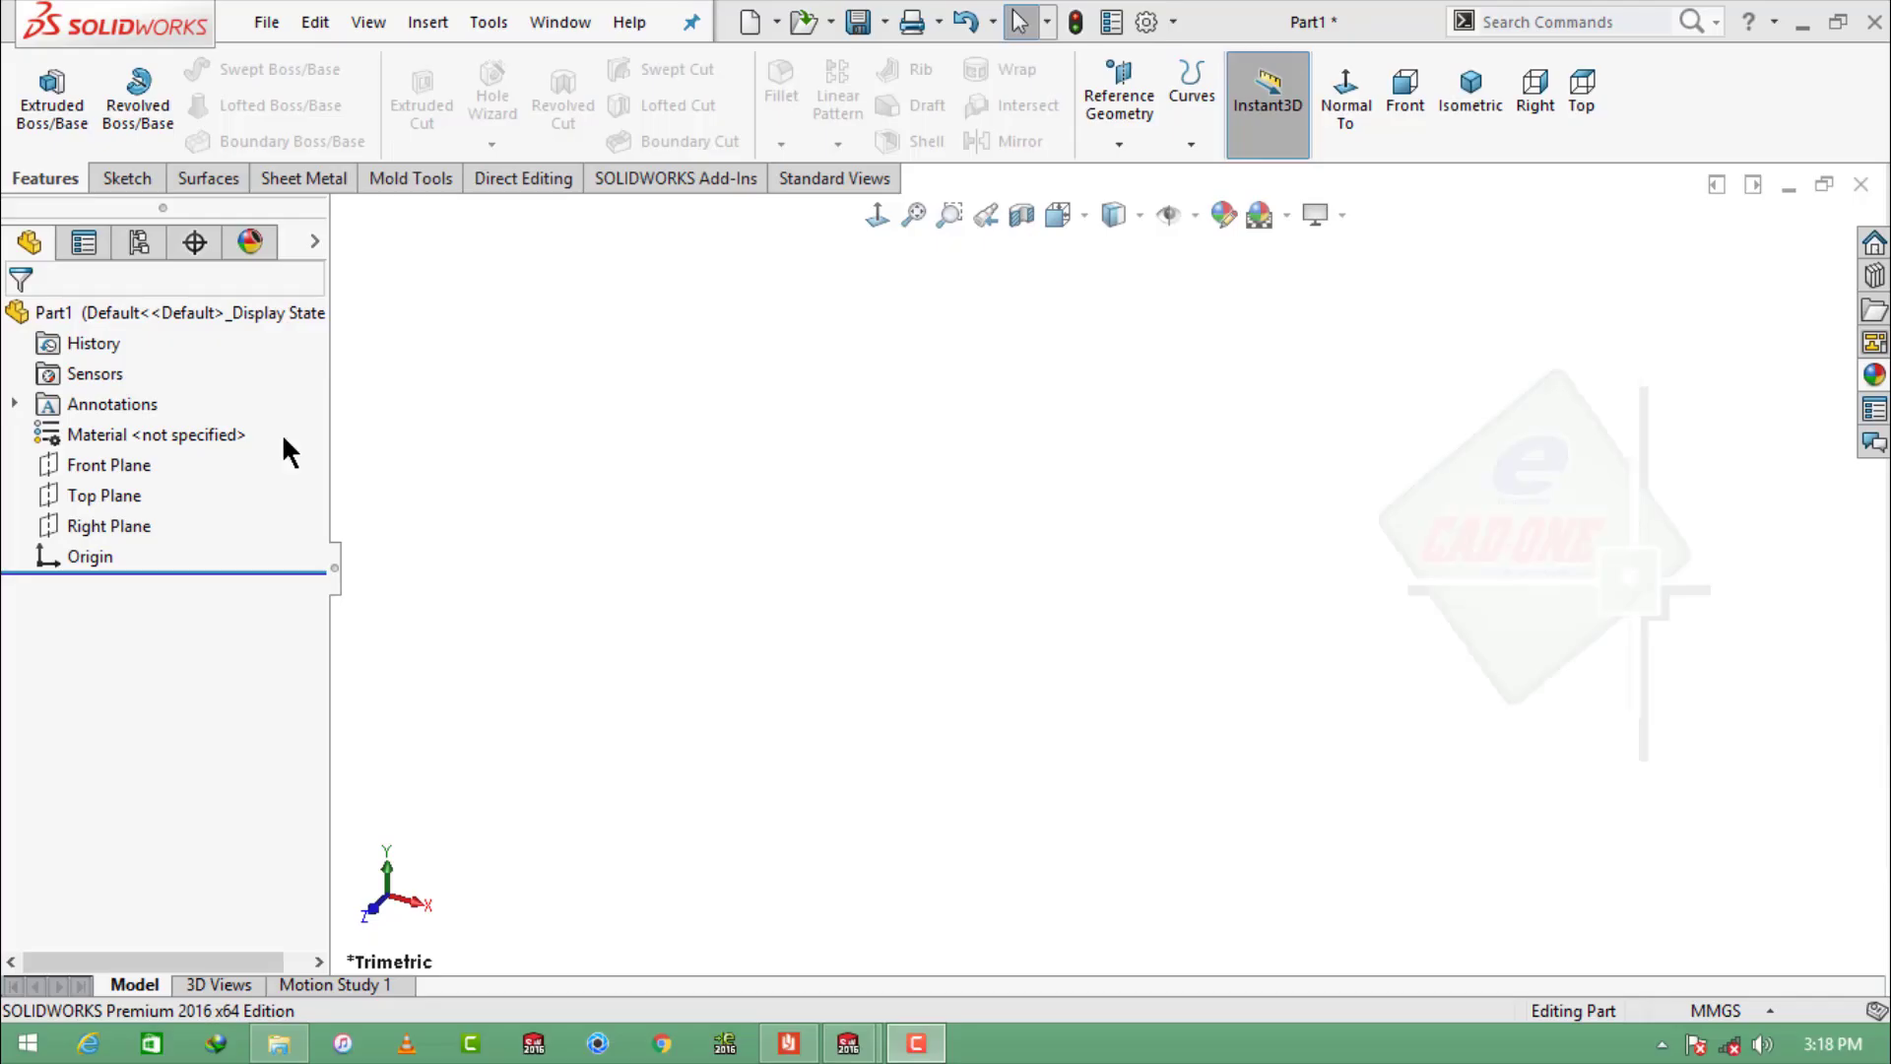
Step: Start a sketch on the Front Plane and draw a vertical line about 109 mm long passing through the origin
left_click(108, 467)
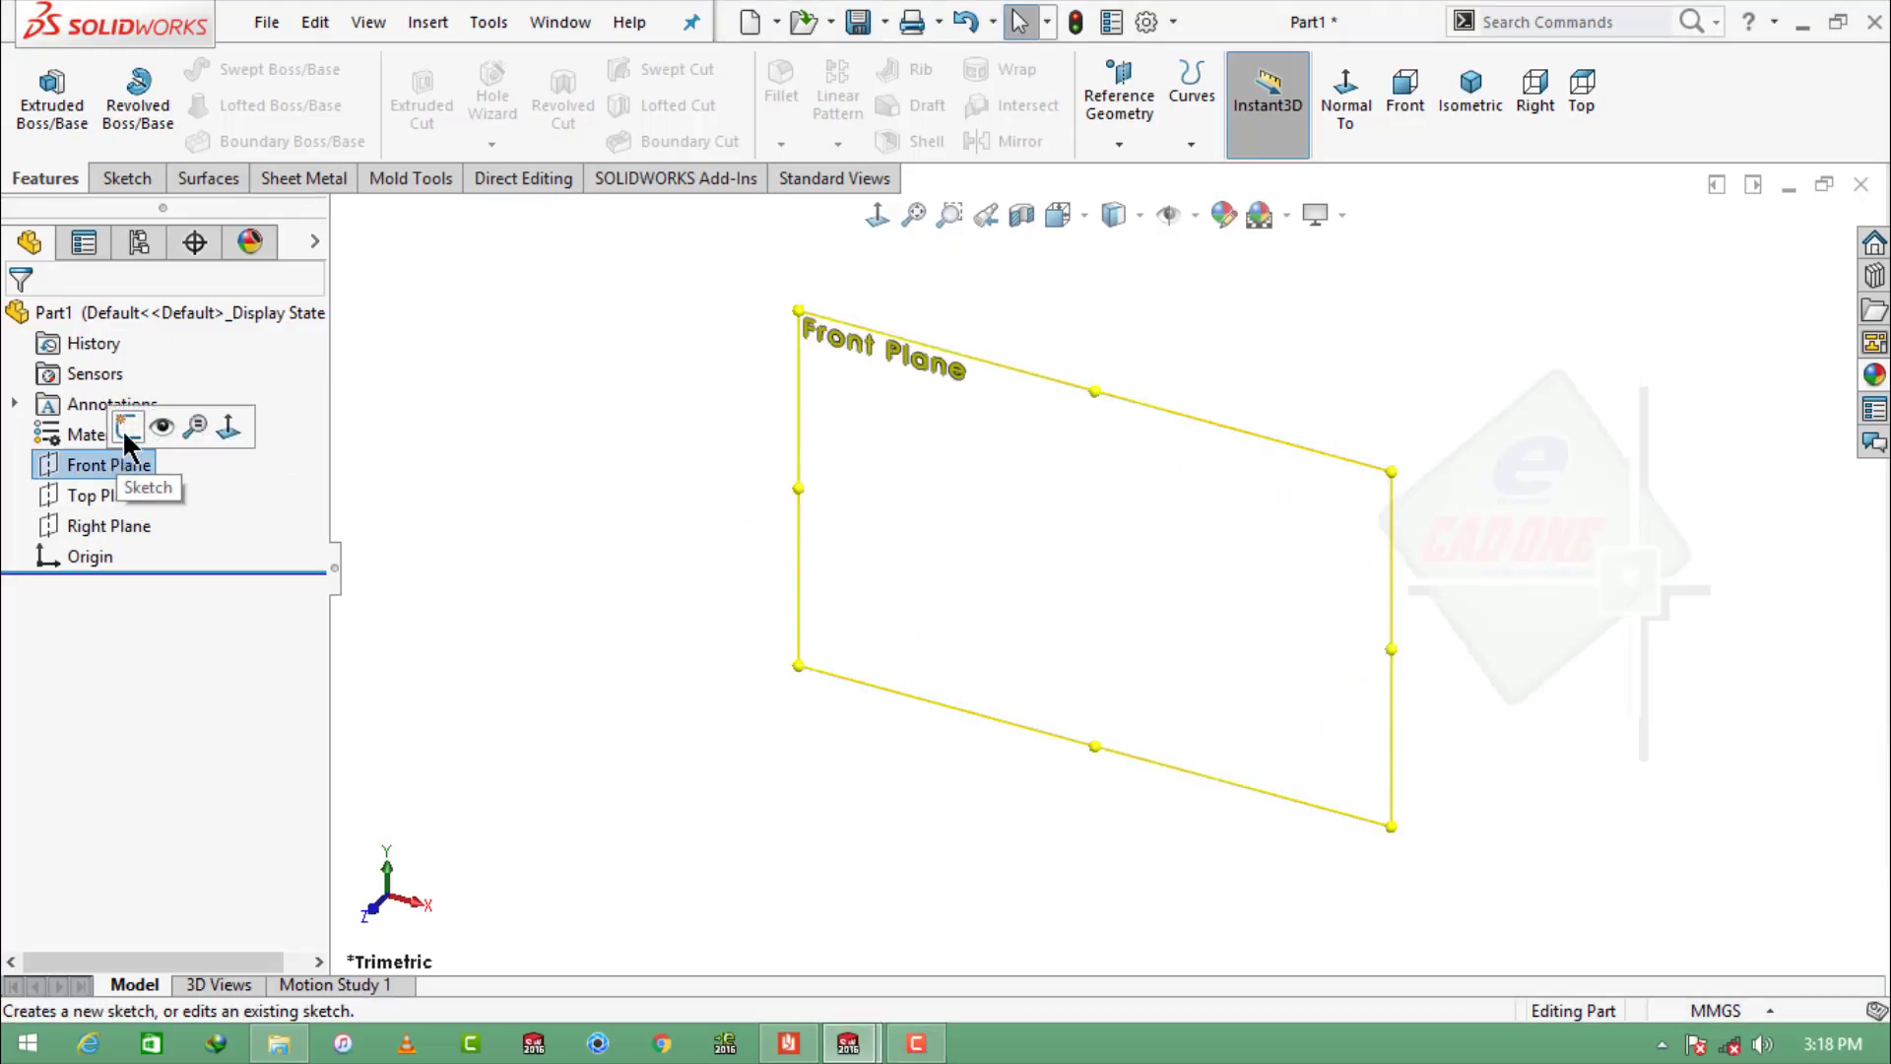
left_click(148, 430)
left_click(1534, 509)
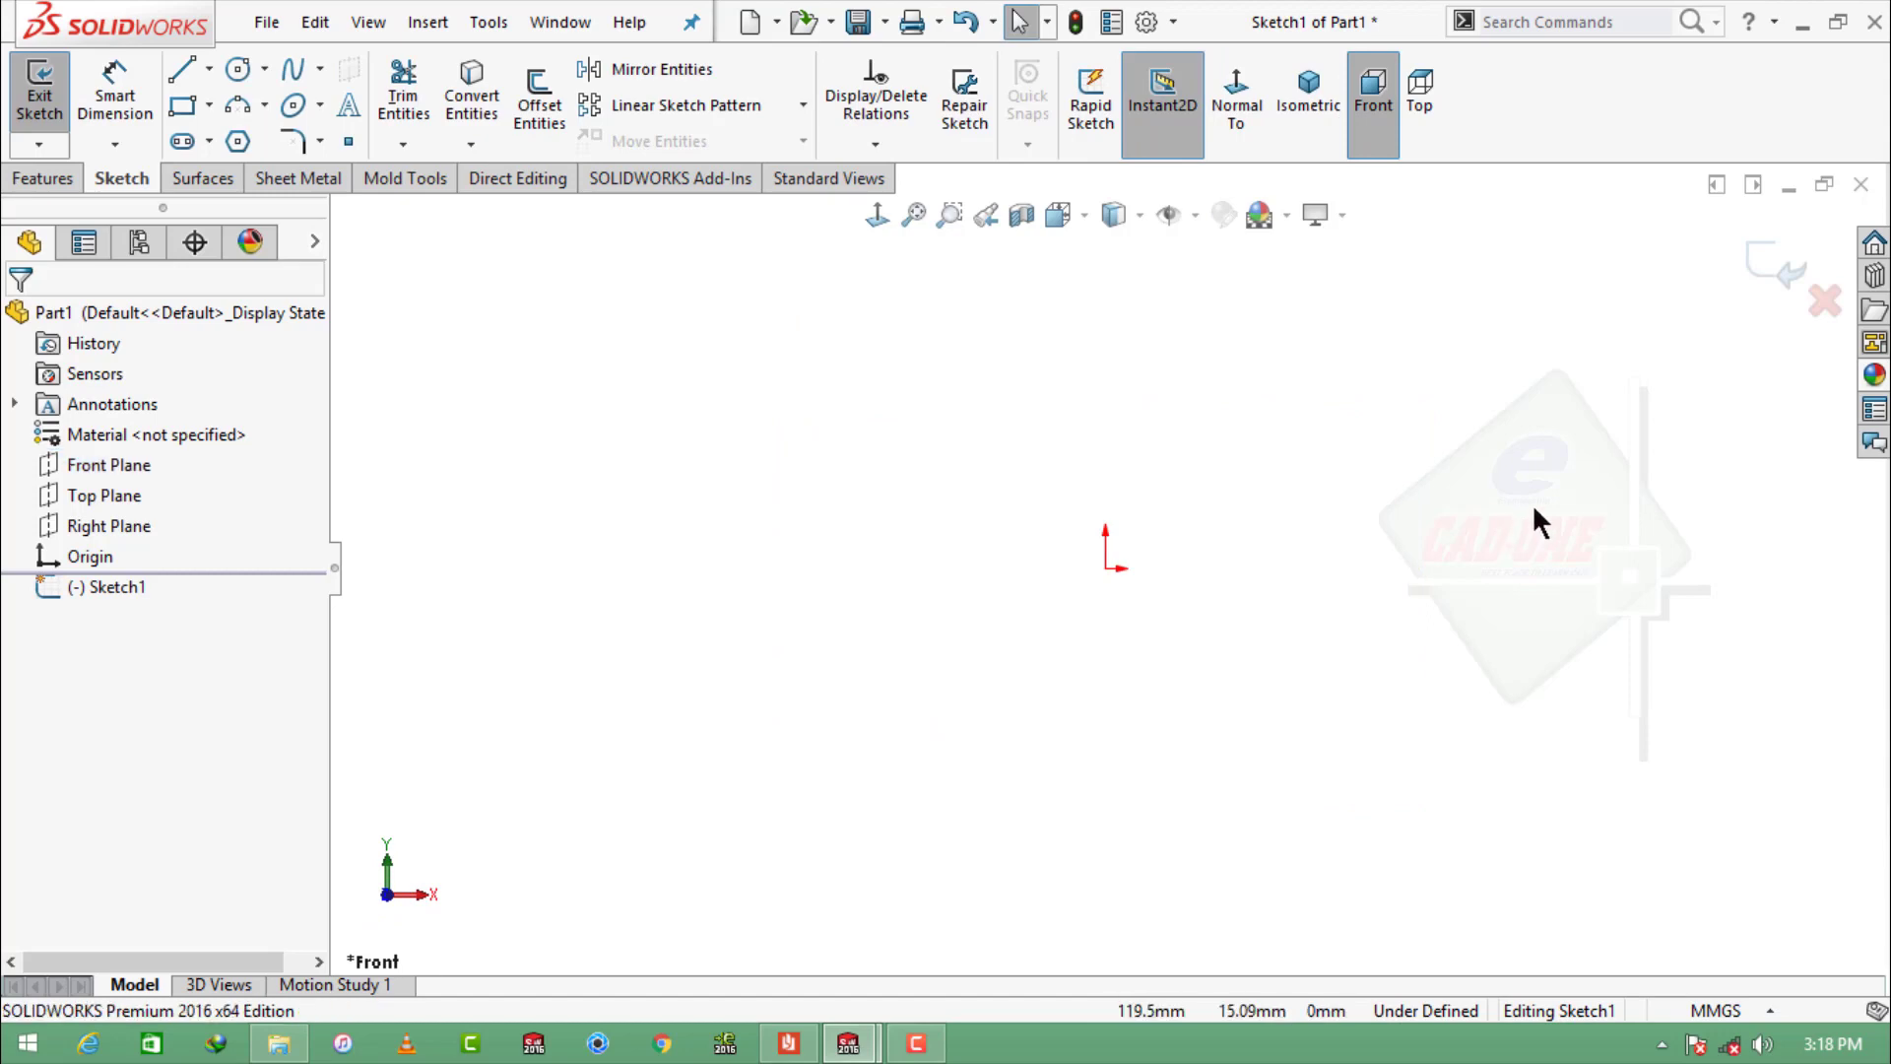
key("l")
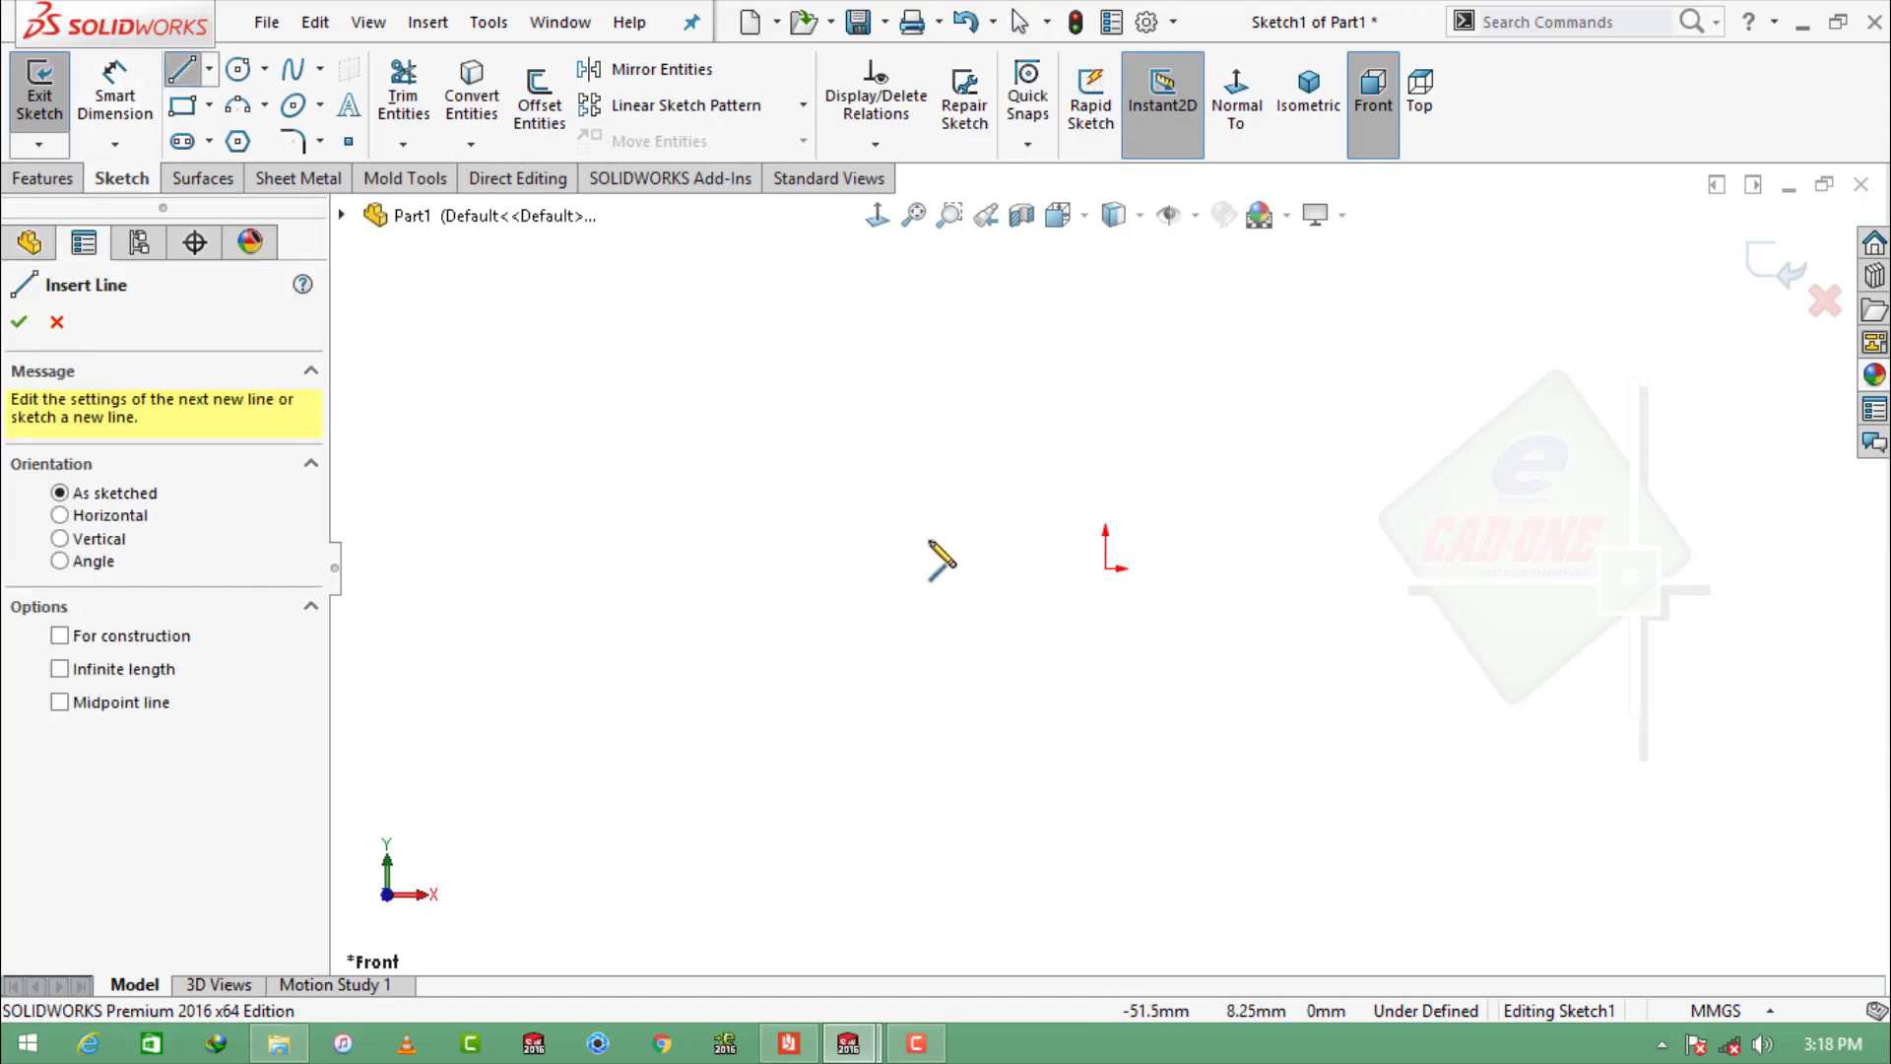
left_click(1107, 414)
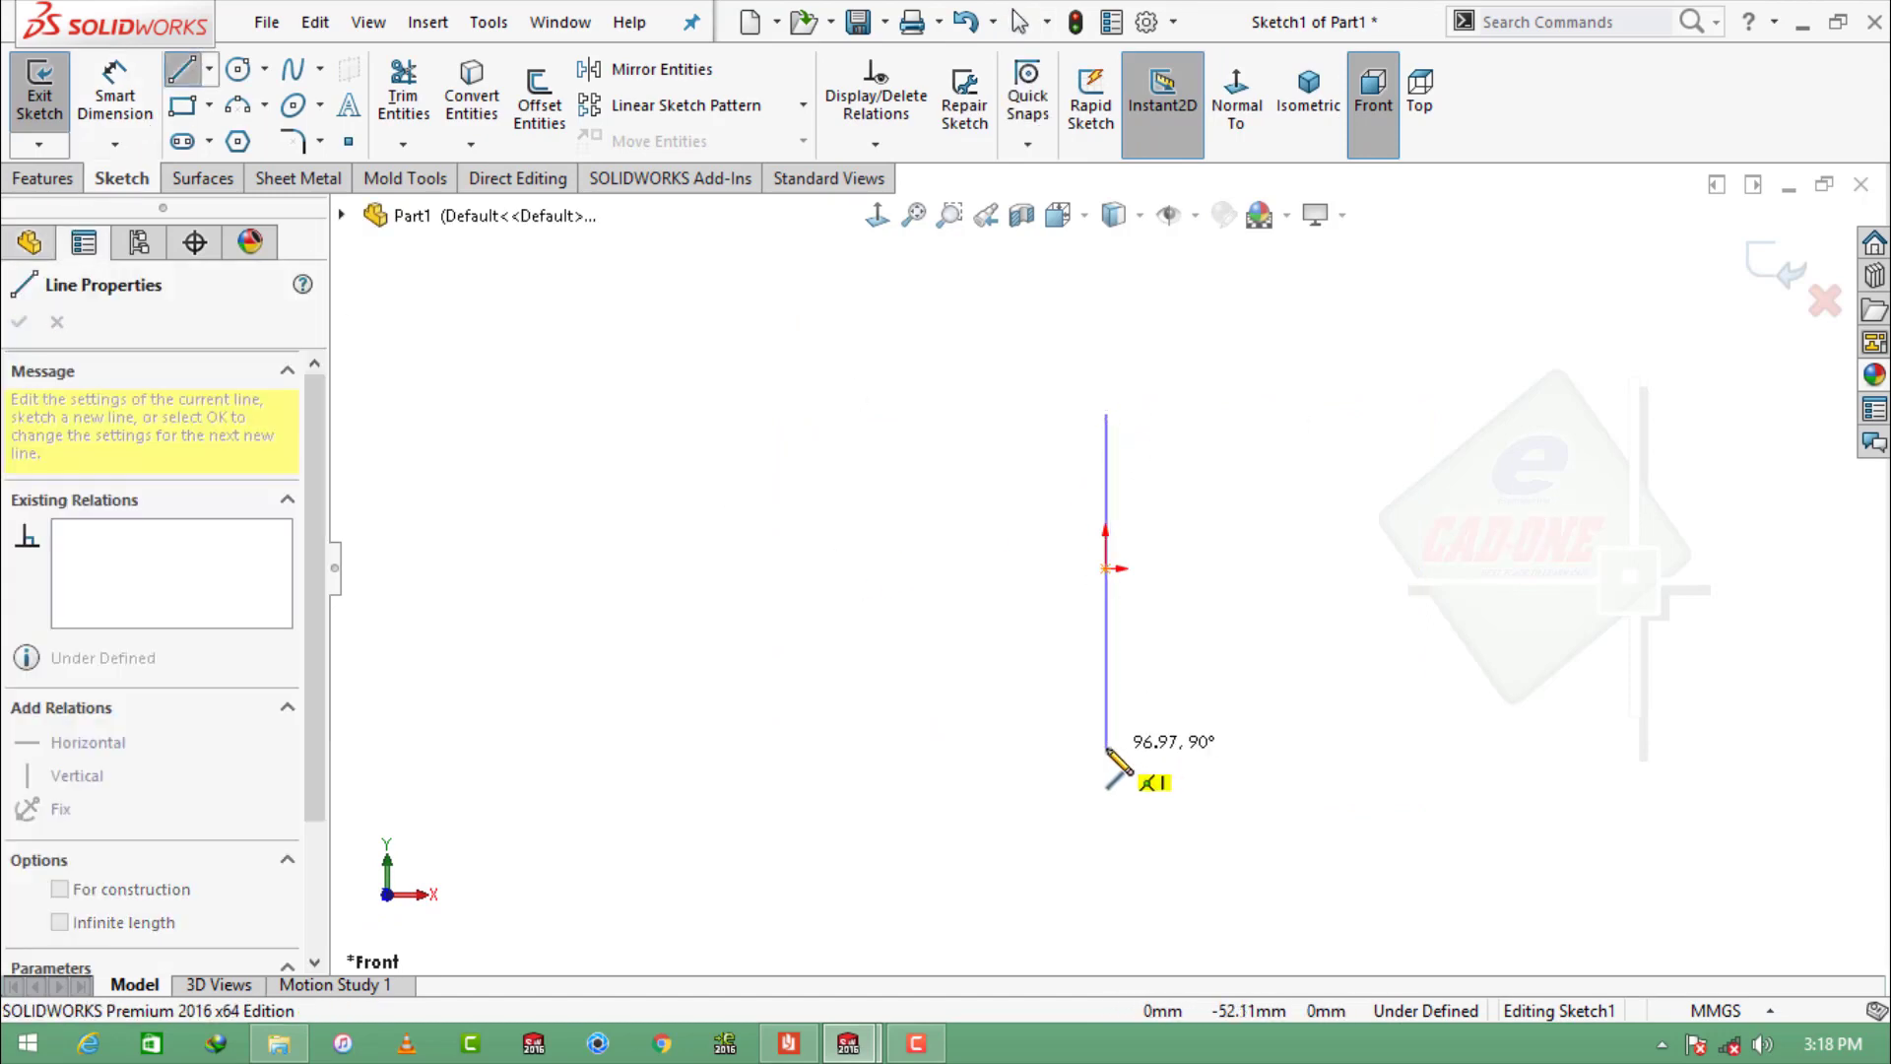
left_click(1105, 791)
key("Escape")
Step: Add a midpoint relation between the vertical line and the origin
left_click(1105, 591)
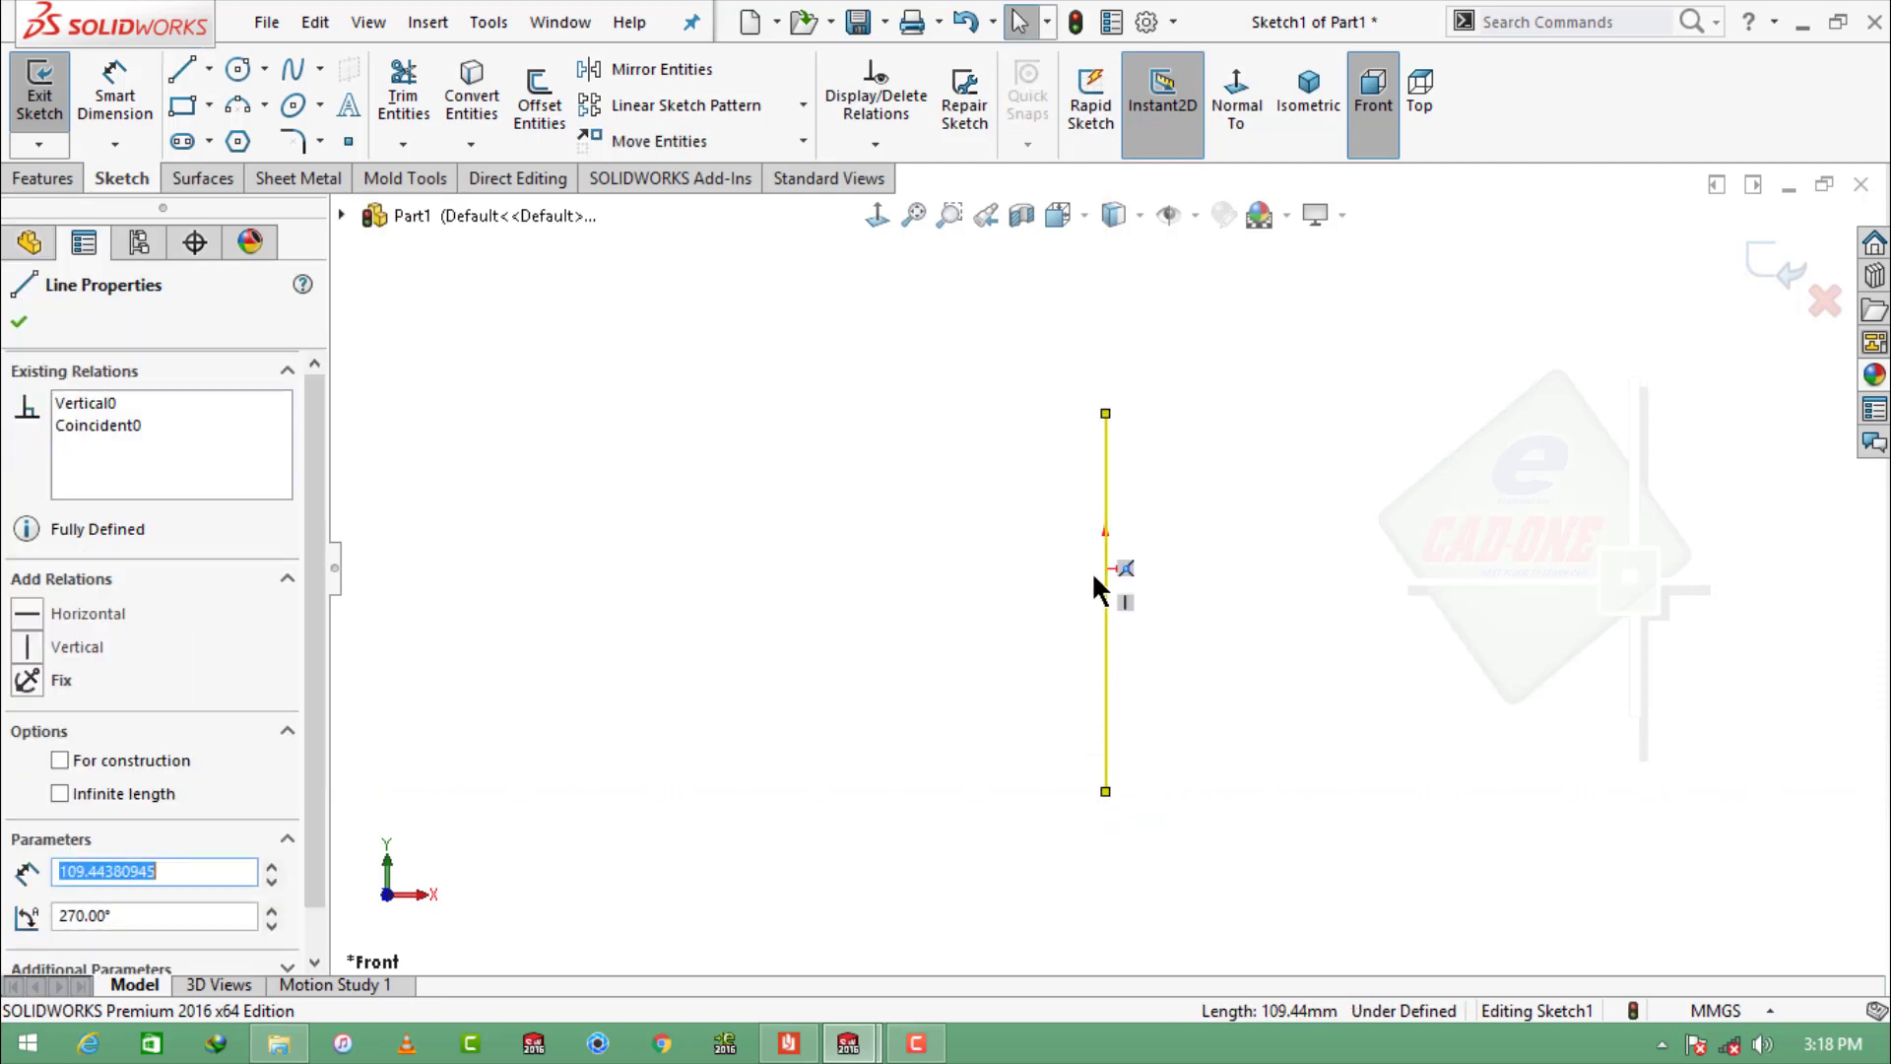
left_click(1105, 568, "ctrl")
left_click(1181, 446)
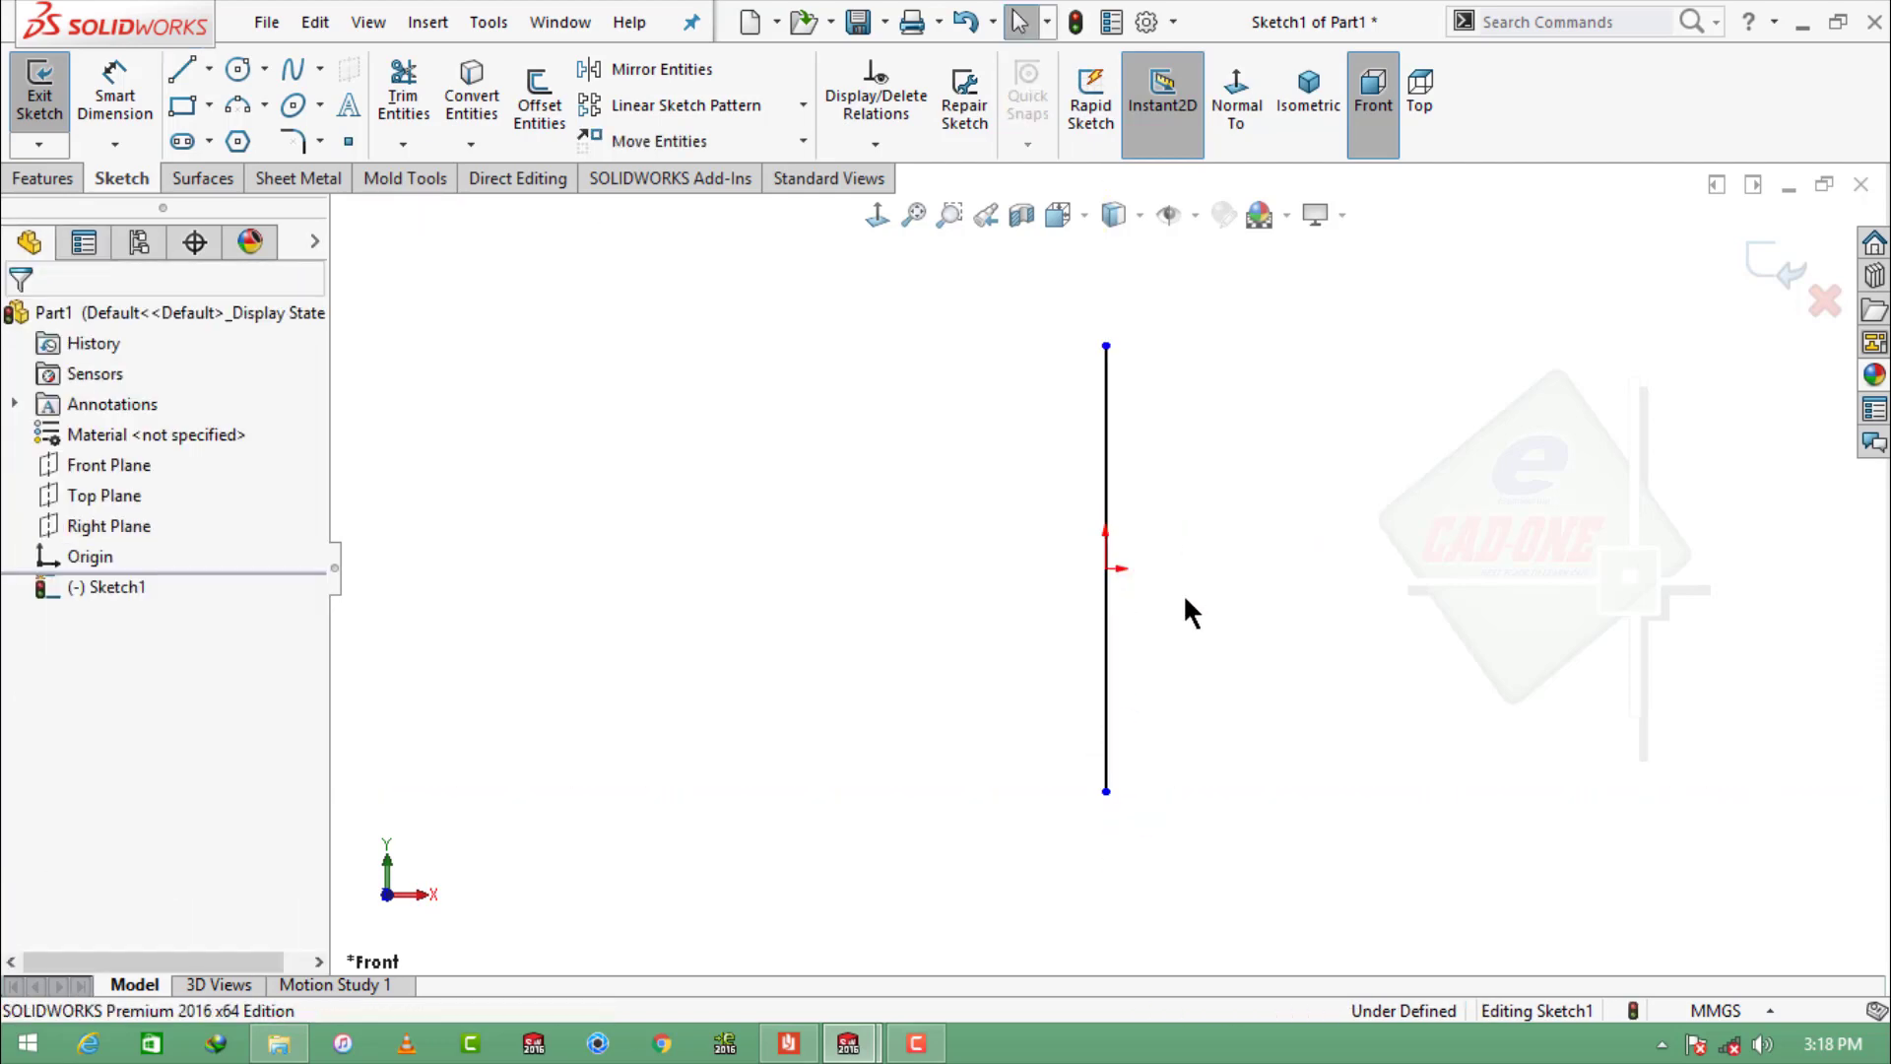
Step: Draw a stepped half-profile from the vertical line's upper end: across, down, short step inward, down to origin level, and back to the origin
left_click(182, 71)
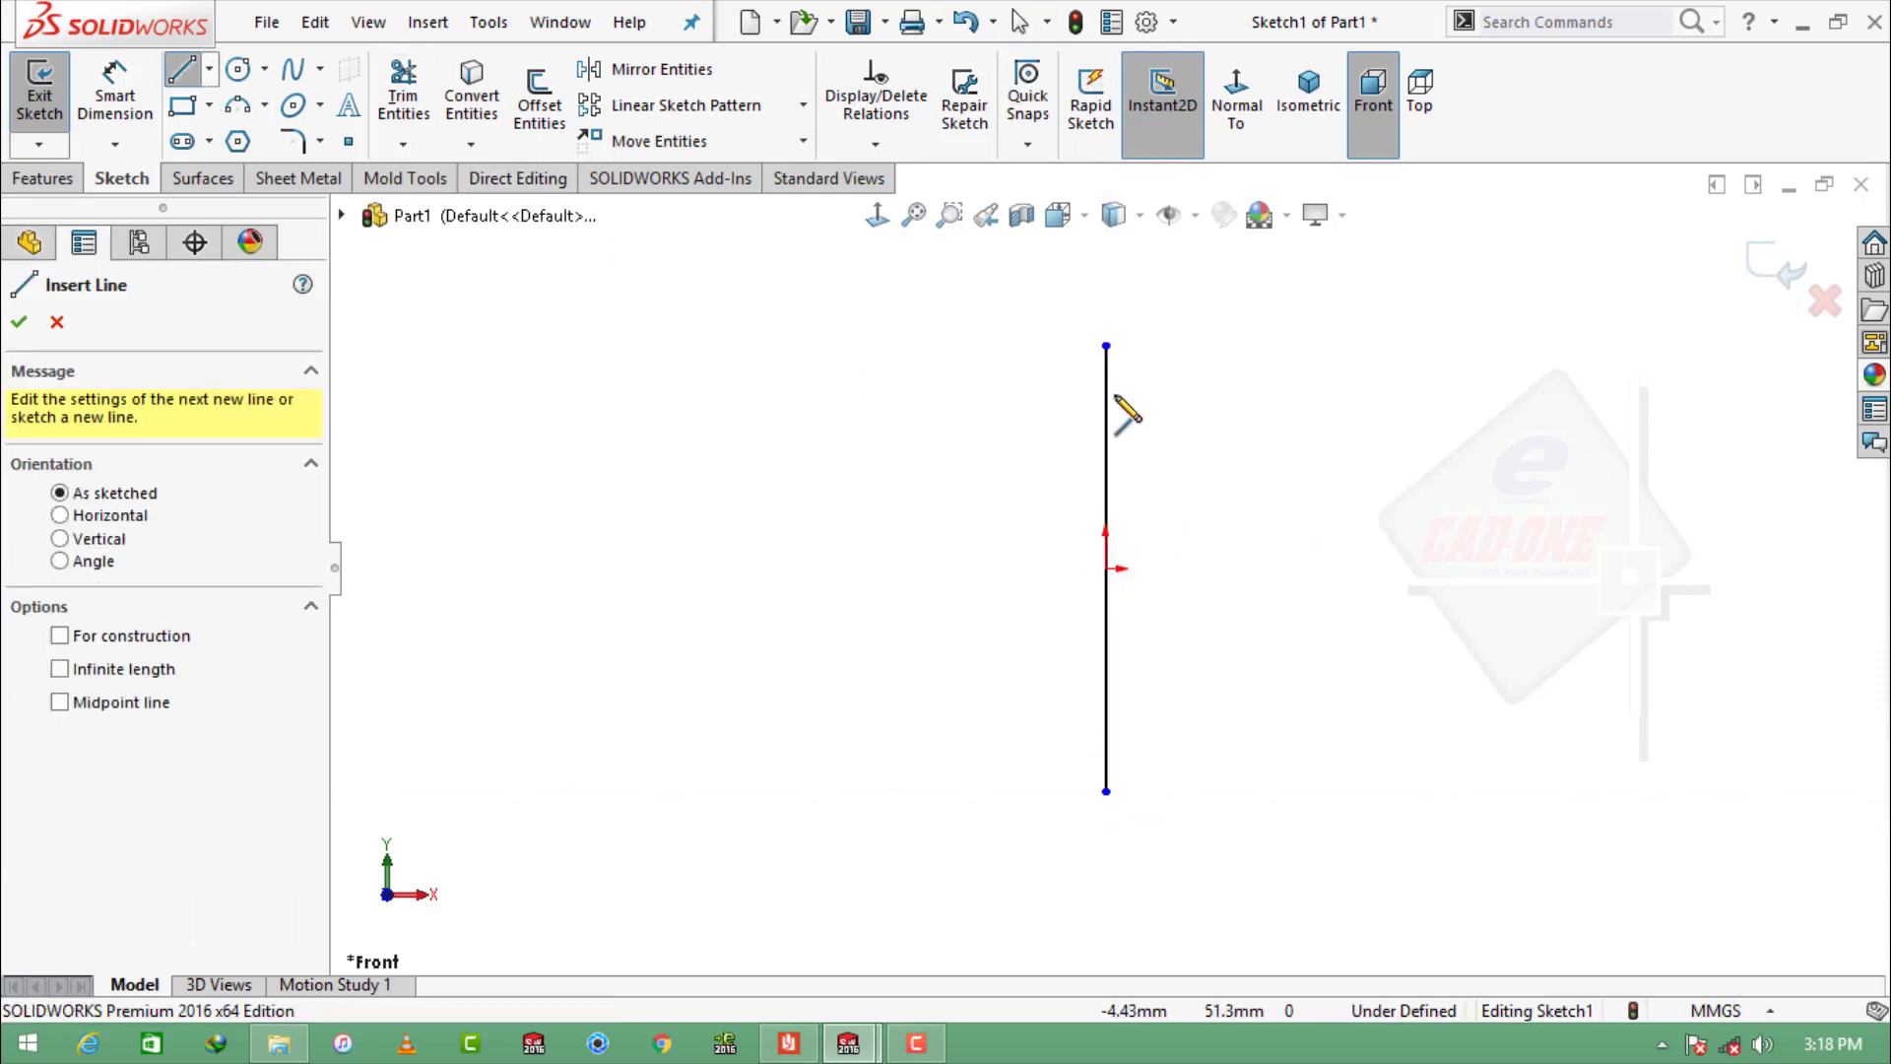
left_click(1106, 345)
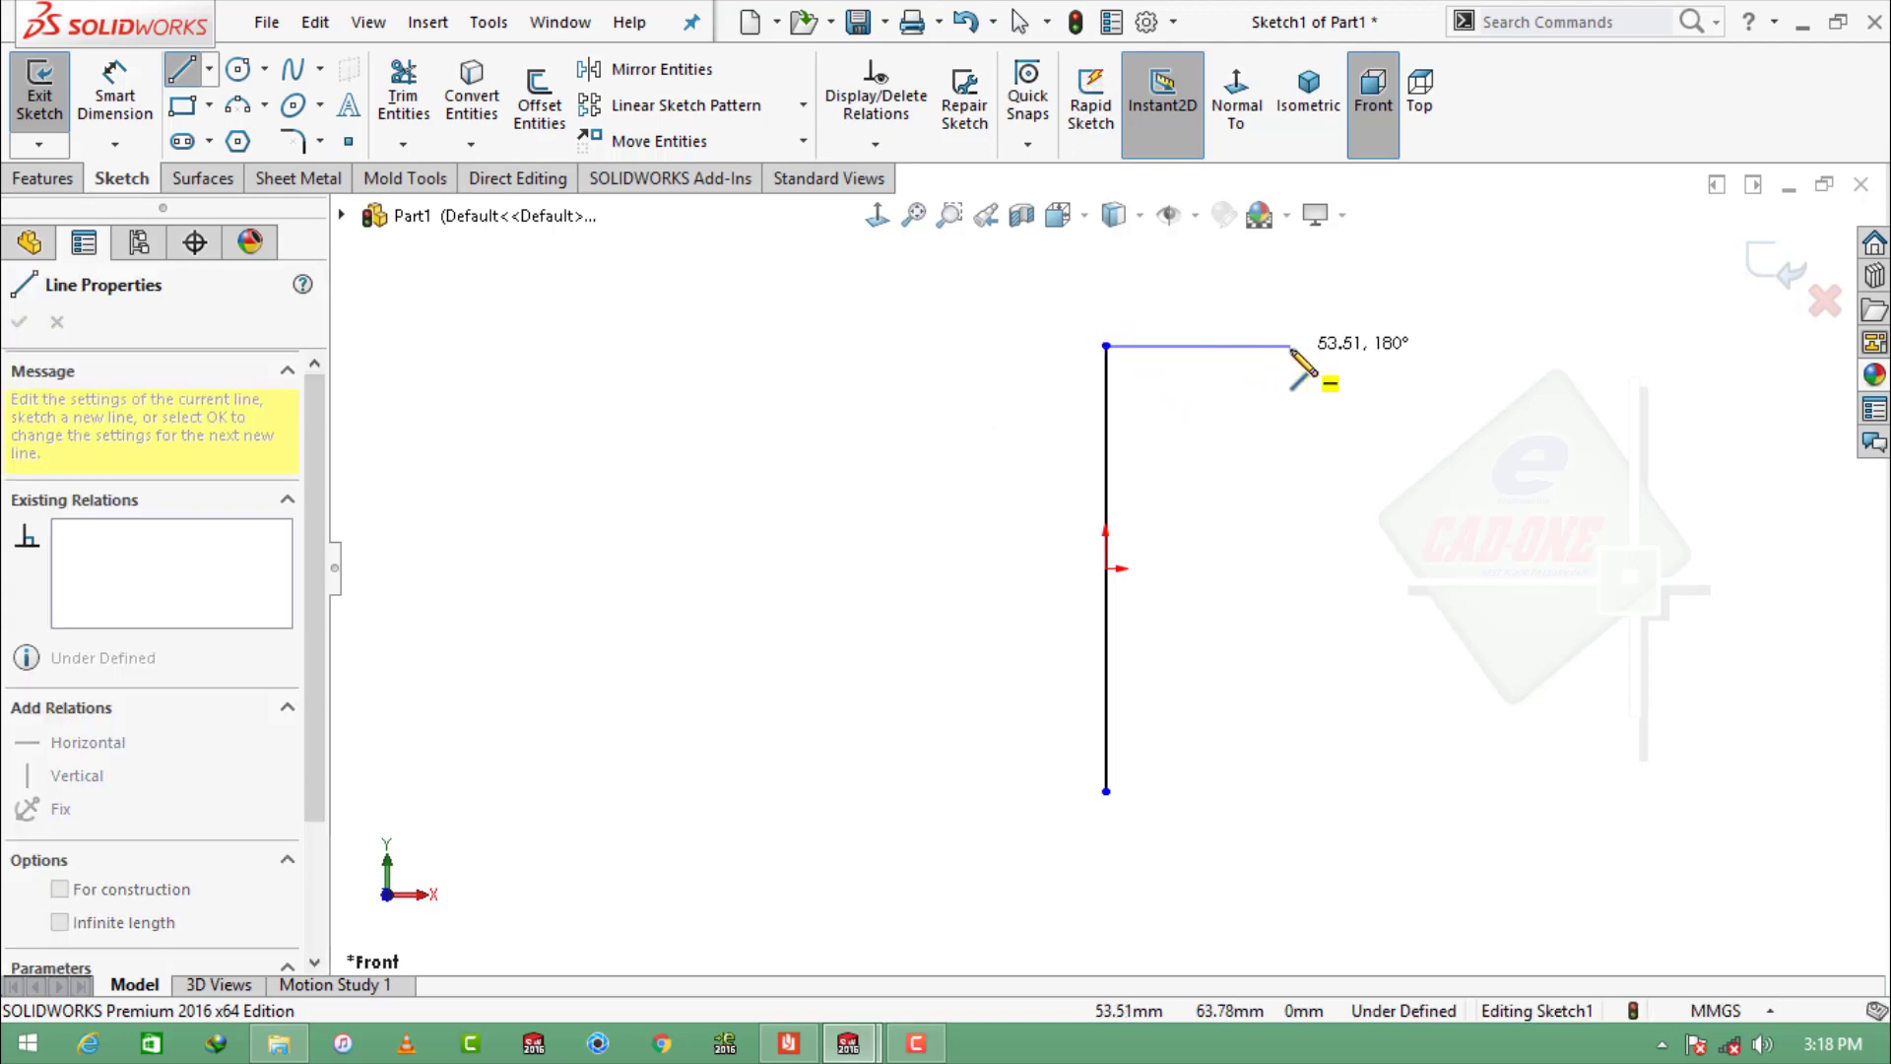
left_click(1301, 346)
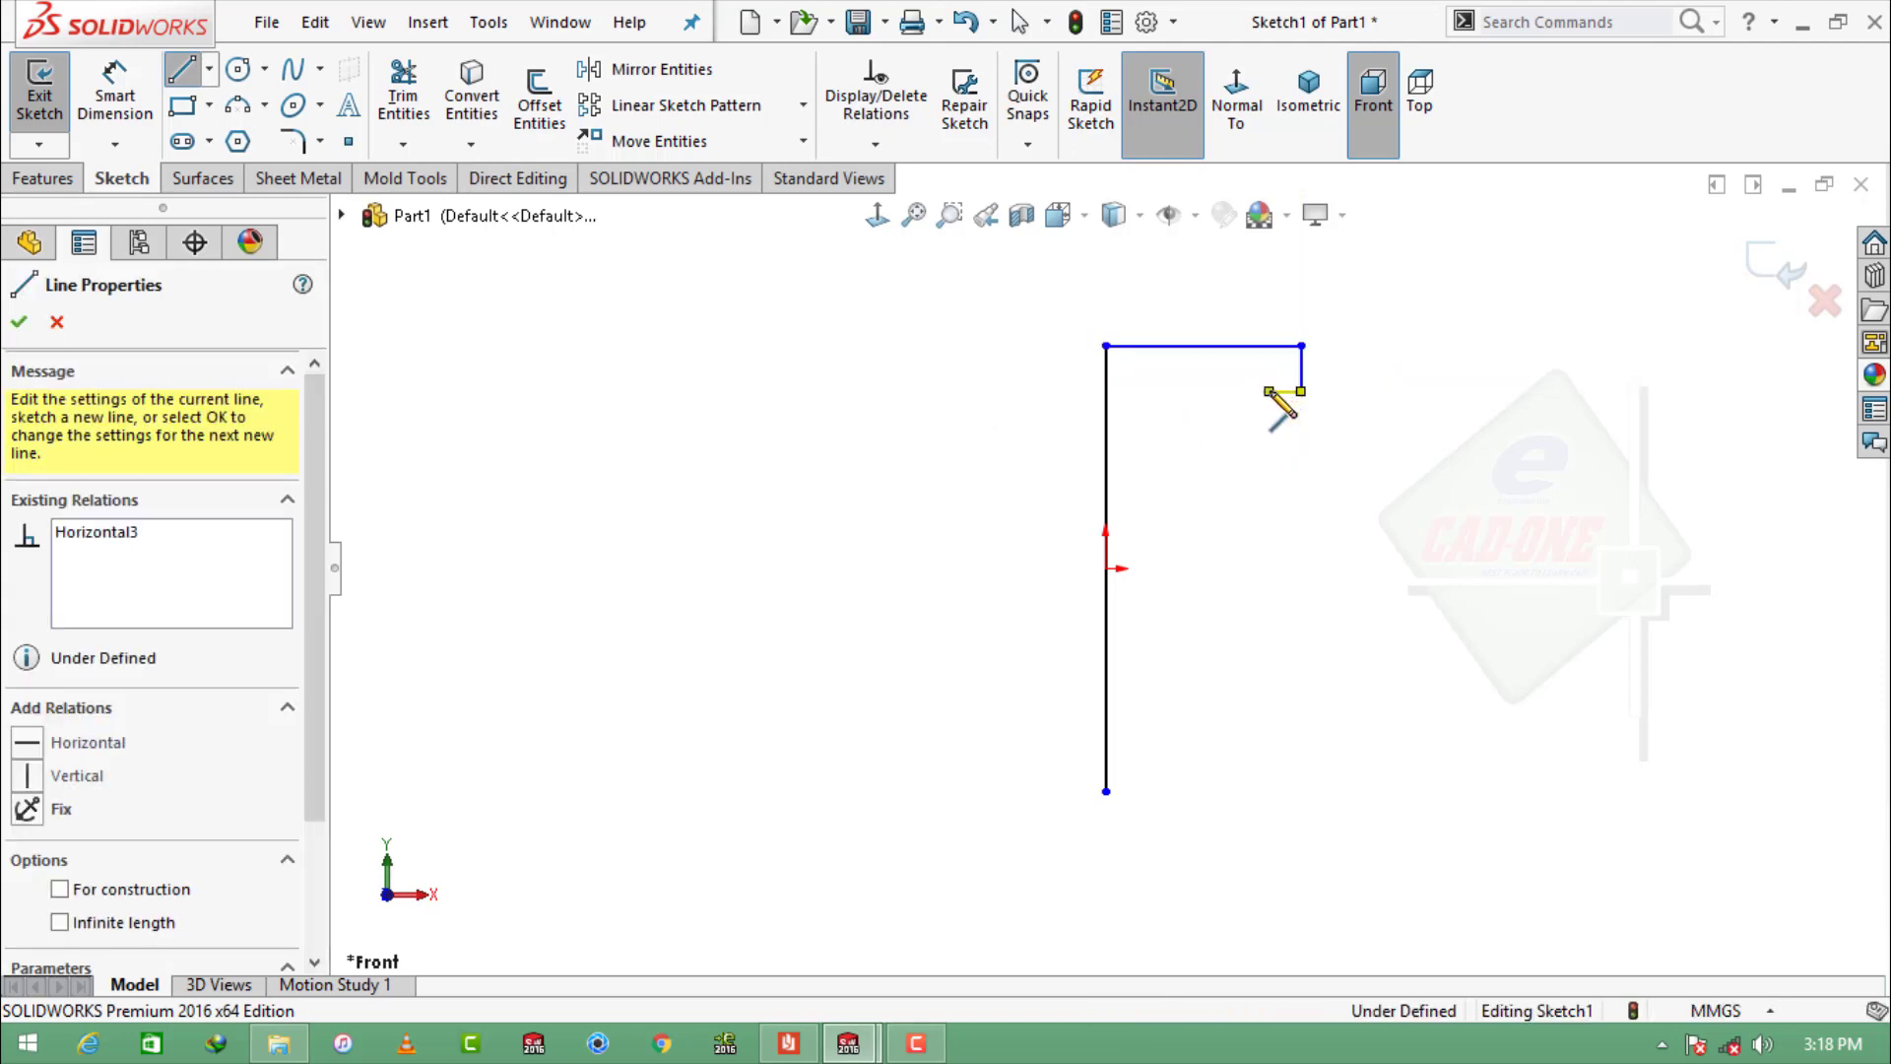
left_click(1268, 394)
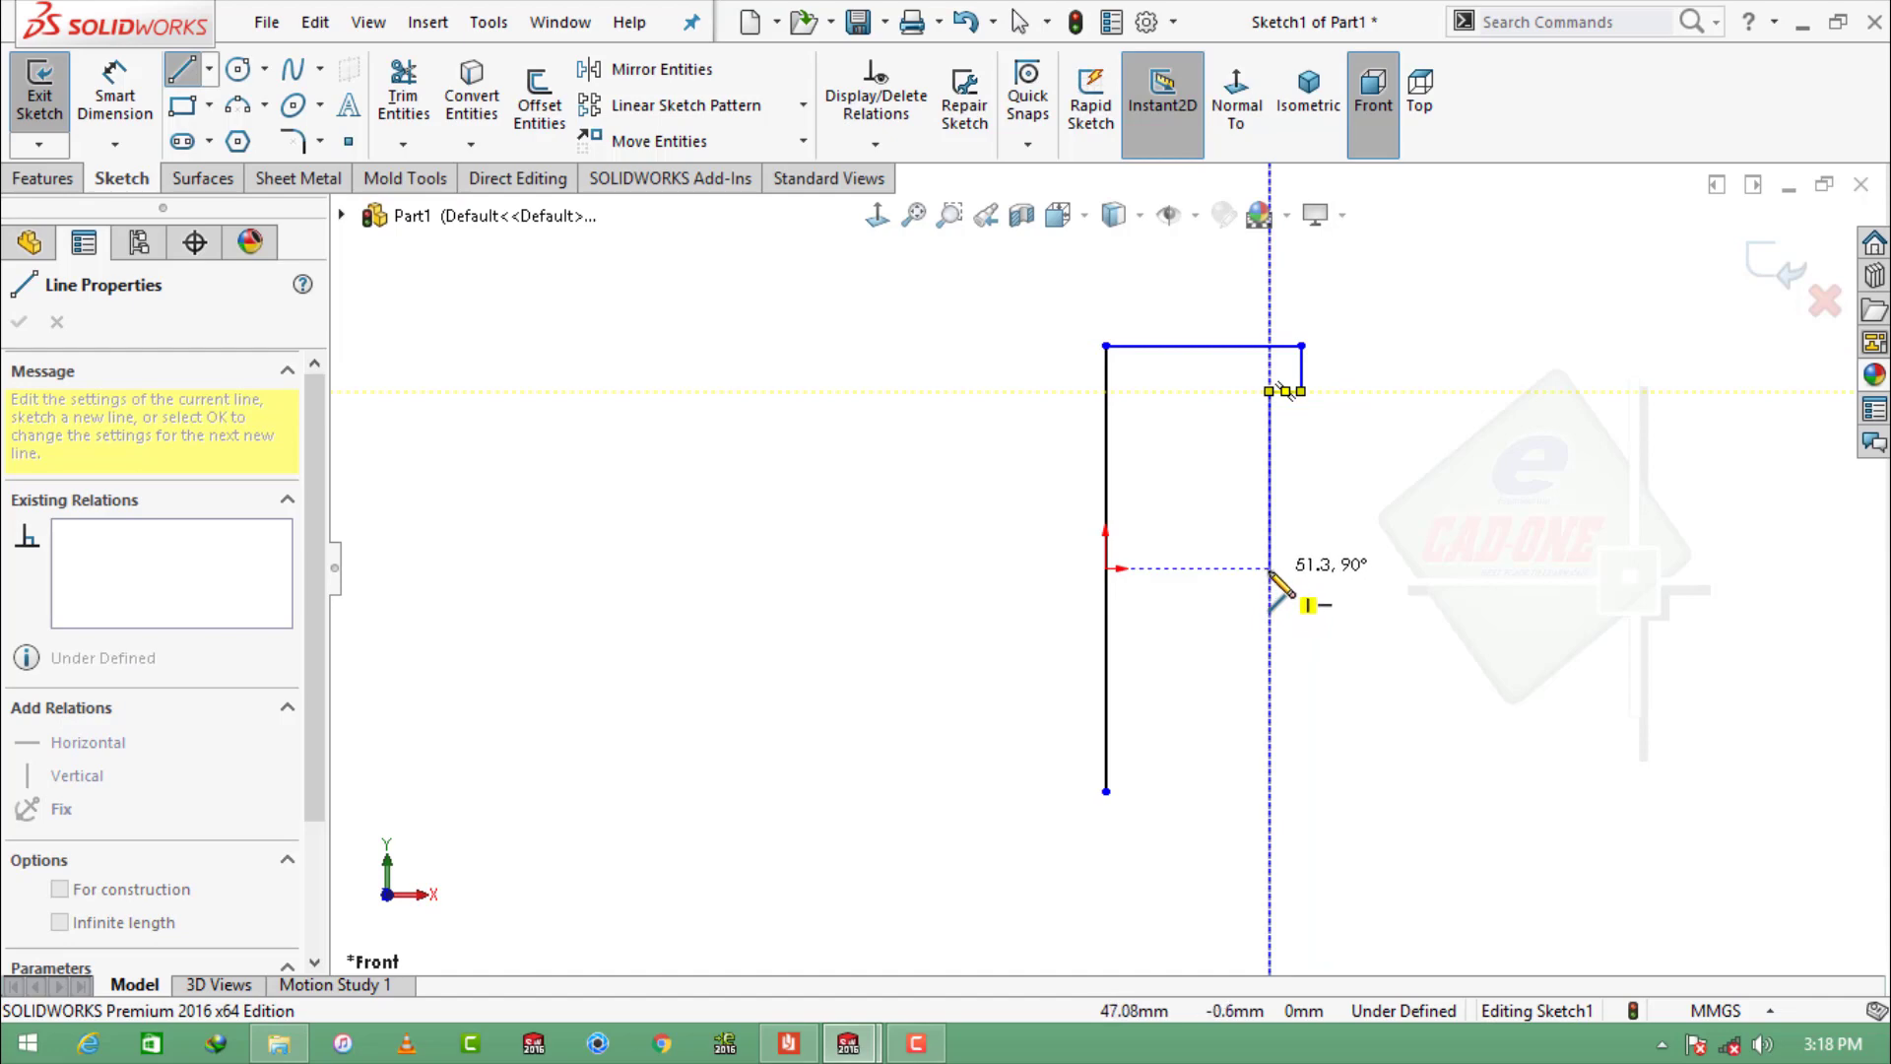
left_click(1269, 567)
left_click(1105, 568)
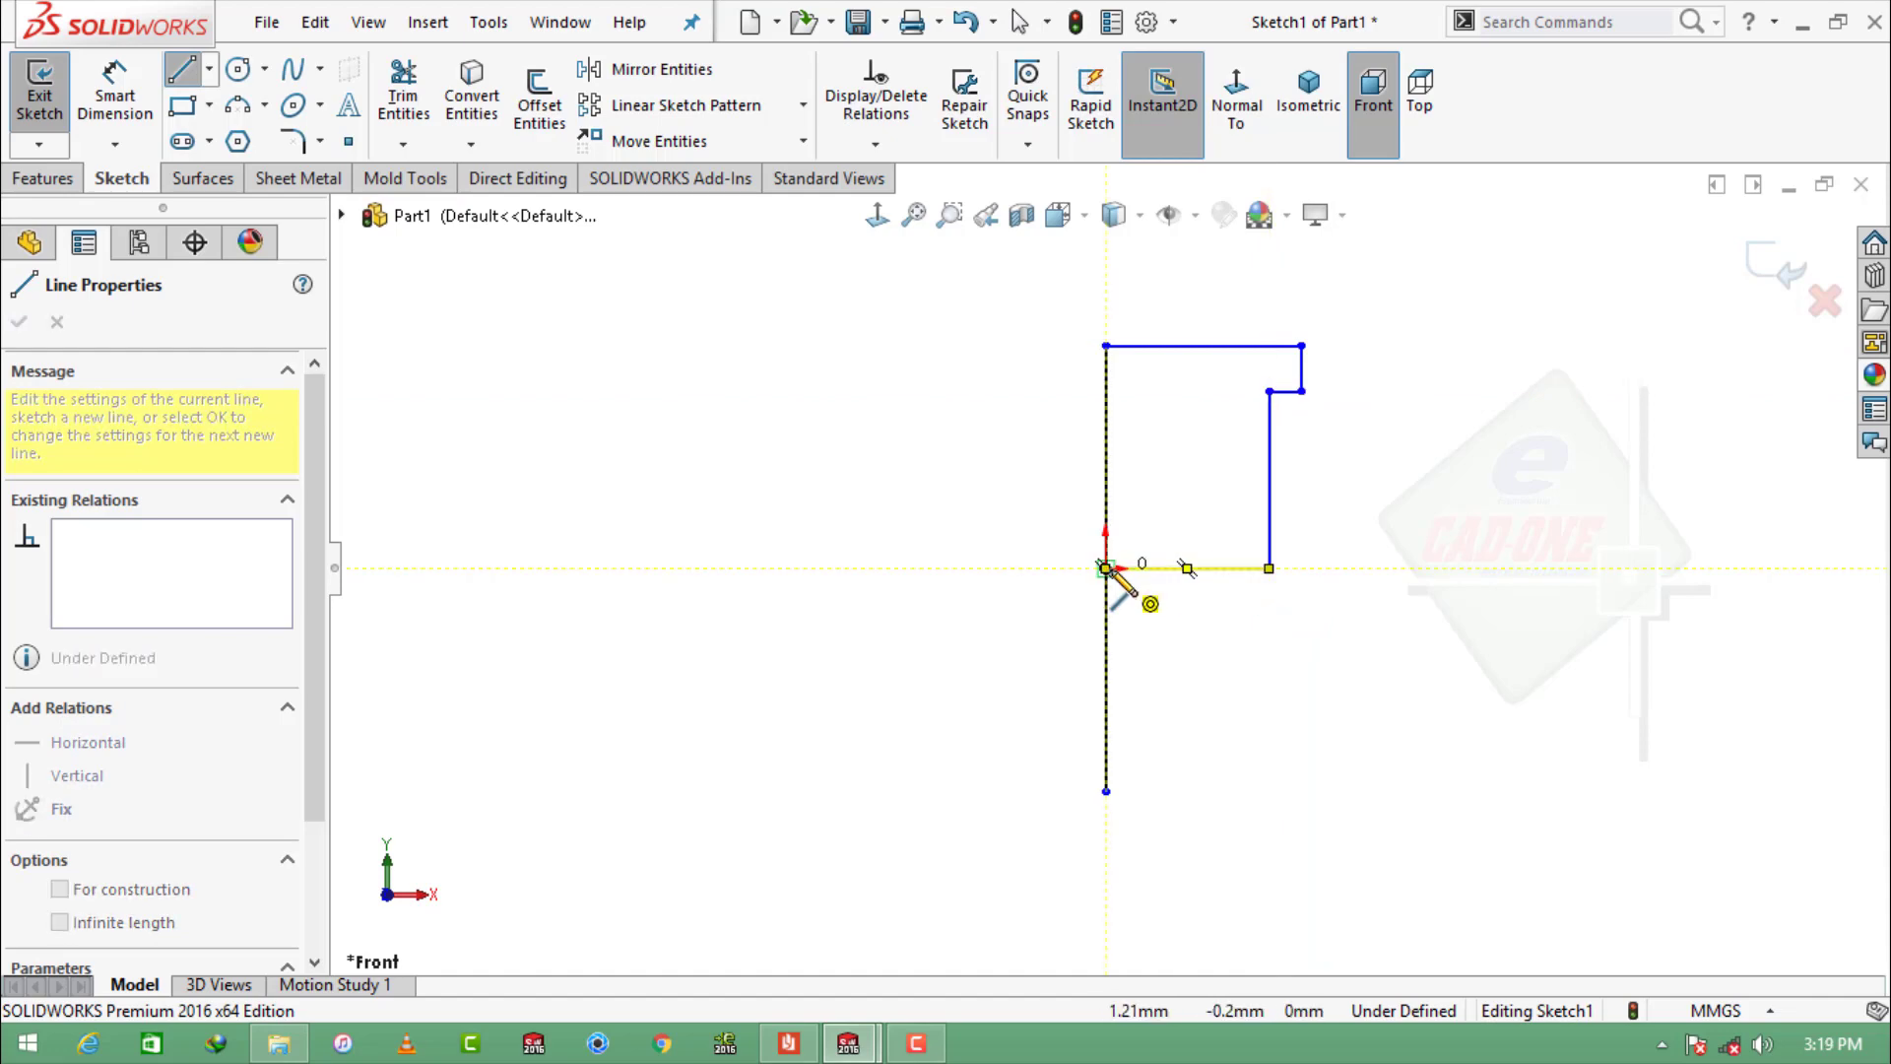
key("Escape")
Step: Dimension the long vertical line through the origin and set its length to 92.057 mm
left_click(115, 93)
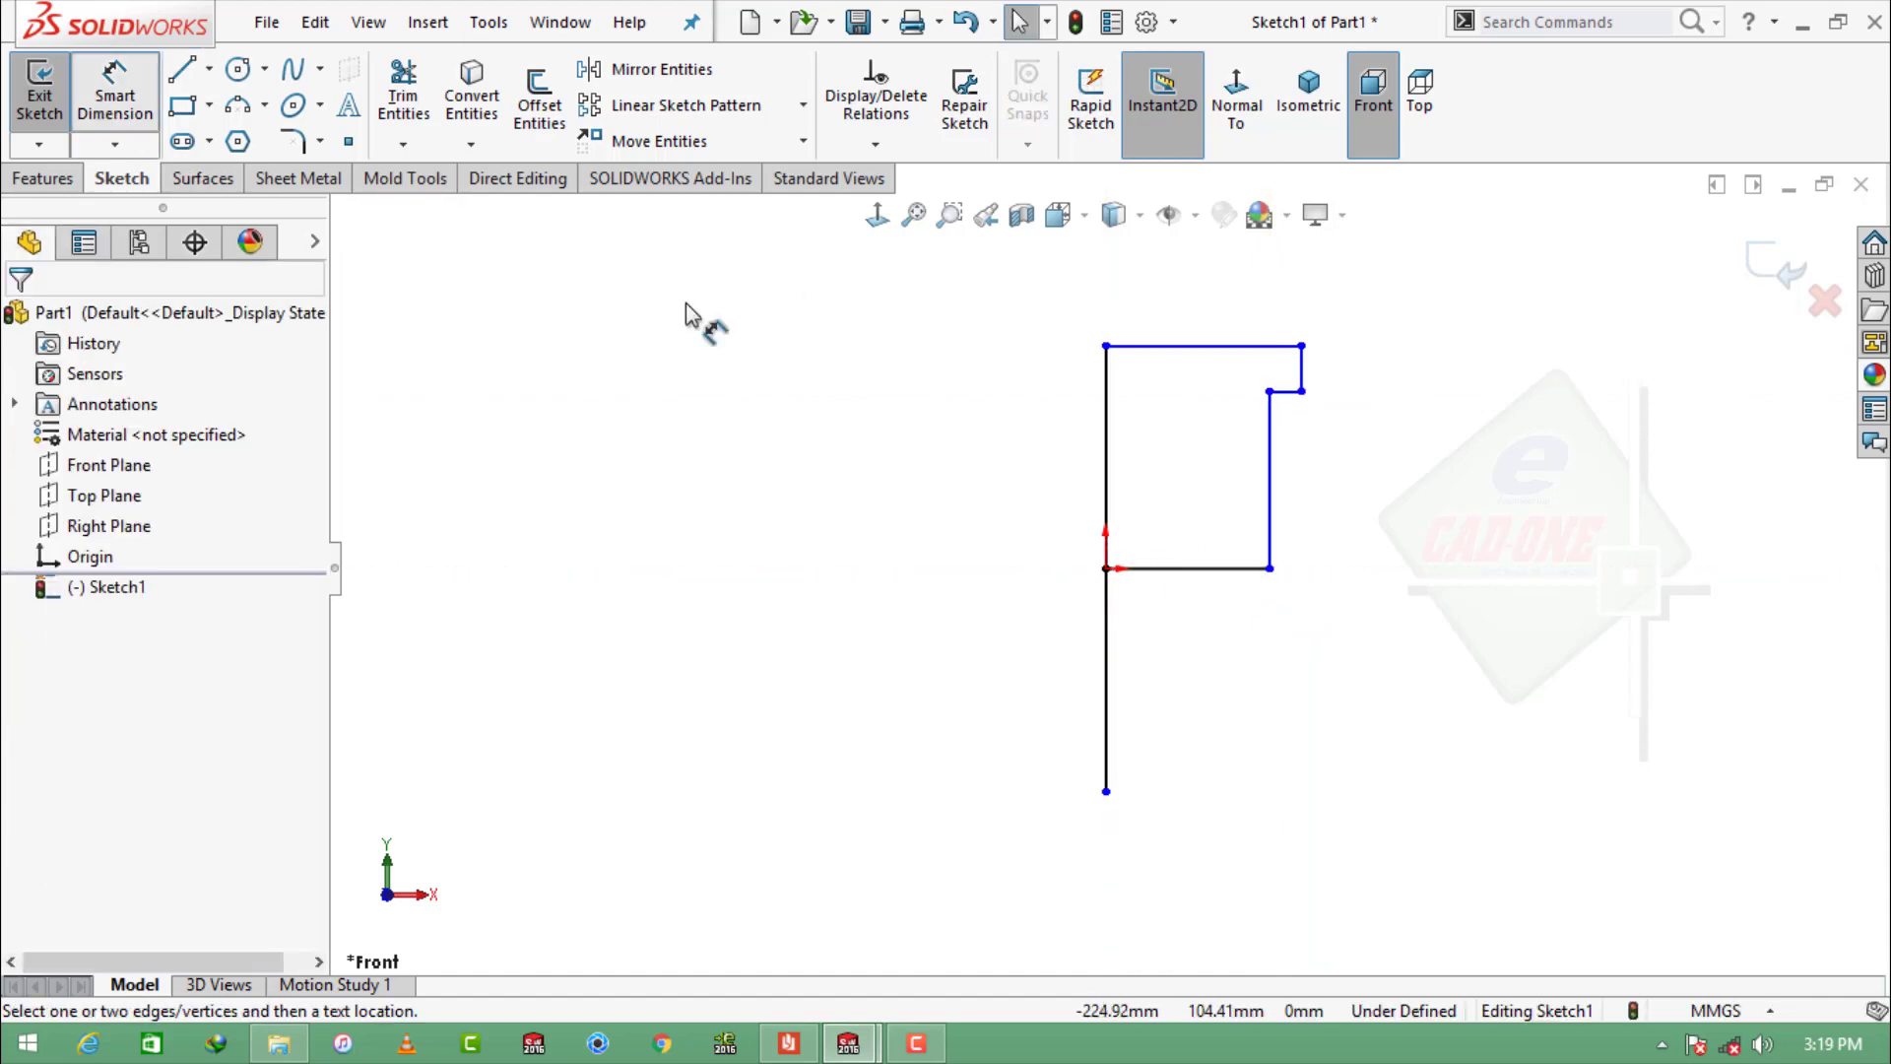
left_click(1105, 424)
left_click(900, 581)
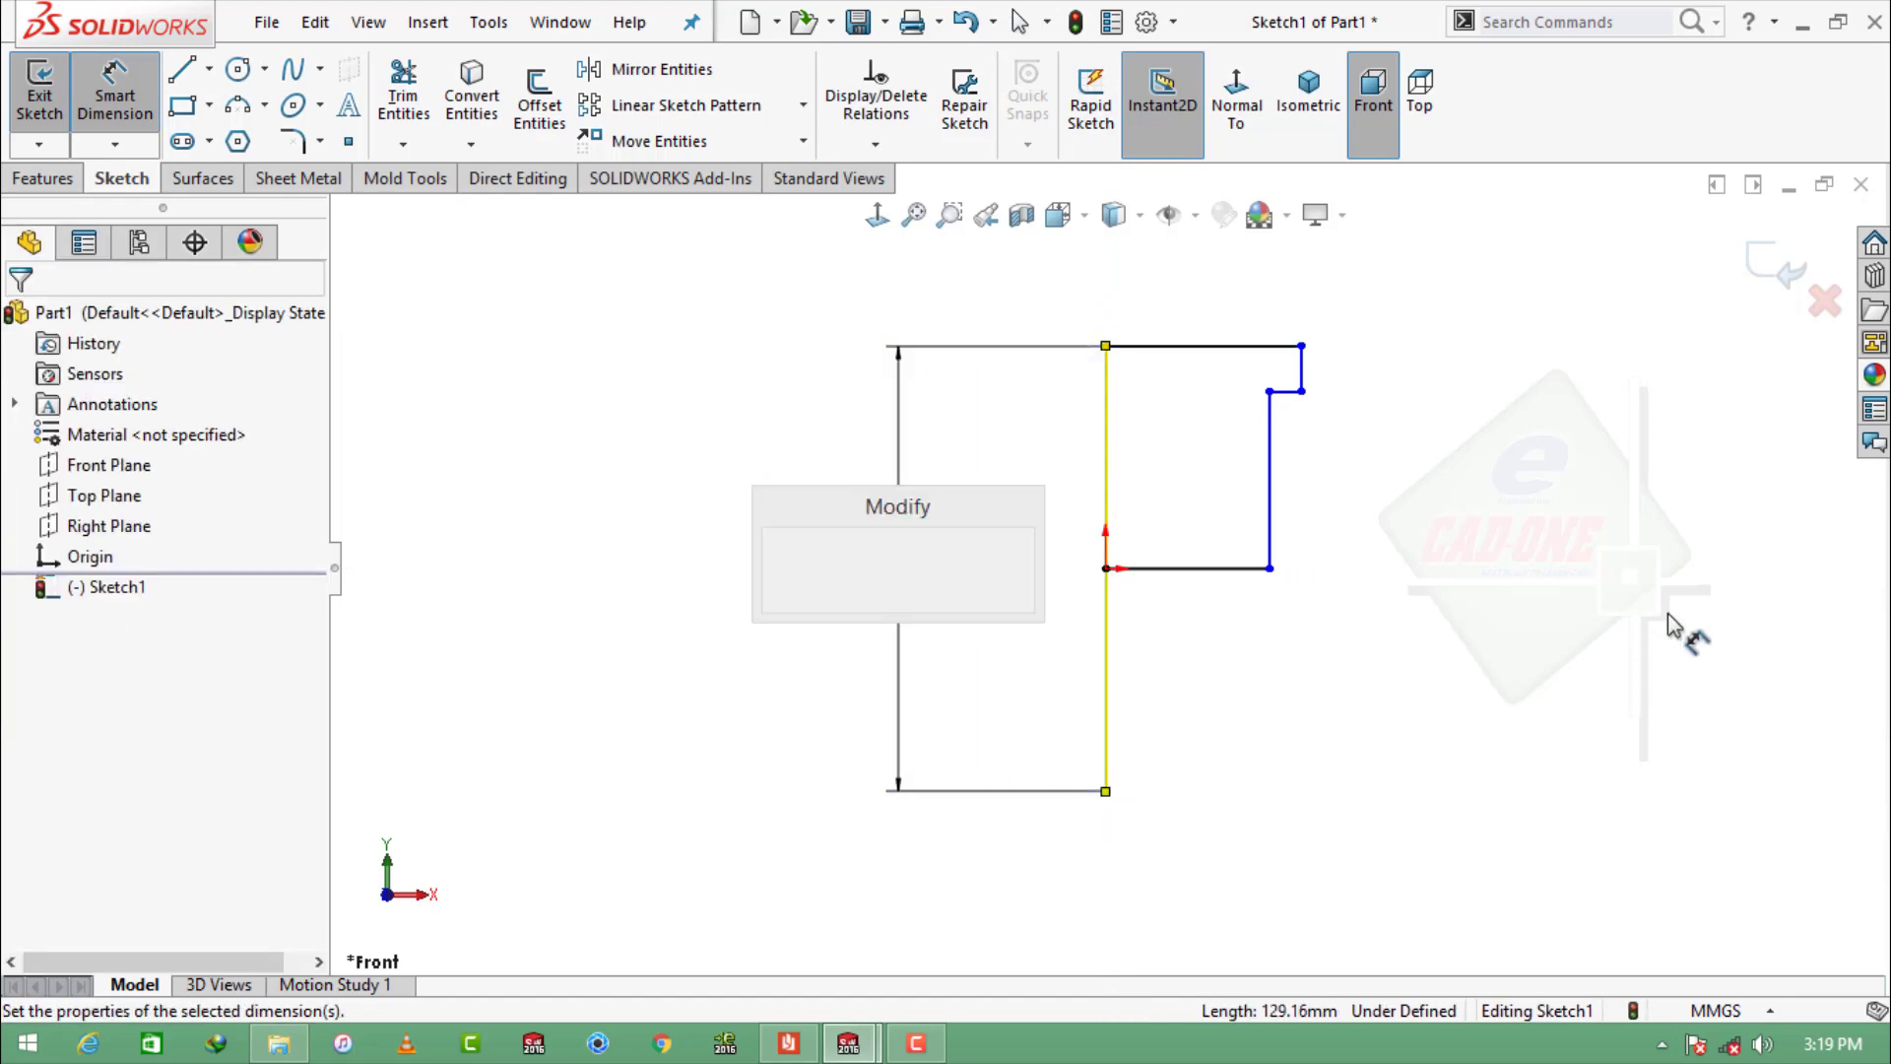
type("92")
key("Return")
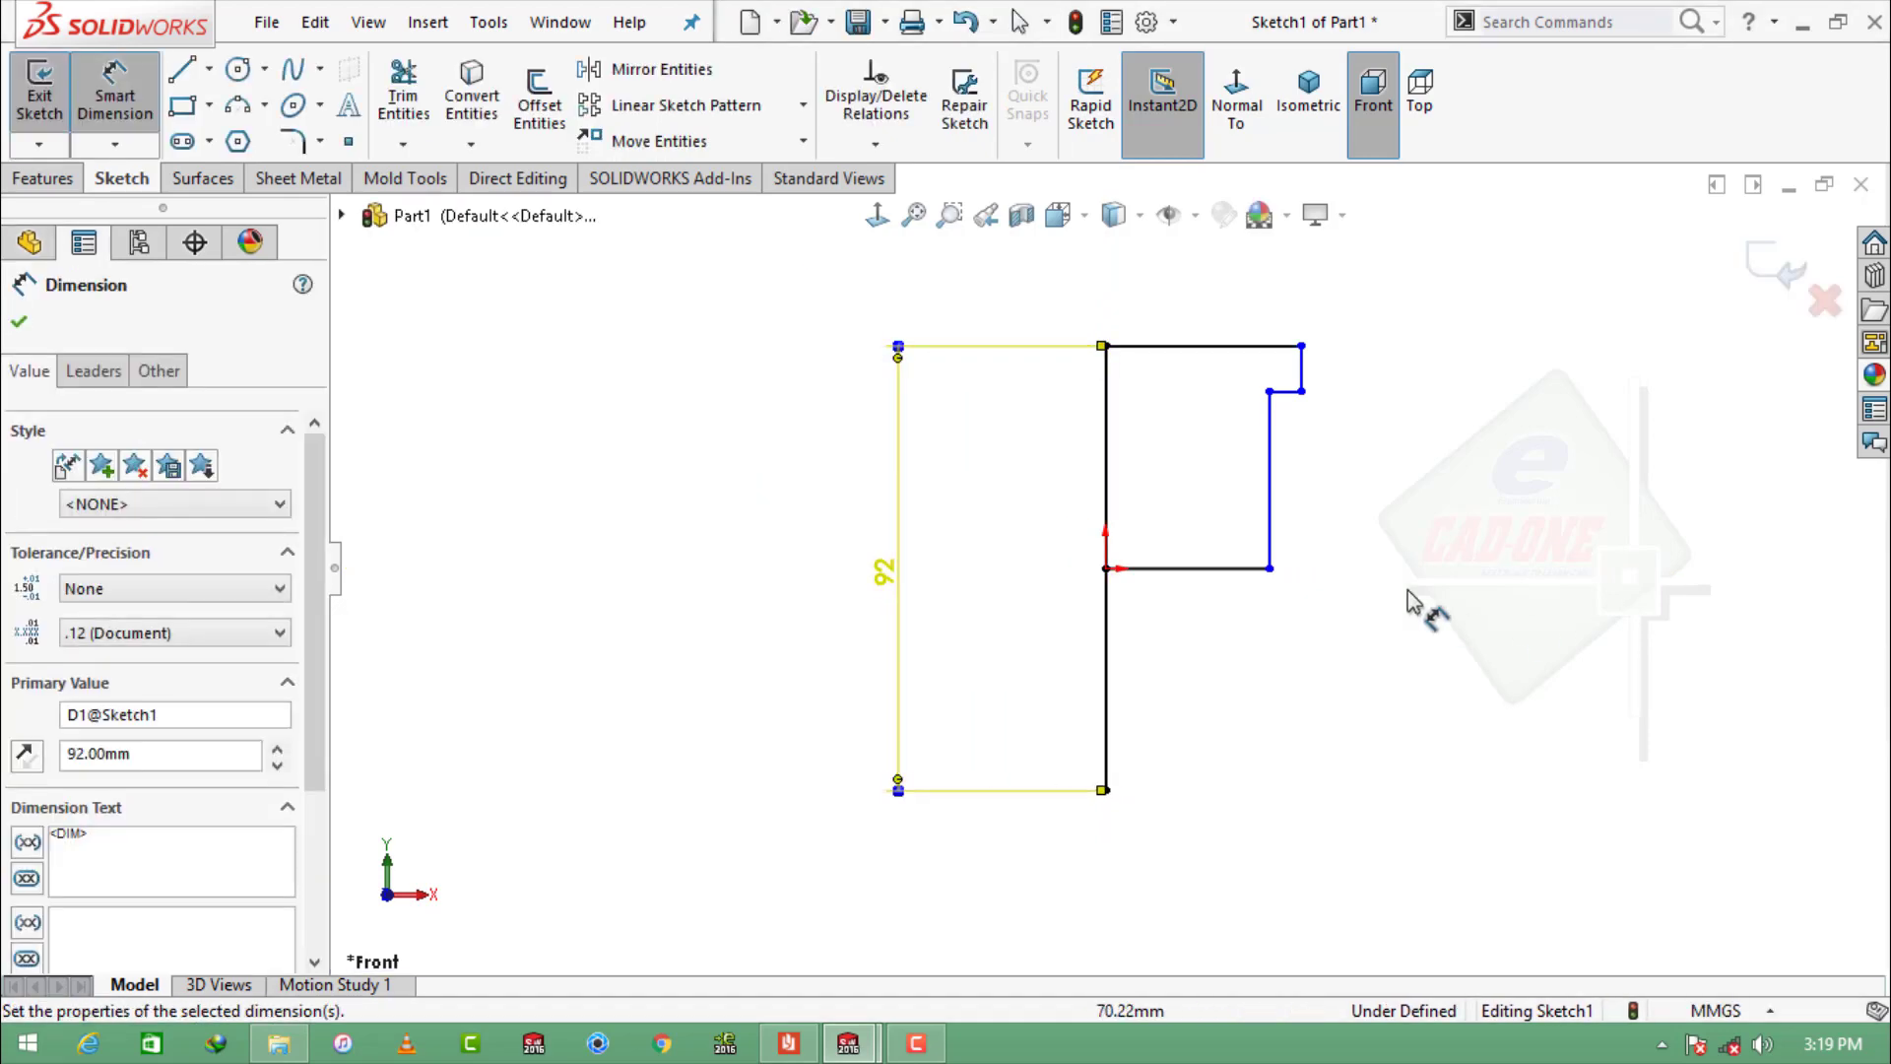
key("Escape")
double_click(893, 578)
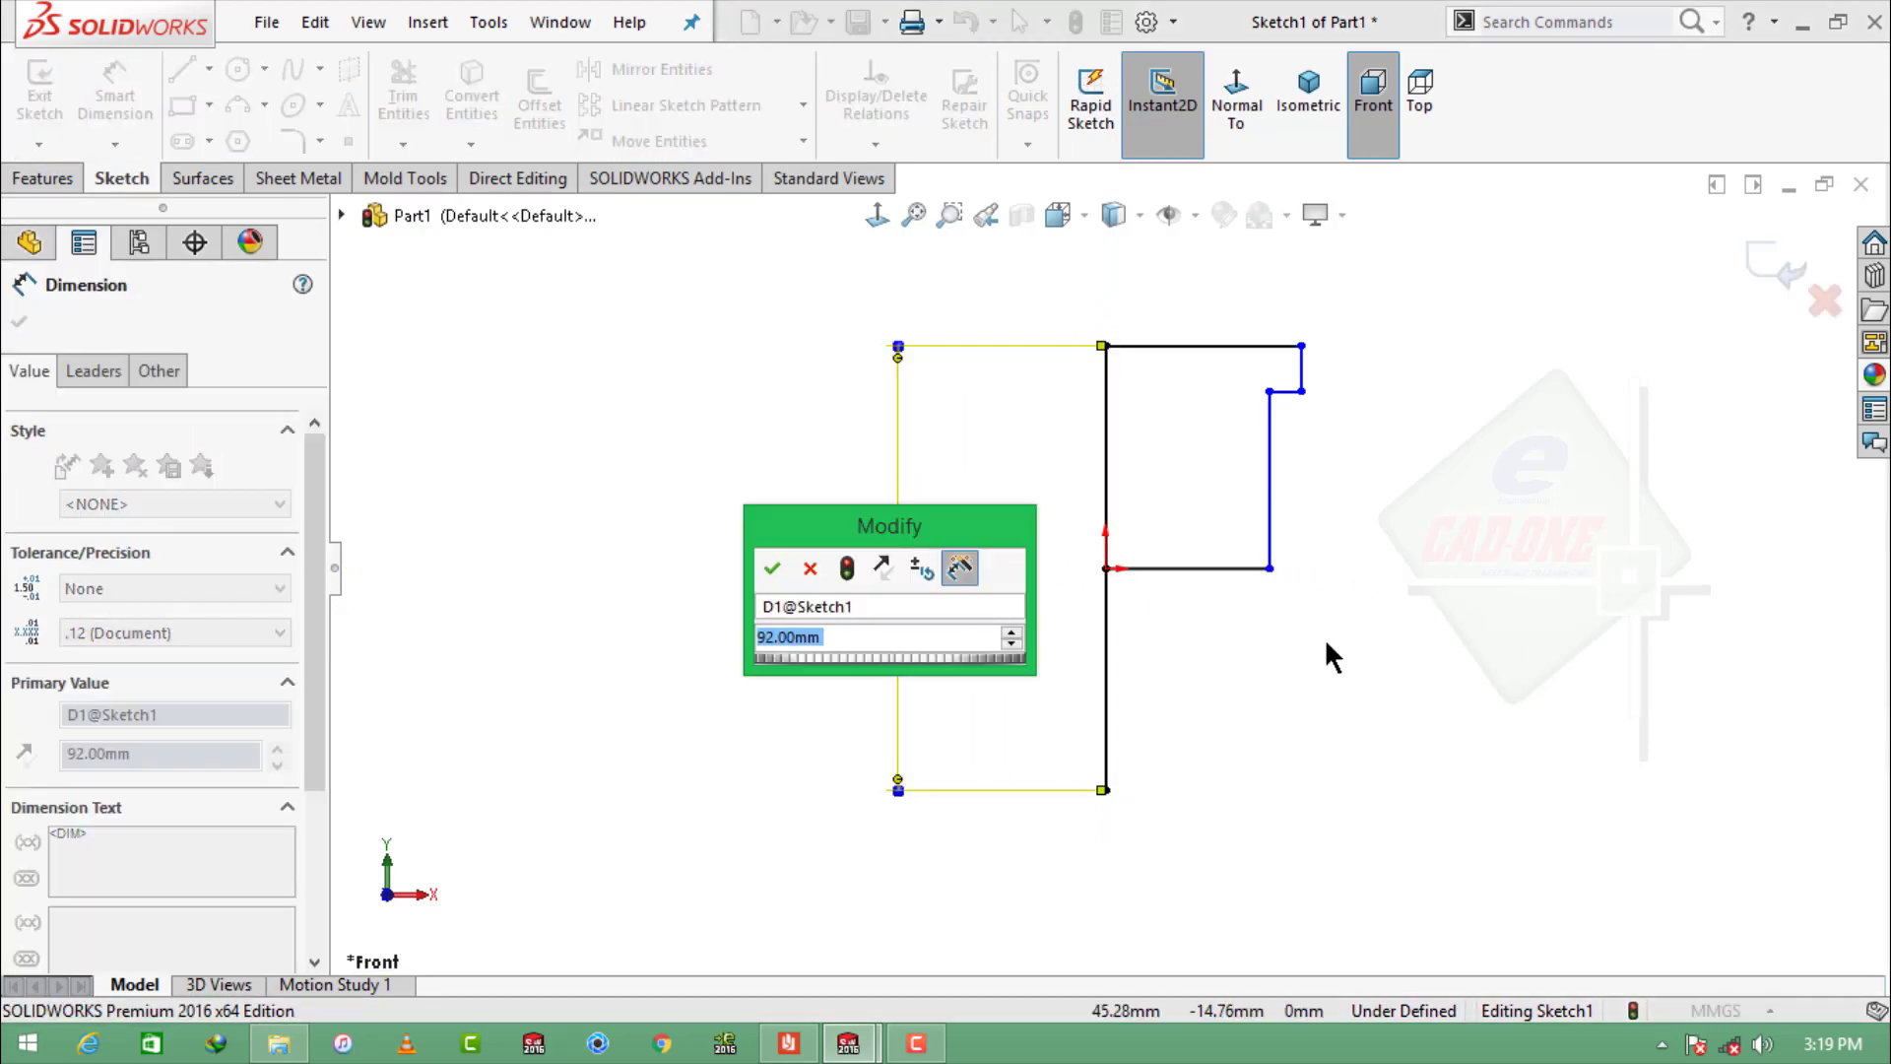
type("92.057")
key("Return")
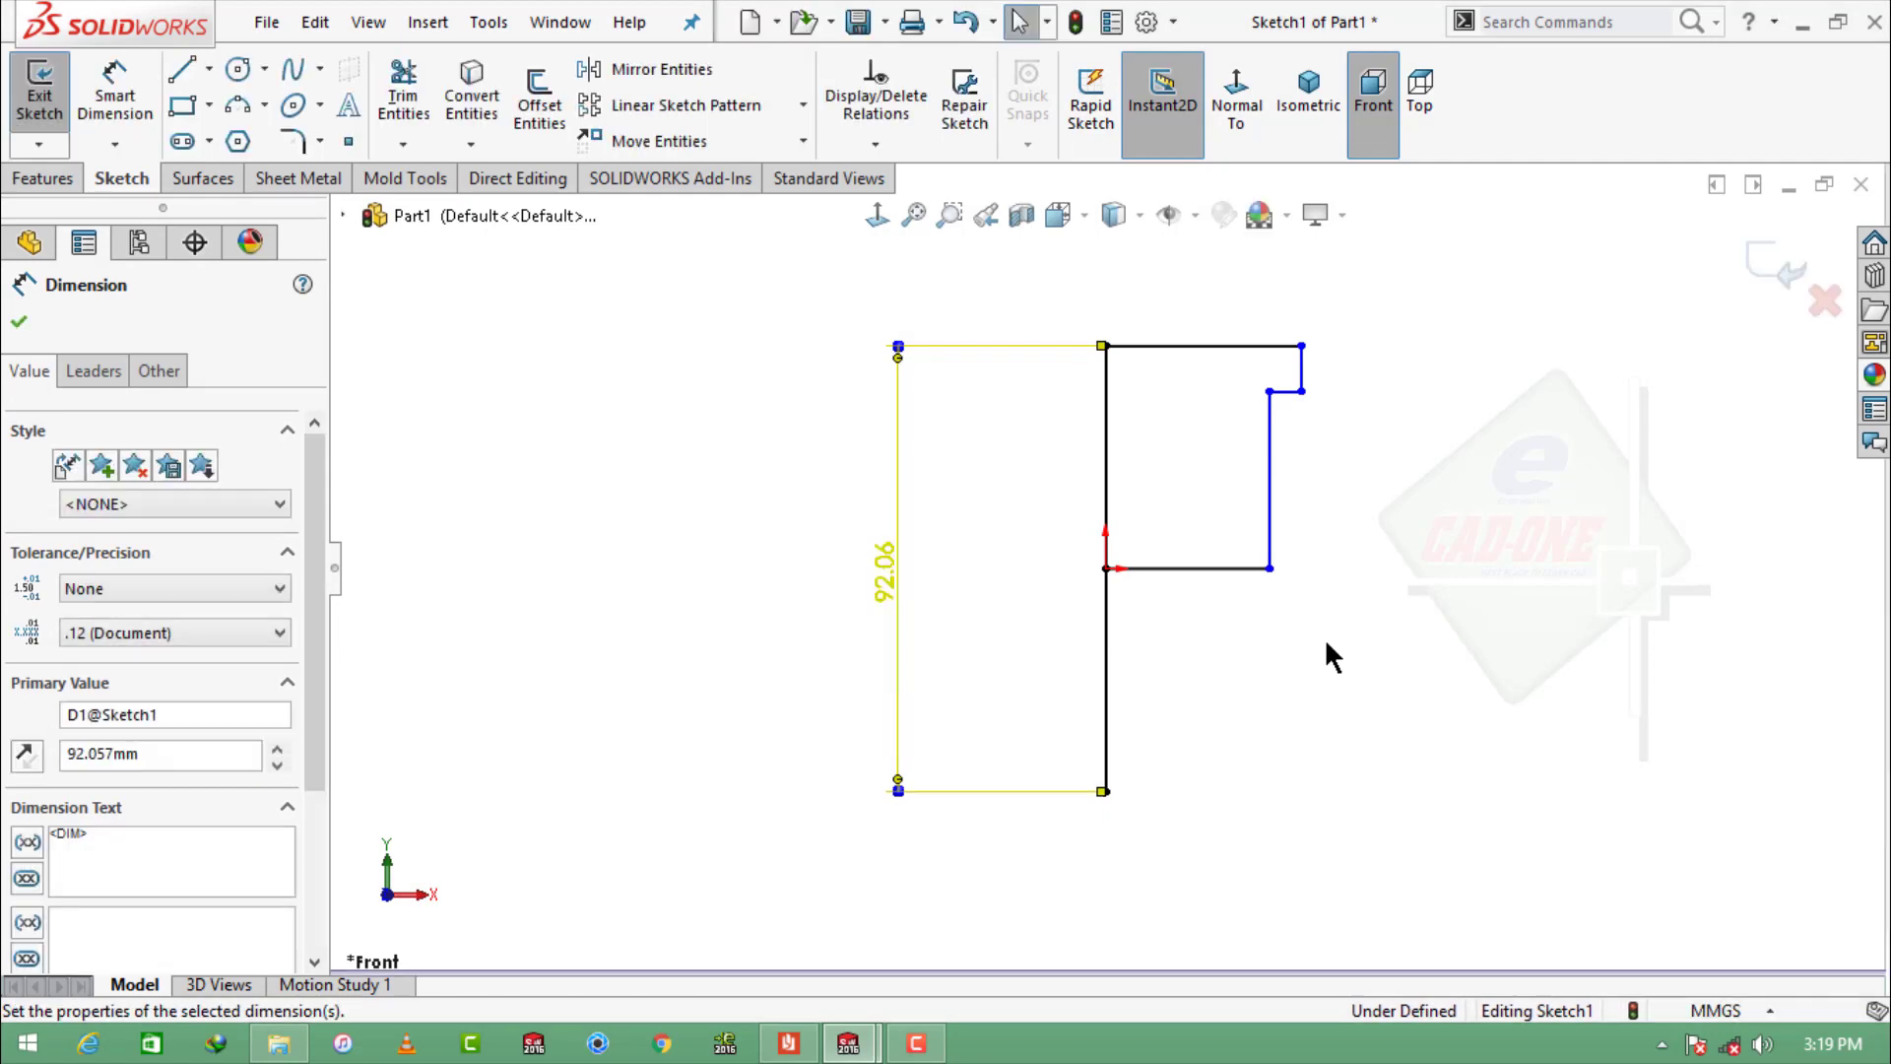
key("Escape")
Step: Dimension the profile's upper horizontal line at 35.725 mm
left_click(115, 95)
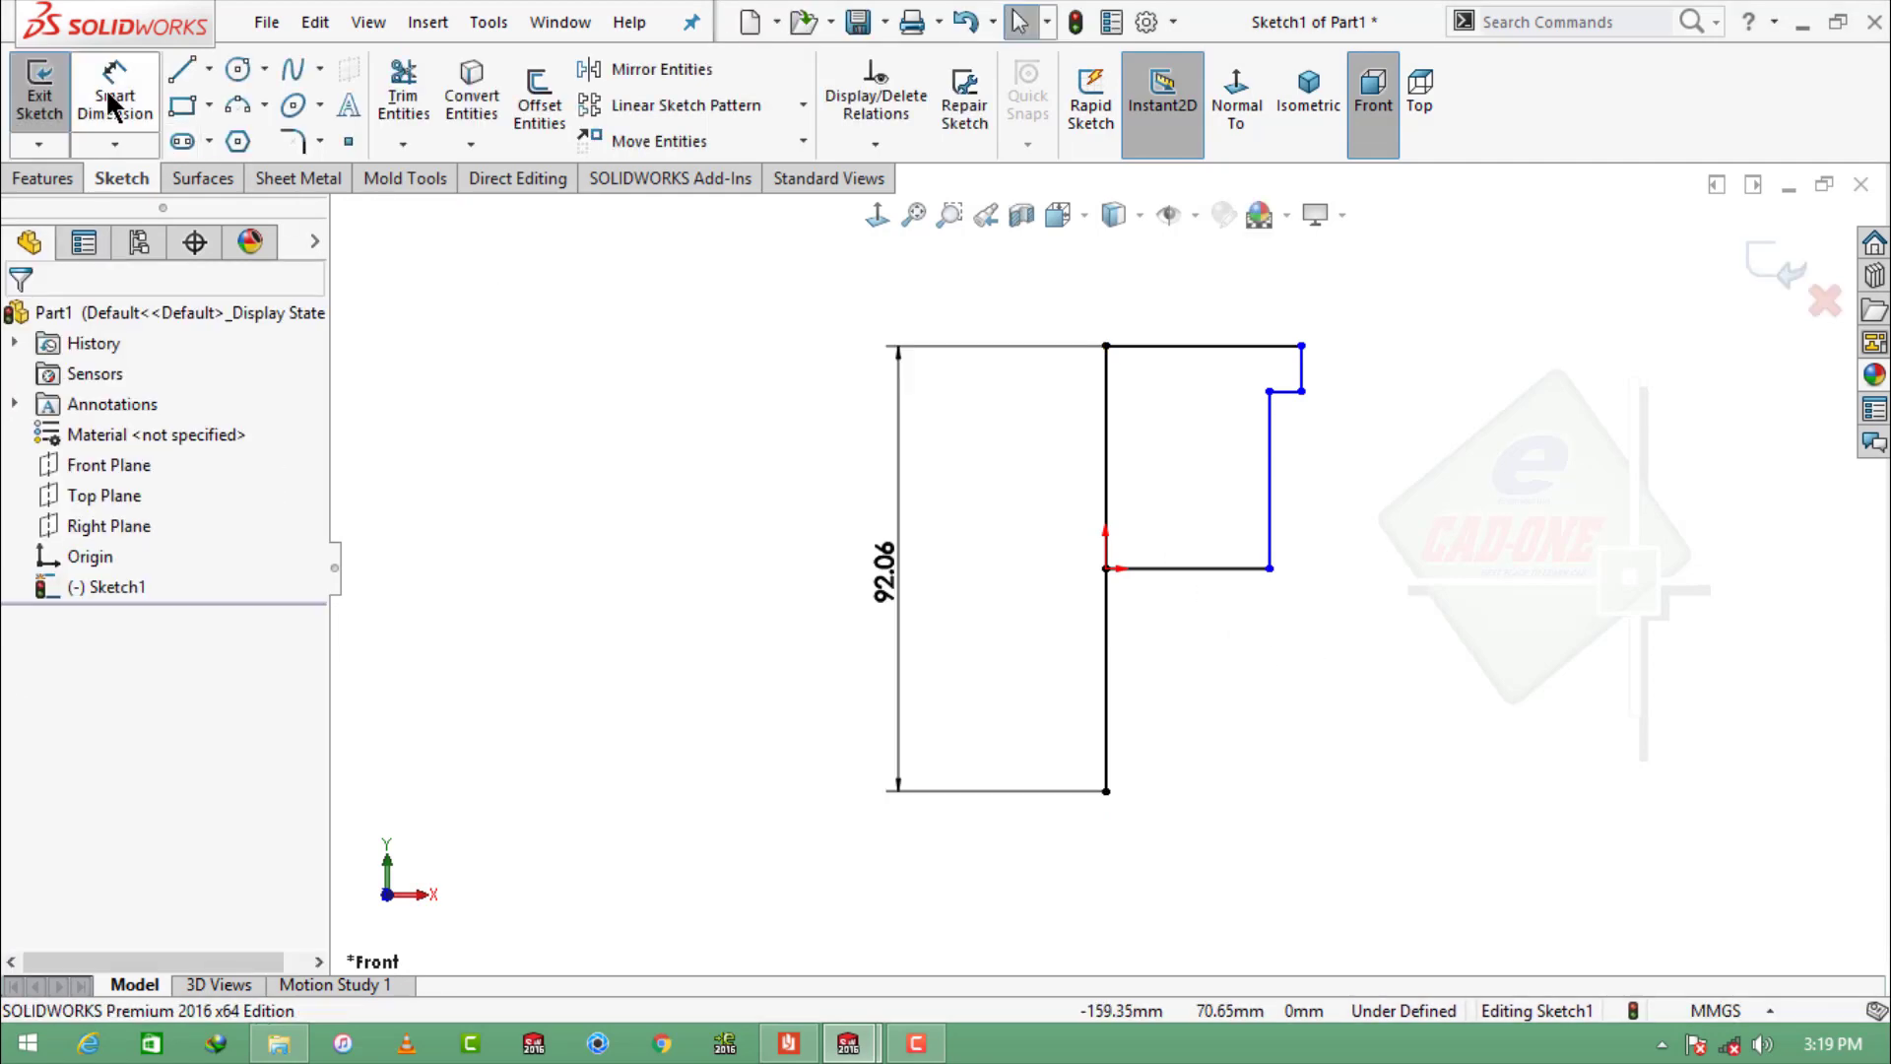
left_click(1147, 345)
left_click(1197, 287)
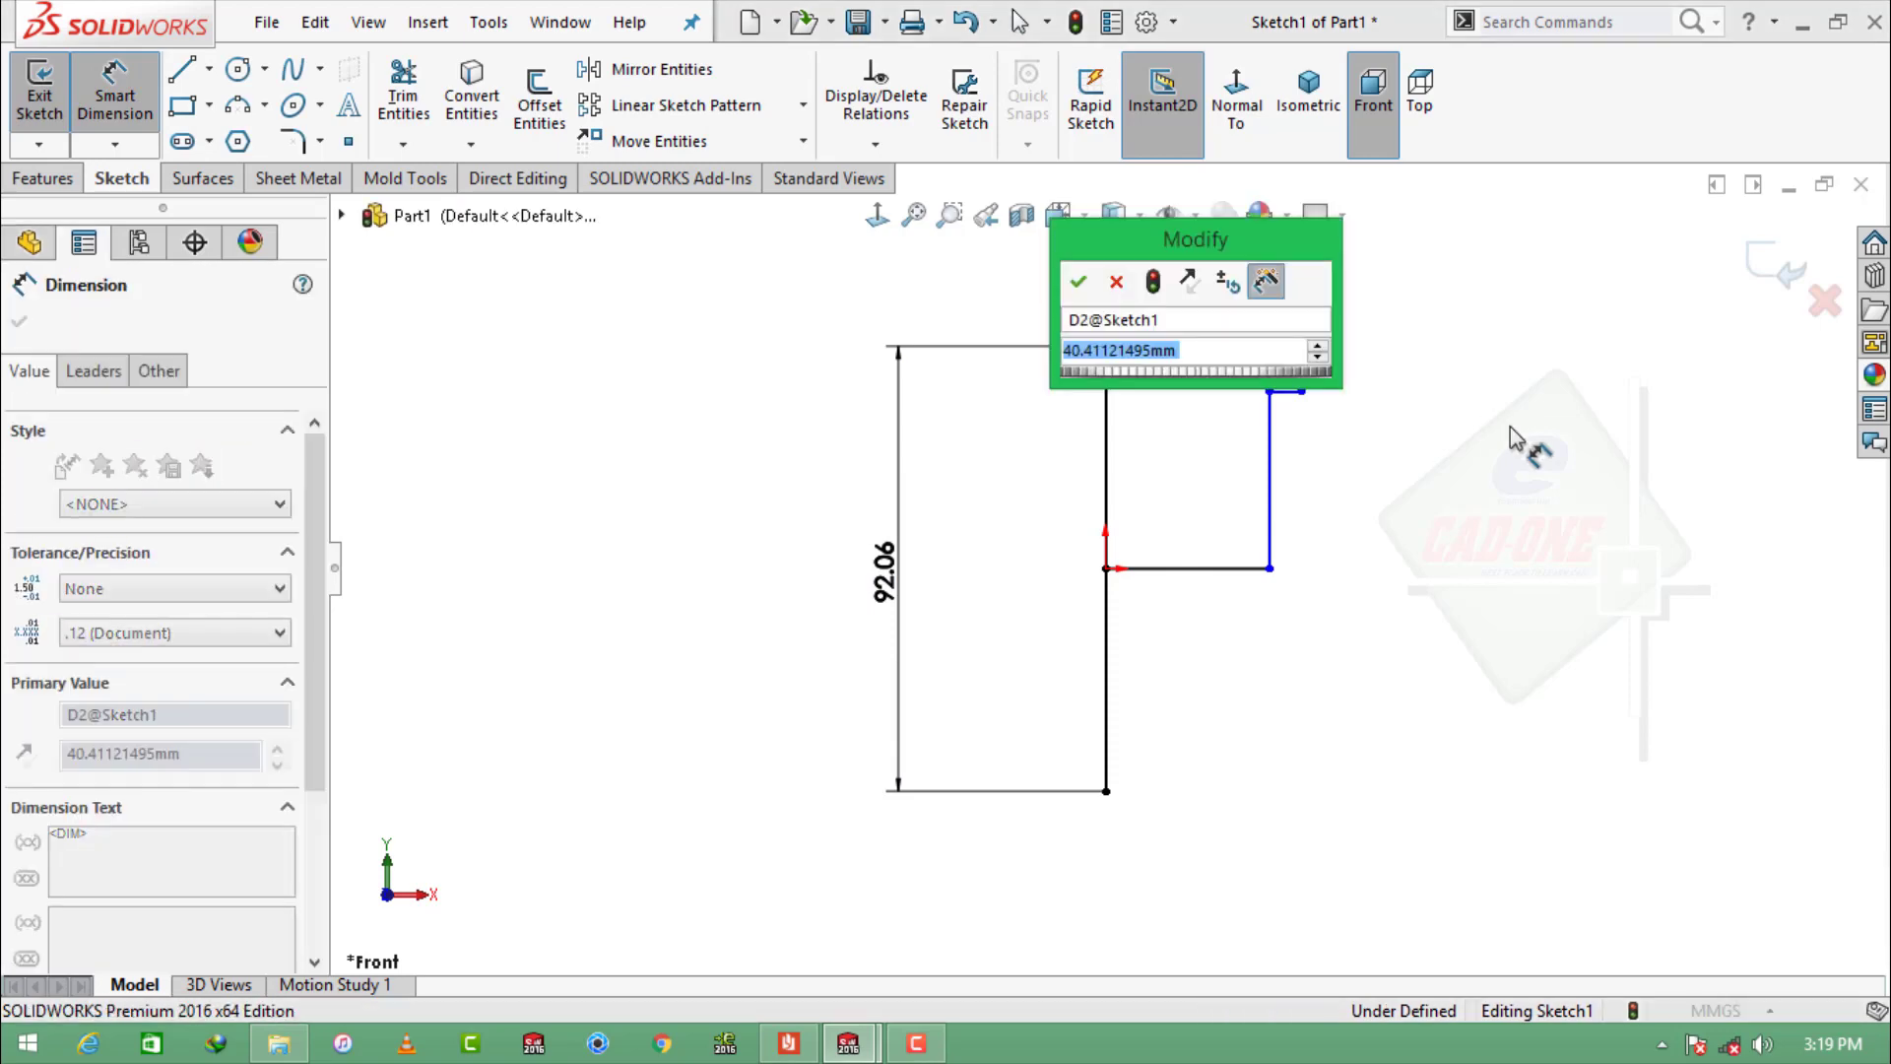
type("35.")
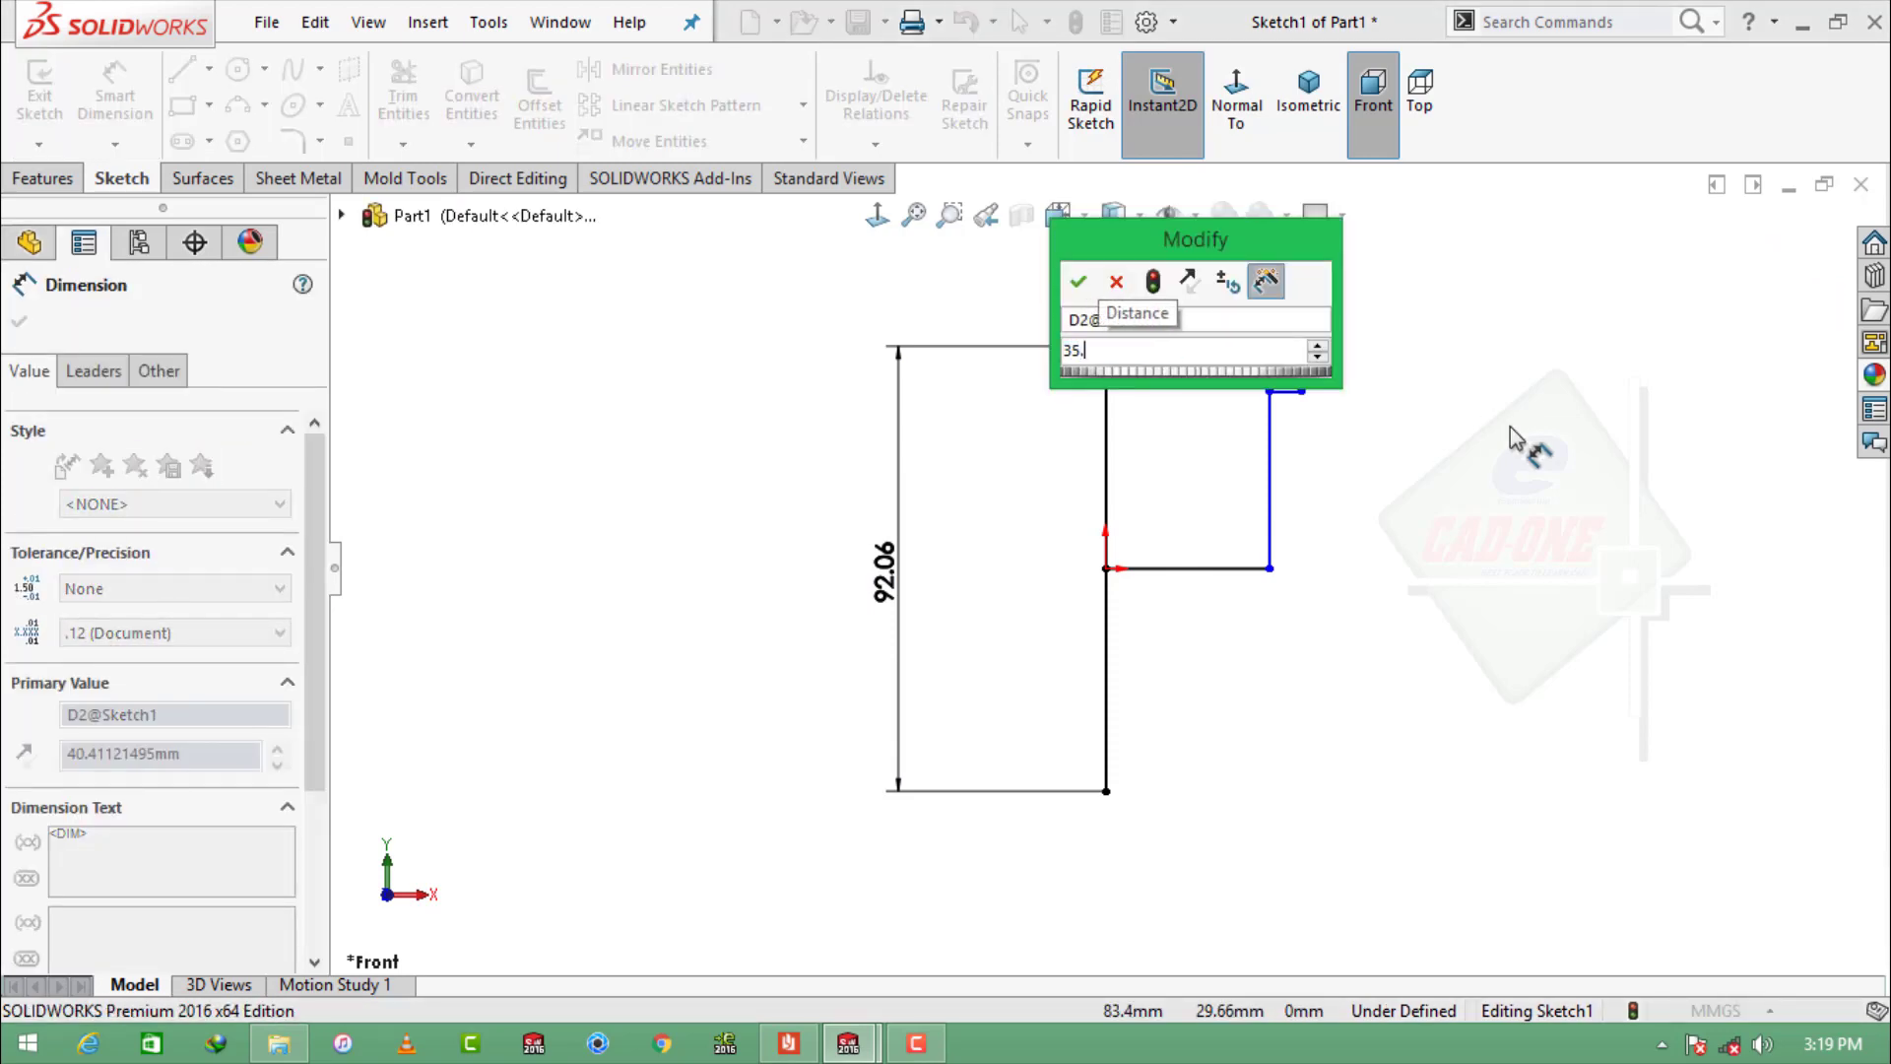
type("725")
key("Return")
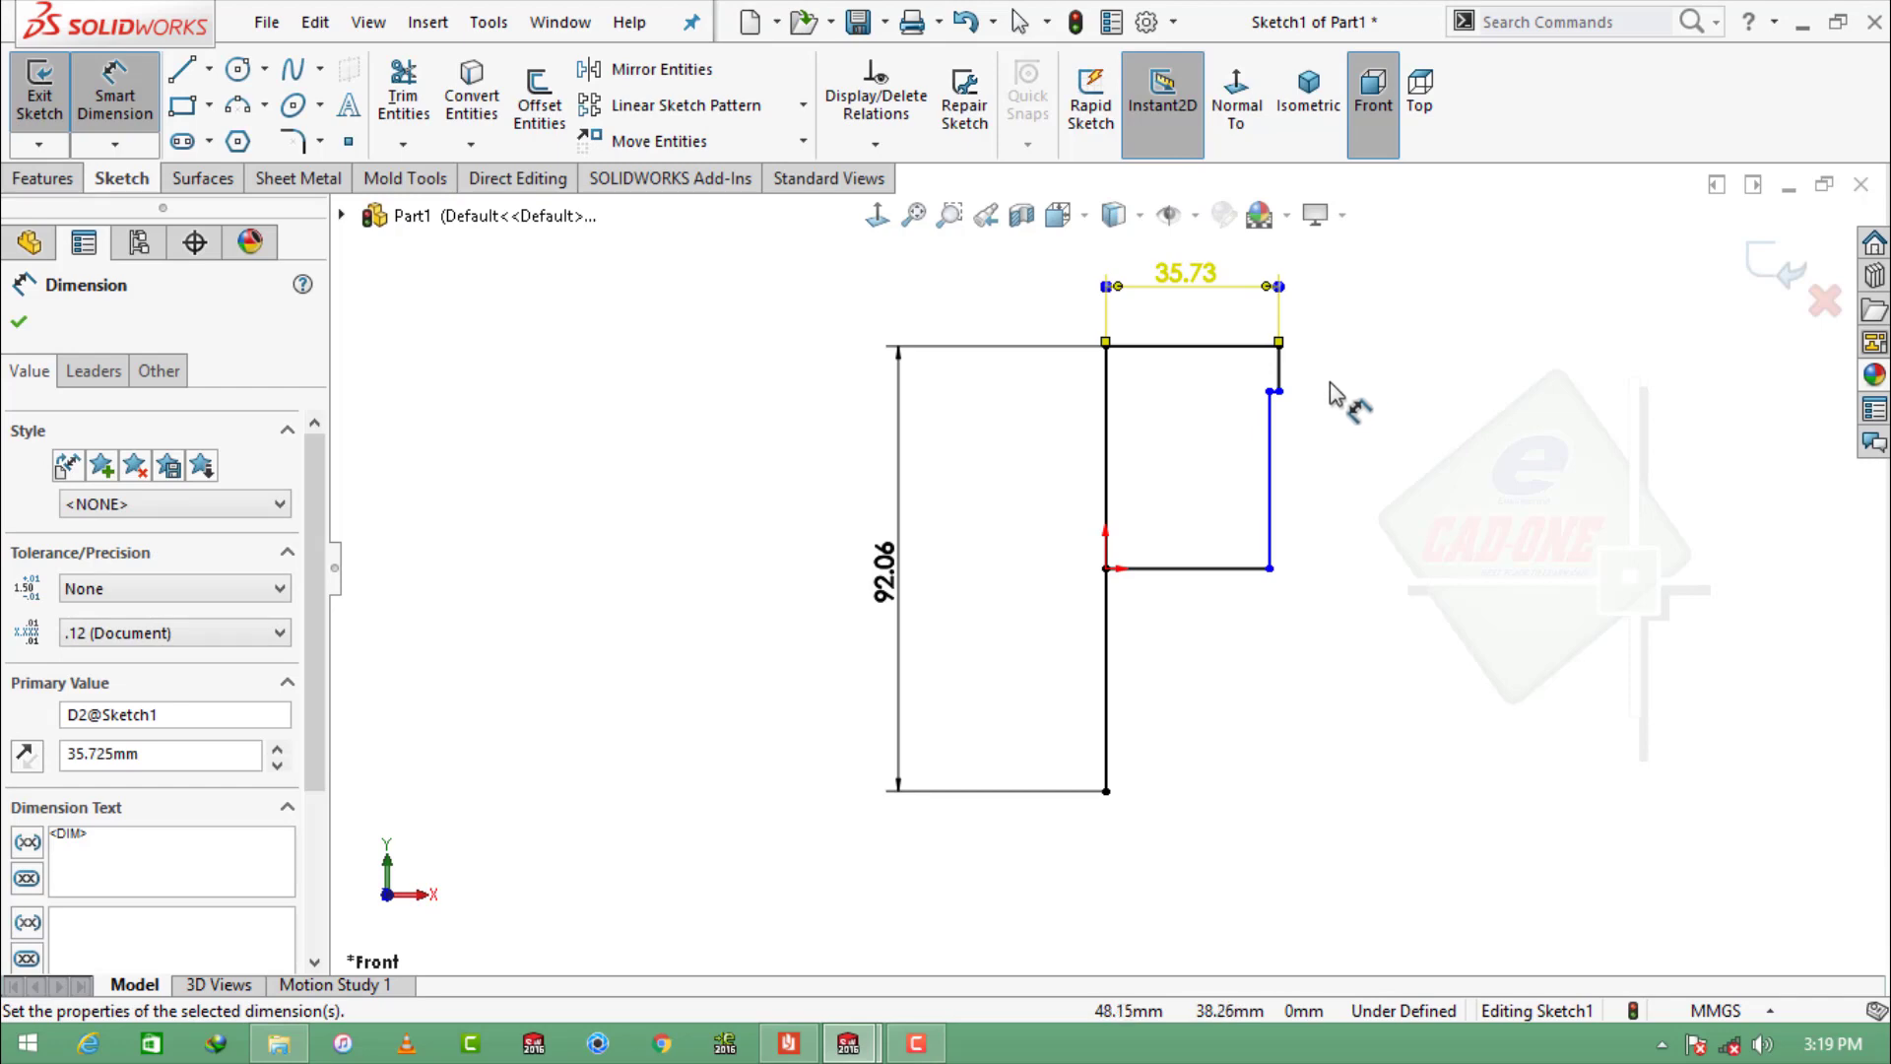
Step: Dimension the short vertical edge of the flange at 6.35 mm
left_click(1279, 366)
left_click(1622, 435)
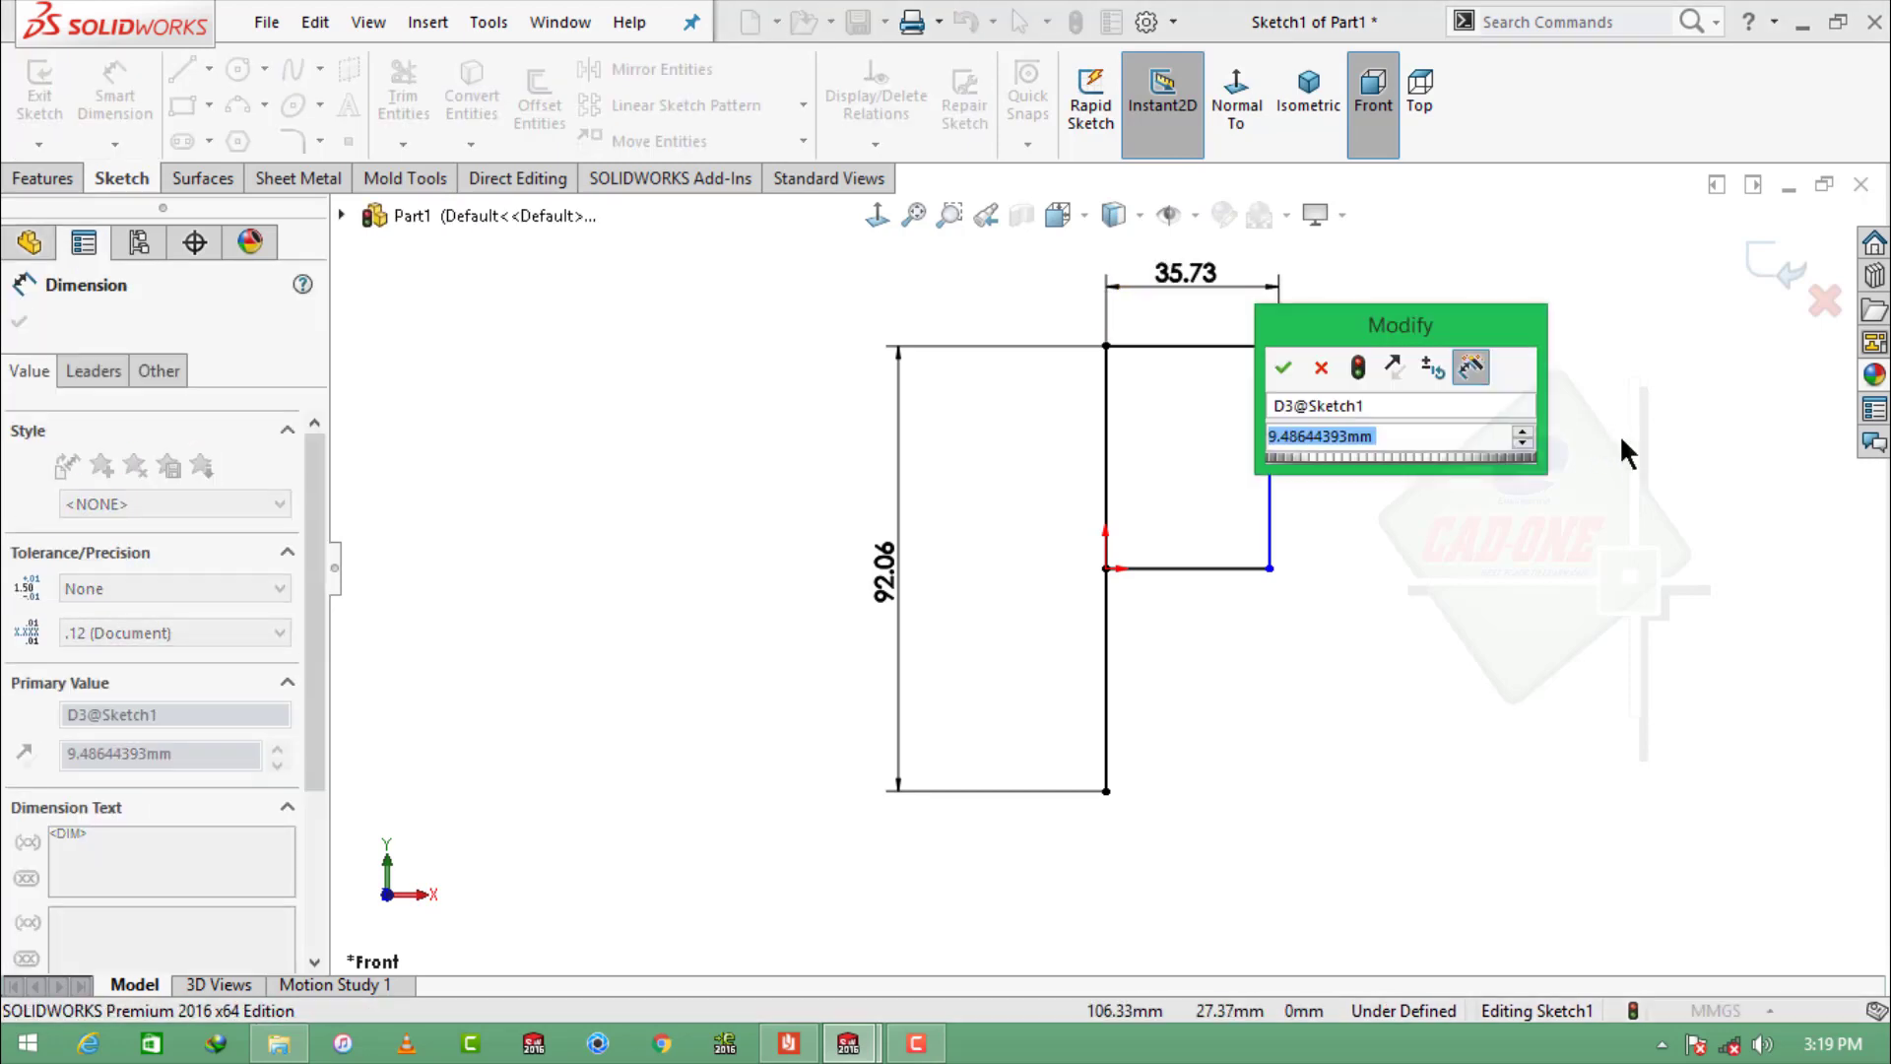
type("6.35")
key("Return")
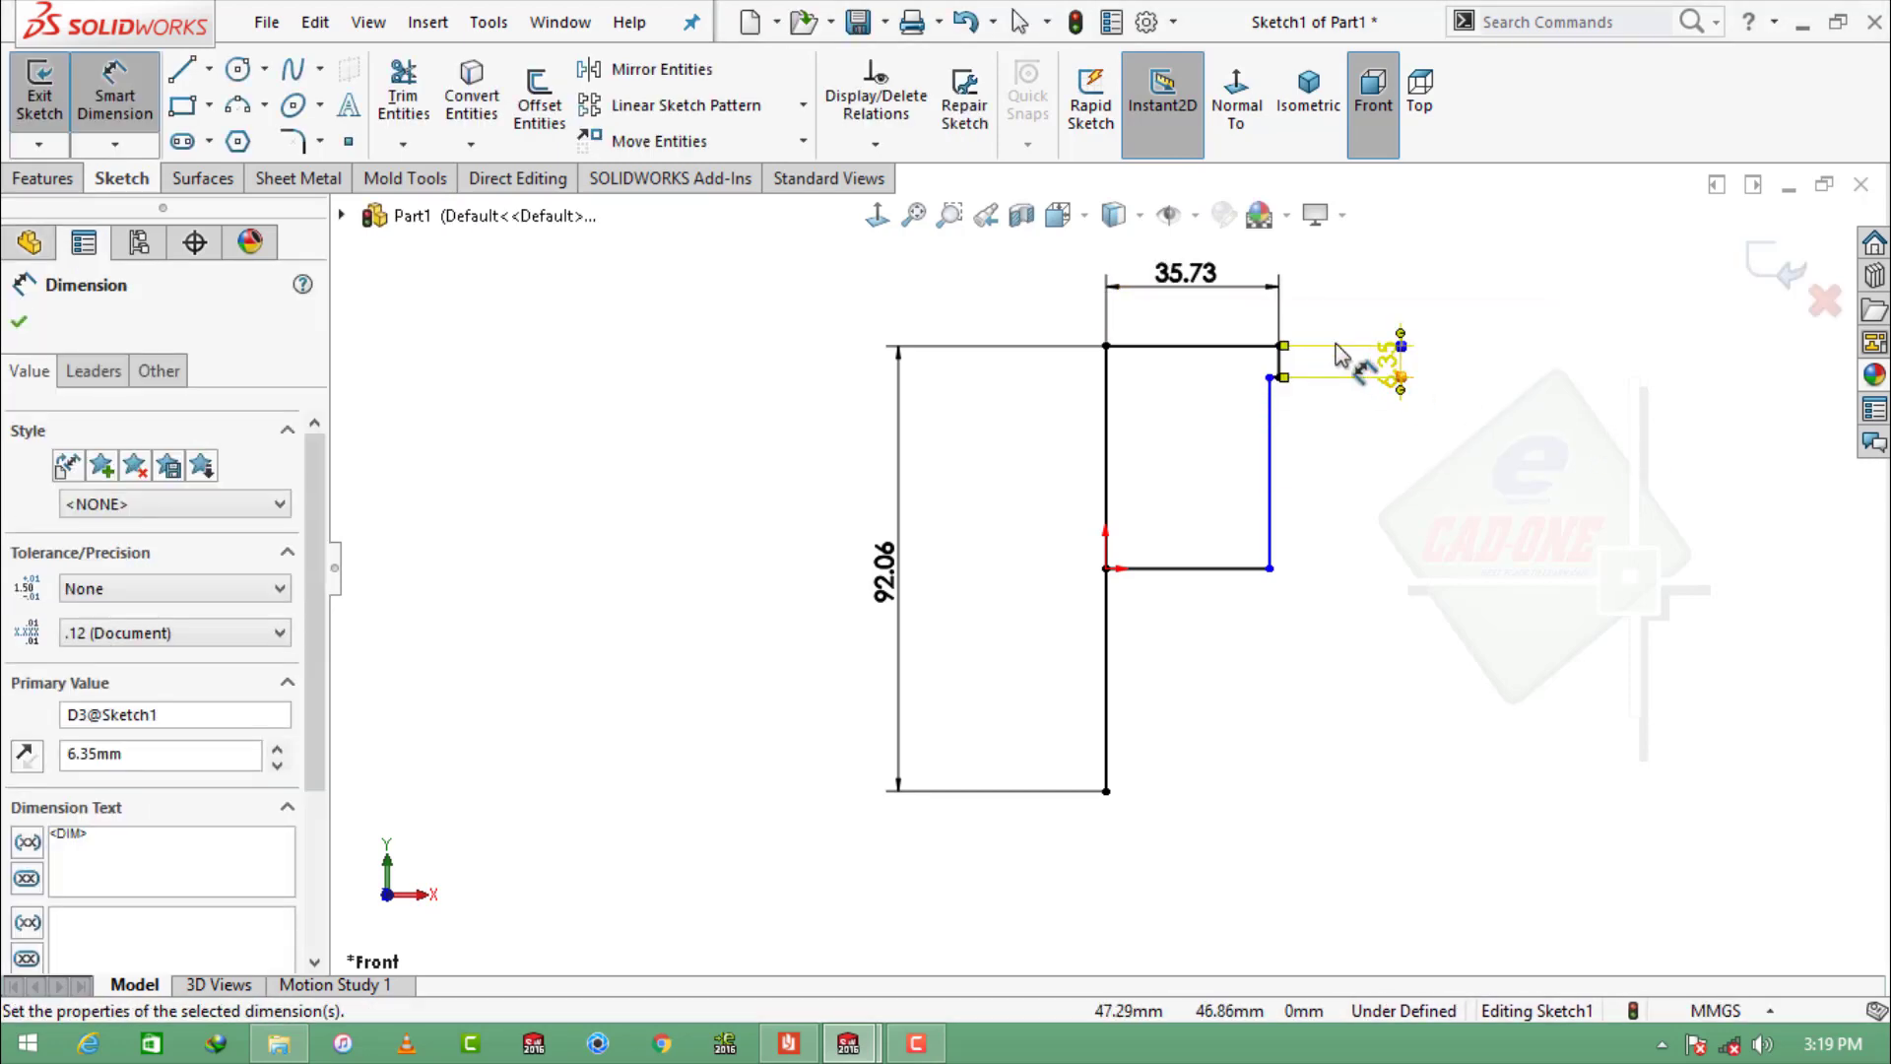
scroll(1336, 345, "down", 2)
key("Escape")
key("Escape")
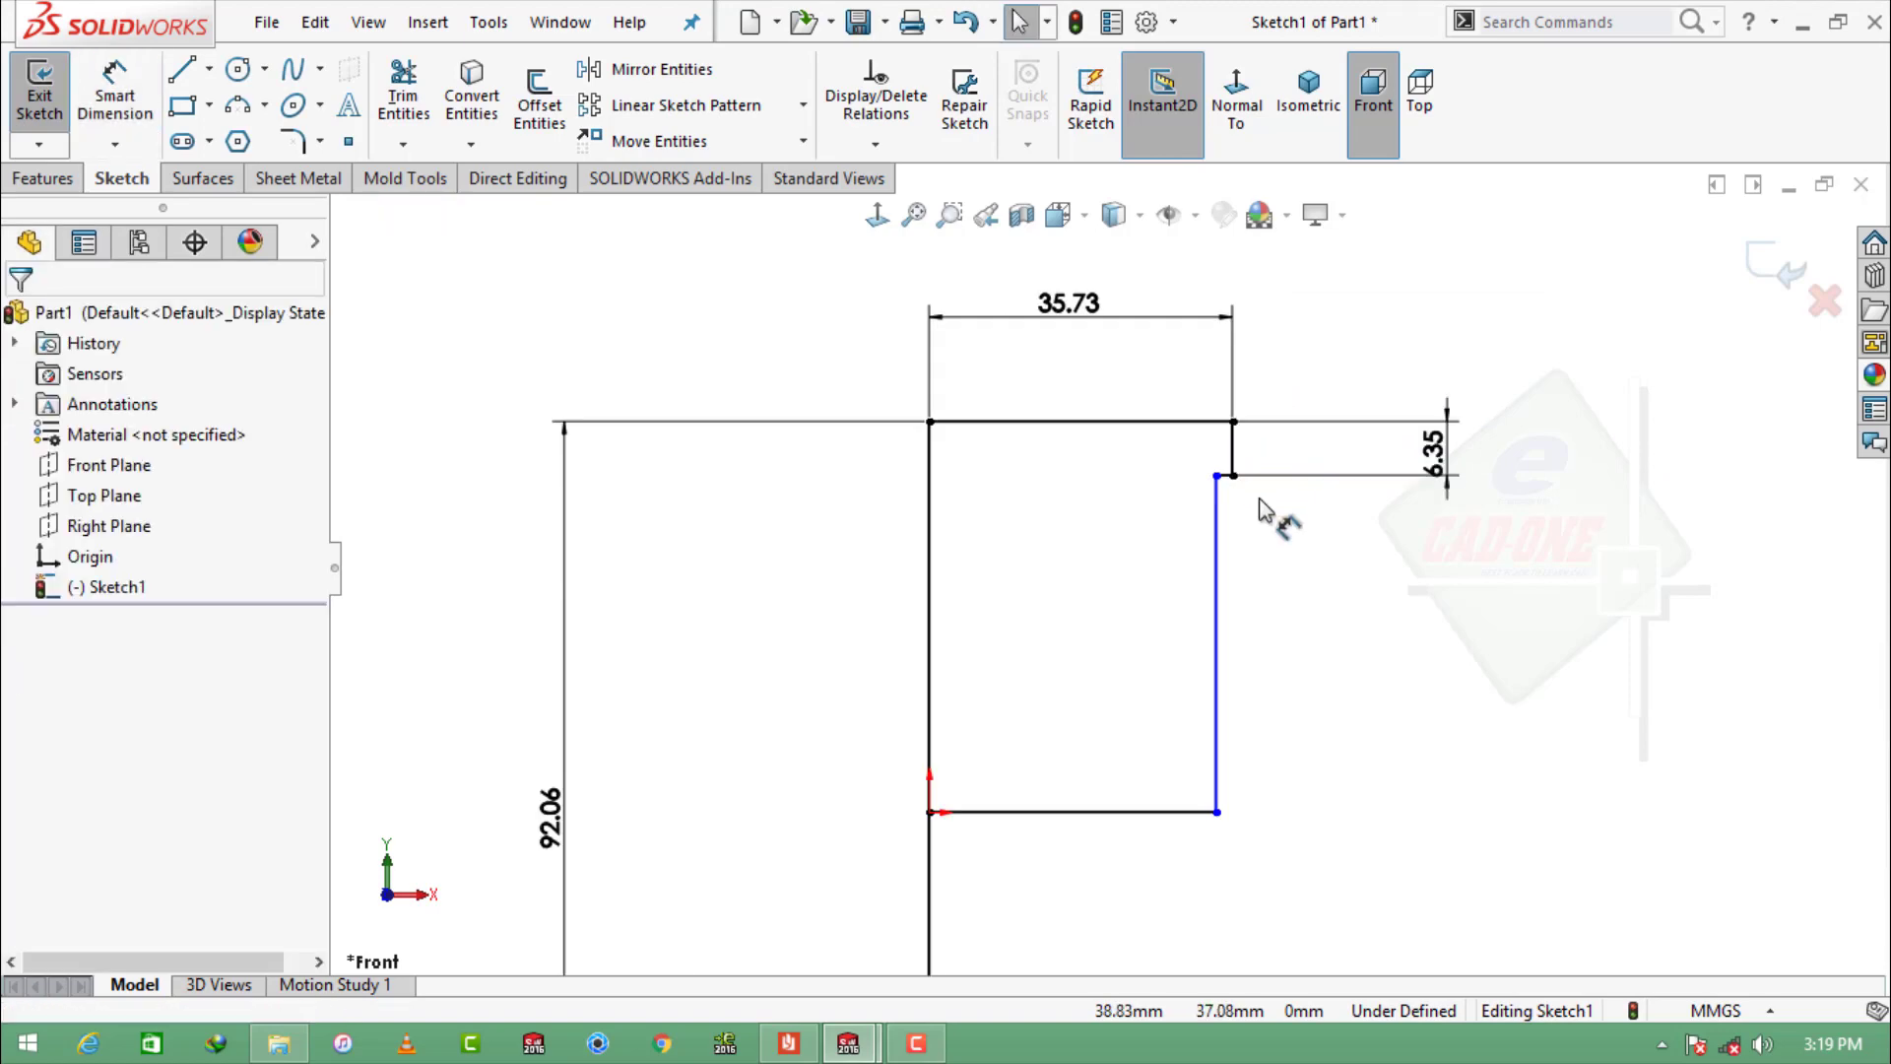
Step: Dimension the distance between the long vertical line and the profile's inner vertical edge at 30.963 mm
left_click(114, 90)
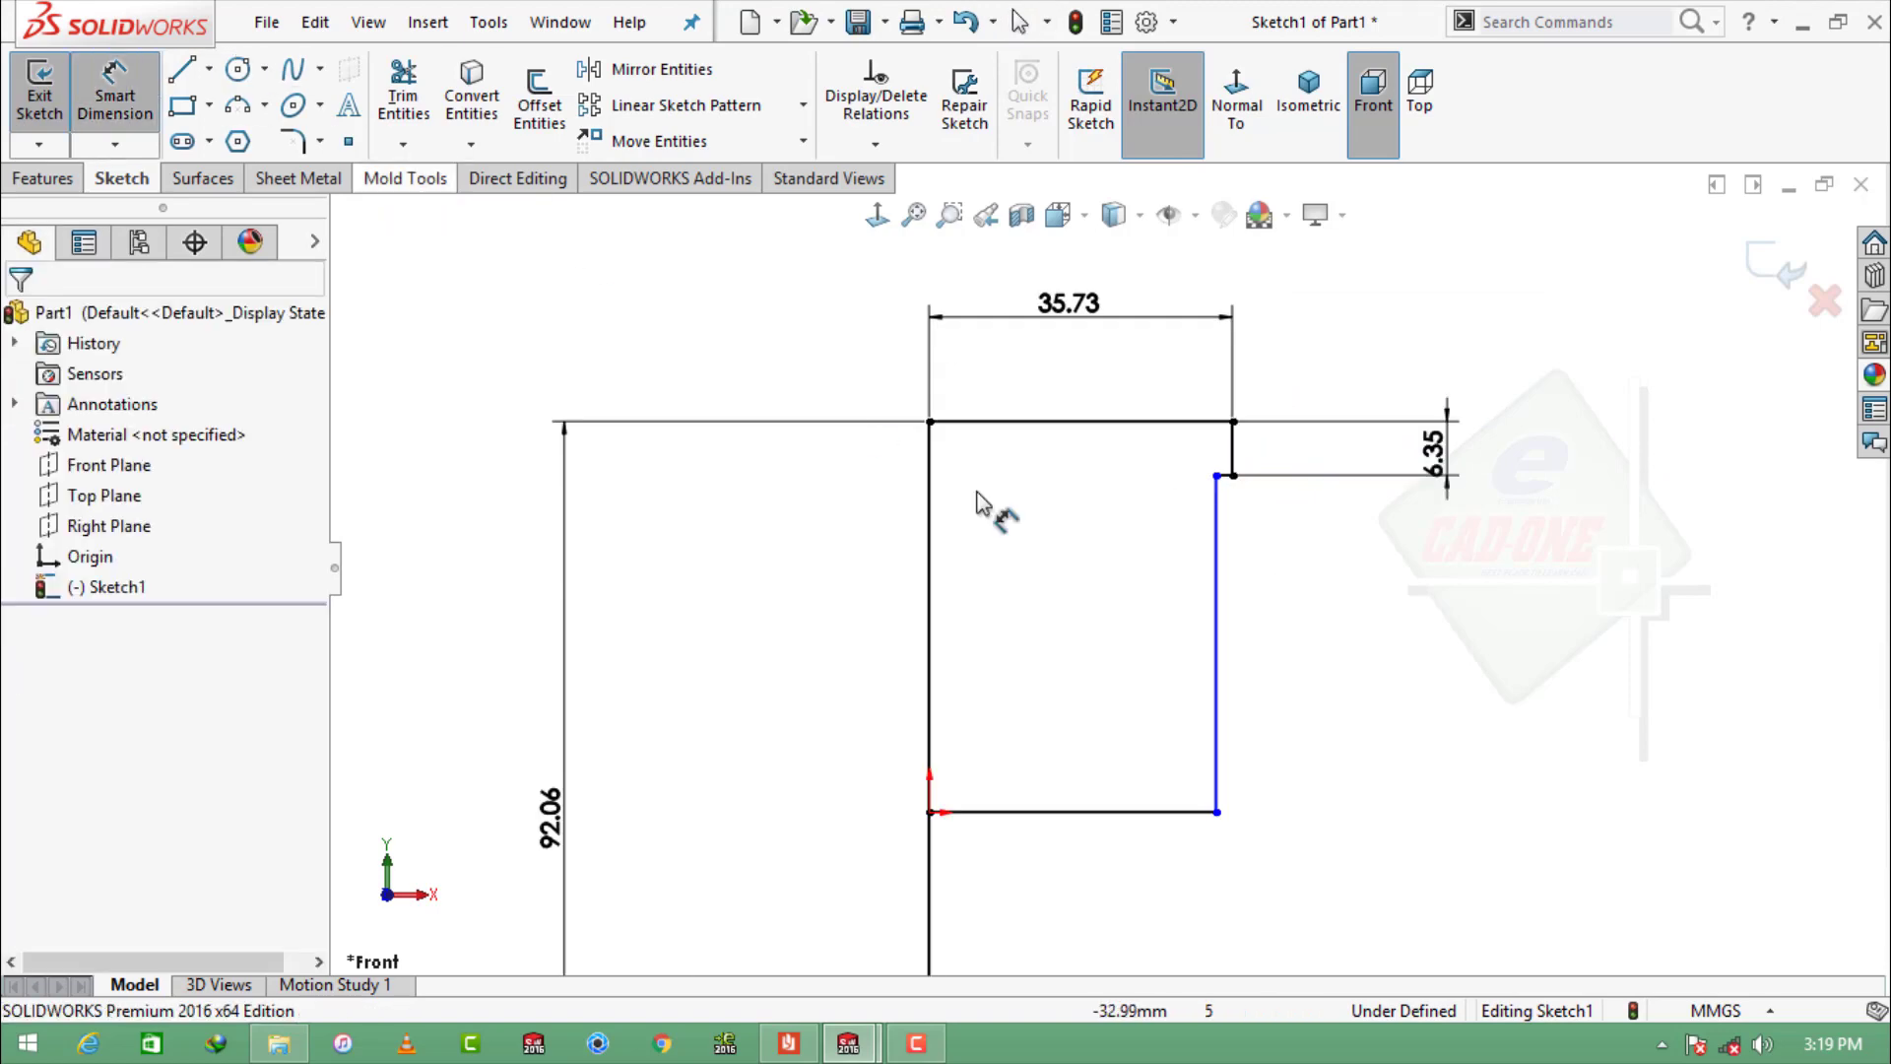
left_click(1217, 525)
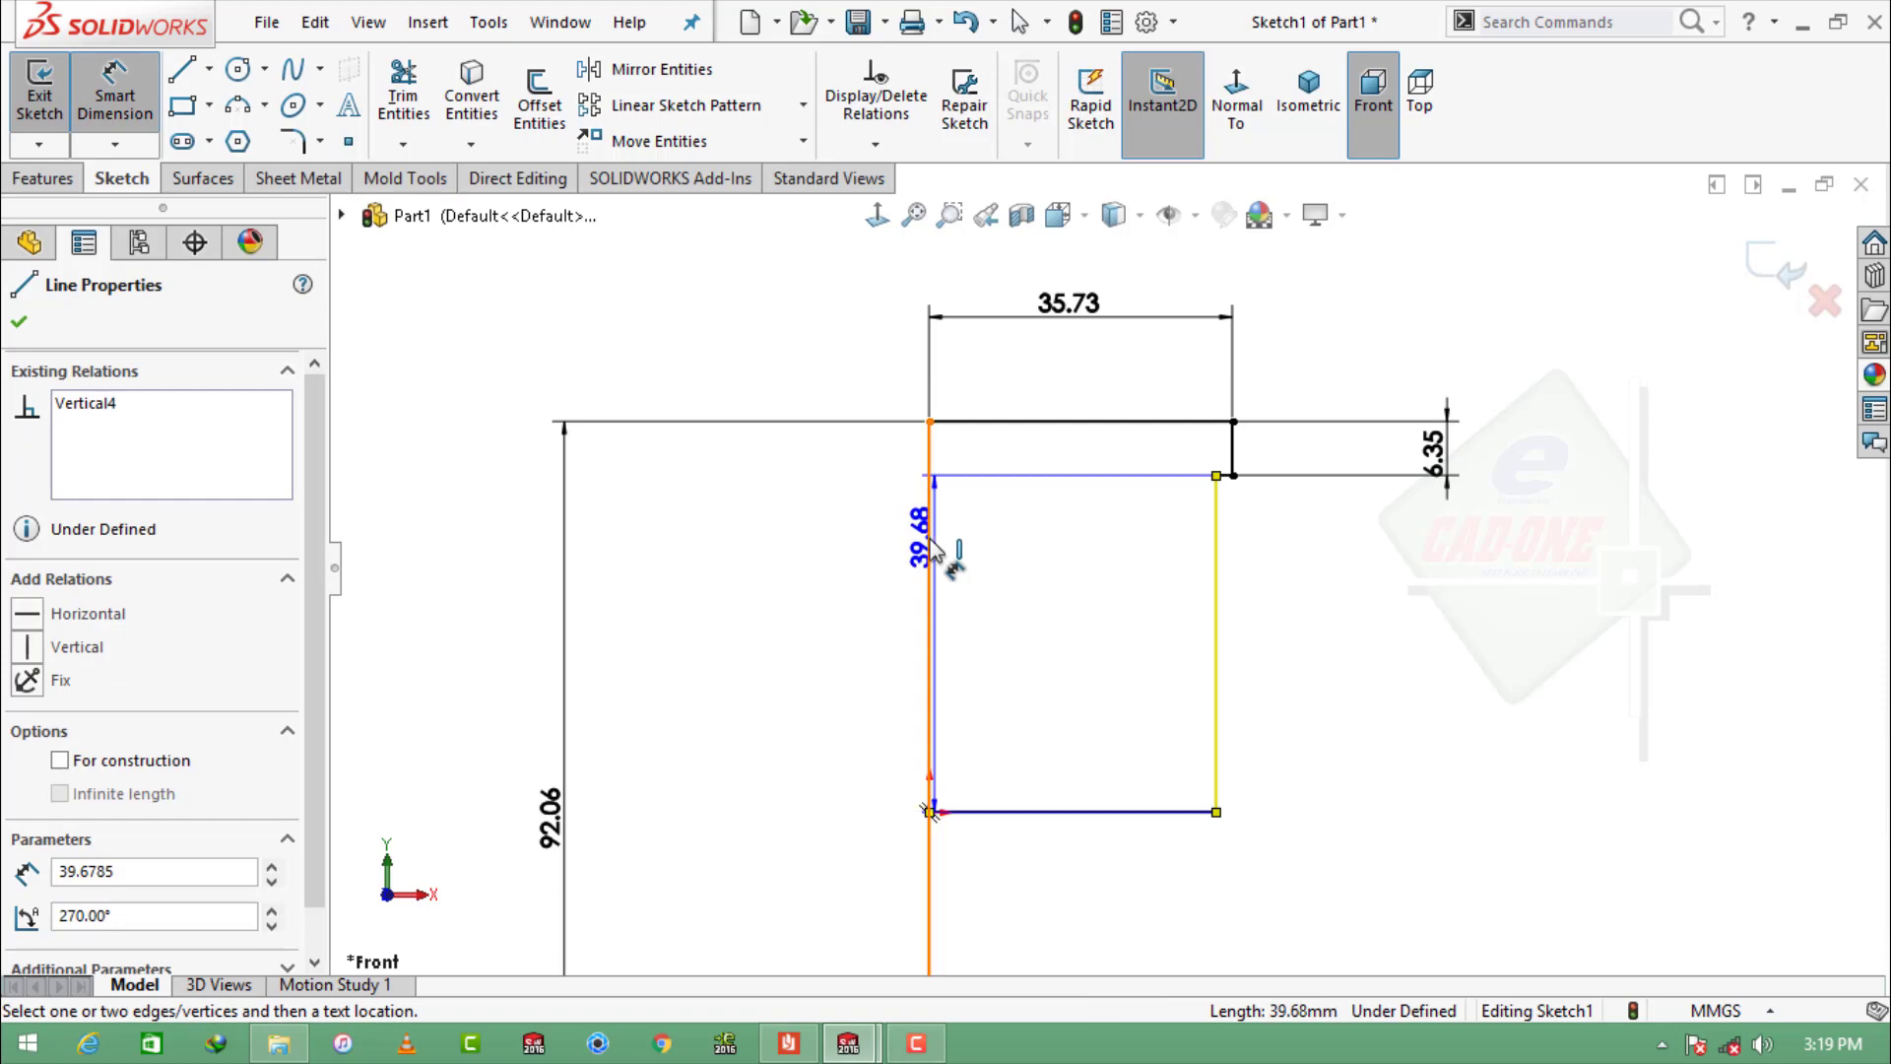
left_click(929, 551)
left_click(1061, 577)
type("3")
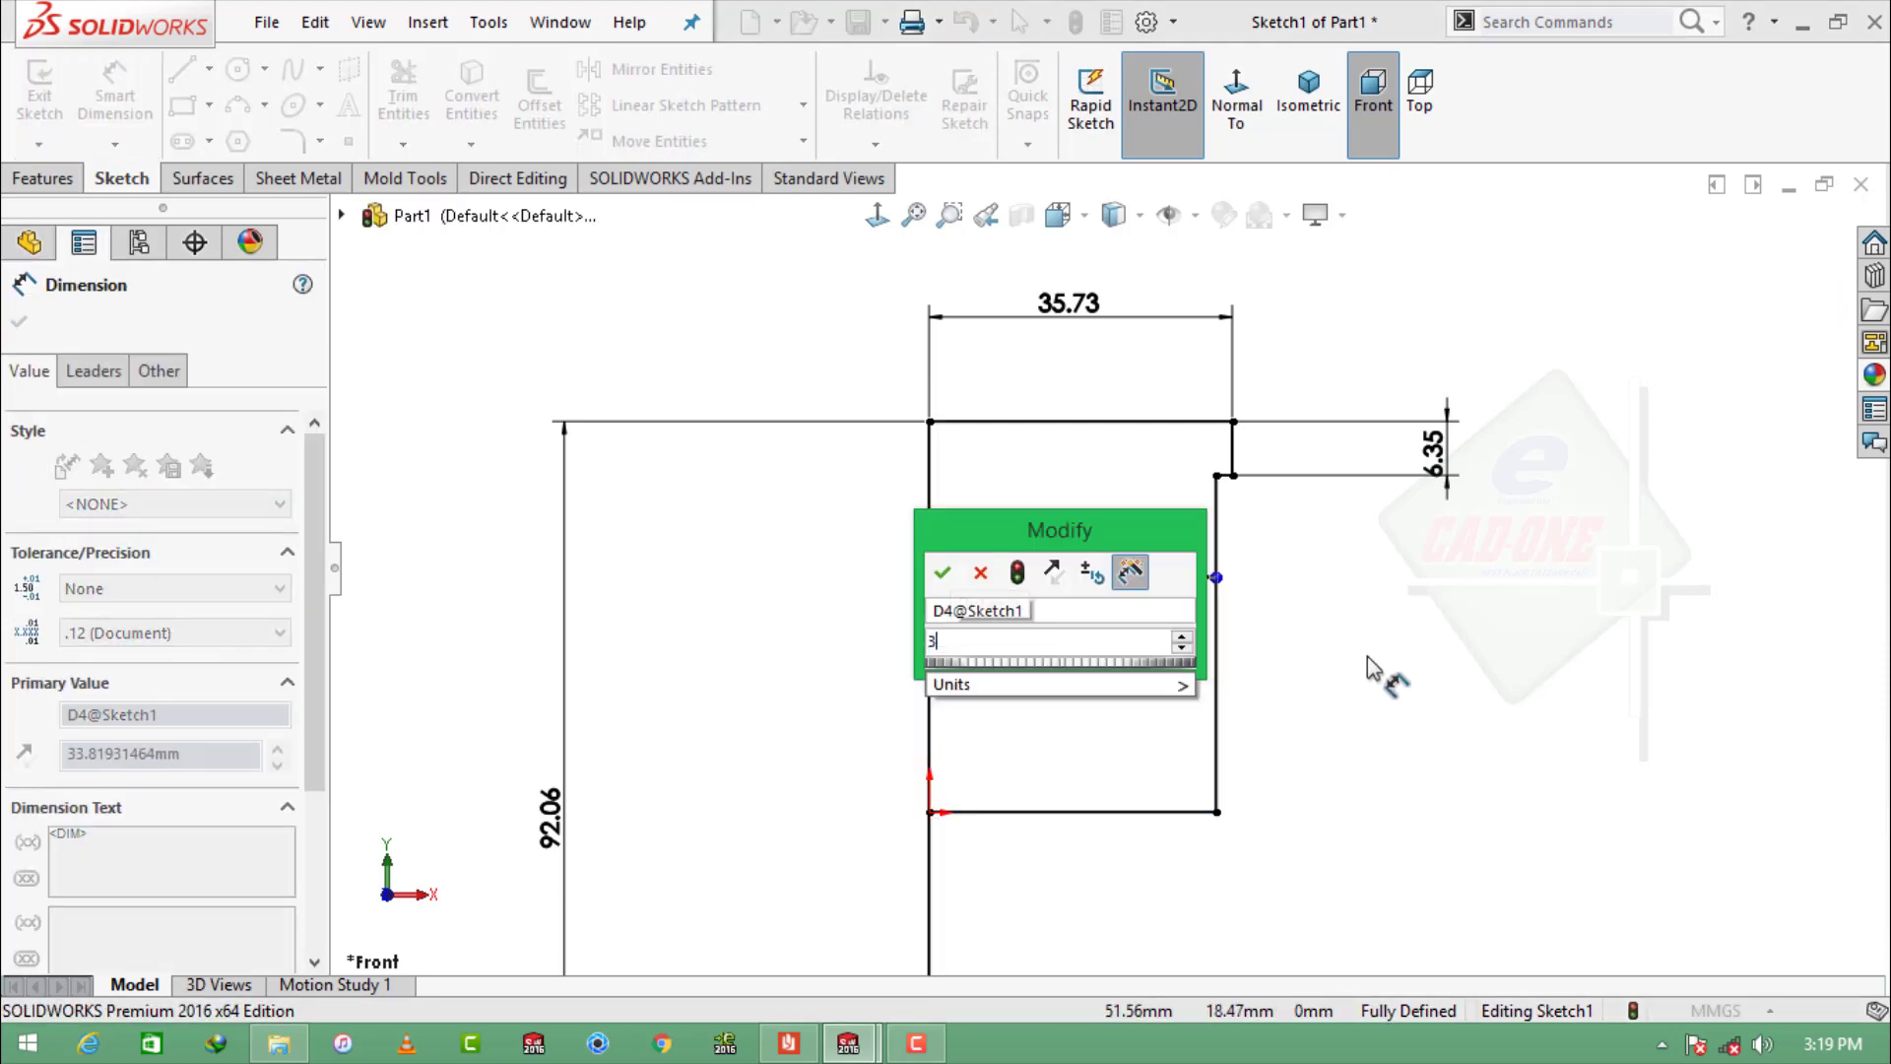
type("0.963")
key("Return")
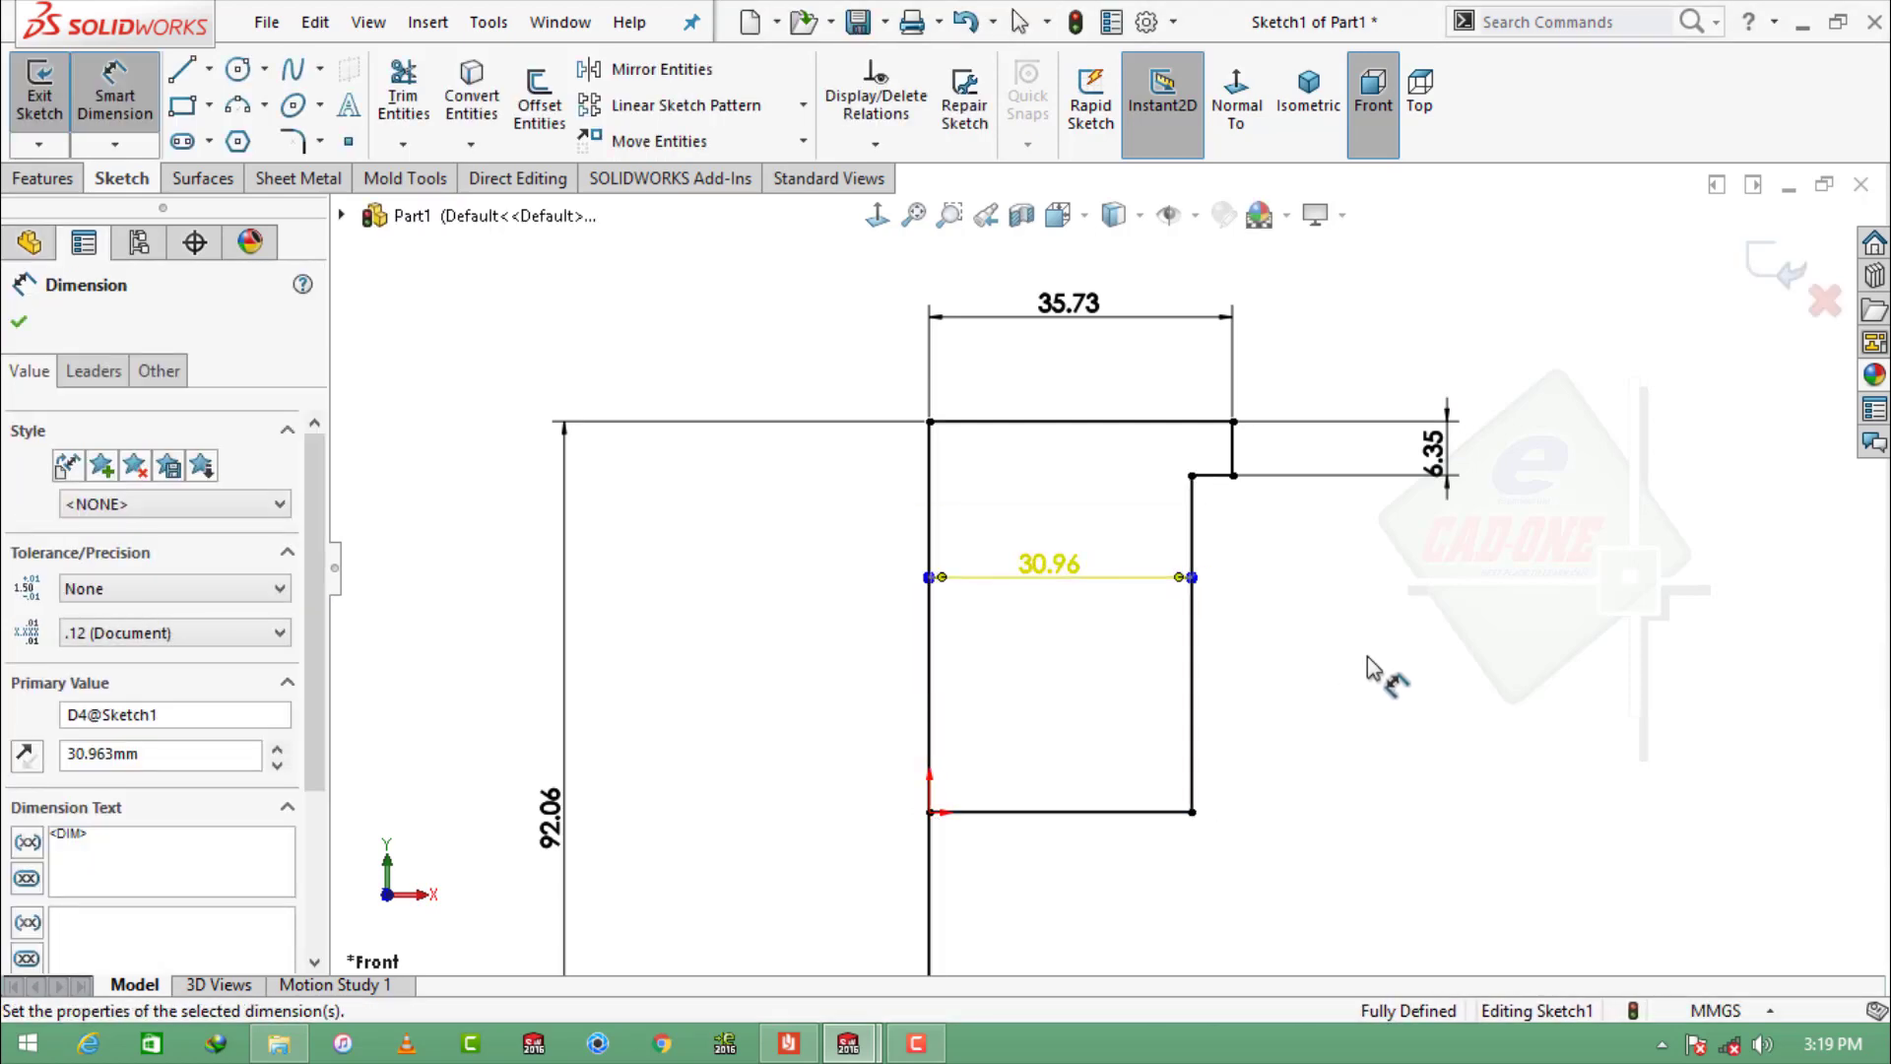
Step: Round both outer corners of the flange with 3.099 mm sketch fillets
left_click(293, 141)
left_click(1234, 459)
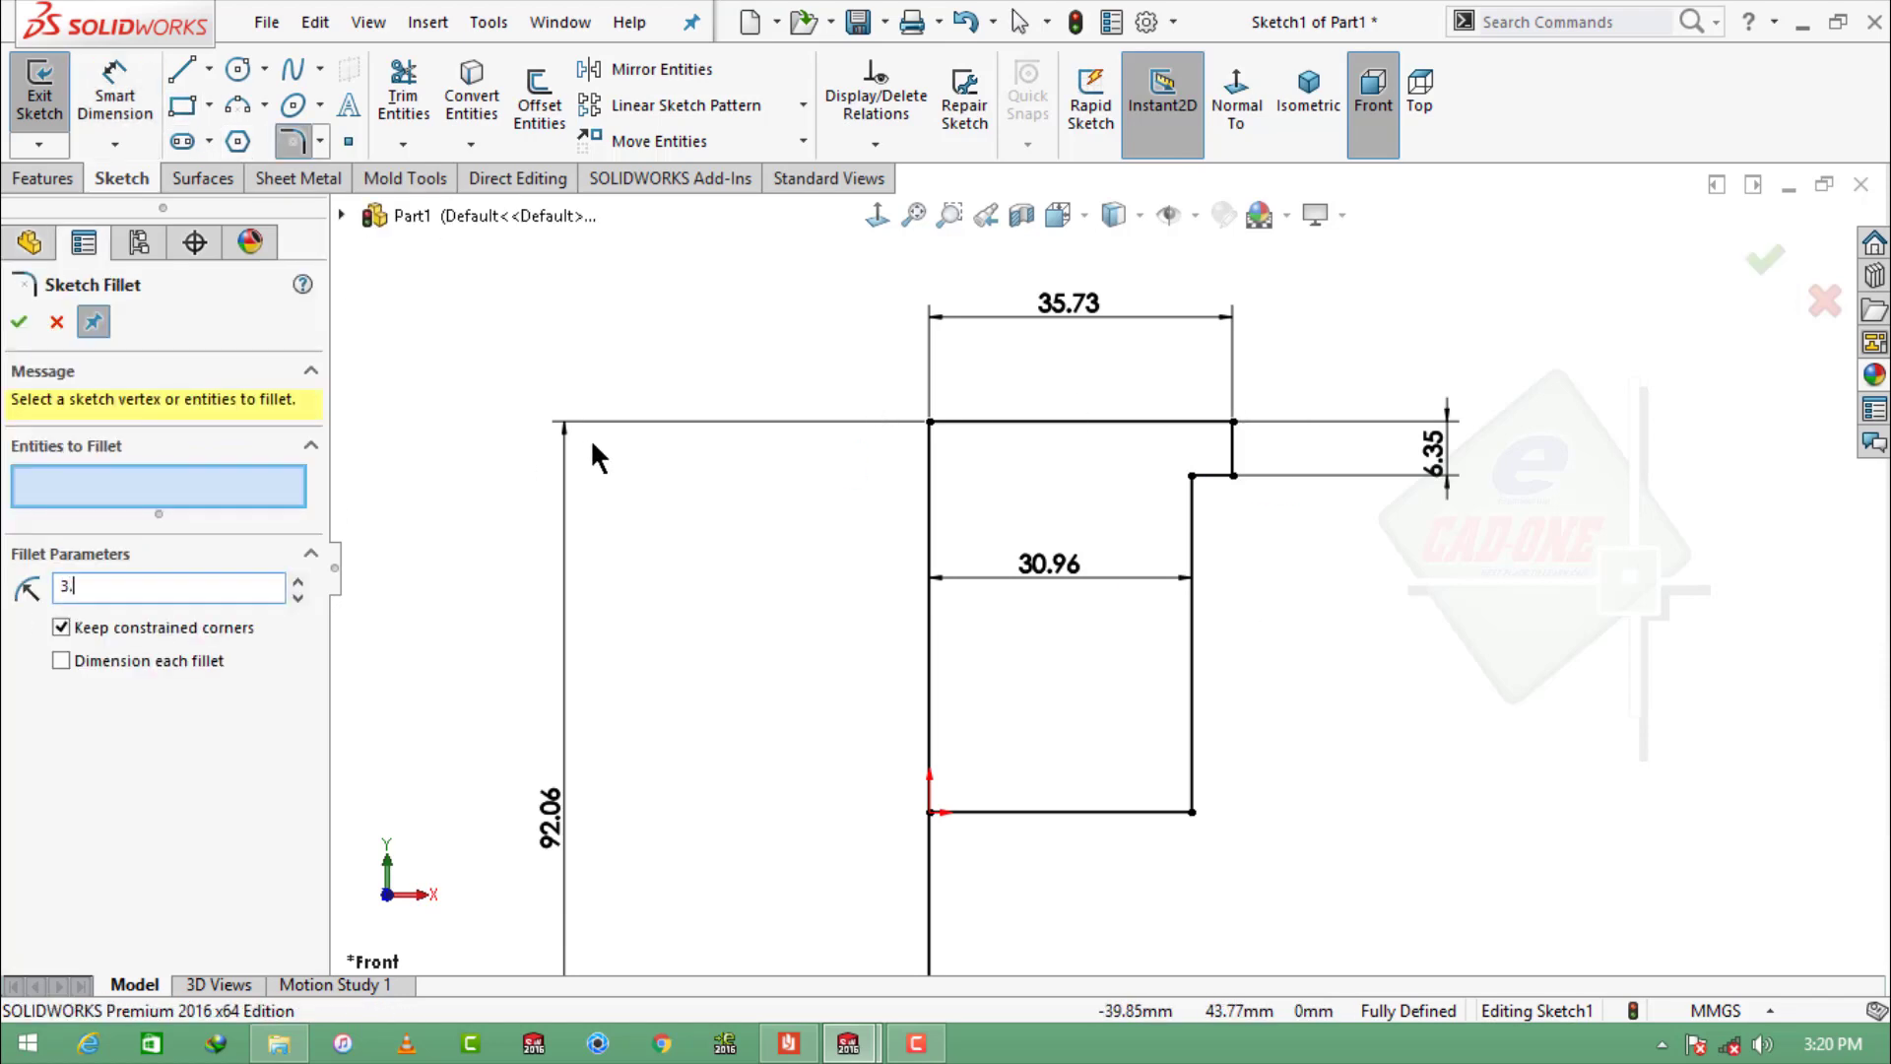
left_click_drag(1339, 369, 1208, 512)
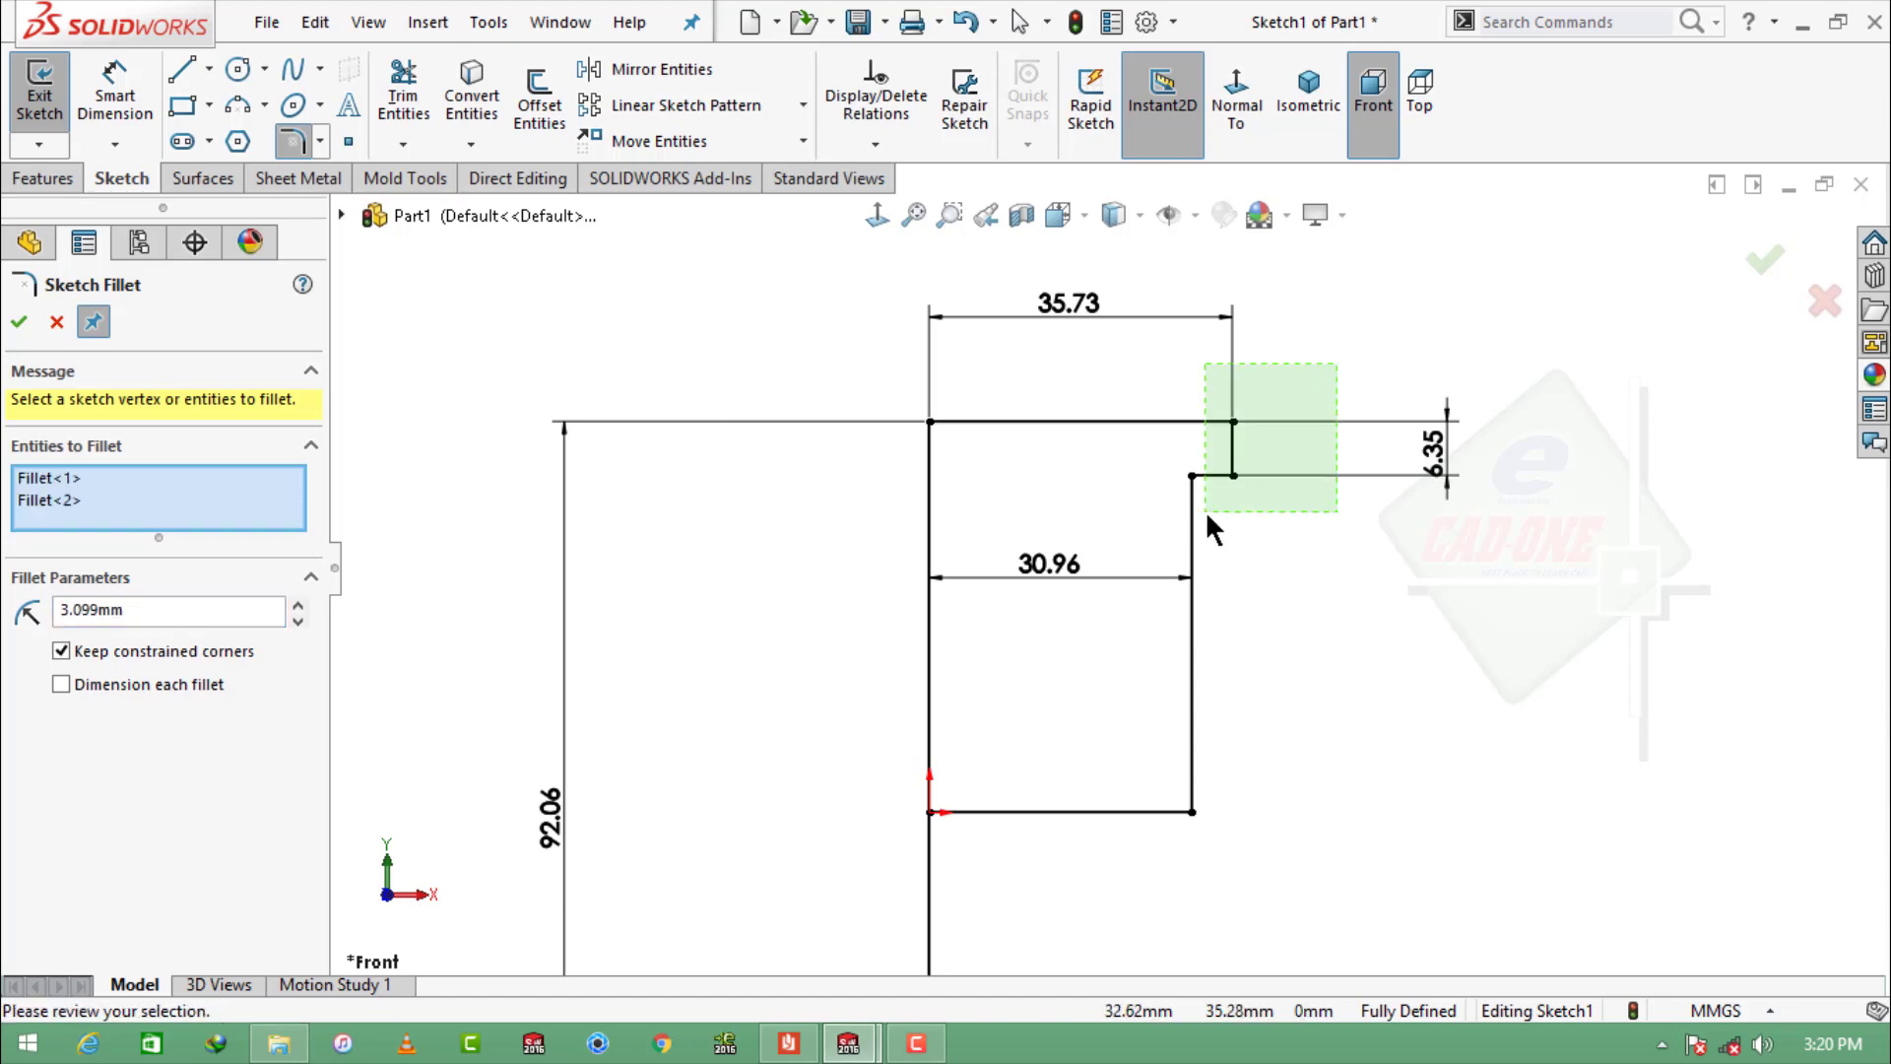
left_click(20, 323)
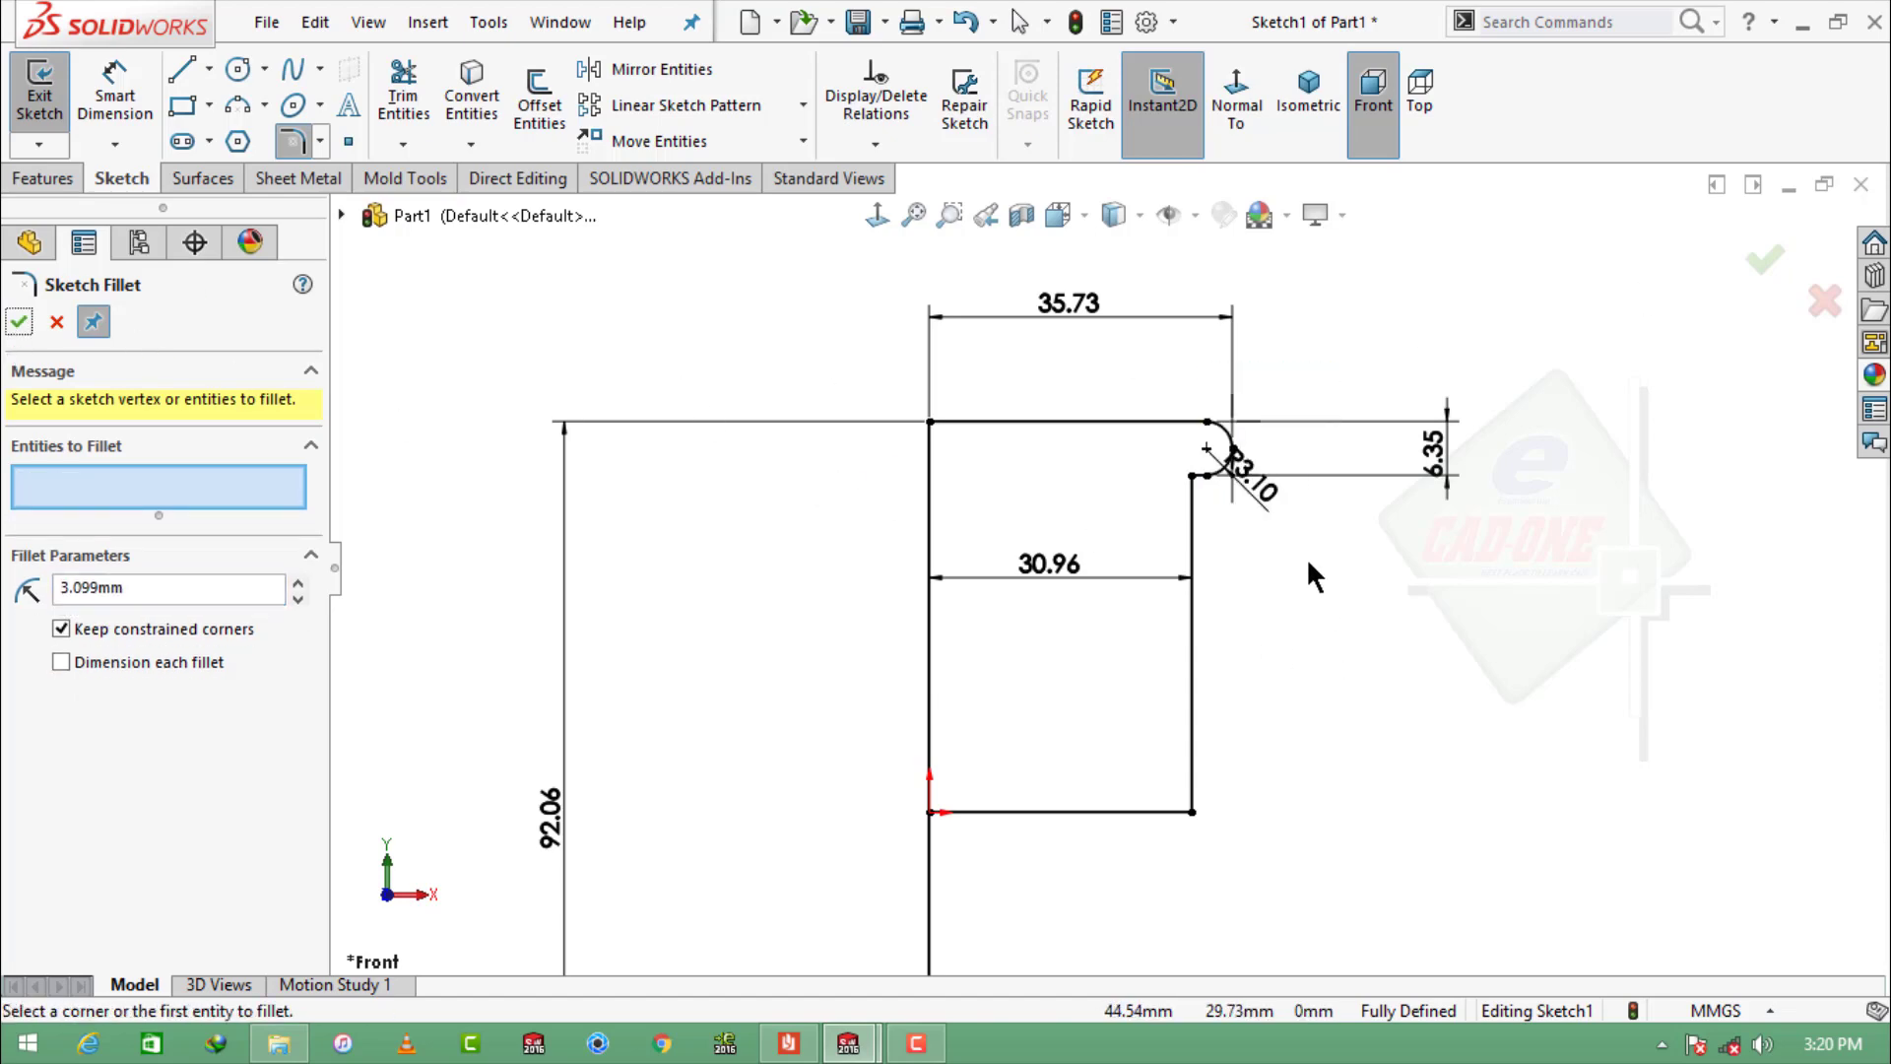
Step: Leave the fillet command and convert the horizontal line at the origin to construction geometry
scroll(1231, 611, "up", 5)
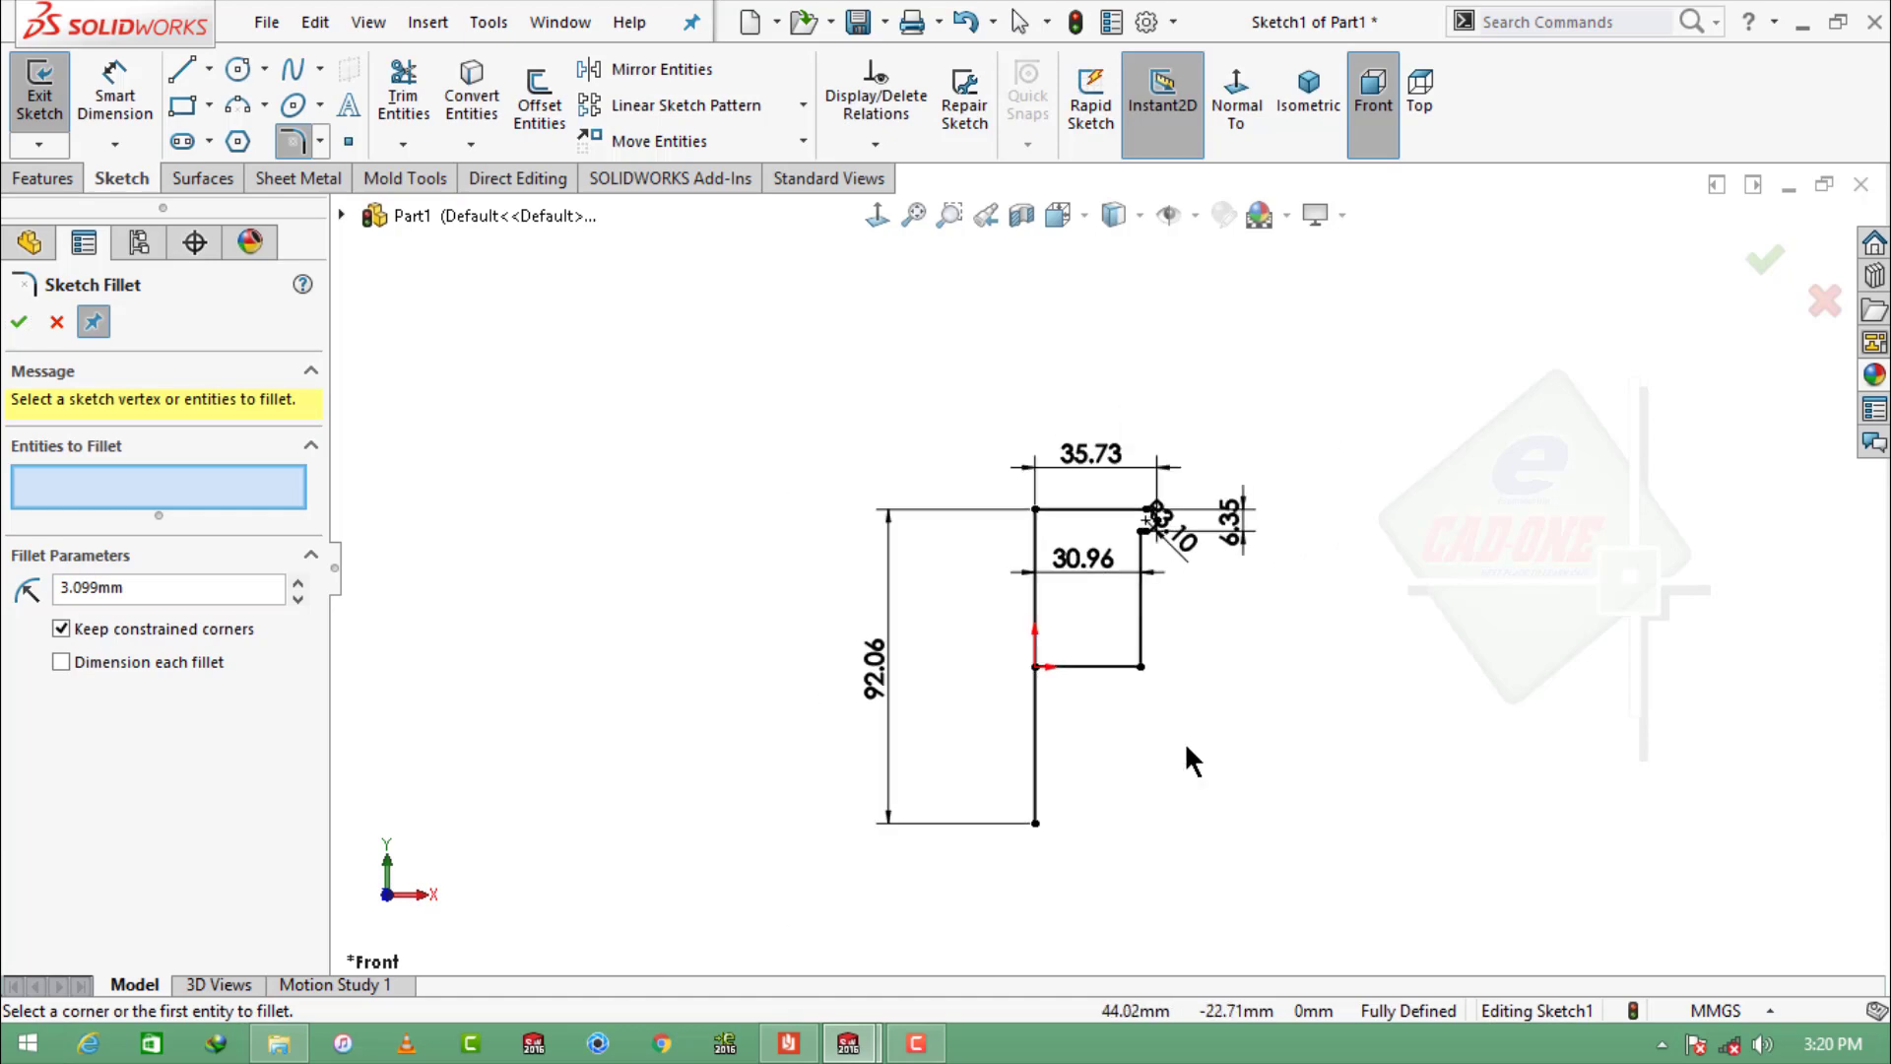
scroll(1184, 741, "down", 3)
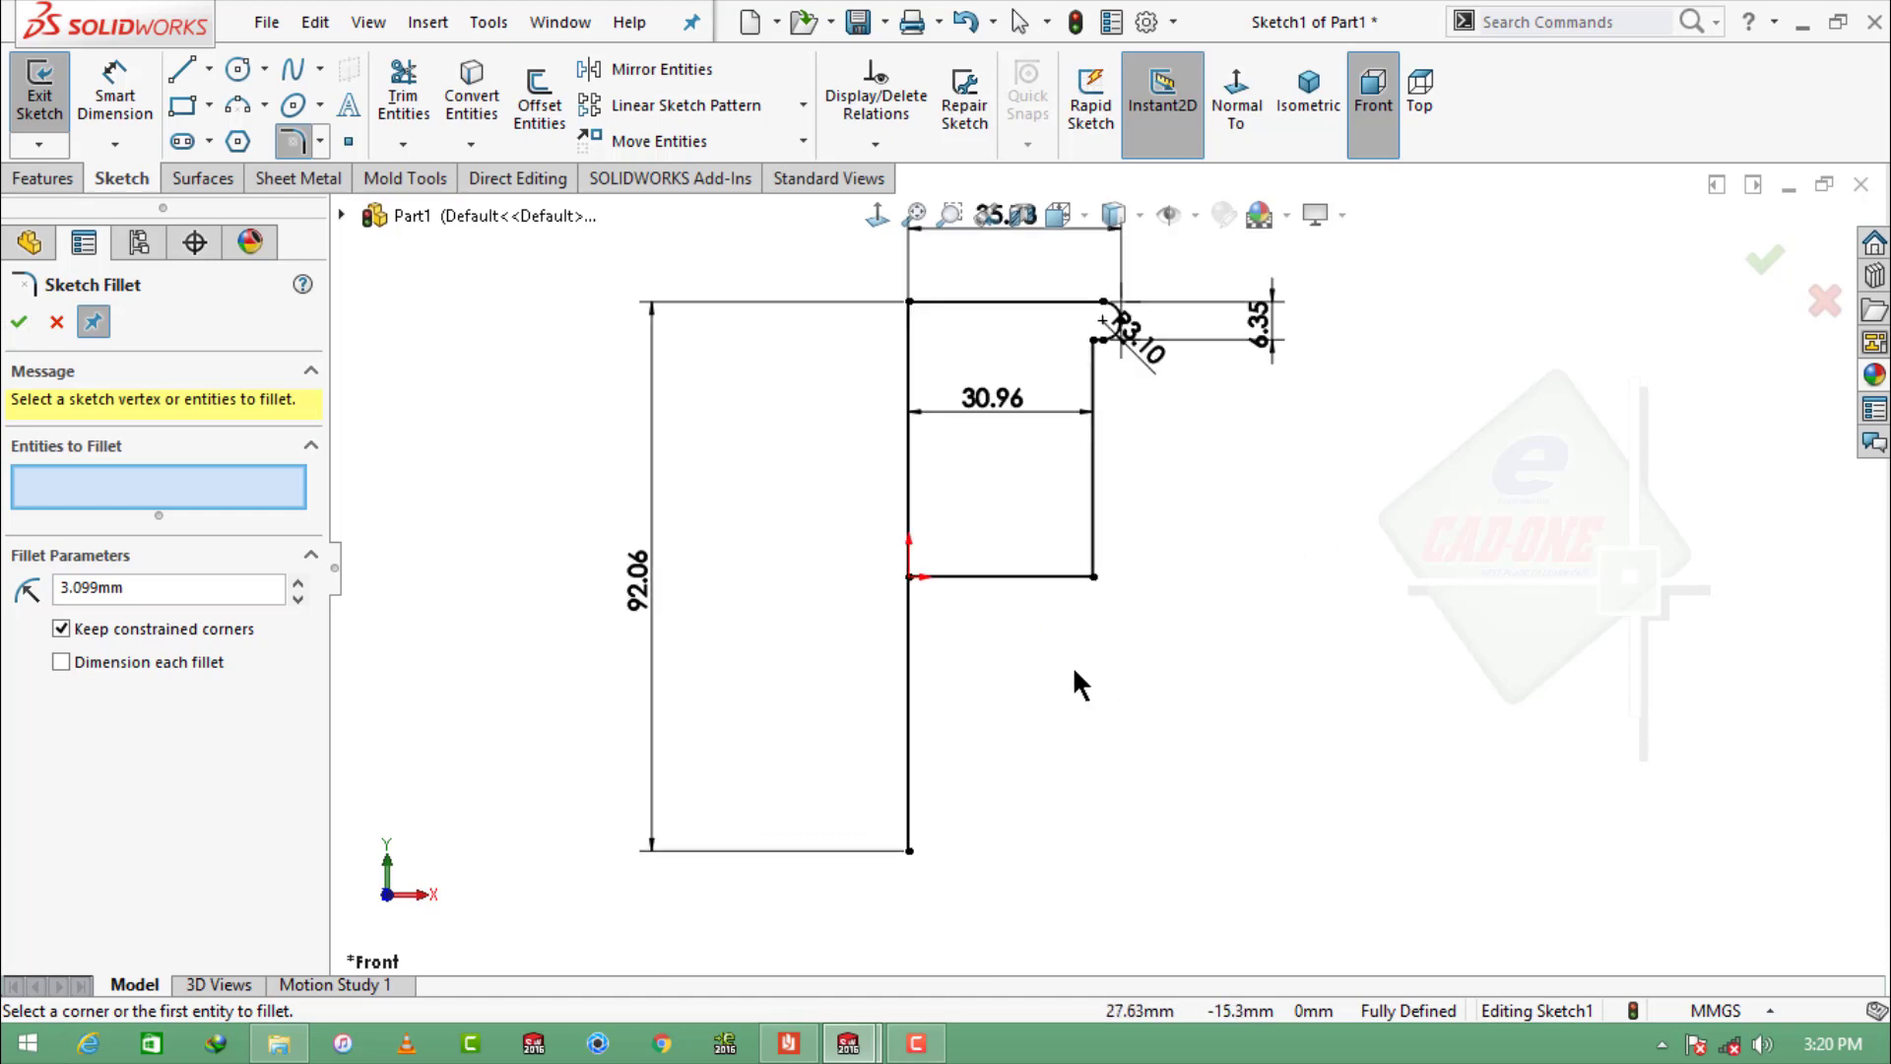
left_click(1038, 578)
key("Escape")
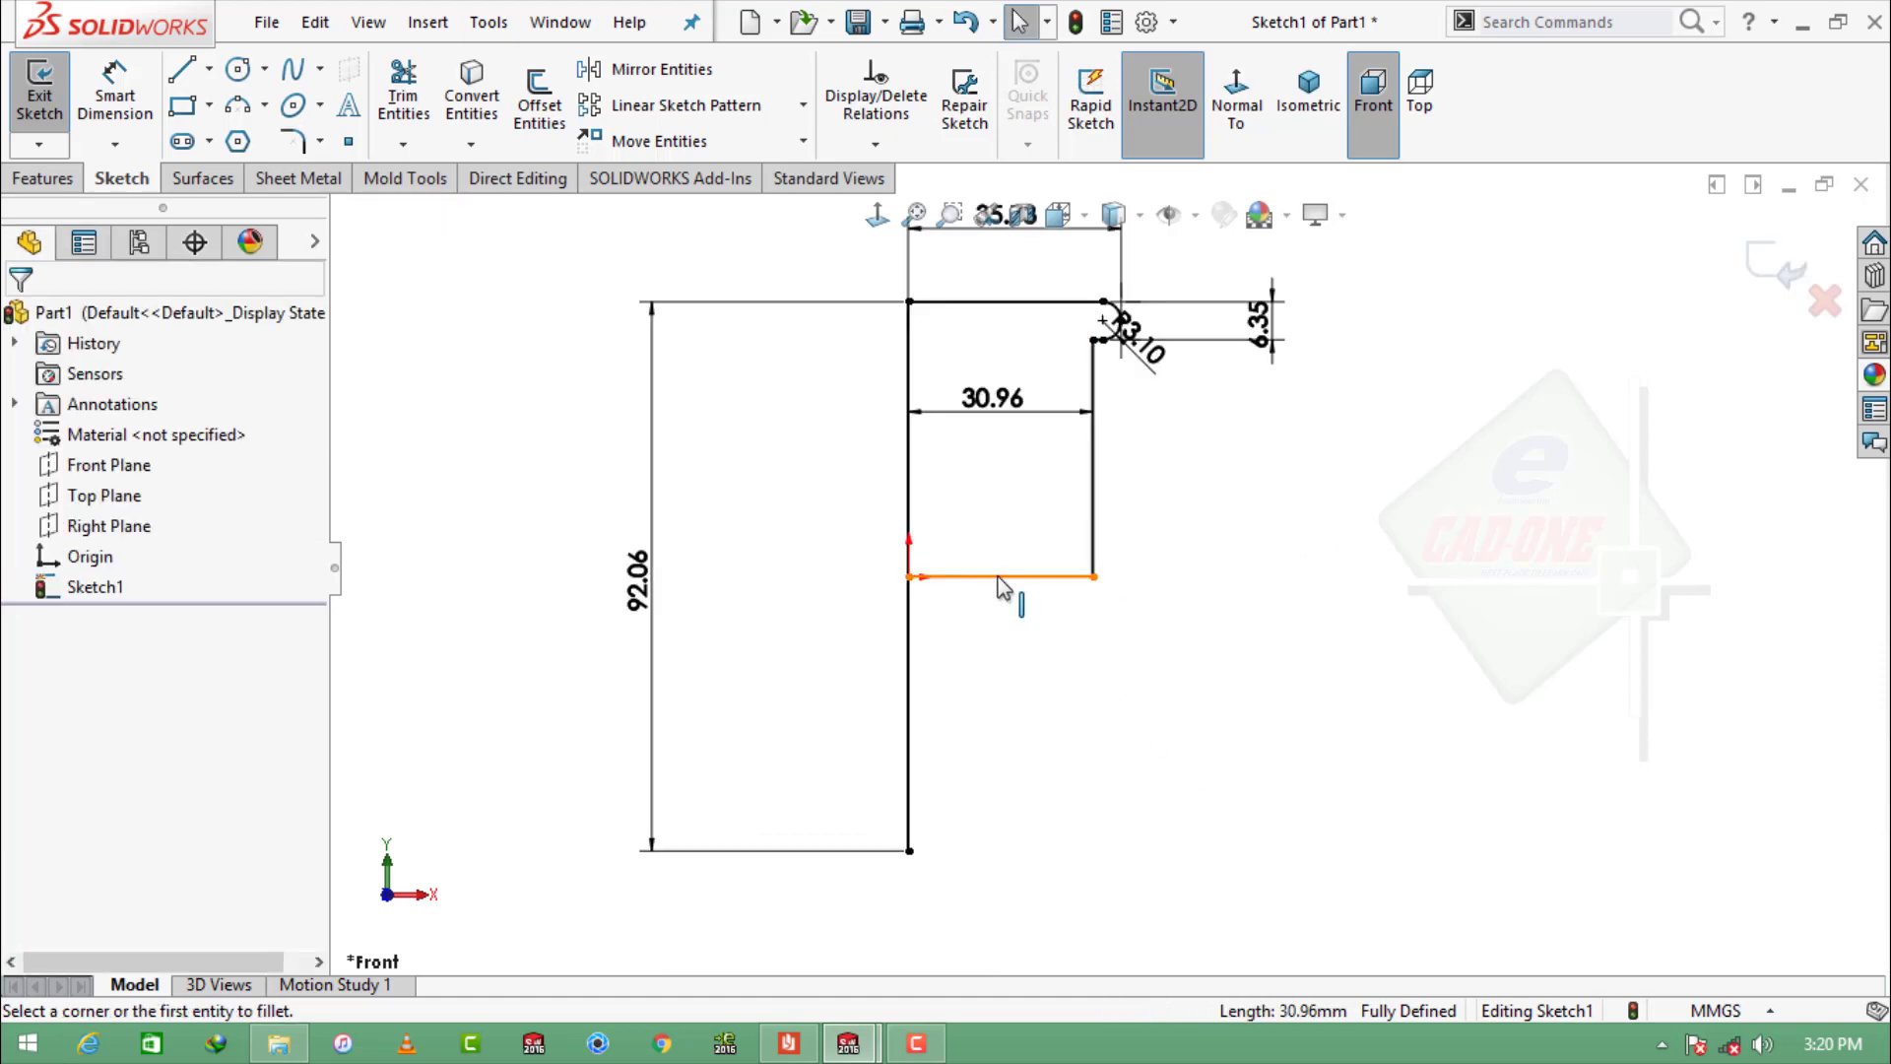
left_click(997, 576)
left_click(1109, 500)
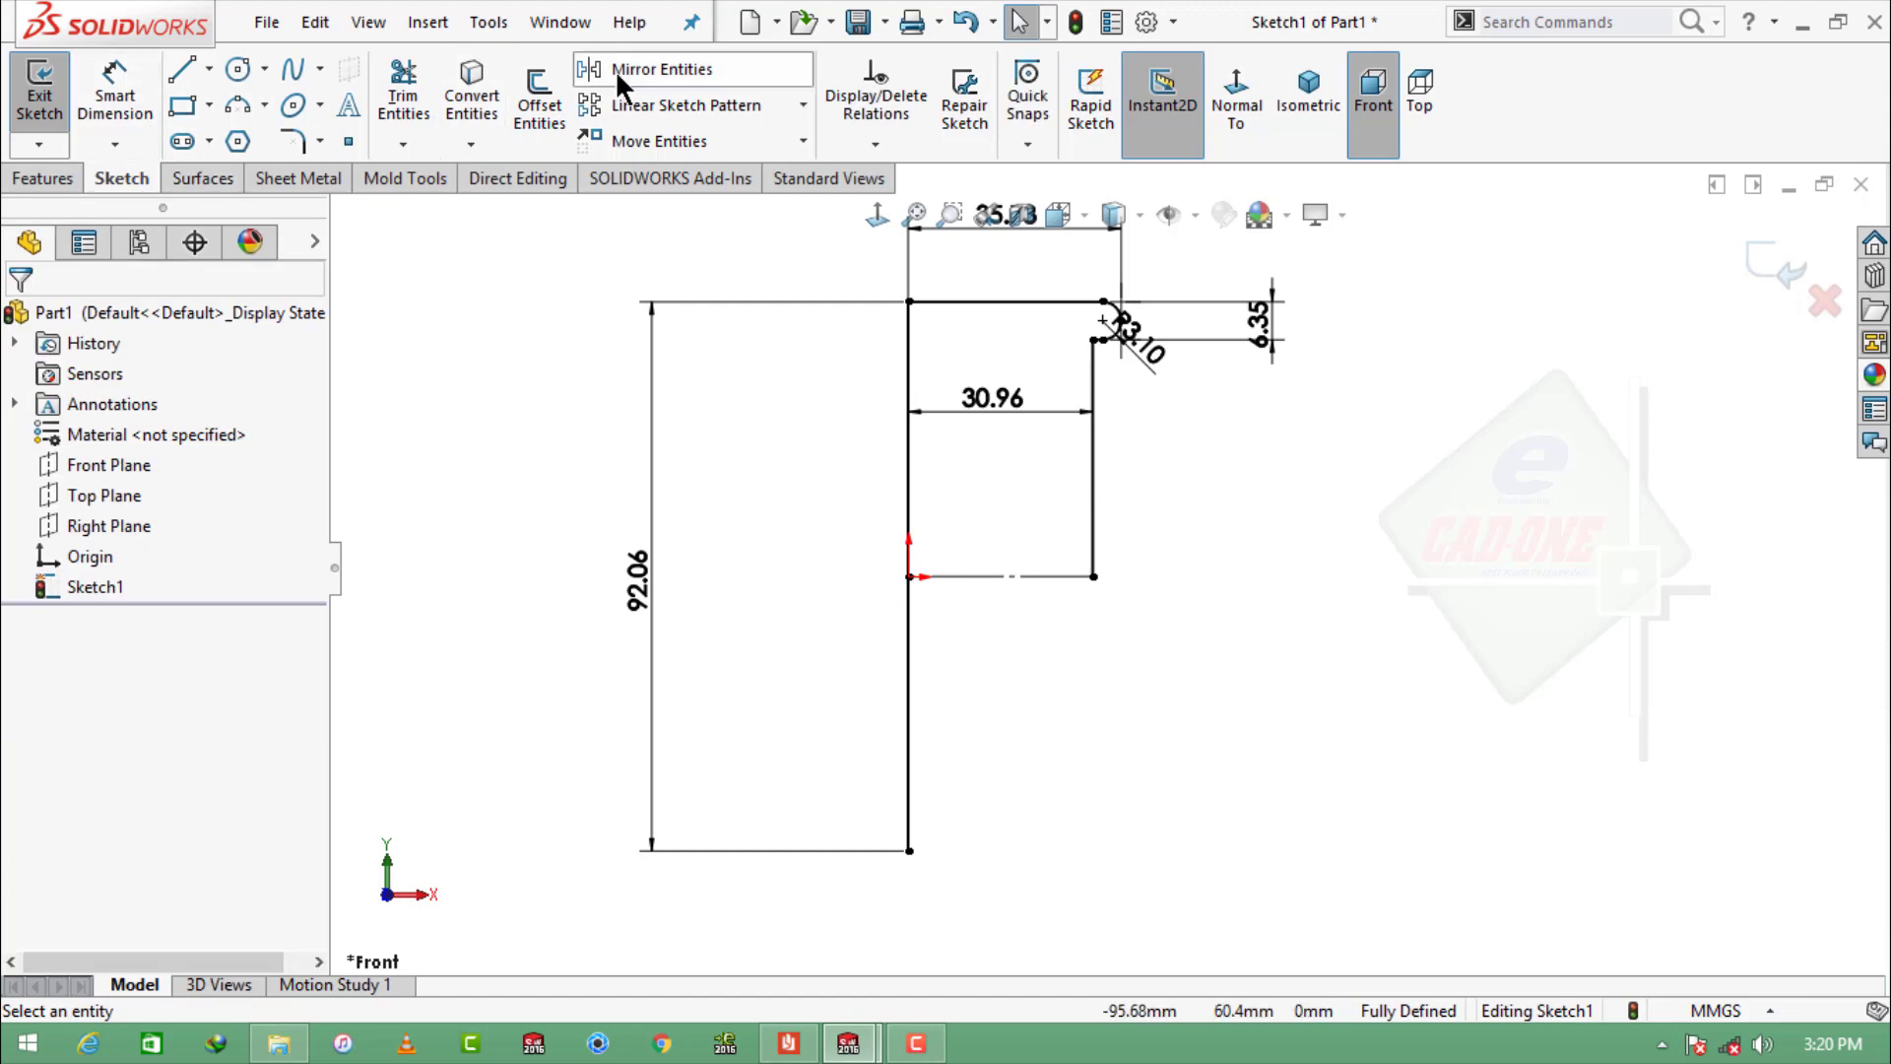
Step: Mirror the upper profile lines and flange arcs about the horizontal construction line, keeping the originals
left_click(650, 69)
left_click_drag(1356, 251, 985, 621)
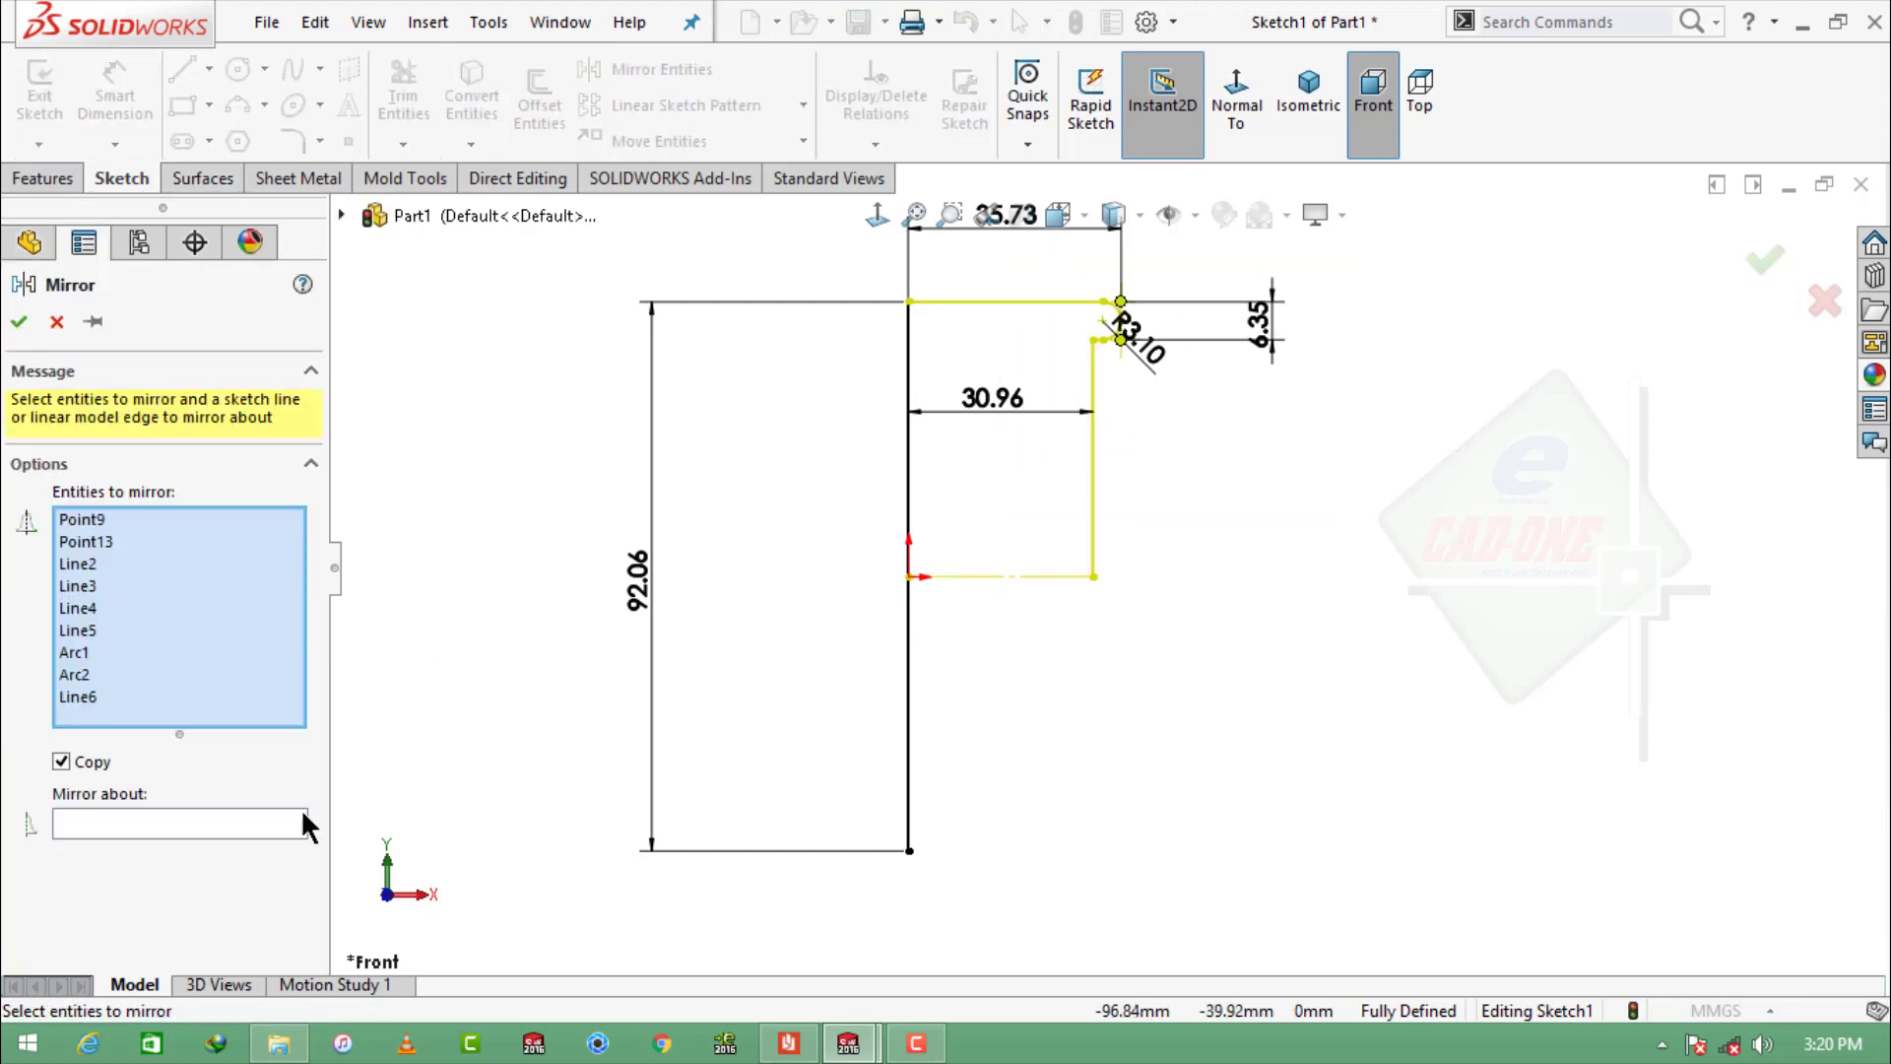
left_click(220, 823)
left_click(1015, 578)
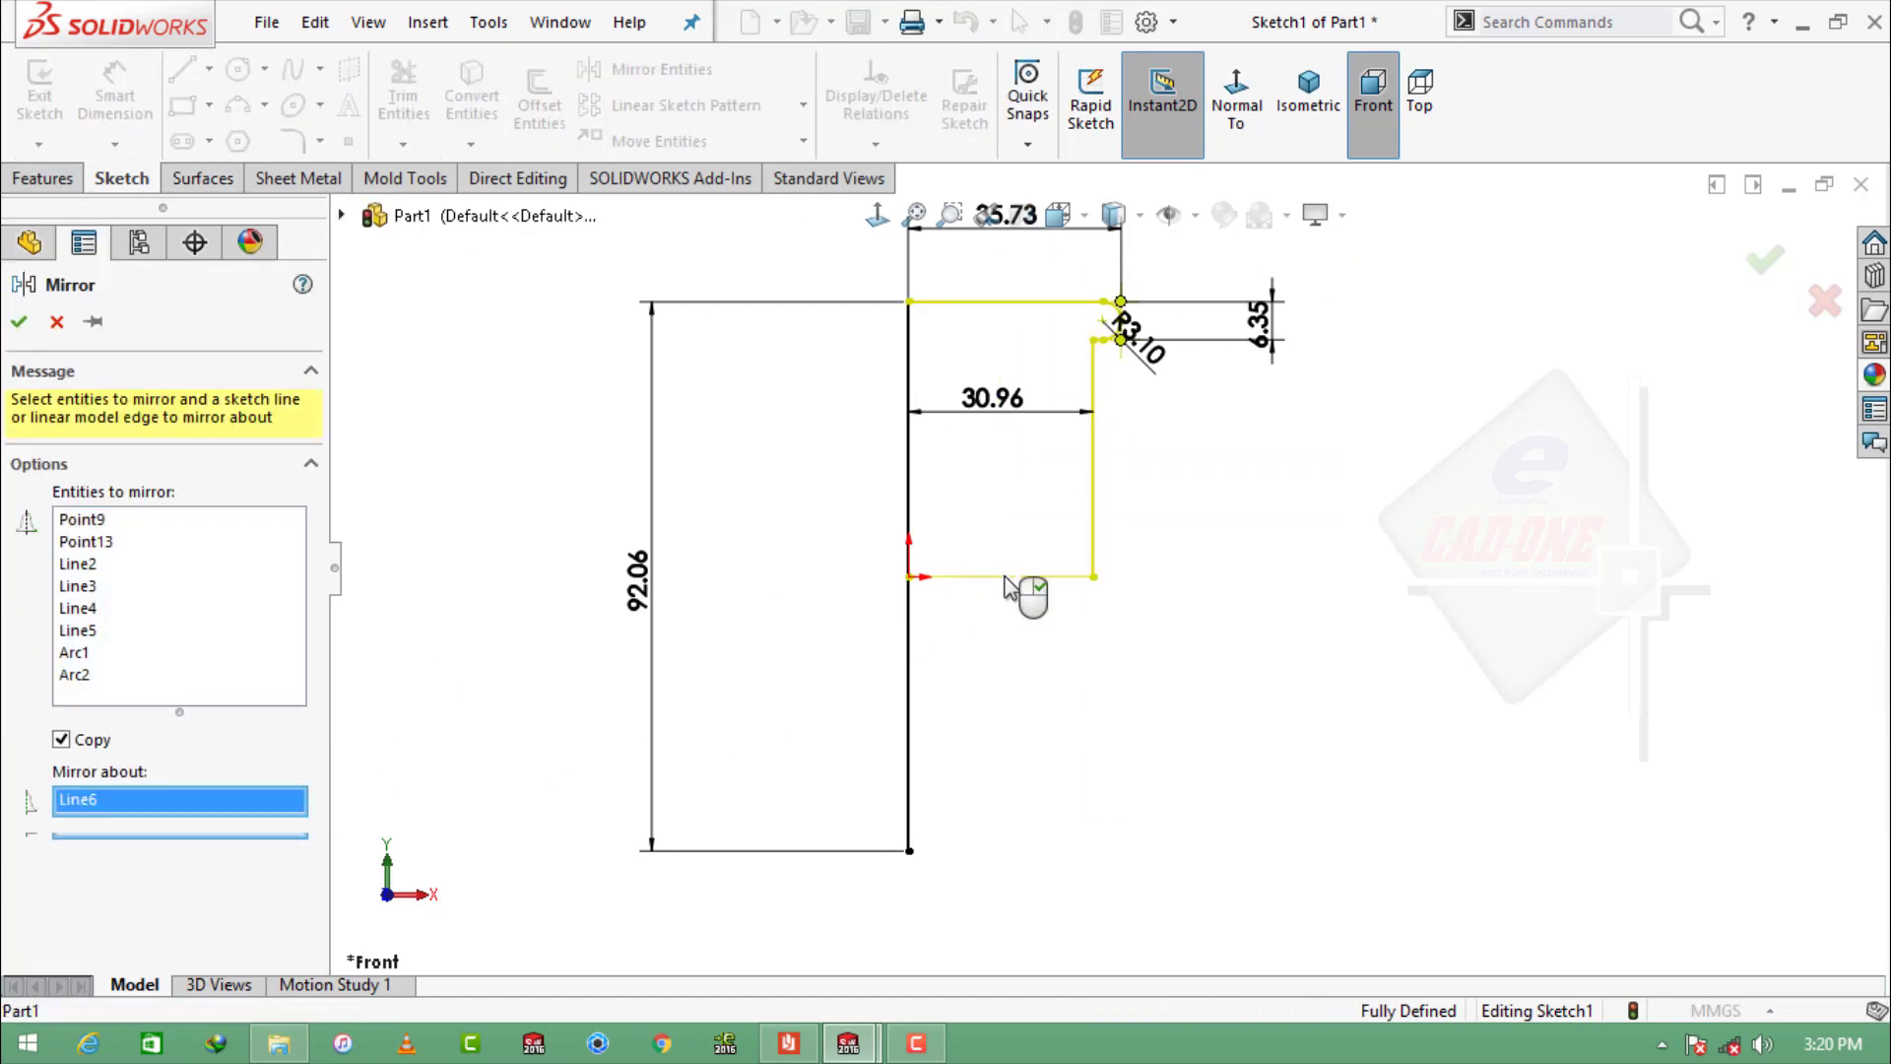
left_click(18, 321)
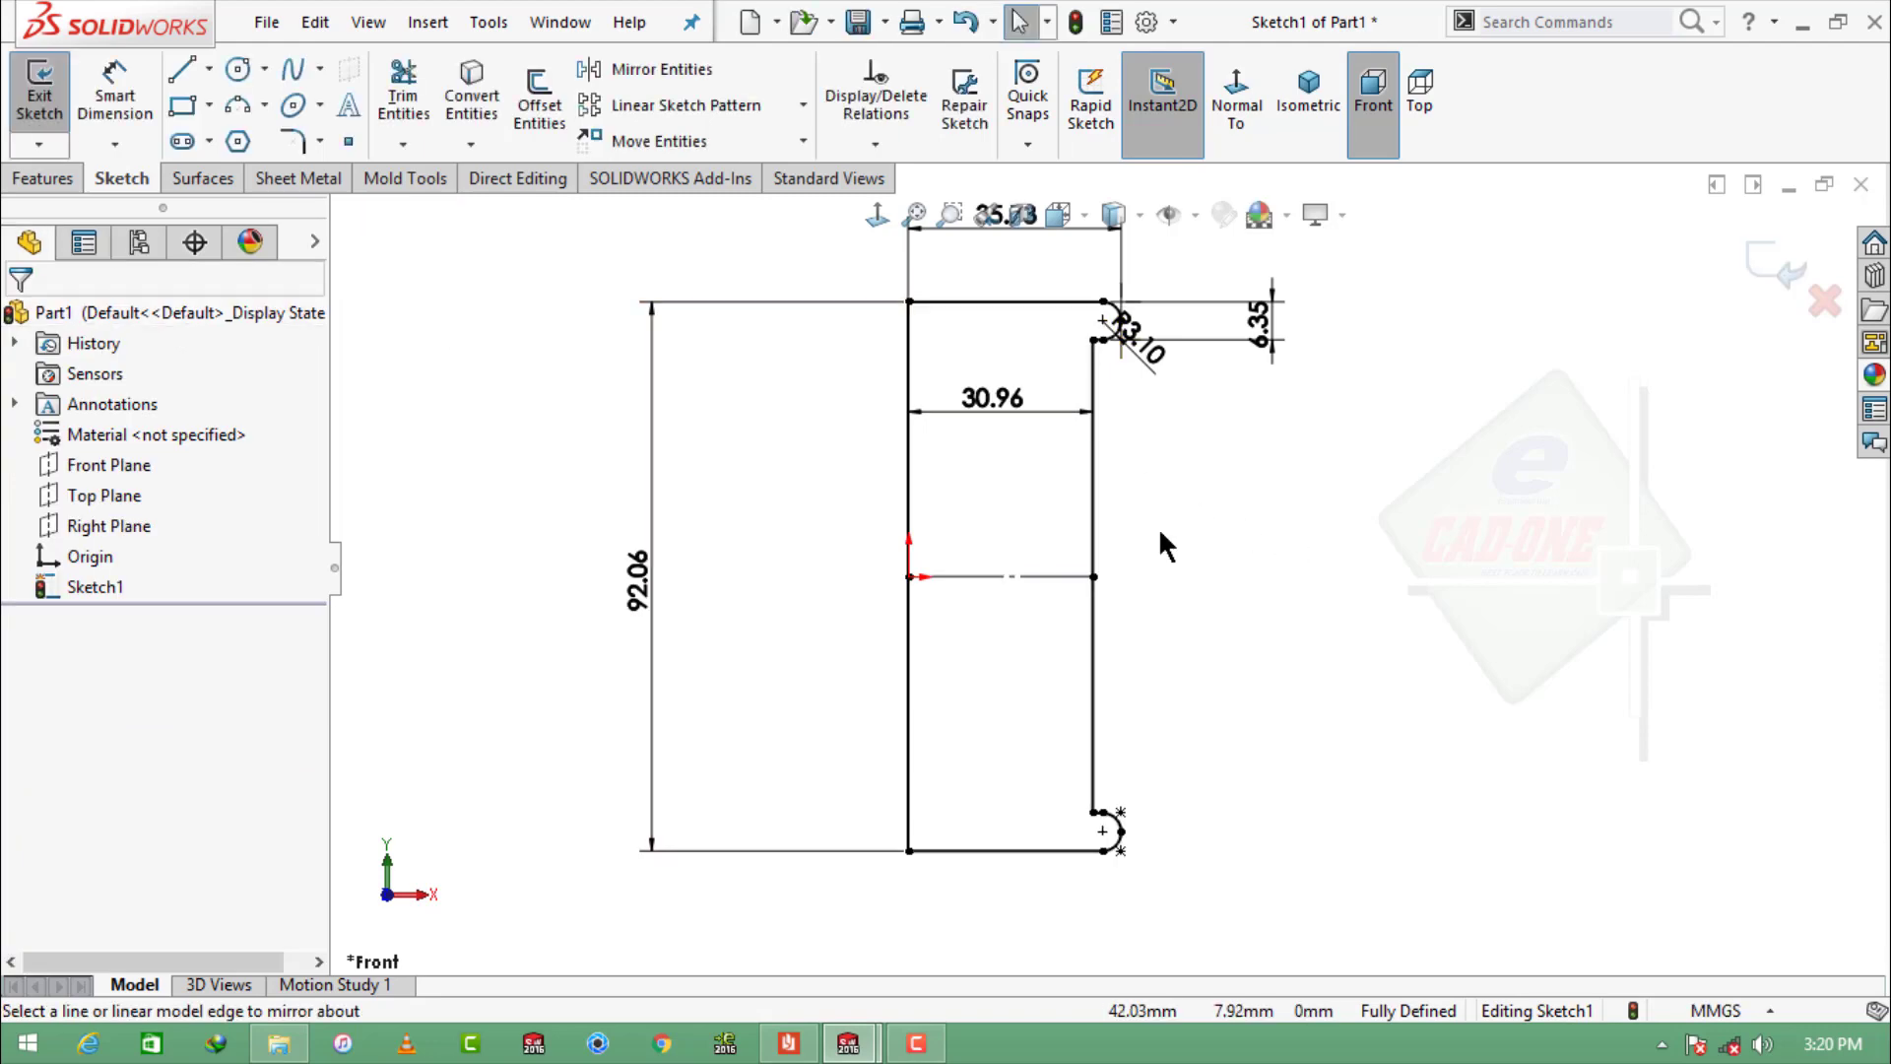
Step: Revolve the closed profile 360 degrees about the long vertical line to create the solid flanged body
left_click(39, 178)
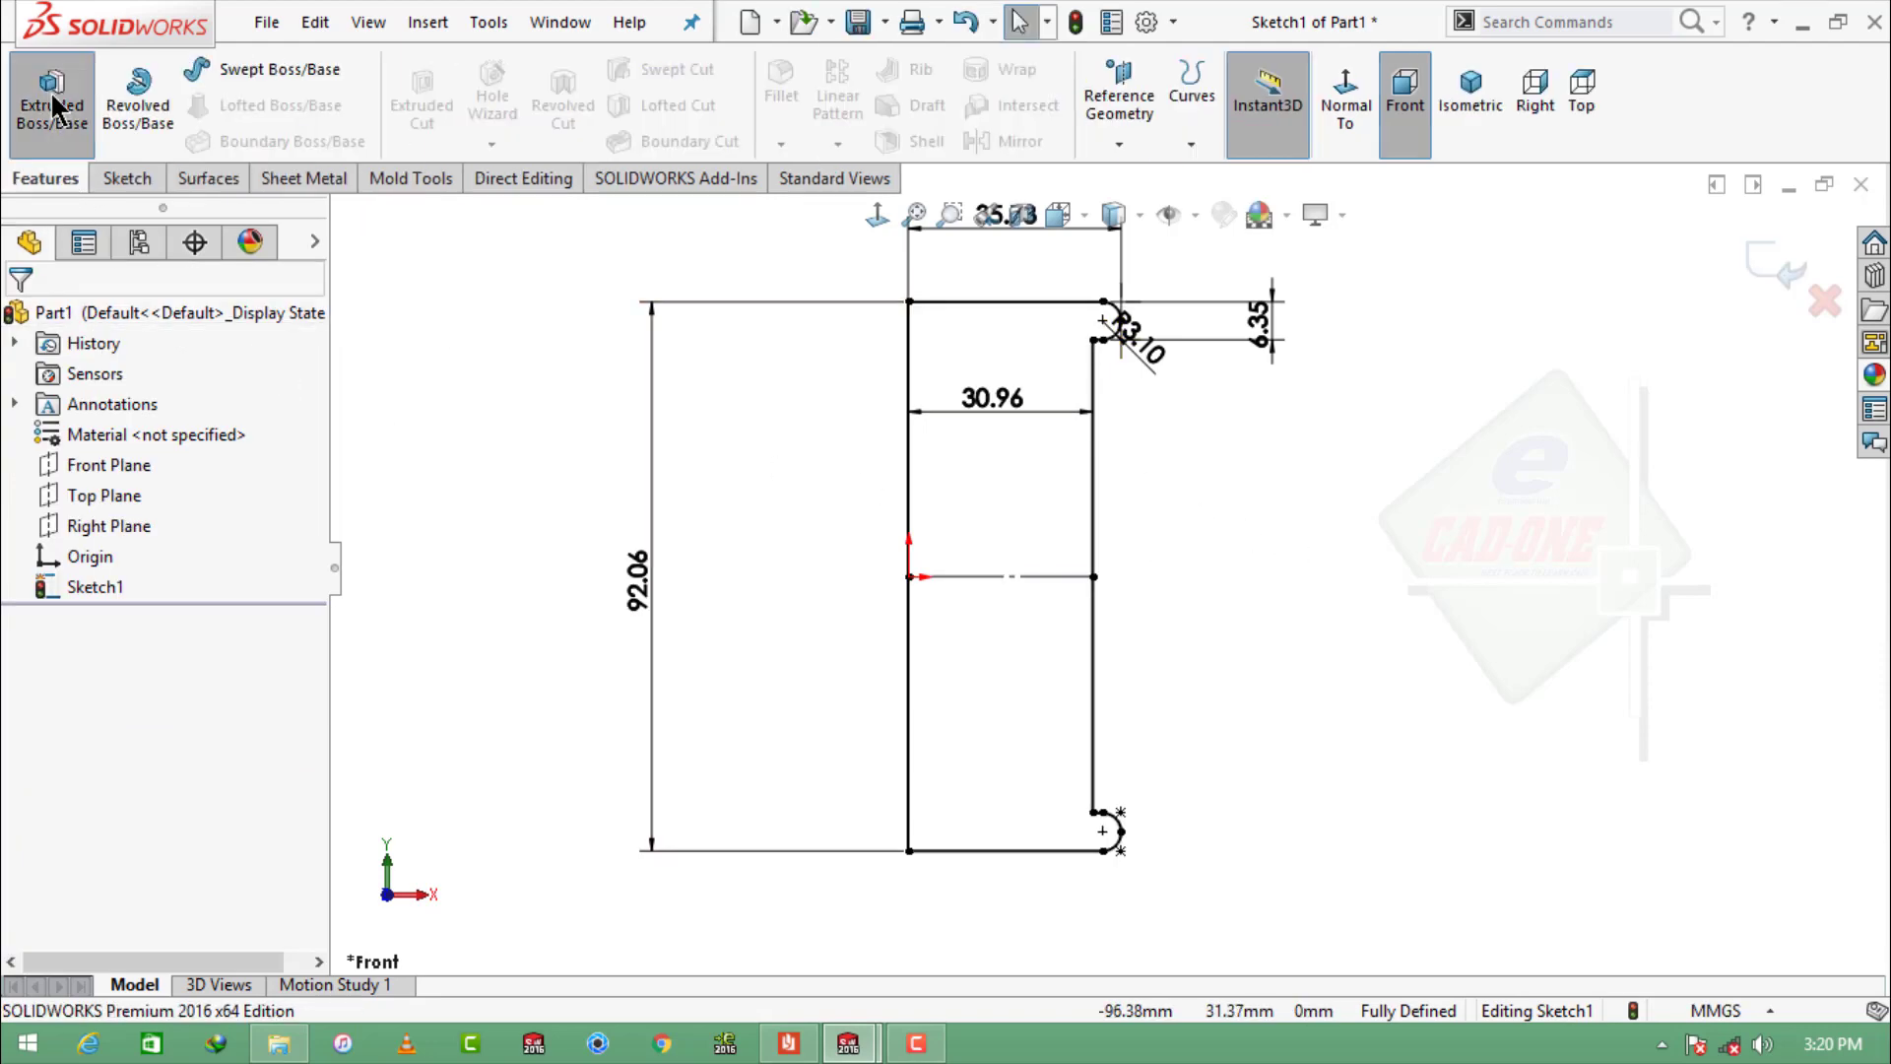
left_click(53, 98)
left_click(56, 321)
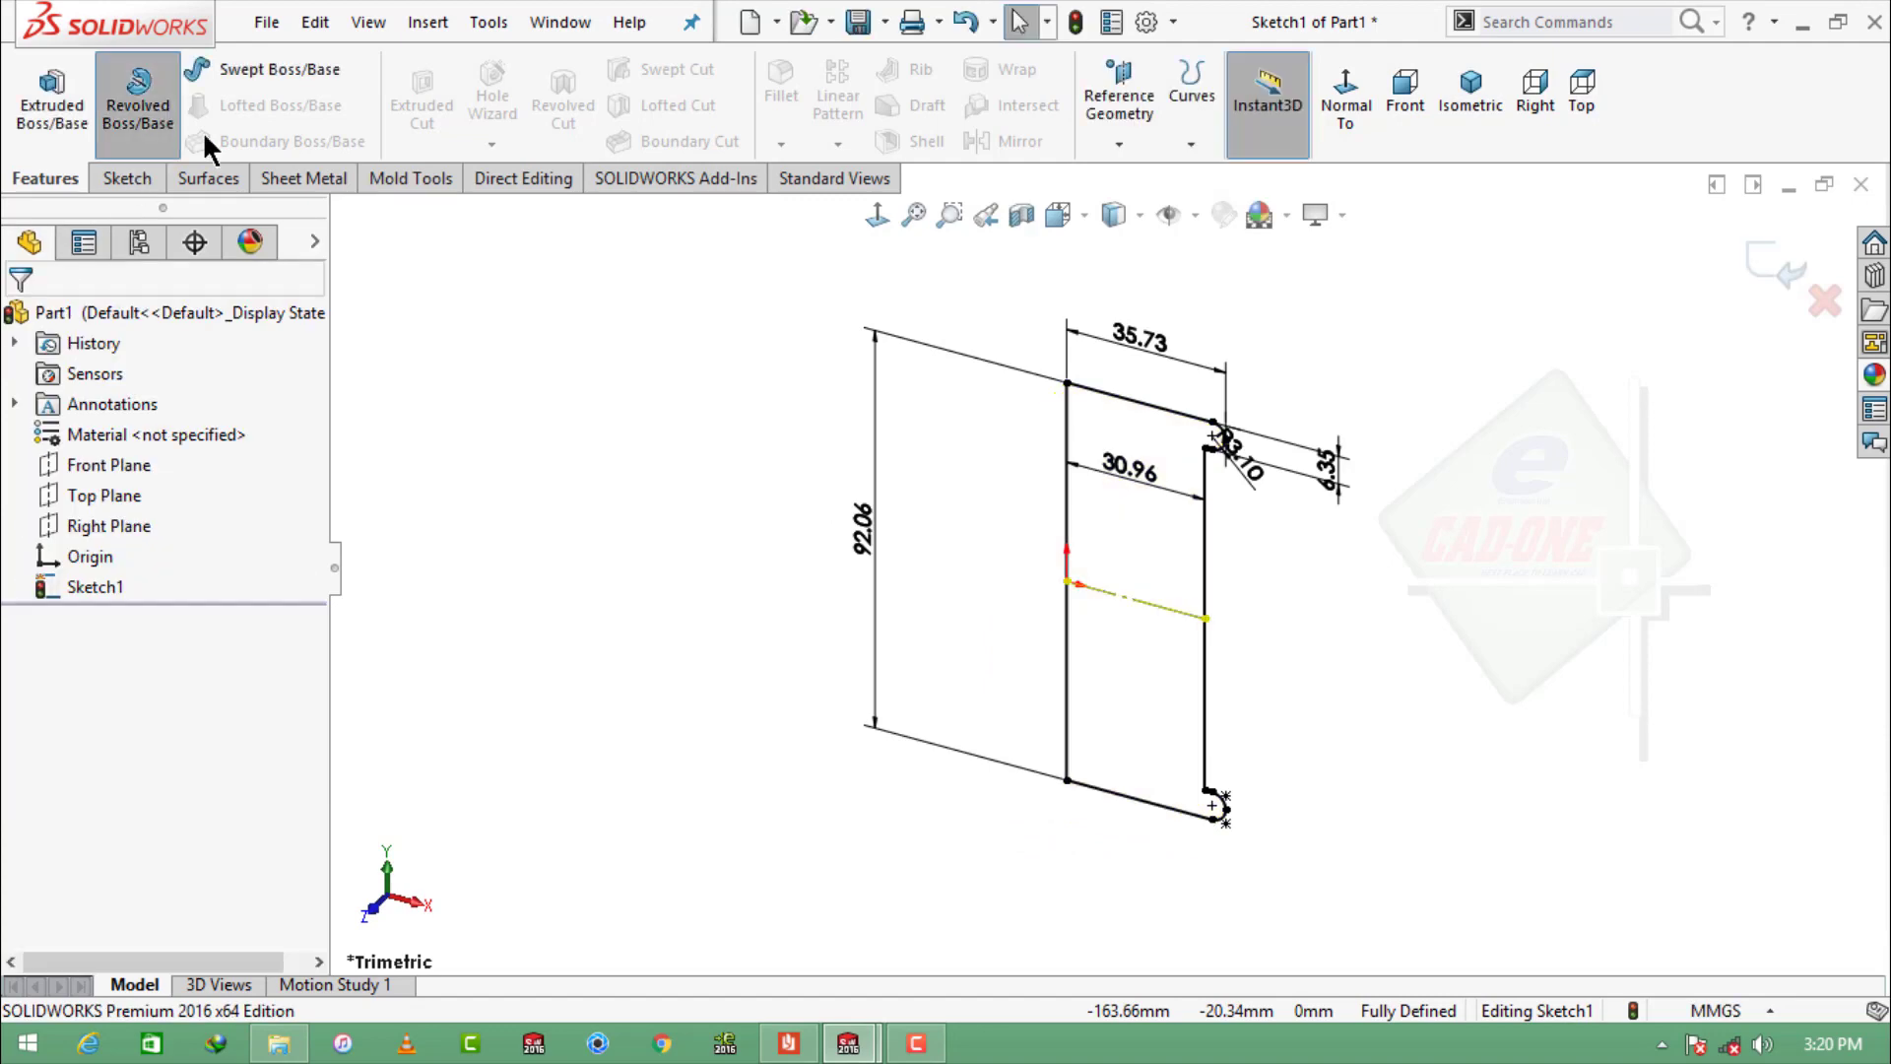
left_click(138, 99)
left_click(1067, 640)
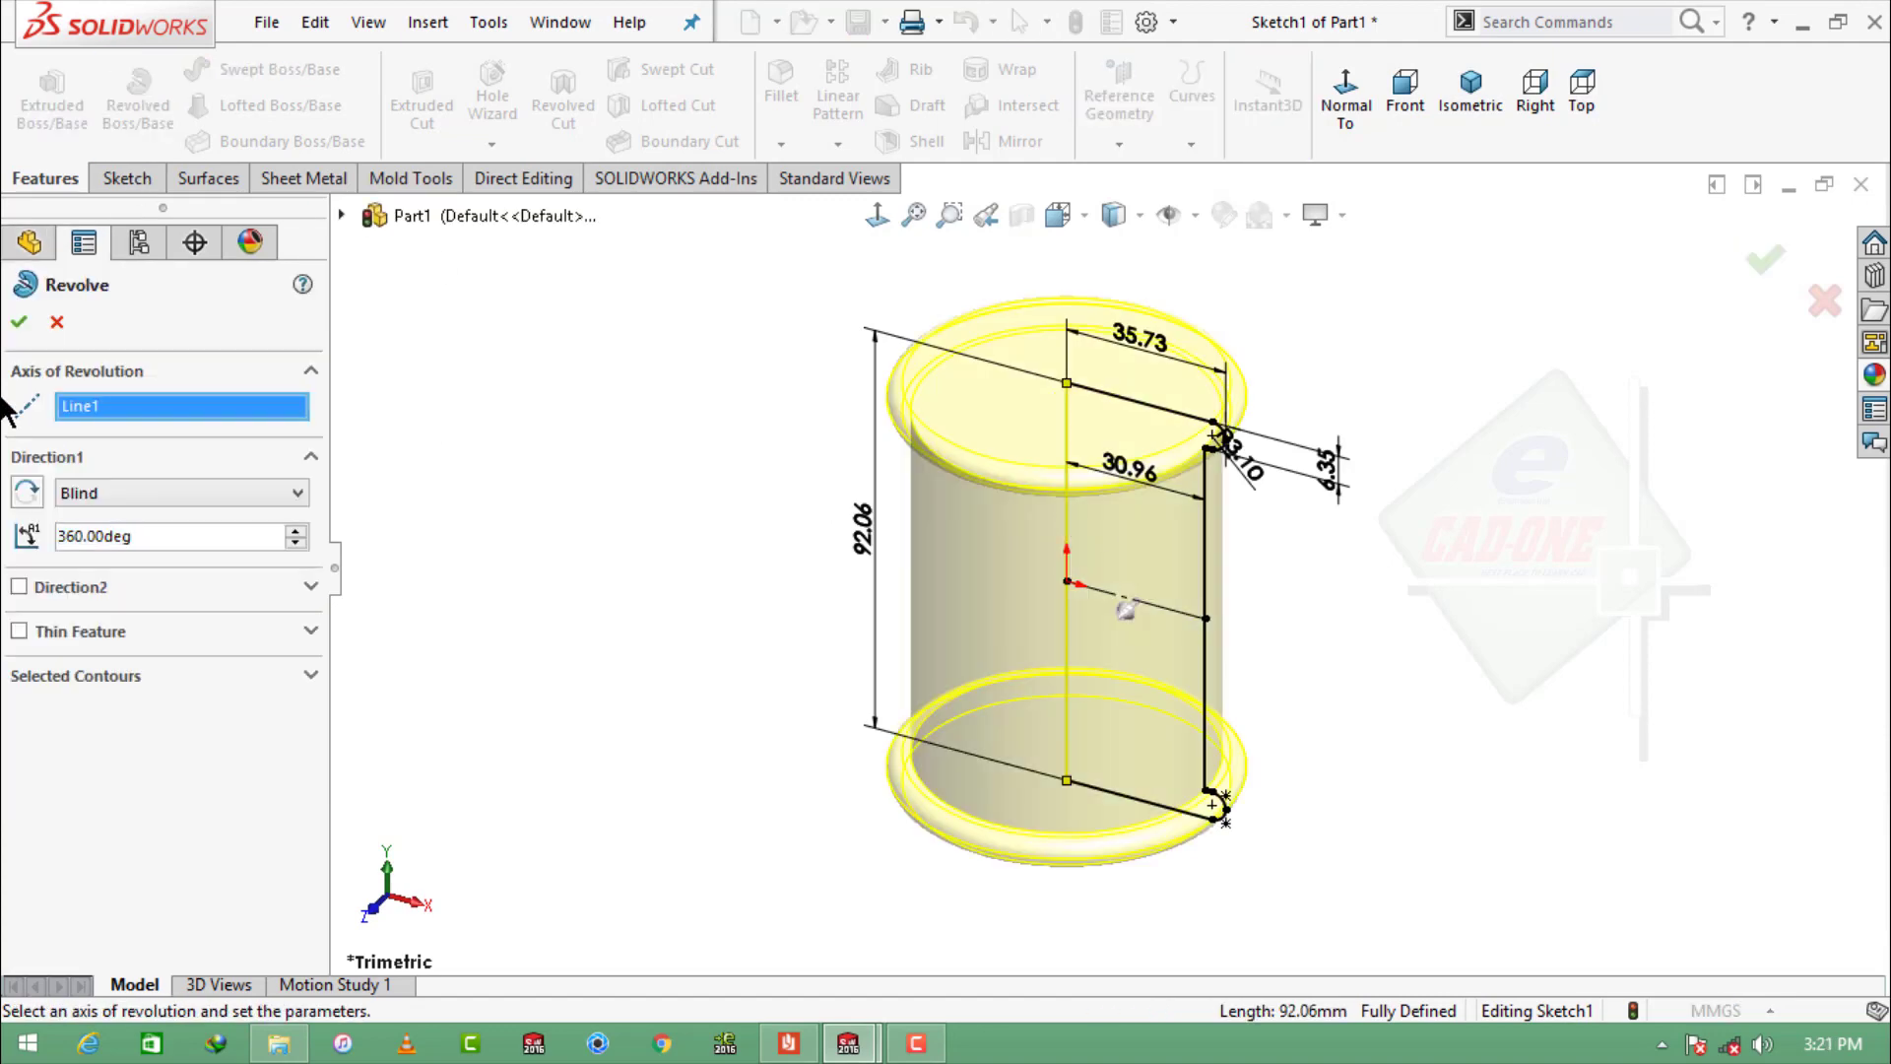
left_click(23, 322)
left_click(620, 566)
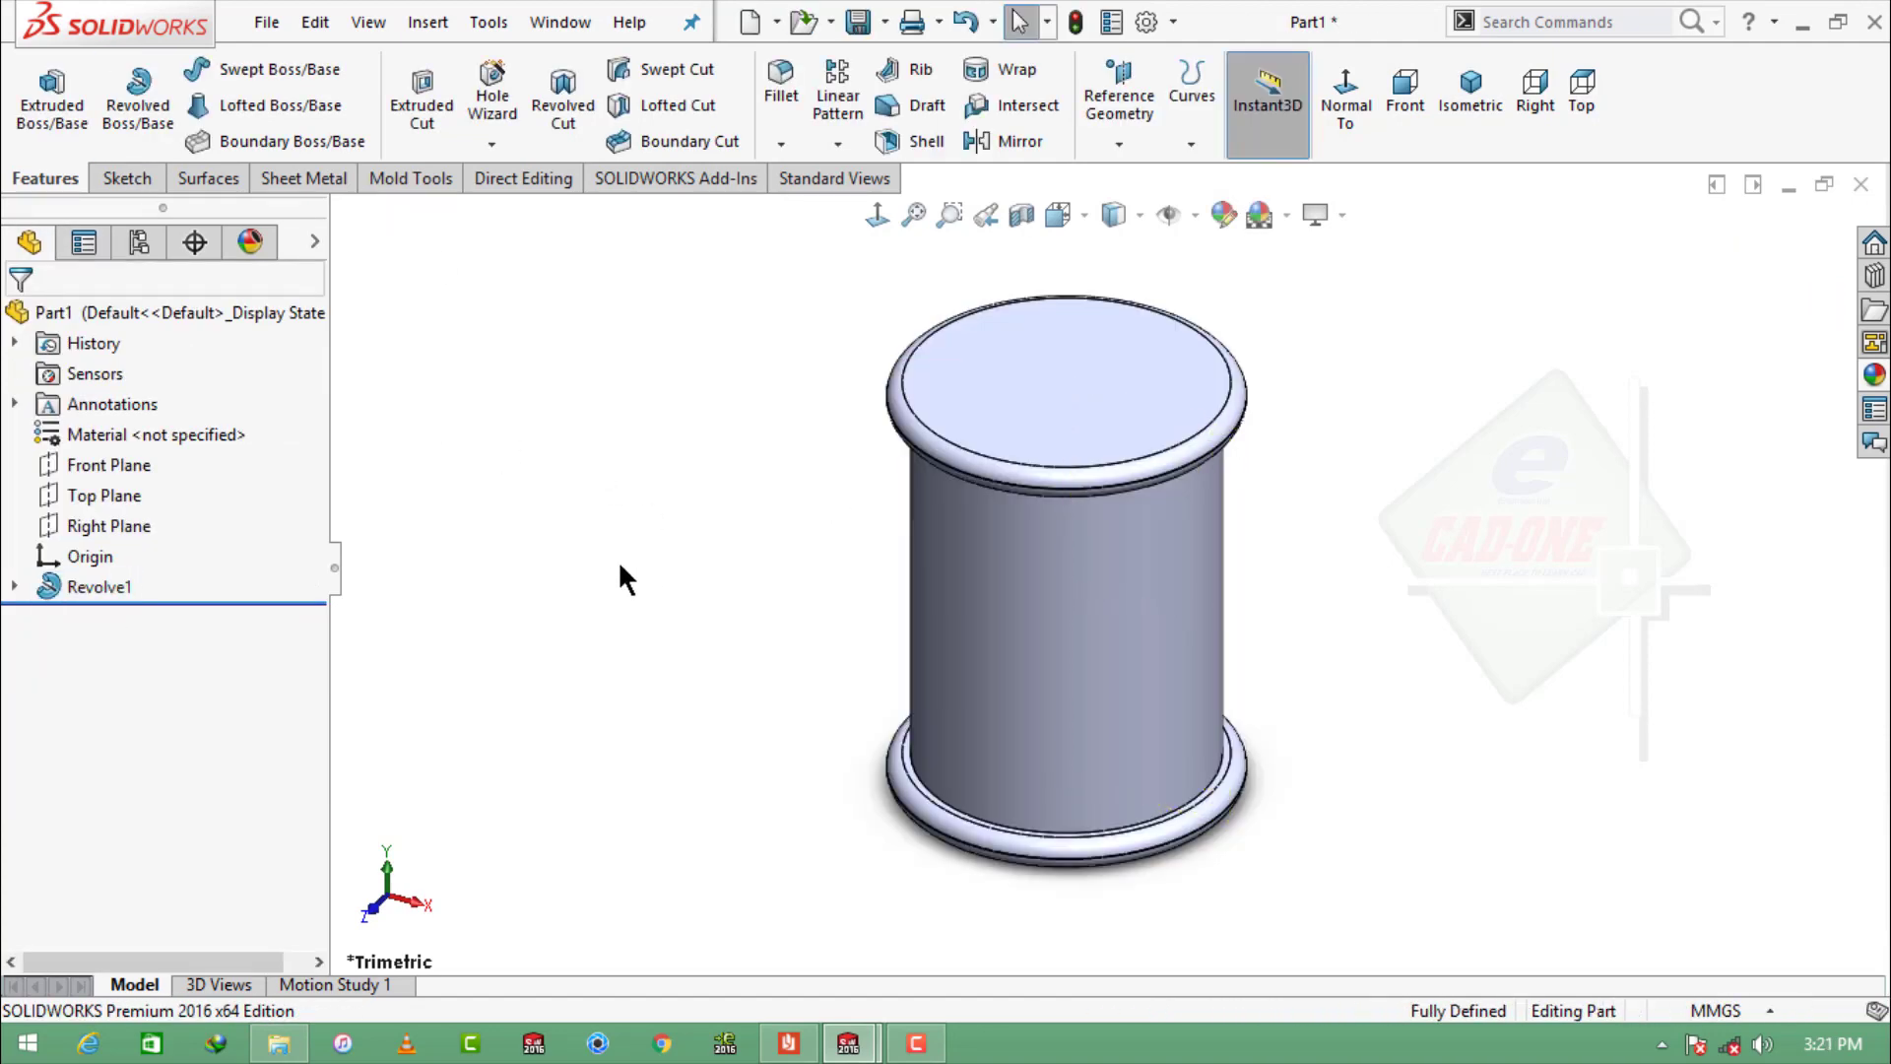
Step: Start a new sketch on the Front Plane and view it face-on
left_click(108, 465)
left_click(128, 427)
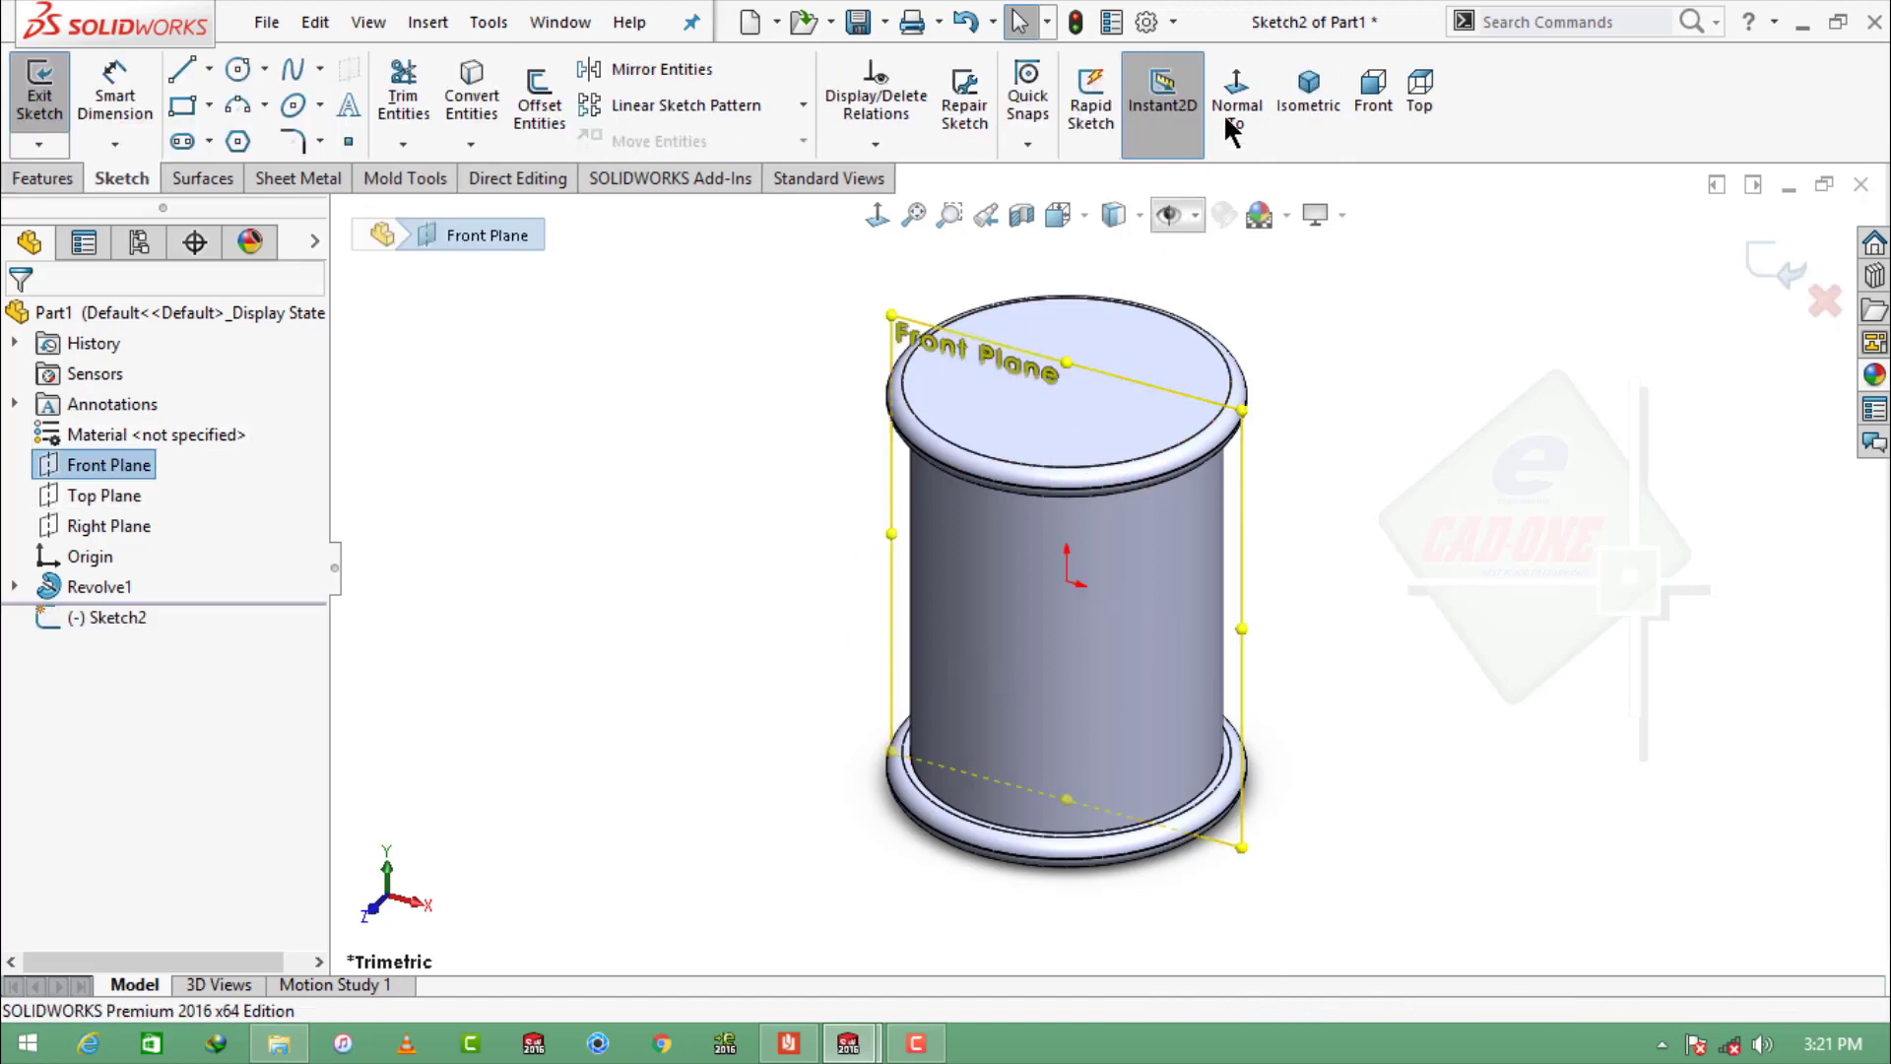
left_click(1235, 103)
left_click(1627, 501)
scroll(1462, 414, "up", 2)
scroll(1437, 415, "down", 2)
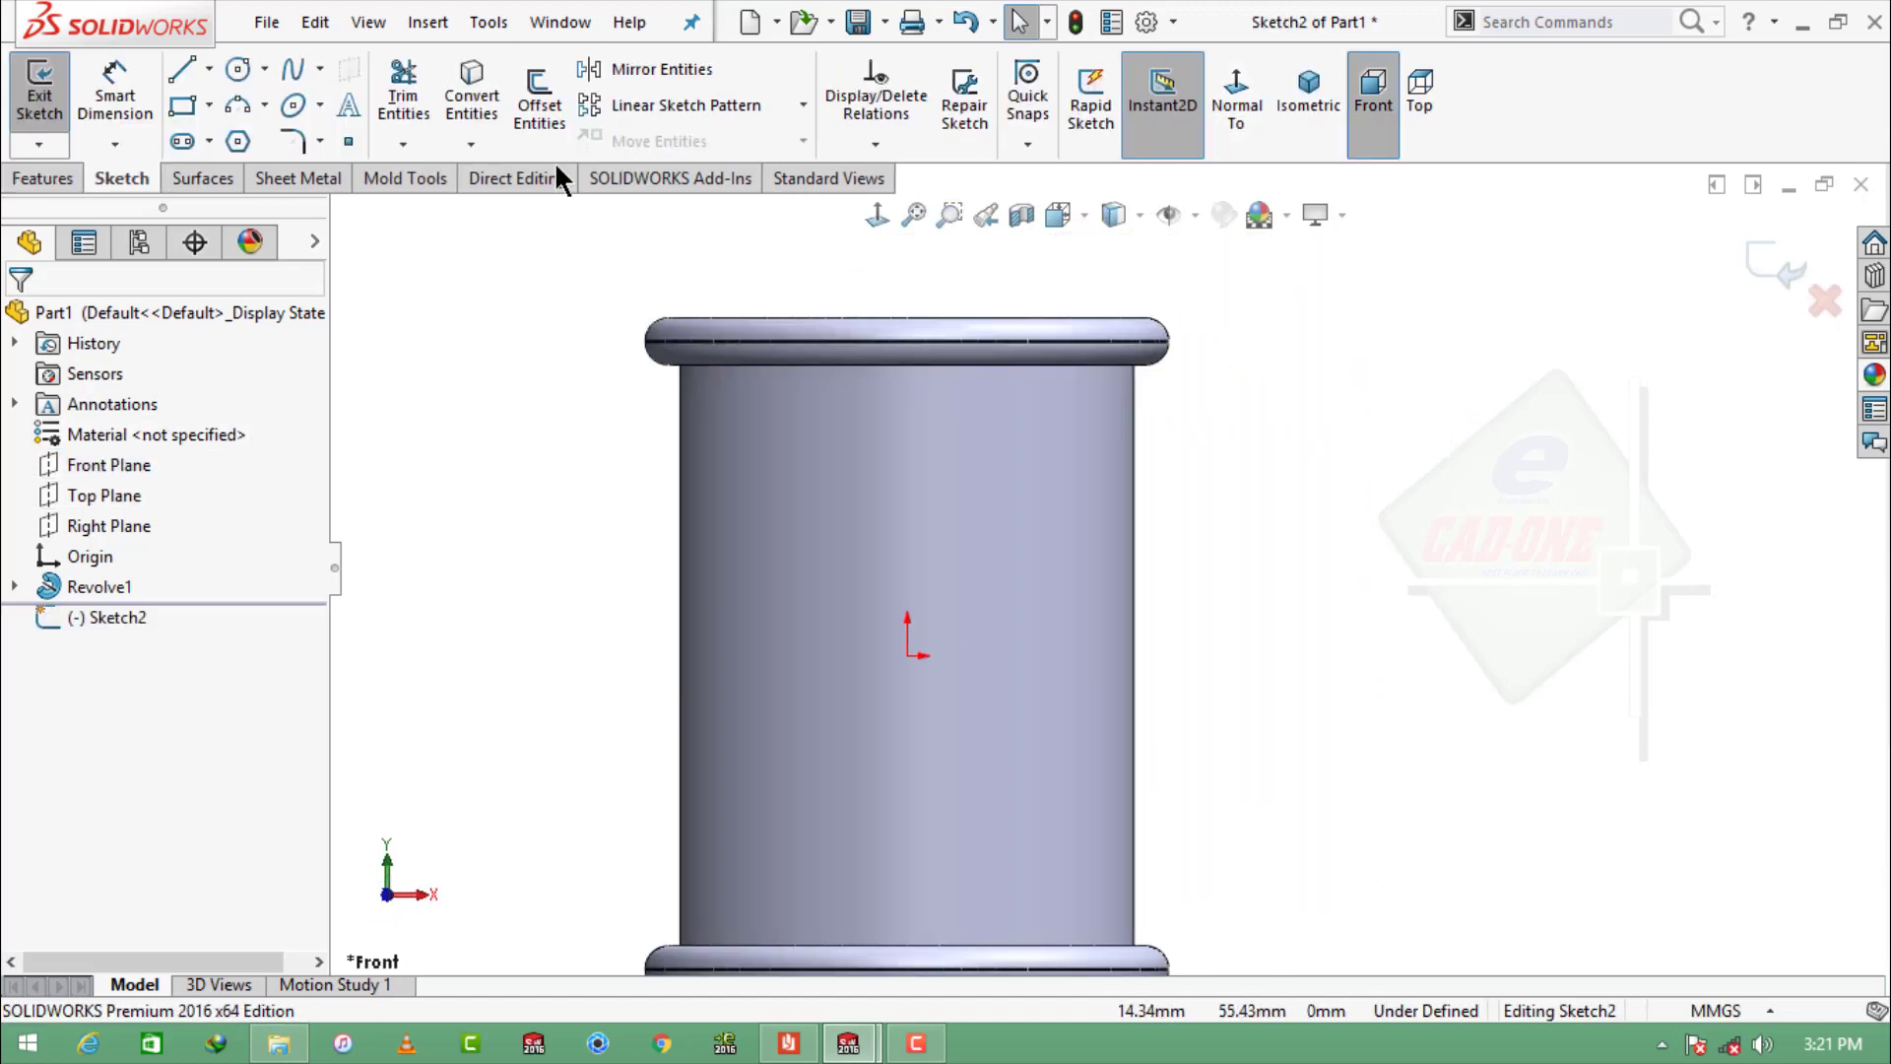
Step: Sketch a closed rectangle about 24 mm by 9 mm with lines, overlapping the body's right side just below the upper flange
left_click(182, 70)
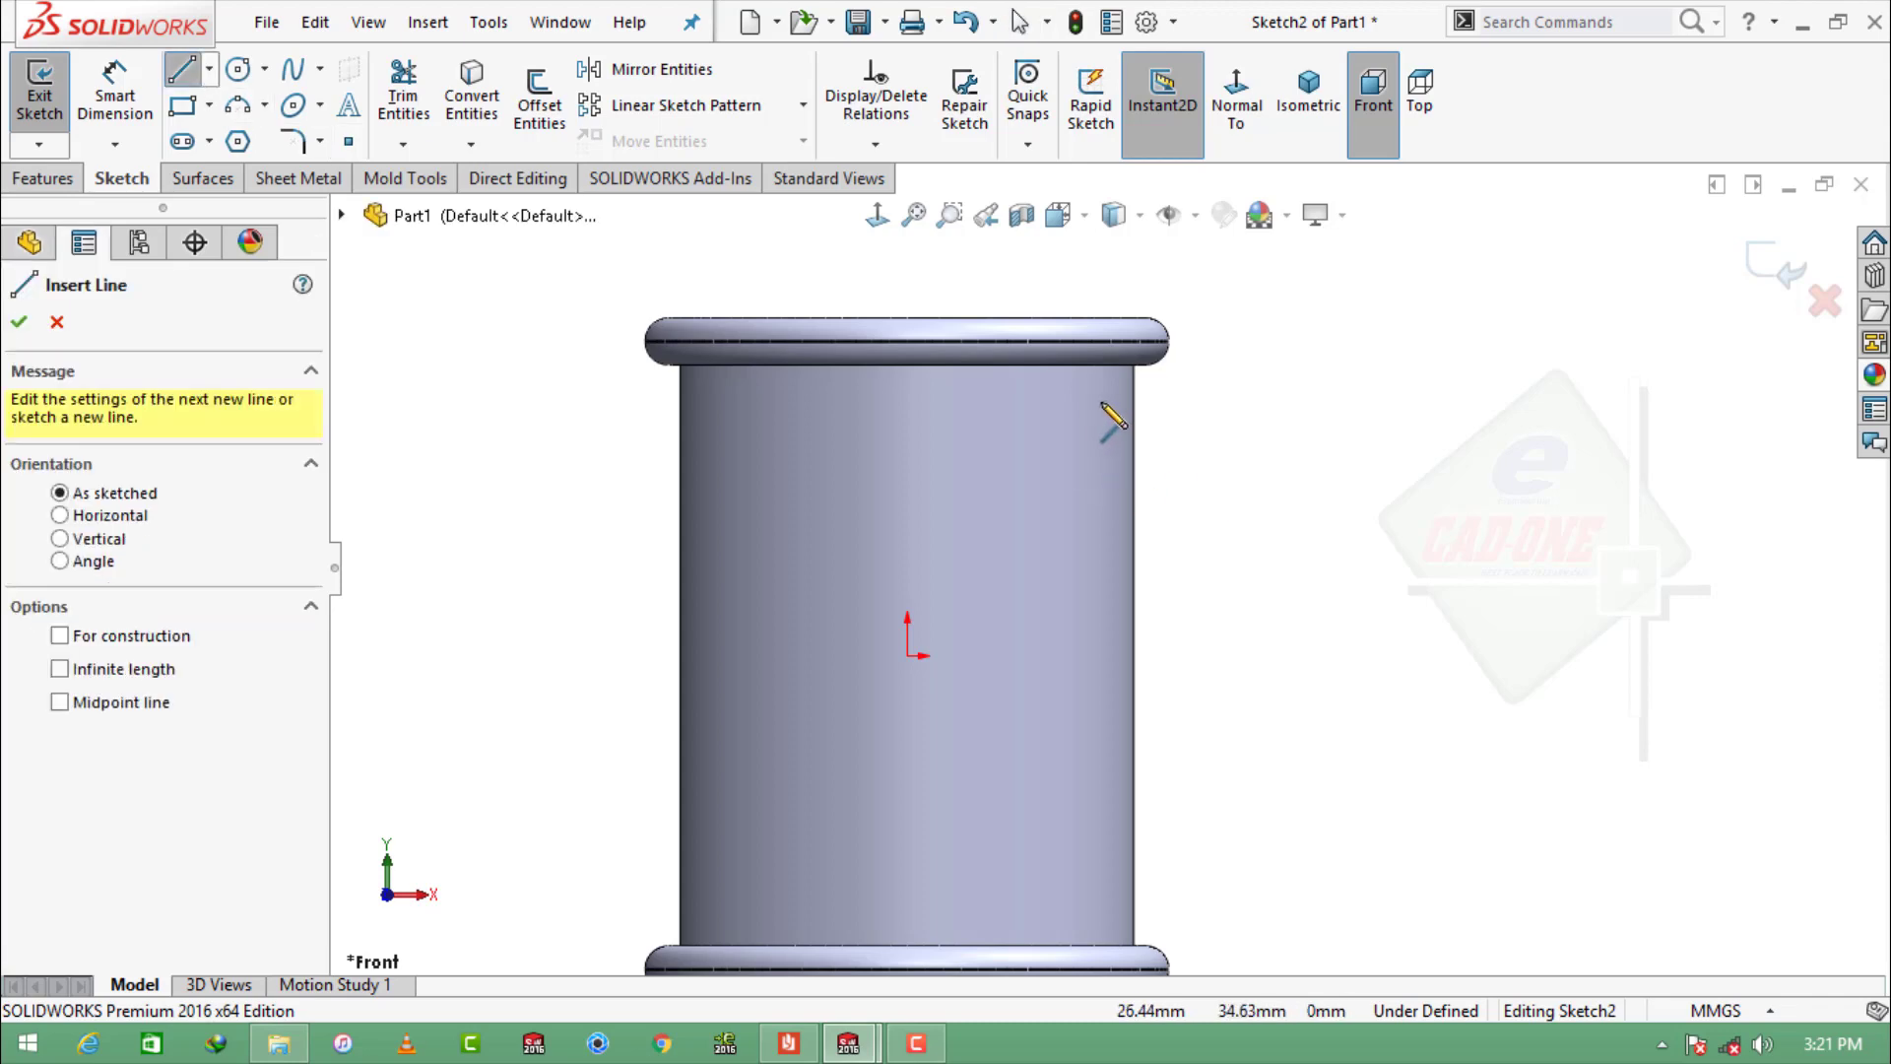
left_click(1102, 402)
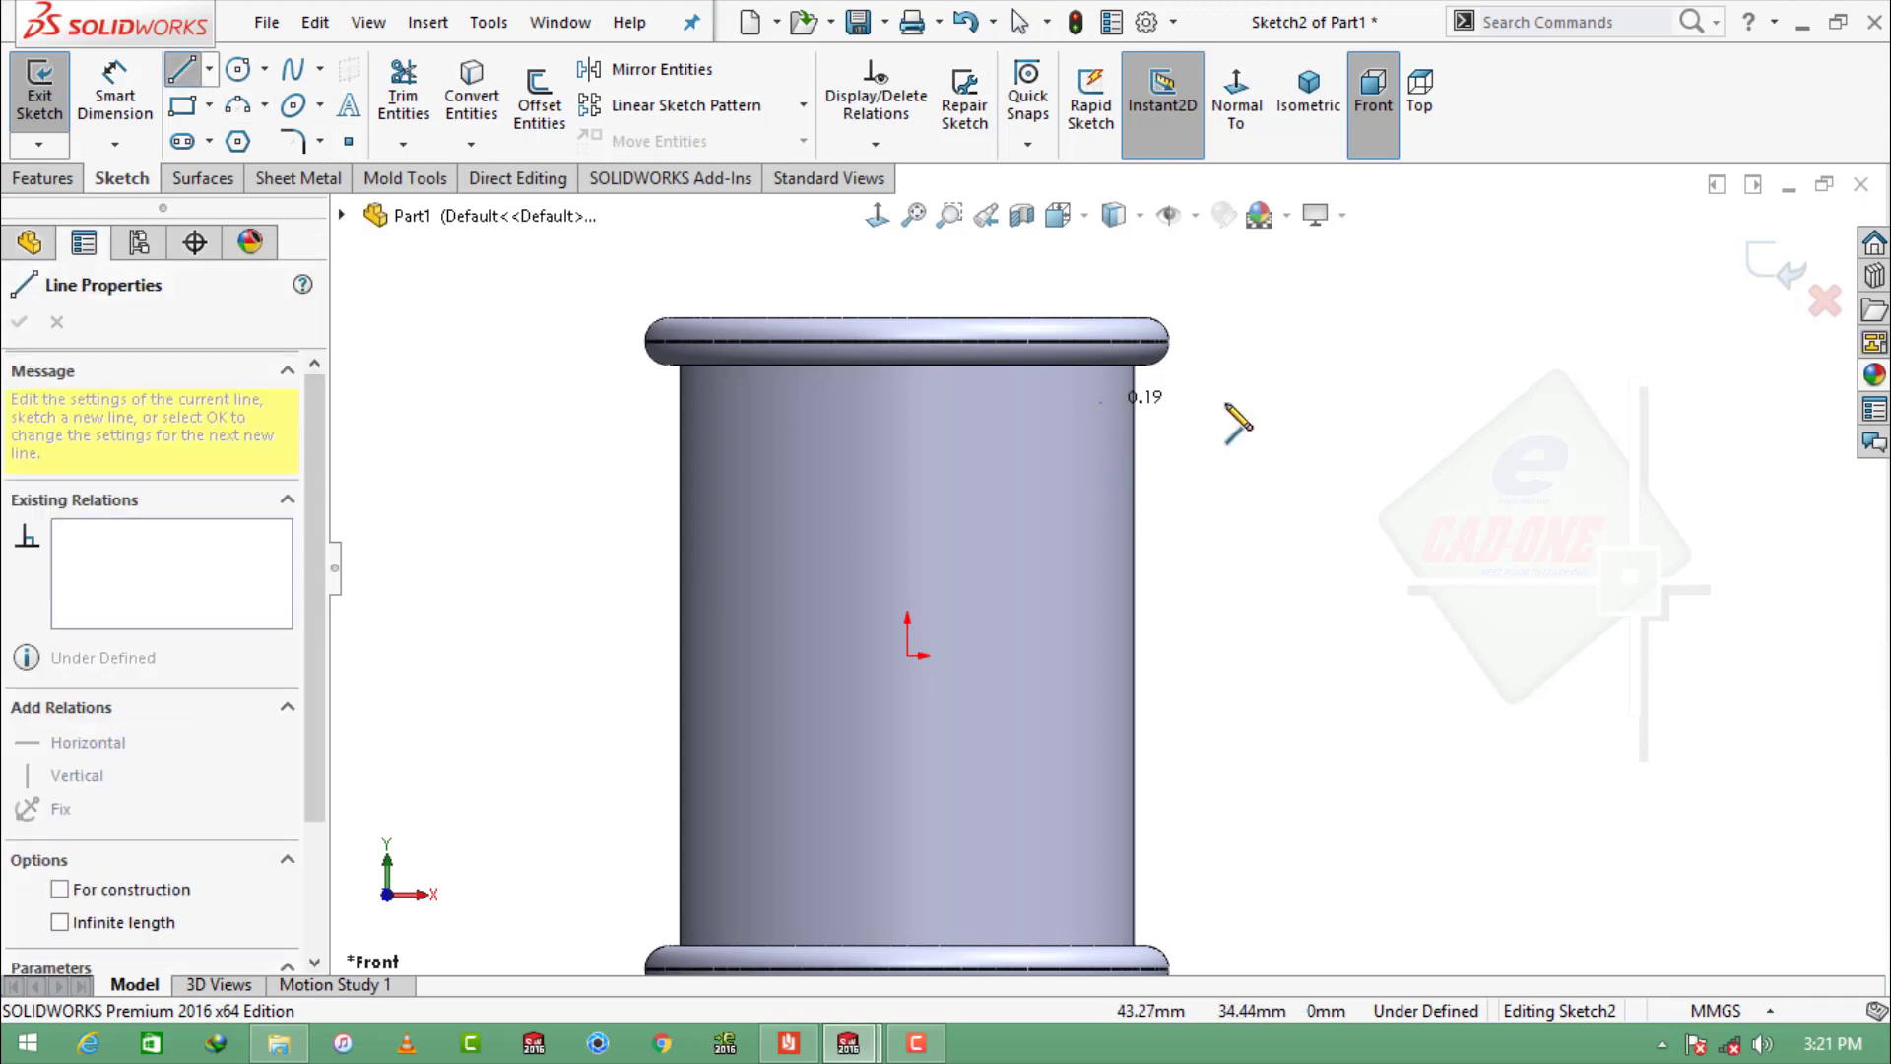
left_click(1279, 401)
left_click(1278, 467)
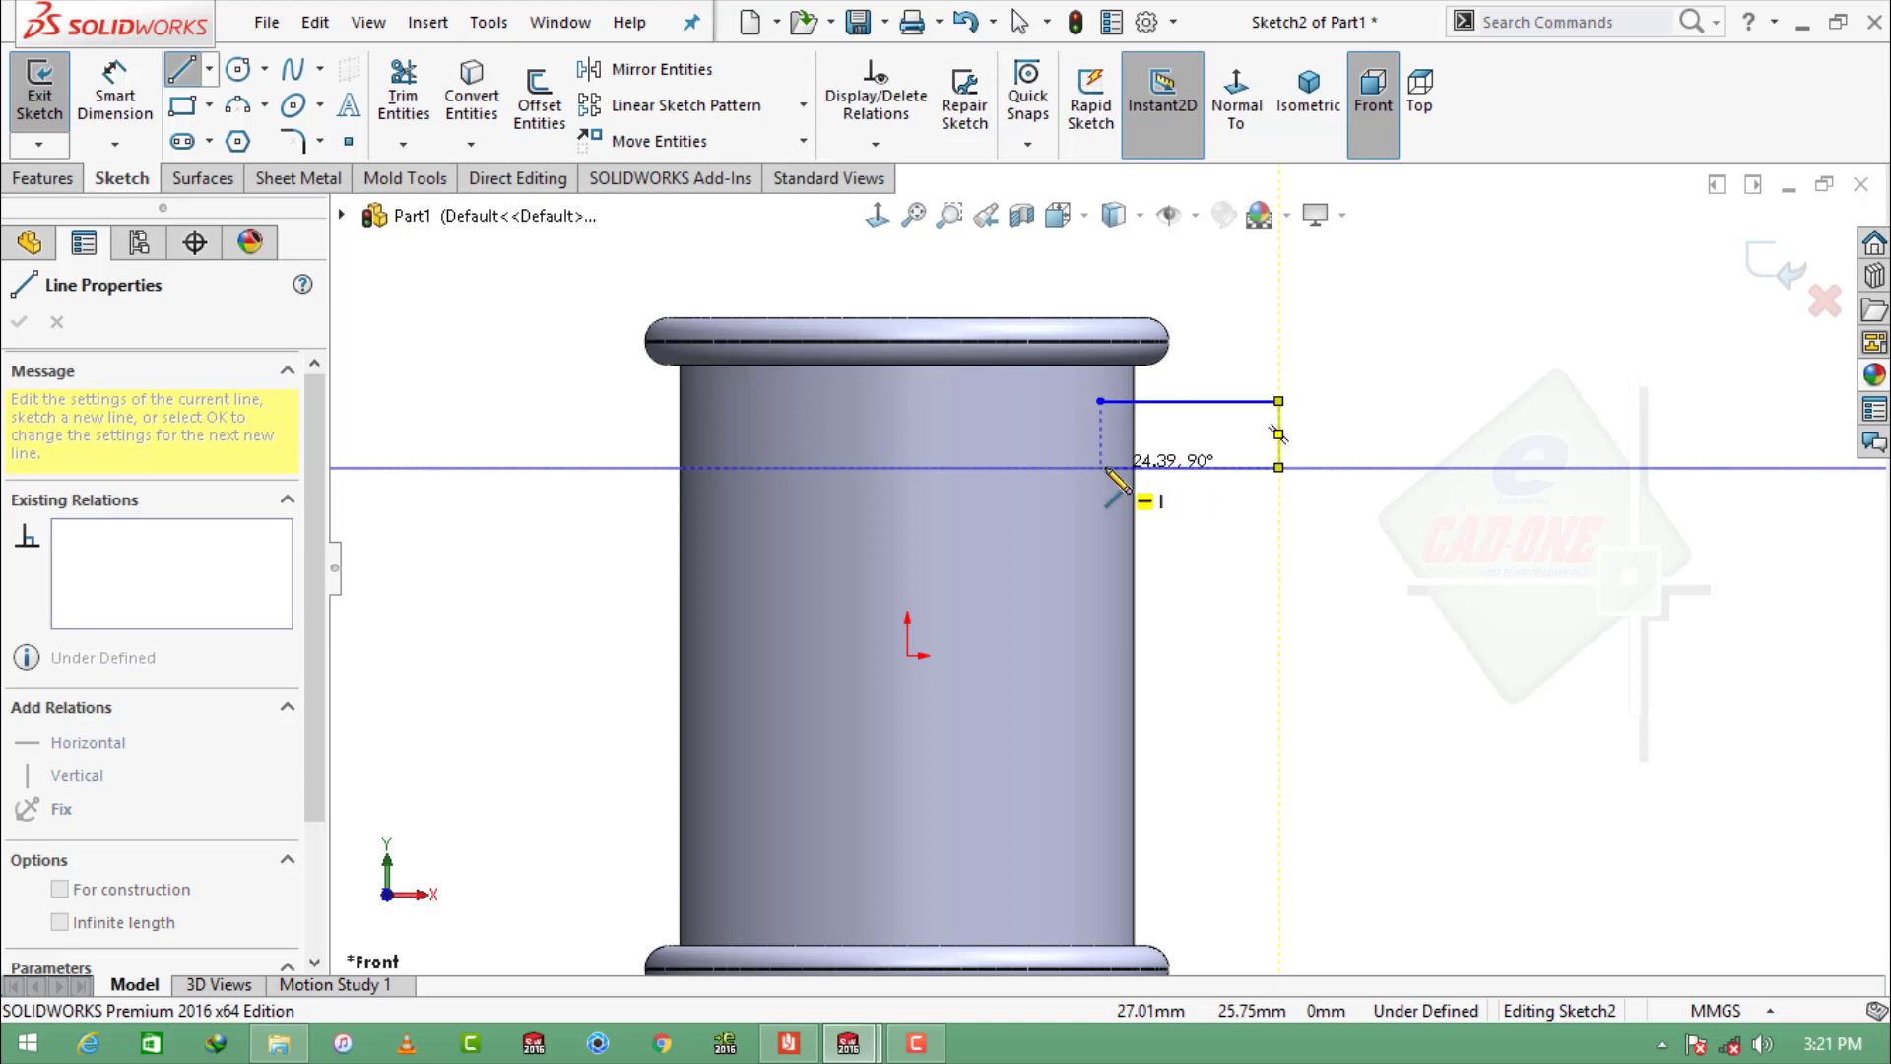
left_click(1101, 467)
left_click(1102, 401)
key("Escape")
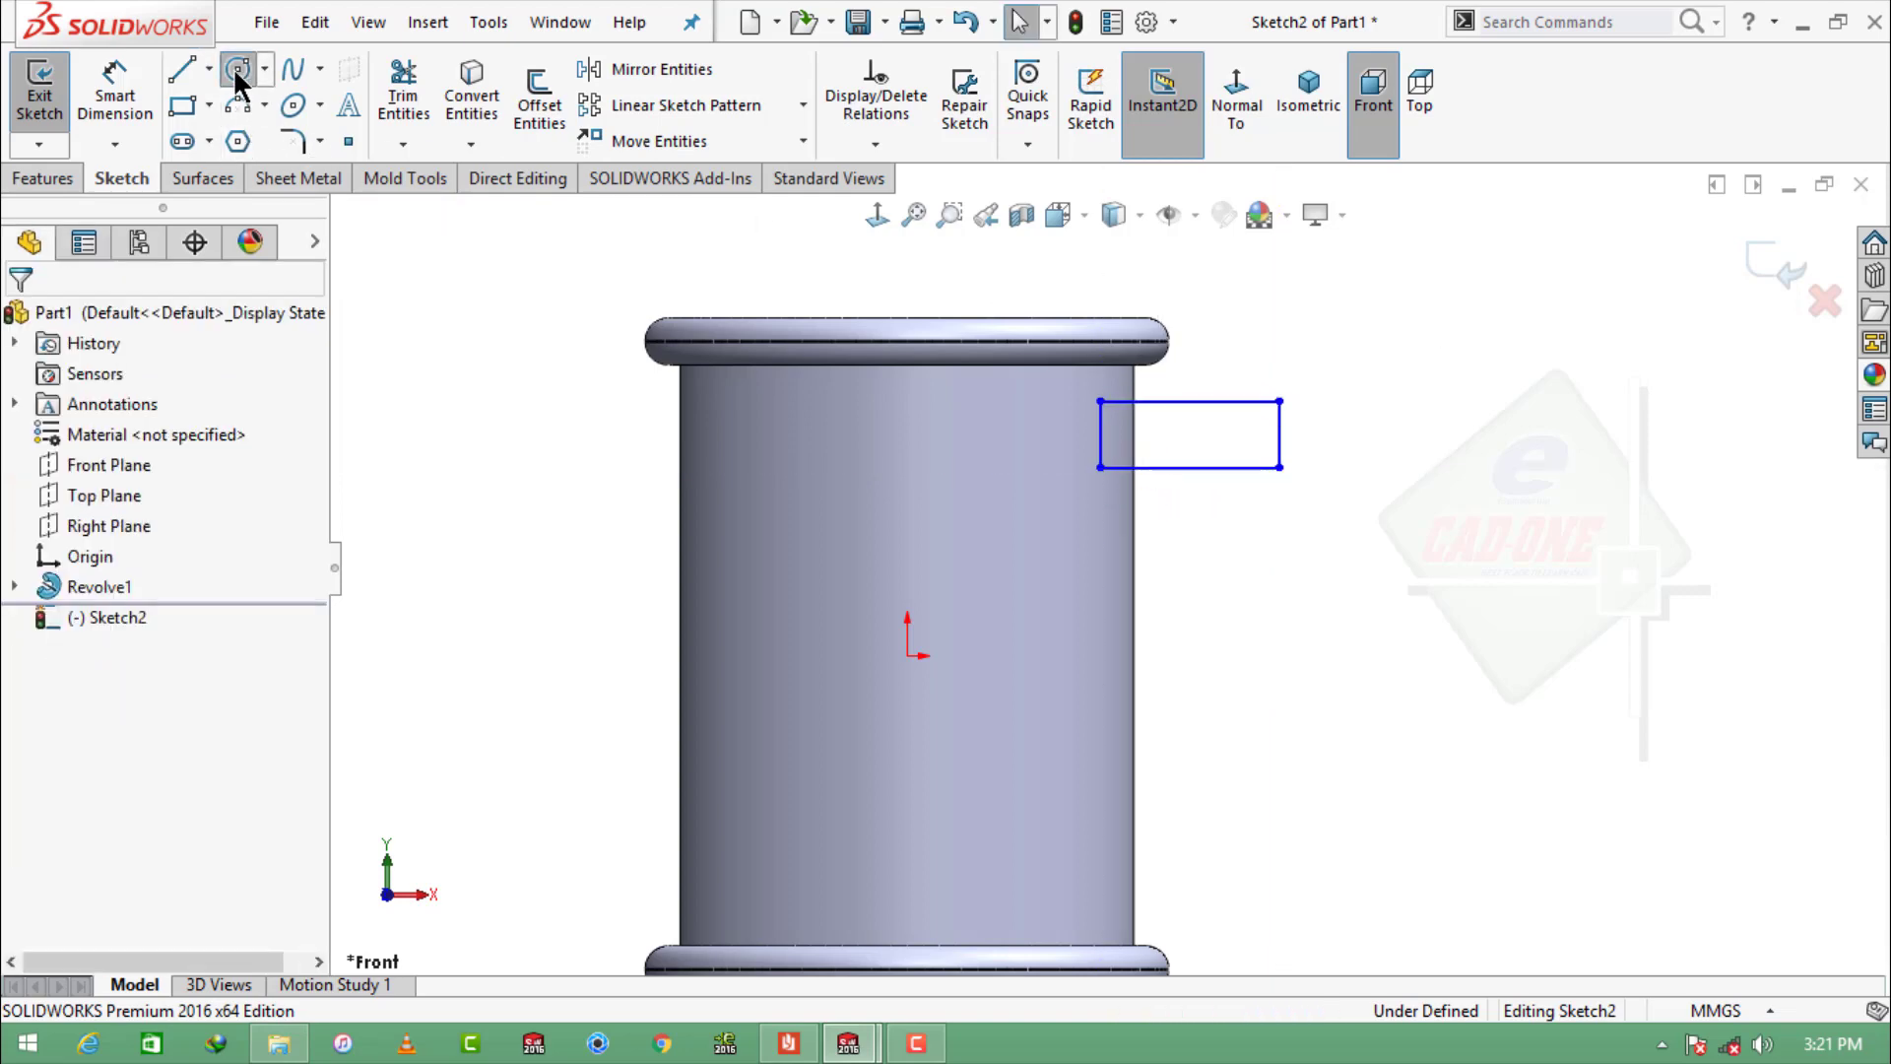
Step: Draw a circle centred on the rectangle's outer edge through its corner, and trim its inner half and that edge to leave a rounded end
left_click(236, 71)
left_click(1280, 402)
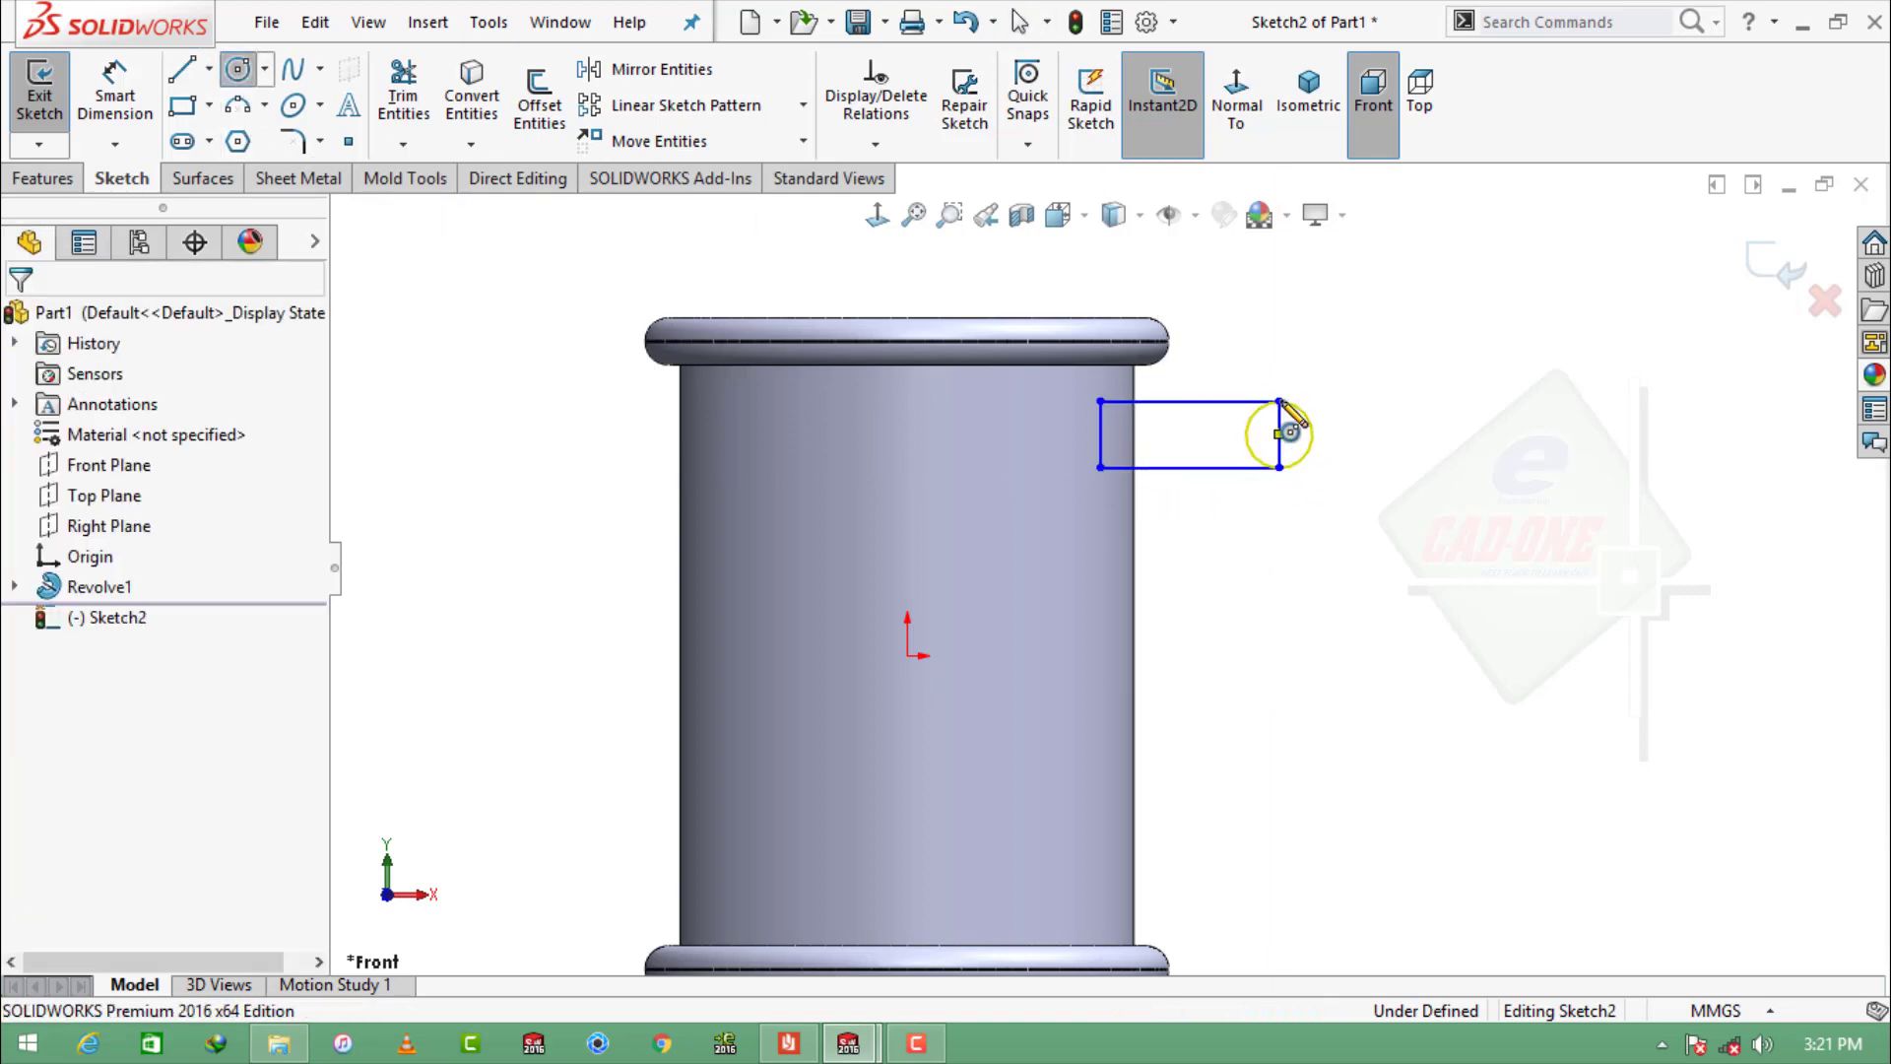
left_click(390, 73)
left_click_drag(1198, 417, 1298, 427)
key("Escape")
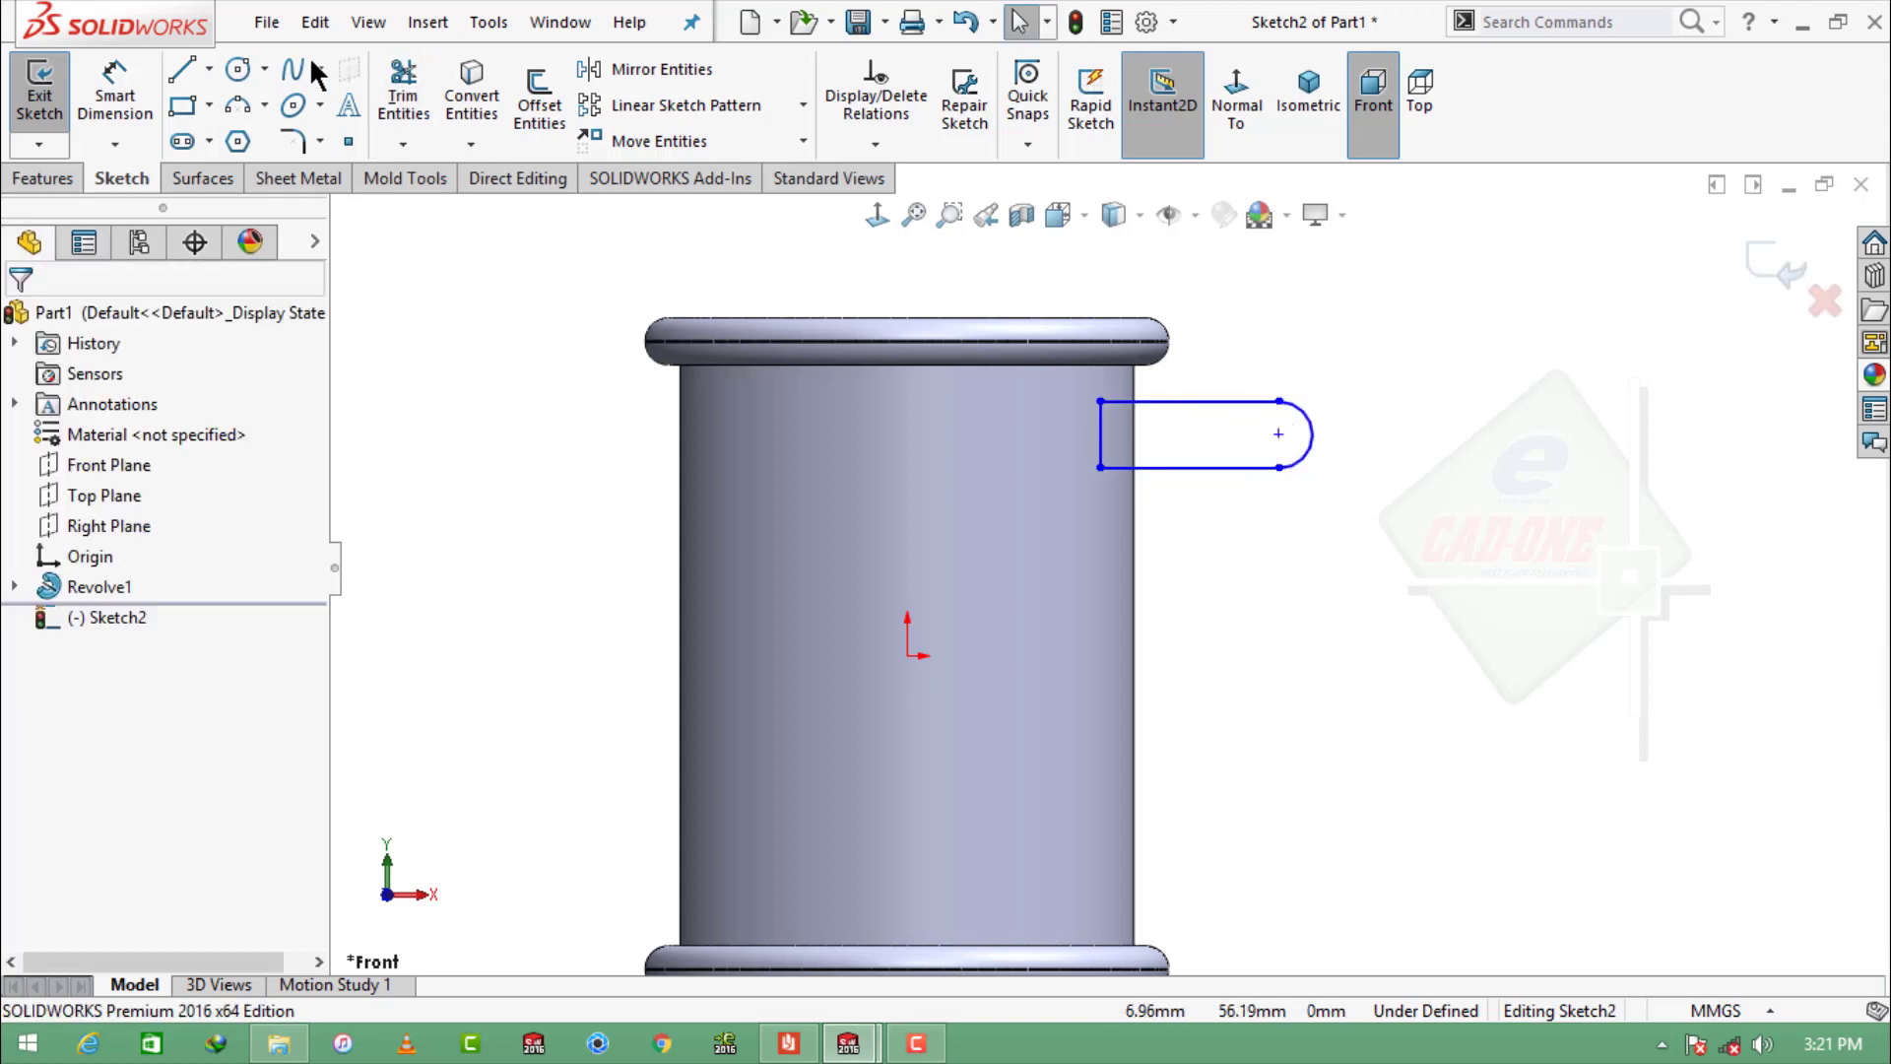
Step: Draw a circle about 7.6 mm in diameter, concentric with the lug's rounded end
left_click(1279, 435)
left_click(1252, 437)
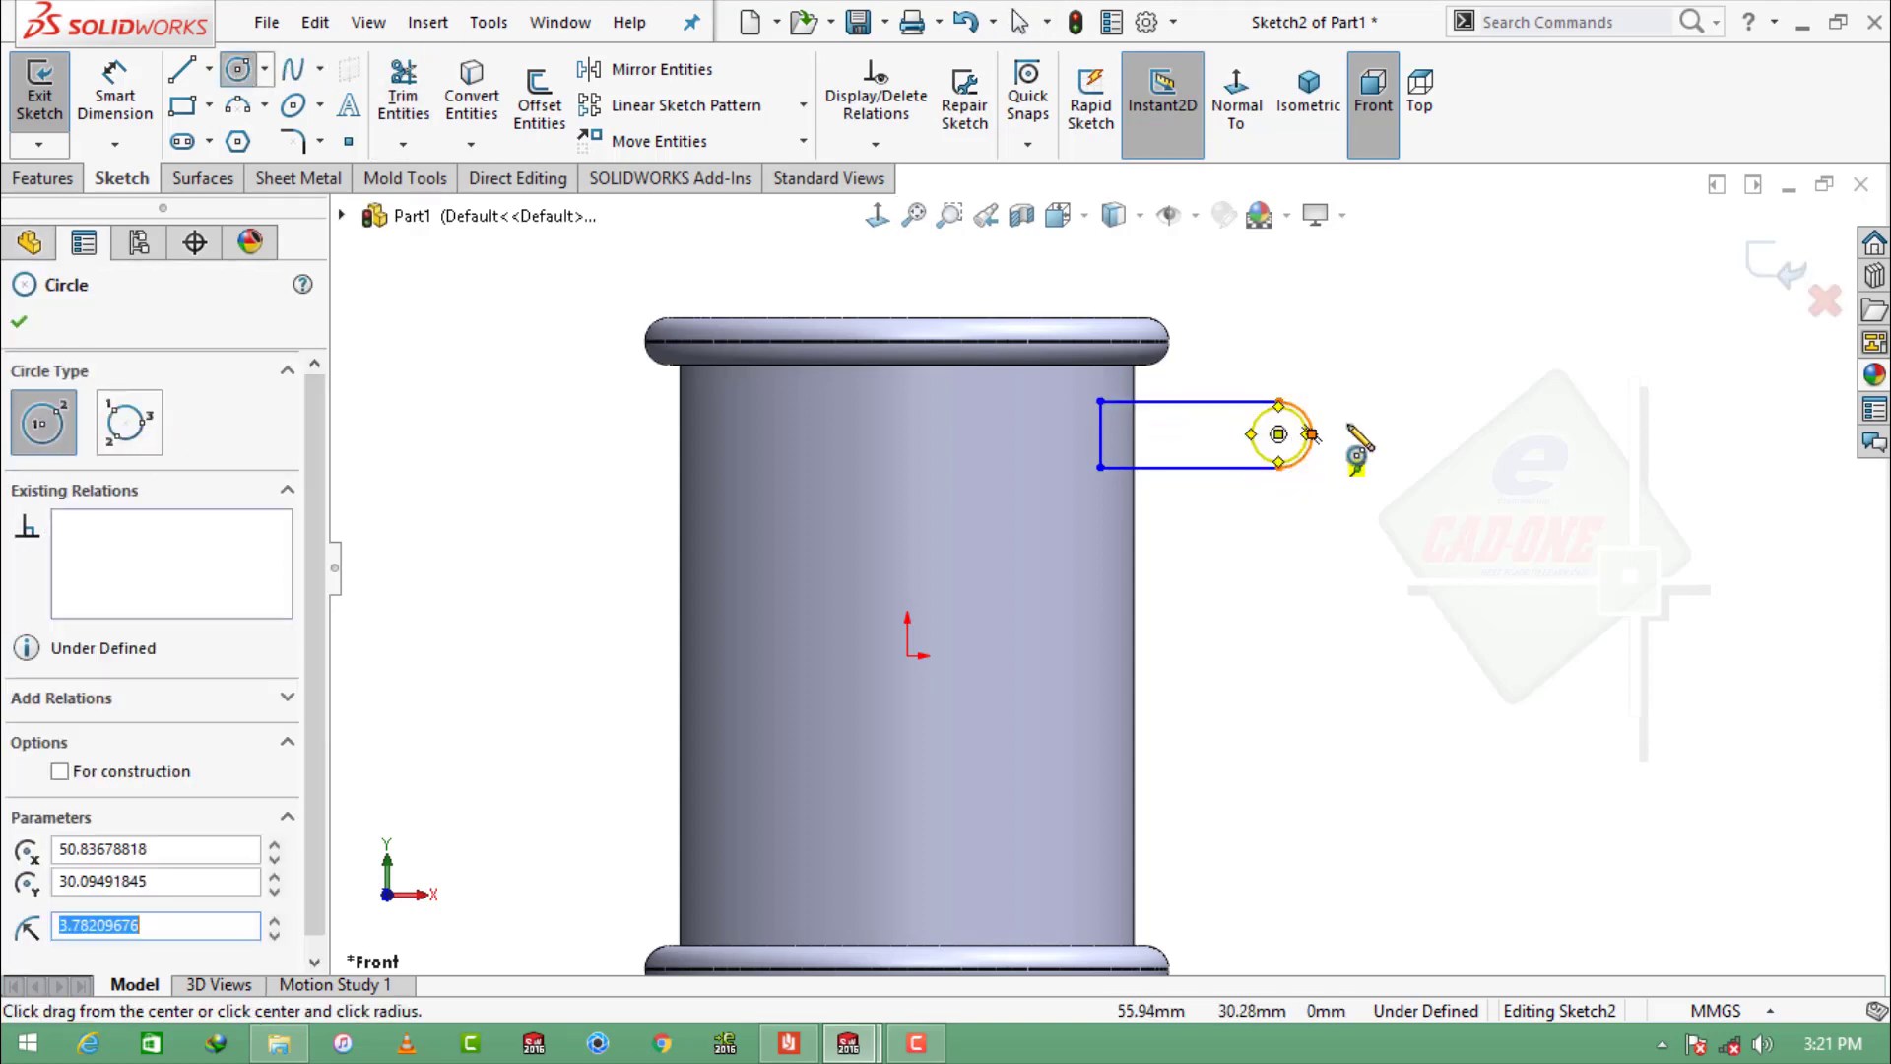
key("Escape")
Step: Dimension the horizontal distance from the origin to the lug circle's centre at 52.400 mm
left_click(114, 96)
left_click(1280, 385)
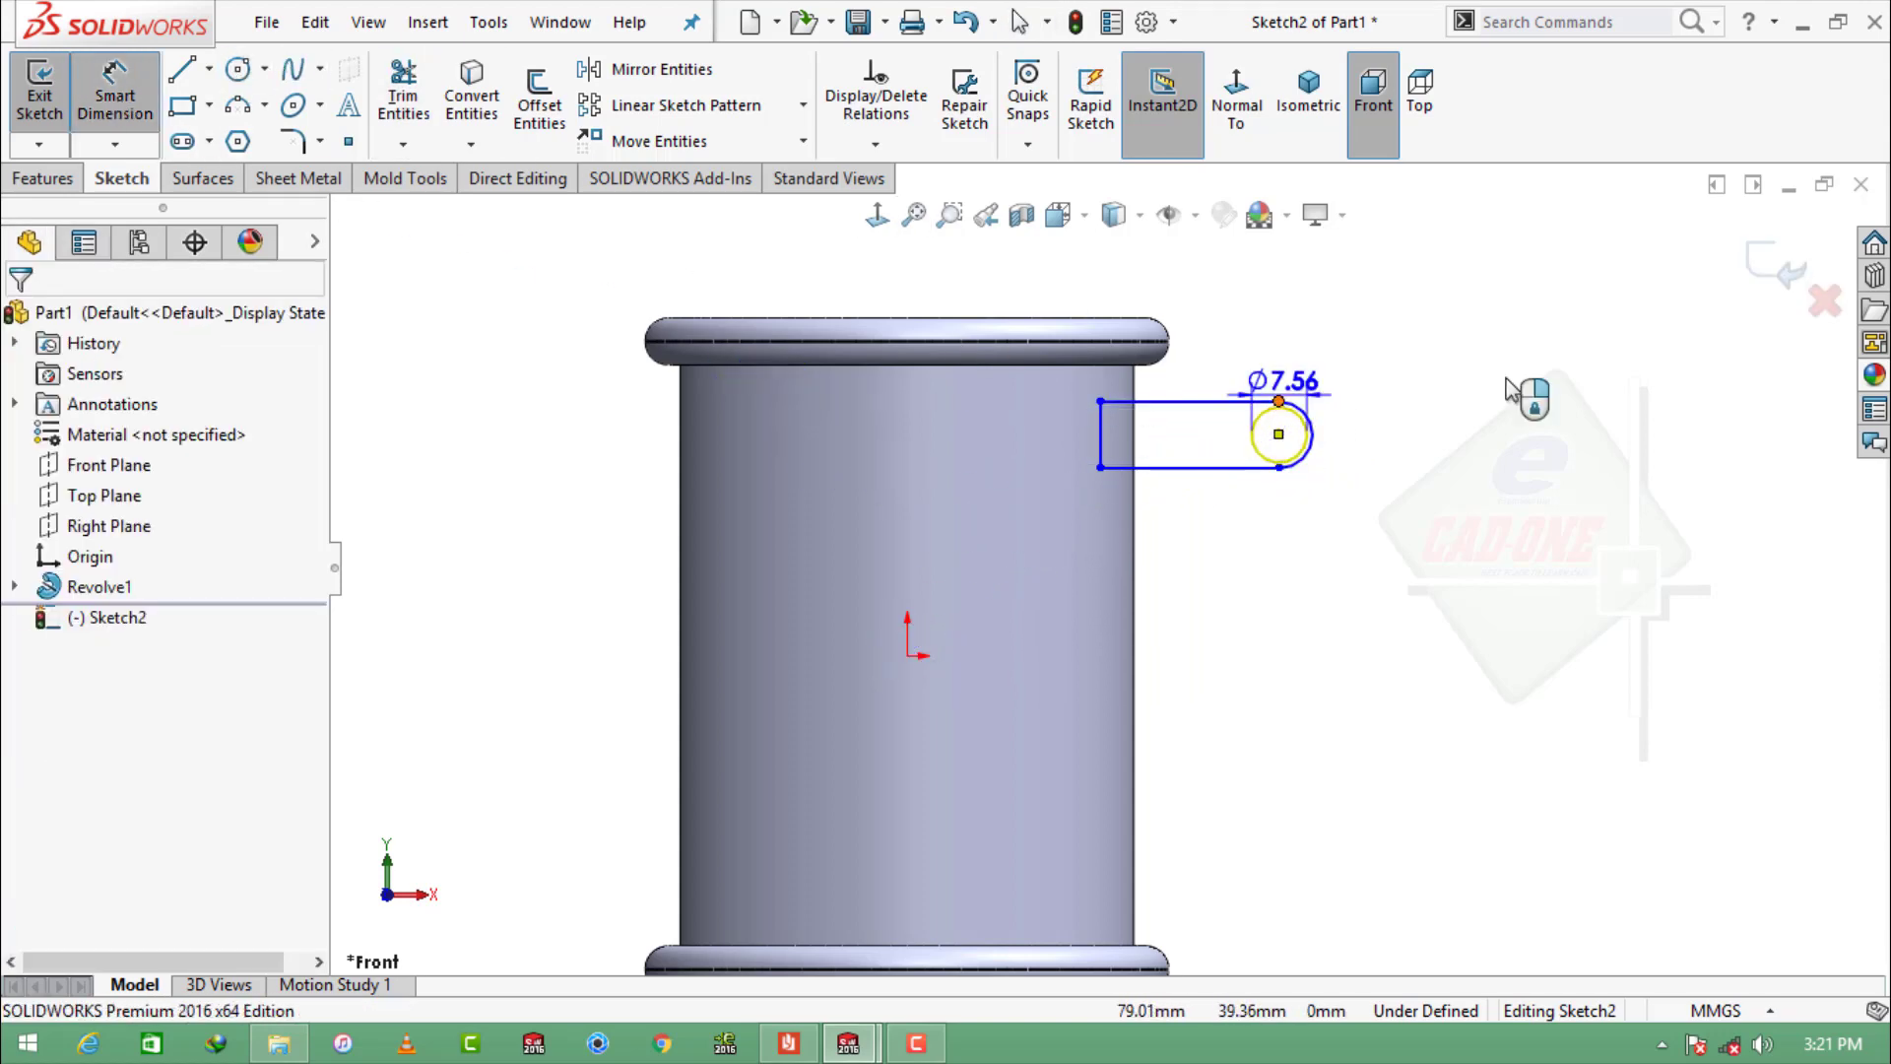
key("Escape")
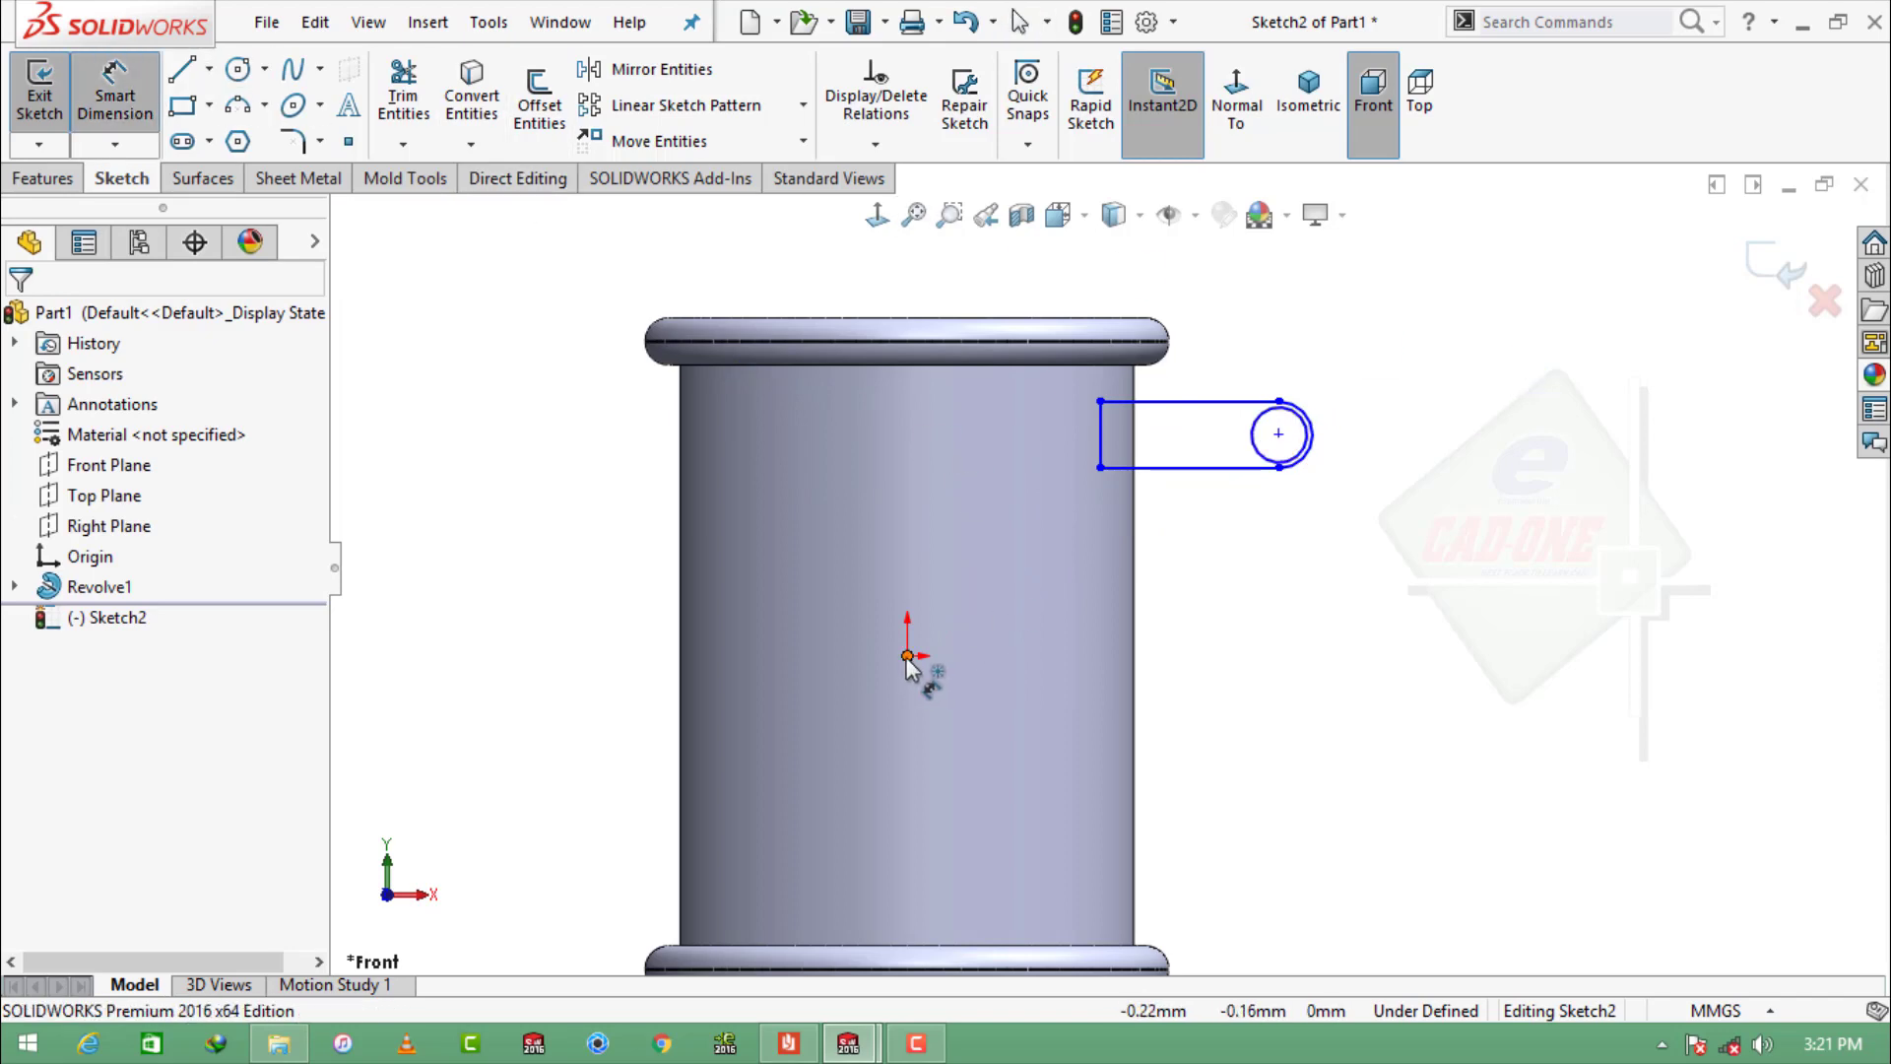
left_click(907, 655)
left_click(1278, 435)
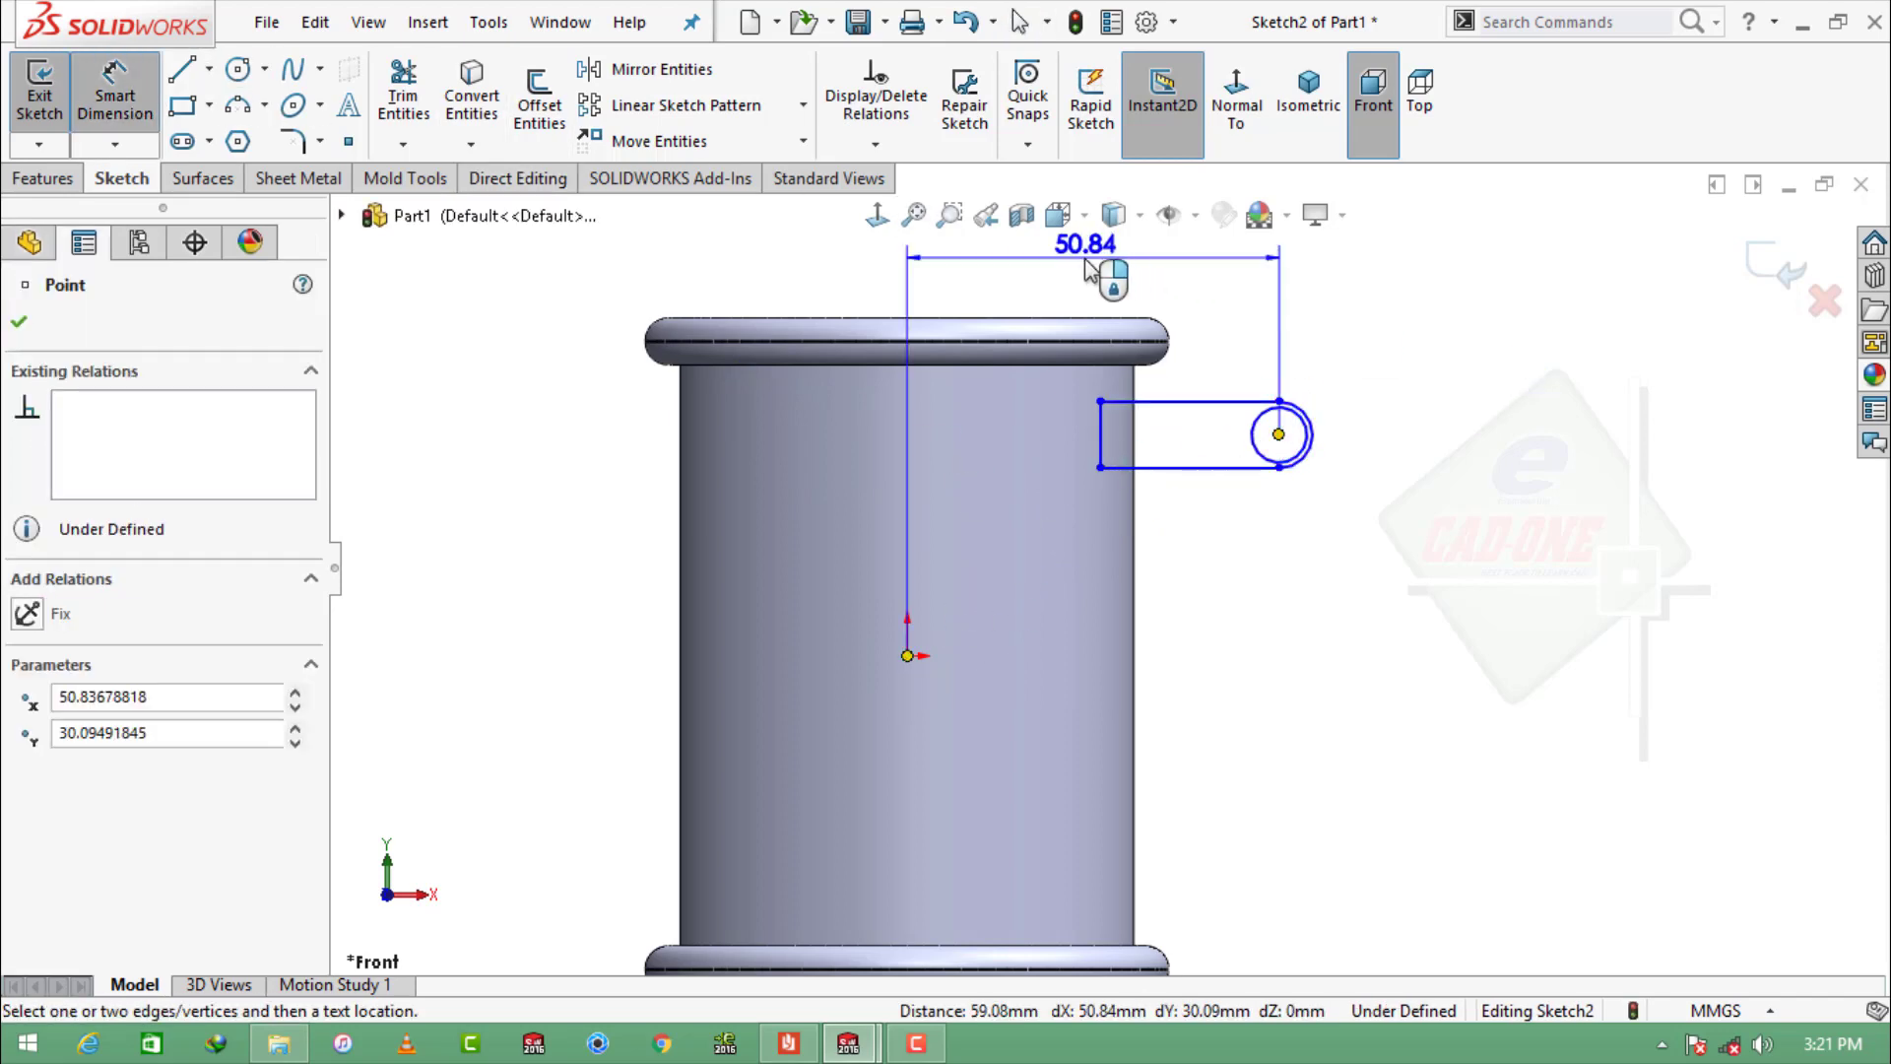
left_click(1089, 268)
type("52.")
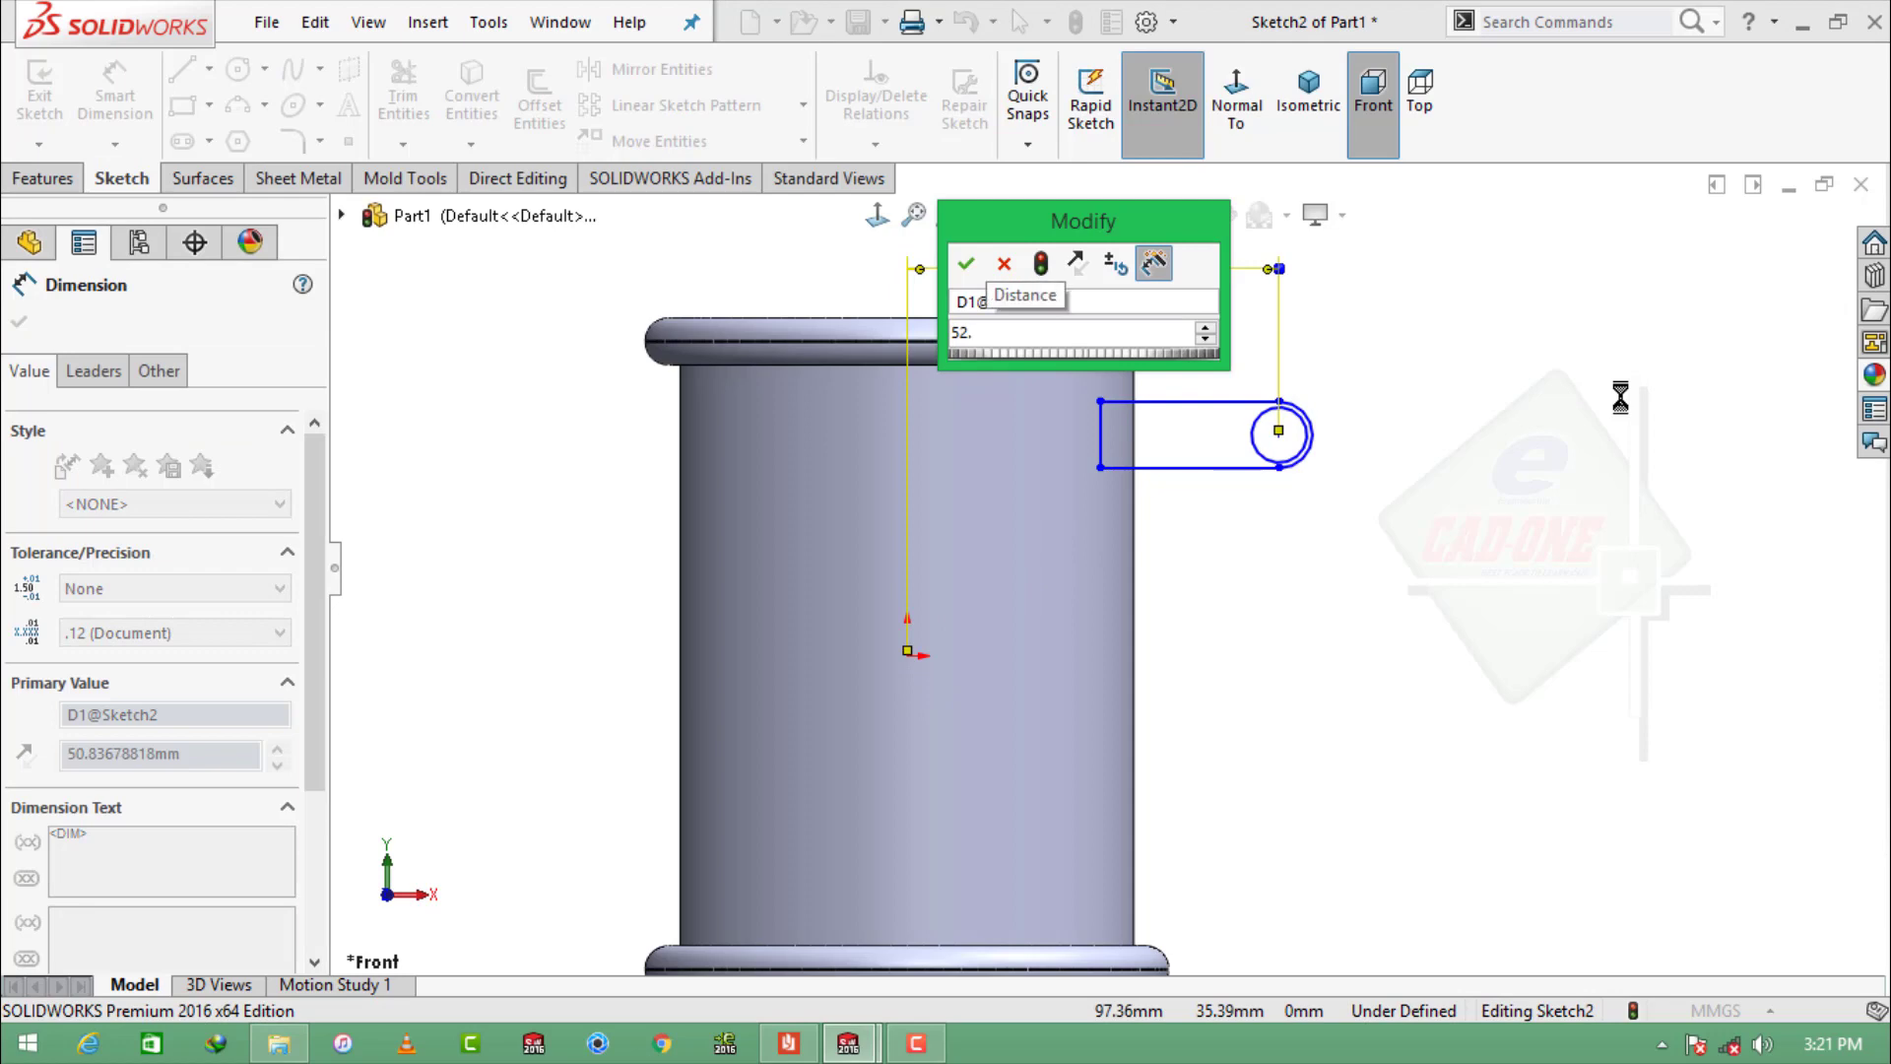
type("400")
key("Return")
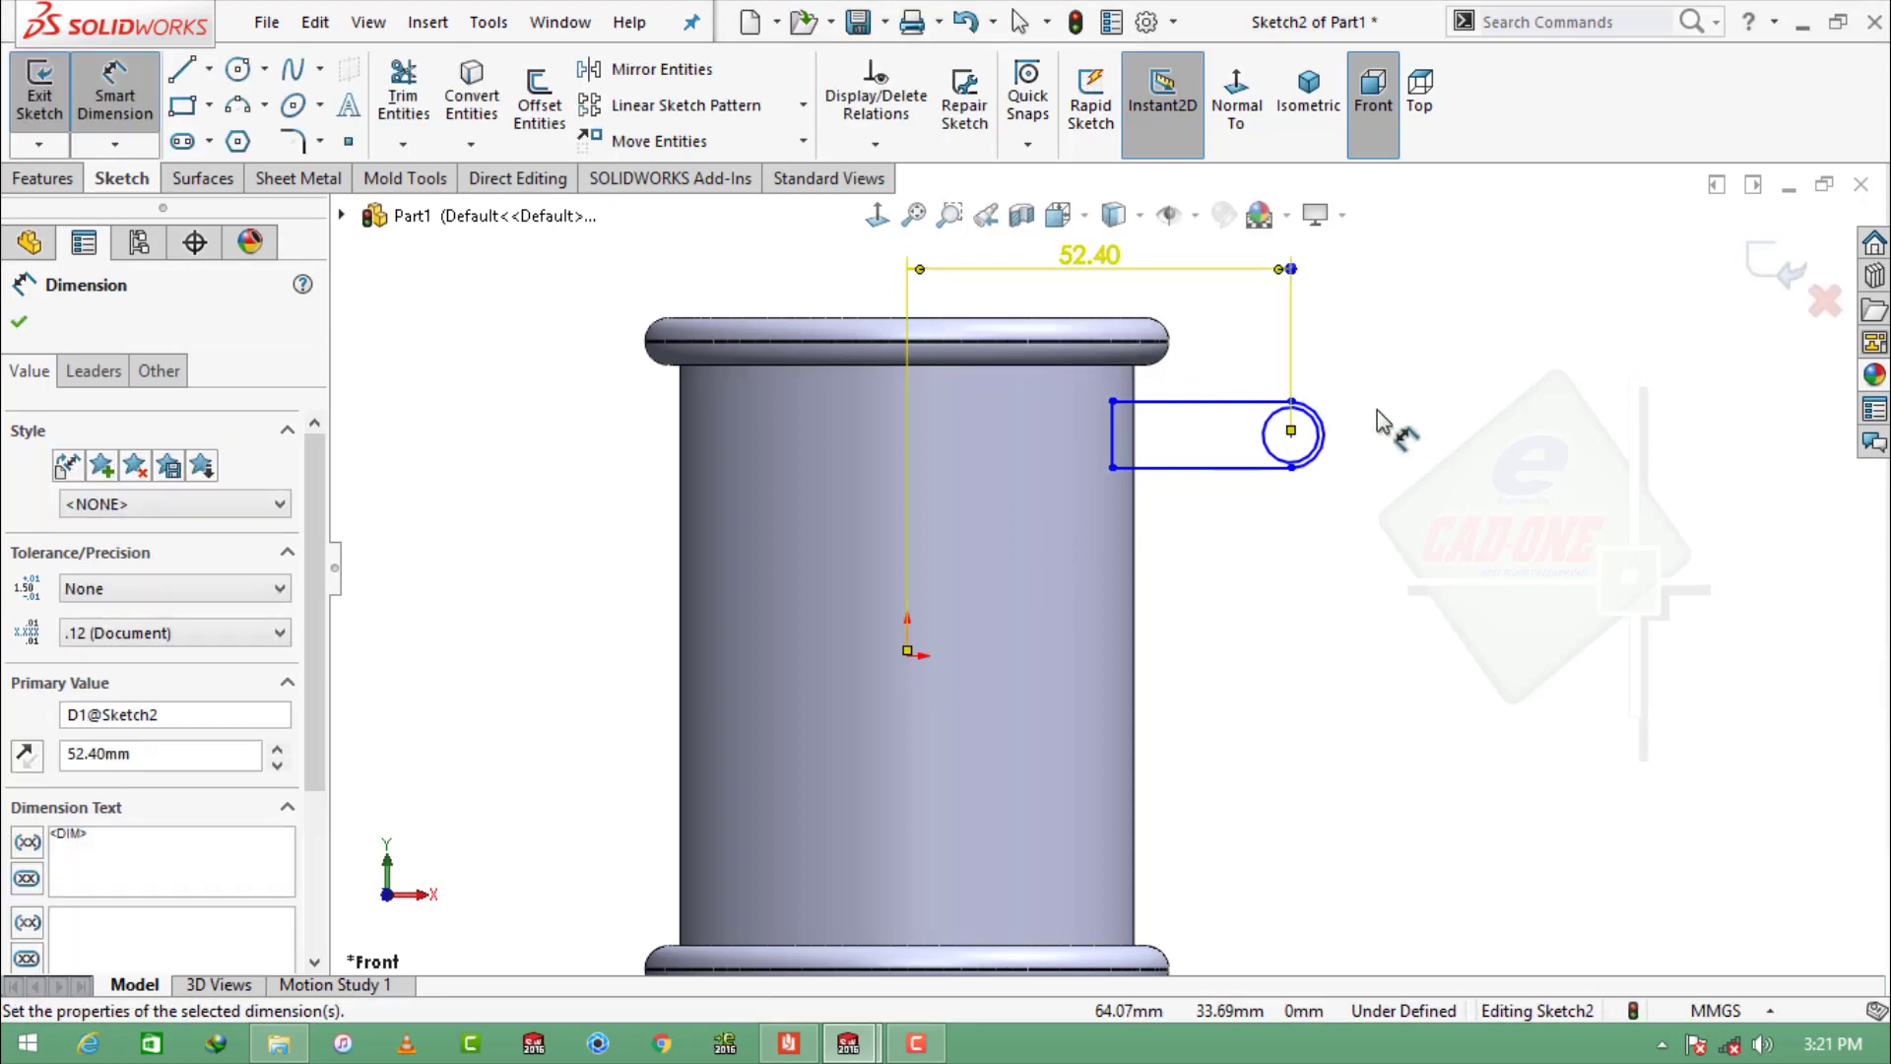
key("Escape")
Step: Dimension the lug's inner vertical edge at 12.7 mm
left_click(1112, 434)
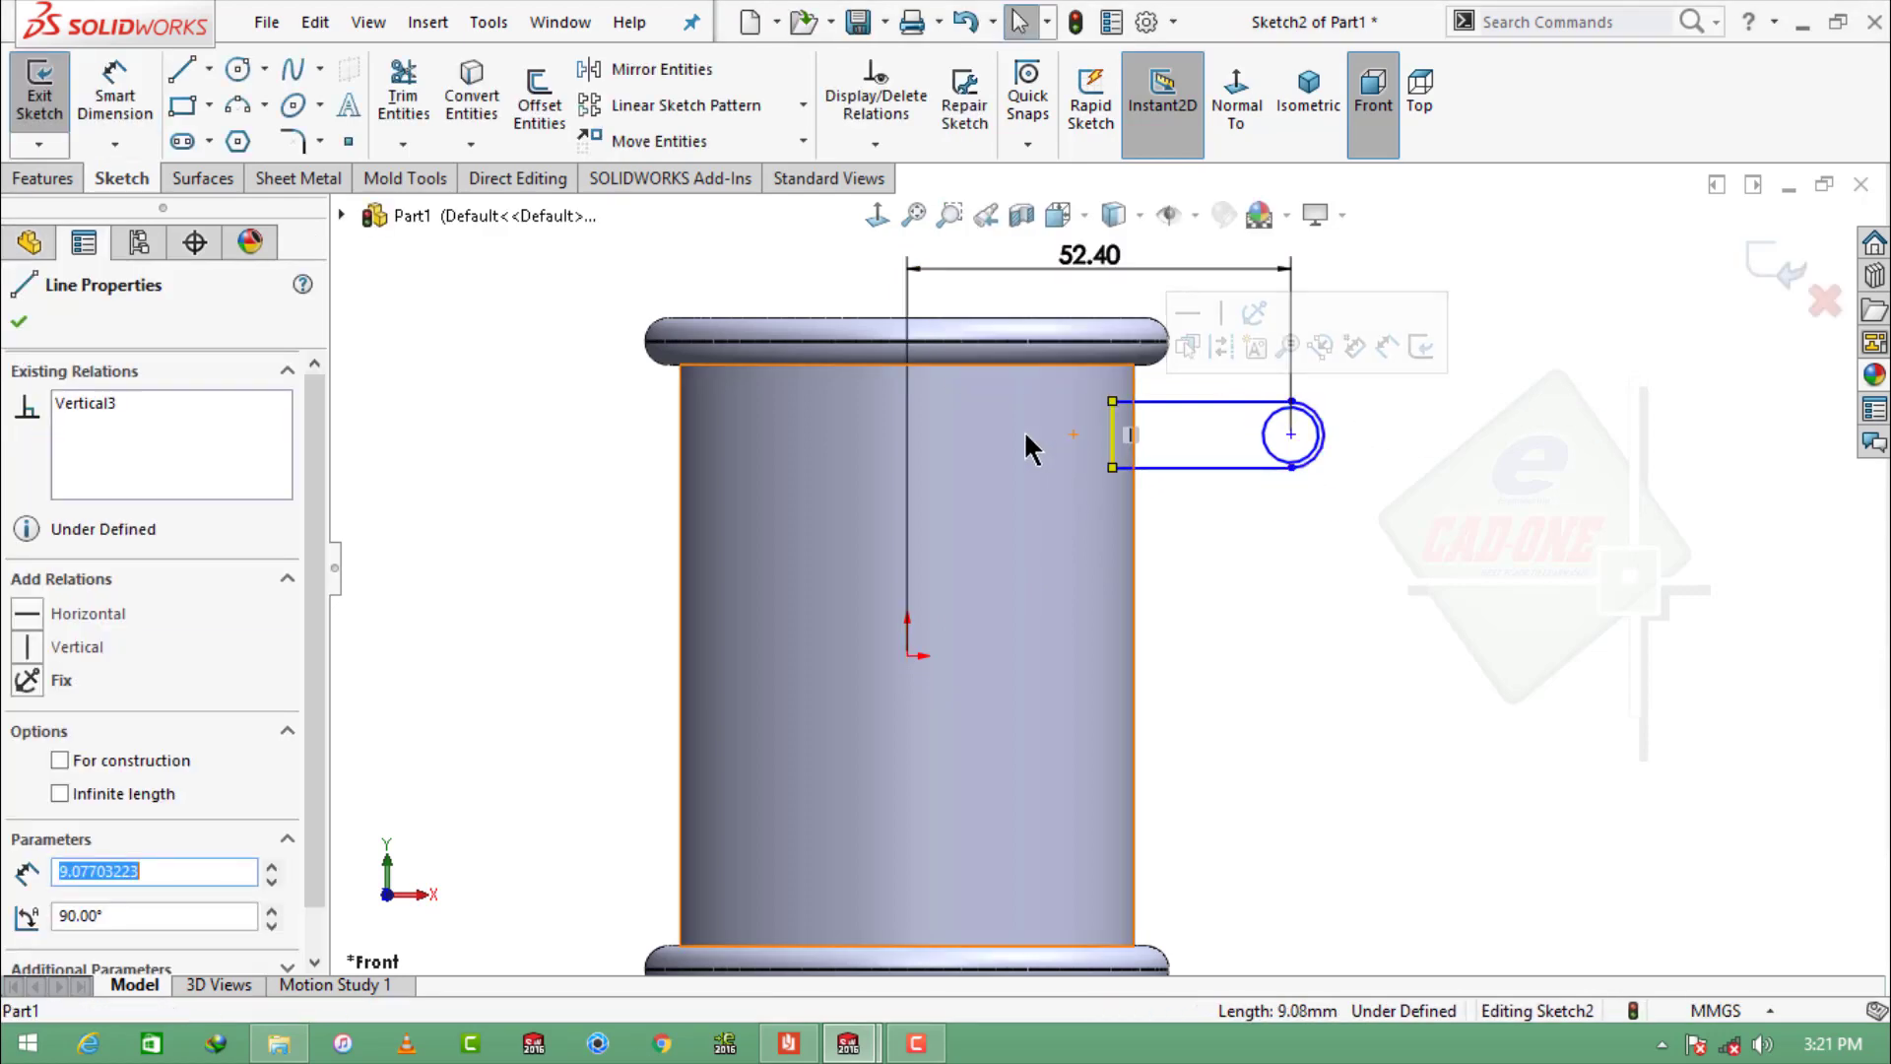
left_click(115, 90)
left_click(1010, 443)
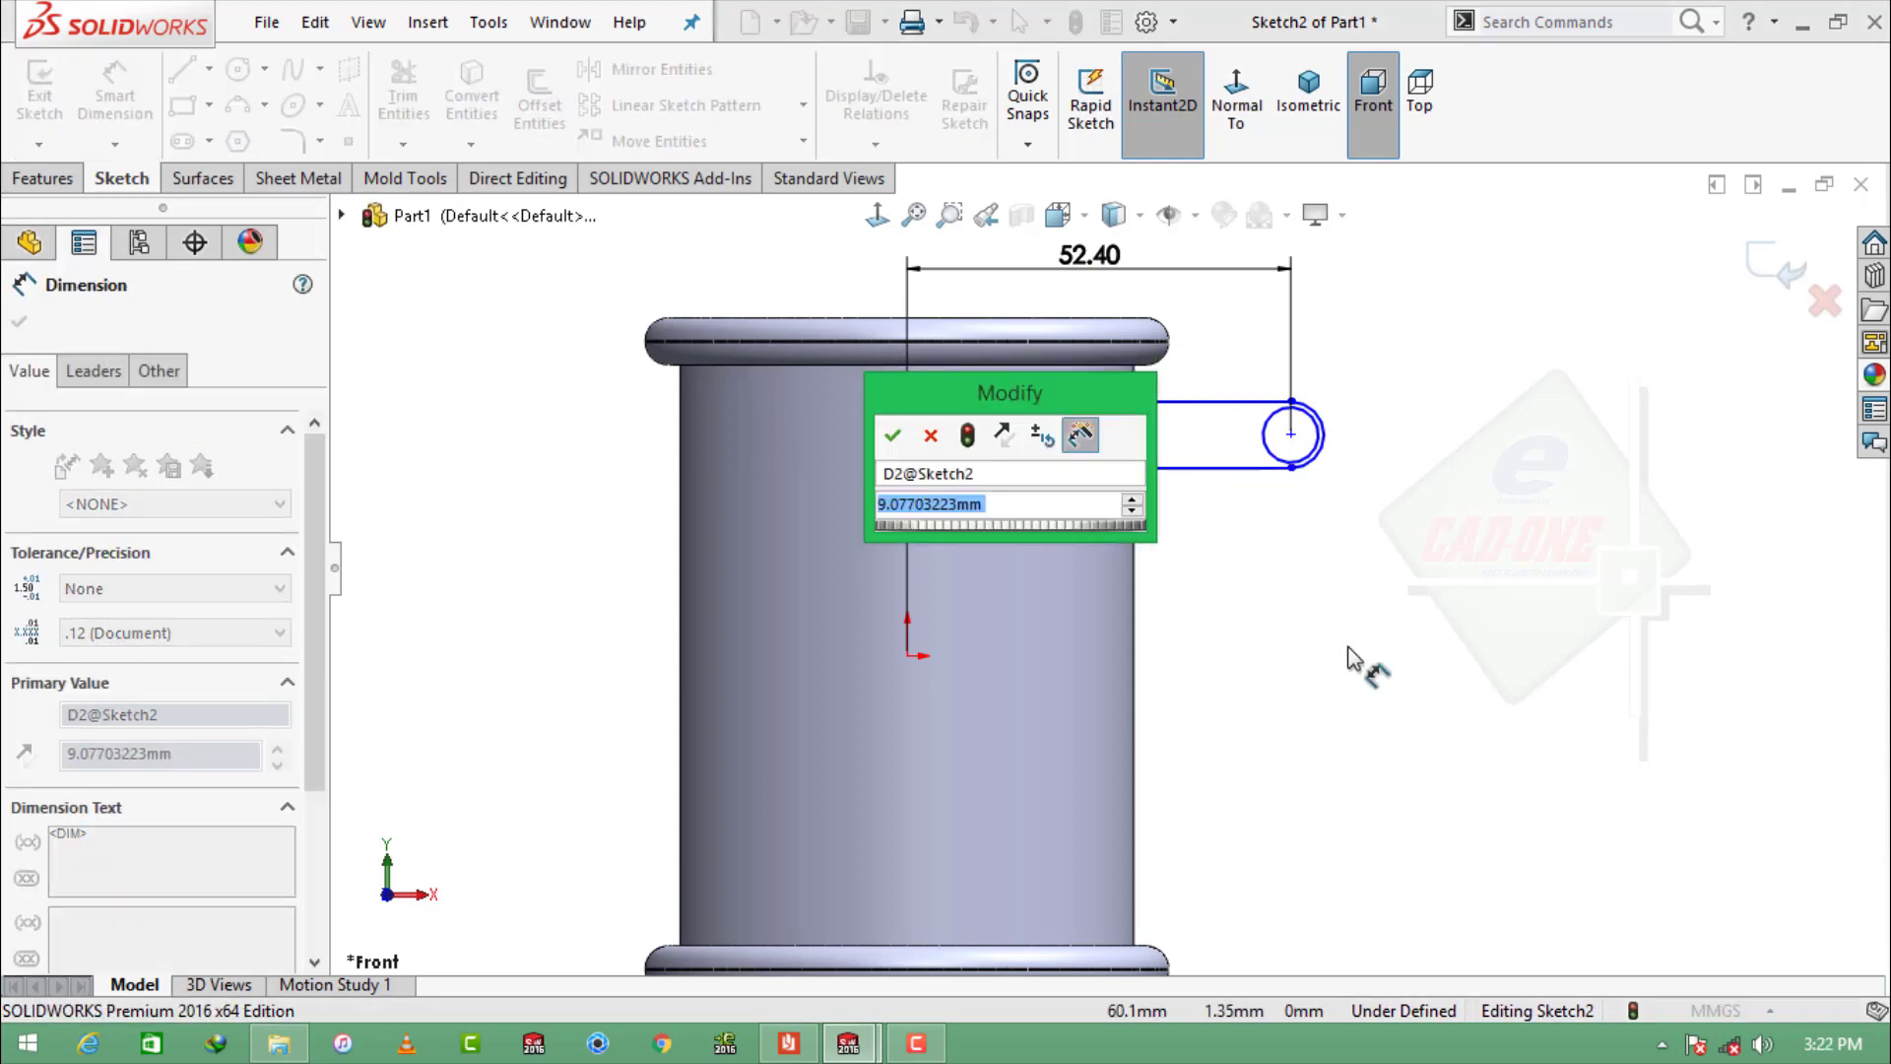
type("12.7")
key("Return")
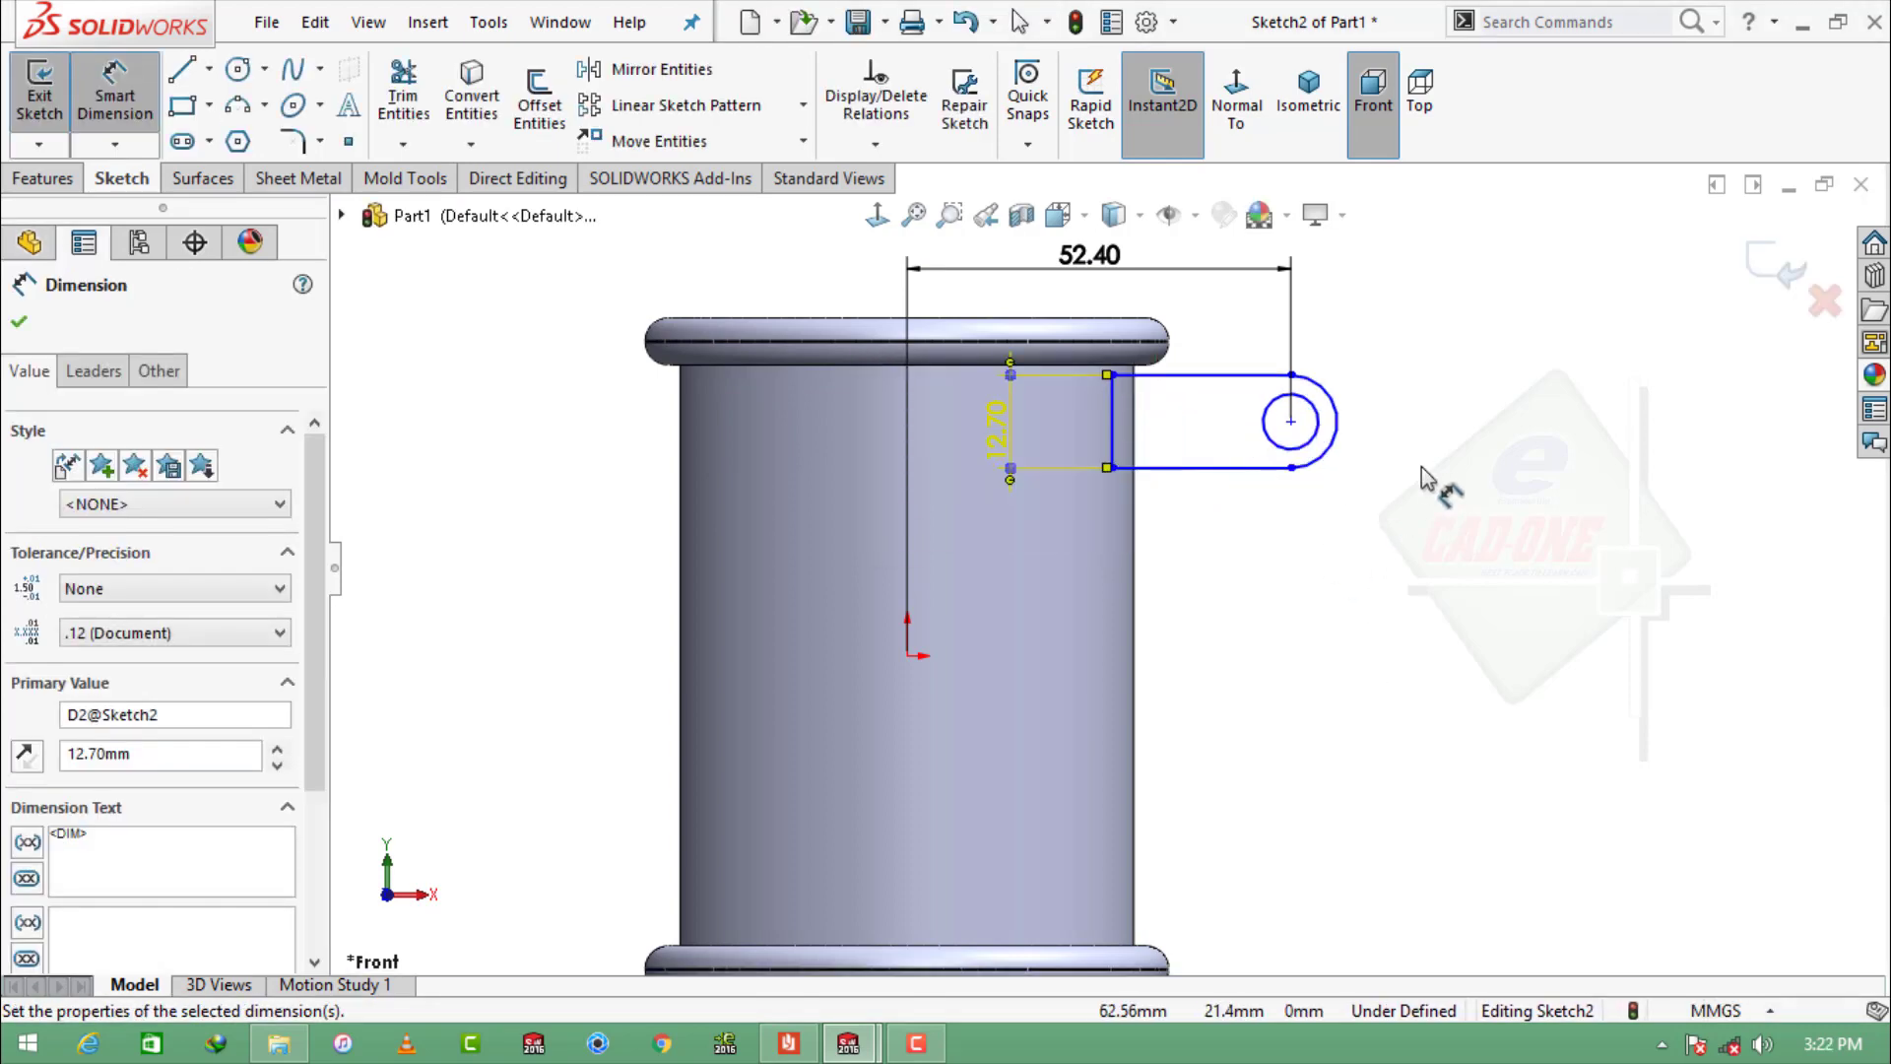
left_click(1422, 467)
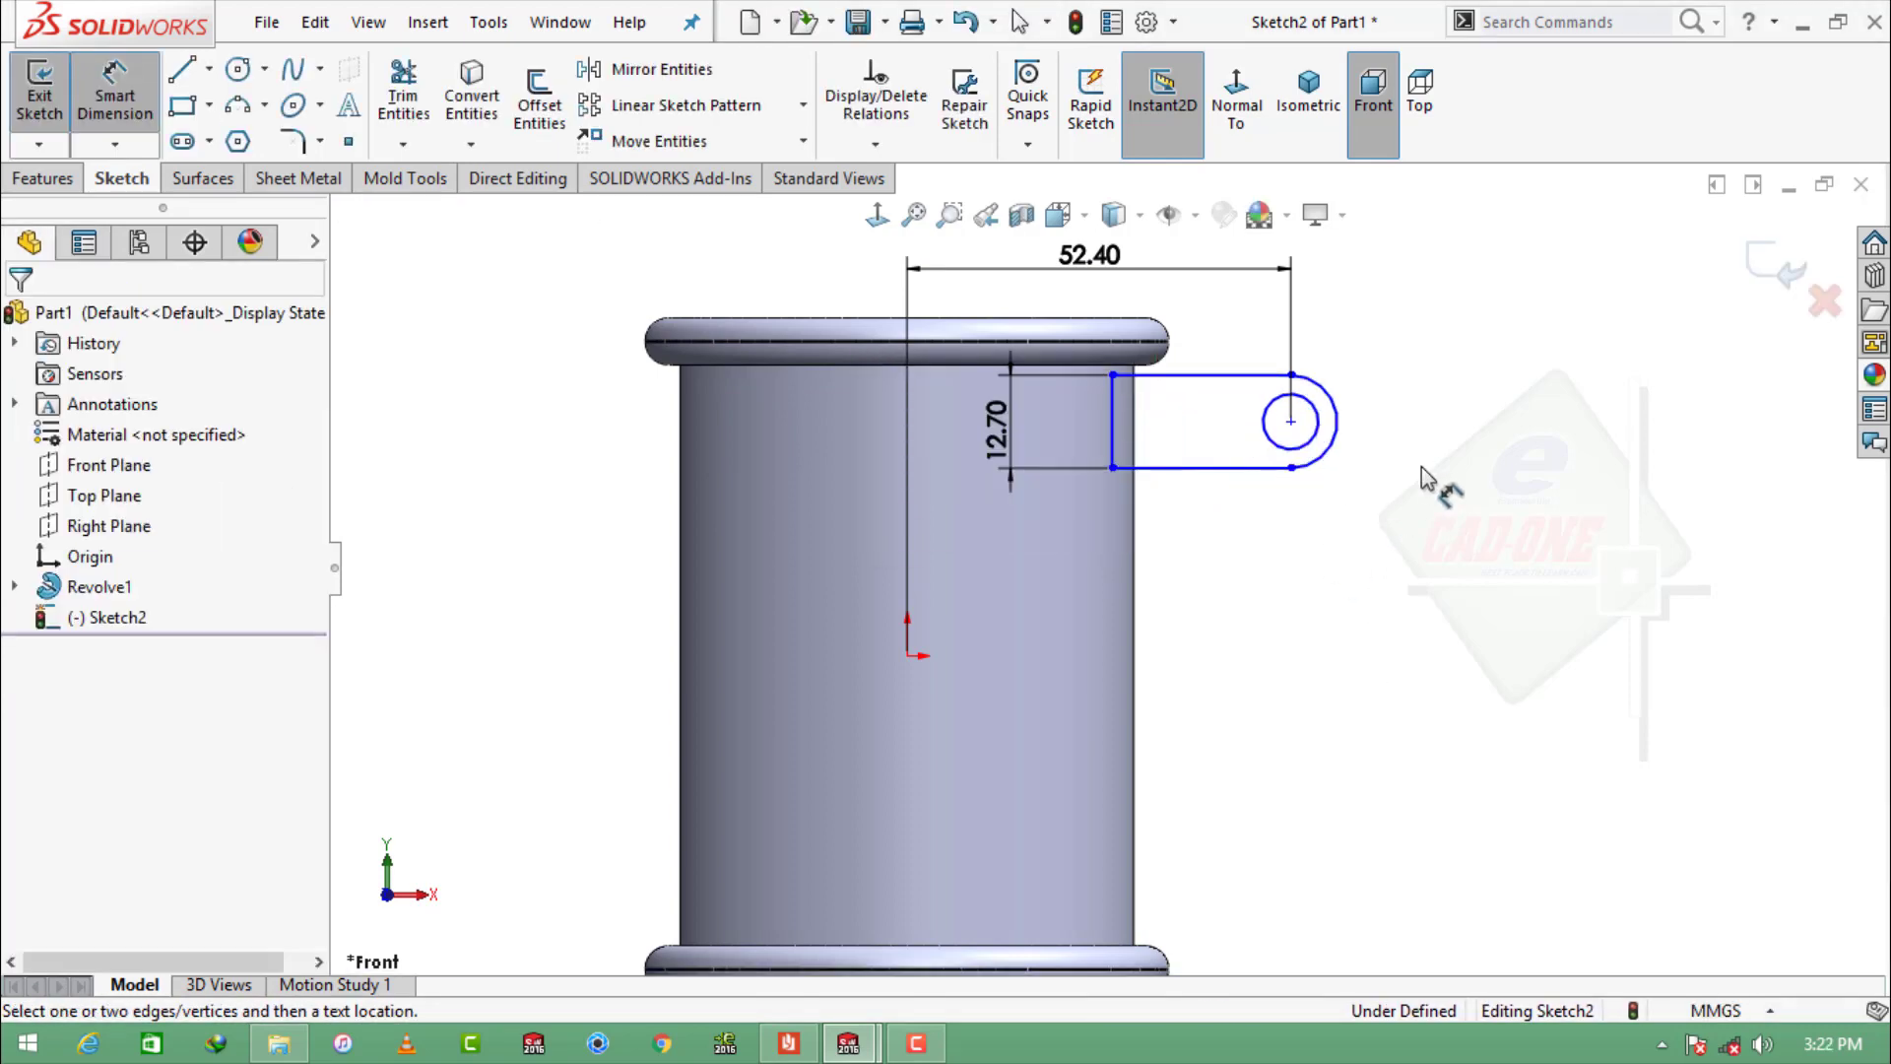
Step: Dimension the vertical distance from the top edge of the upper flange to the lug circle's centre at 16 mm
left_click(1064, 319)
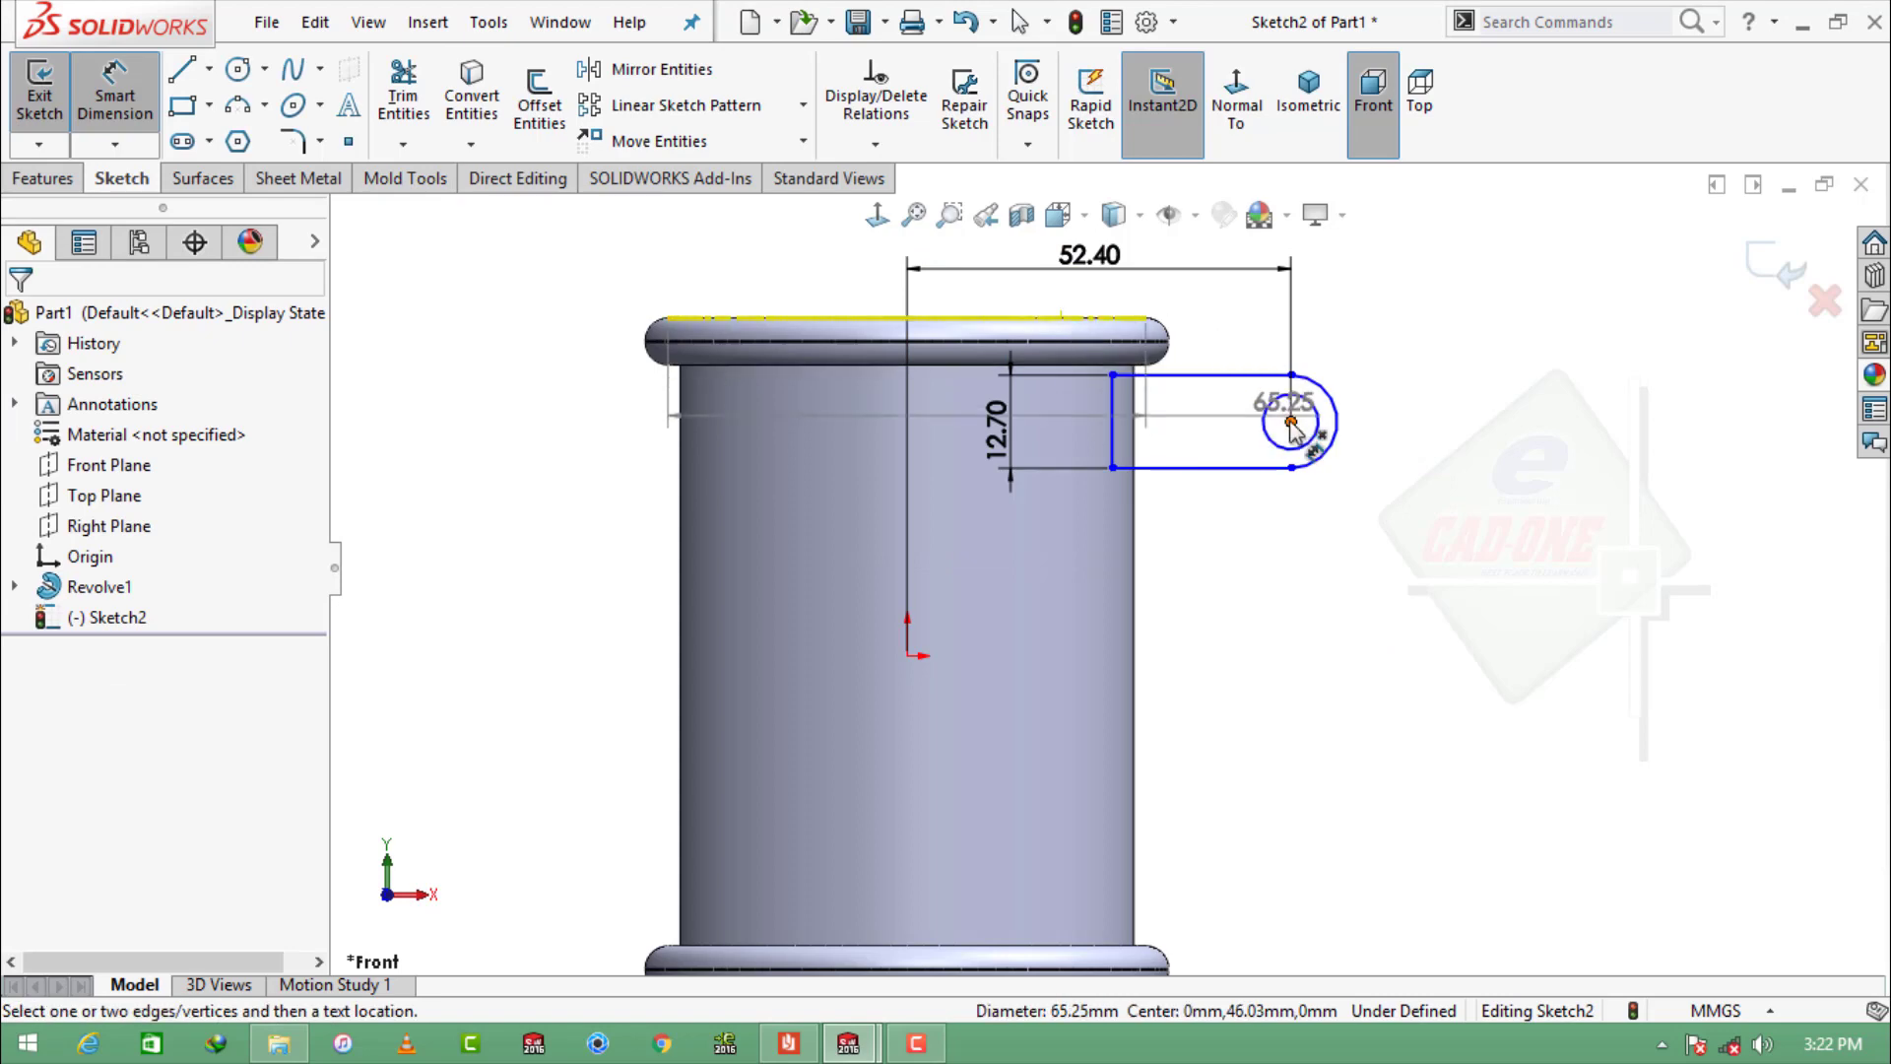
left_click(1290, 421)
left_click(1456, 384)
type("16.")
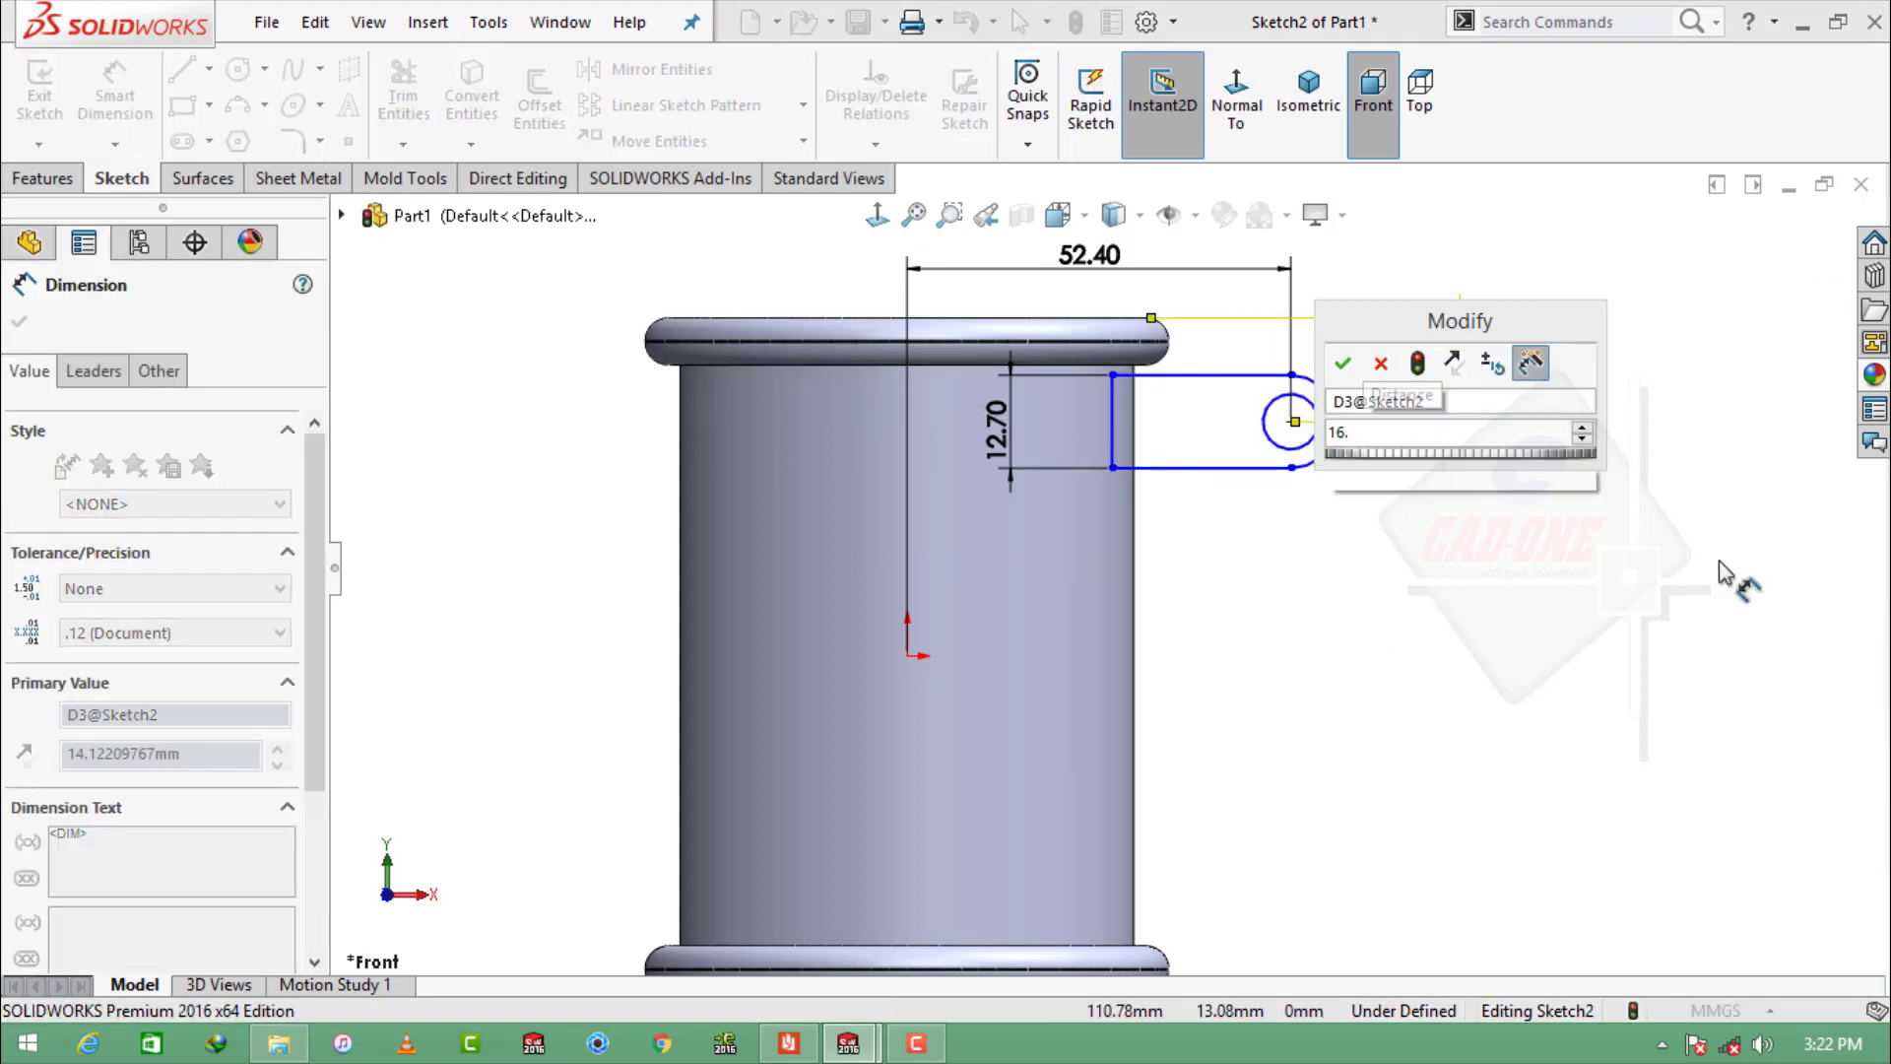
key("Return")
left_click(1416, 437)
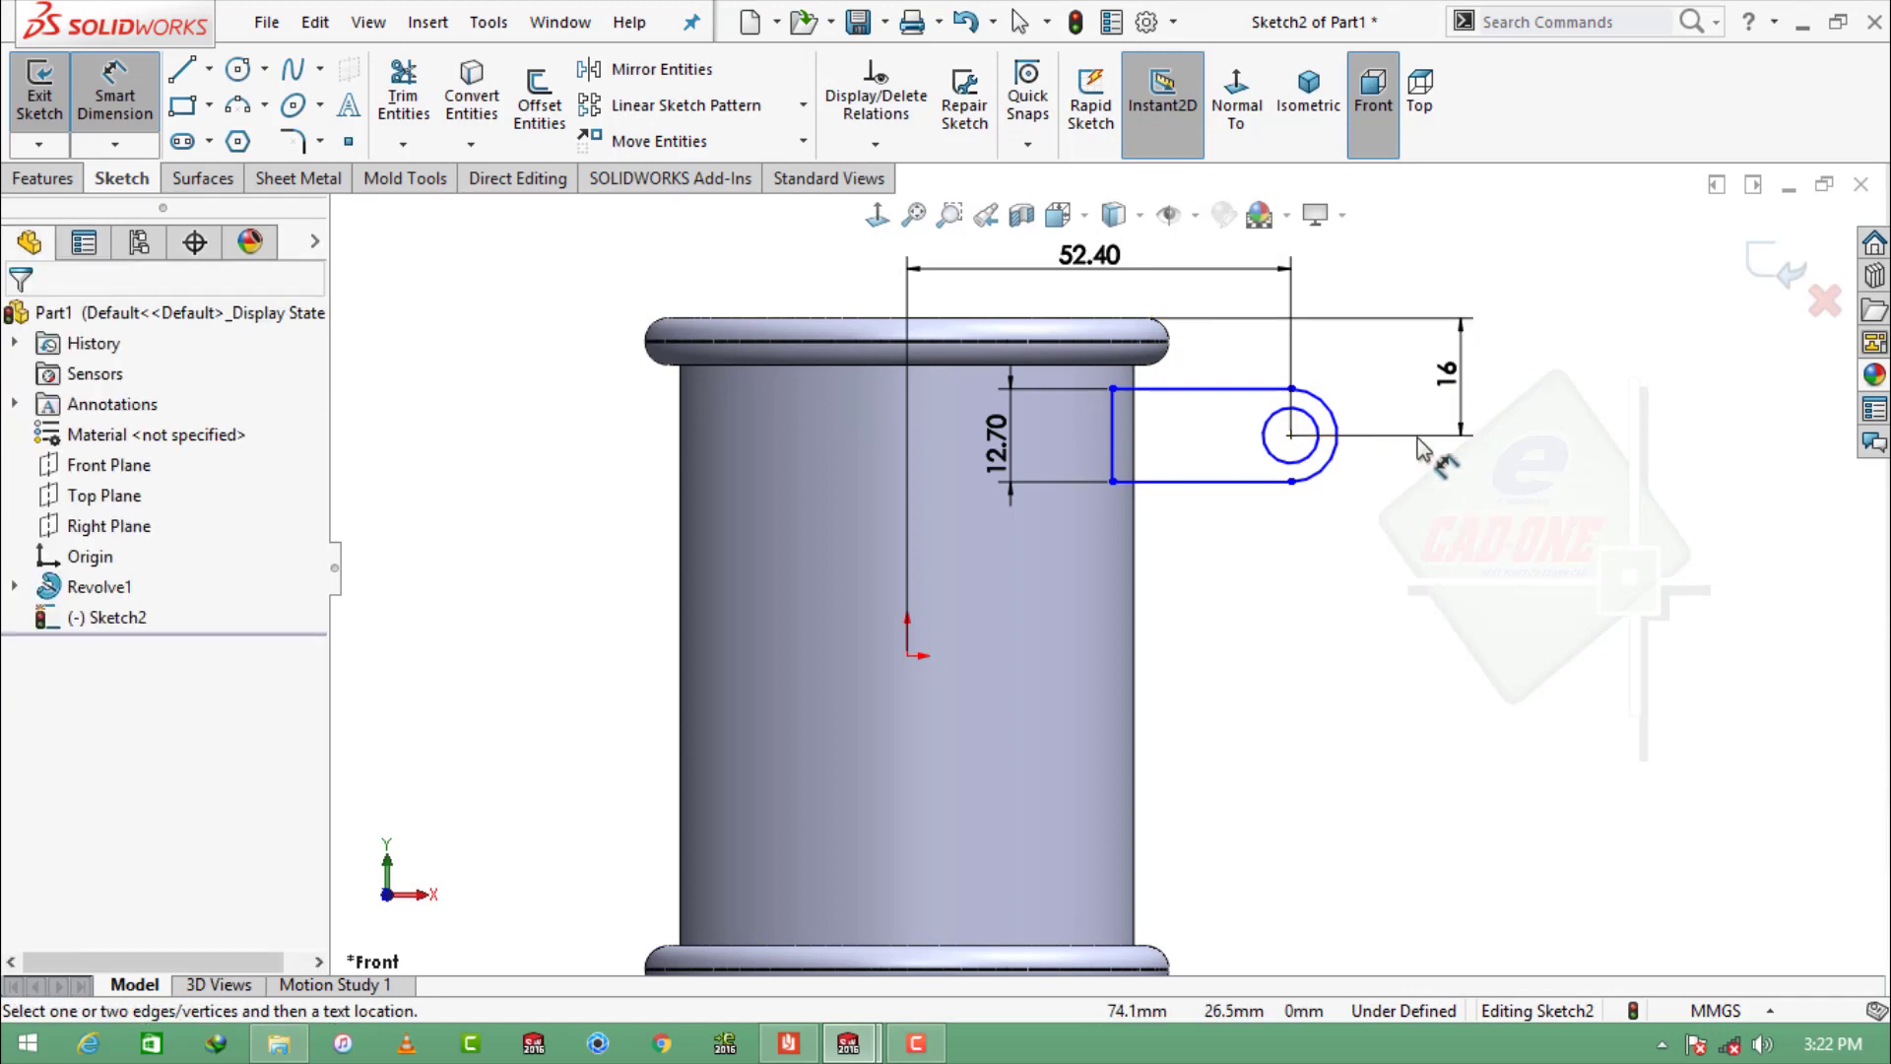
Step: Dimension the lug's hole circle at 5.08 mm diameter and leave the dimension command
scroll(1417, 437, "down", 2)
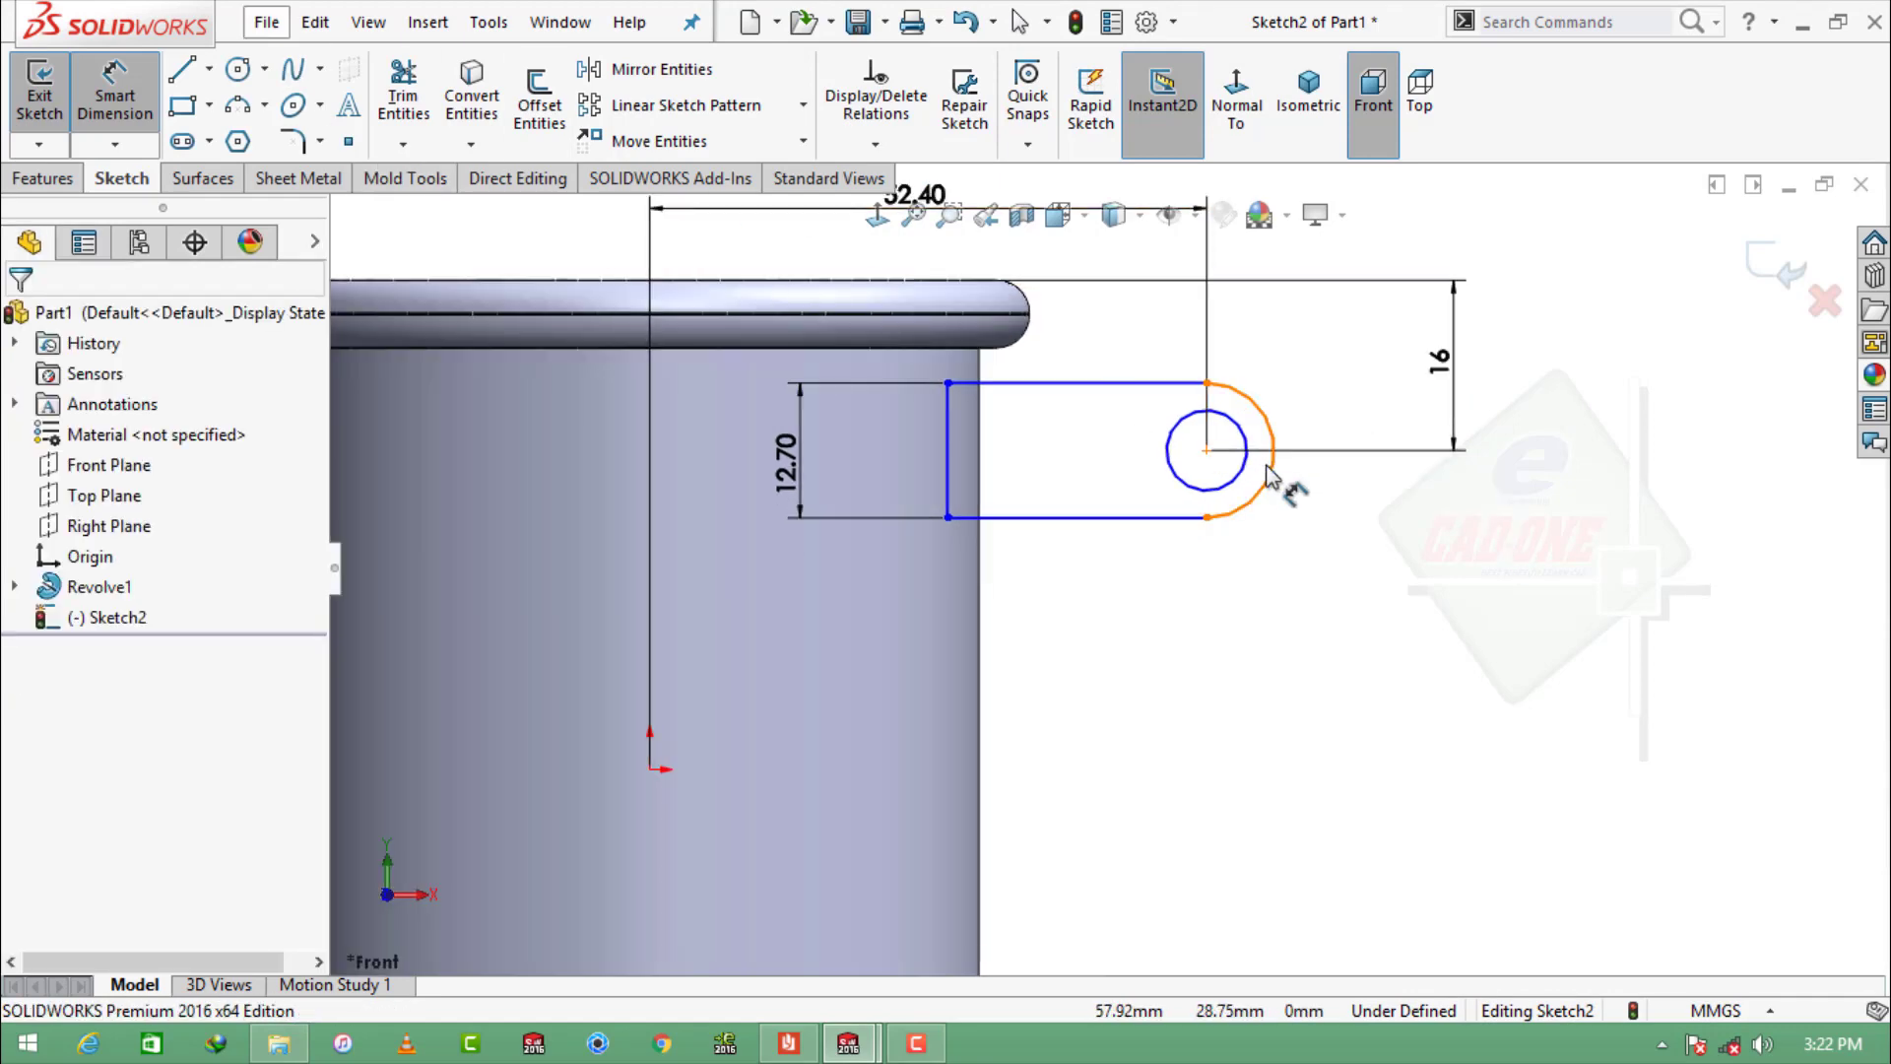
left_click(1239, 449)
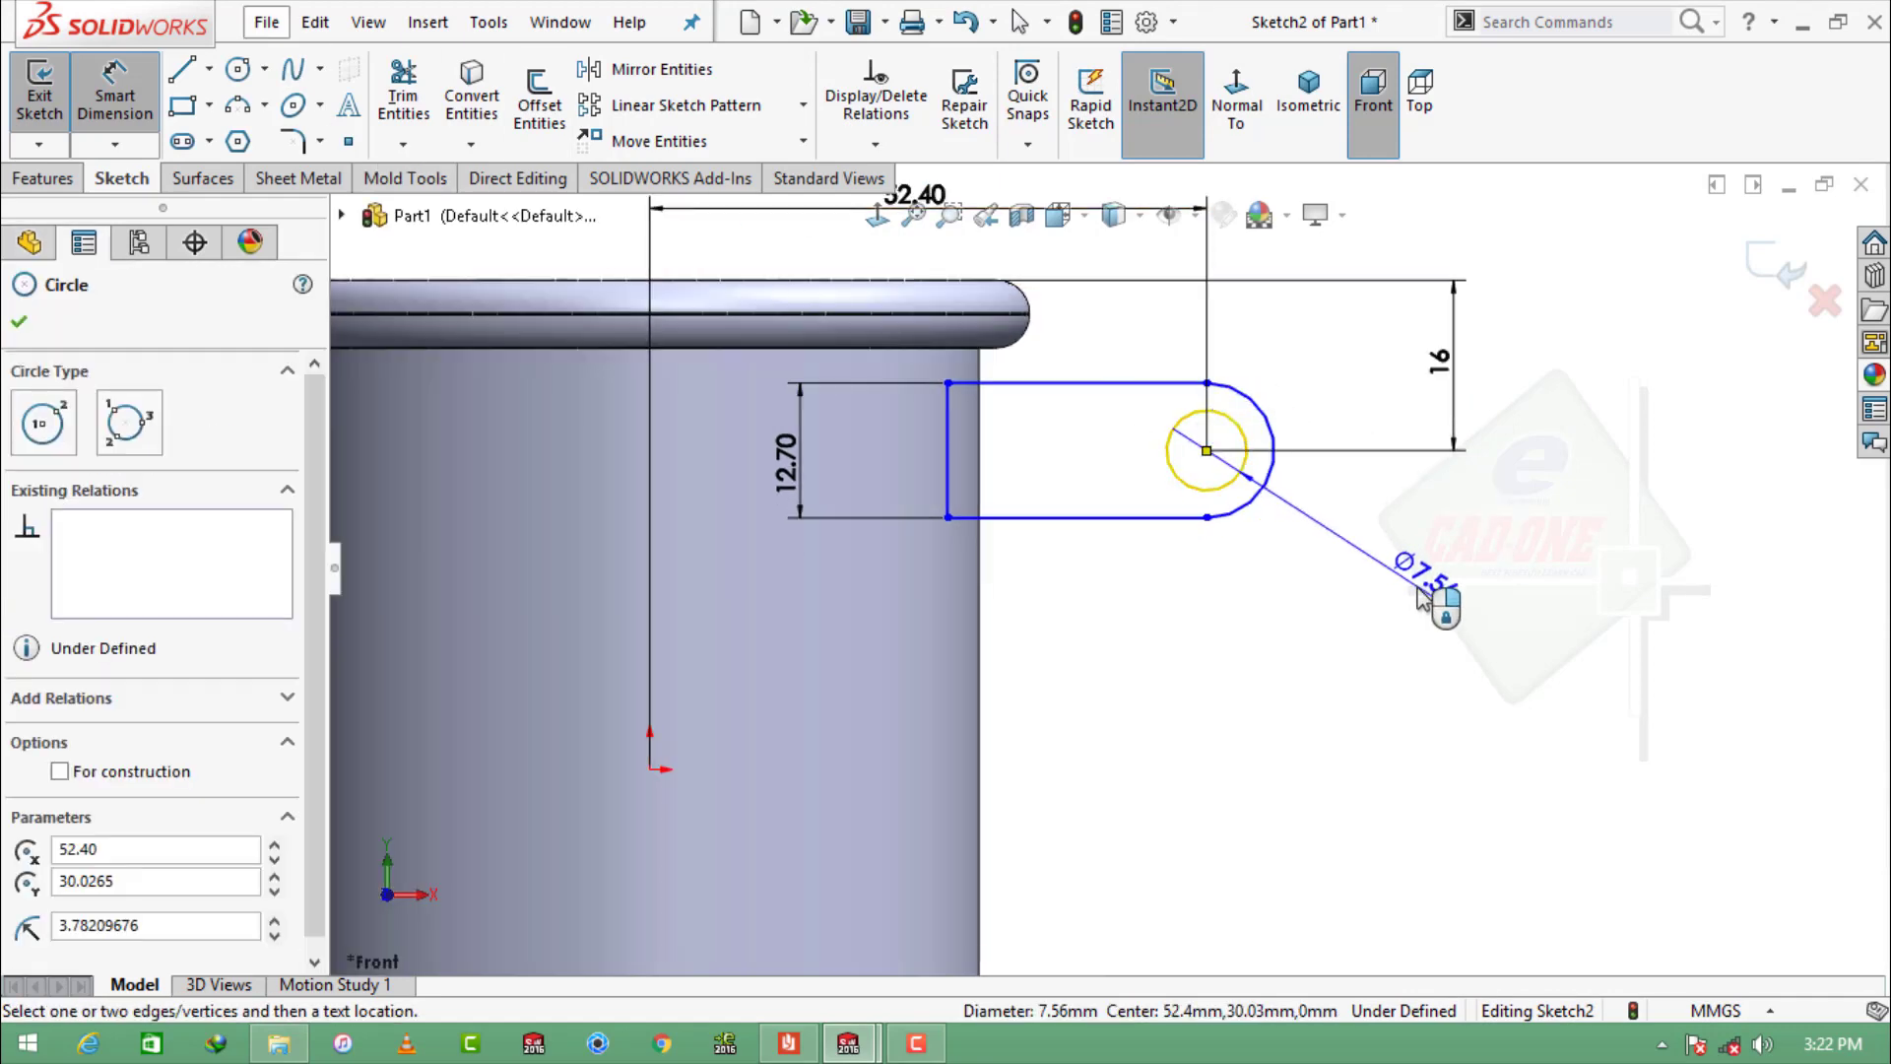
left_click(1418, 596)
type("5.08")
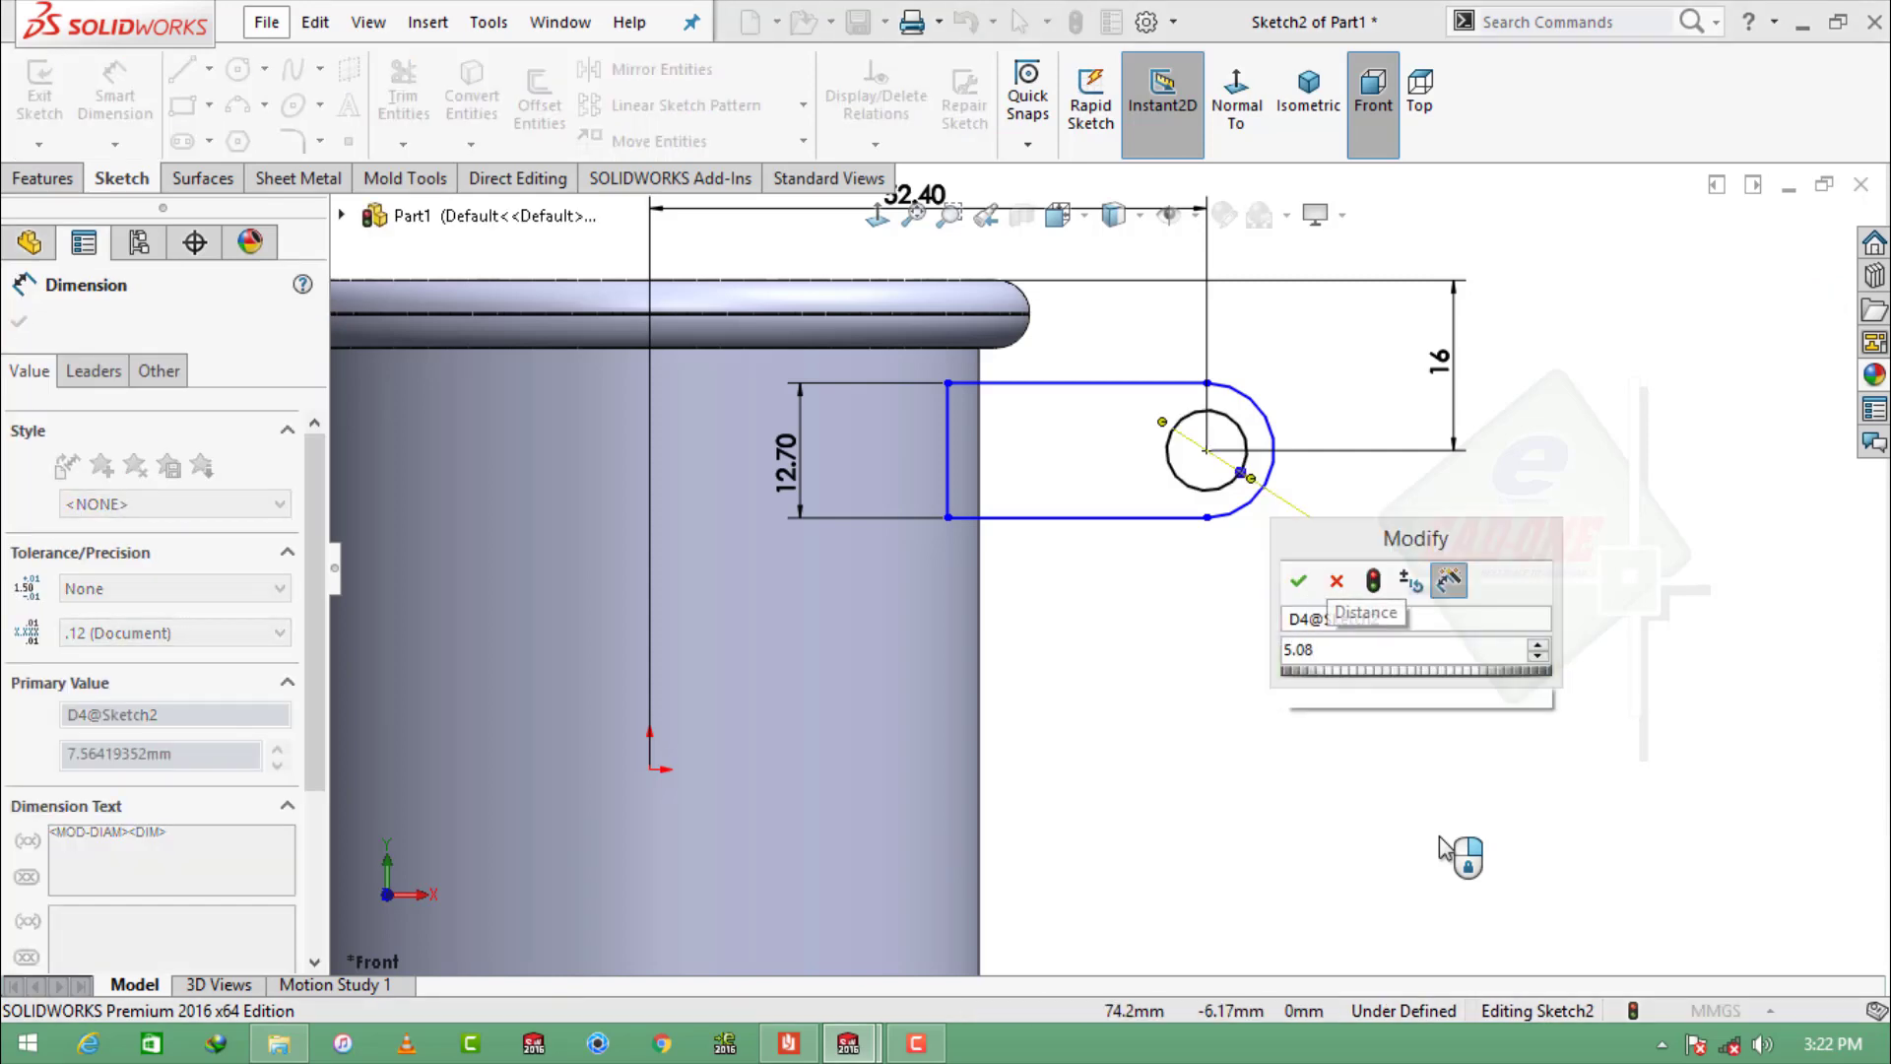
key("Return")
key("Escape")
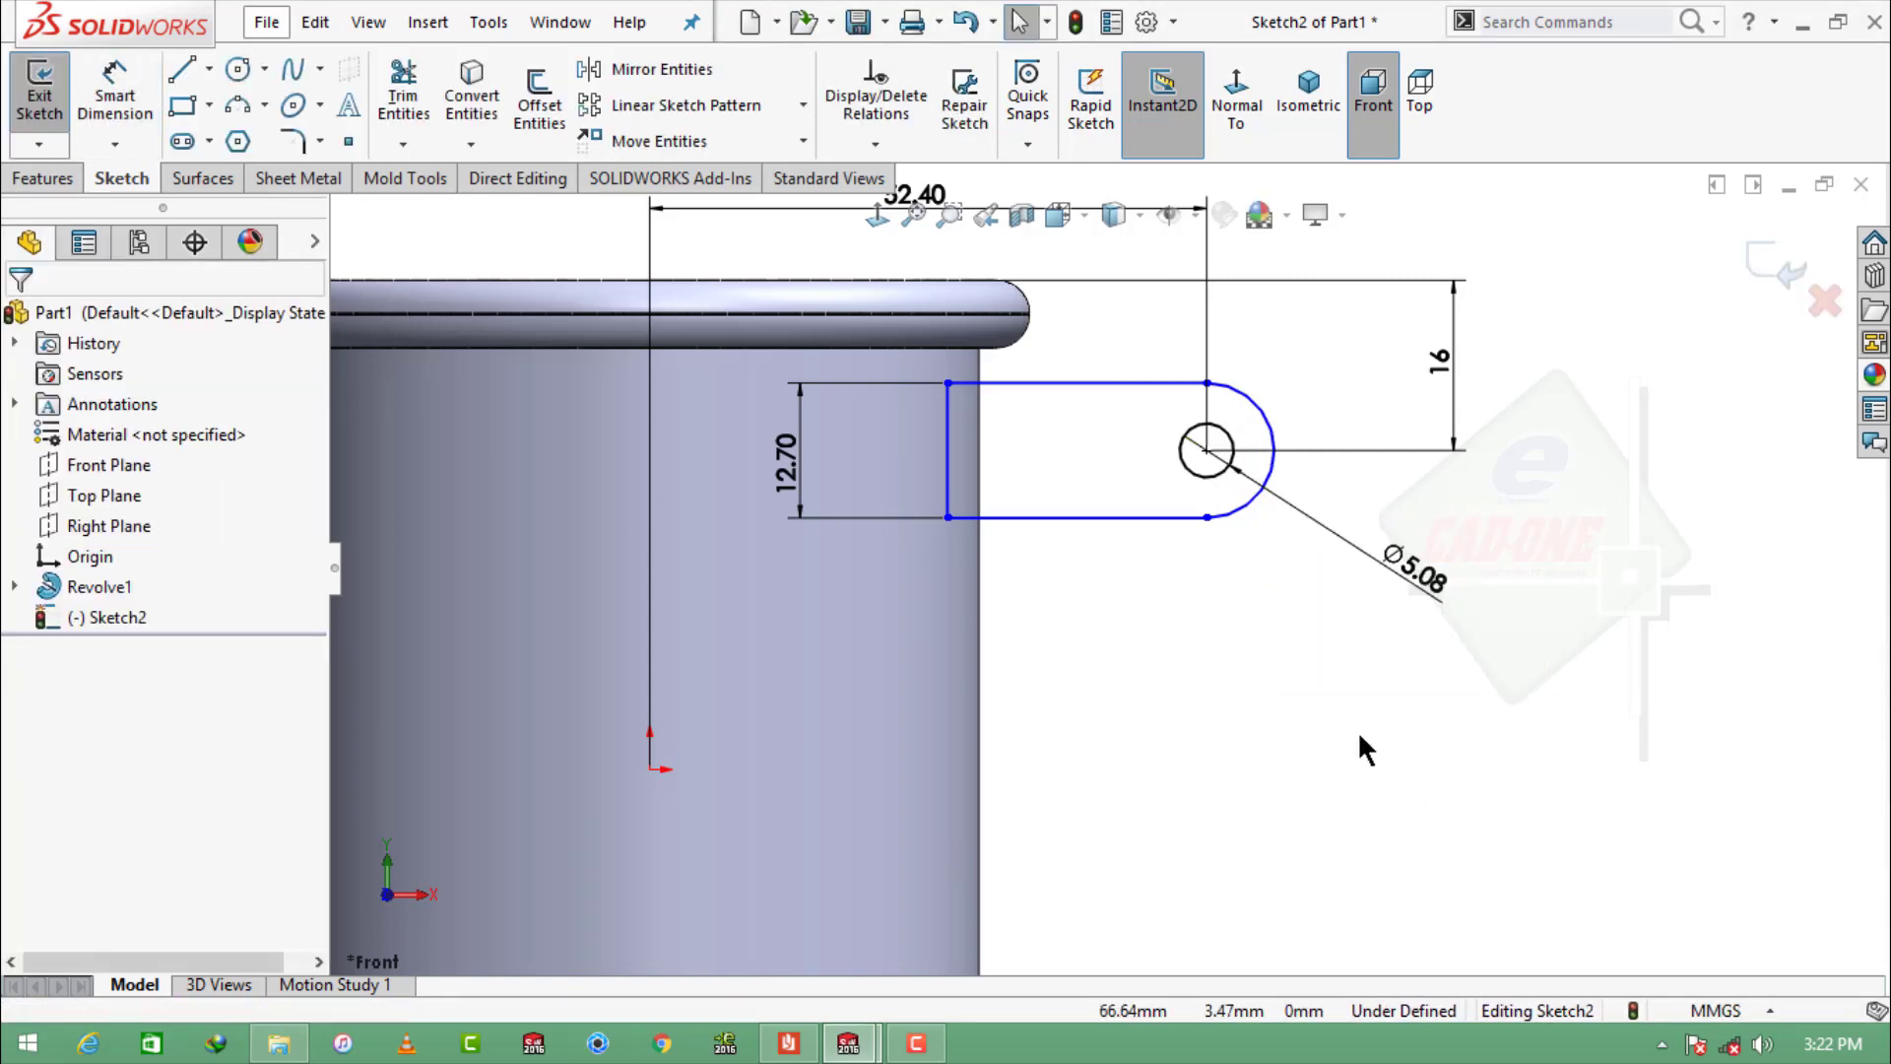
Step: Extrude the upper lug sketch as a merged boss with a Mid Plane depth of 17.4752 mm
scroll(1238, 583, "up", 2)
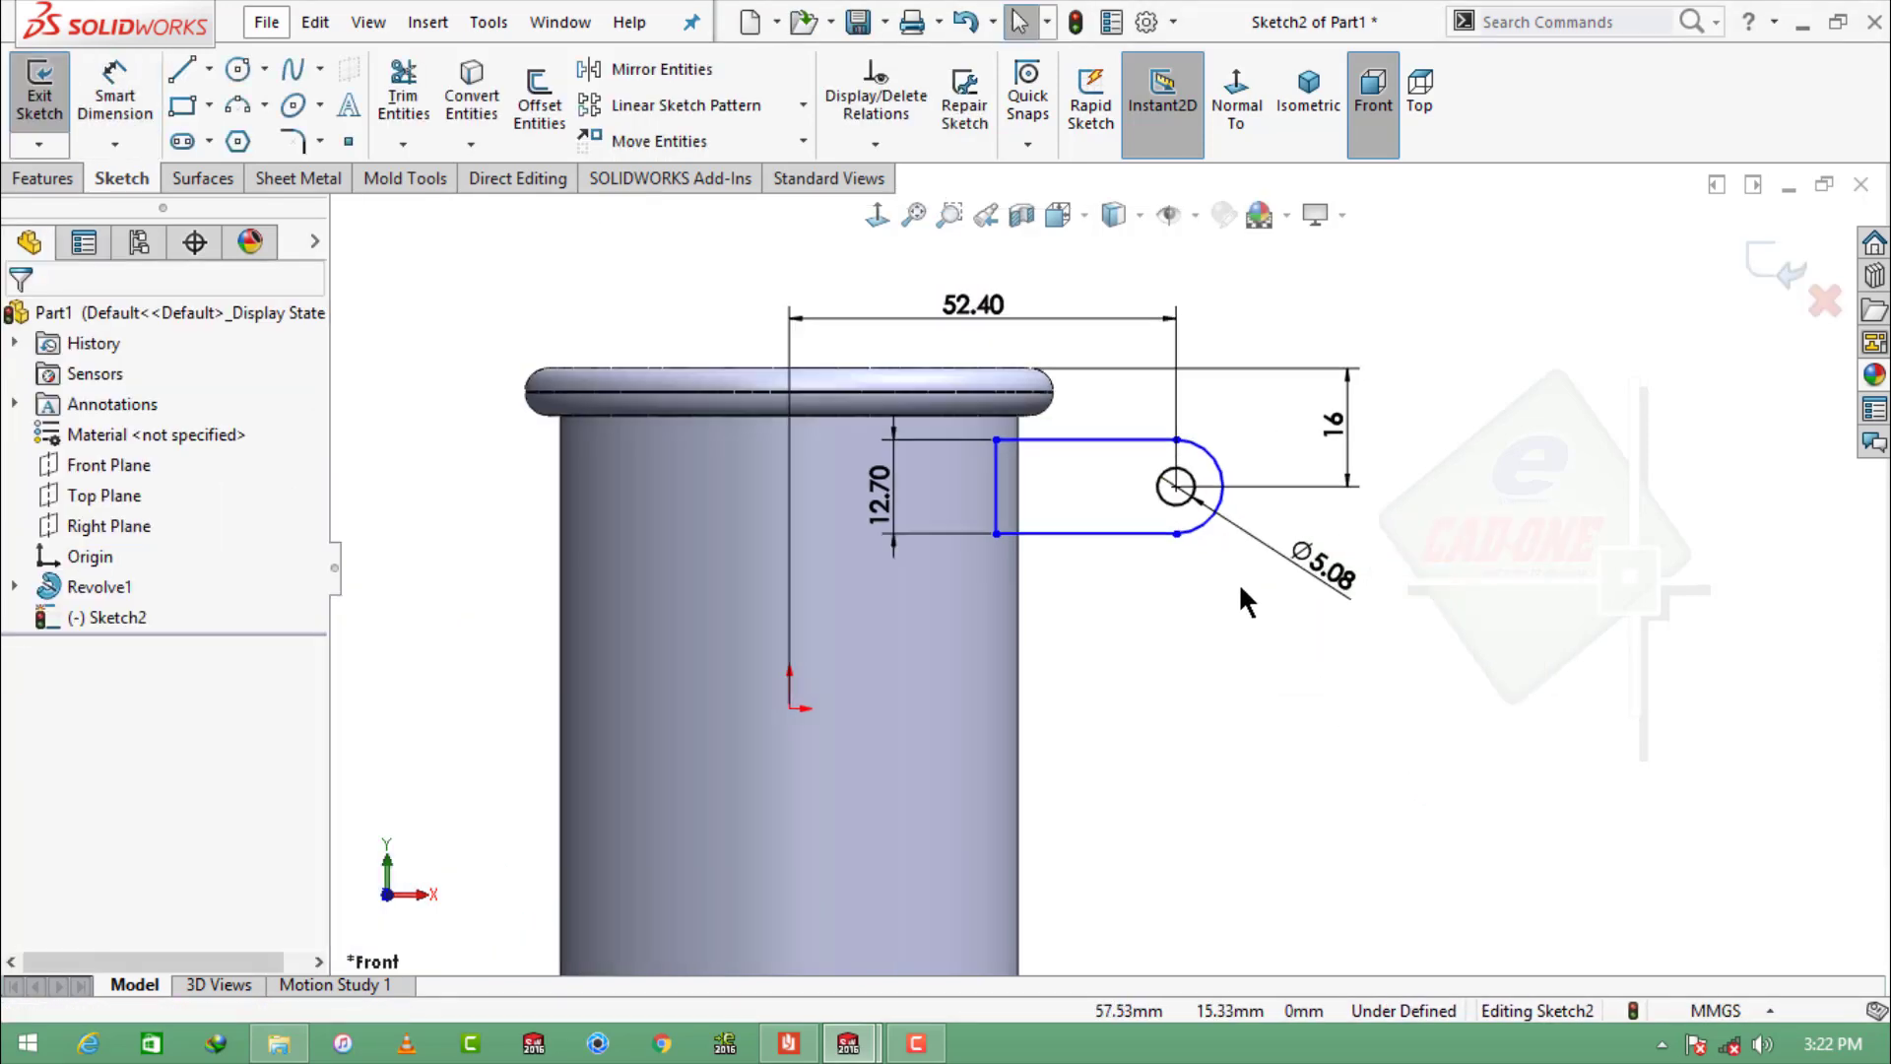
left_click(46, 177)
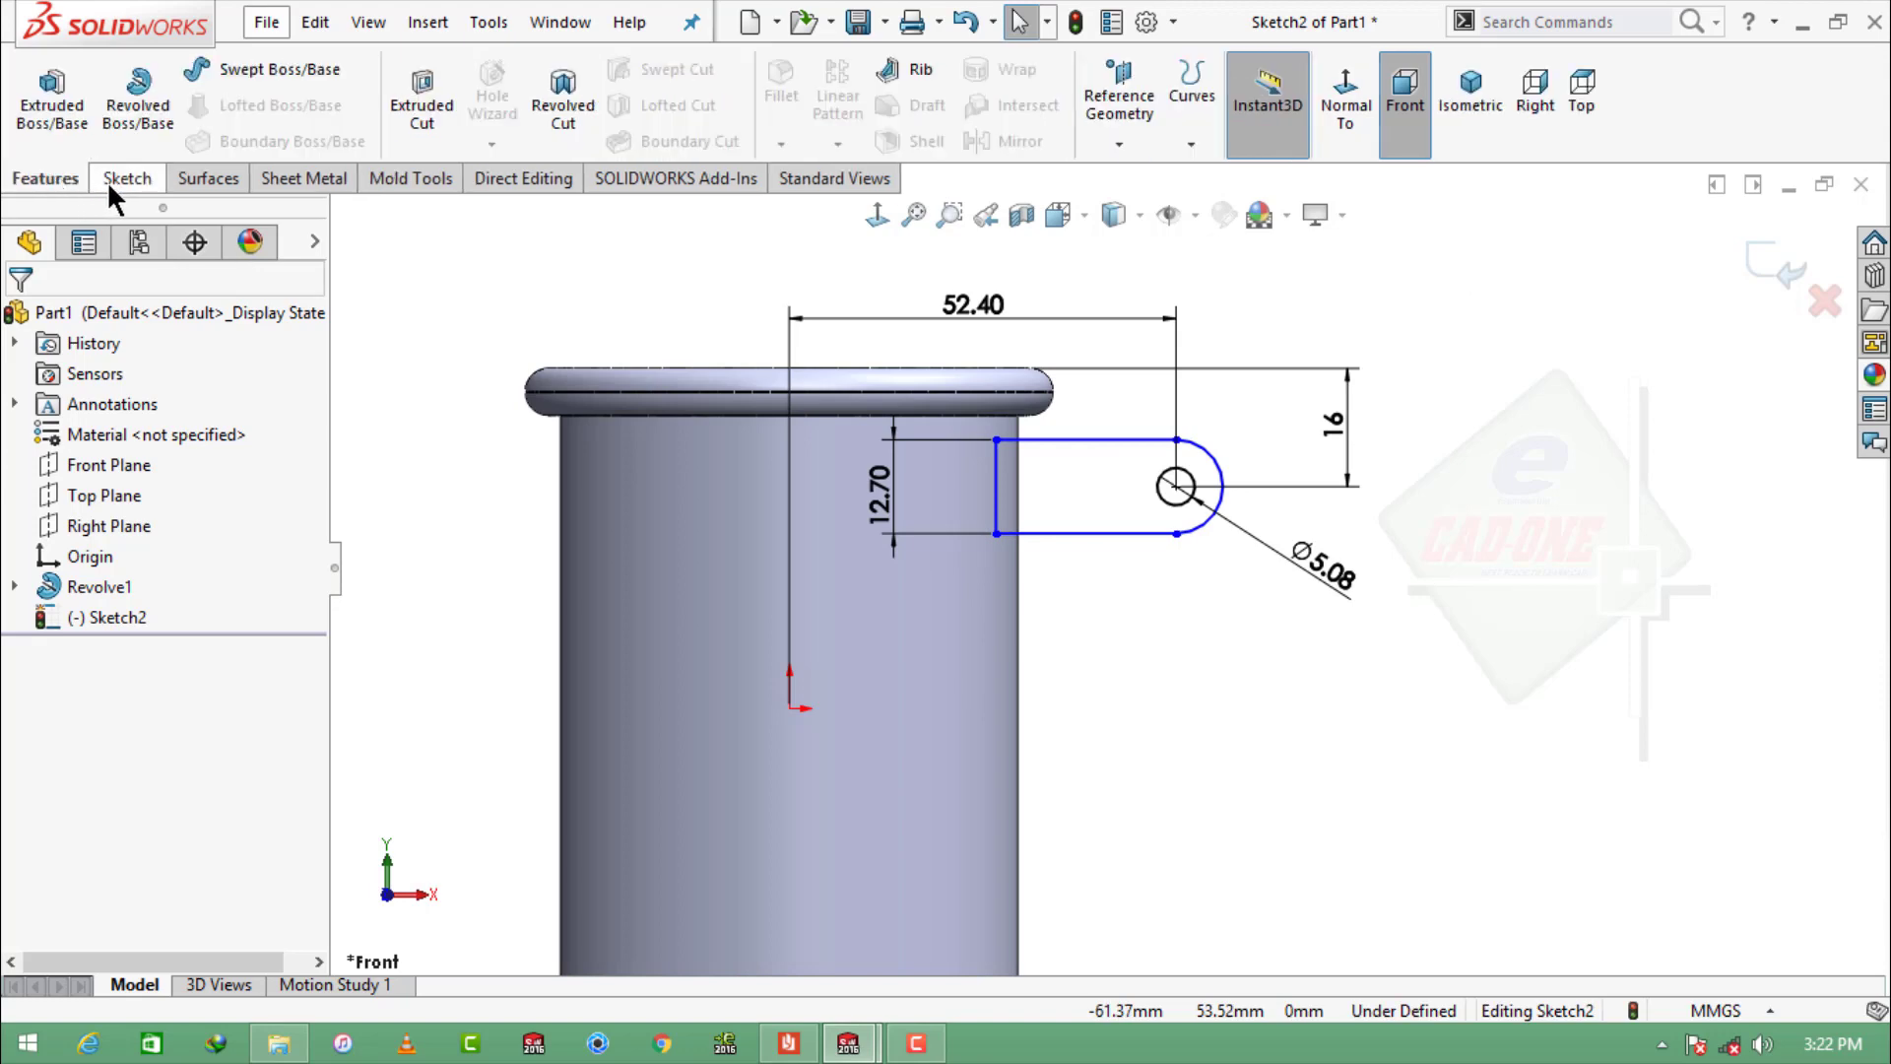
left_click(53, 98)
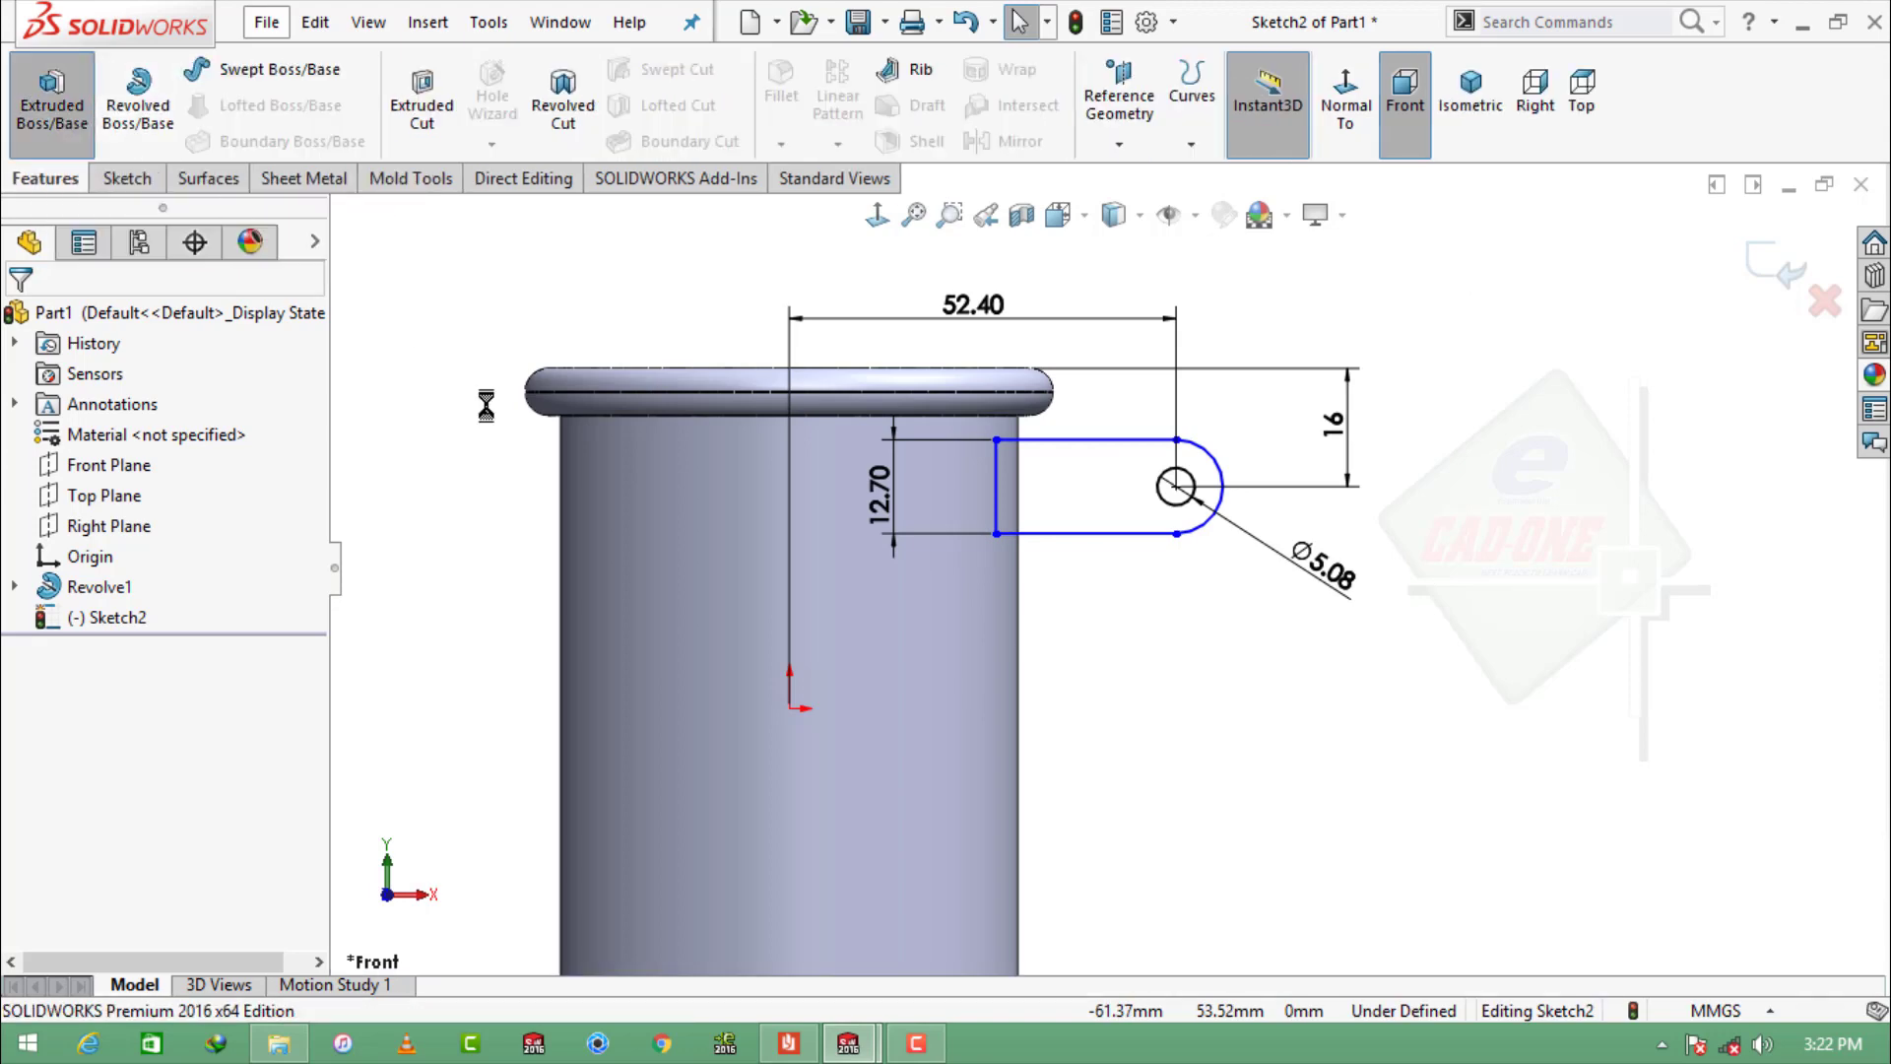
left_click(156, 492)
left_click(161, 612)
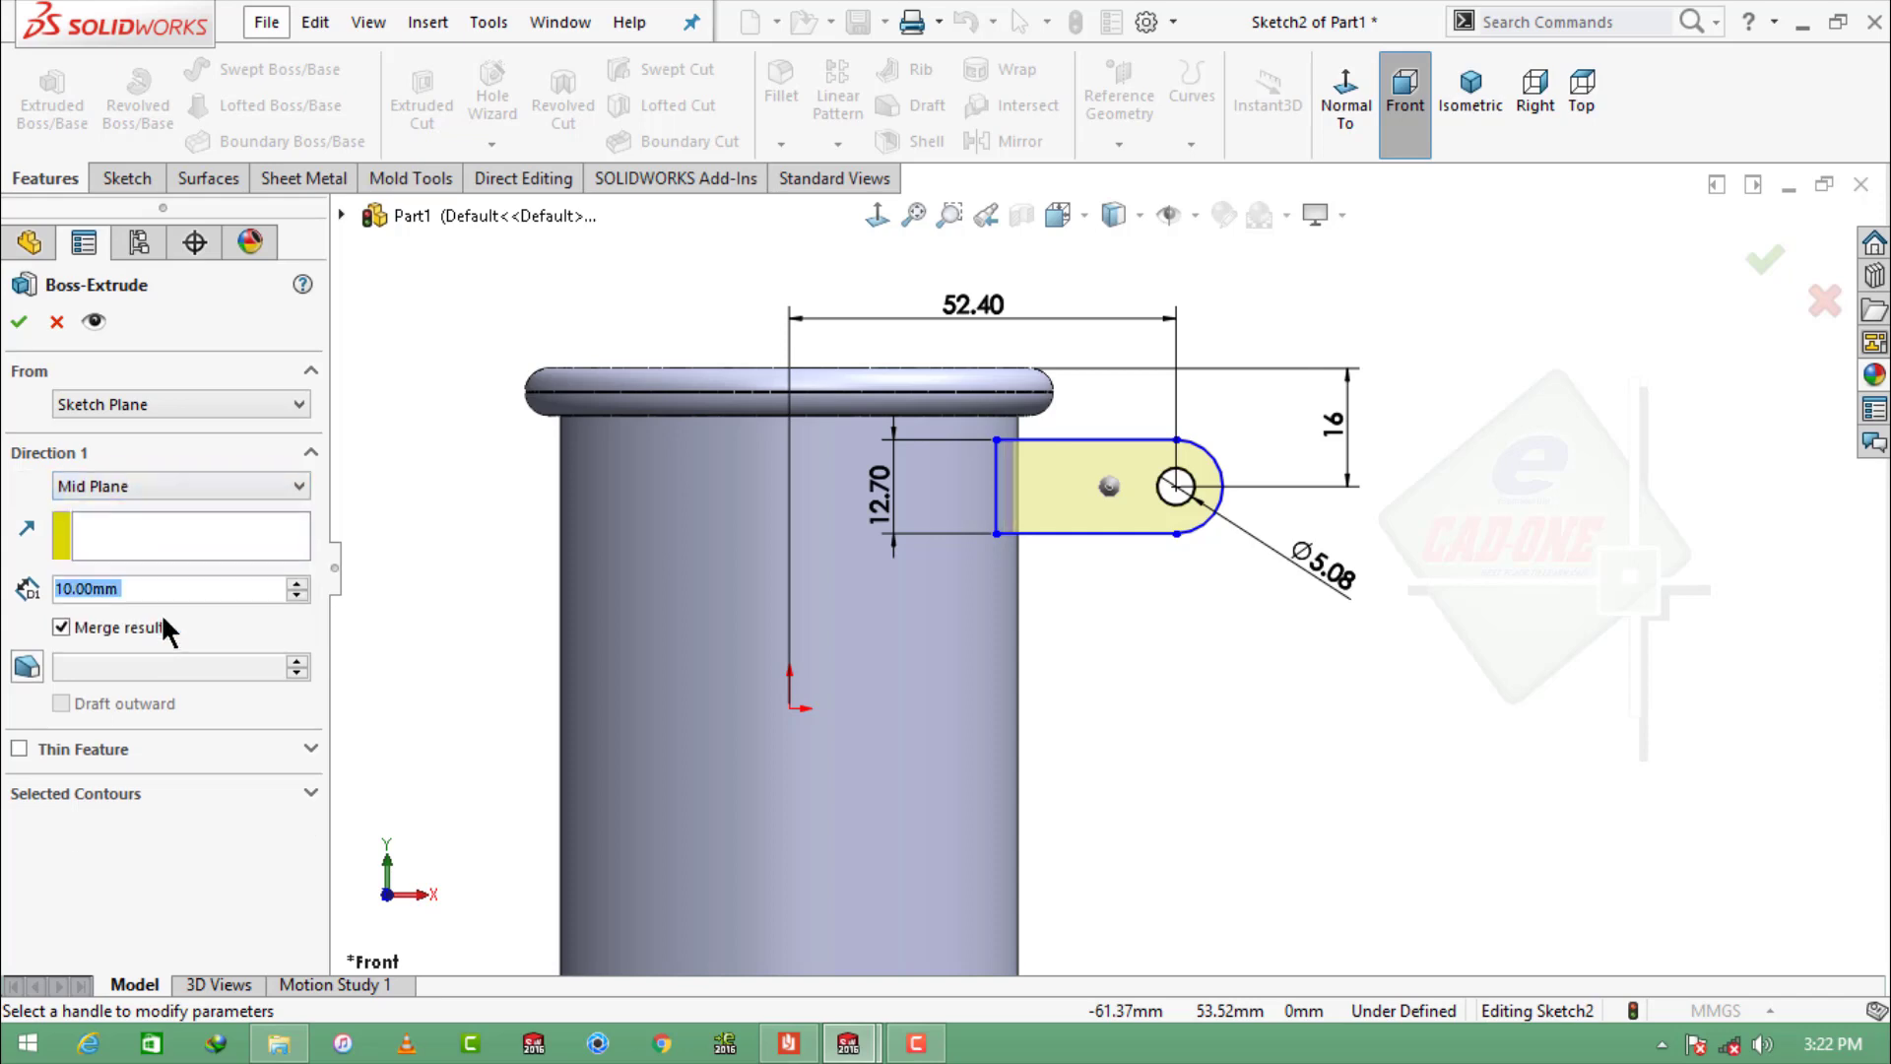
type("17.")
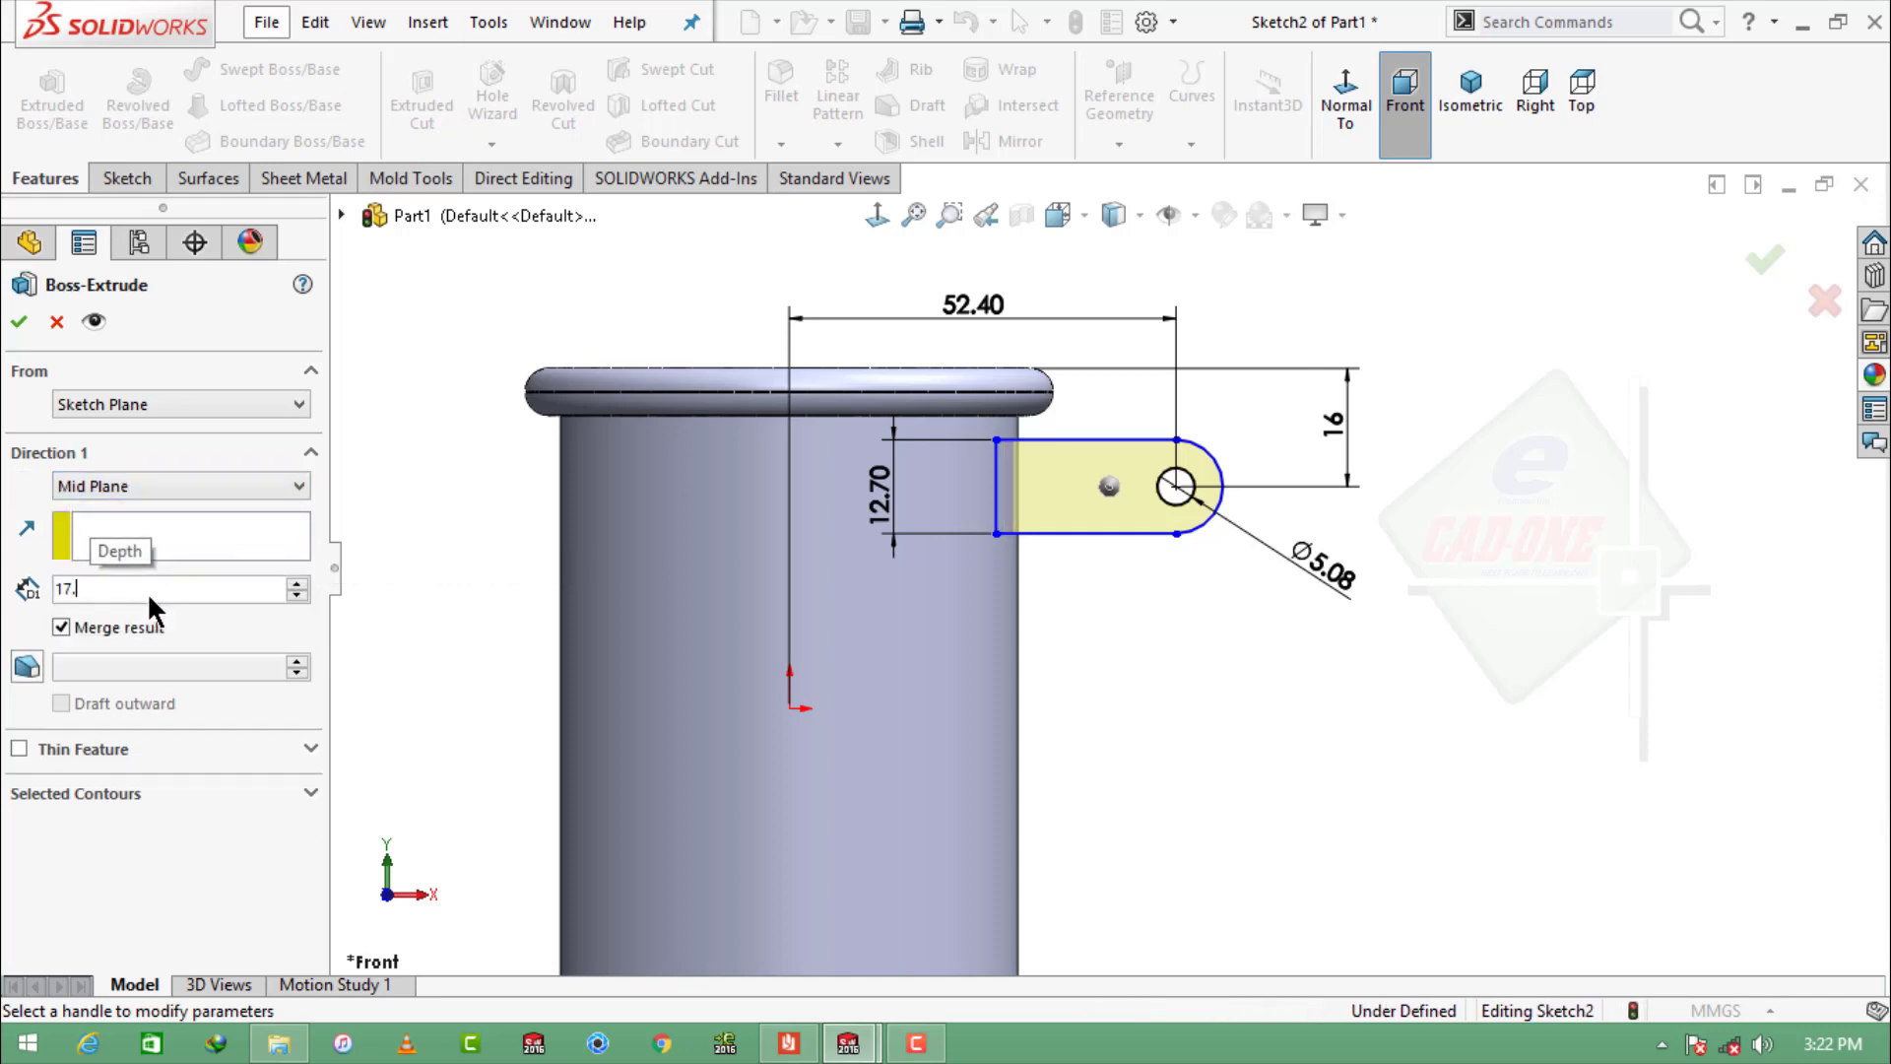
type("4752")
key("Return")
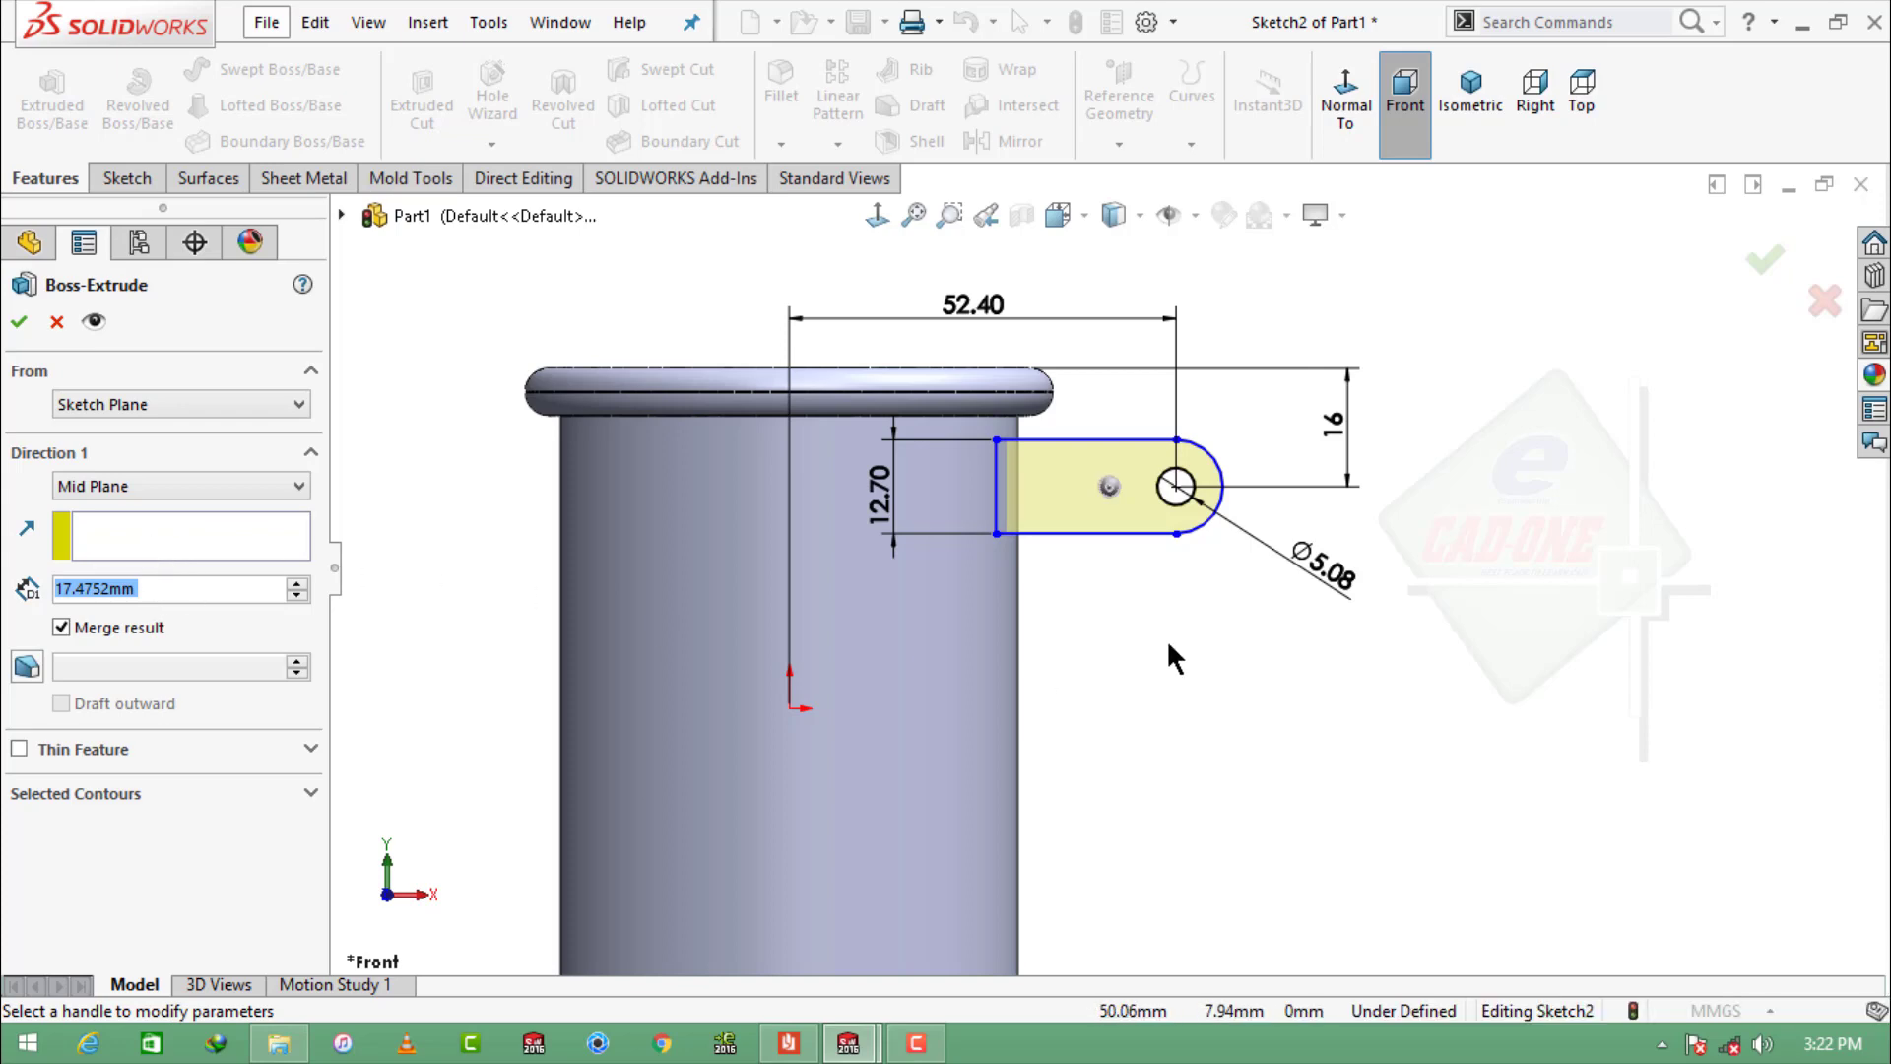
middle_click_drag(1172, 658, 645, 347)
left_click(19, 321)
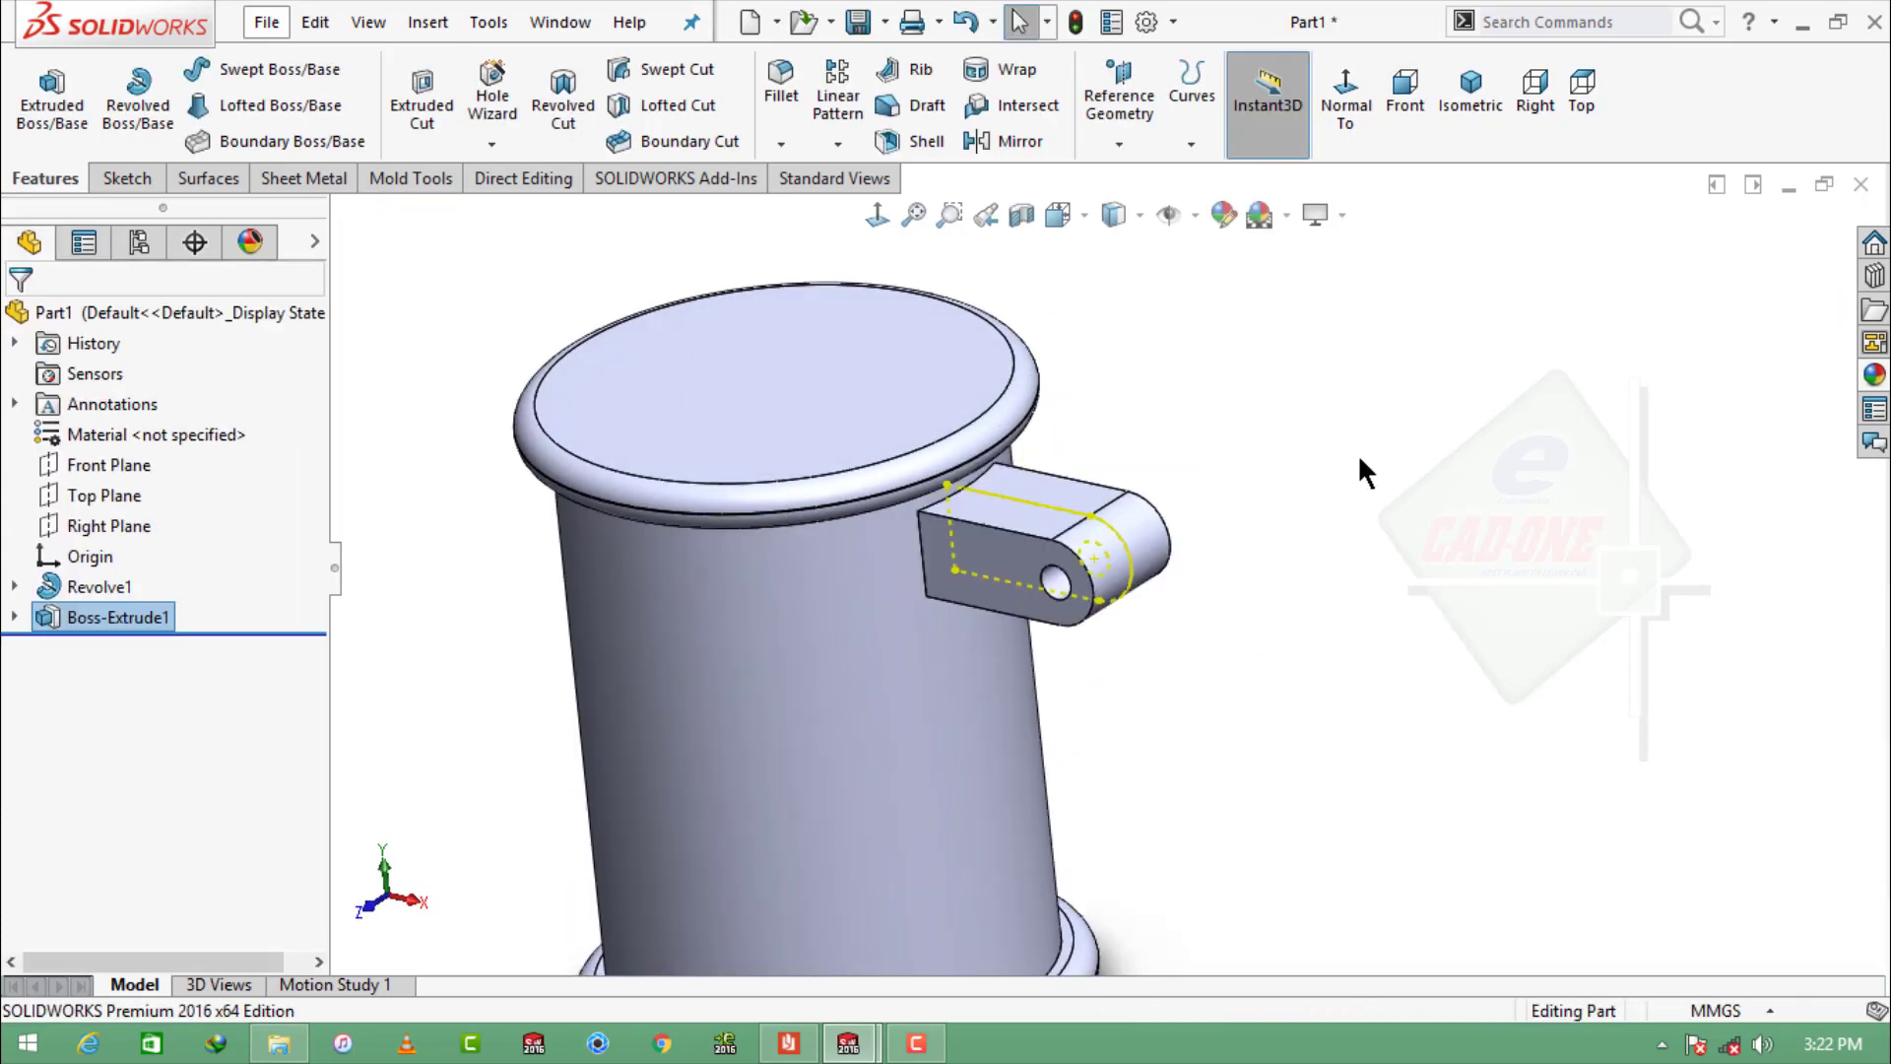
middle_click_drag(1359, 464, 1341, 393)
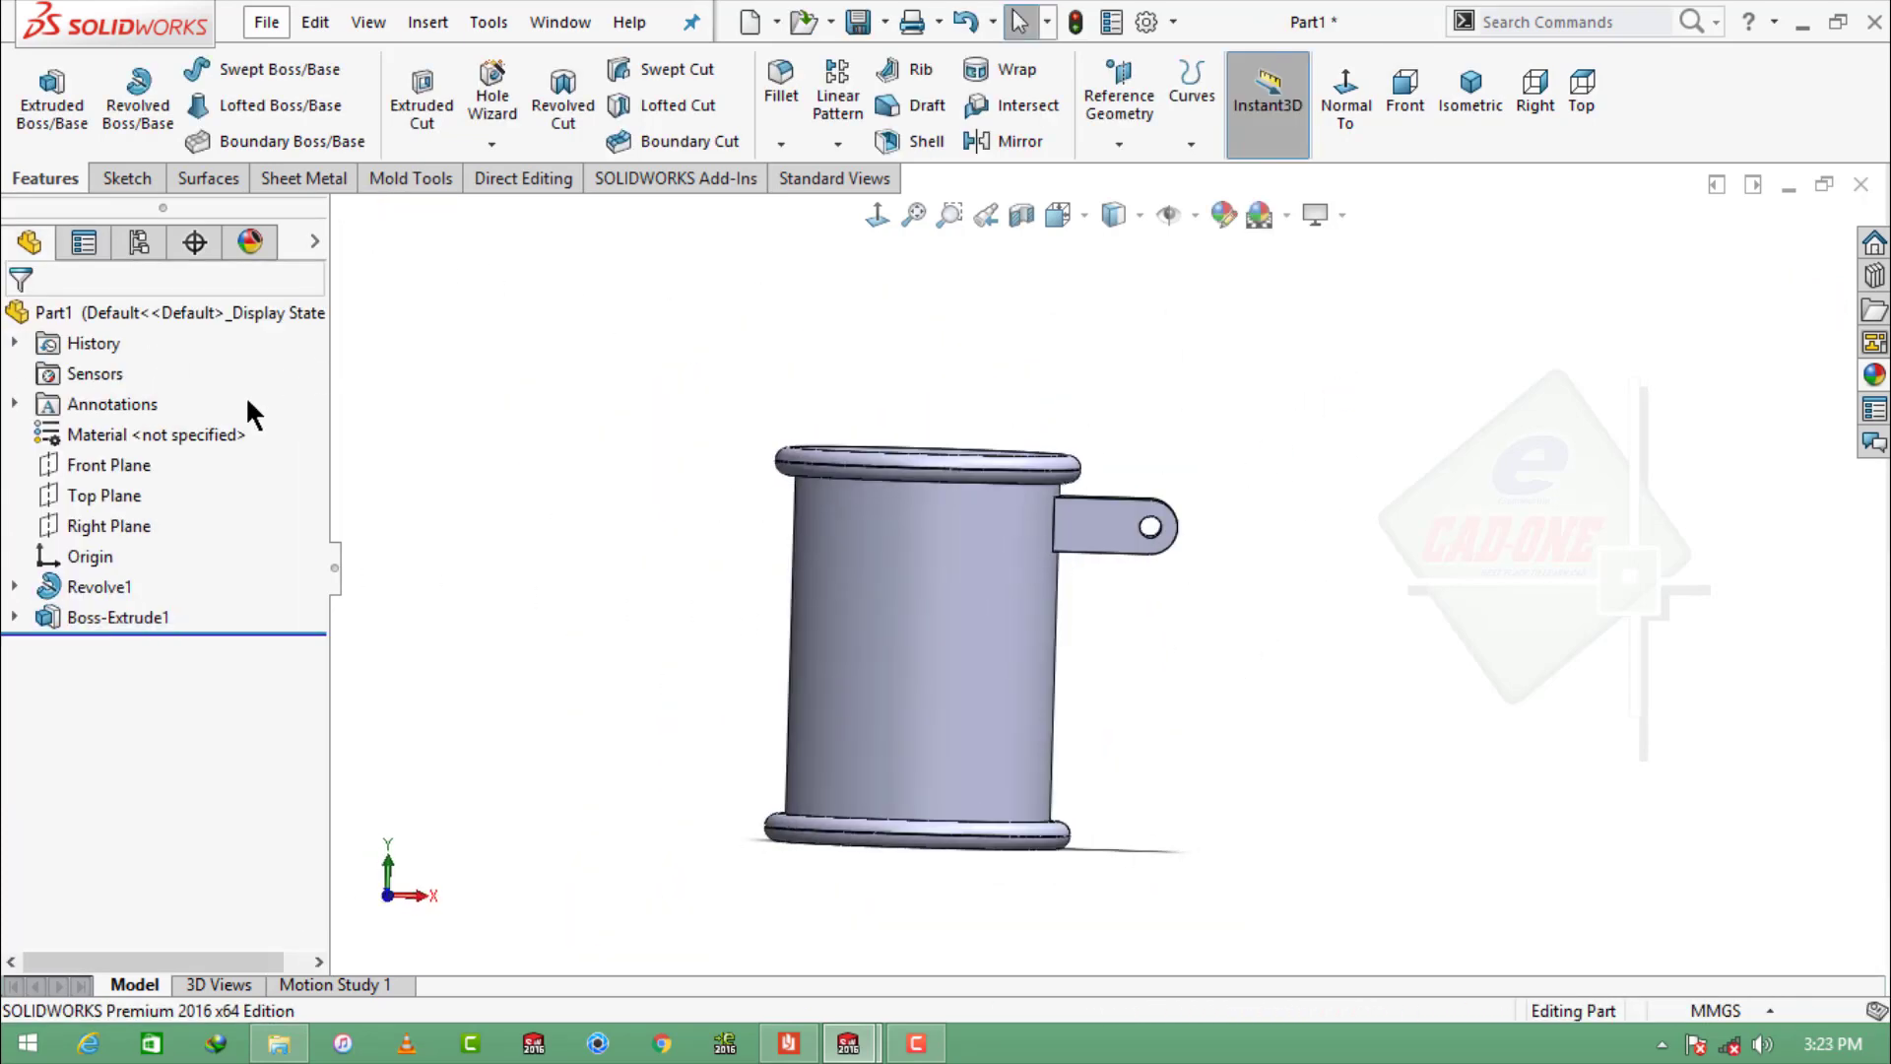
Step: Start a new sketch on the Front Plane for a second lug
left_click(105, 472)
left_click(136, 418)
left_click(1262, 86)
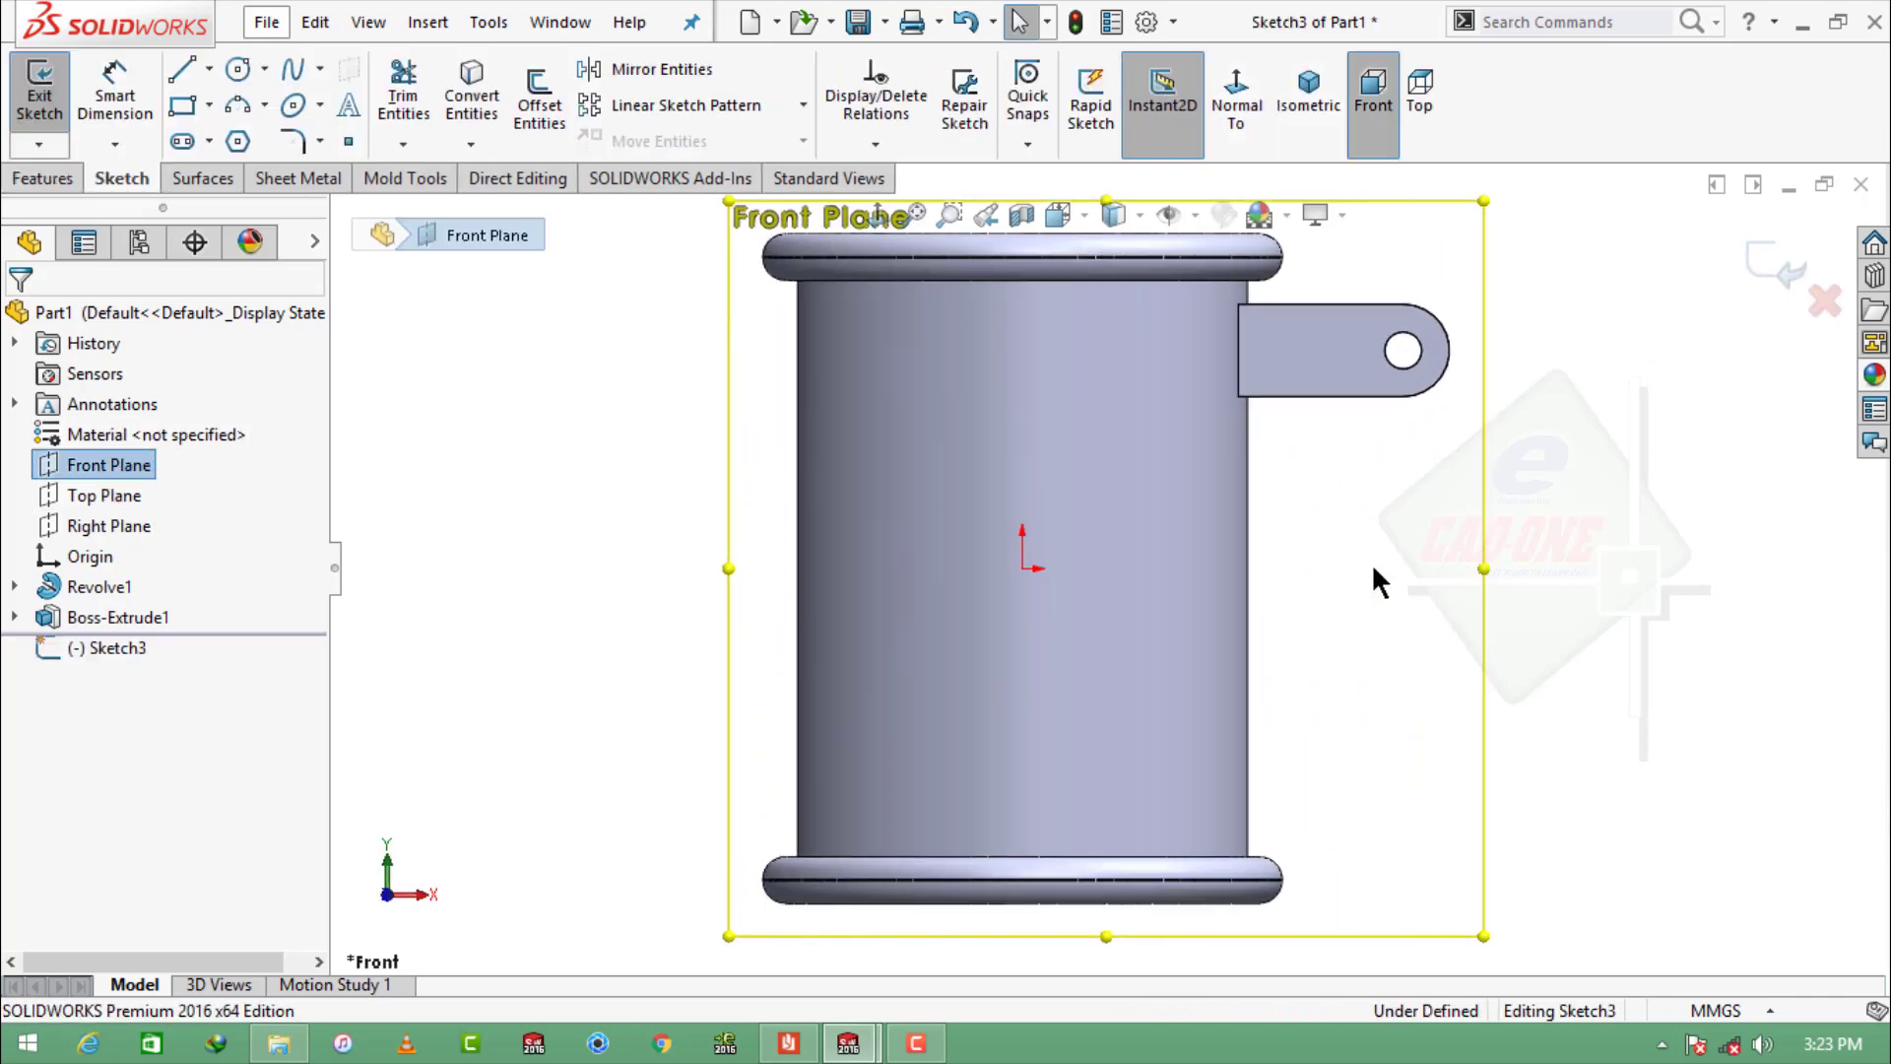
left_click(1373, 568)
Step: Sketch a closed rectangle about 10.7 mm high with lines, overlapping the body's right side just above the lower flange
scroll(1478, 675, "up", 3)
scroll(1313, 700, "down", 4)
left_click(183, 69)
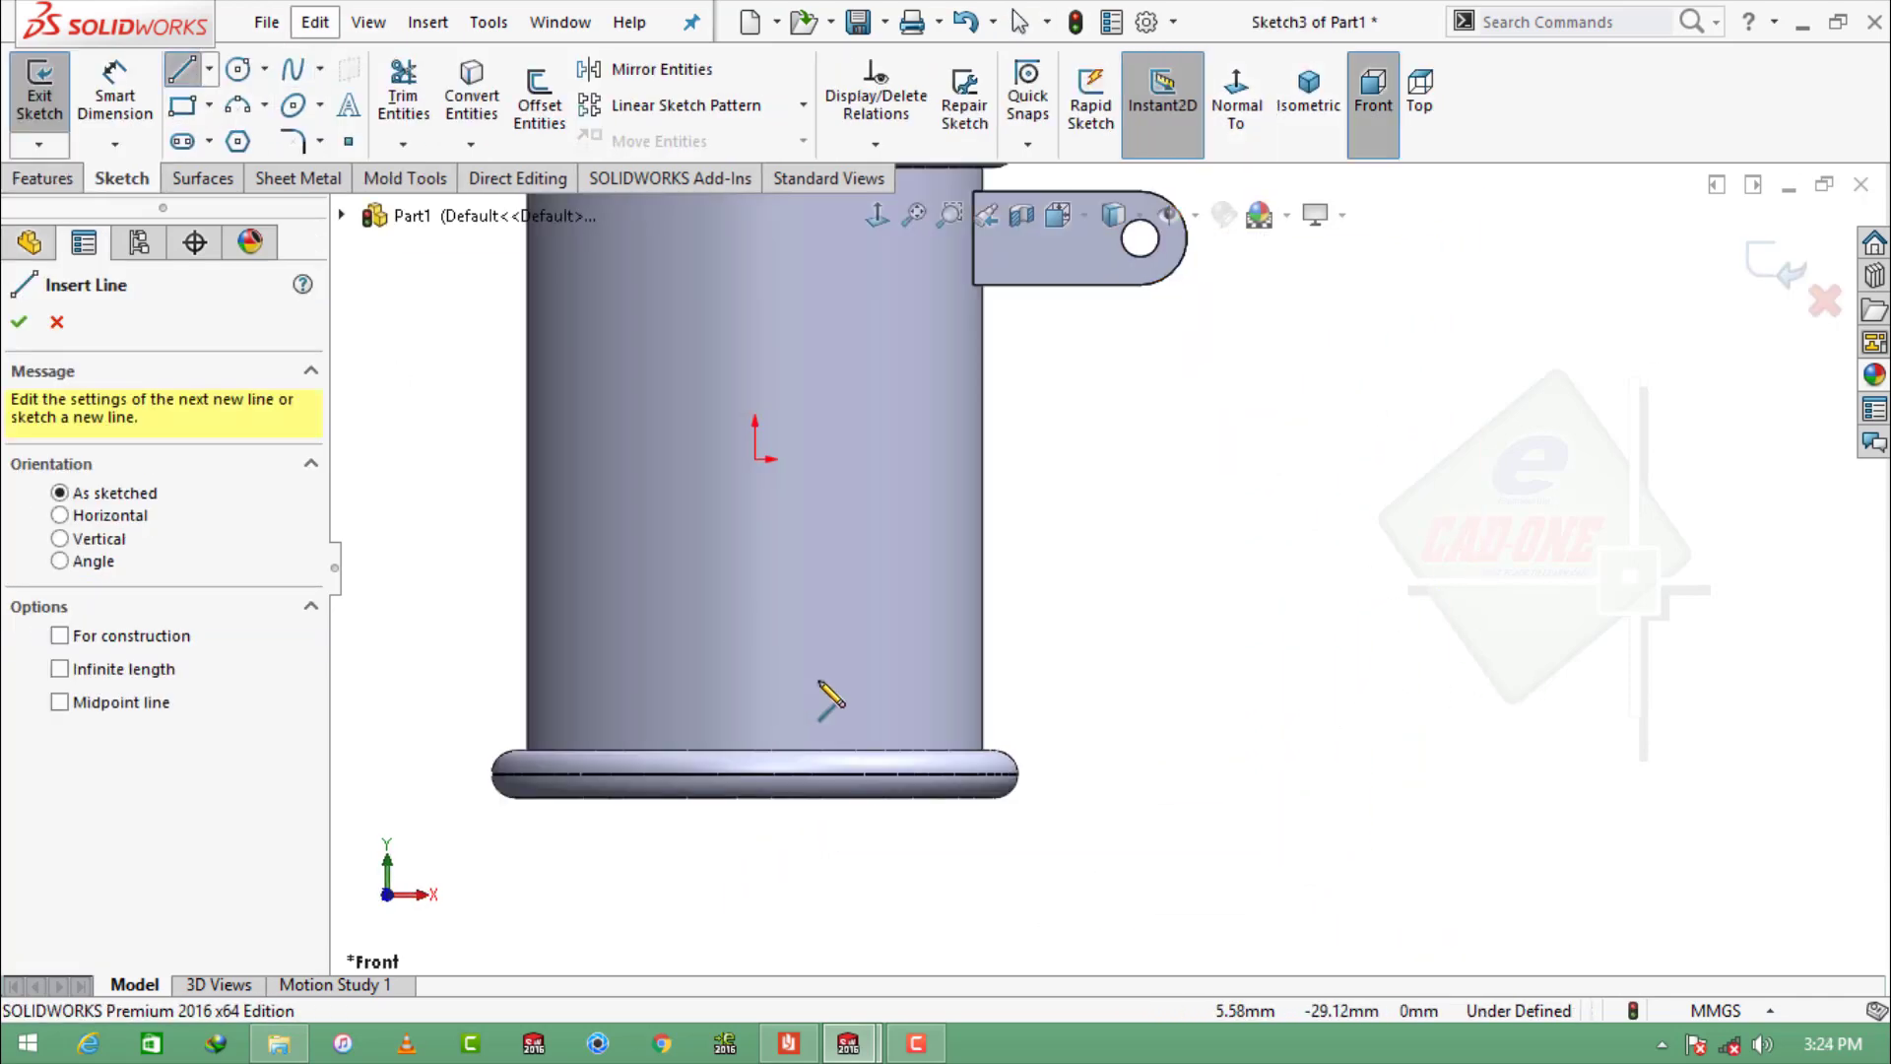
left_click(933, 727)
left_click(1136, 727)
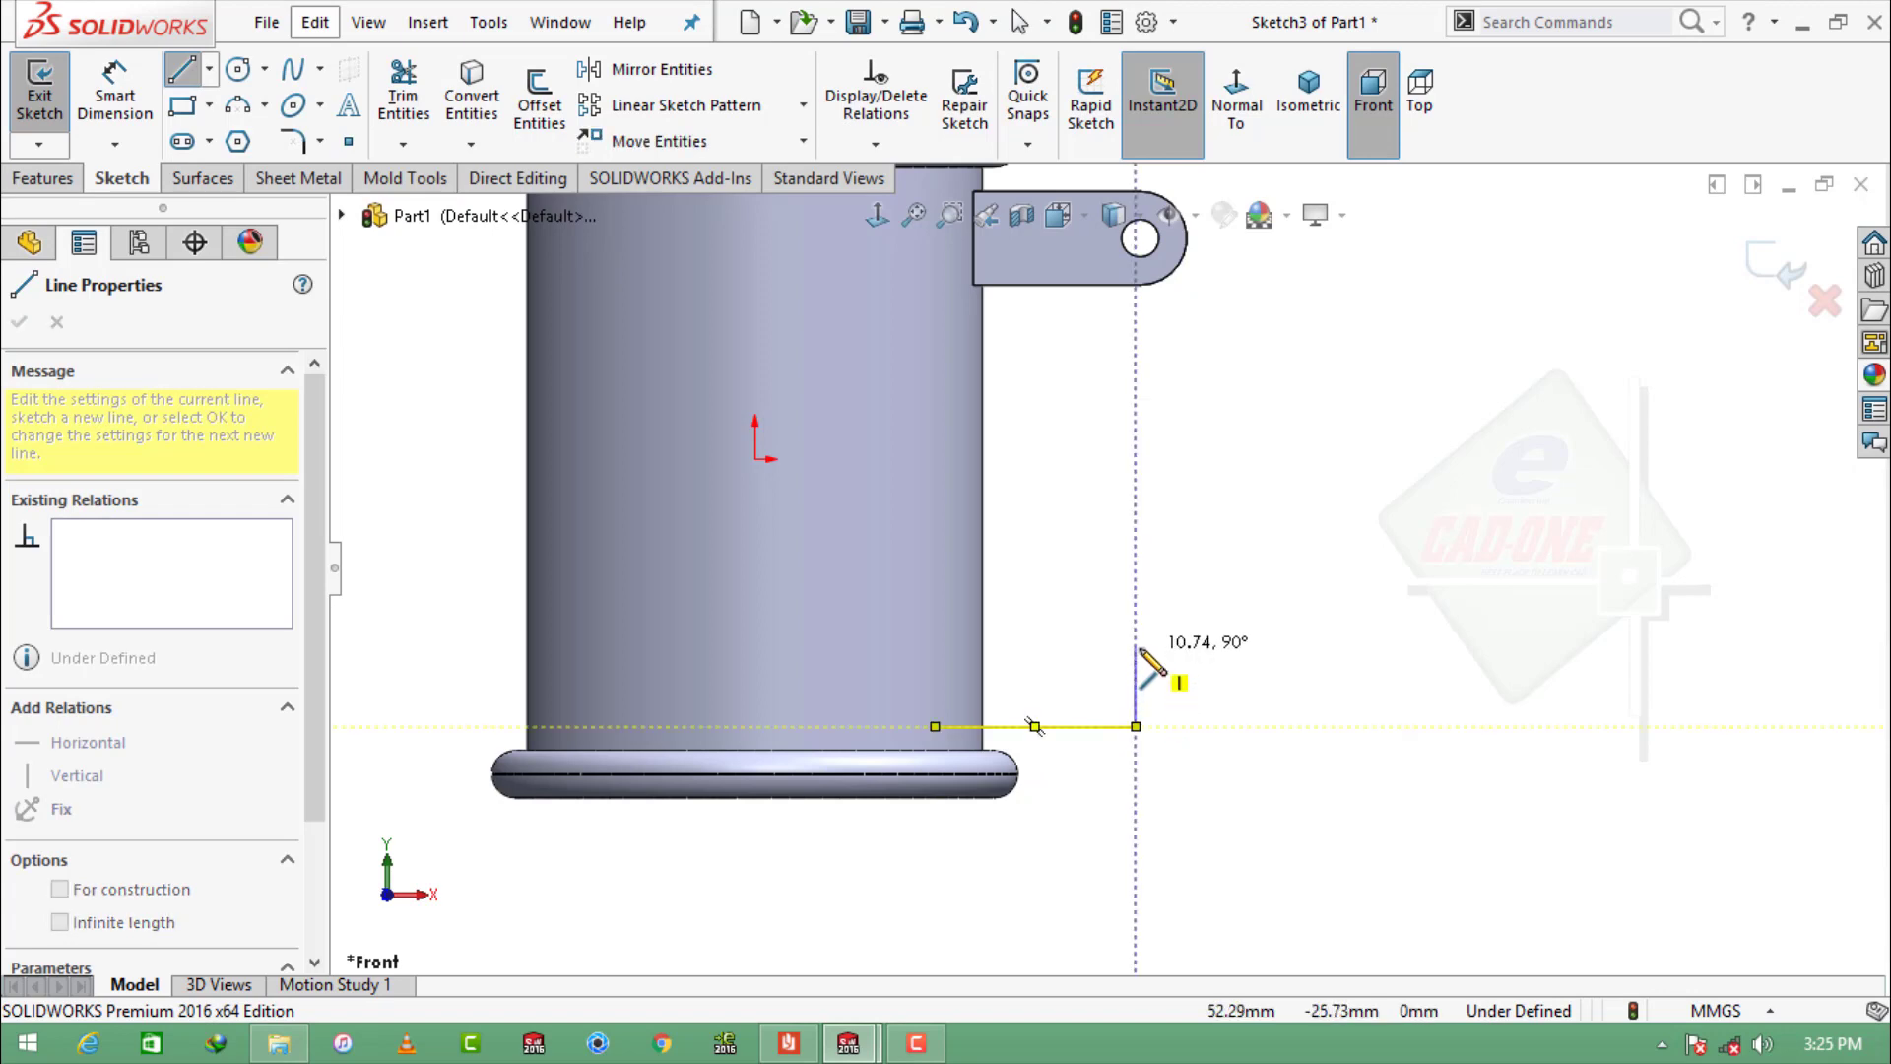
left_click(1136, 647)
left_click(934, 647)
left_click(935, 727)
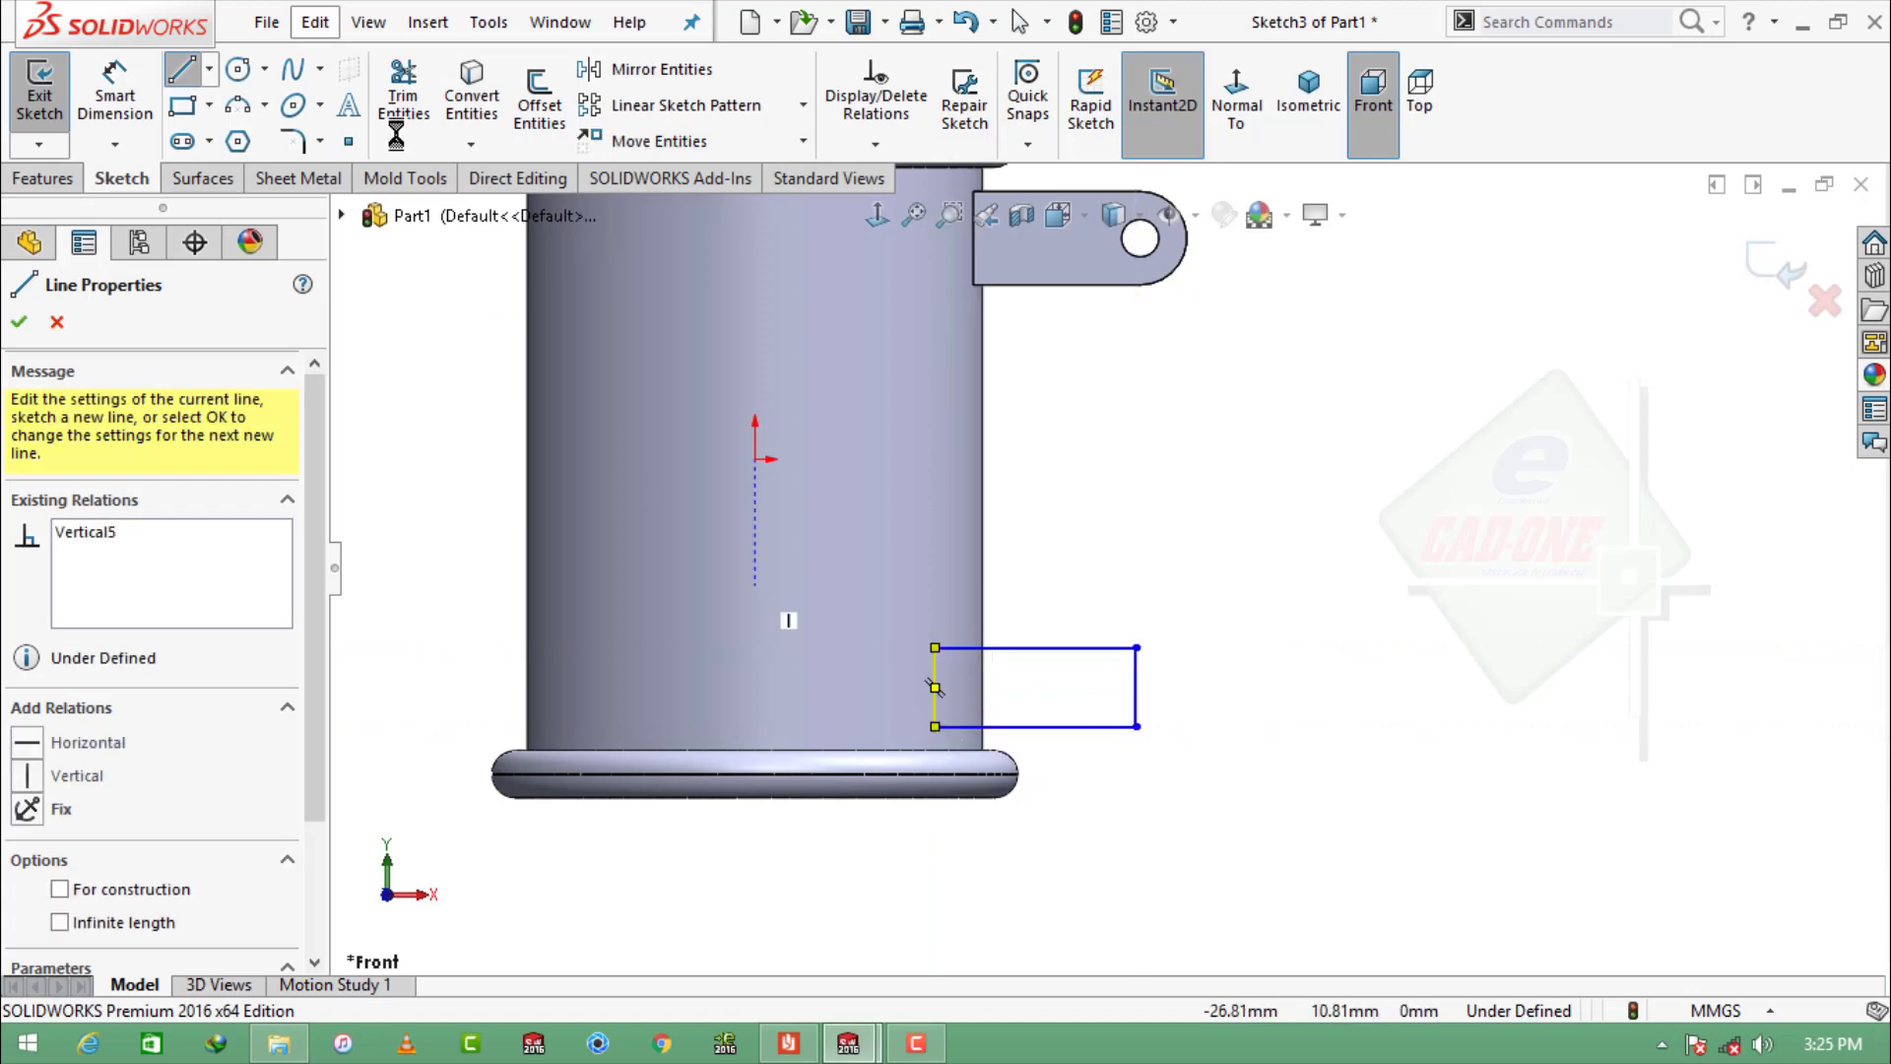
Step: Round the rectangle's outer end with a circle centred on its outer edge, trimming away the inner half and that edge
left_click(238, 69)
left_click(1136, 687)
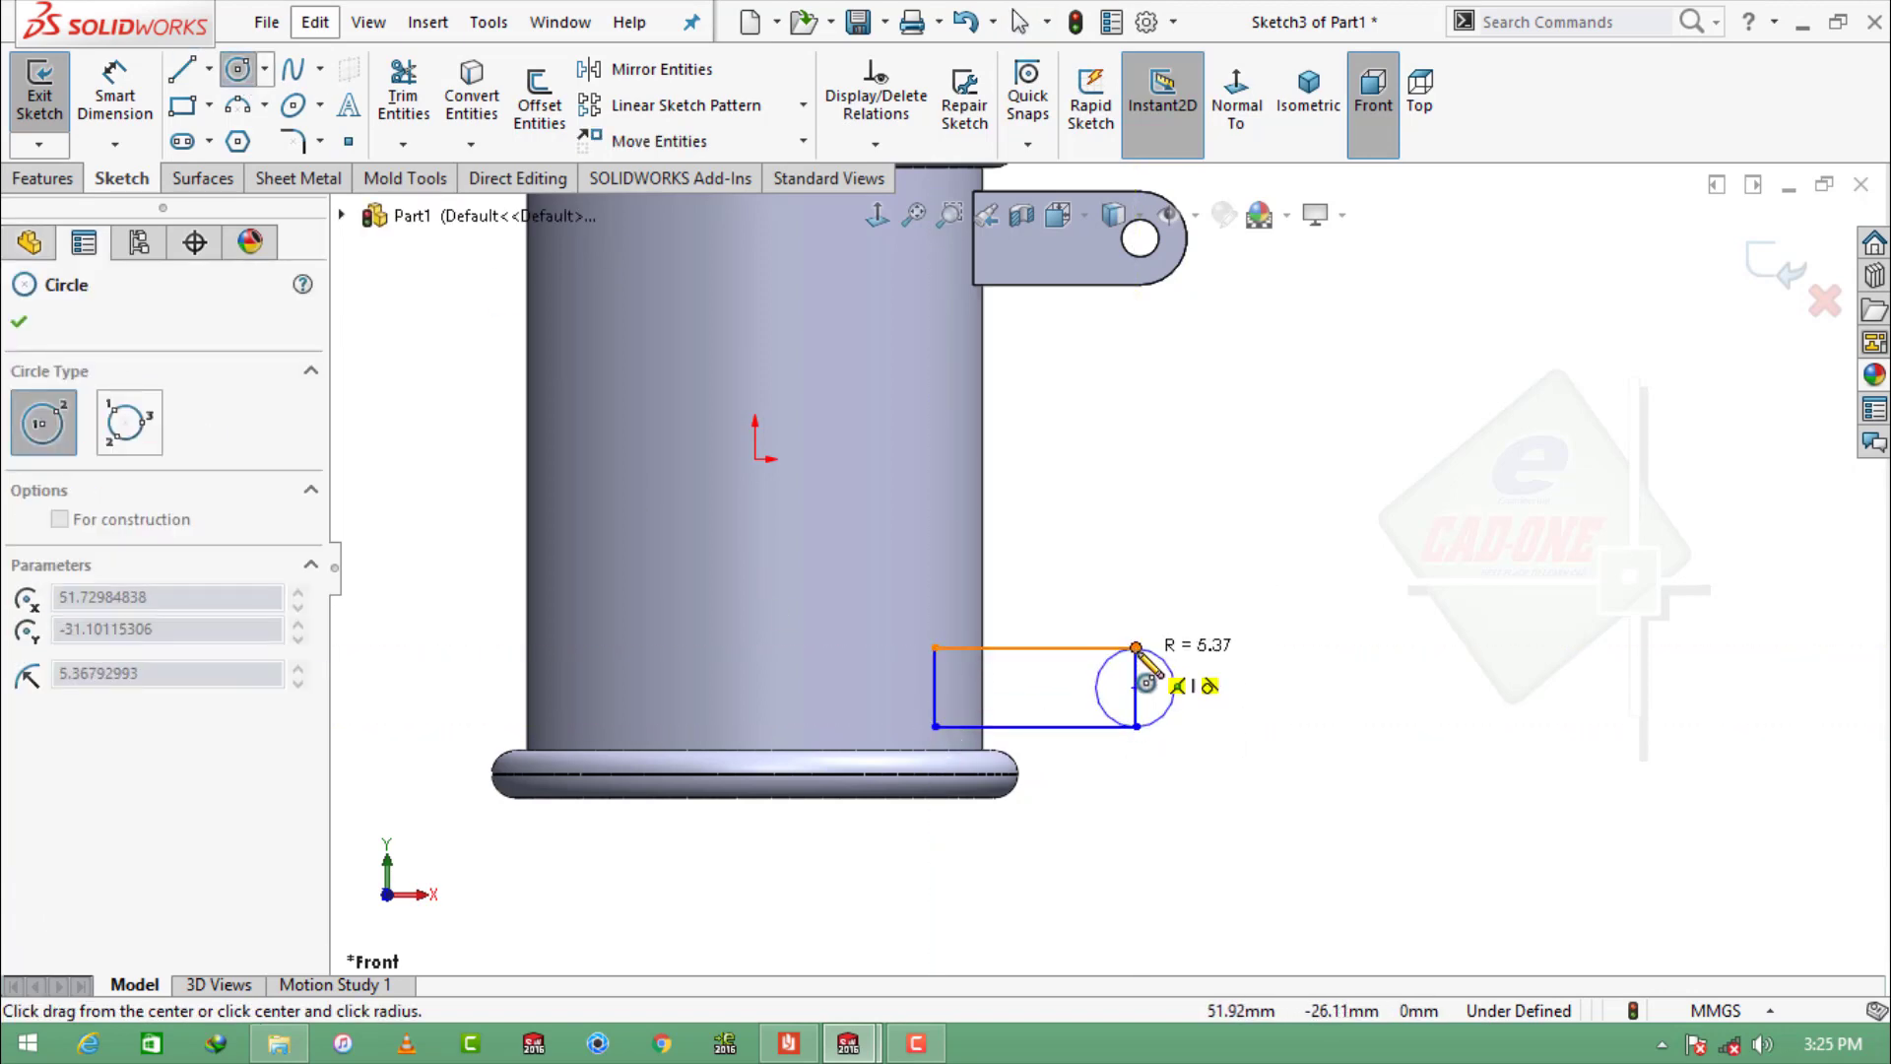
left_click(1138, 648)
left_click(403, 96)
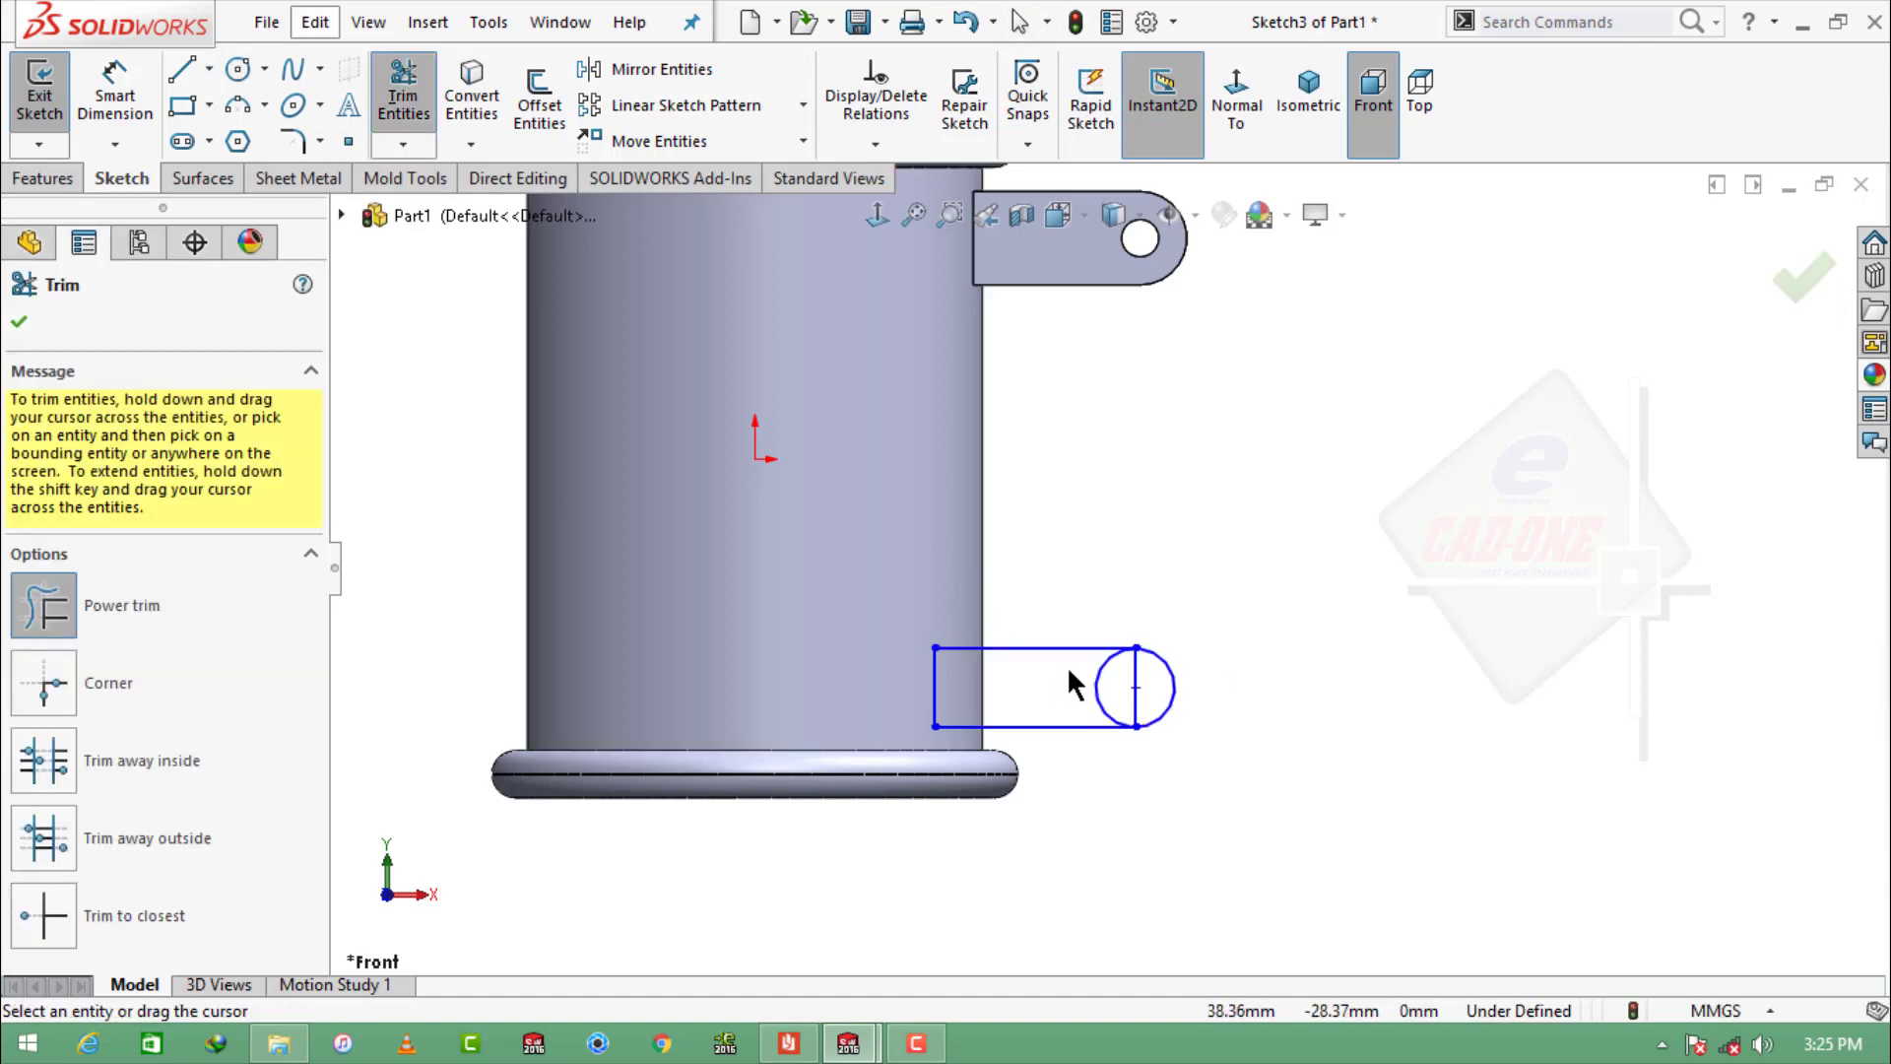
Step: Dimension the vertical distance from the upper lug's hole to the lower lug's arc centre at 63.5 mm
left_click(115, 96)
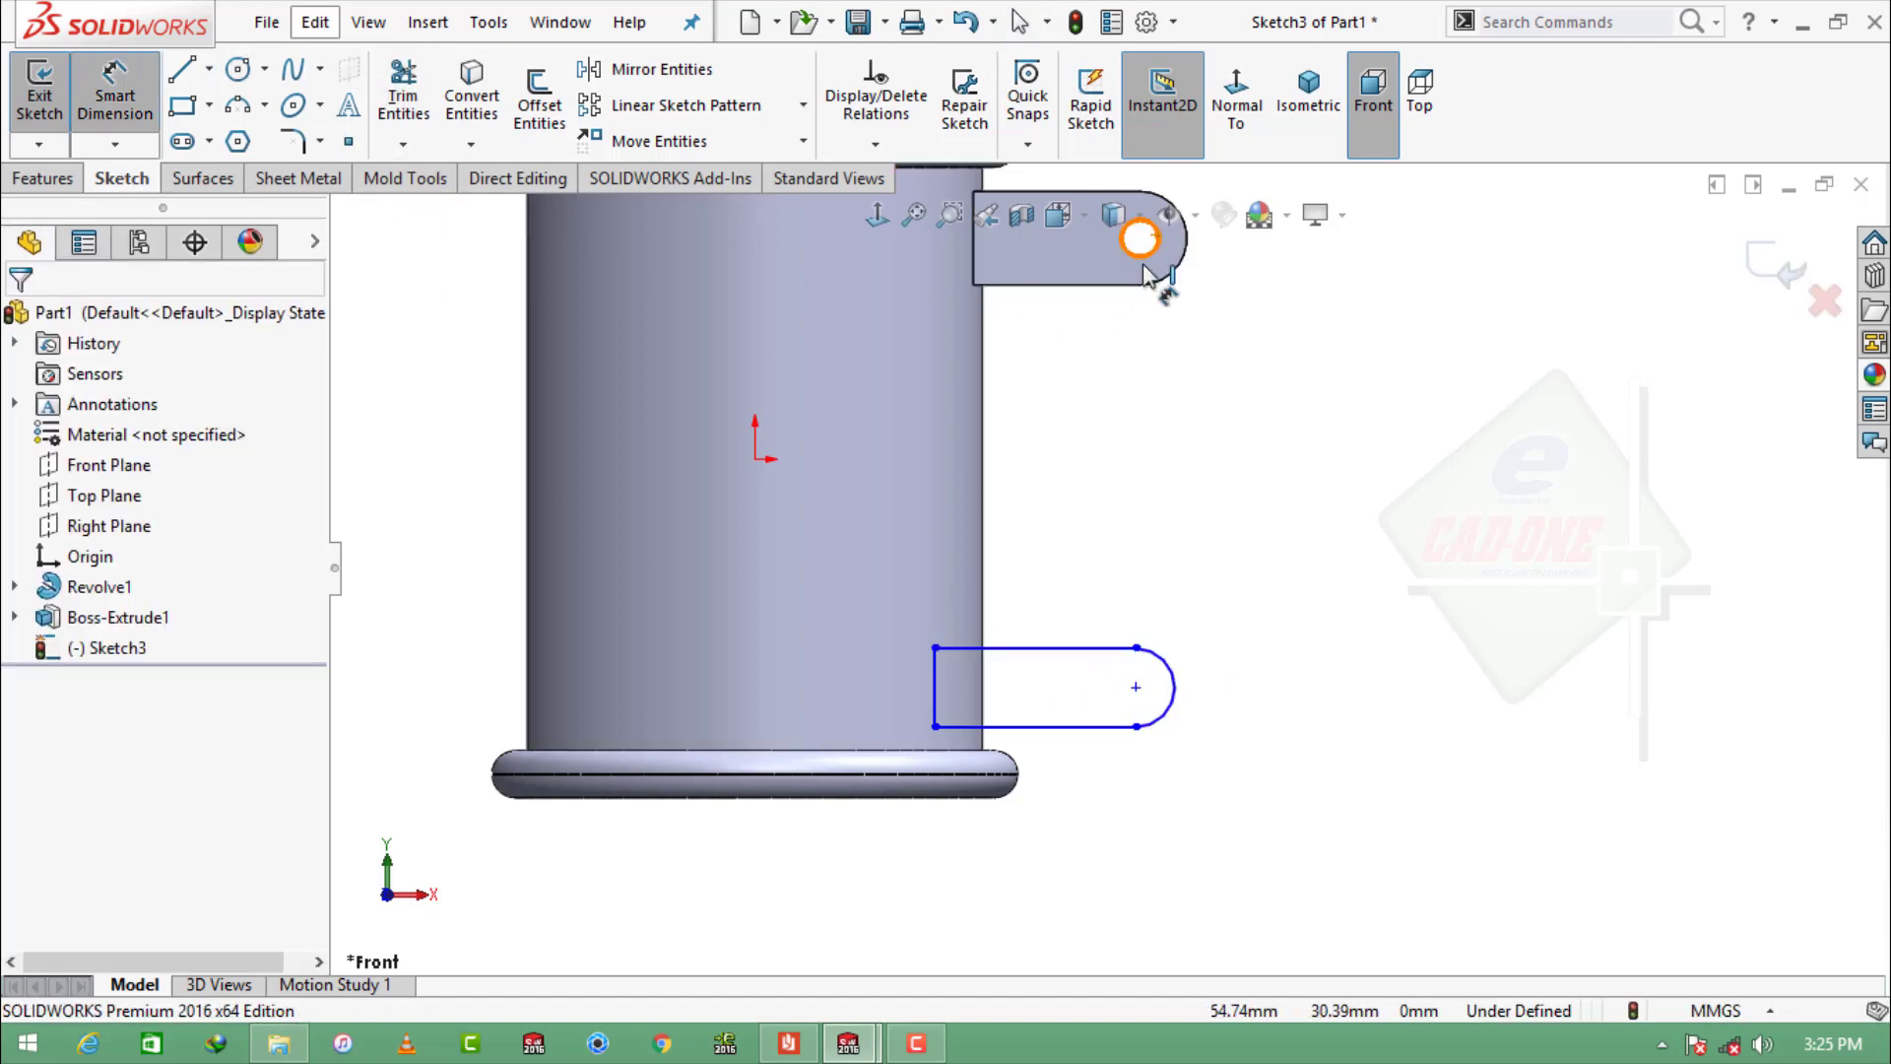
left_click(1145, 264)
left_click(1140, 686)
left_click(1286, 472)
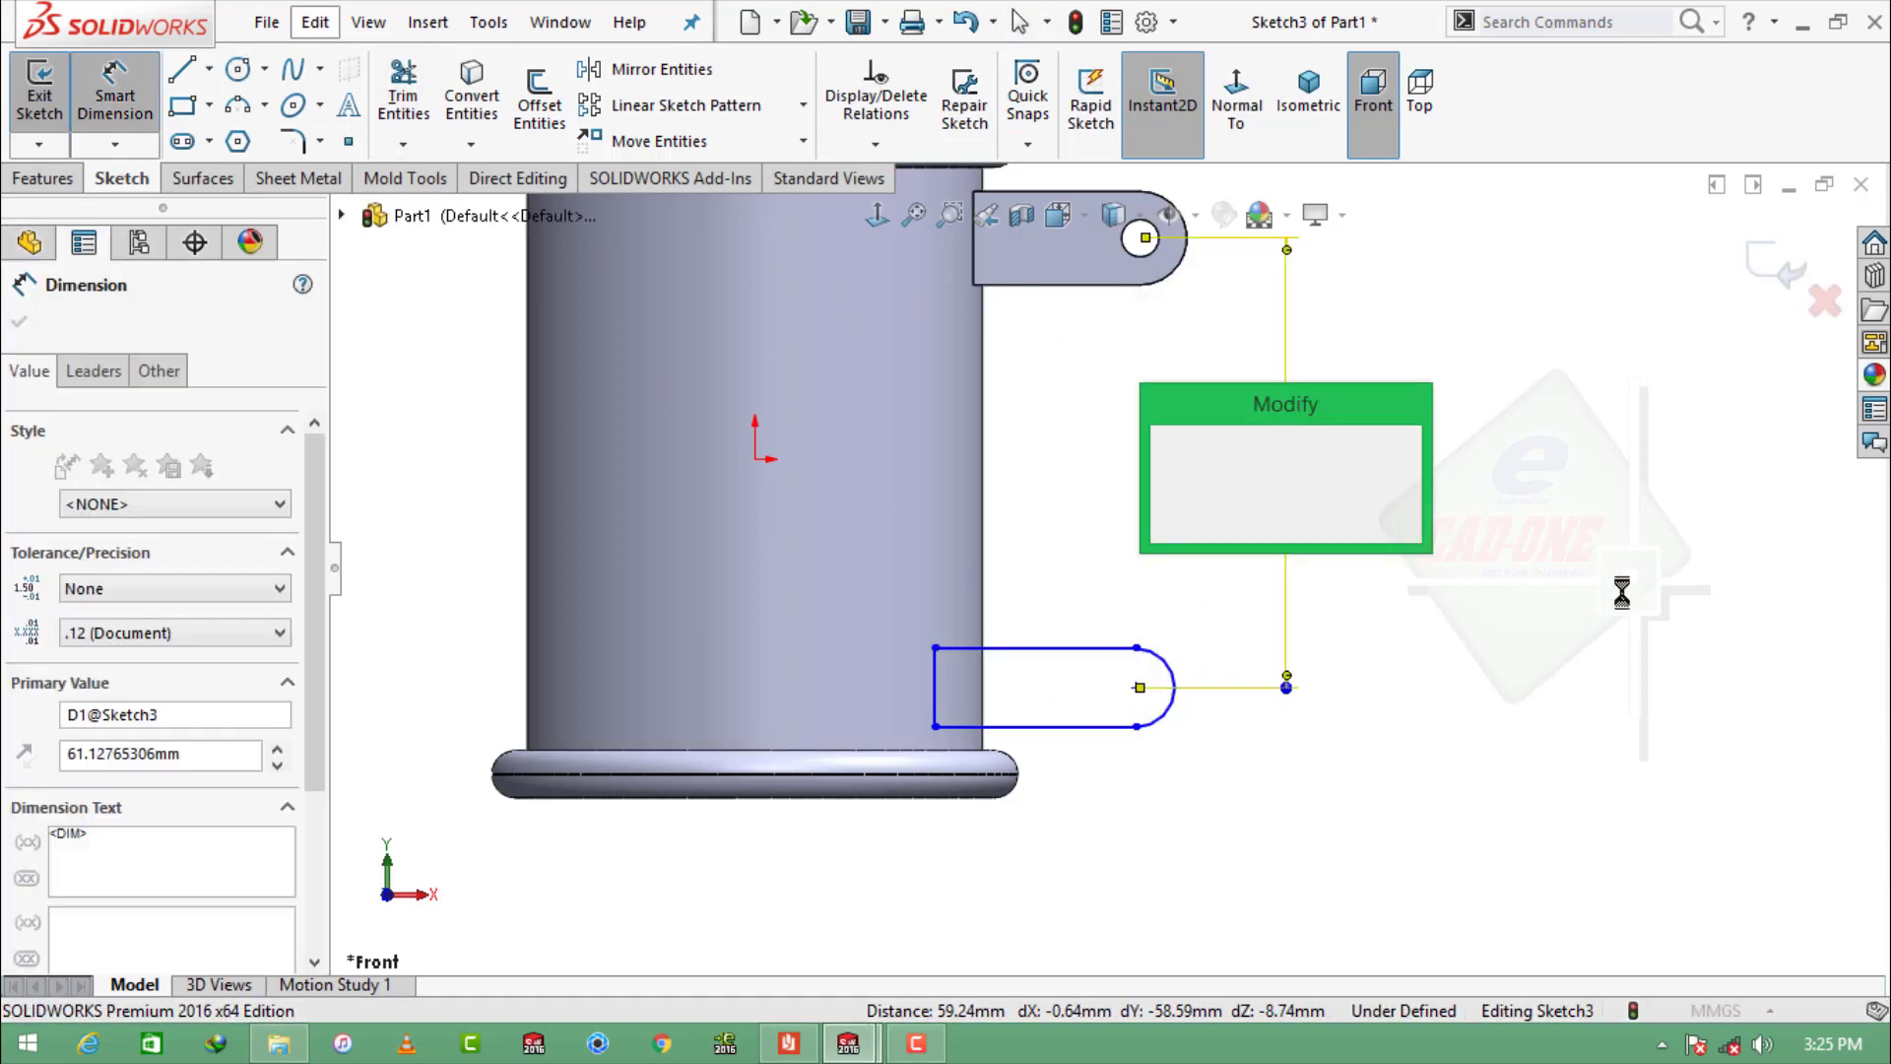
type("63.5")
key("Return")
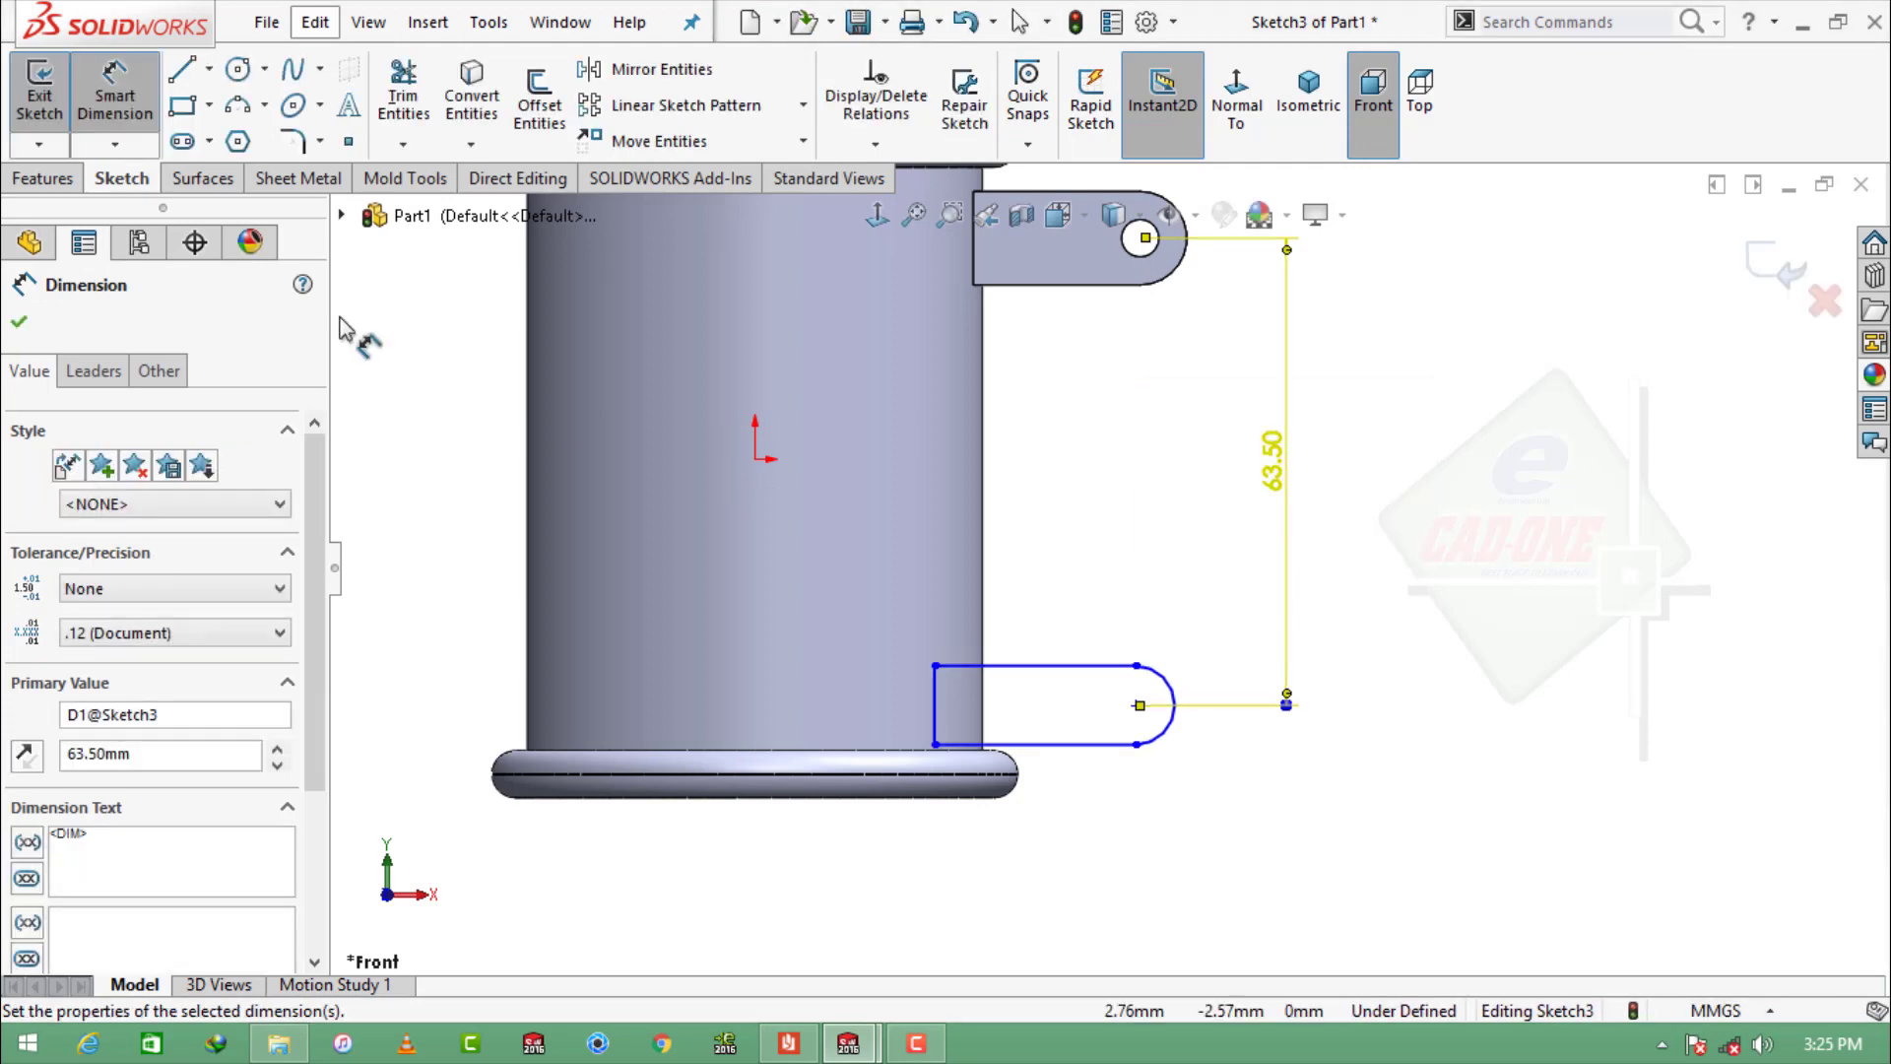
Step: Dimension the horizontal distance from the origin to the lower lug's arc centre at 47.752 mm
left_click(755, 459)
left_click(1138, 703)
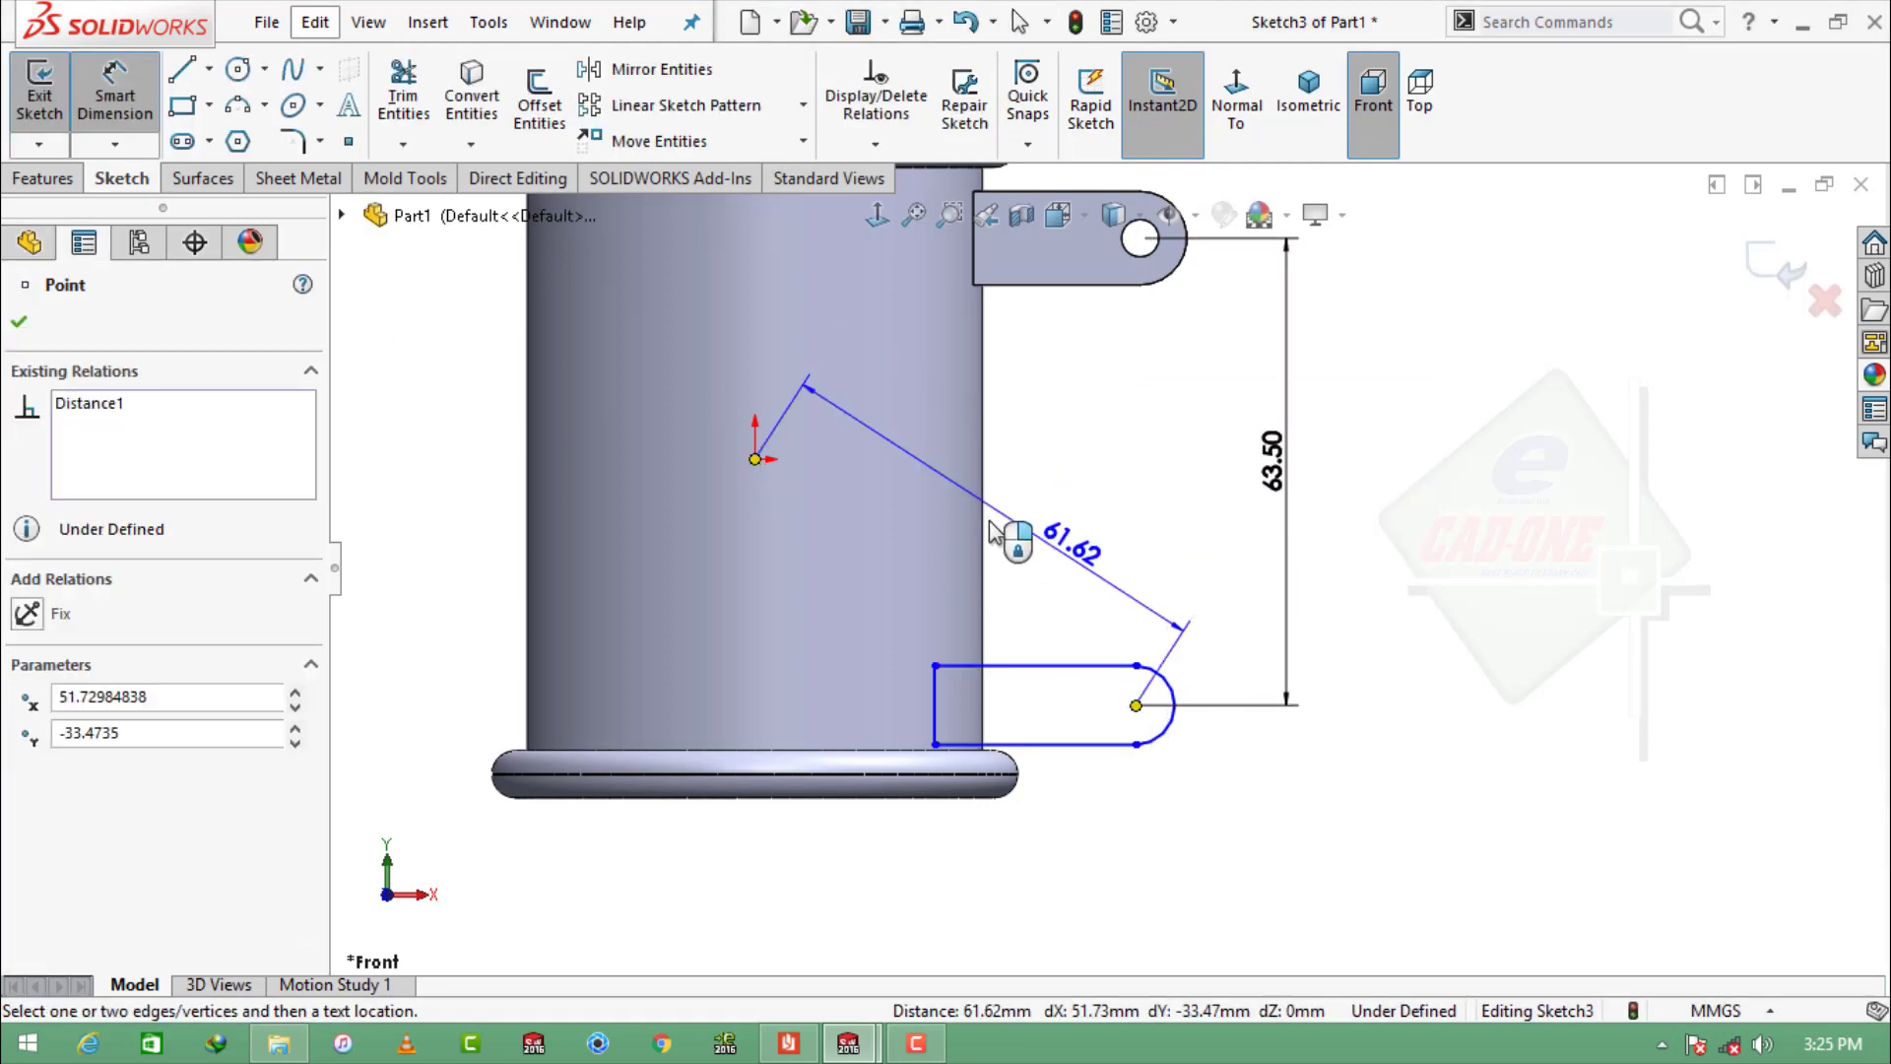
left_click(946, 443)
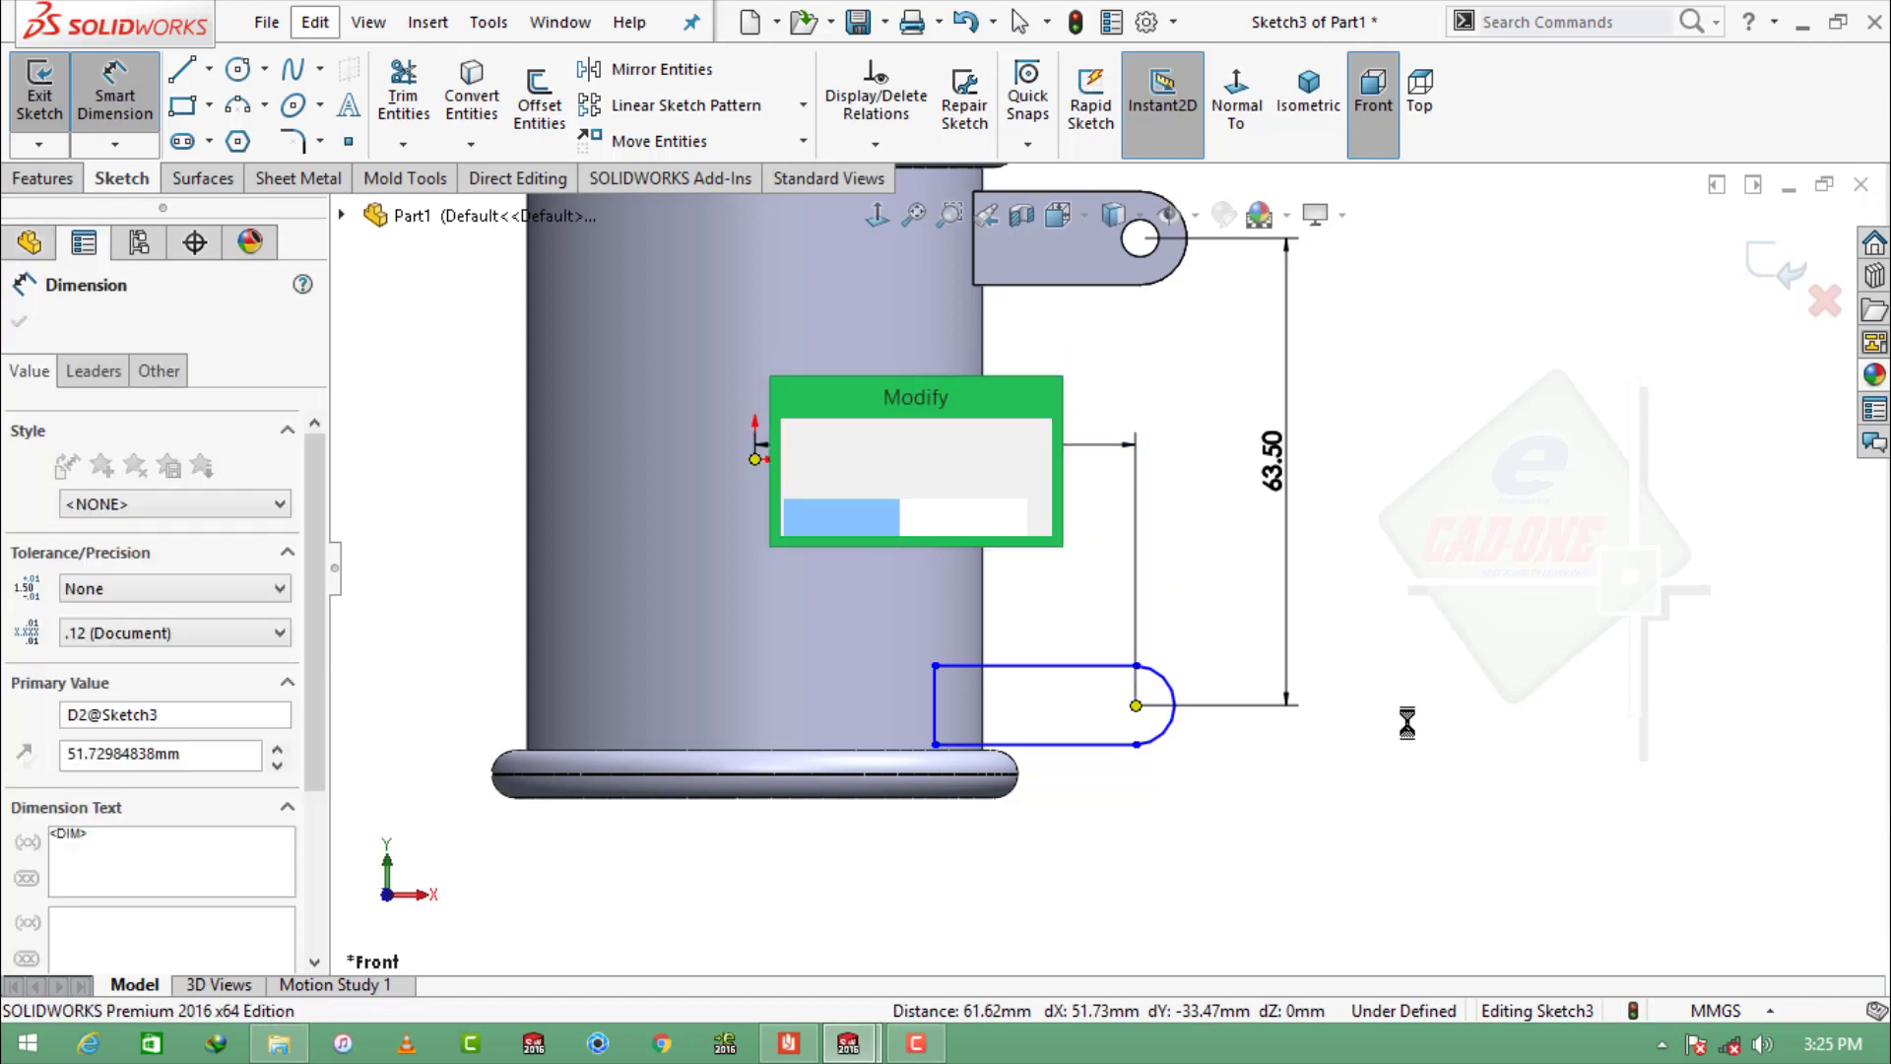
type("47.752")
key("Return")
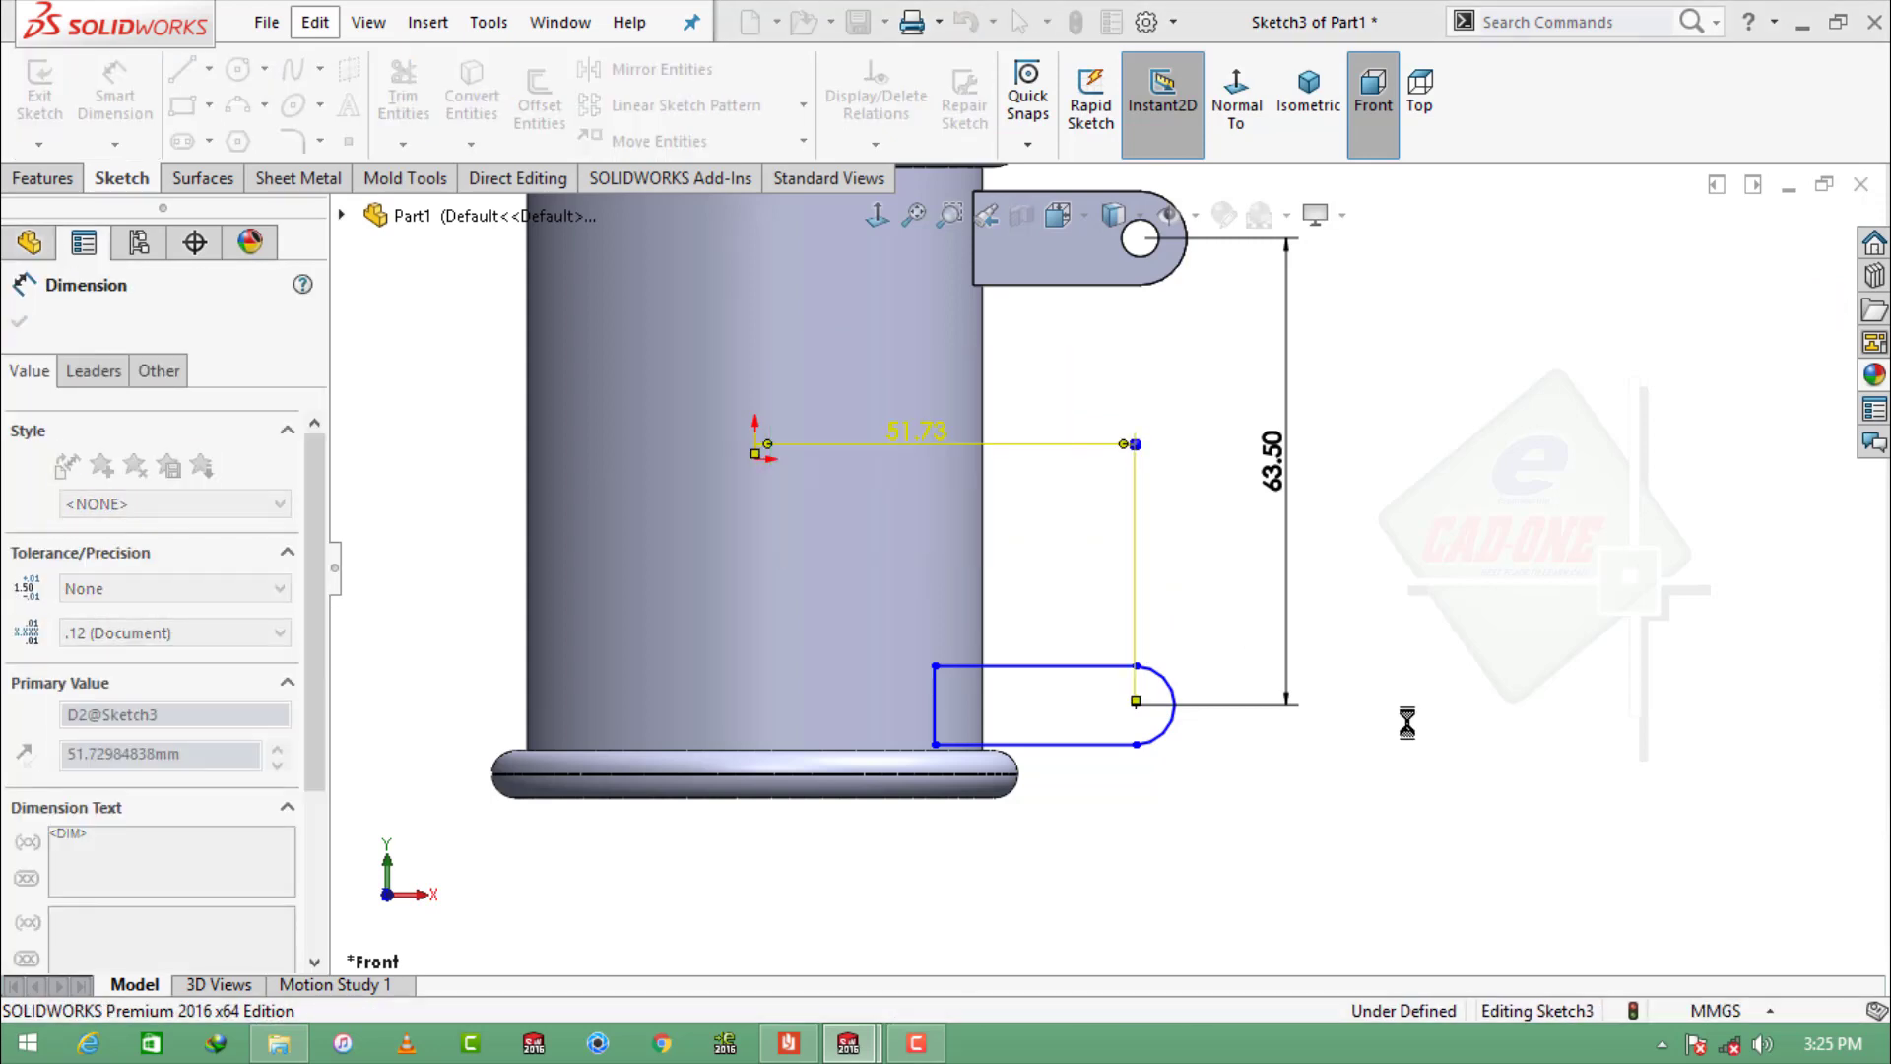
left_click(1551, 698)
Step: Draw a hole circle about 7.2 mm in diameter at the lower lug's arc centre
left_click(237, 69)
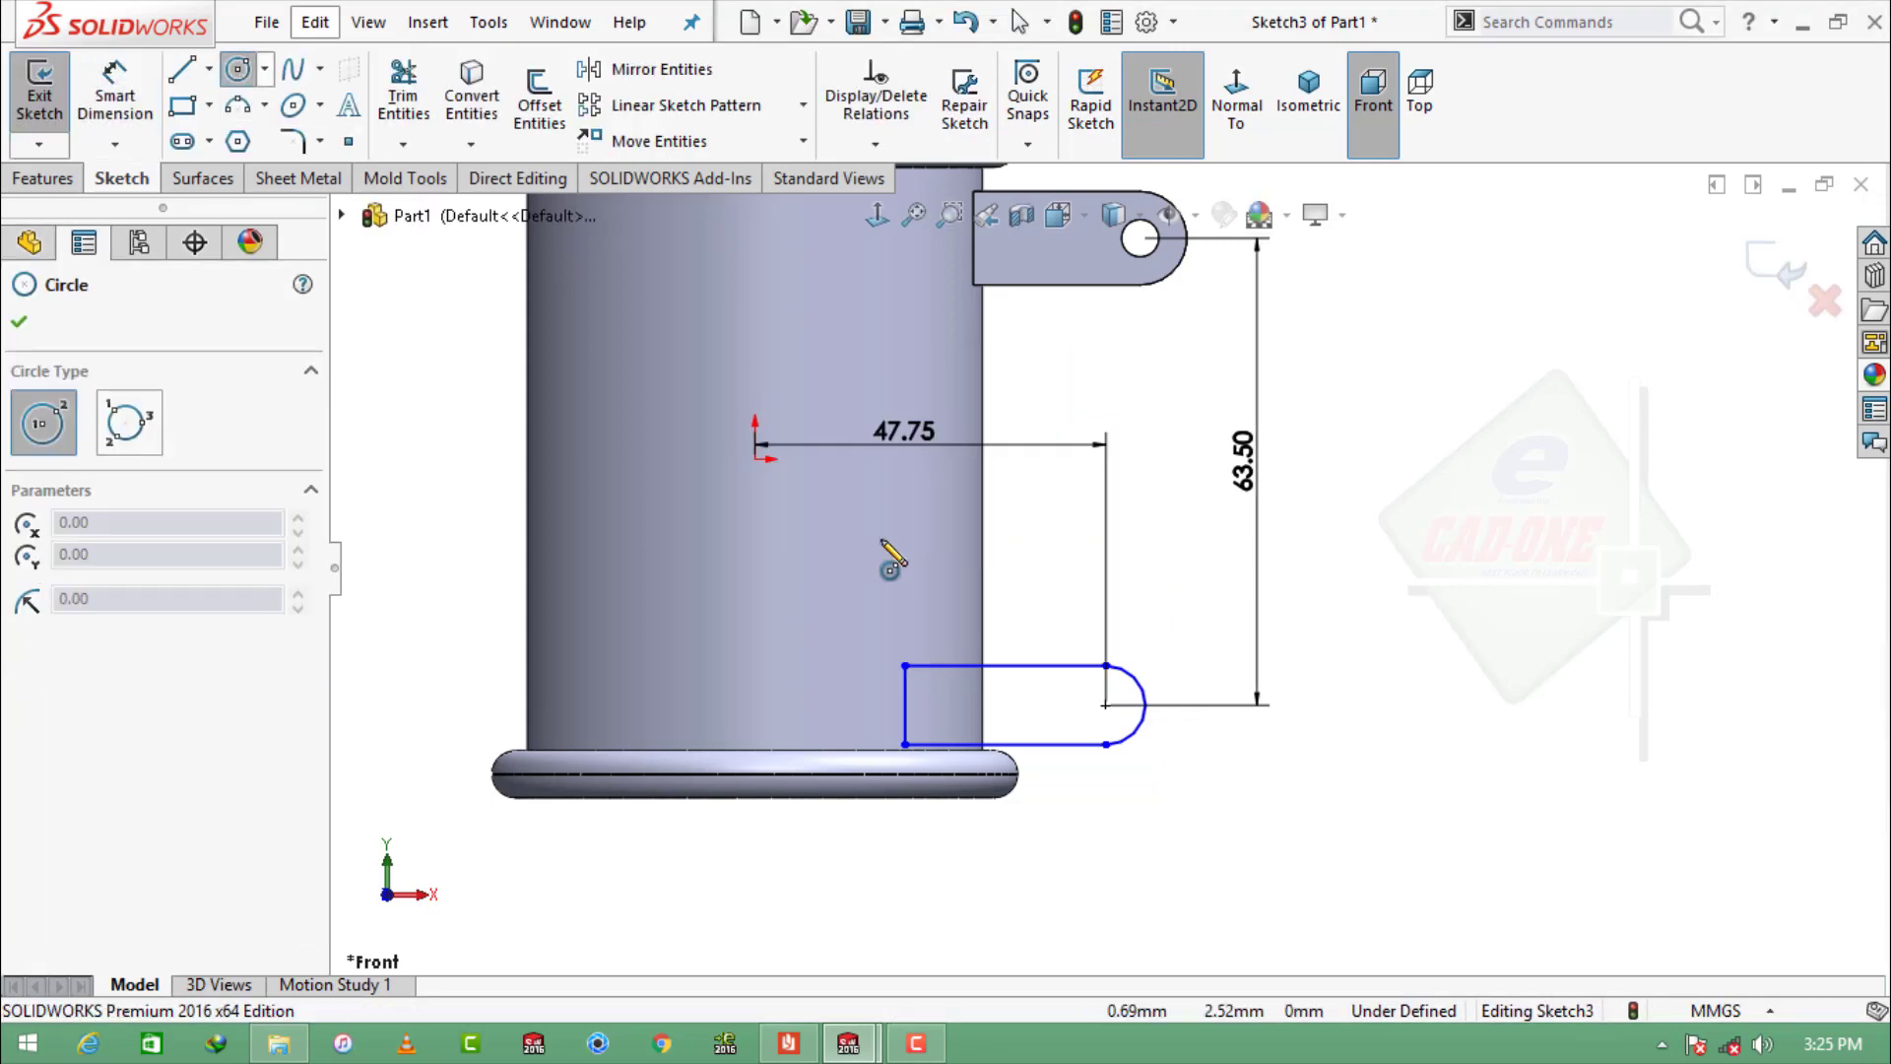
left_click(1105, 705)
left_click(1093, 683)
Step: Dimension the lower lug's hole circle at 5.08 mm diameter and leave the dimension command
left_click(95, 94)
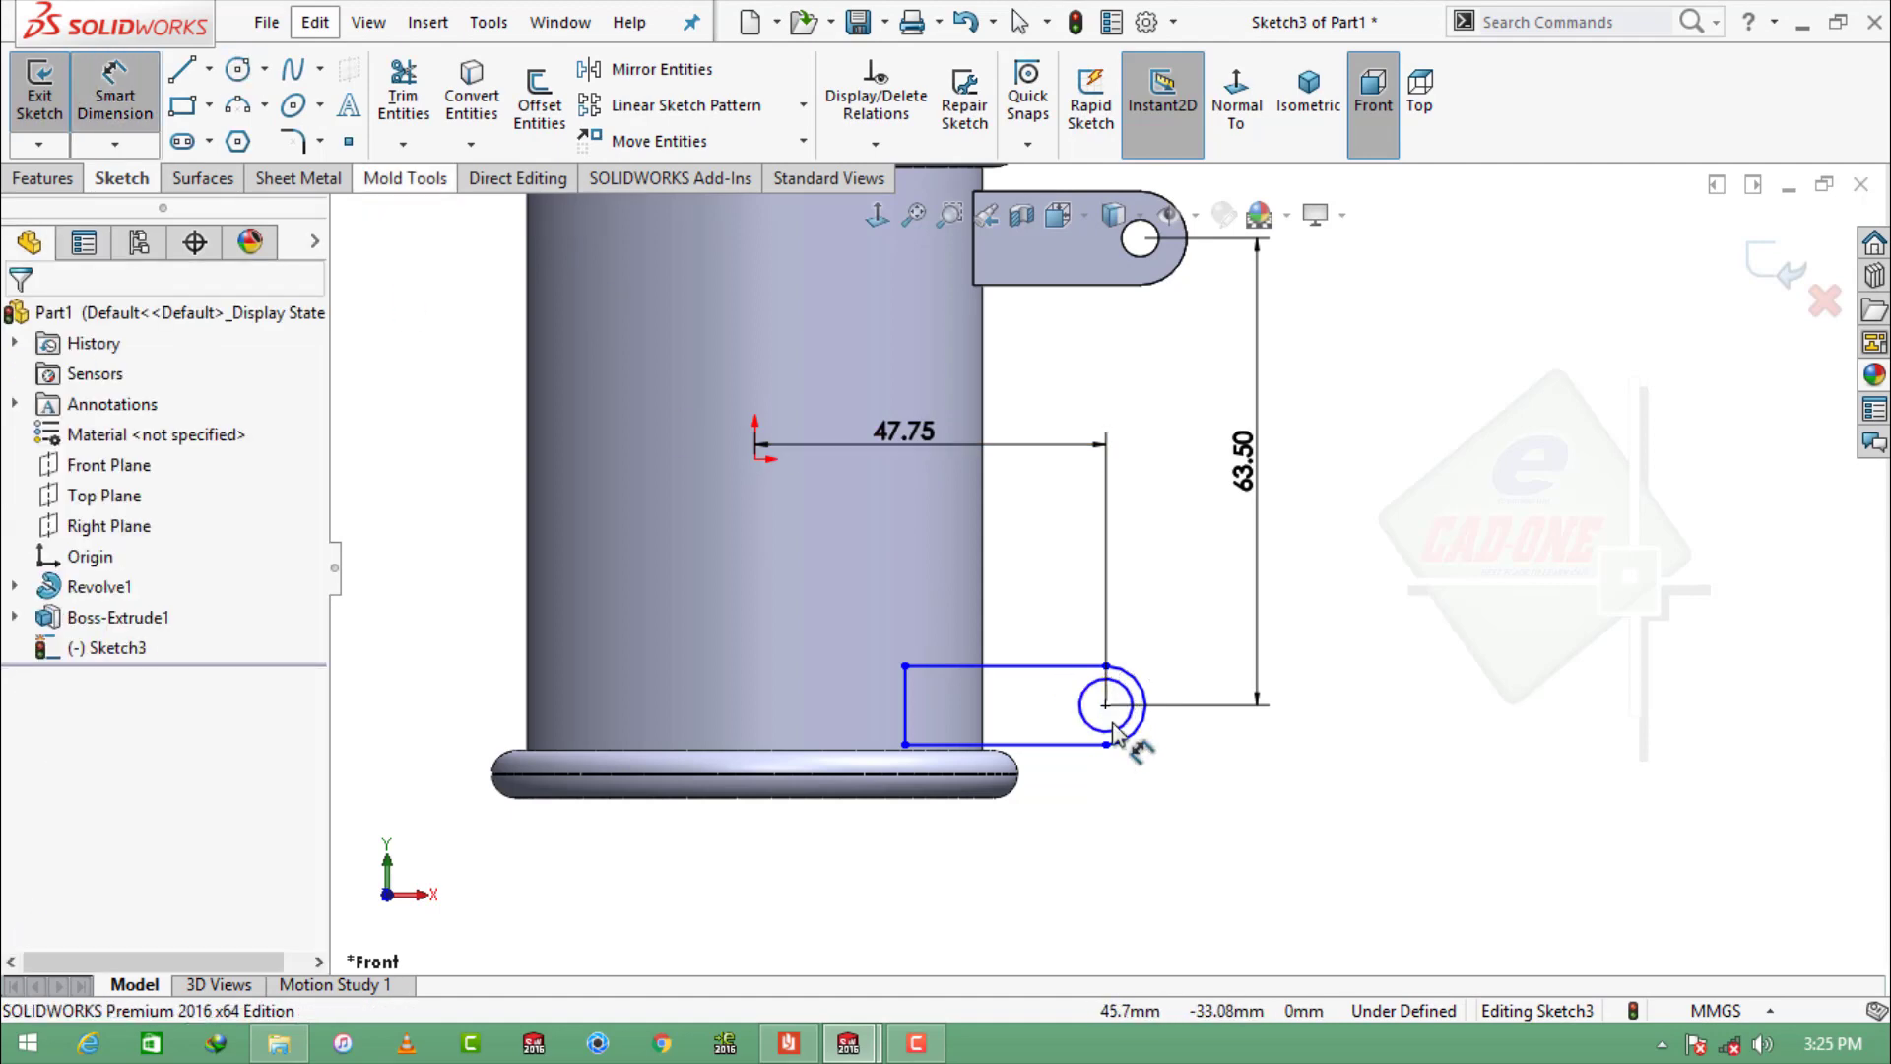
left_click(1118, 729)
left_click(1182, 837)
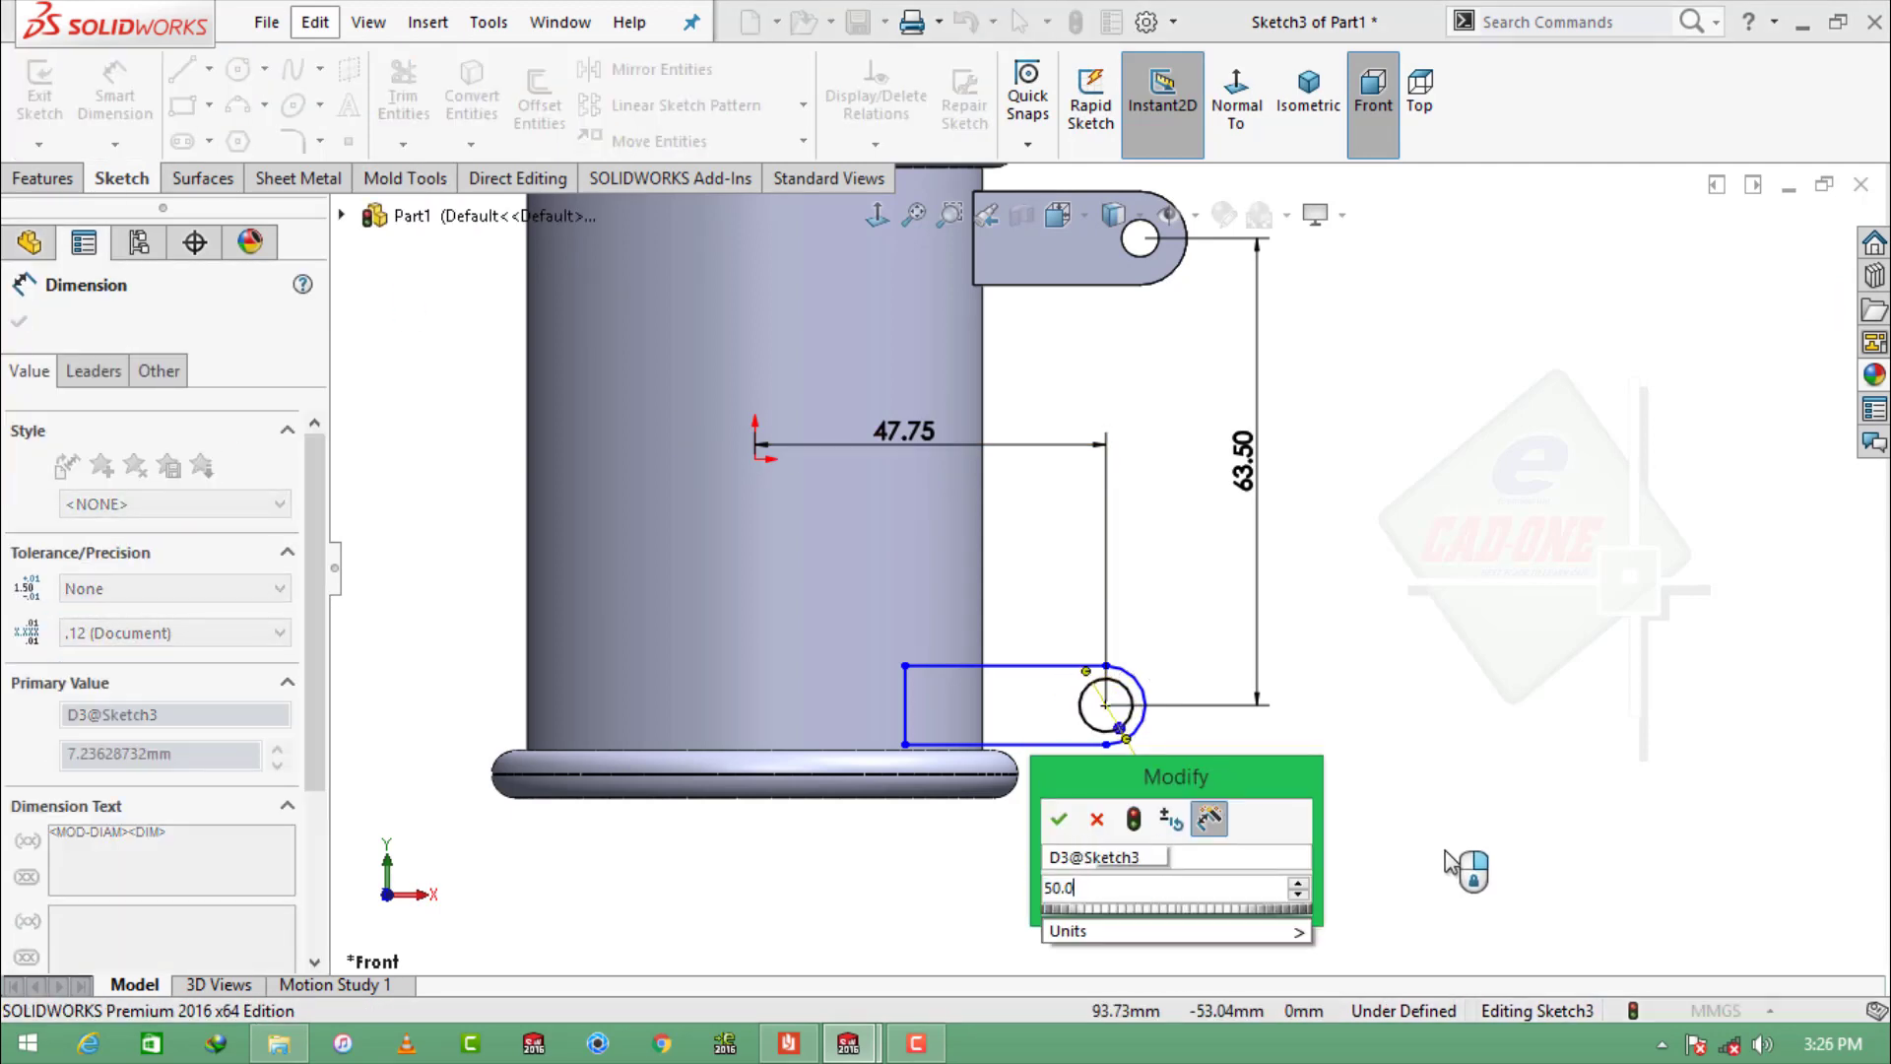
type("80")
key("Return")
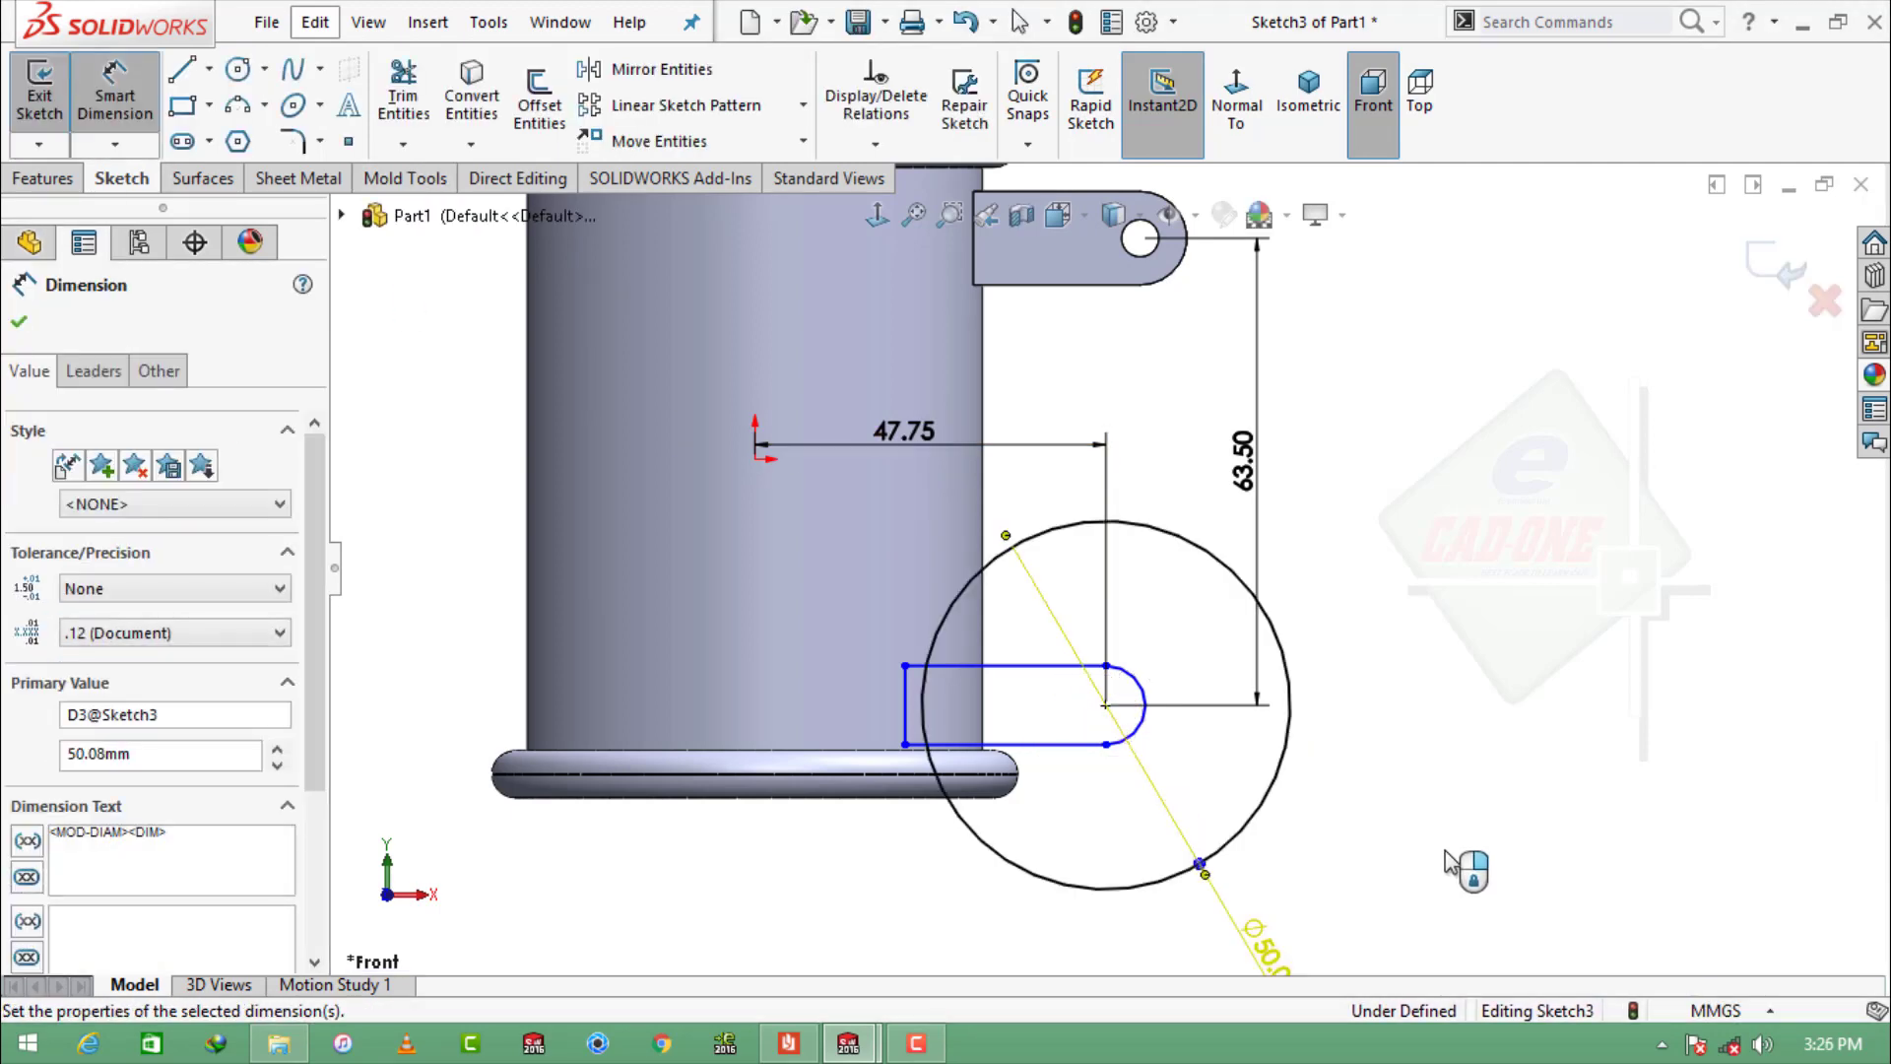
left_click(1278, 975)
type("5.08")
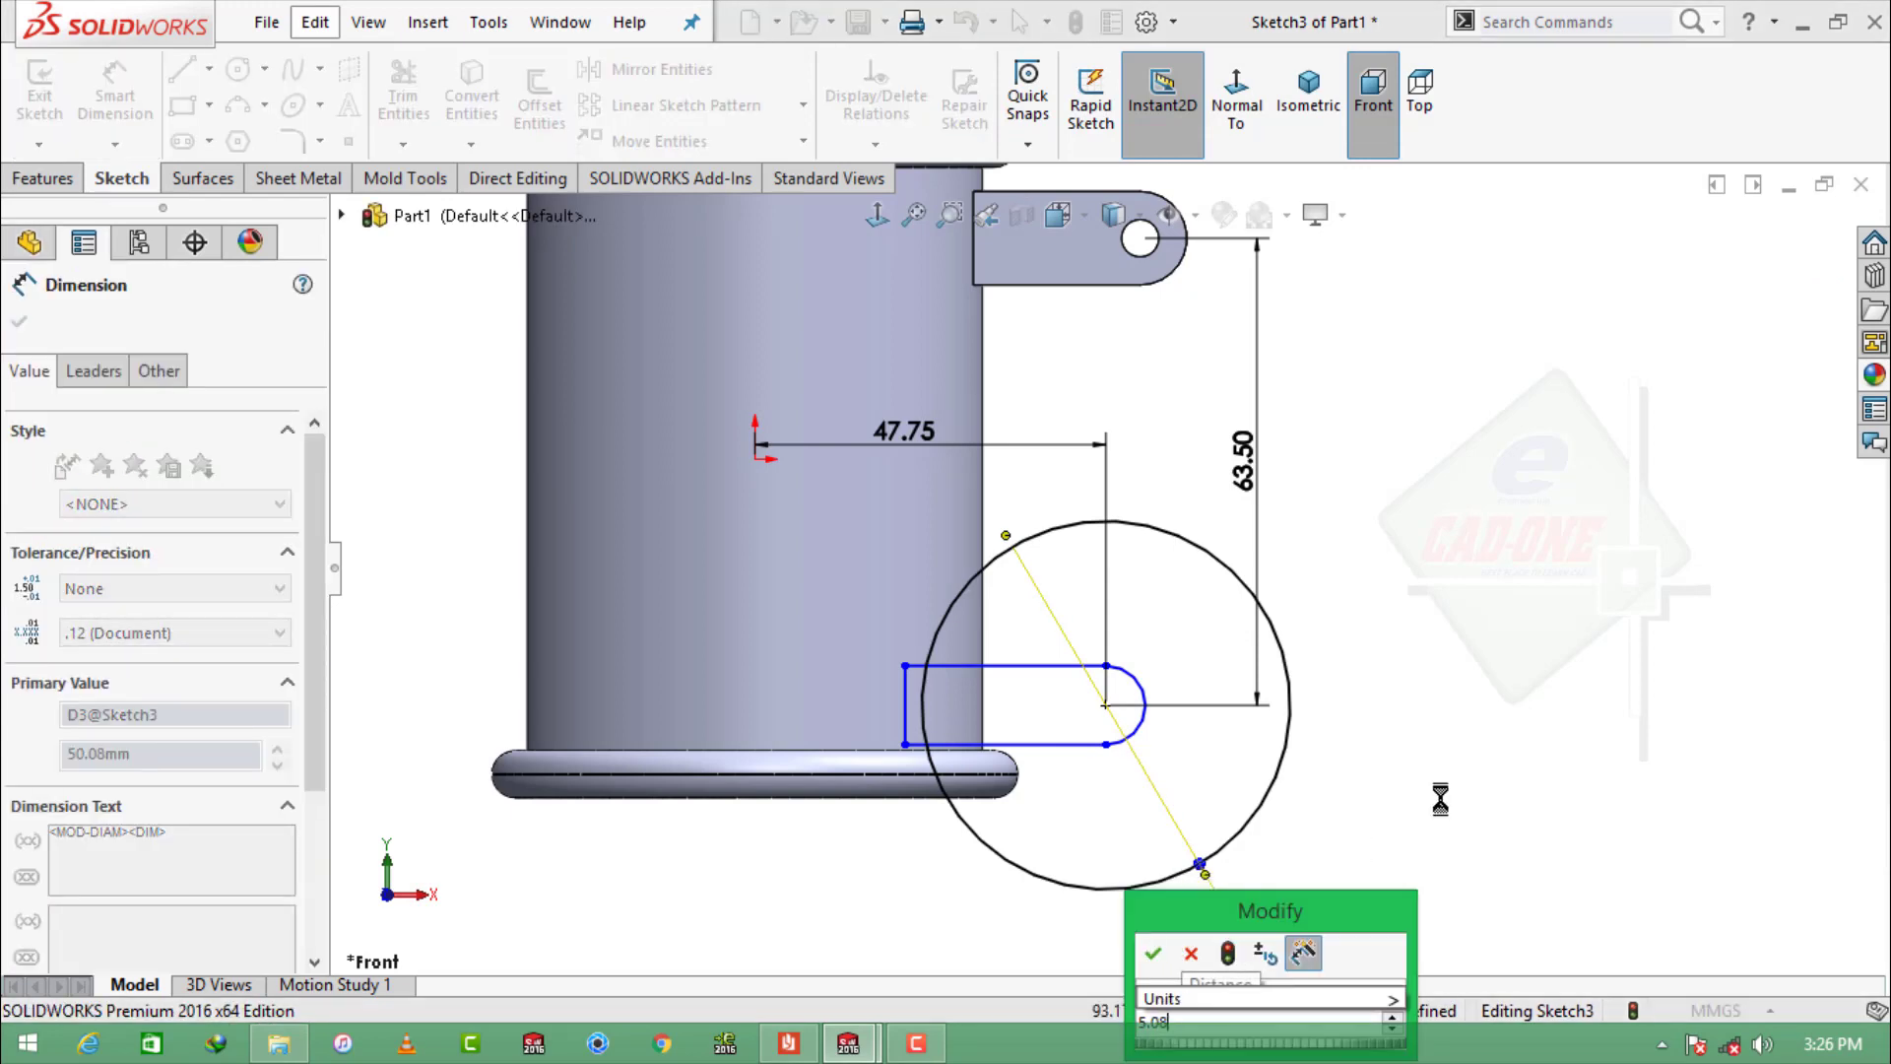
key("Return")
left_click(1438, 803)
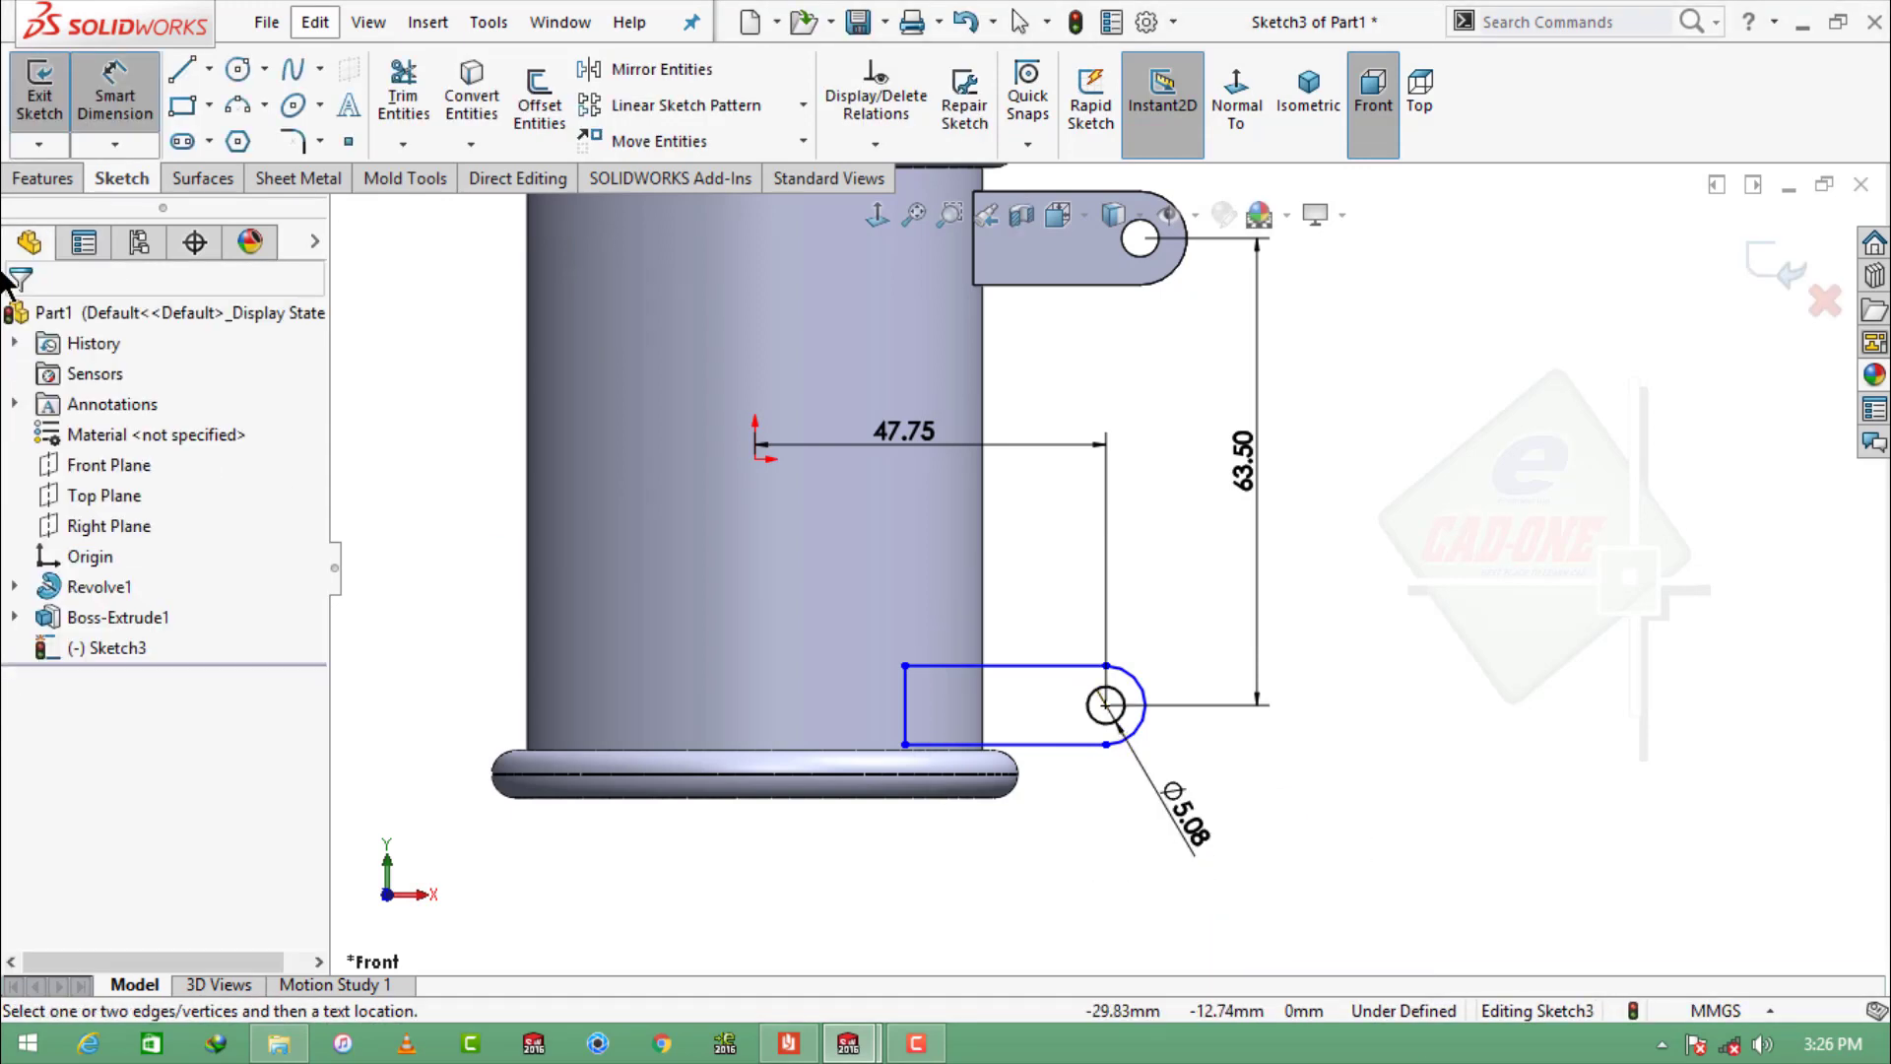
key("Escape")
Step: Dimension the radius of the lower lug's end arc as 9.550/2 mm
scroll(1167, 758, "down", 1)
left_click(124, 105)
left_click(1084, 530)
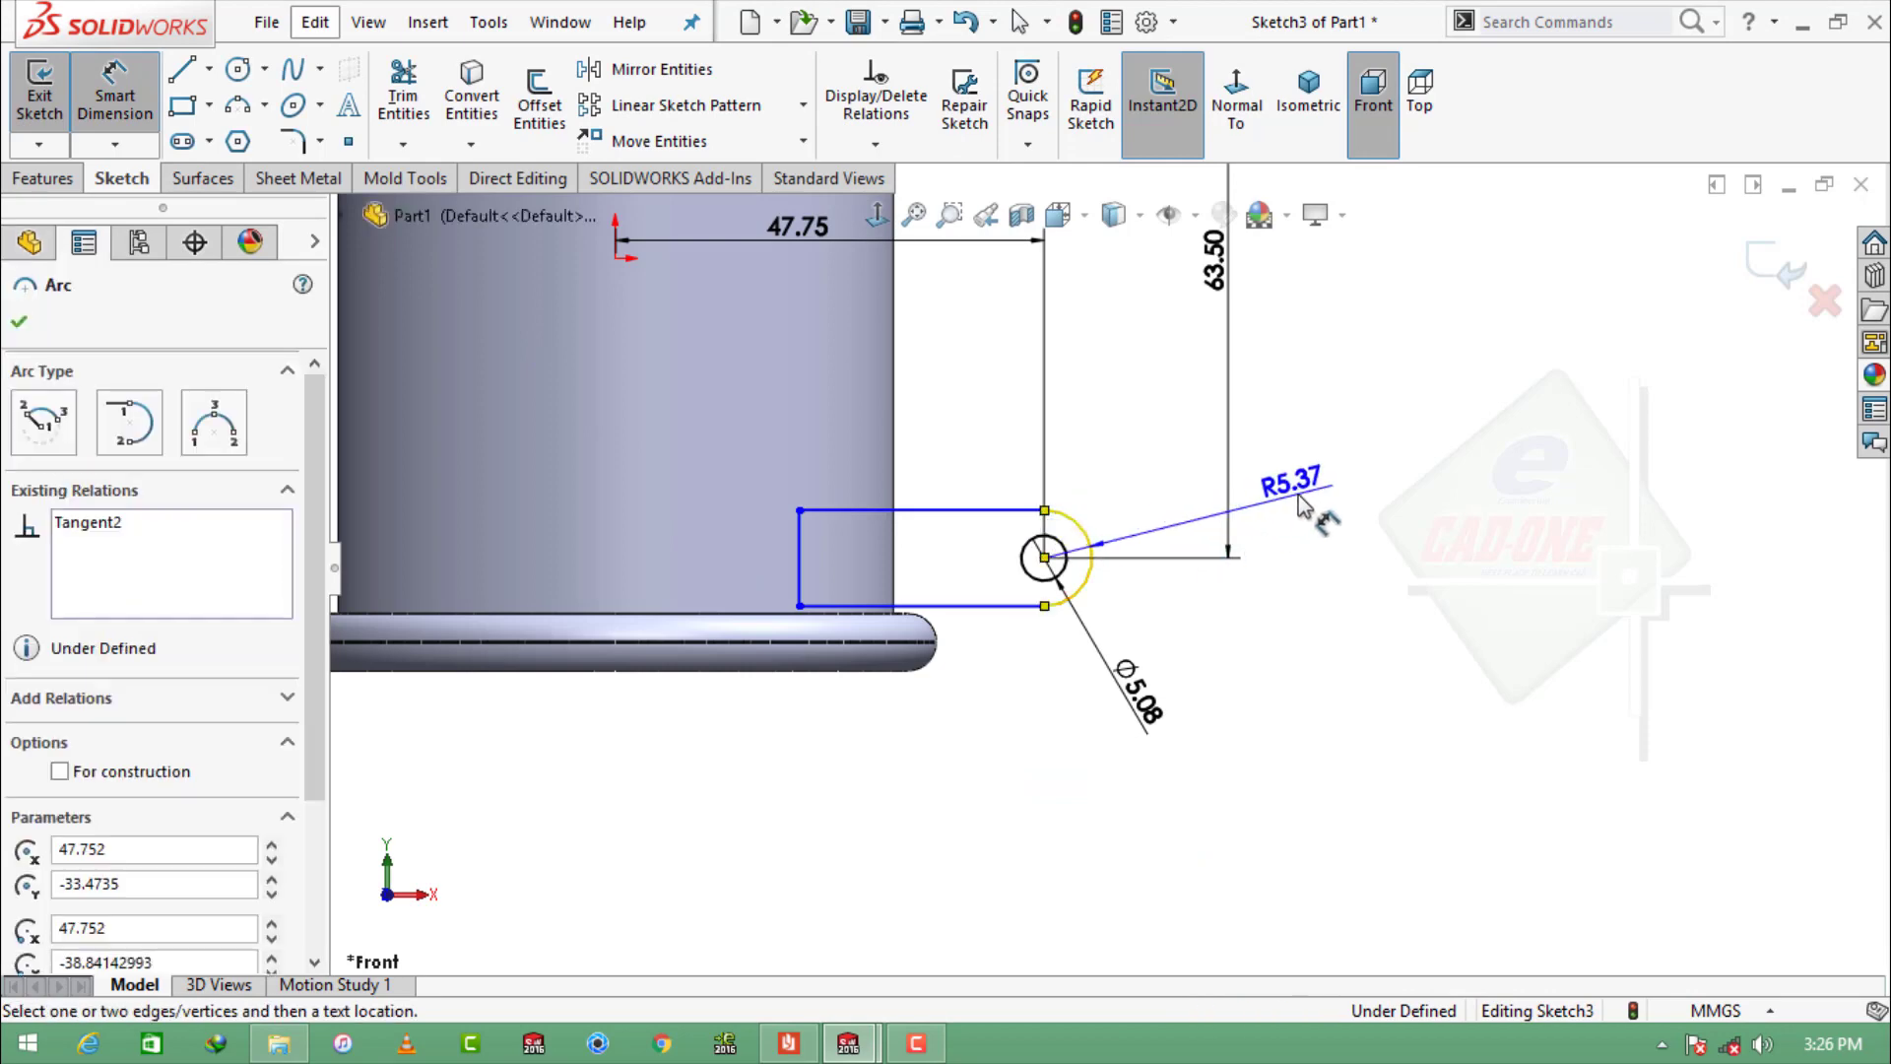
left_click(1552, 674)
type("9.")
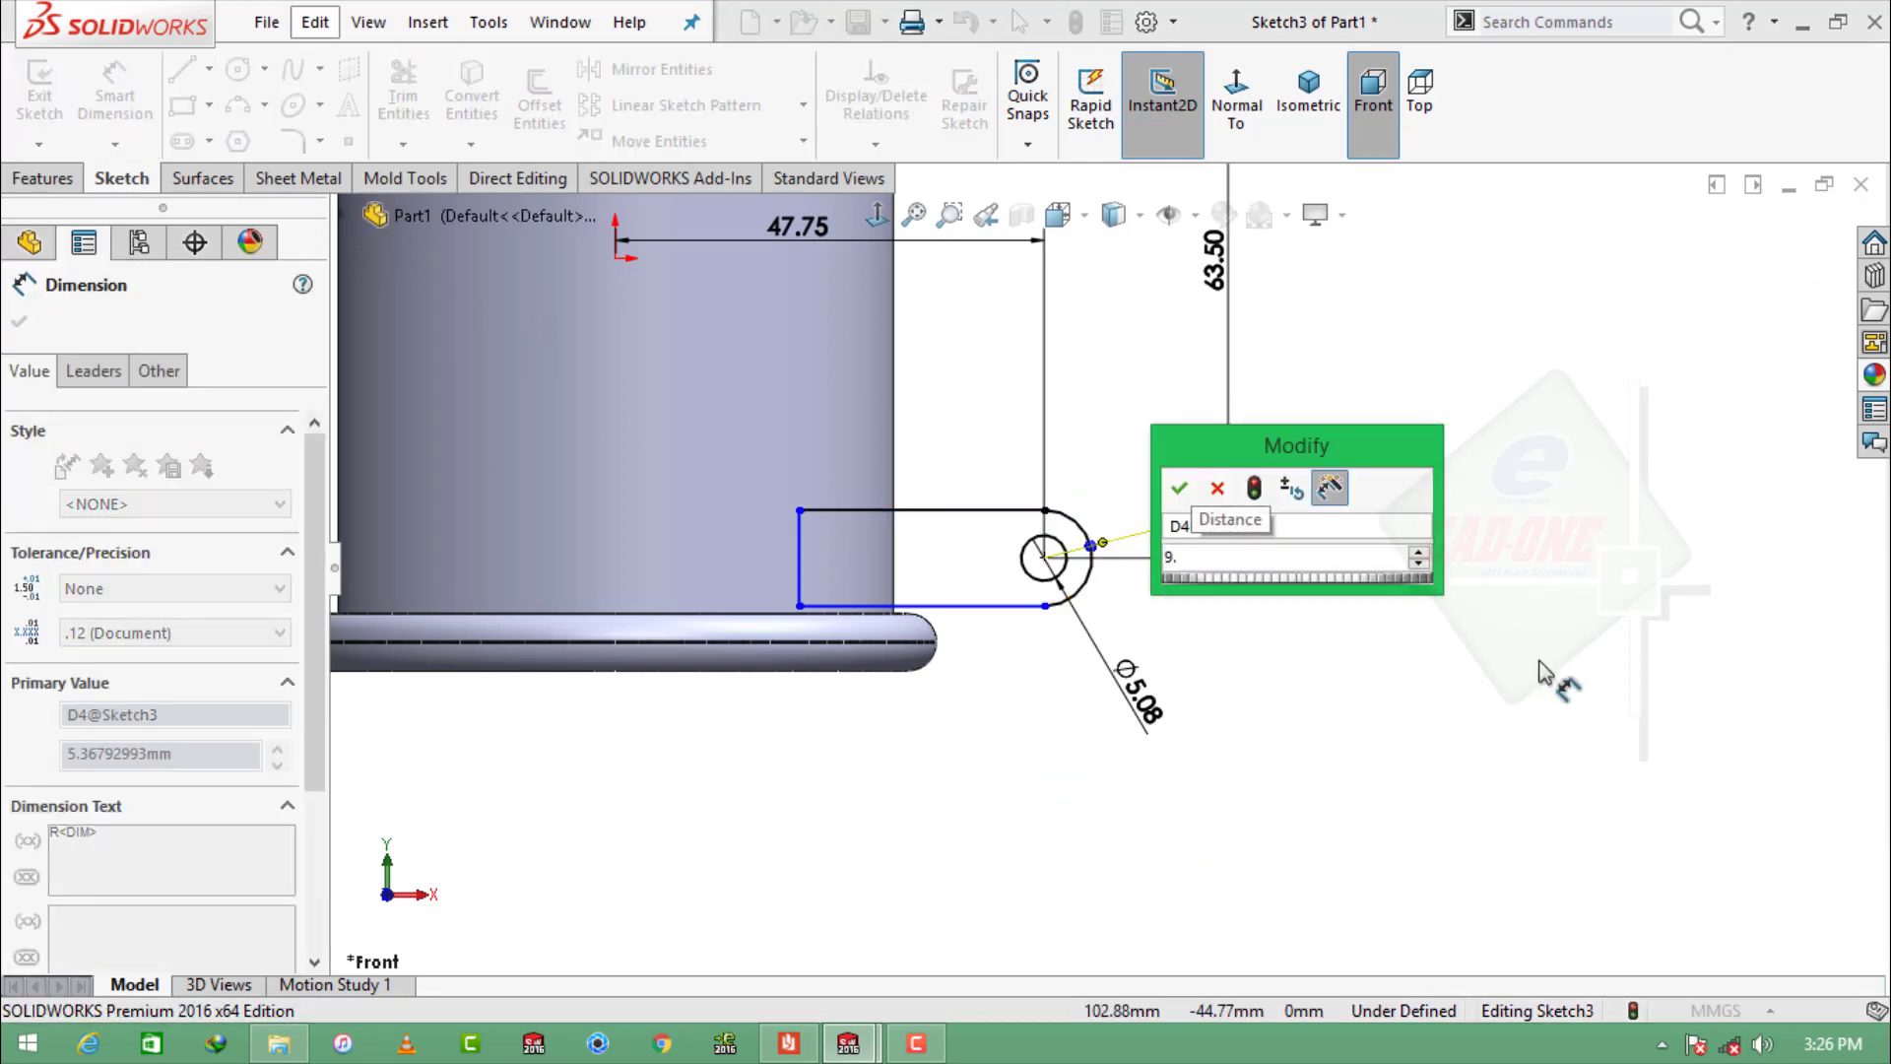
type("55/2")
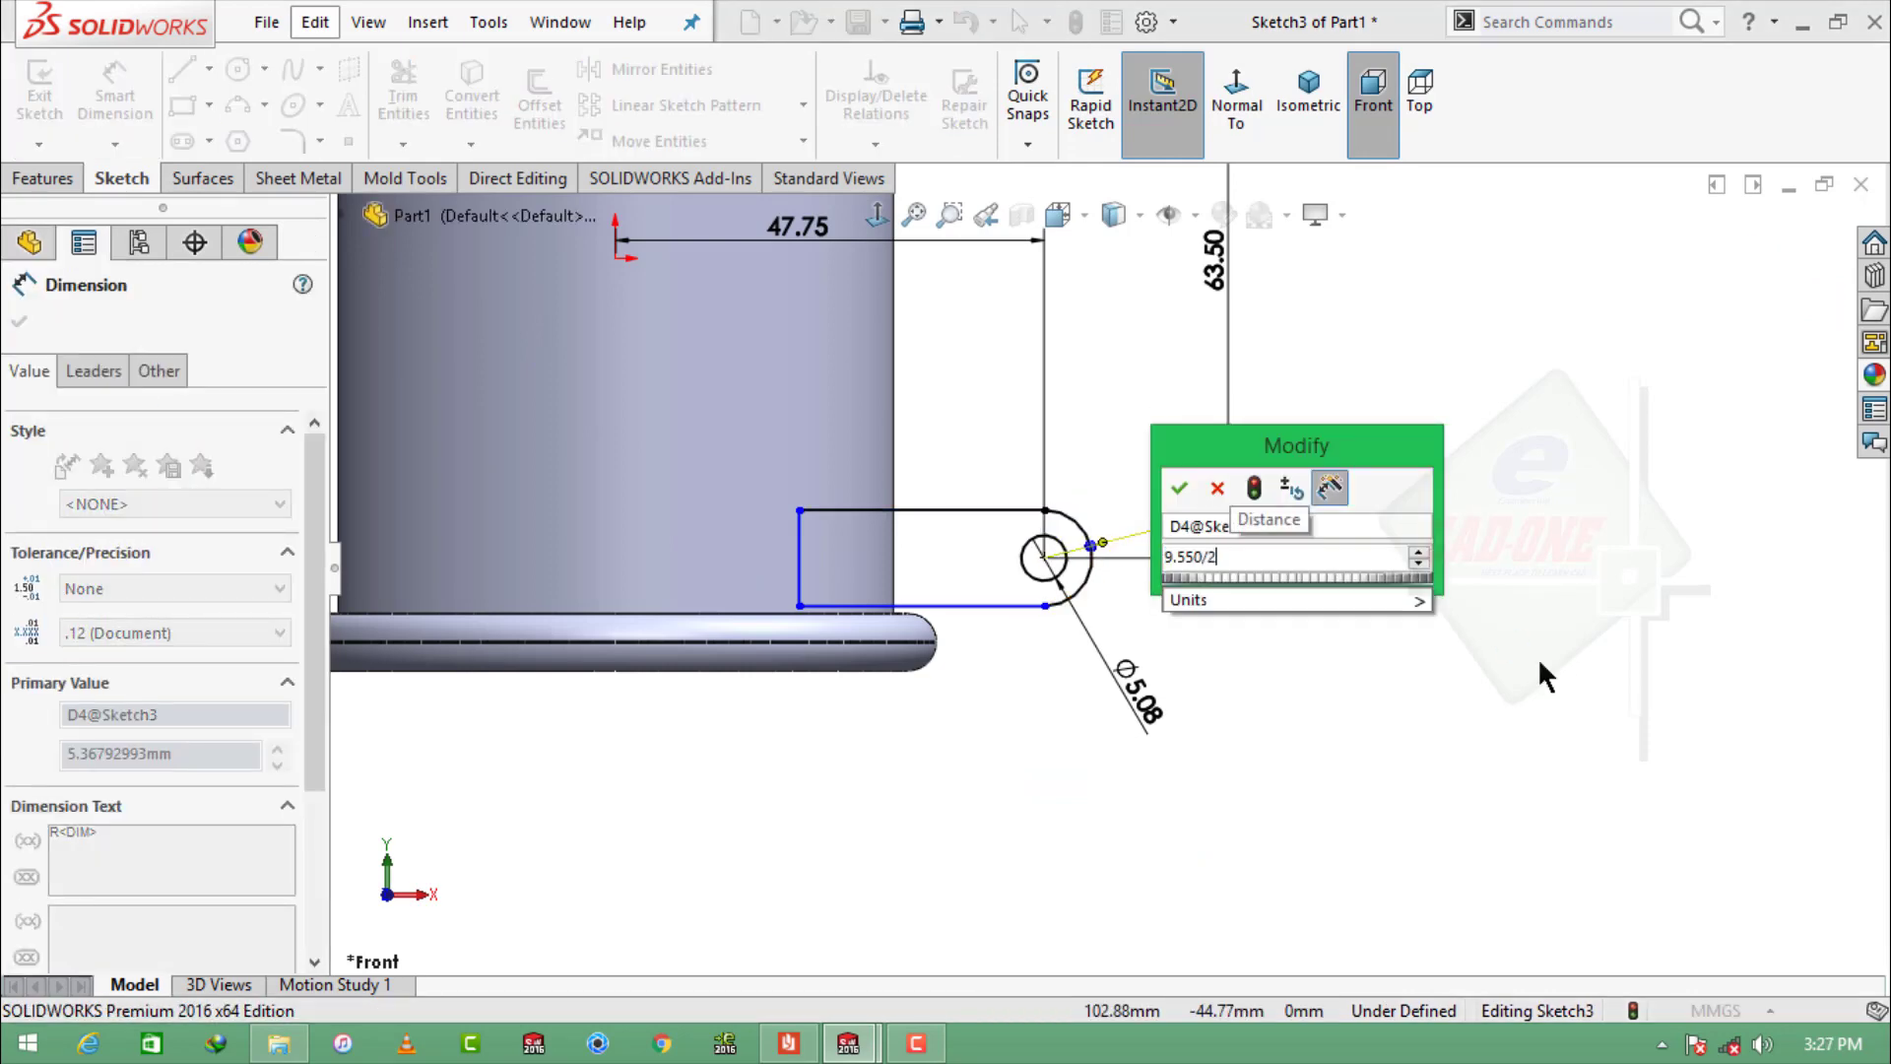
key("Return")
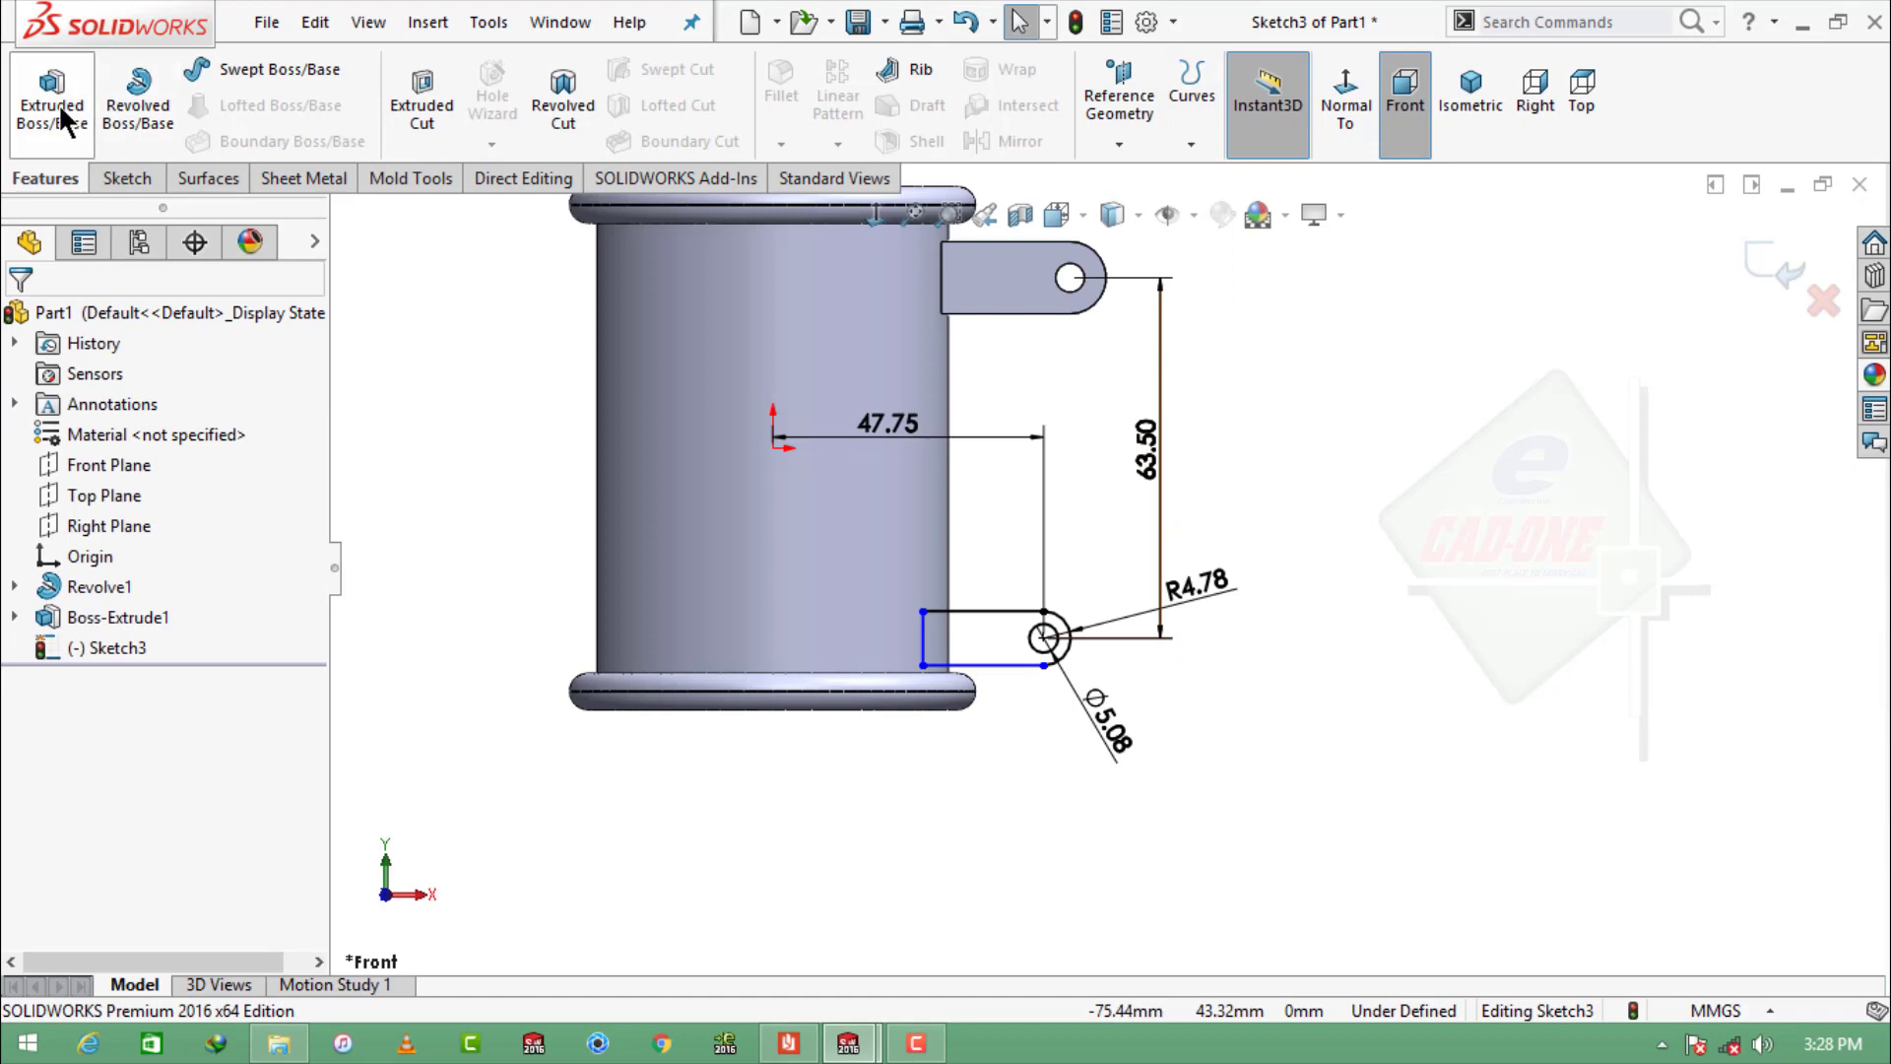
Step: Extrude the lower lug sketch as a merged boss with a Mid Plane depth of 22.352 mm
left_click(59, 108)
double_click(186, 583)
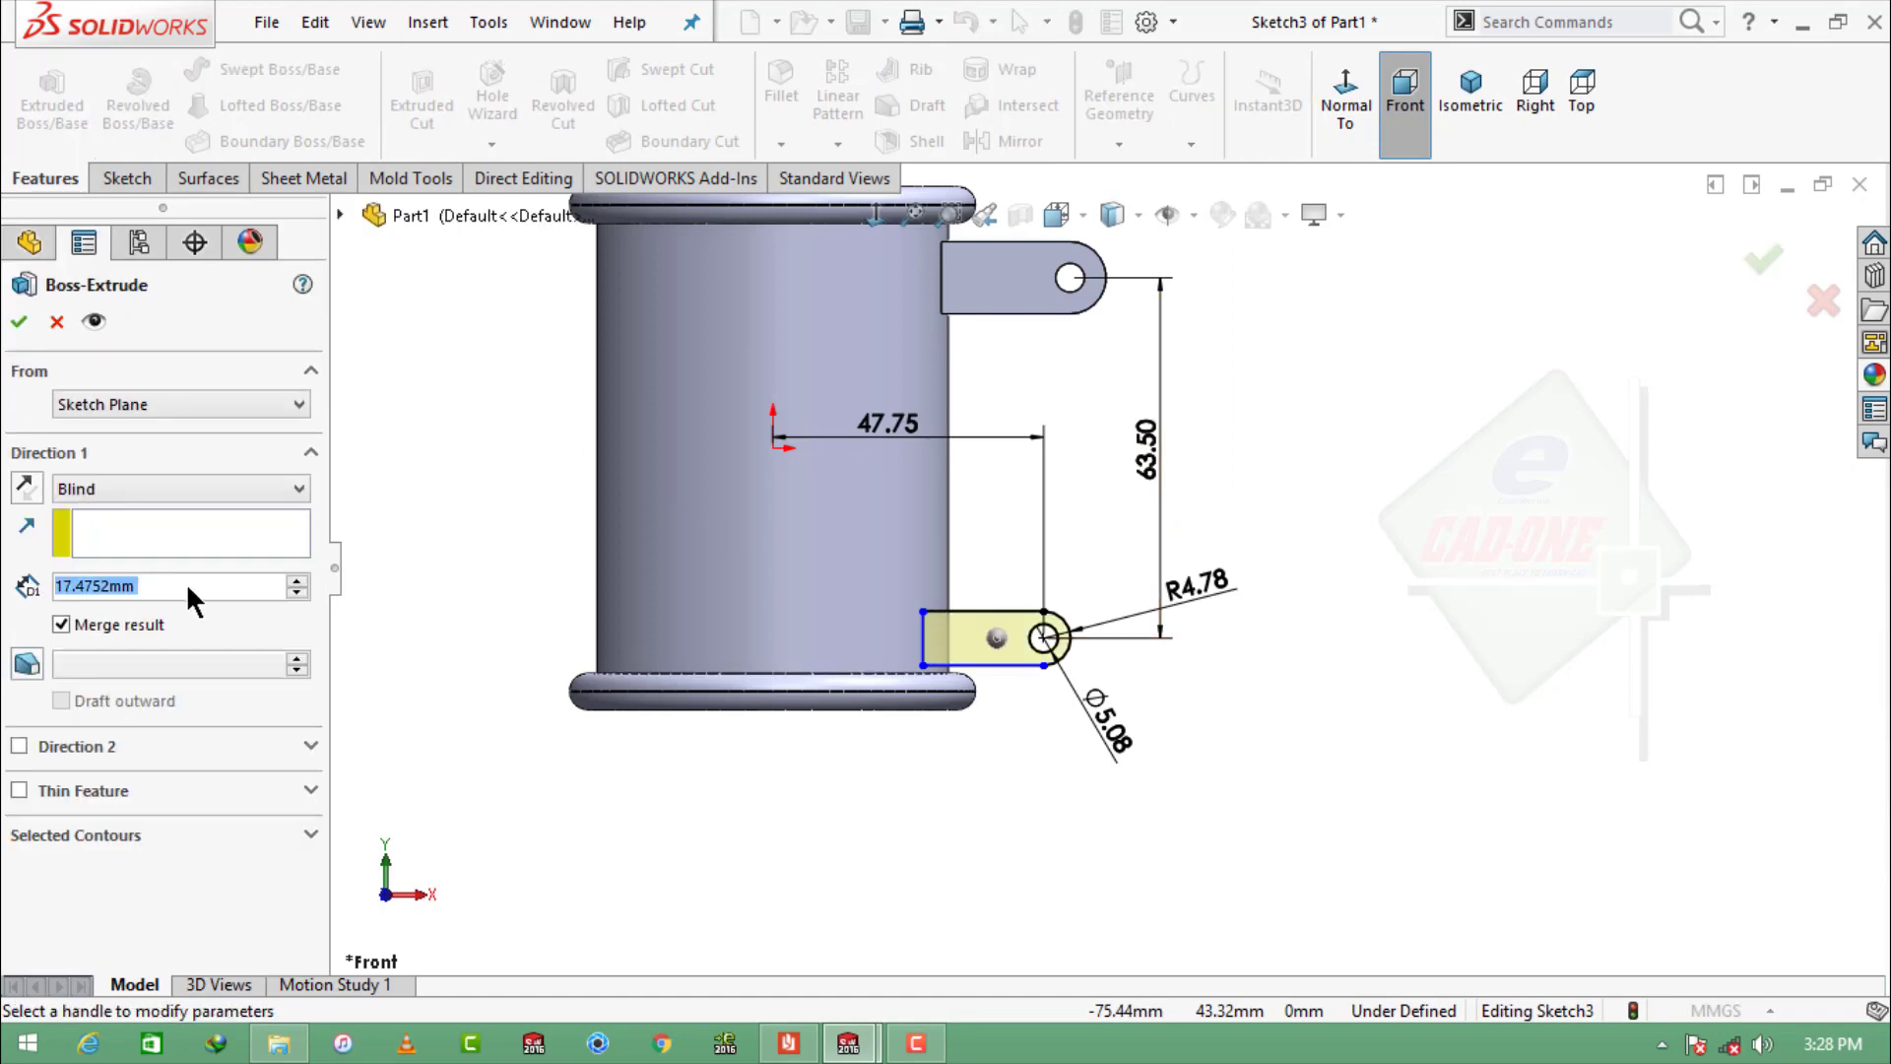
type("22.352")
key("Return")
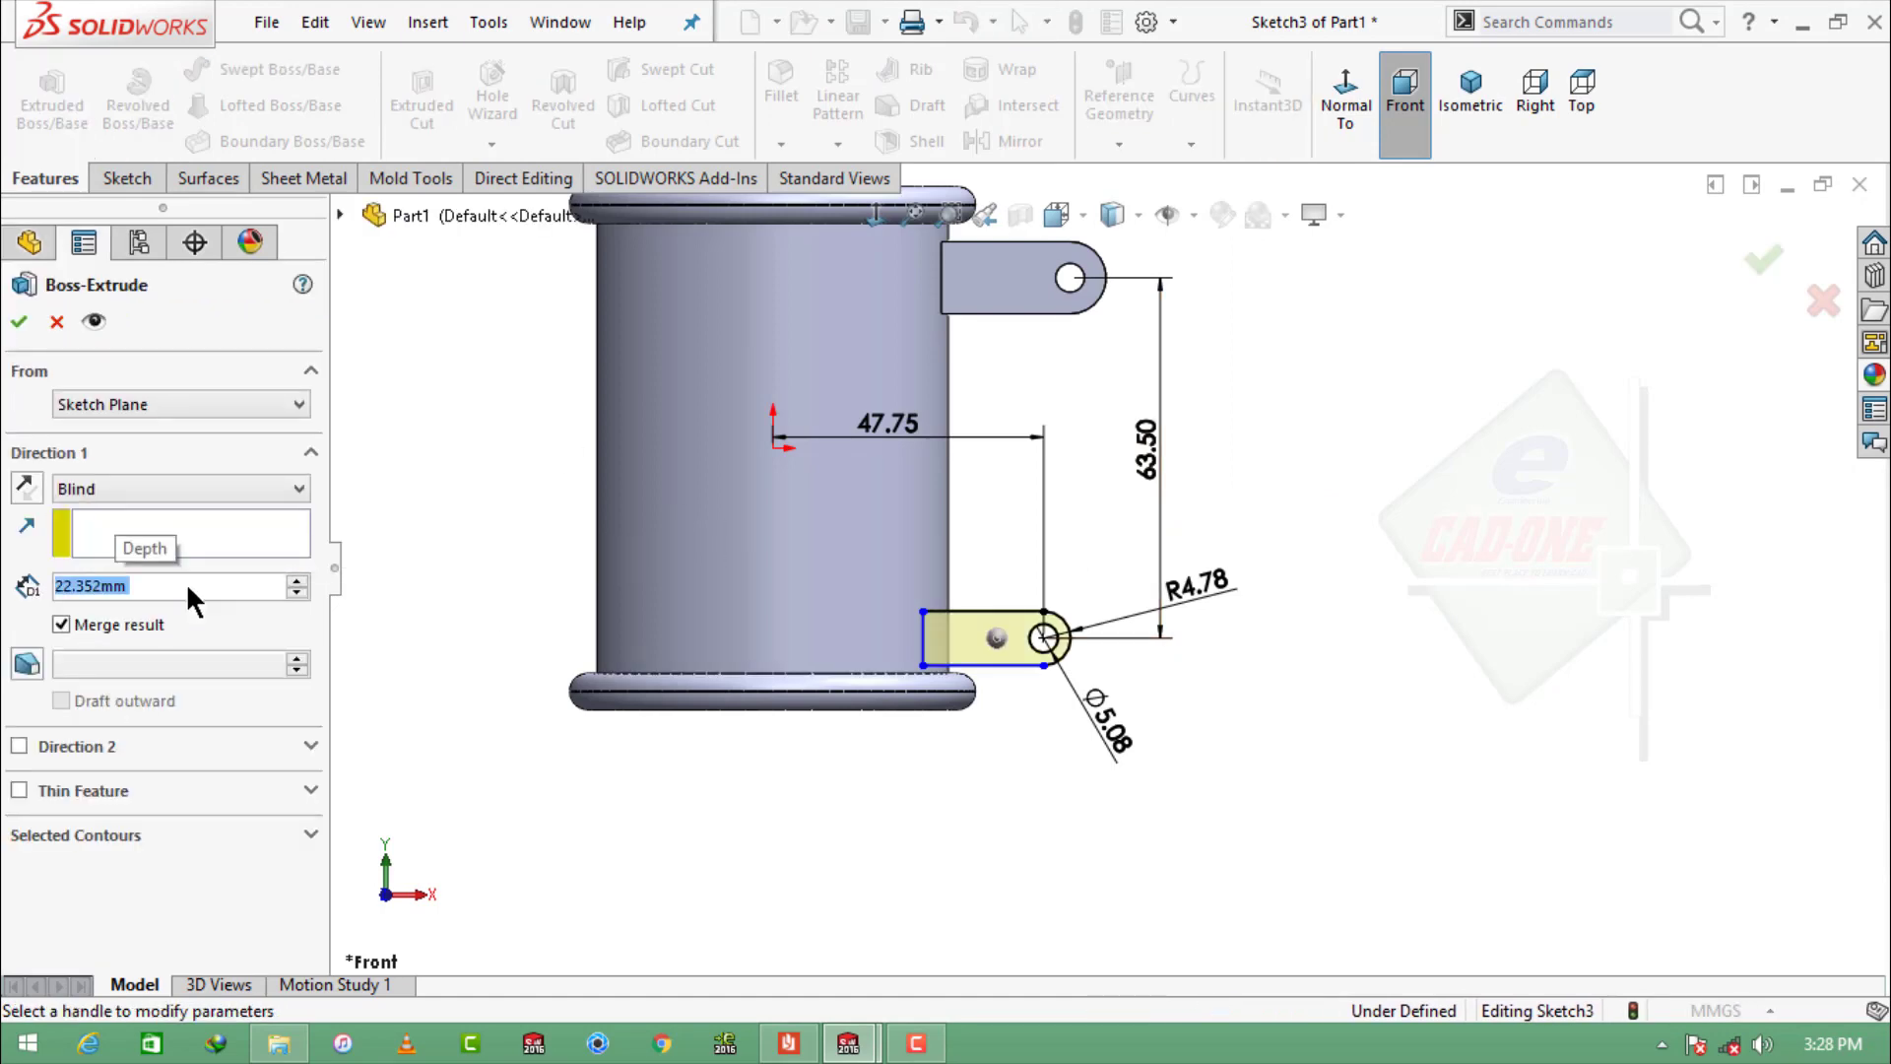
left_click(169, 487)
left_click(179, 619)
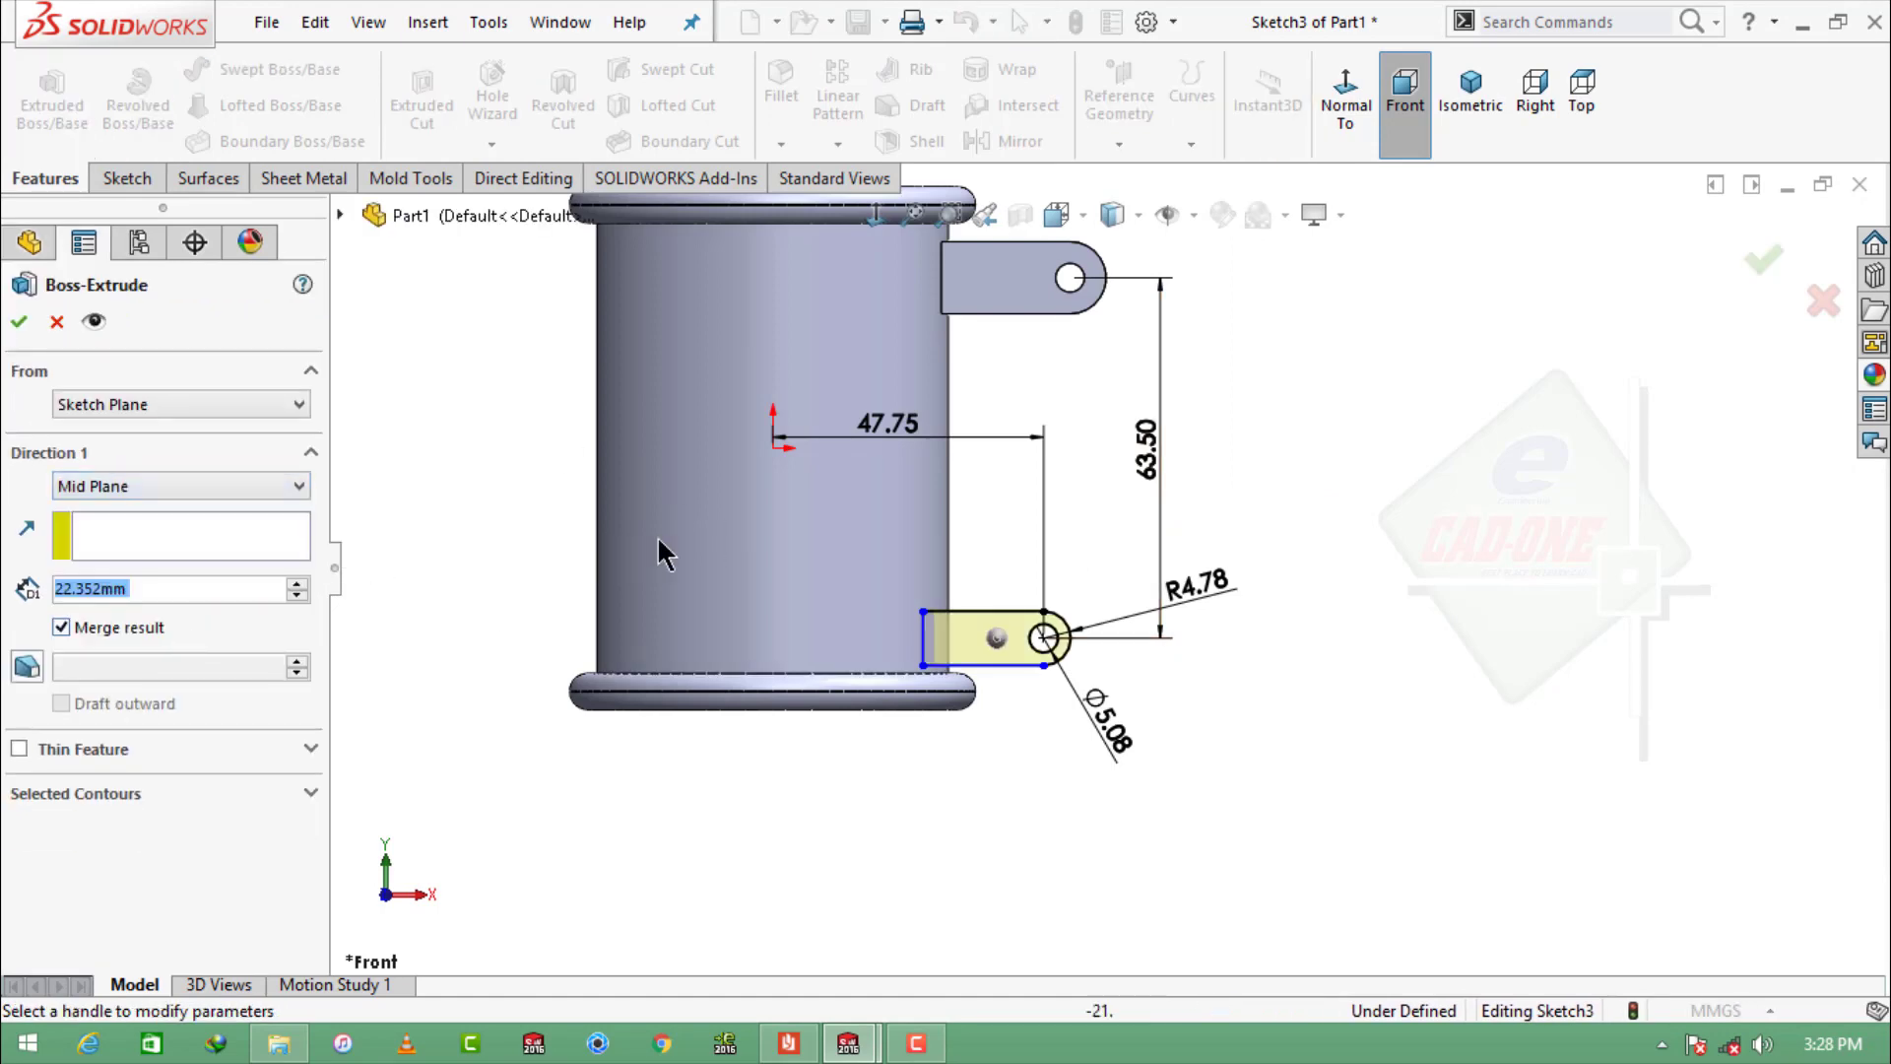
left_click(22, 323)
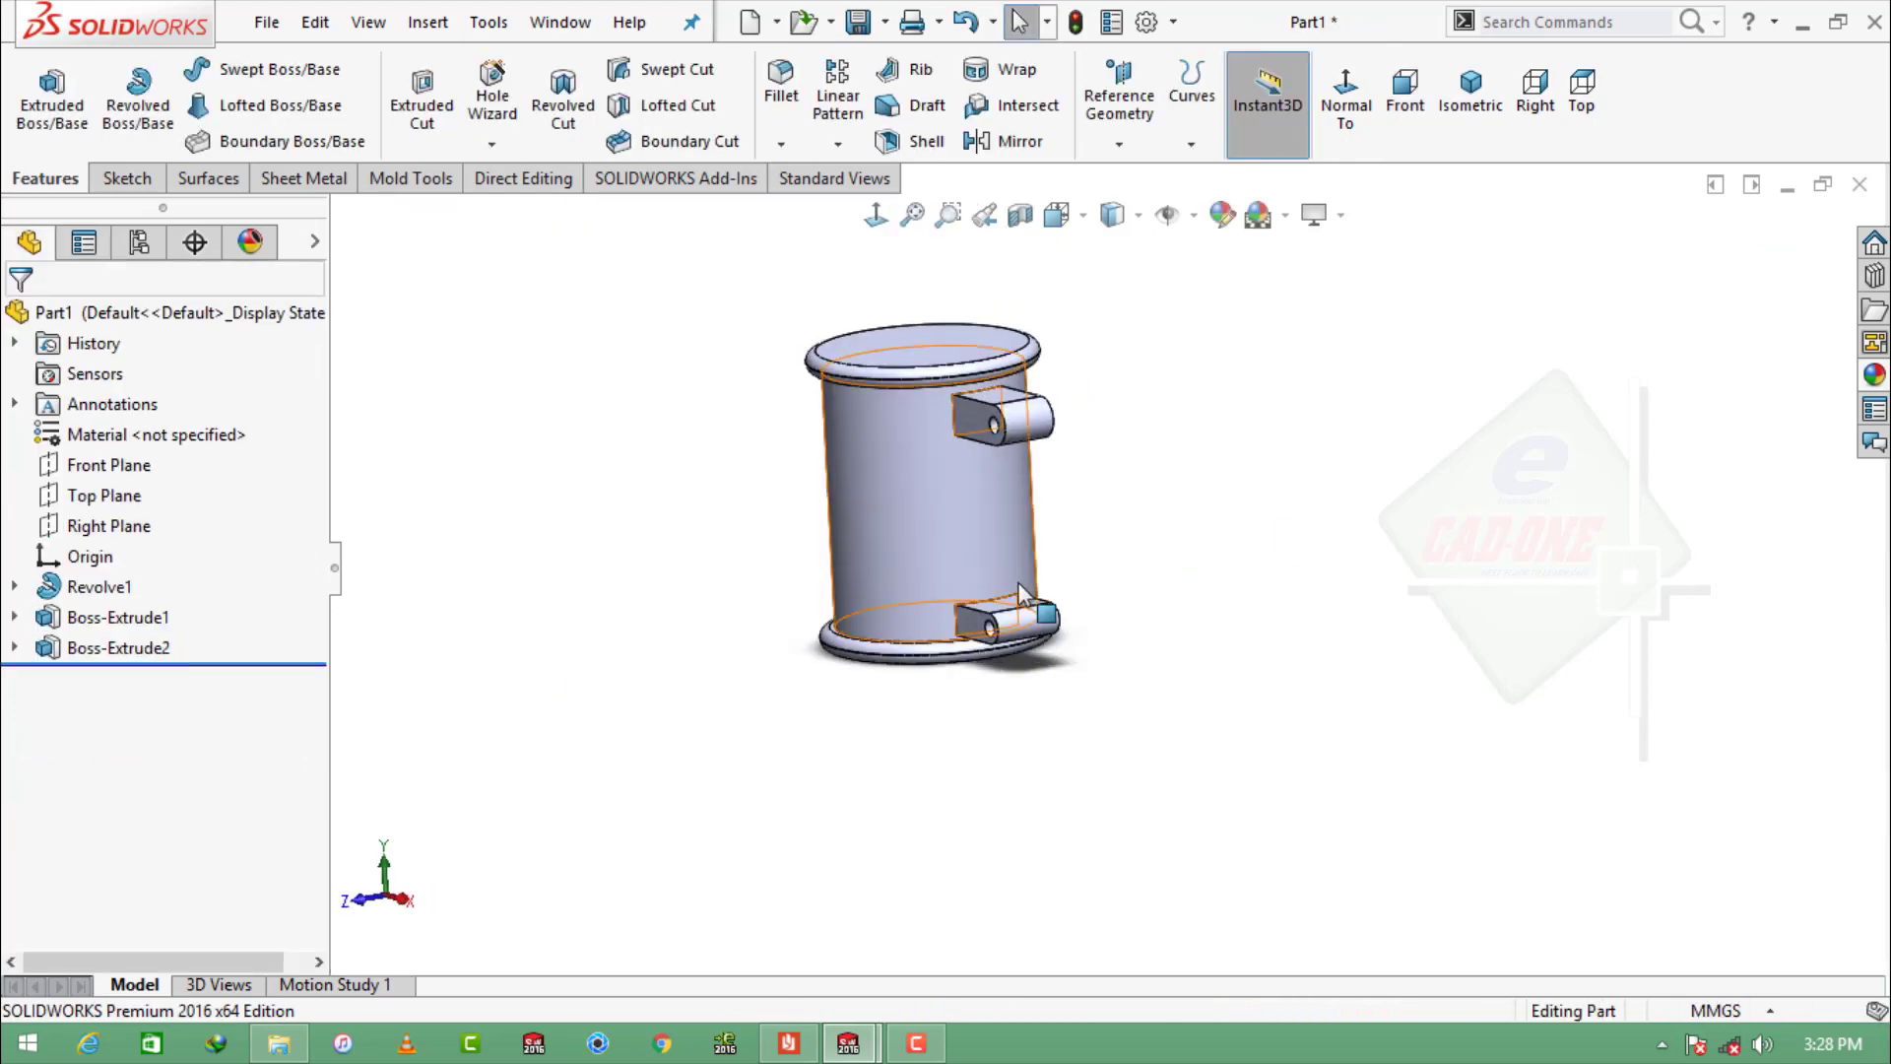
middle_click_drag(1020, 591, 1189, 546)
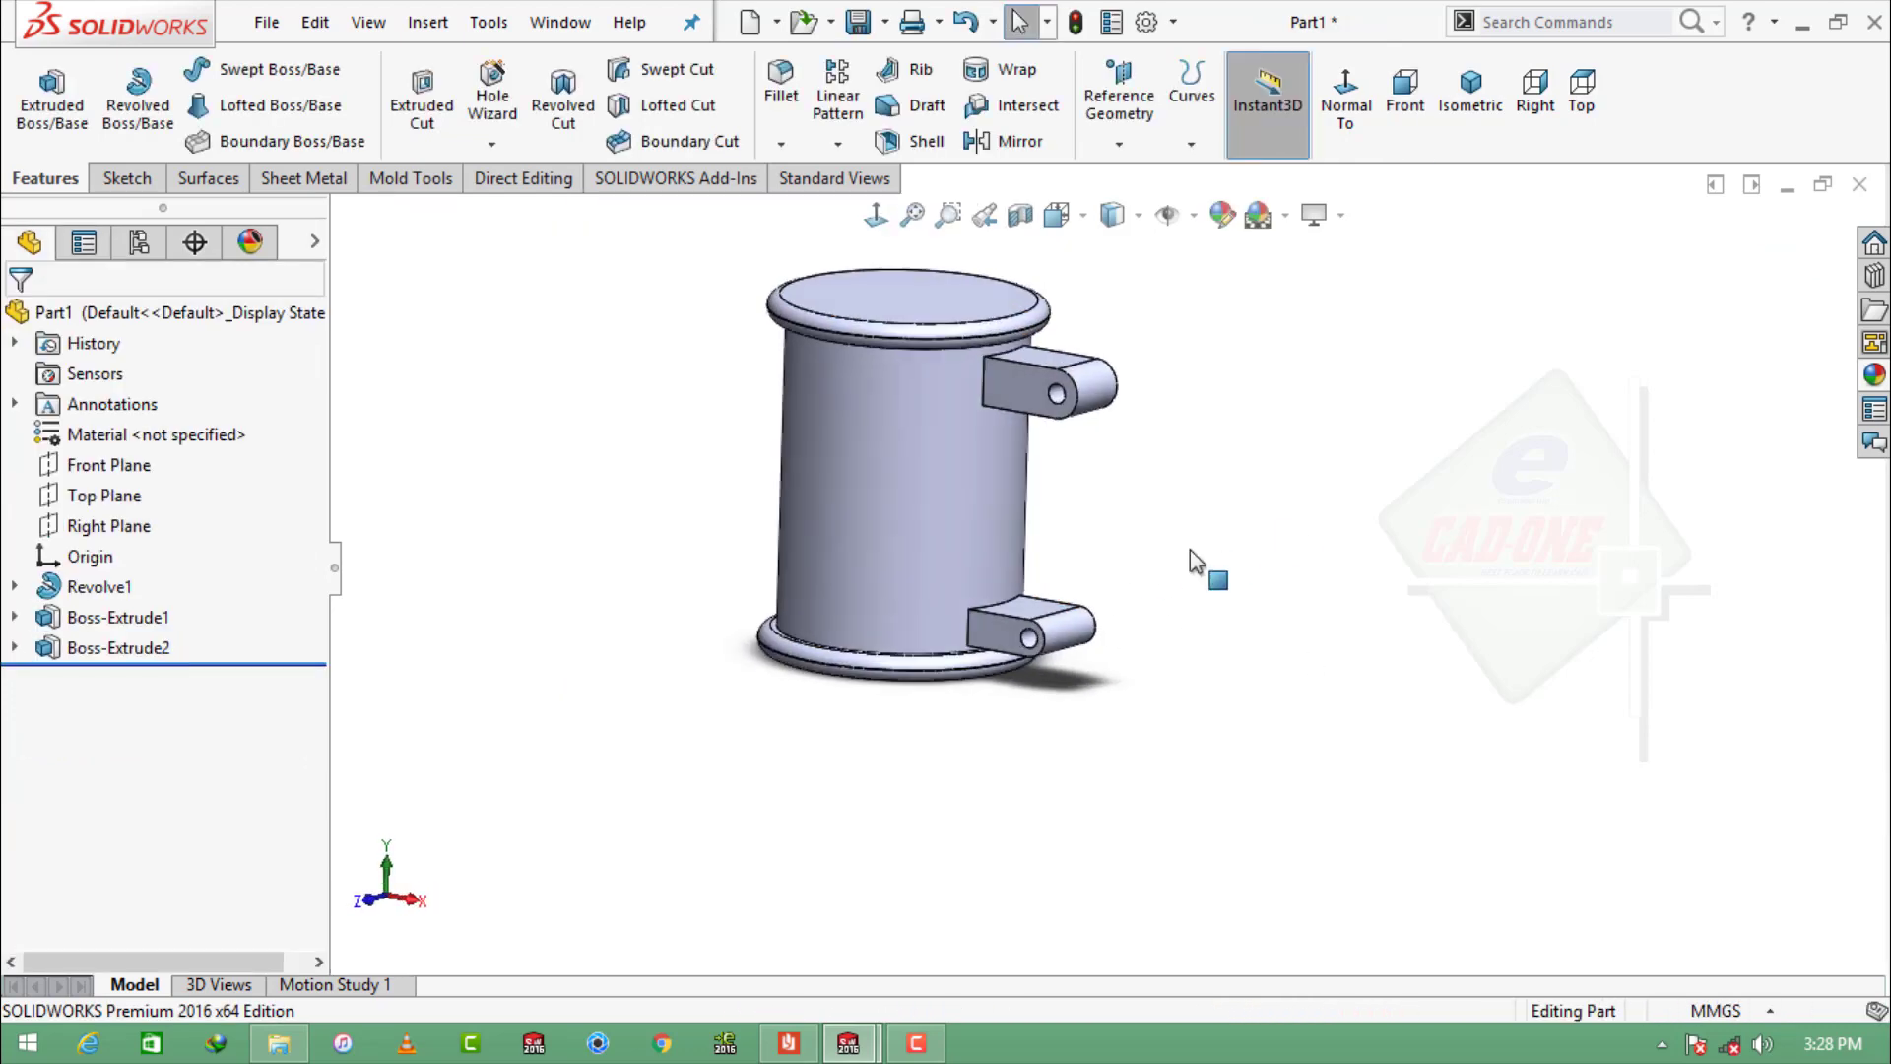
Step: Start a Front Plane sketch and draw a circle about 32.9 mm in diameter, centred about 3.5 mm directly below the origin
left_click(108, 464)
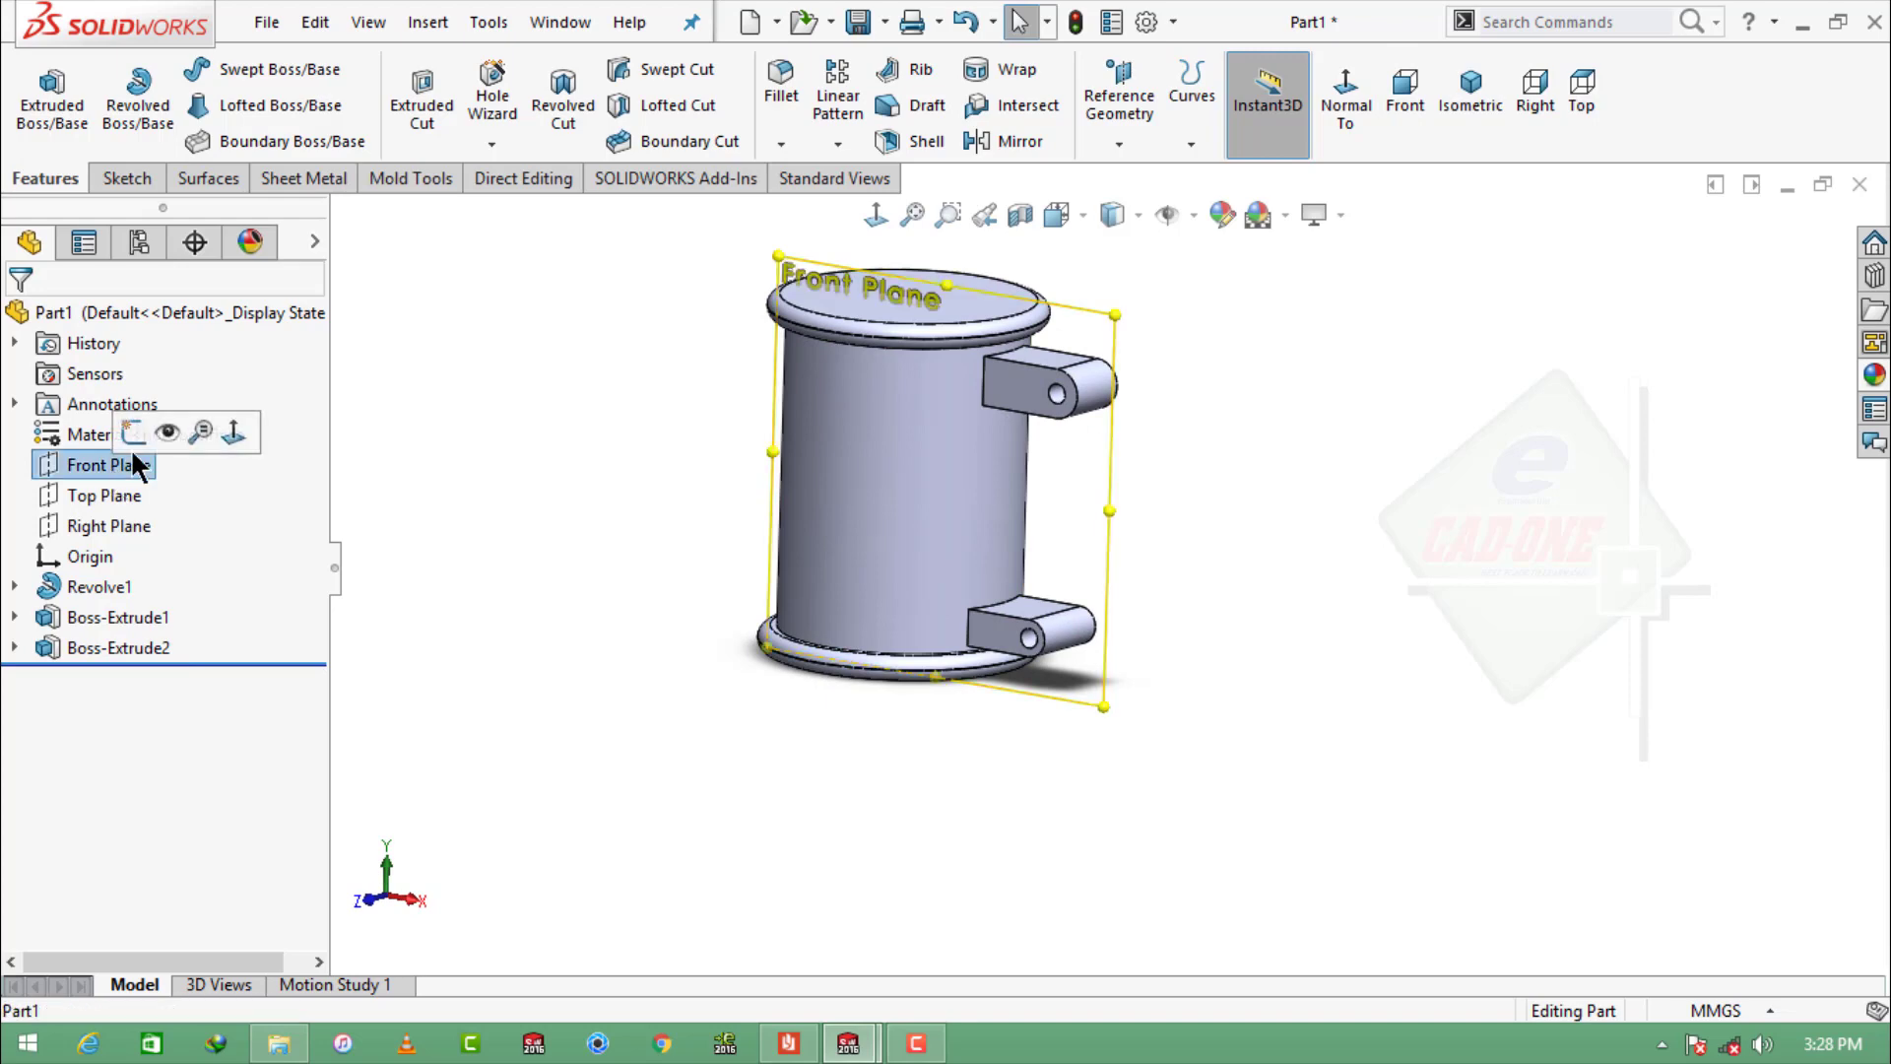
left_click(135, 431)
left_click(1236, 108)
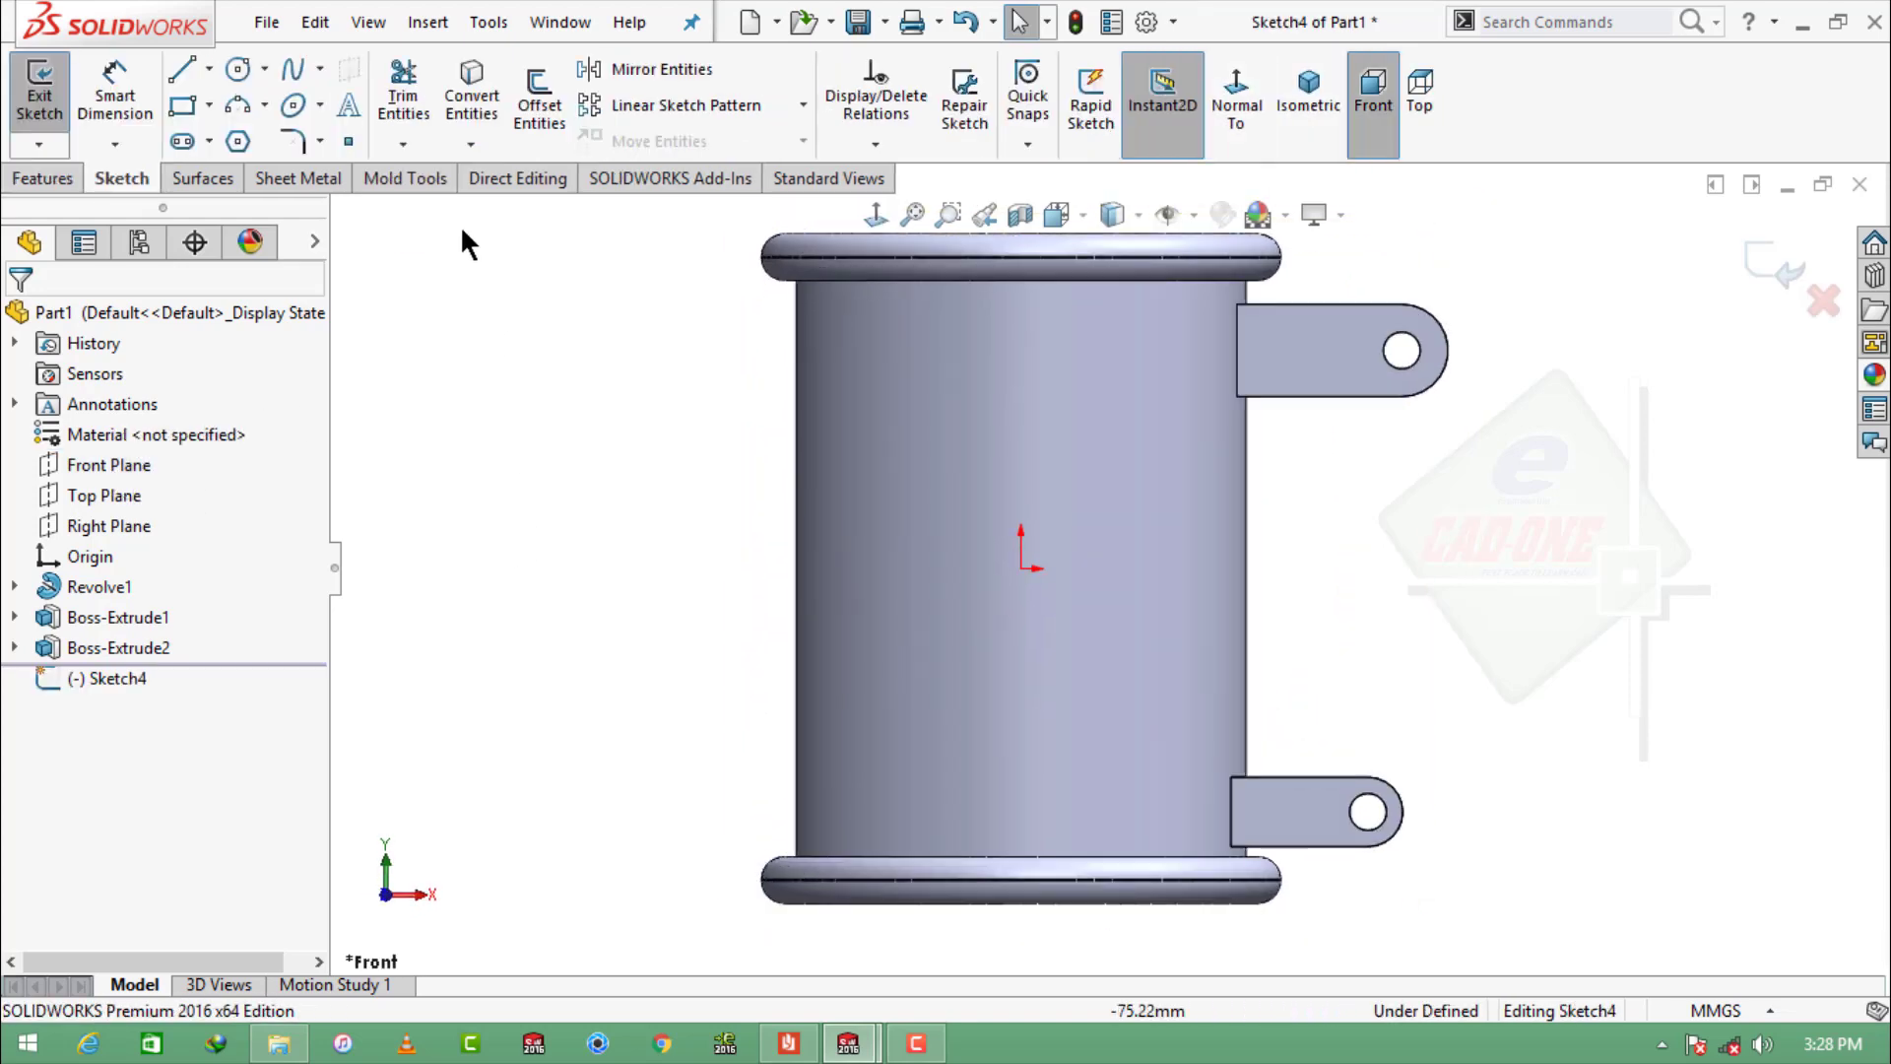
left_click(236, 69)
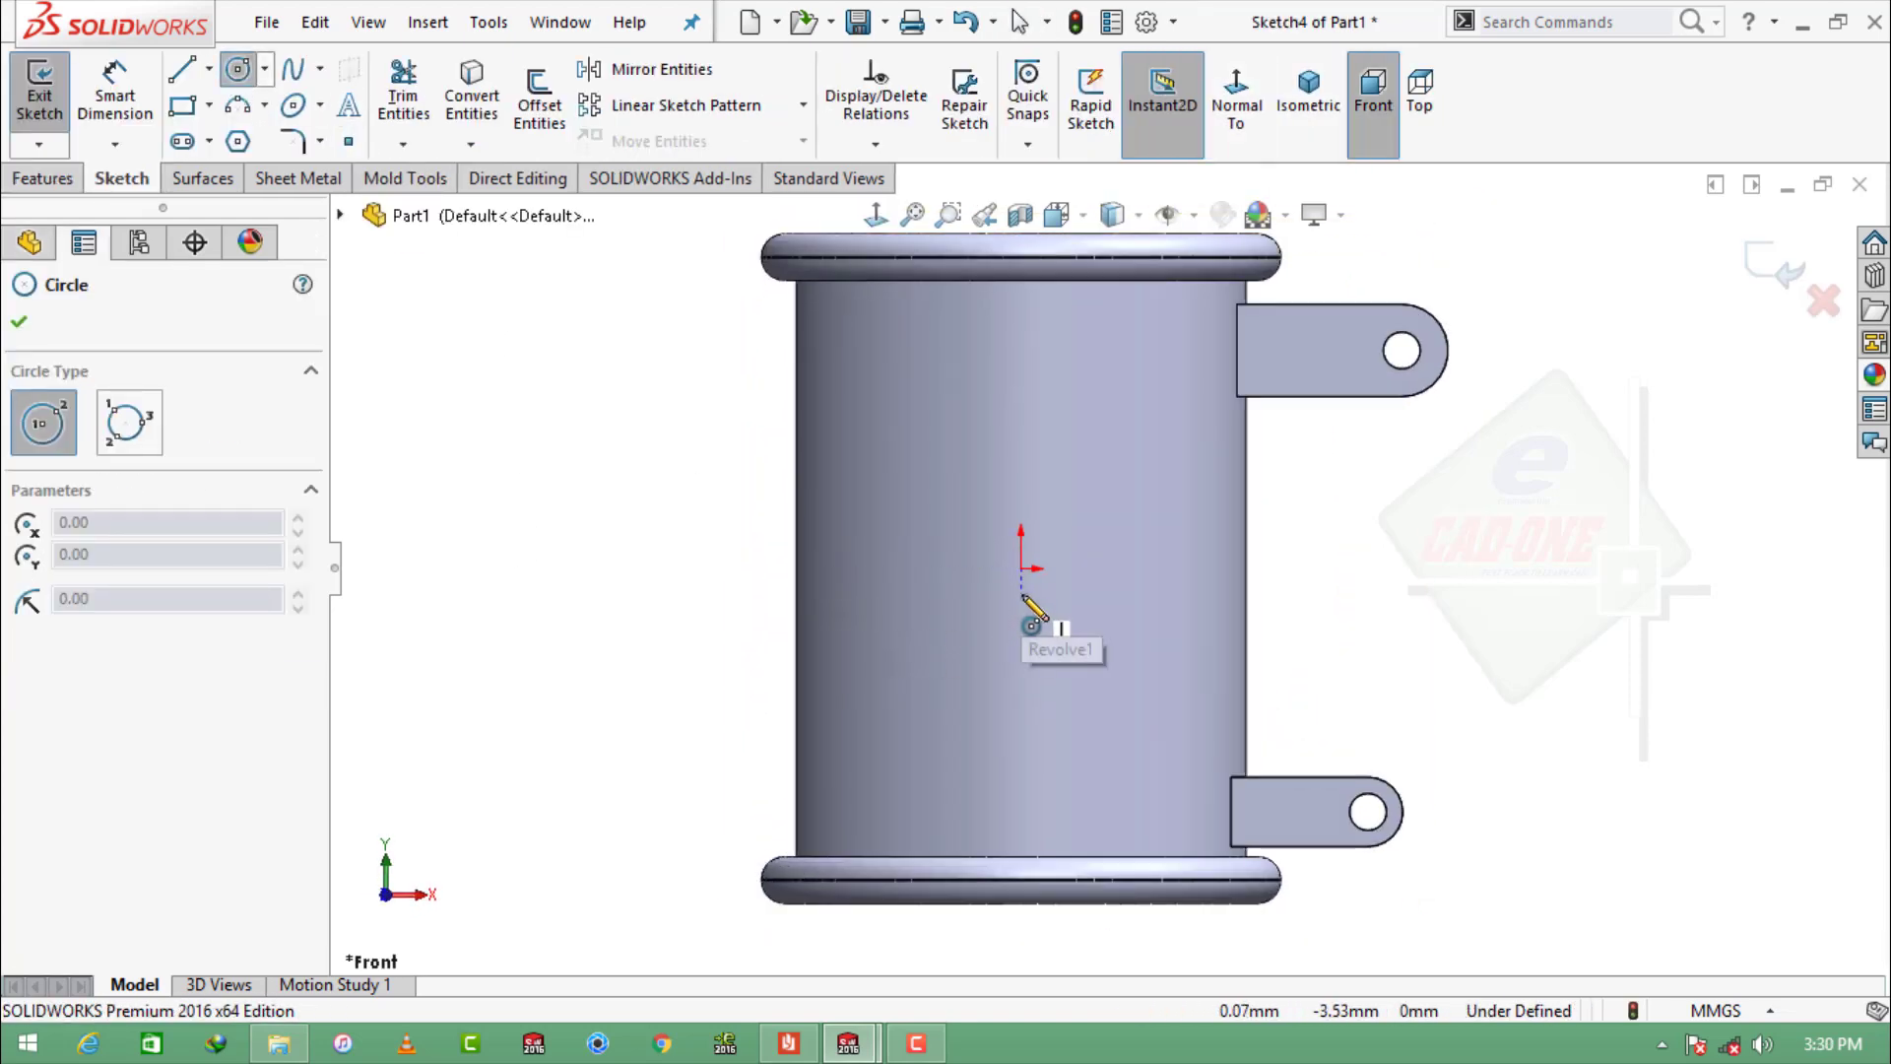
left_click(1020, 593)
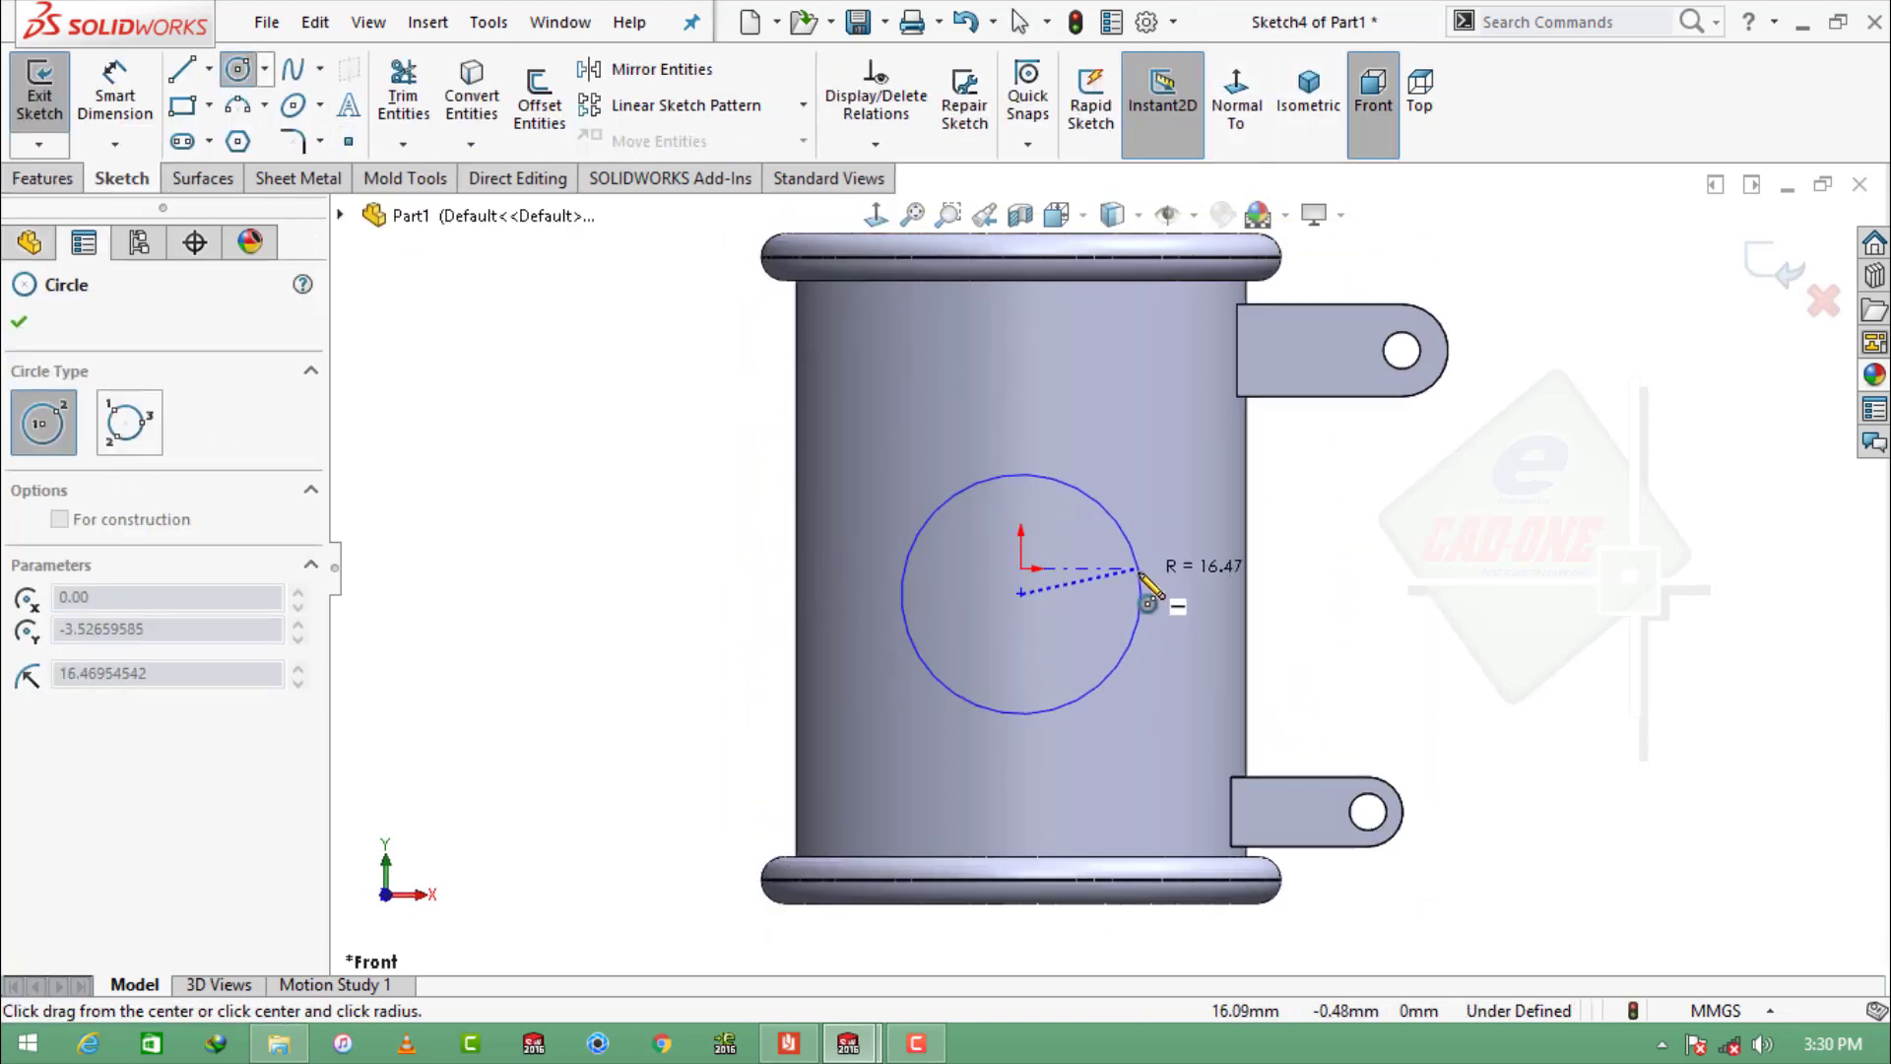
left_click(1138, 576)
Step: Dimension the circle's diameter as 16.002 mm
left_click(115, 88)
left_click(942, 502)
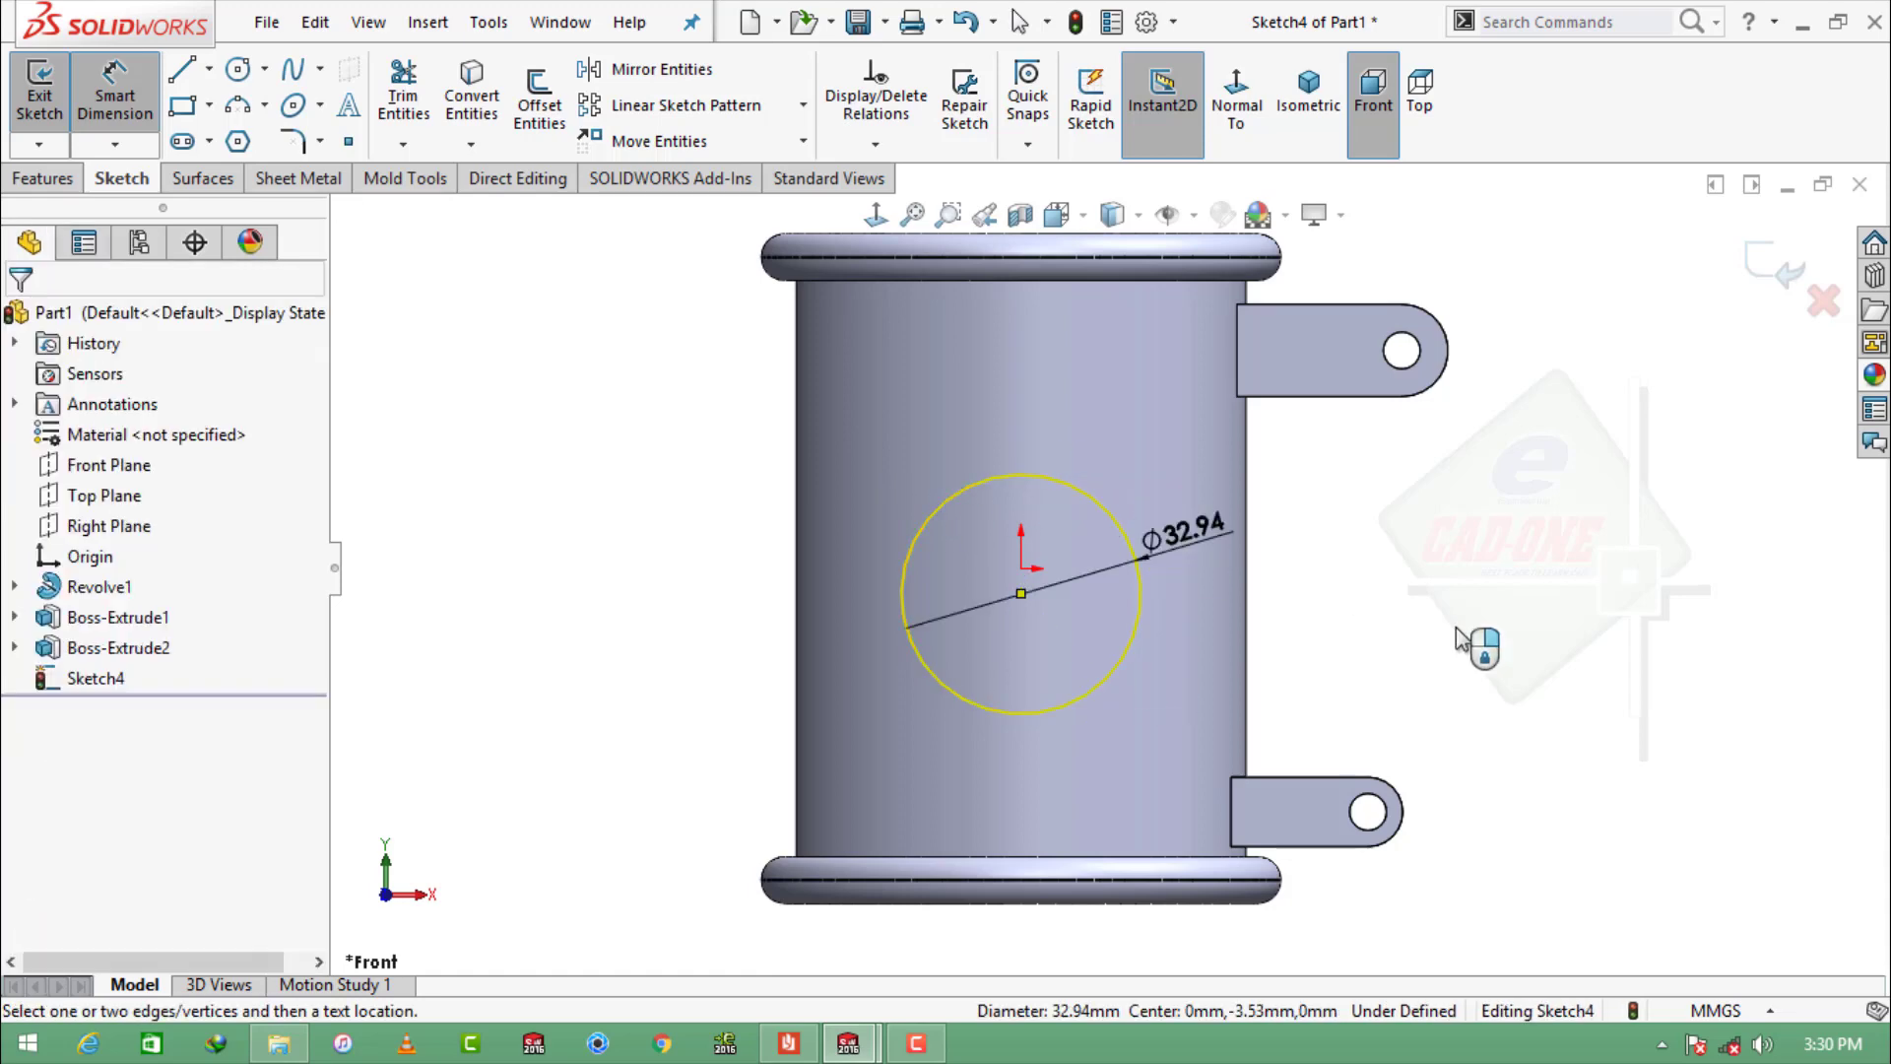
left_click(1495, 678)
type("16.0")
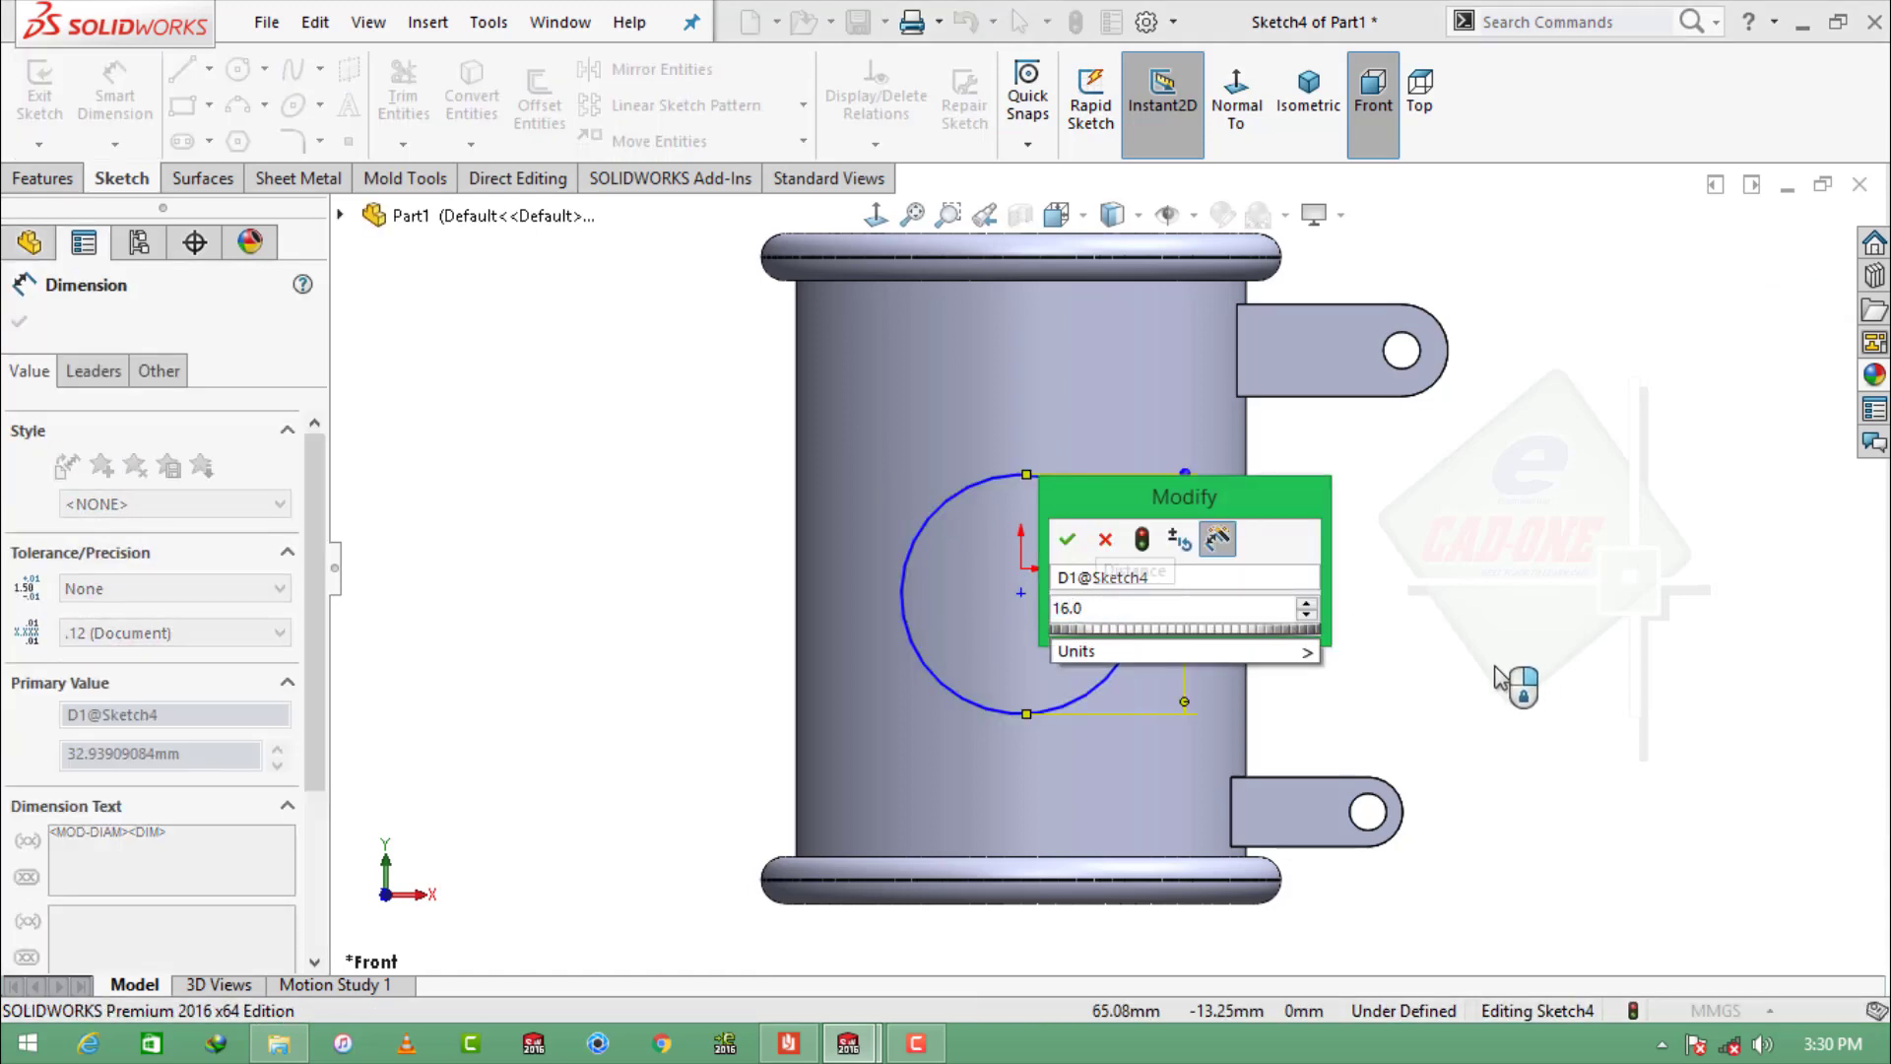
key("Return")
Step: Dimension the height of the circle's centre above the body's bottom edge as 42.05 mm and leave the dimension command
left_click(45, 175)
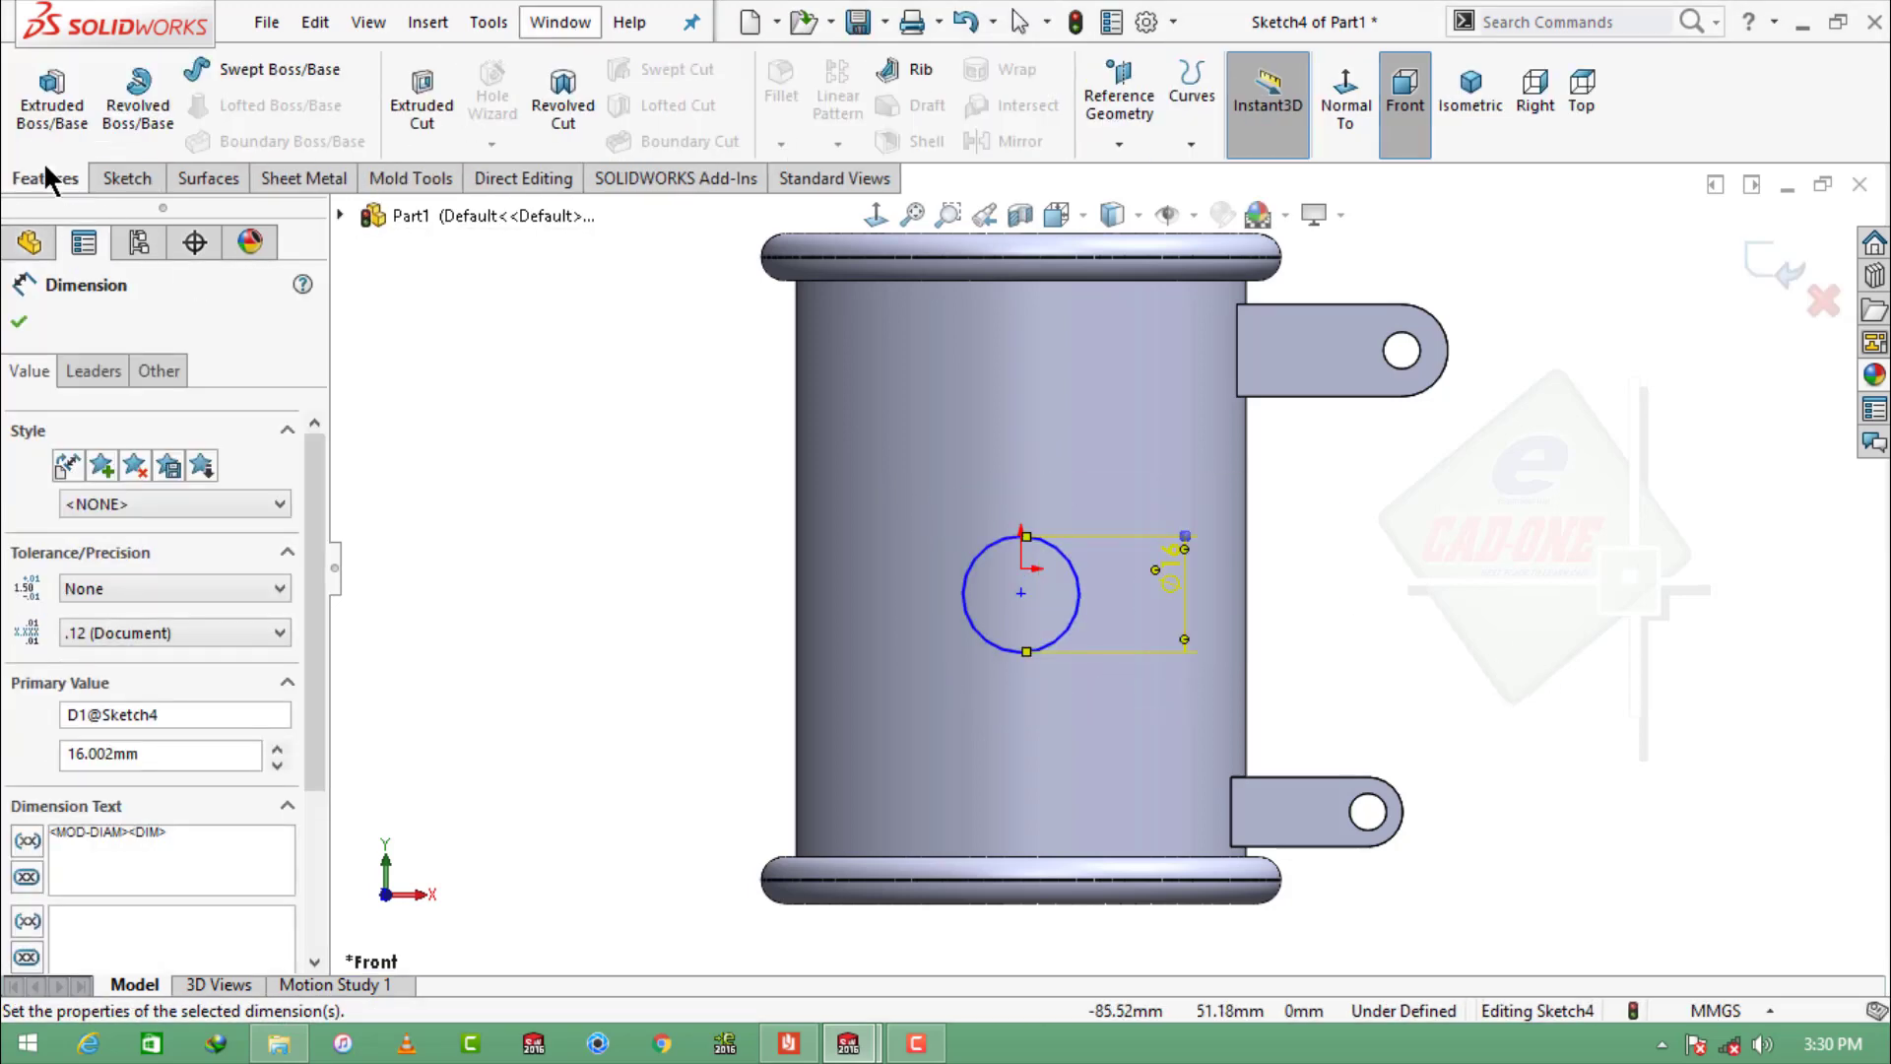
left_click(127, 178)
left_click(115, 96)
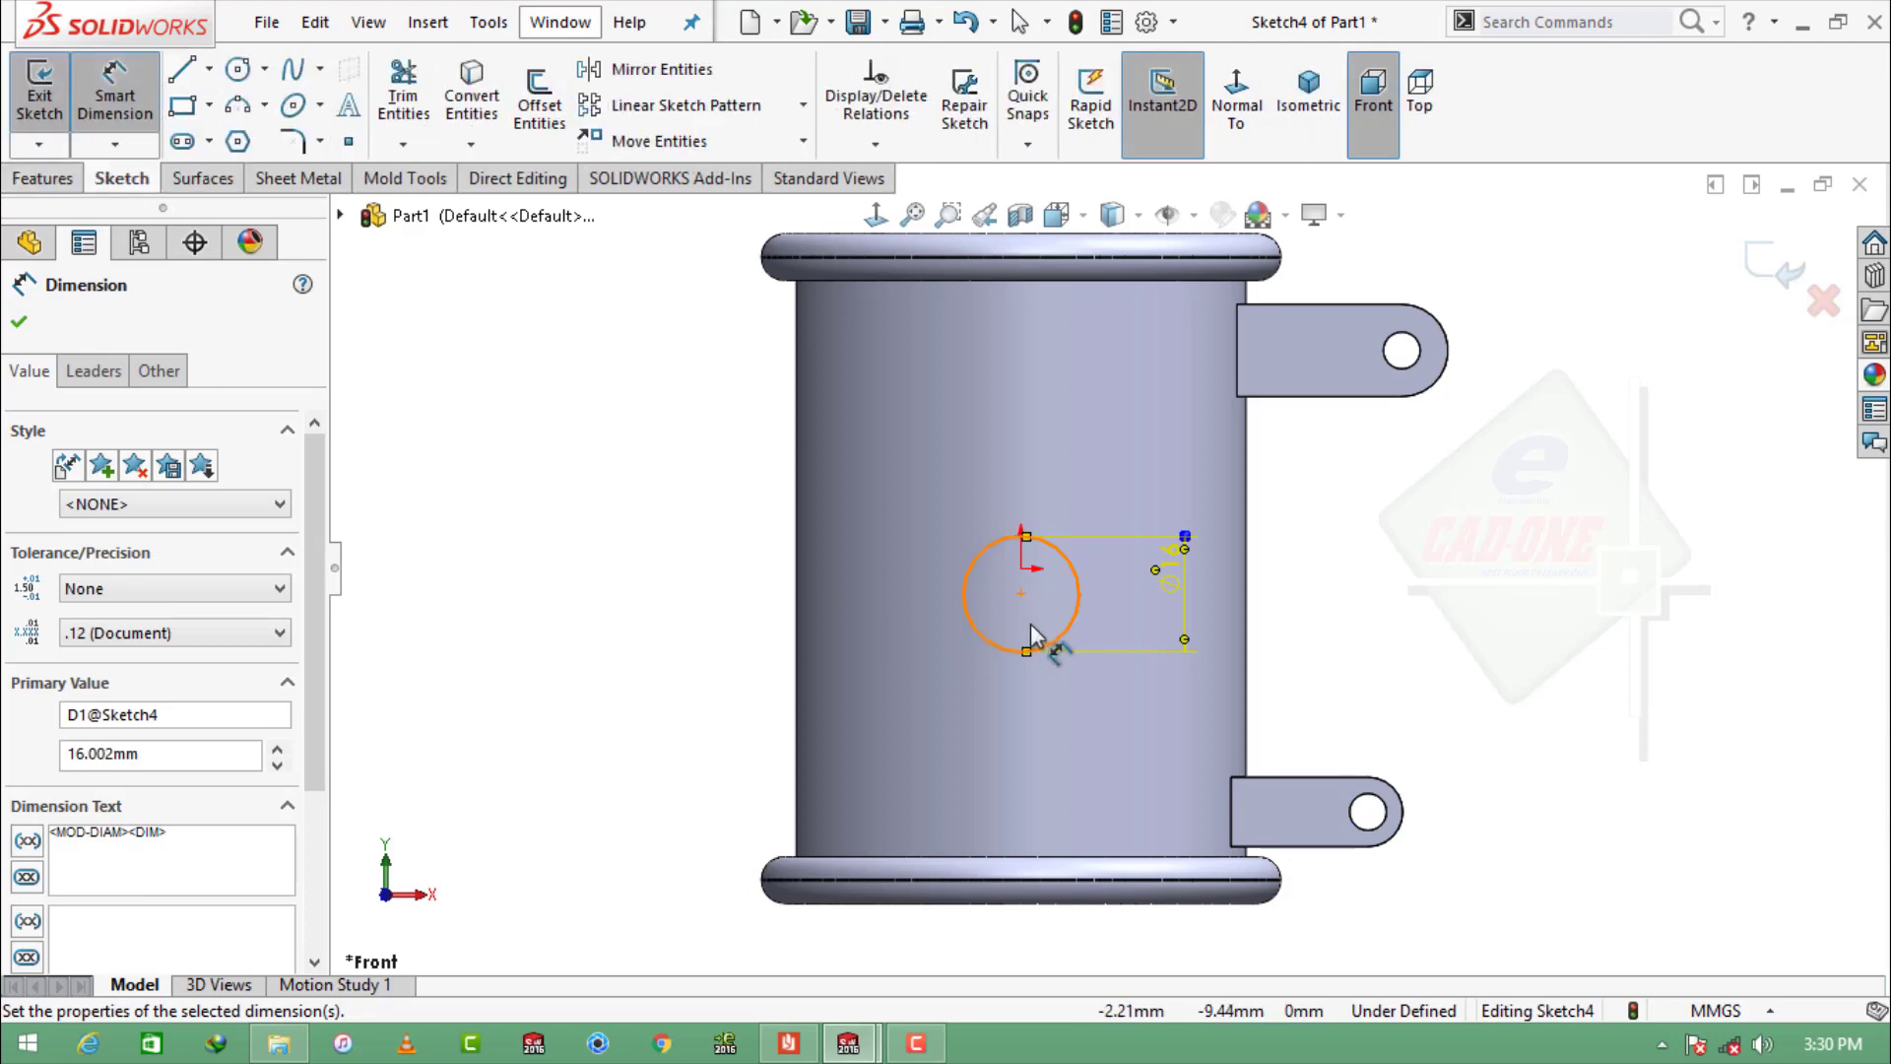
left_click(1053, 642)
left_click(1085, 902)
left_click(662, 734)
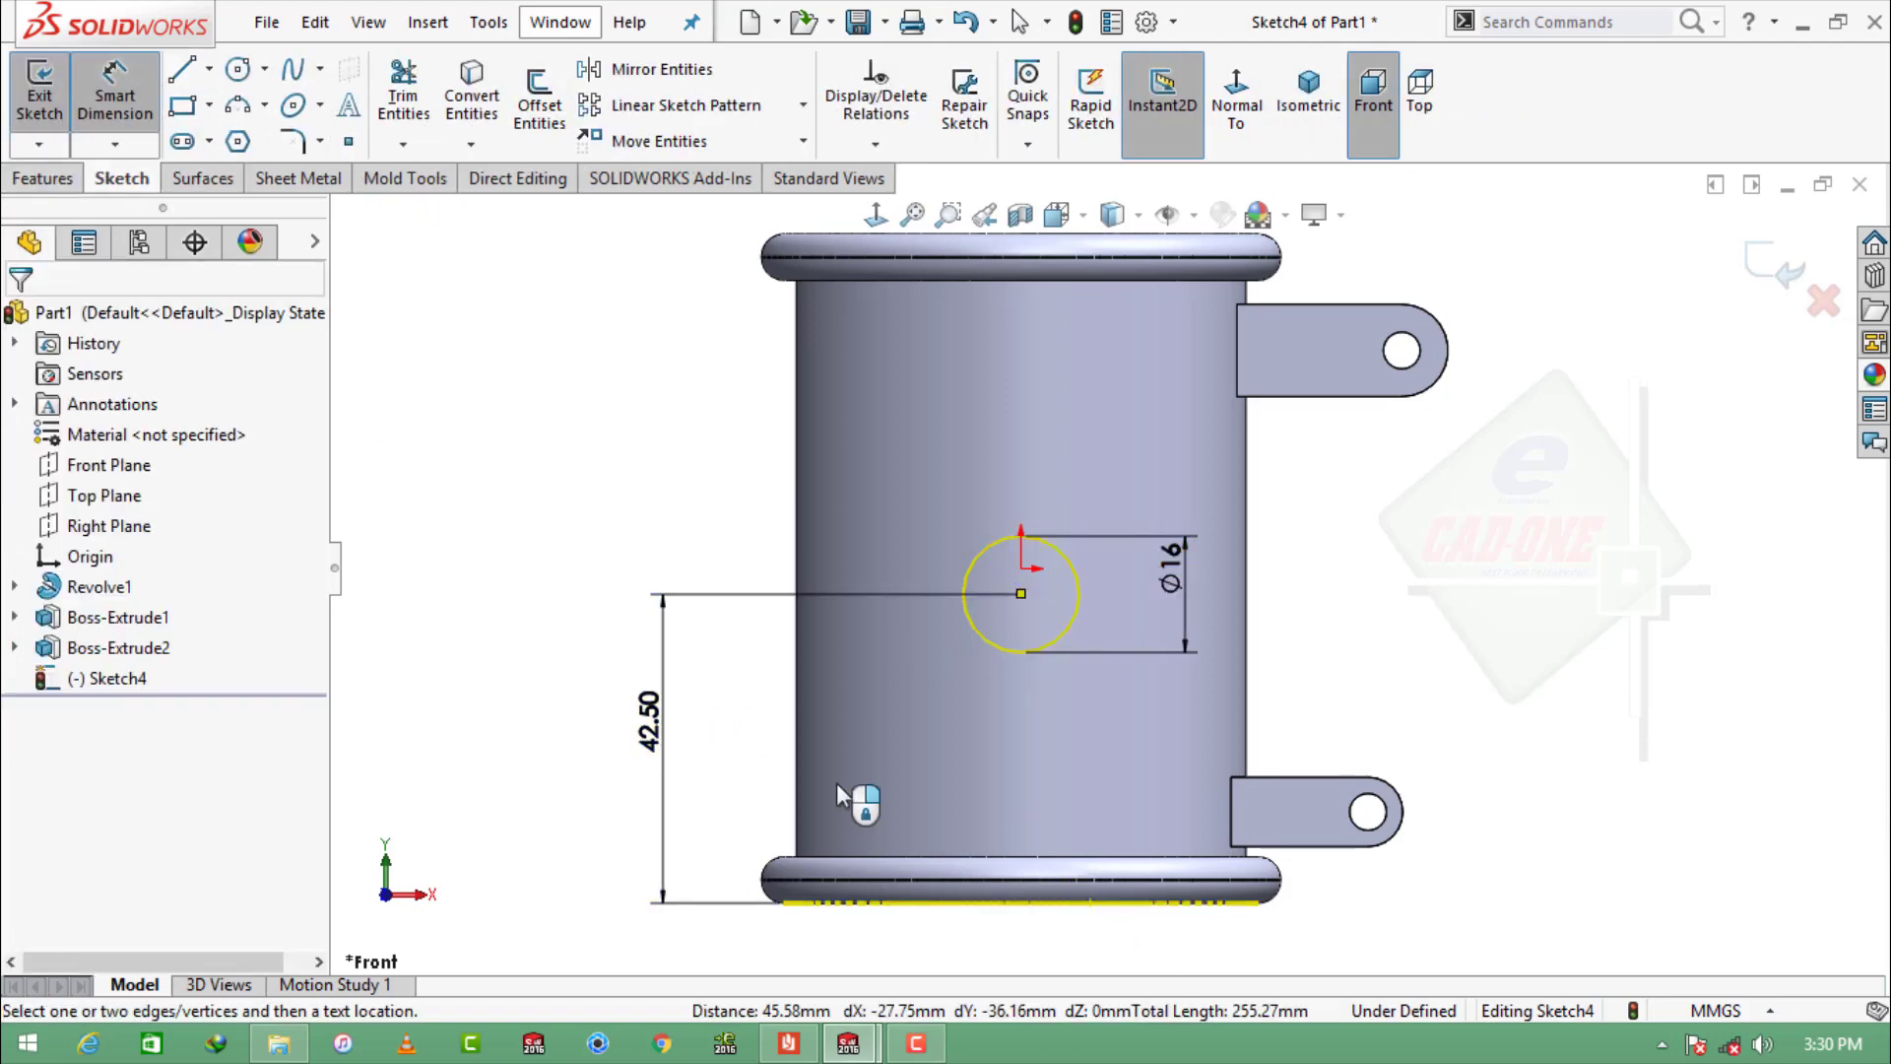
type("42.05")
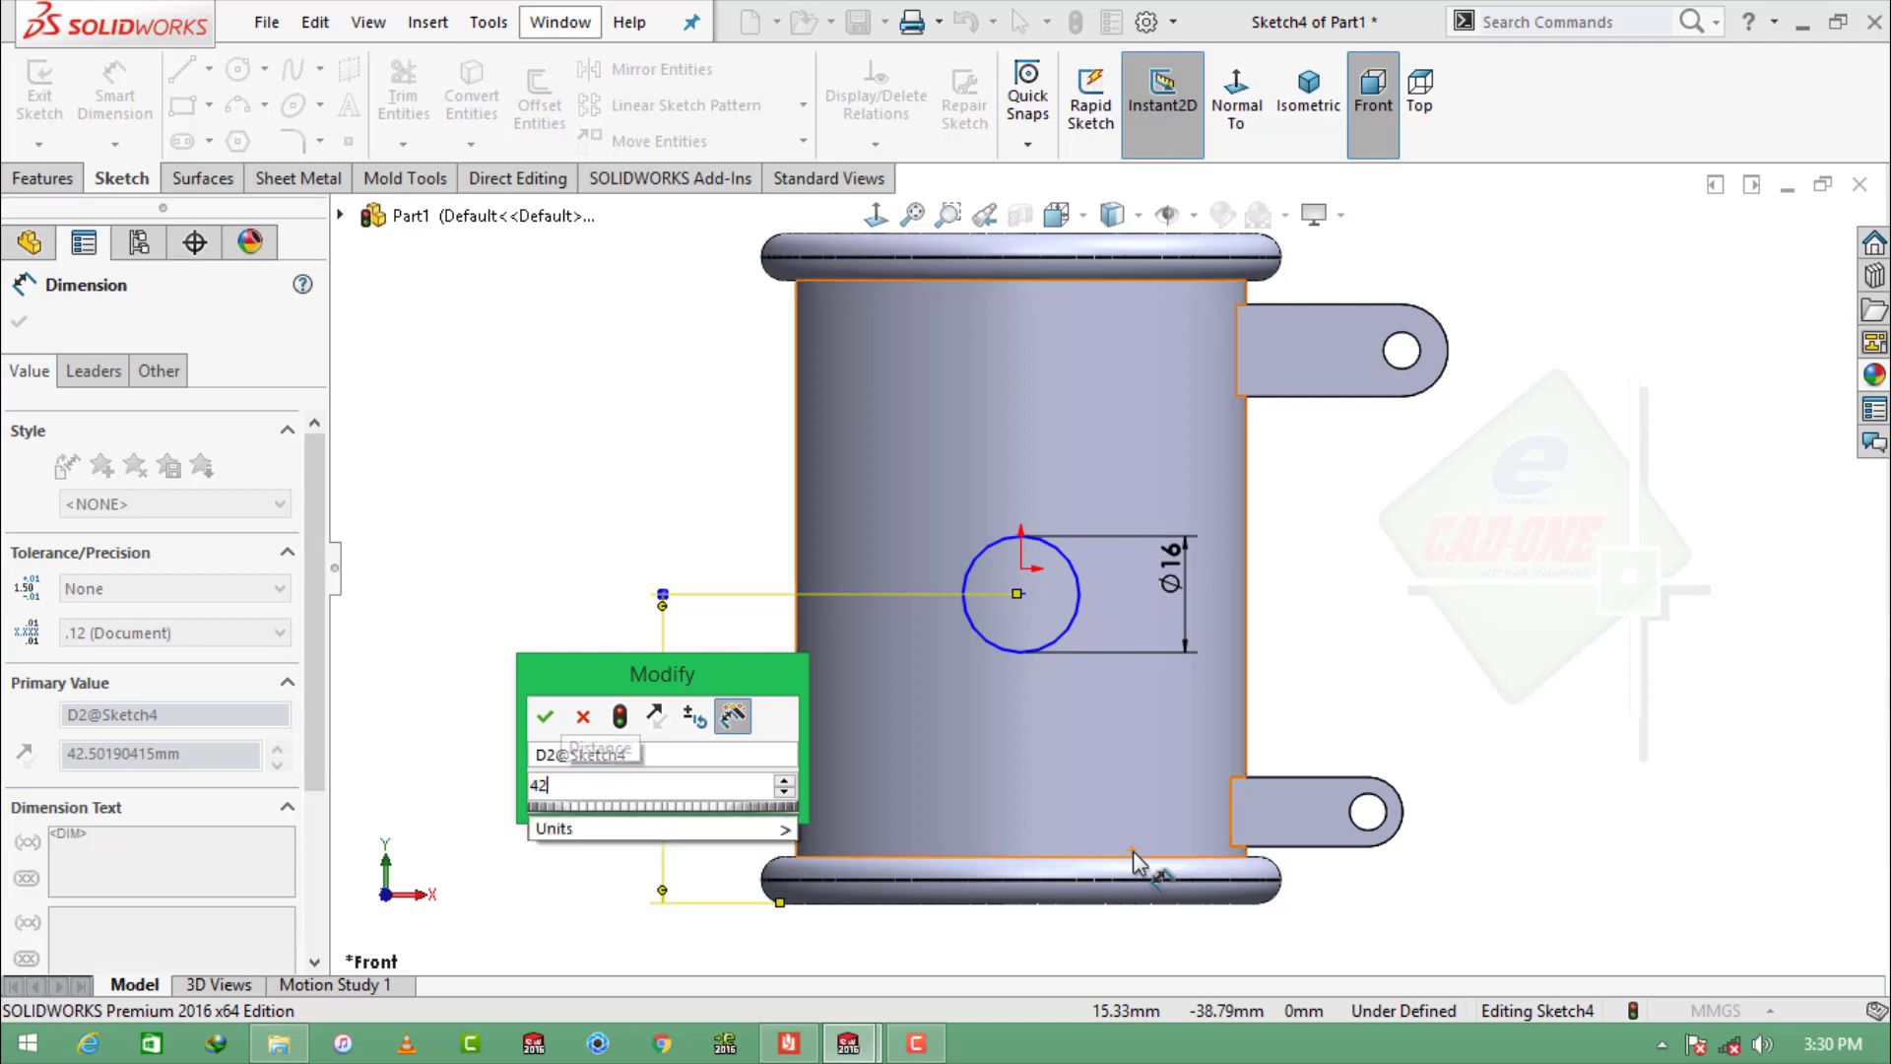
key("Return")
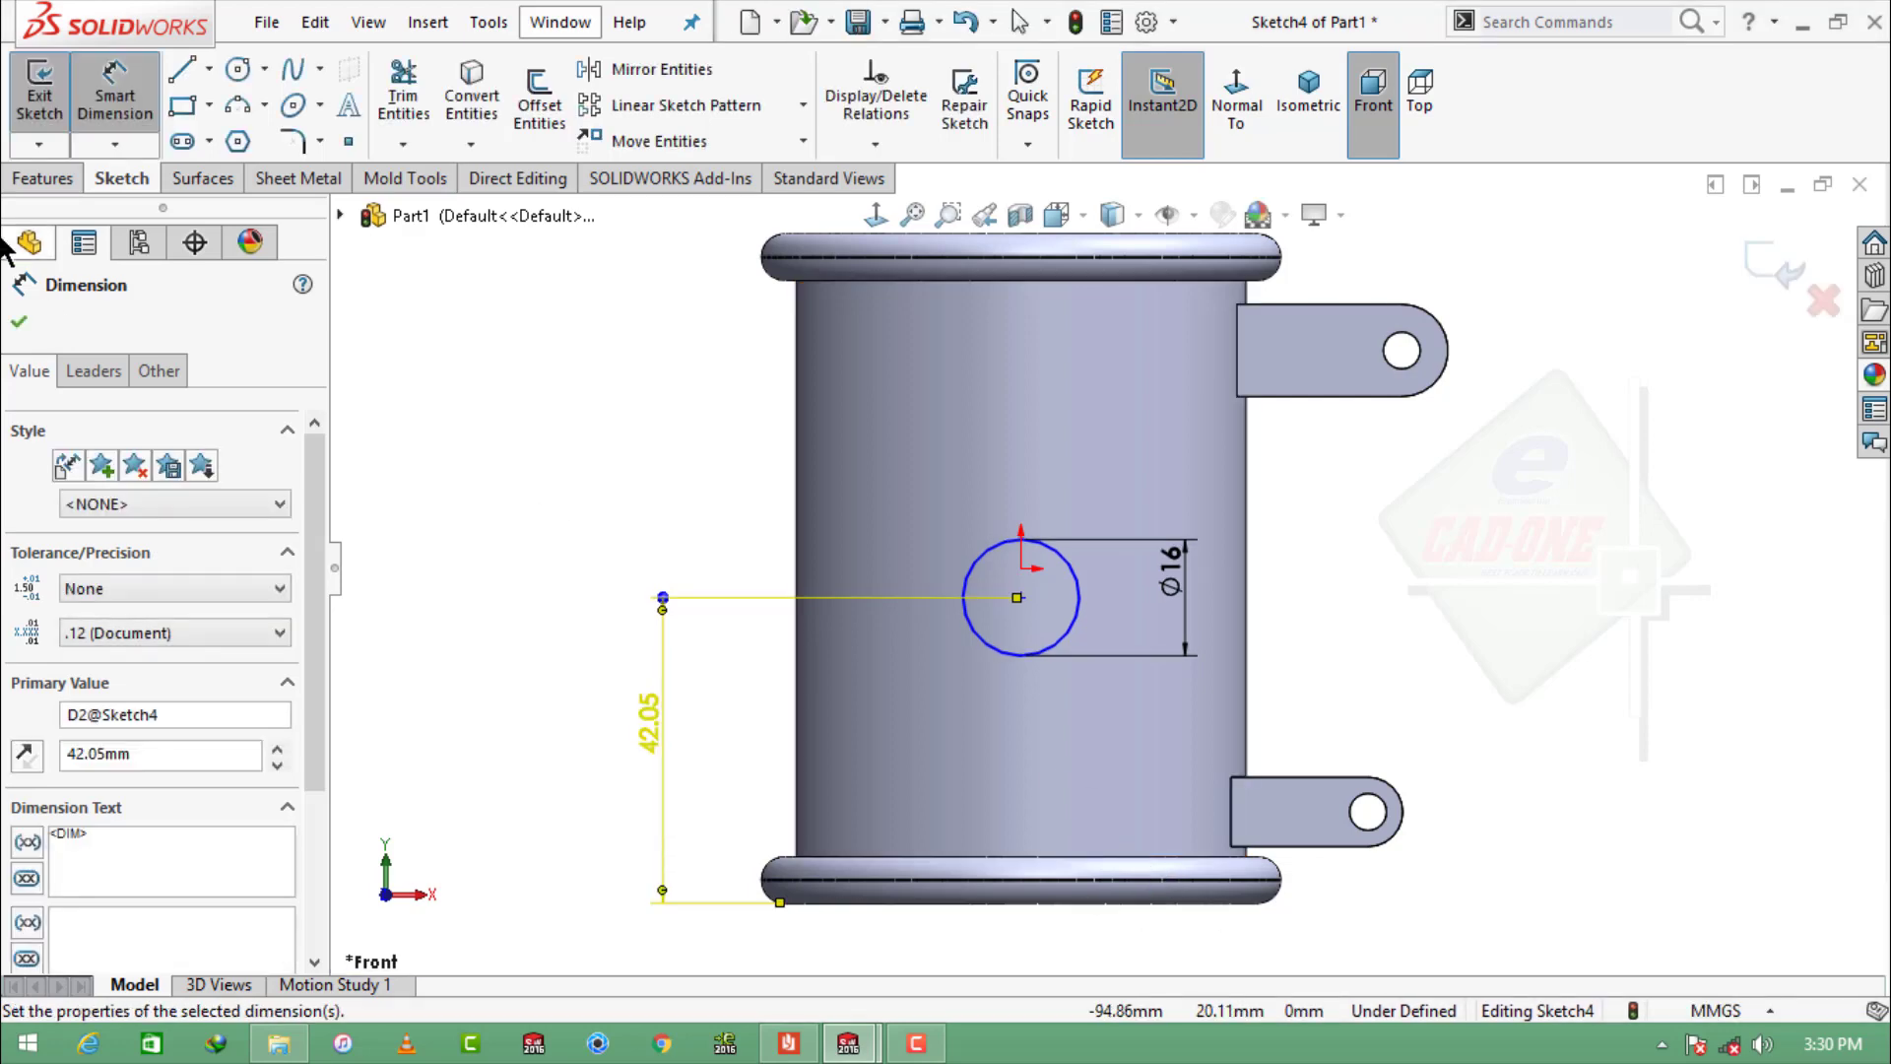
left_click(19, 325)
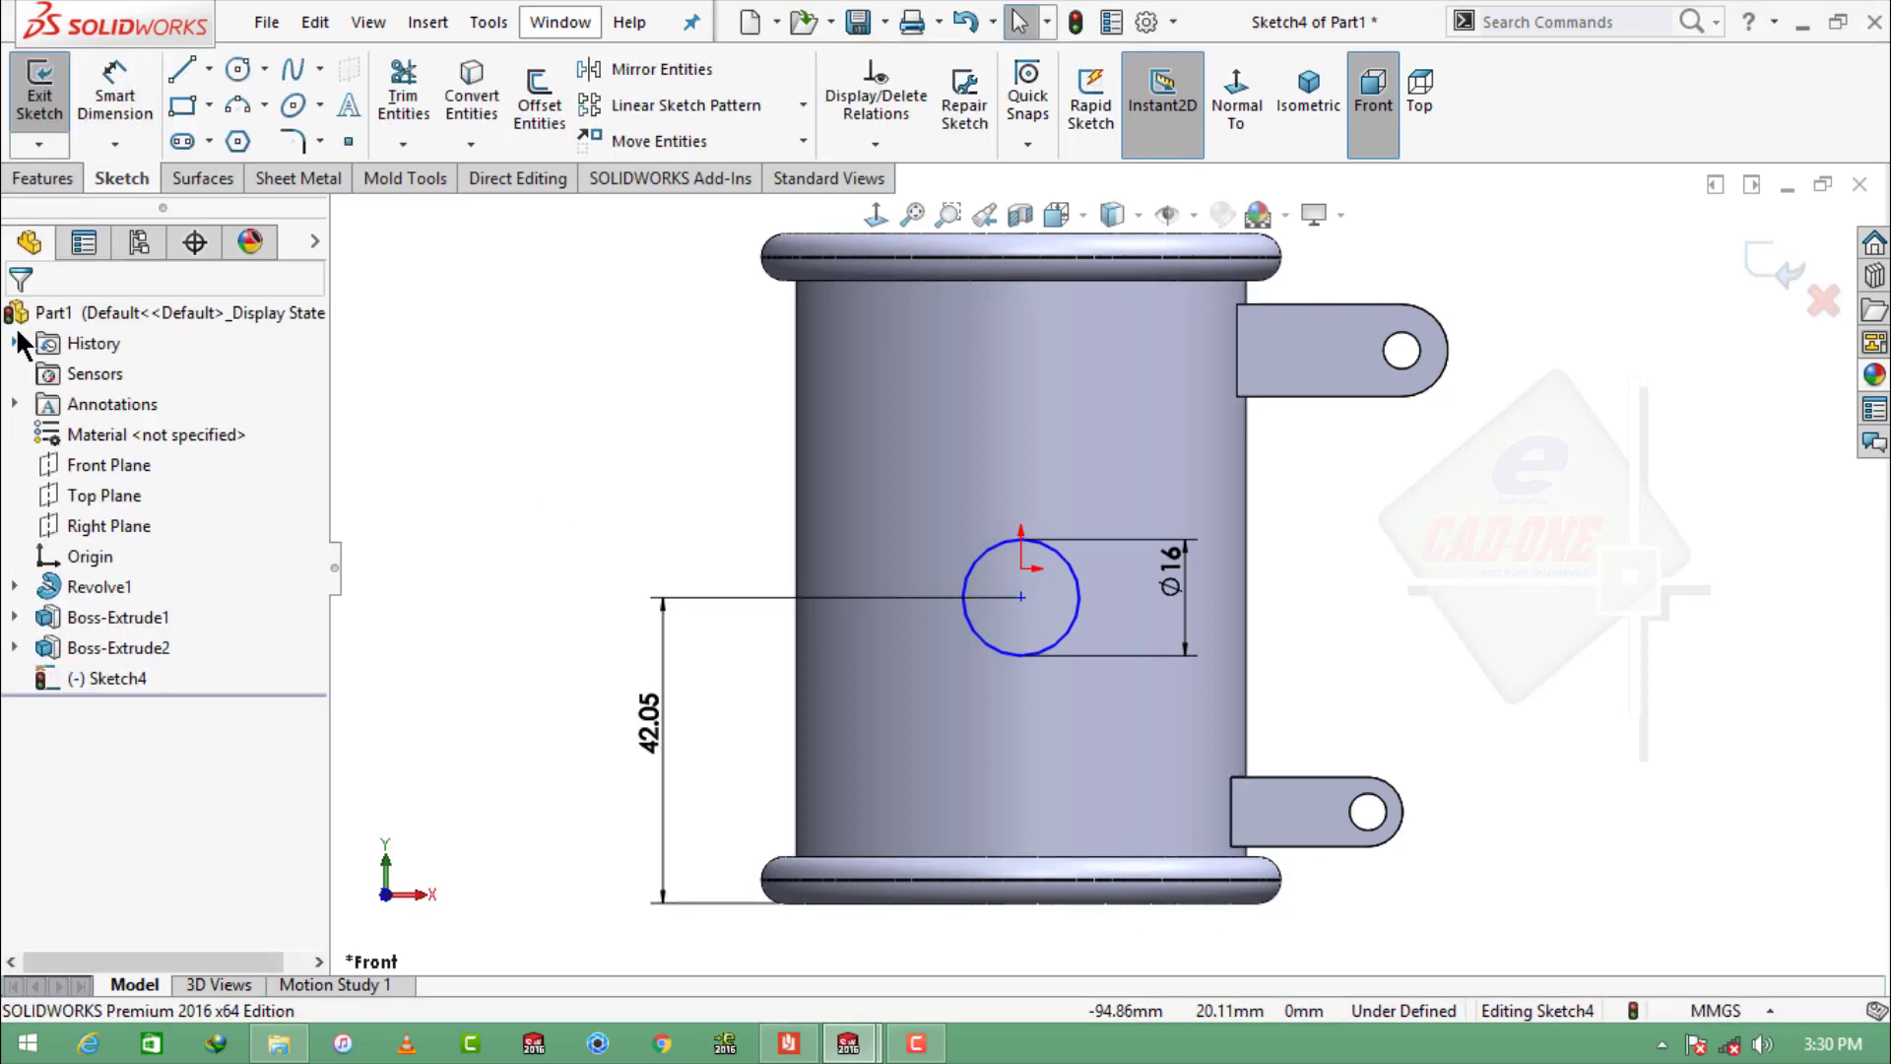
Step: Extrude the circle as a merged boss with a Blind depth of 37.3126 mm towards the front of the body
left_click(41, 179)
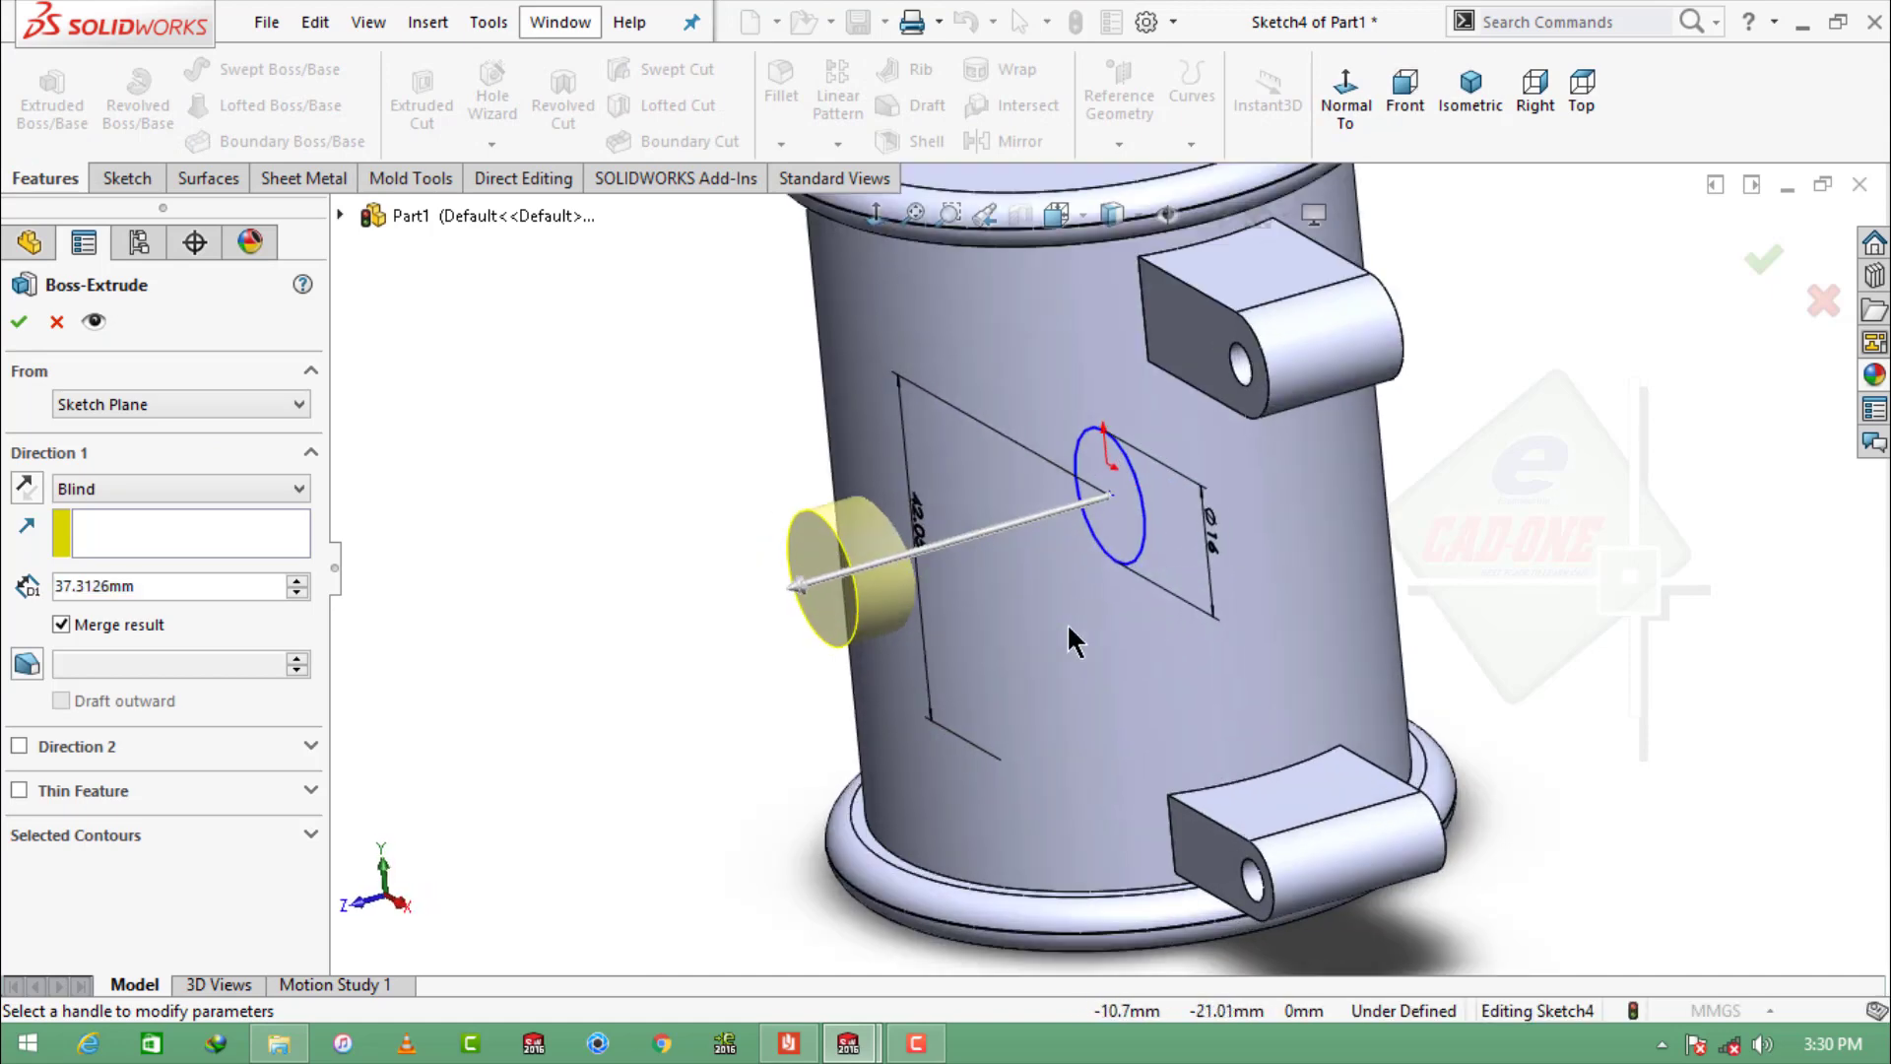
left_click(18, 322)
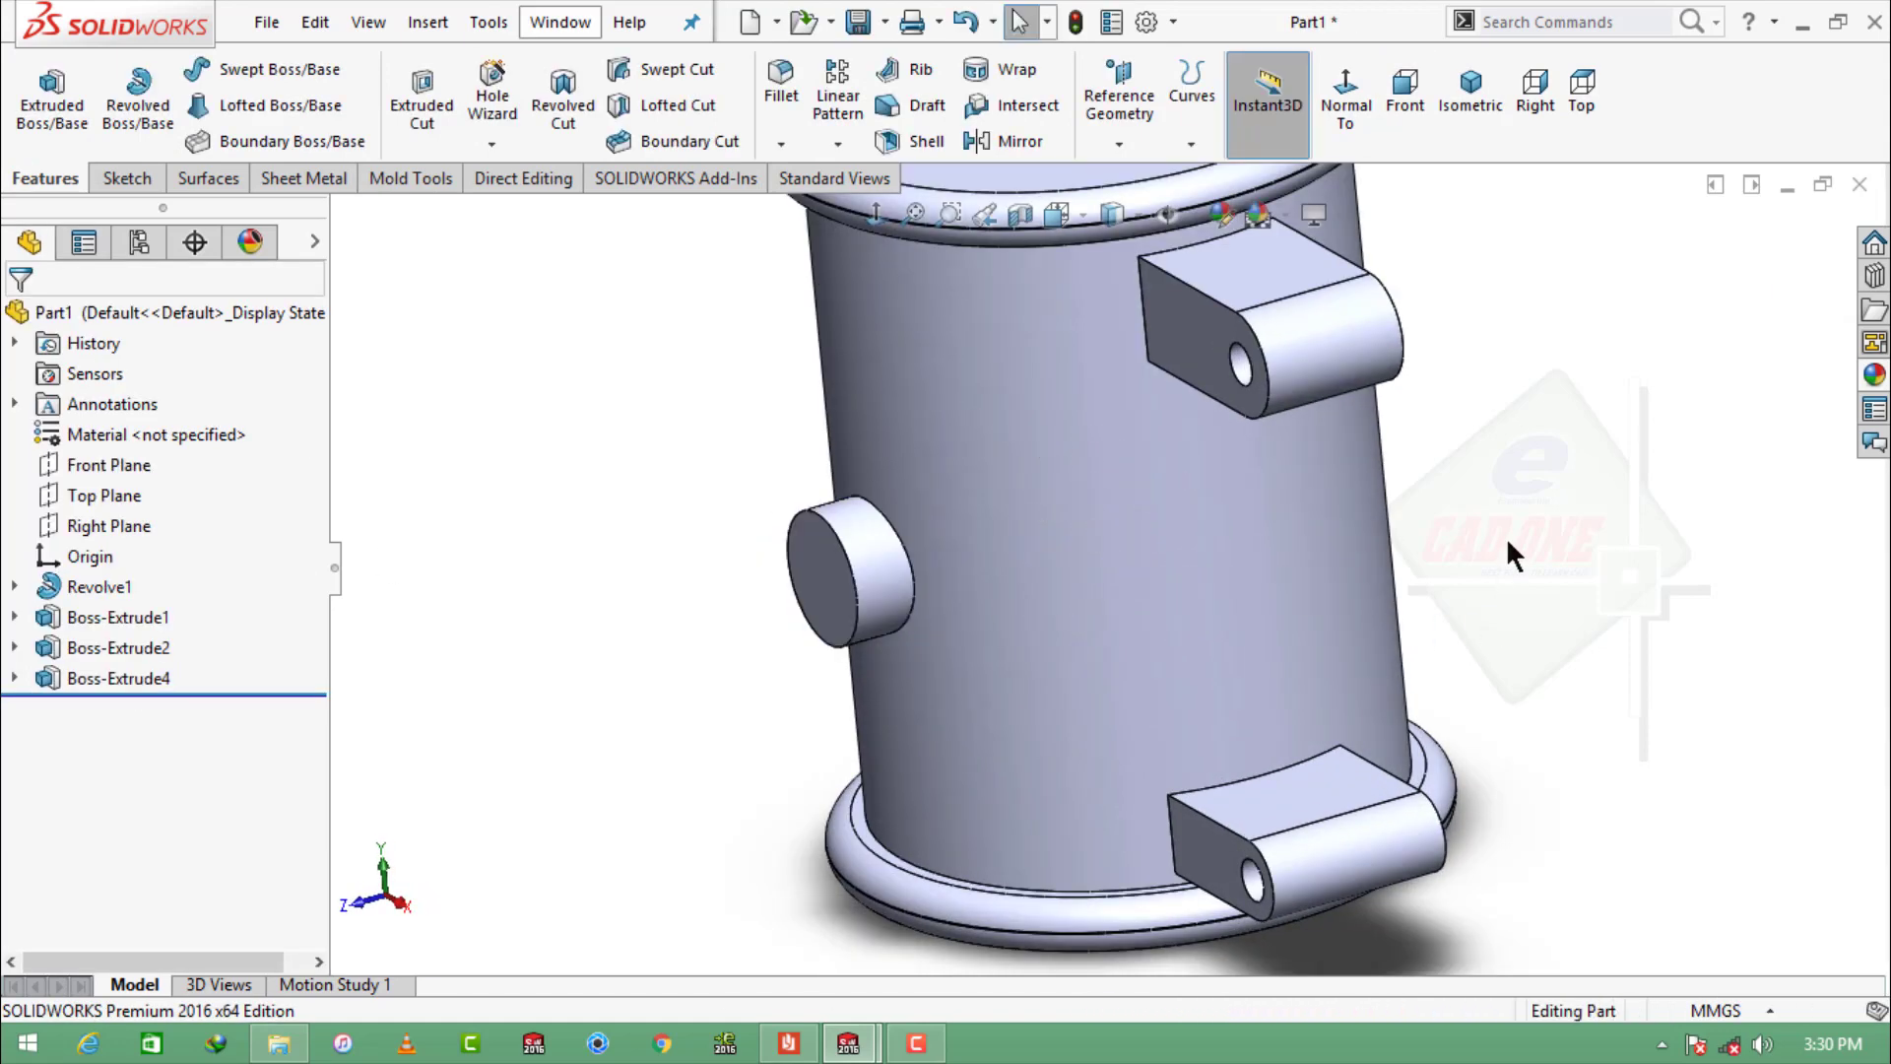
Step: Start a sketch on the body's top face and draw a circle about 40.6 mm in diameter centred on the origin
left_click(1273, 296)
left_click(1322, 205)
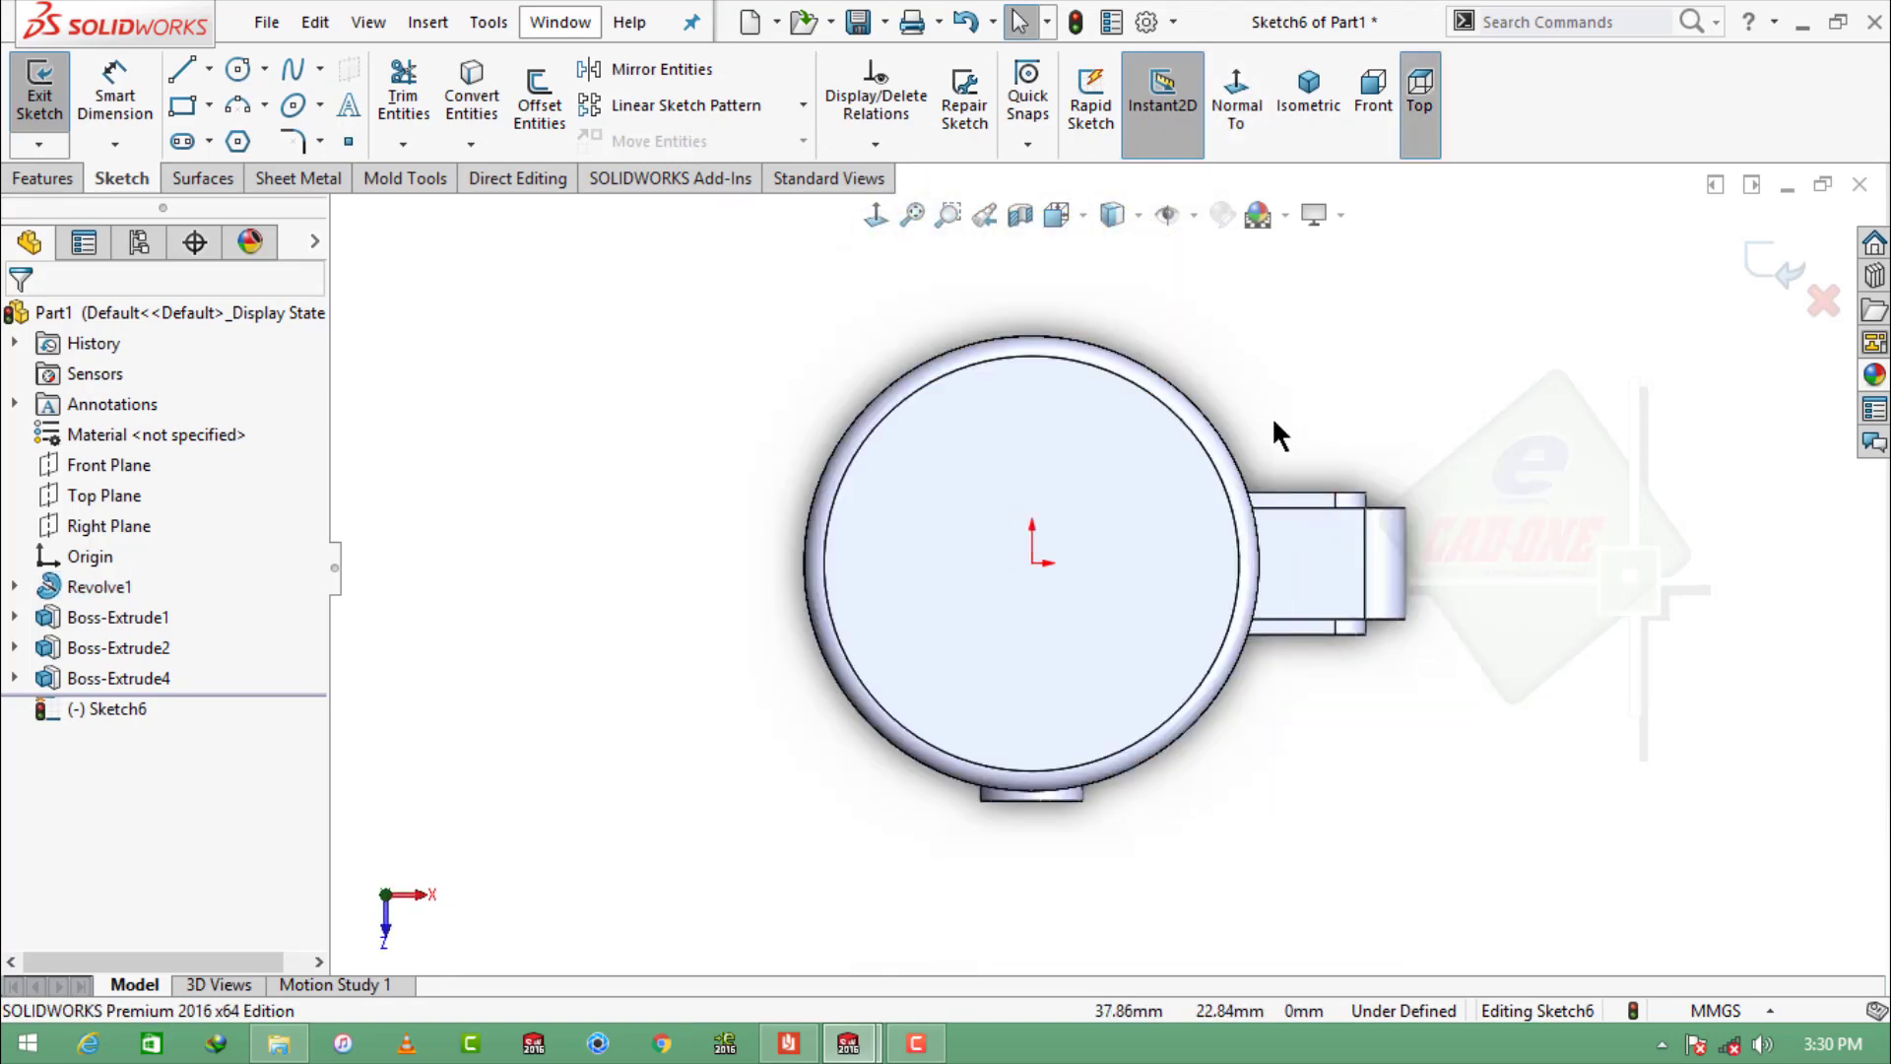
left_click(237, 68)
left_click(1032, 563)
left_click(1123, 472)
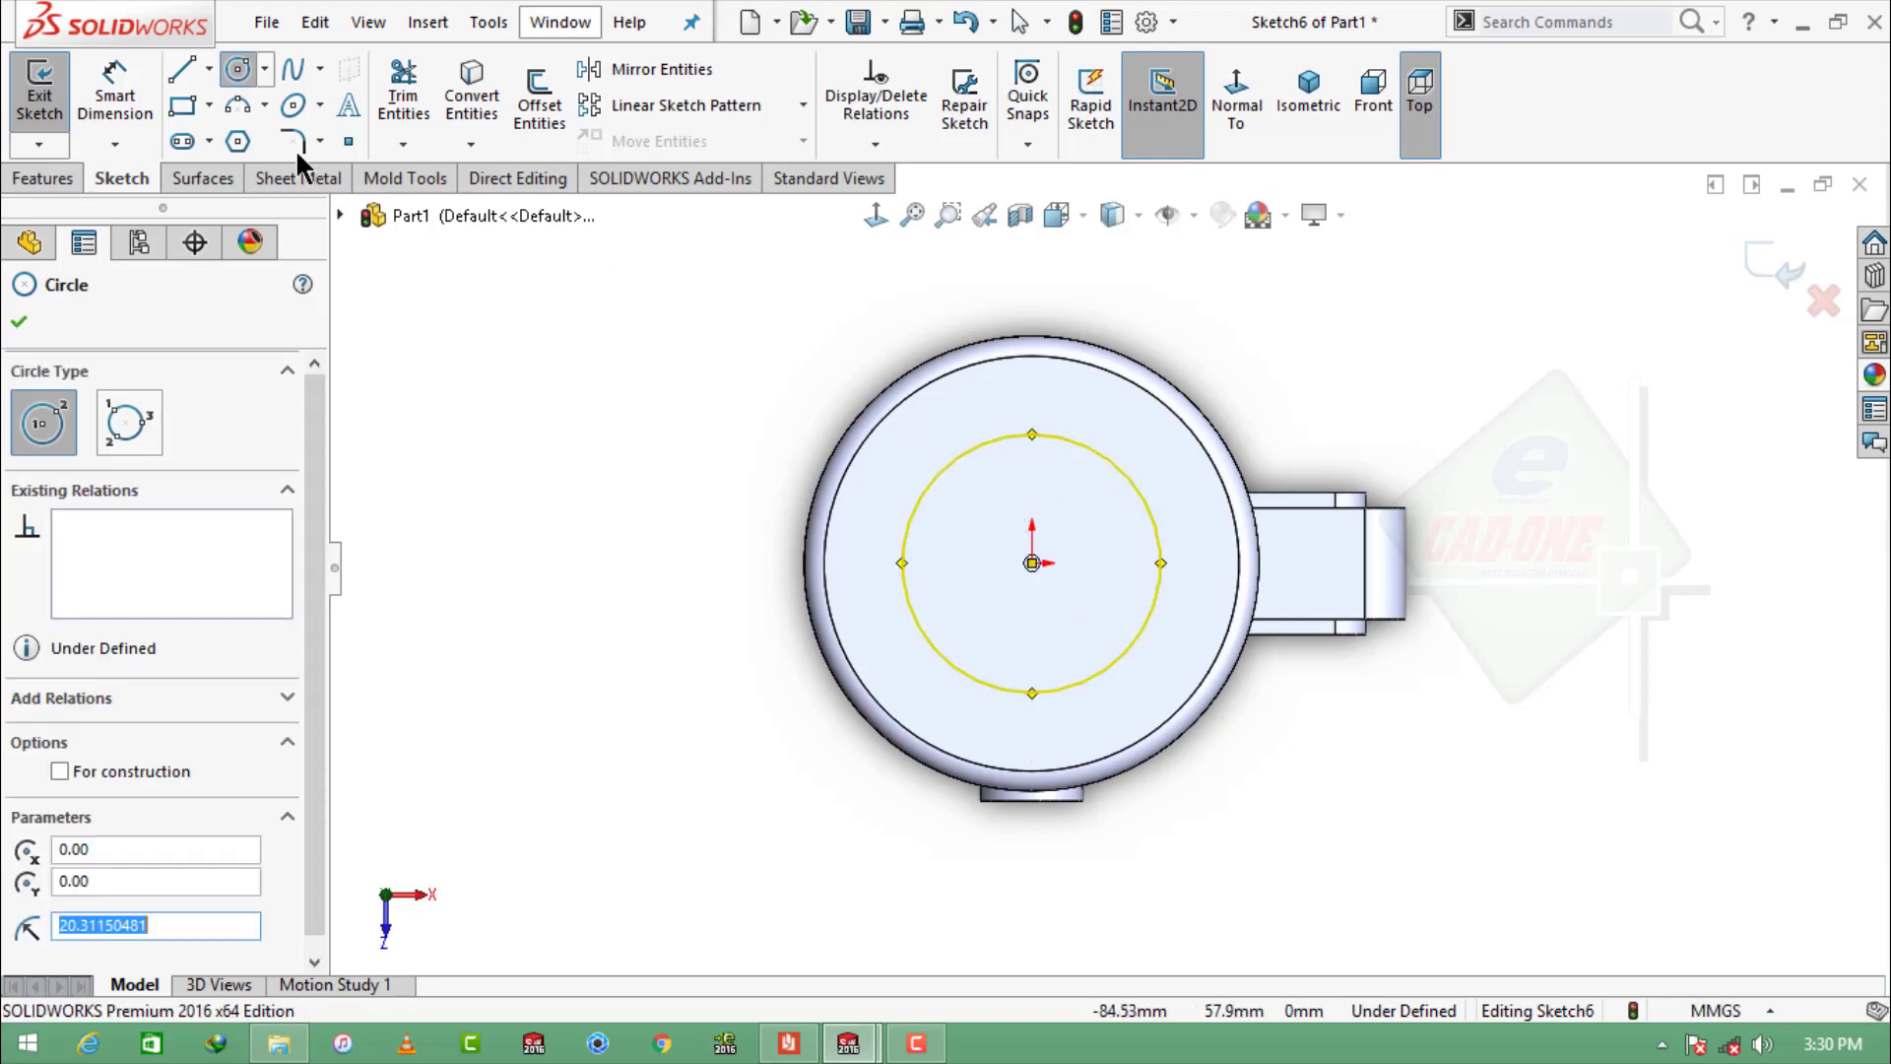
Step: Dimension the top-face circle's diameter as 44.501 mm
left_click(115, 94)
left_click(1073, 442)
left_click(1019, 273)
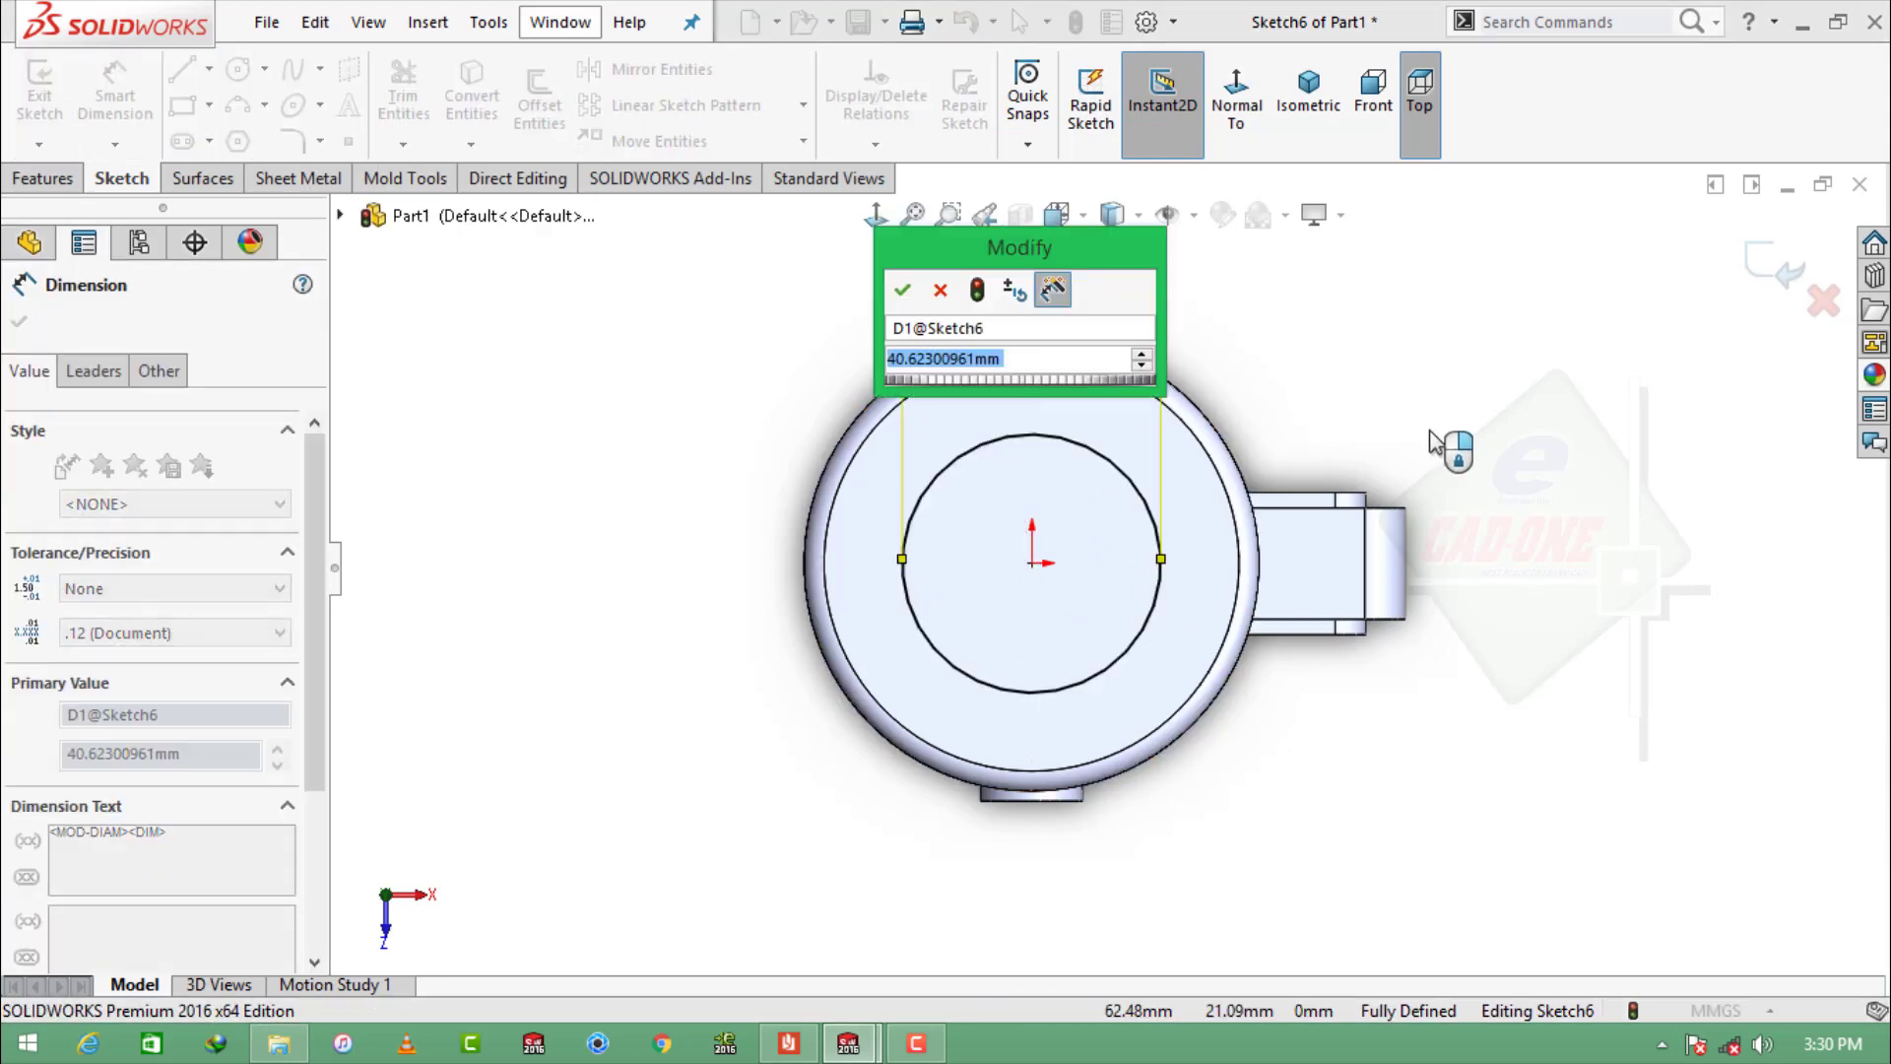
type("44.501")
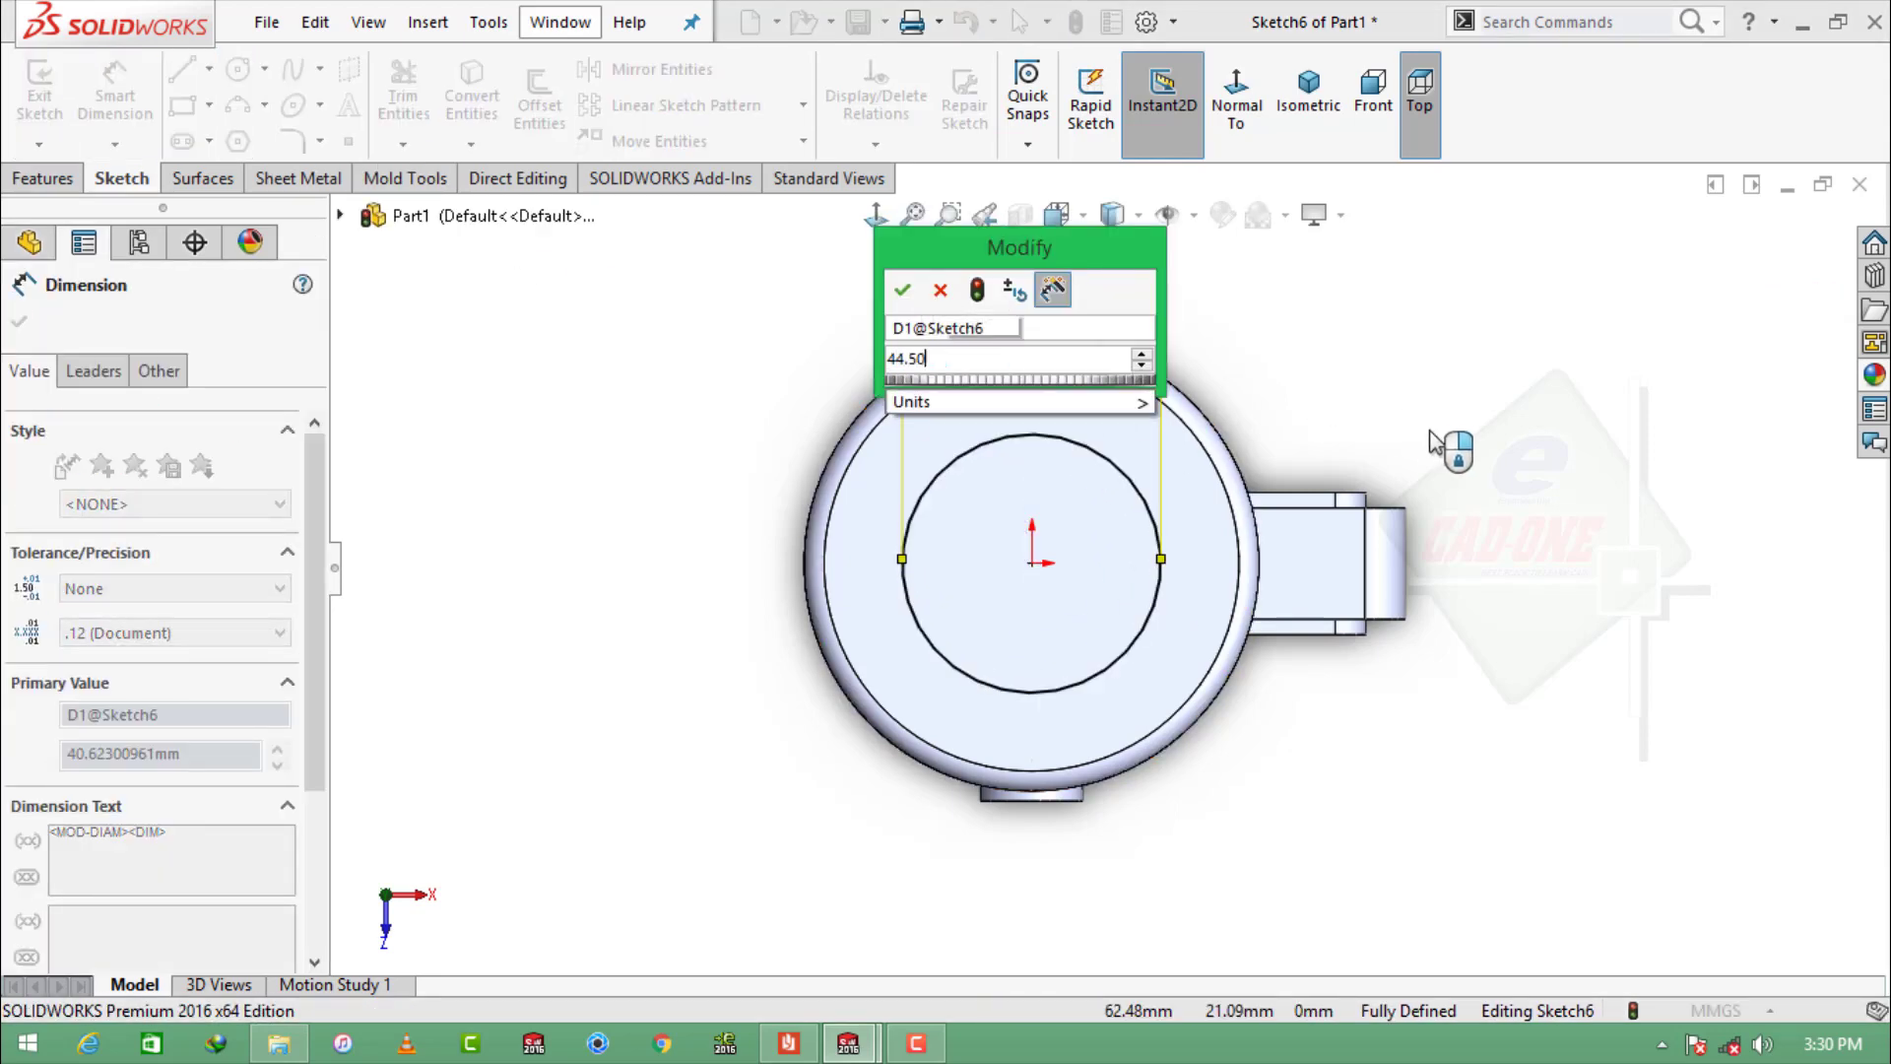
key("Return")
Step: Make an extruded cut from the top-face circle with the Mid Plane end condition
left_click(41, 178)
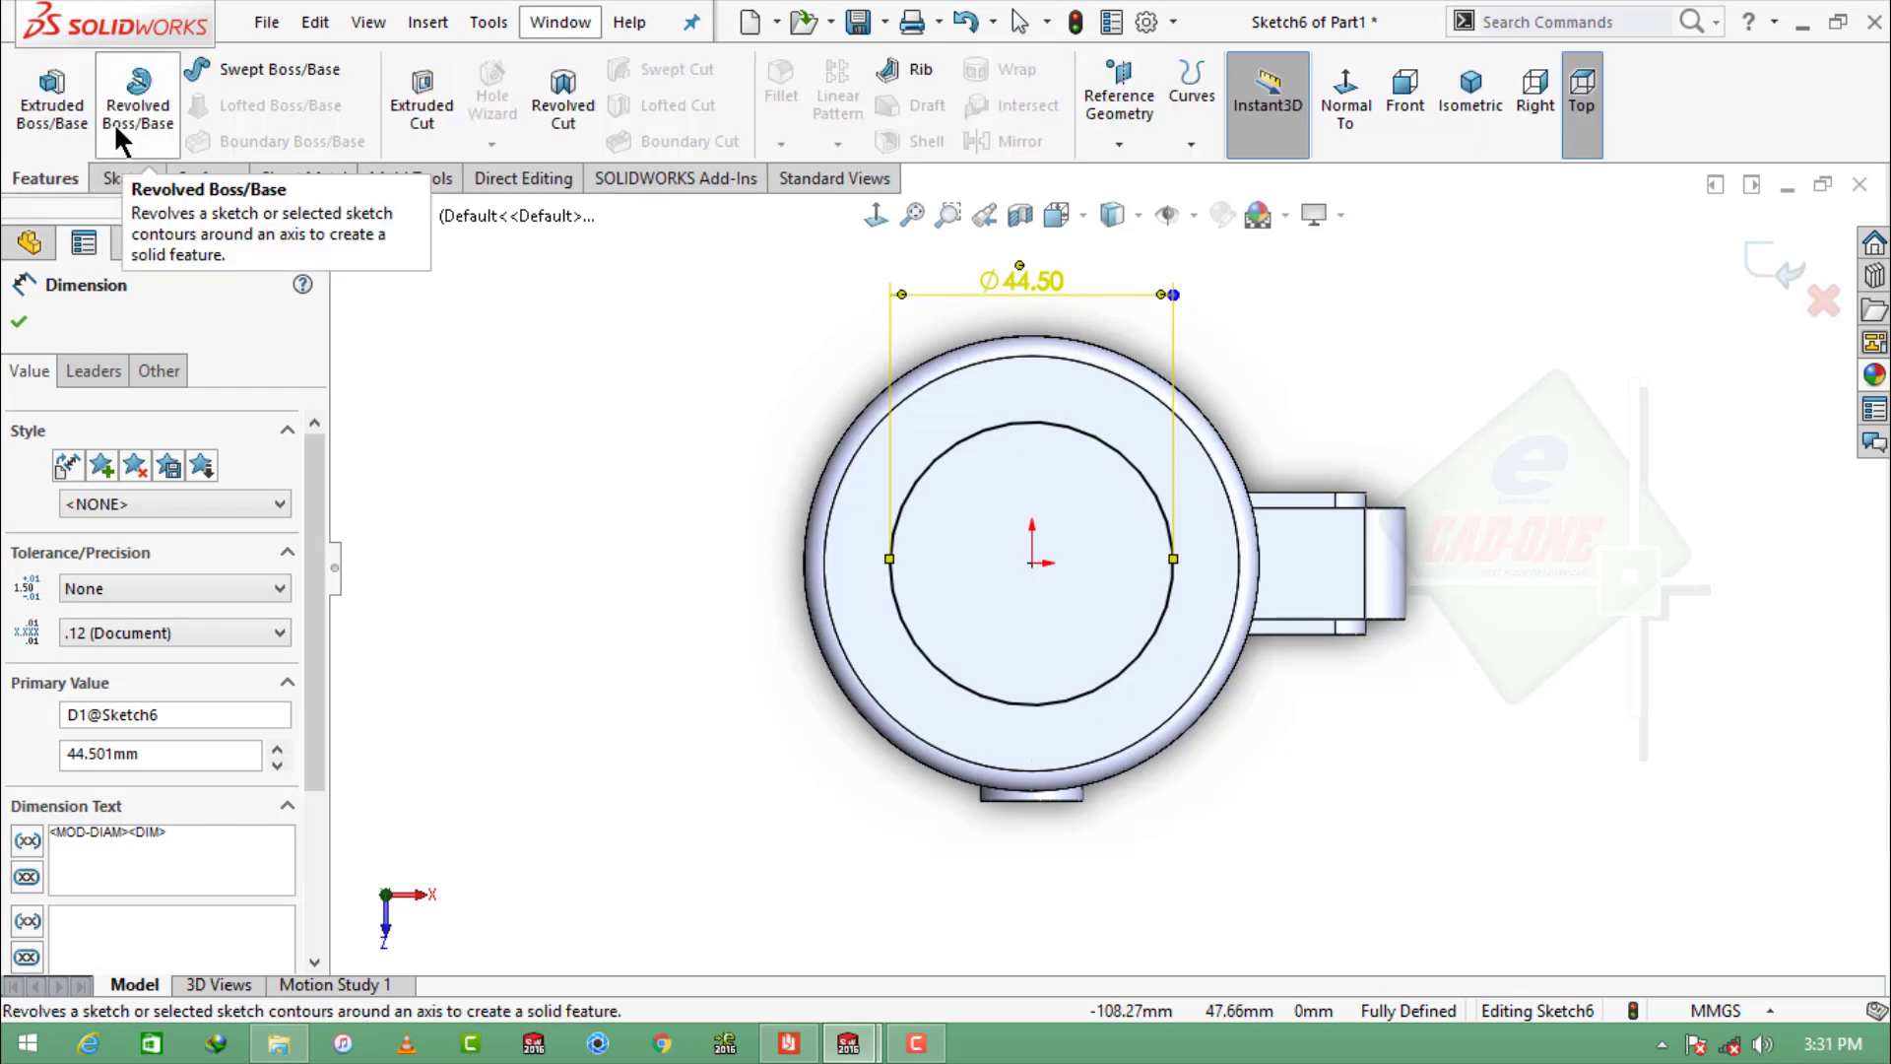
left_click(422, 106)
left_click(138, 488)
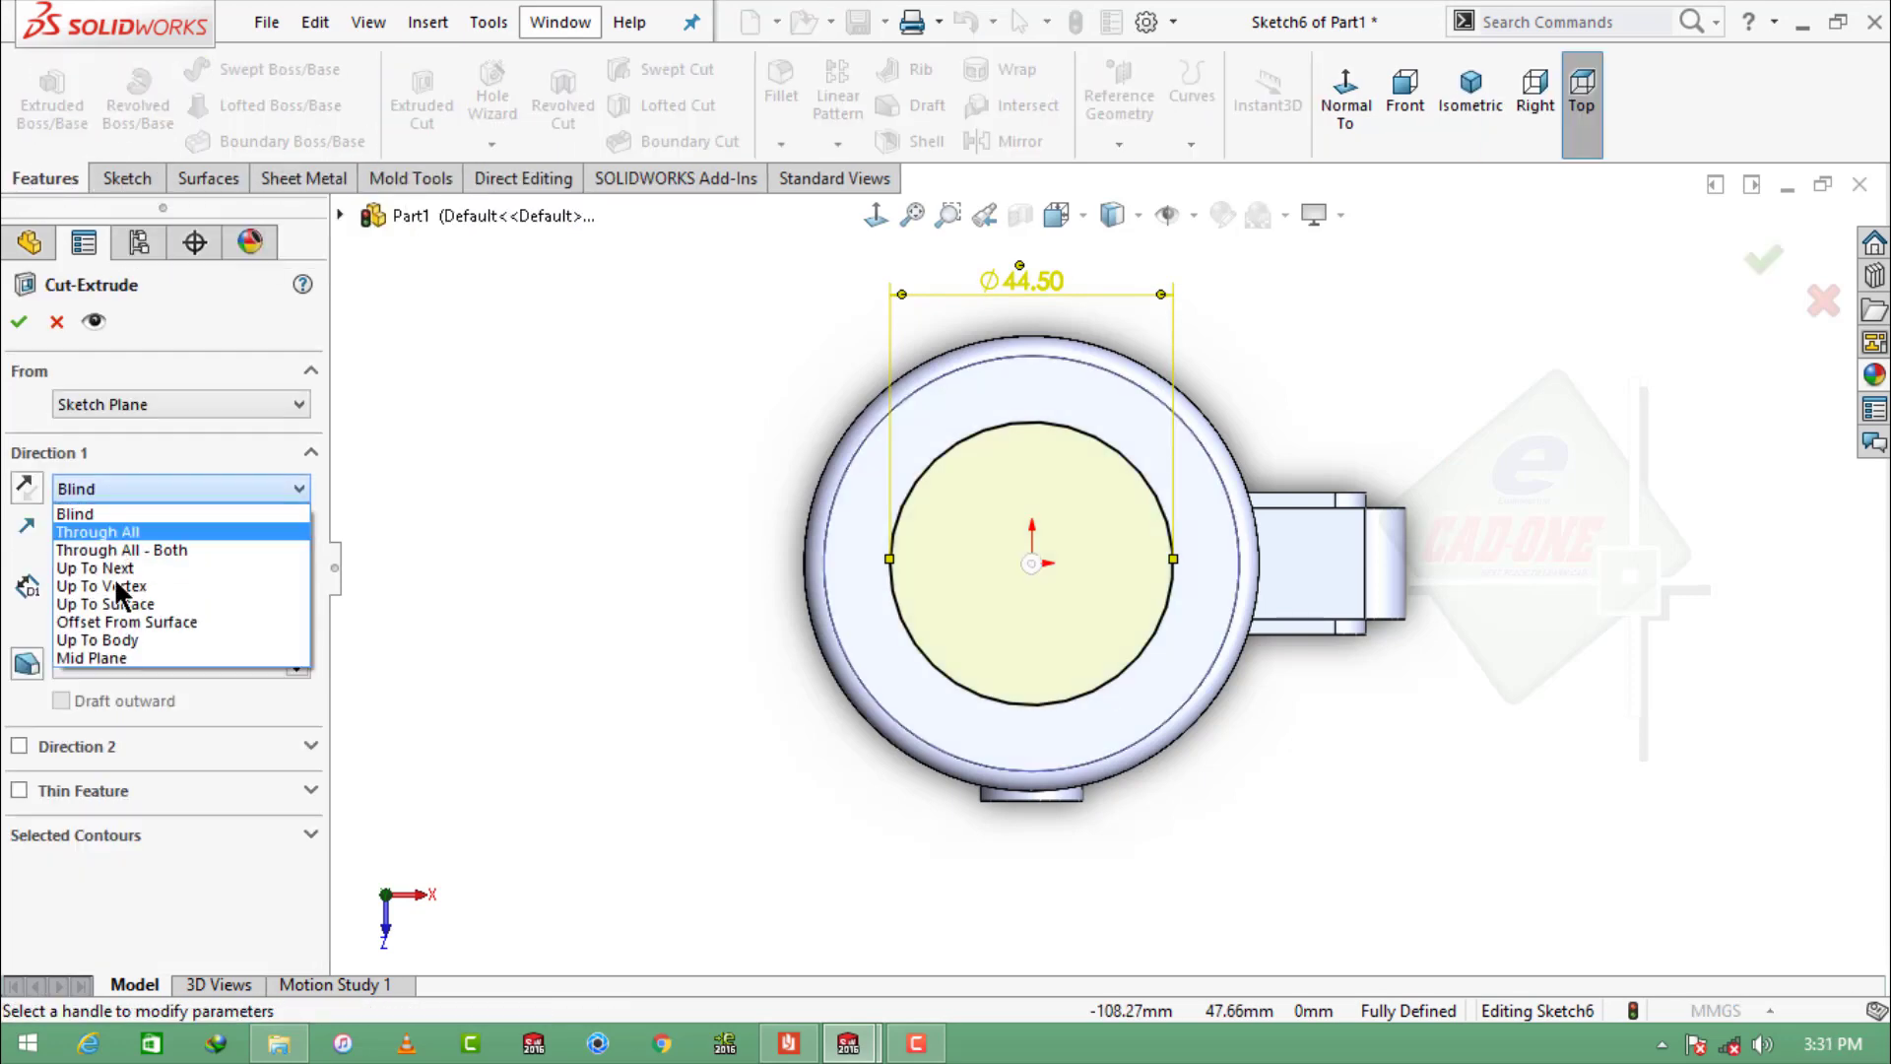
left_click(95, 652)
left_click(19, 322)
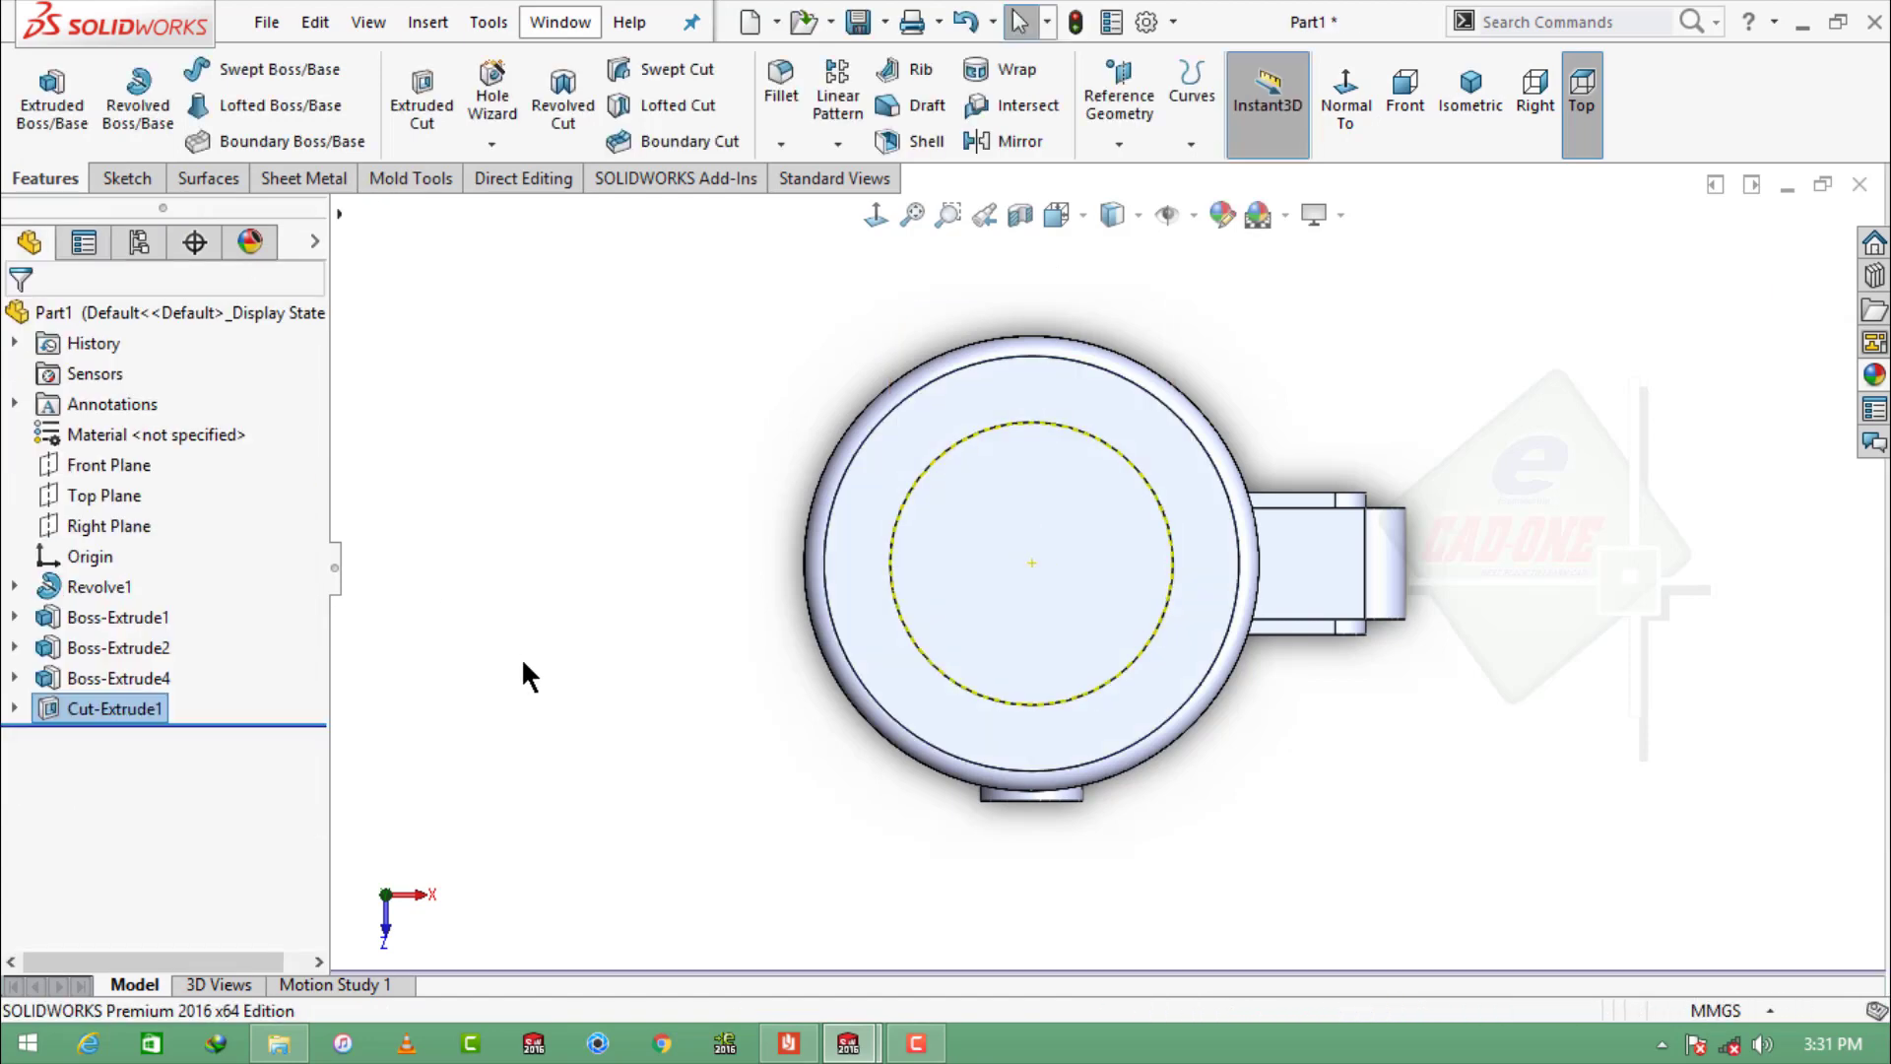
Step: Edit the central bore's extruded cut and change its end condition to Through All
middle_click_drag(801, 759, 660, 576)
left_click(78, 713)
left_click(92, 648)
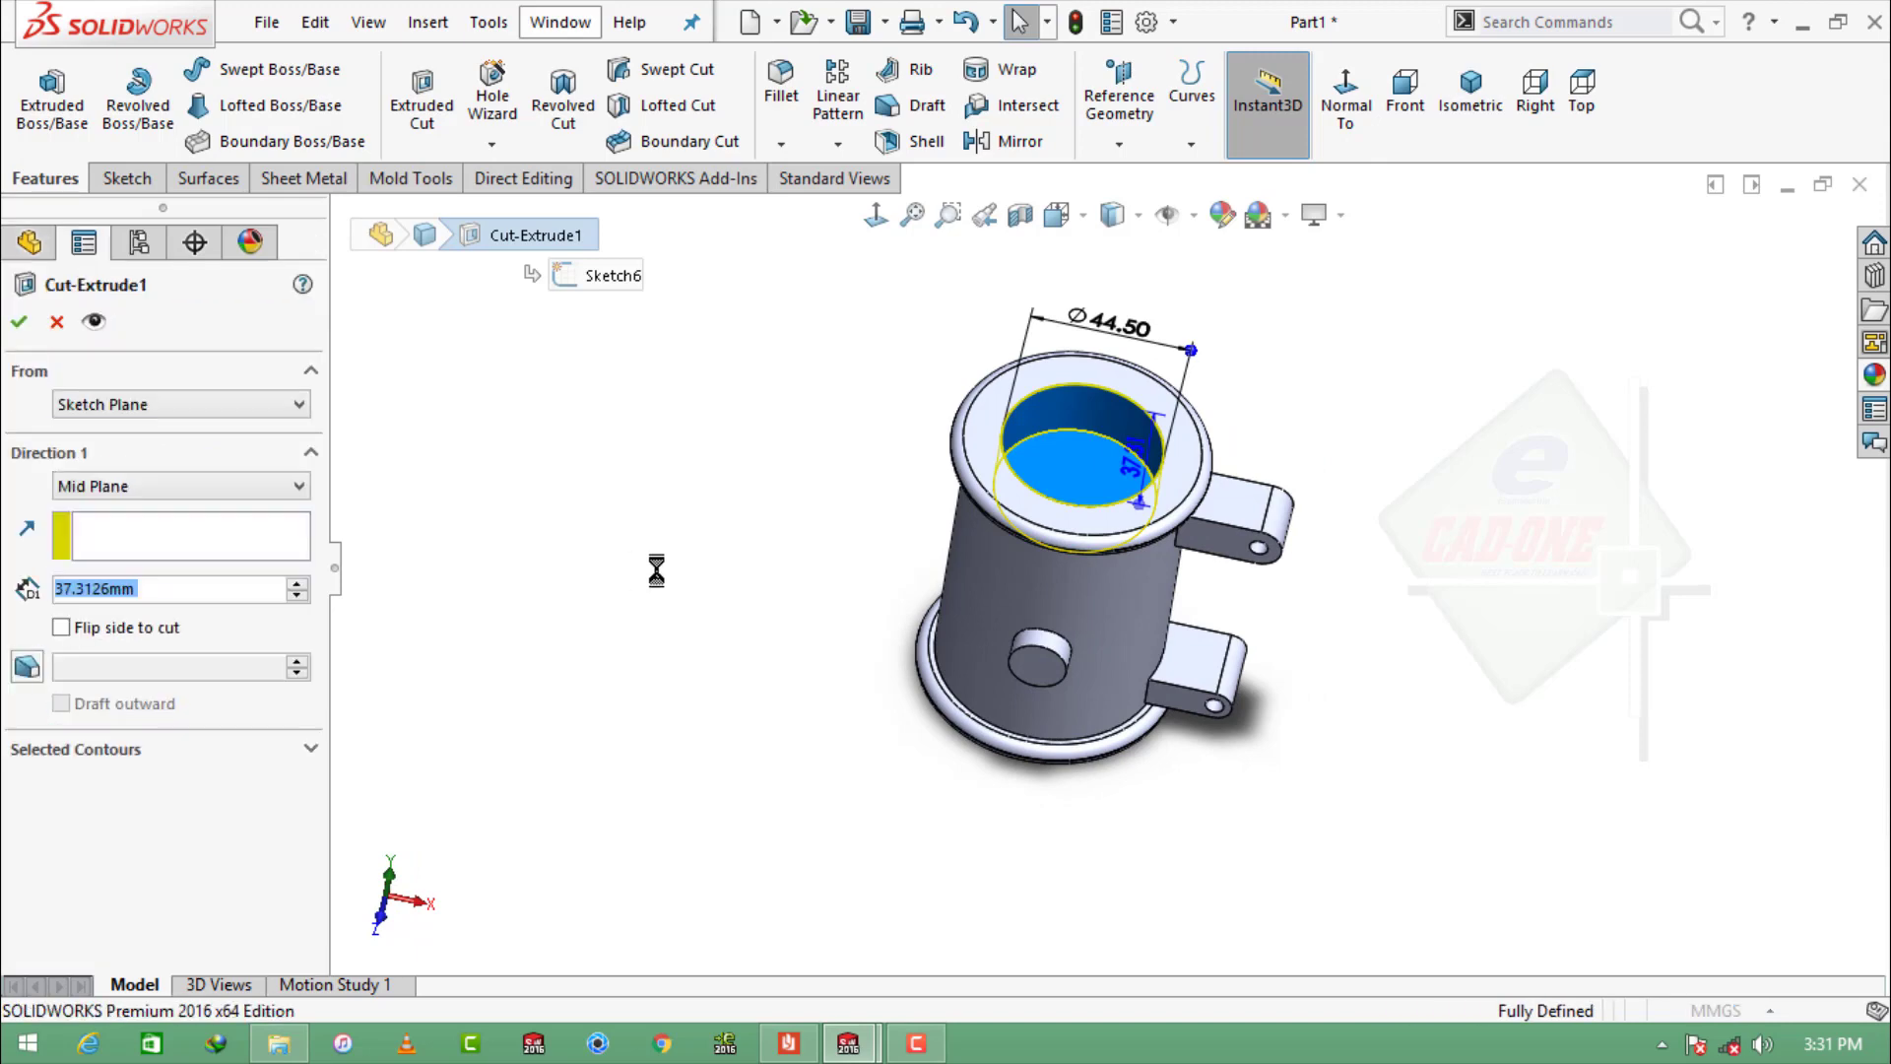
left_click(139, 486)
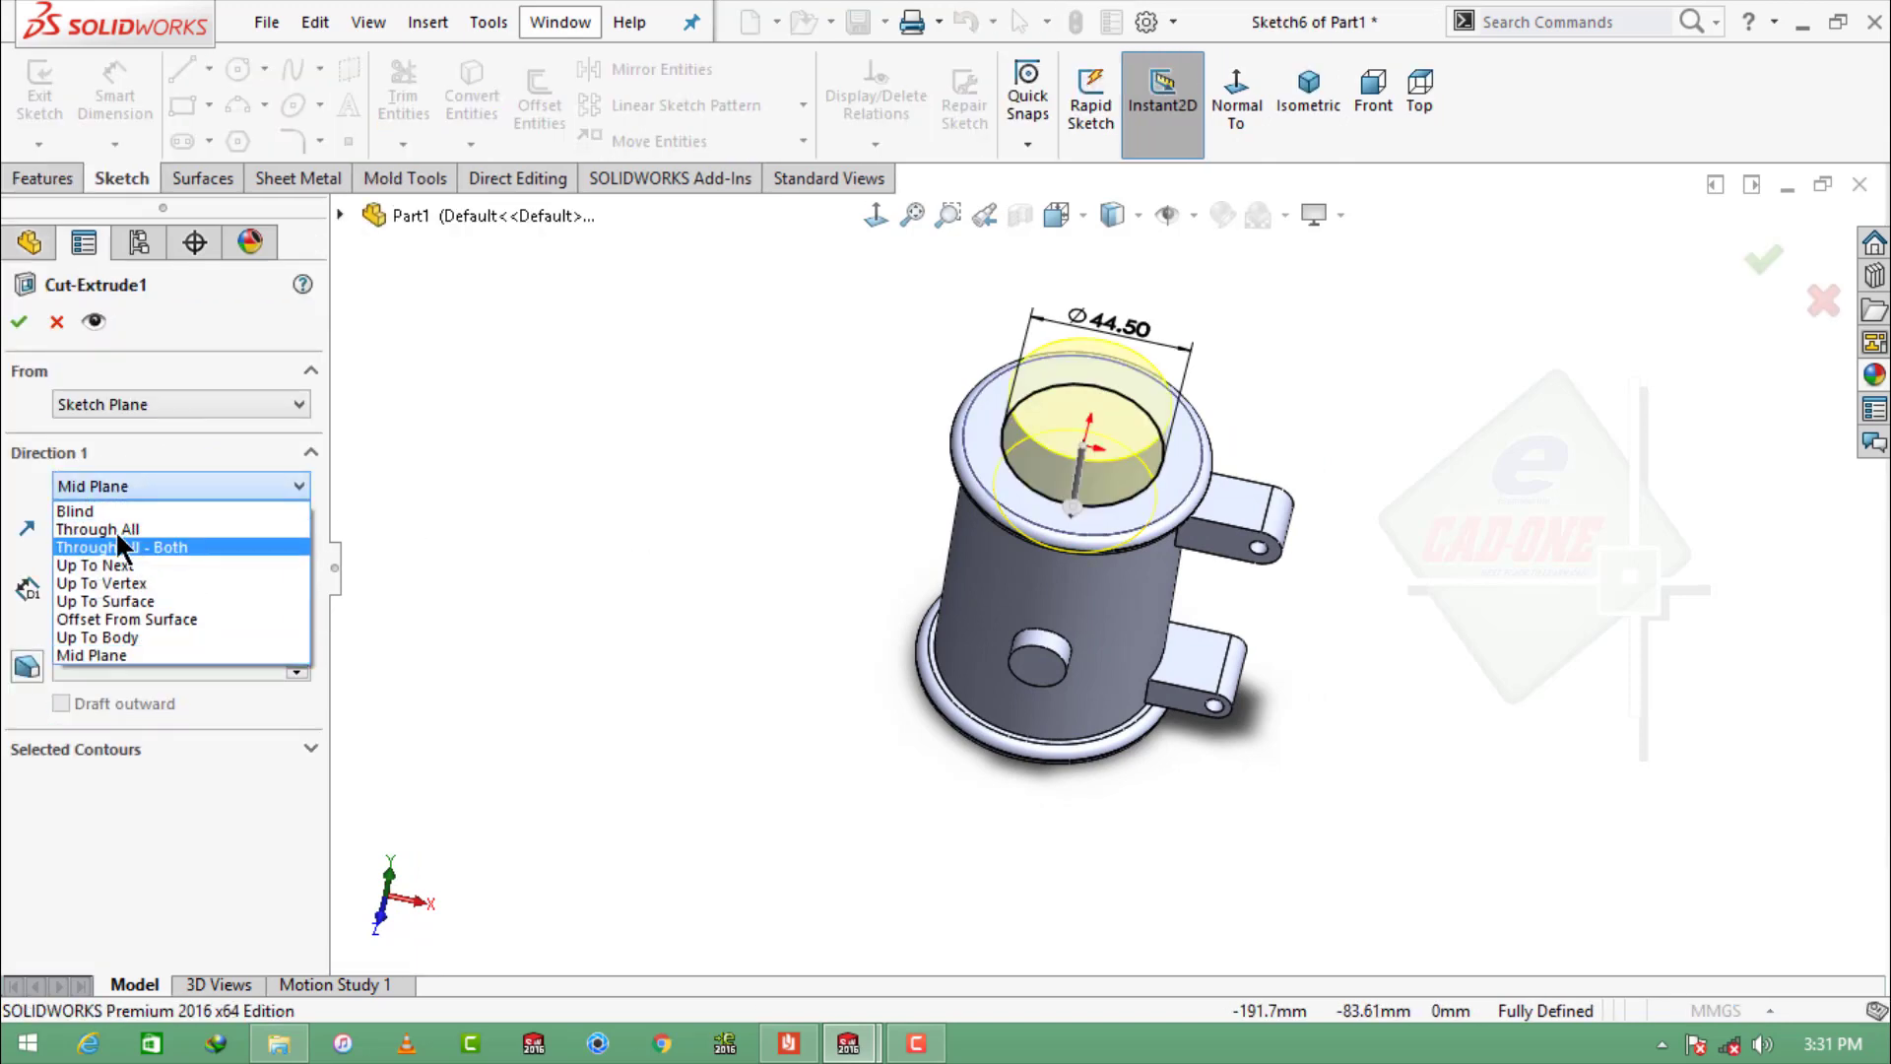
left_click(116, 530)
left_click(703, 551)
middle_click_drag(1103, 473, 1282, 492)
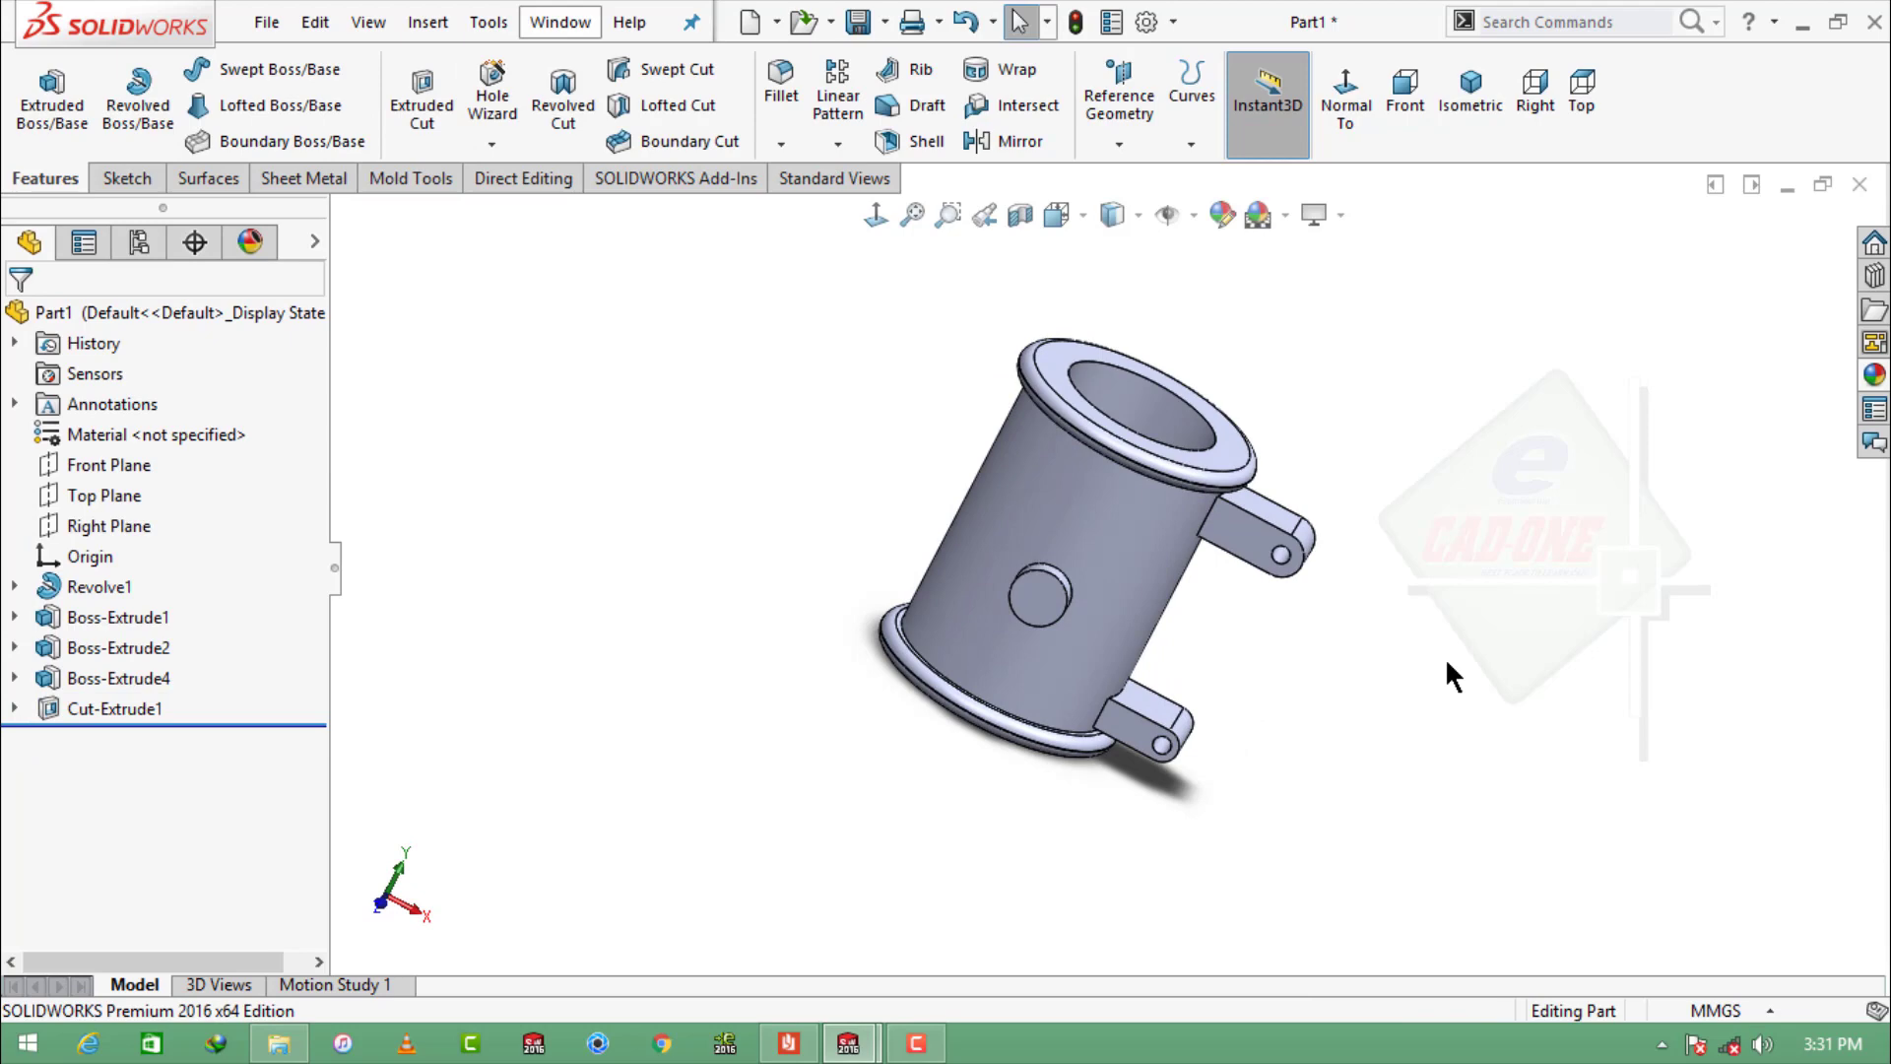
Step: Start the Hole Wizard and set up a 3/8-24 tapped hole with the Up To Next end condition
middle_click_drag(1445, 658, 1062, 533)
scroll(1062, 533, "down", 5)
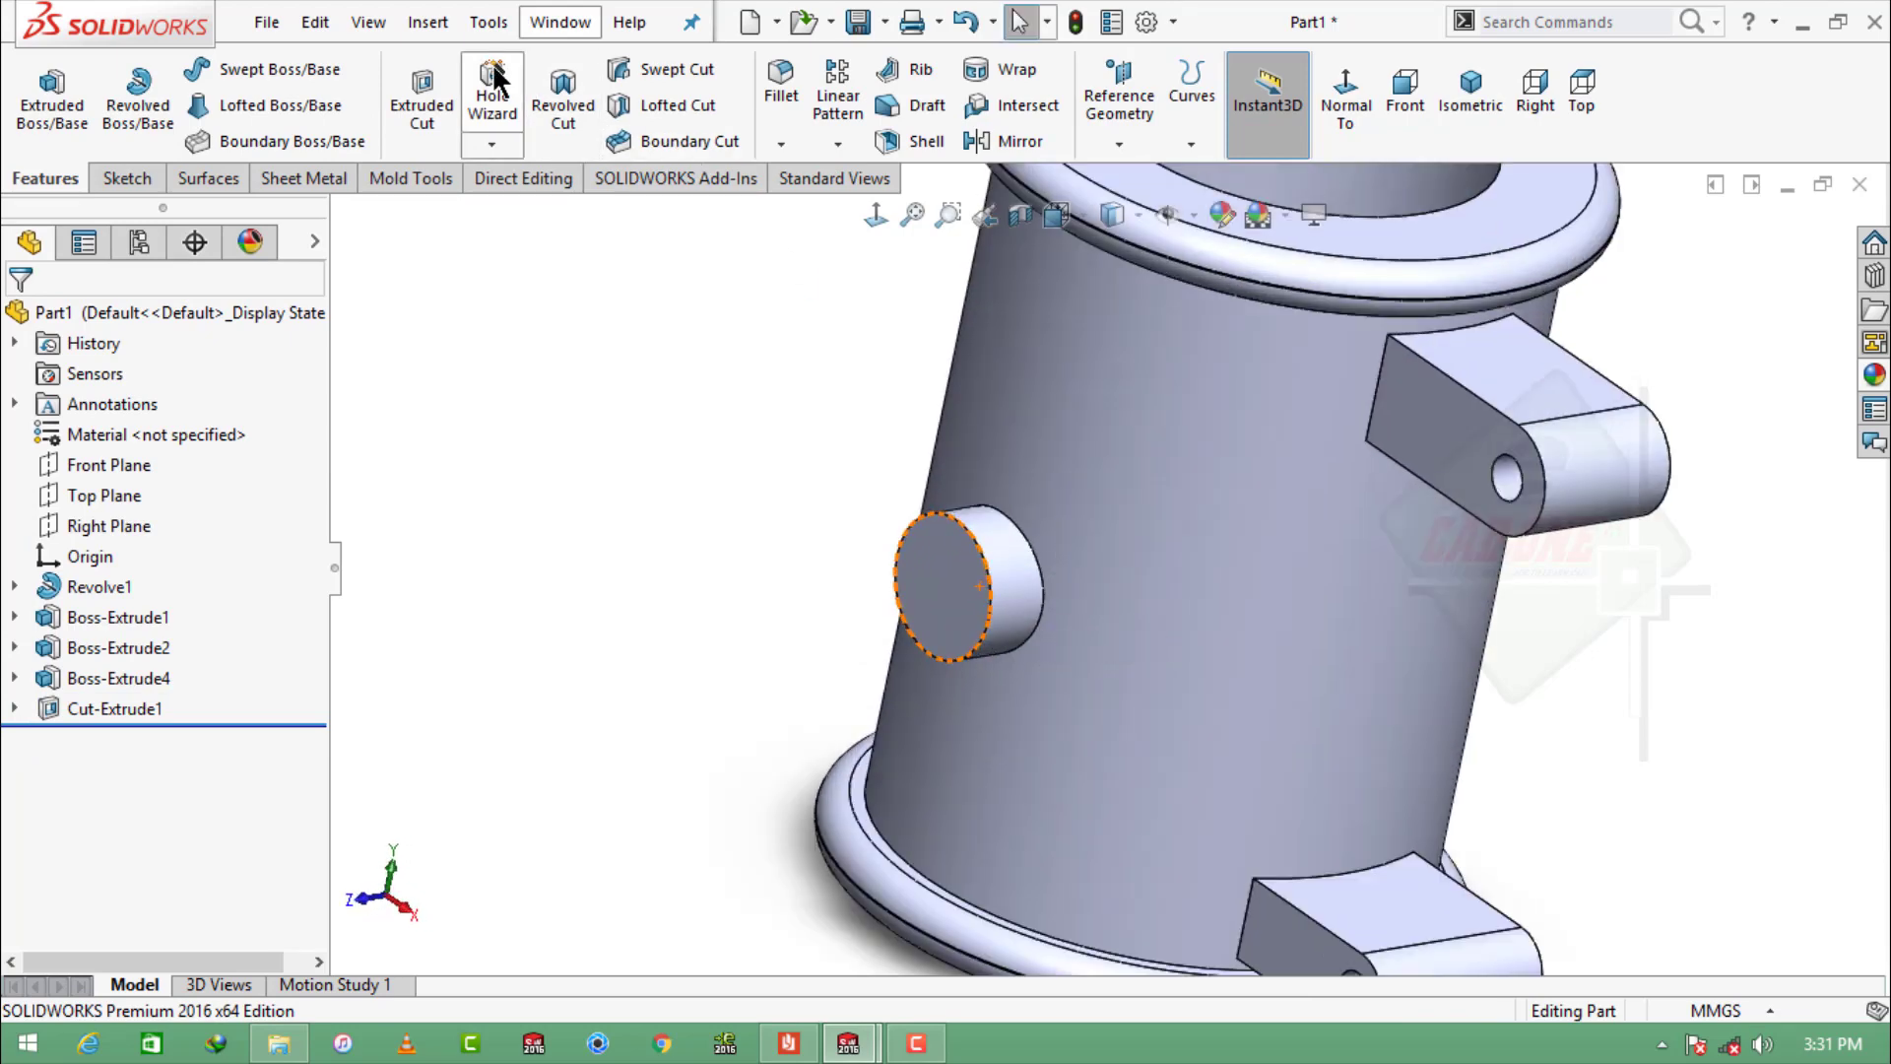
left_click(492, 96)
scroll(310, 675, "down", 4)
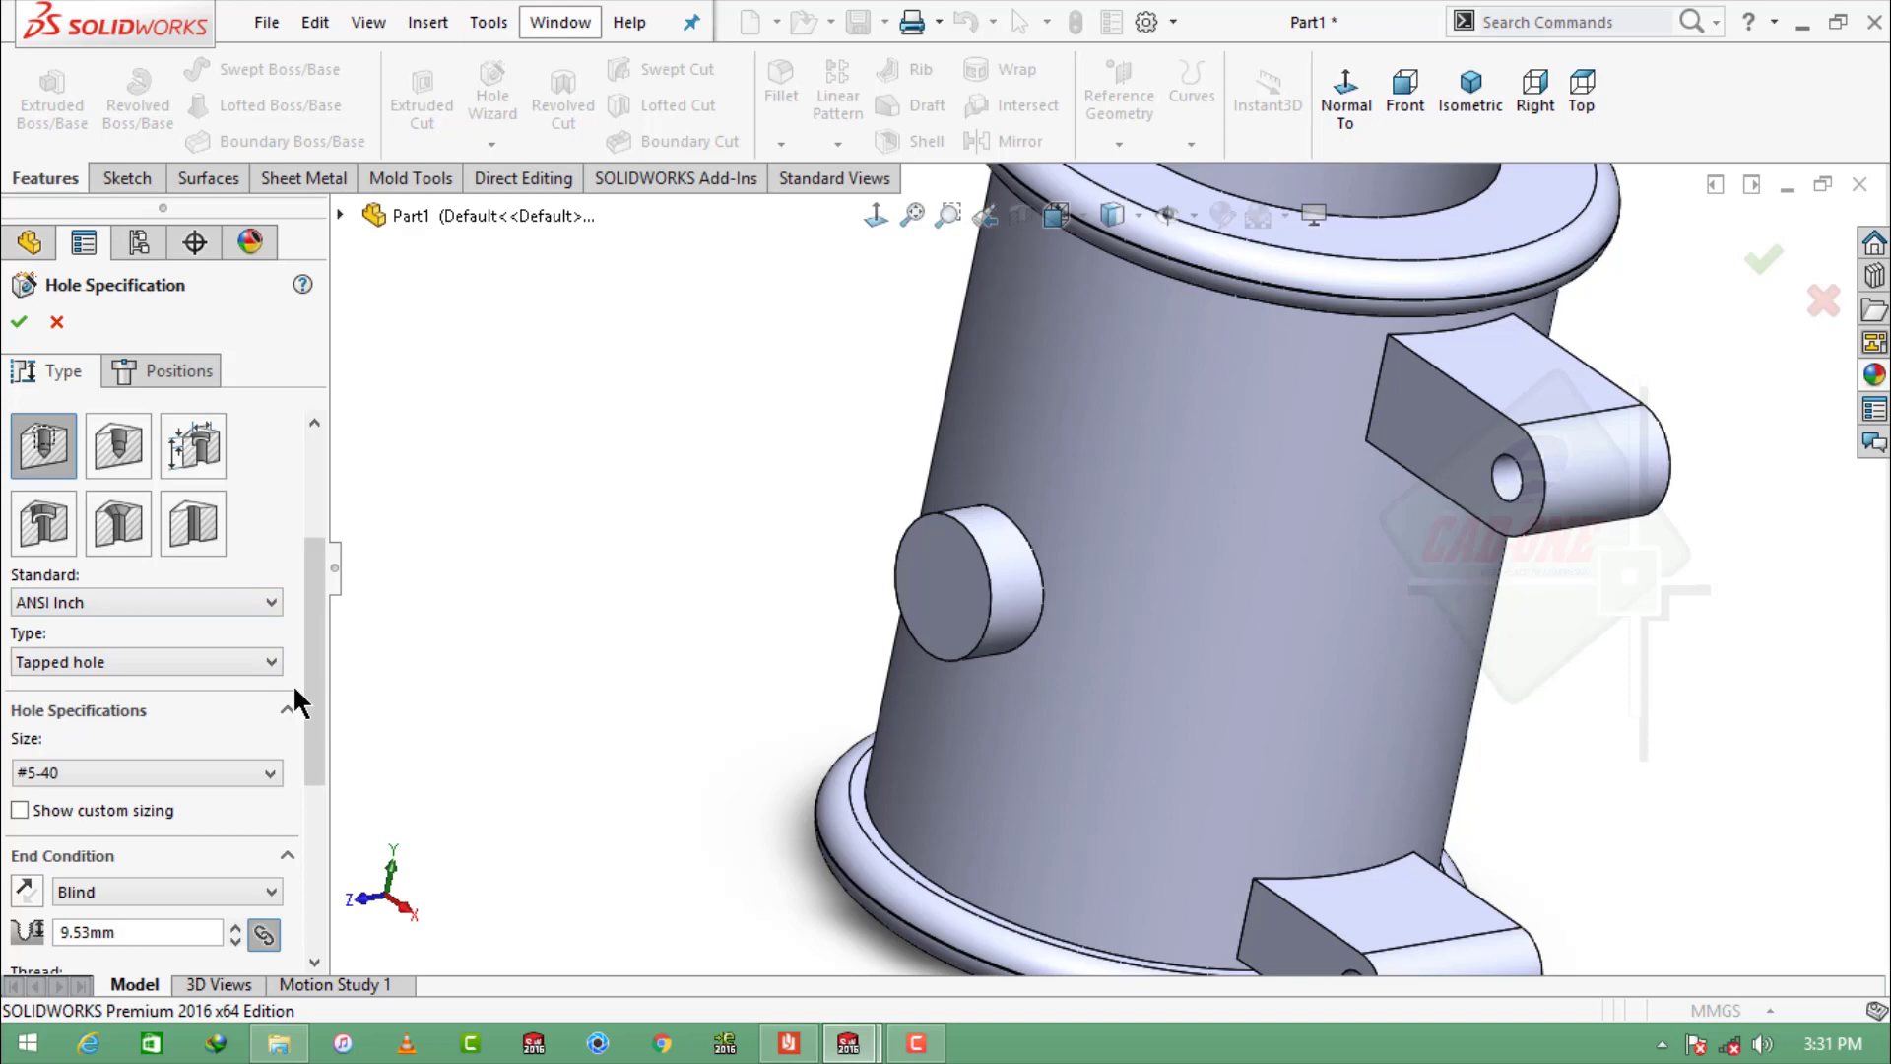
scroll(321, 702, "down", 4)
left_click(248, 554)
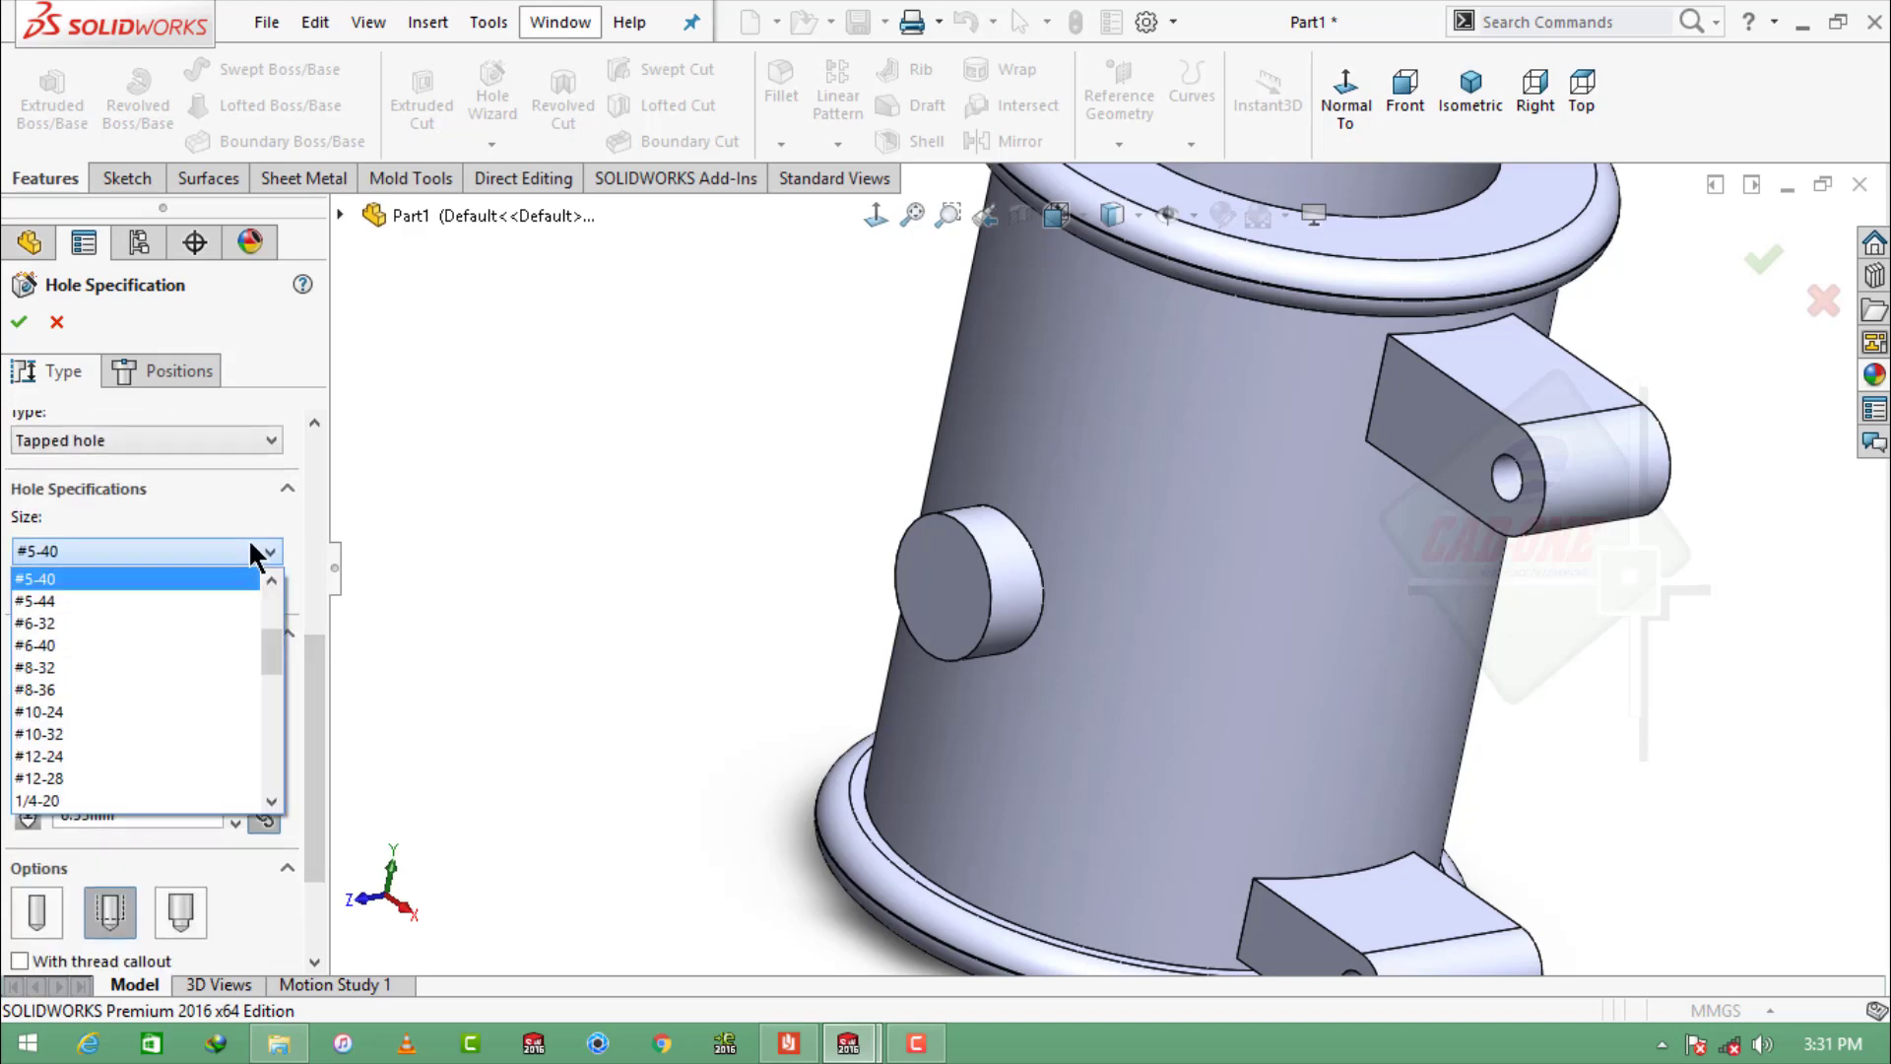
scroll(204, 705, "down", 3)
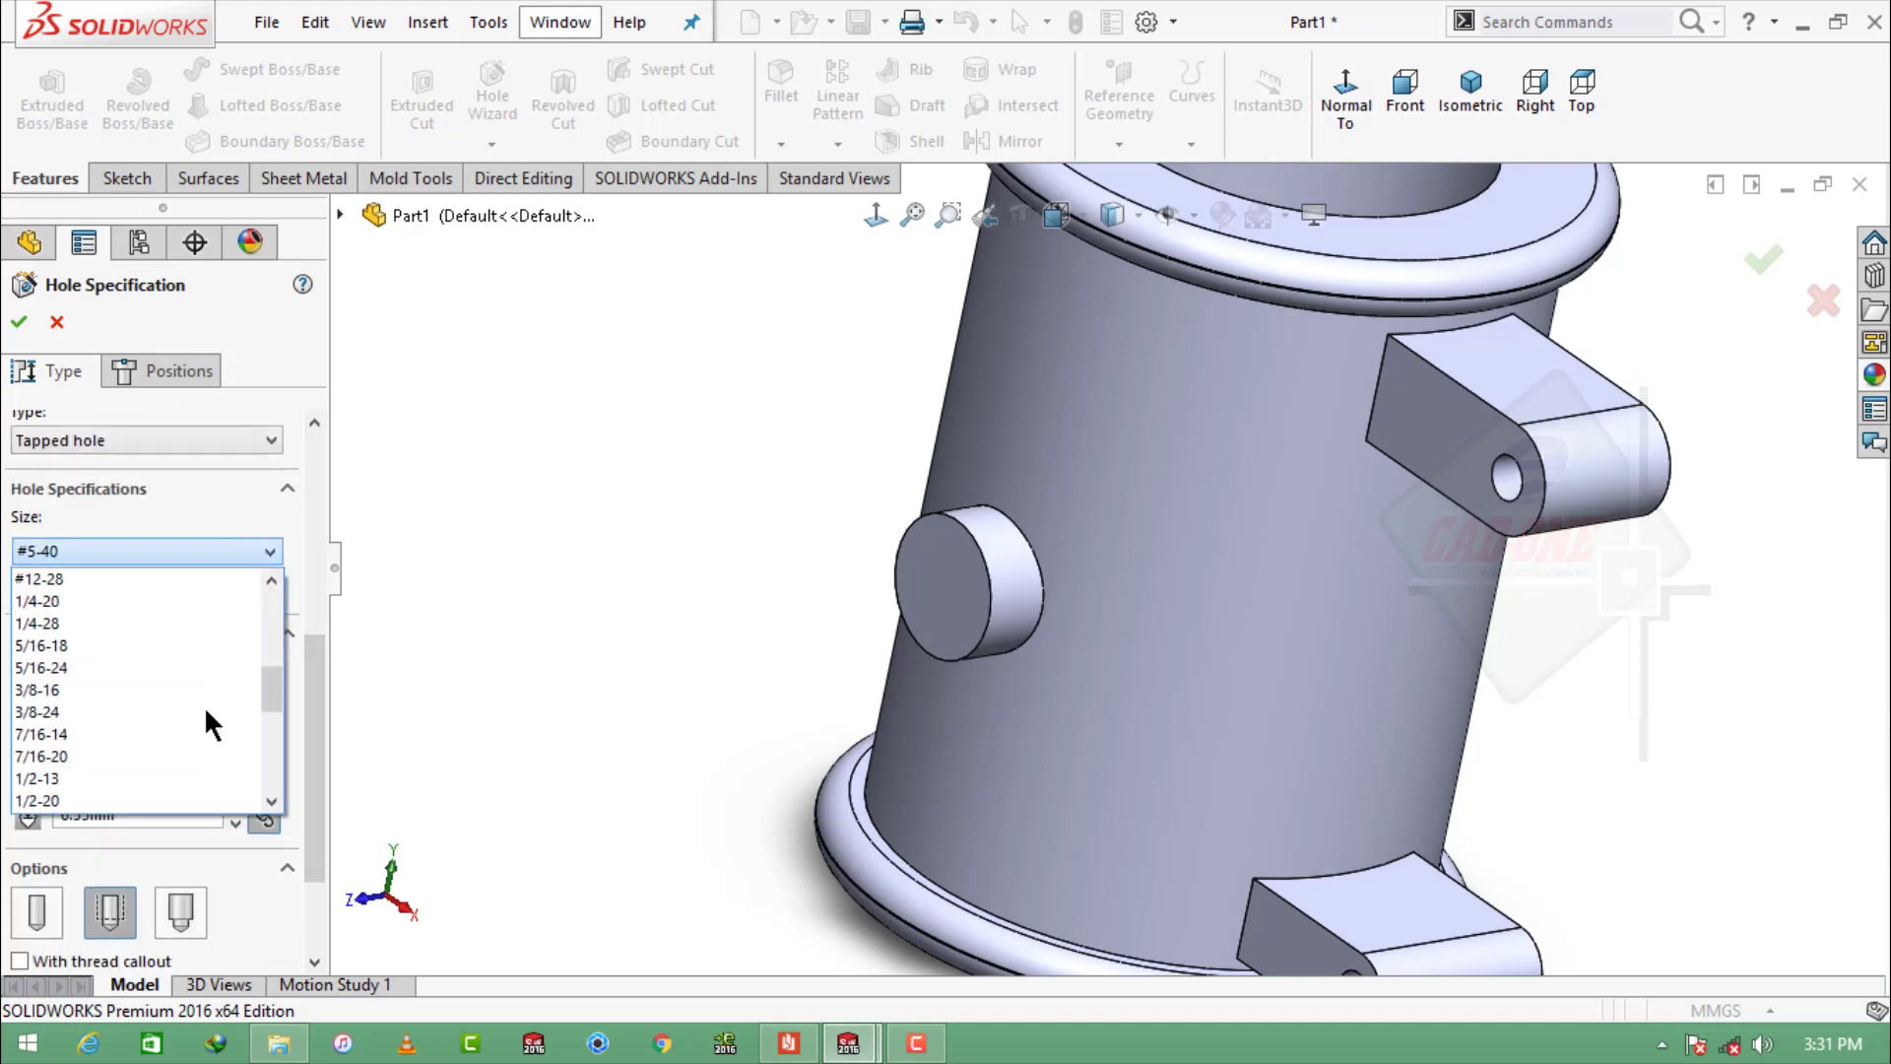
left_click(109, 711)
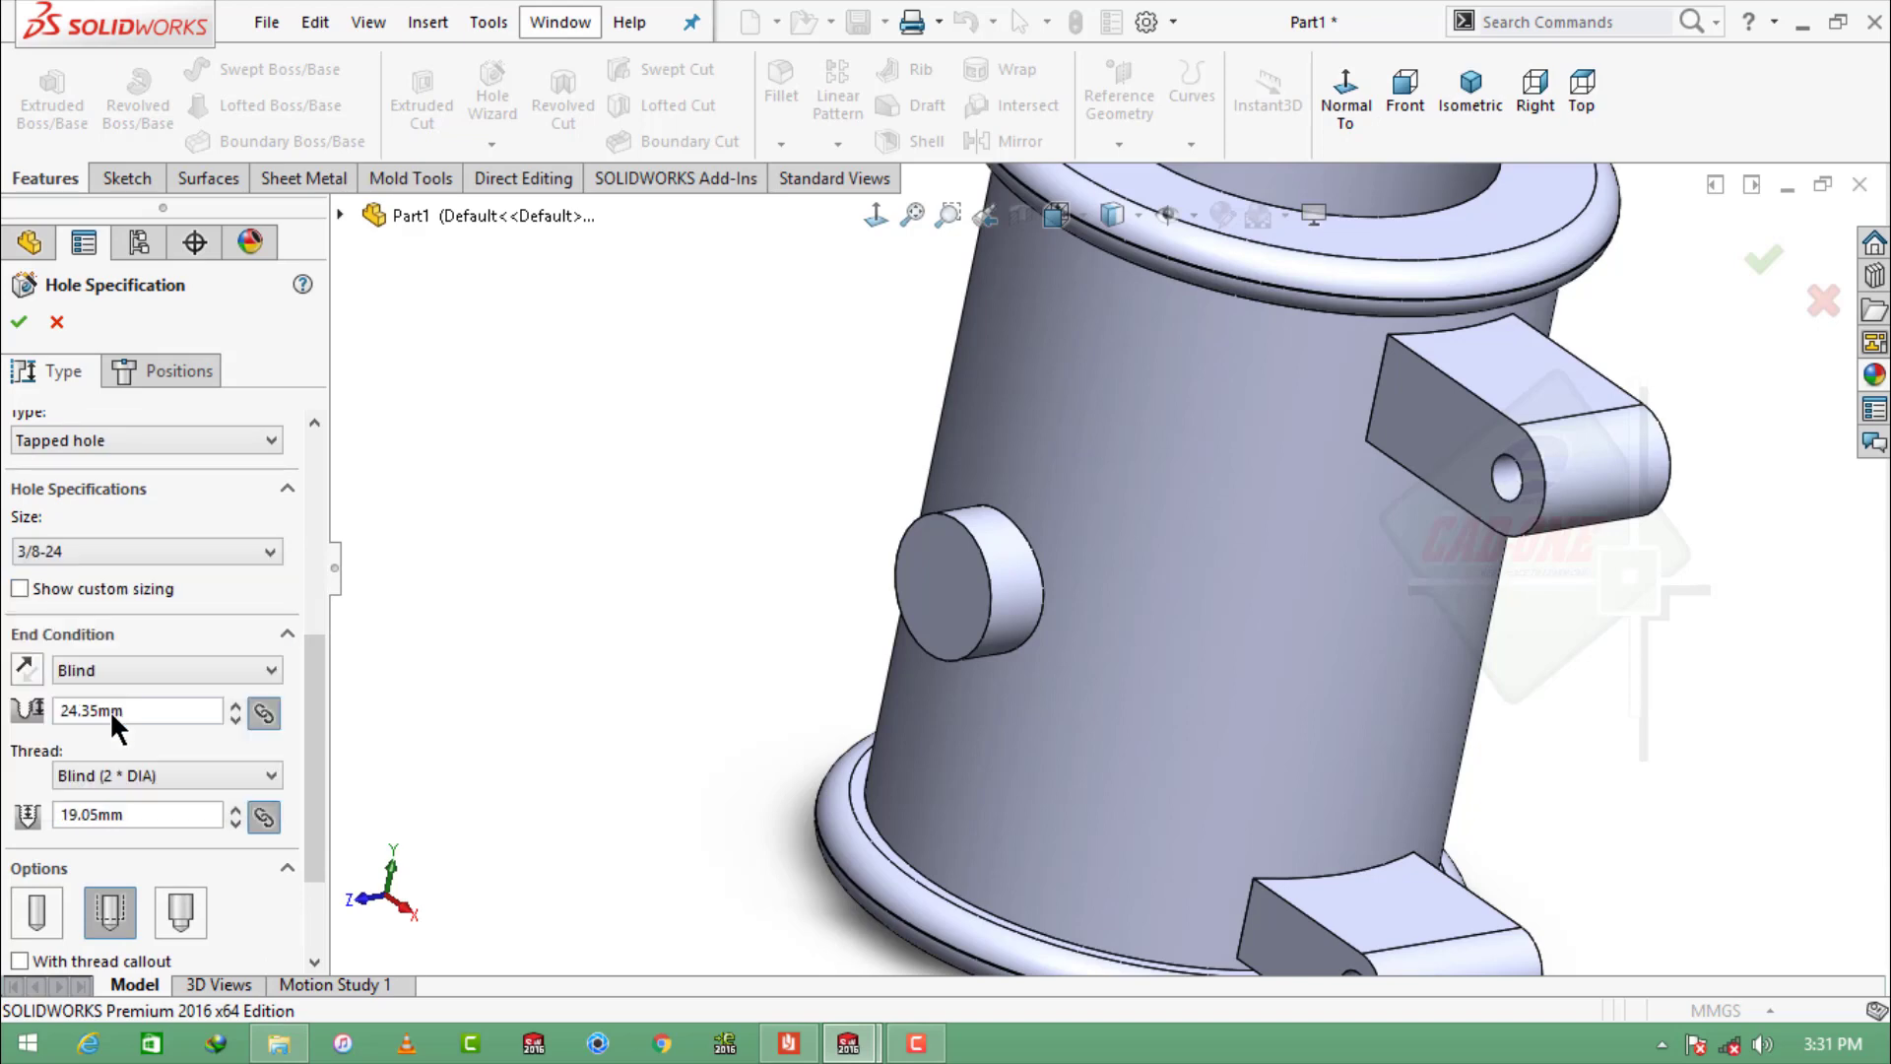
left_click(187, 677)
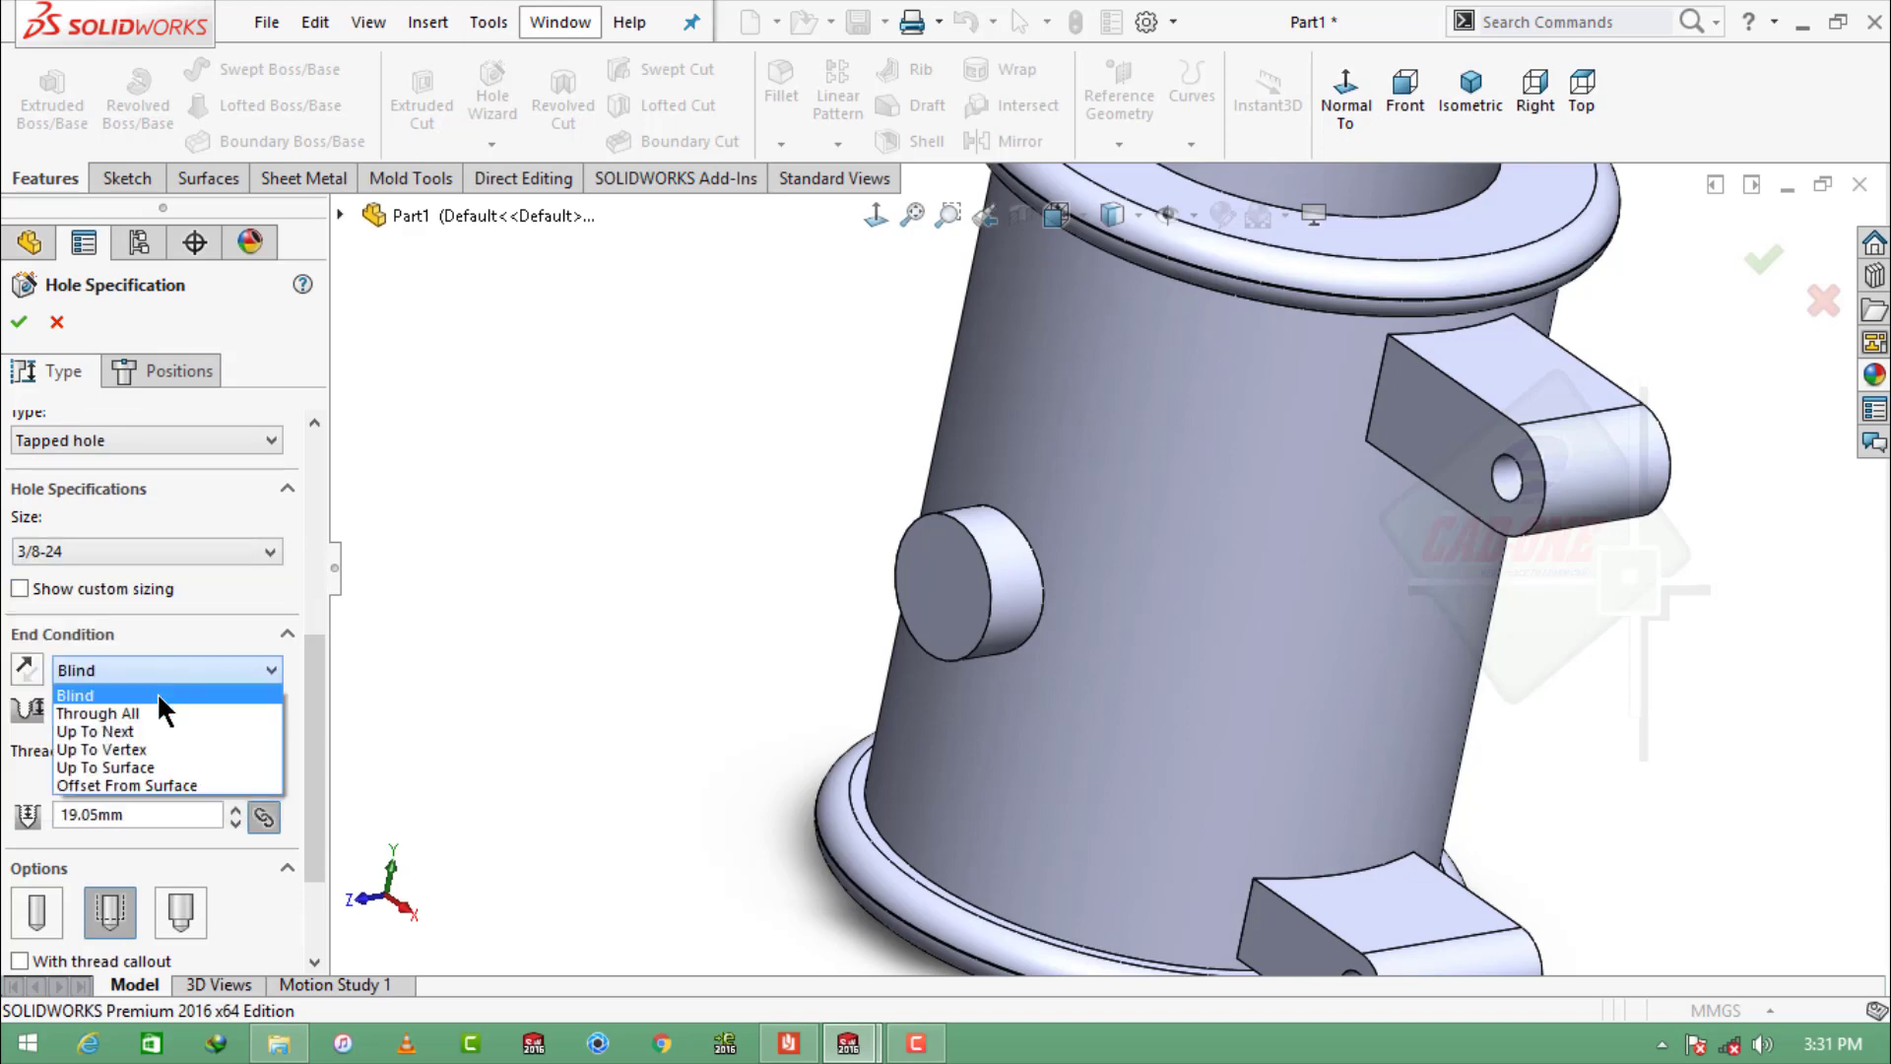
left_click(144, 731)
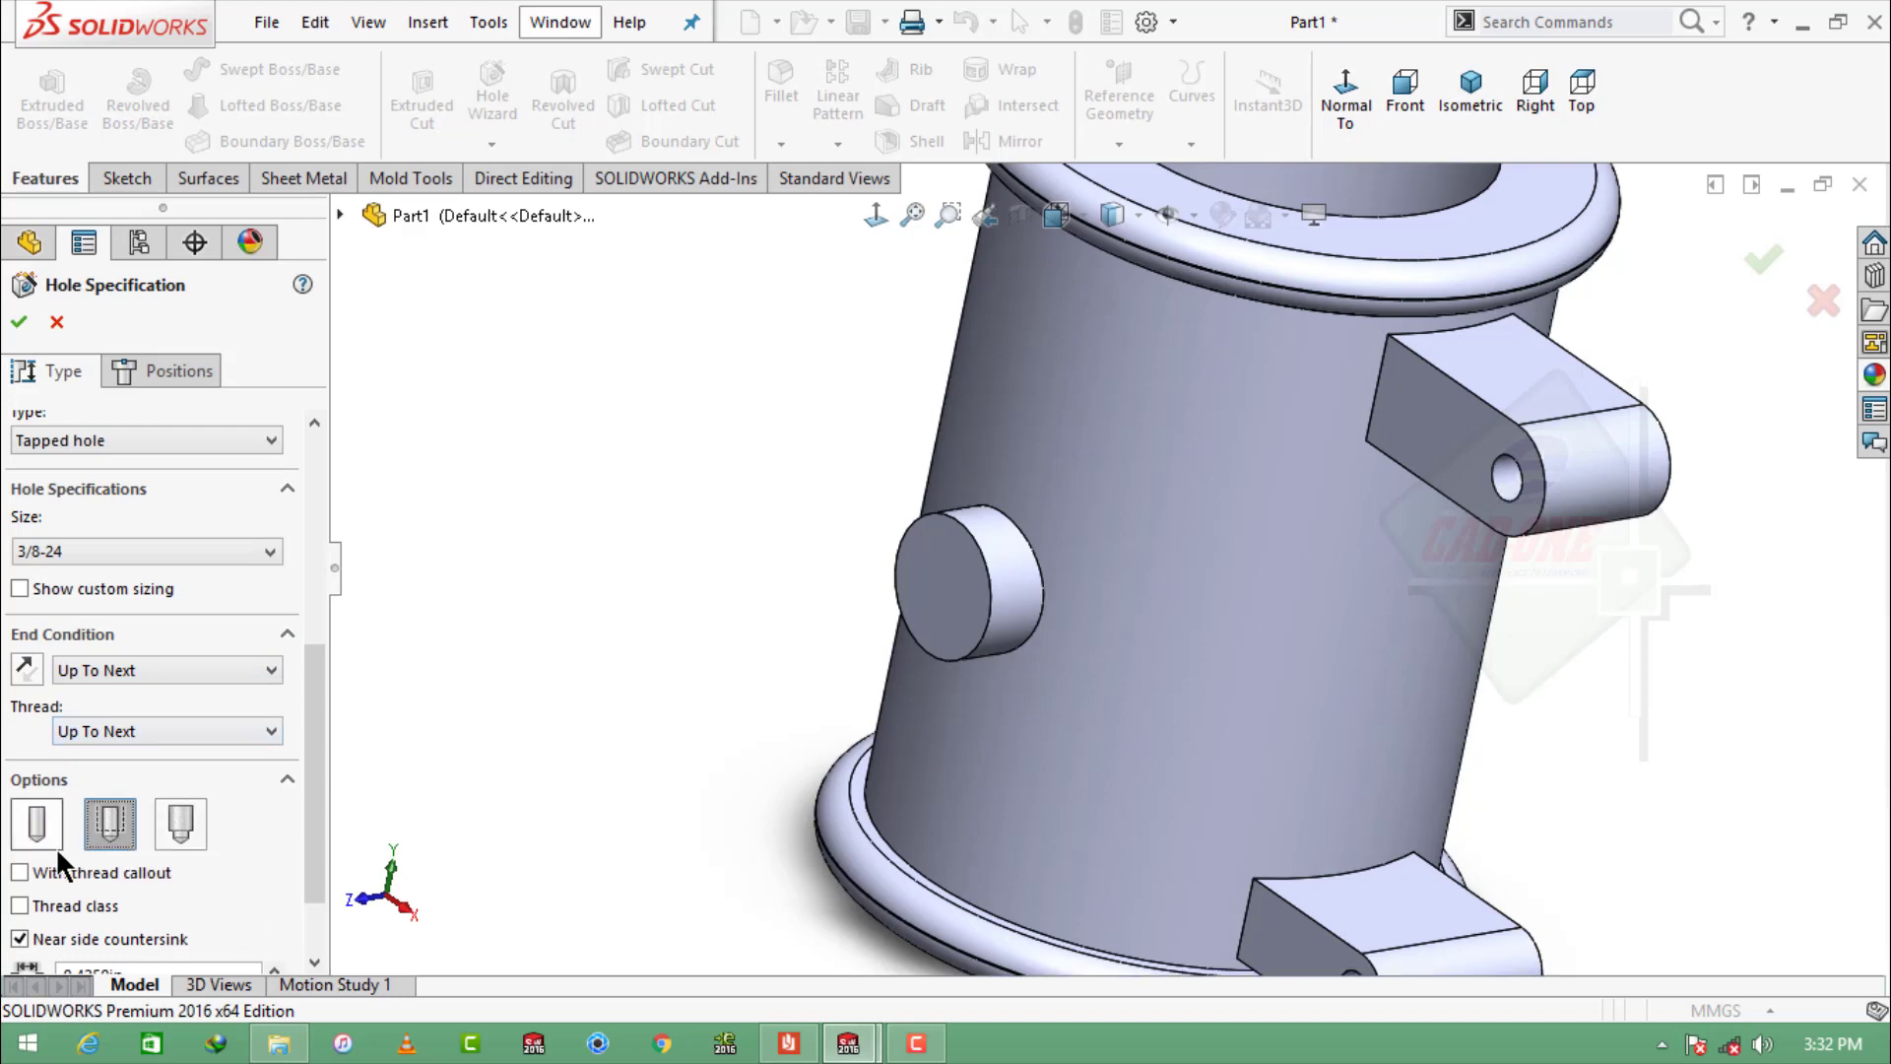
Step: Position the tapped hole at the centre of the small cylindrical front boss's end face and create it
left_click(160, 378)
left_click(170, 600)
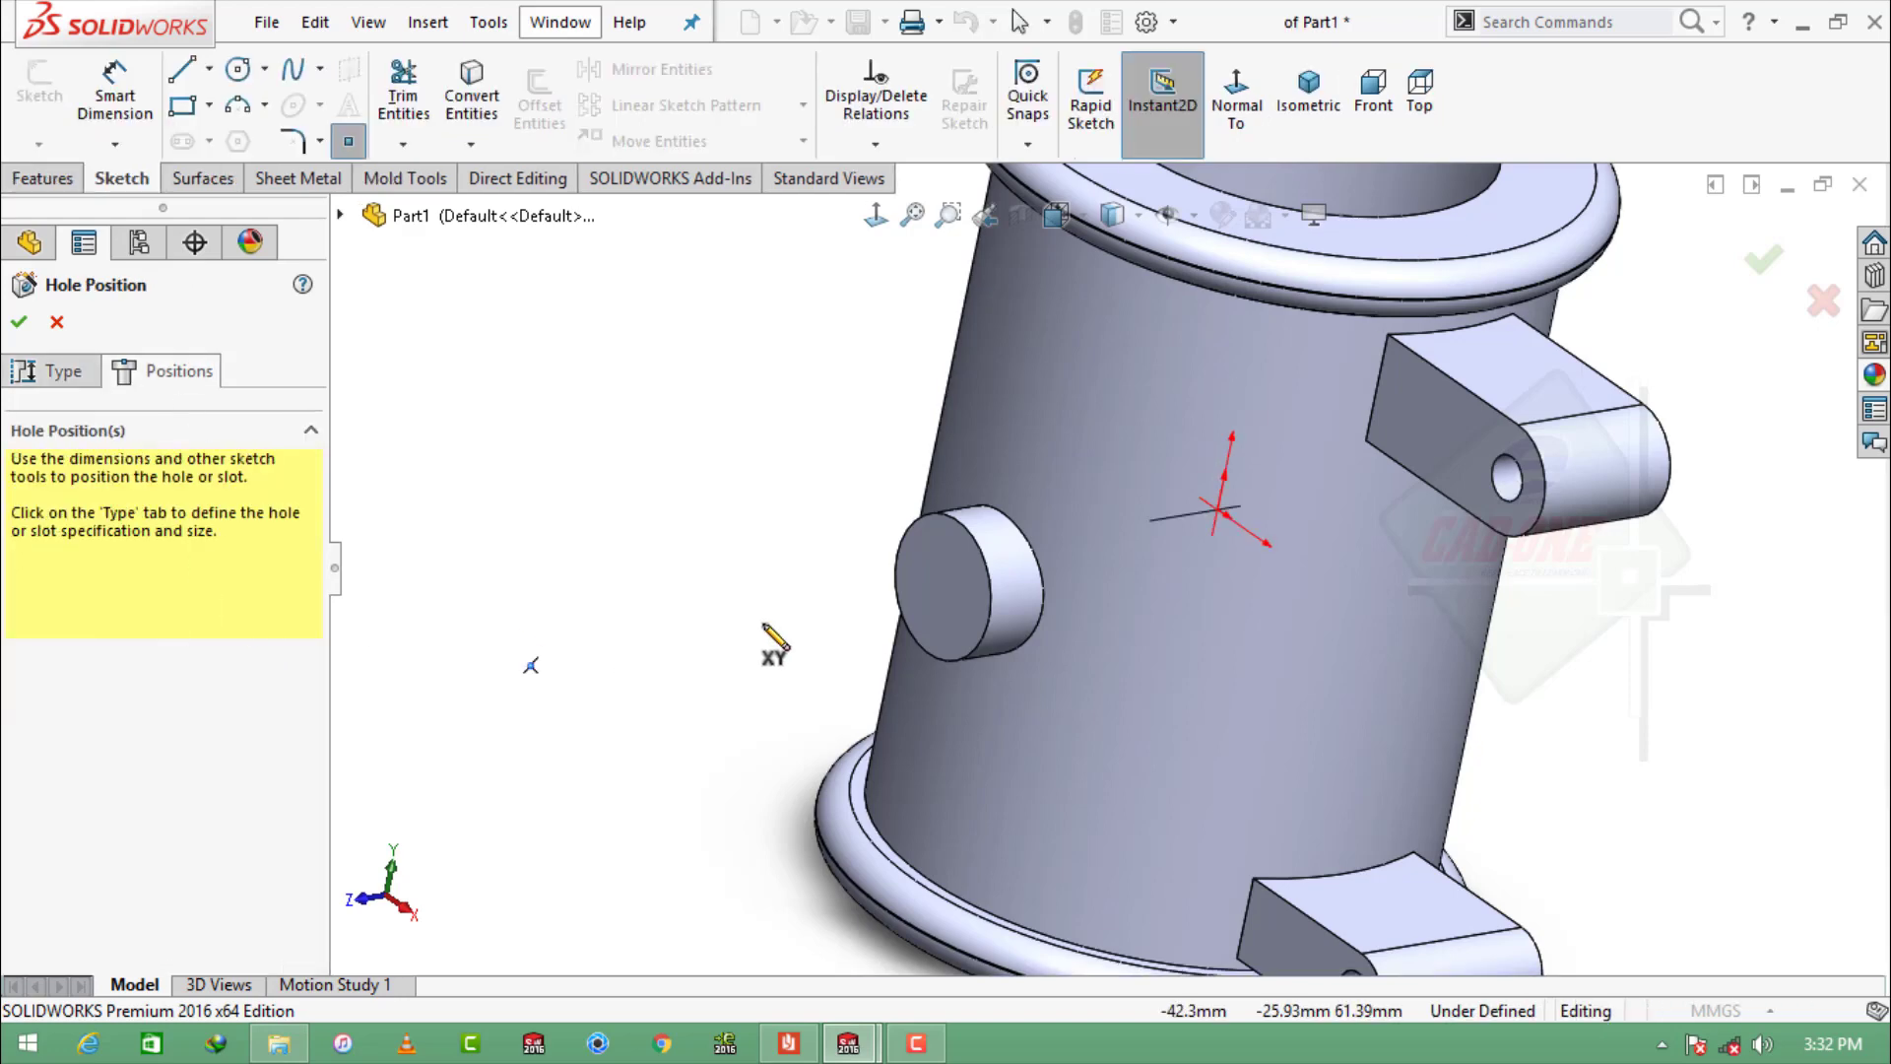
left_click(944, 586)
left_click(18, 321)
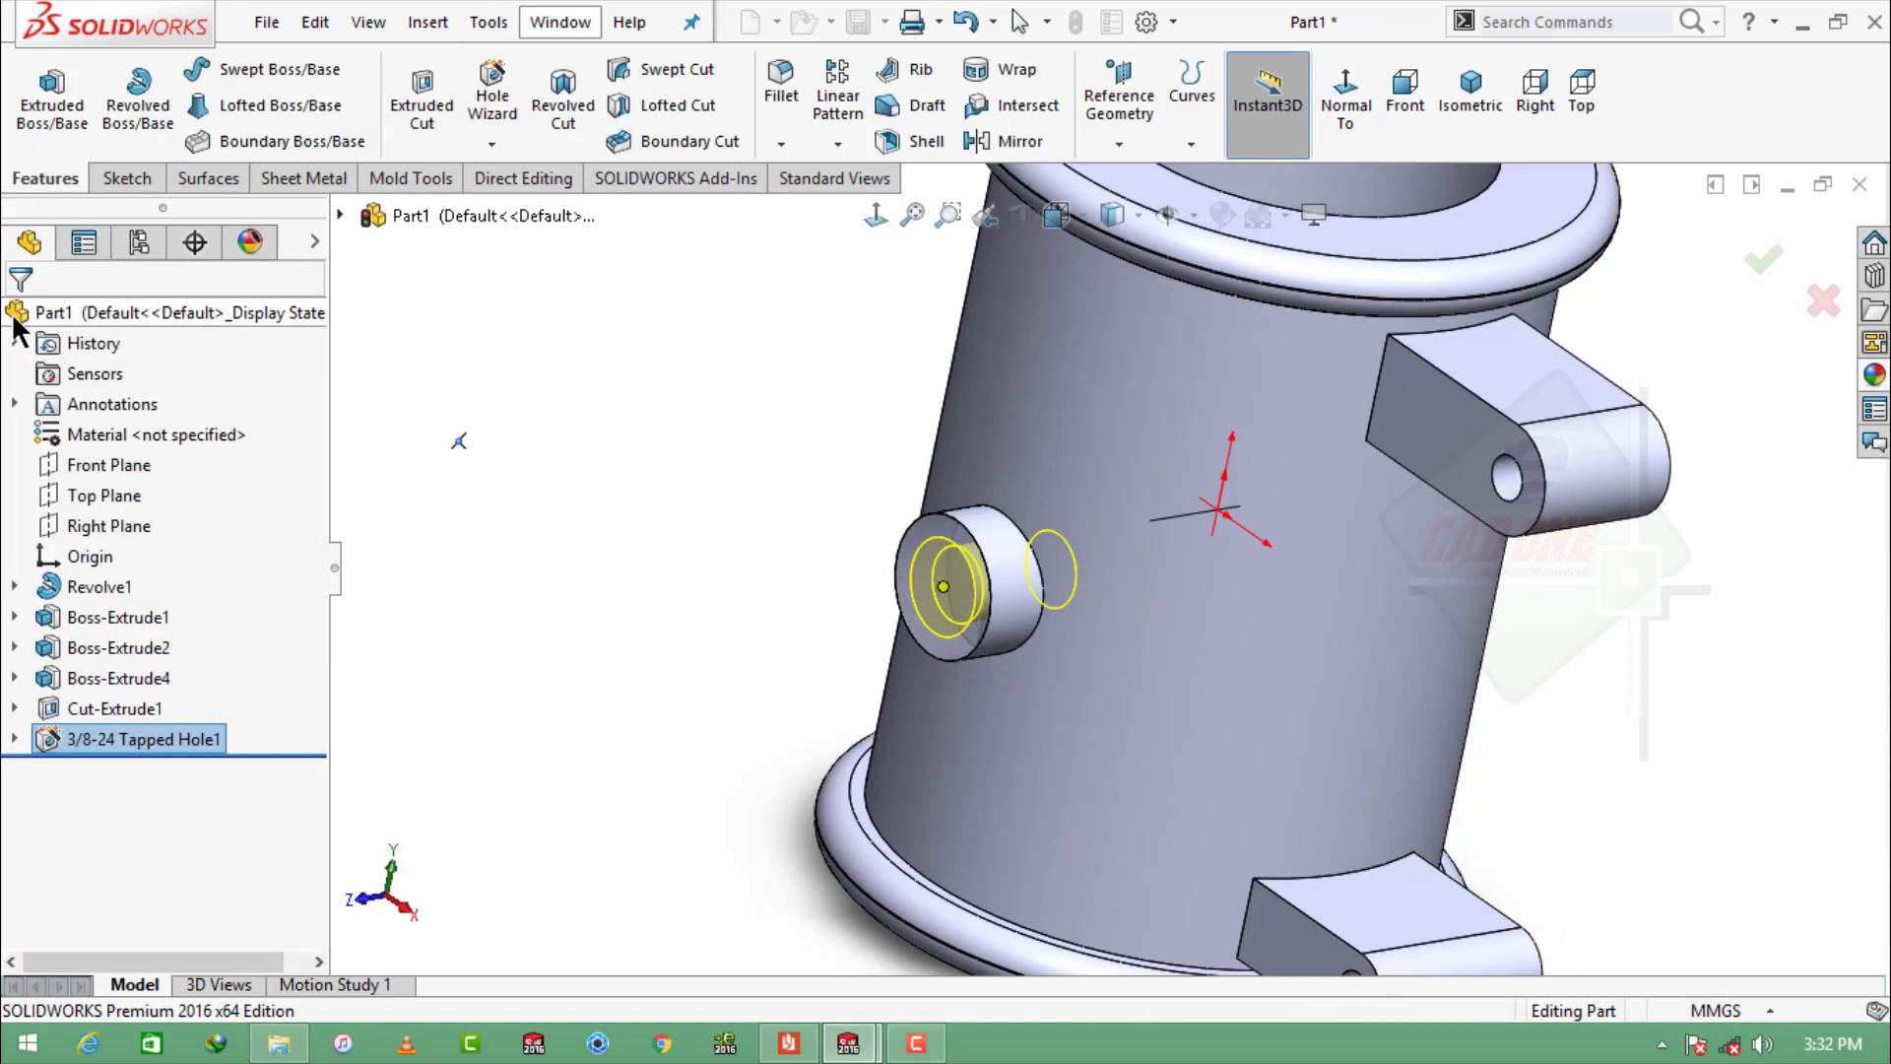
scroll(1105, 656, "up", 3)
middle_click_drag(1105, 656, 1127, 699)
middle_click_drag(1269, 652, 1379, 604)
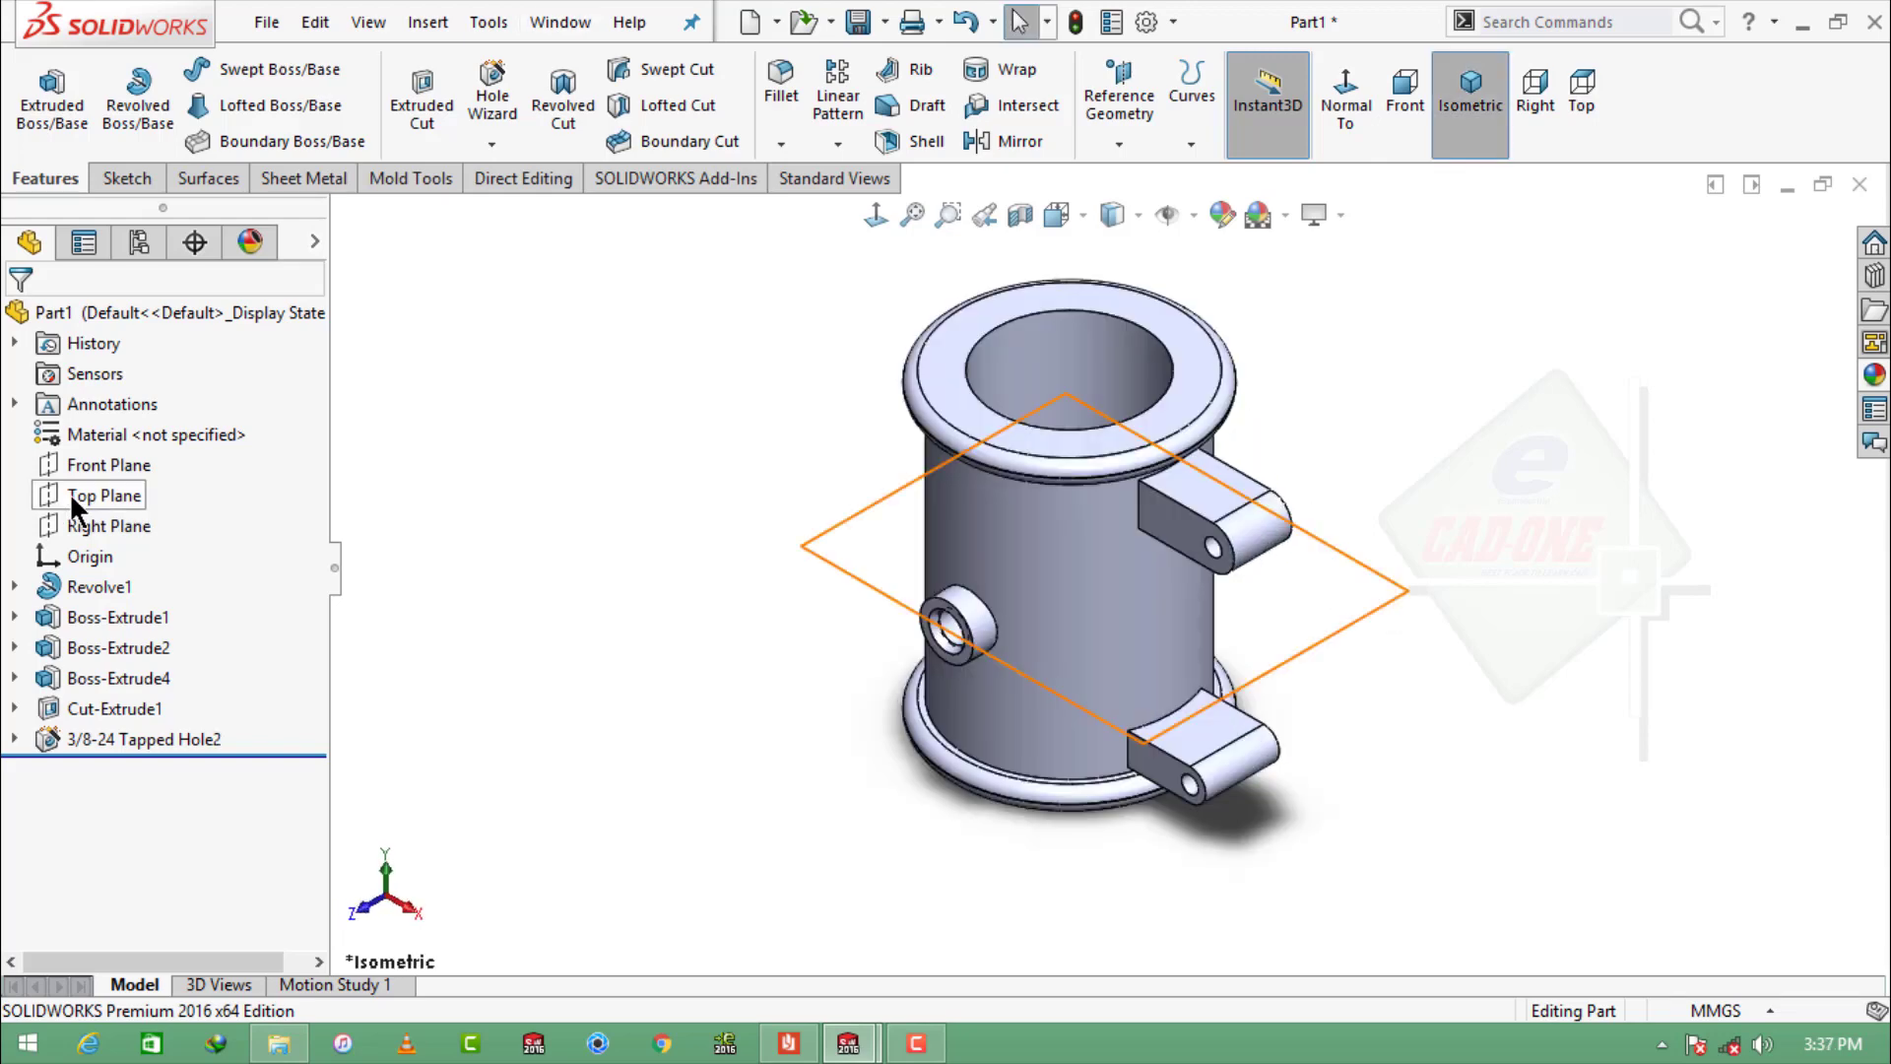
Step: Start a Top Plane sketch and draw a horizontal centerline from the origin away from the lugs, with an about 71 mm circle at its free end
left_click(105, 495)
left_click(147, 463)
left_click(1236, 105)
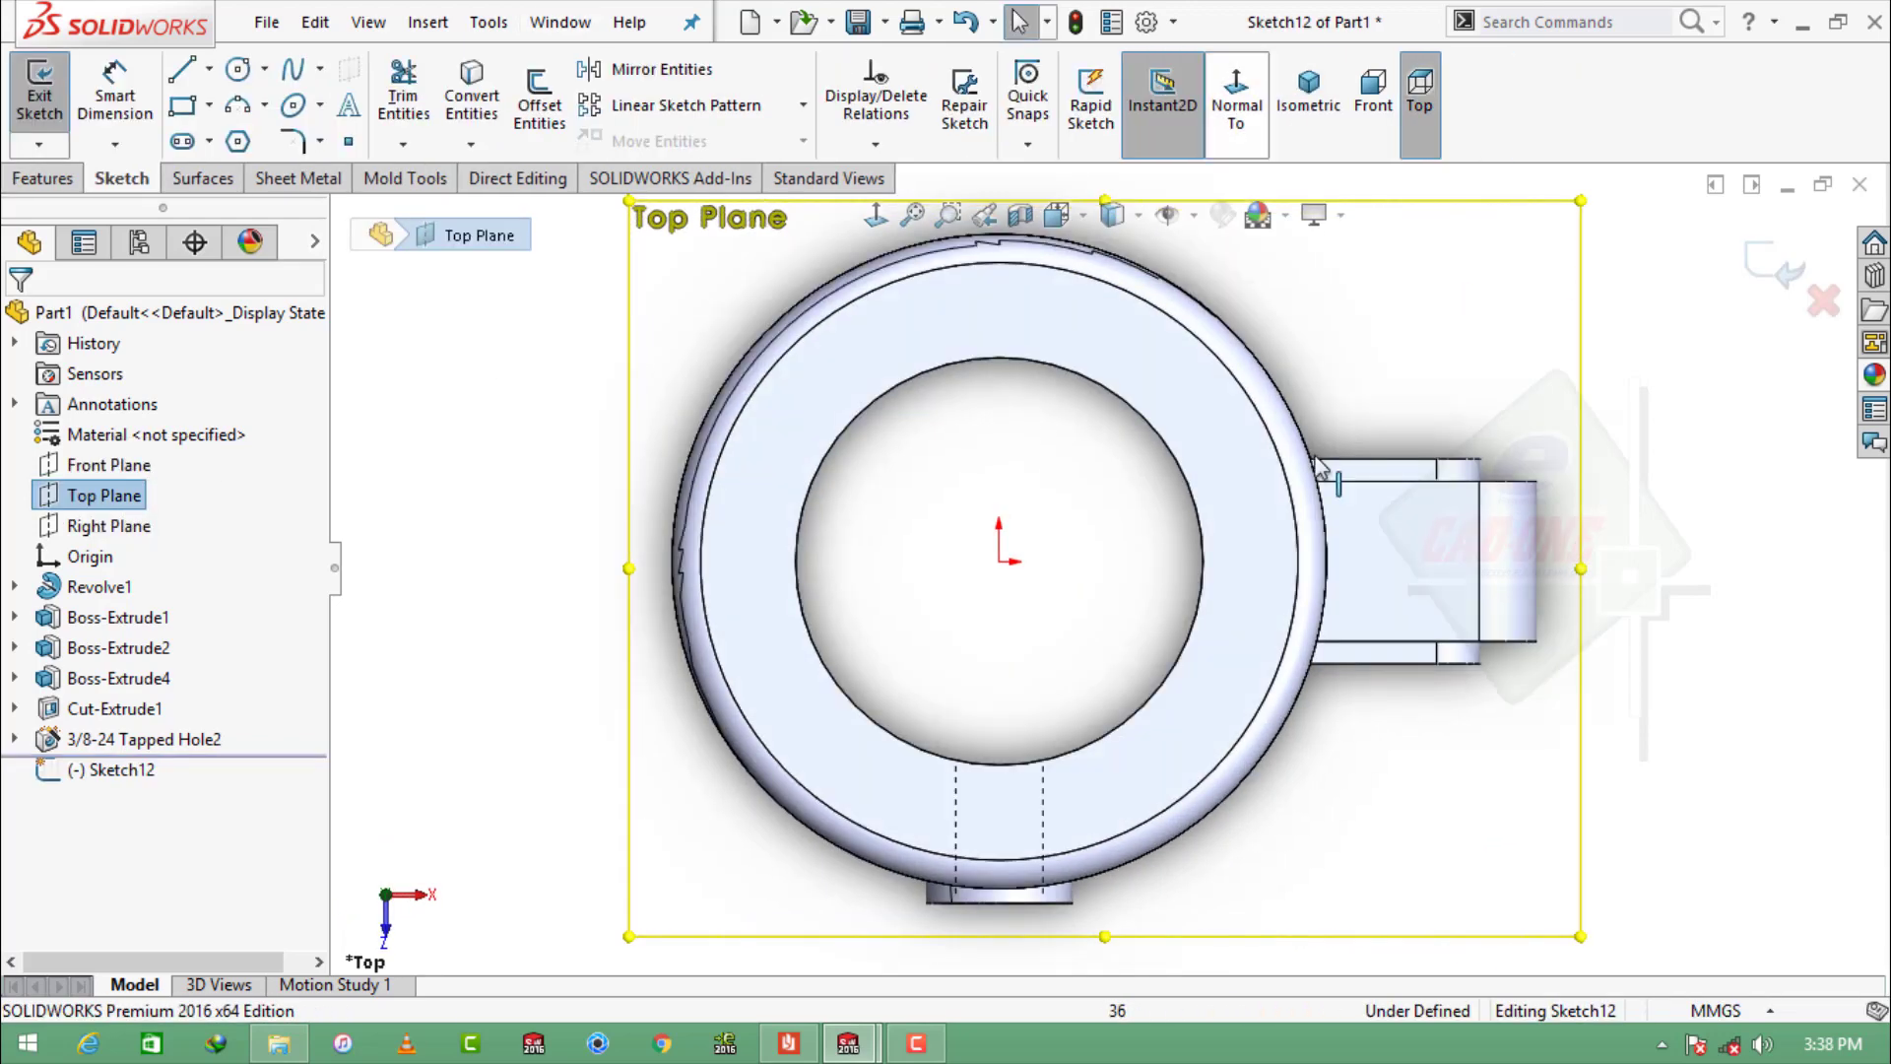
scroll(1320, 468, "up", 4)
left_click(694, 232)
left_click(209, 69)
left_click(236, 137)
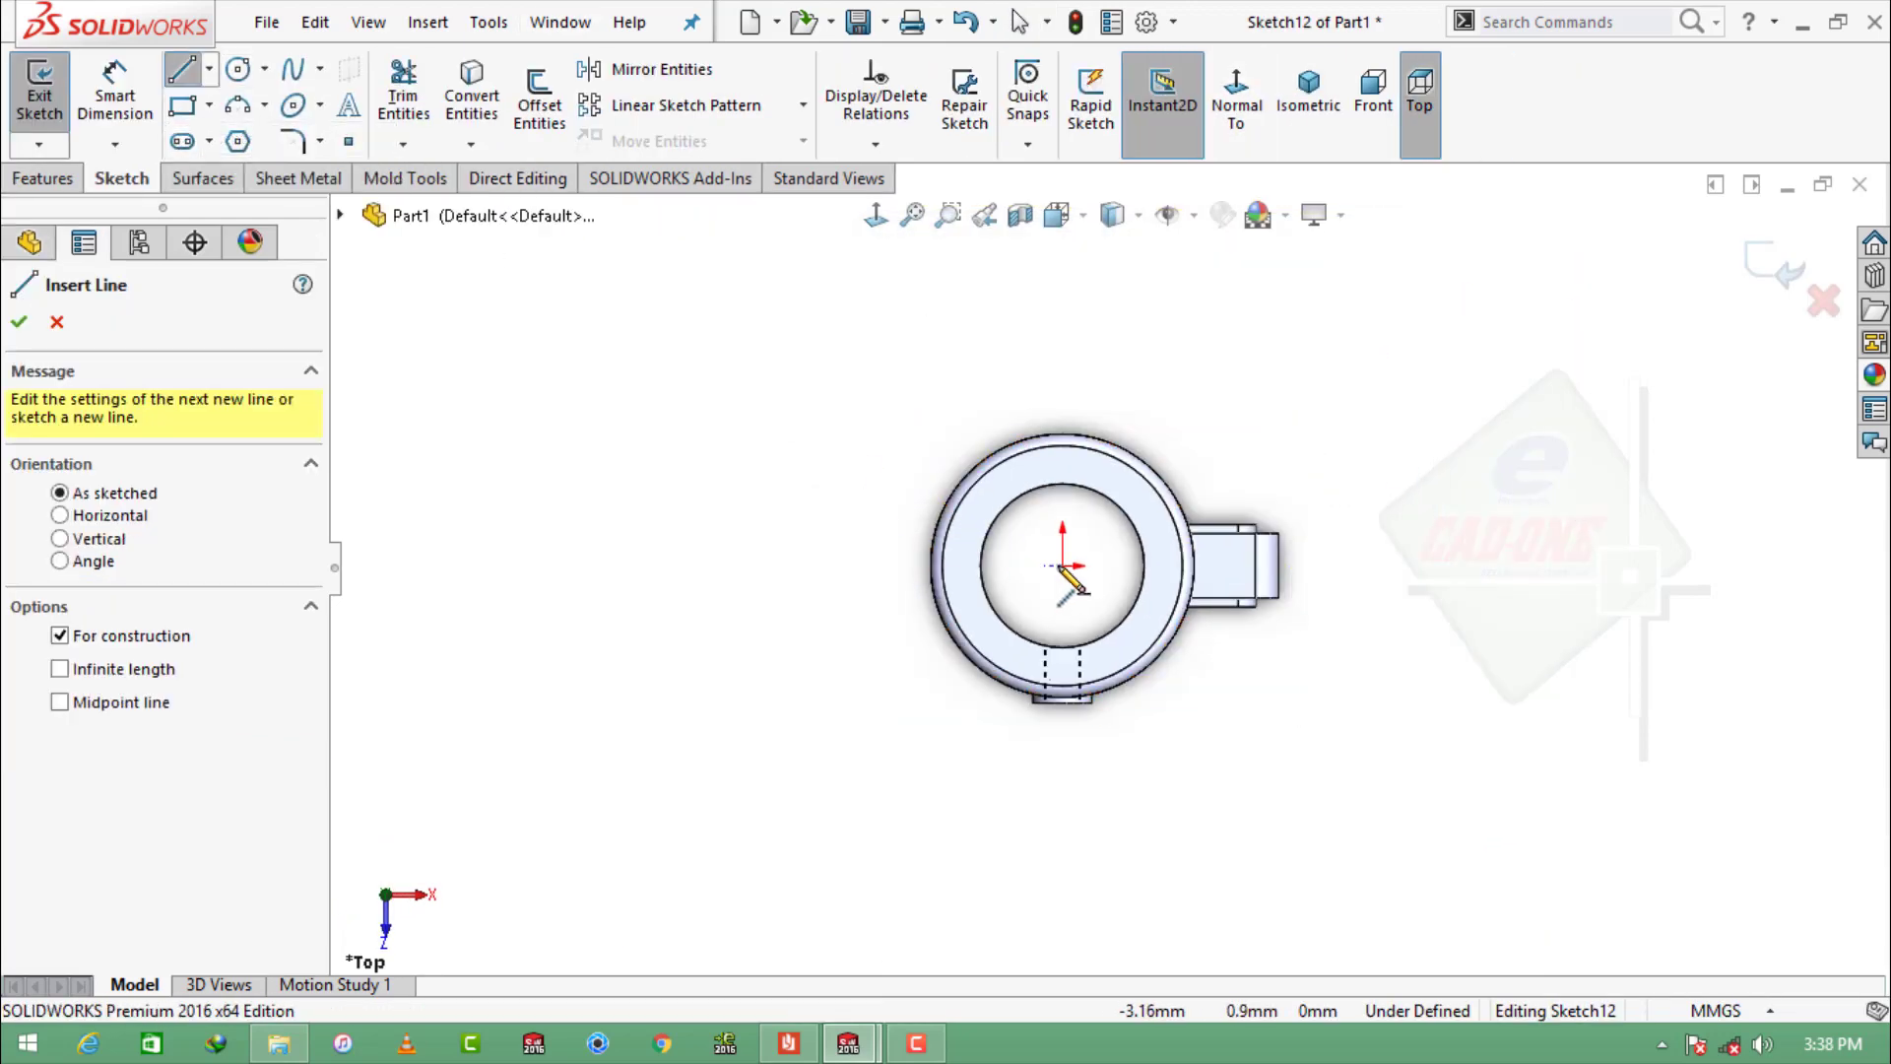
left_click(1064, 566)
left_click(491, 565)
key("Escape")
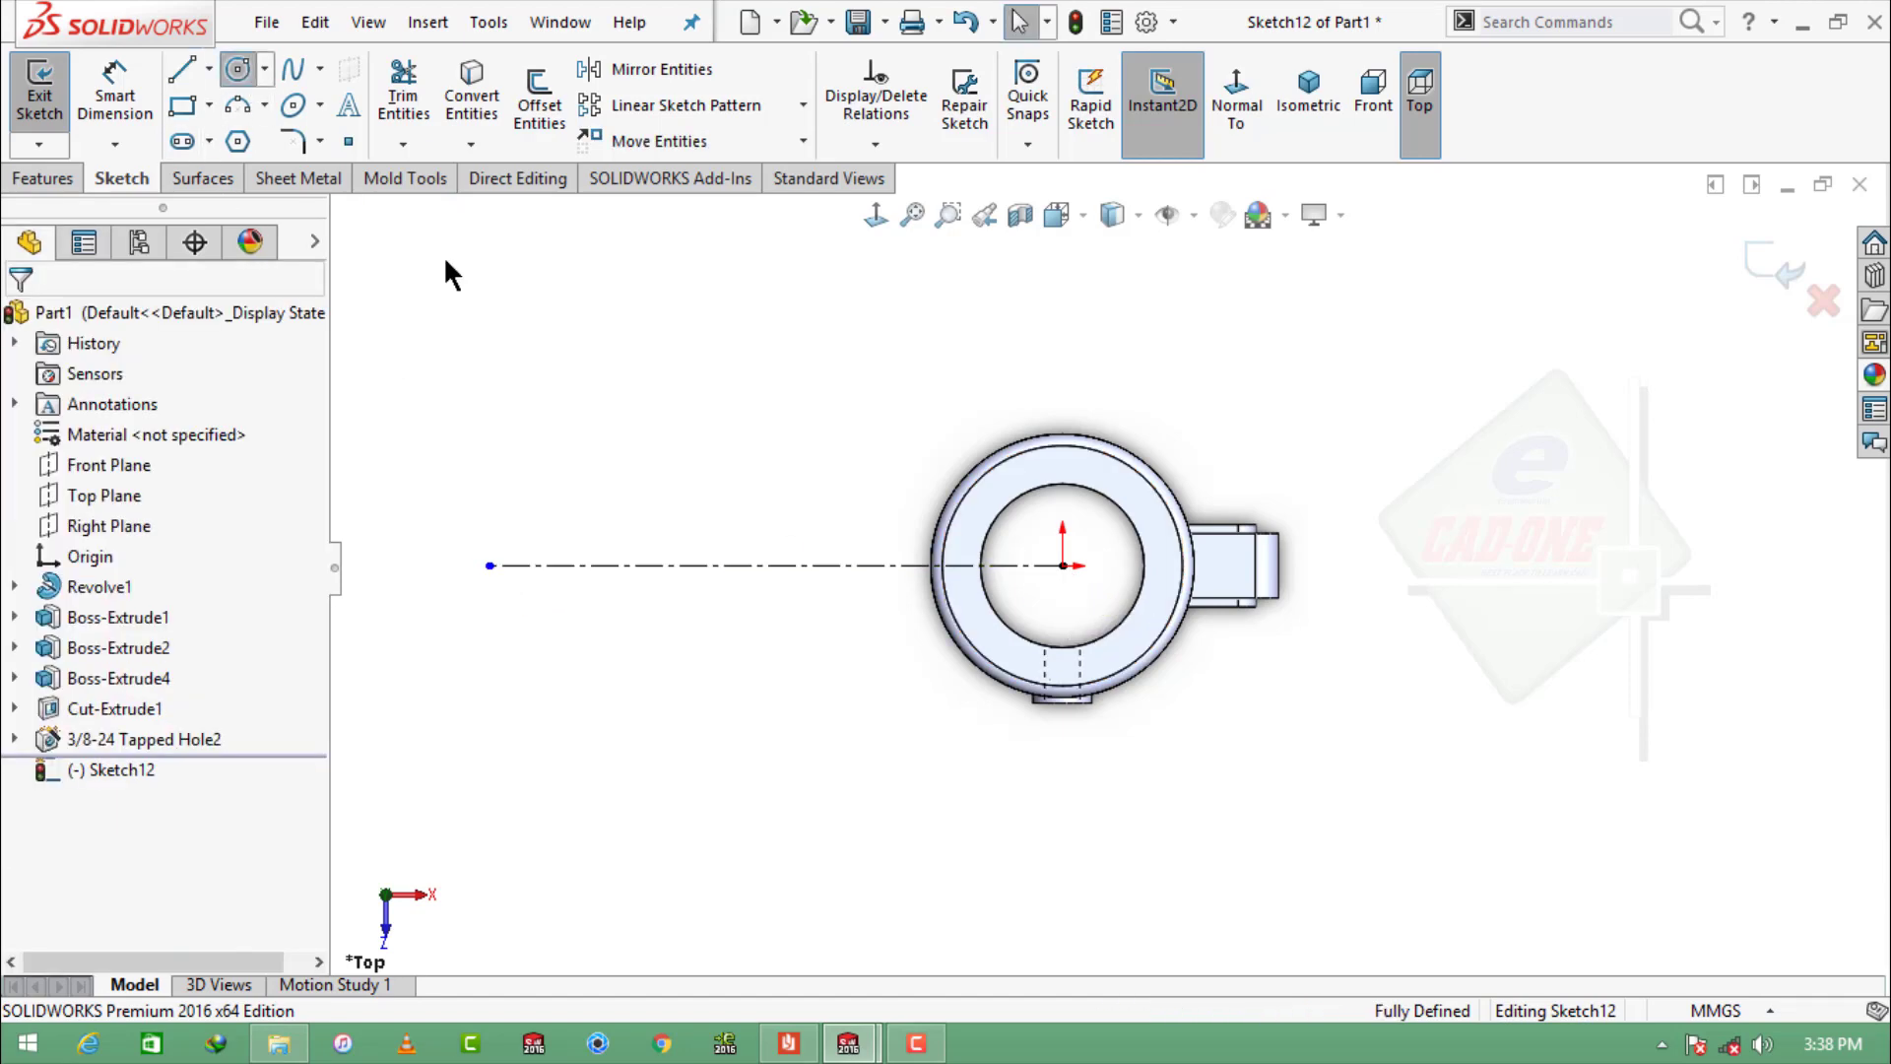
left_click(490, 565)
left_click(491, 434)
Step: Dimension the horizontal centerline's length and set it to 165.10 mm (6.5 in)
left_click(118, 95)
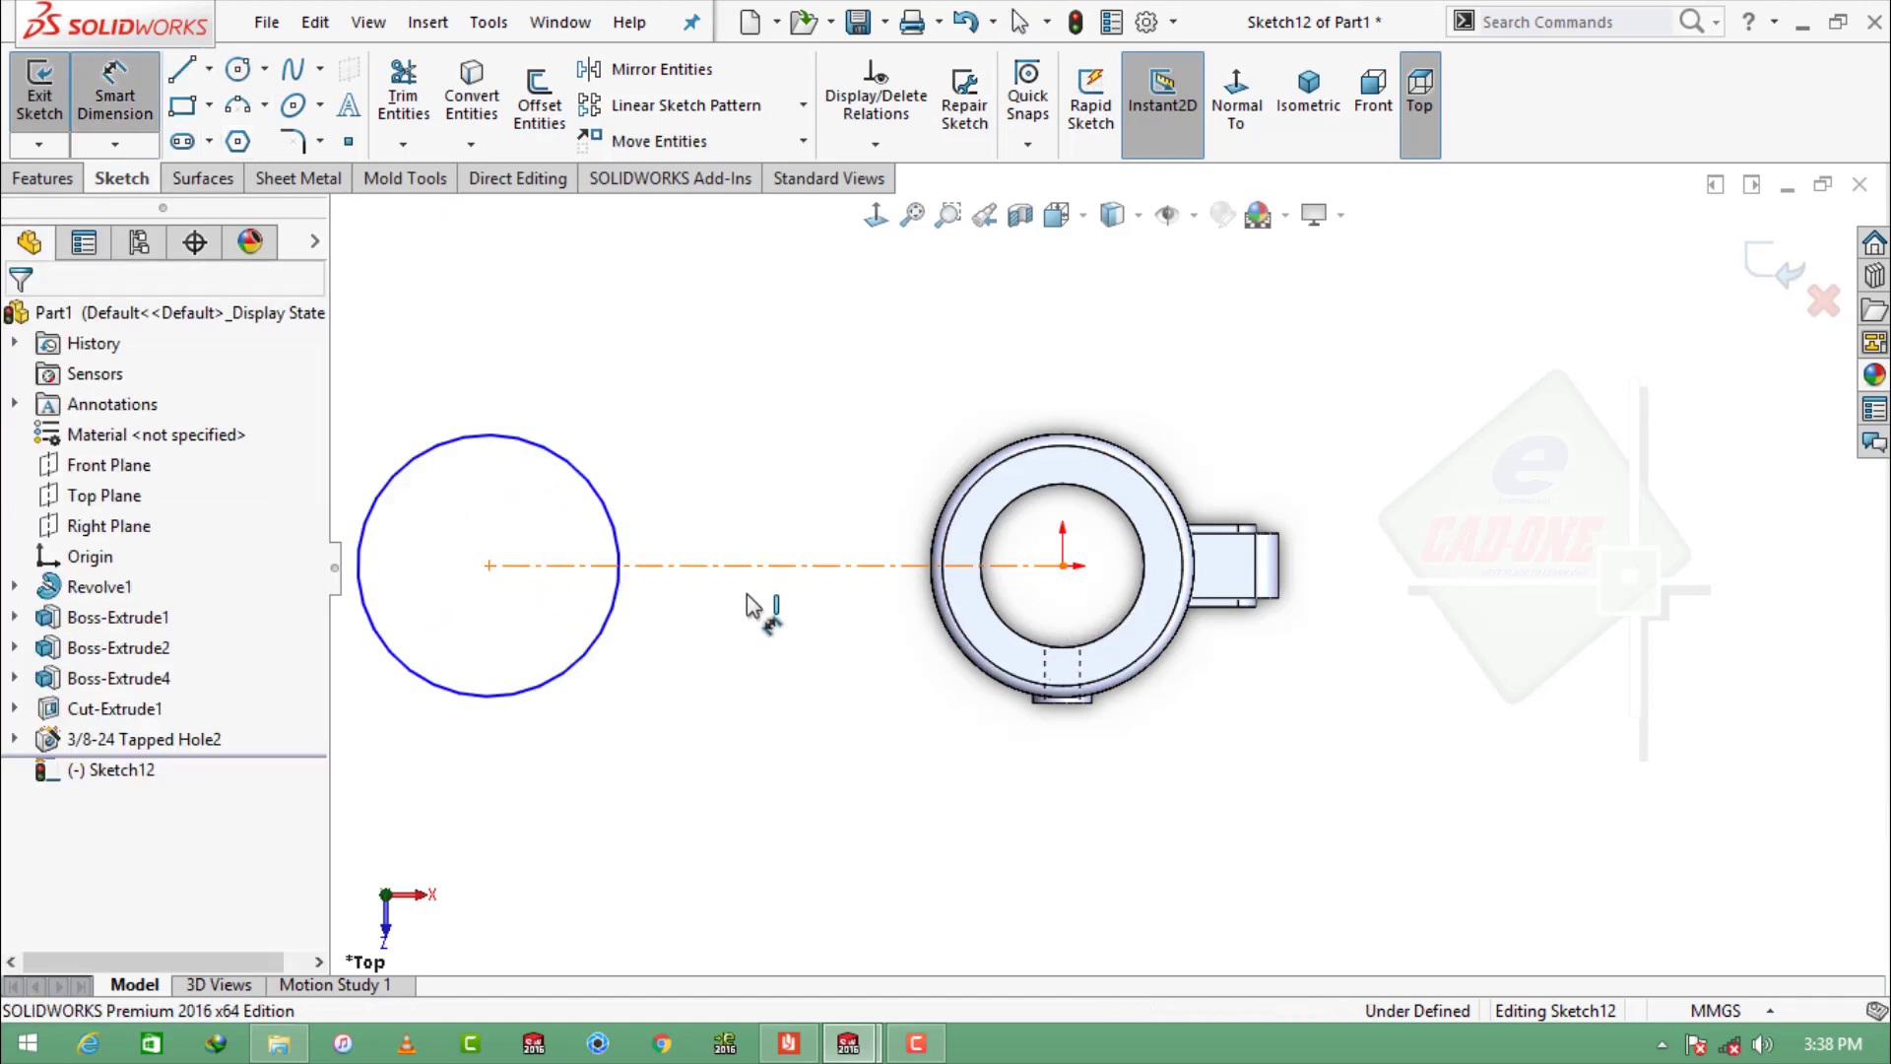
left_click(749, 565)
left_click(737, 708)
type("6.5in")
key("Return")
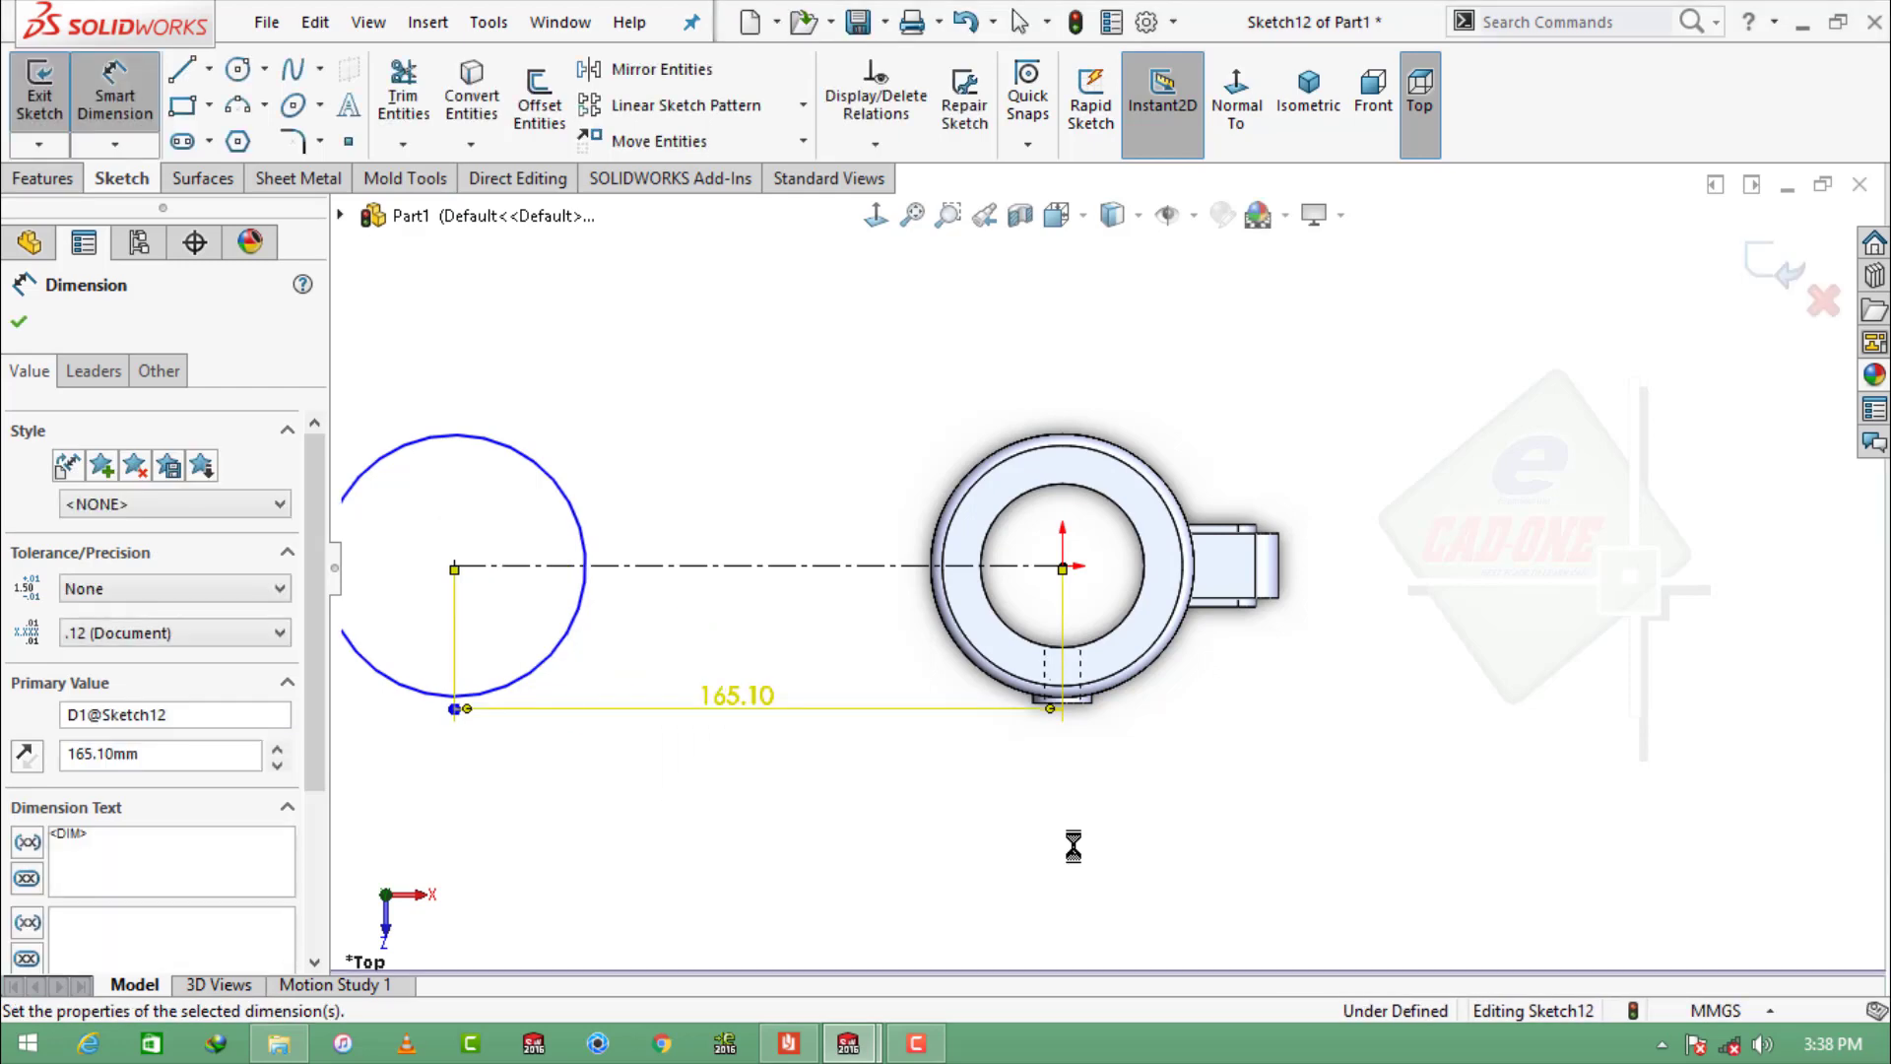
Step: Dimension the circle at the centerline's free end to a diameter of 50.8 mm
left_click(493, 439)
left_click(509, 403)
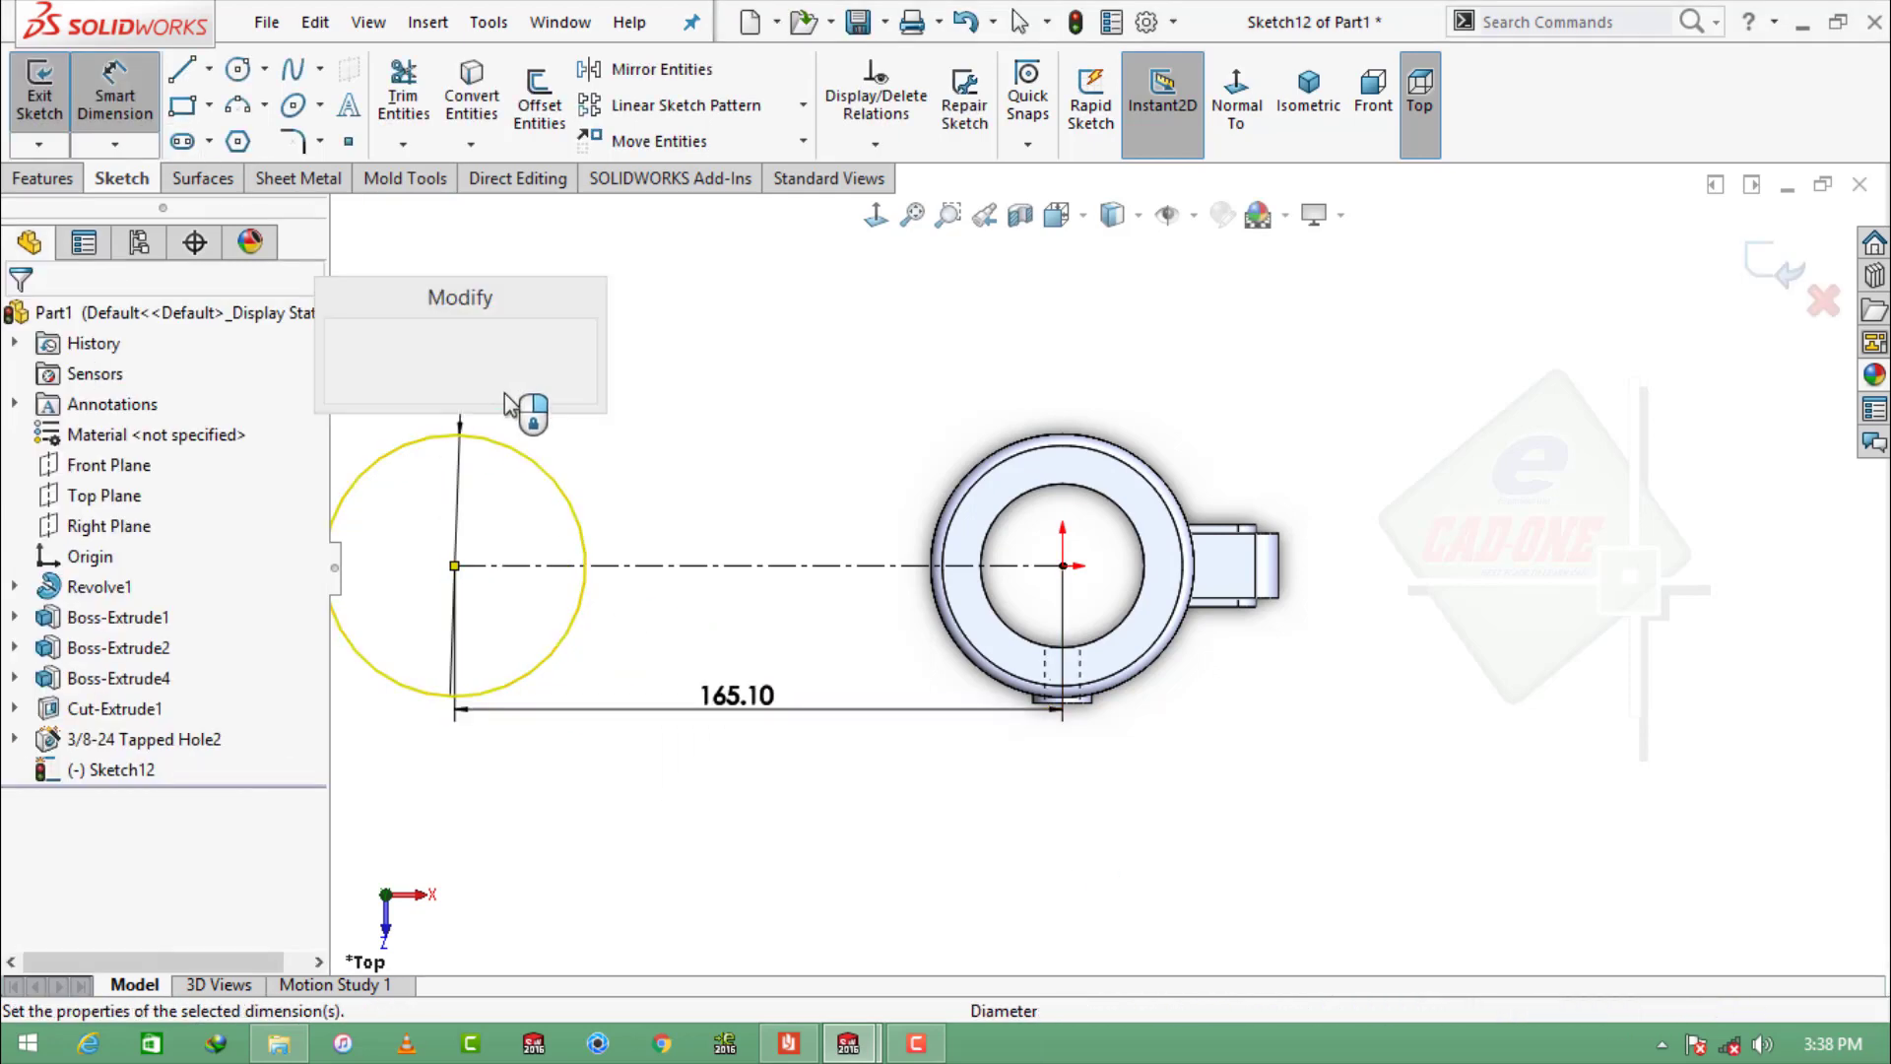
type("50")
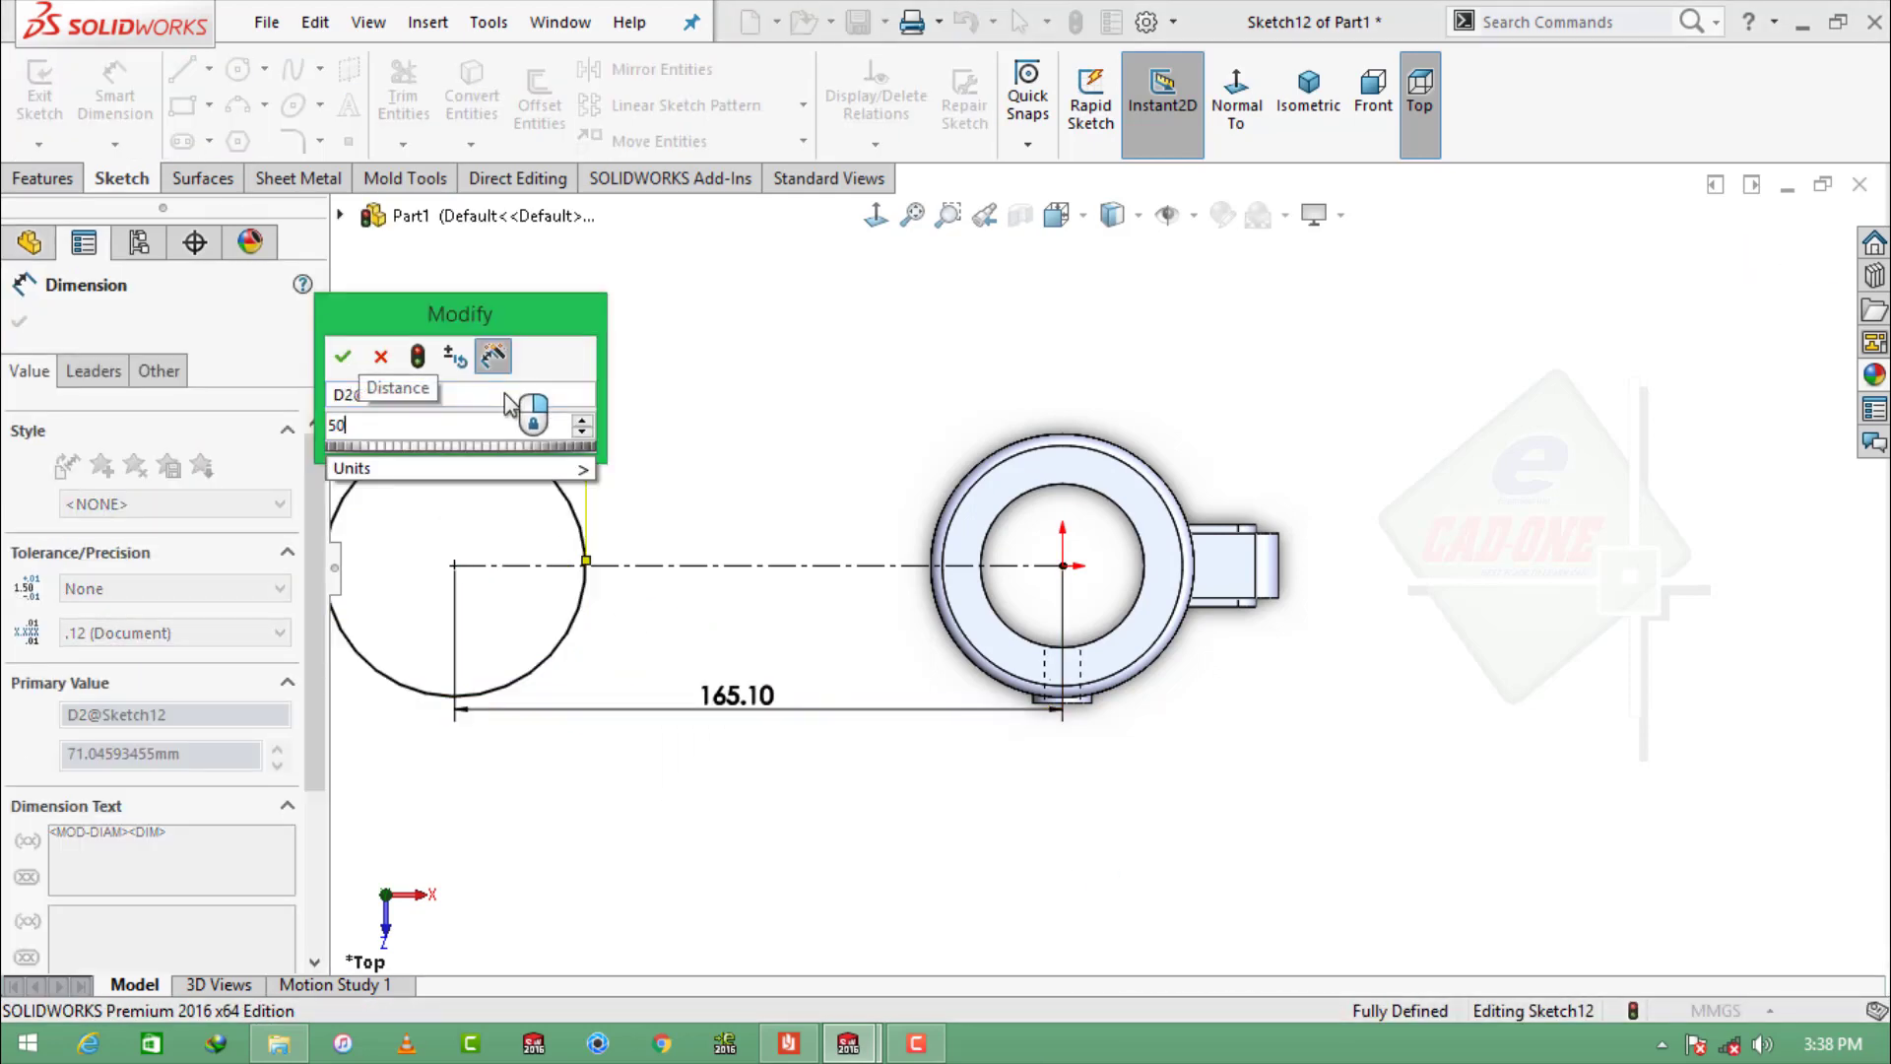
type(".8")
key("Return")
left_click(19, 324)
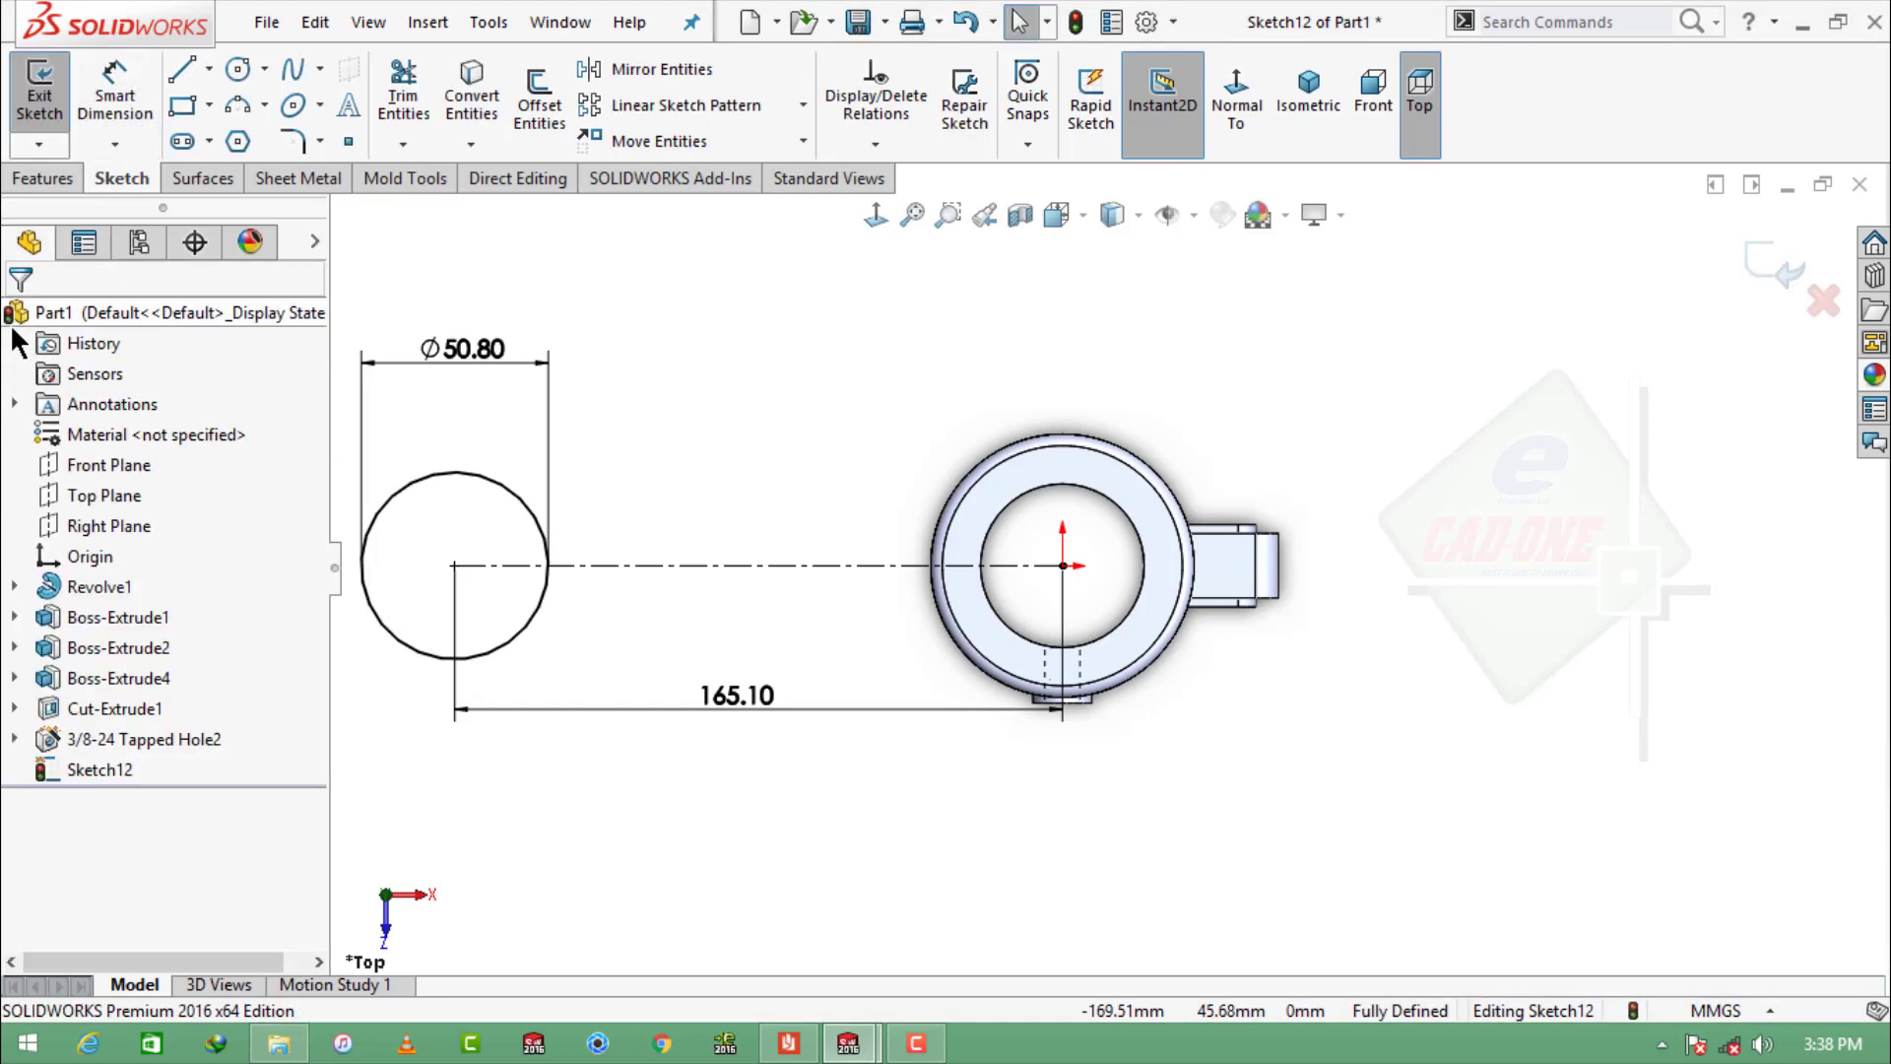
Step: Extrude the circle downward as a blind boss 42.8752 mm deep, starting at a 4.00 mm offset from the sketch plane
left_click(55, 185)
left_click(51, 94)
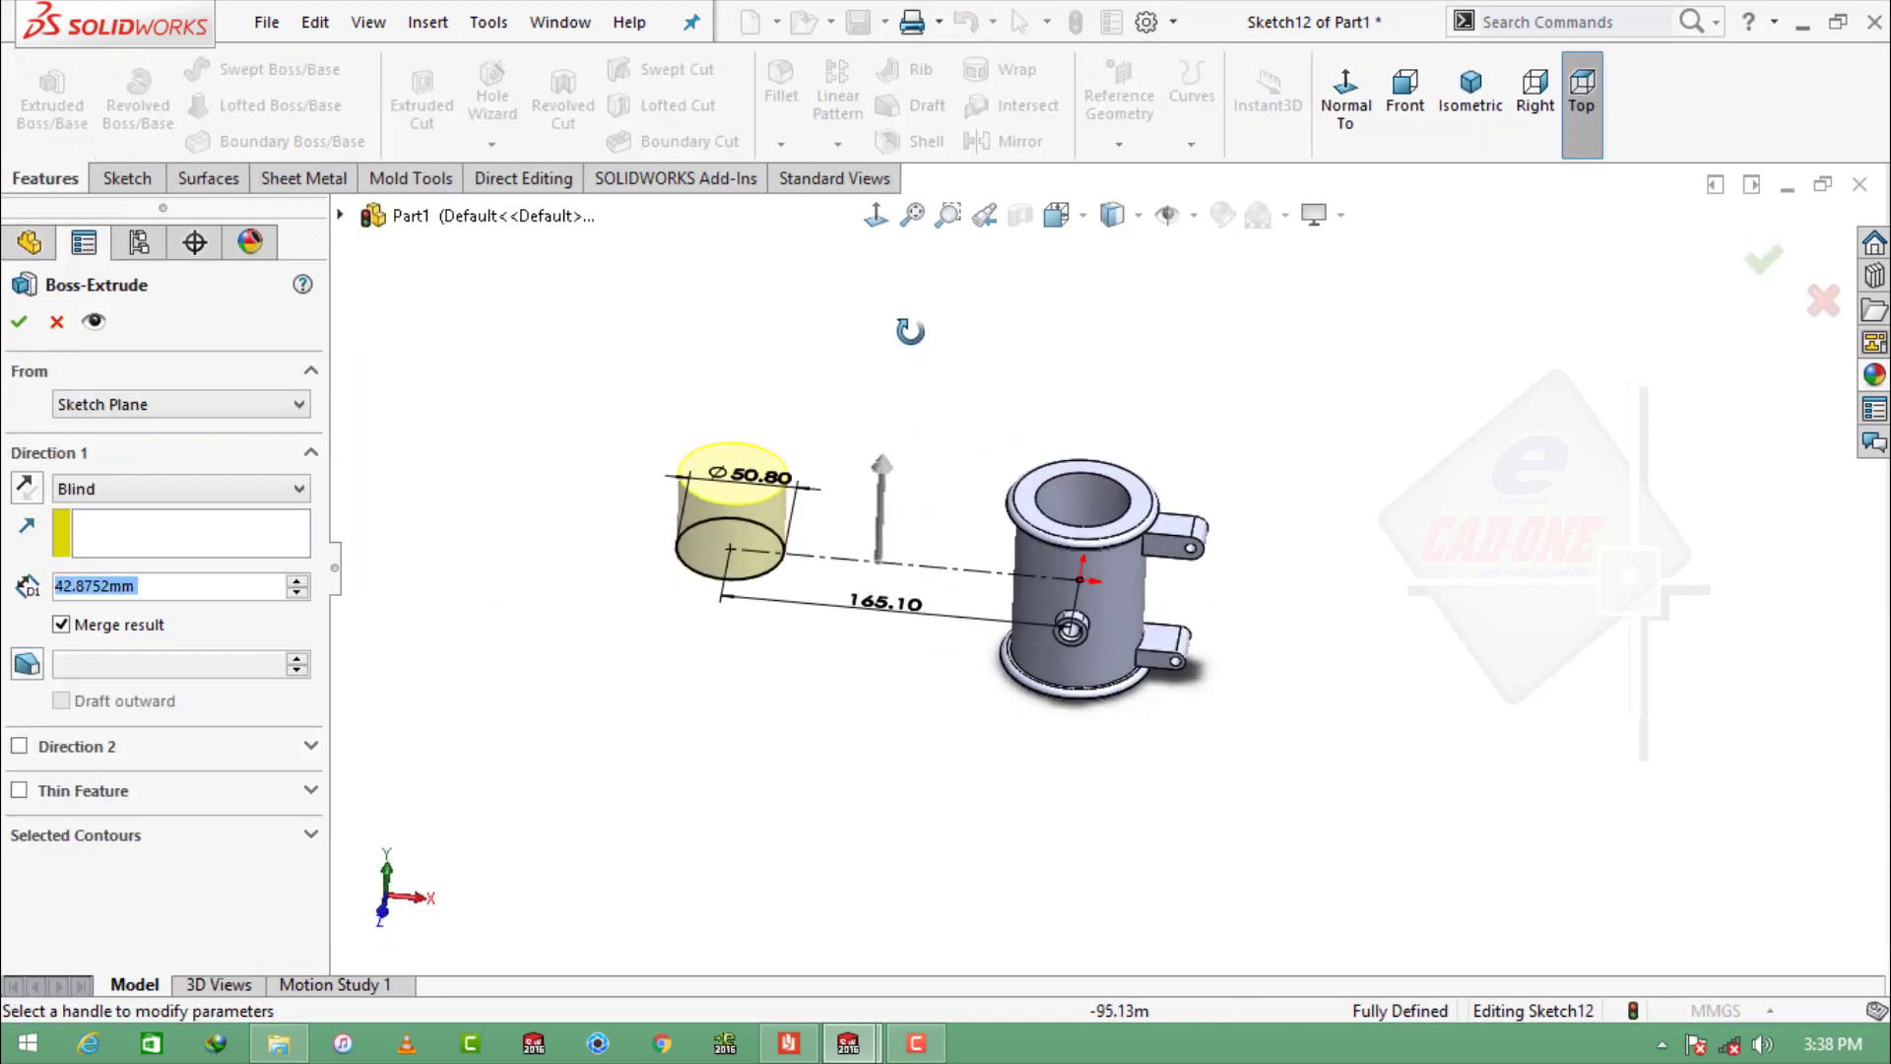
left_click(26, 487)
left_click(167, 404)
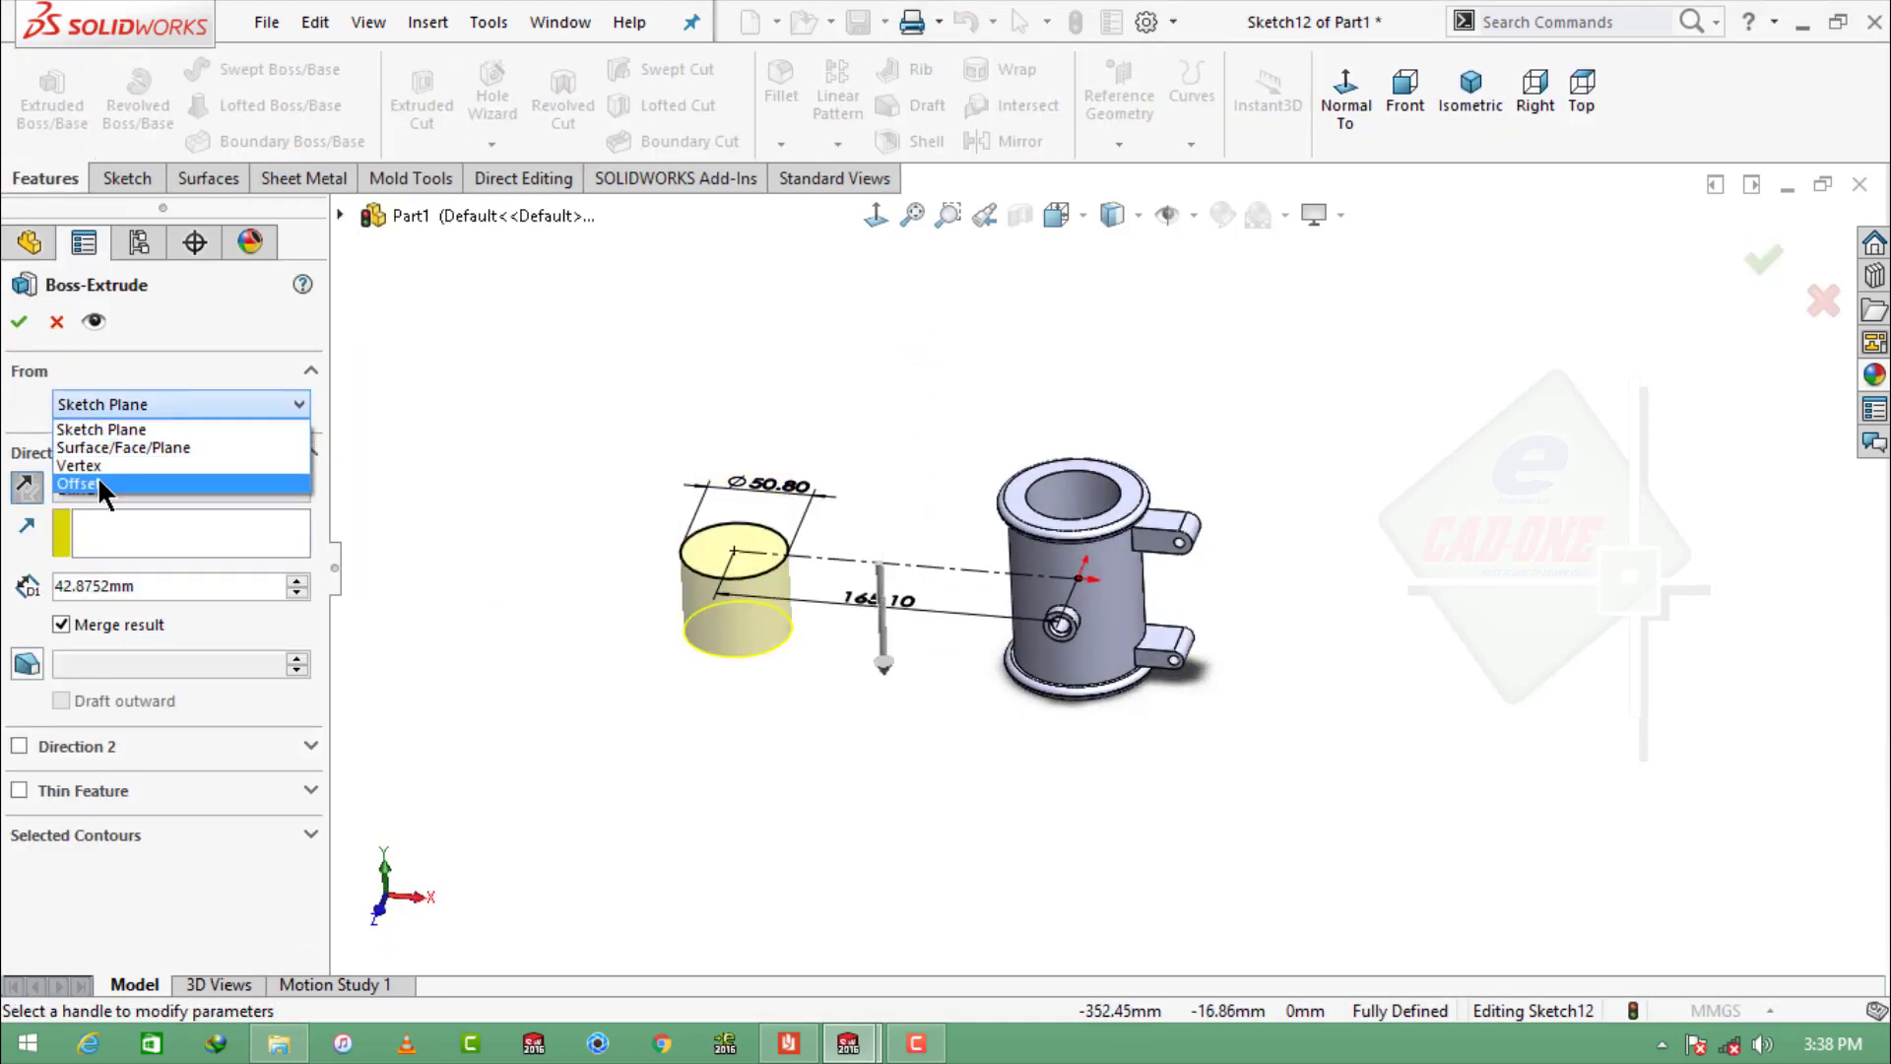
left_click(98, 476)
type("4.00mm")
key("Return")
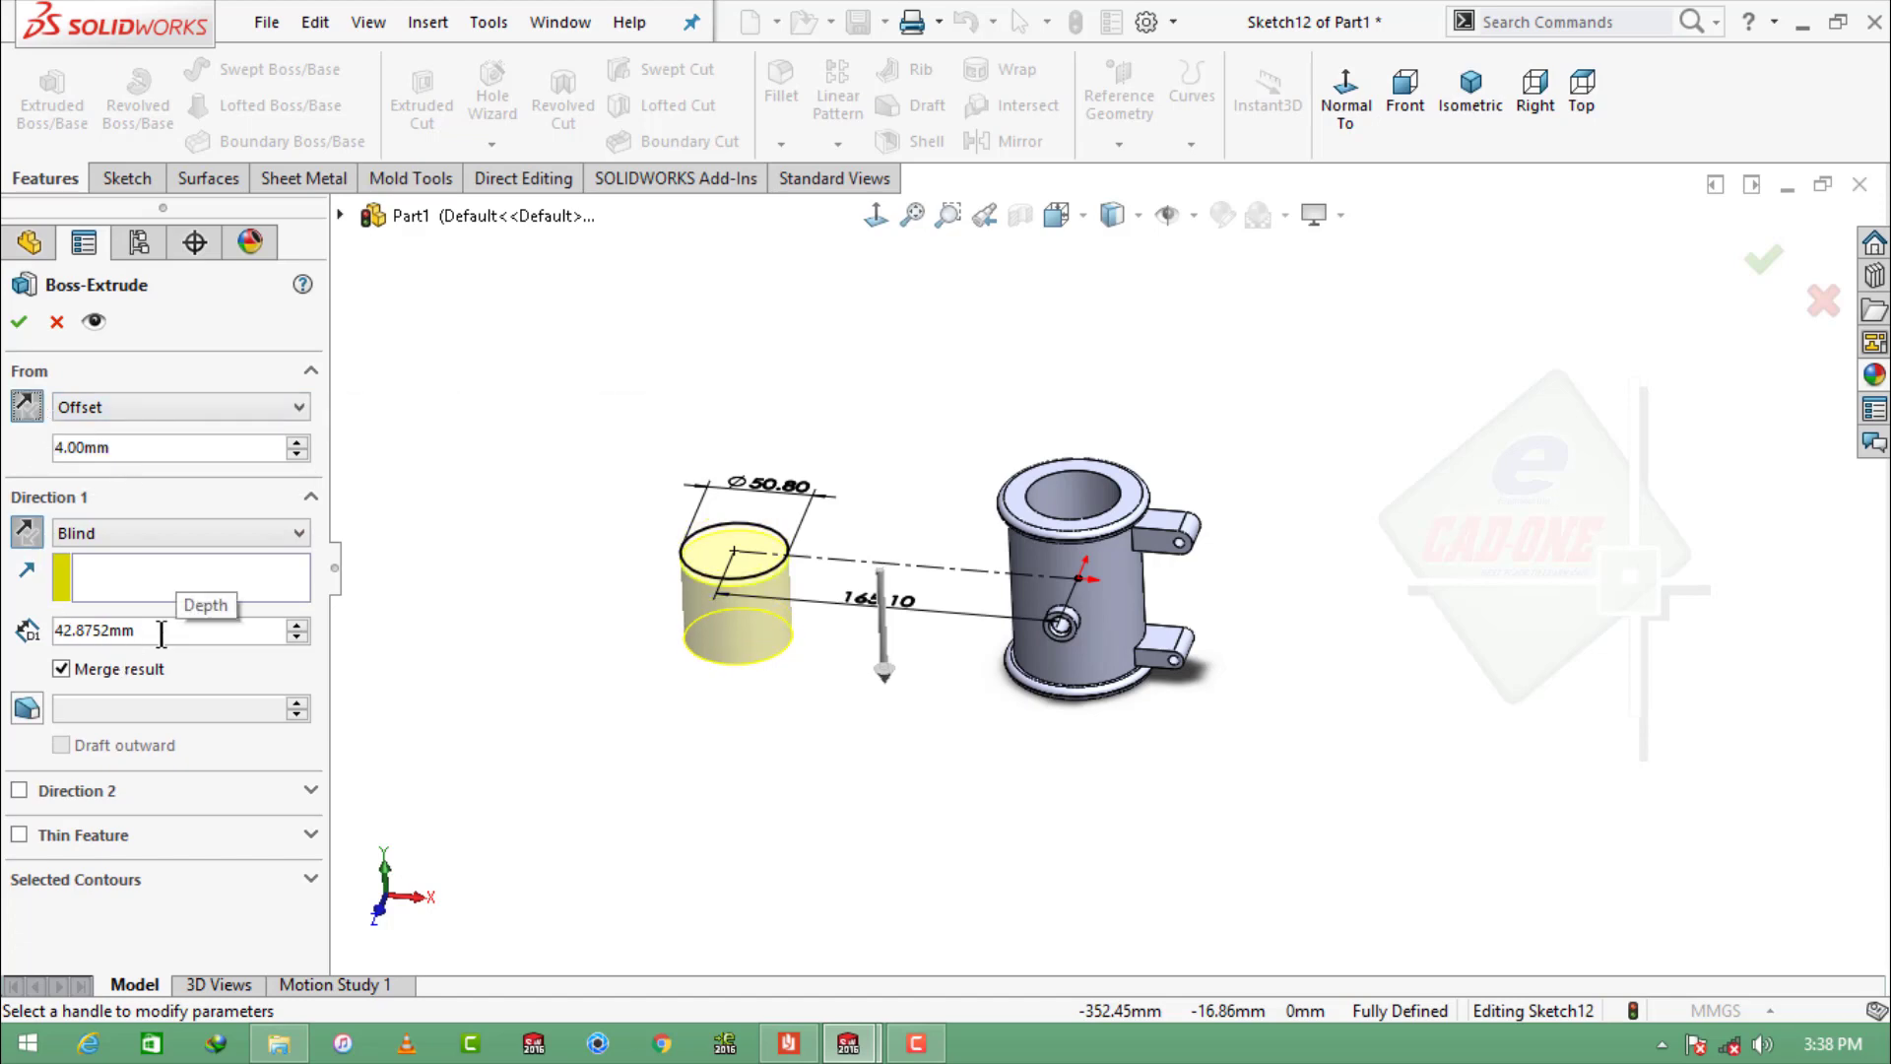
middle_click_drag(701, 607, 696, 464)
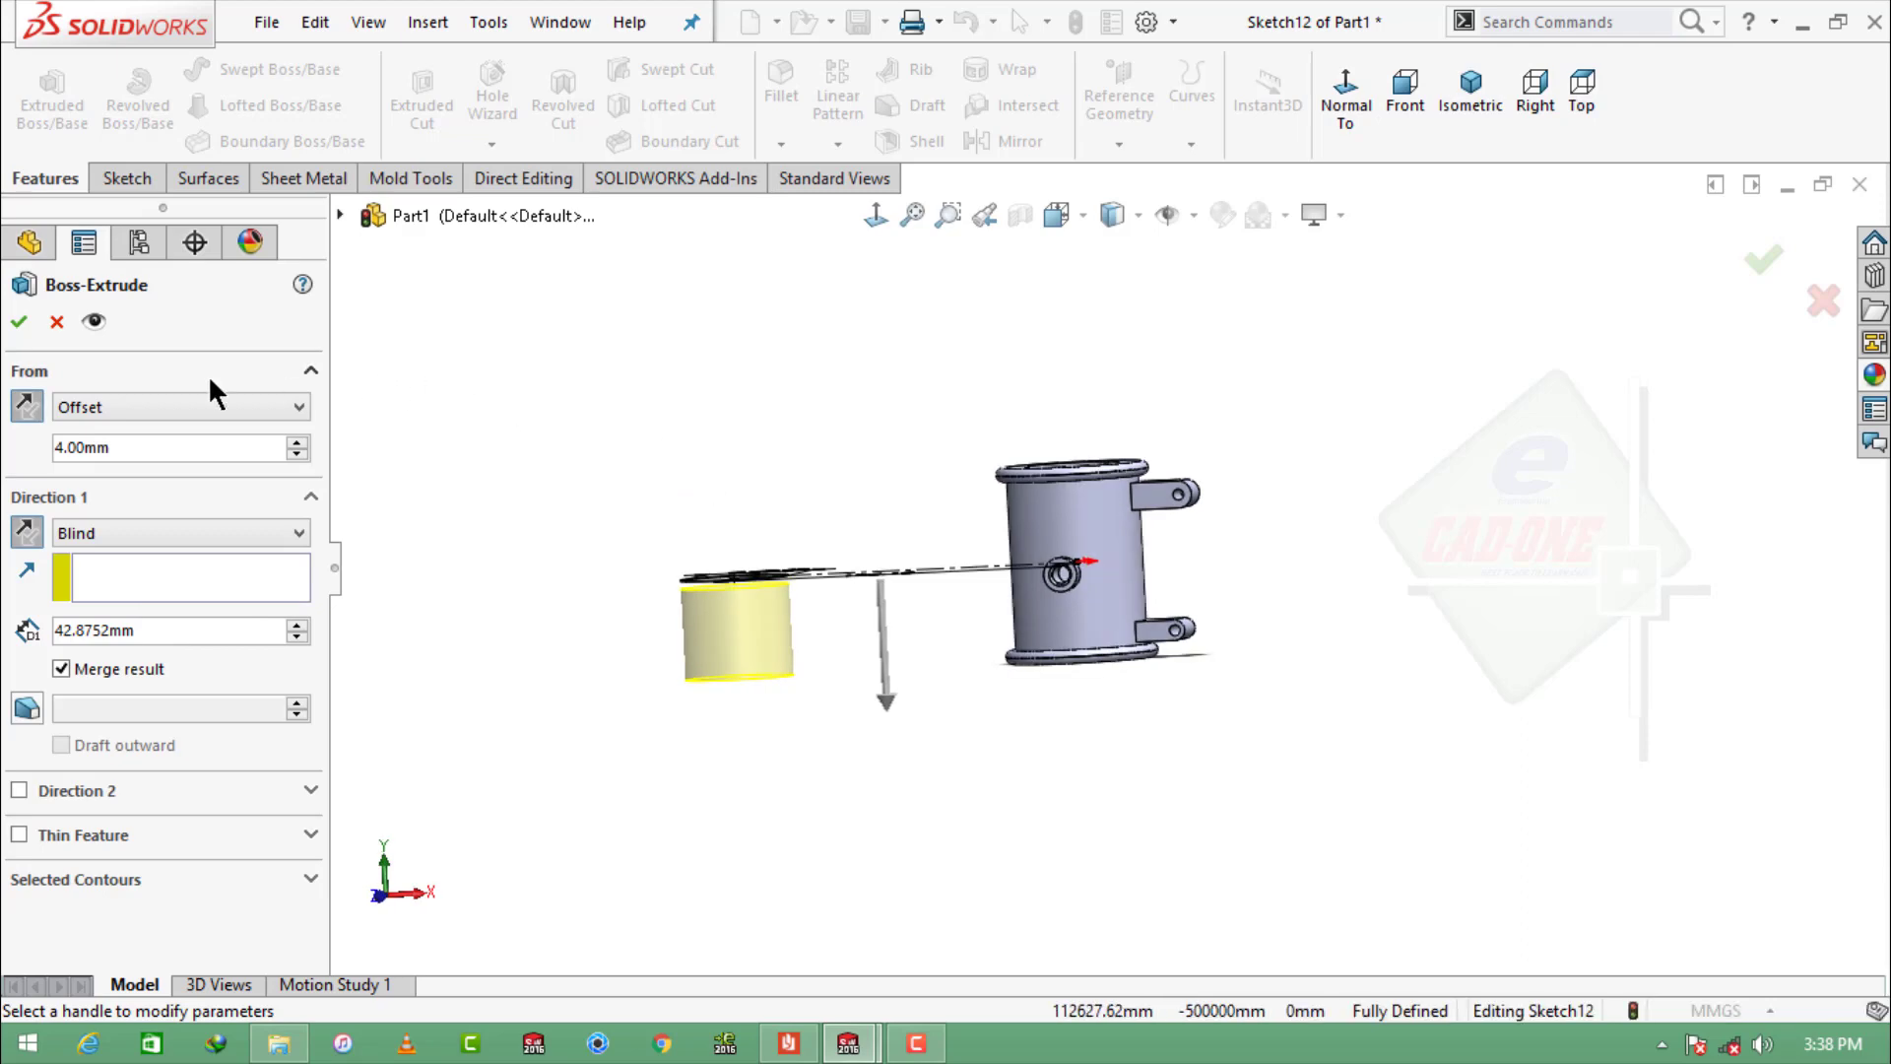
left_click(18, 321)
Step: Create a reference plane 149.352 mm above the separate cylinder's bottom face, using the flipped offset direction
middle_click_drag(1416, 587, 1419, 680)
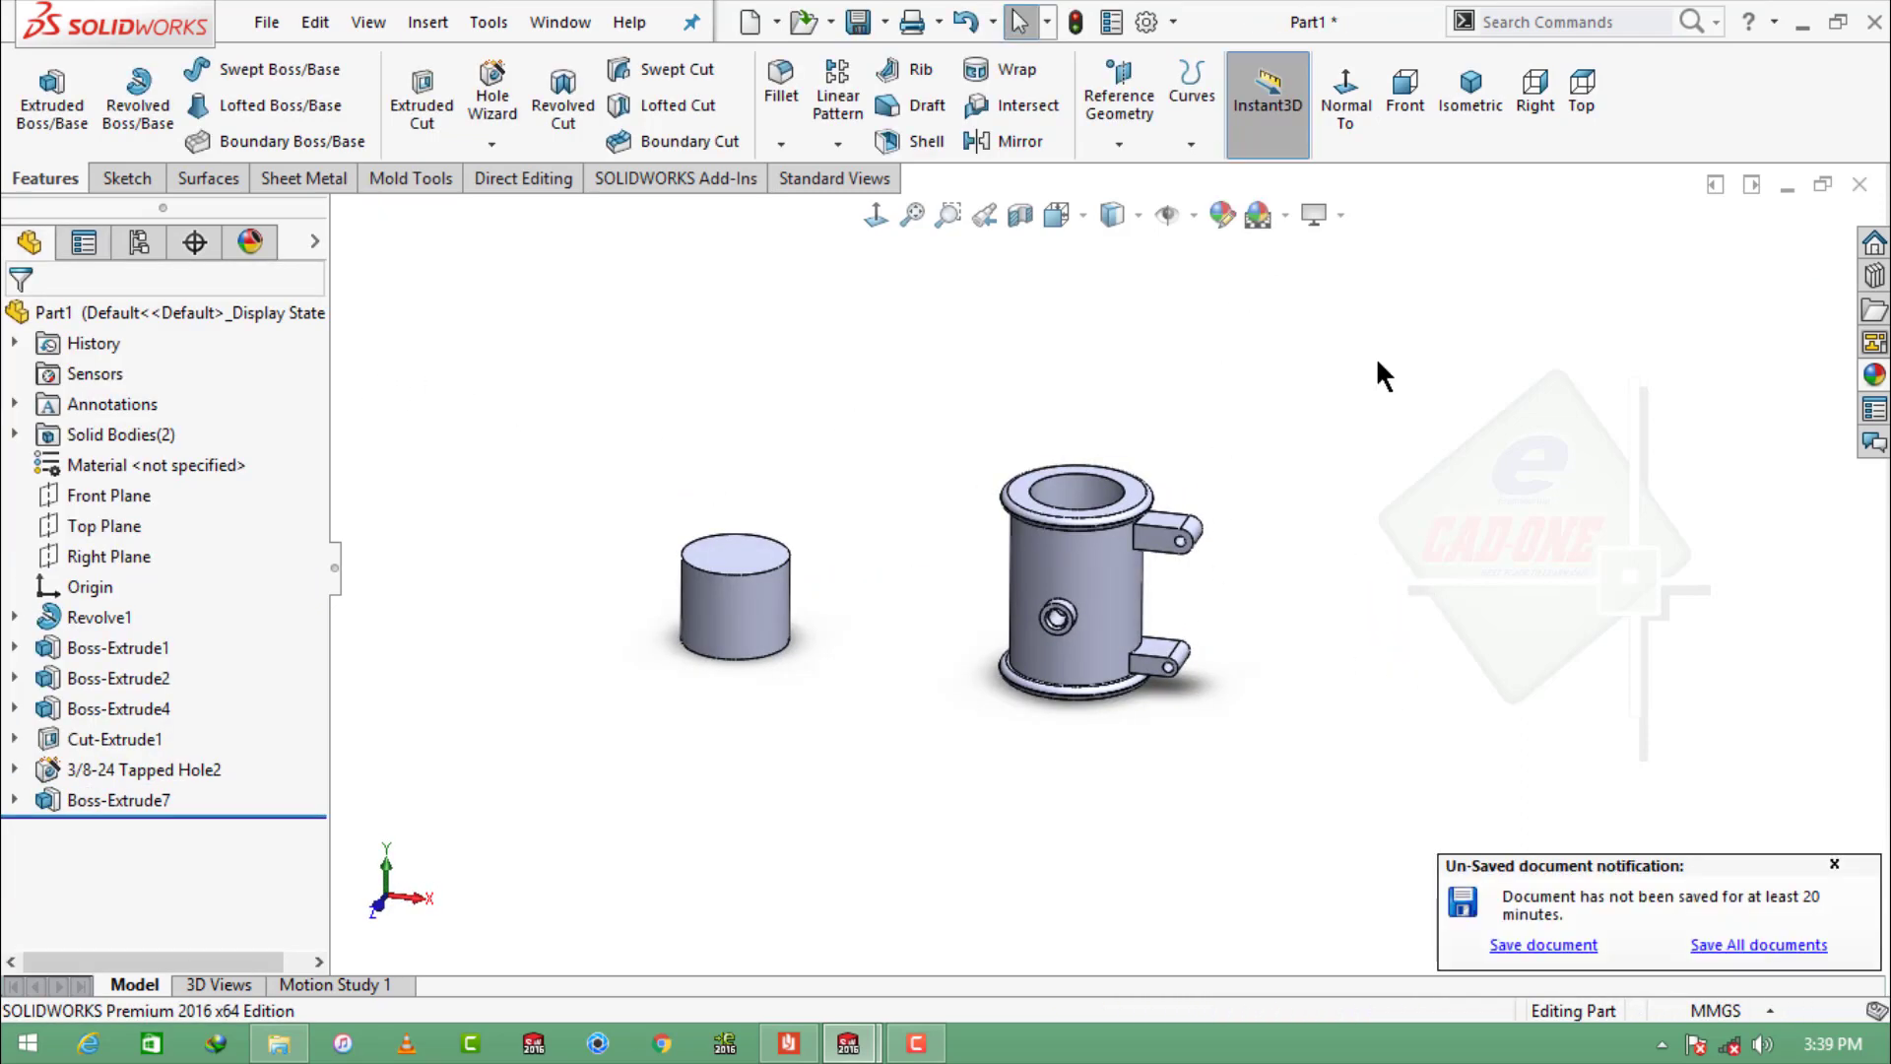
left_click(1120, 109)
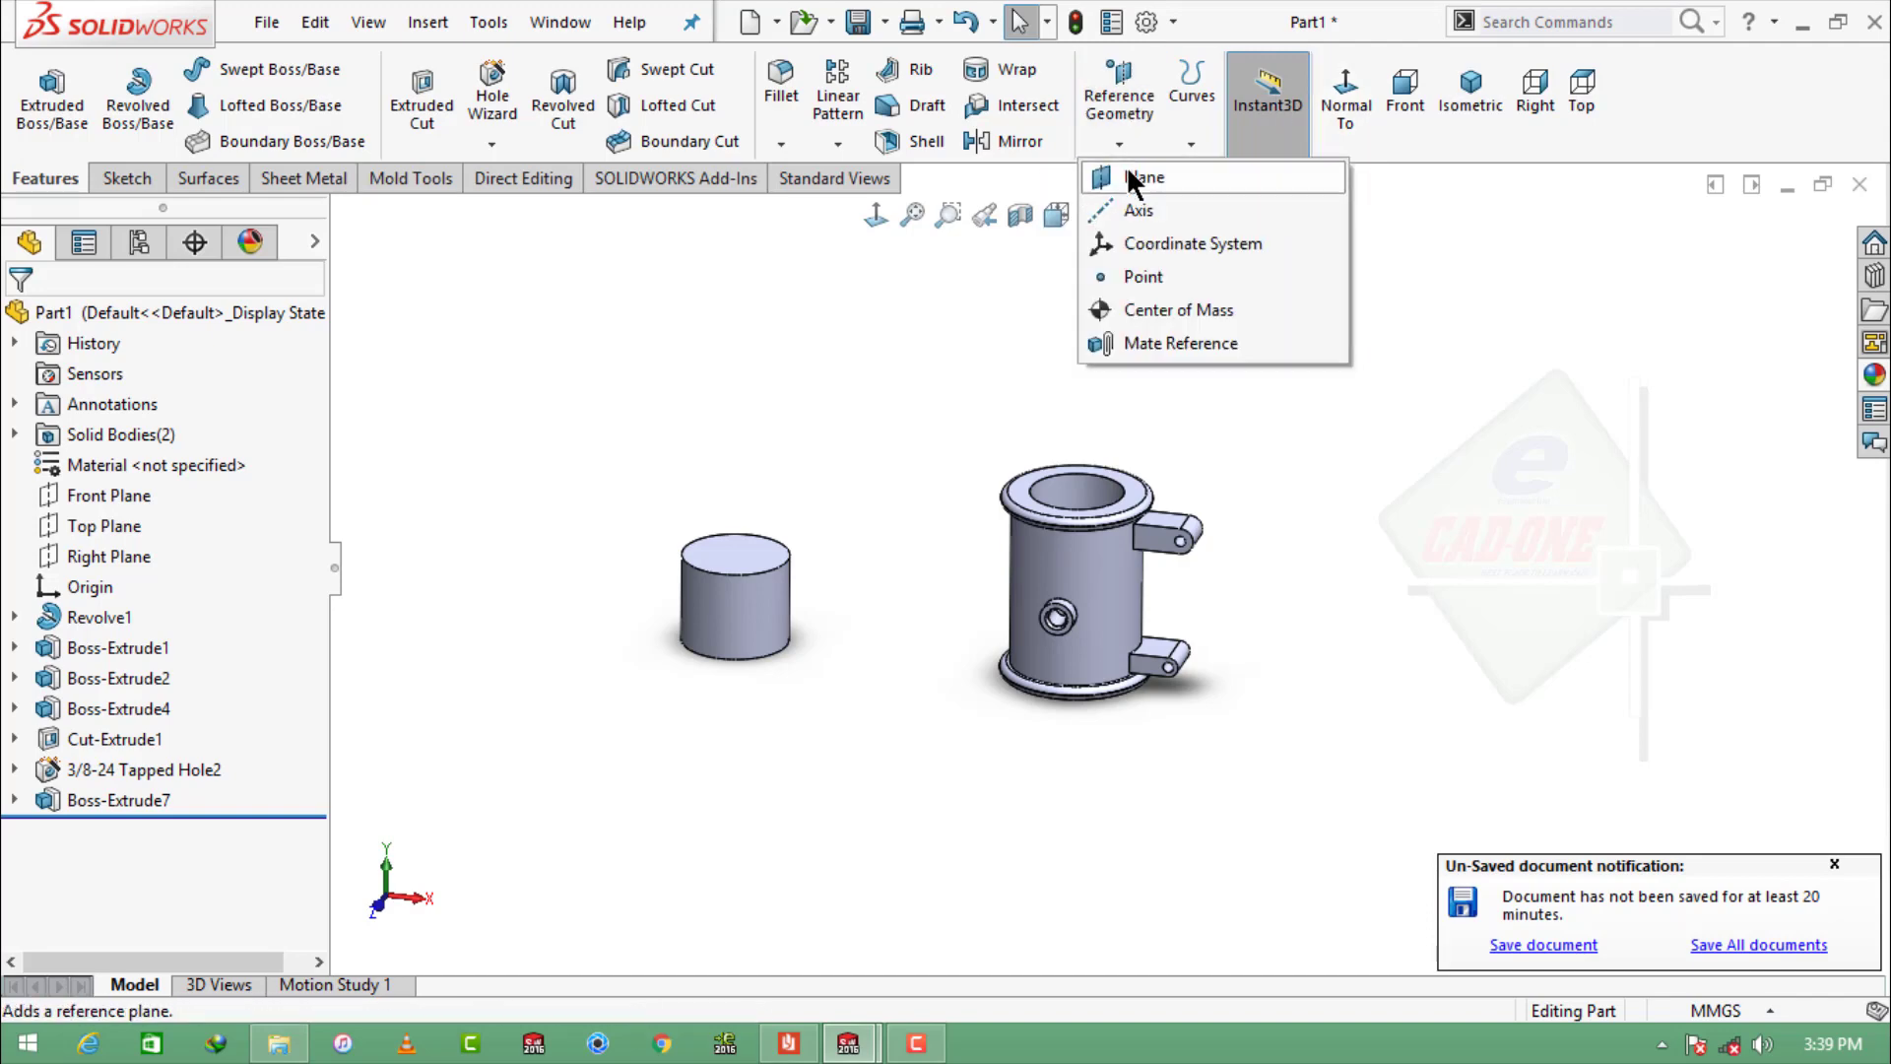
left_click(1133, 177)
middle_click_drag(946, 256, 909, 292)
left_click(723, 636)
middle_click_drag(723, 636, 828, 690)
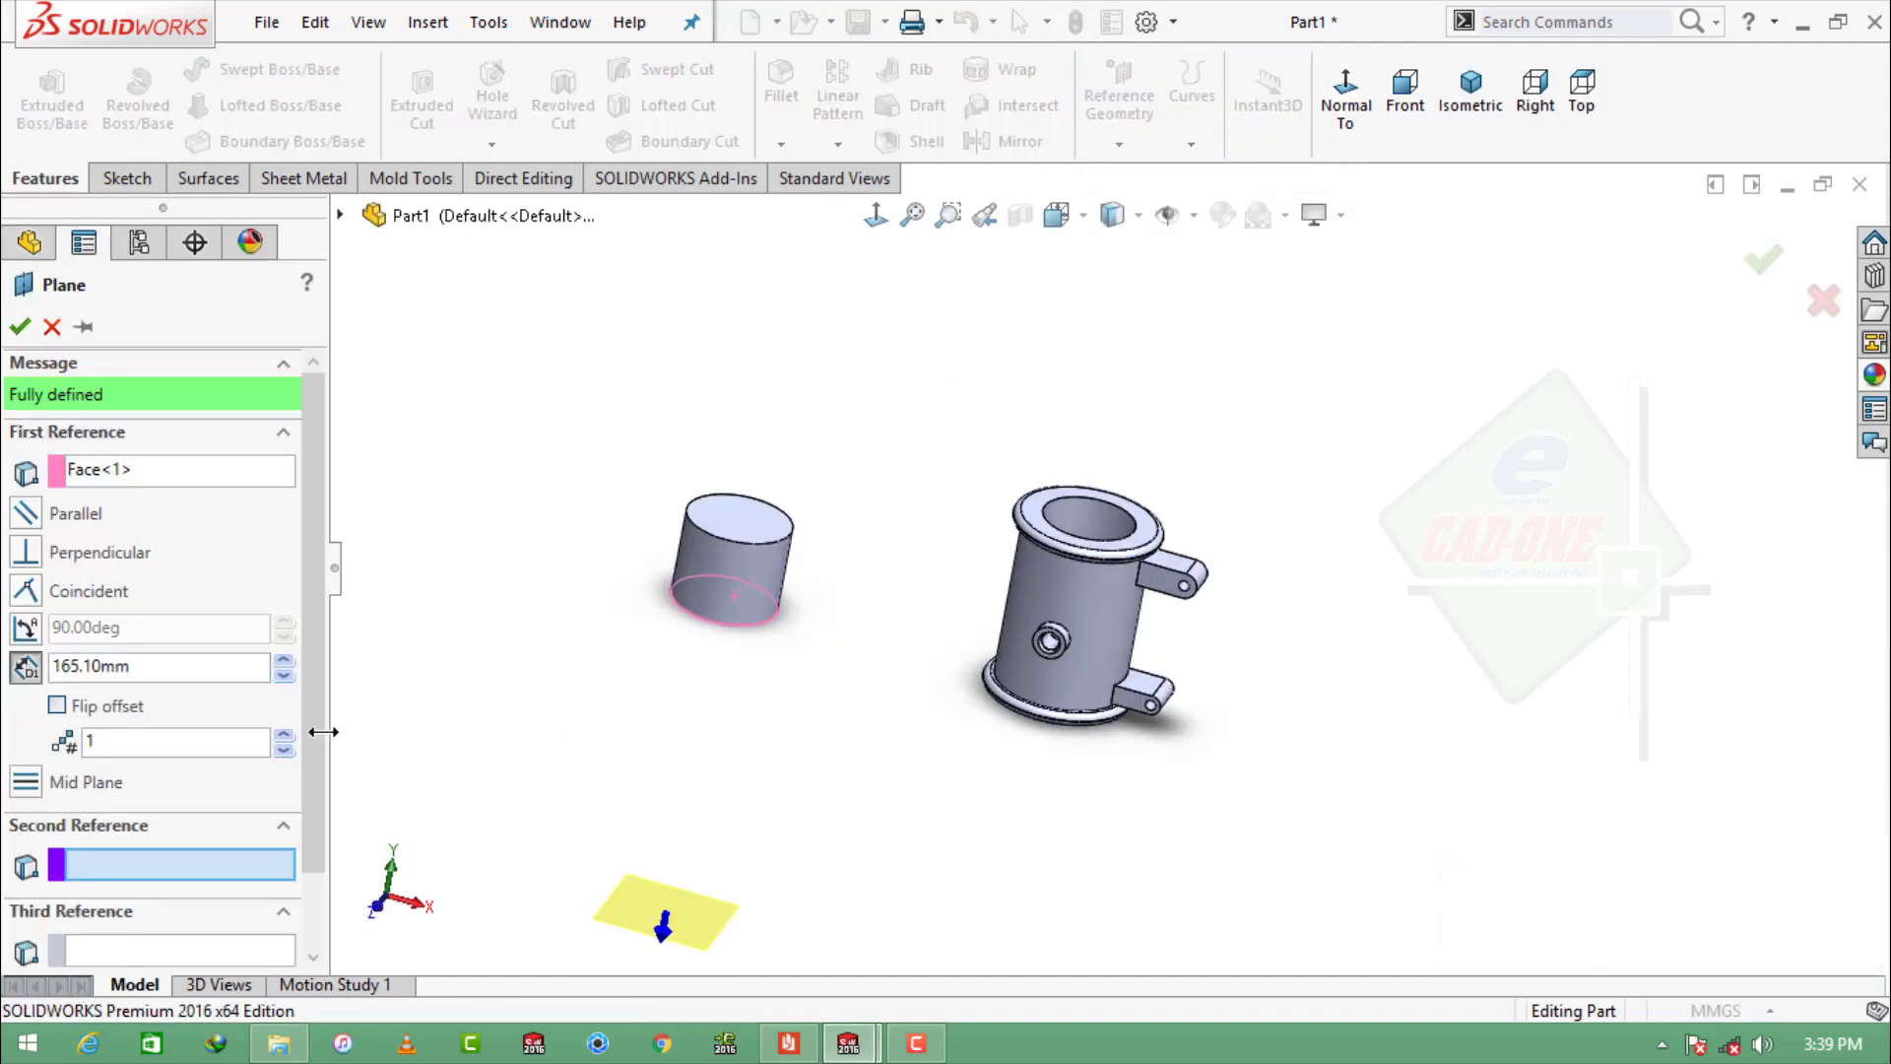
left_click(57, 705)
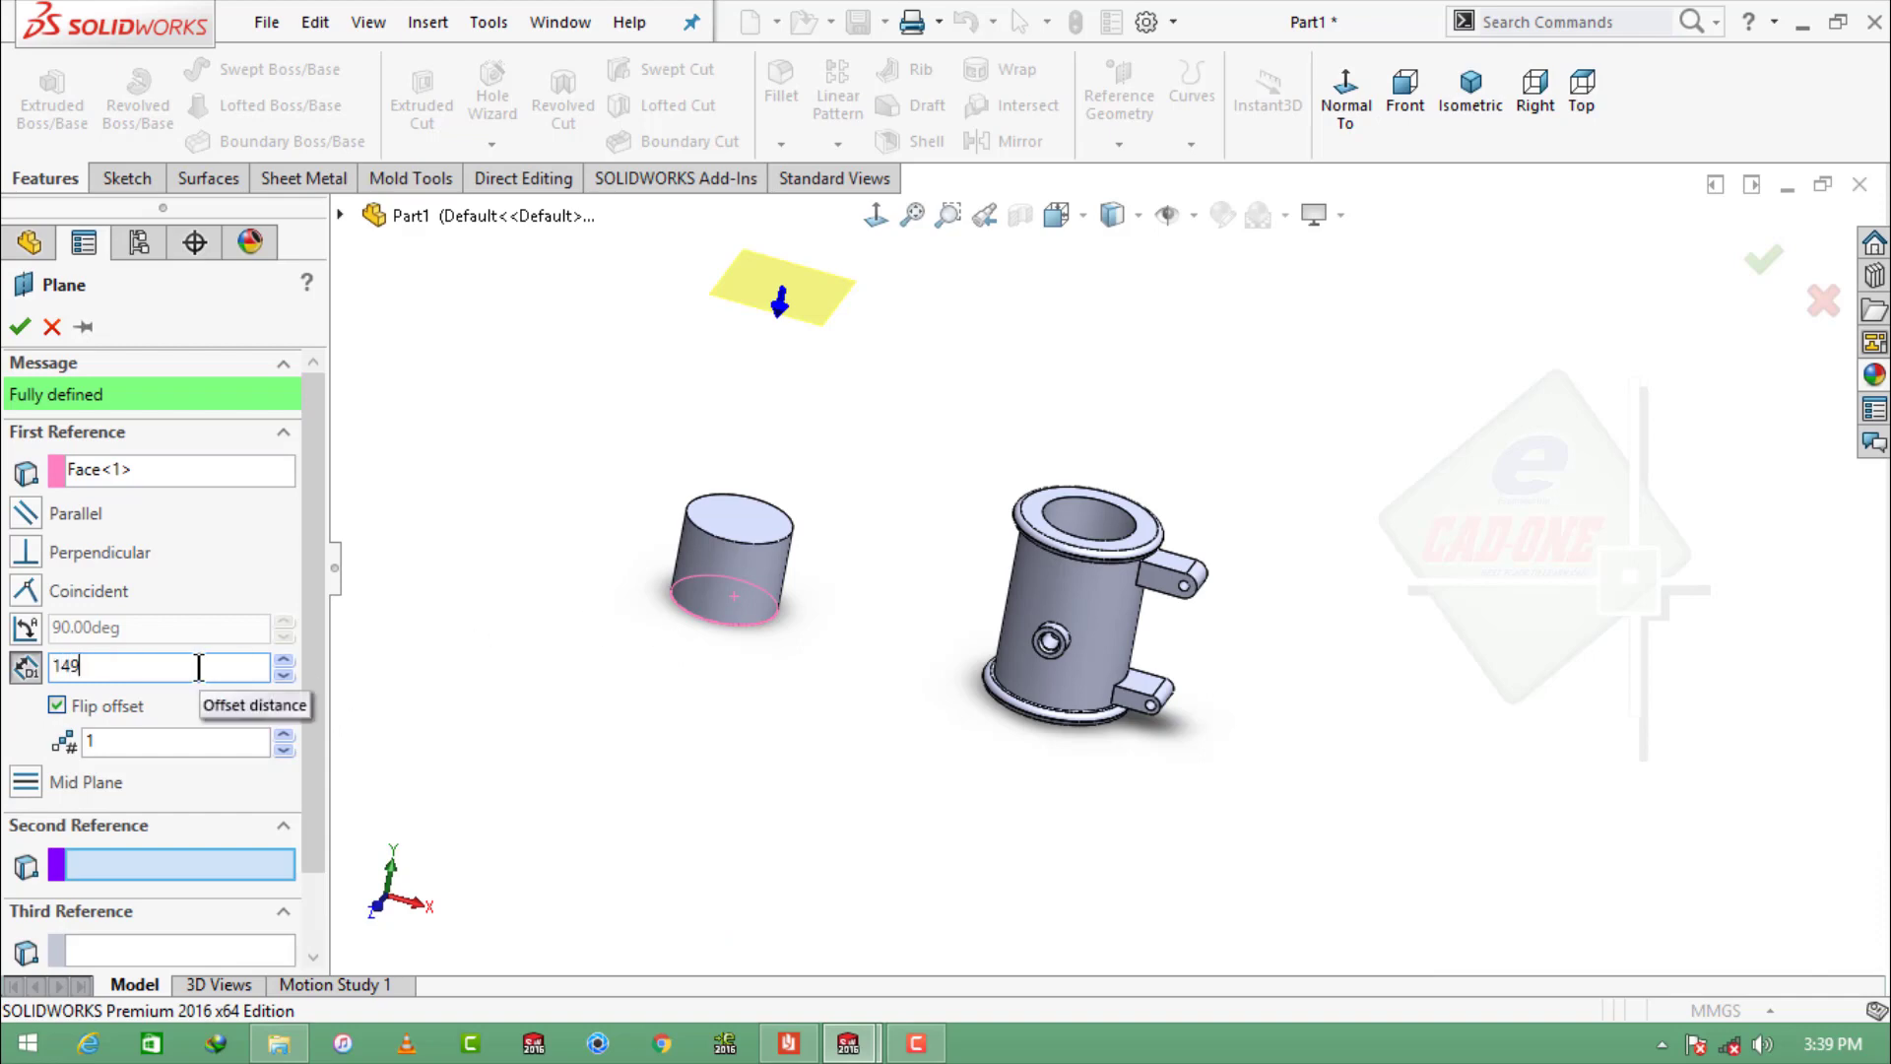
key("Return")
left_click(20, 326)
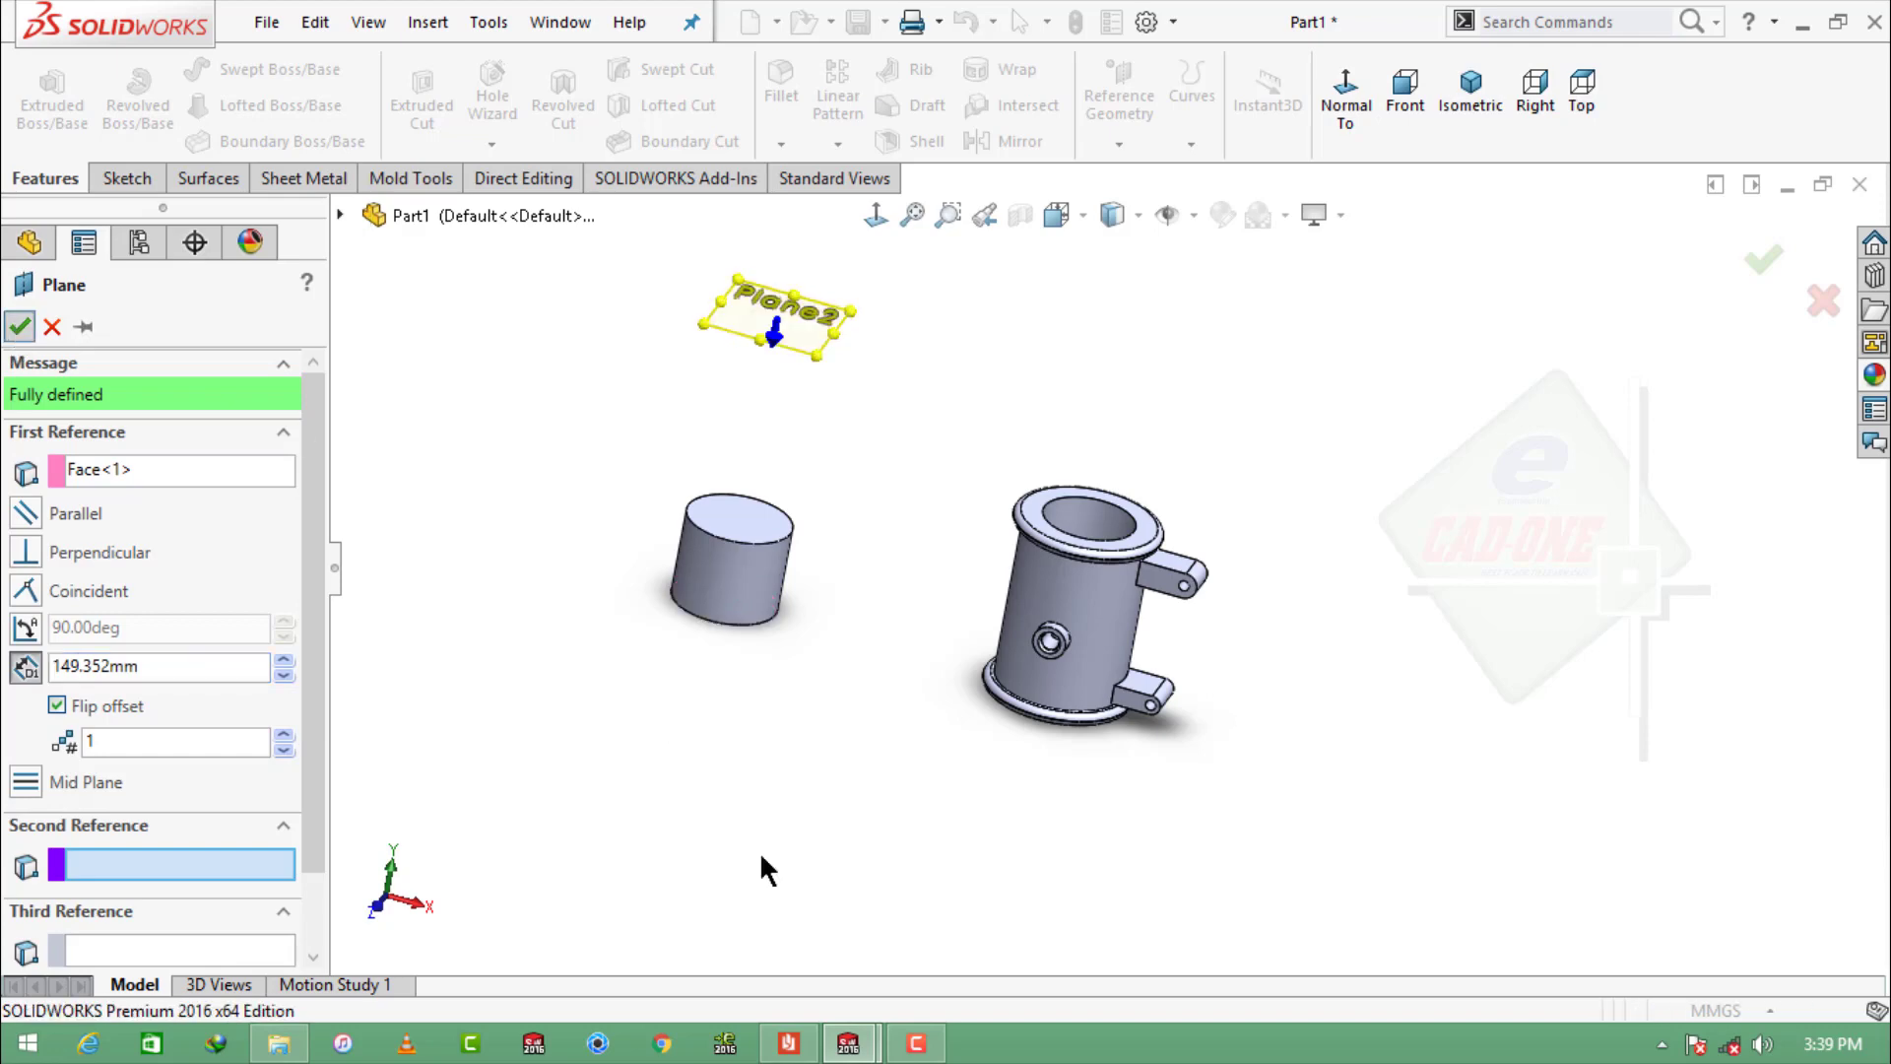
Step: Start a sketch on the new offset plane and convert the separate cylinder's circular top edge into it
middle_click_drag(1009, 725, 838, 544)
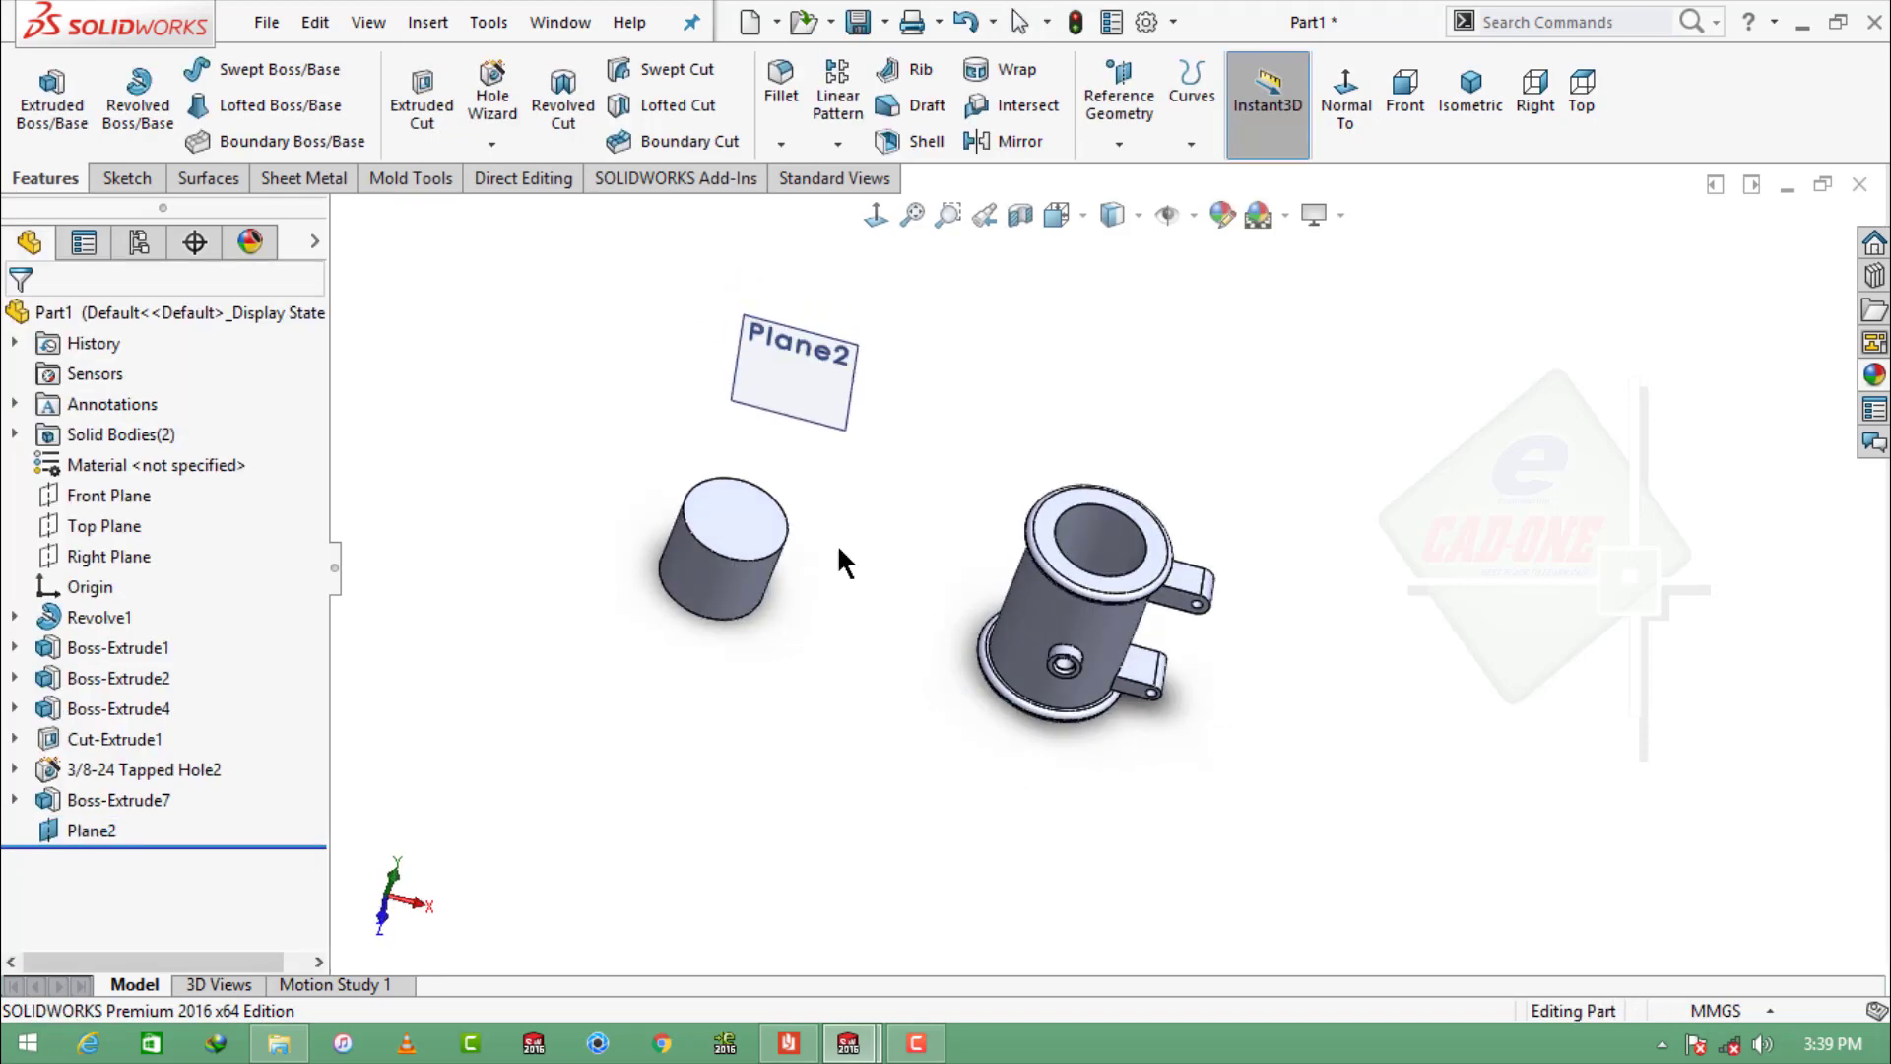
left_click(816, 394)
left_click(926, 322)
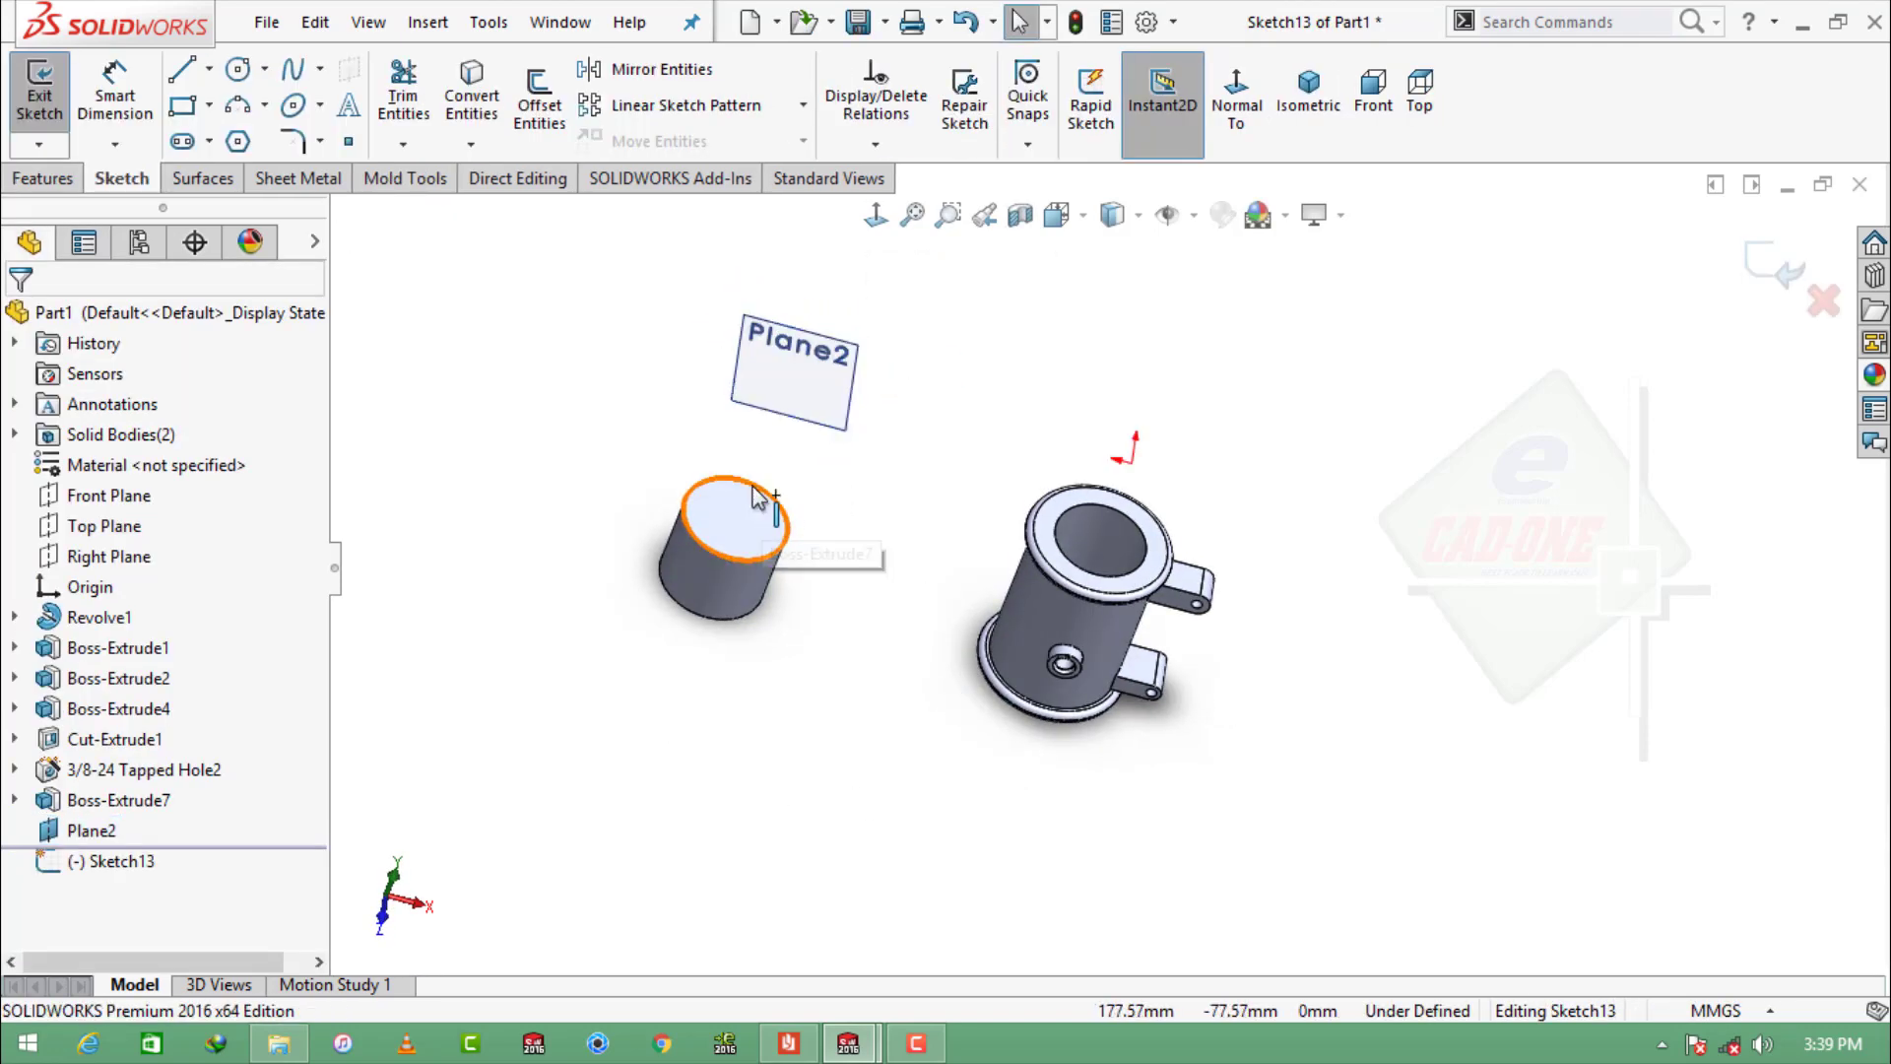
left_click(785, 517)
left_click(472, 95)
Step: Extrude the converted circle 17.4752 mm toward the cylinder below as a blind boss and hide its reference plane
left_click(42, 179)
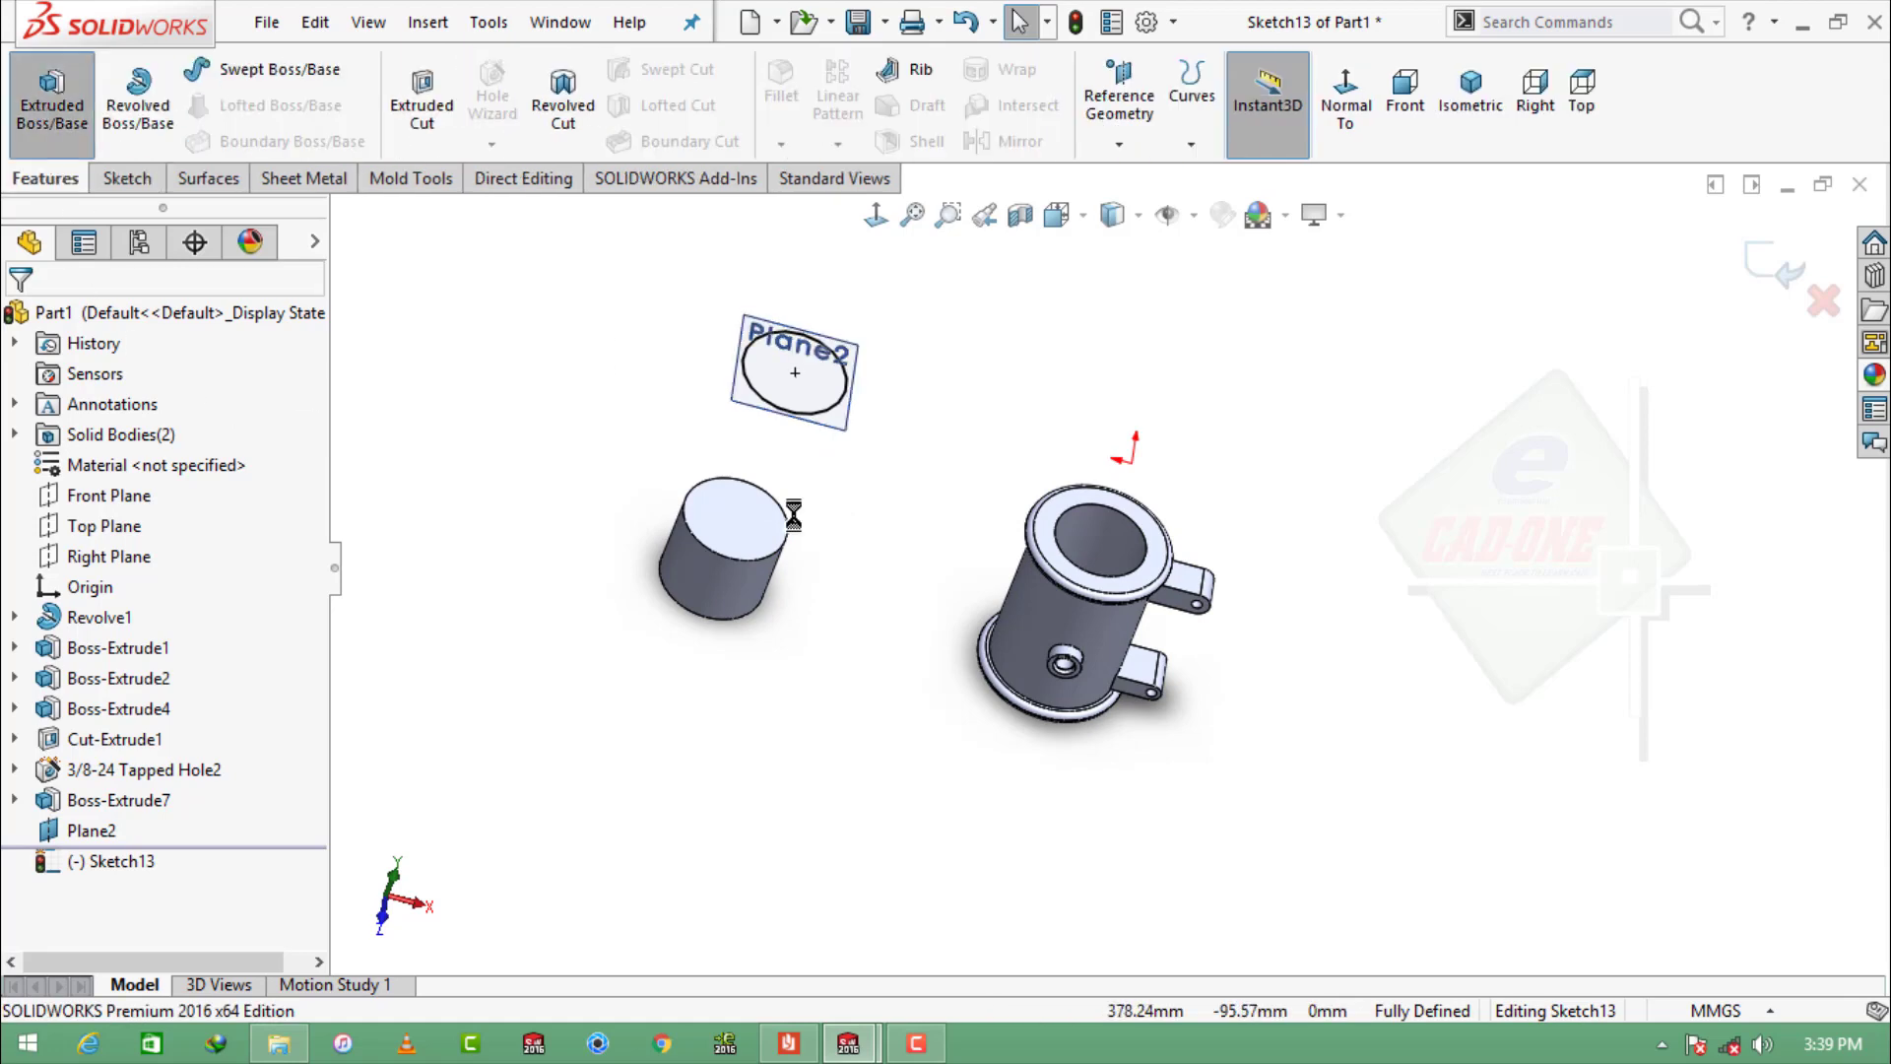
left_click(52, 98)
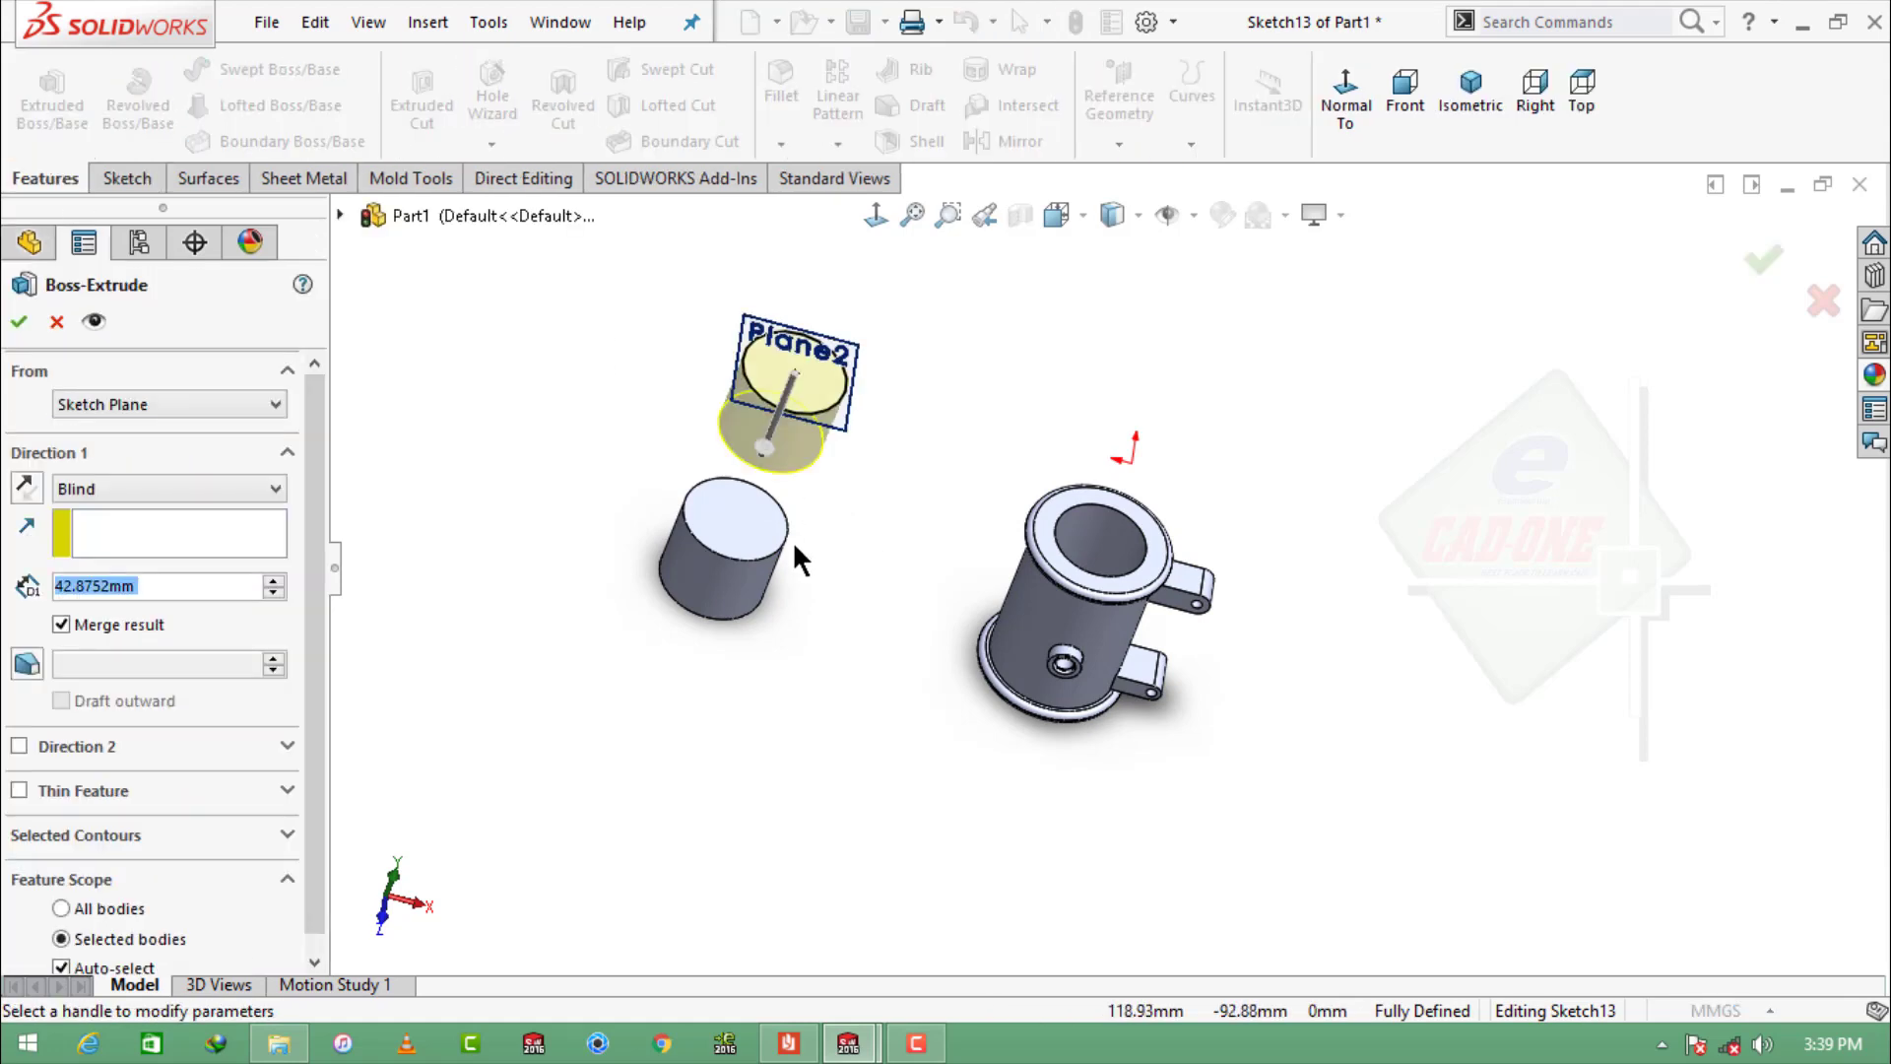
type("17")
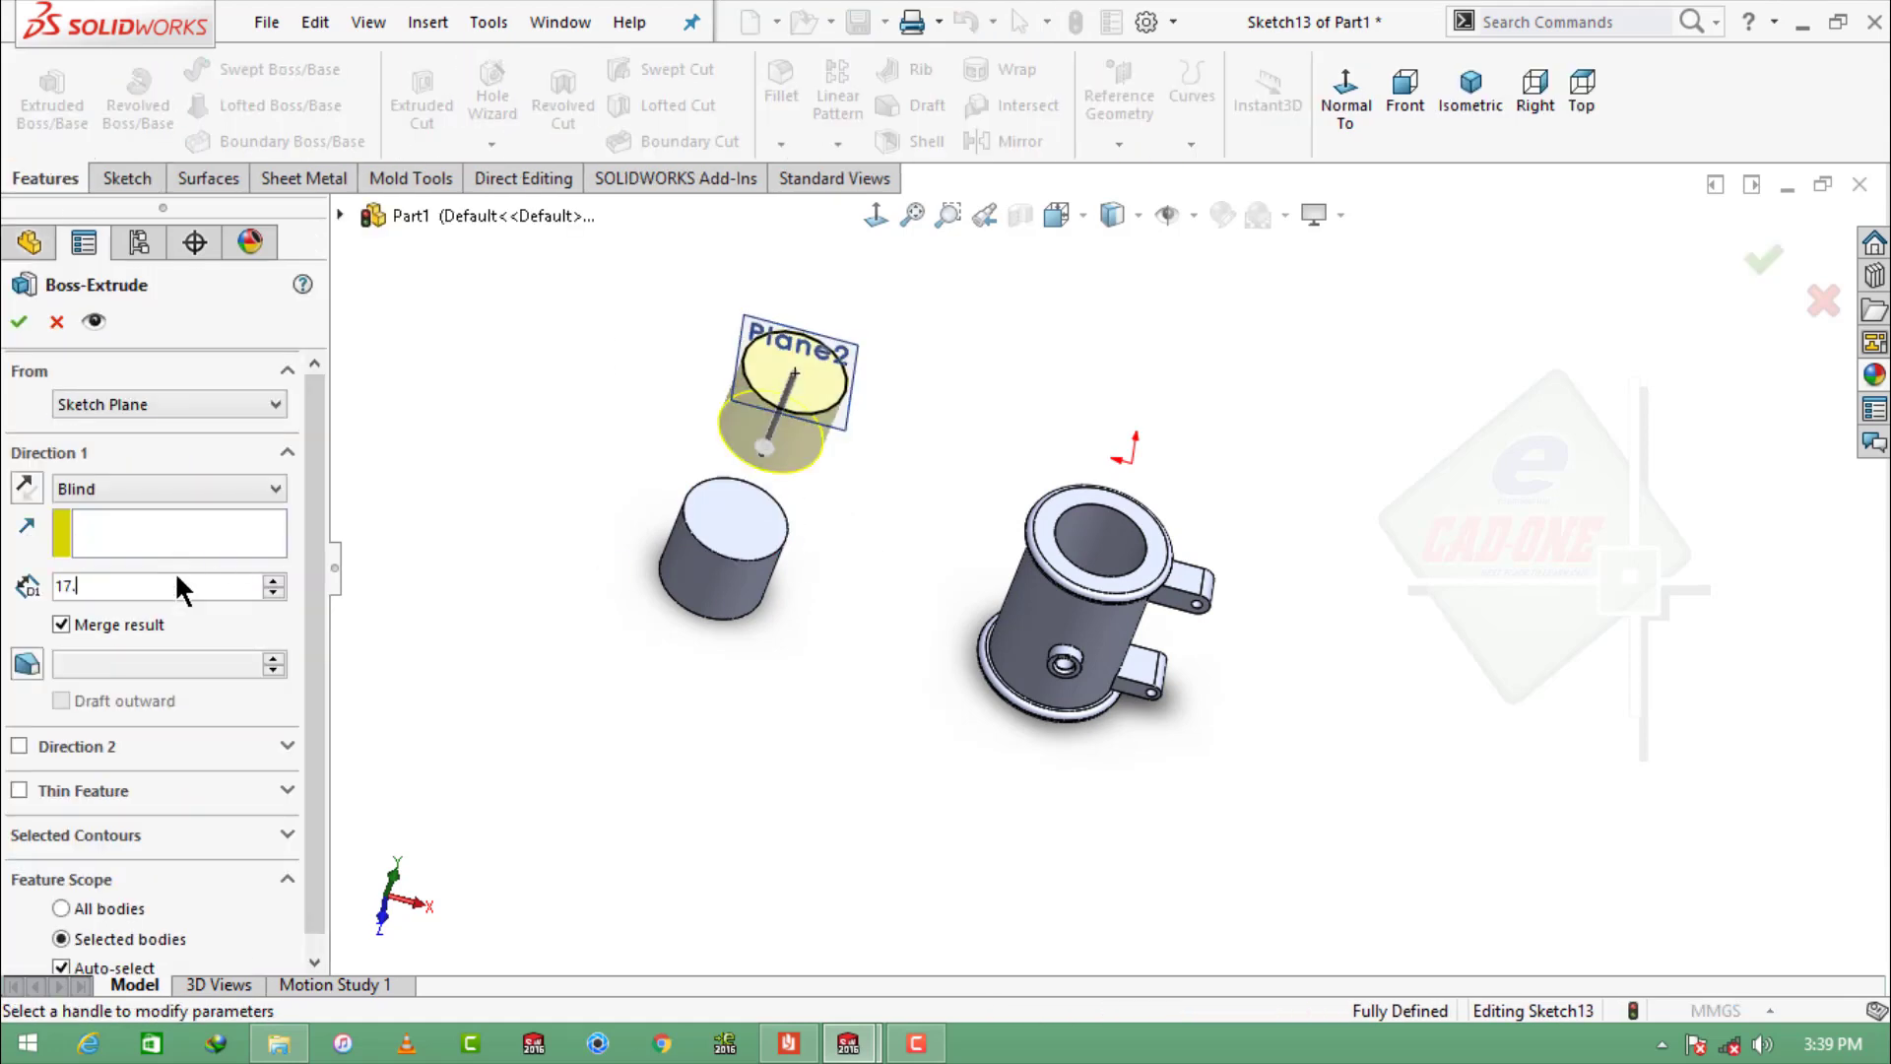
type(".4752")
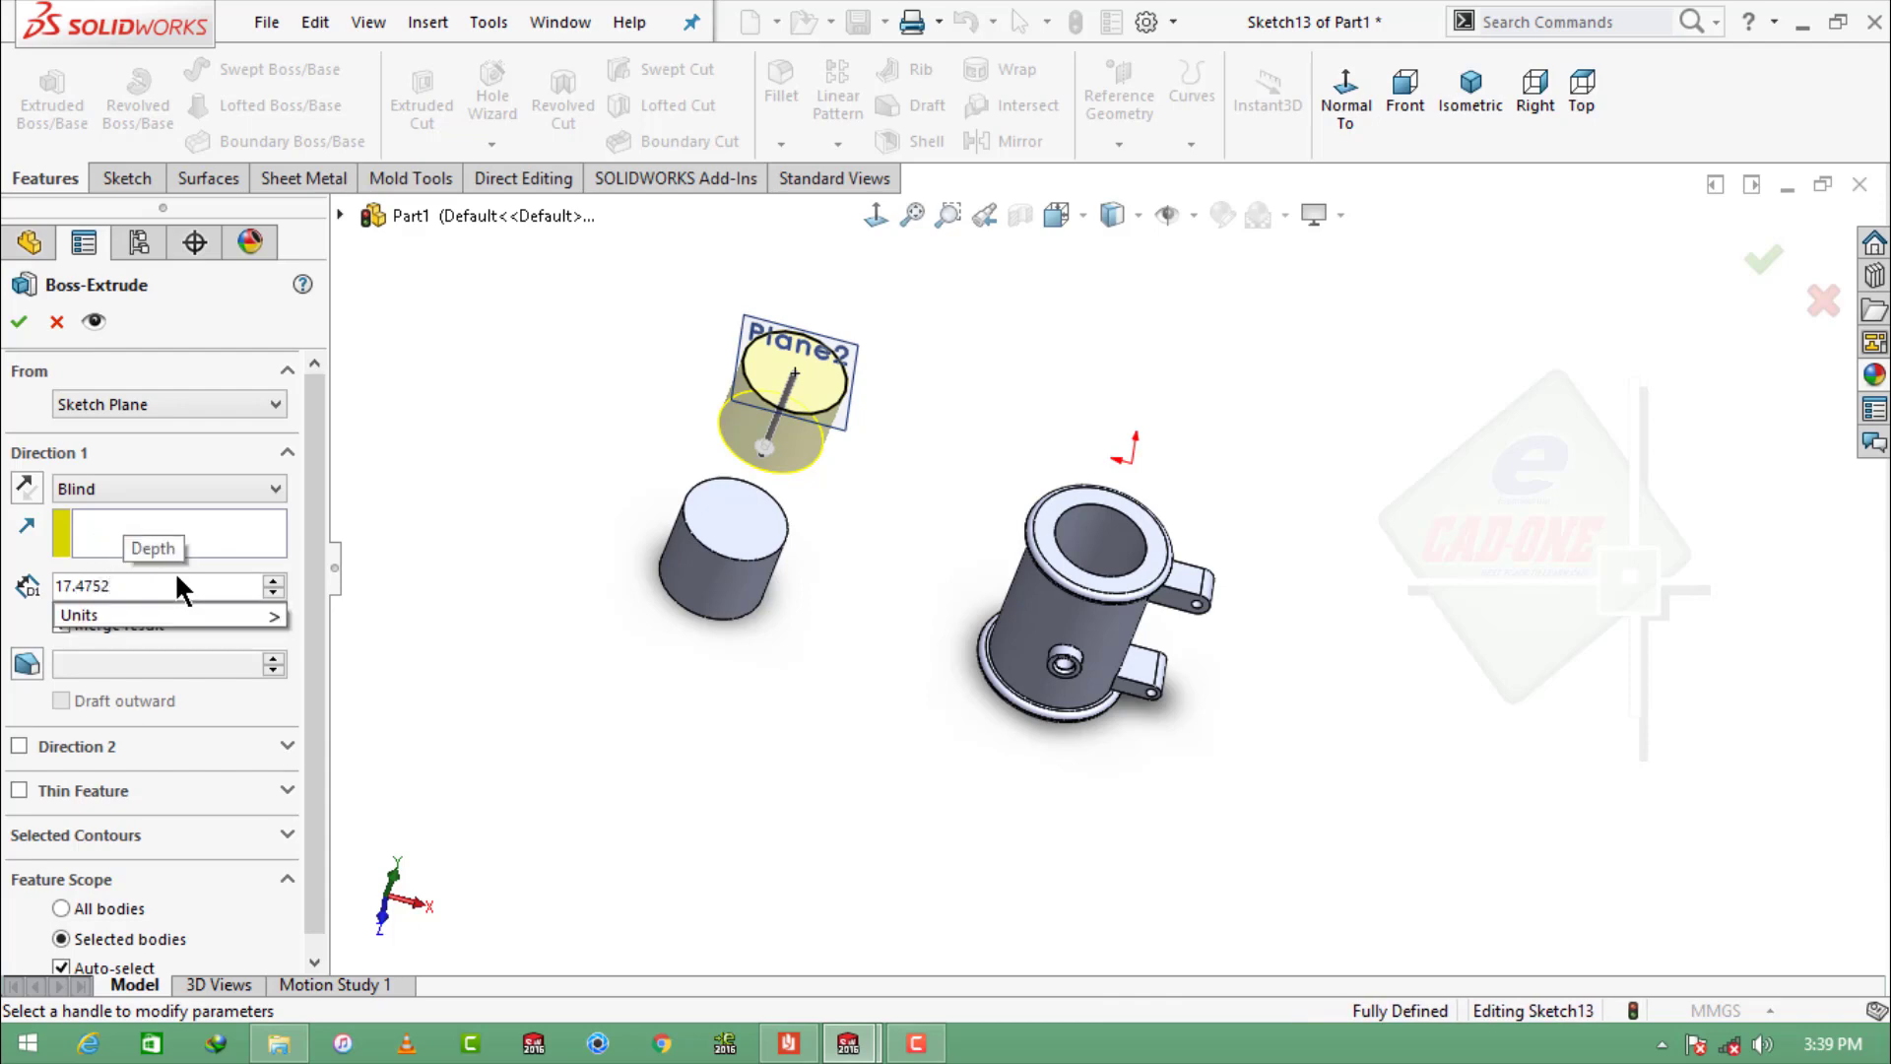
key("Return")
left_click(19, 321)
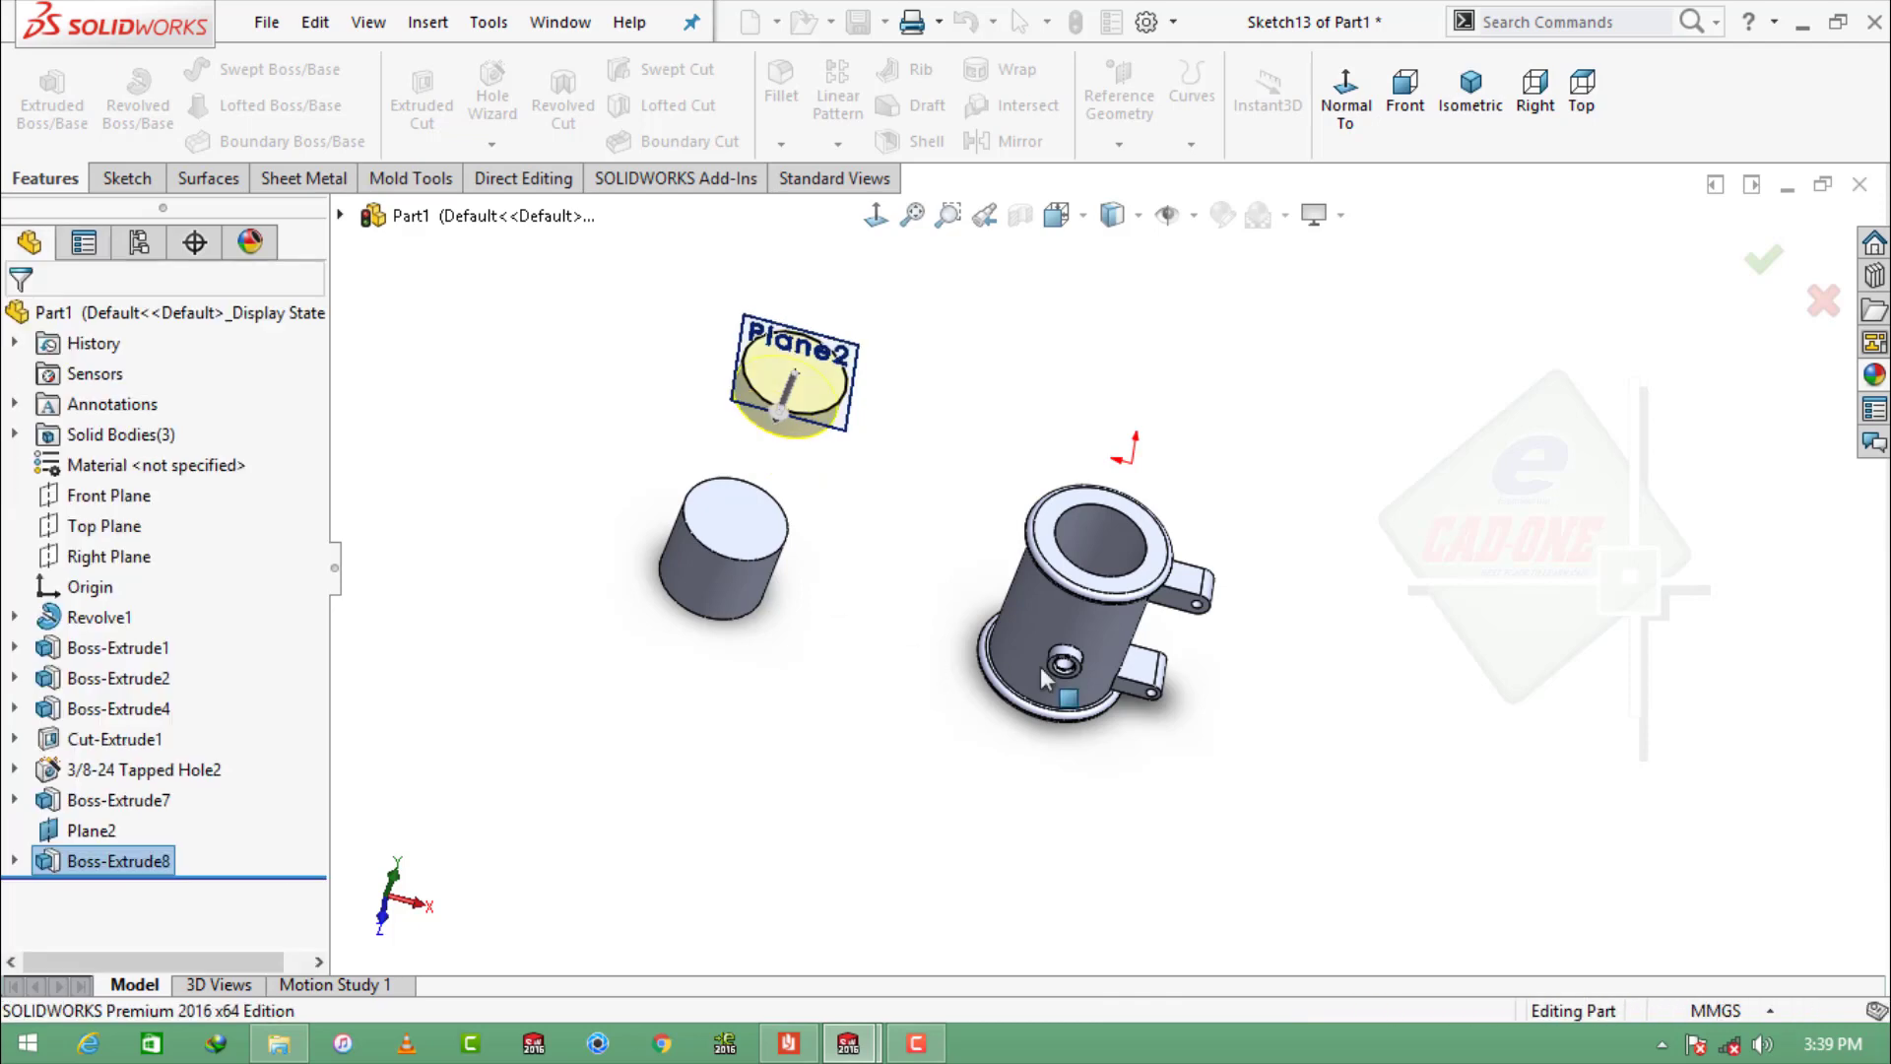
left_click(711, 355)
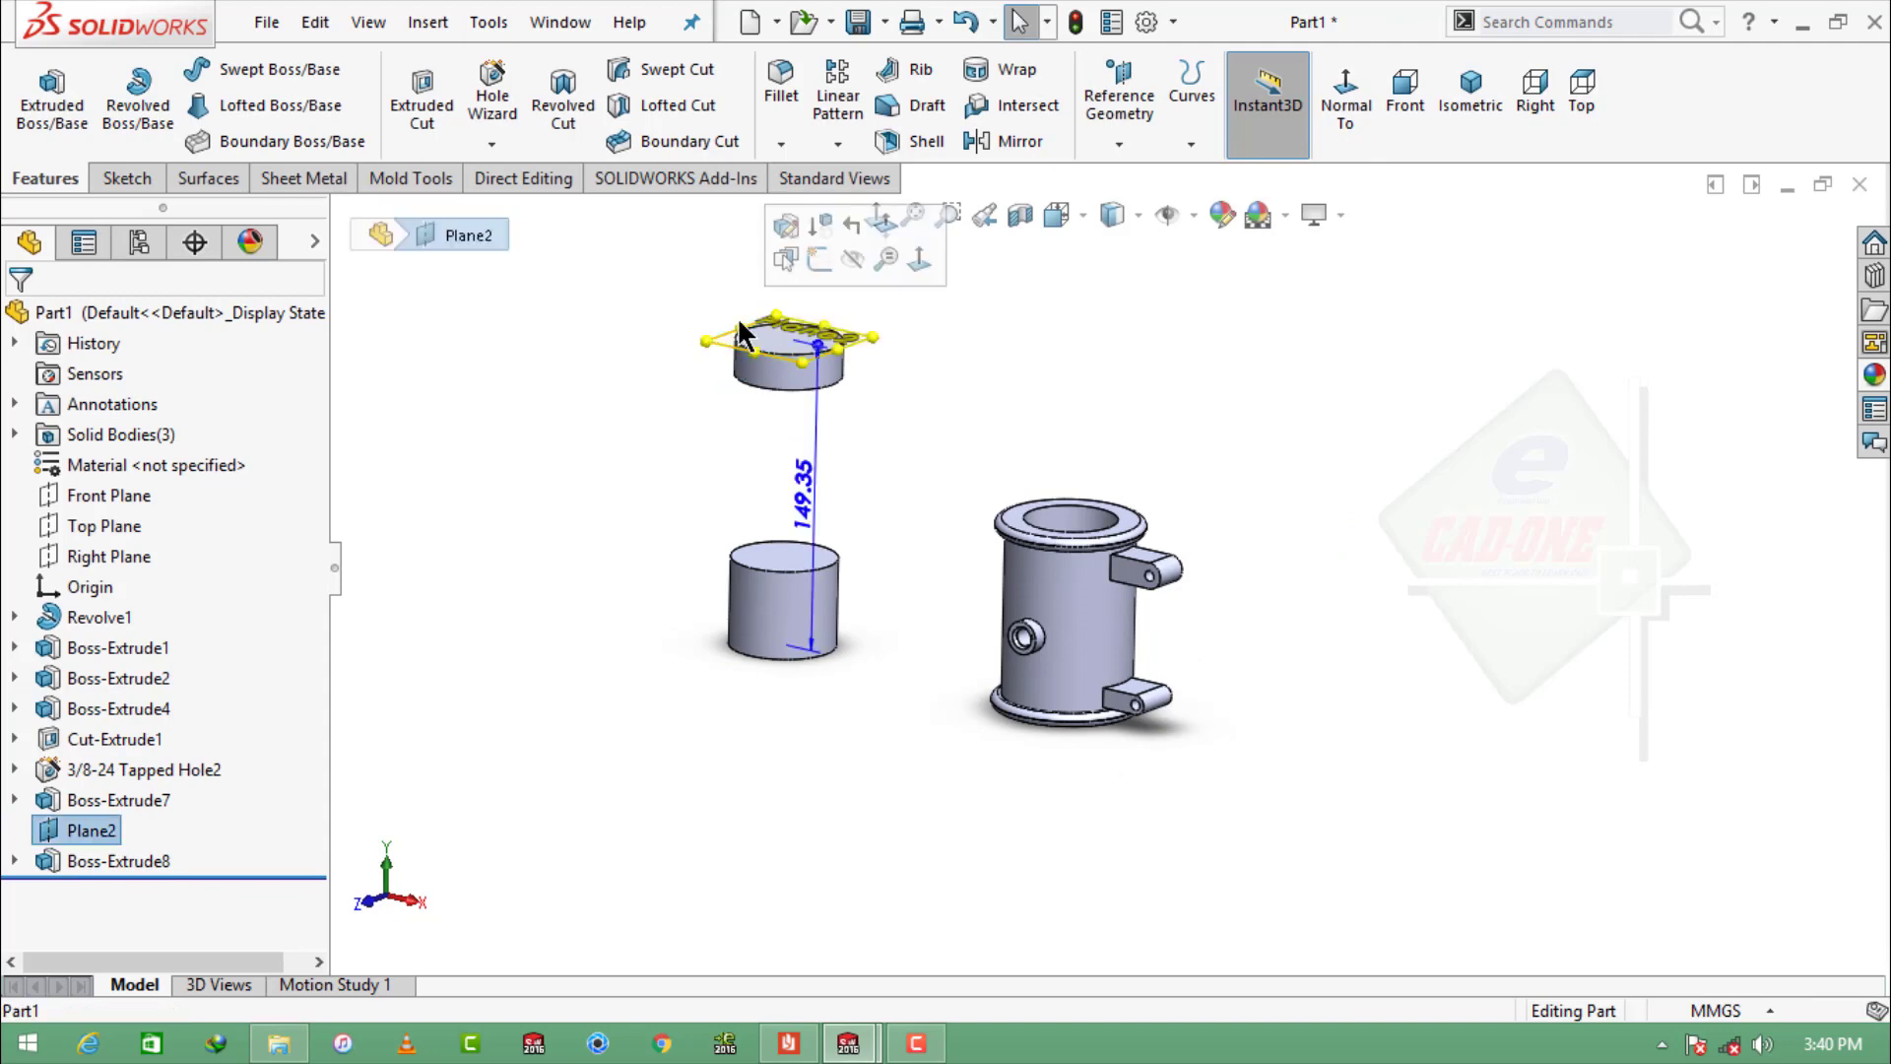
left_click(948, 375)
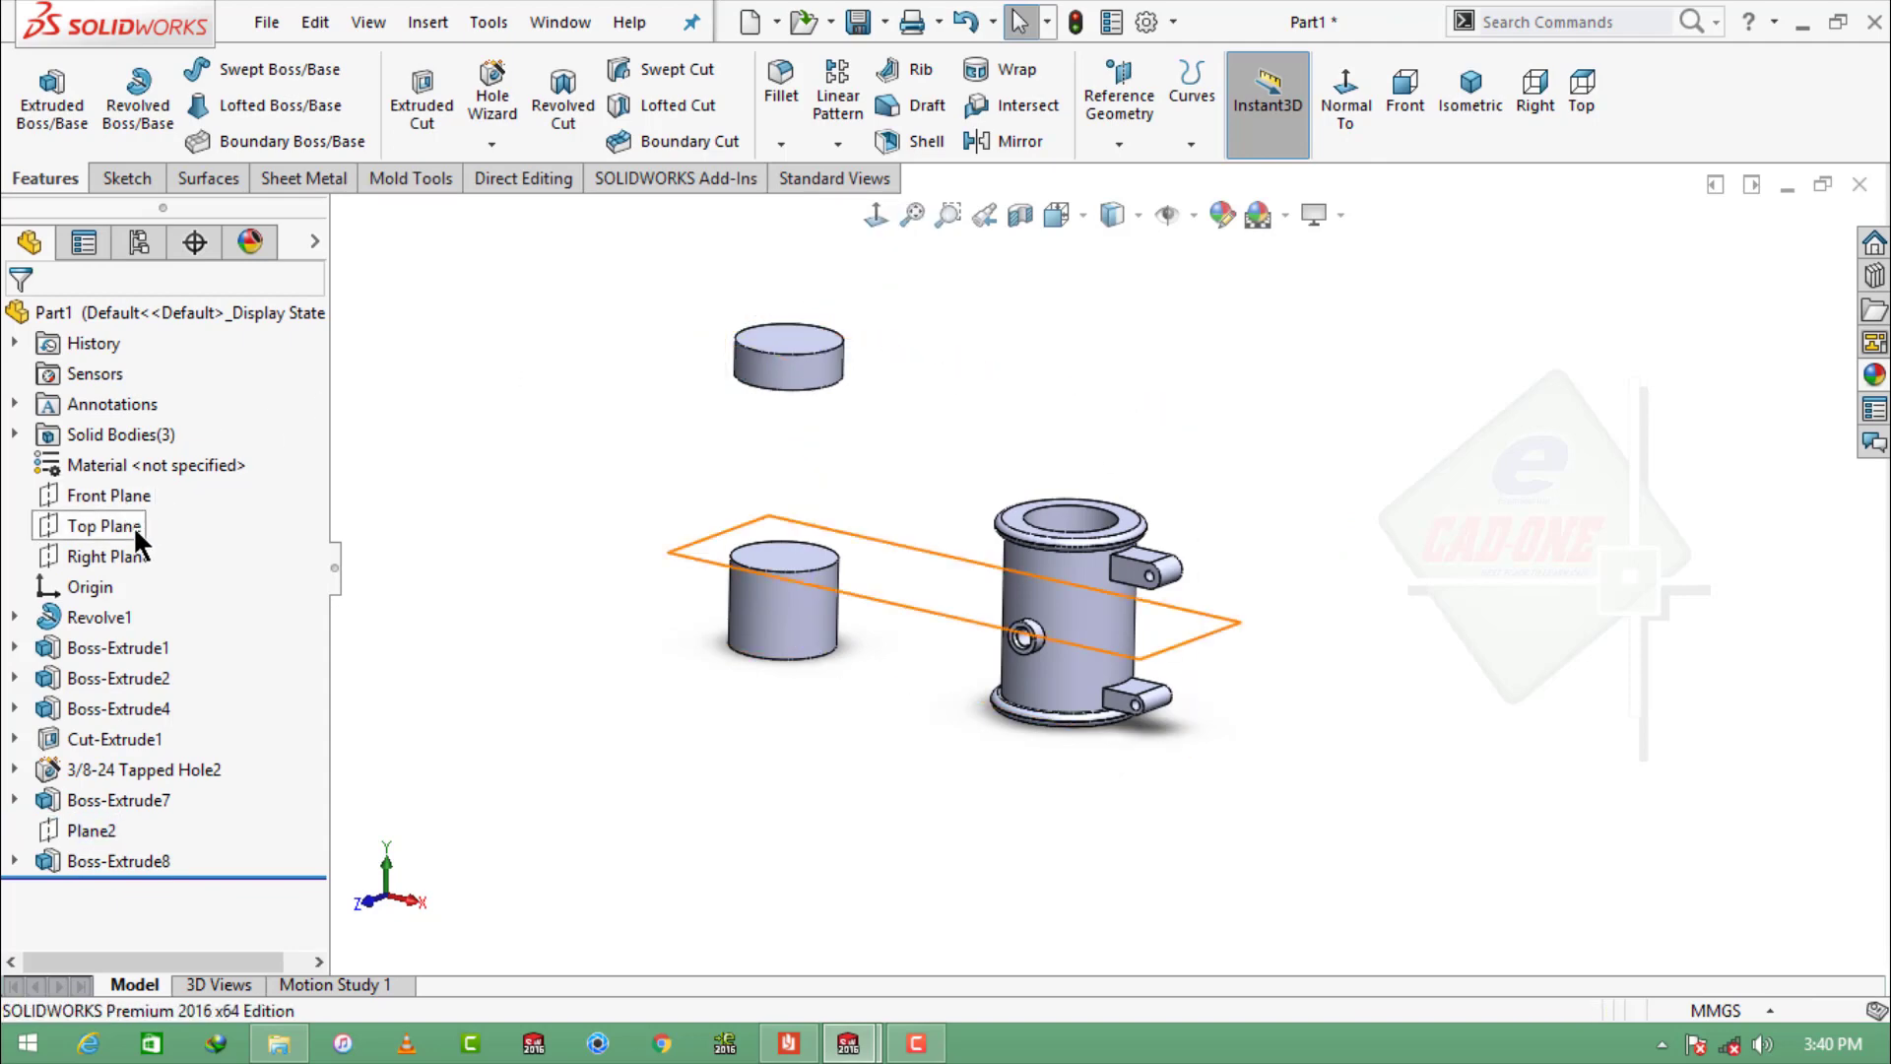
Step: Create a reference plane offset 165.10 mm from the Right Plane, flipped so it passes through the two separate cylinders
left_click(1130, 148)
left_click(1138, 176)
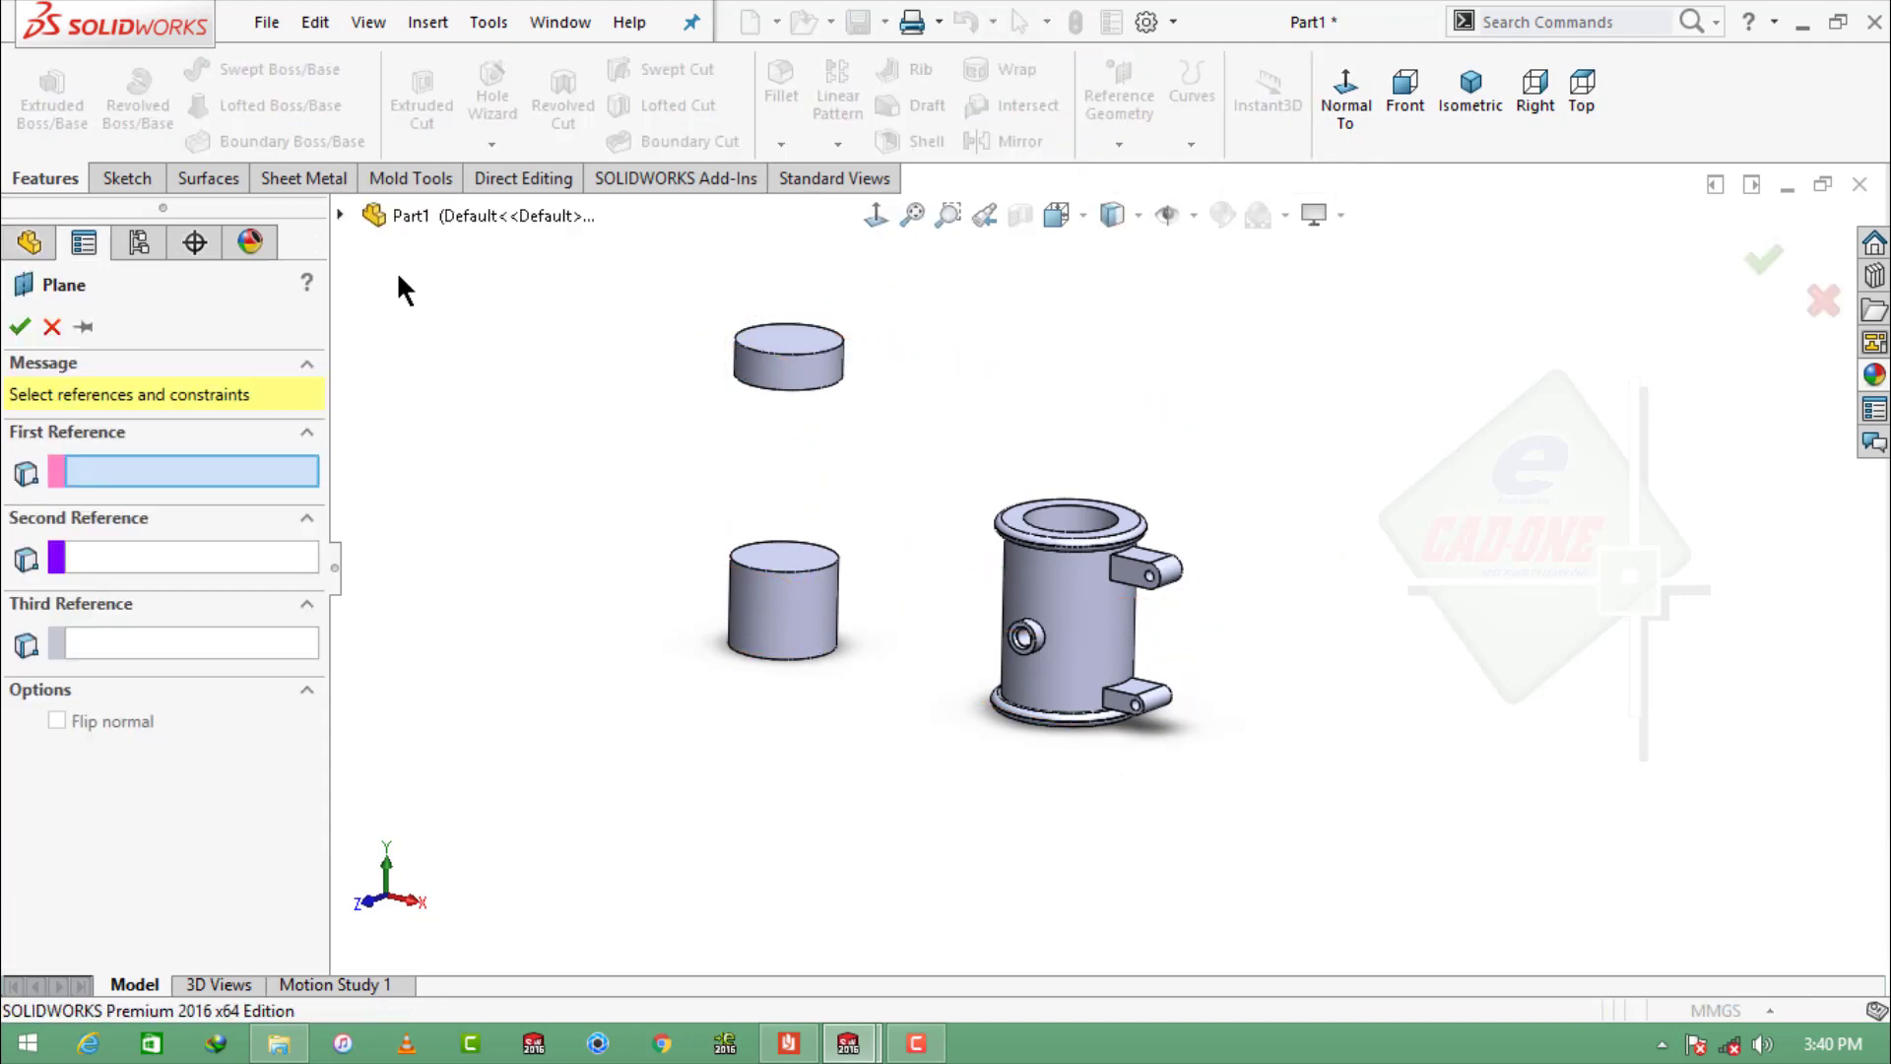
left_click(481, 457)
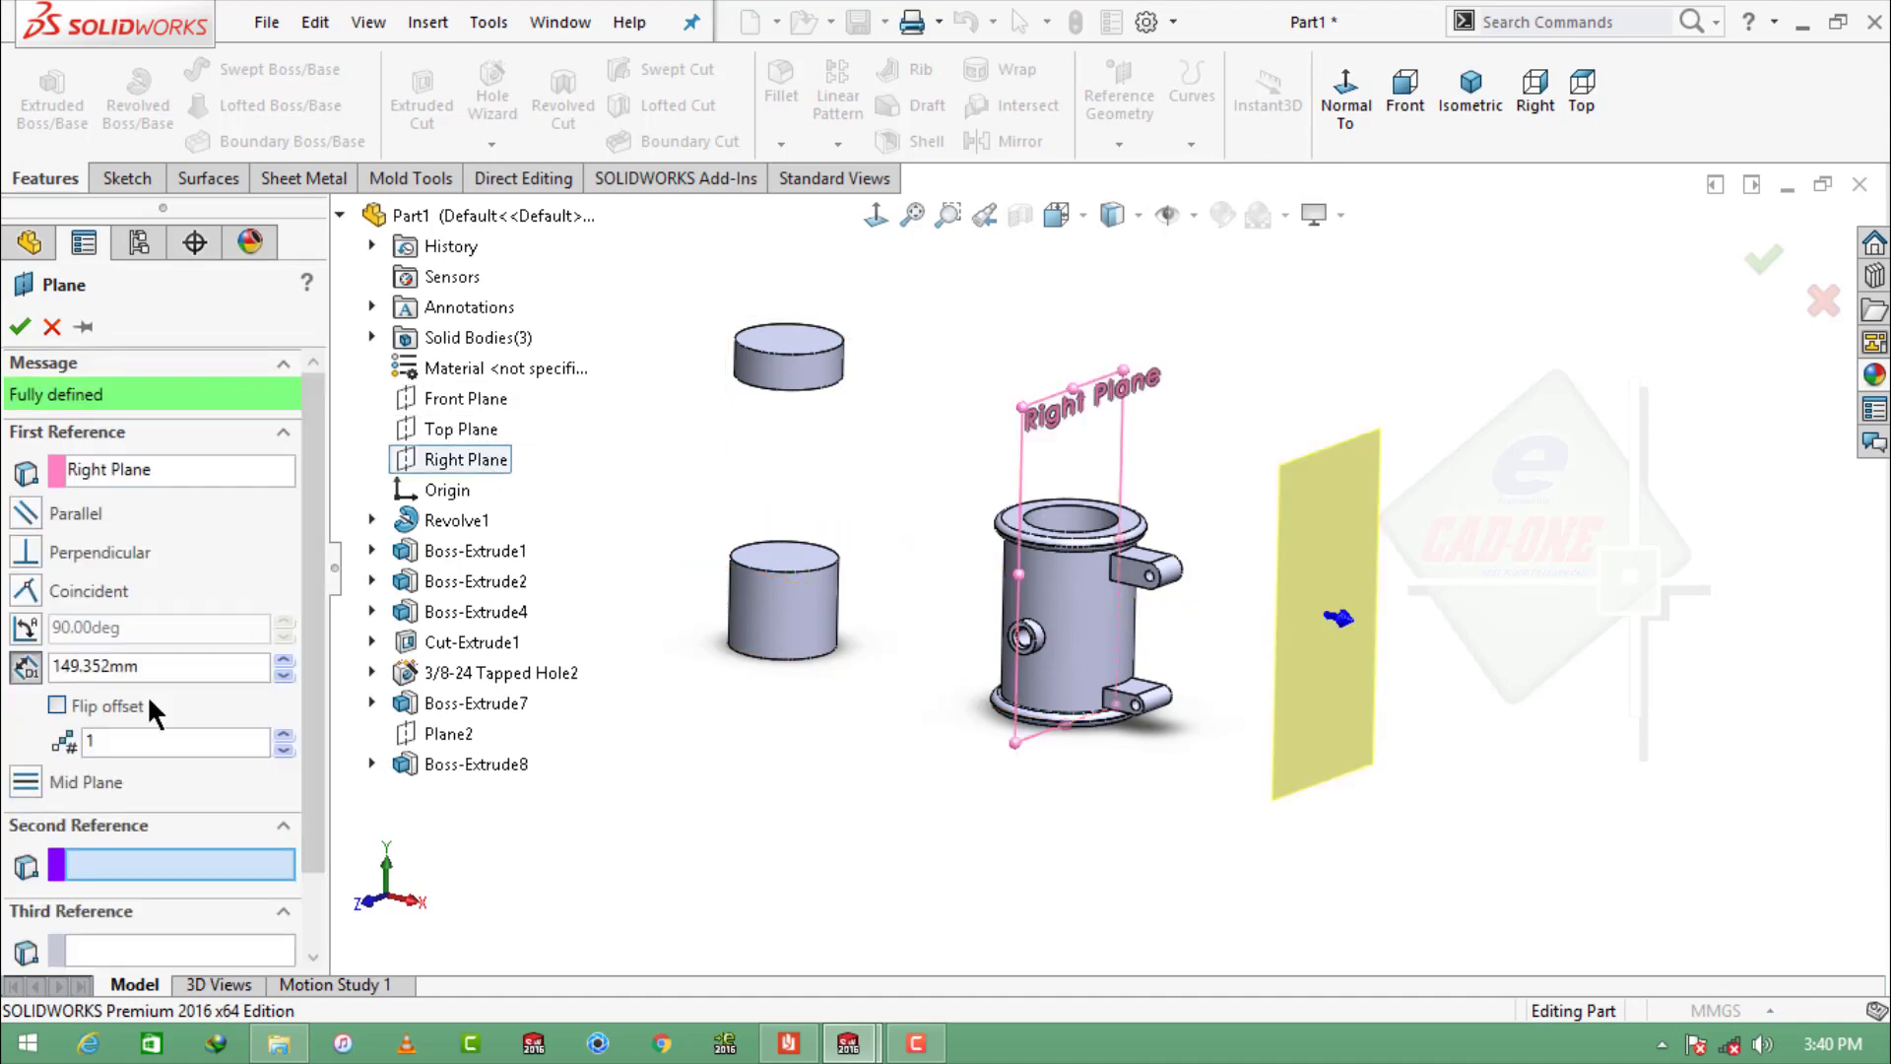
left_click(137, 705)
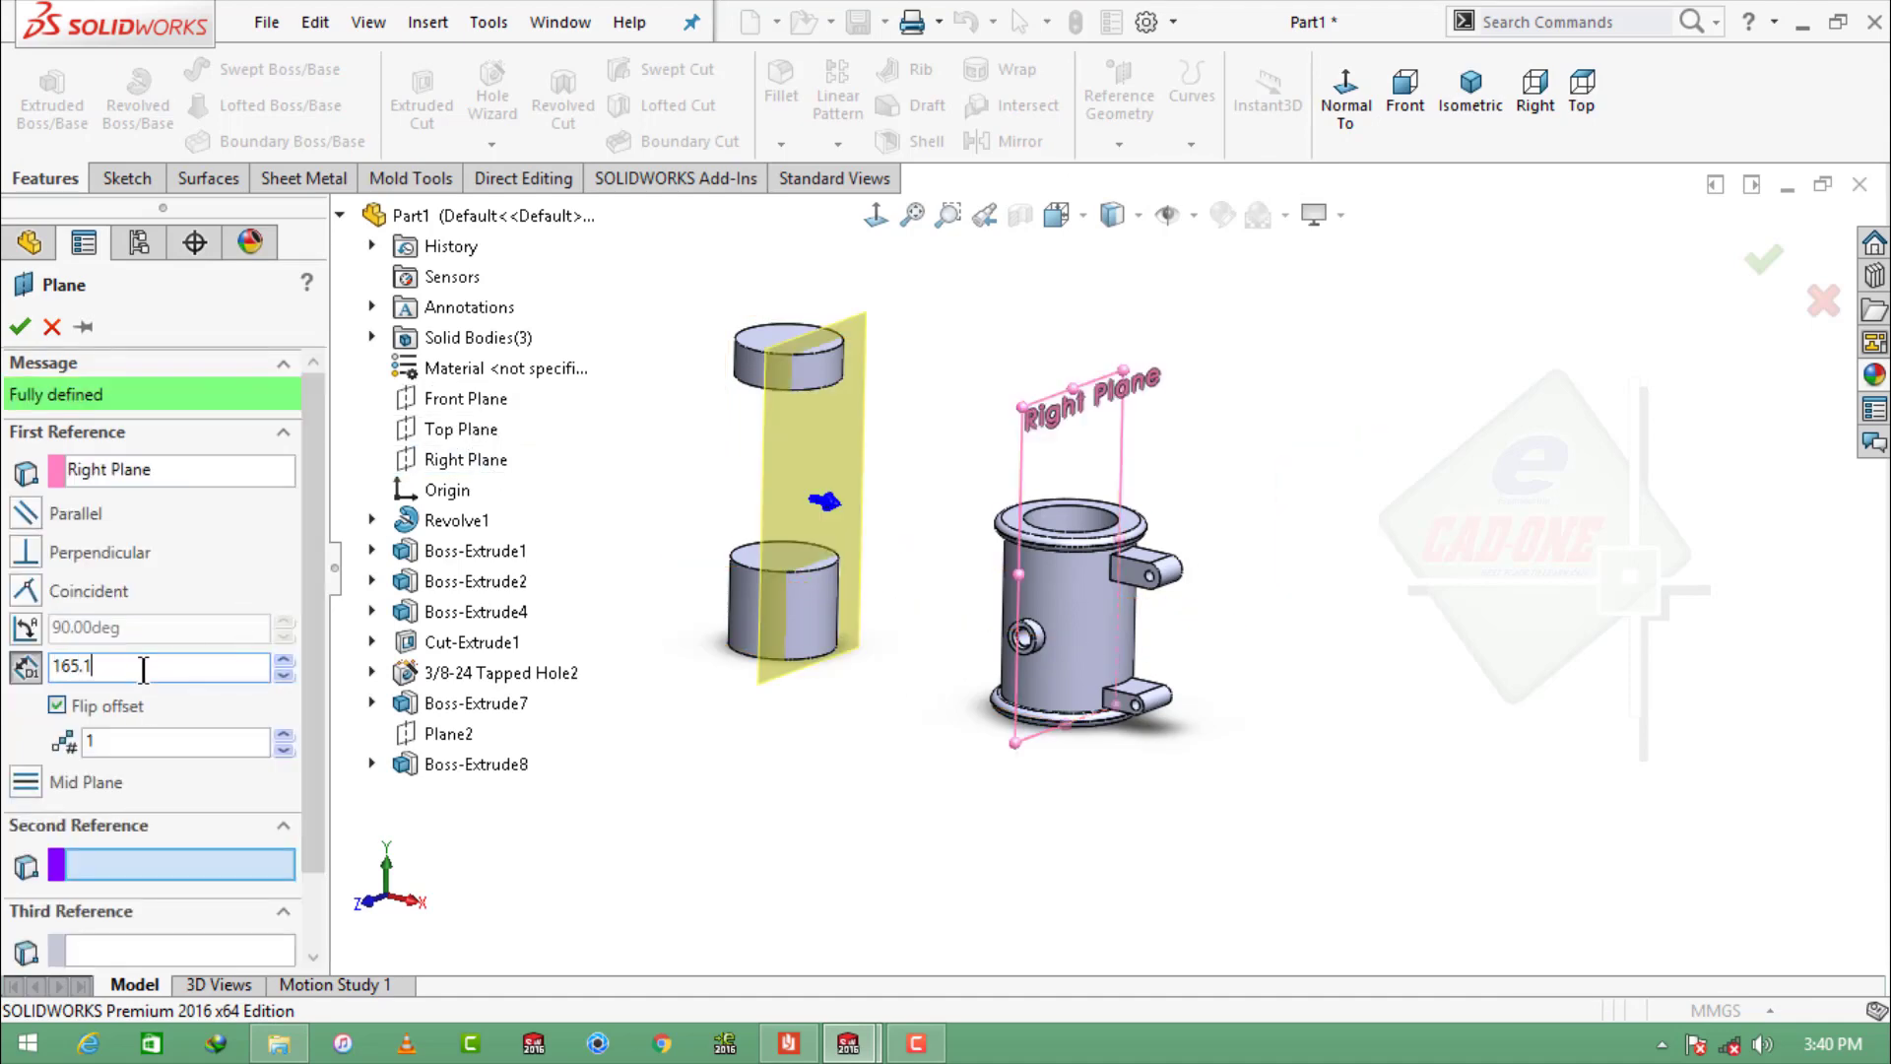
key("Return")
left_click(26, 328)
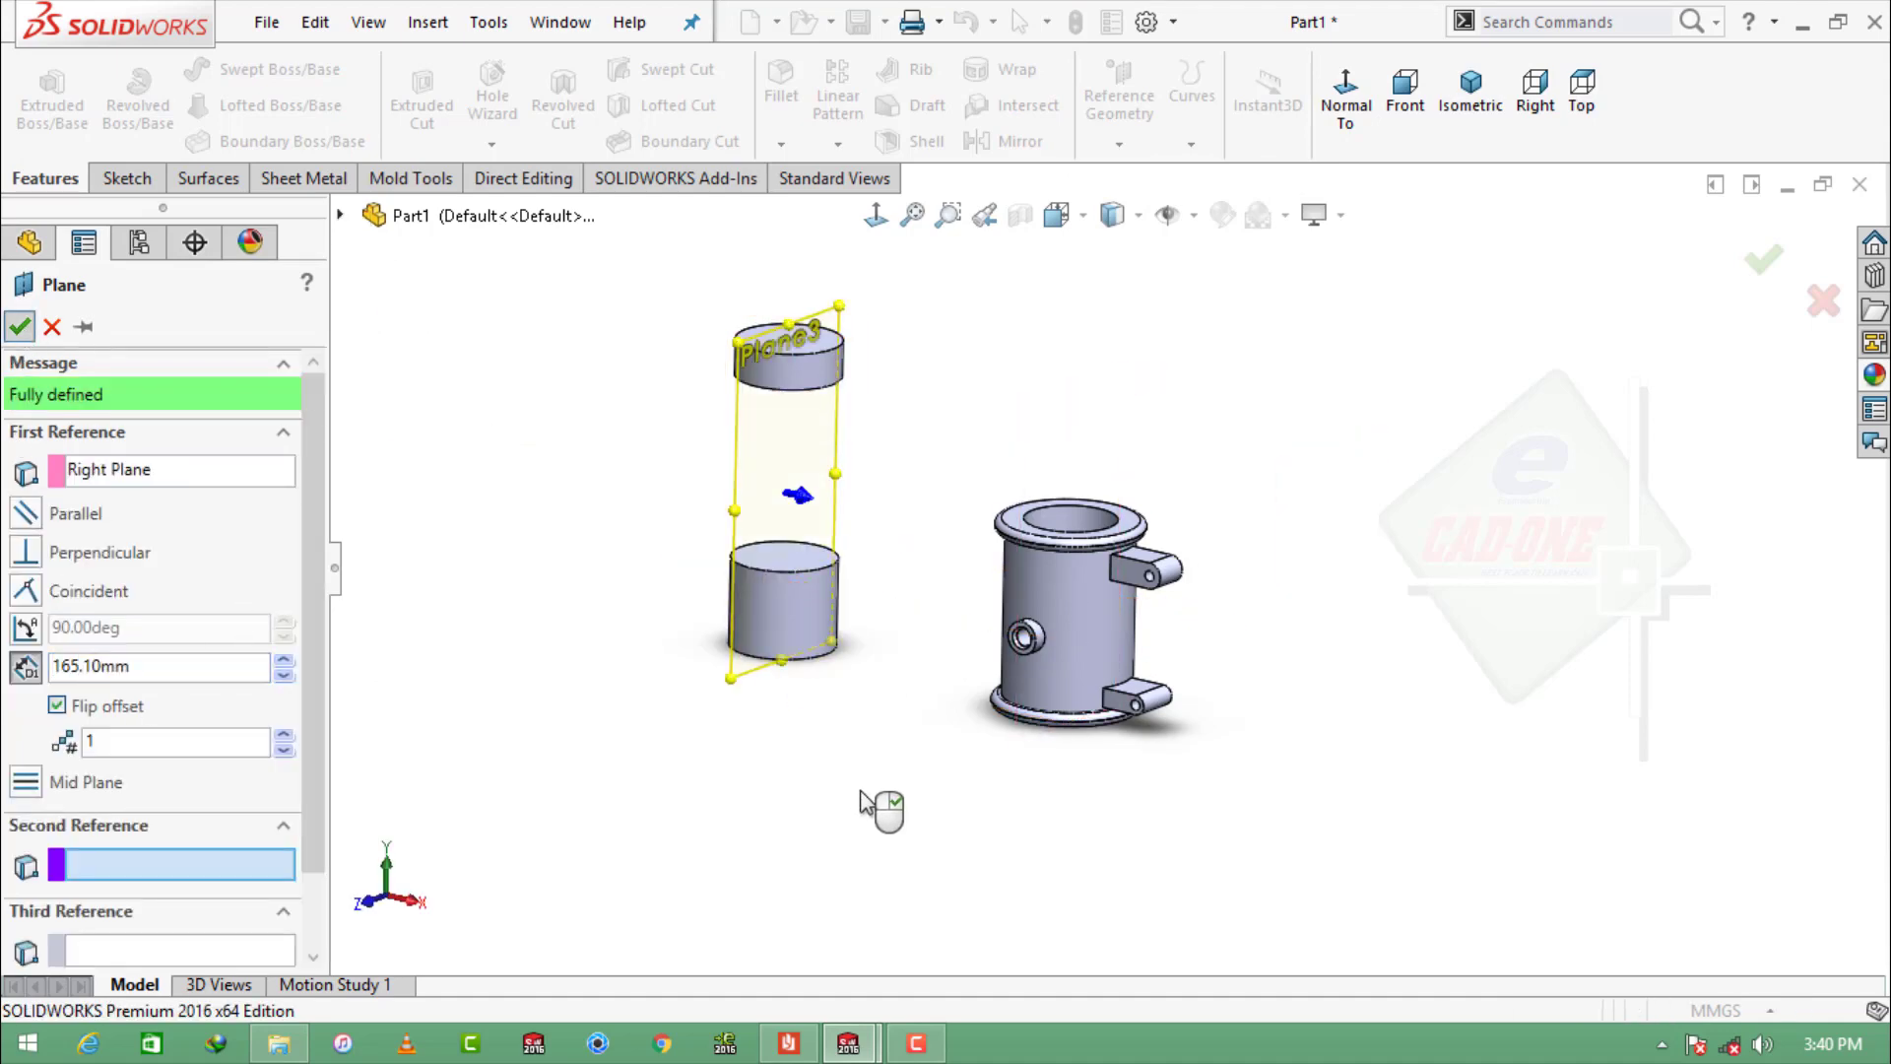
Step: Start a sketch on the new vertical plane and draw a vertical construction line about 39.57 mm long down from the upper disc's top-edge midpoint
left_click(838, 423)
left_click(920, 363)
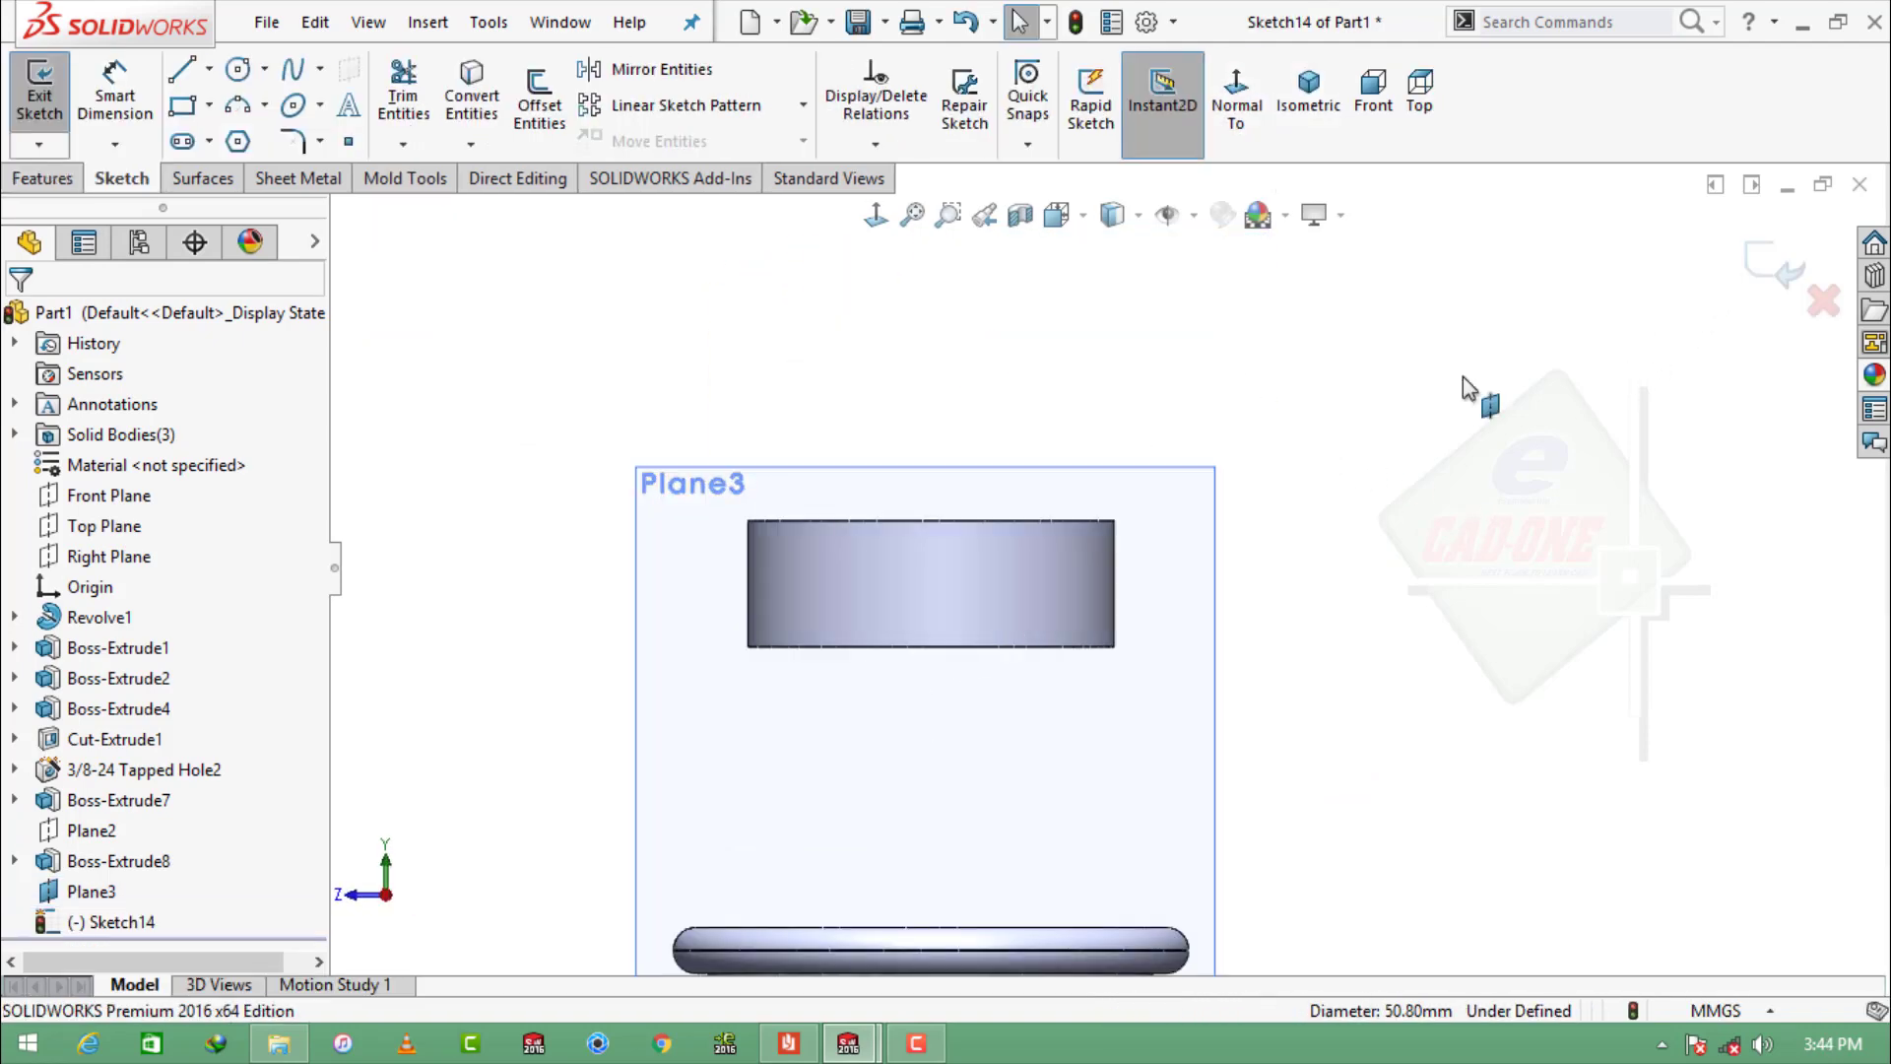
scroll(970, 734, "up", 3)
scroll(985, 739, "down", 3)
scroll(1064, 551, "up", 1)
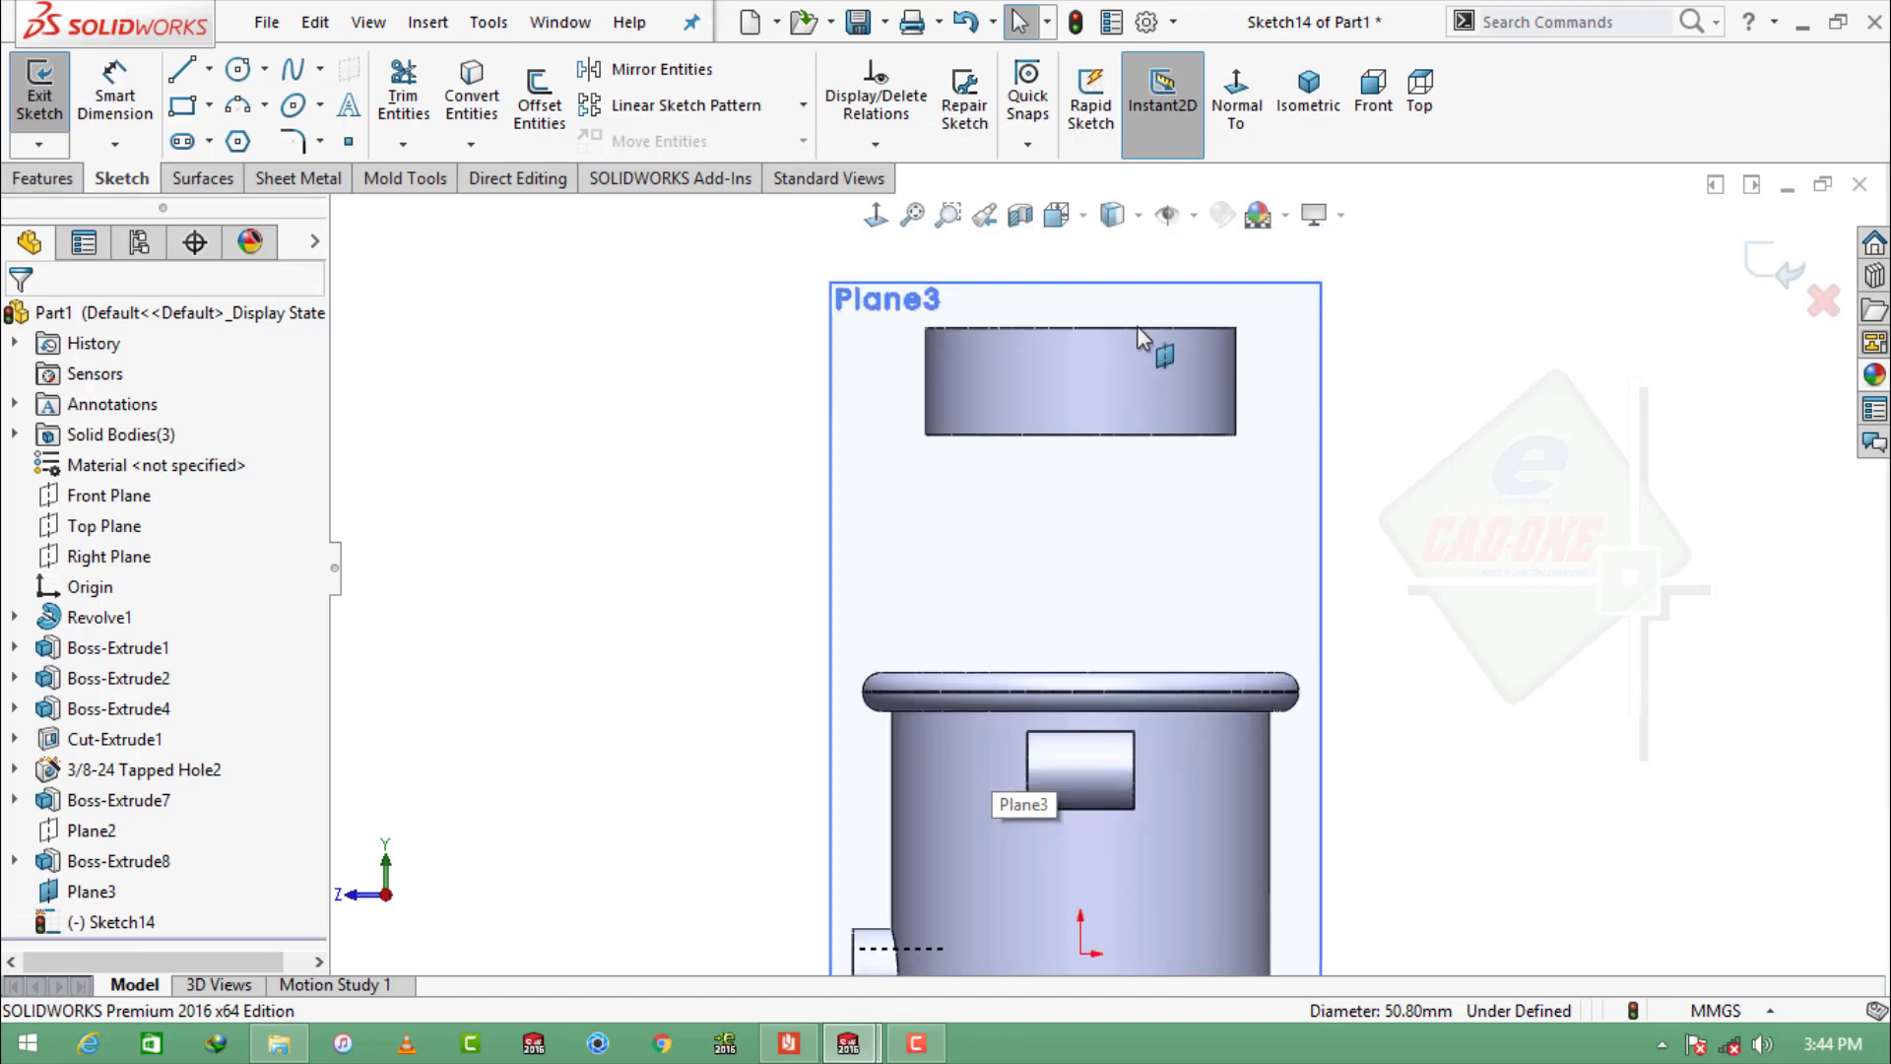
scroll(1138, 327, "down", 1)
left_click(181, 69)
left_click(1068, 340)
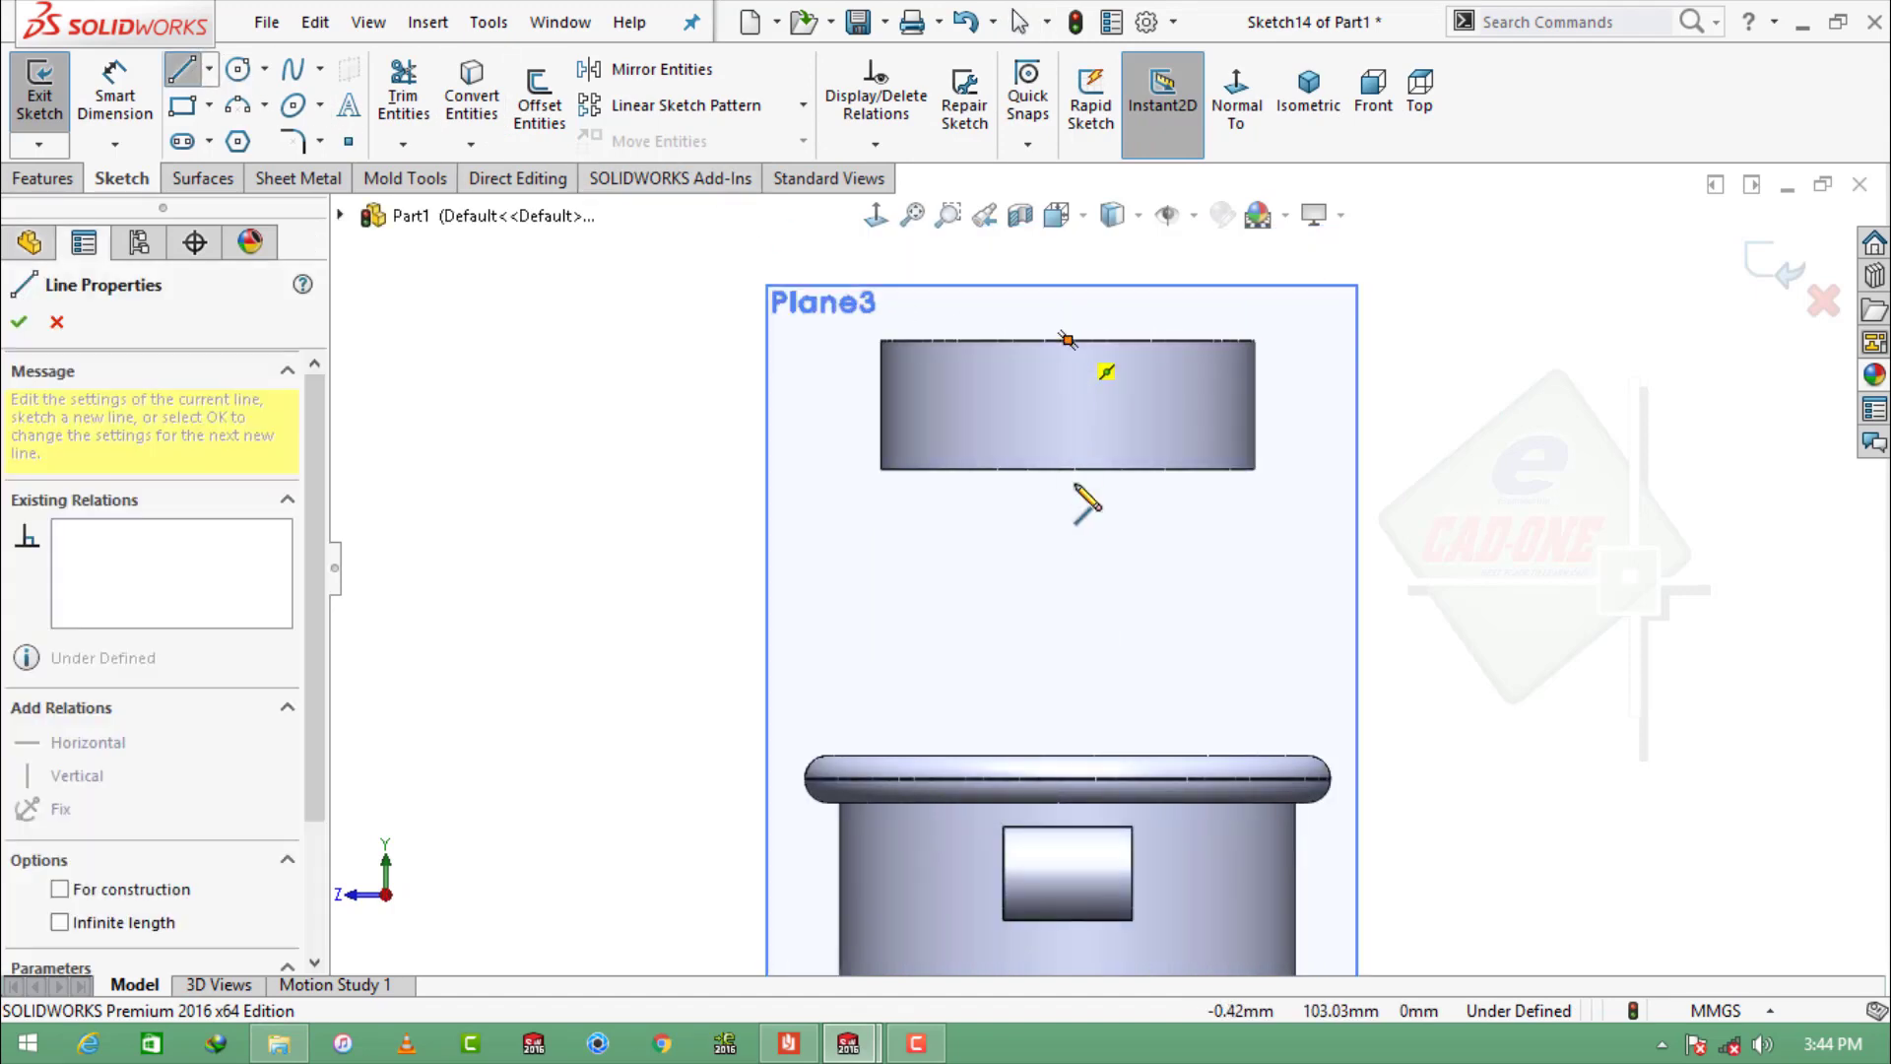
double_click(1069, 631)
left_click(1068, 473)
left_click(1203, 447)
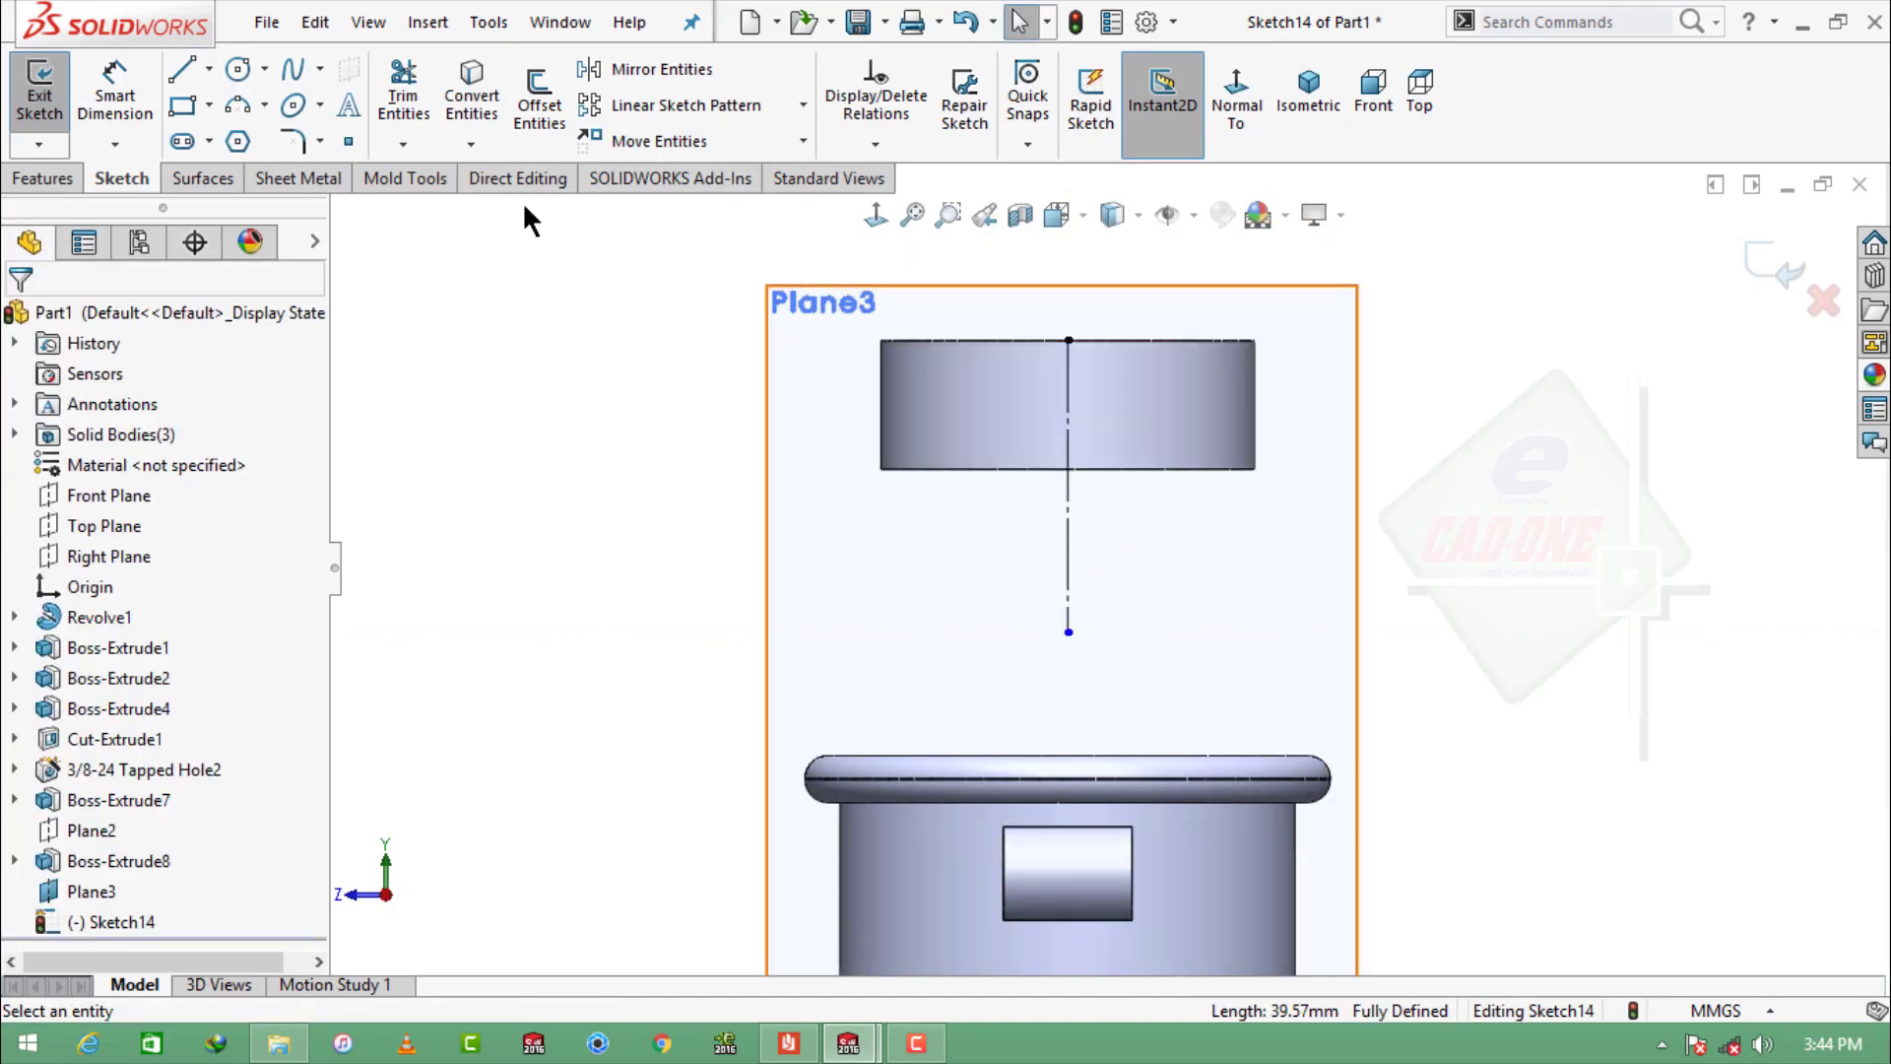
Step: Sketch a half T-shaped line profile from the centerline's upper end back to the centerline, about 10.8 mm wide at the top
left_click(183, 69)
left_click(1068, 340)
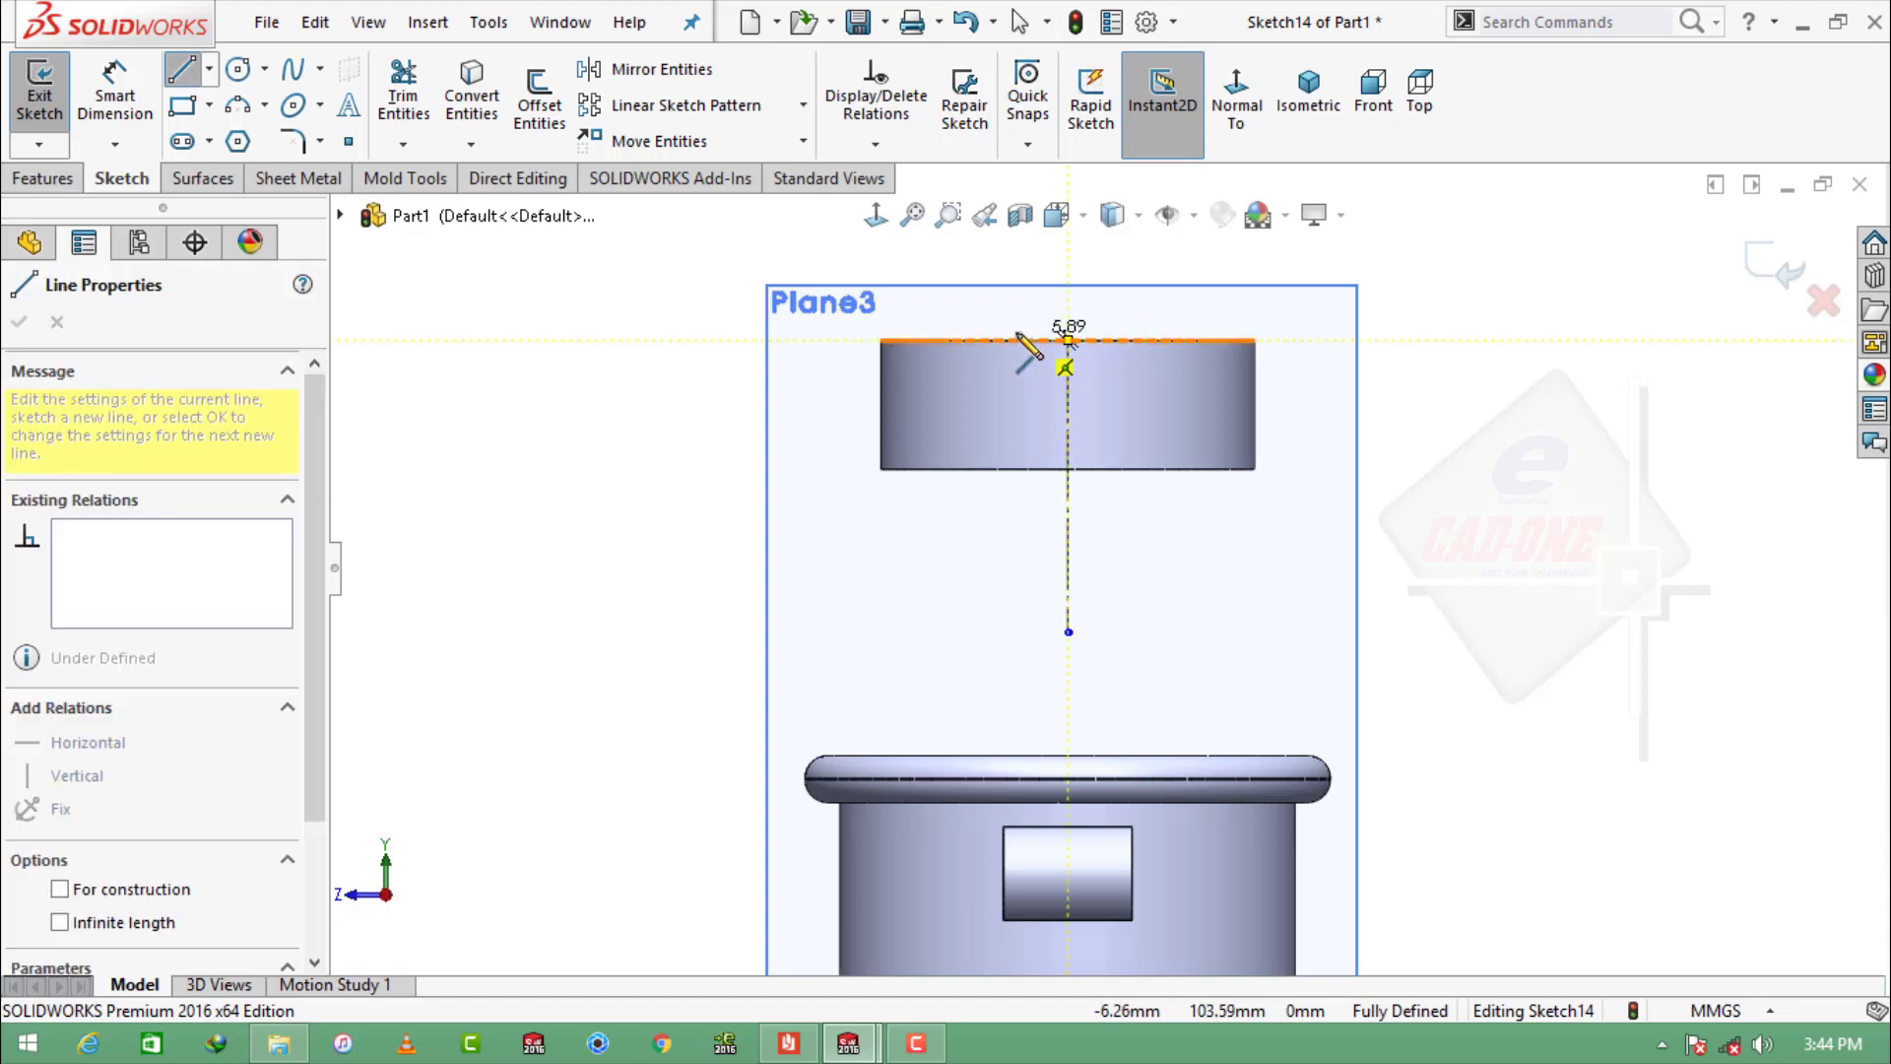
left_click(989, 375)
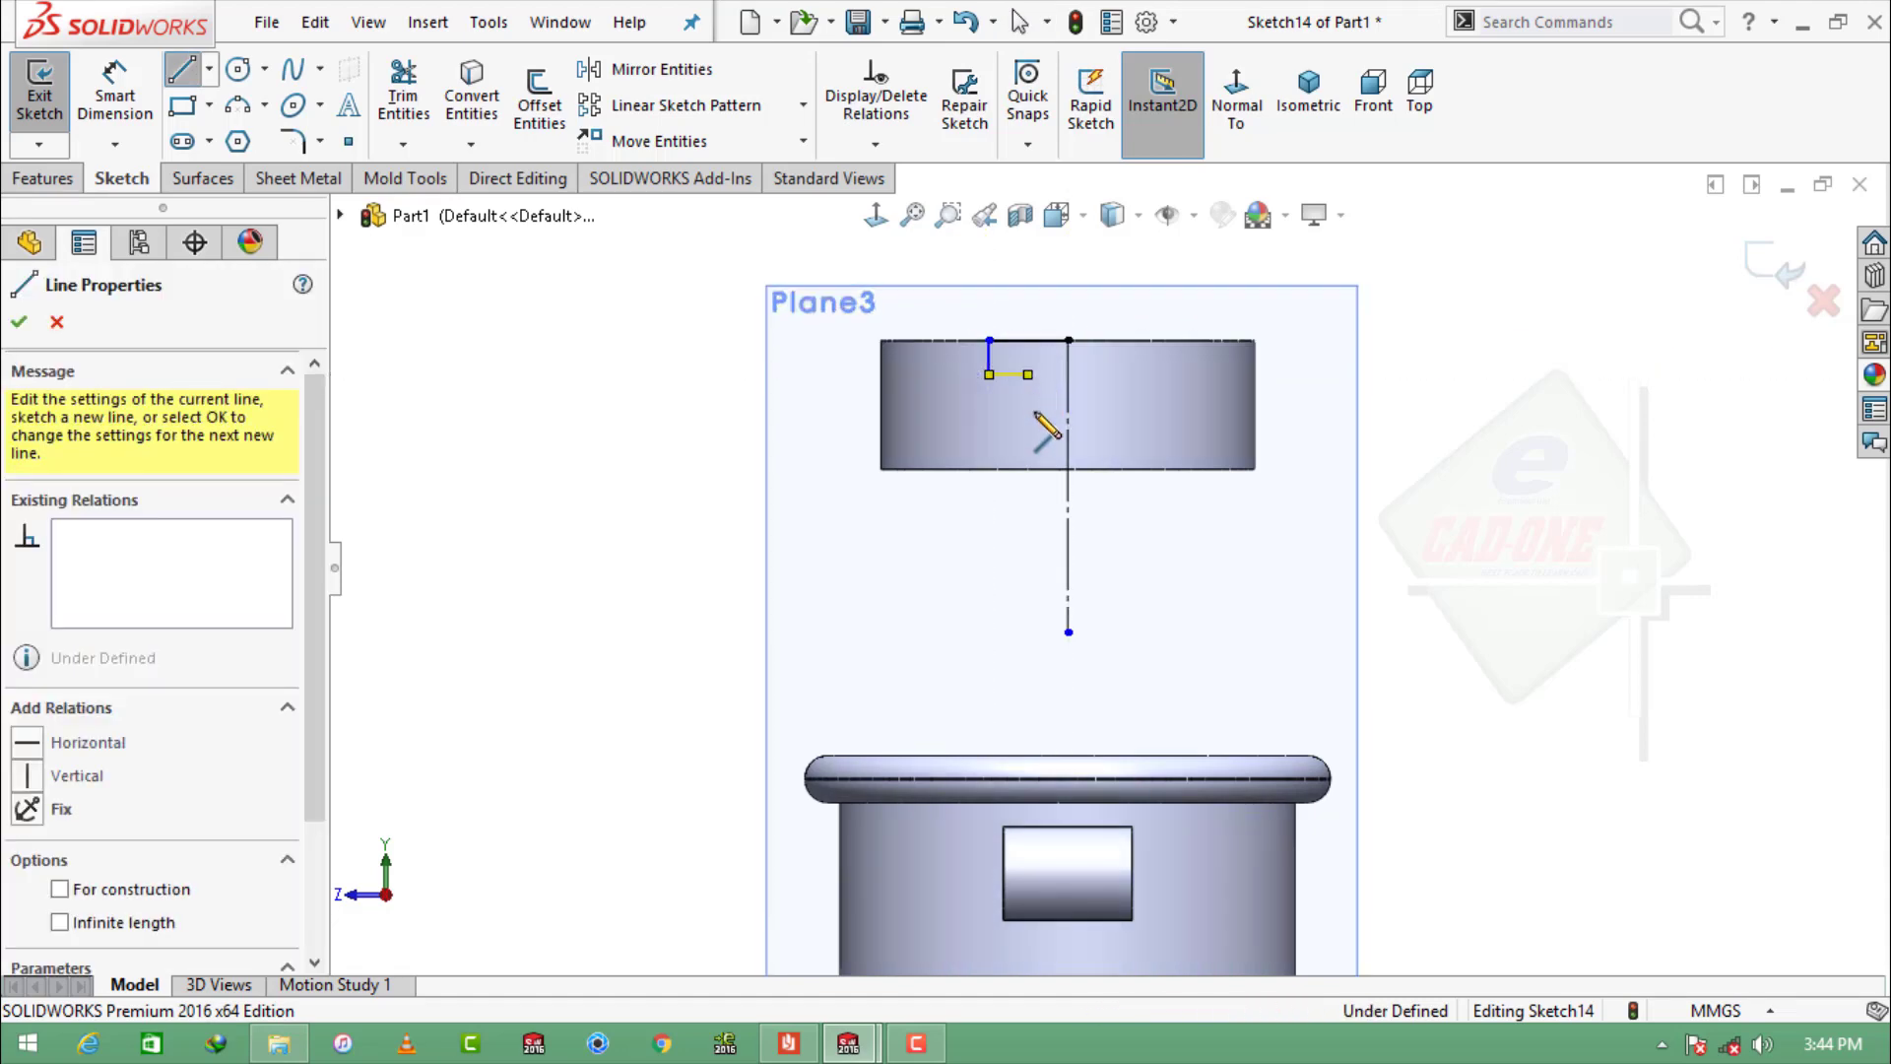
left_click(1028, 374)
left_click(1028, 540)
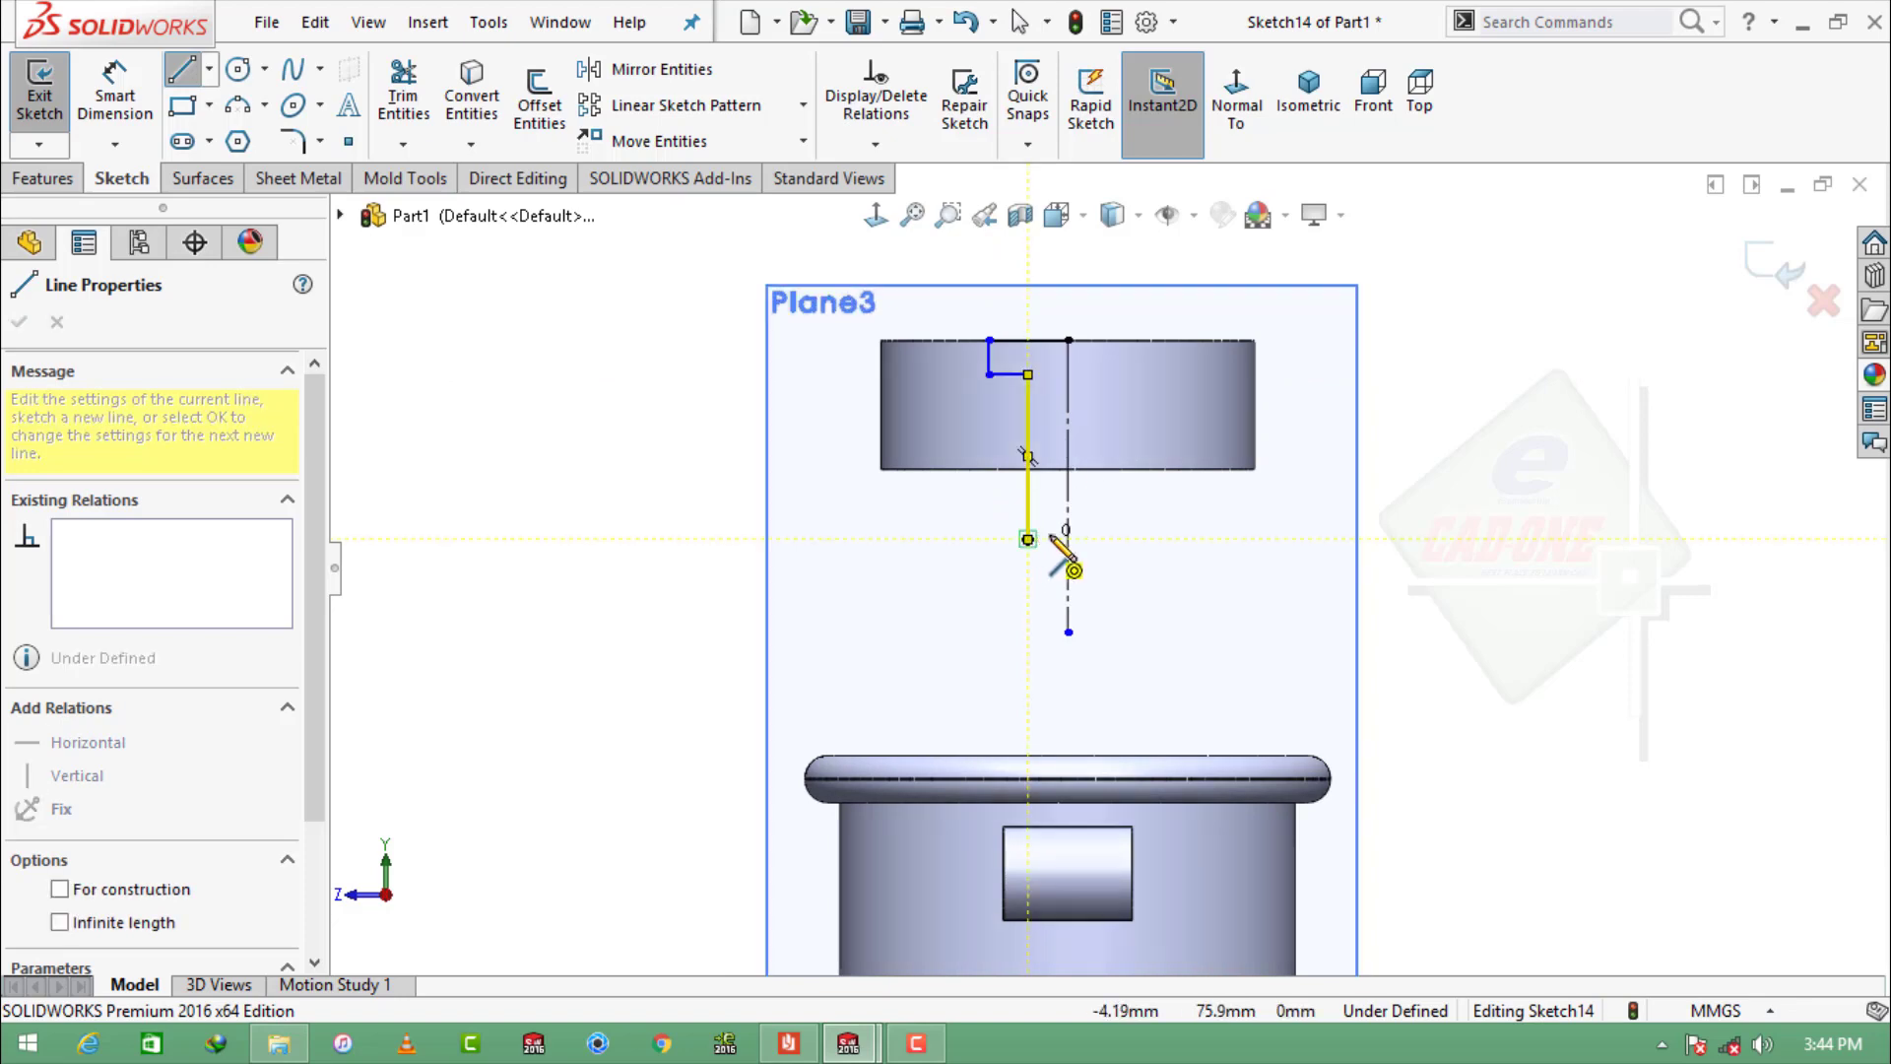
left_click(1067, 540)
key("Escape")
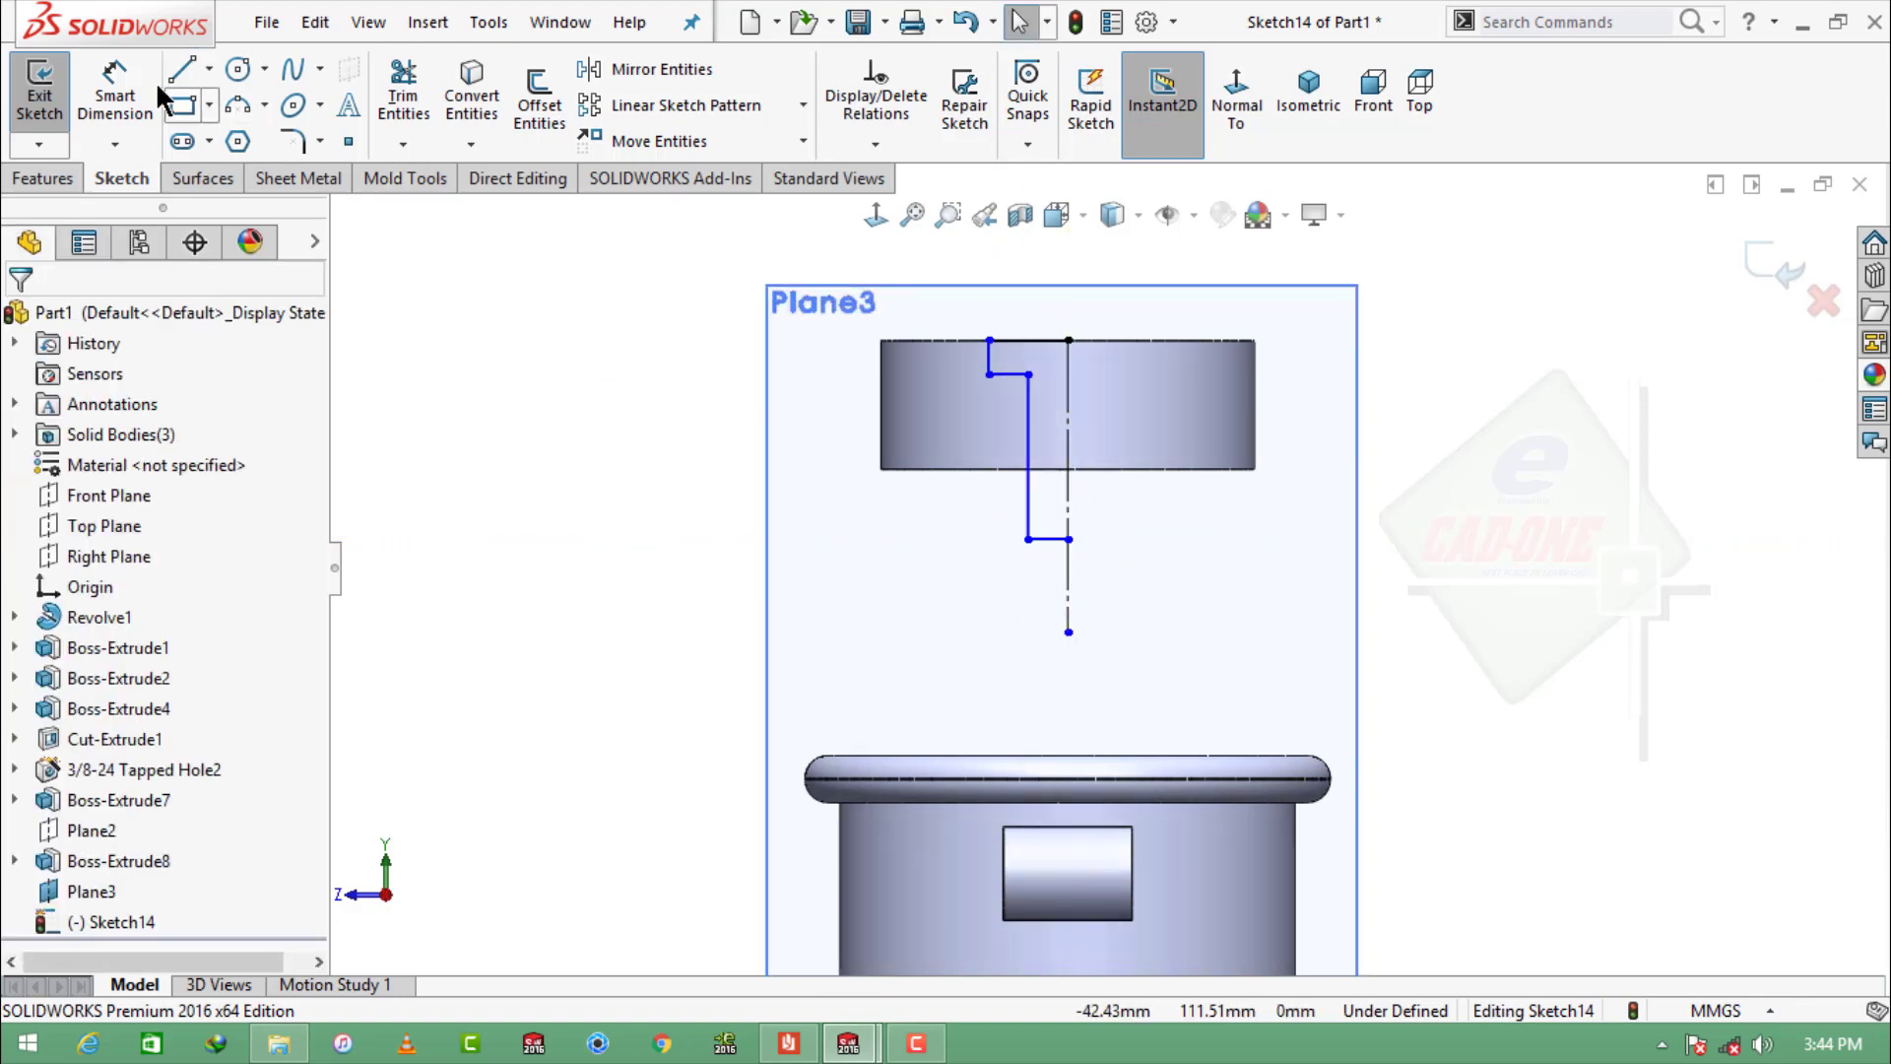
Step: Dimension the T profile's top line to 17.475/2 mm and its short vertical head edge to 6.35 mm
left_click(115, 93)
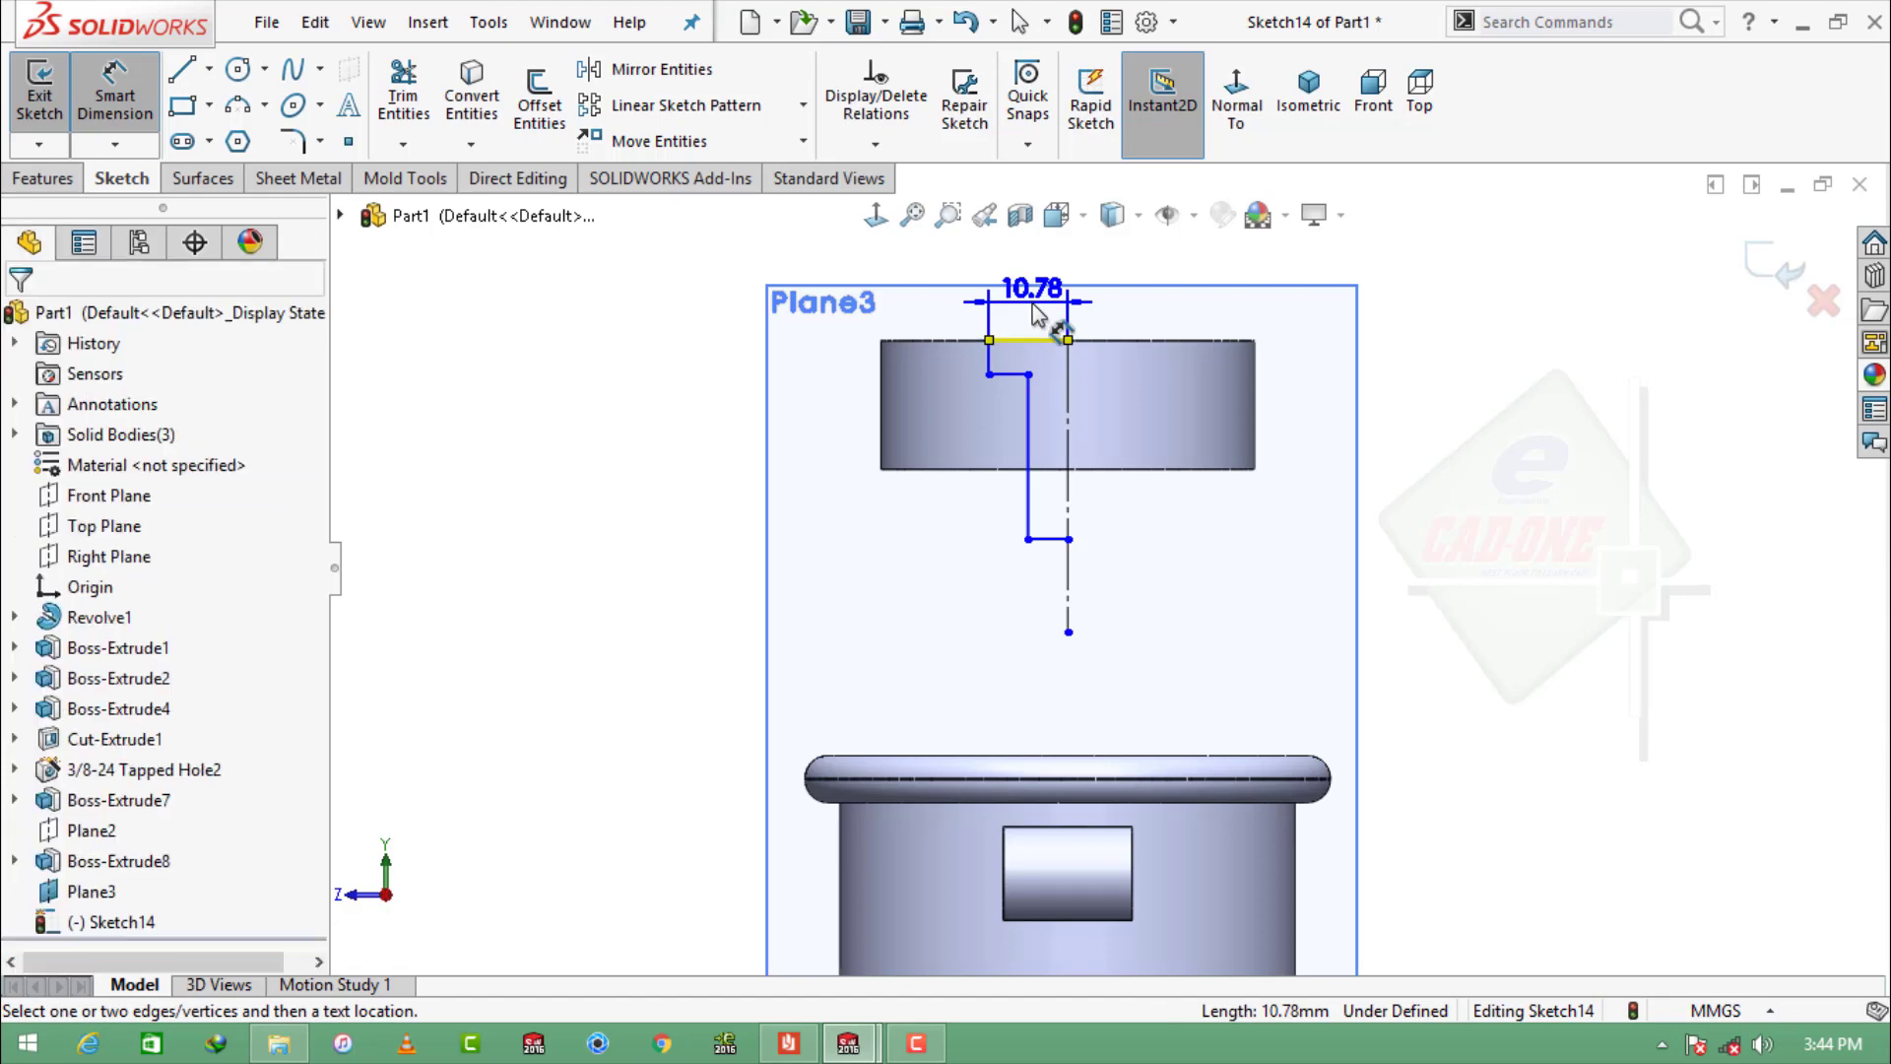
double_click(1036, 321)
type("17.")
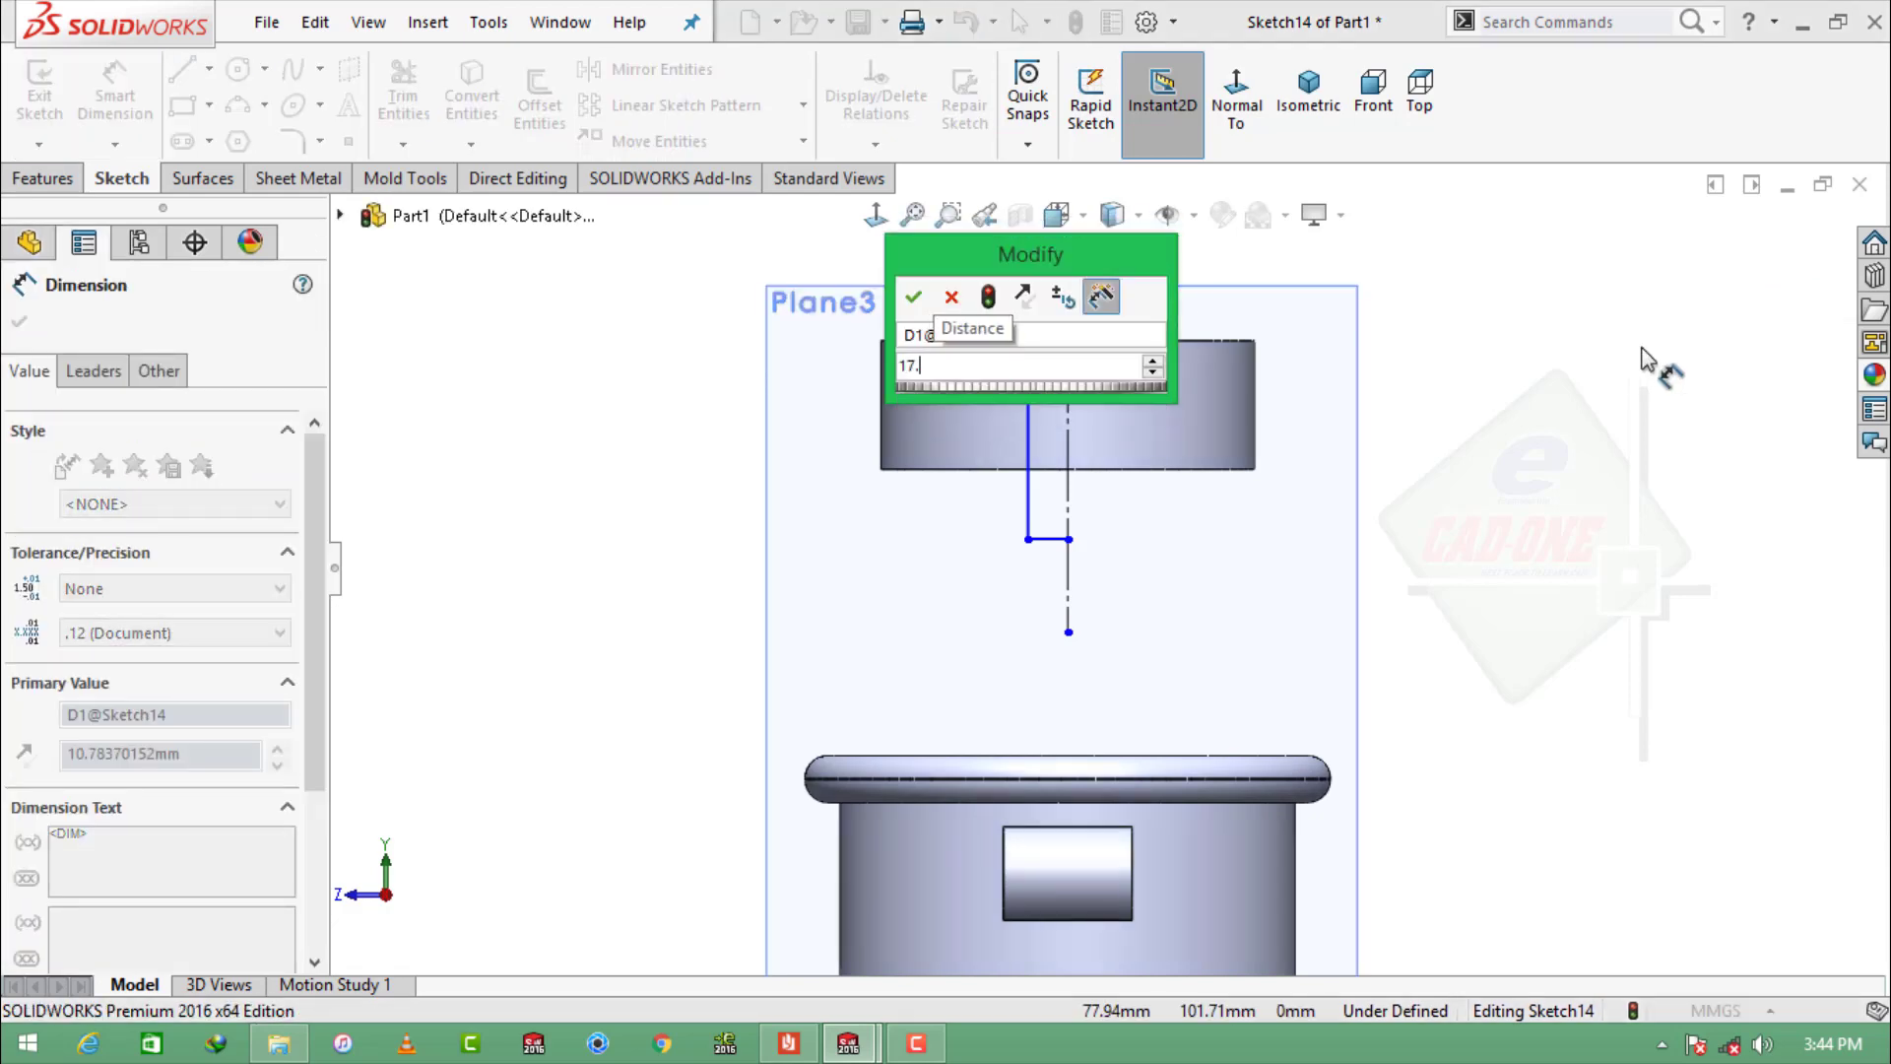
type("475/2")
key("Return")
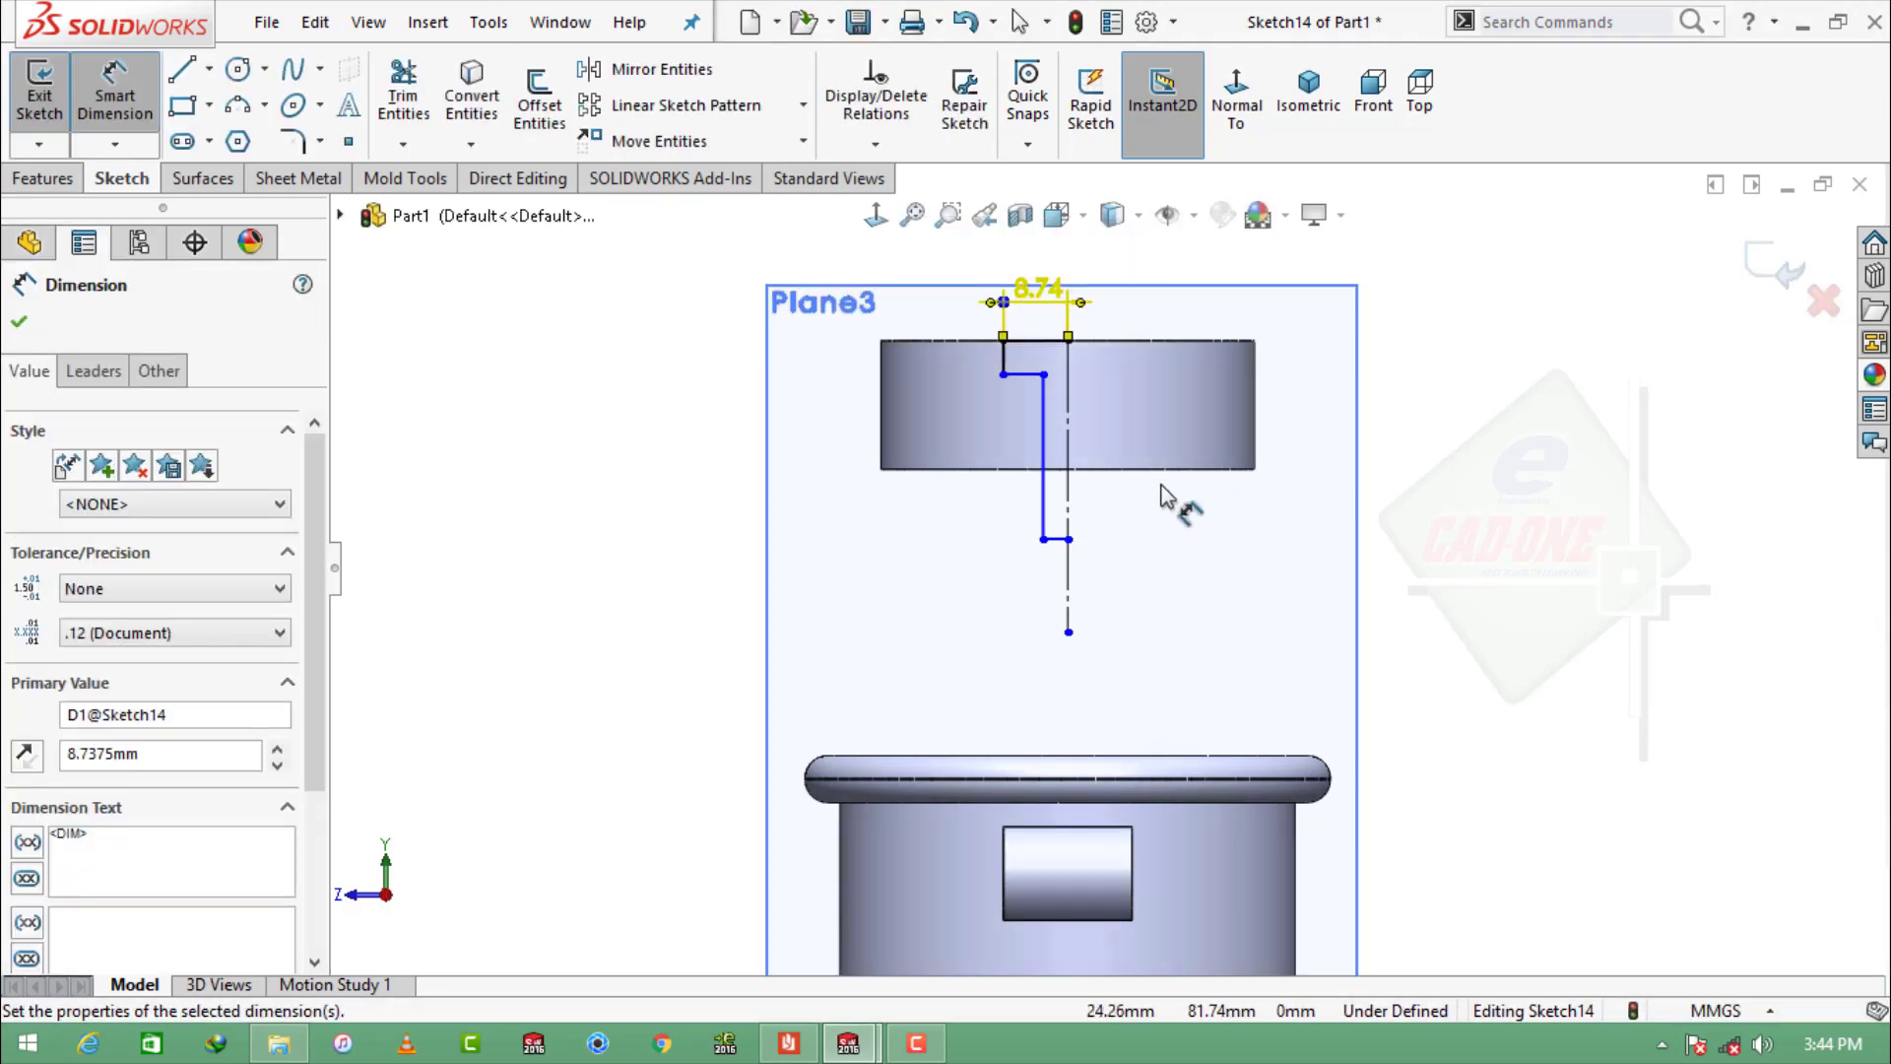
left_click(1003, 365)
left_click(826, 379)
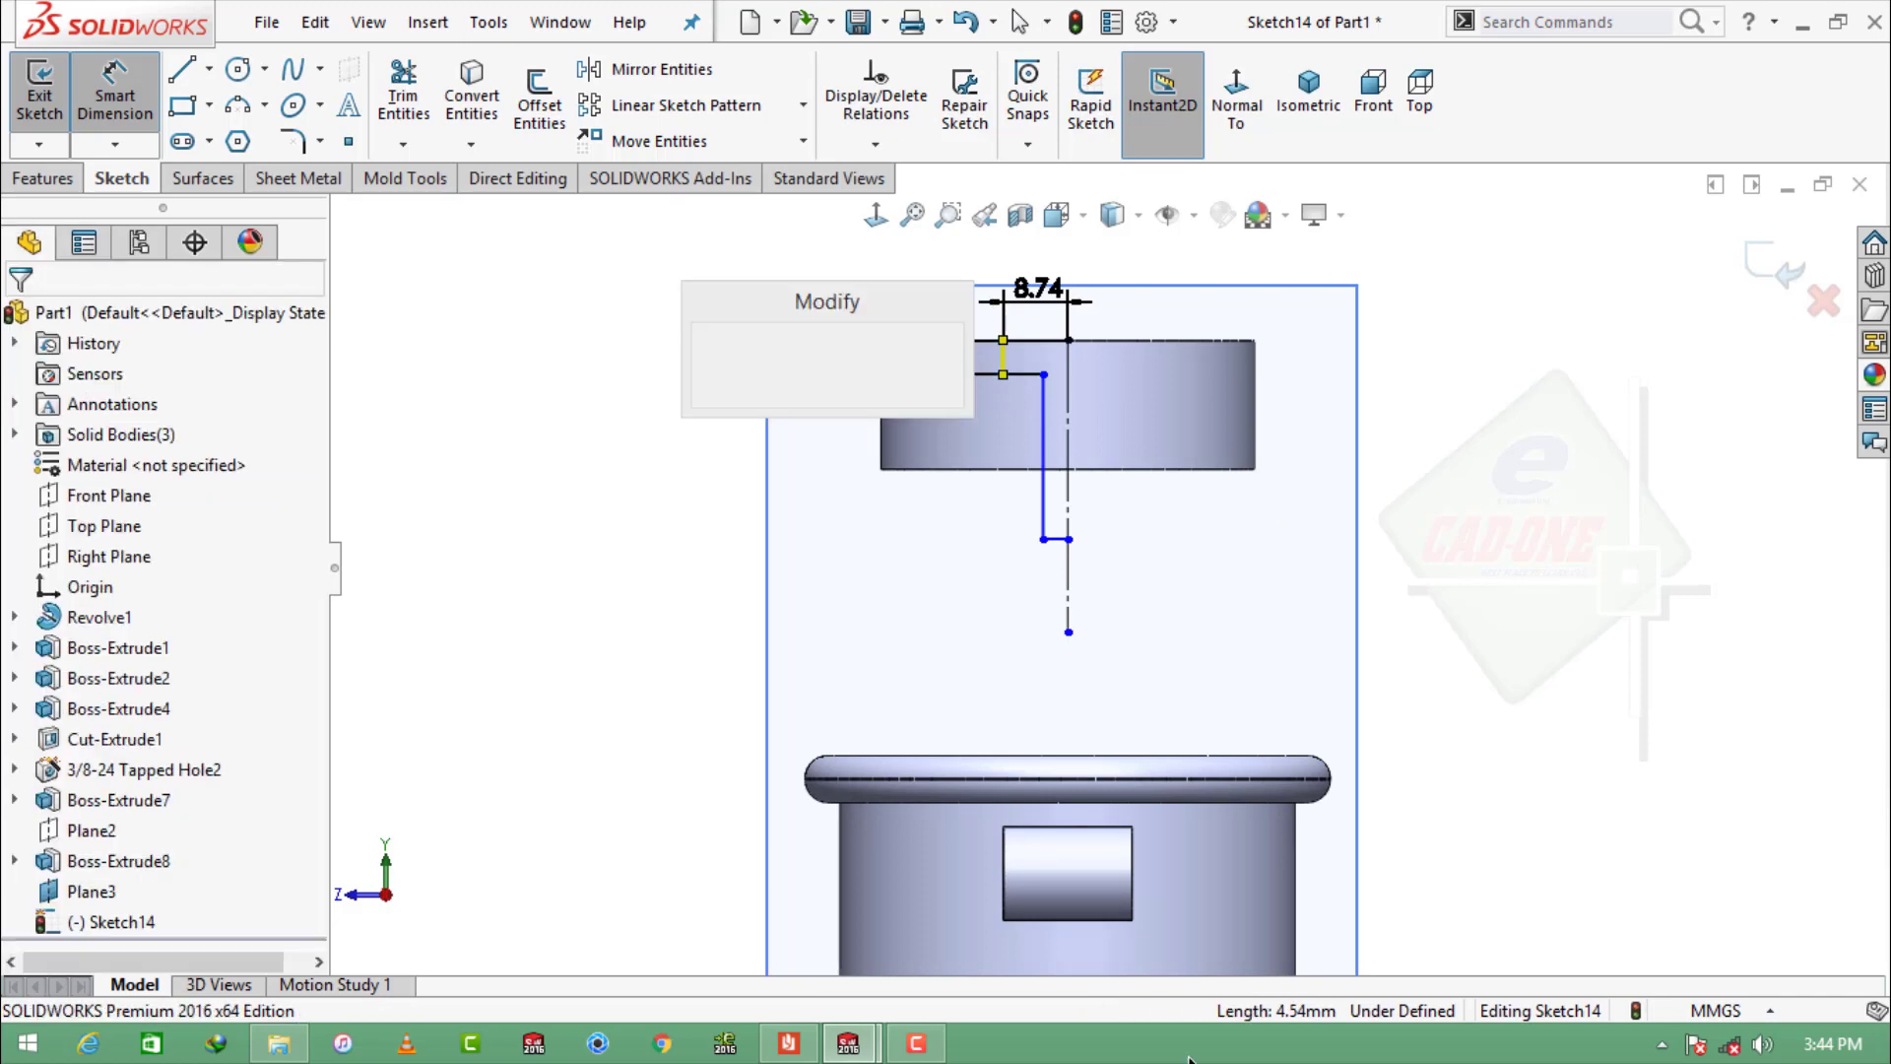
type("6.35")
key("Return")
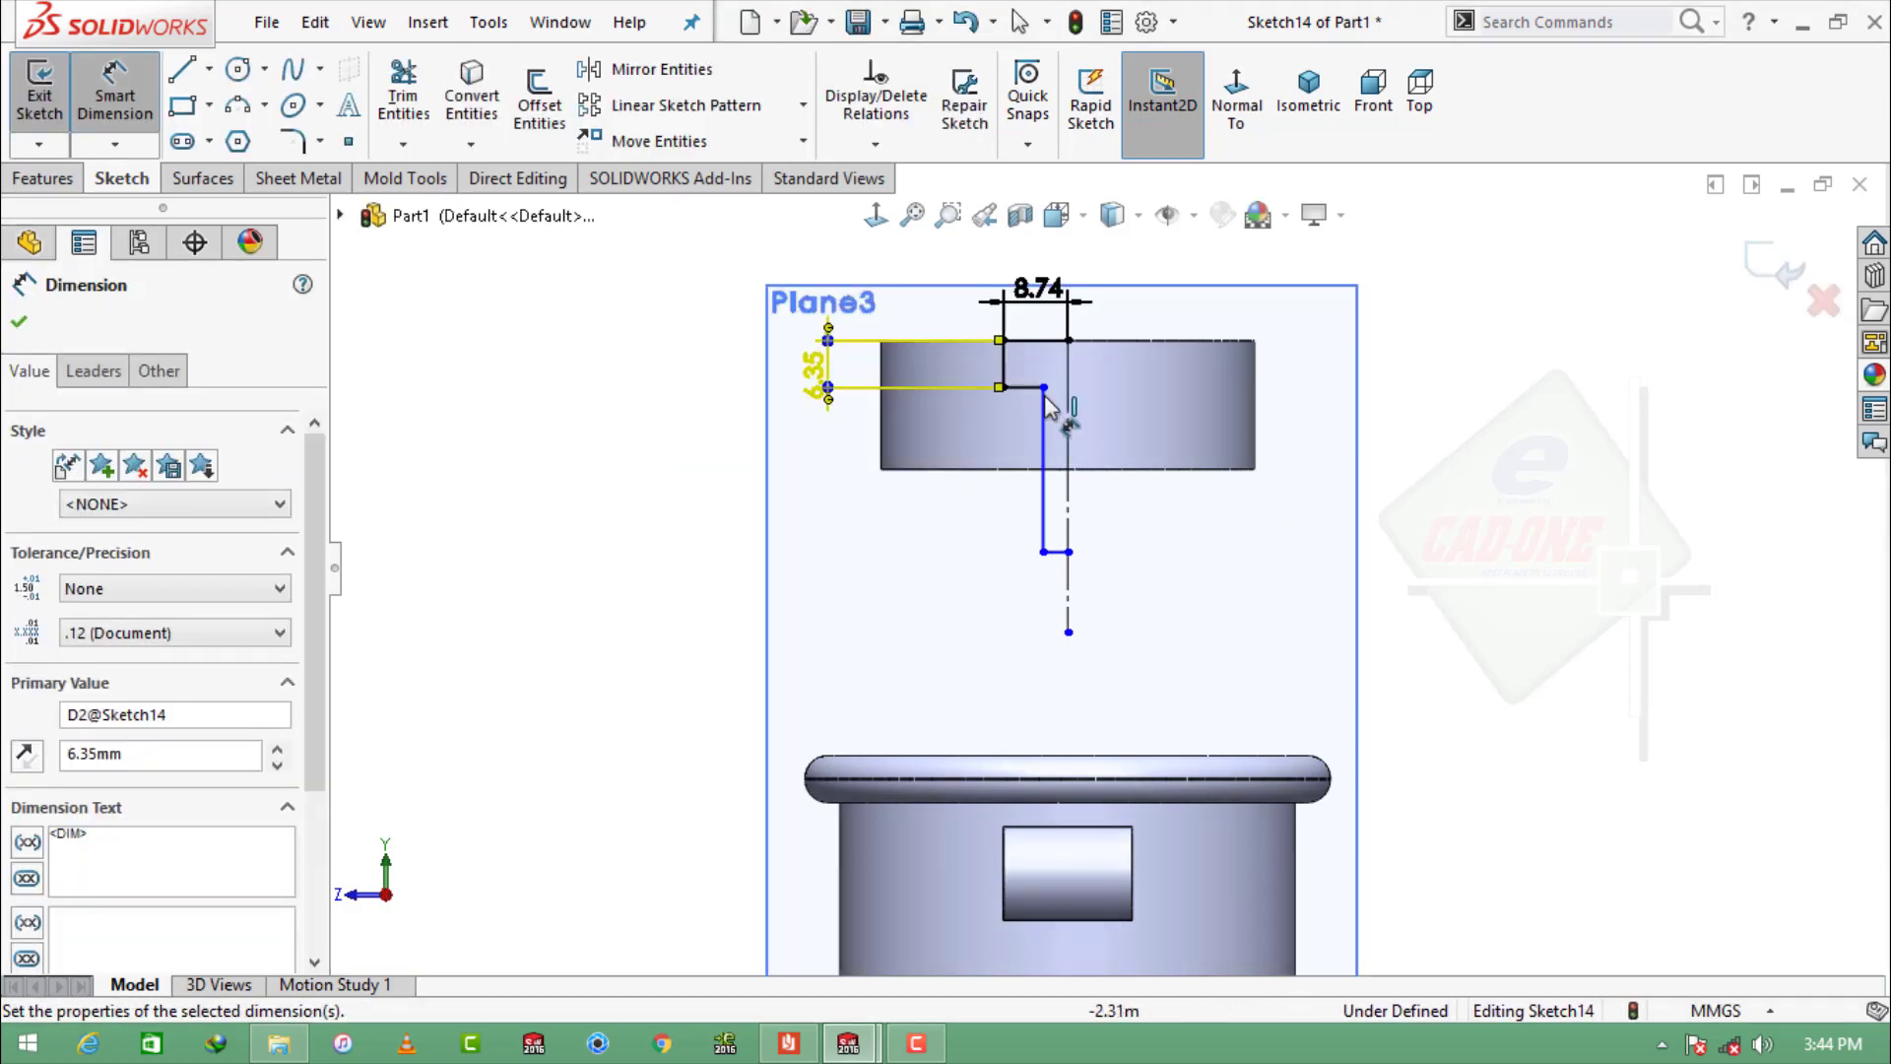
Step: Dimension the short horizontal line at the stem's lower end to 6.350/2 mm
left_click(1056, 554)
left_click(1047, 645)
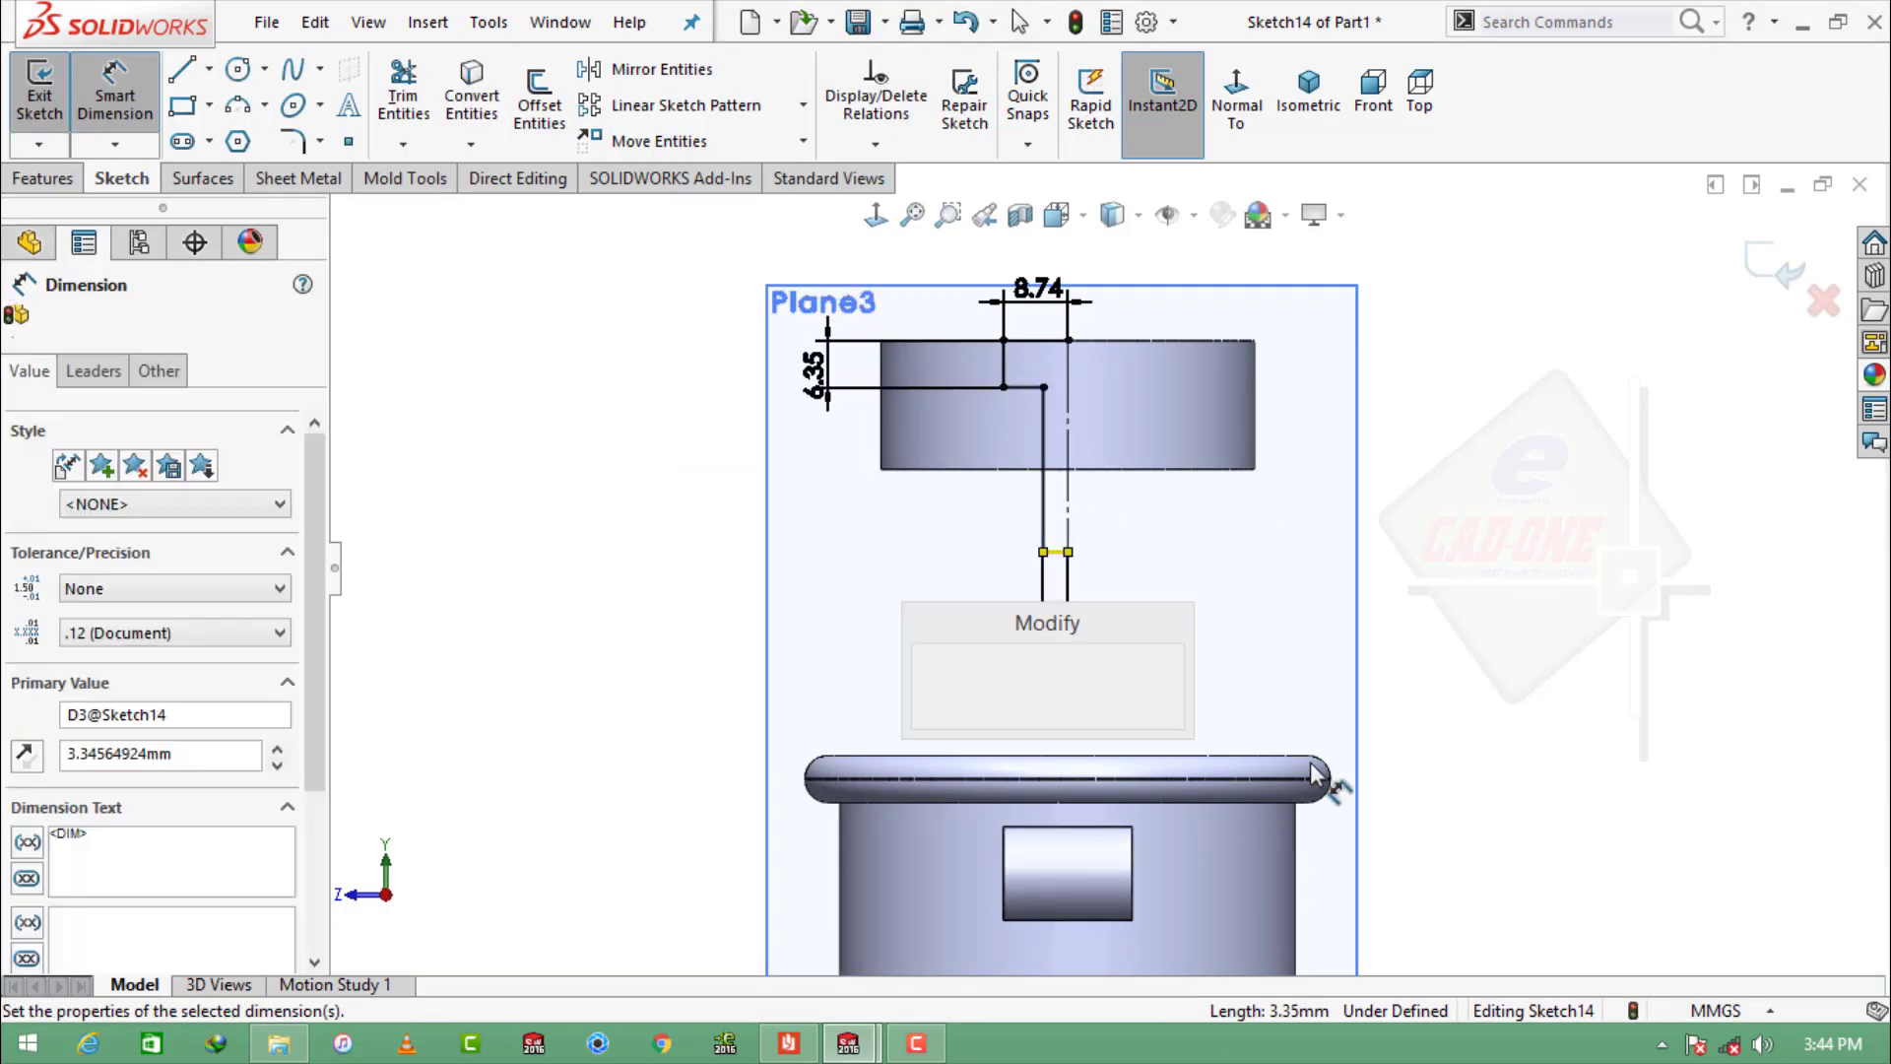
type("6.350/2")
key("Return")
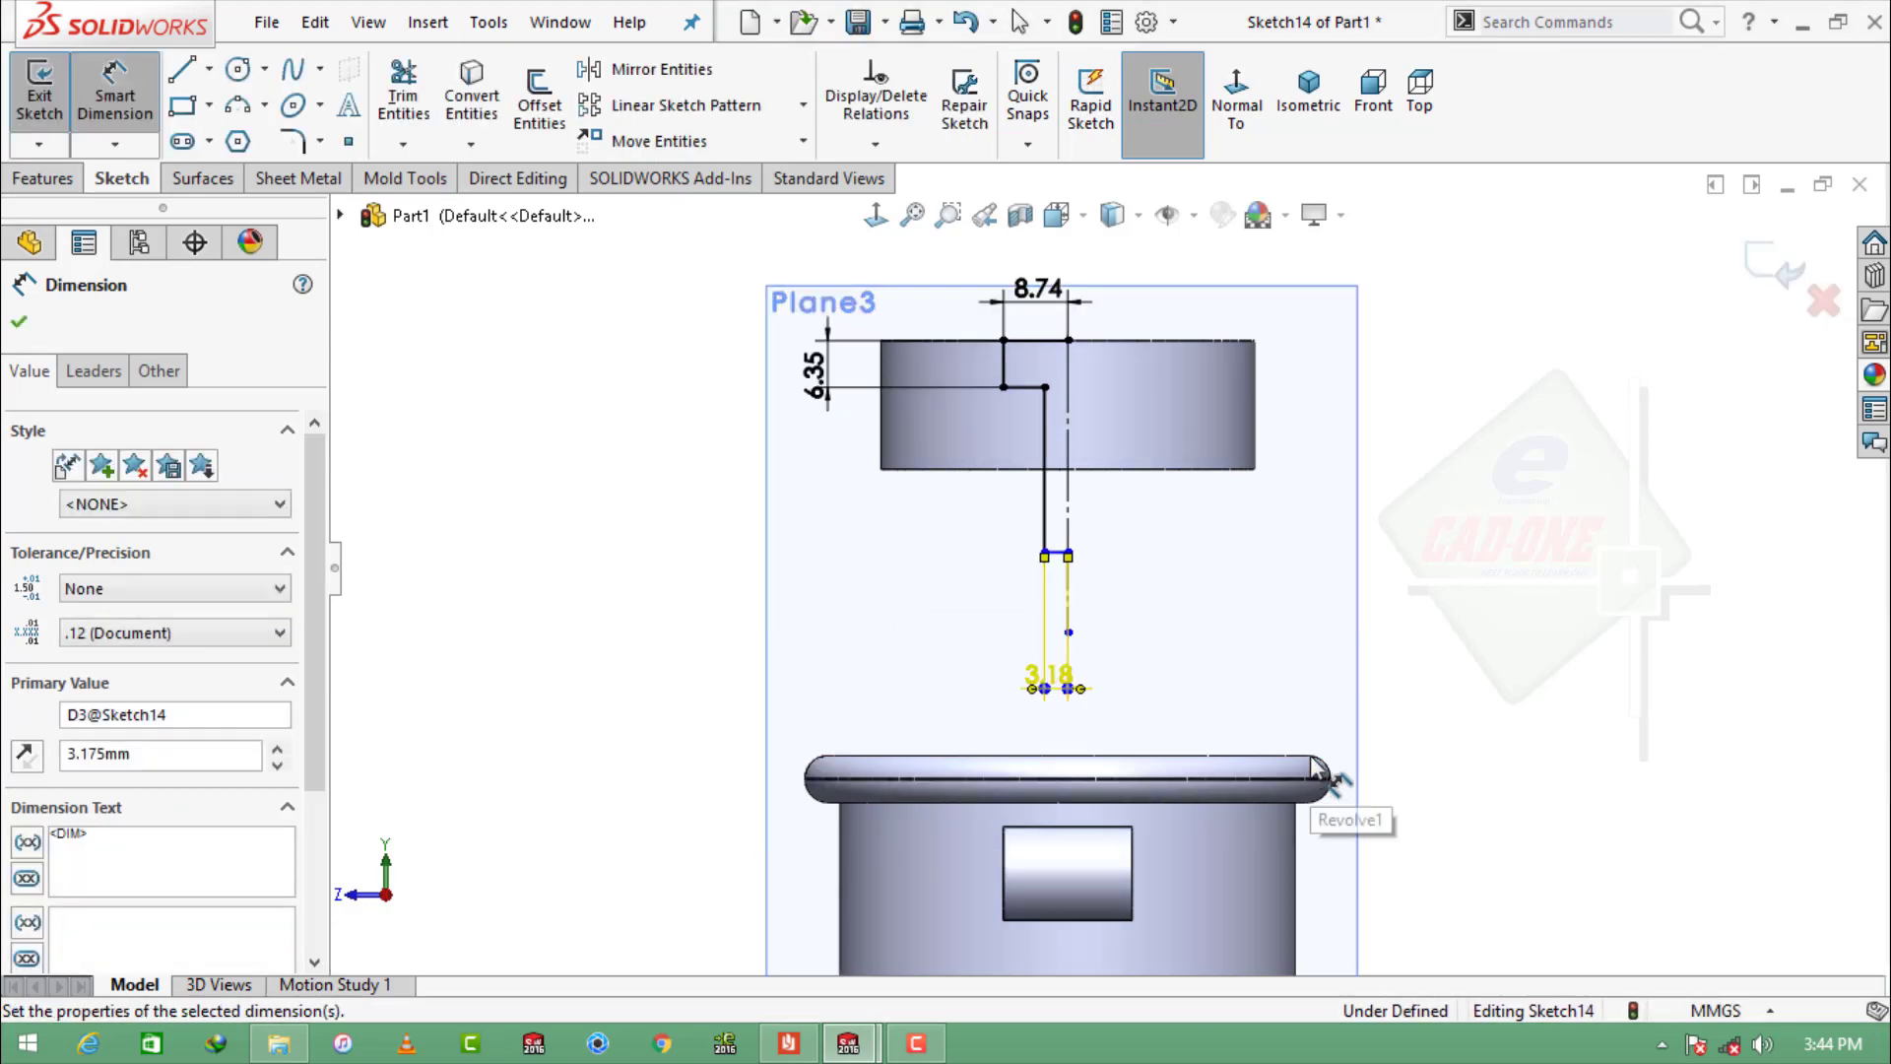
Step: Try to change the stem's half-width dimension to 6.35 mm
double_click(1071, 675)
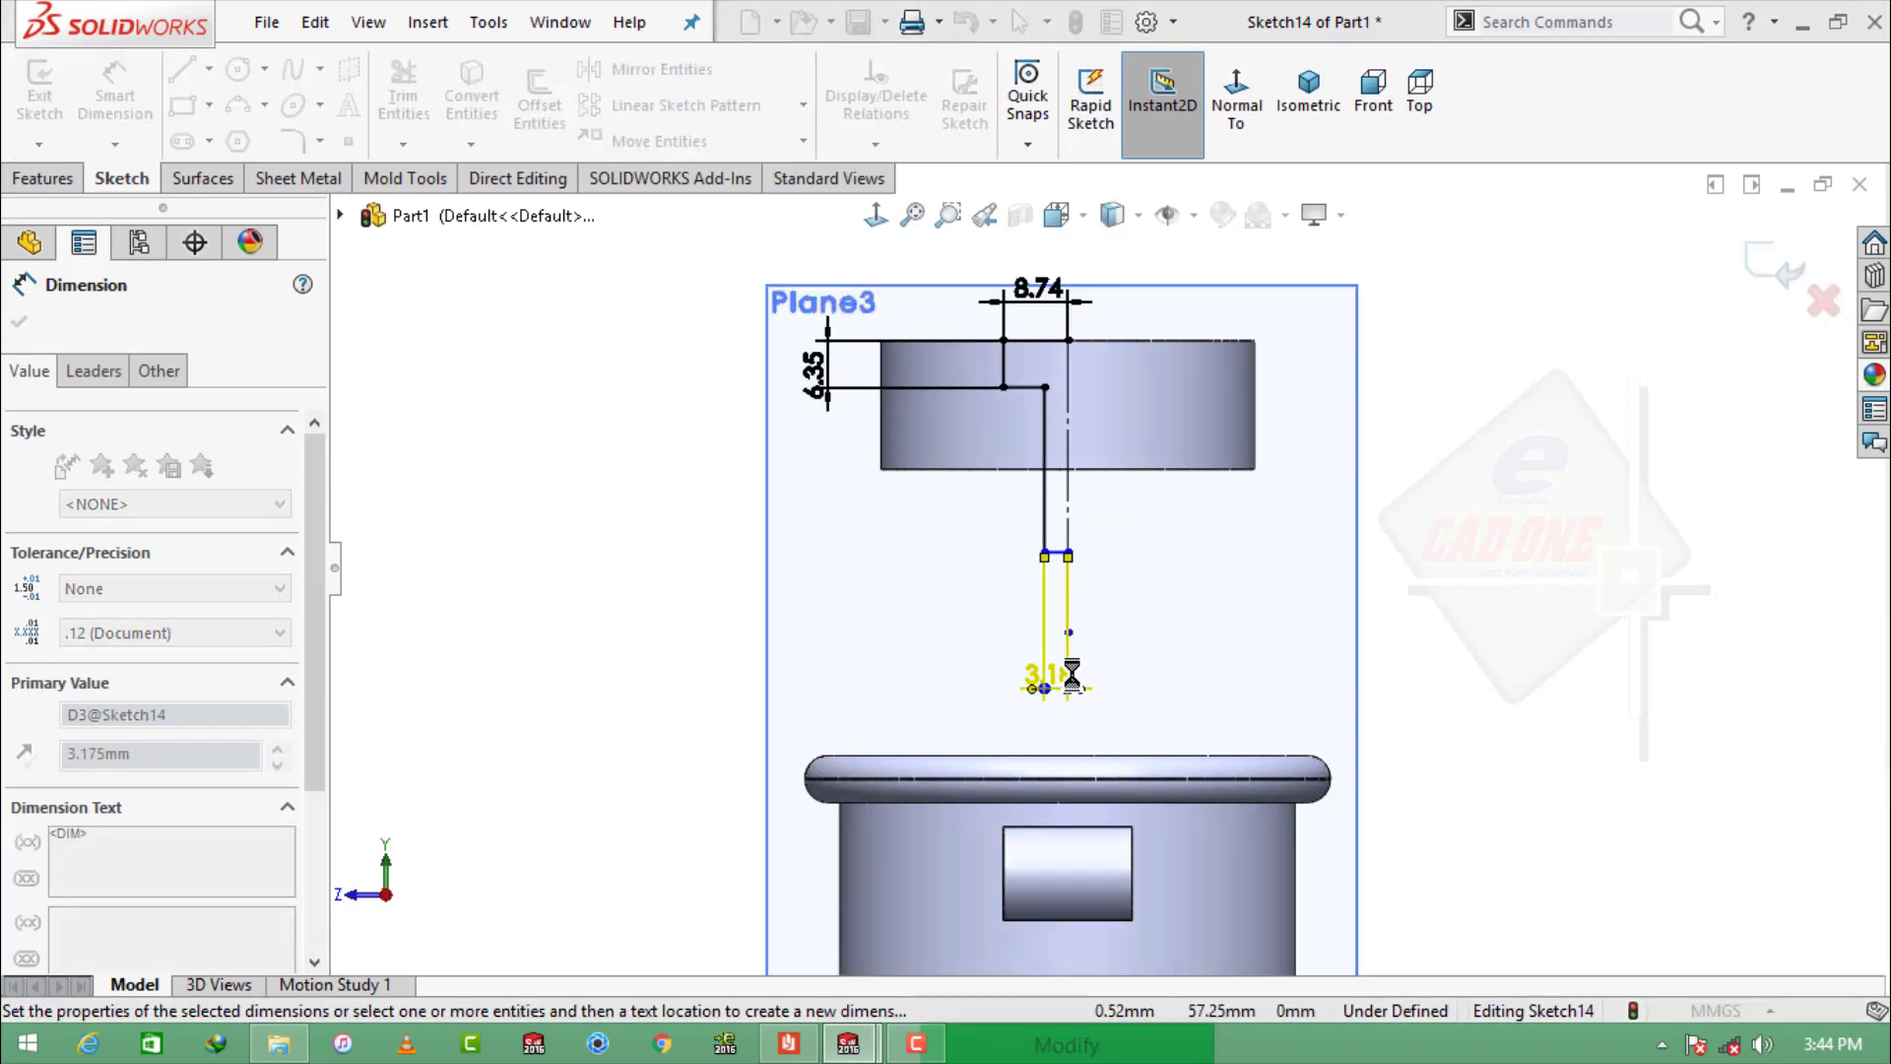
key("Escape")
key("Escape")
double_click(1073, 675)
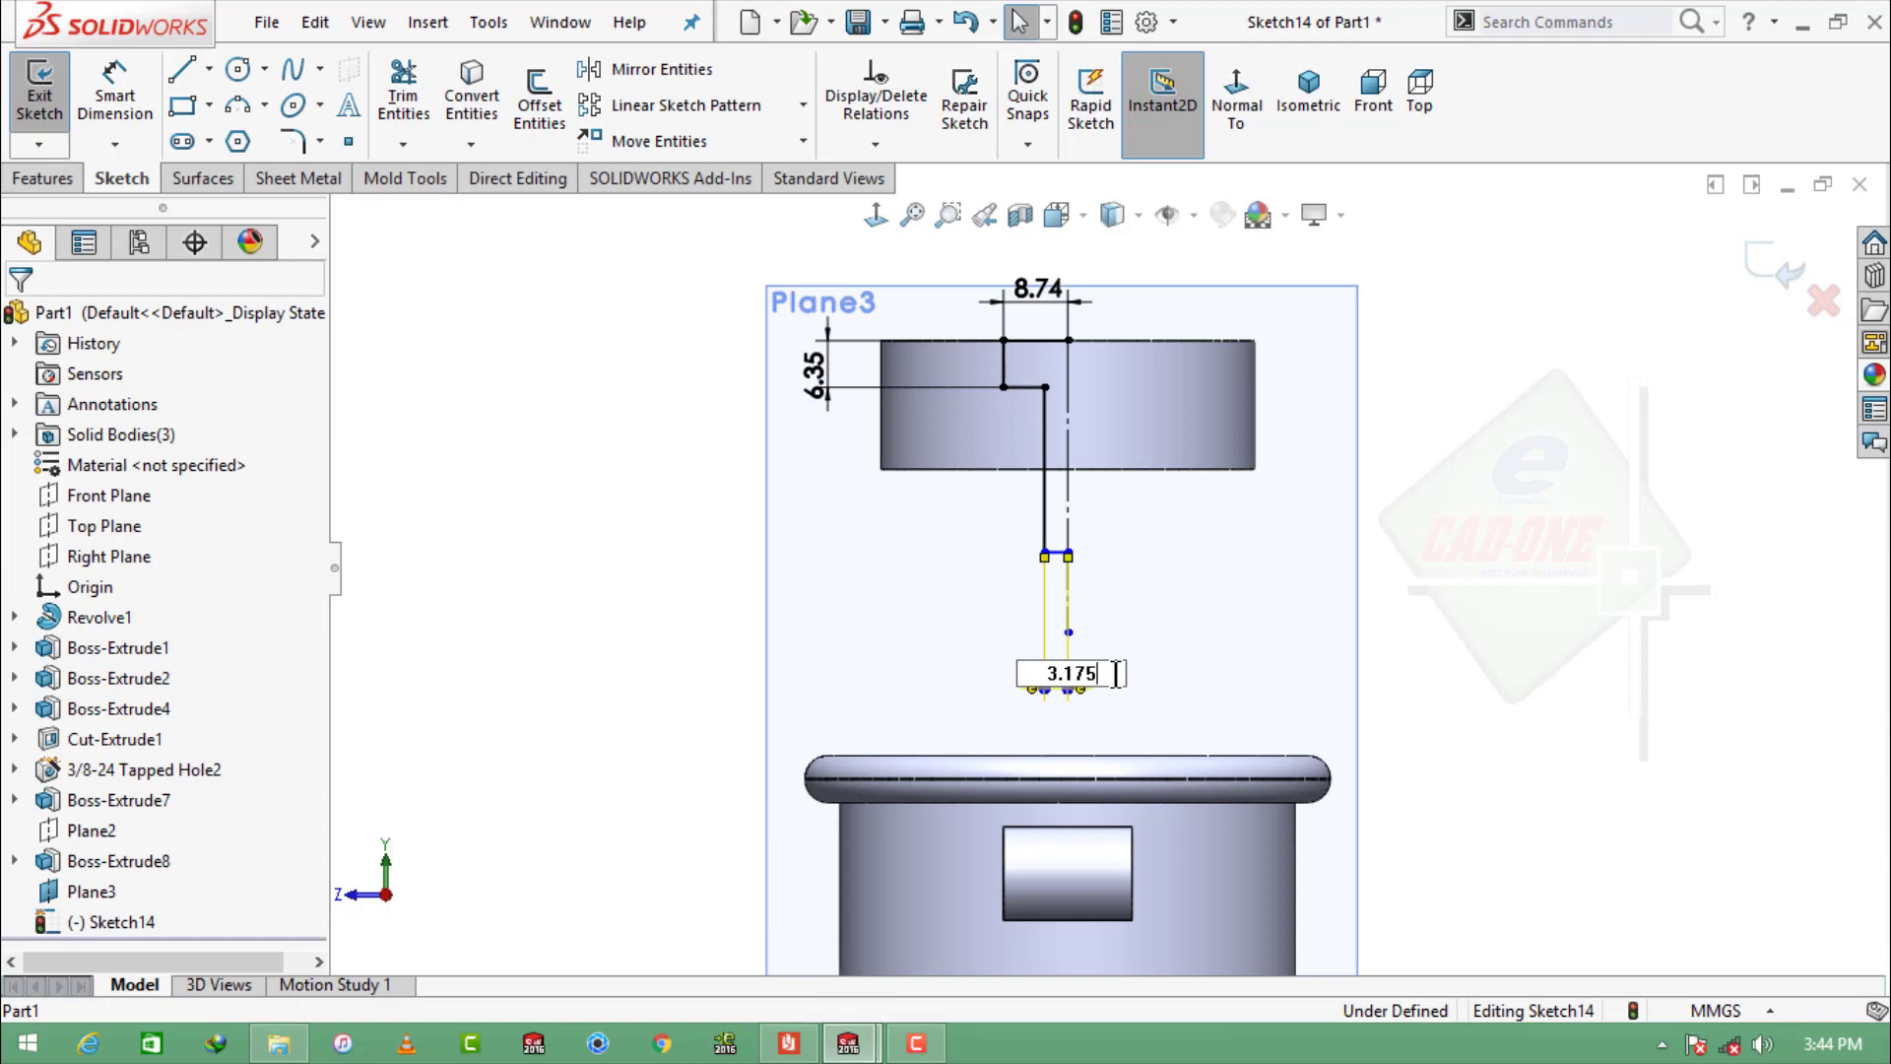
left_click_drag(1116, 676, 790, 673)
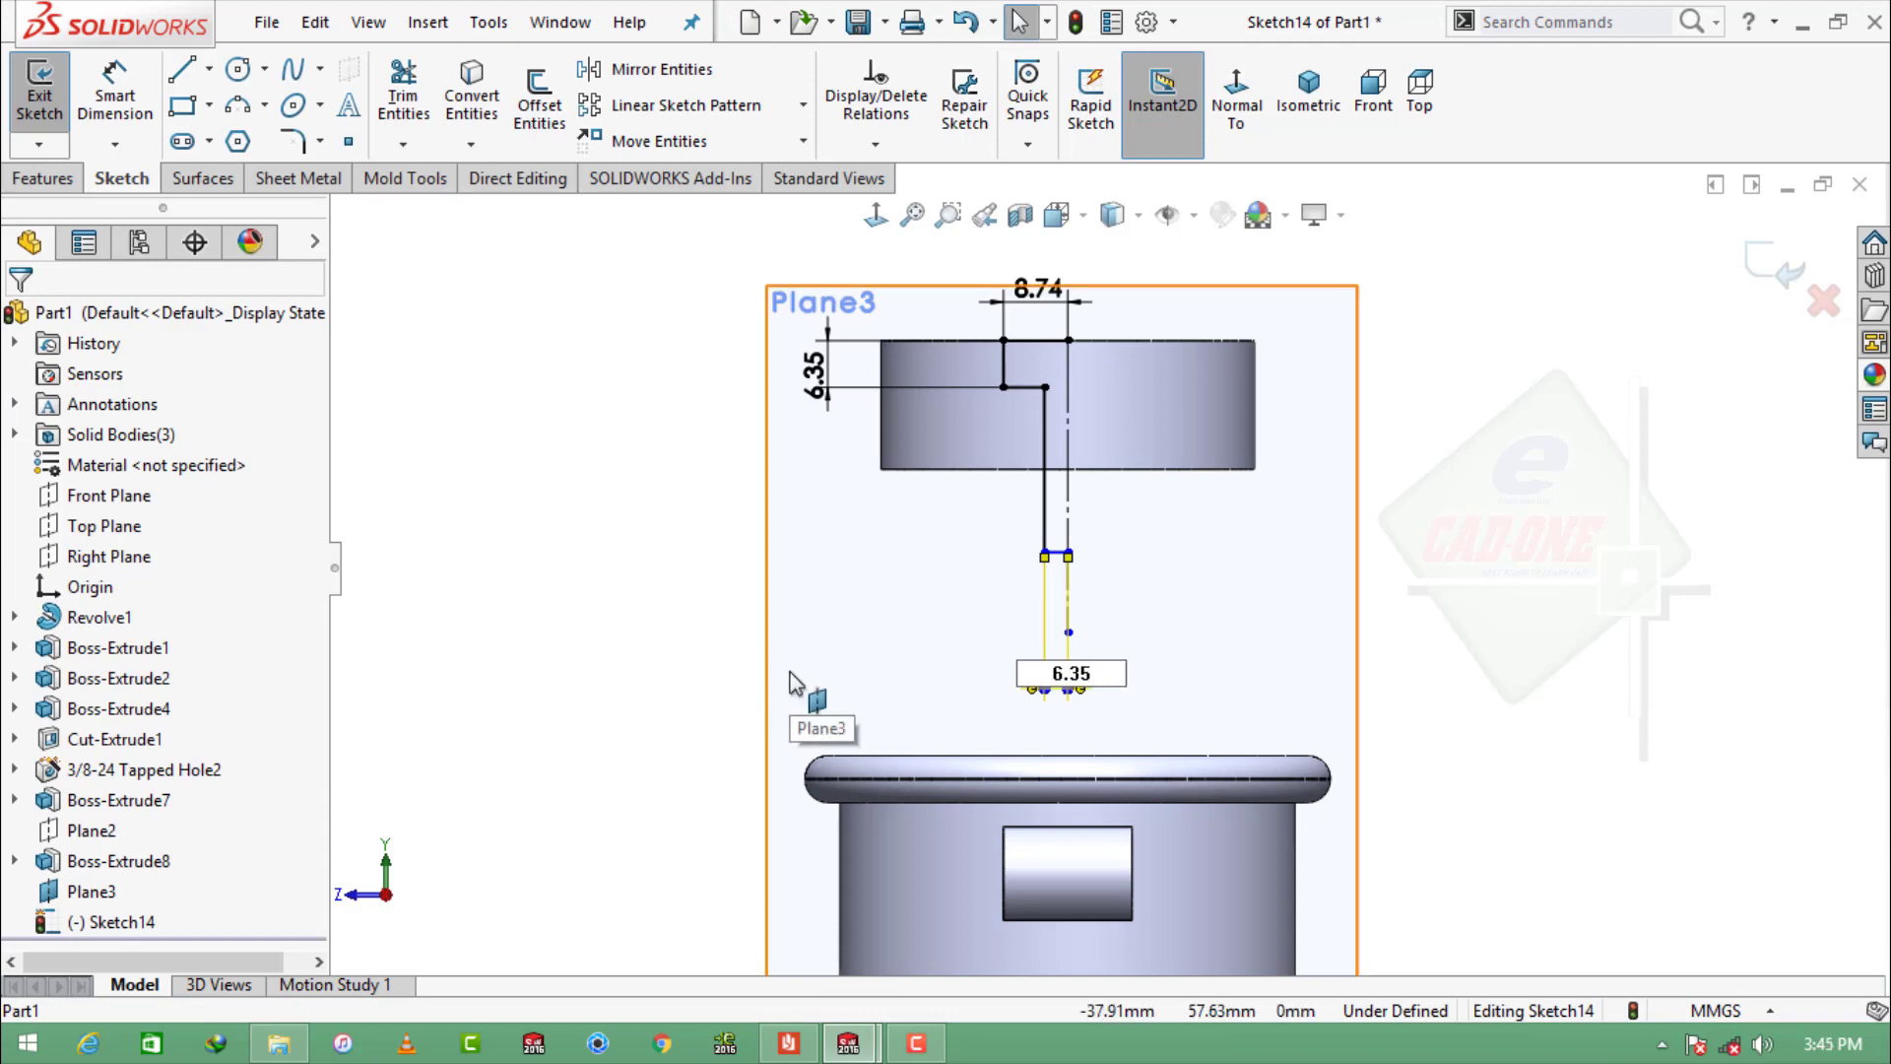
key("Return")
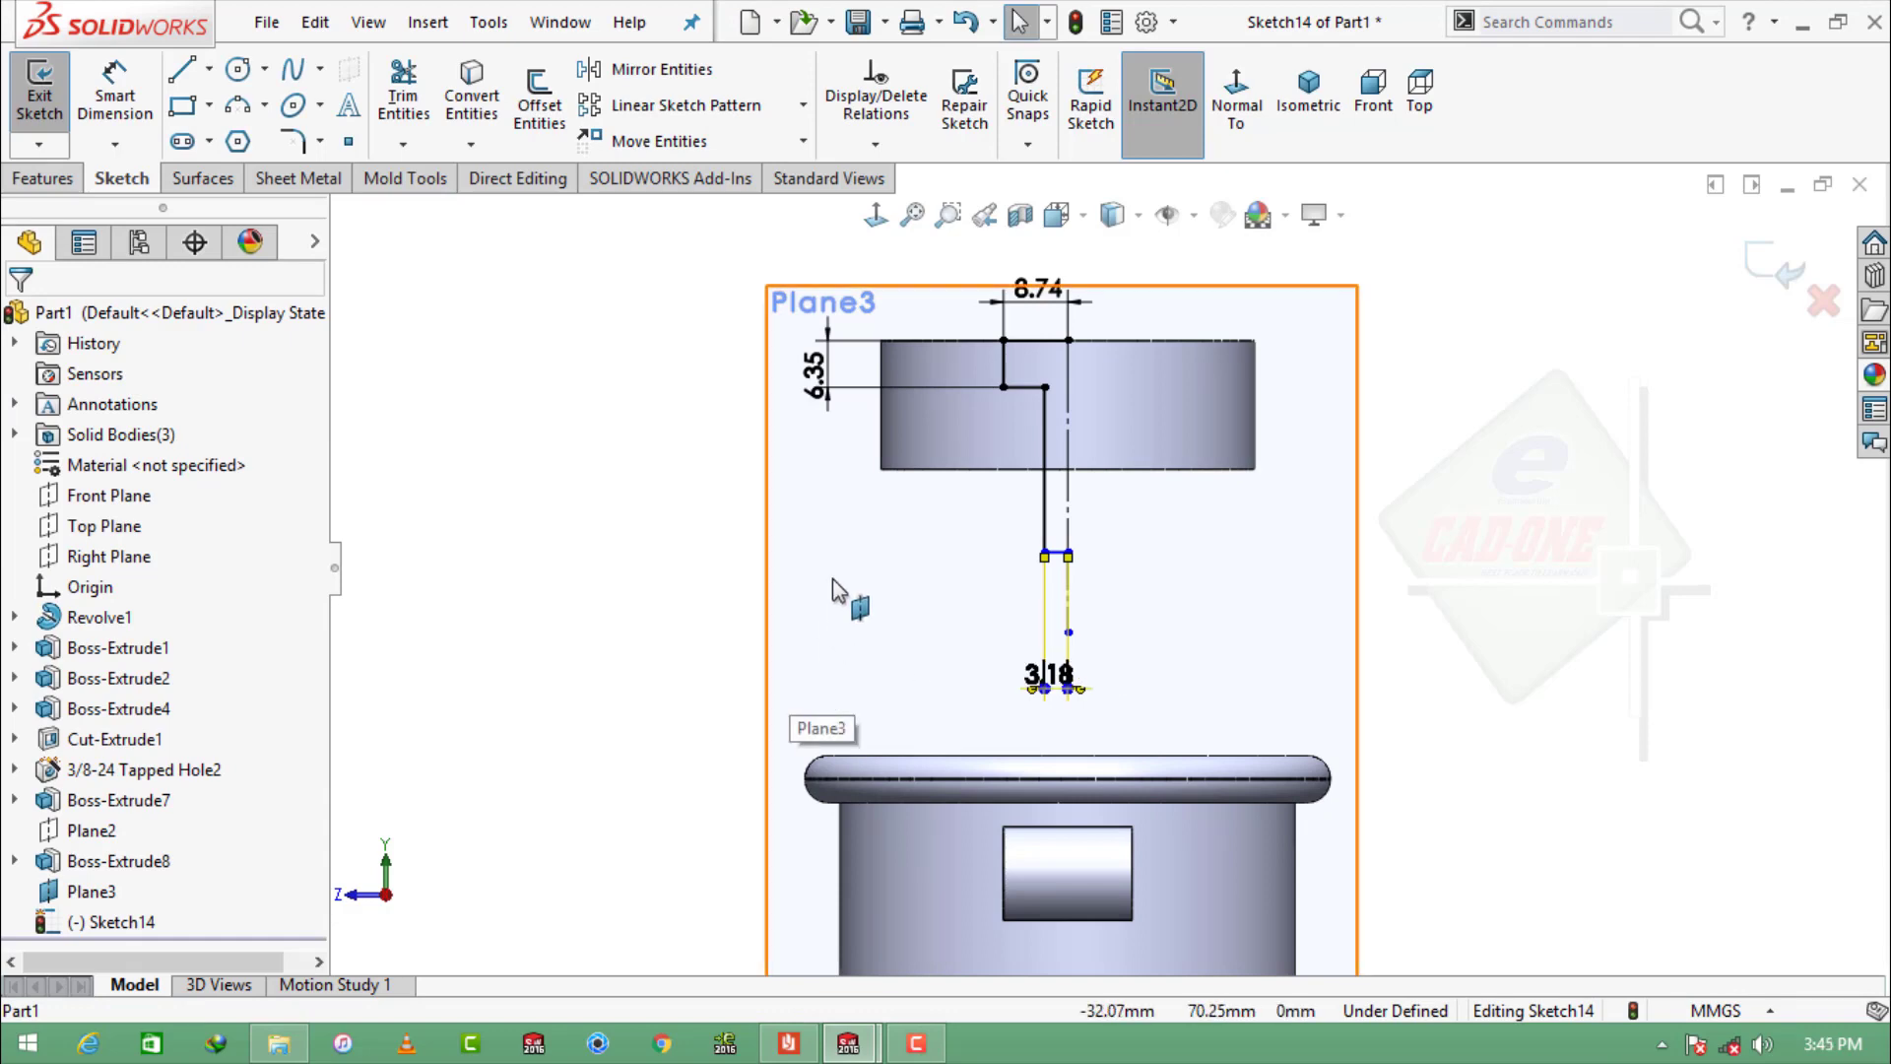
Step: Dimension the T profile's overall height between its top and bottom lines to 22.35 mm
left_click(115, 96)
left_click(1036, 341)
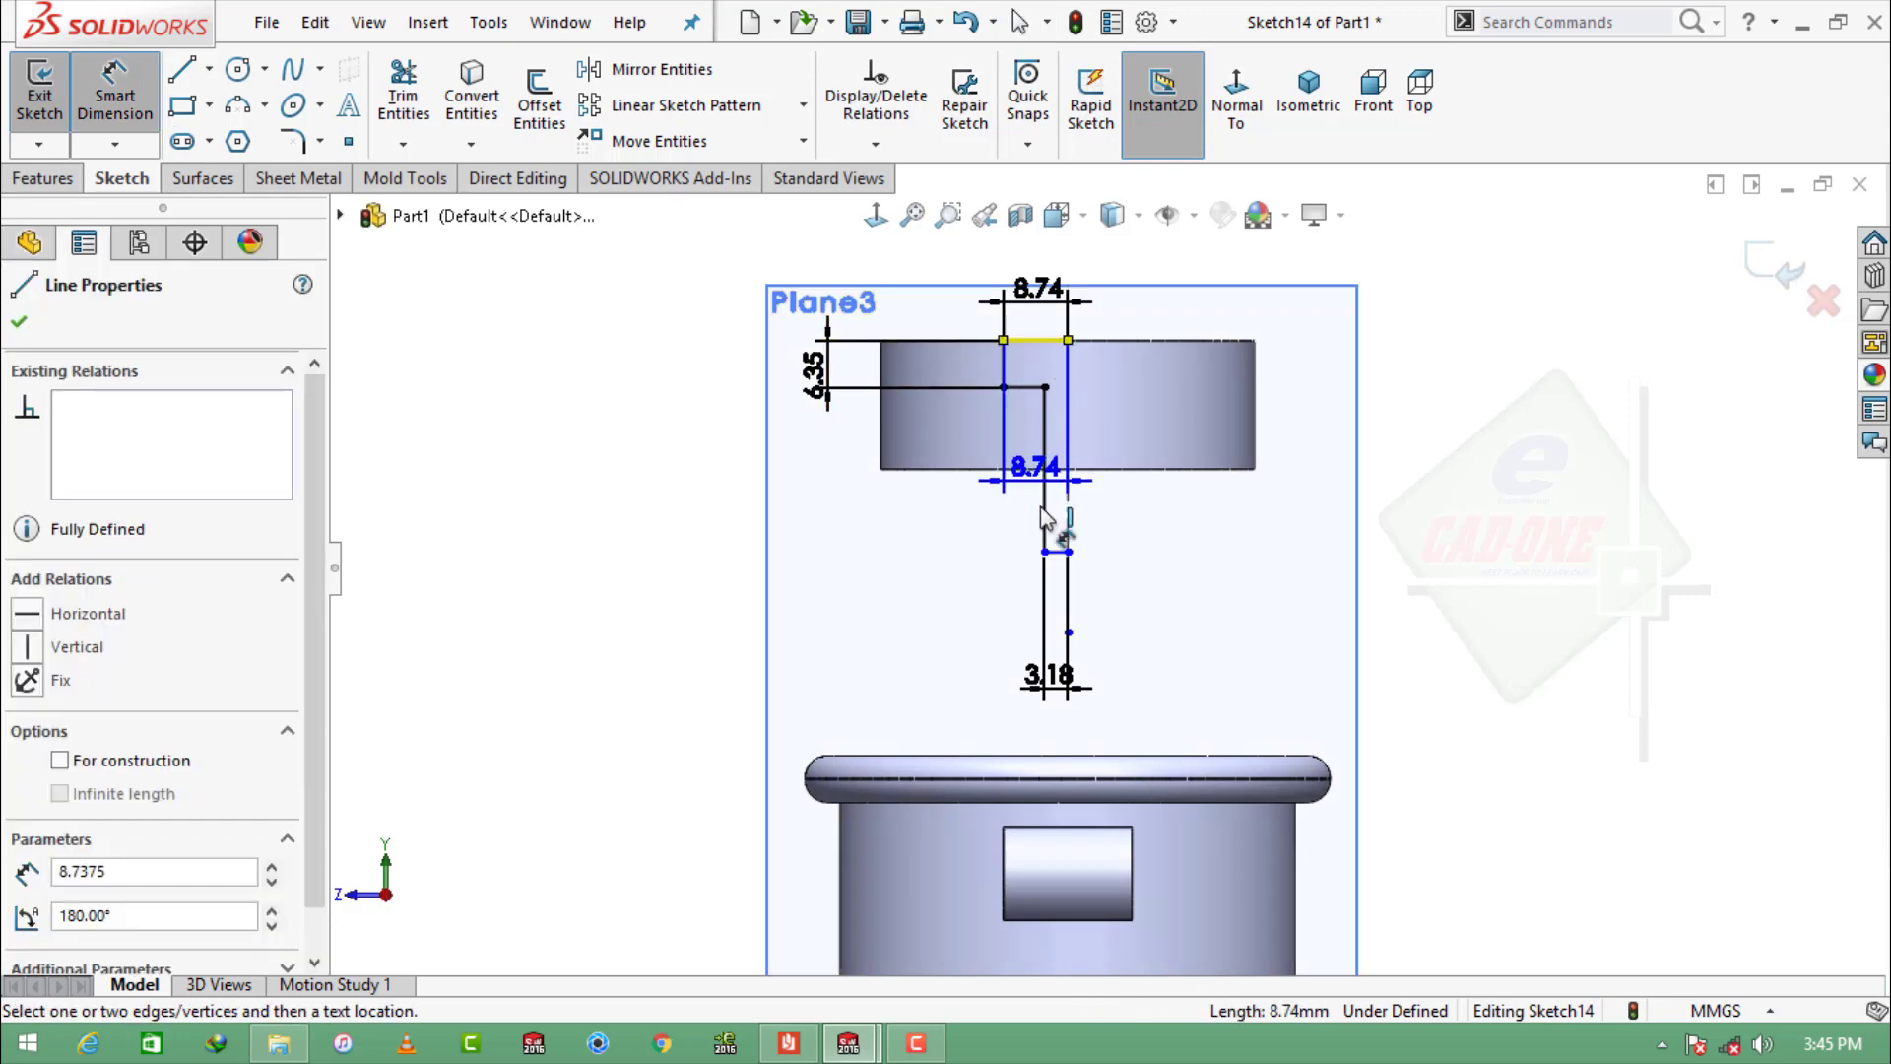
left_click(1054, 552)
left_click(840, 463)
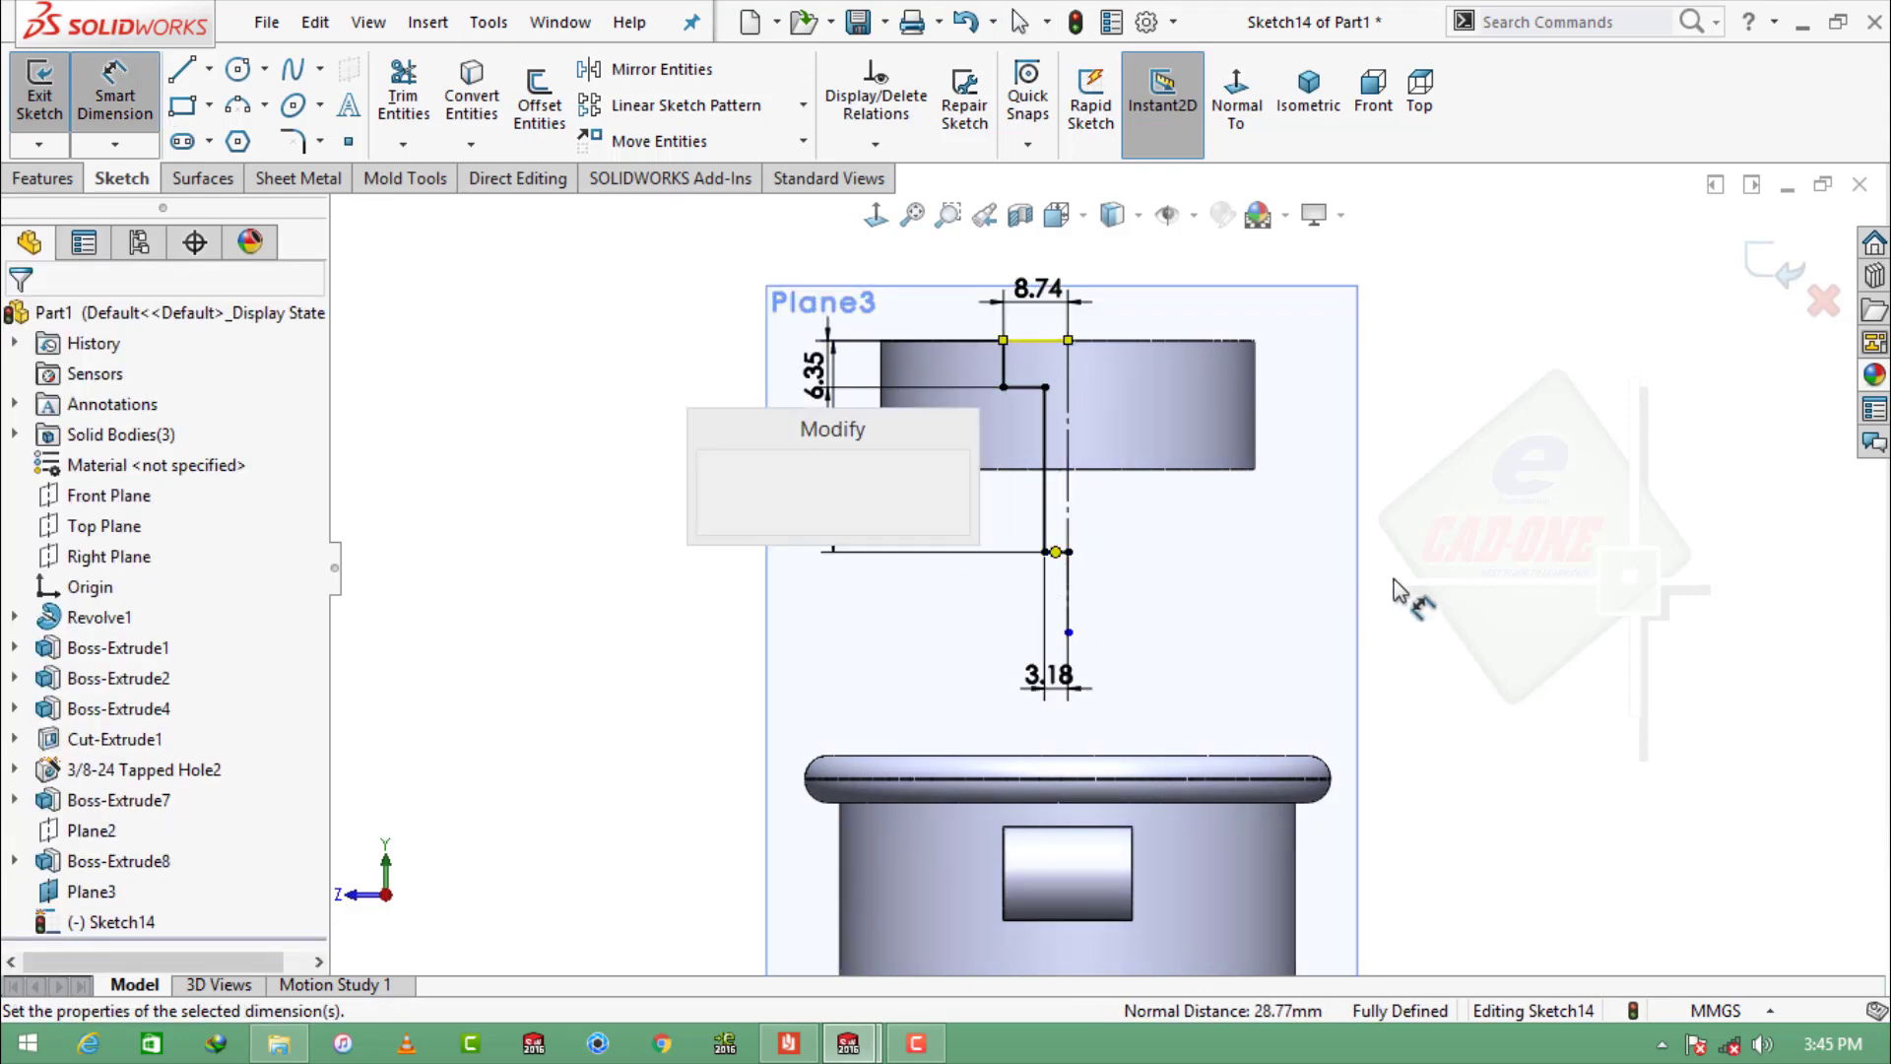
type("22.35")
key("Return")
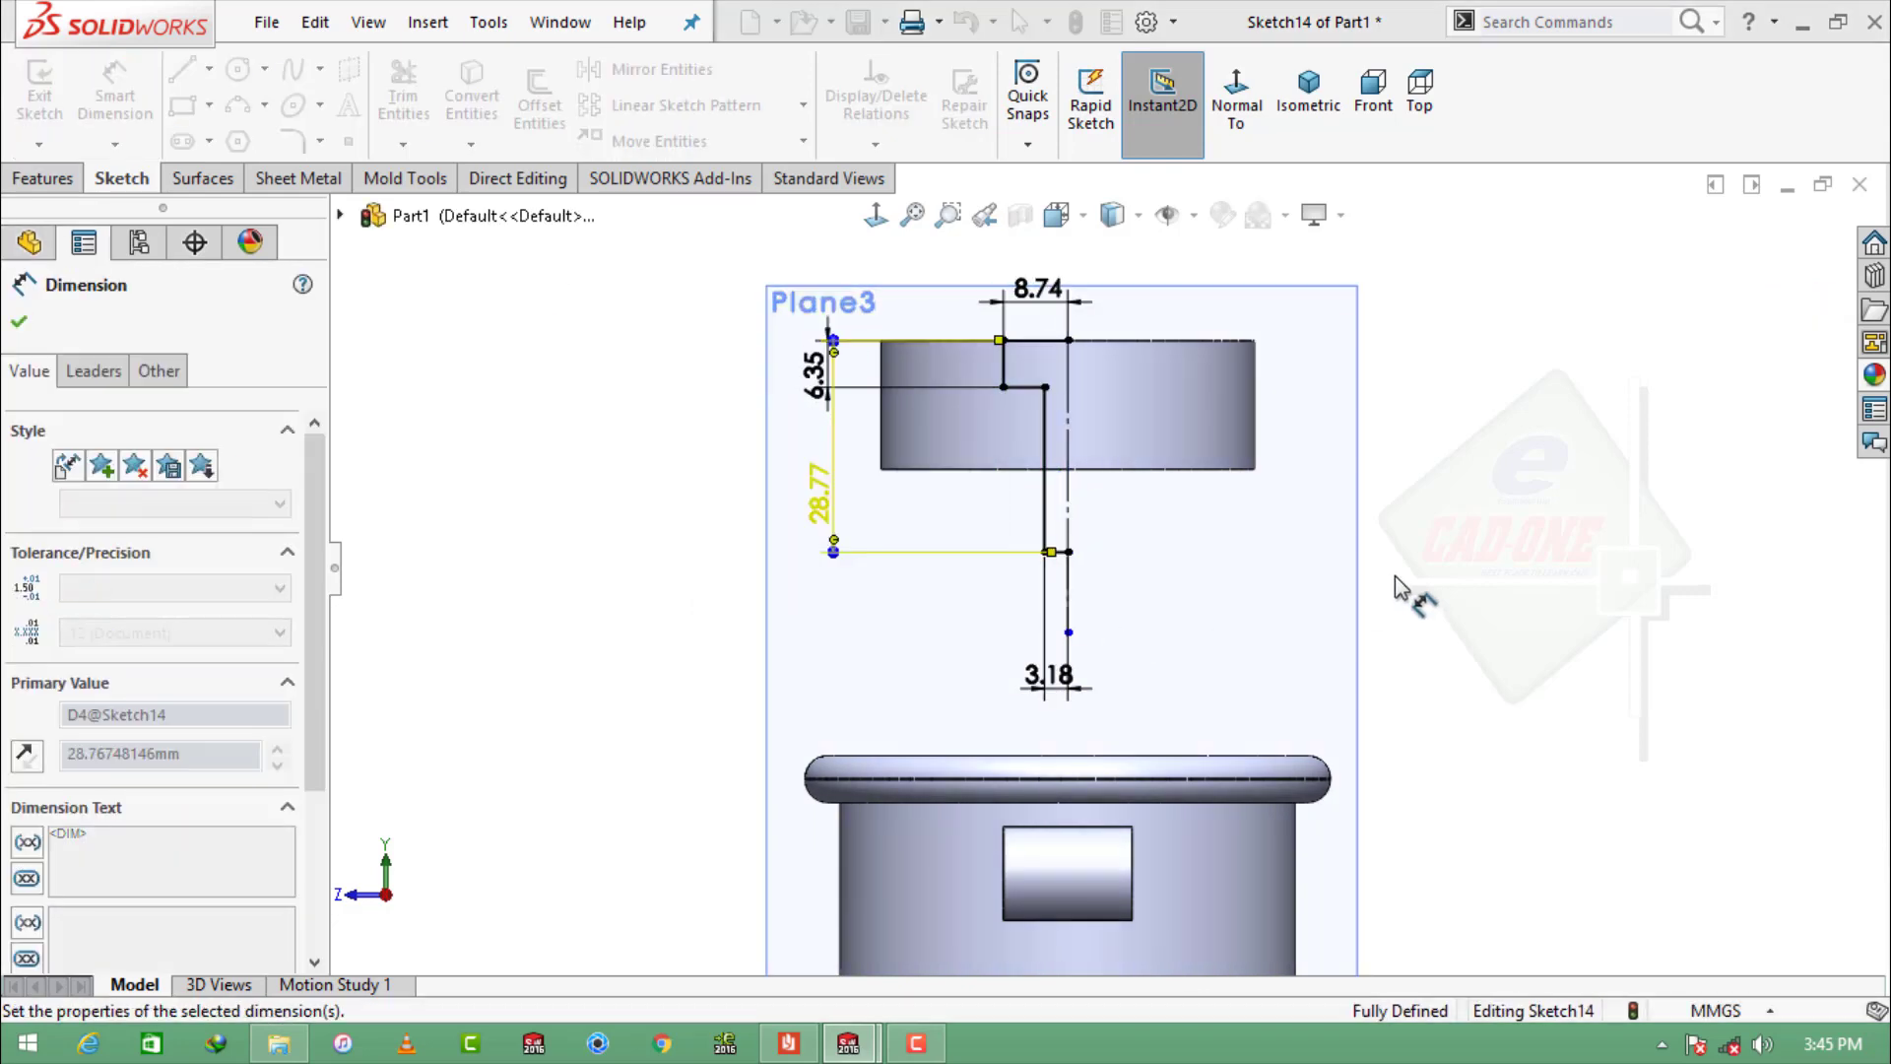
key("Escape")
Step: Mirror the half T profile about the vertical construction line with copy enabled and exit the sketch
left_click(722, 77)
left_click_drag(1163, 278, 837, 589)
left_click(220, 759)
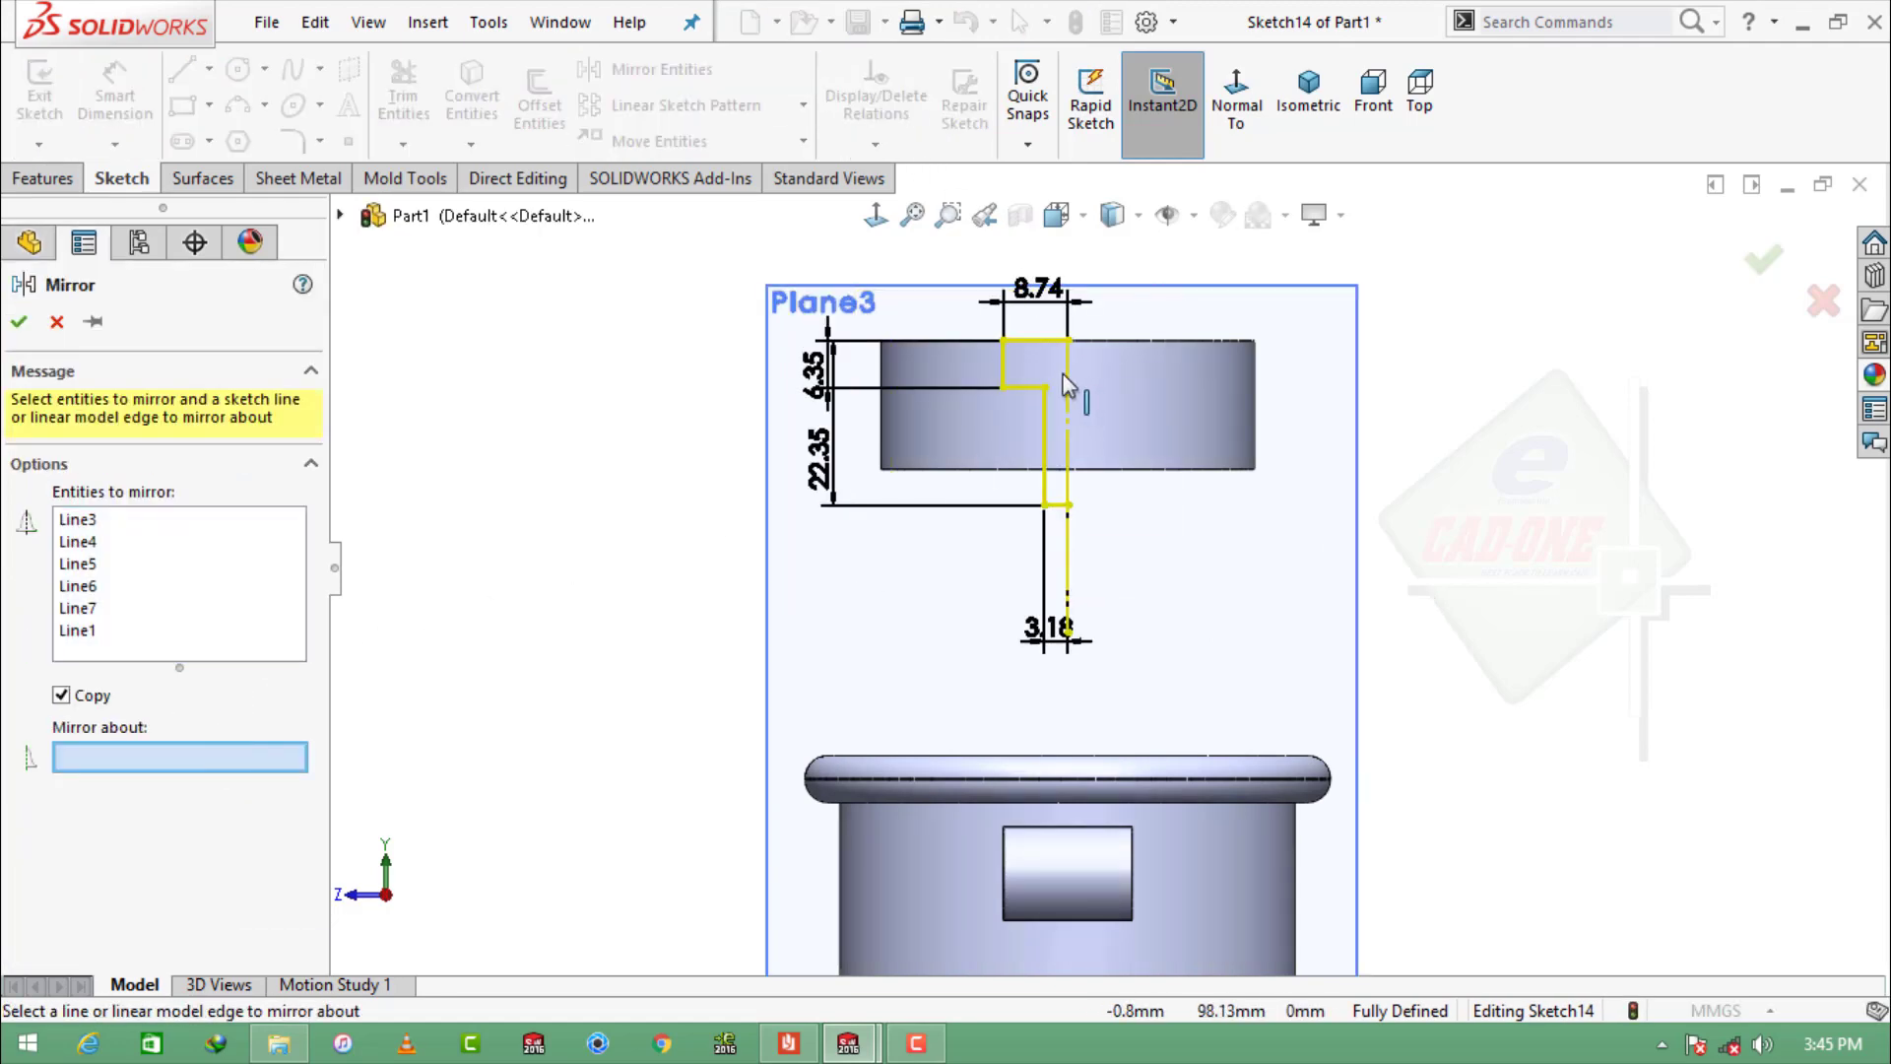
left_click(1068, 379)
left_click(22, 321)
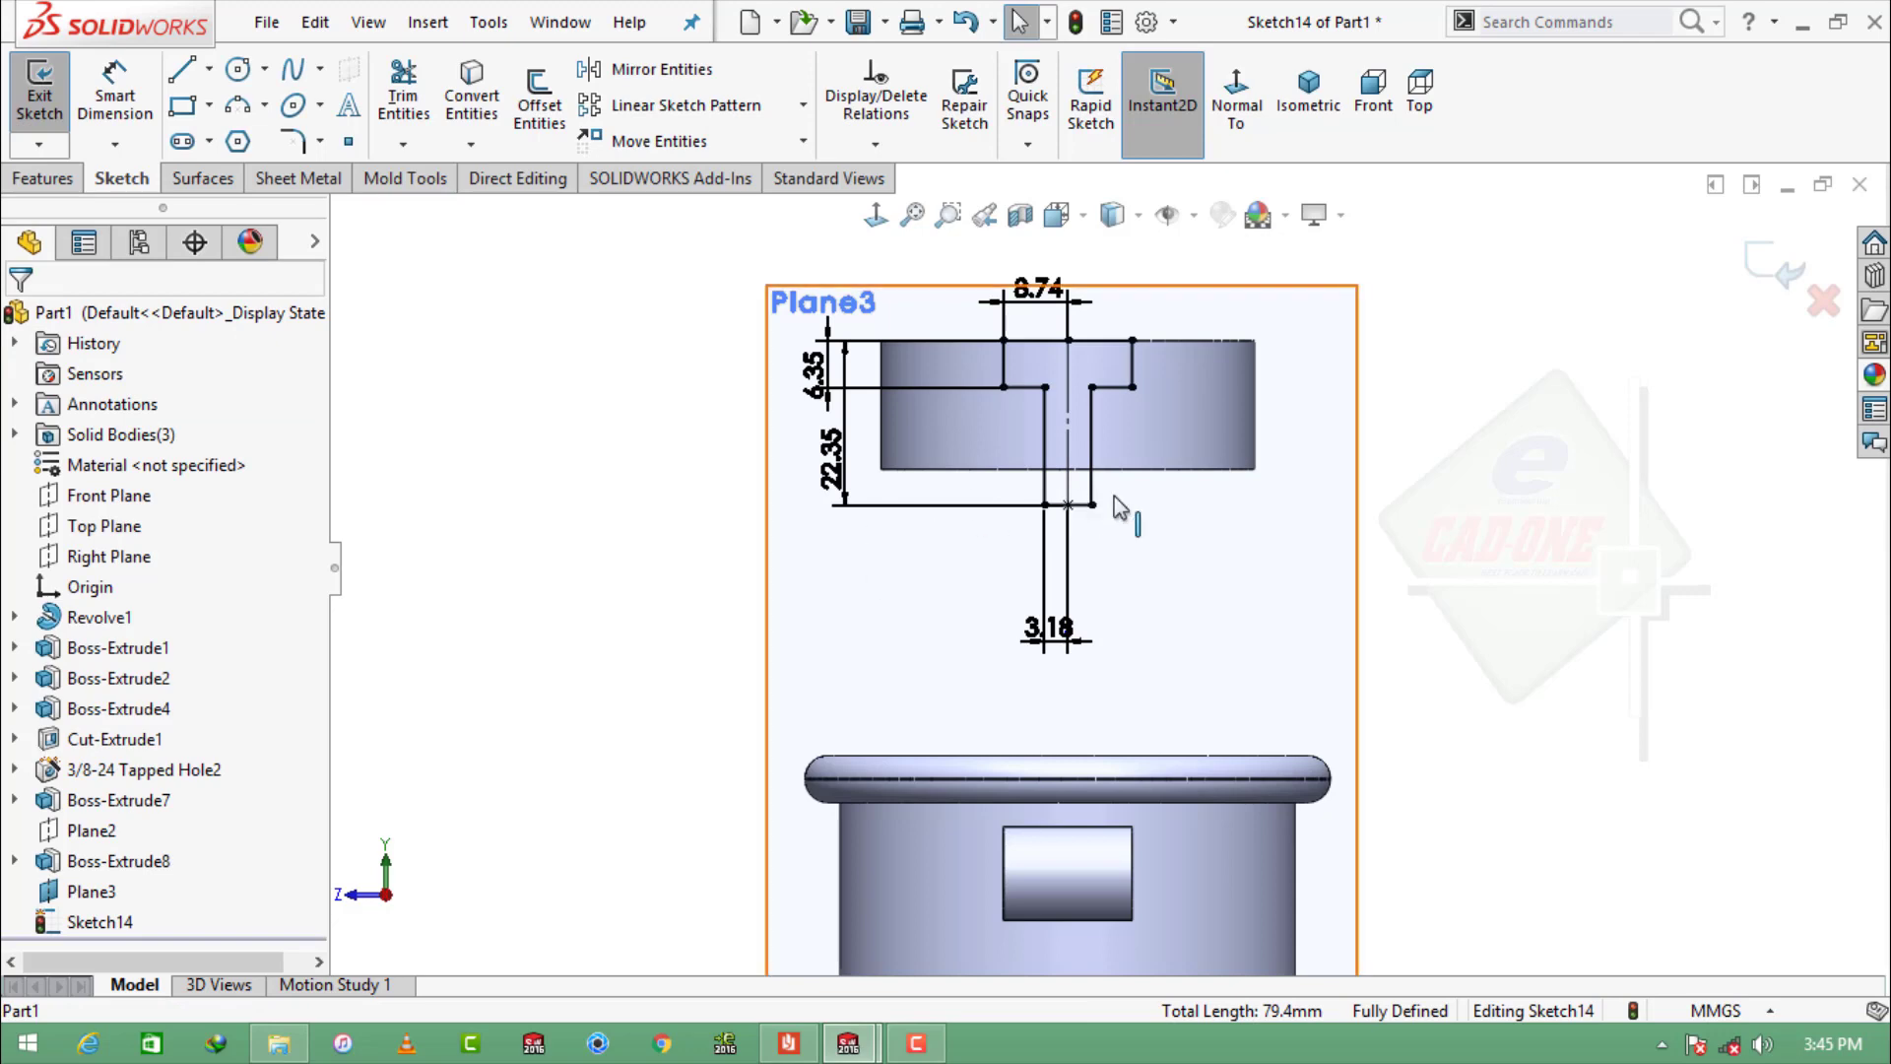
left_click(1760, 260)
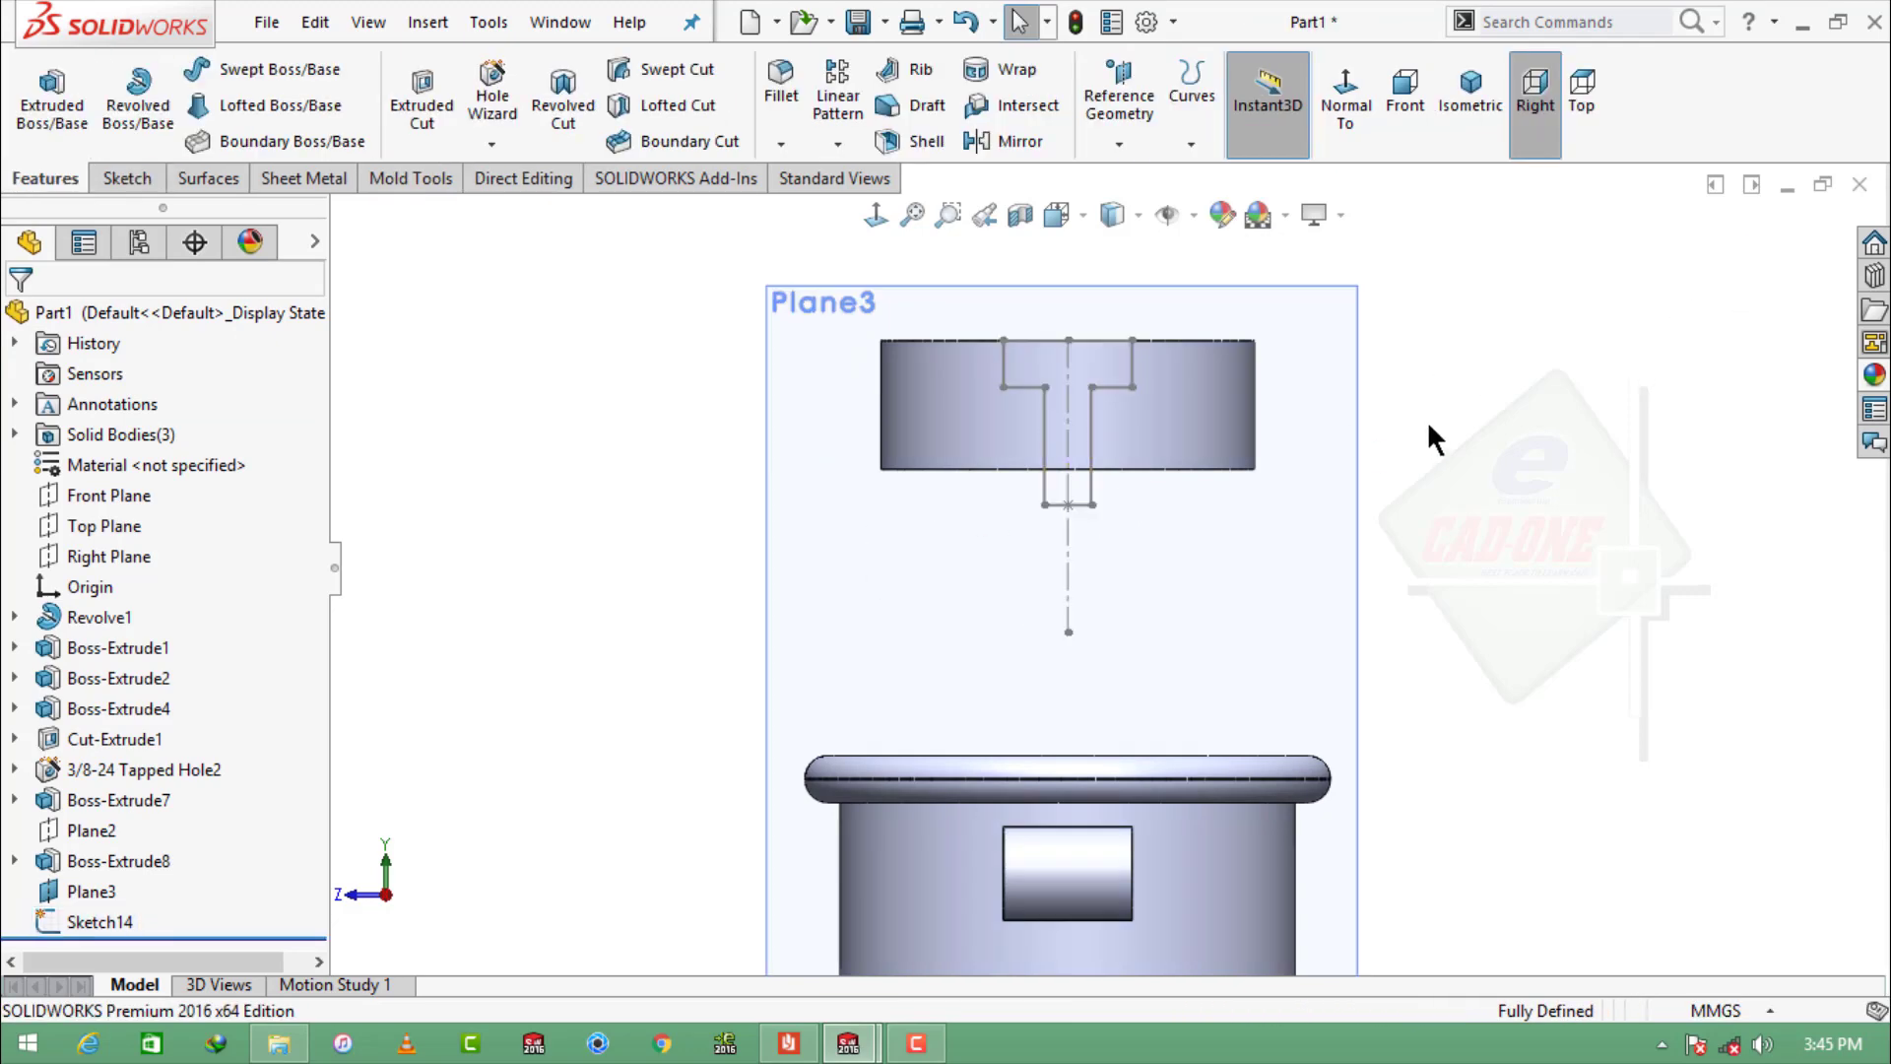
Step: Start a sketch on the Front Plane, viewed straight on, and convert the upper disc's top edge into it
left_click(109, 495)
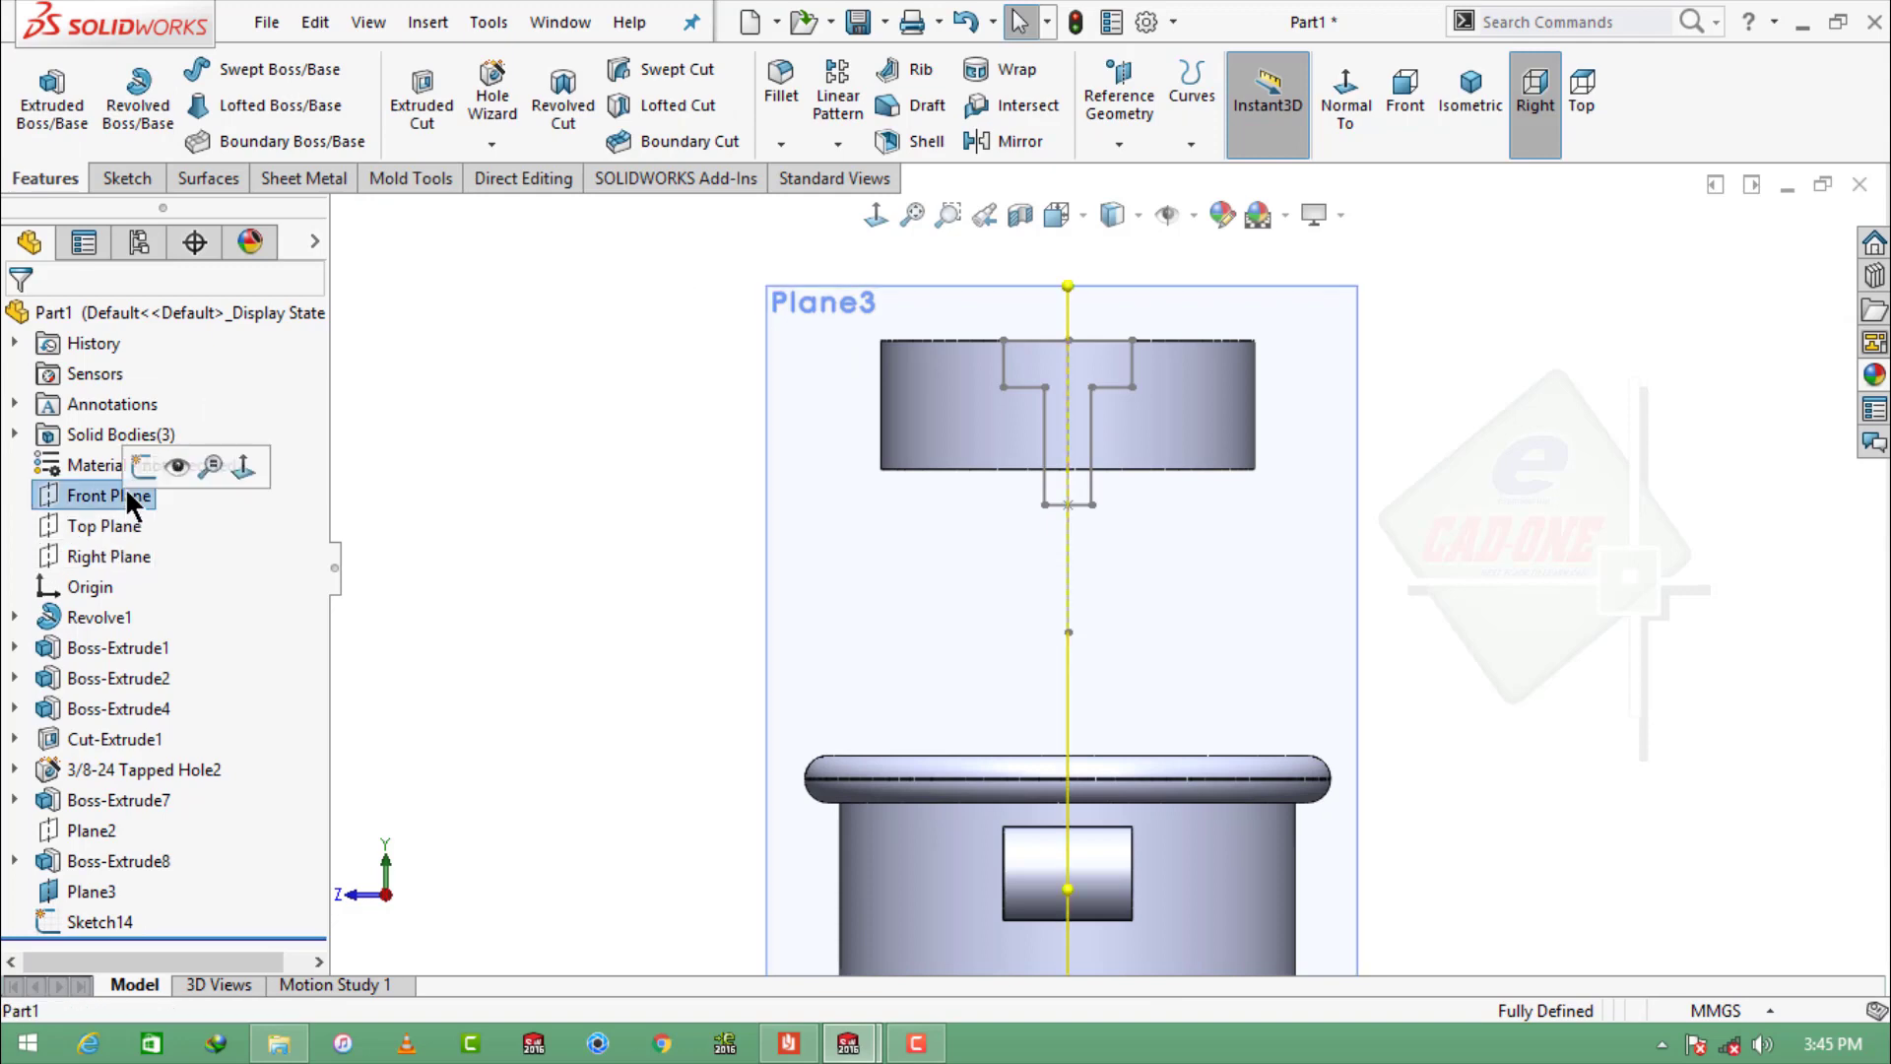
left_click(162, 460)
left_click(1236, 106)
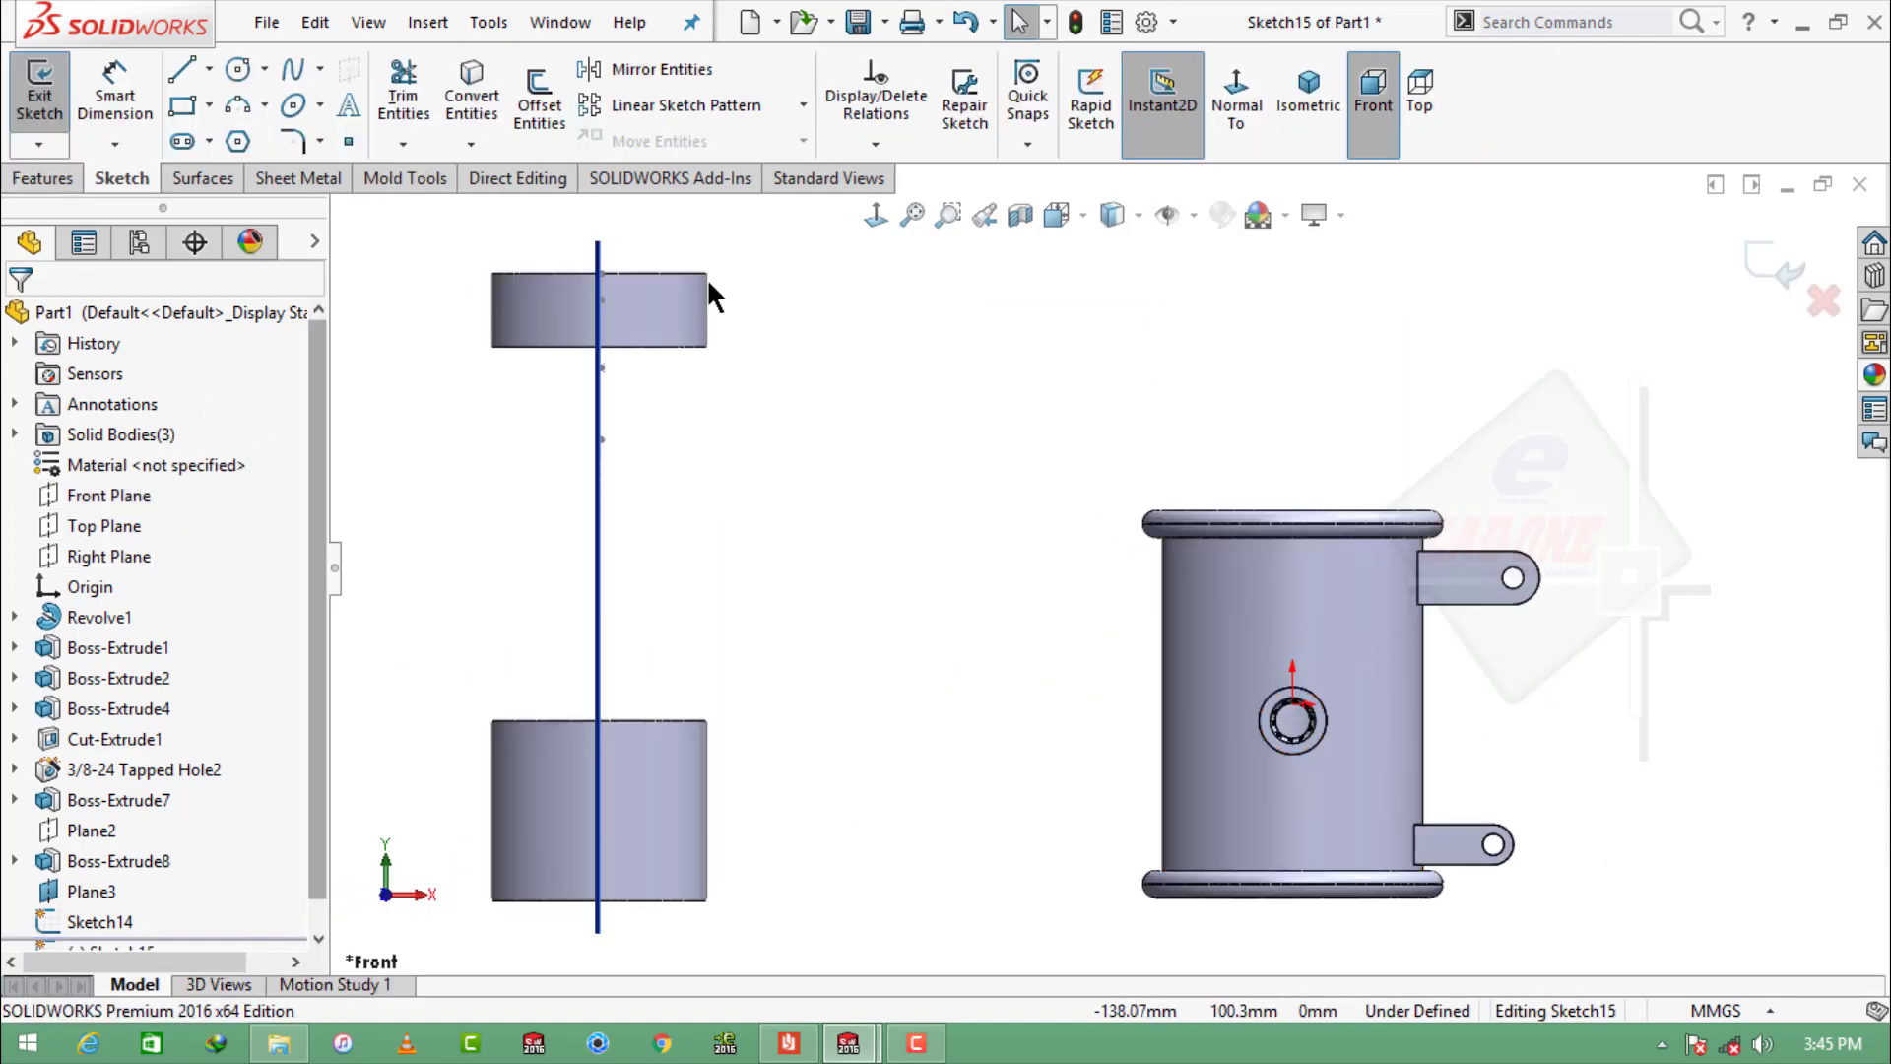
left_click(699, 276)
left_click(472, 98)
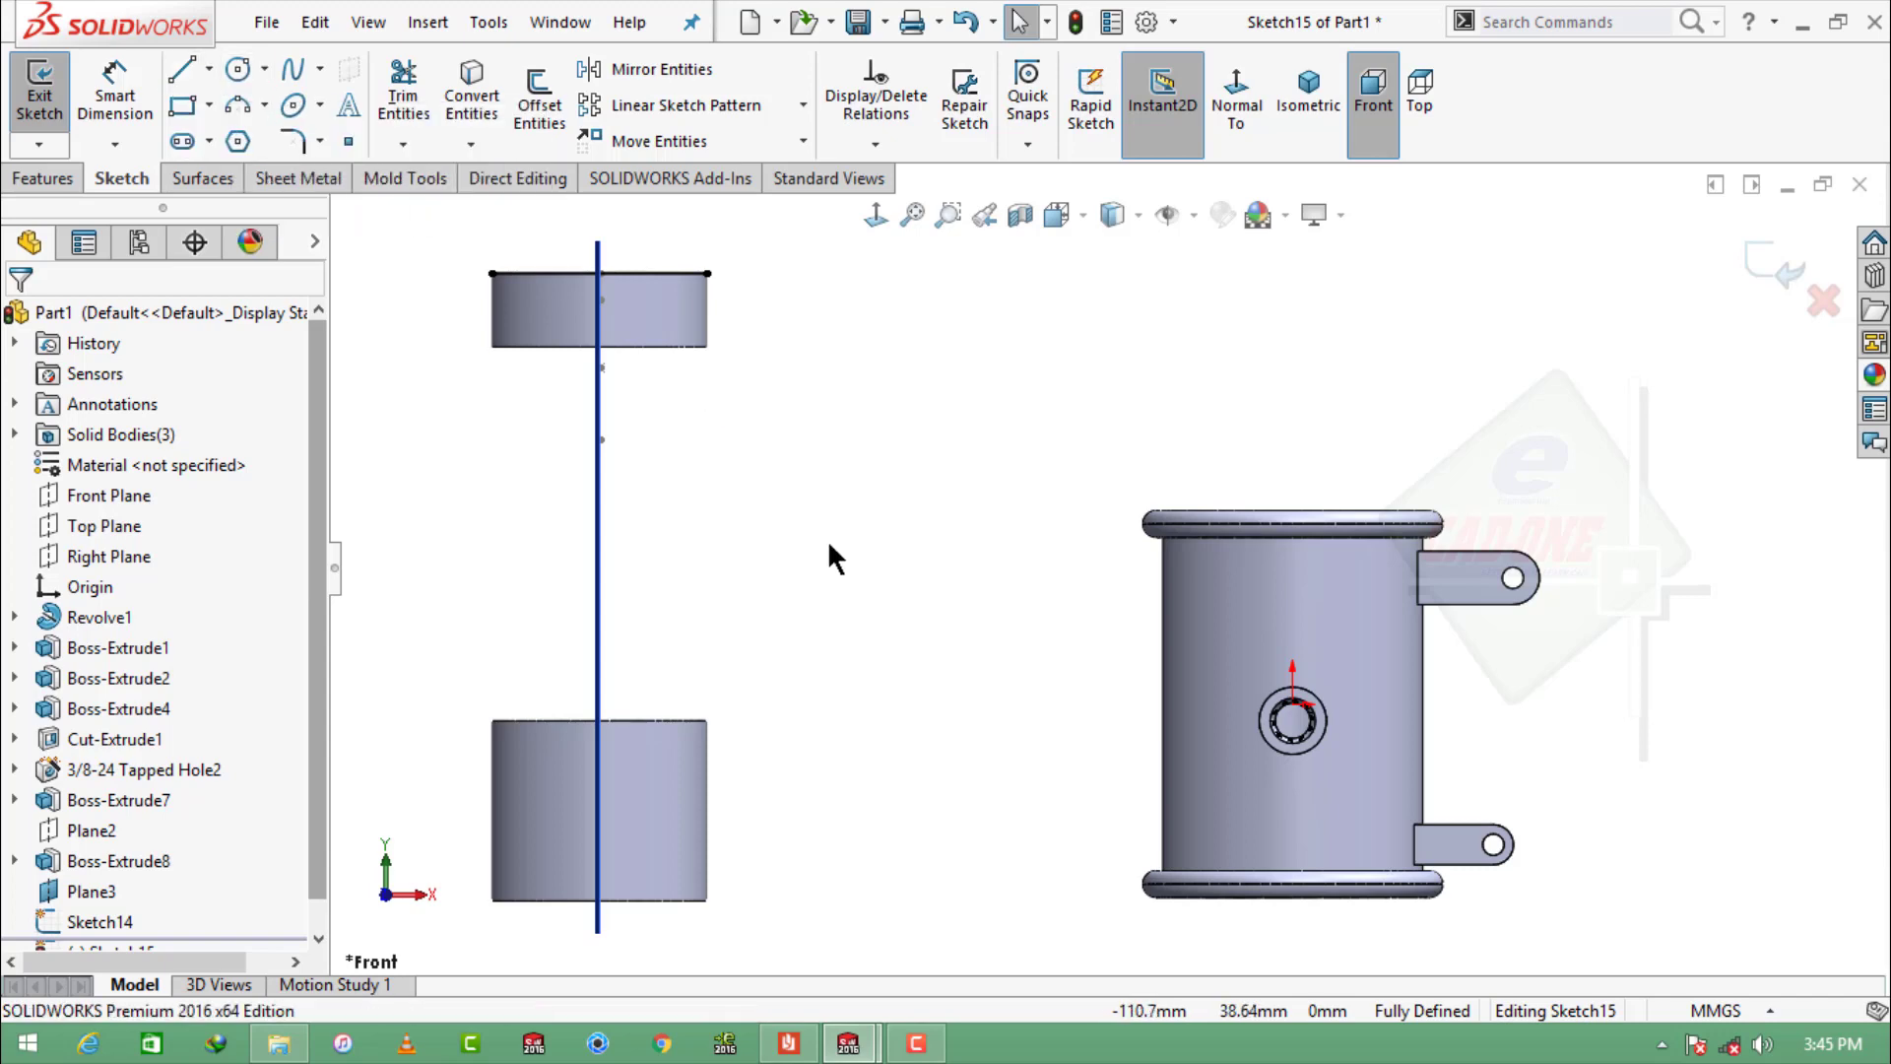
Step: Draw a vertical line up from the flanged body's bottom edge and set its length to 65.803 mm
key("l")
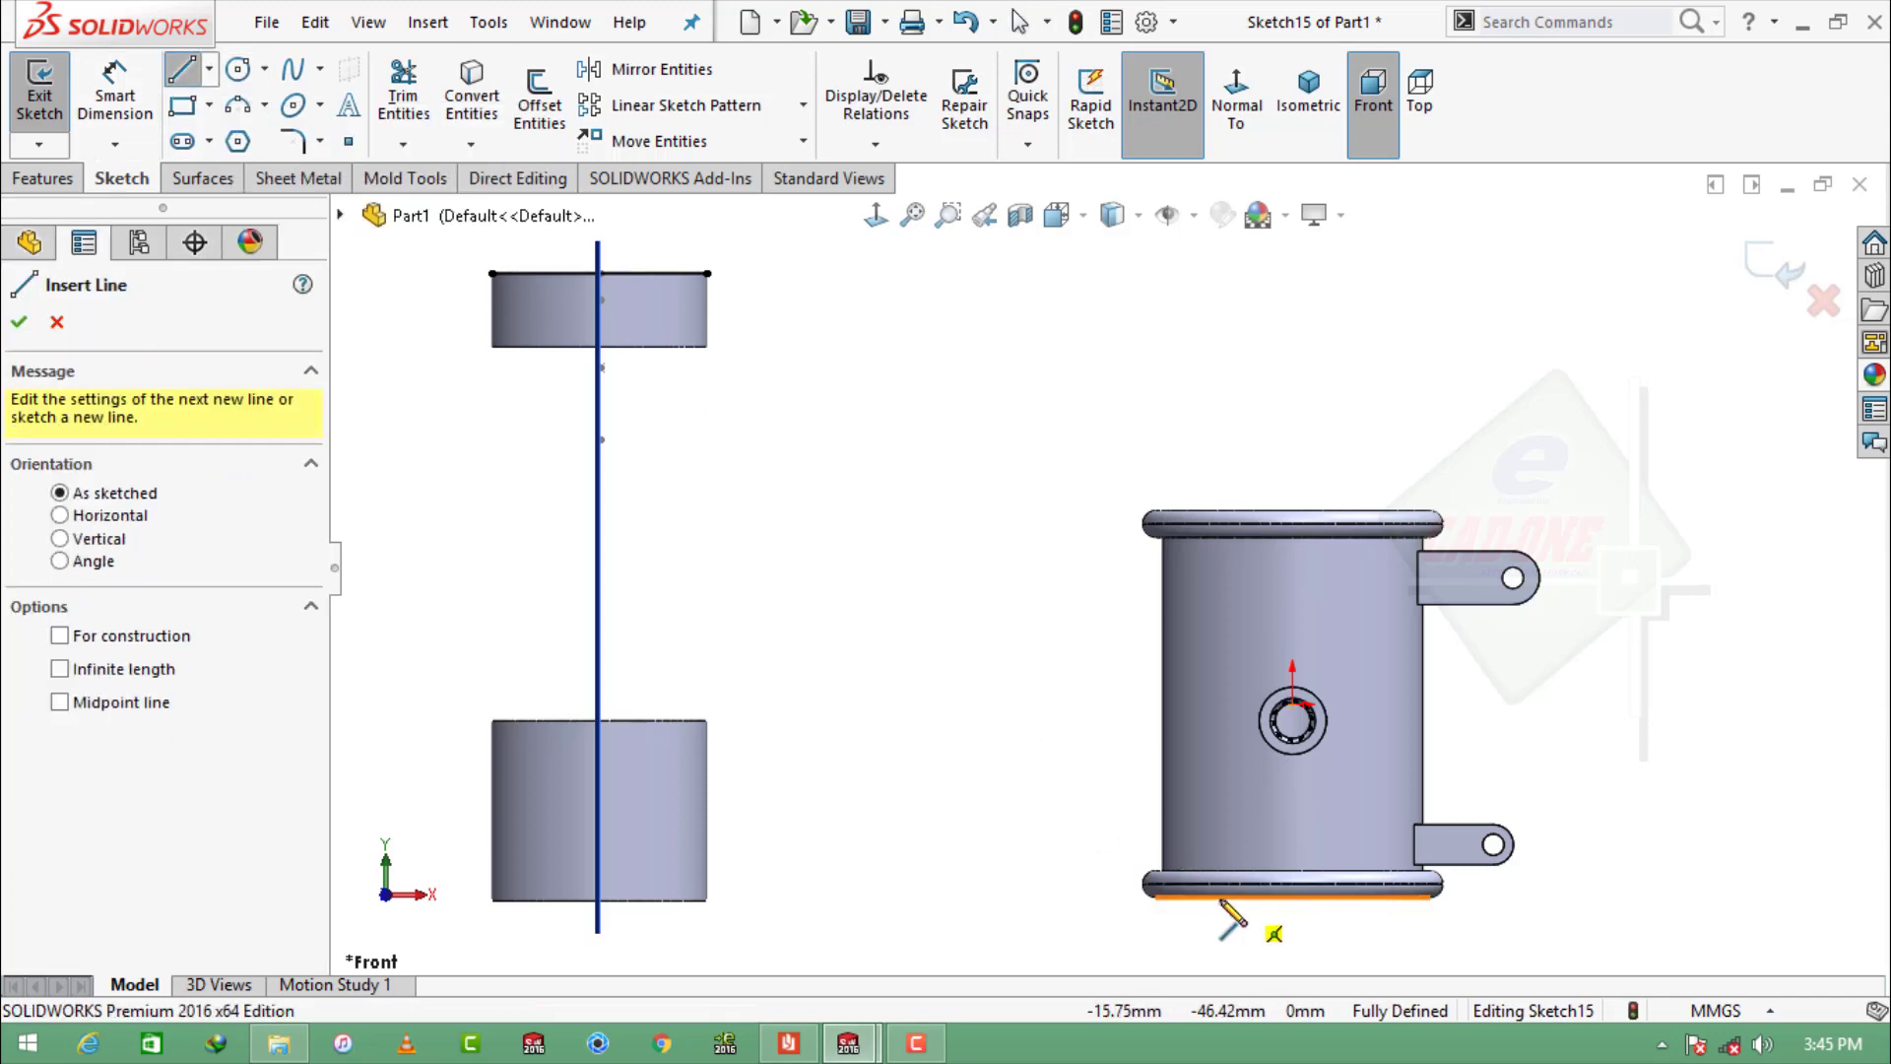
left_click(1218, 896)
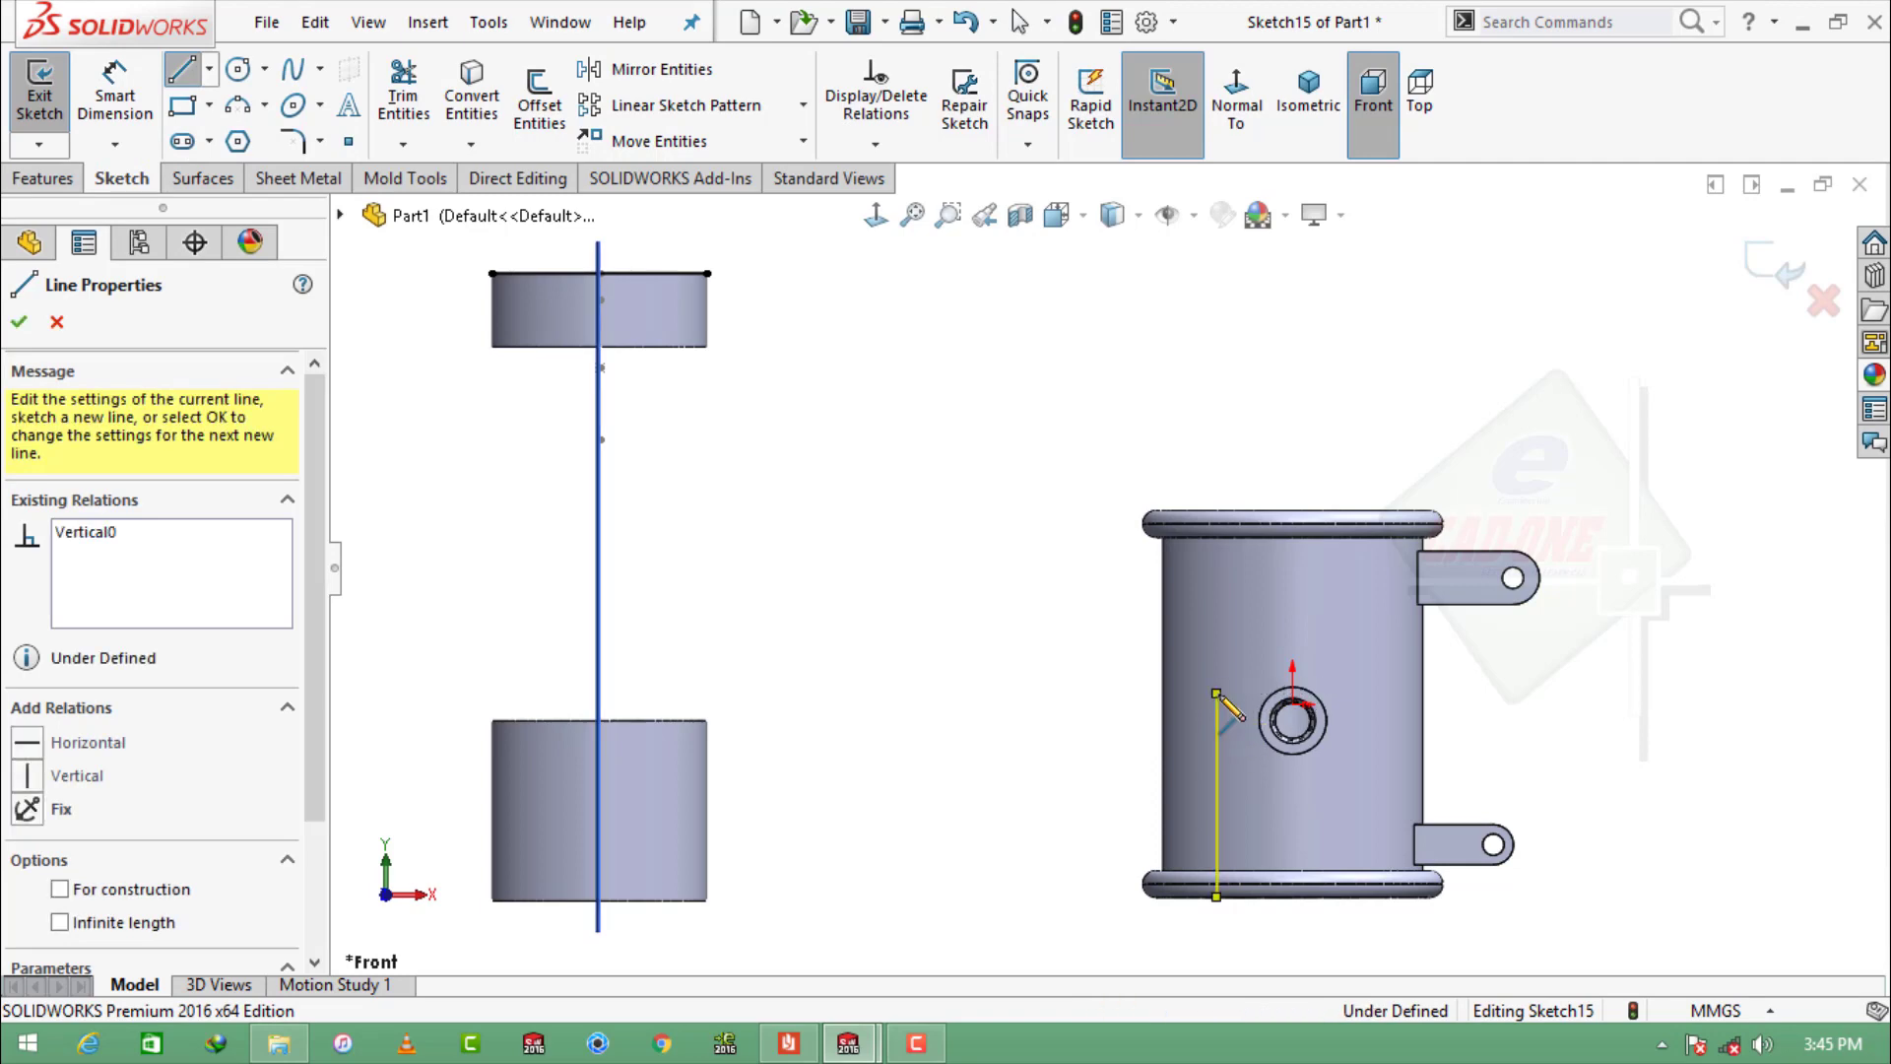
key("Escape")
left_click(115, 99)
left_click(1218, 719)
left_click(1111, 778)
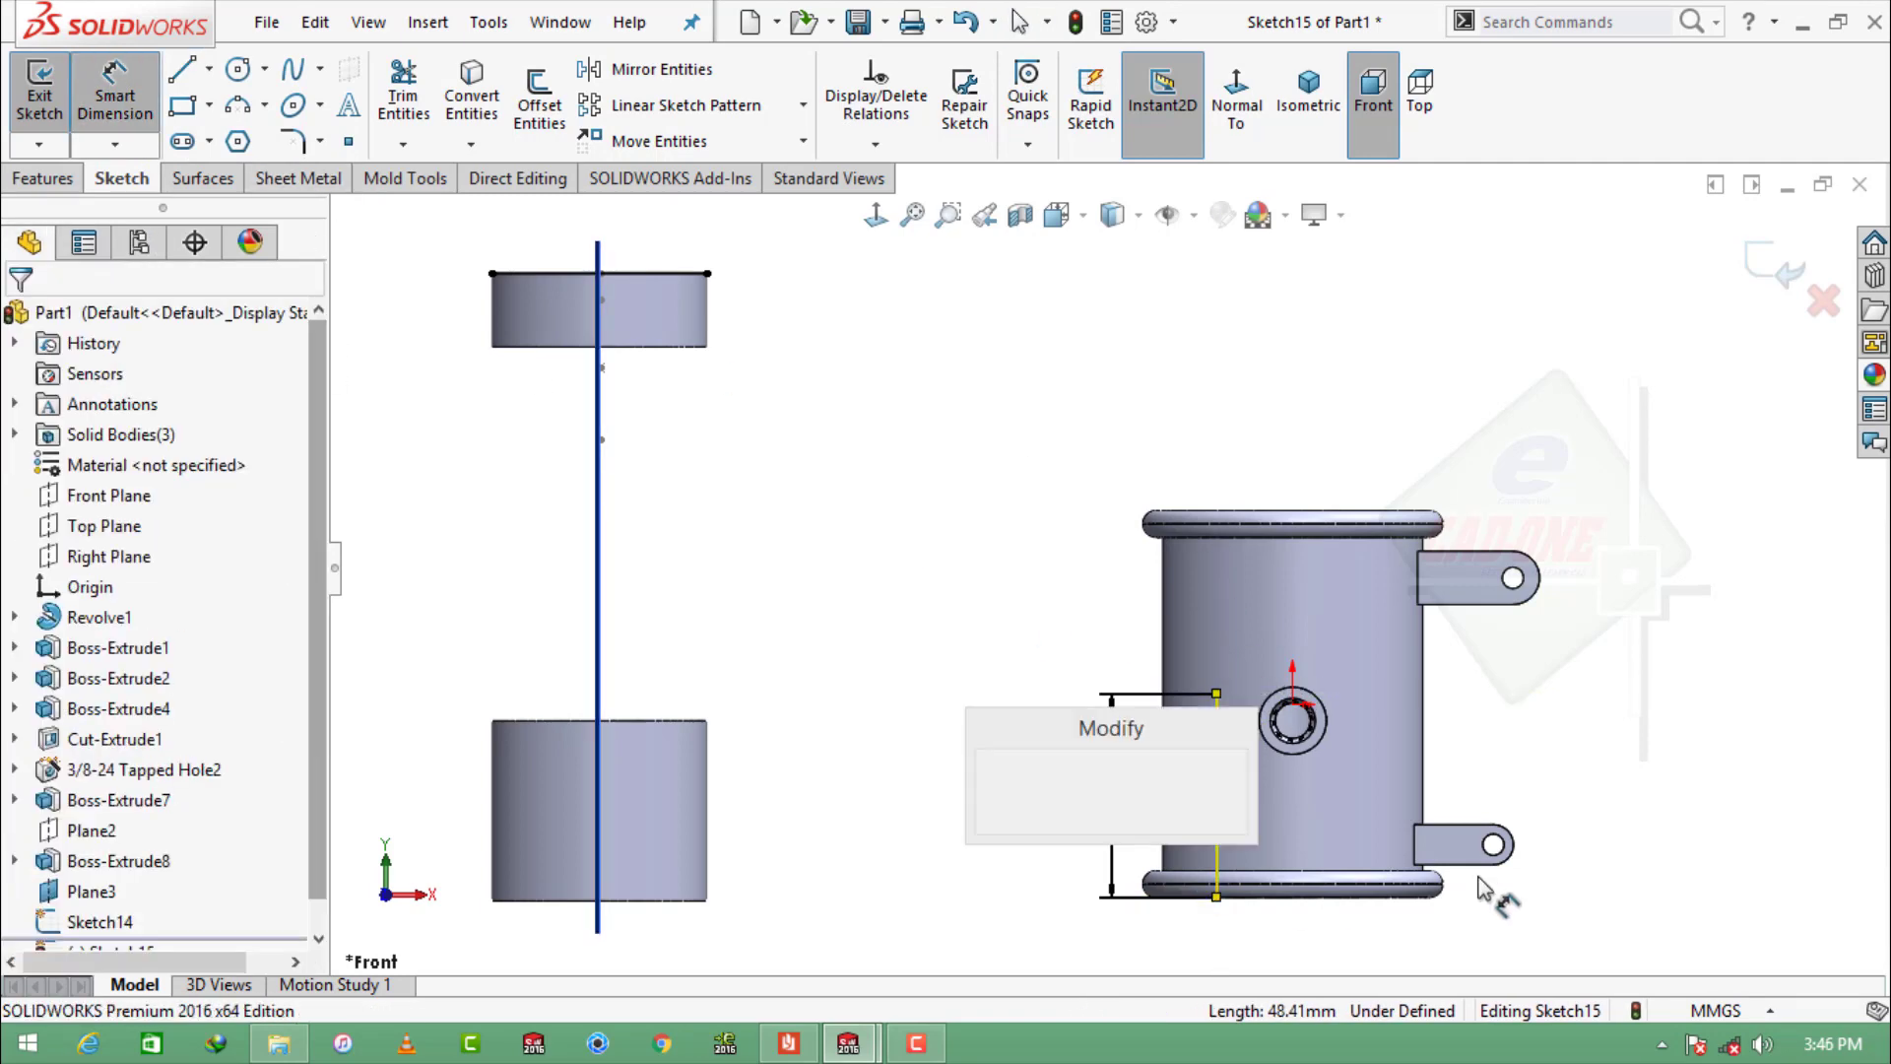
type("65.8")
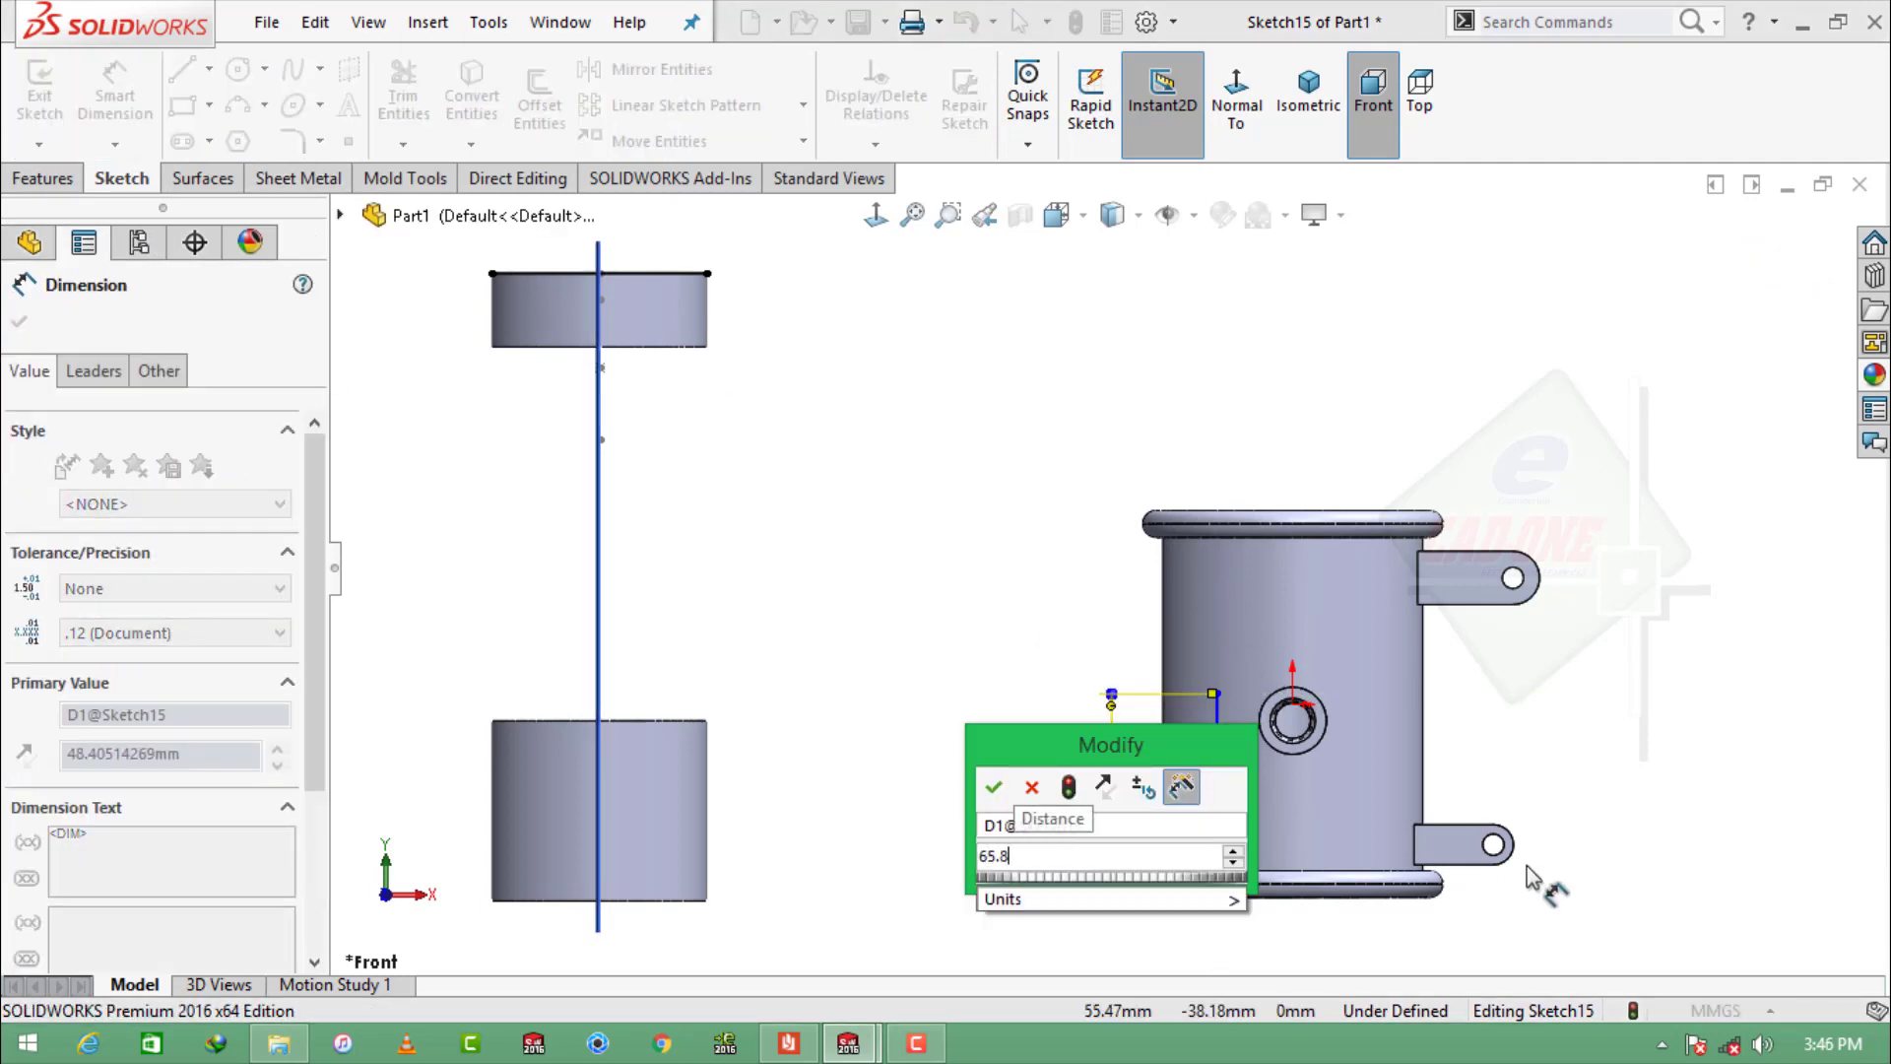
key("Return")
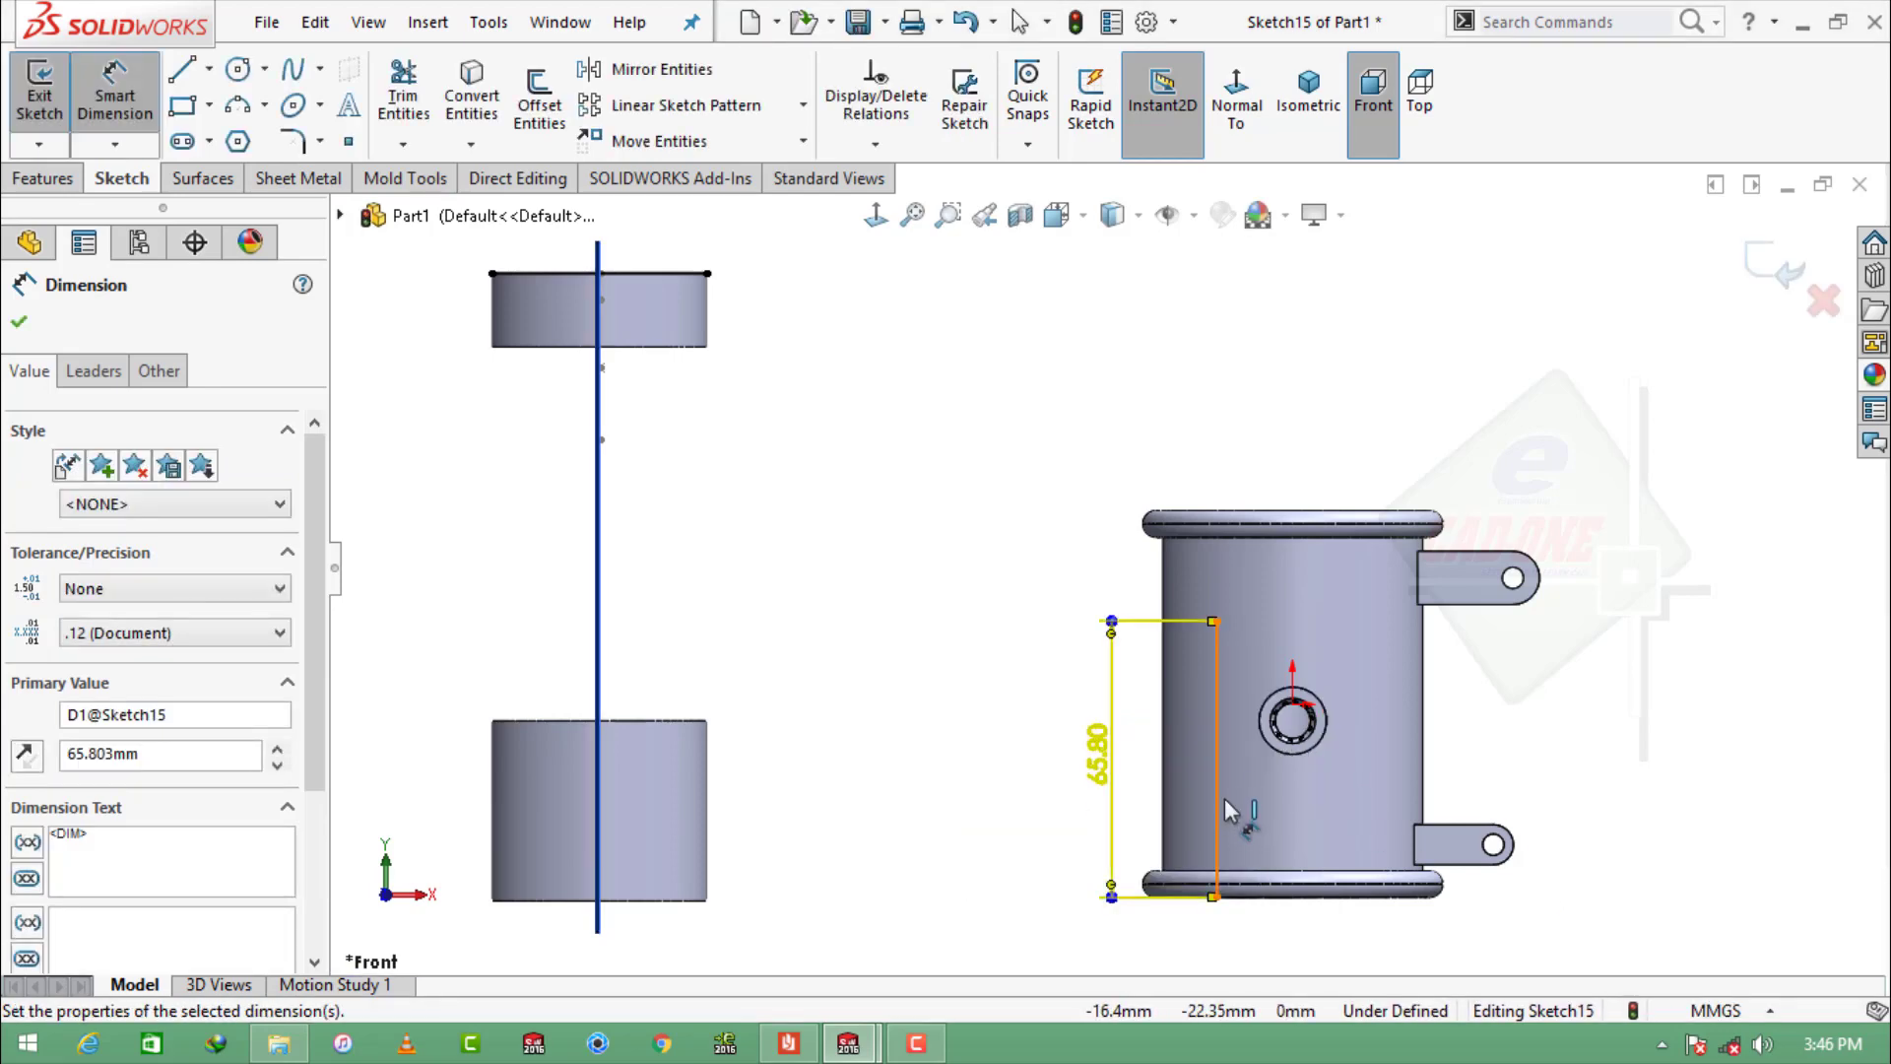
Step: Dimension the vertical line 8.89 mm inward from the cylindrical body's side edge nearest the separate discs
left_click(1219, 803)
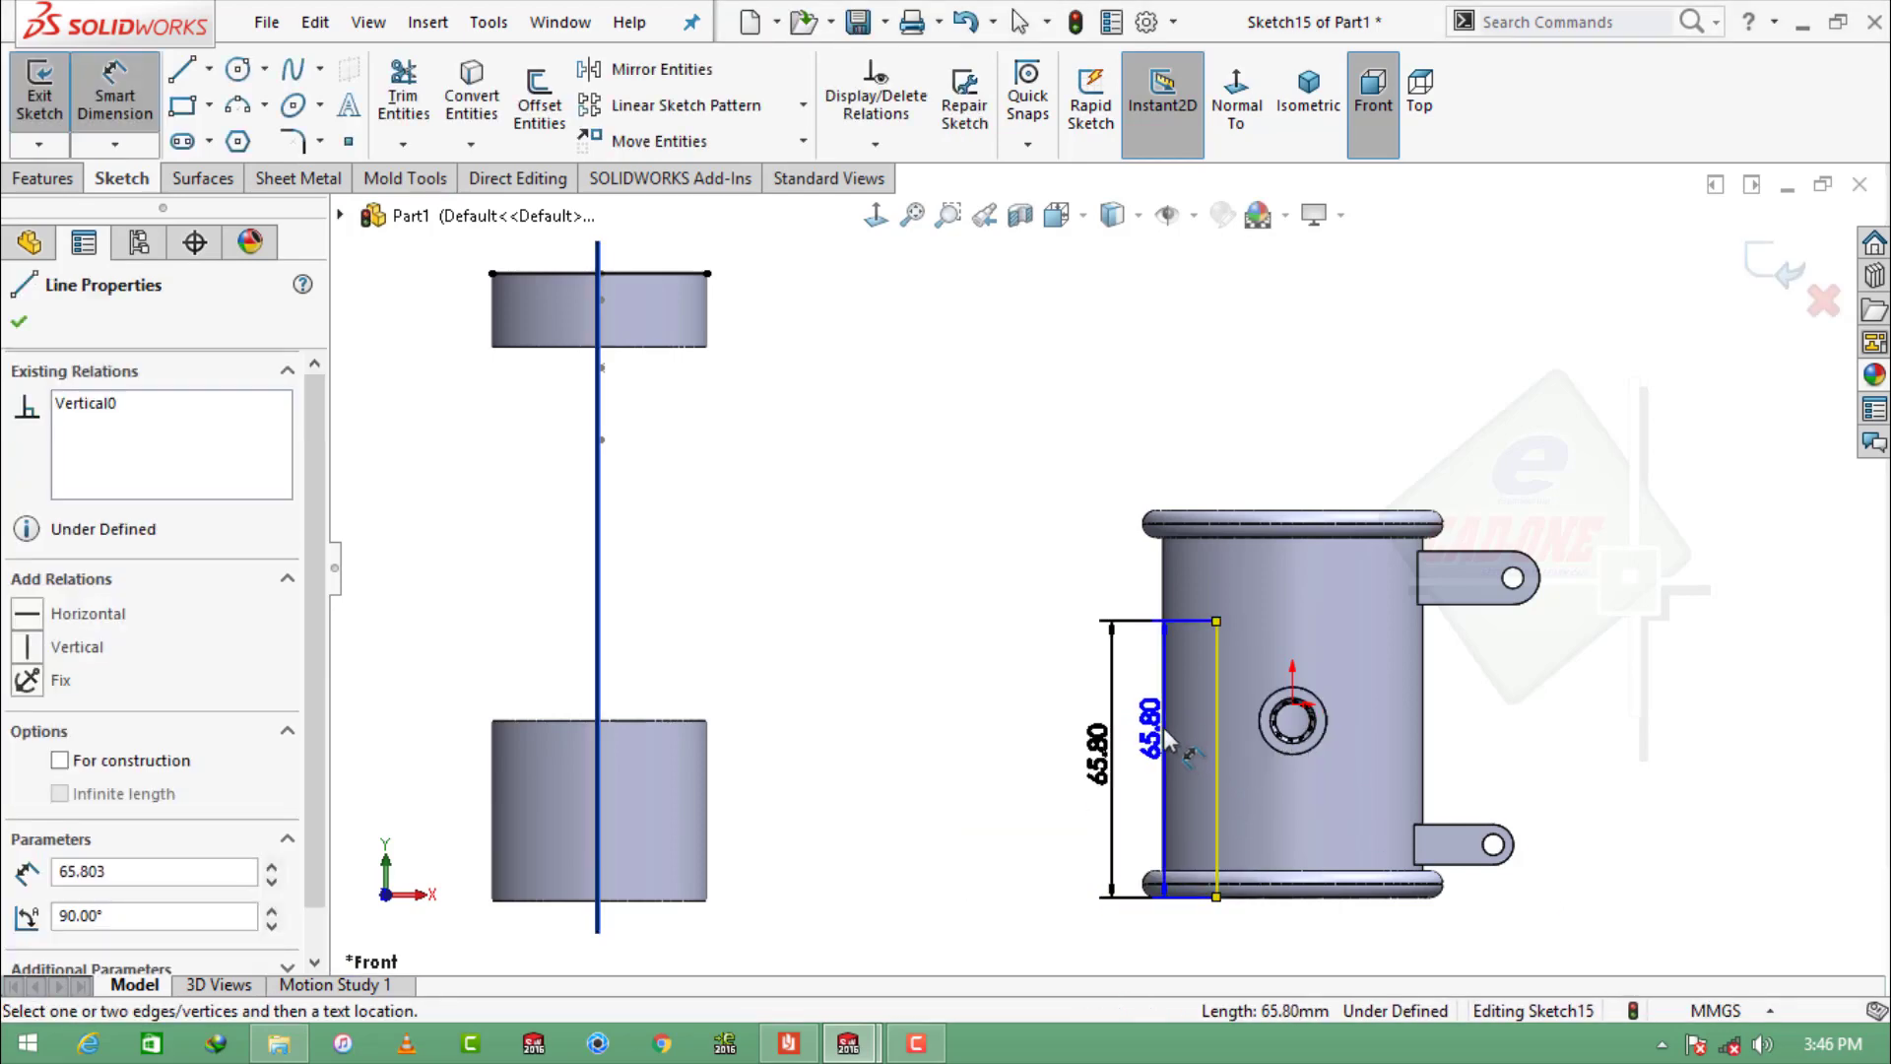
left_click(1163, 591)
left_click(1172, 961)
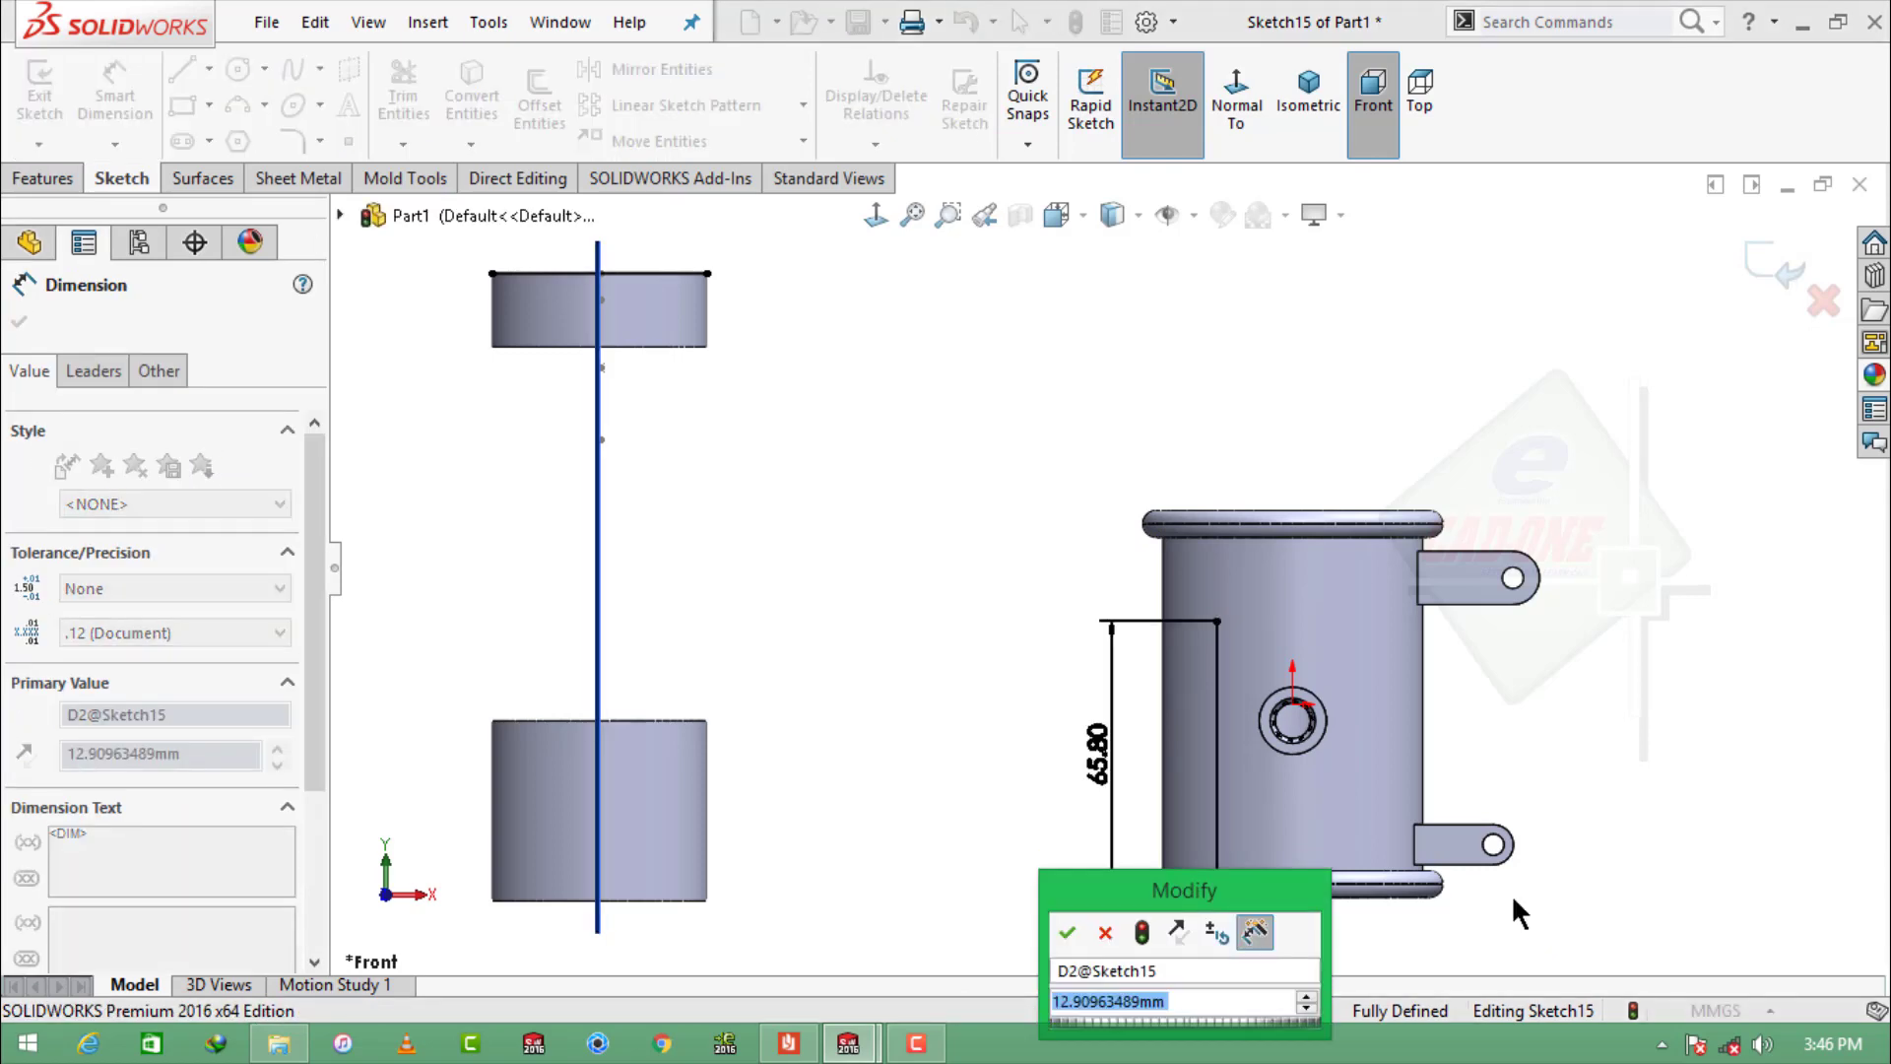
type("8.8")
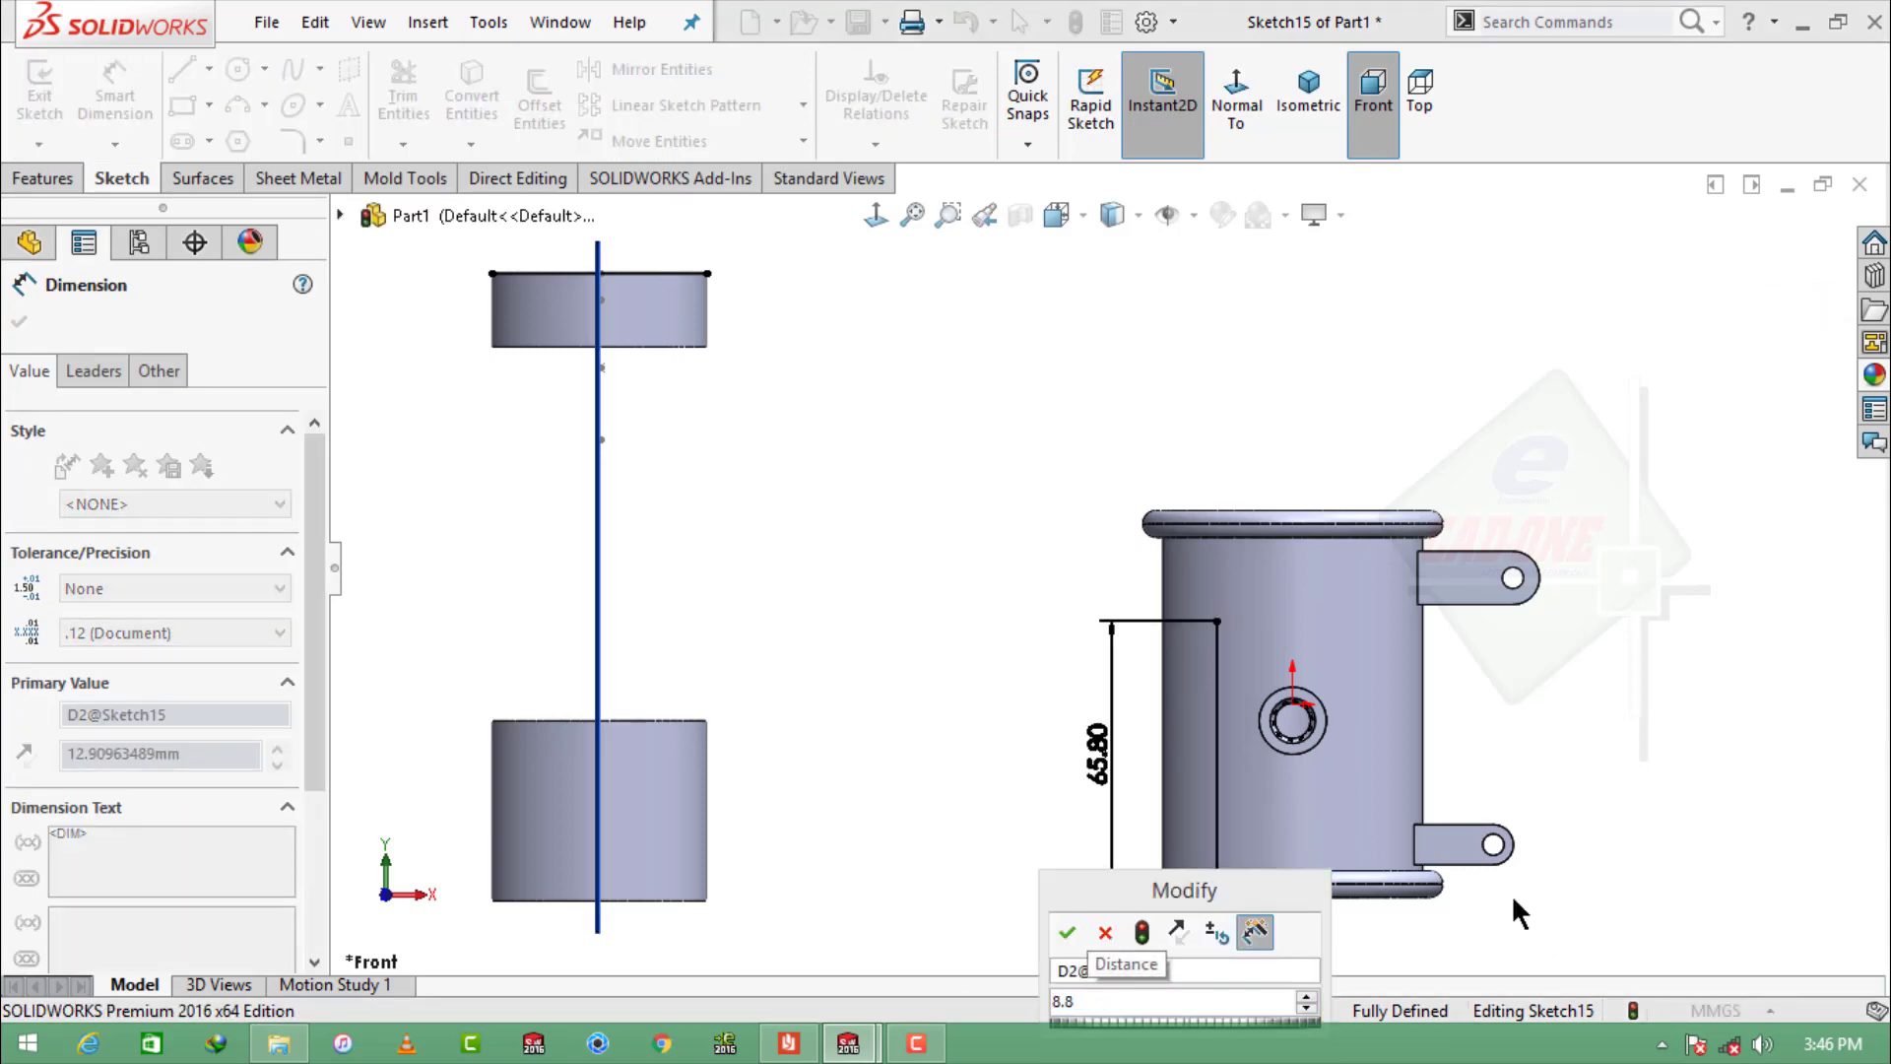
key("Return")
key("Escape")
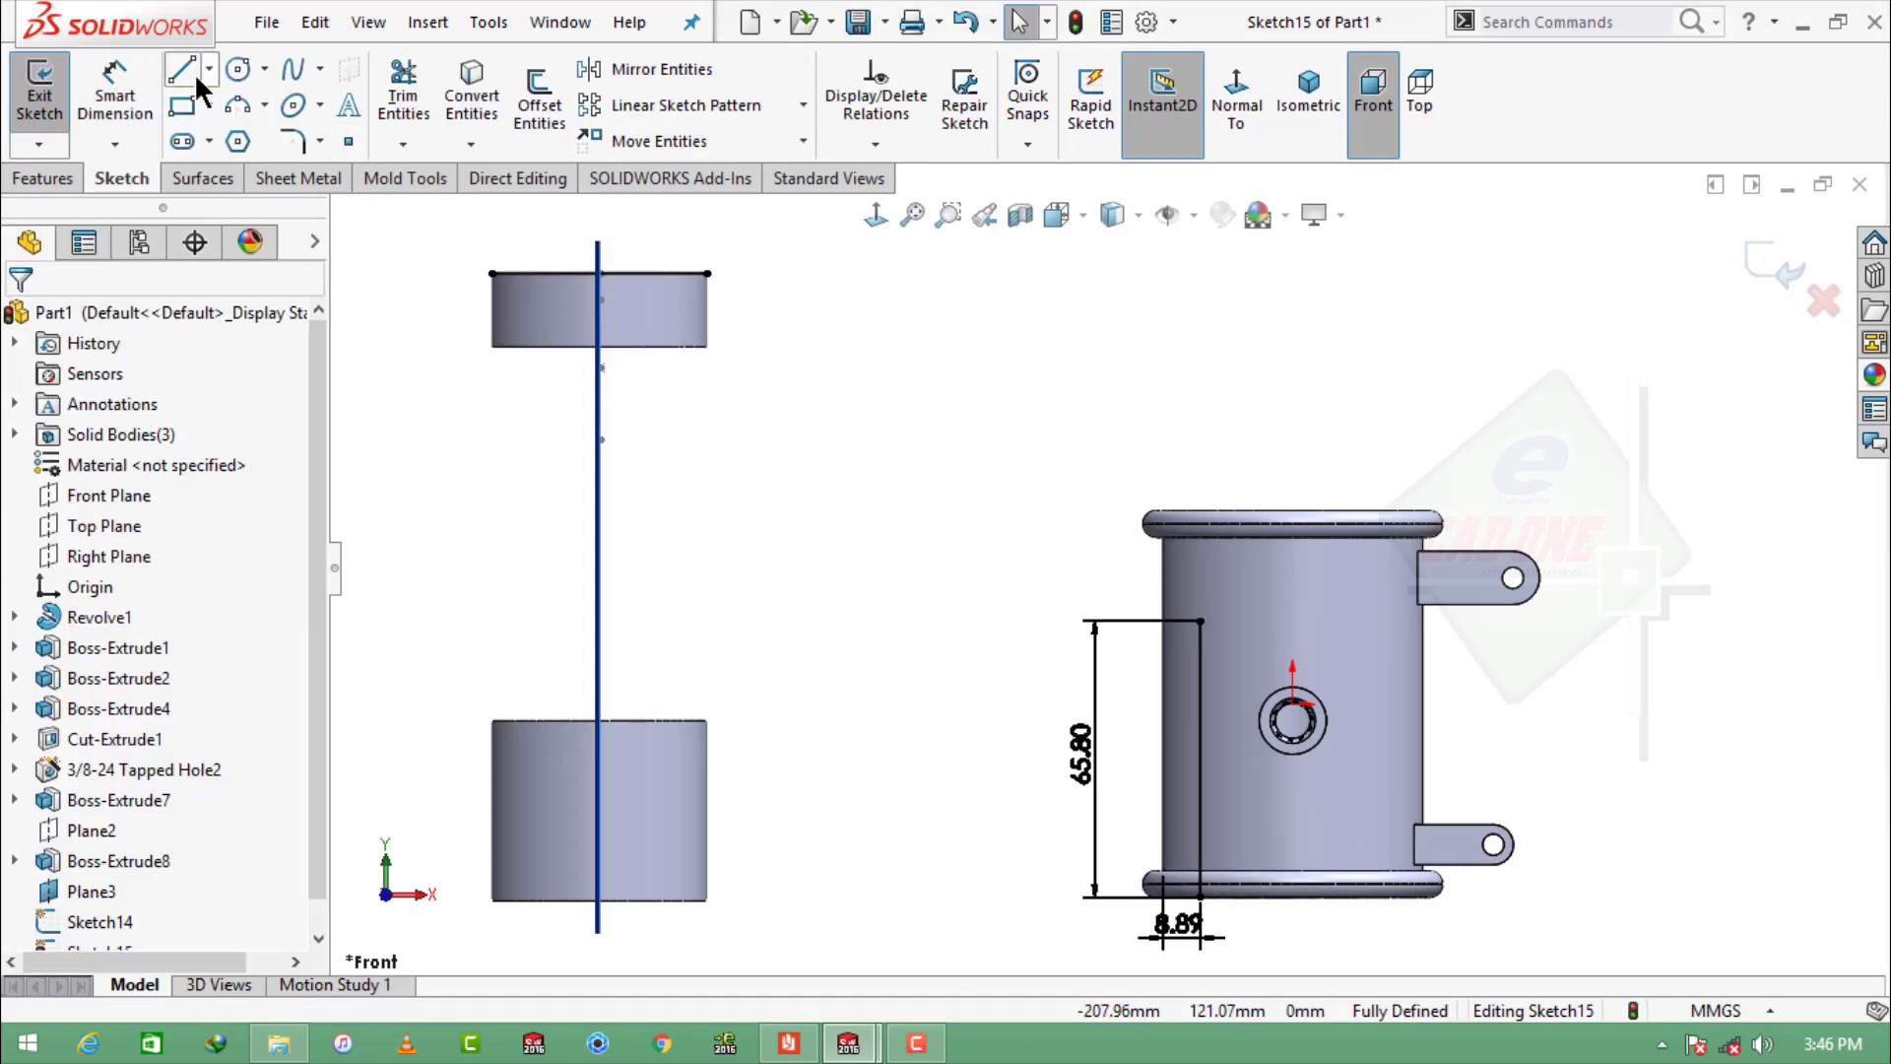
Step: Draw an upward-bulging three-point arc from the converted disc edge's inner endpoint to the upper end of the 65.80 mm line
left_click(237, 105)
left_click(707, 273)
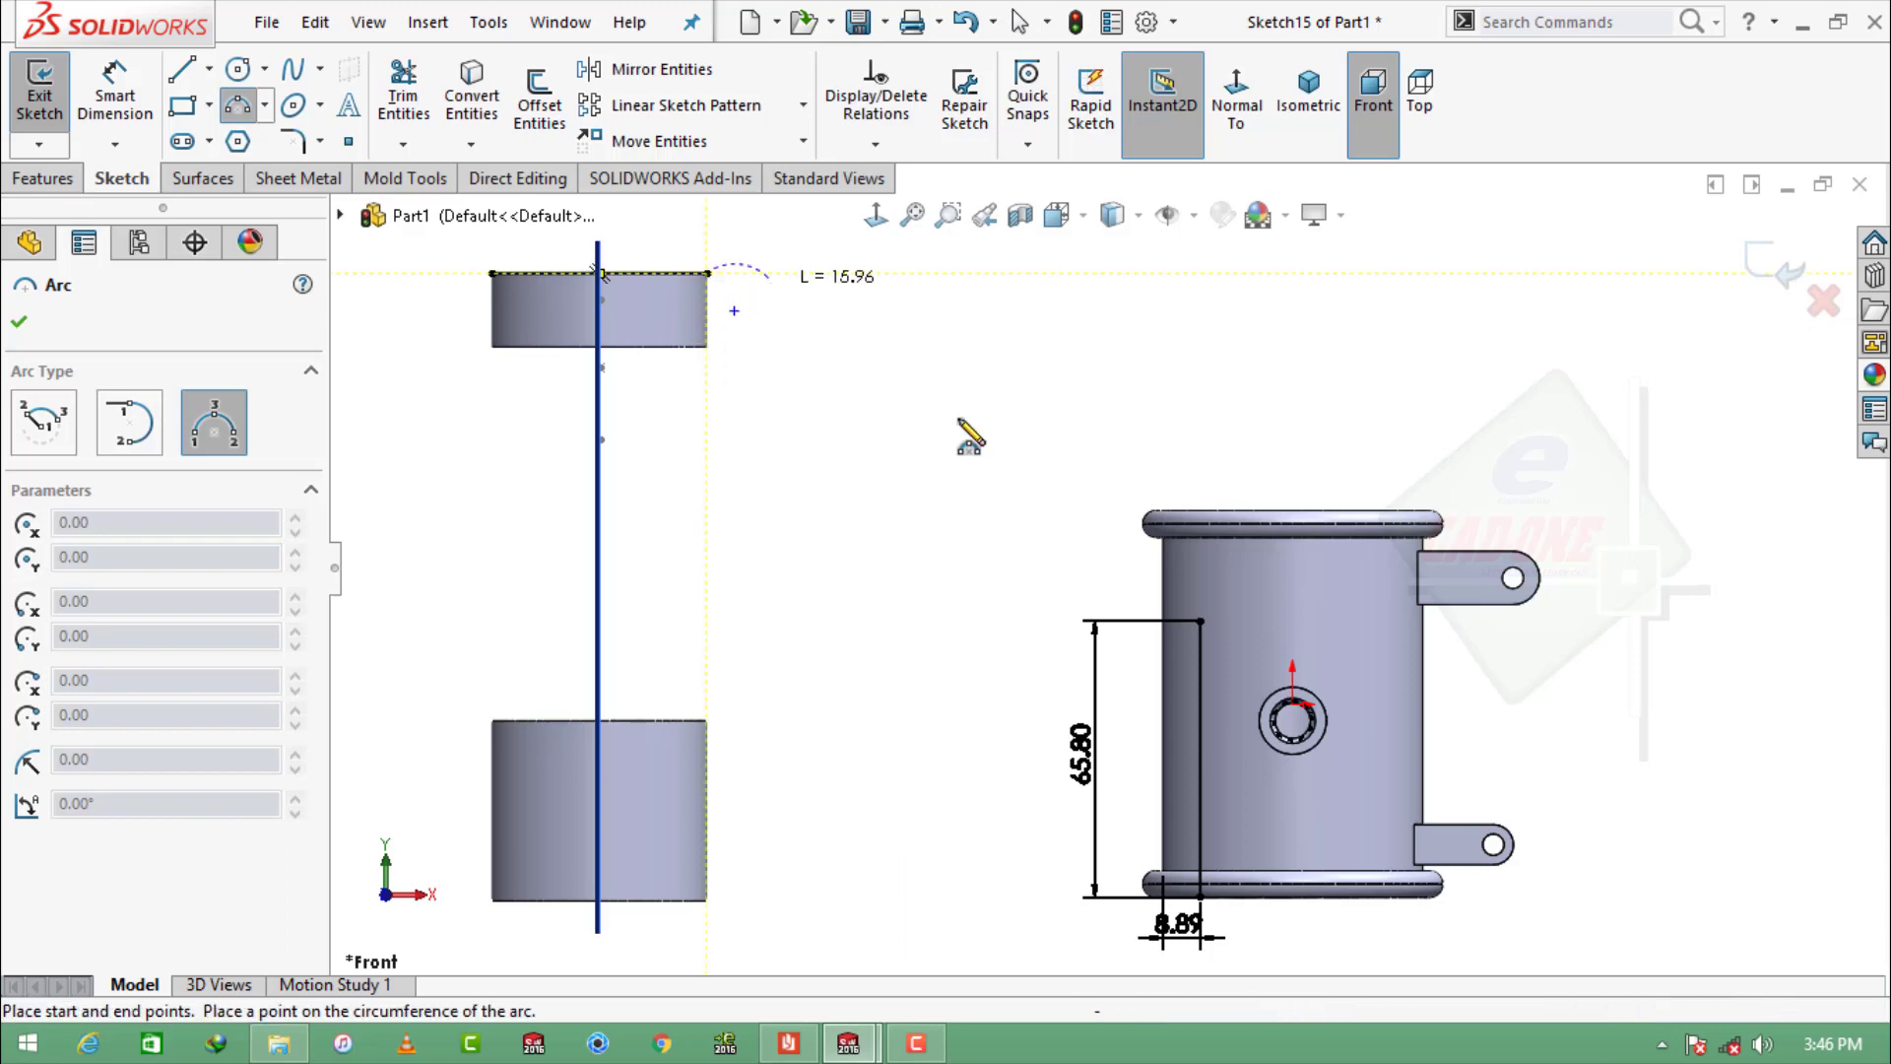
left_click(1201, 620)
left_click(920, 361)
key("Escape")
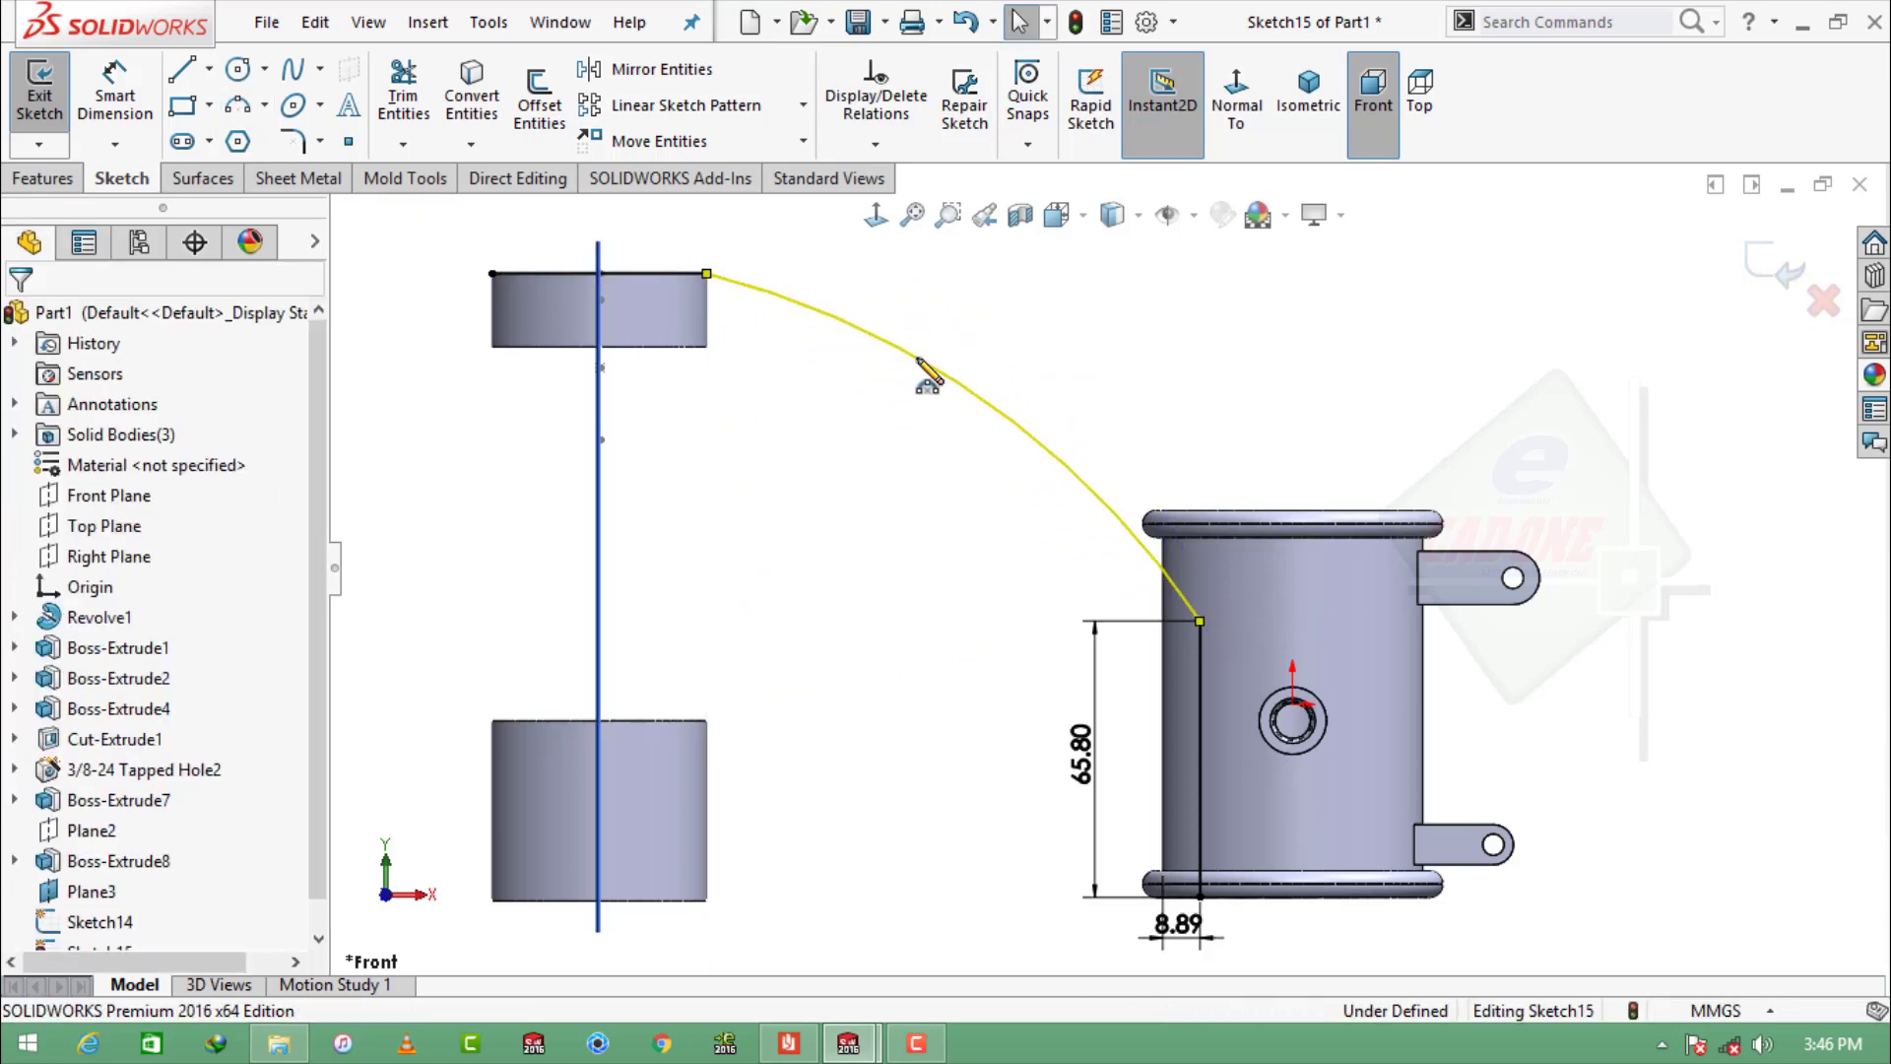
Step: Set the arc's radius to 125.425 mm and close the path sketch
left_click(115, 87)
left_click(930, 365)
left_click(965, 372)
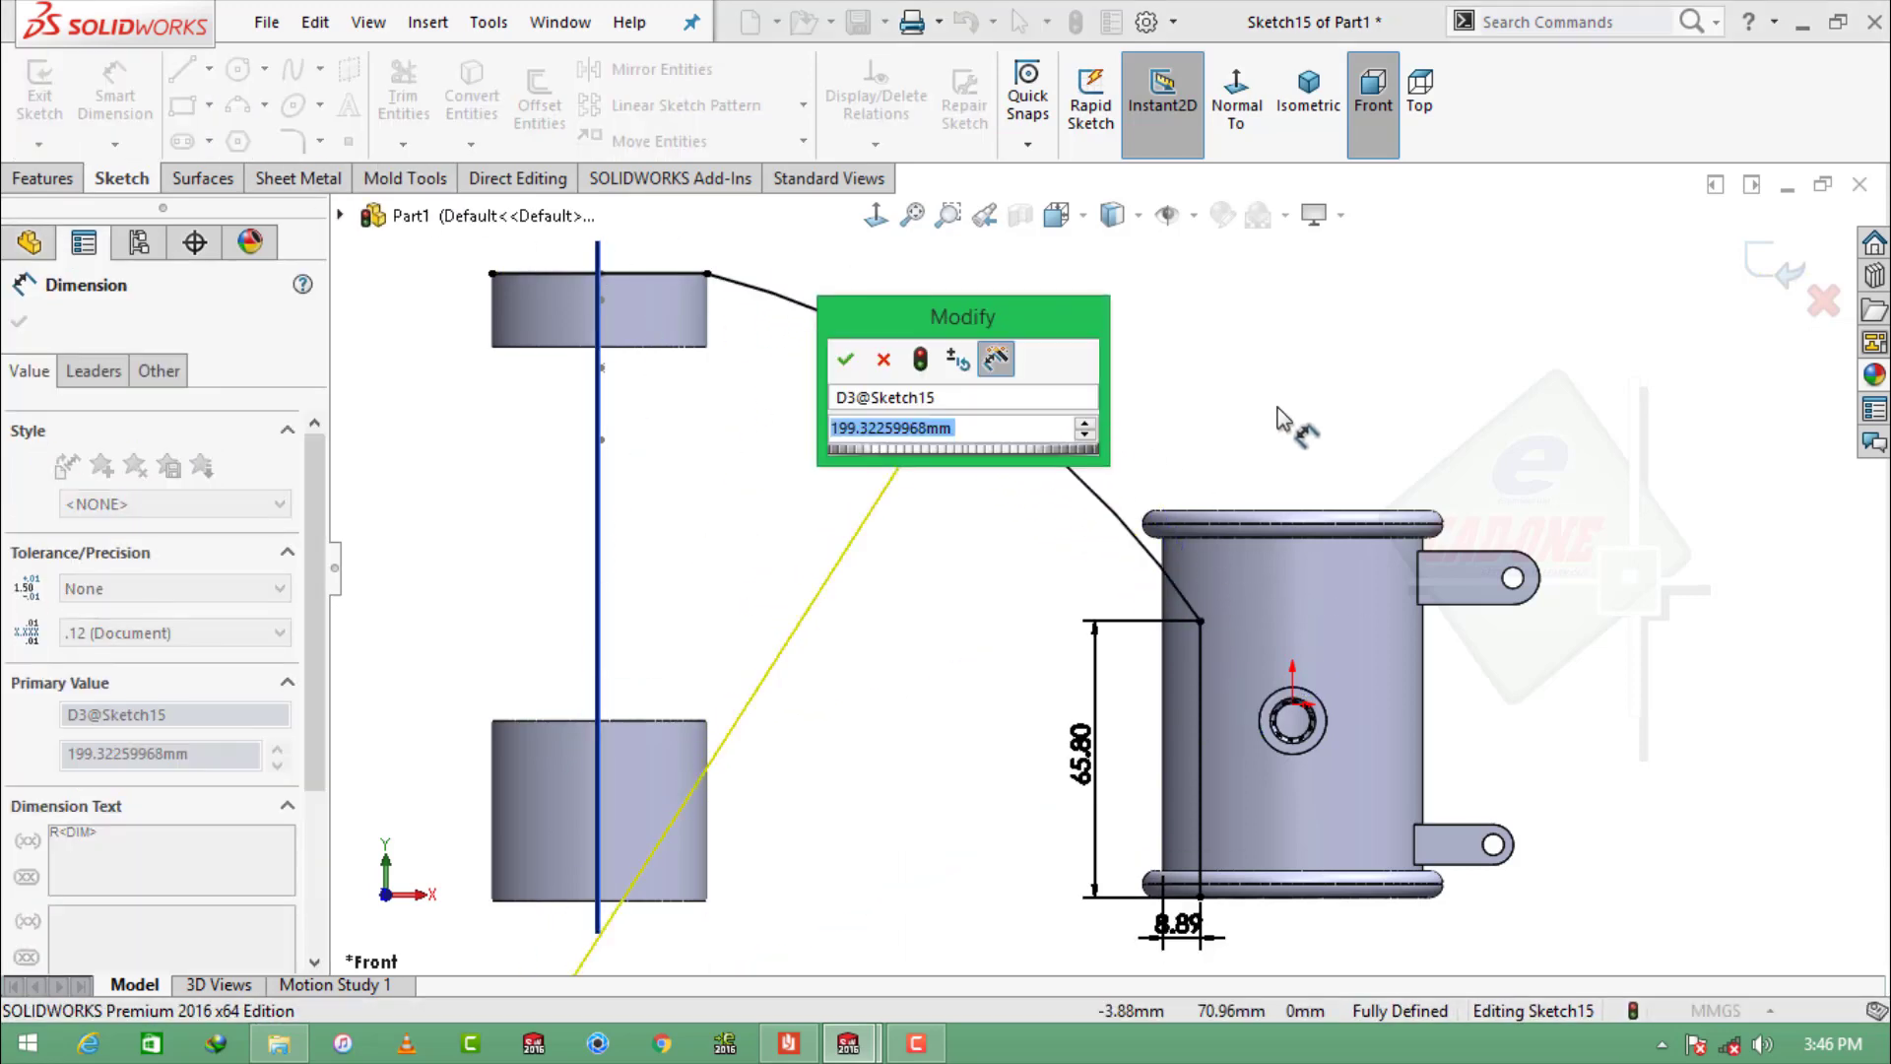
type("125.")
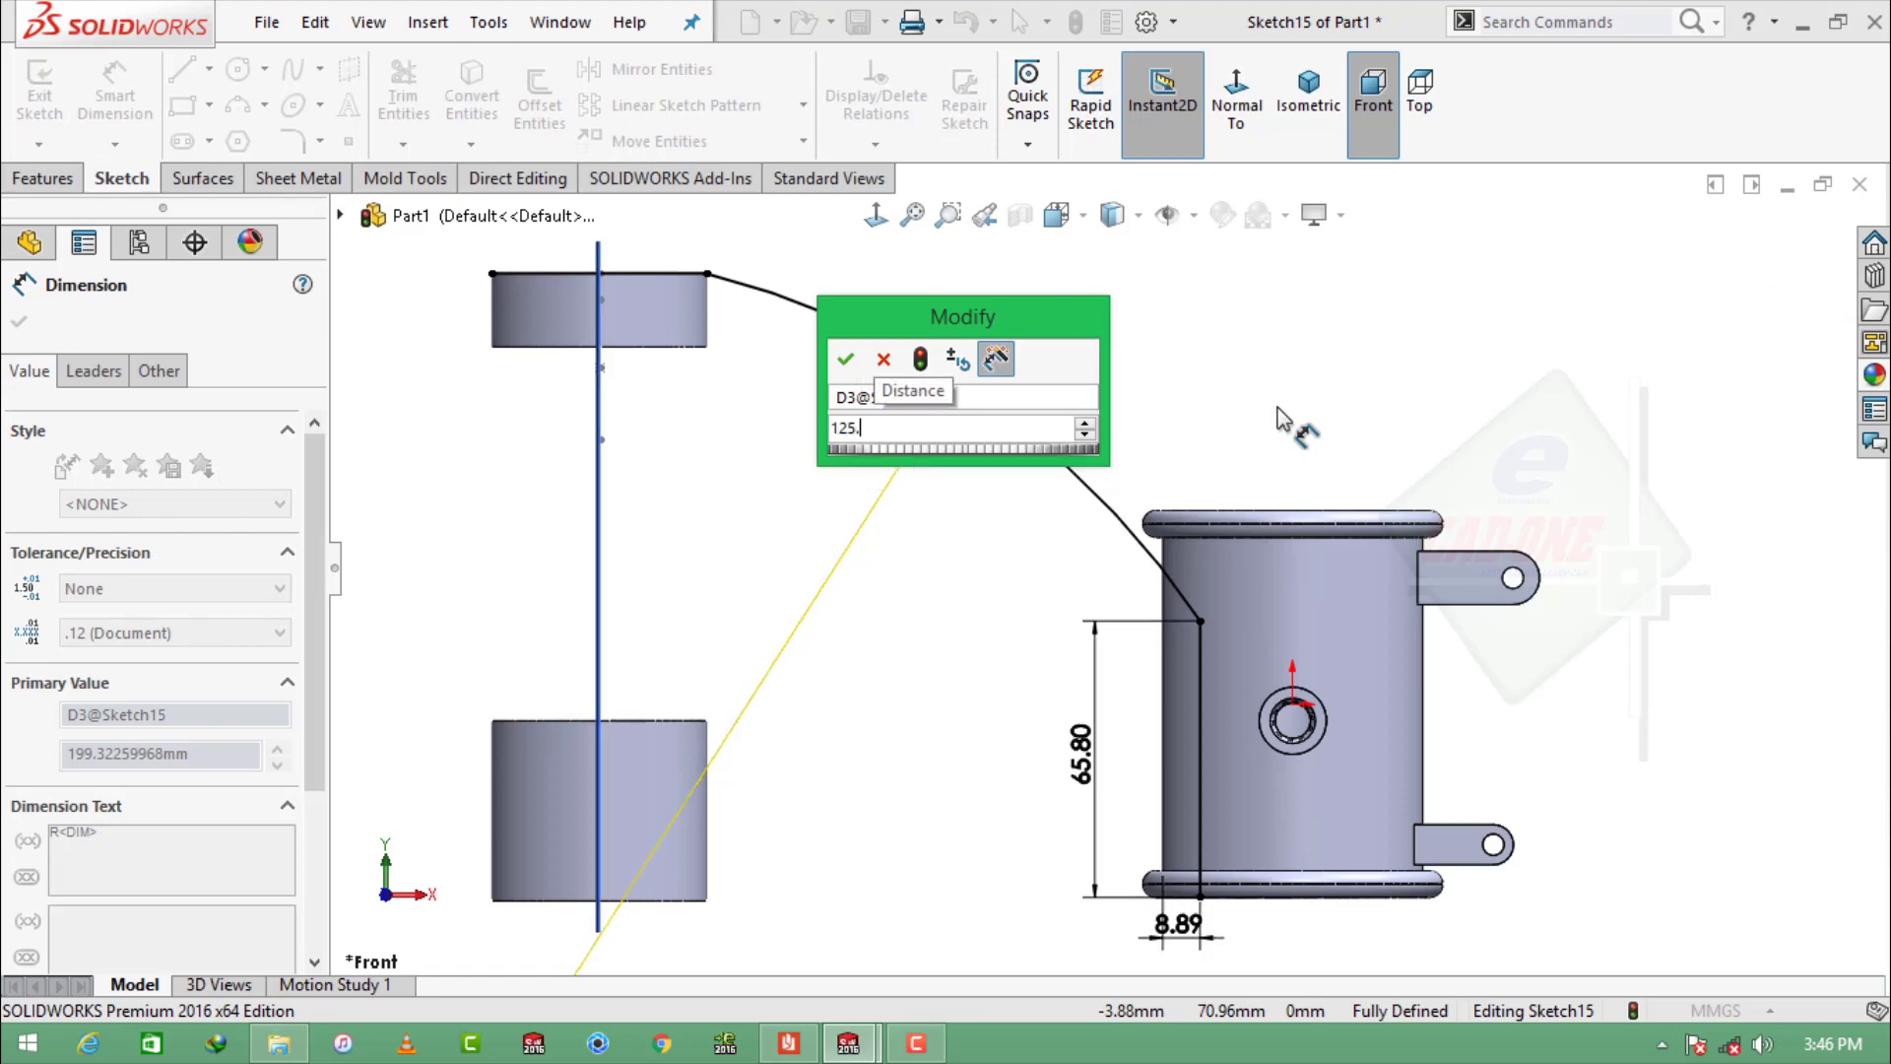
type("425")
key("Return")
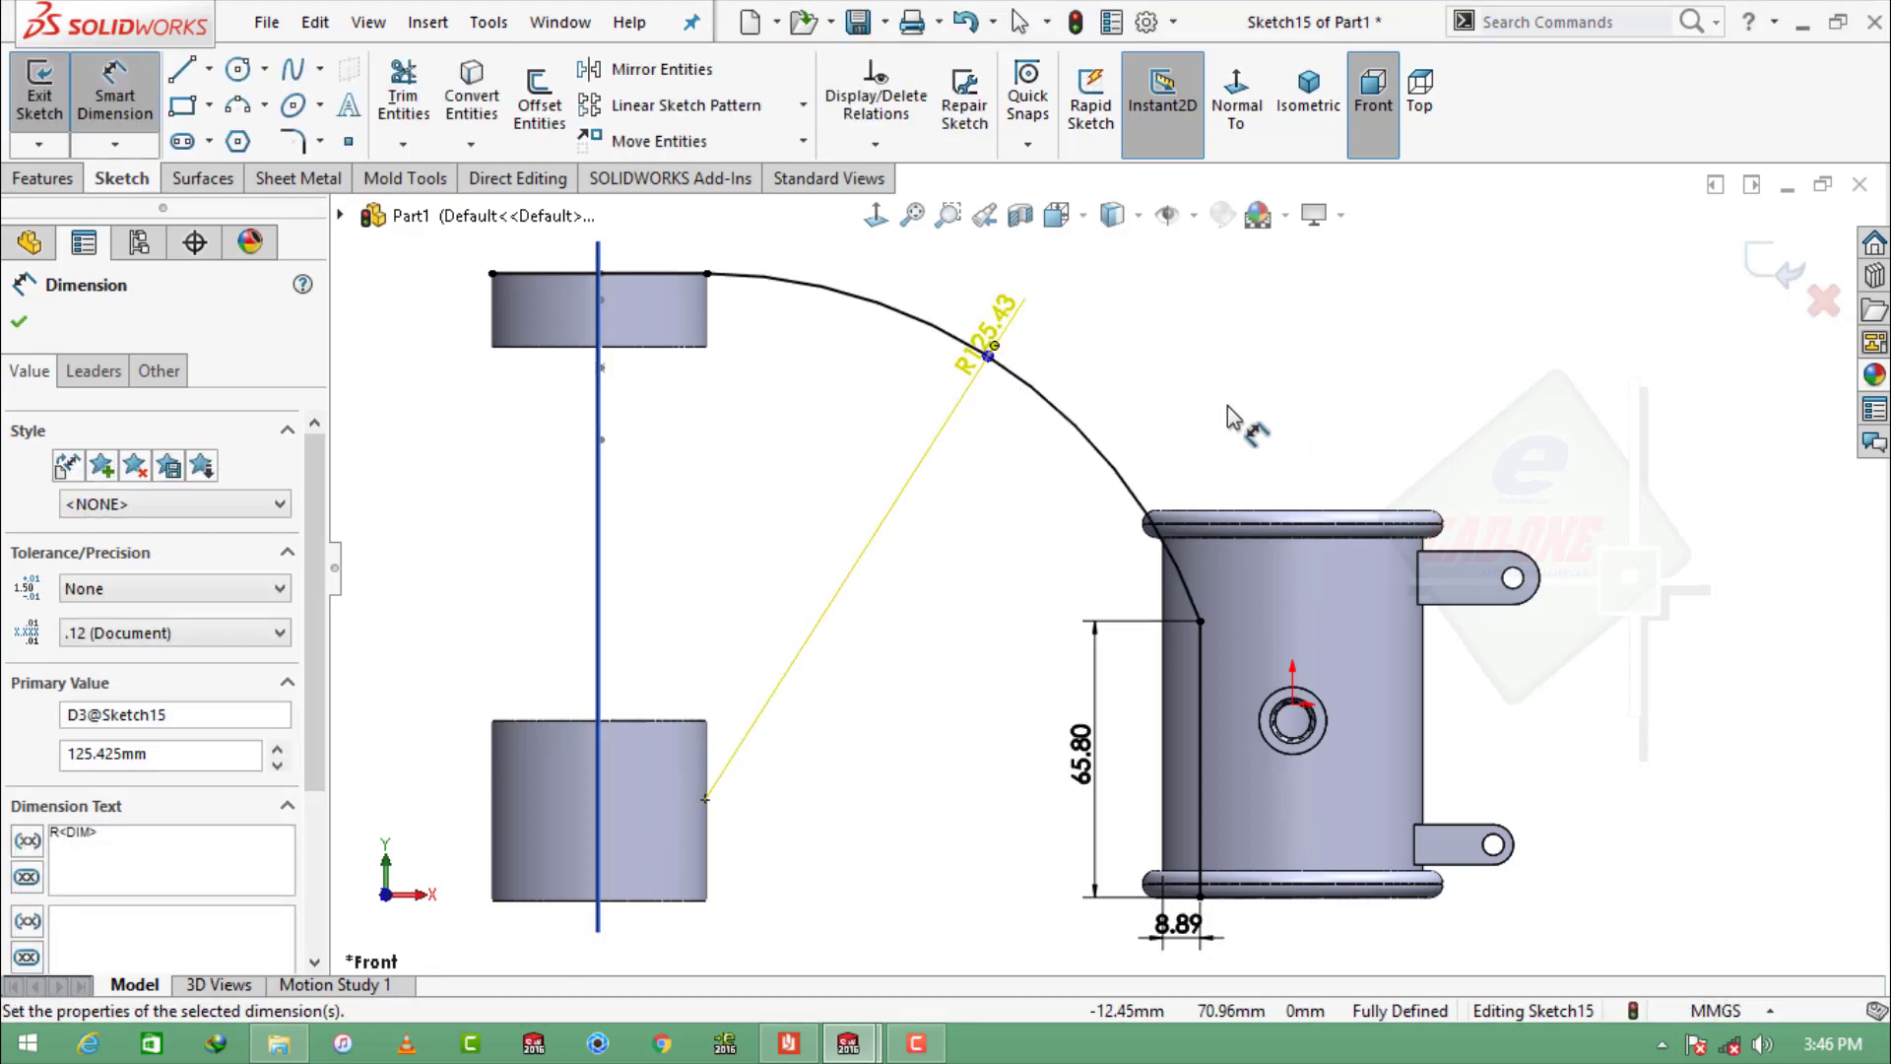
key("Escape")
middle_click_drag(1227, 414, 1239, 559)
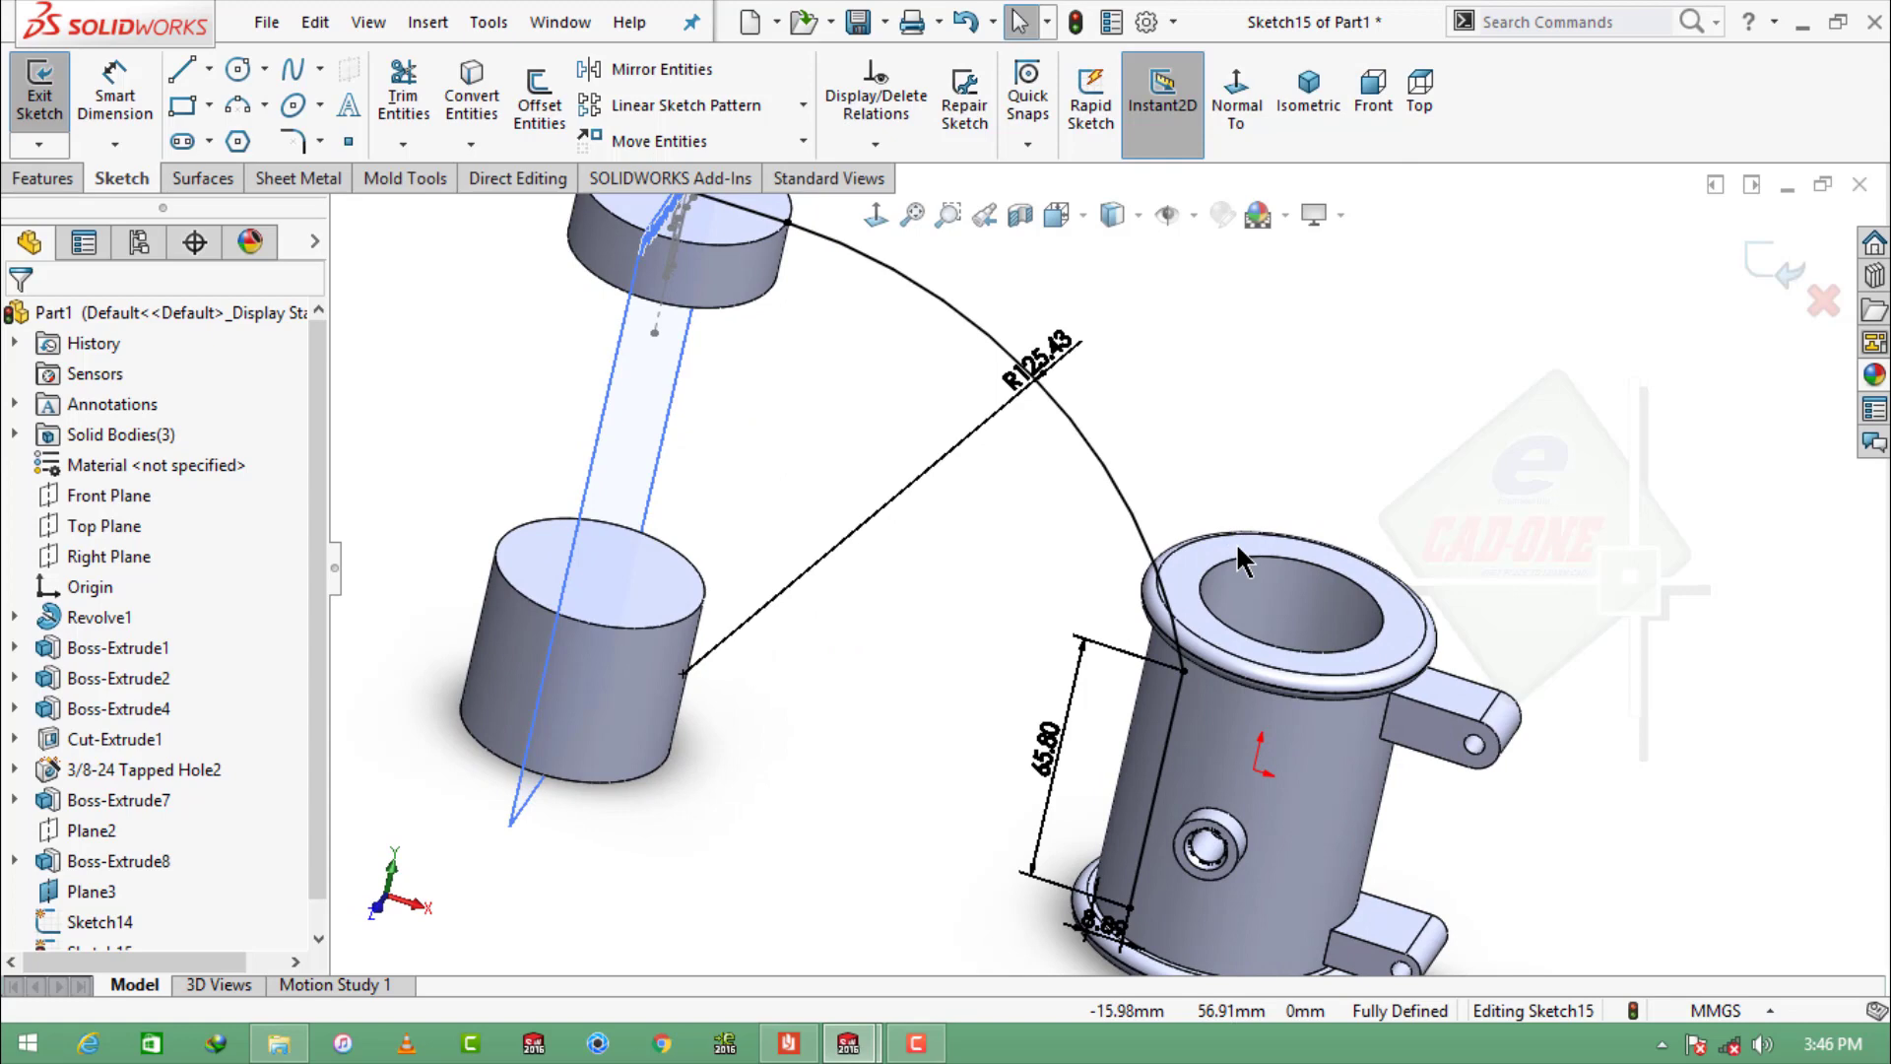
left_click(1770, 262)
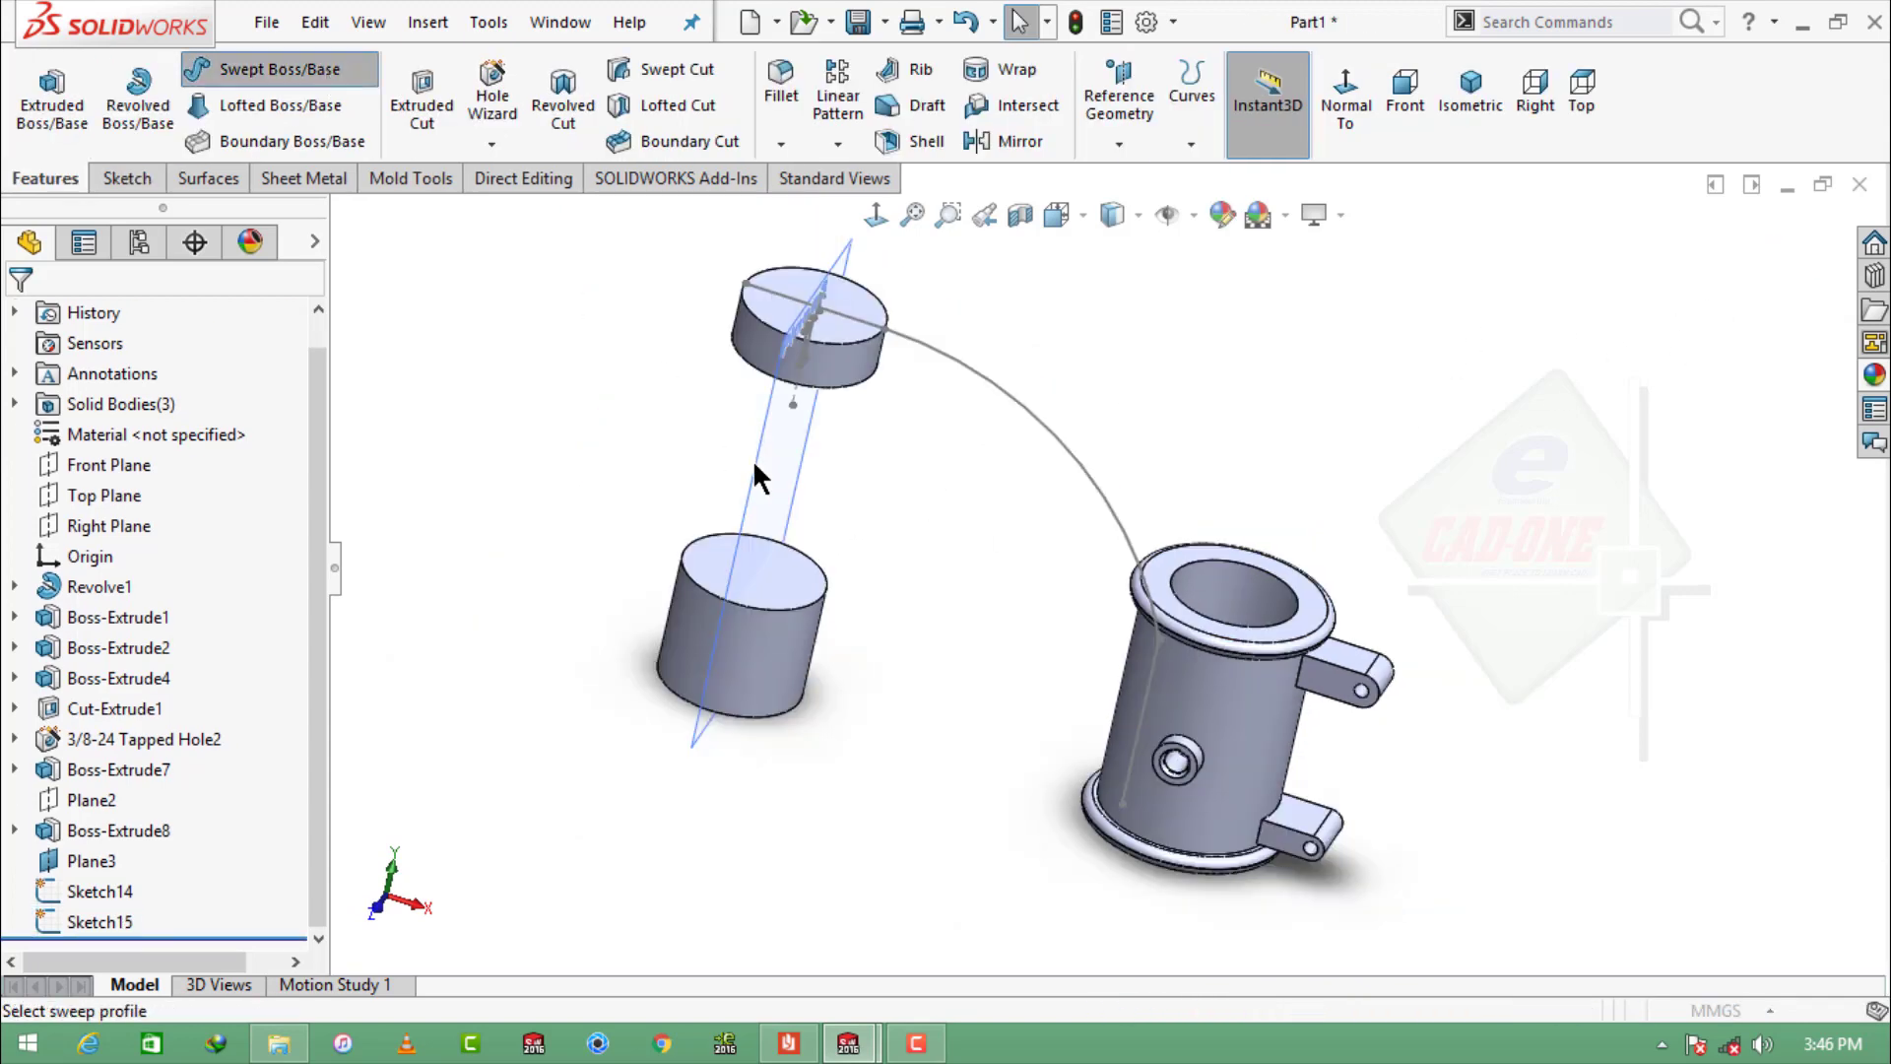
Step: Sweep the T-profile Sketch14 along the path Sketch15, with Follow Path orientation, no profile twist and merged result
middle_click_drag(872, 404, 947, 343)
scroll(822, 397, "down", 3)
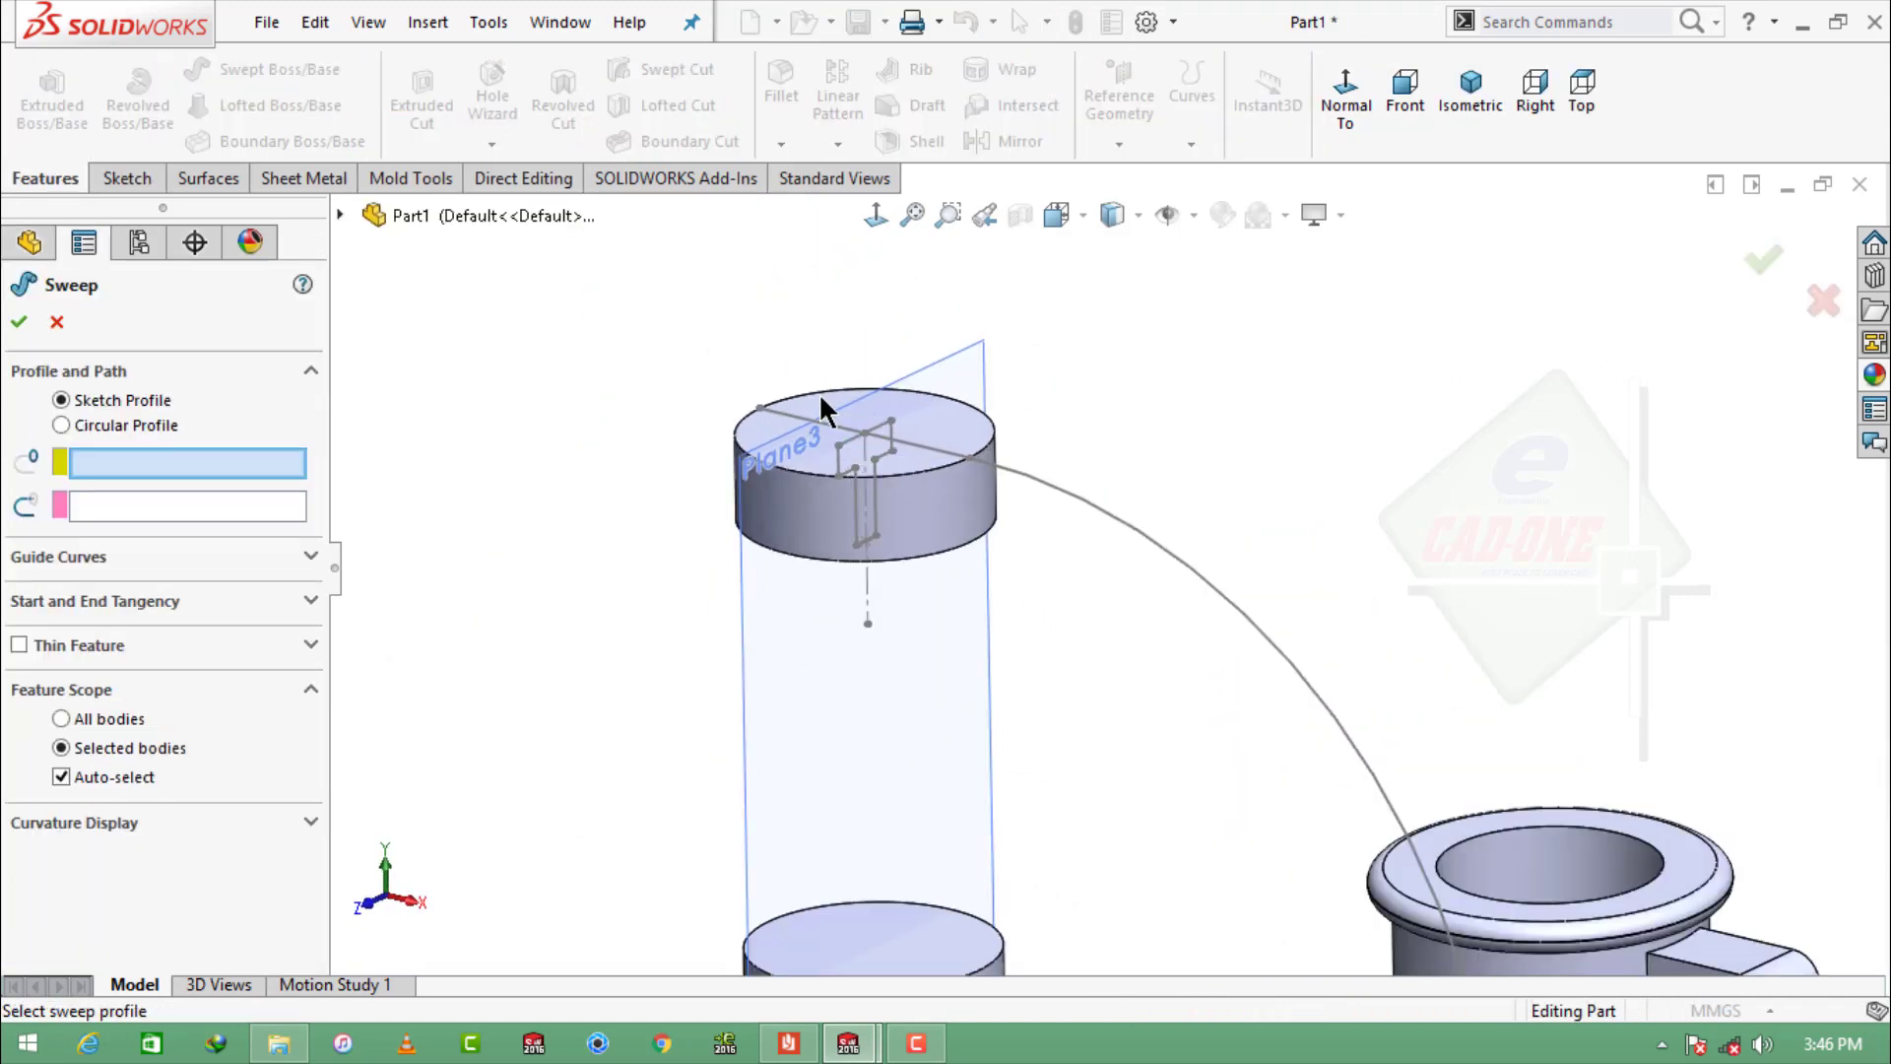
left_click(854, 451)
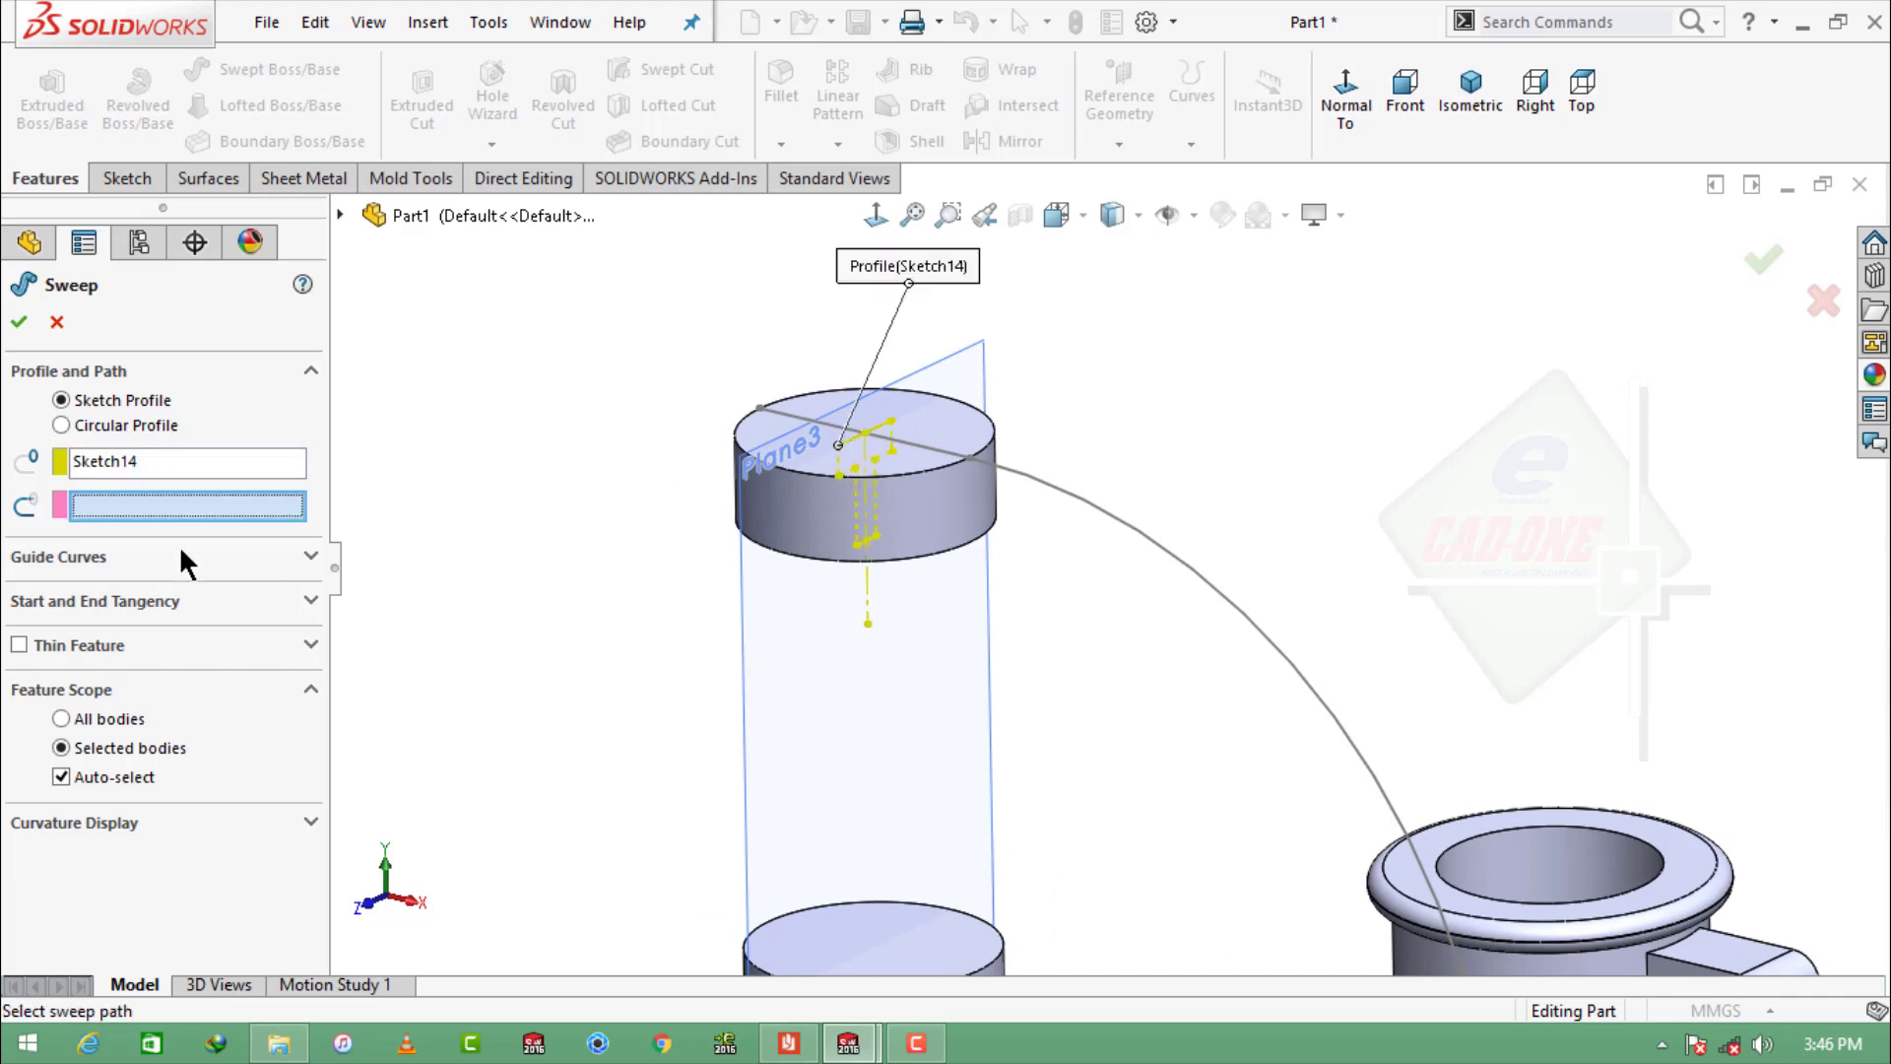
left_click(1093, 504)
scroll(1422, 642, "up", 3)
middle_click_drag(1479, 660, 1538, 646)
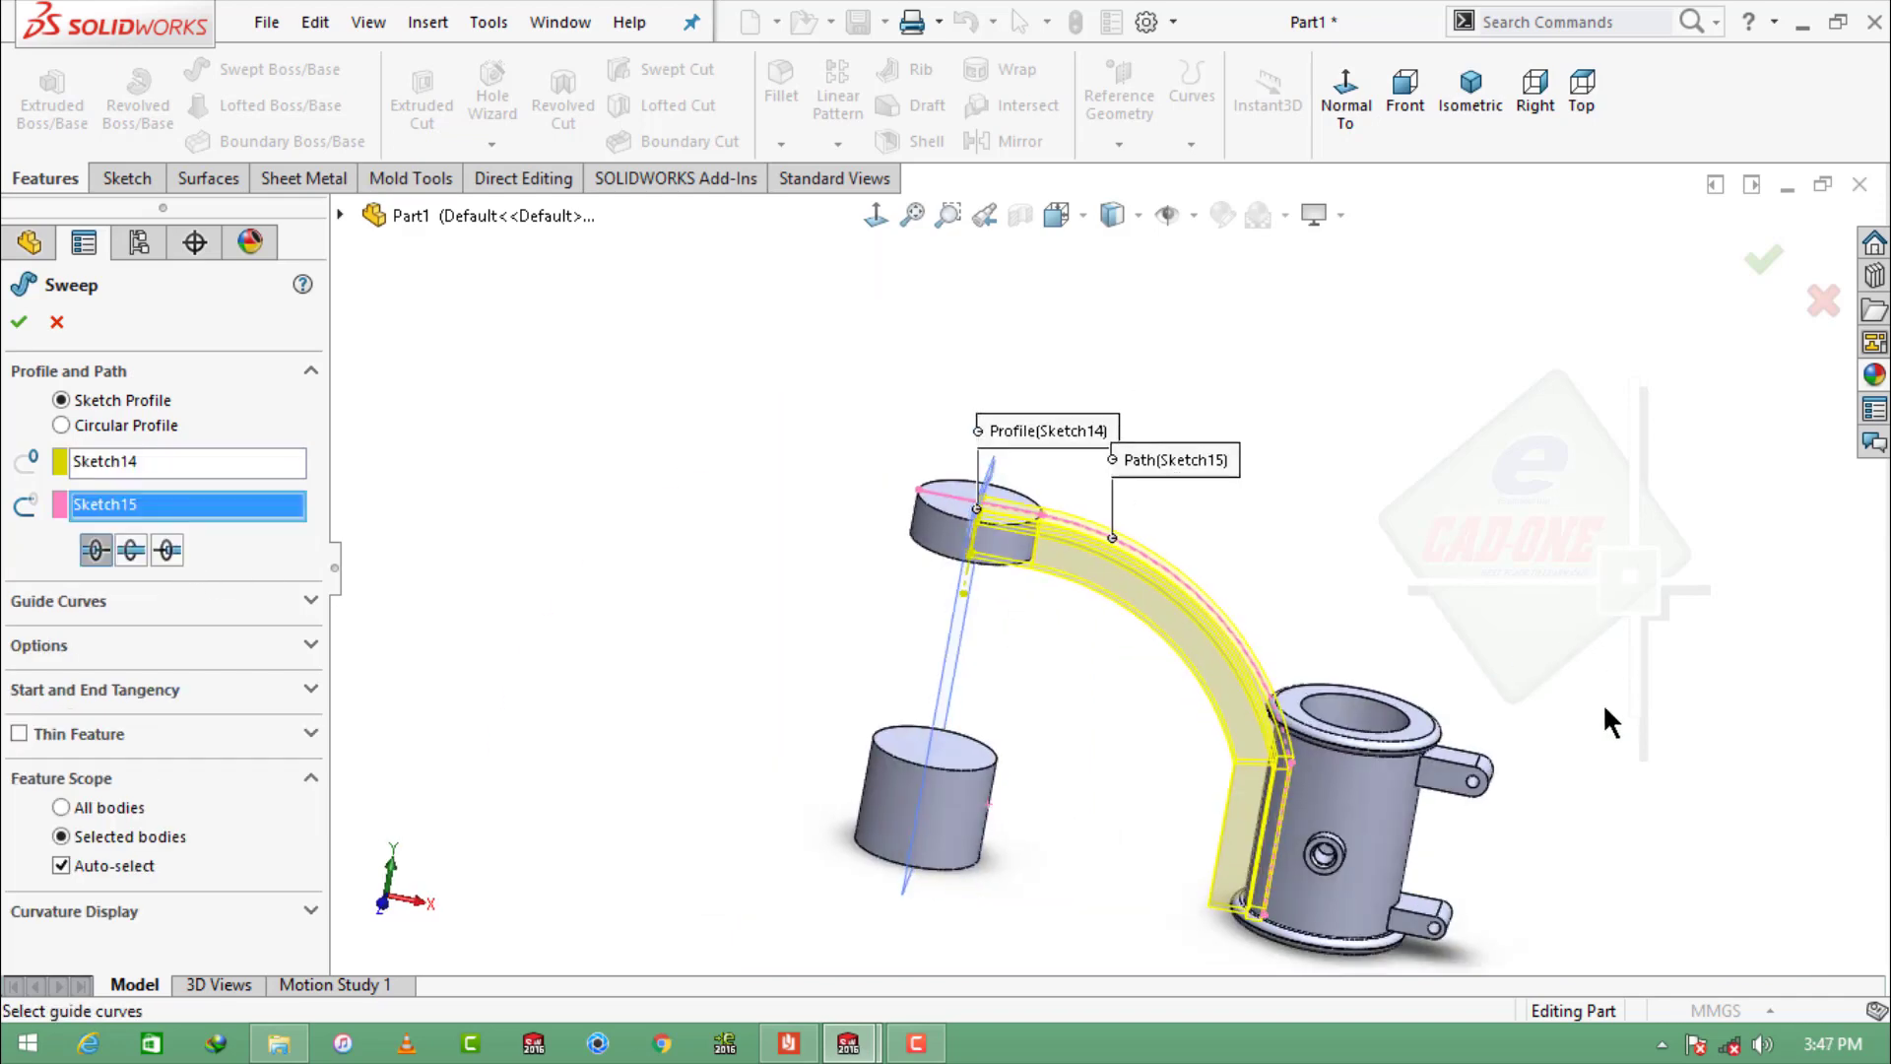
left_click(307, 647)
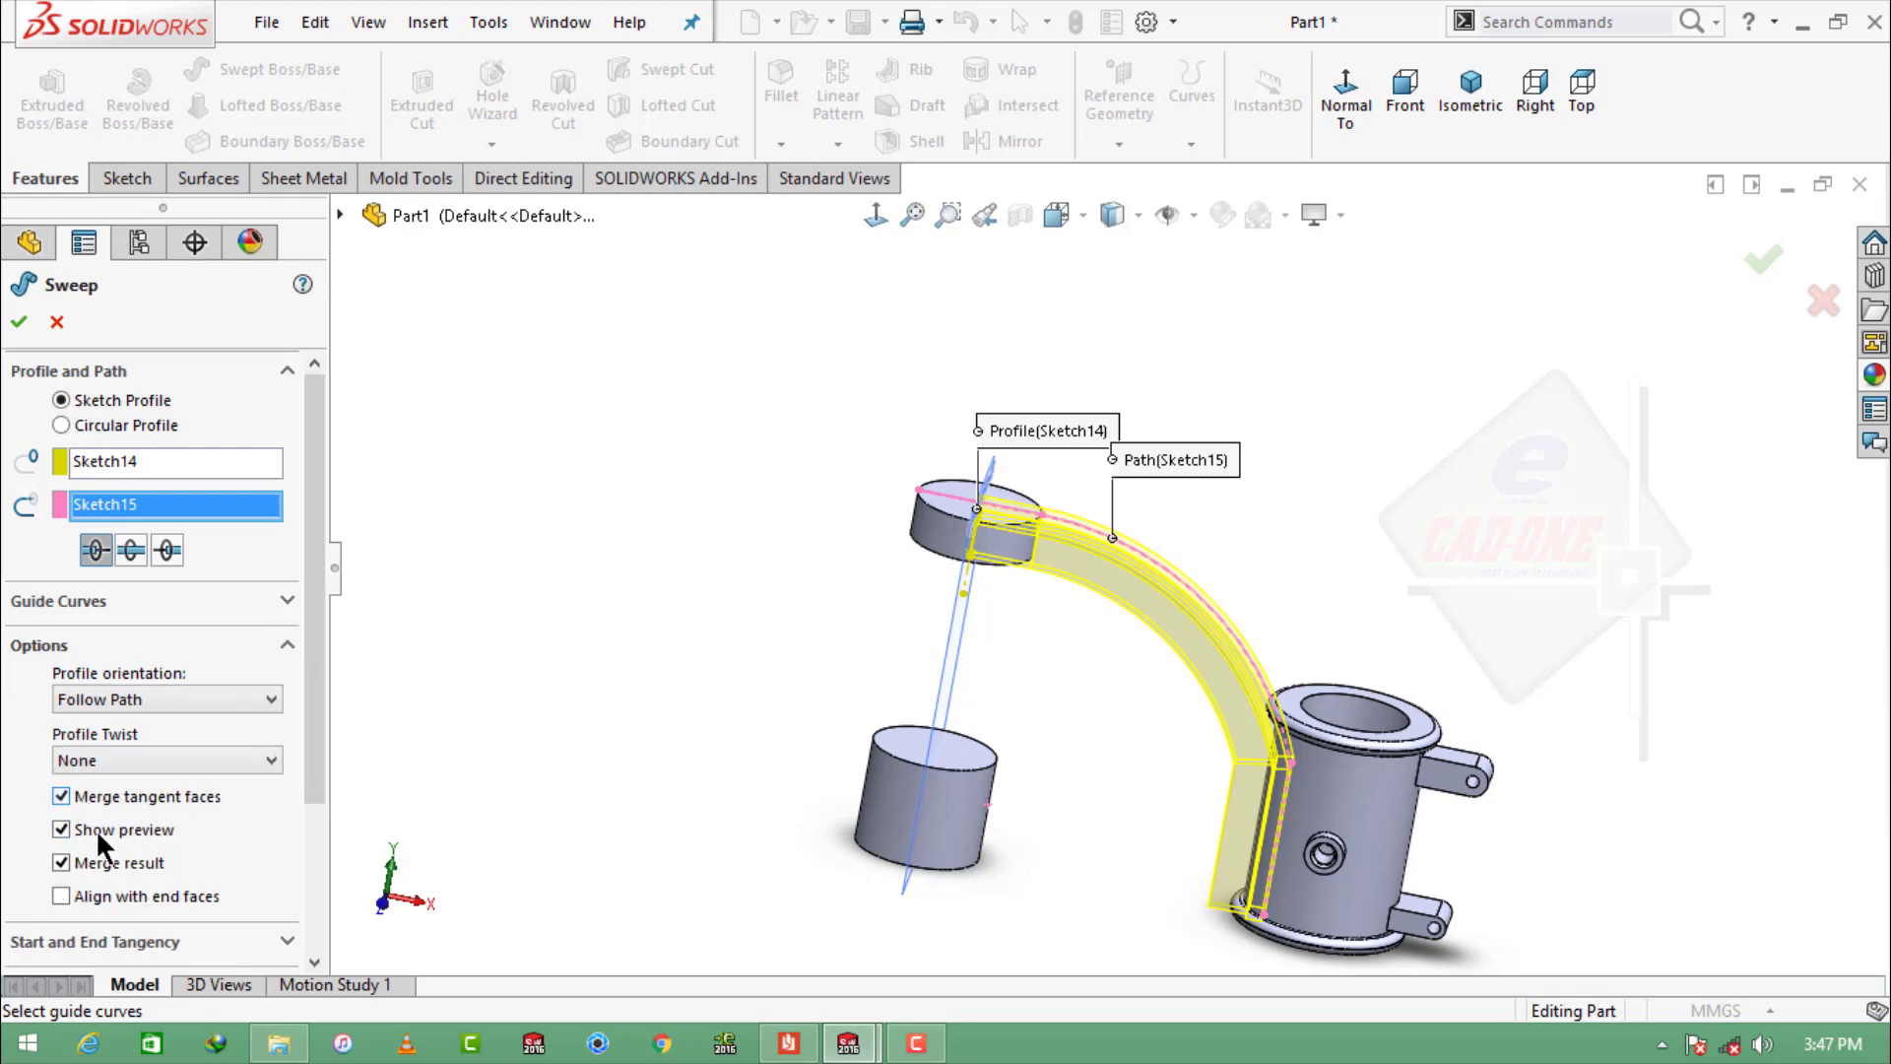
left_click(19, 321)
Step: Start a sketch on the bottom face of the lower separate cylinder and view it straight on
middle_click_drag(676, 633, 1093, 739)
scroll(988, 767, "down", 3)
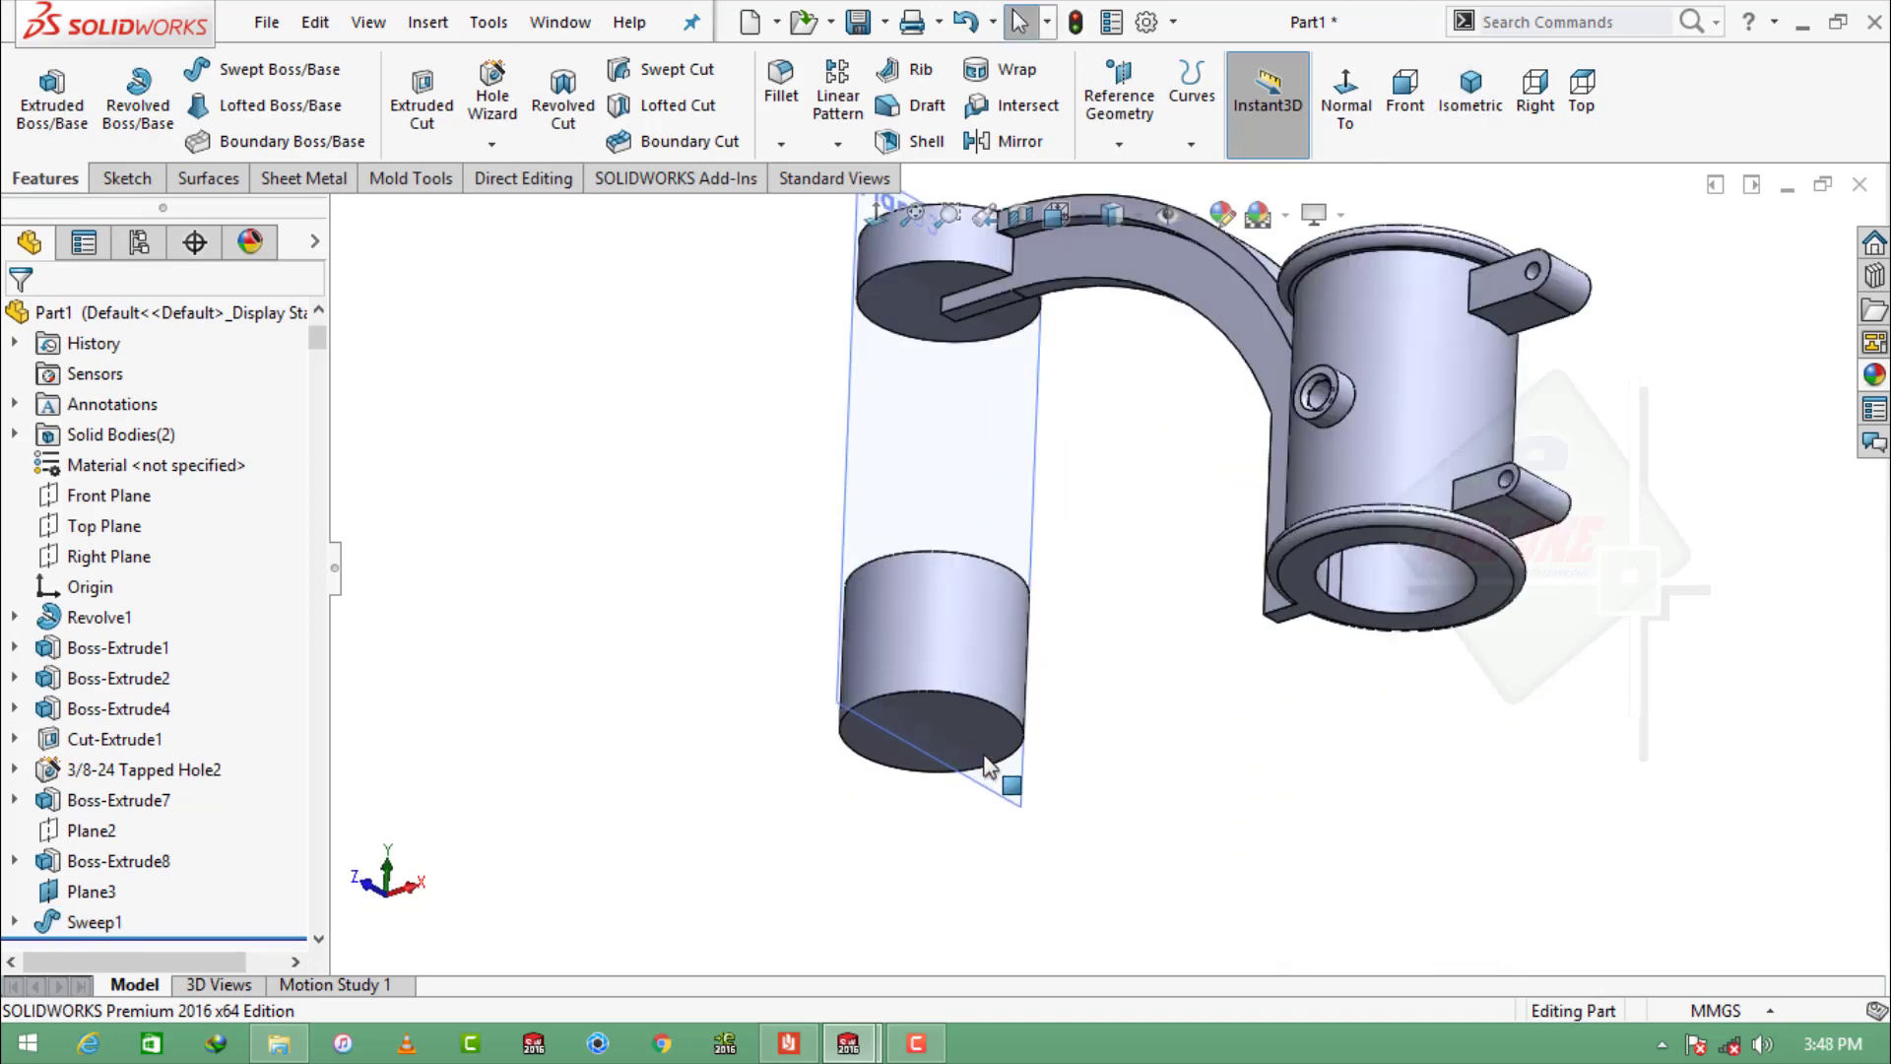
left_click(969, 731)
left_click(1080, 616)
left_click(1243, 88)
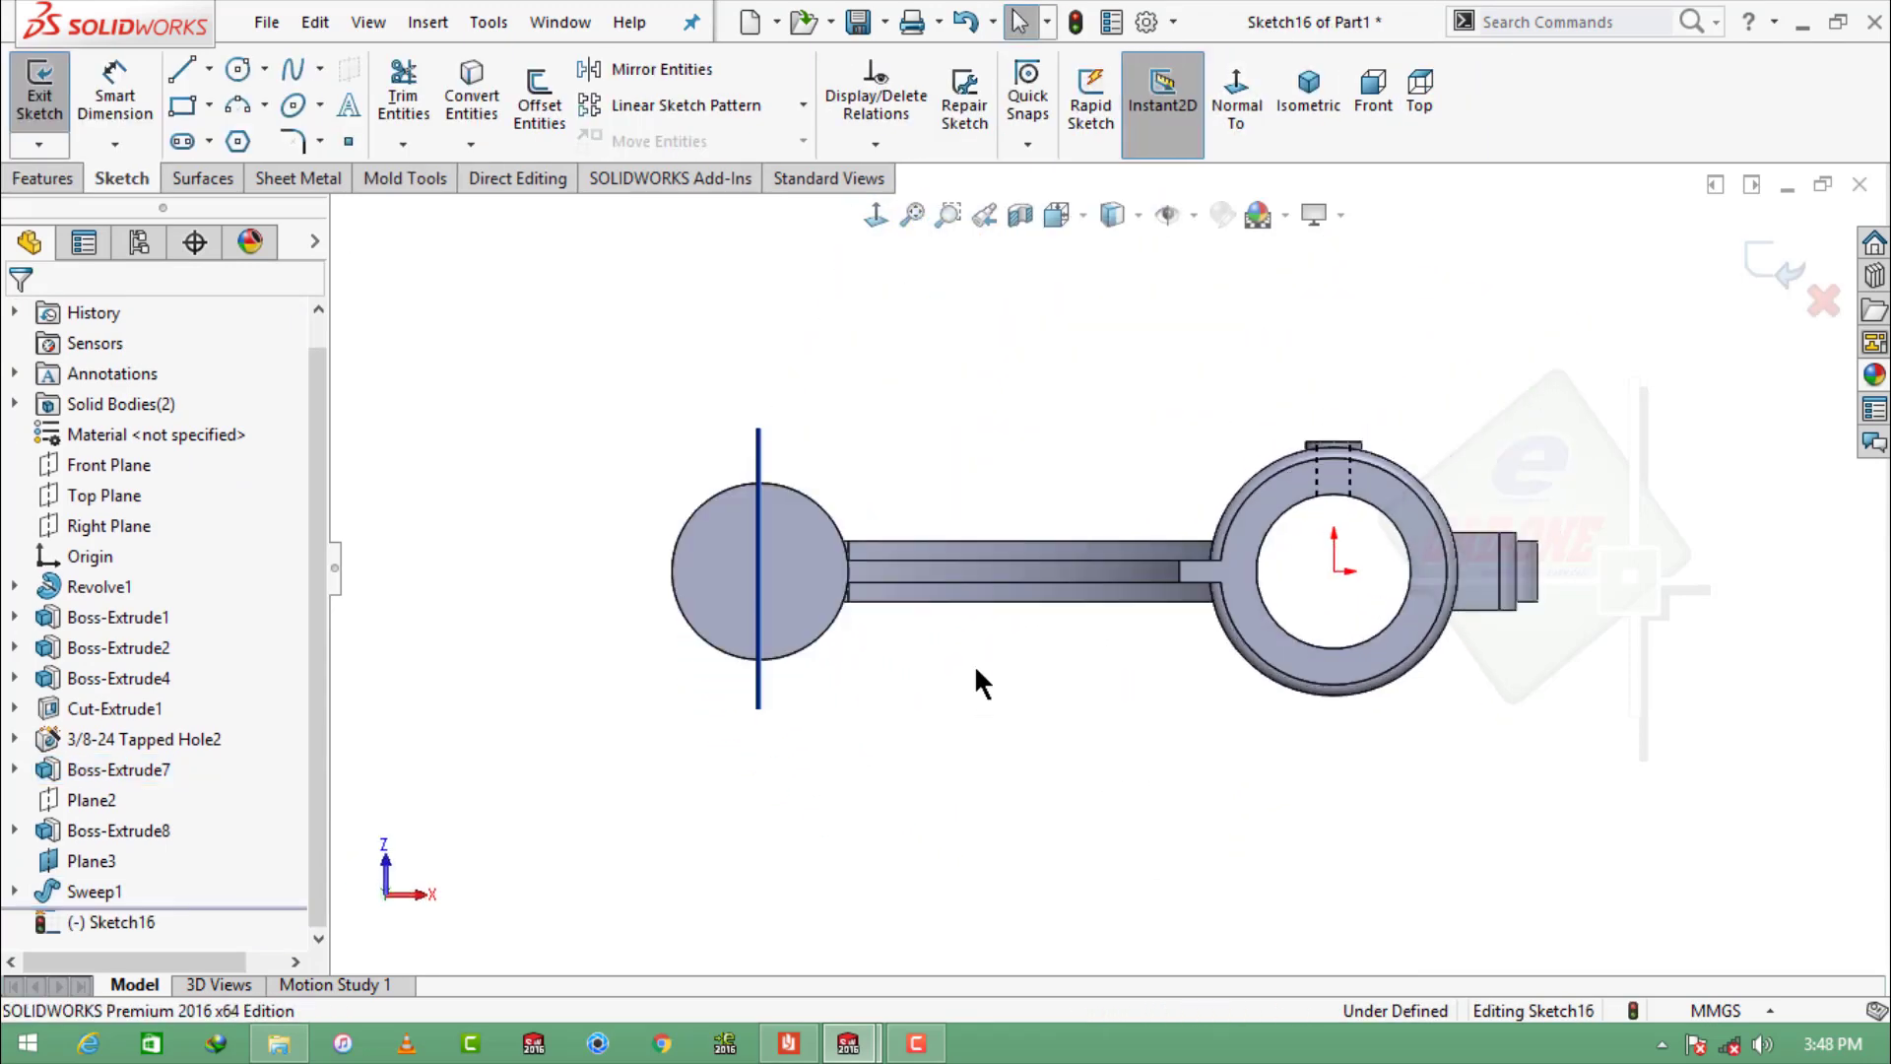
Step: Draw a connected line outline starting with a vertical line across the swept arm's full width near the cylinder, continuing along the arm's lower edge
scroll(908, 534, "down", 2)
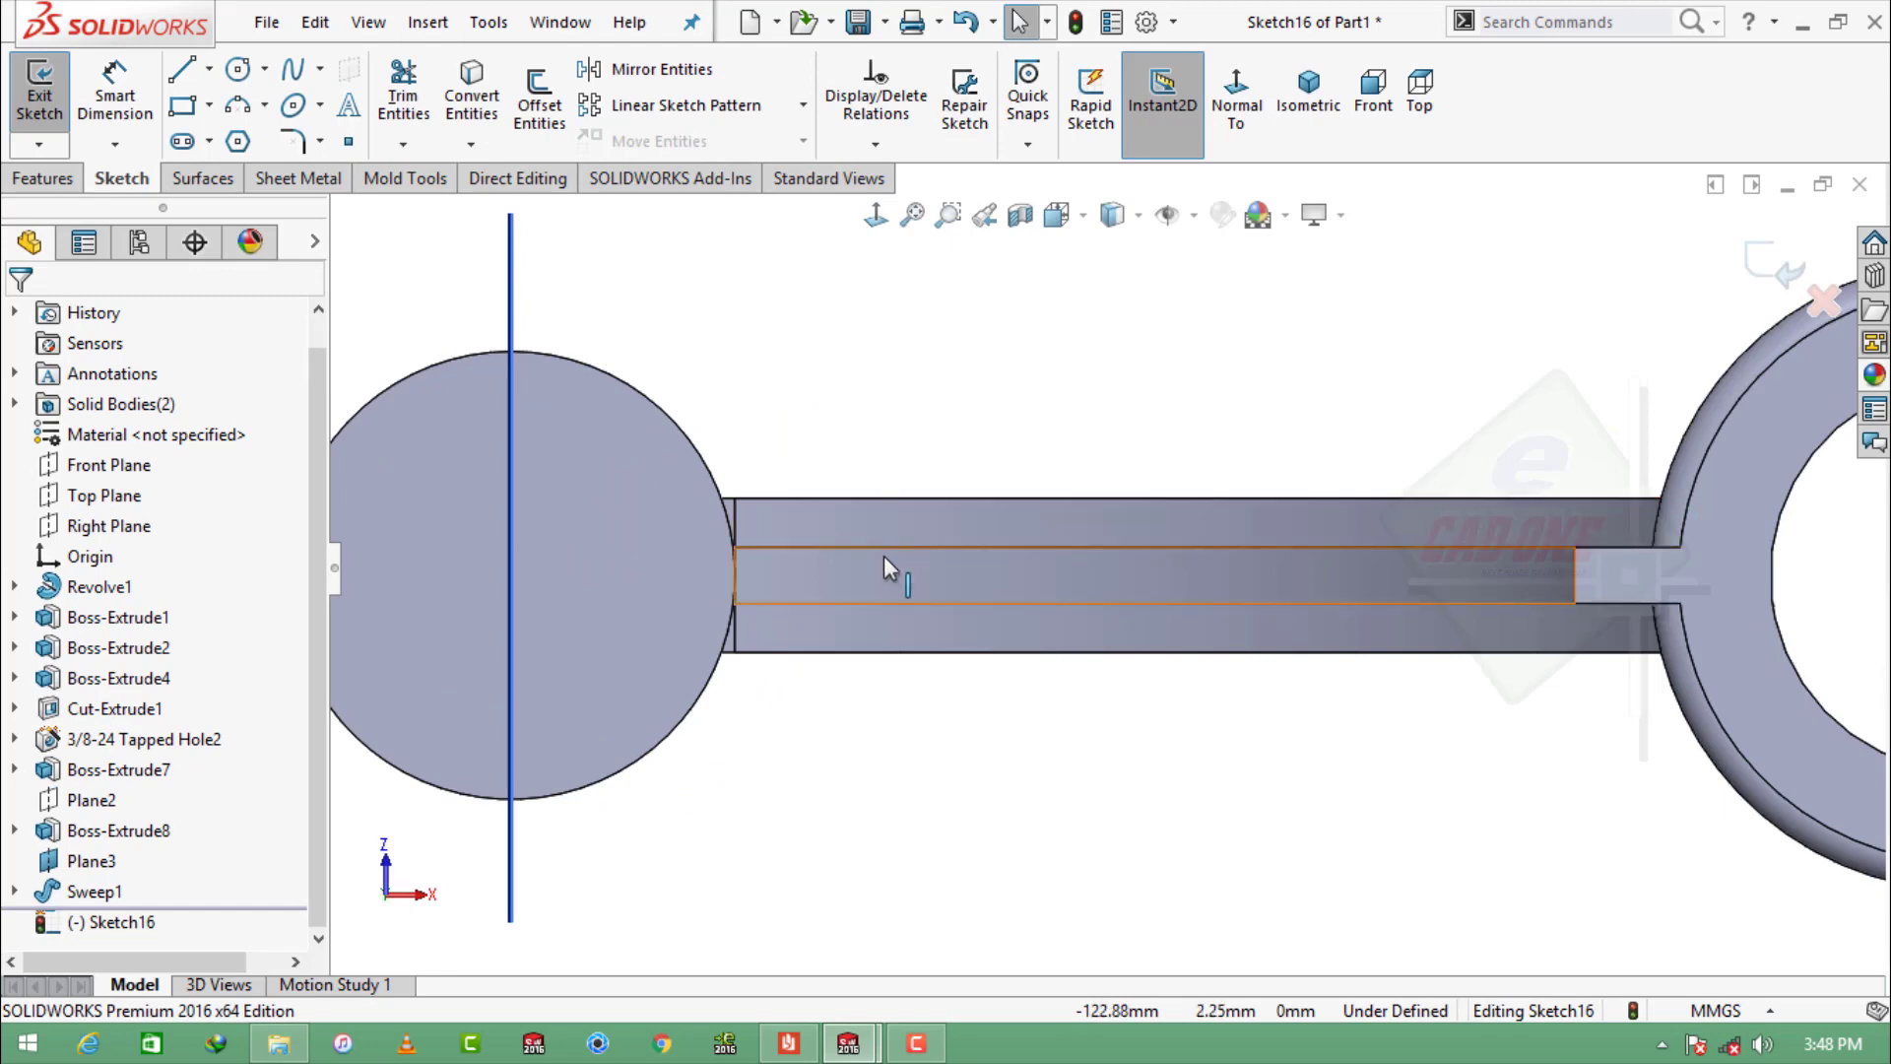
left_click(182, 69)
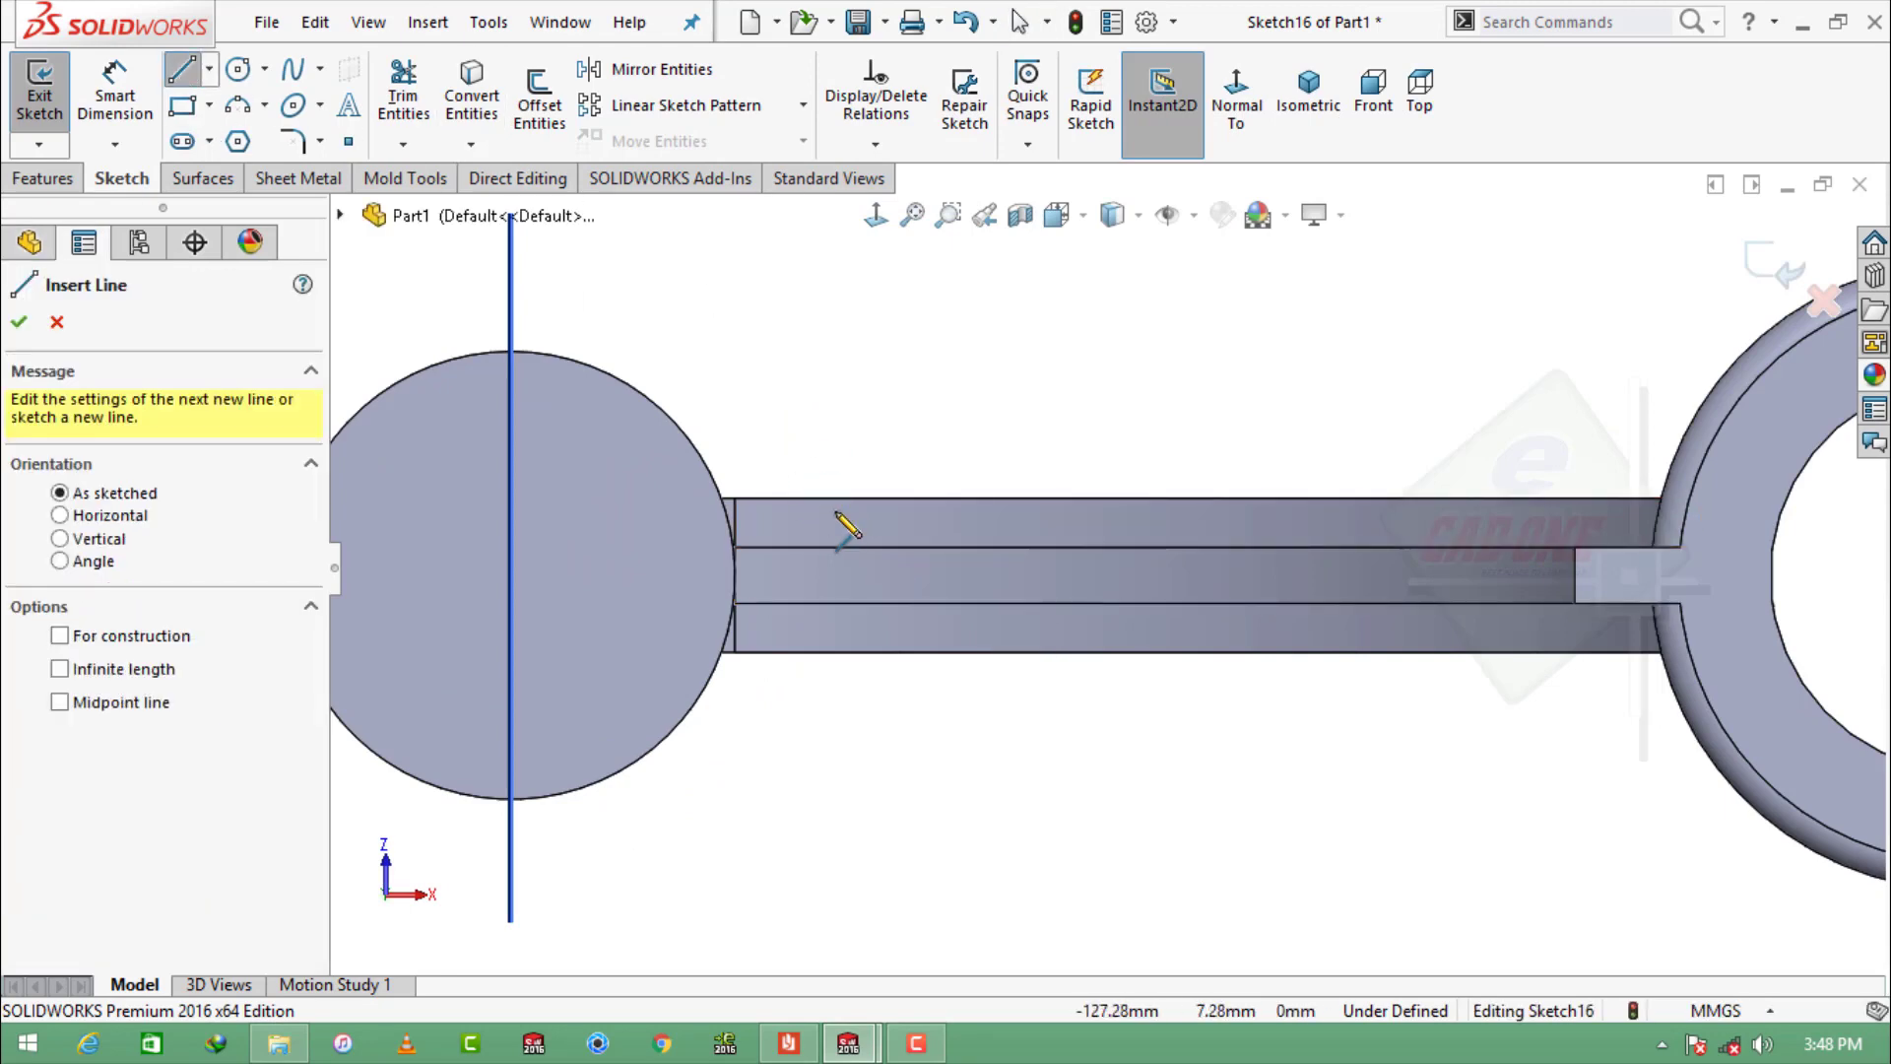
left_click(782, 499)
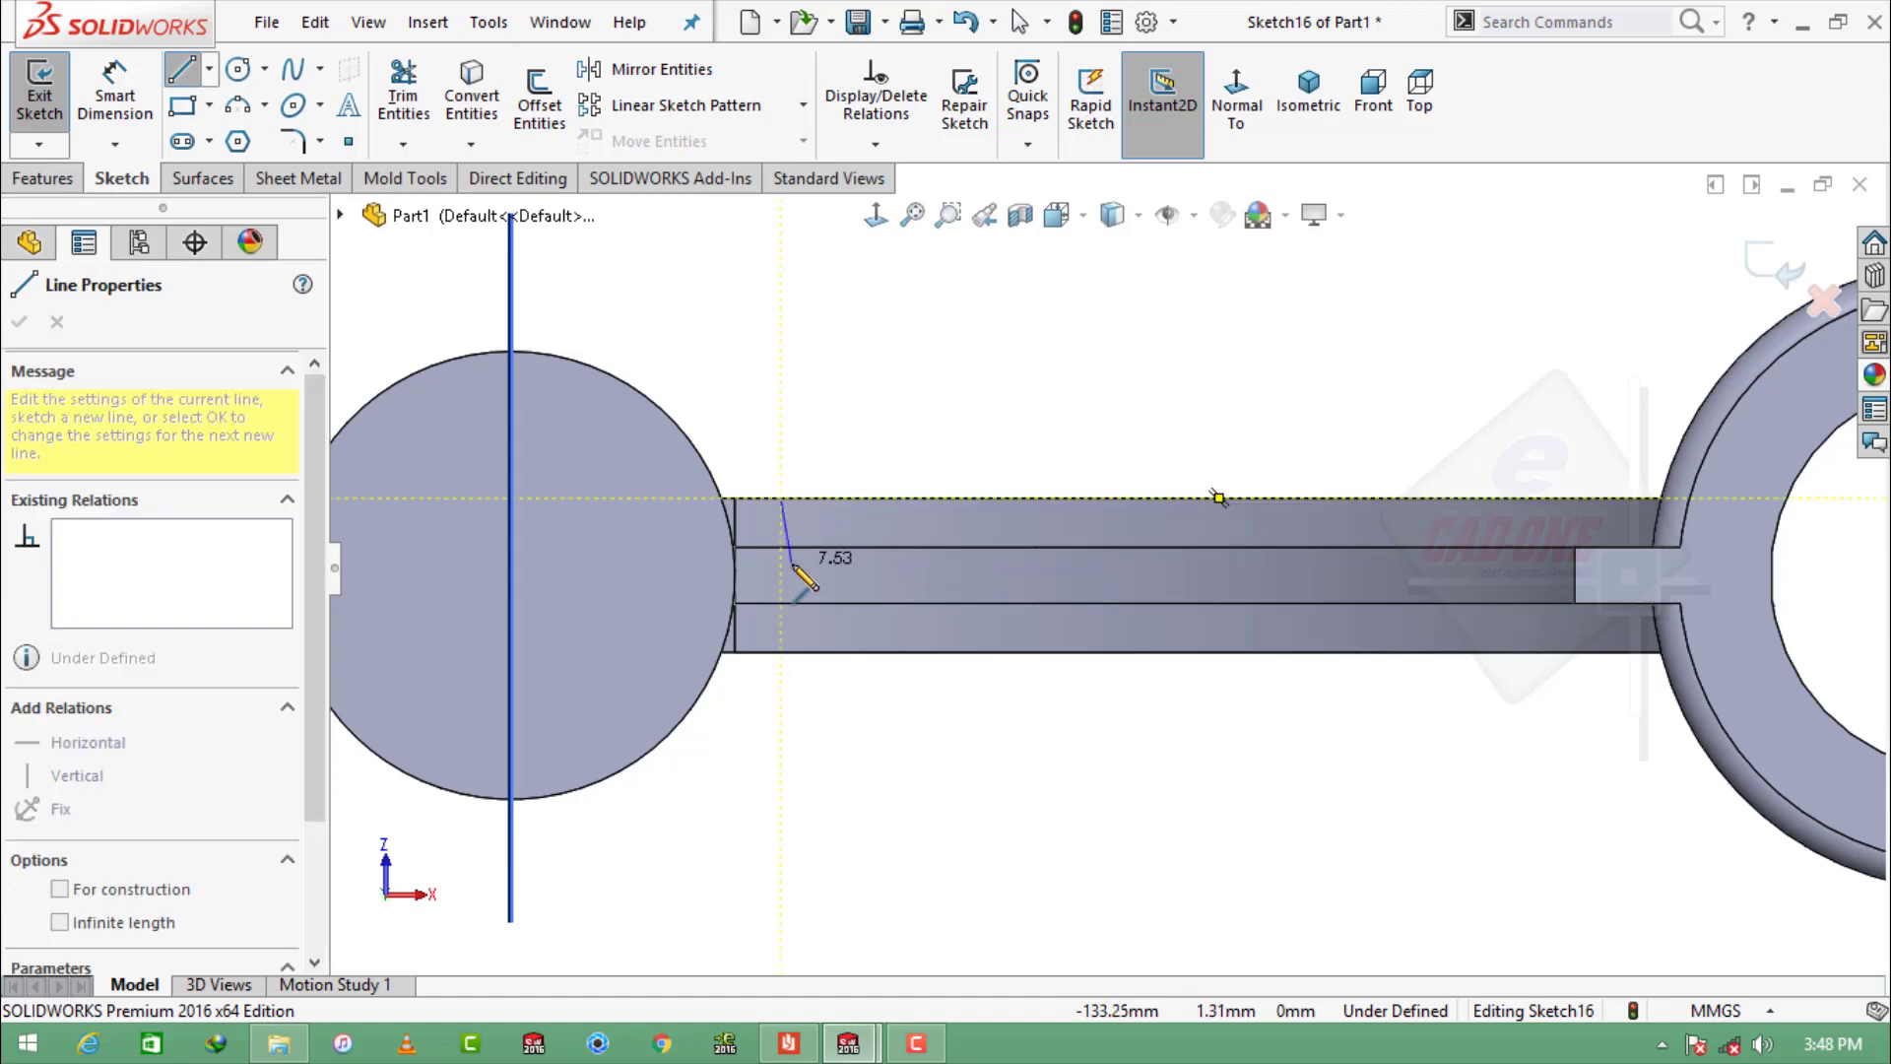
left_click(780, 651)
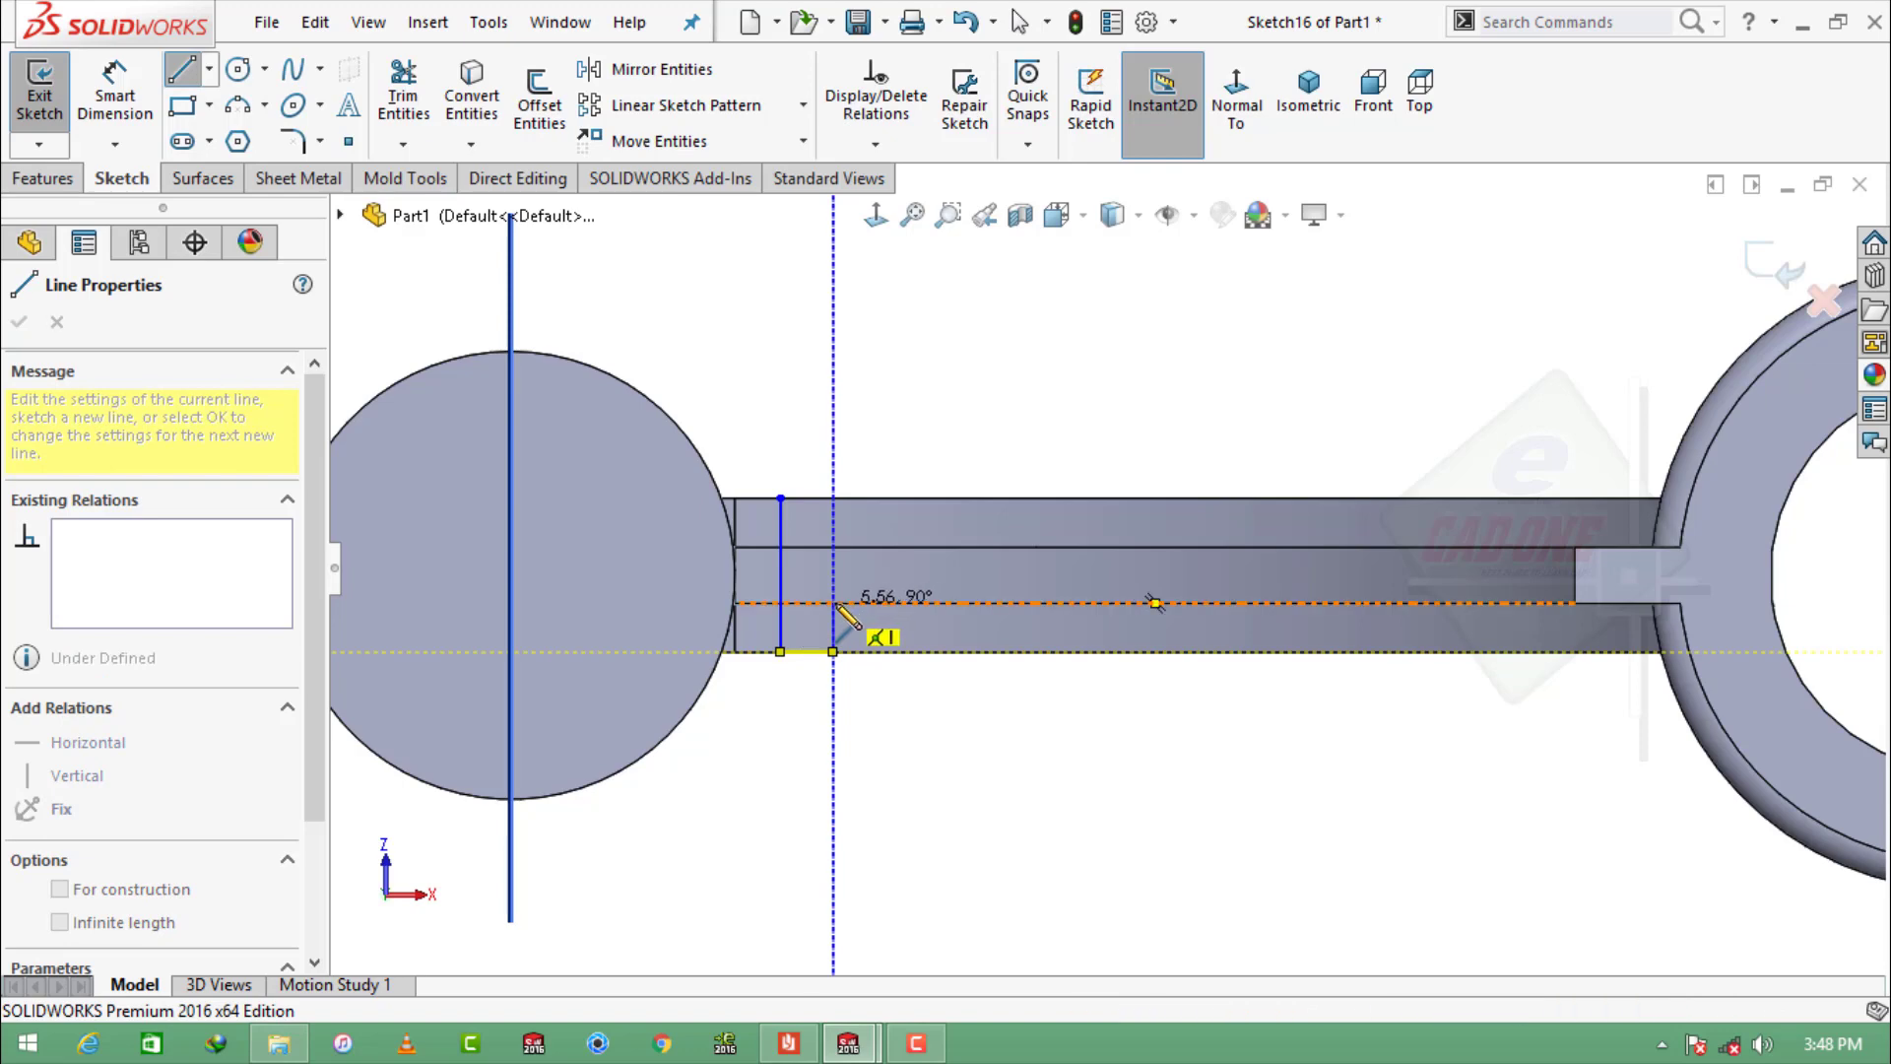
Step: Complete the closed T-shaped line profile on the bar next to the round boss, snapping its corners to the bar's edges
left_click(833, 603)
left_click(932, 603)
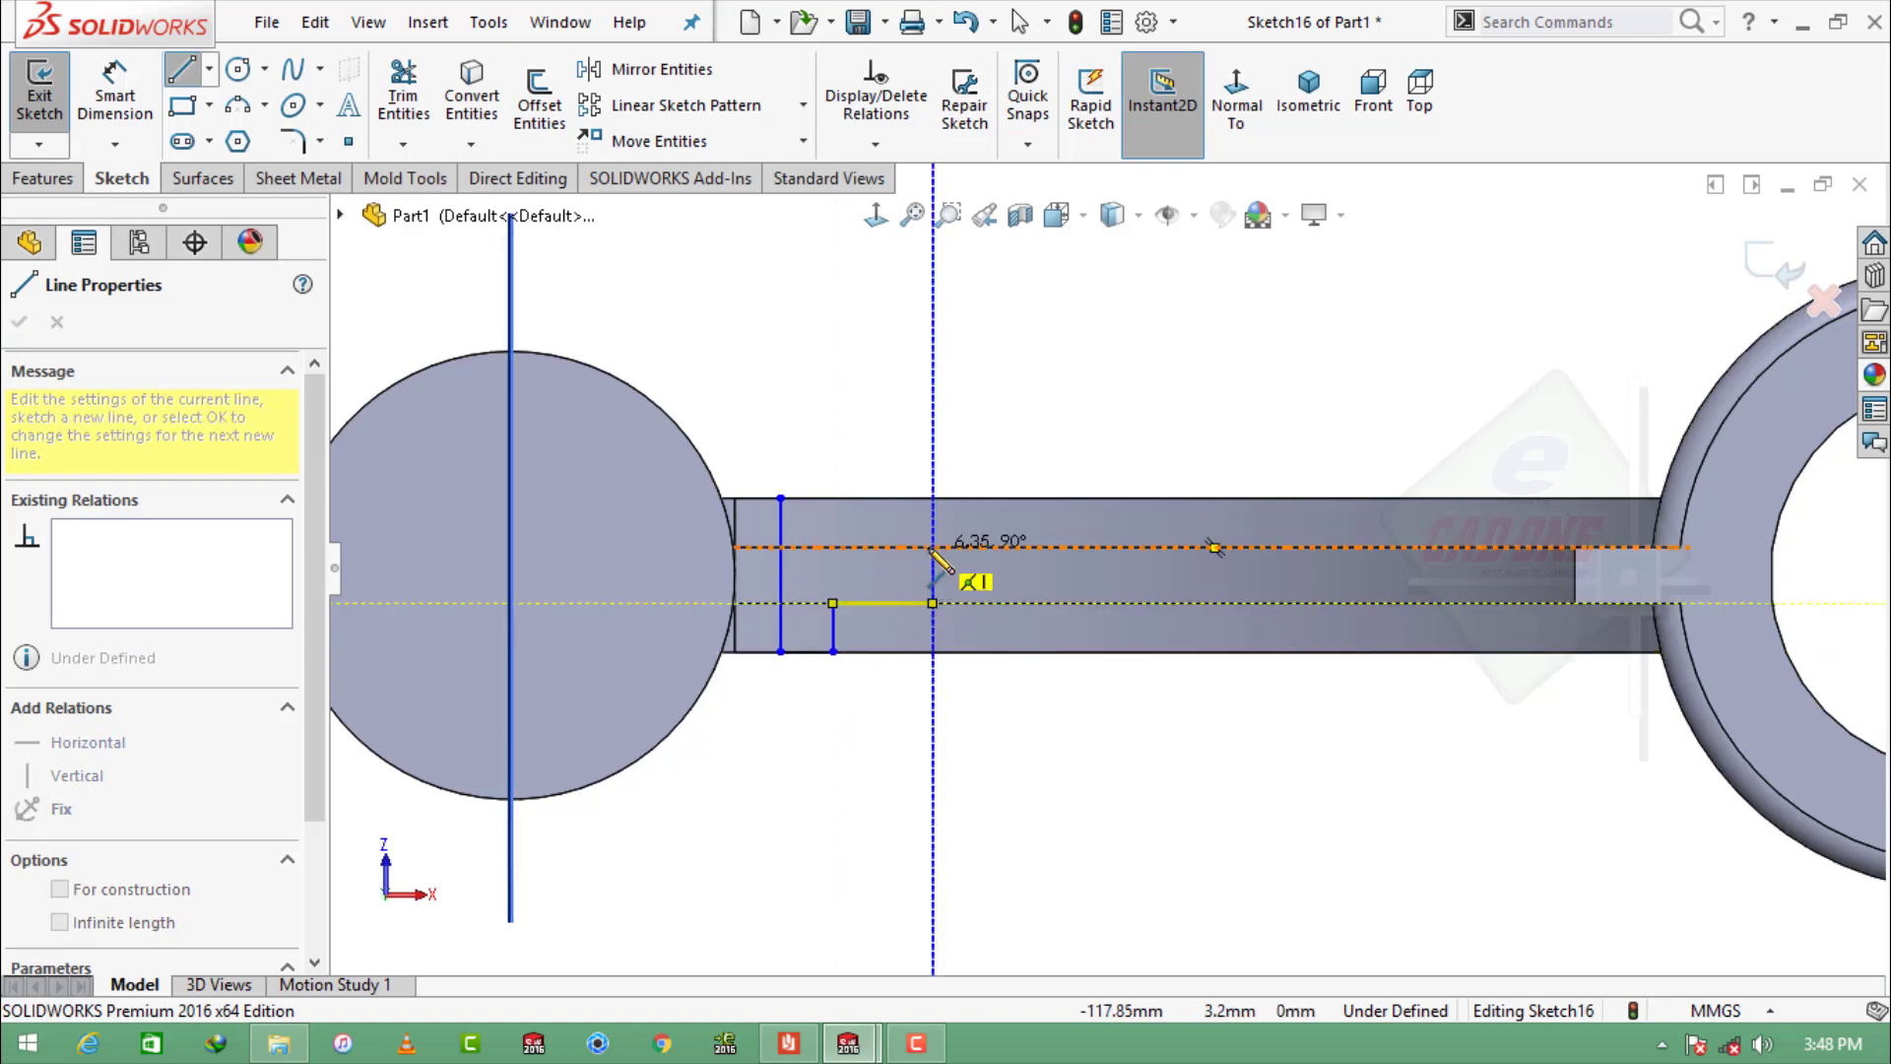
left_click(932, 547)
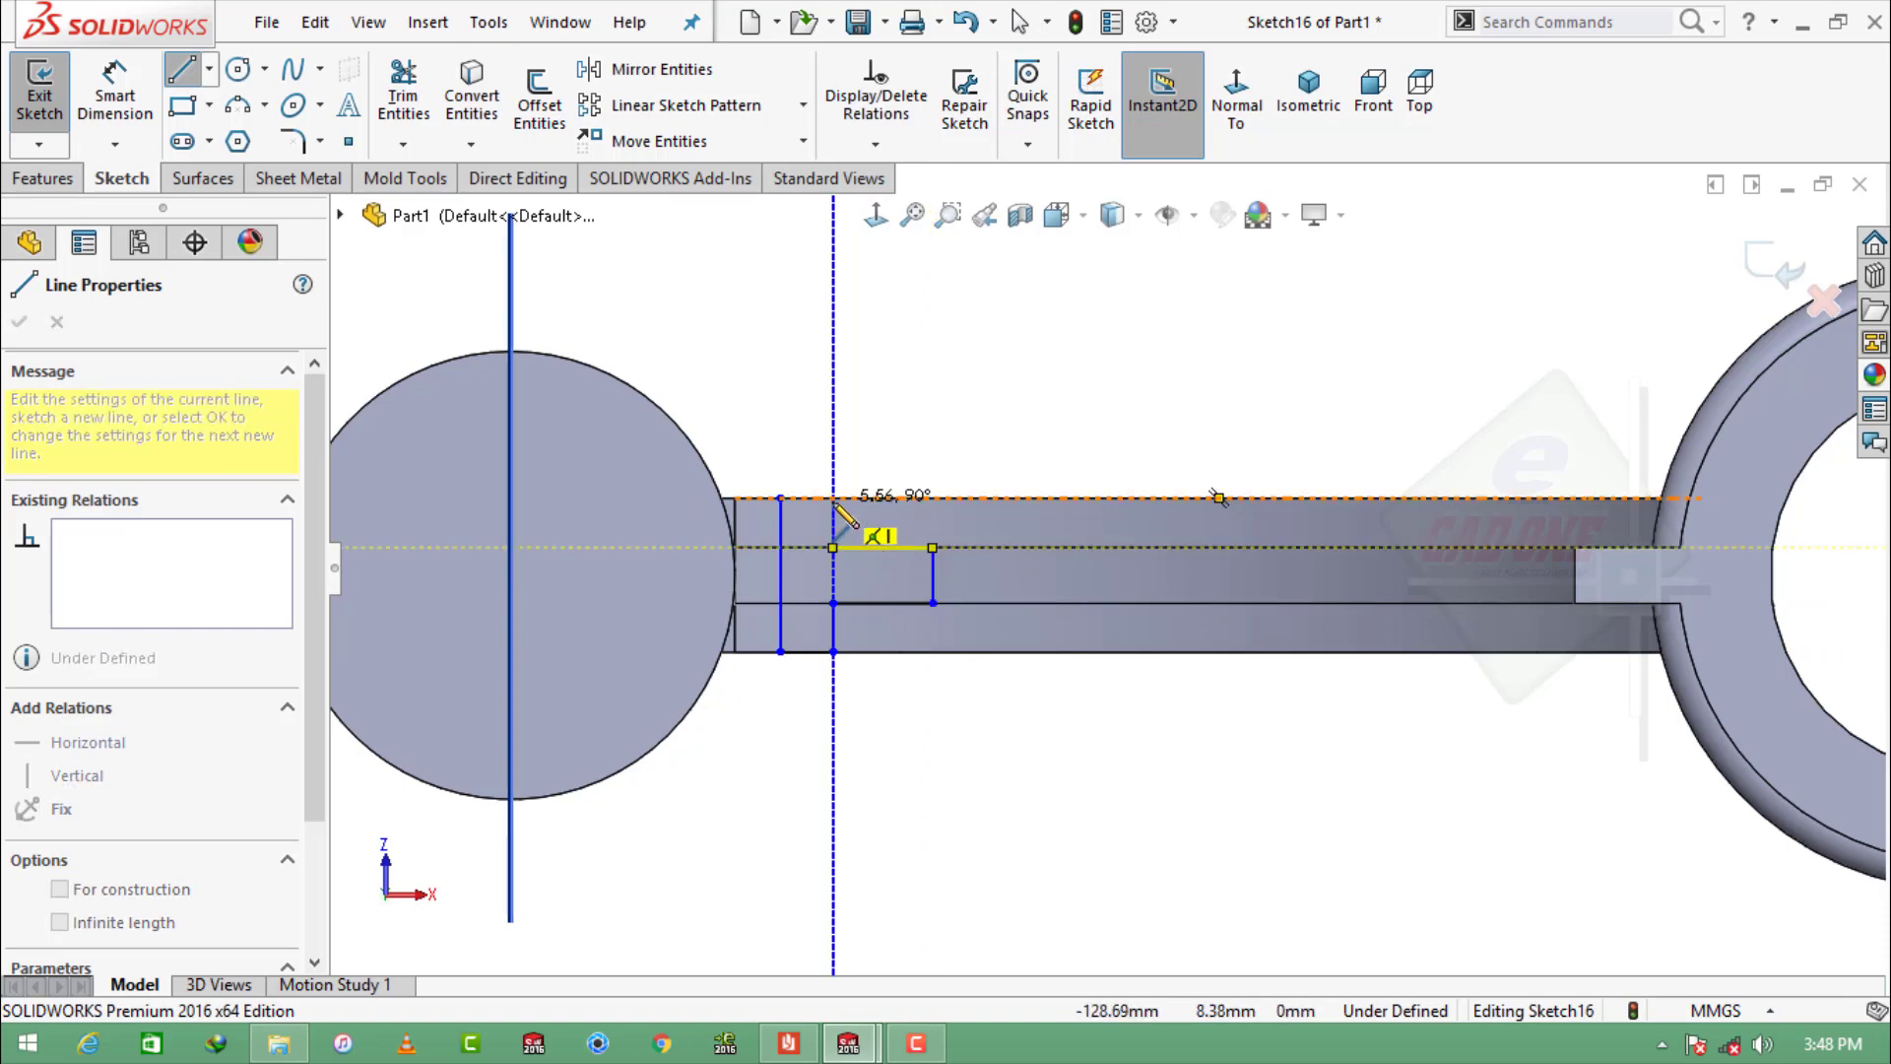
double_click(833, 498)
key("Escape")
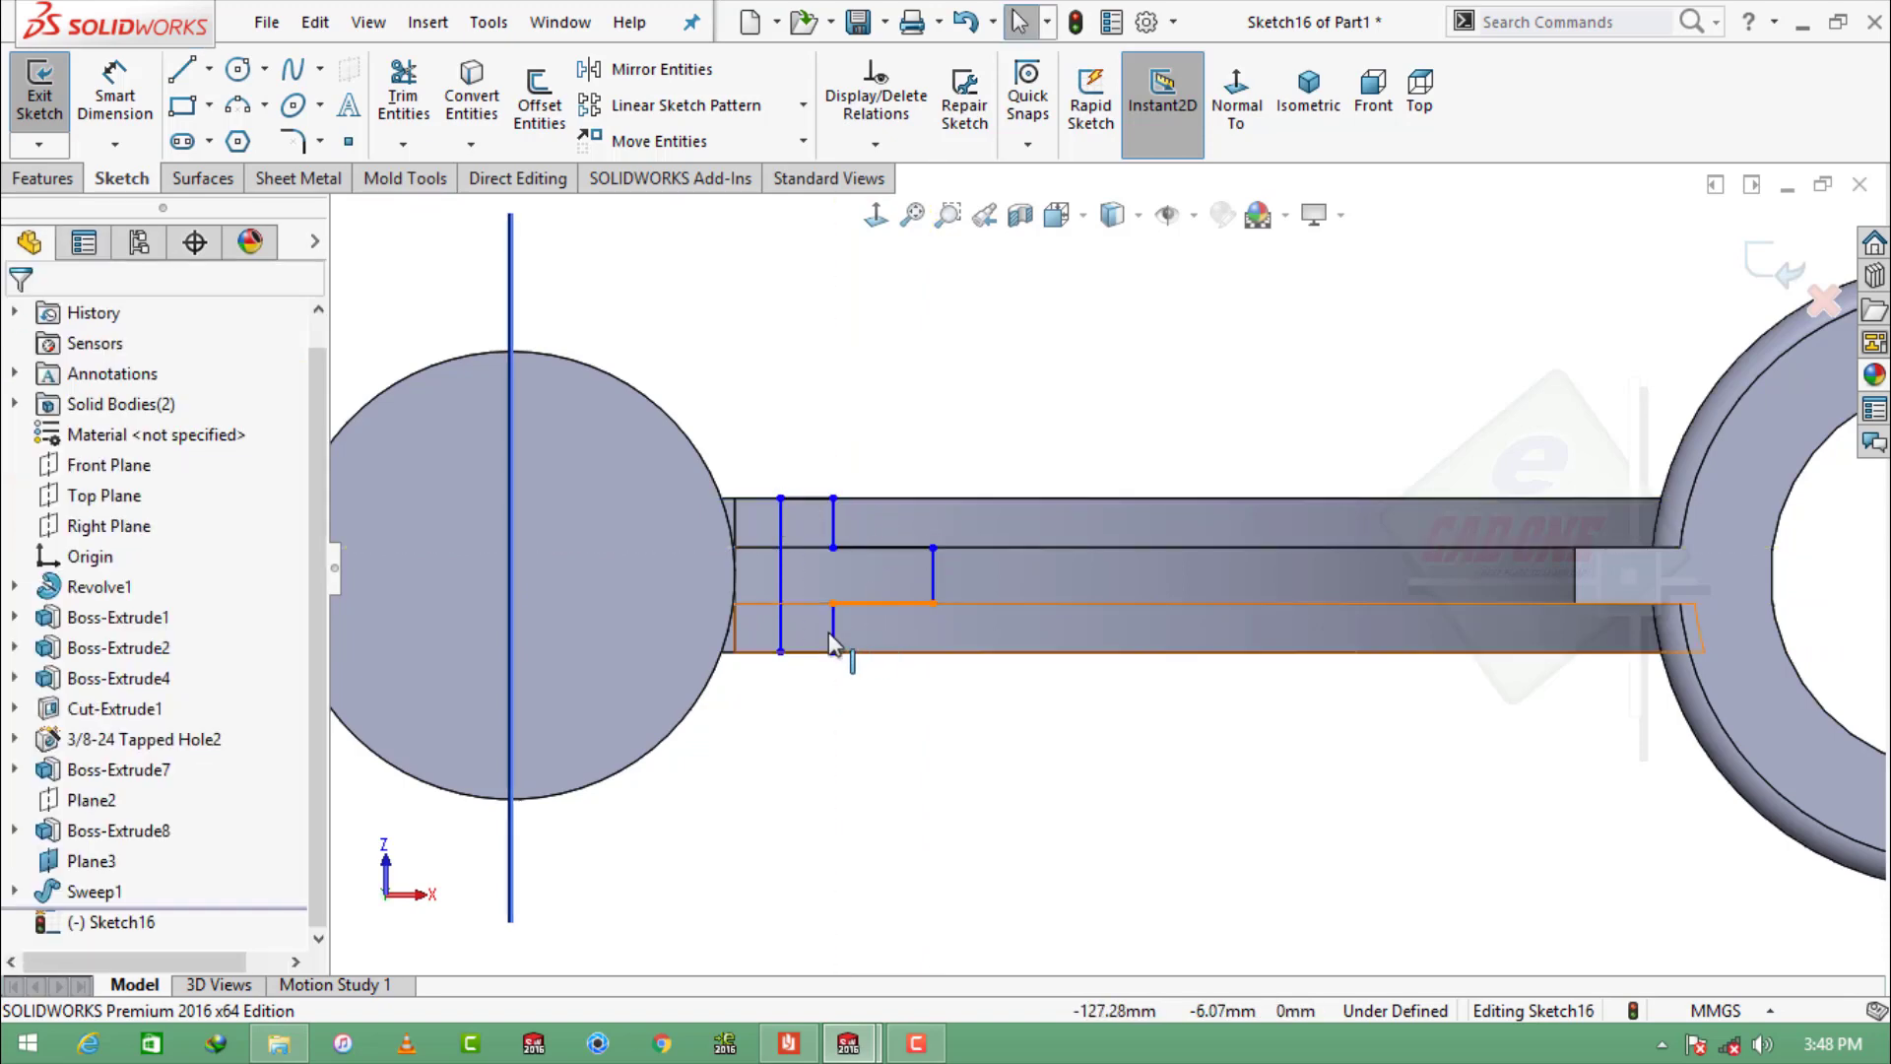
Step: Make the two short vertical shoulder lines of the T-profile equal in length
left_click(832, 628)
left_click(833, 522, "ctrl")
left_click(1078, 404)
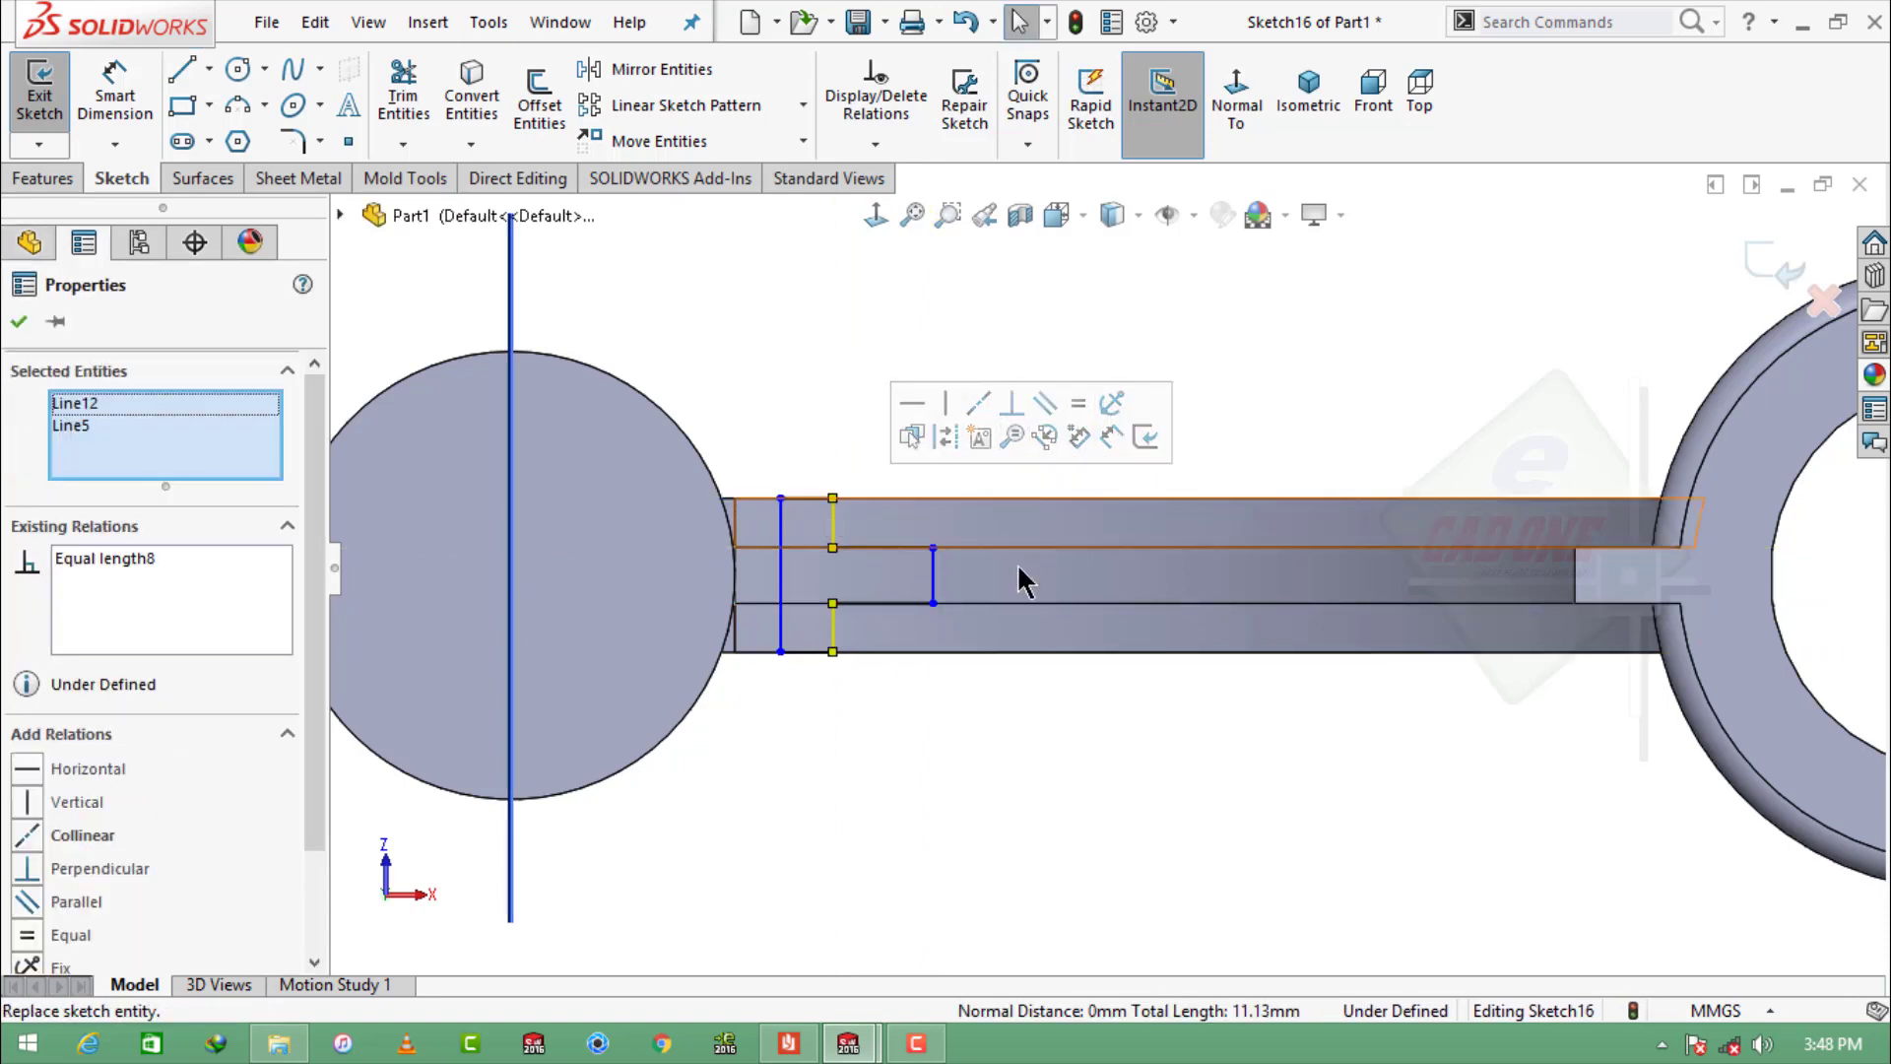
key("Escape")
Step: Add a driven dimension for the T-profile's flange height and set the flange thickness to 6.35 mm
left_click(114, 96)
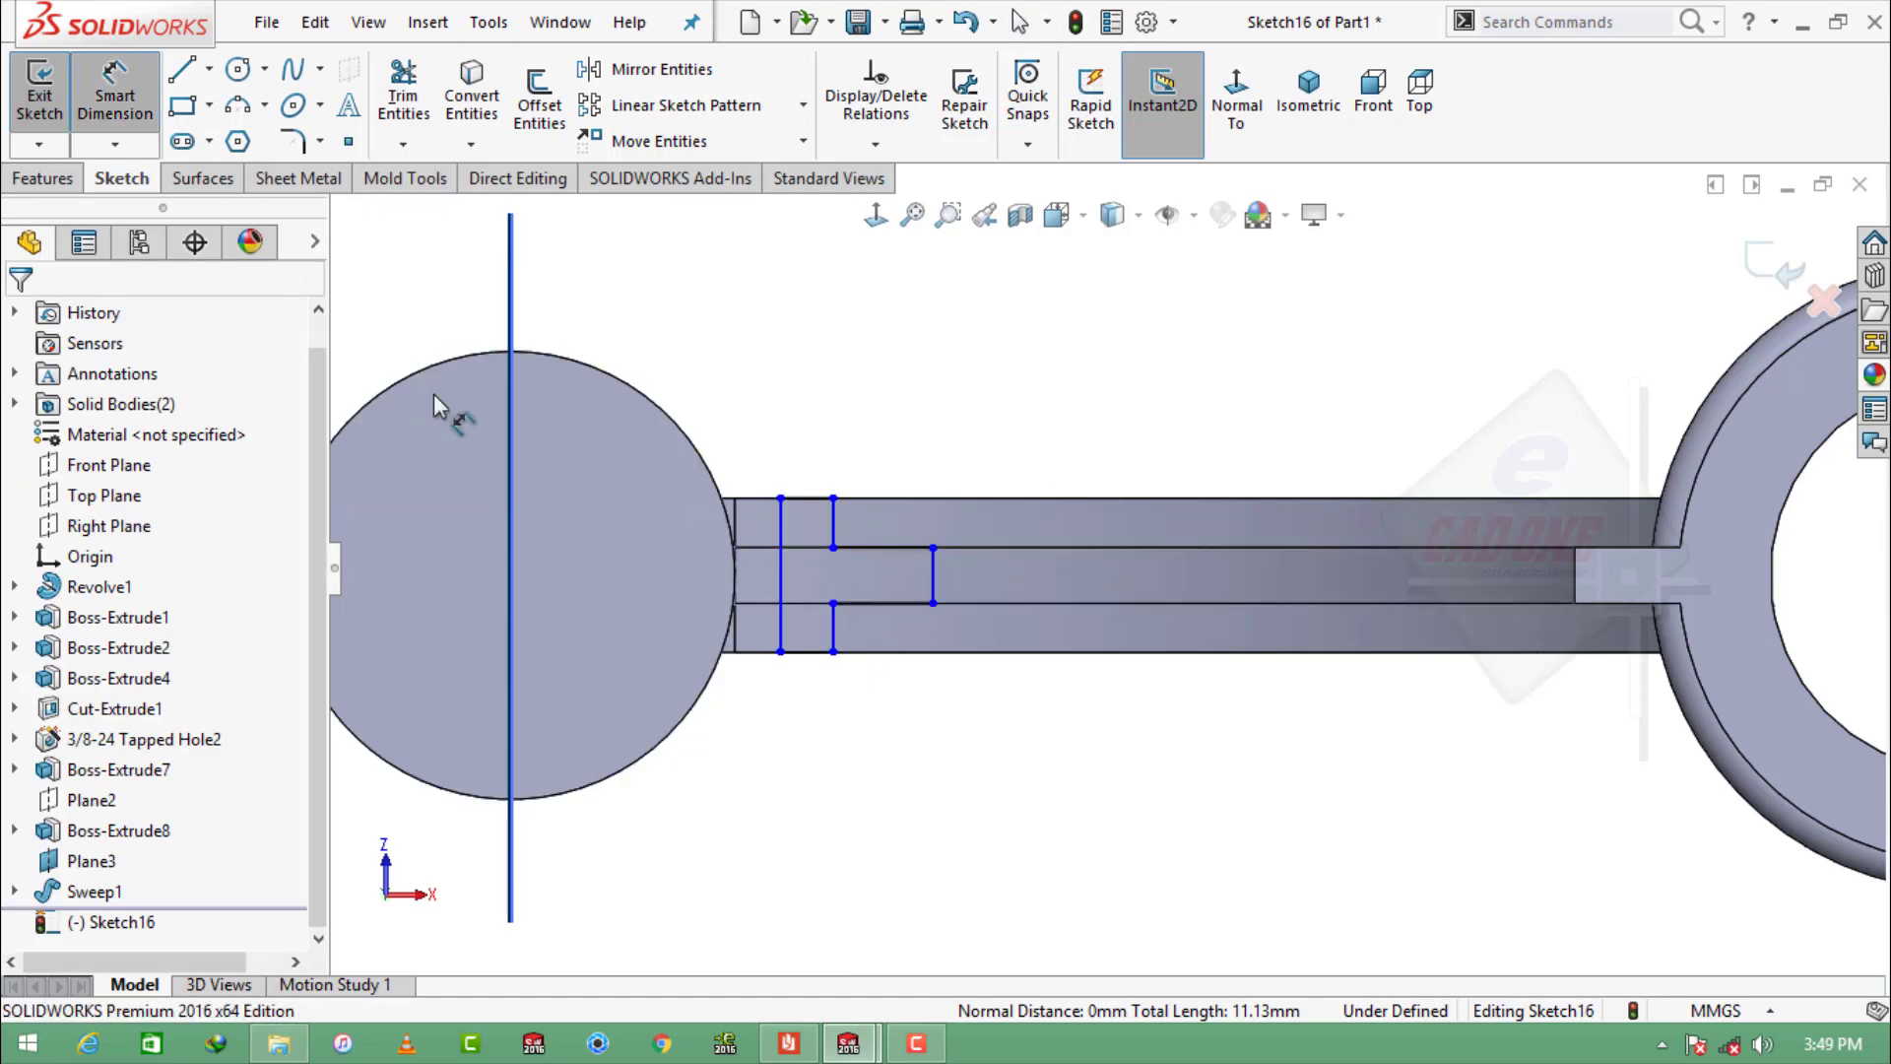
left_click(782, 588)
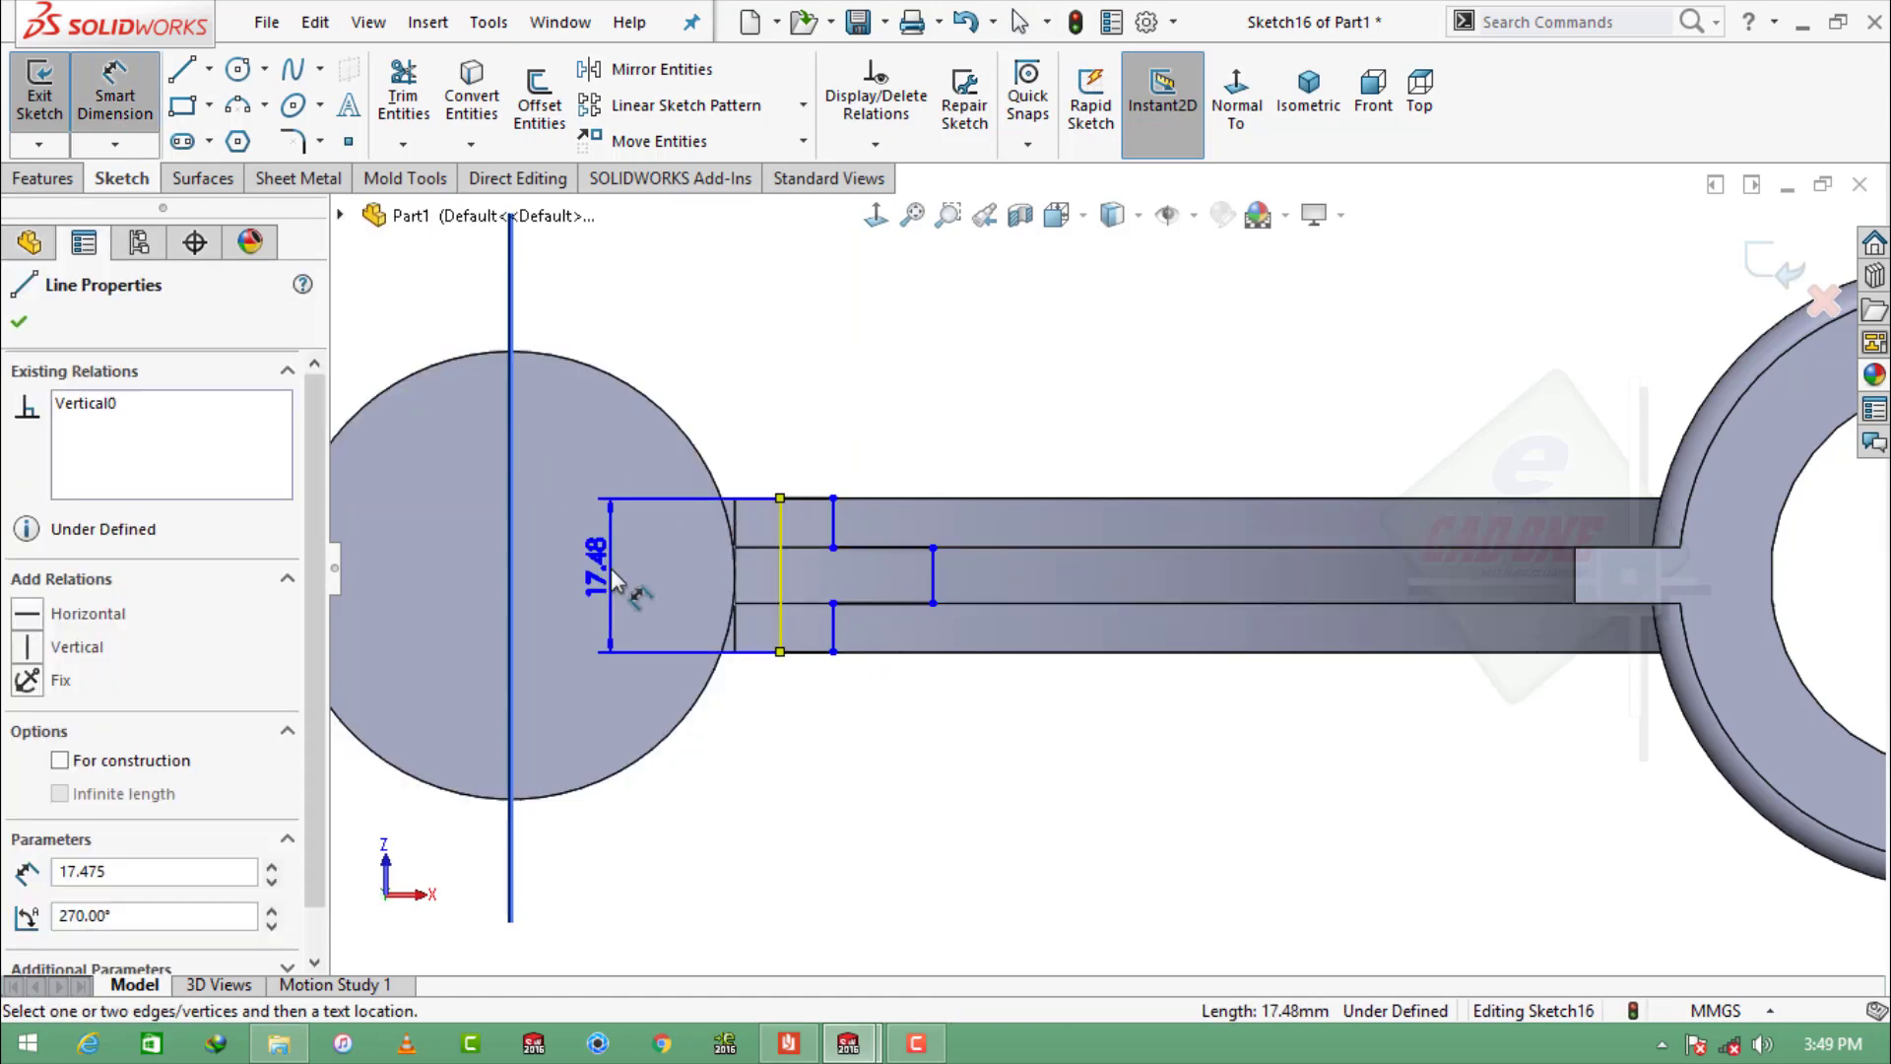
left_click(610, 569)
left_click(1123, 554)
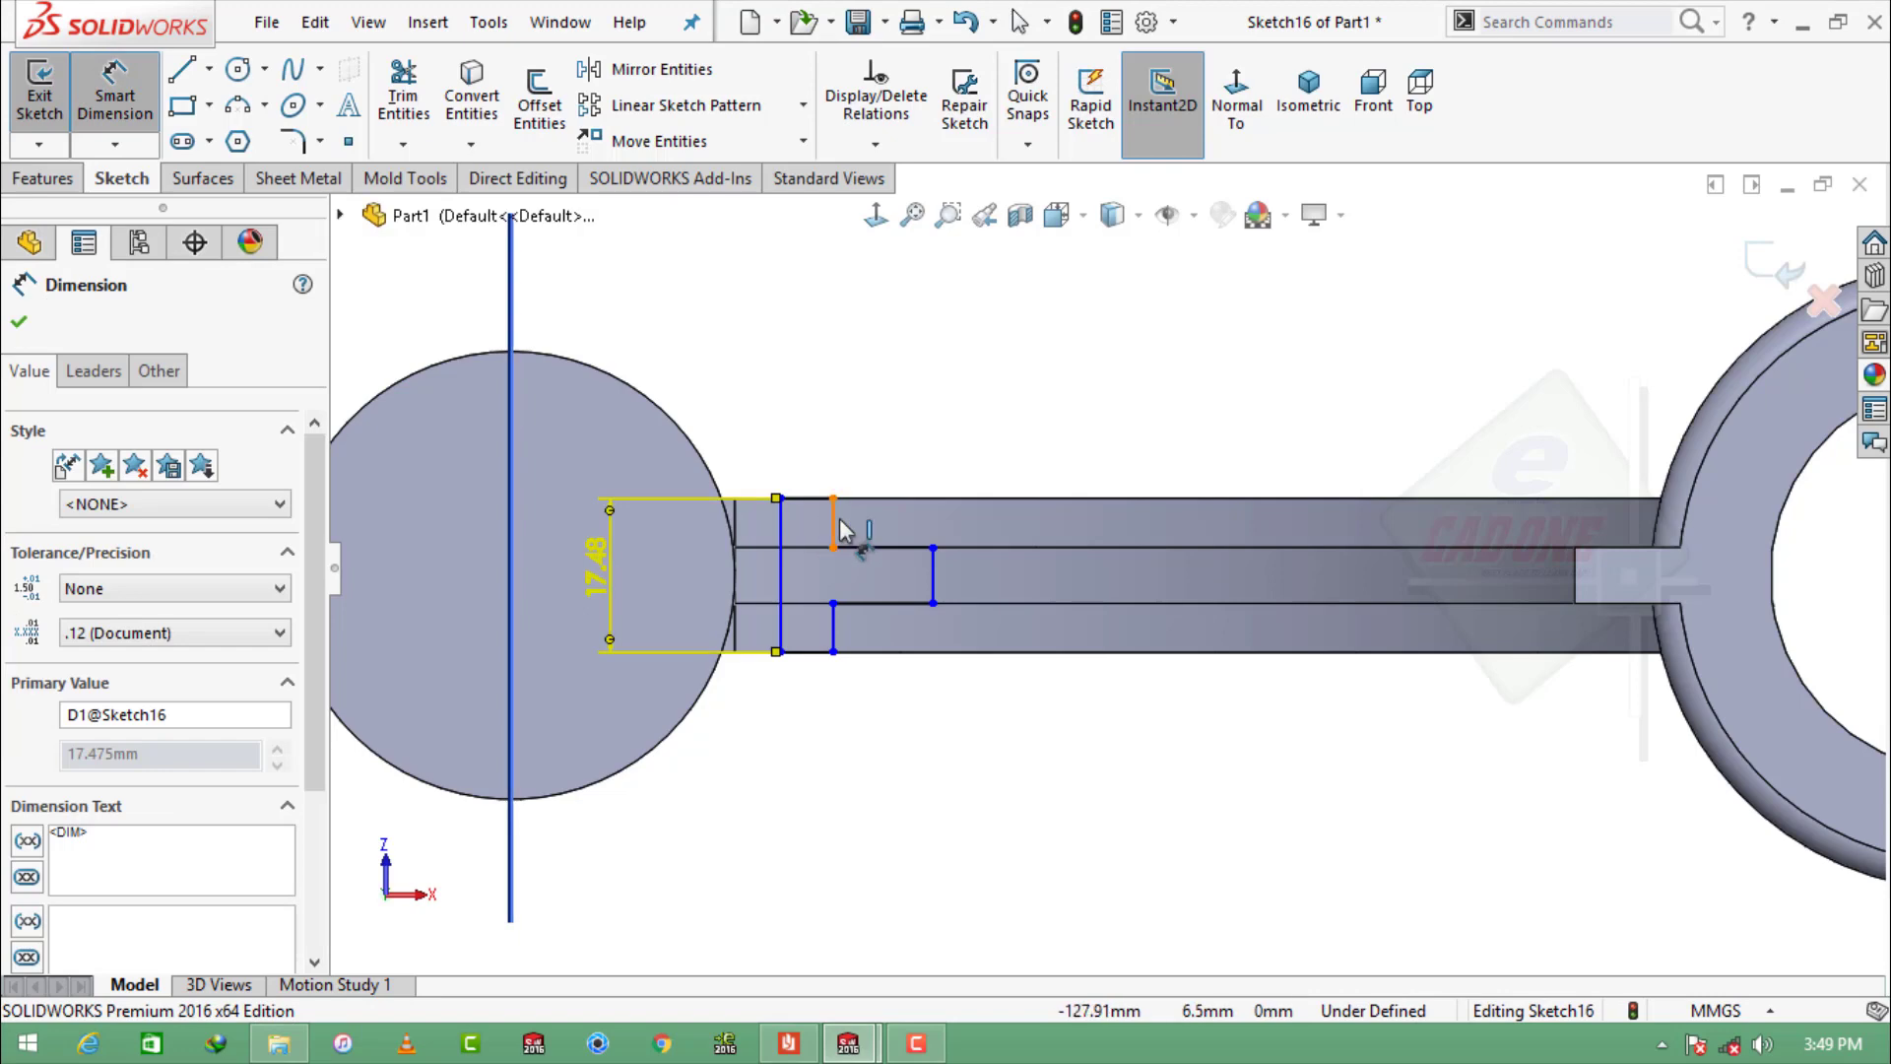
left_click(810, 498)
left_click(792, 367)
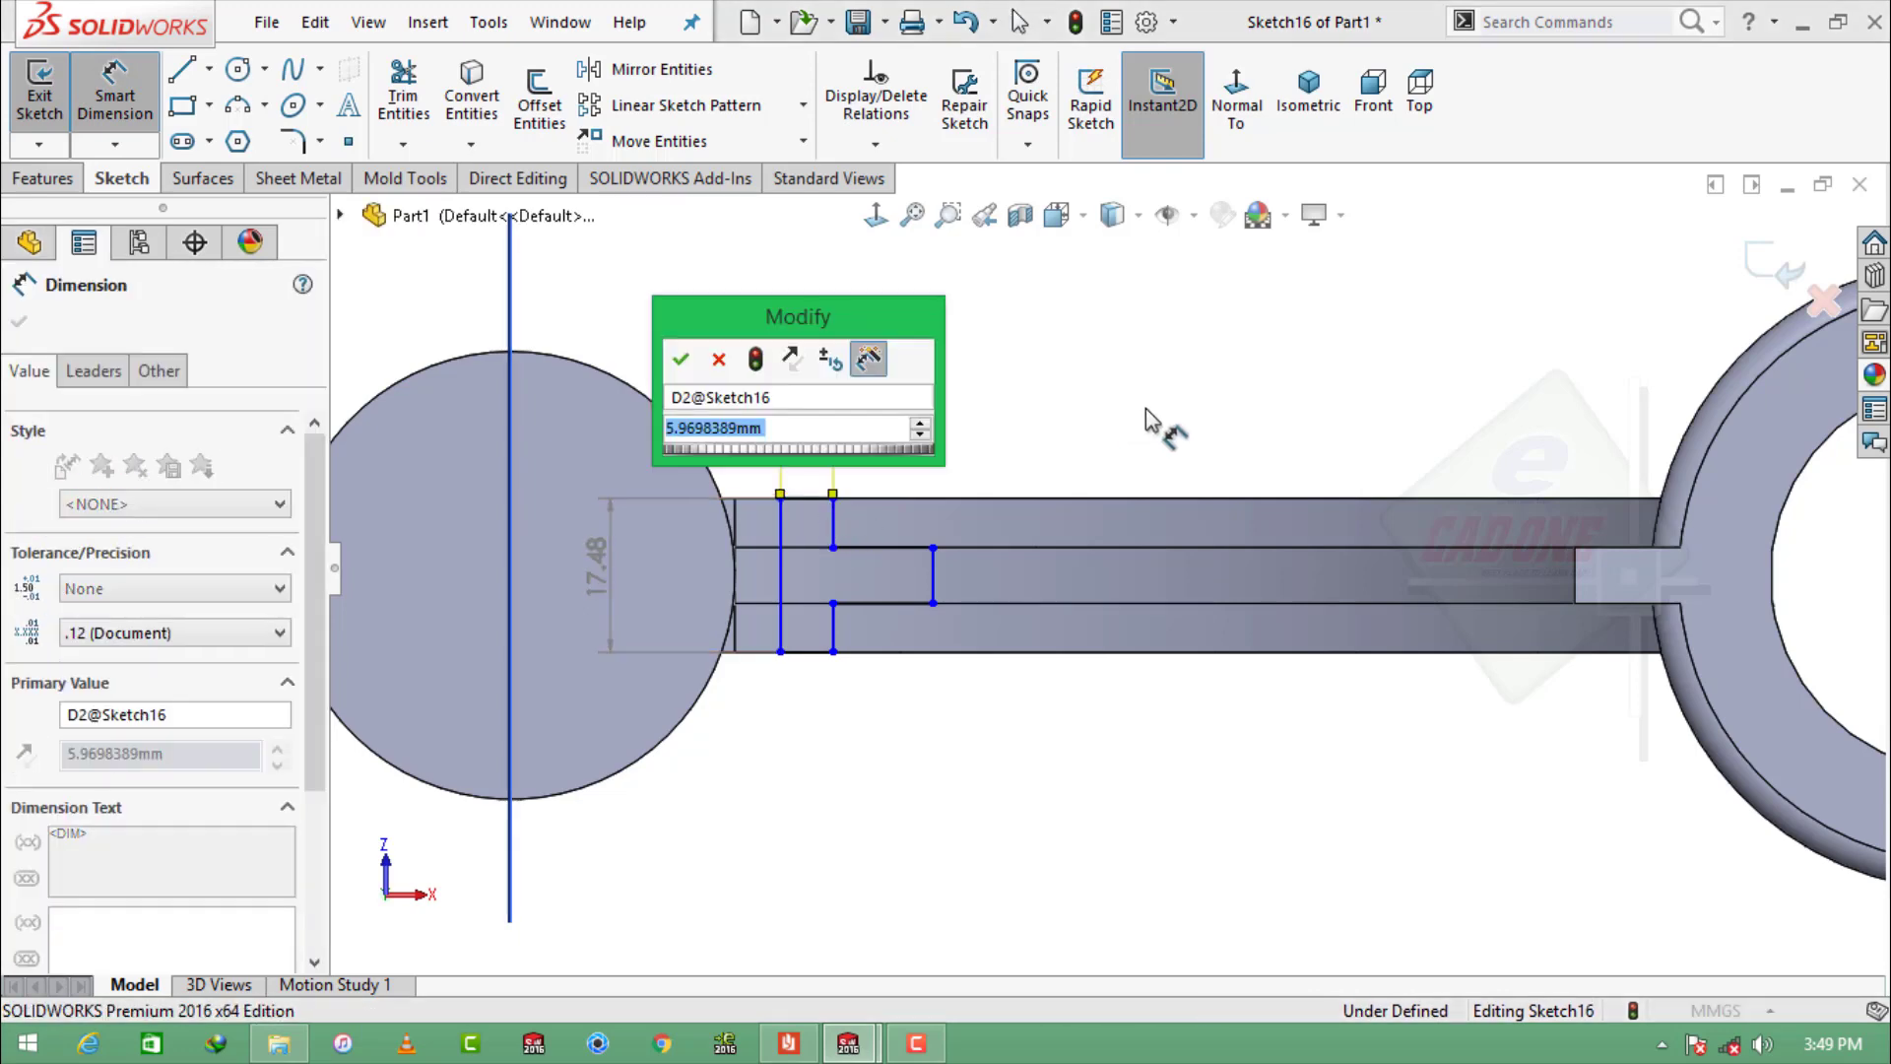
type("6.35")
key("Return")
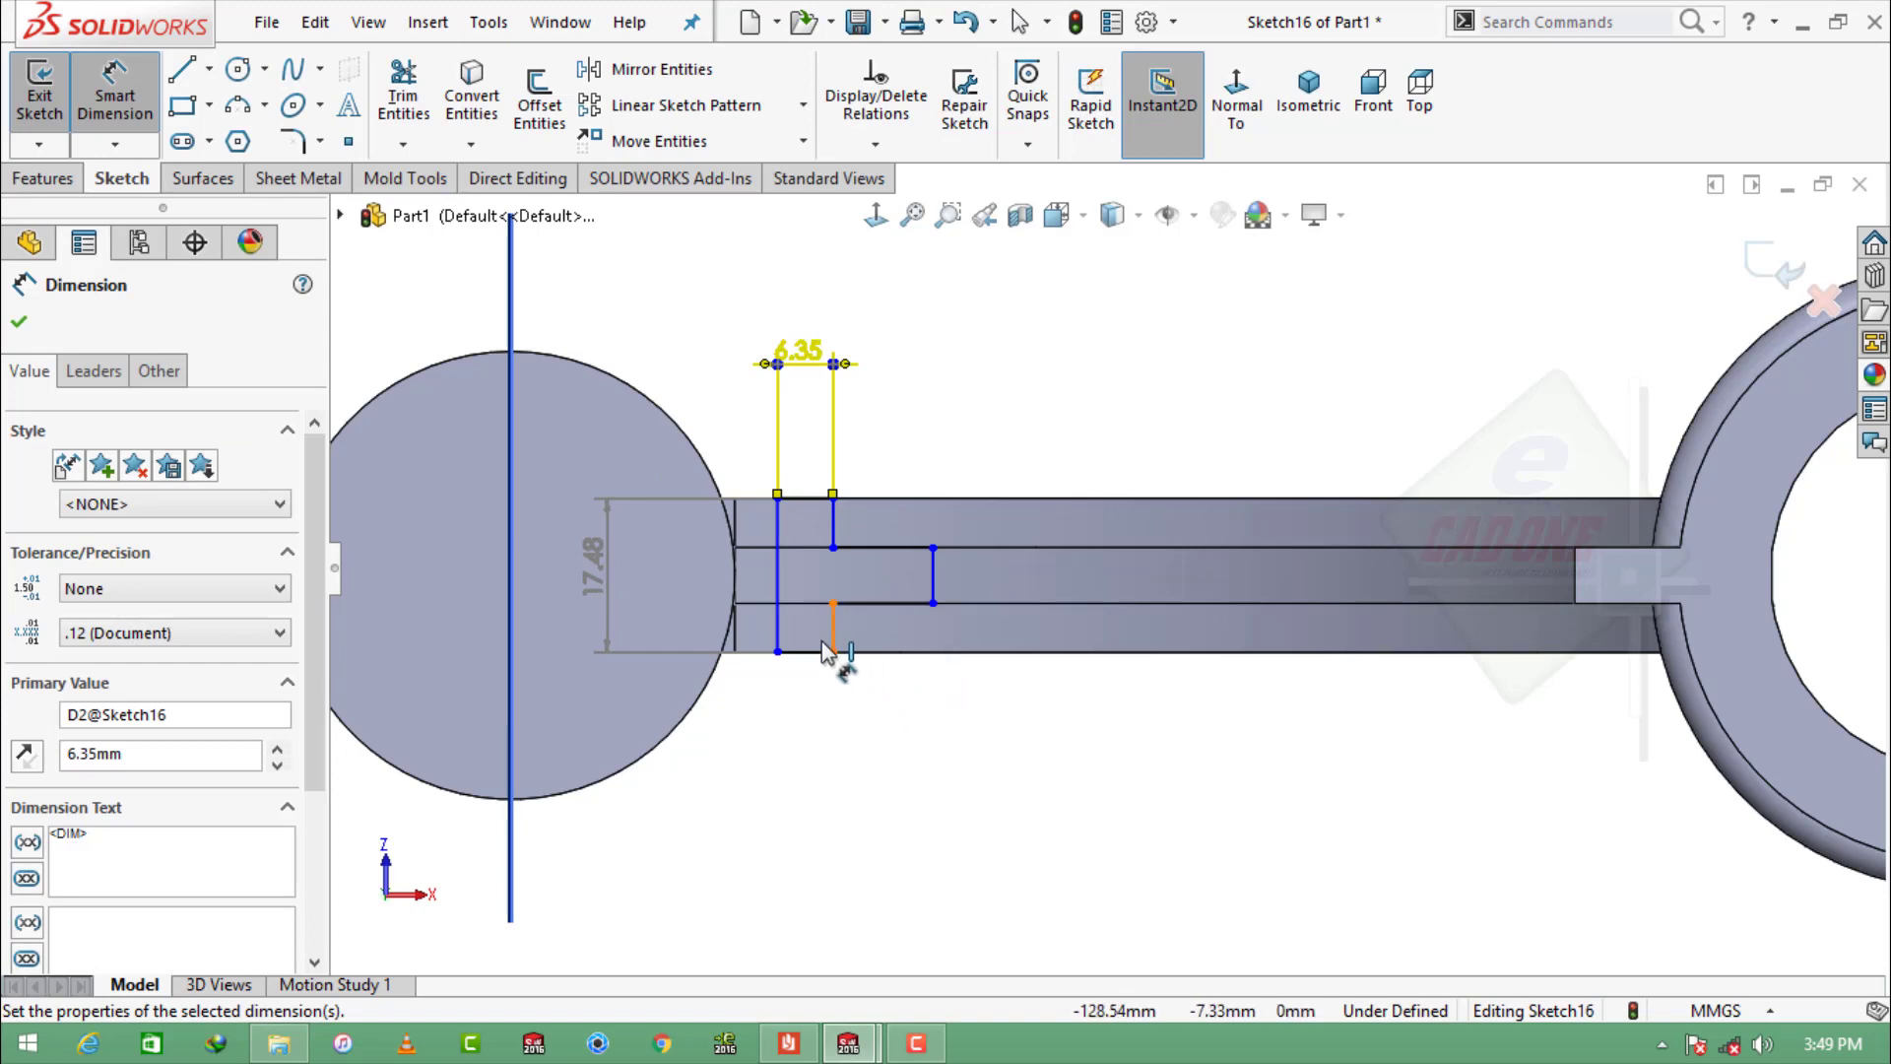
Step: Dimension the T-profile's overall depth from the flange's outer line to the stem's end as 19.050 mm
left_click(778, 626)
left_click(933, 604)
left_click(832, 749)
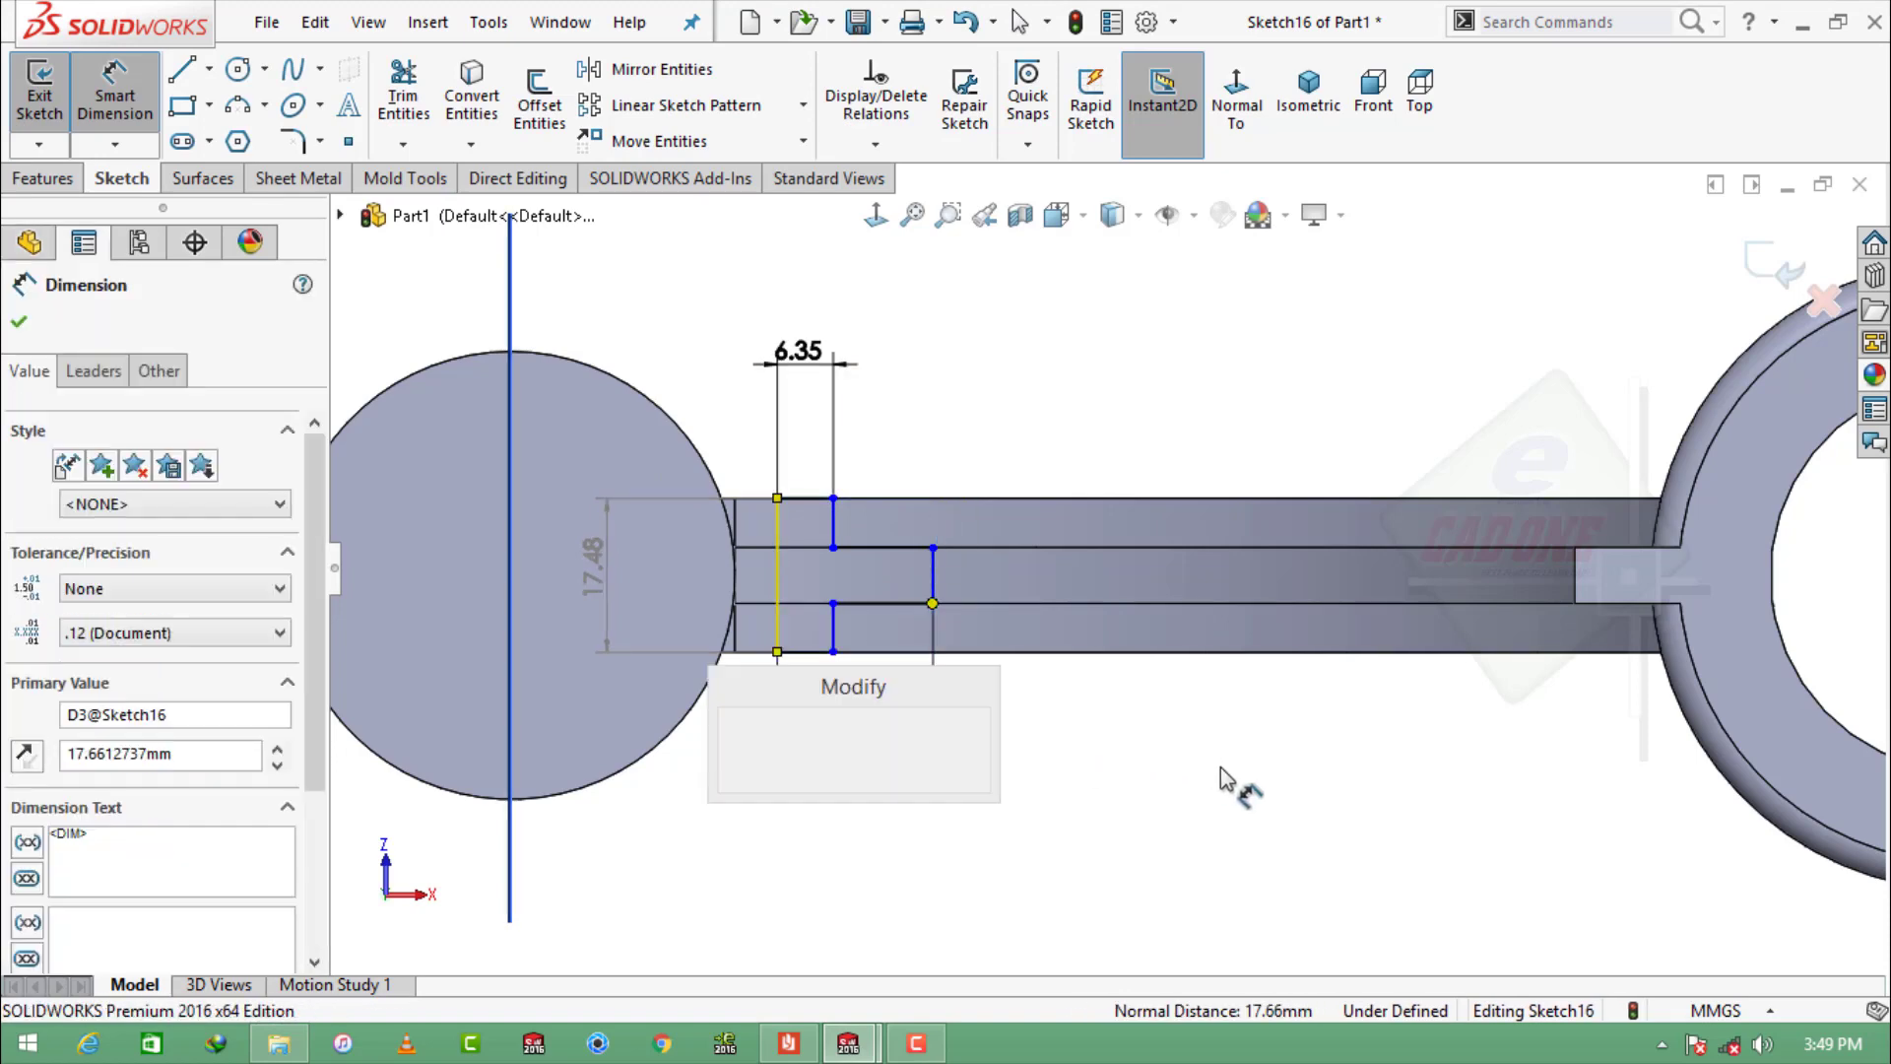
type("19.050")
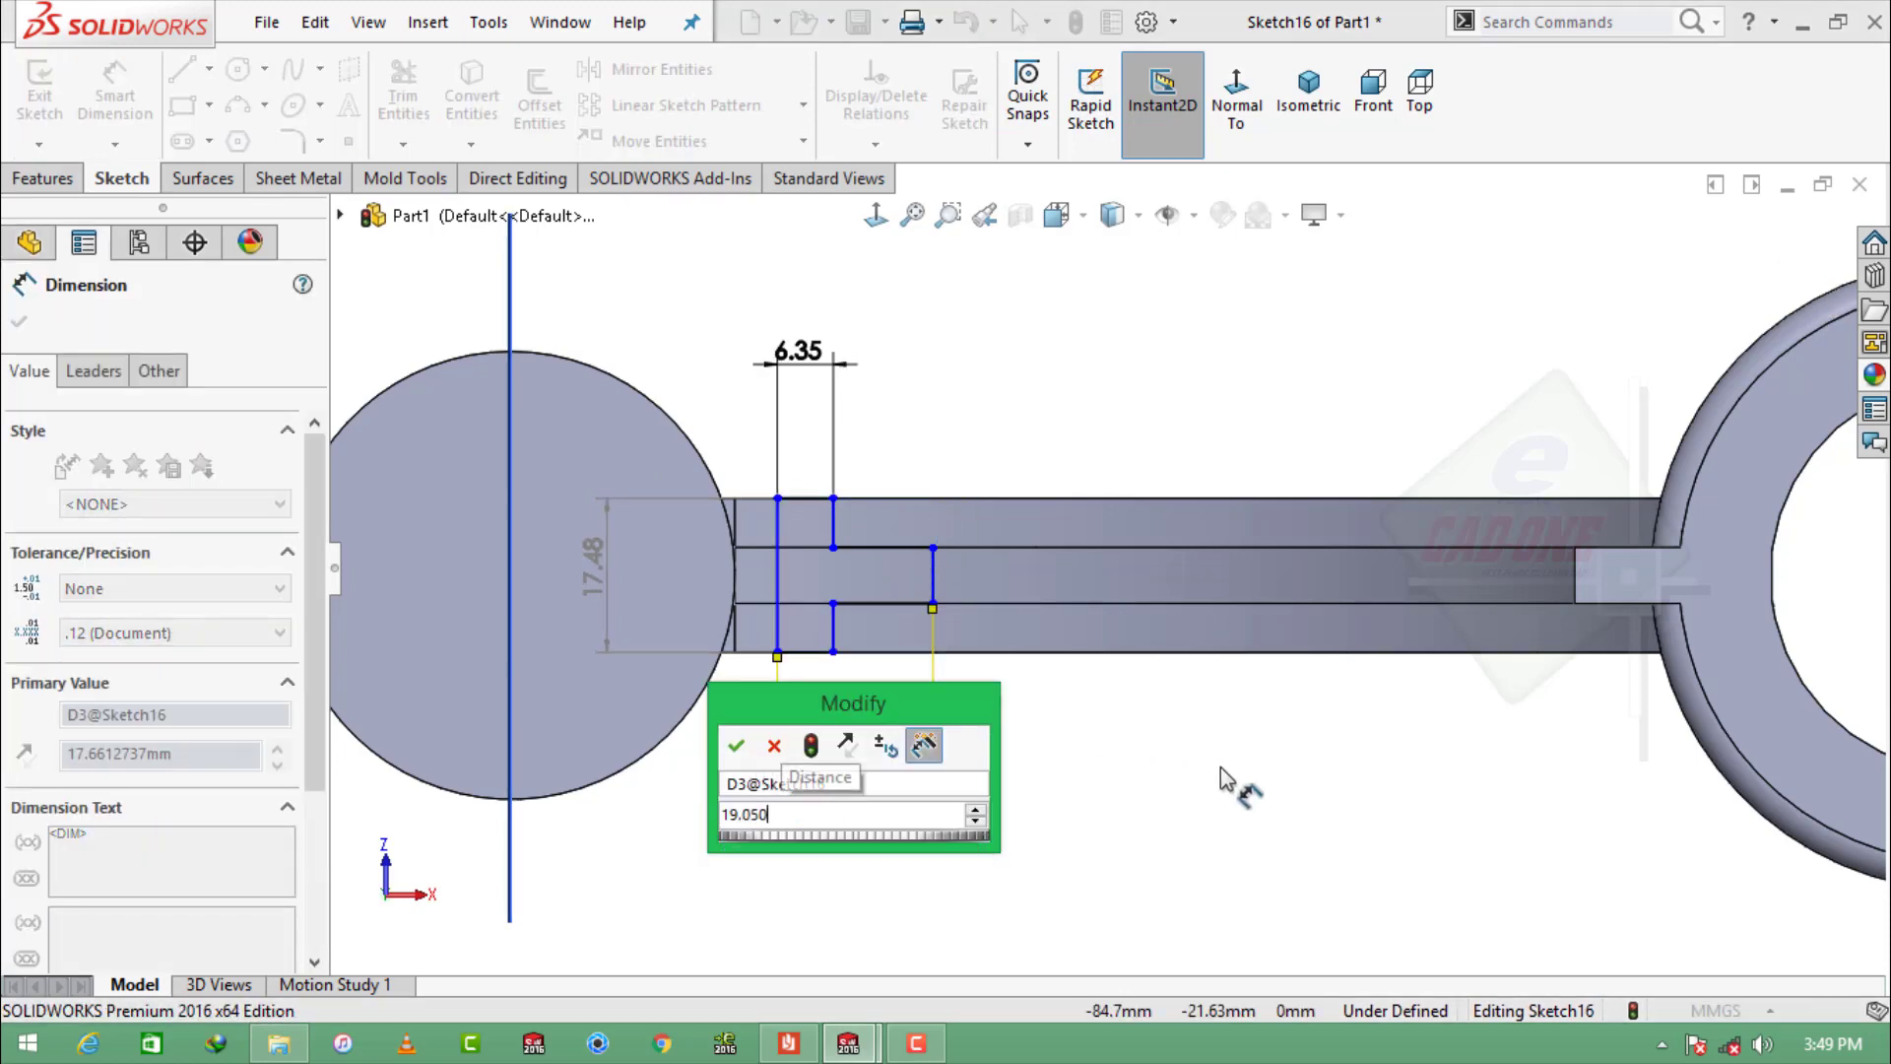
key("Return")
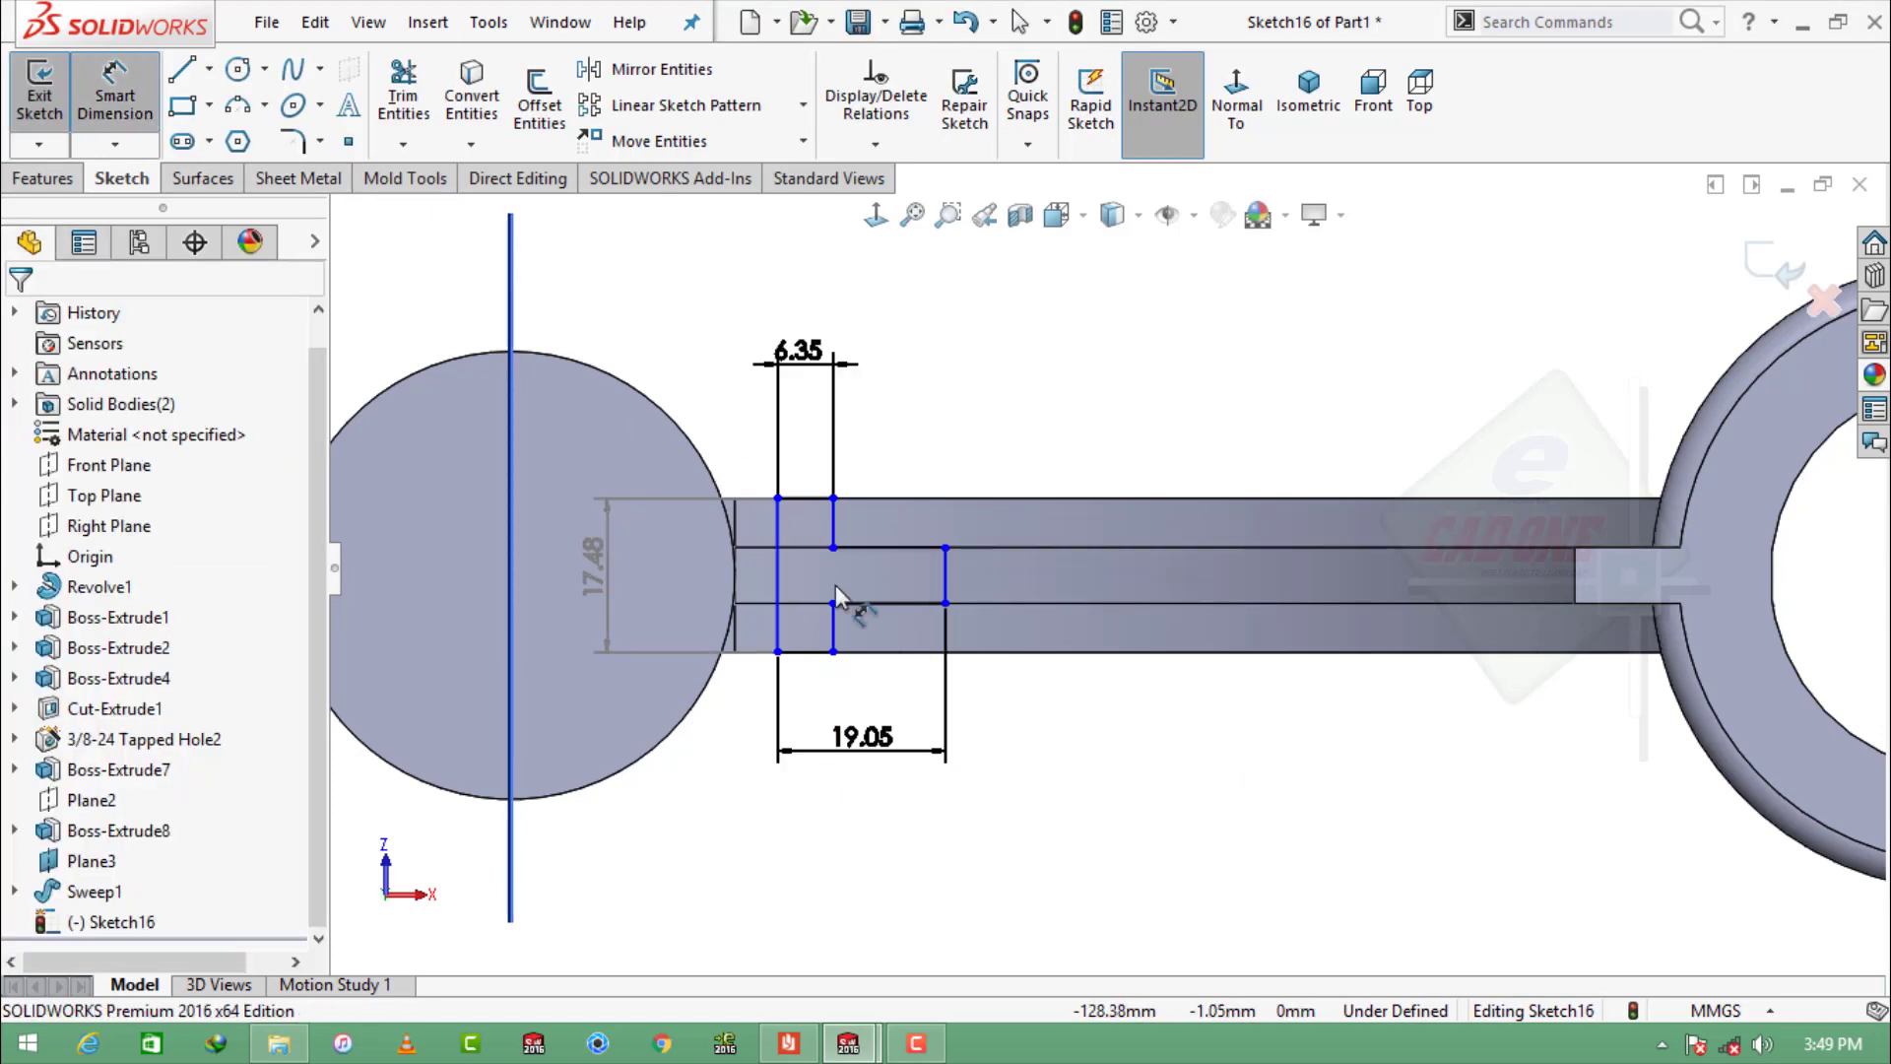
Step: Set the distance from the flange's outer line to the vertical plane through the round boss to 30.175 mm
left_click(777, 555)
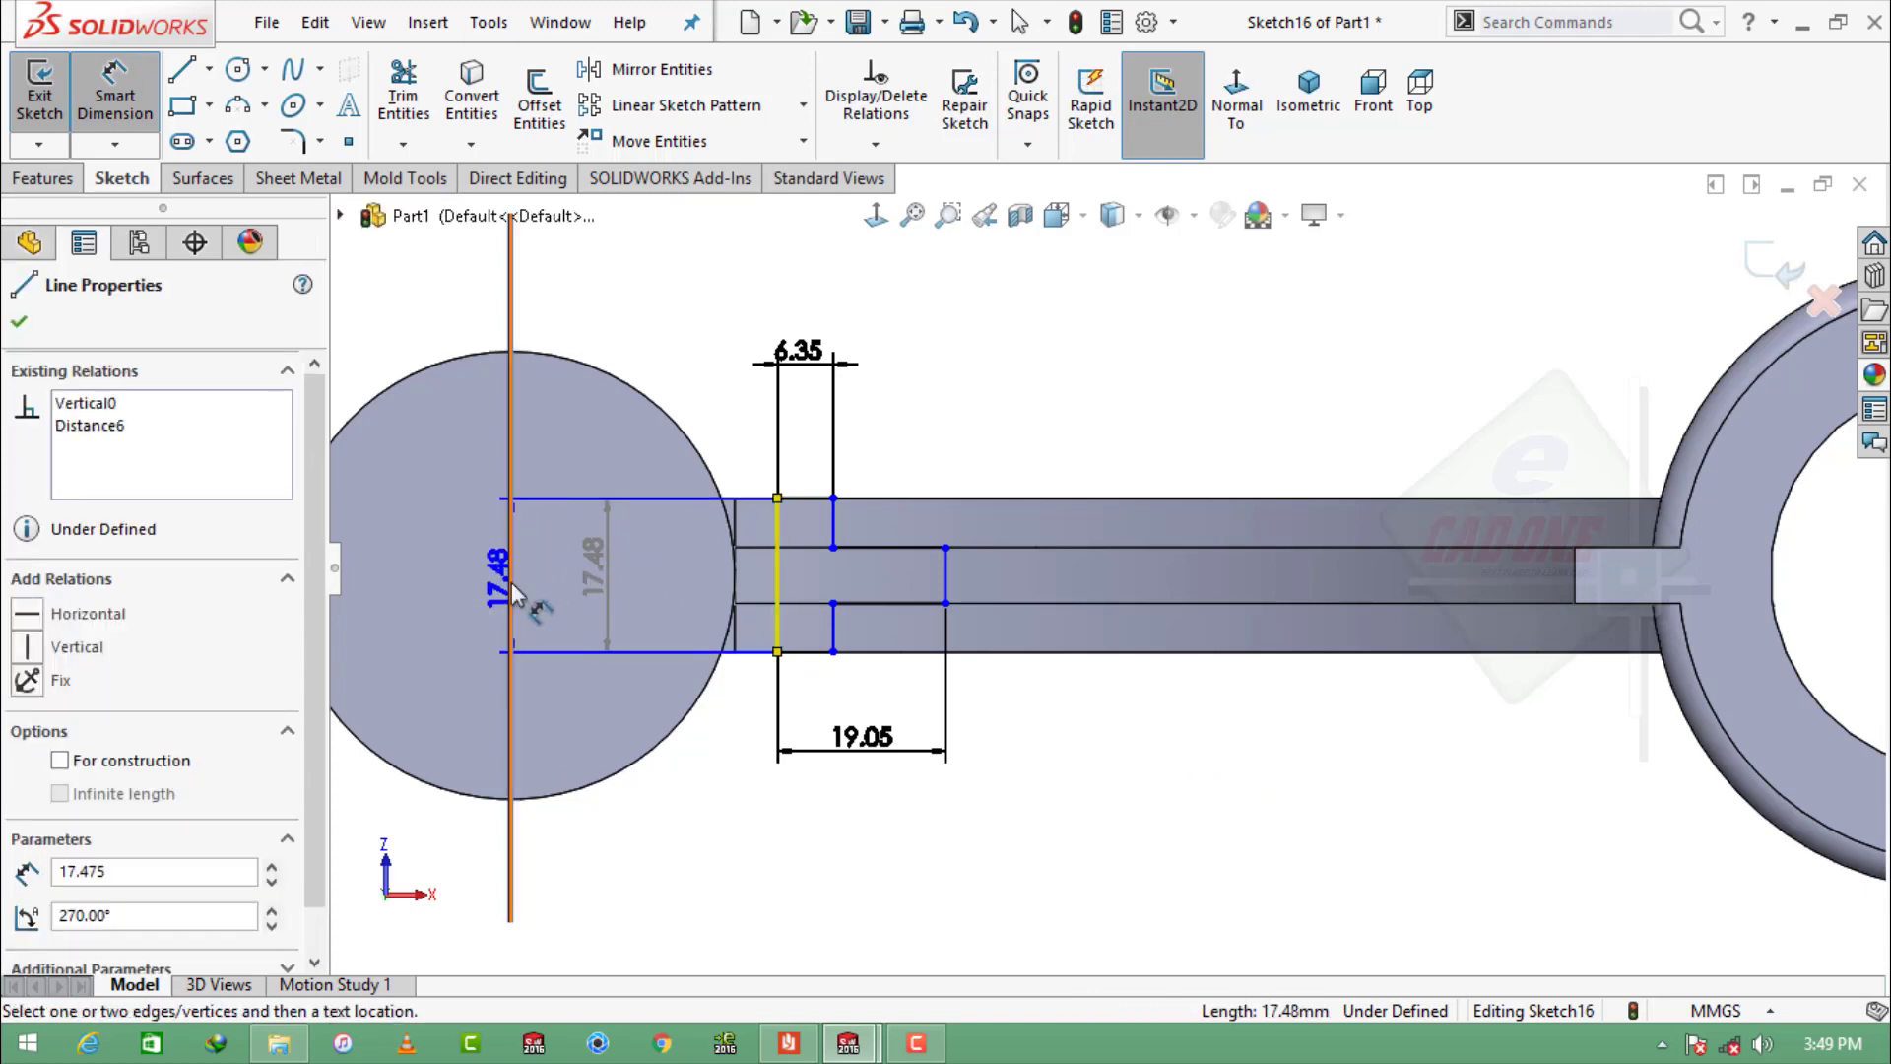
left_click(510, 579)
left_click(658, 832)
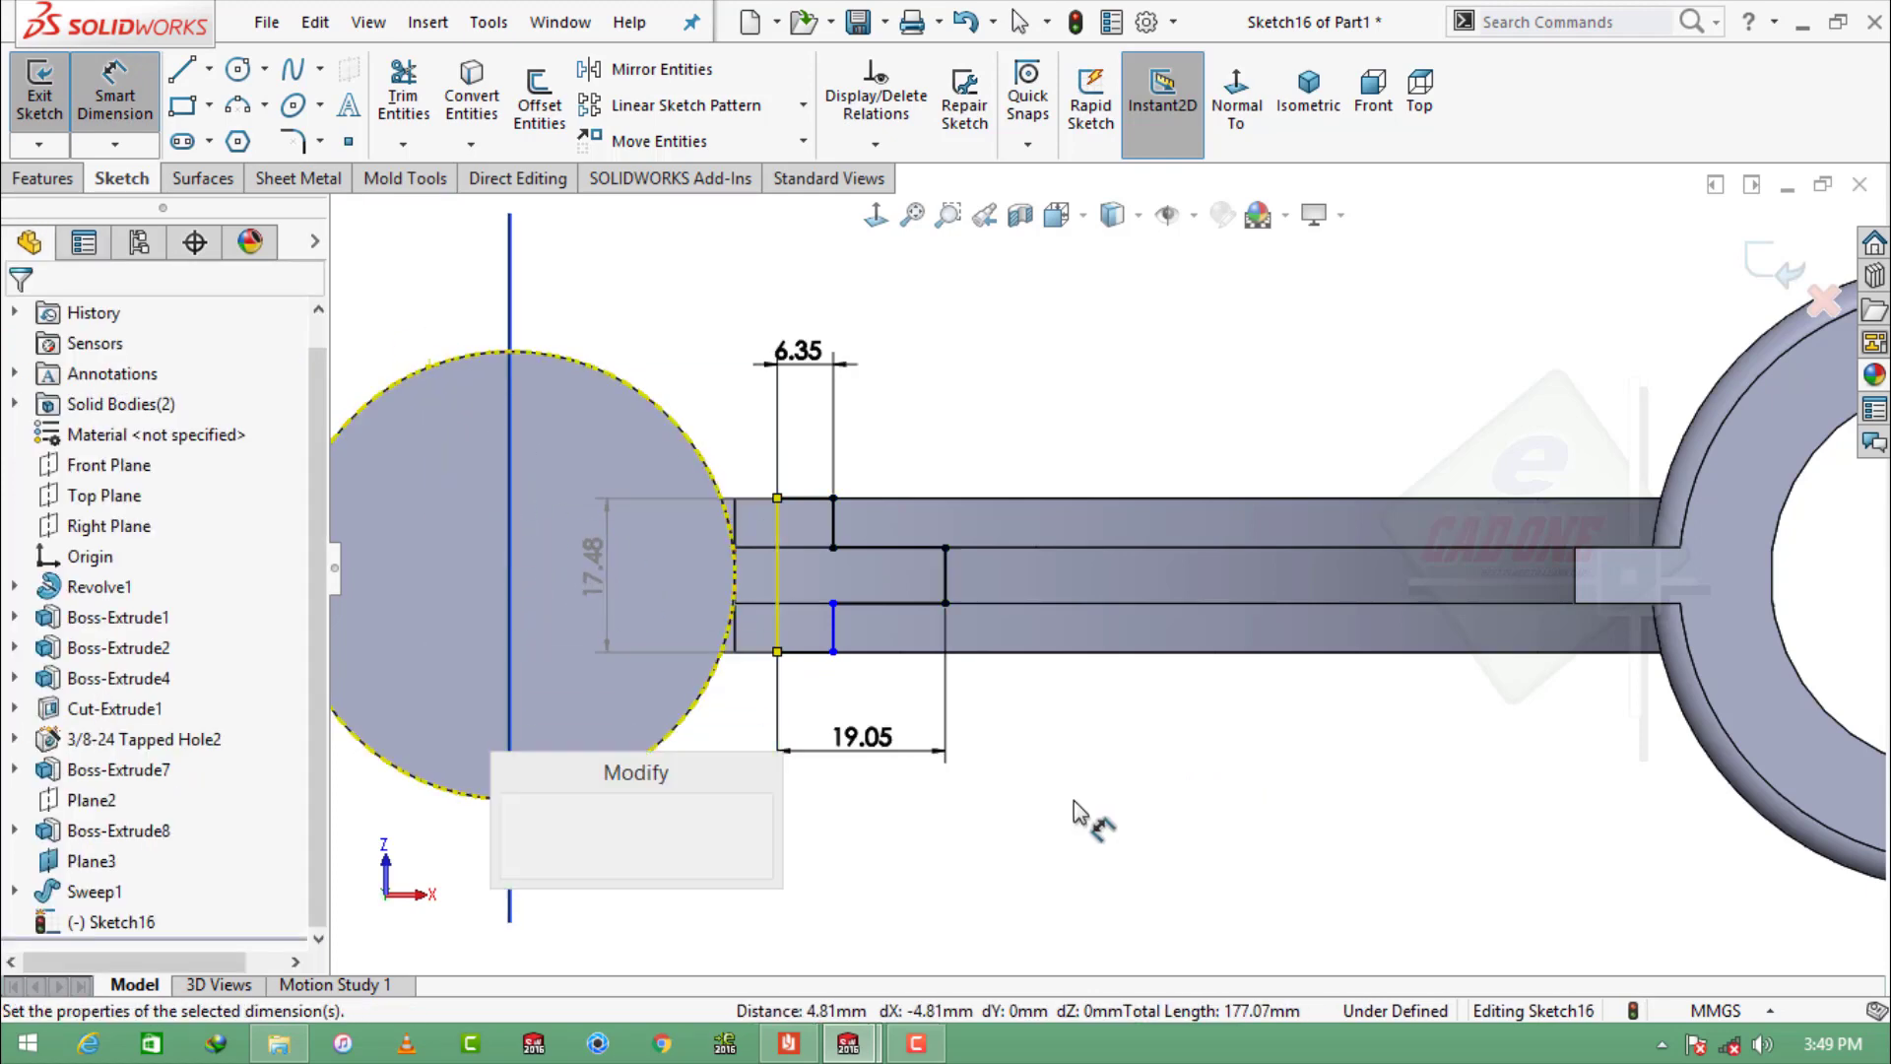
type("30.175")
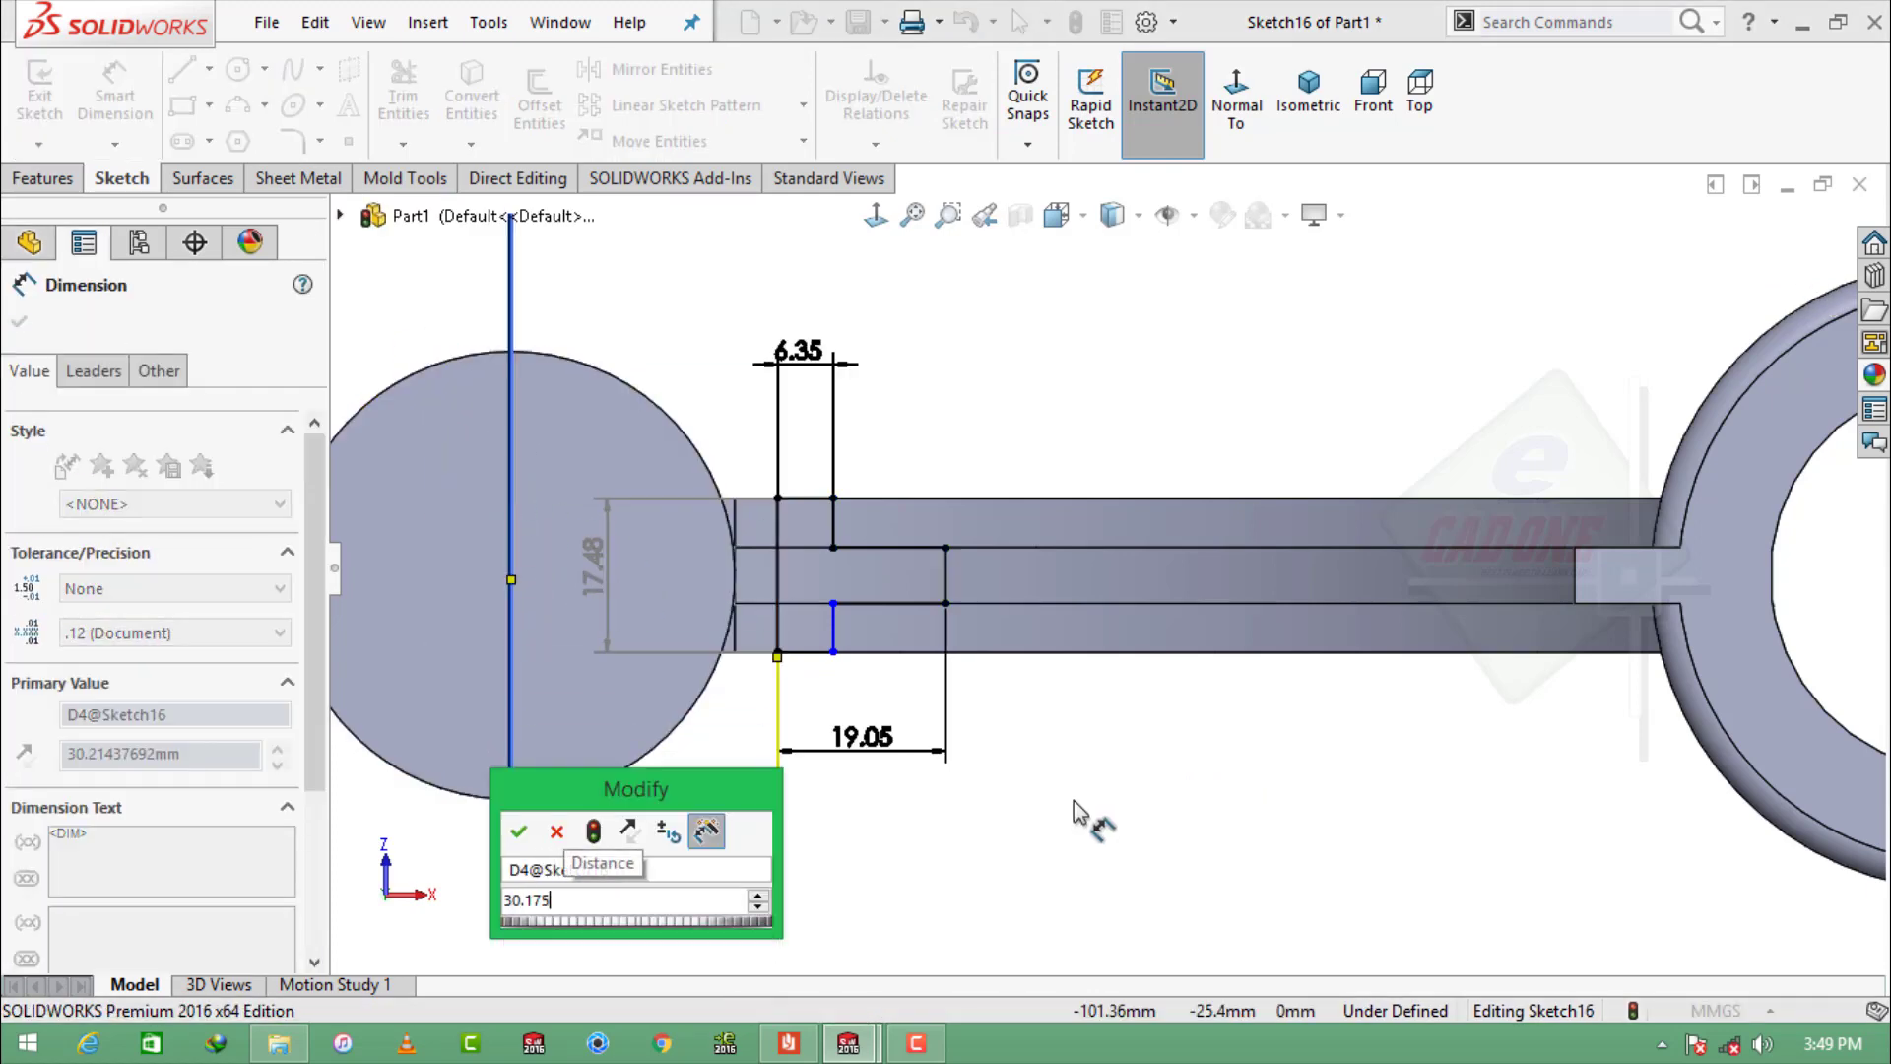
key("Return")
key("Escape")
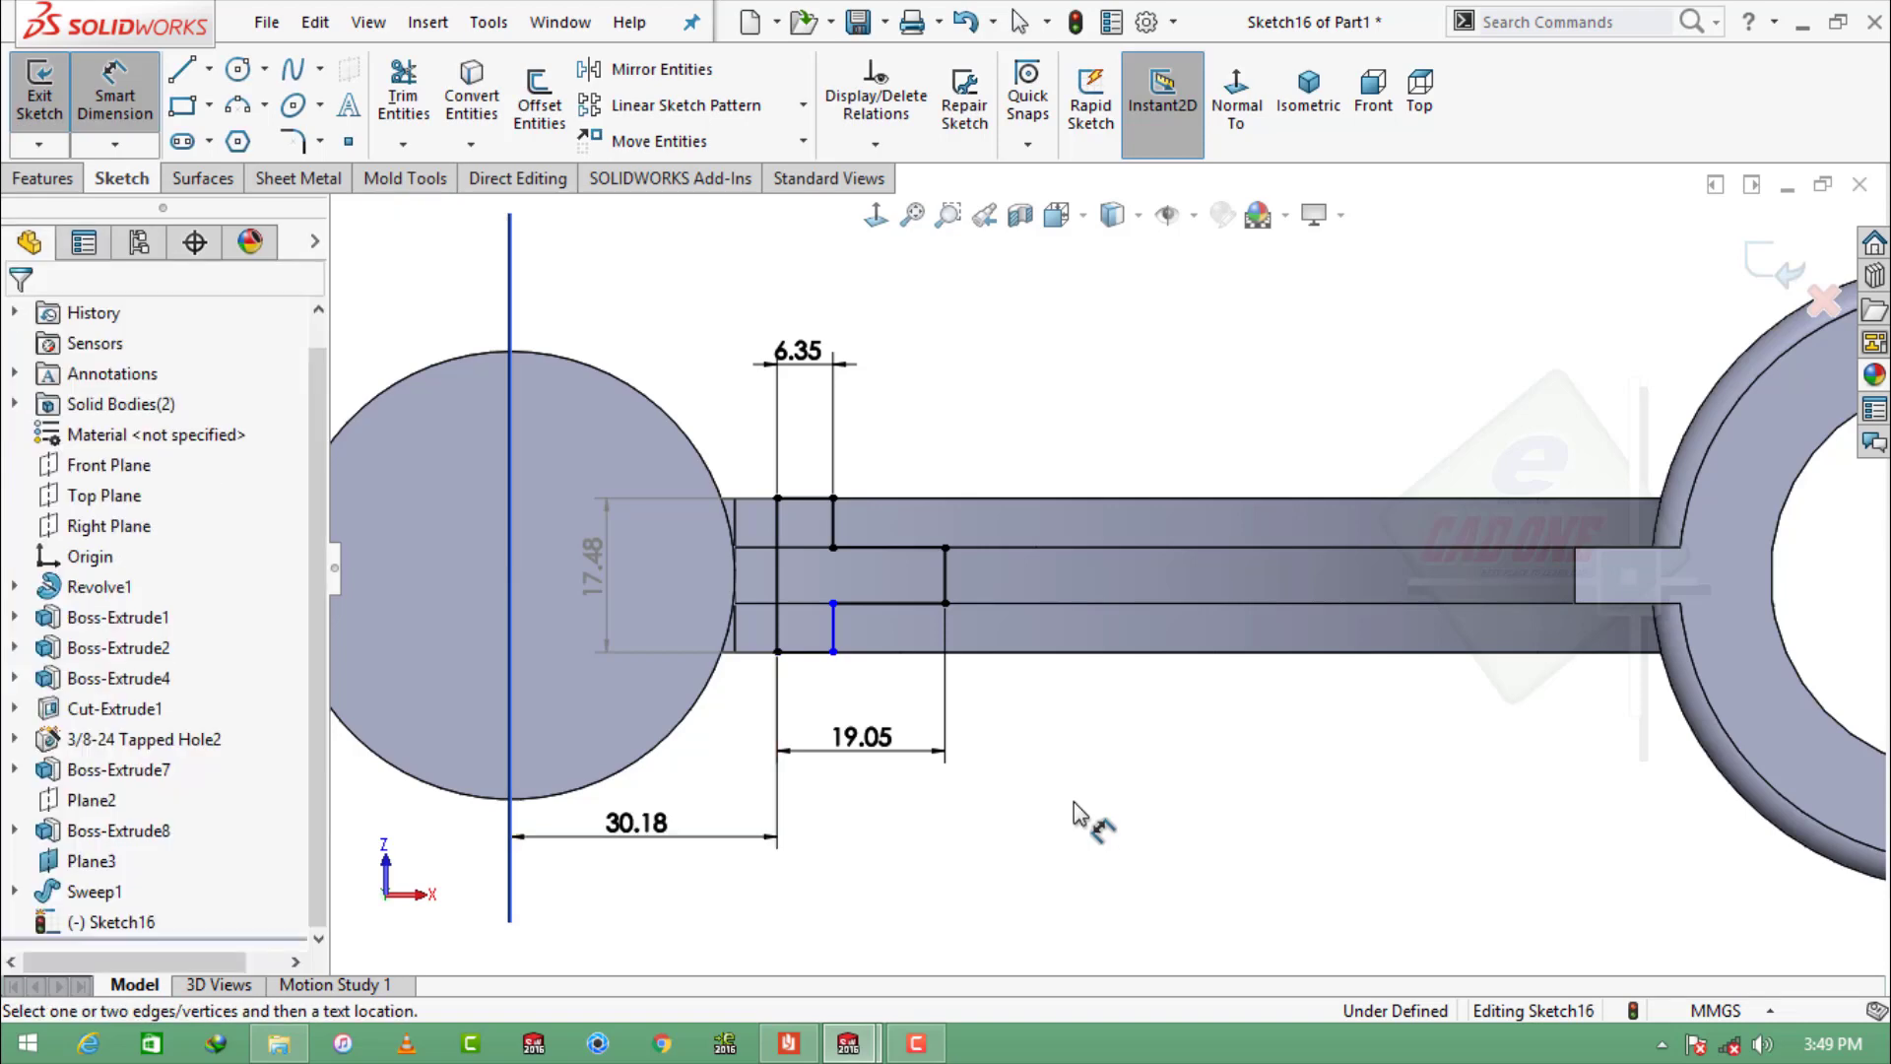
Step: Extrude the T-profile as a boss in the reversed direction with the Up To Next end condition
left_click(44, 178)
left_click(53, 95)
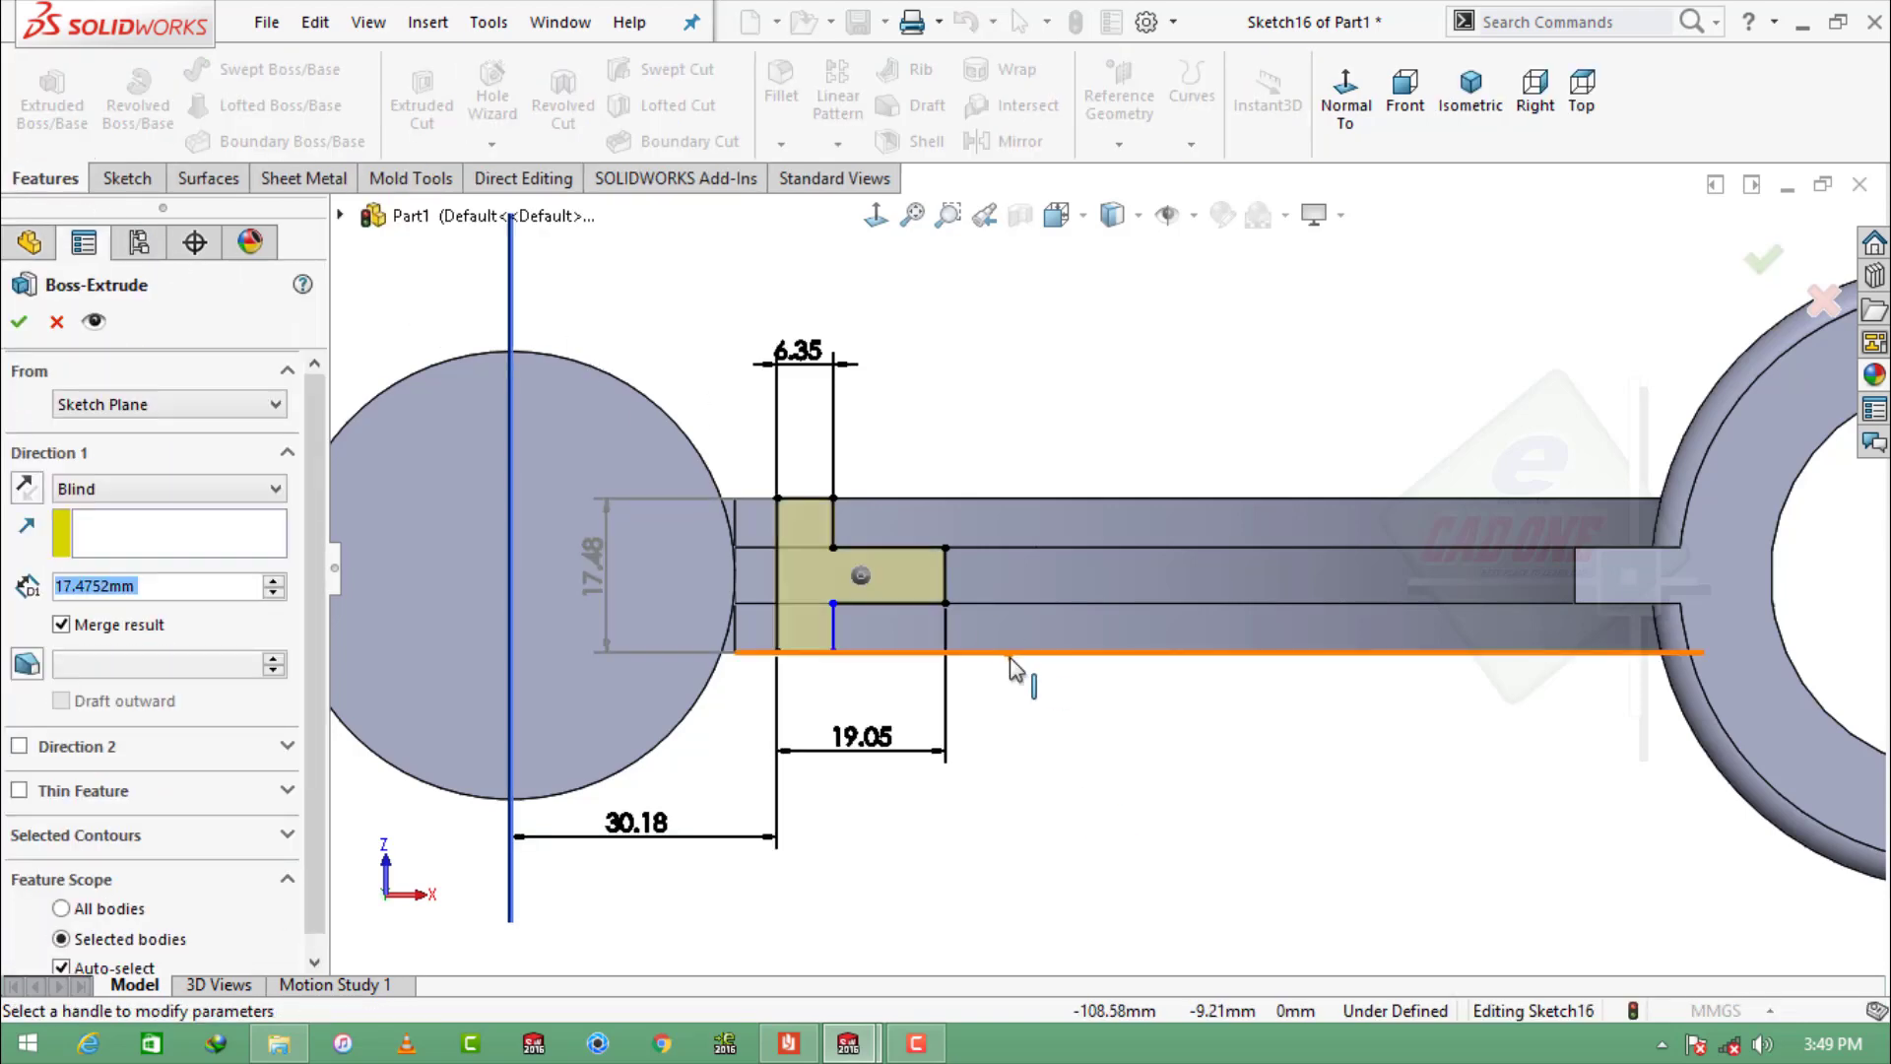
left_click(24, 487)
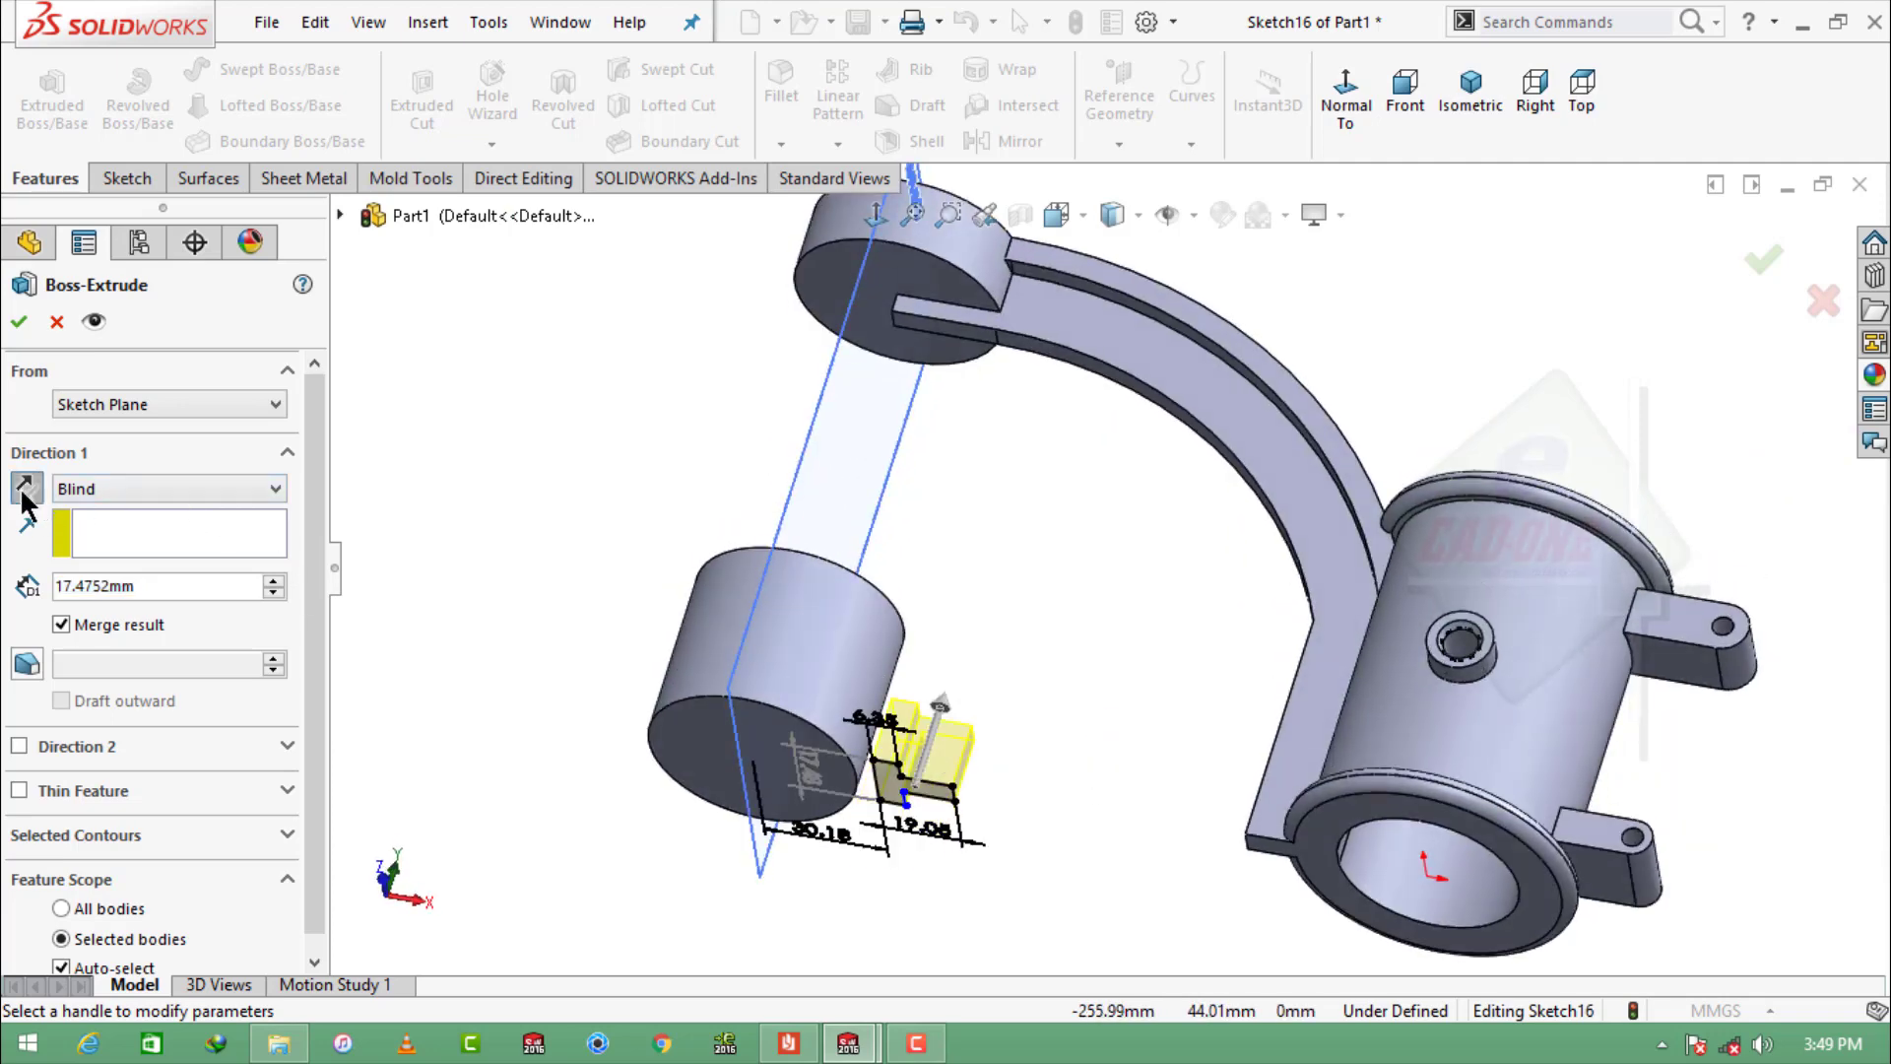
left_click(187, 489)
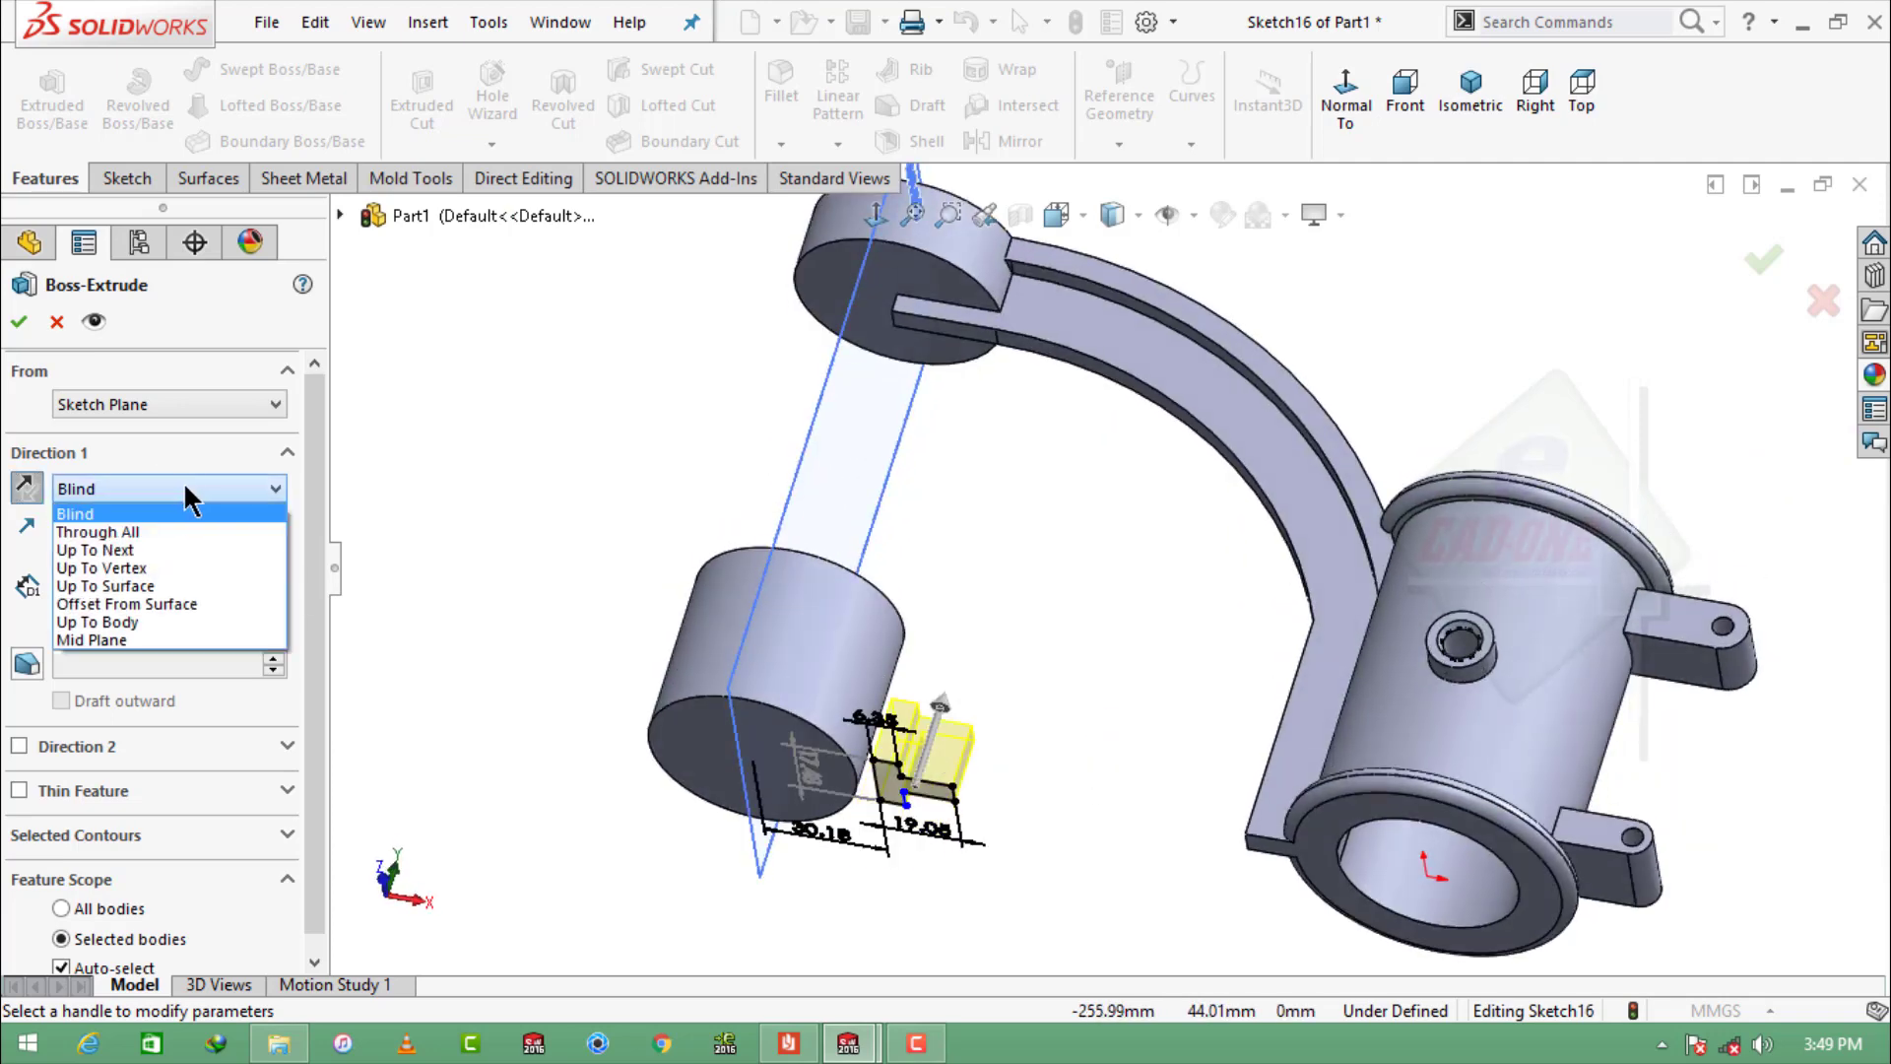
left_click(150, 549)
left_click(17, 325)
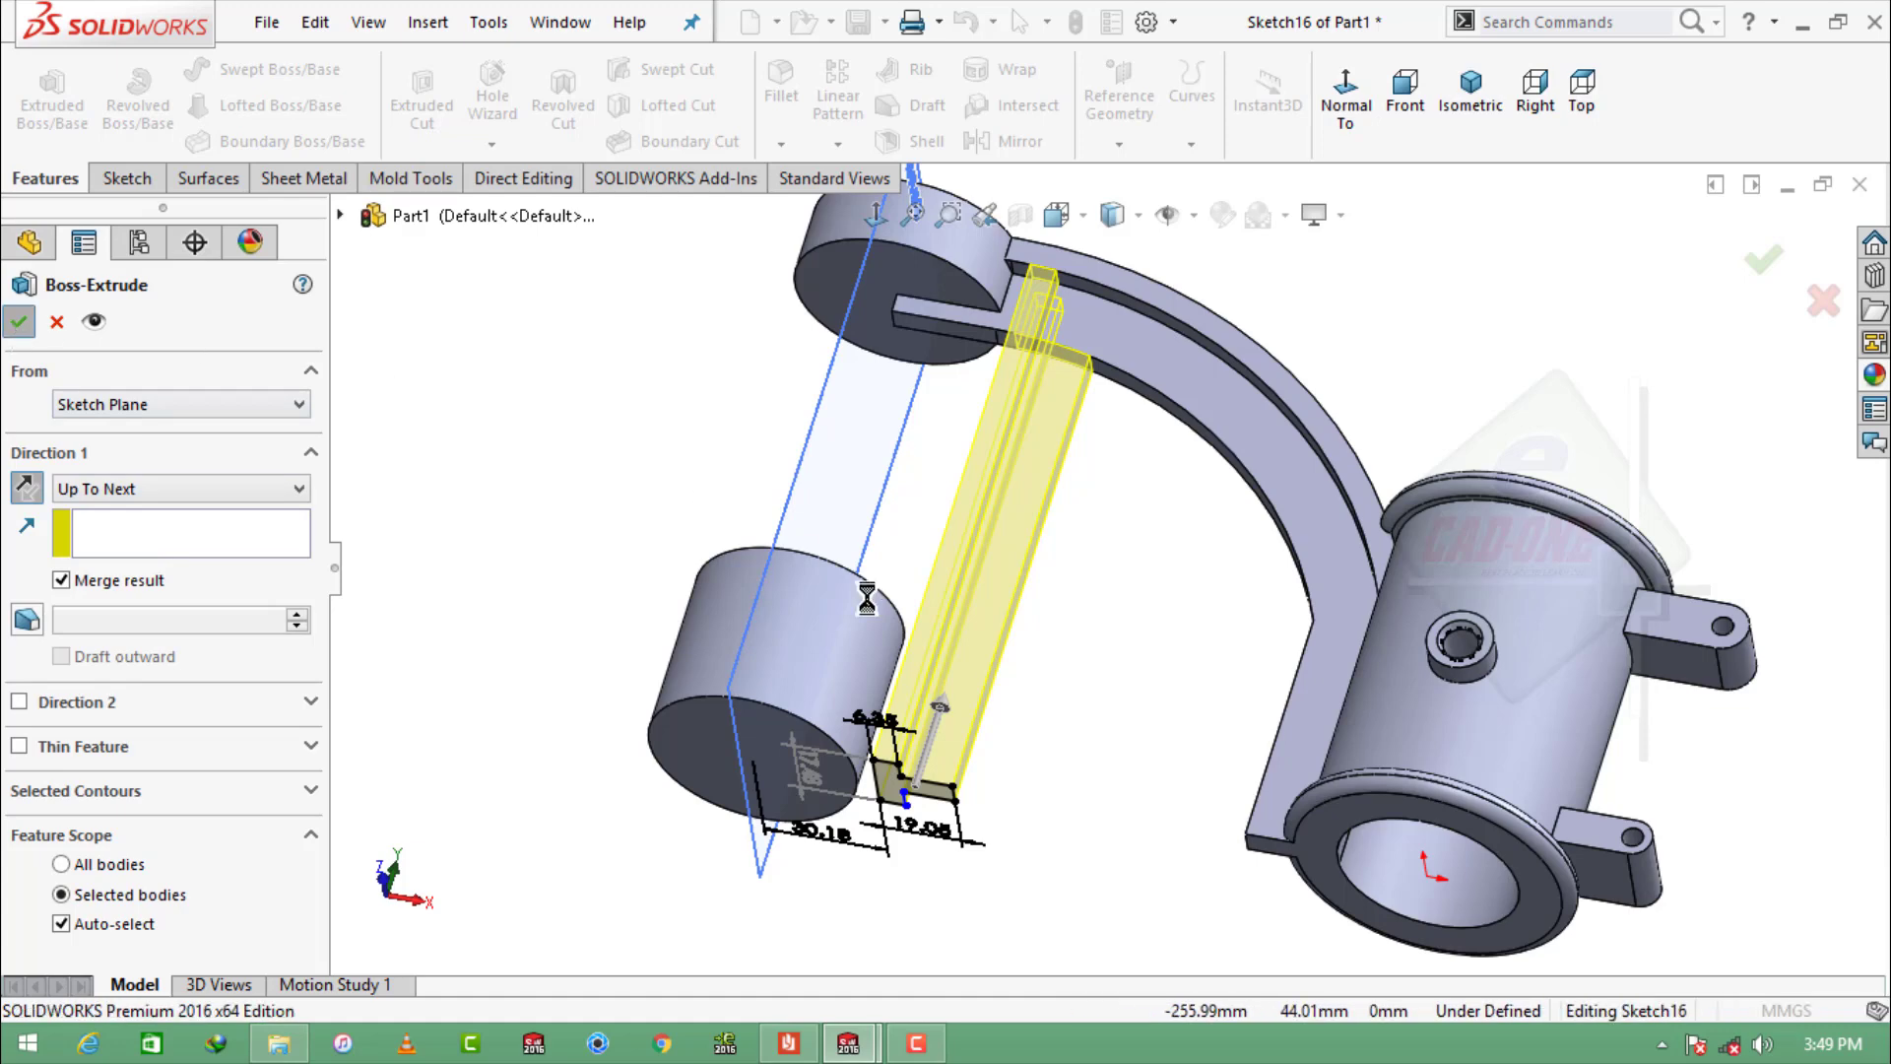
Step: Start a sketch on the flat outer flange face of the new T-shaped bar beside the lower cylinder, facing it squarely
left_click(1470, 94)
mouse_move(1290, 566)
middle_mouse_down()
mouse_move(1380, 506)
mouse_move(1458, 488)
middle_mouse_up()
scroll(936, 640, "down", 5)
left_click(1034, 558)
left_click(1157, 477)
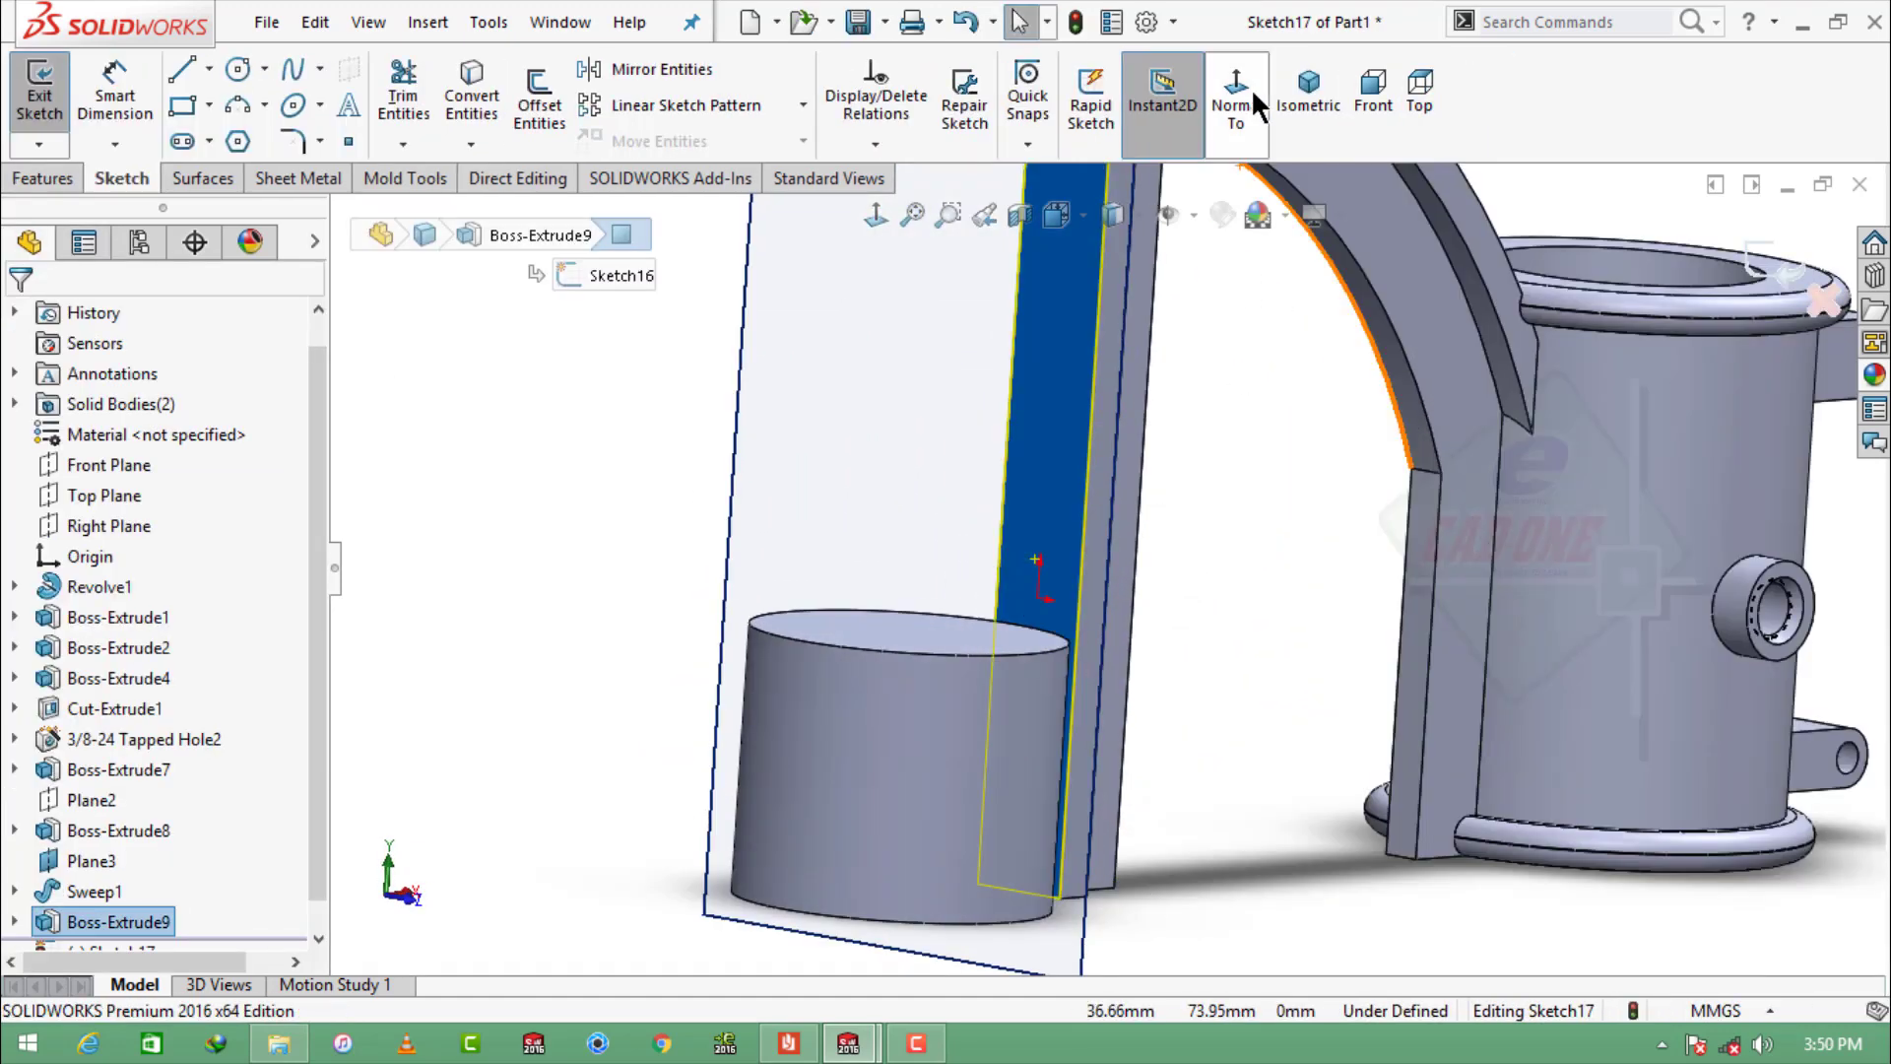
left_click(1243, 90)
Step: Sketch a closed stepped half-profile about 48.75 mm high from the flange's centre to the cylinder's bottom edge, with a wider base about 8.4 mm high
left_click(186, 71)
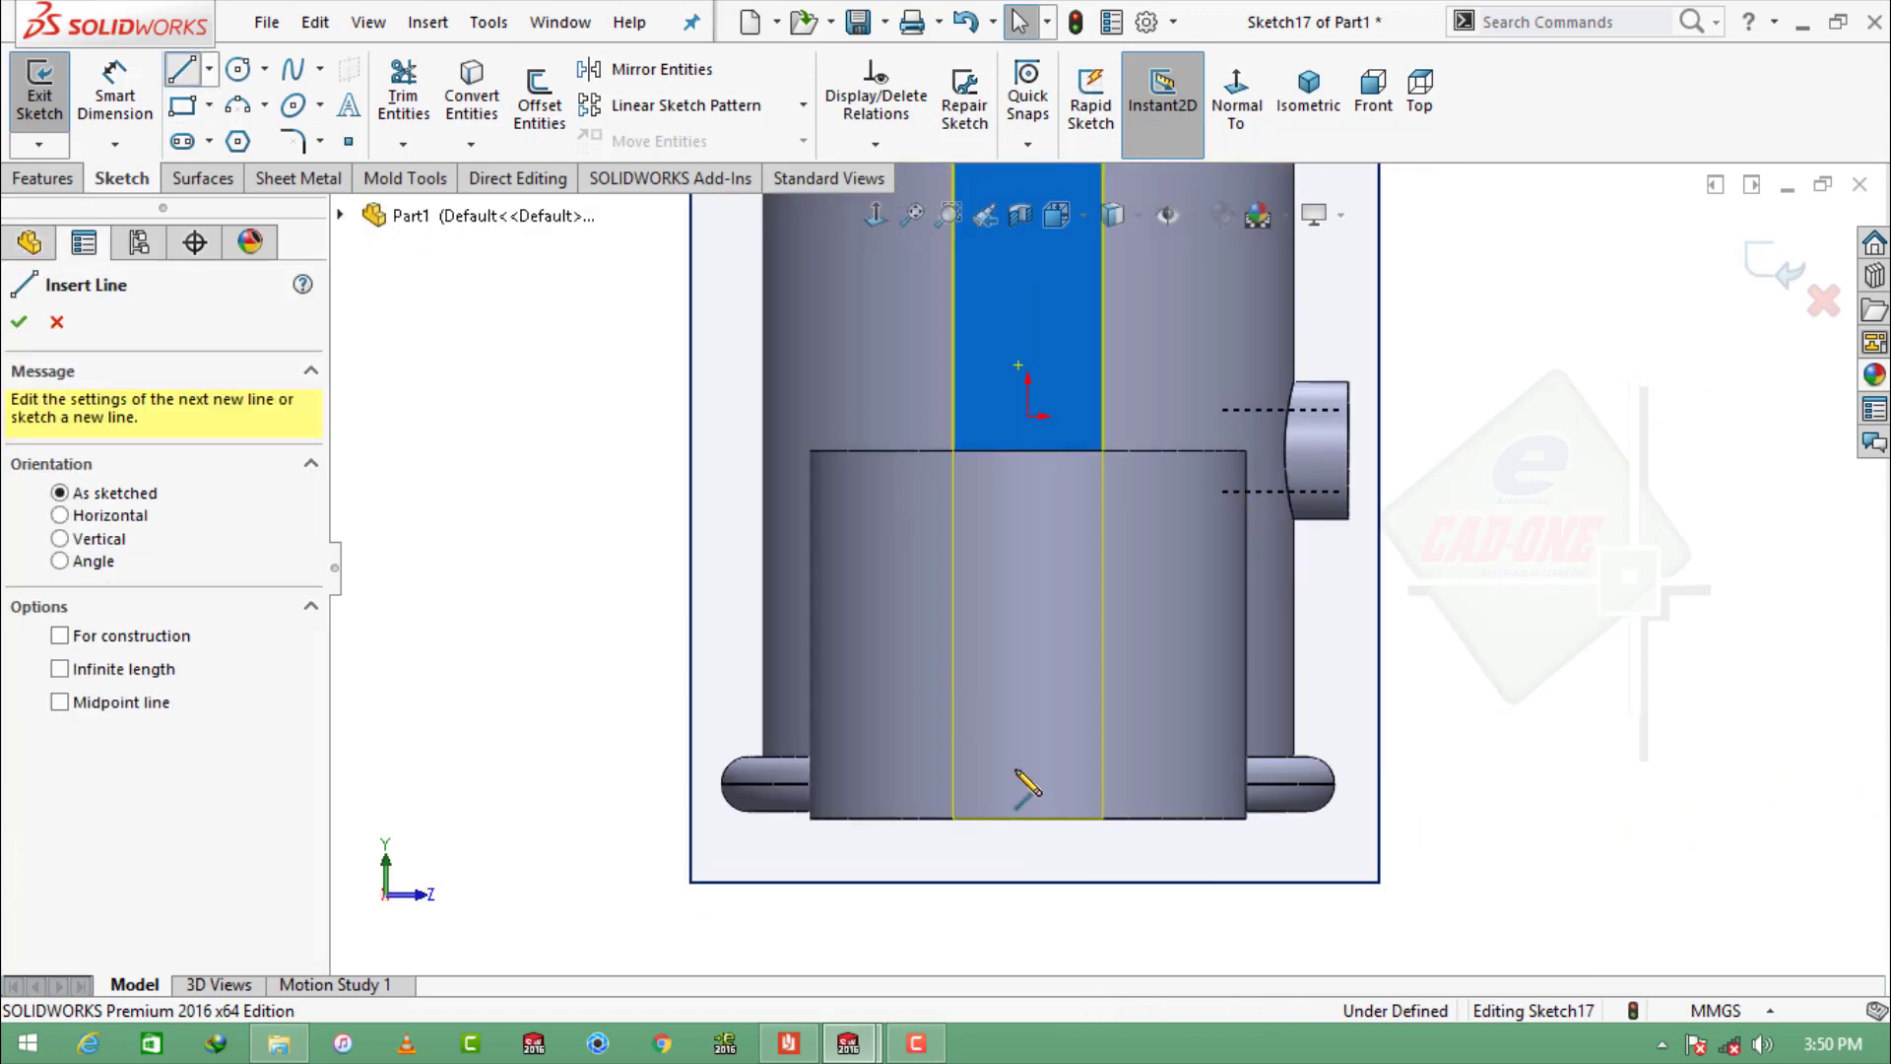
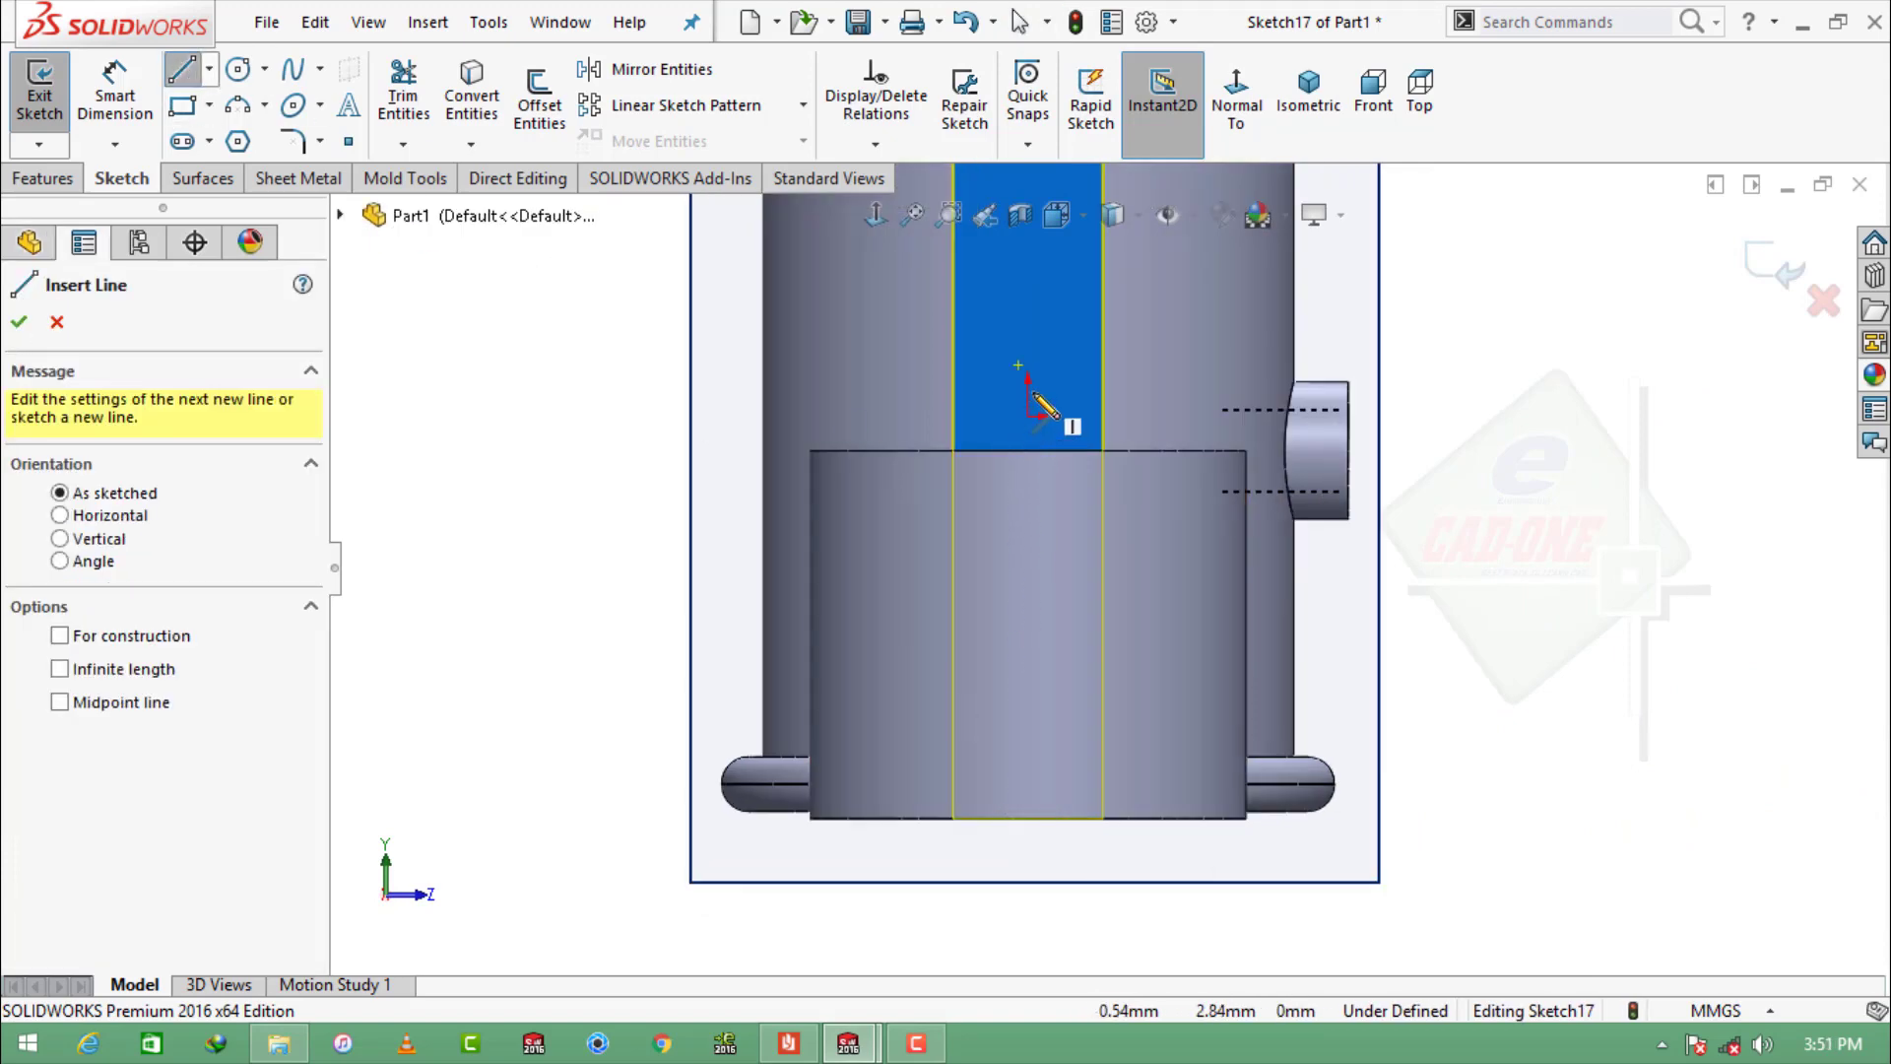
left_click(1027, 400)
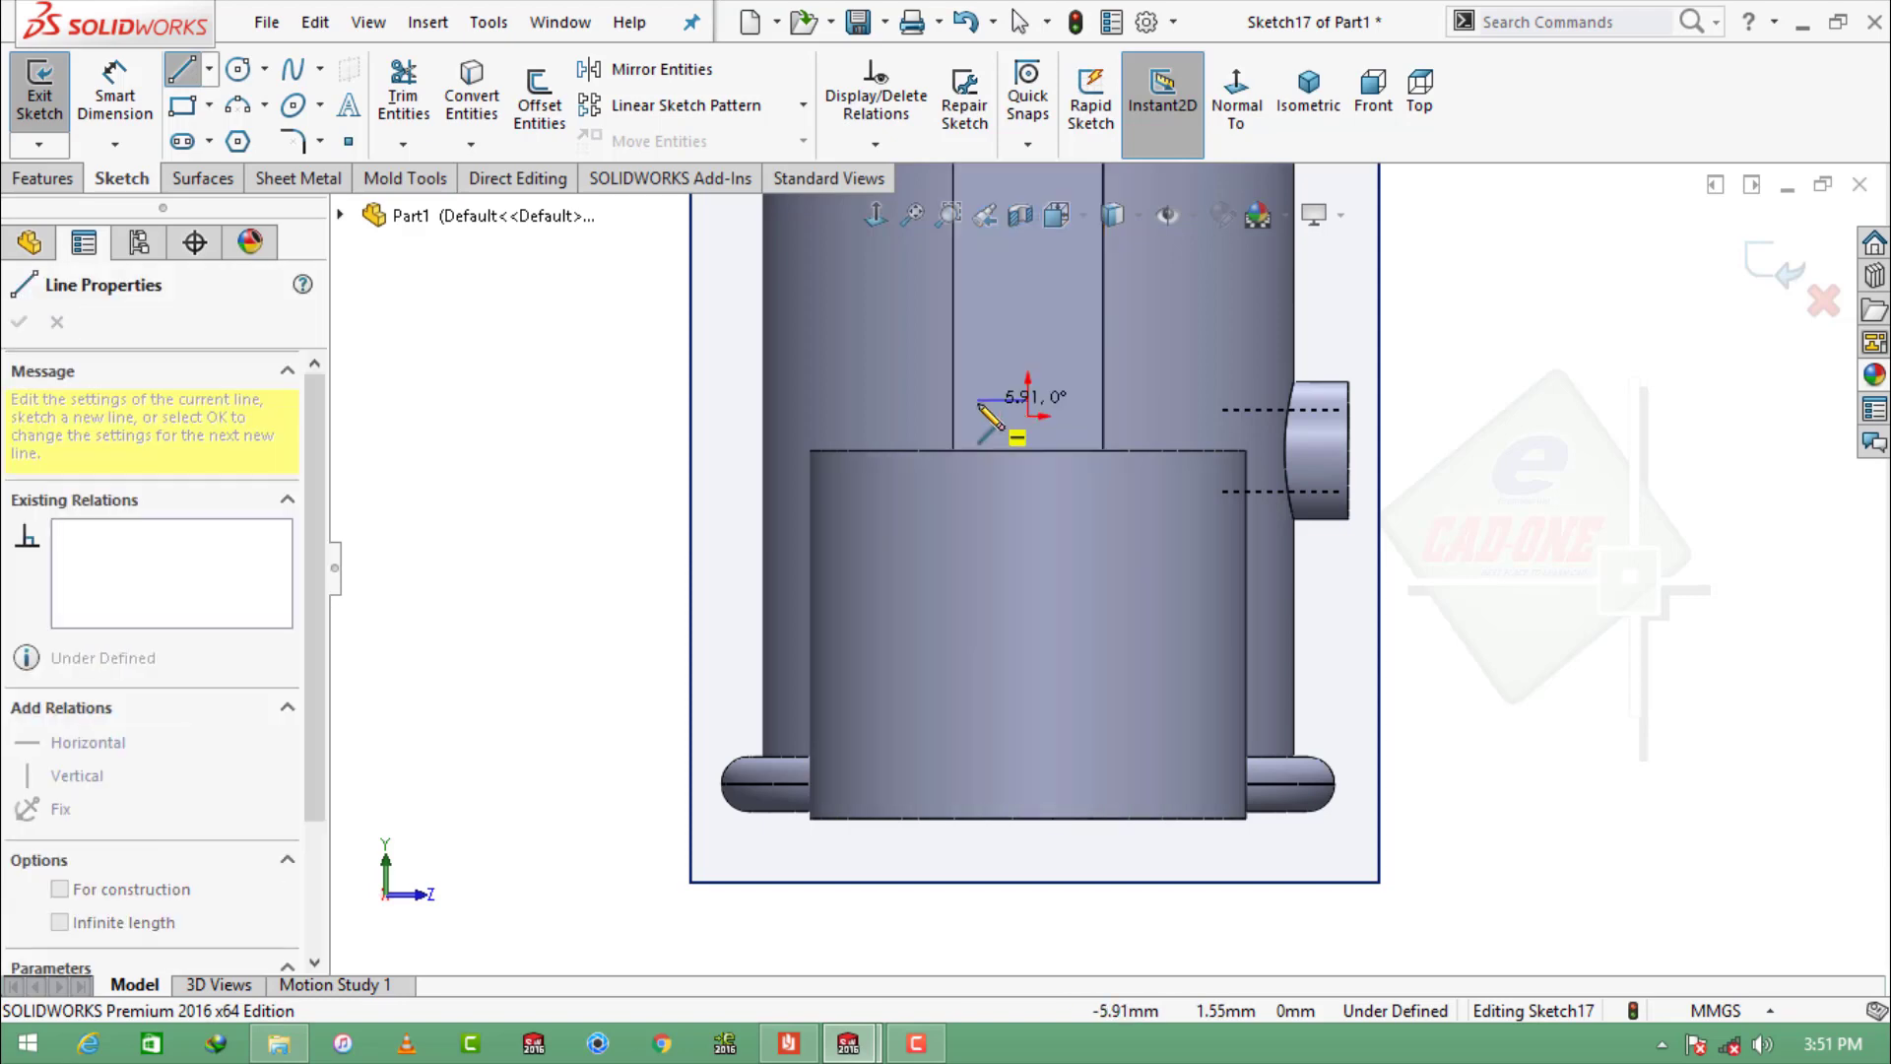
left_click(978, 401)
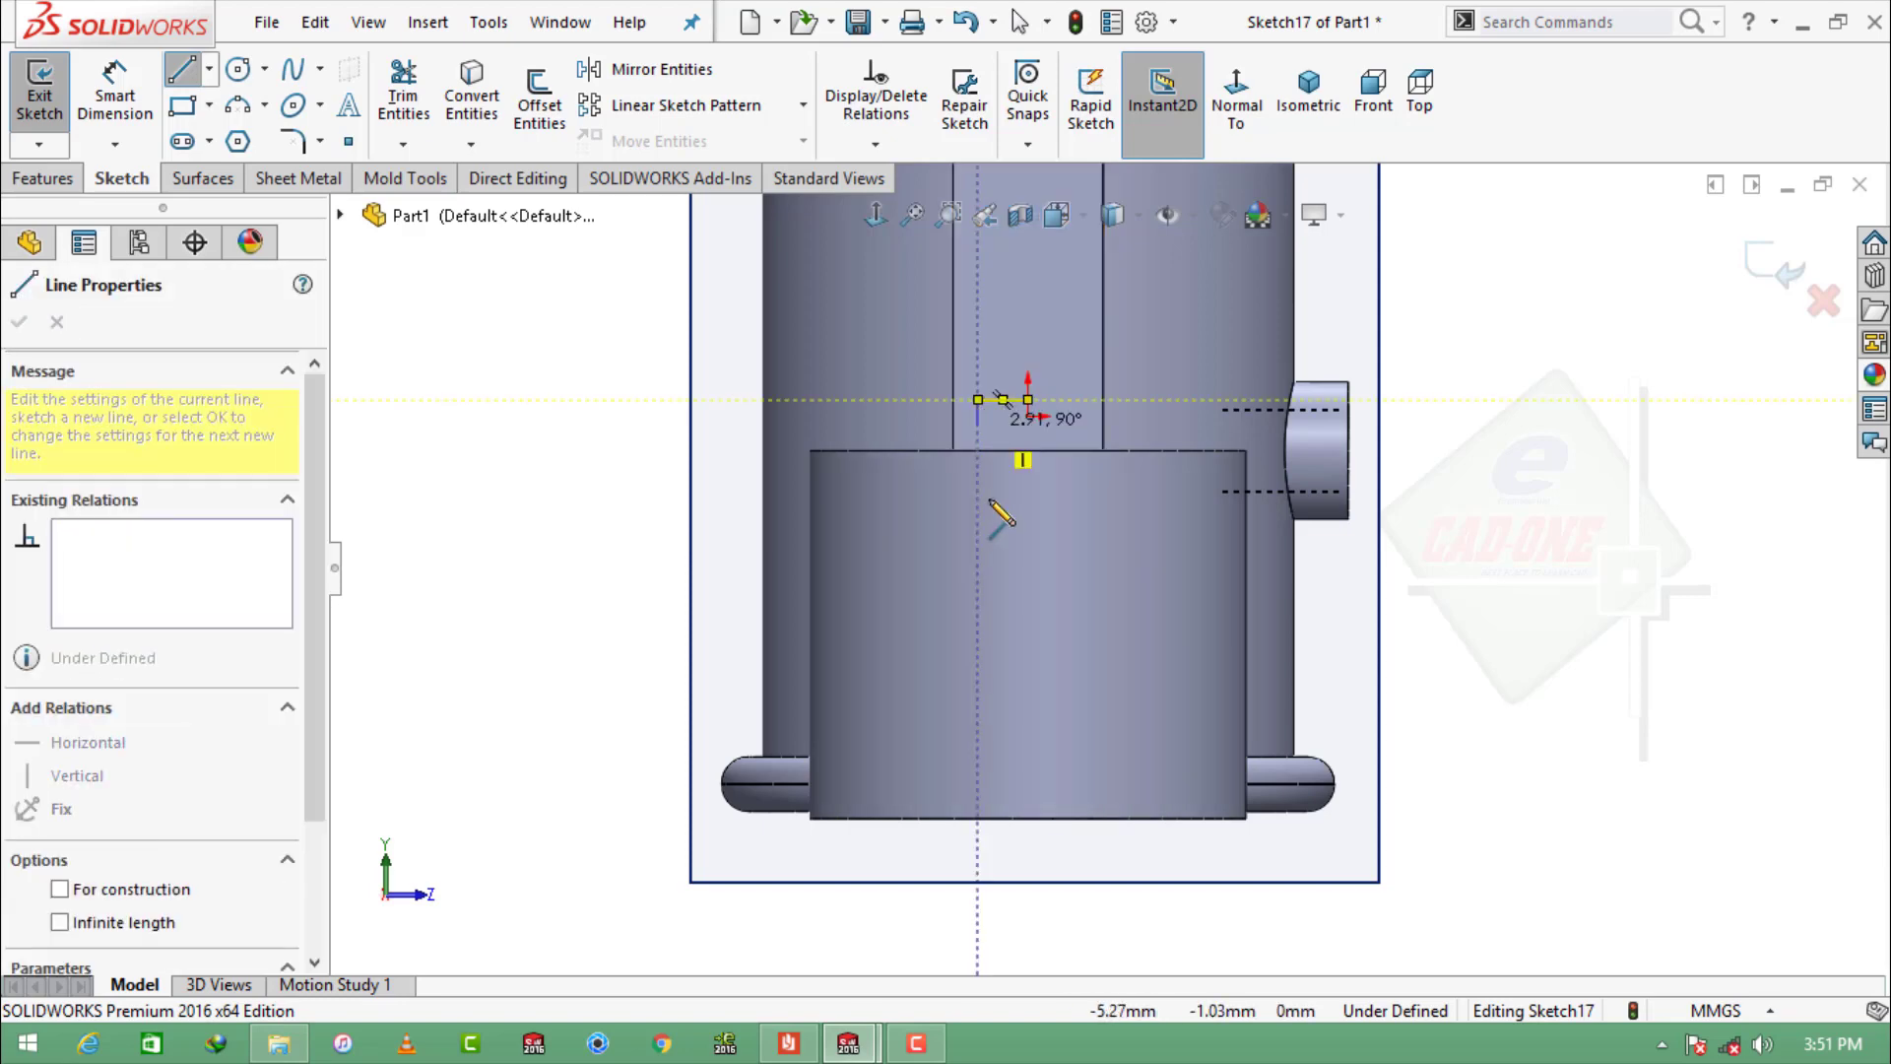
left_click(978, 746)
left_click(923, 746)
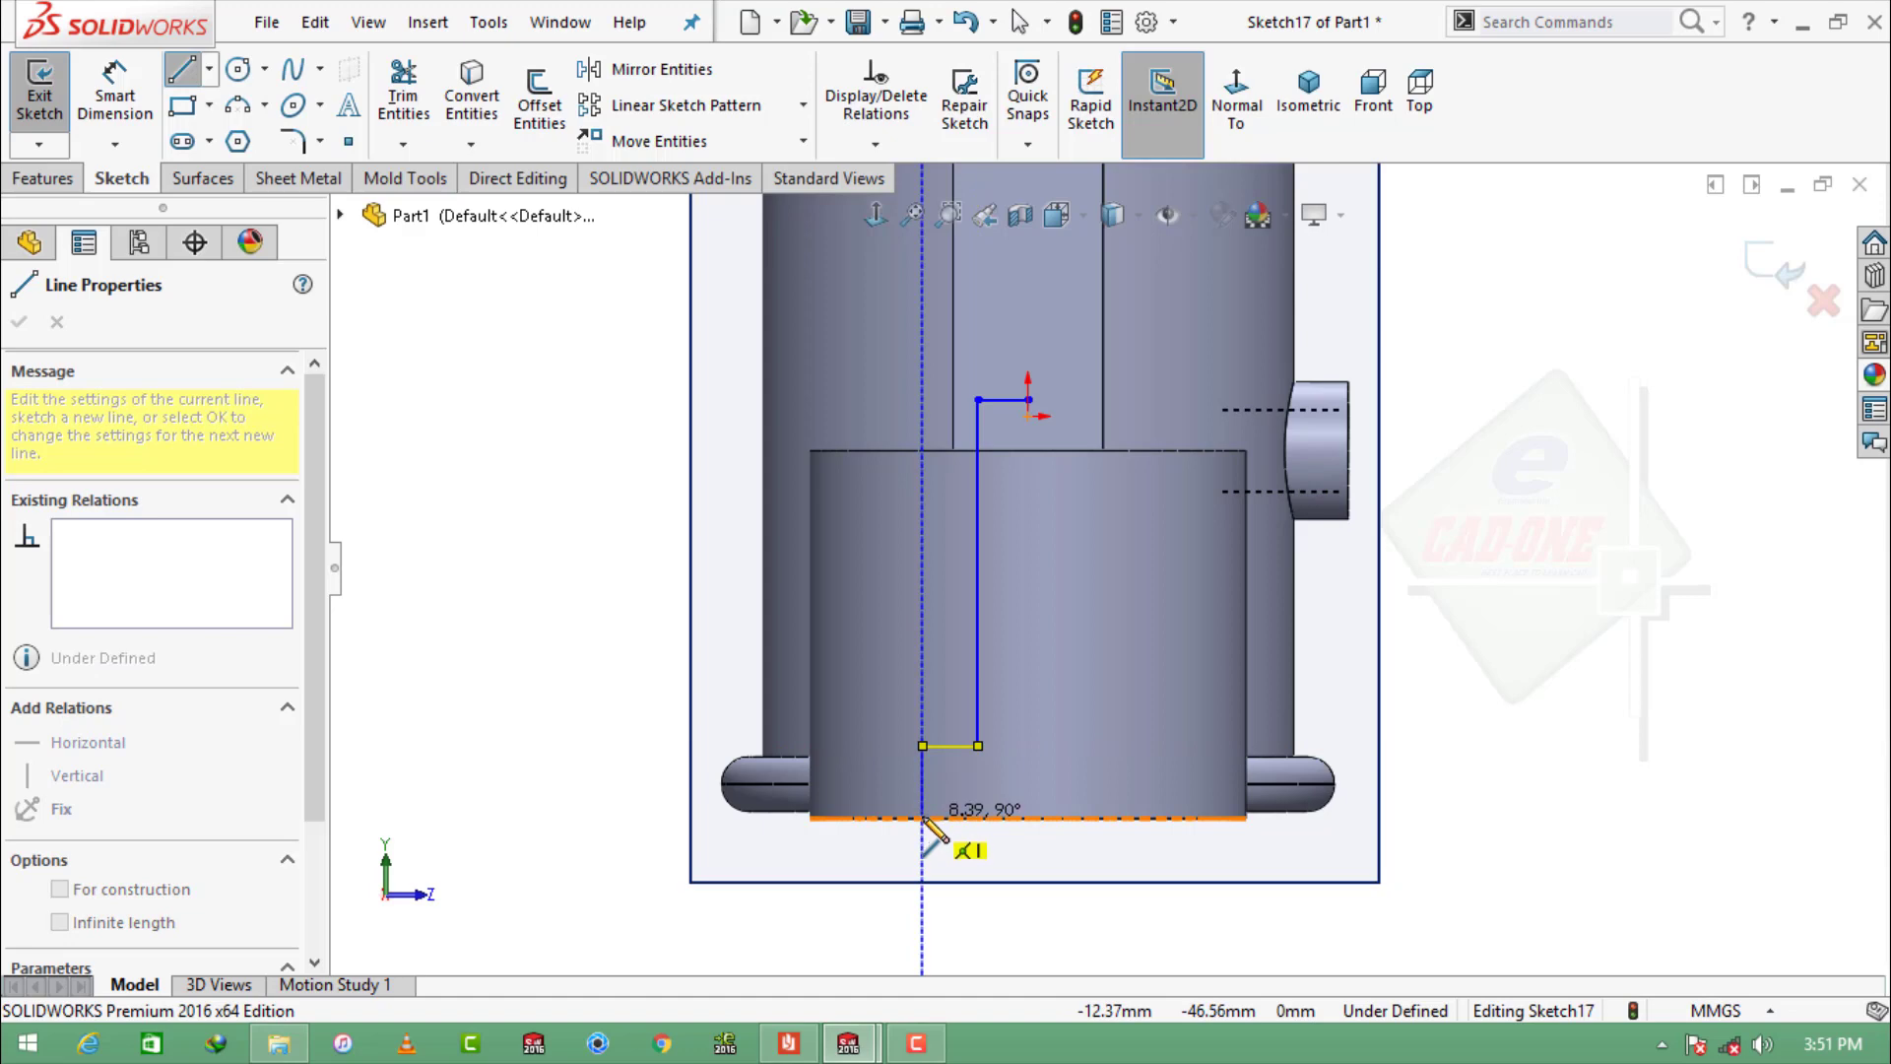
left_click(923, 818)
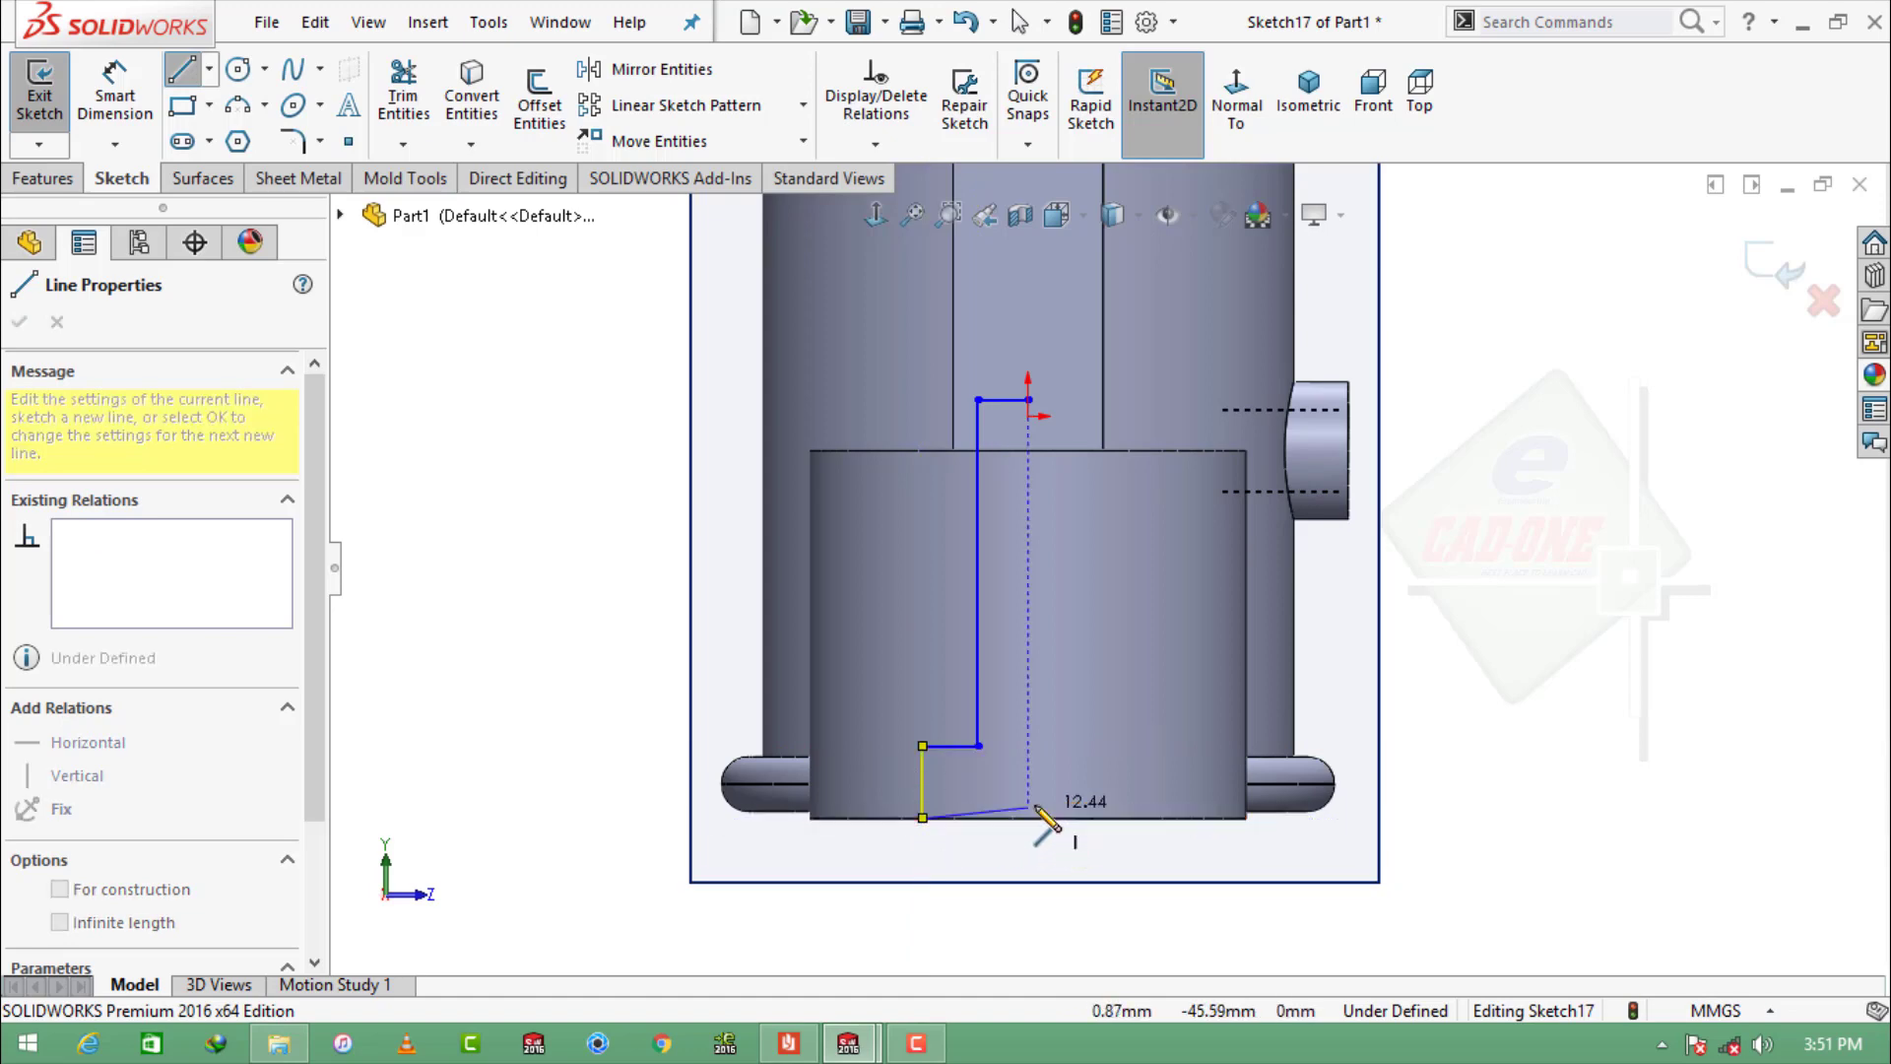
left_click(1028, 818)
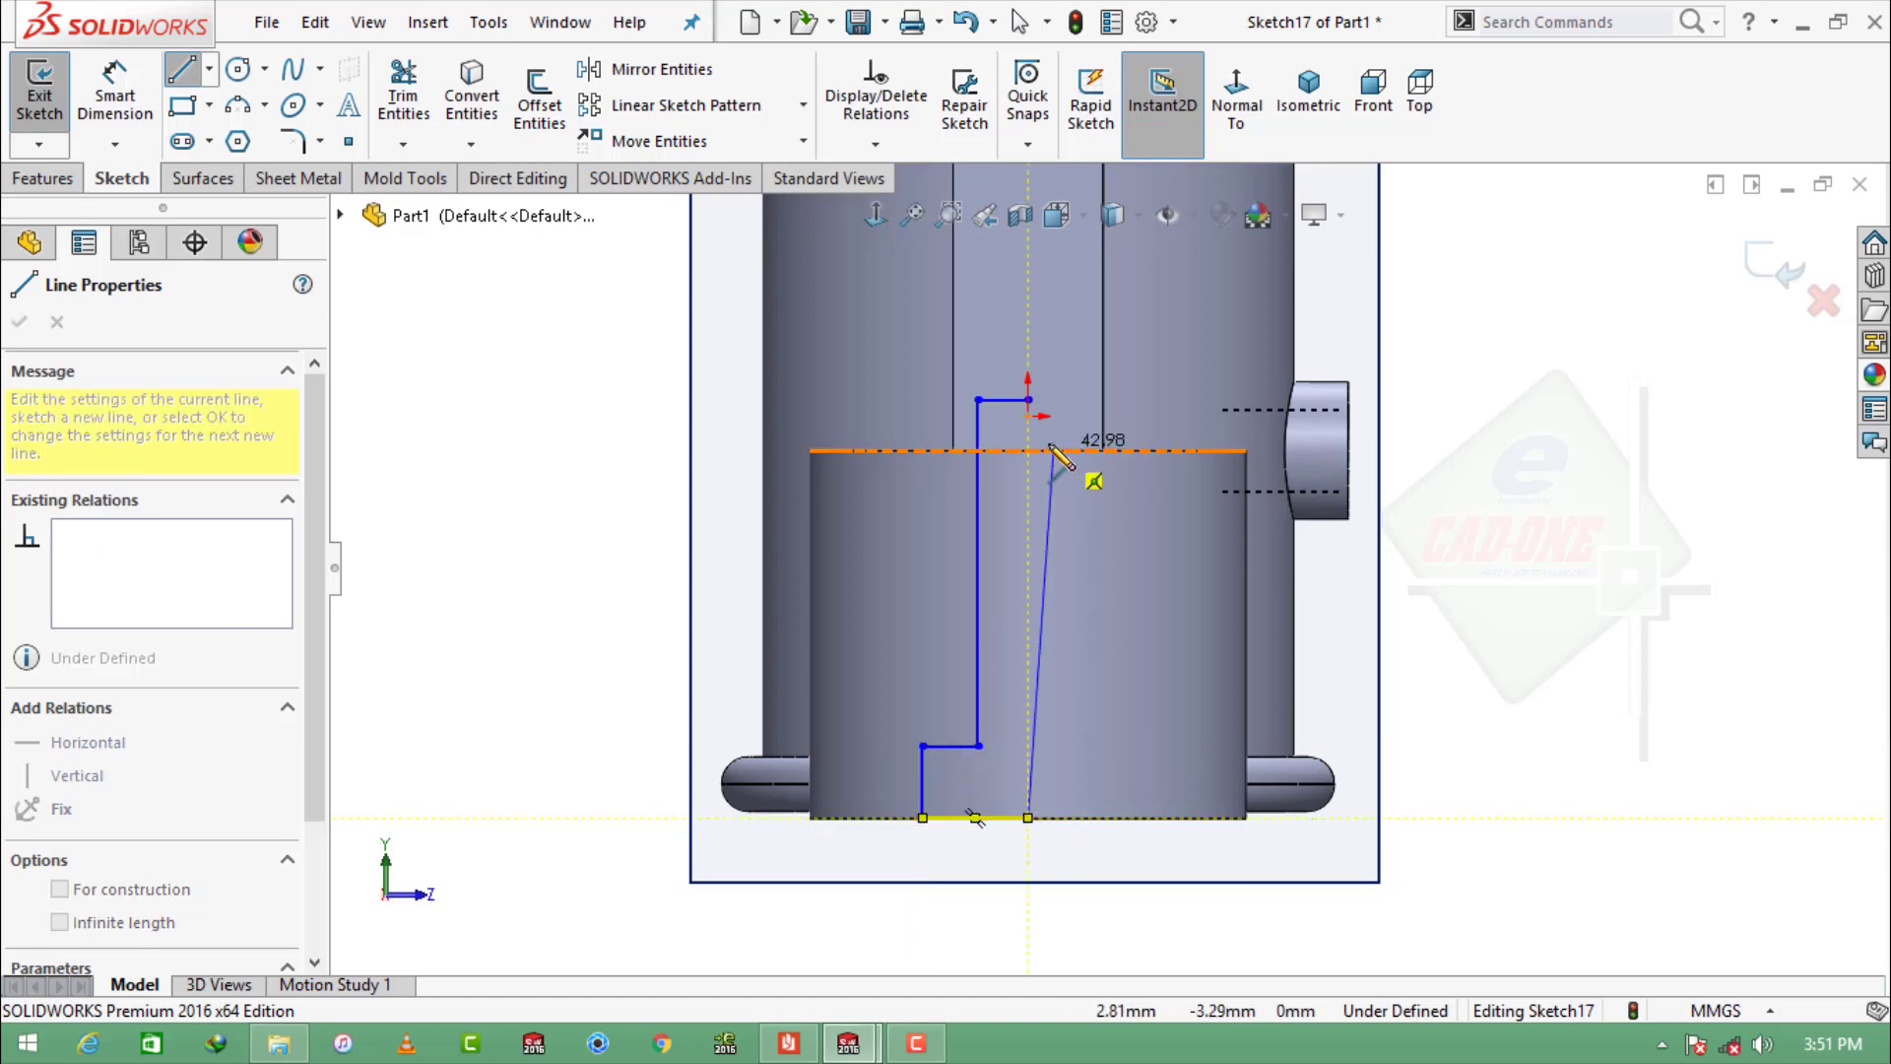
double_click(1027, 399)
key("Escape")
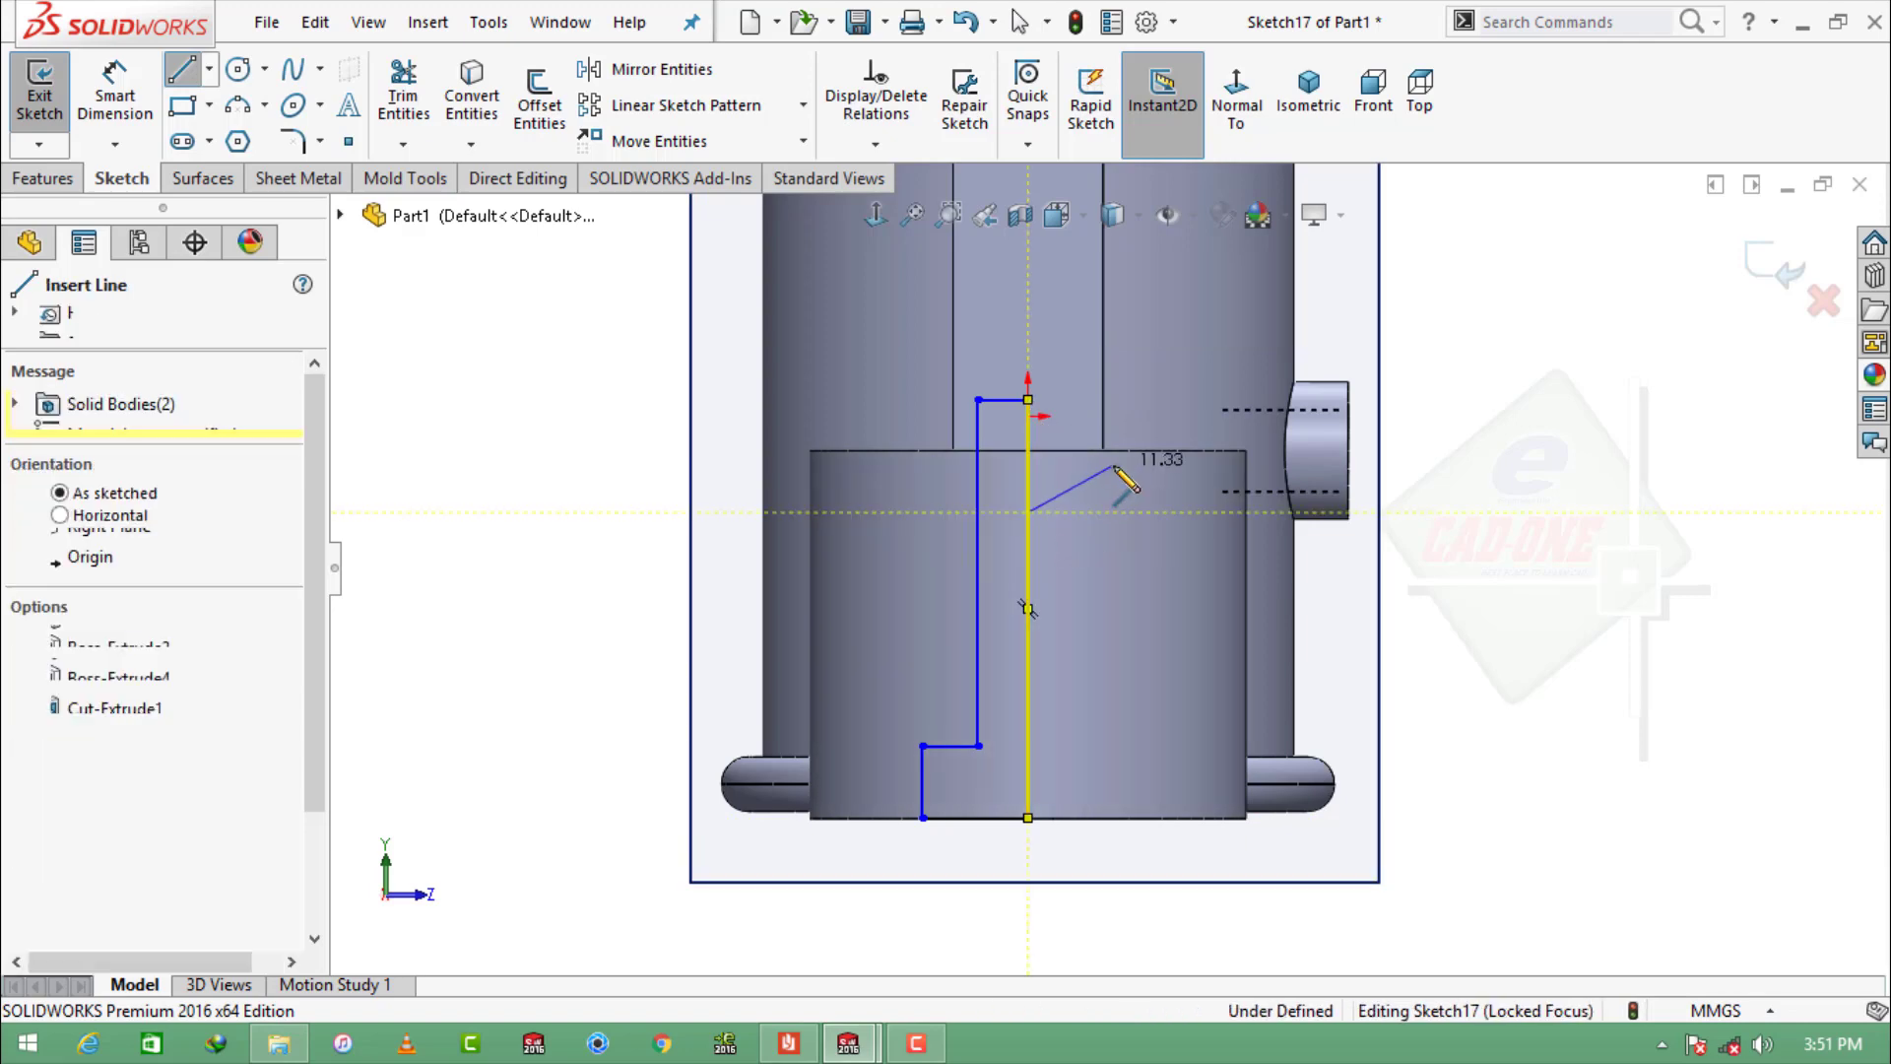
Step: Convert the half-profile's long vertical centre line to construction geometry
key("Escape")
left_click(1028, 496)
left_click(1121, 404)
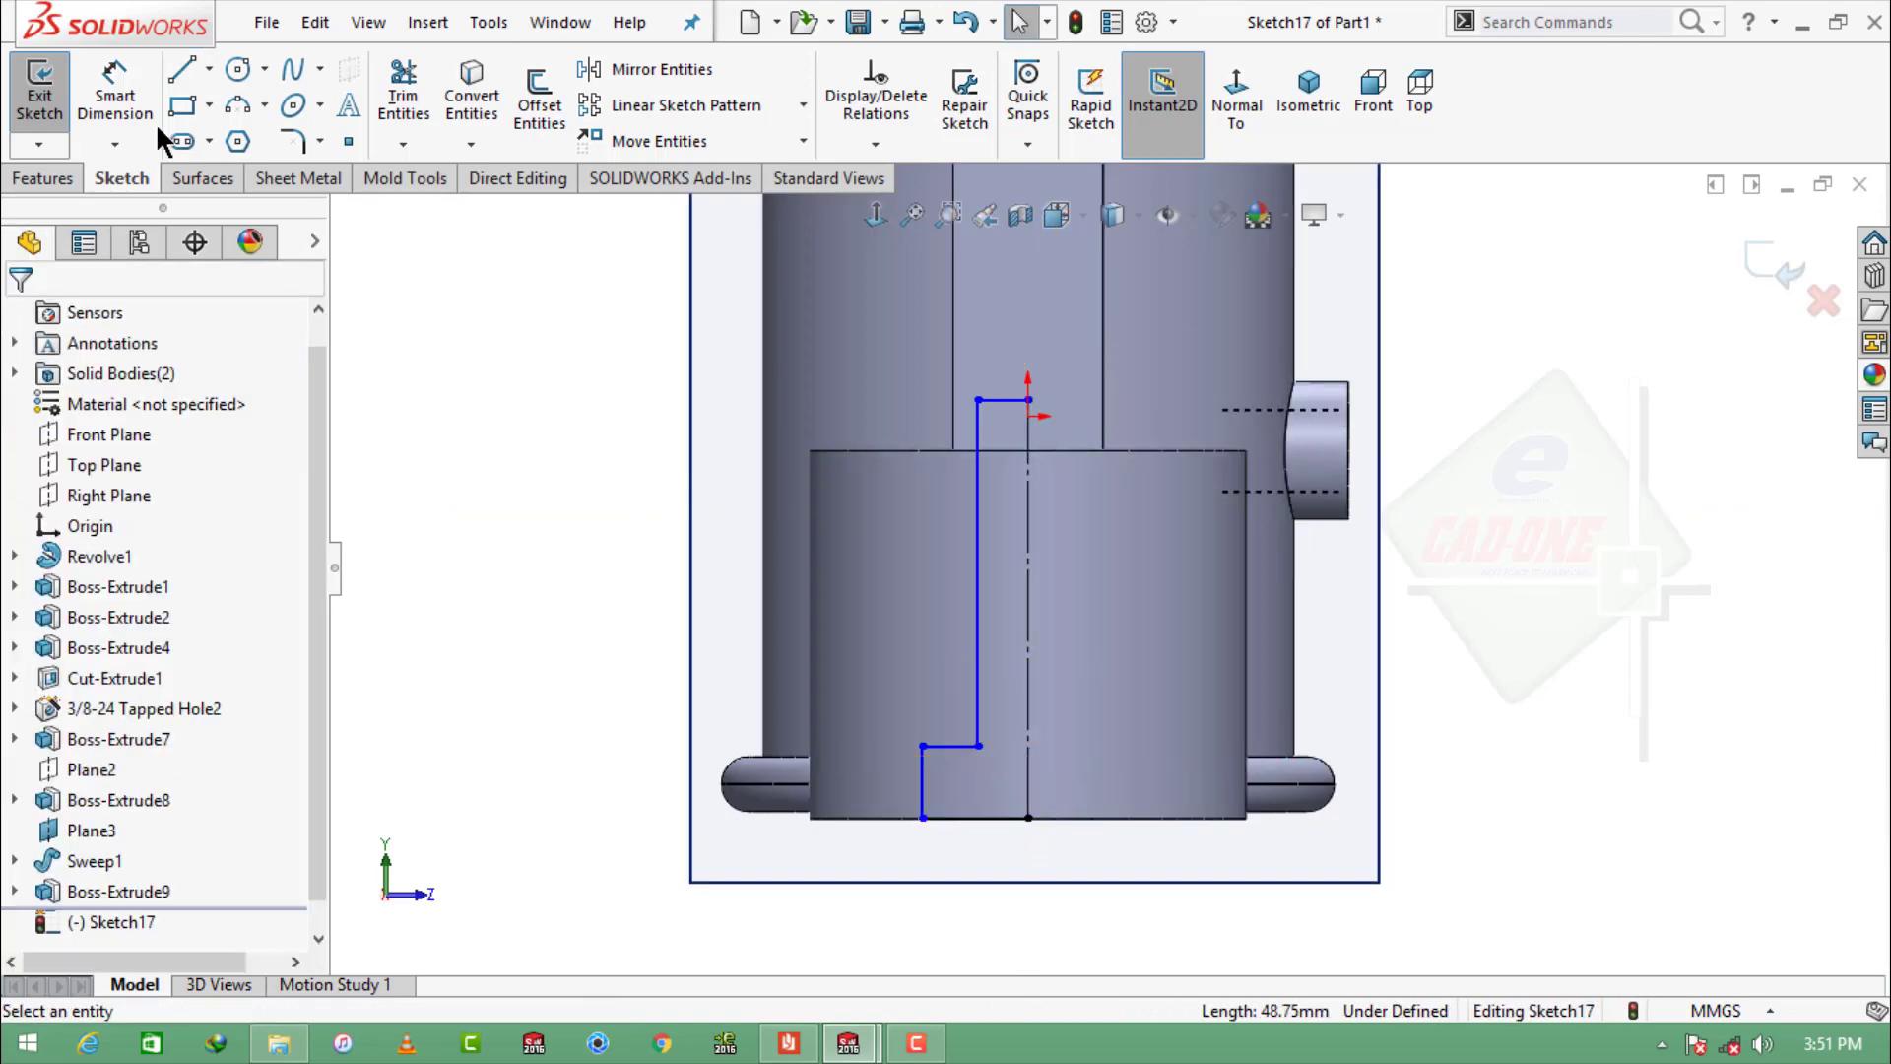
Step: Dimension the short horizontal line at the half-profile's upper end as 6.35/2 mm
left_click(115, 88)
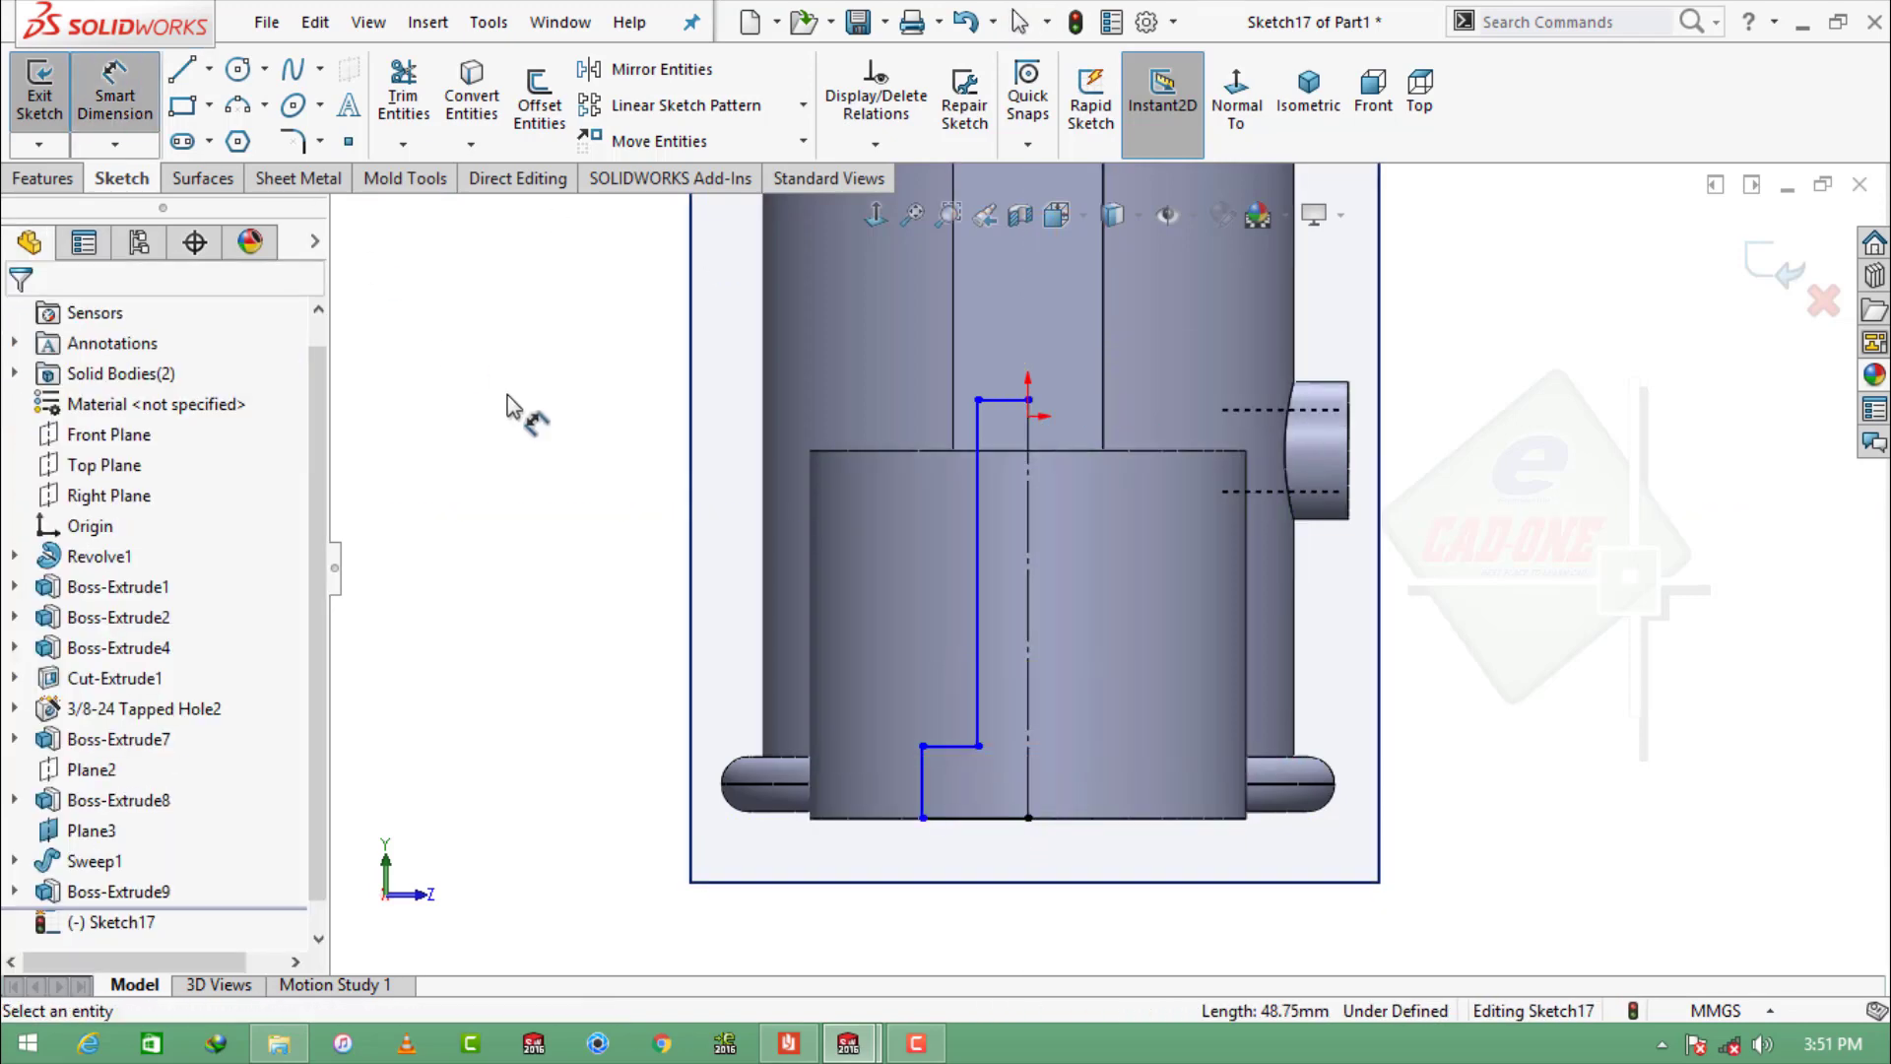
left_click(1015, 400)
left_click(997, 340)
type("6")
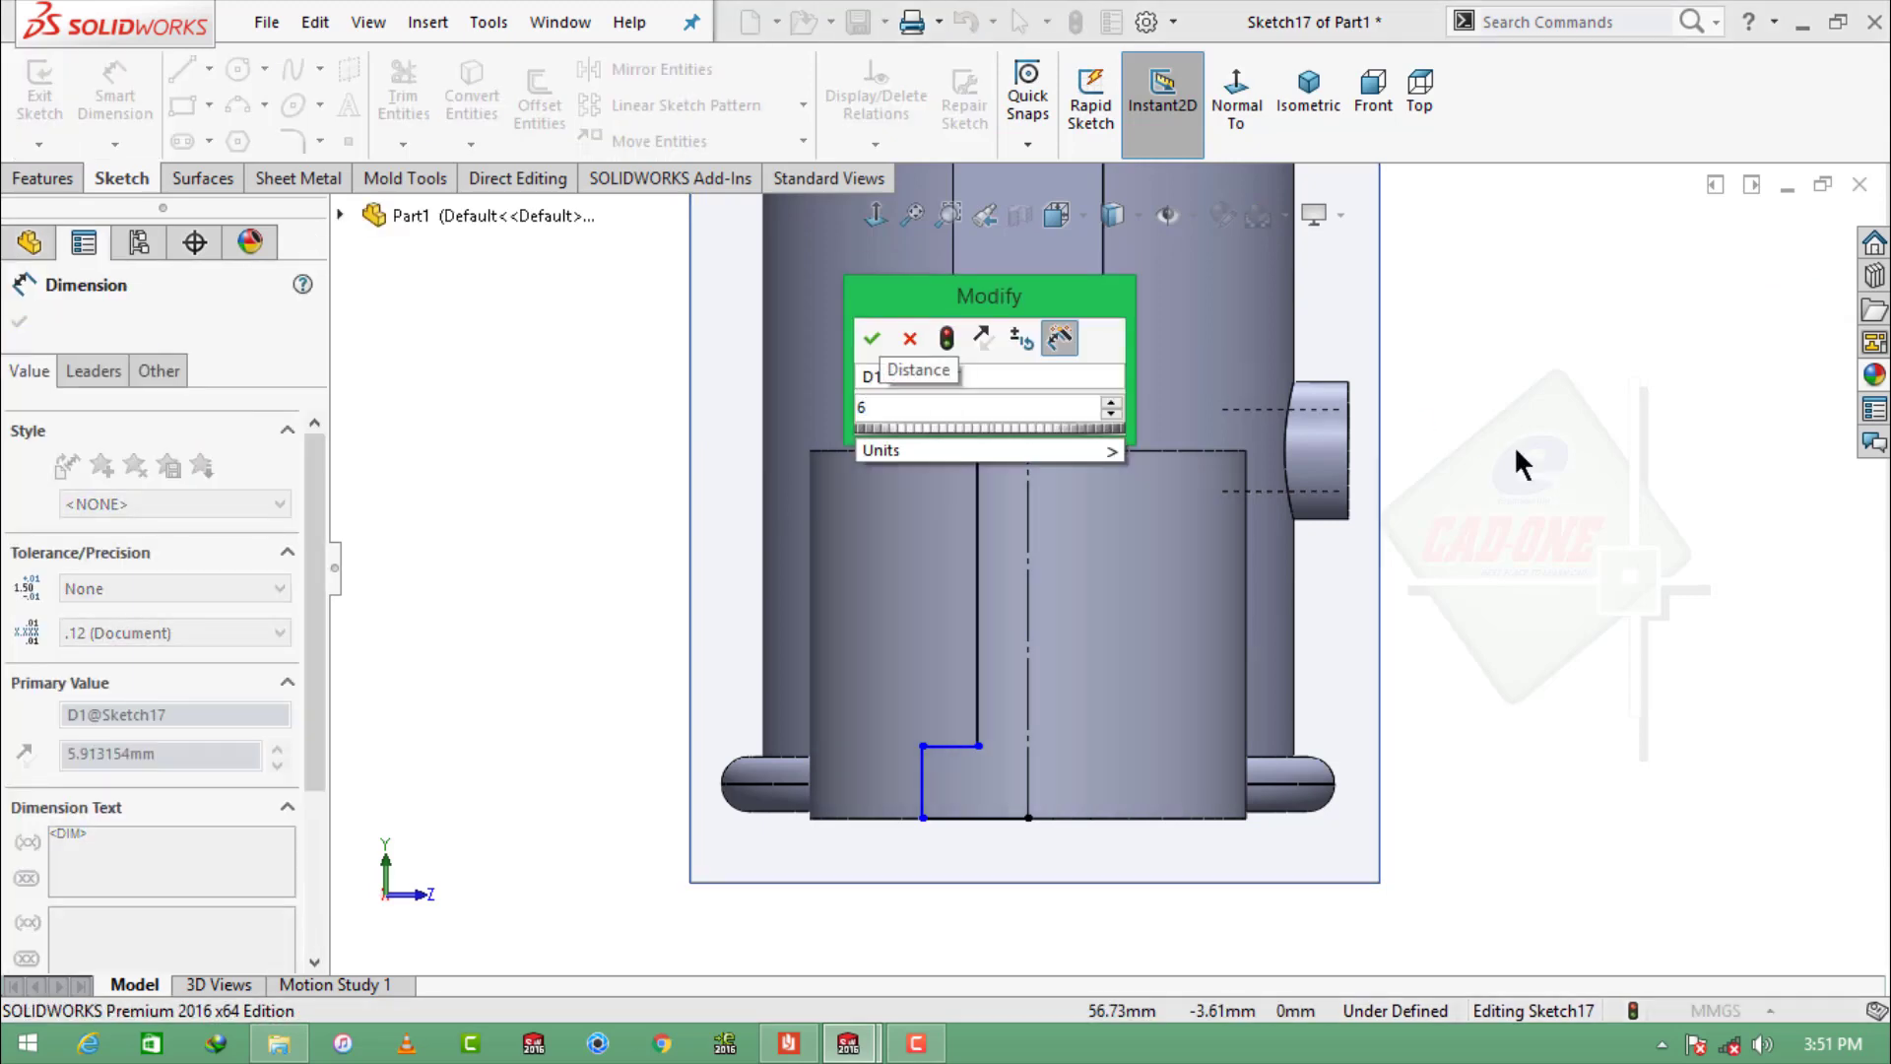
type(".35/2")
key("Return")
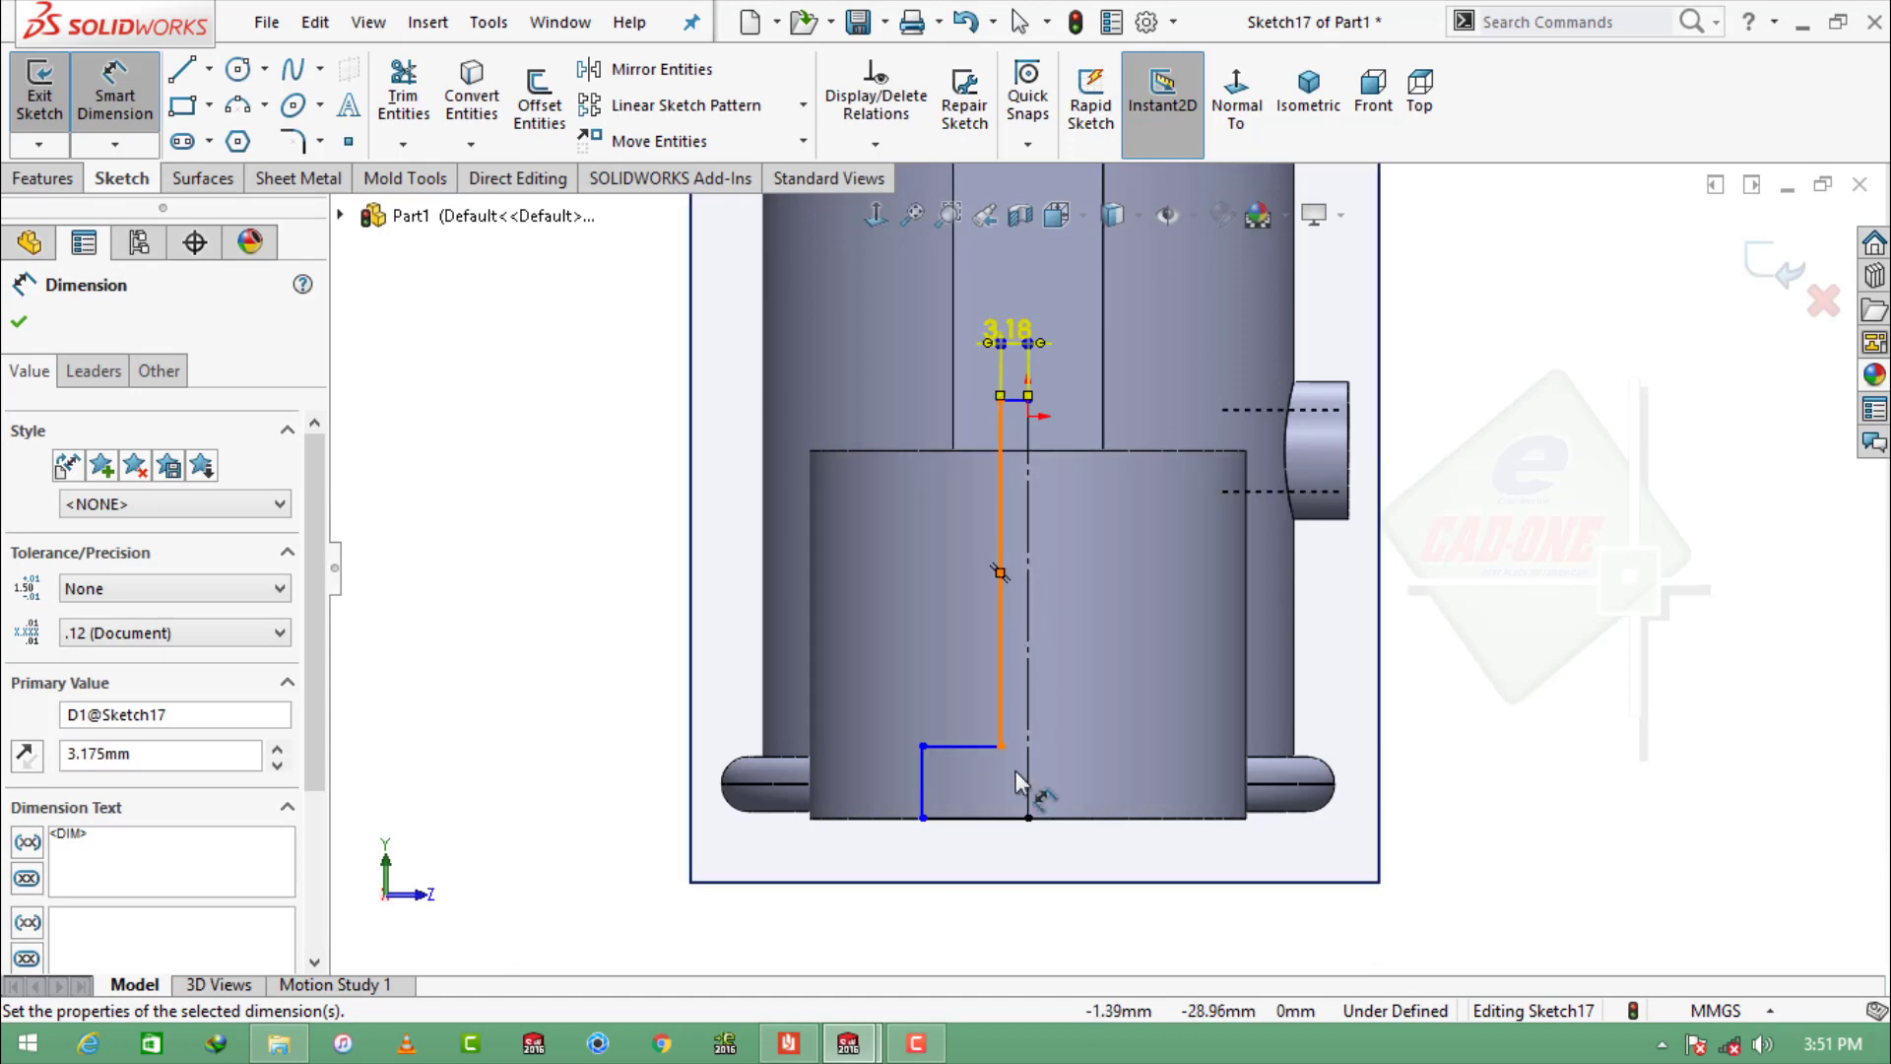
Step: Dimension the half-profile's overall height, from its upper horizontal line to the lower end of the centre line, as 47.752 mm
left_click(1028, 817)
left_click(998, 399)
left_click(871, 571)
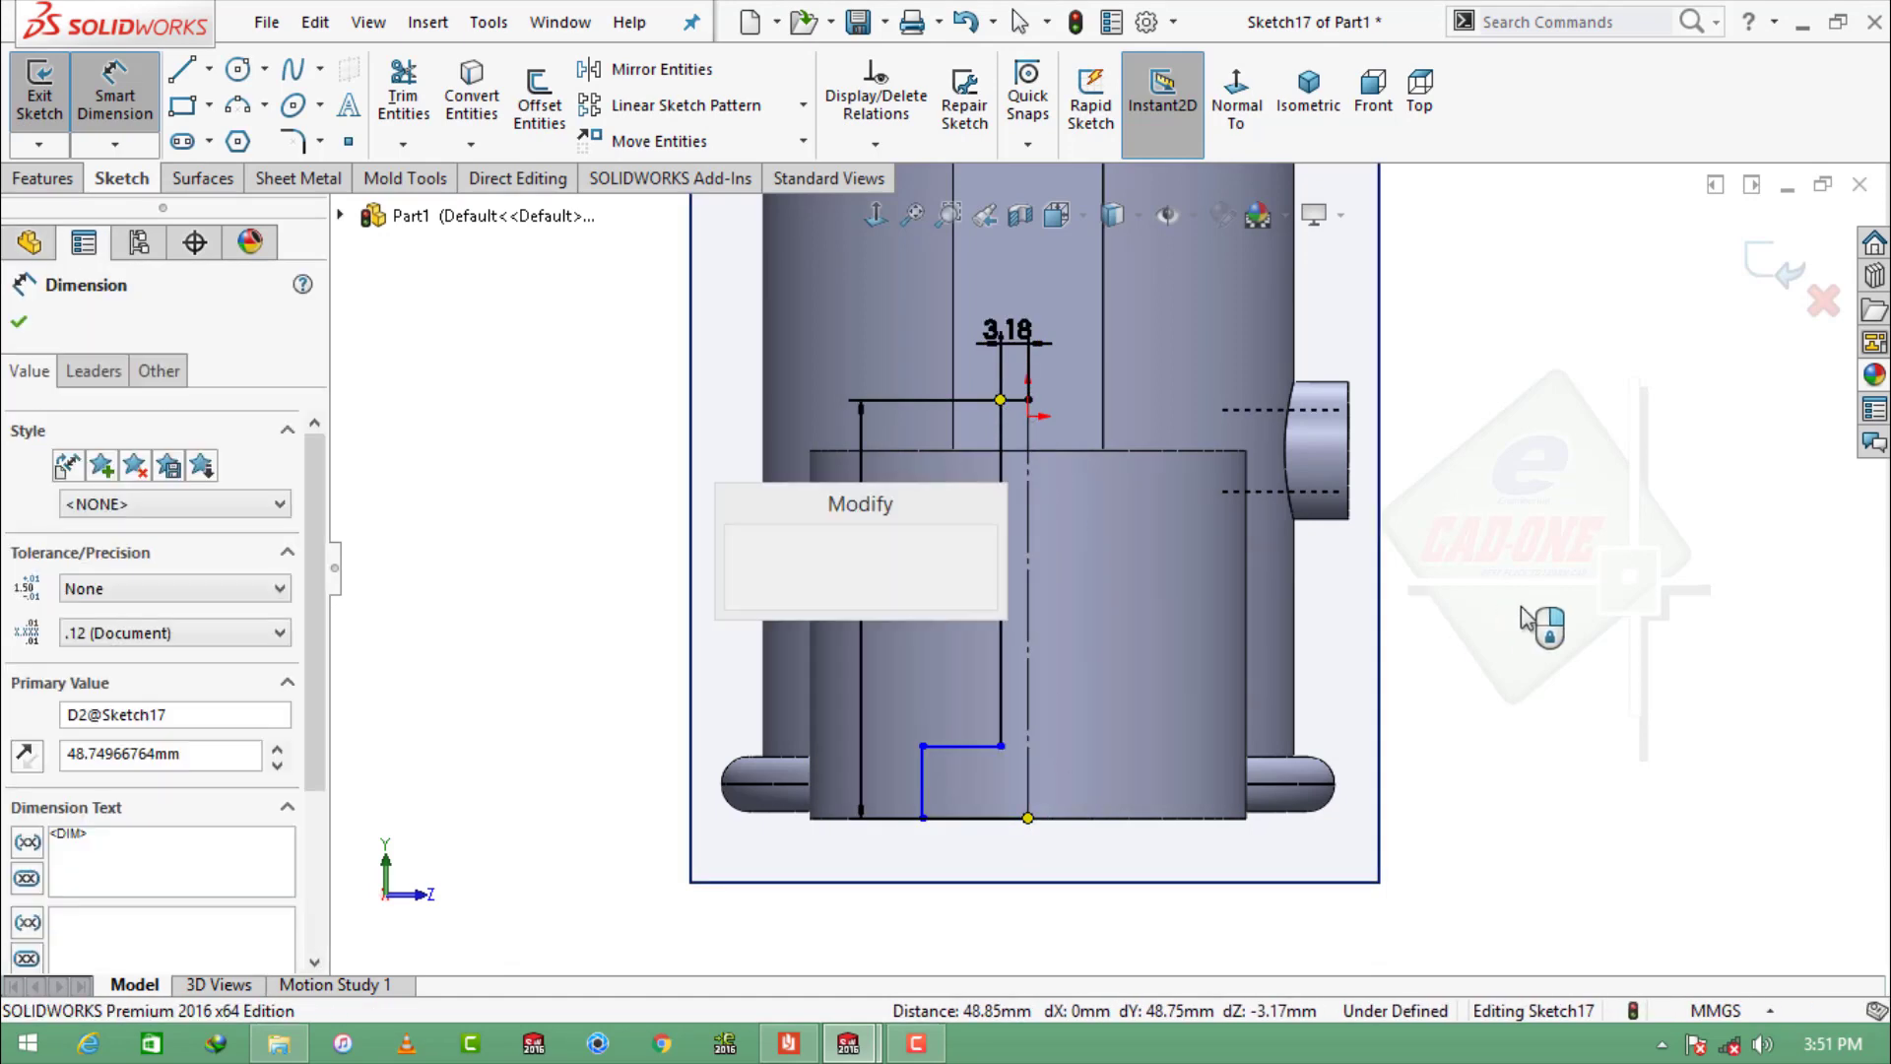
type("47.75")
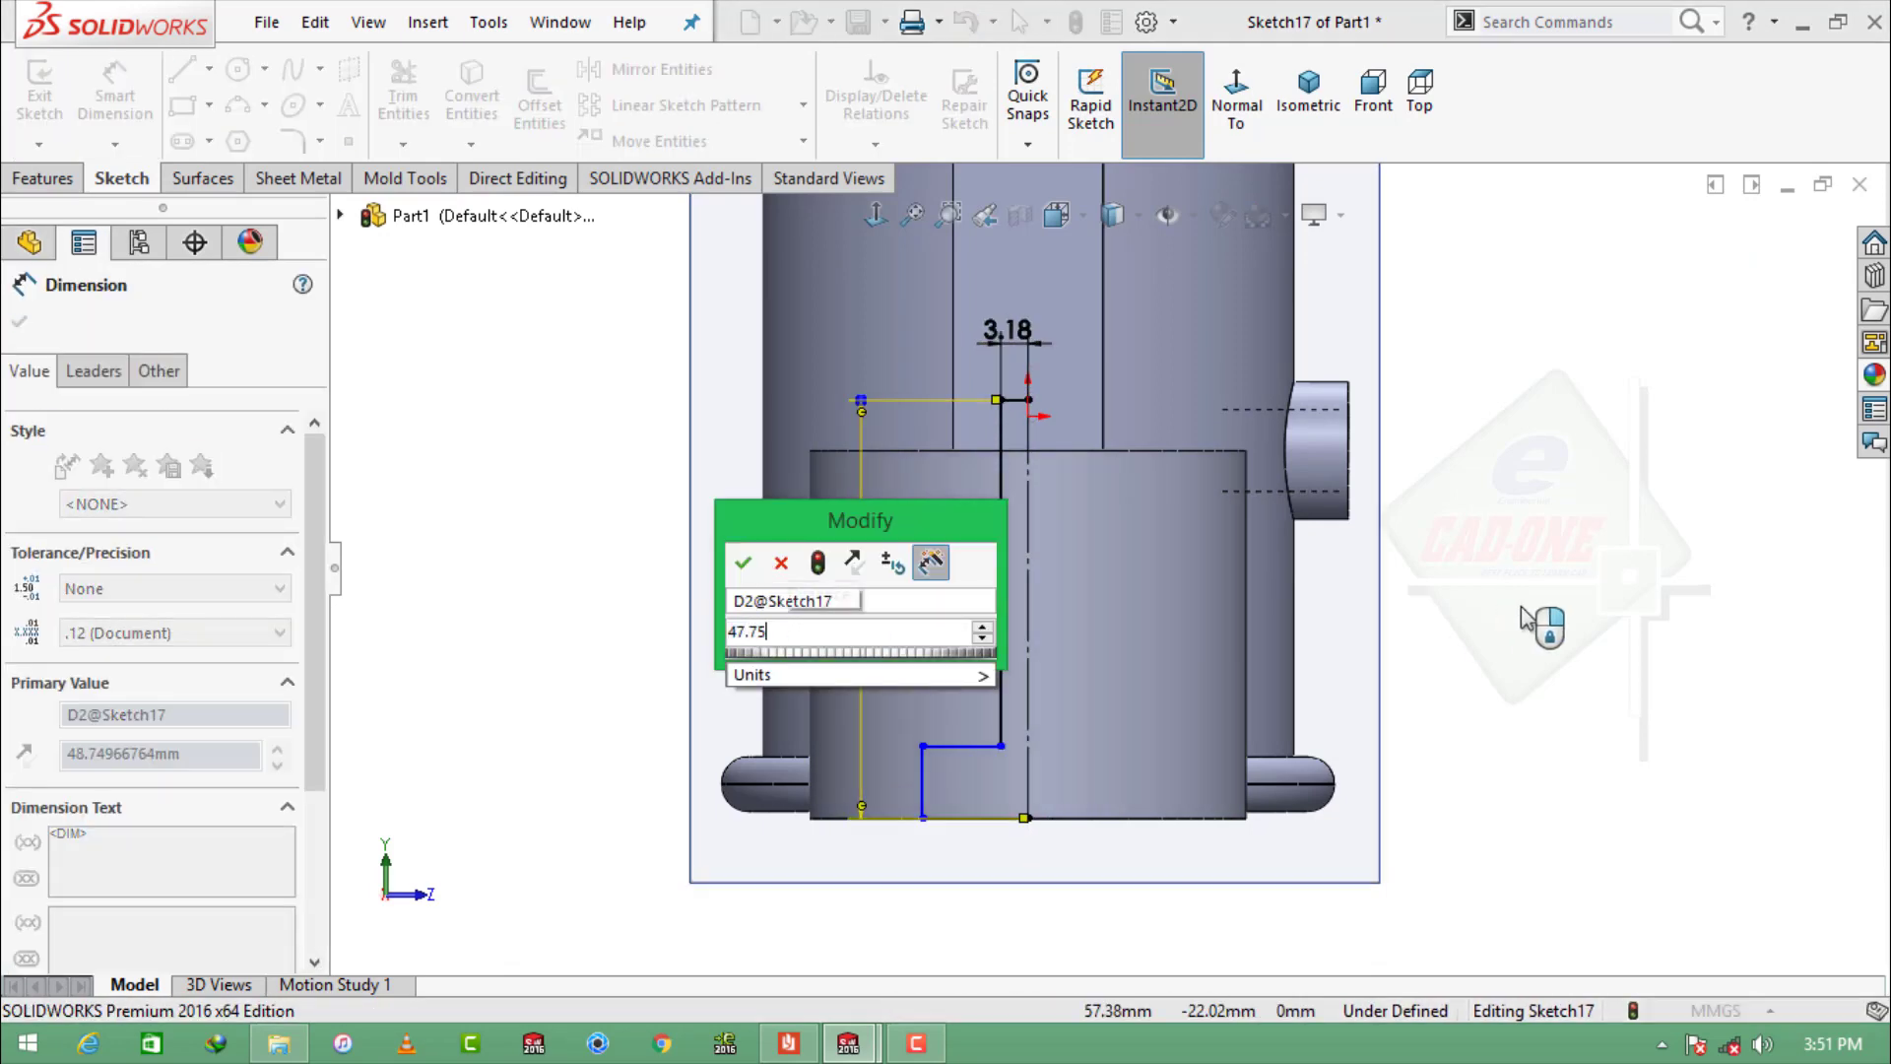
key("Return")
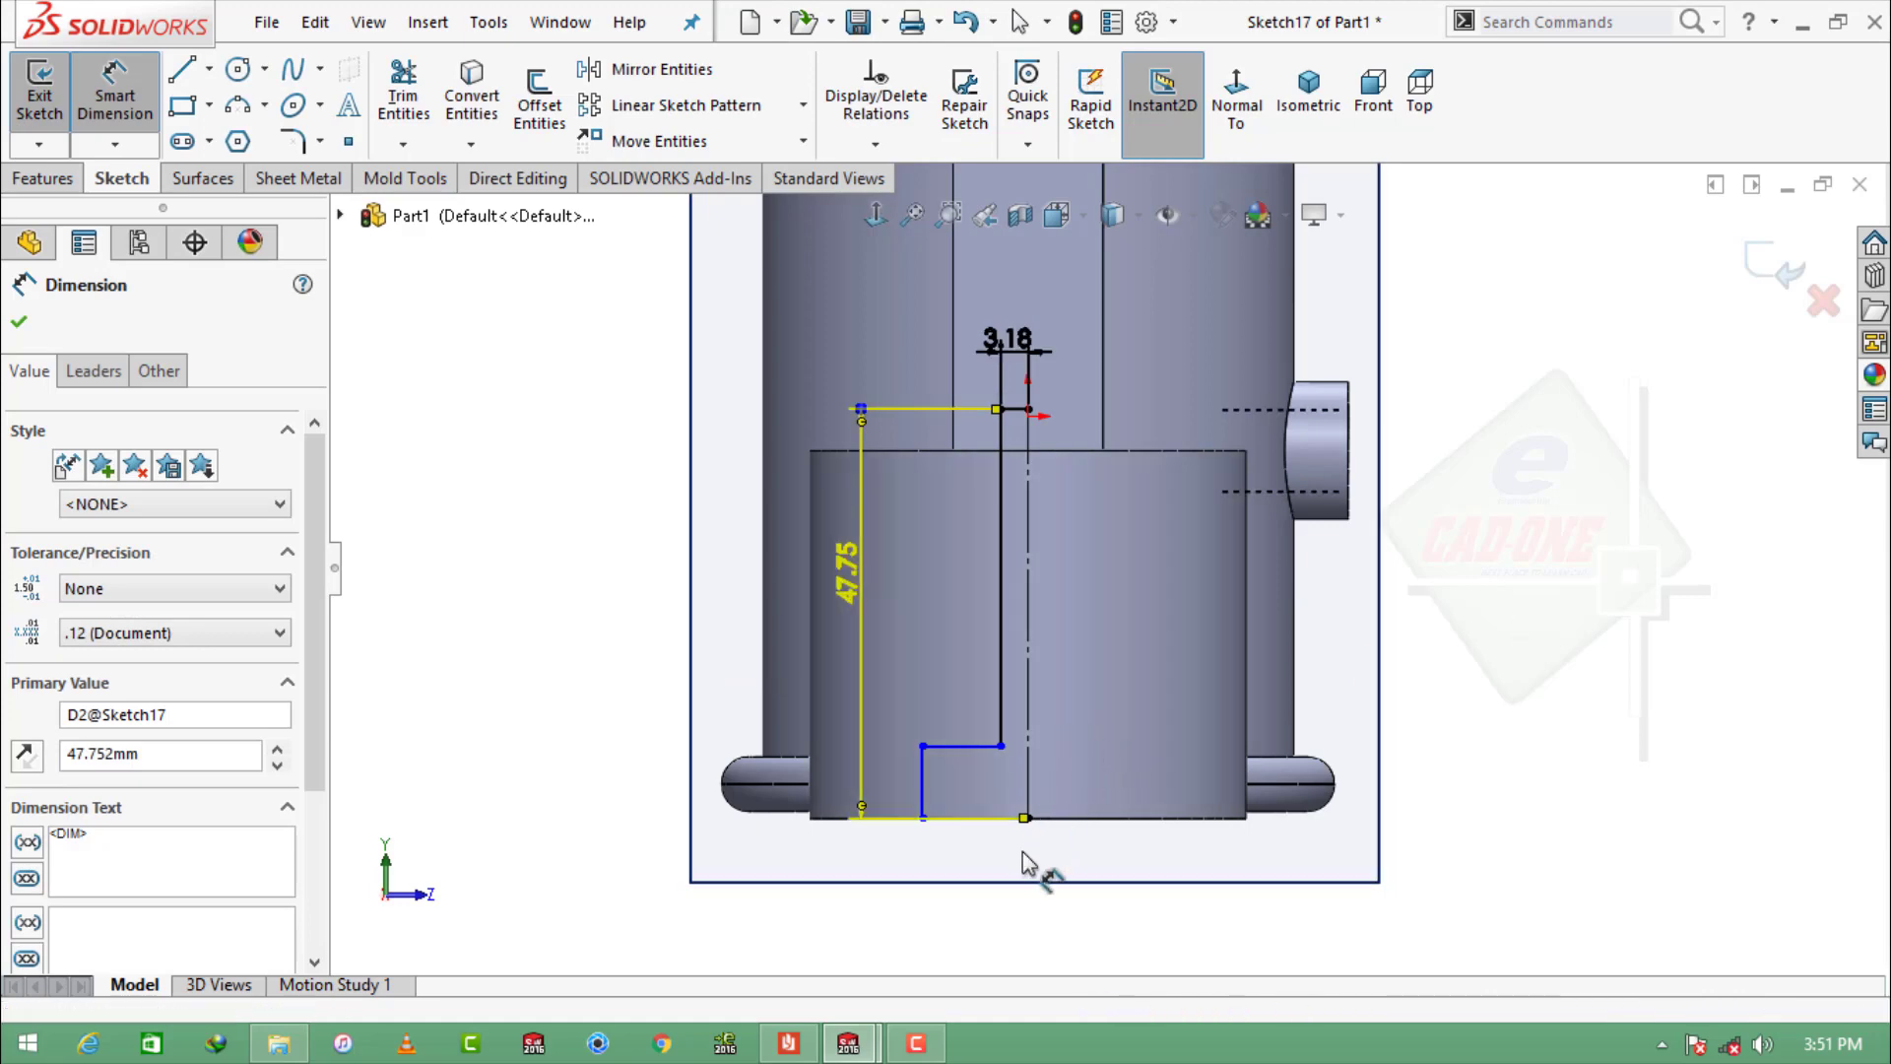
Step: Dimension the short vertical outer line of the half-profile's wide base as 3.35 mm
left_click(923, 781)
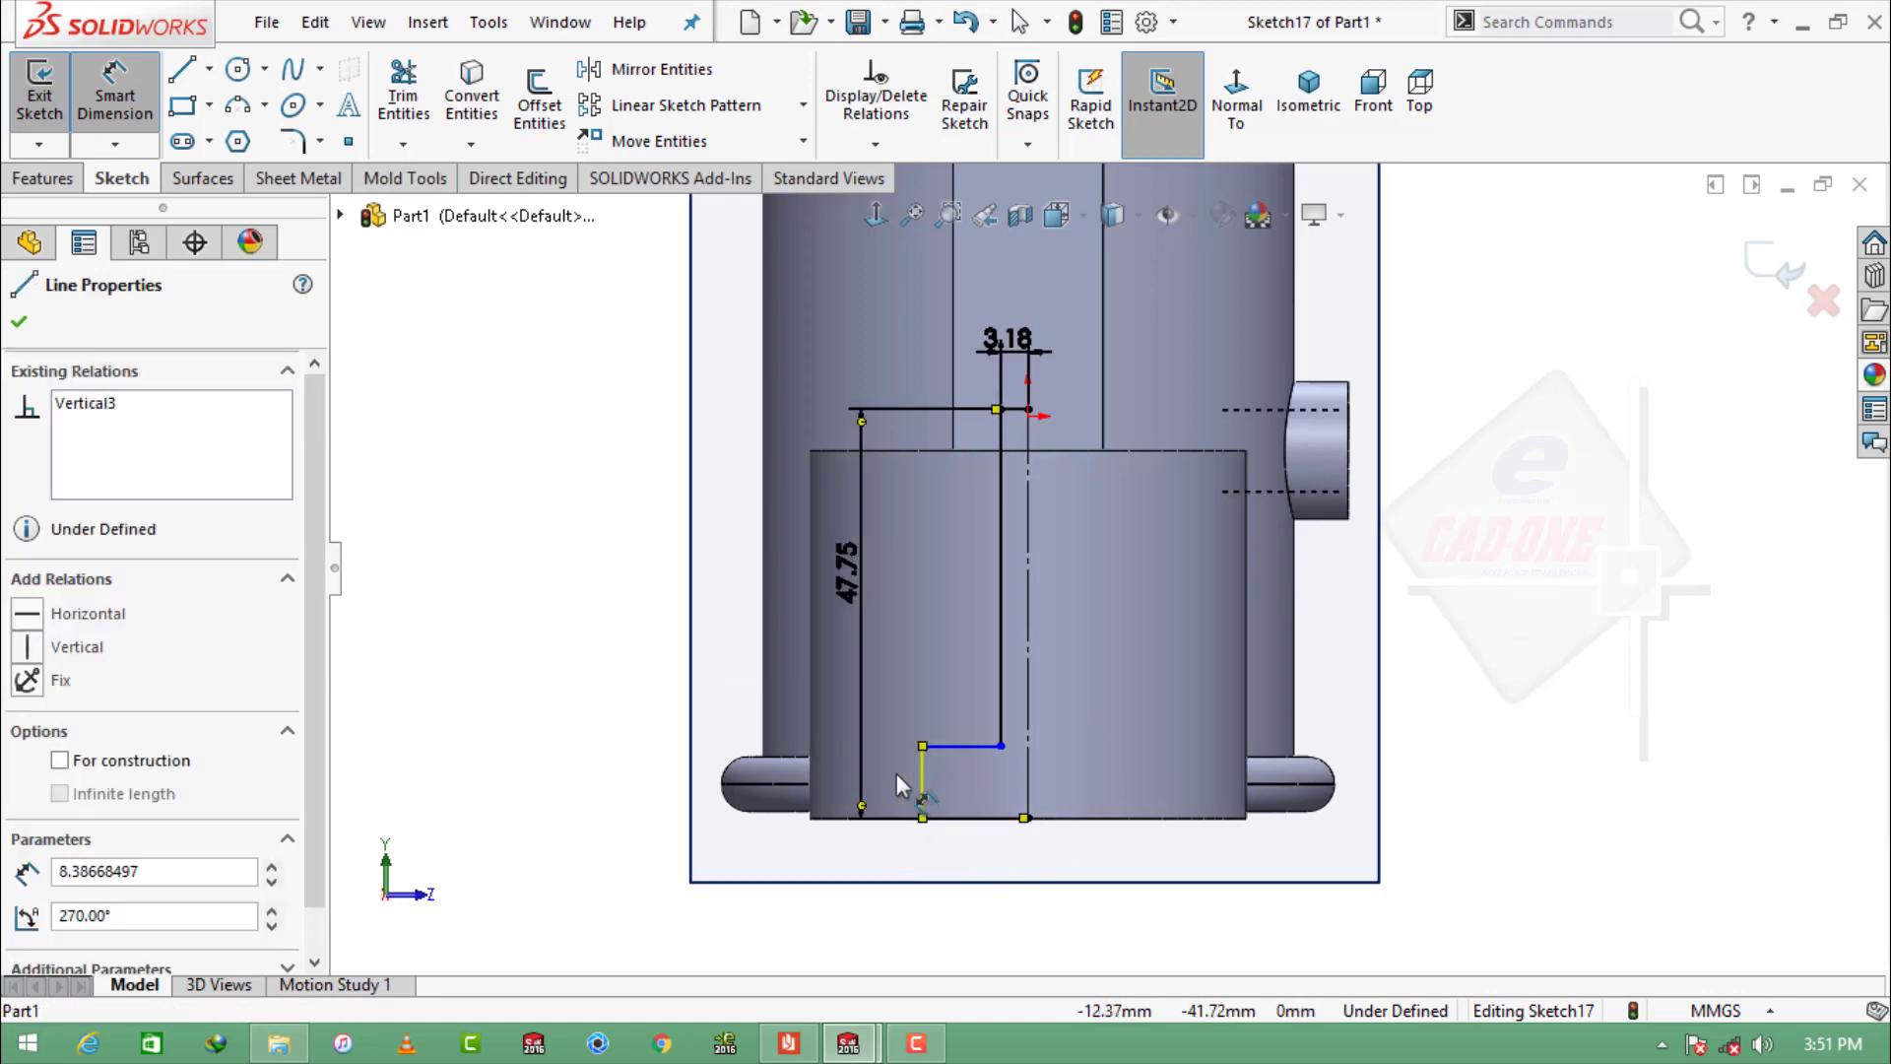
left_click(1055, 915)
type("6.35")
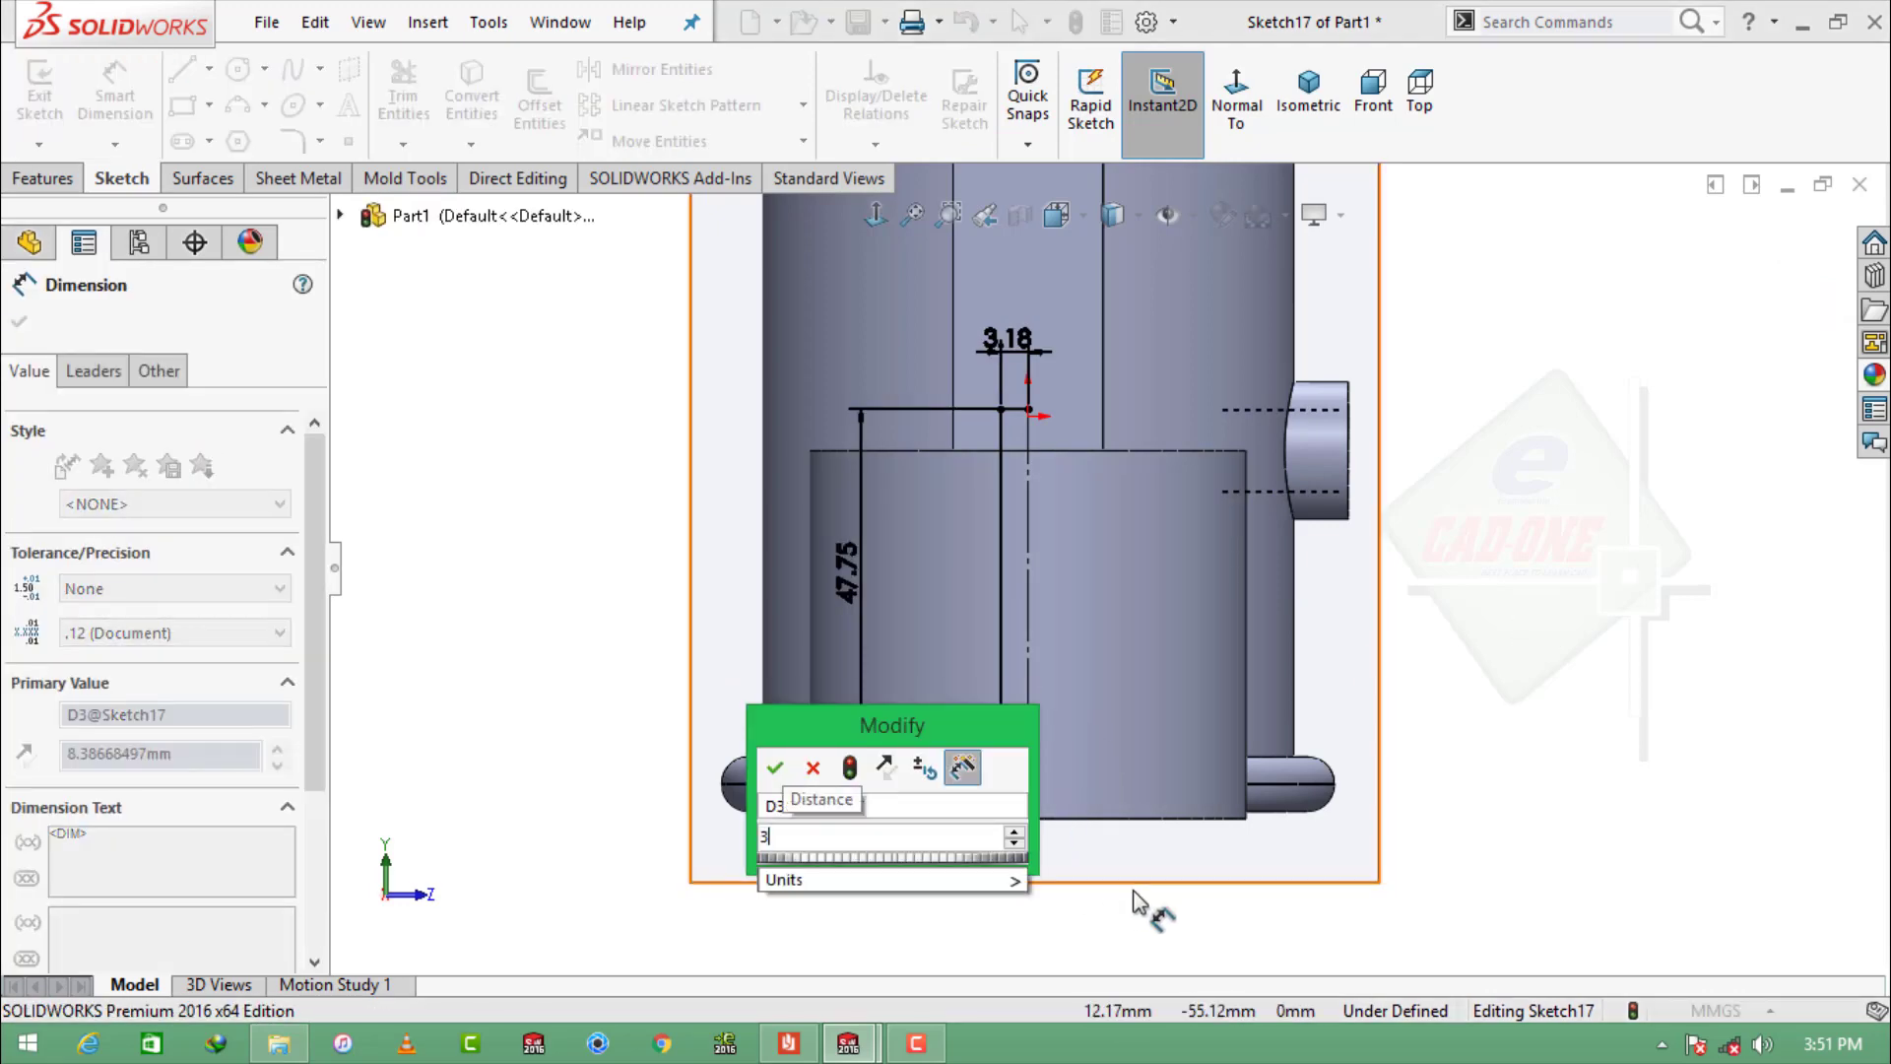
key("Return")
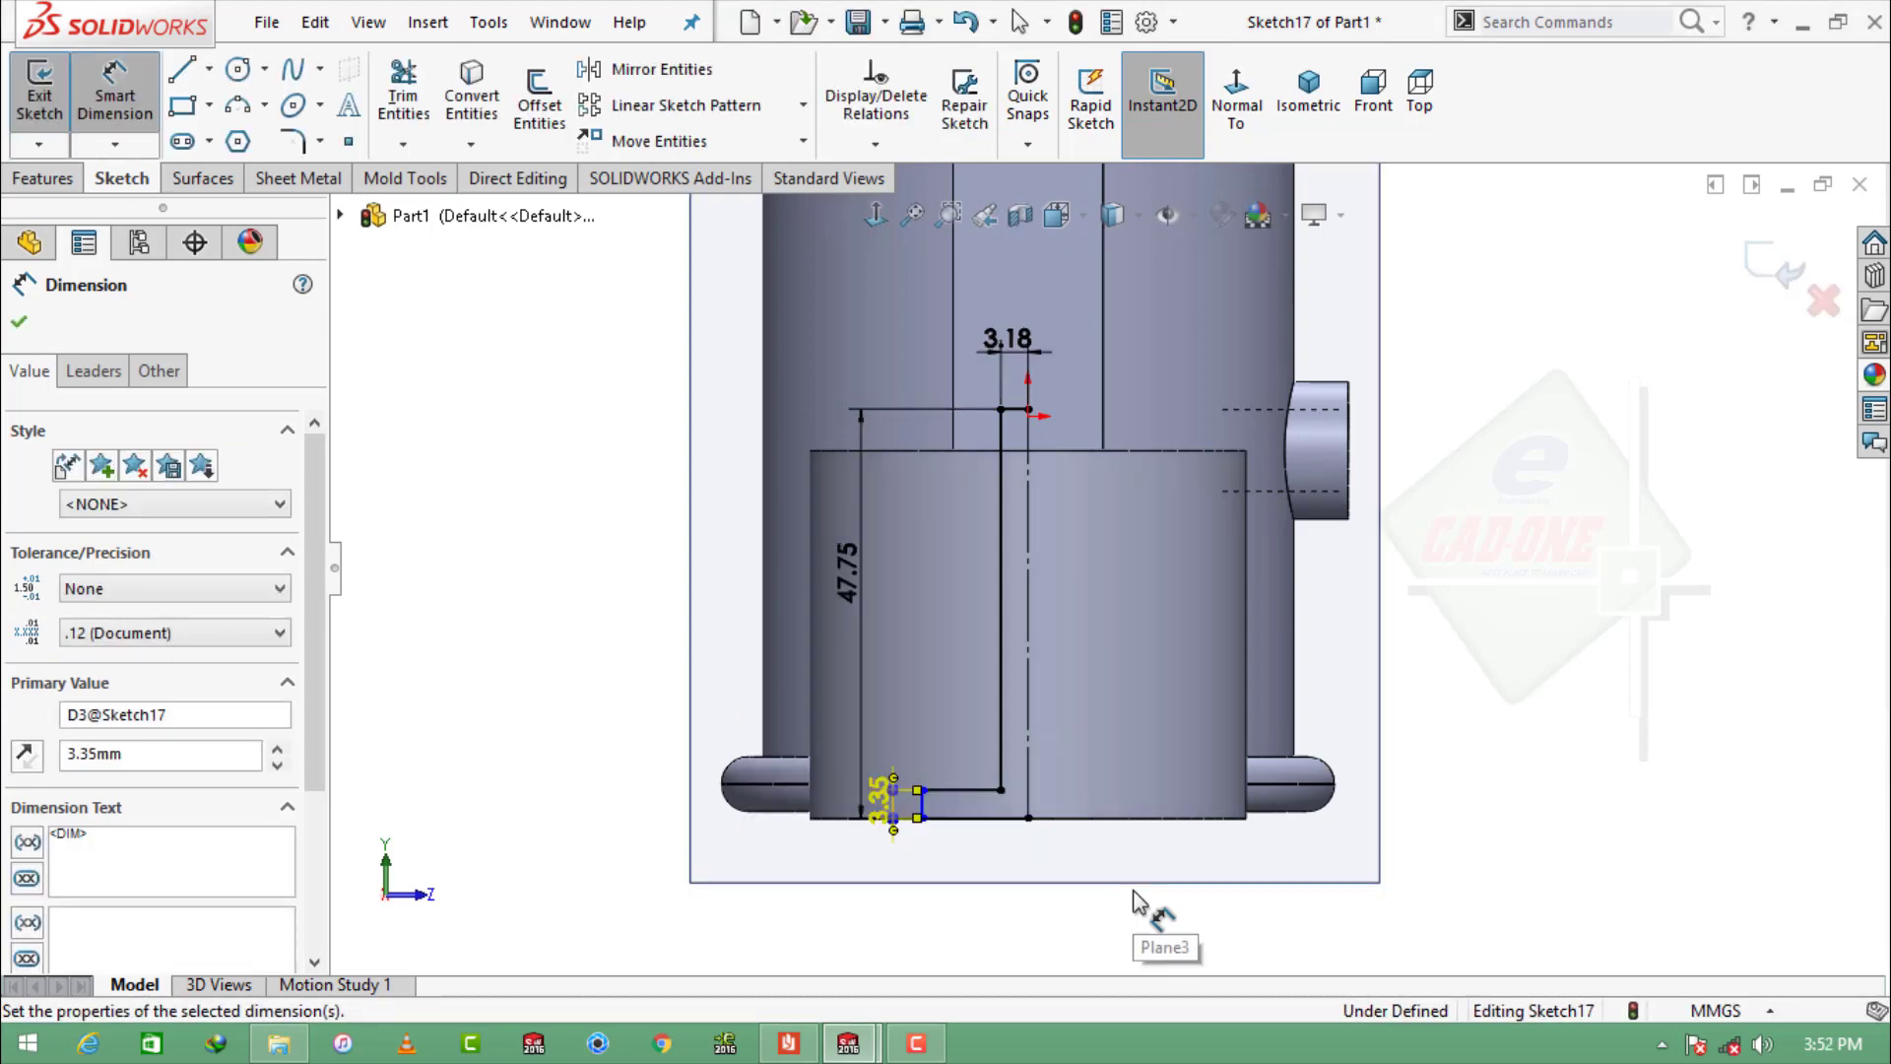
Step: Dimension the bottom horizontal line of the half-profile's base as 17.475/2 mm
left_click(980, 818)
left_click(971, 871)
type("1")
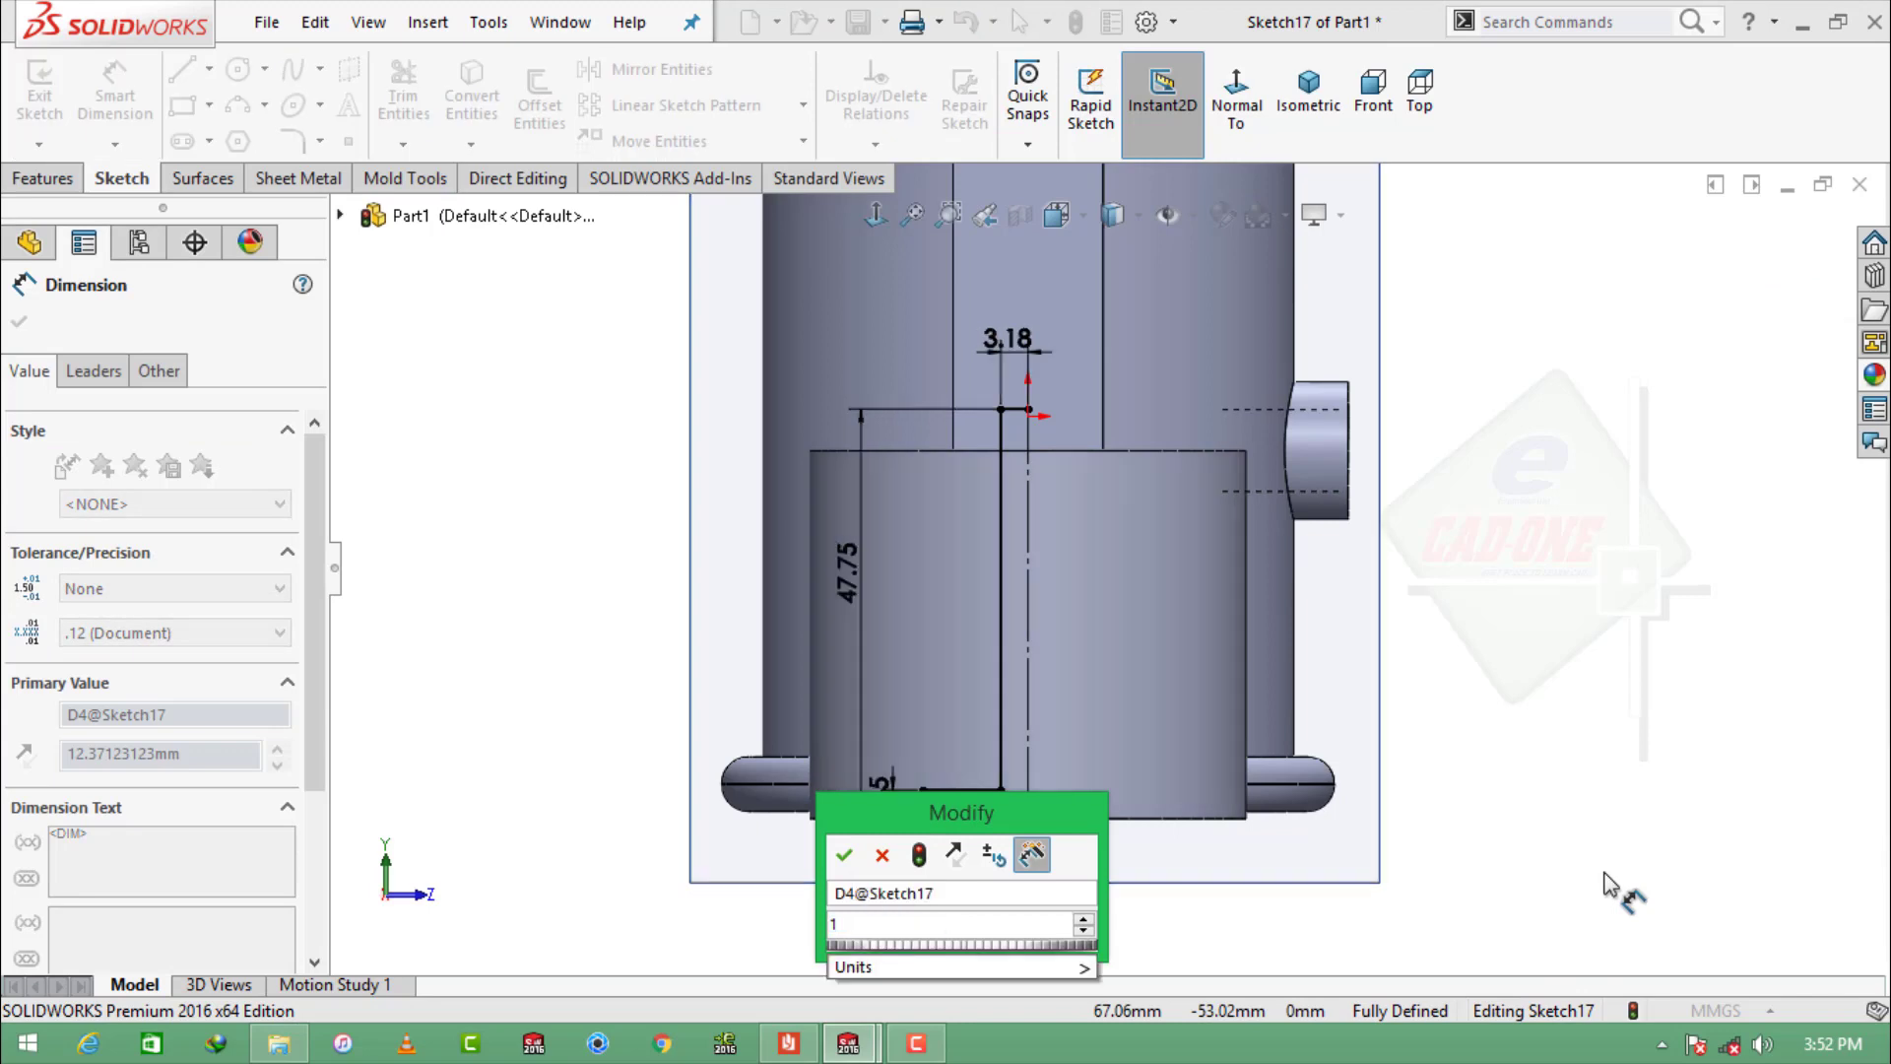
type("7.48/2")
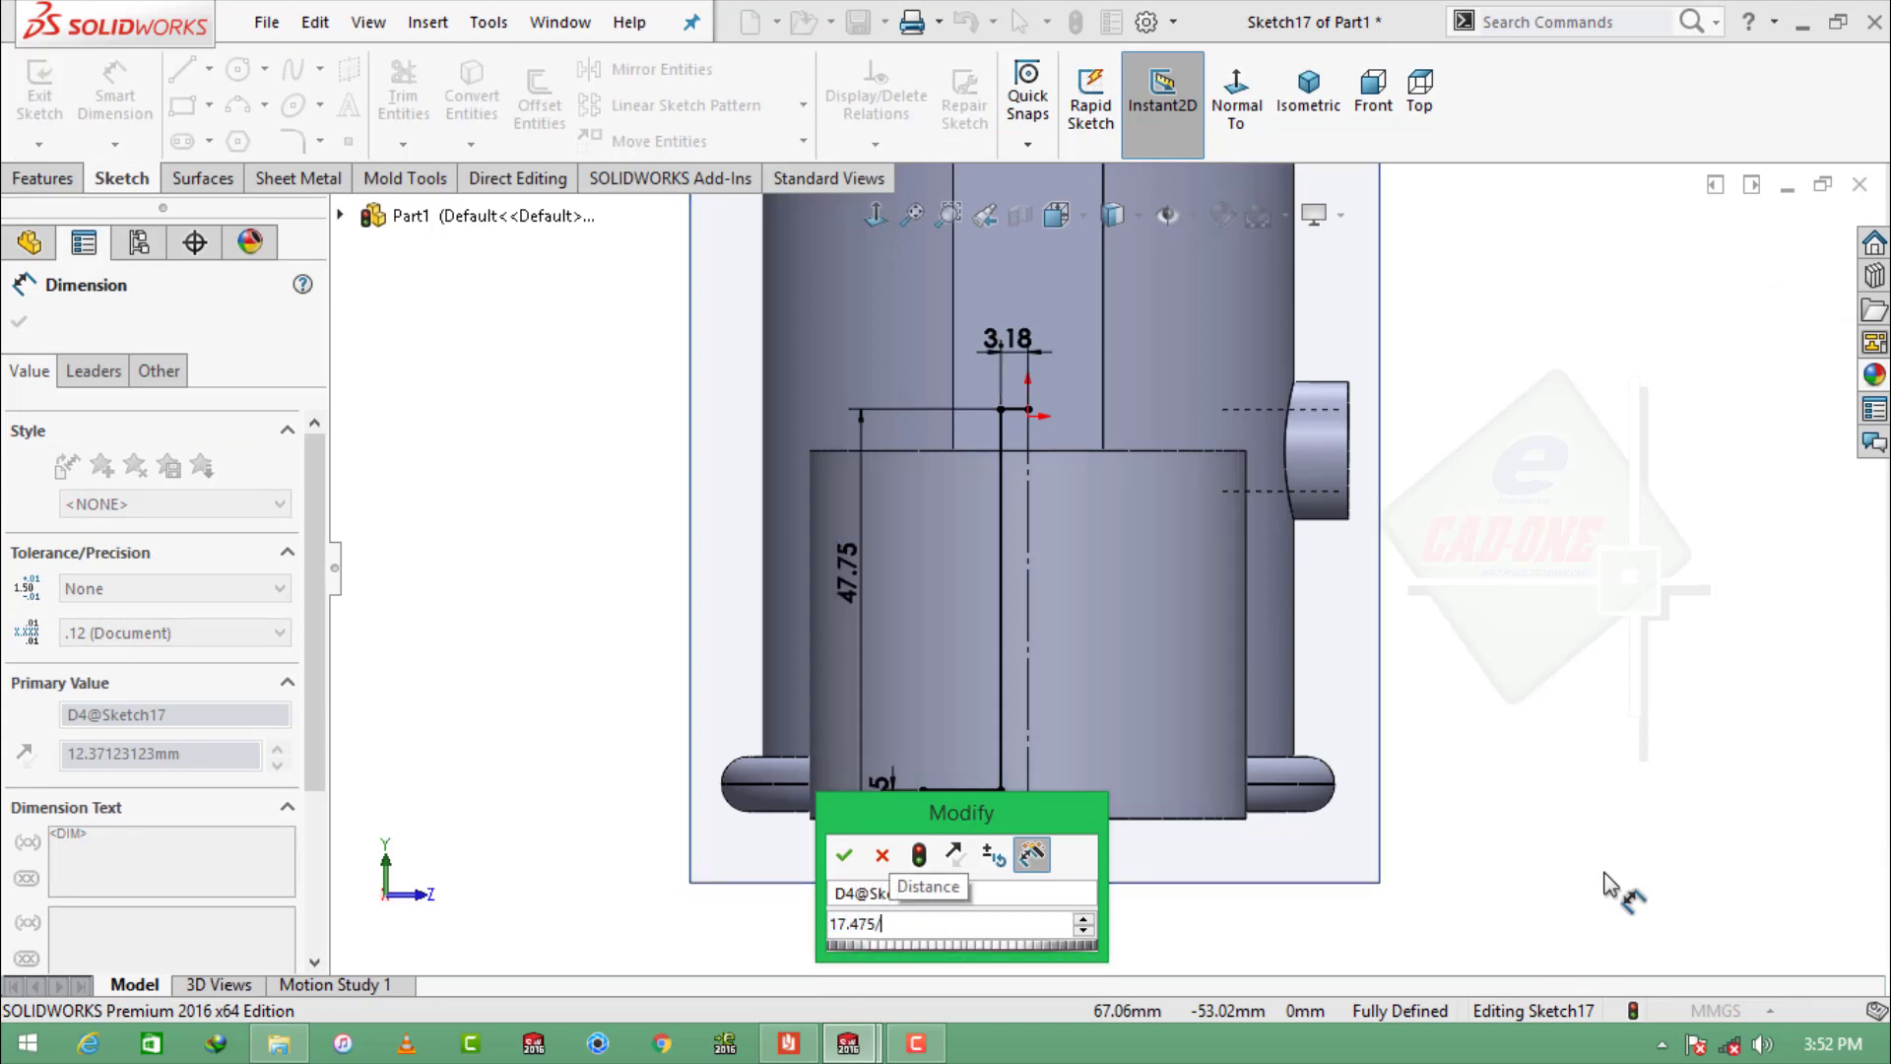
key("Return")
key("Escape")
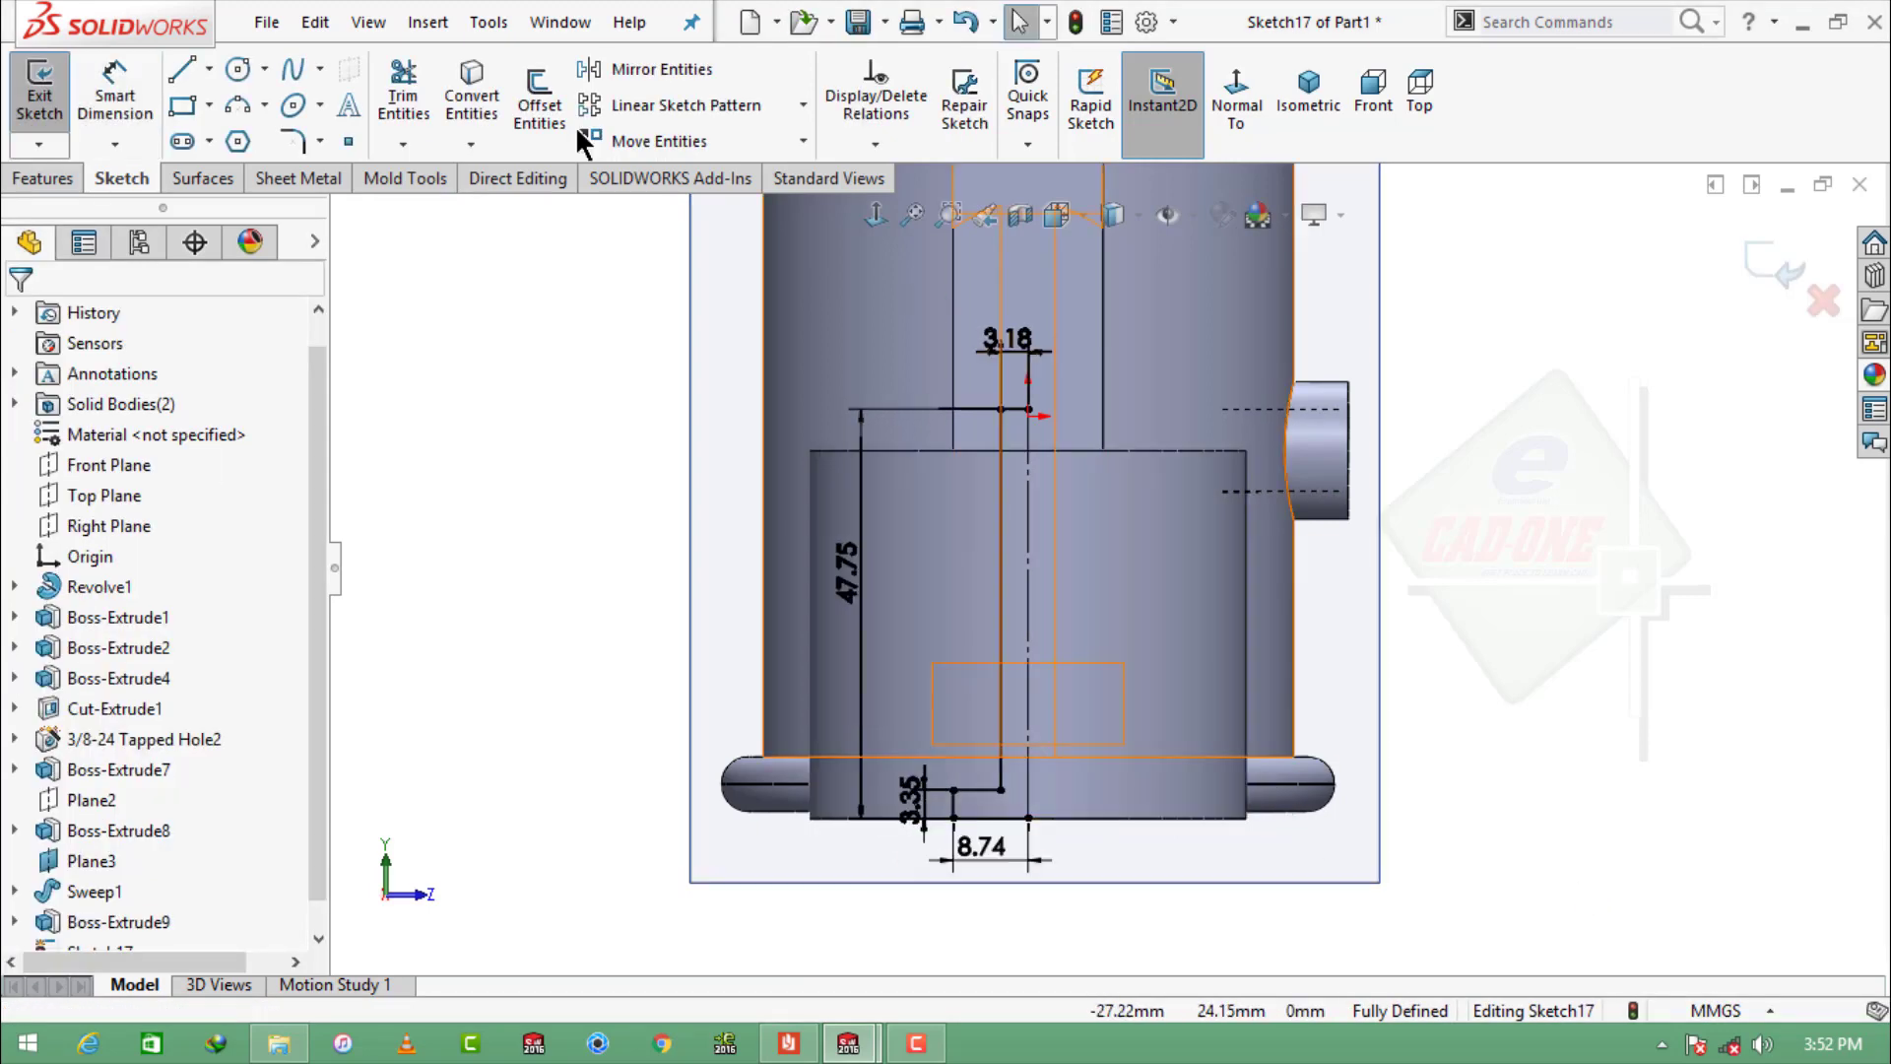
Step: Mirror the stepped half-profile about its vertical construction centre line
left_click(645, 69)
left_click_drag(1087, 405, 892, 848)
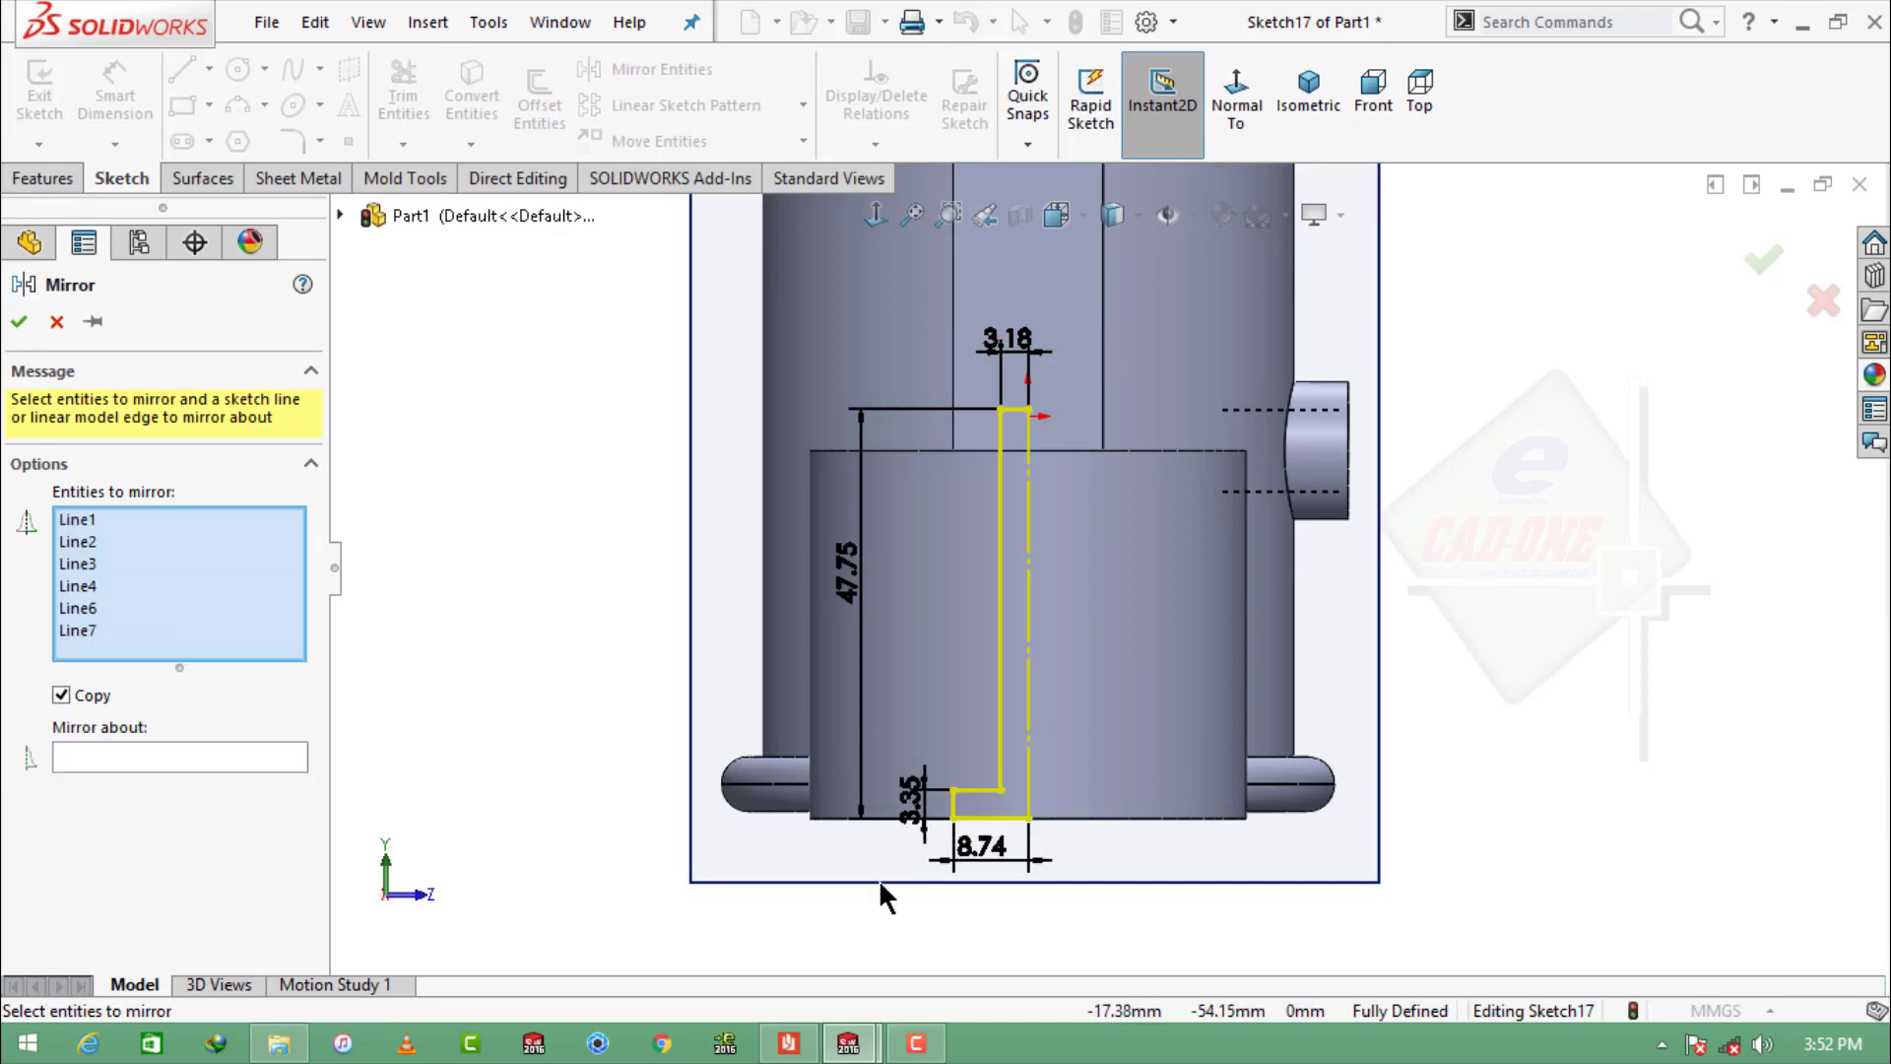
left_click(168, 757)
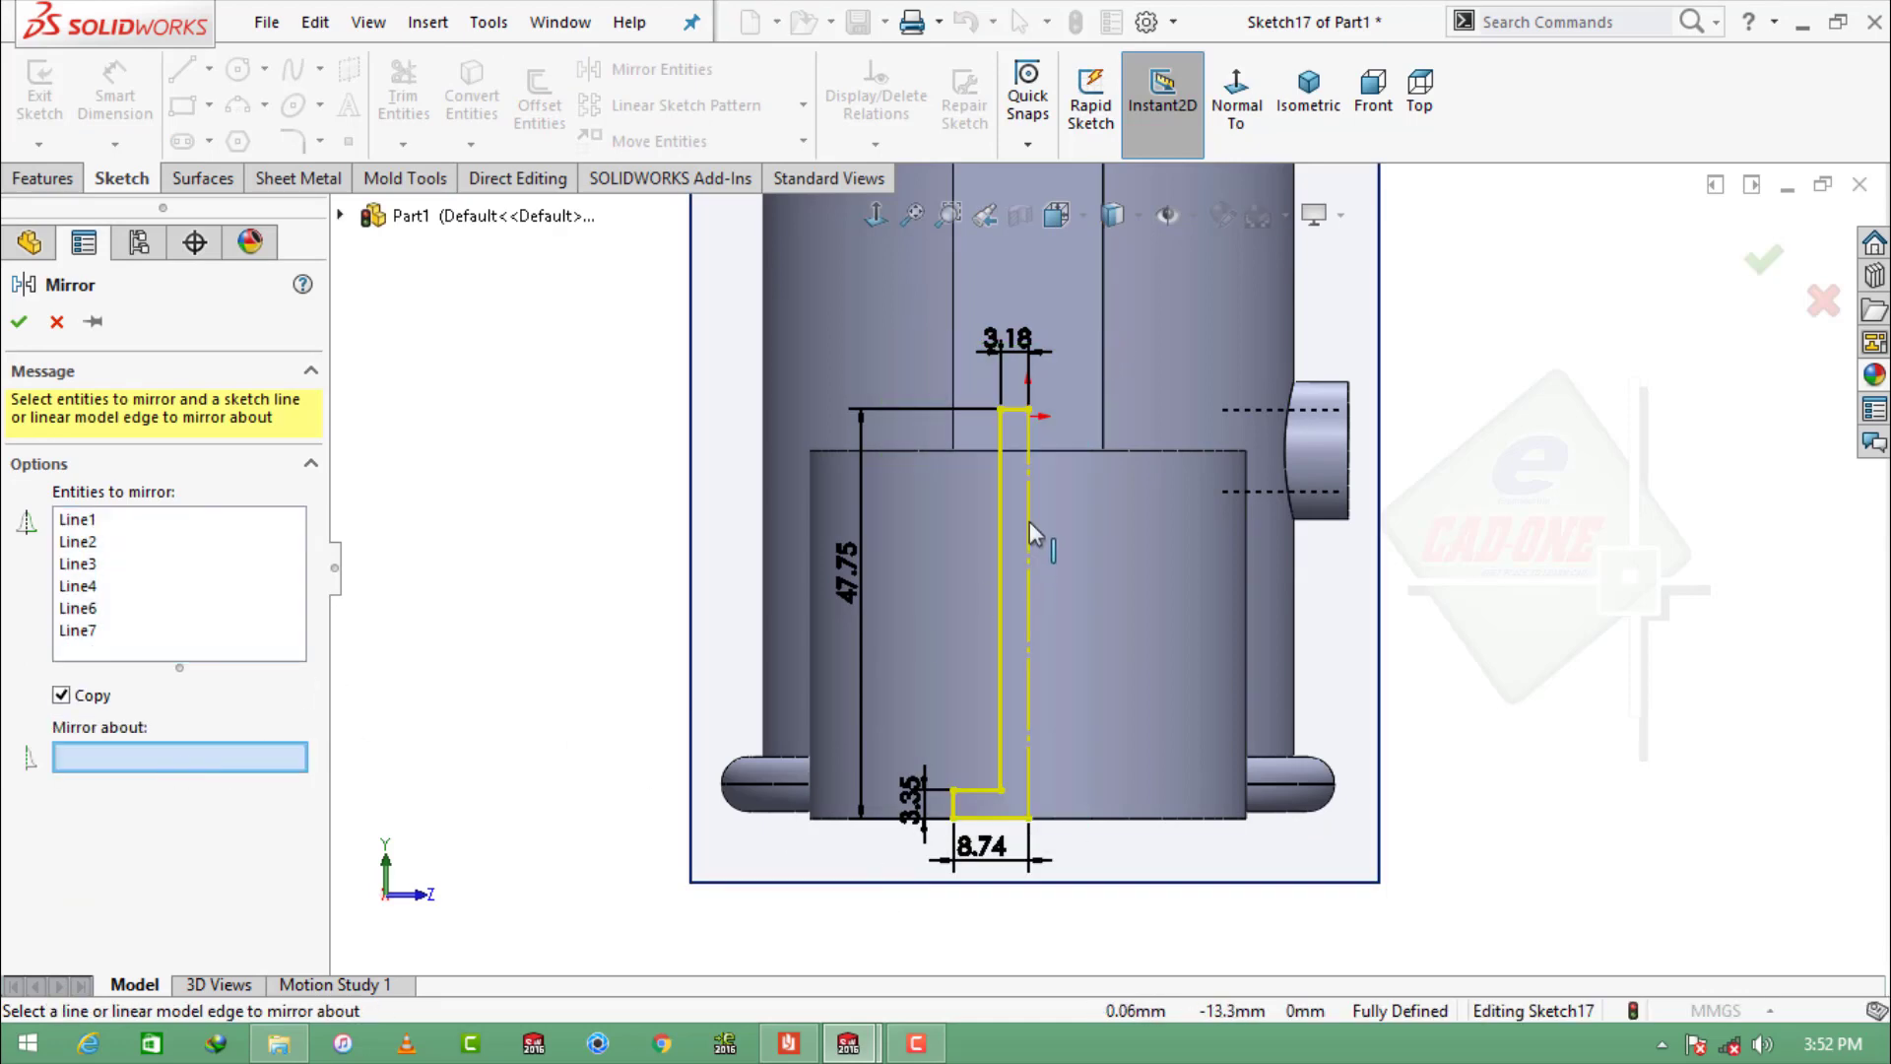
left_click(1028, 611)
left_click(19, 321)
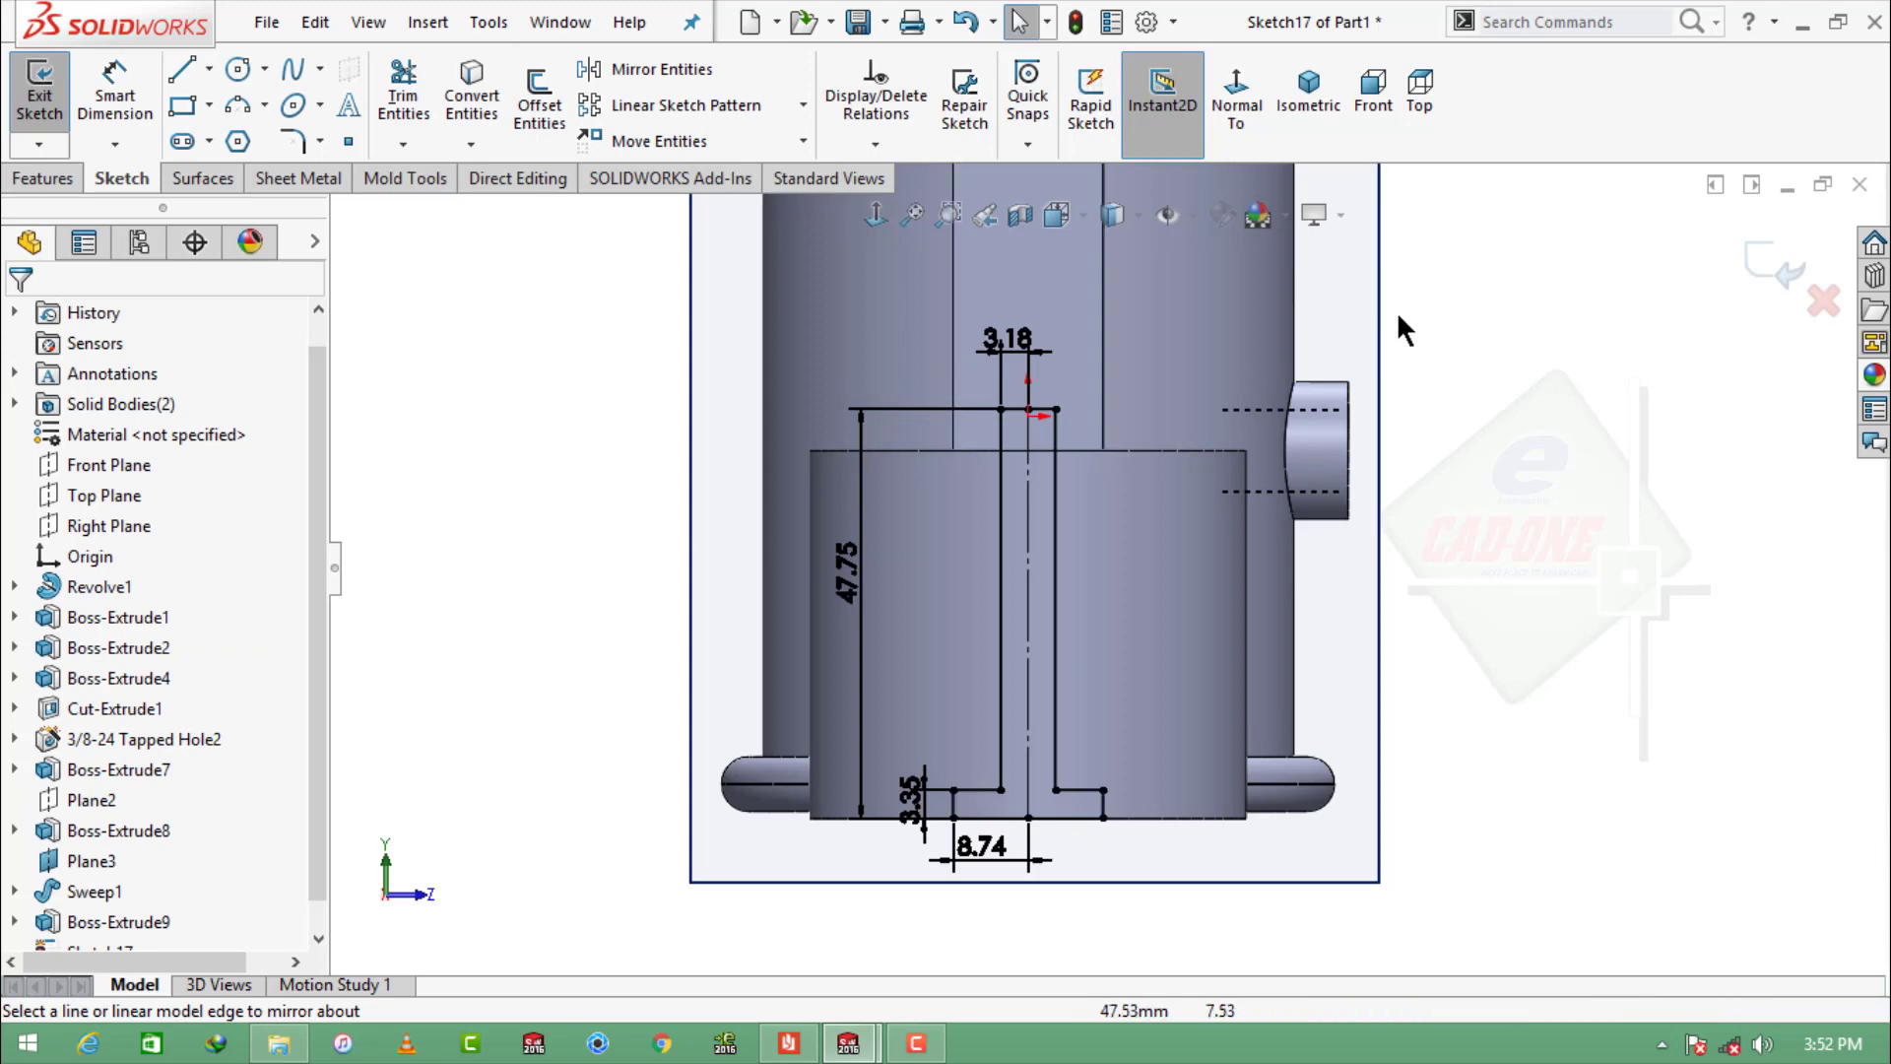
Step: Extrude the inverted-T profile Up To Surface, ending at the large cylinder's outer face, with the result merged
left_click(67, 182)
left_click(53, 95)
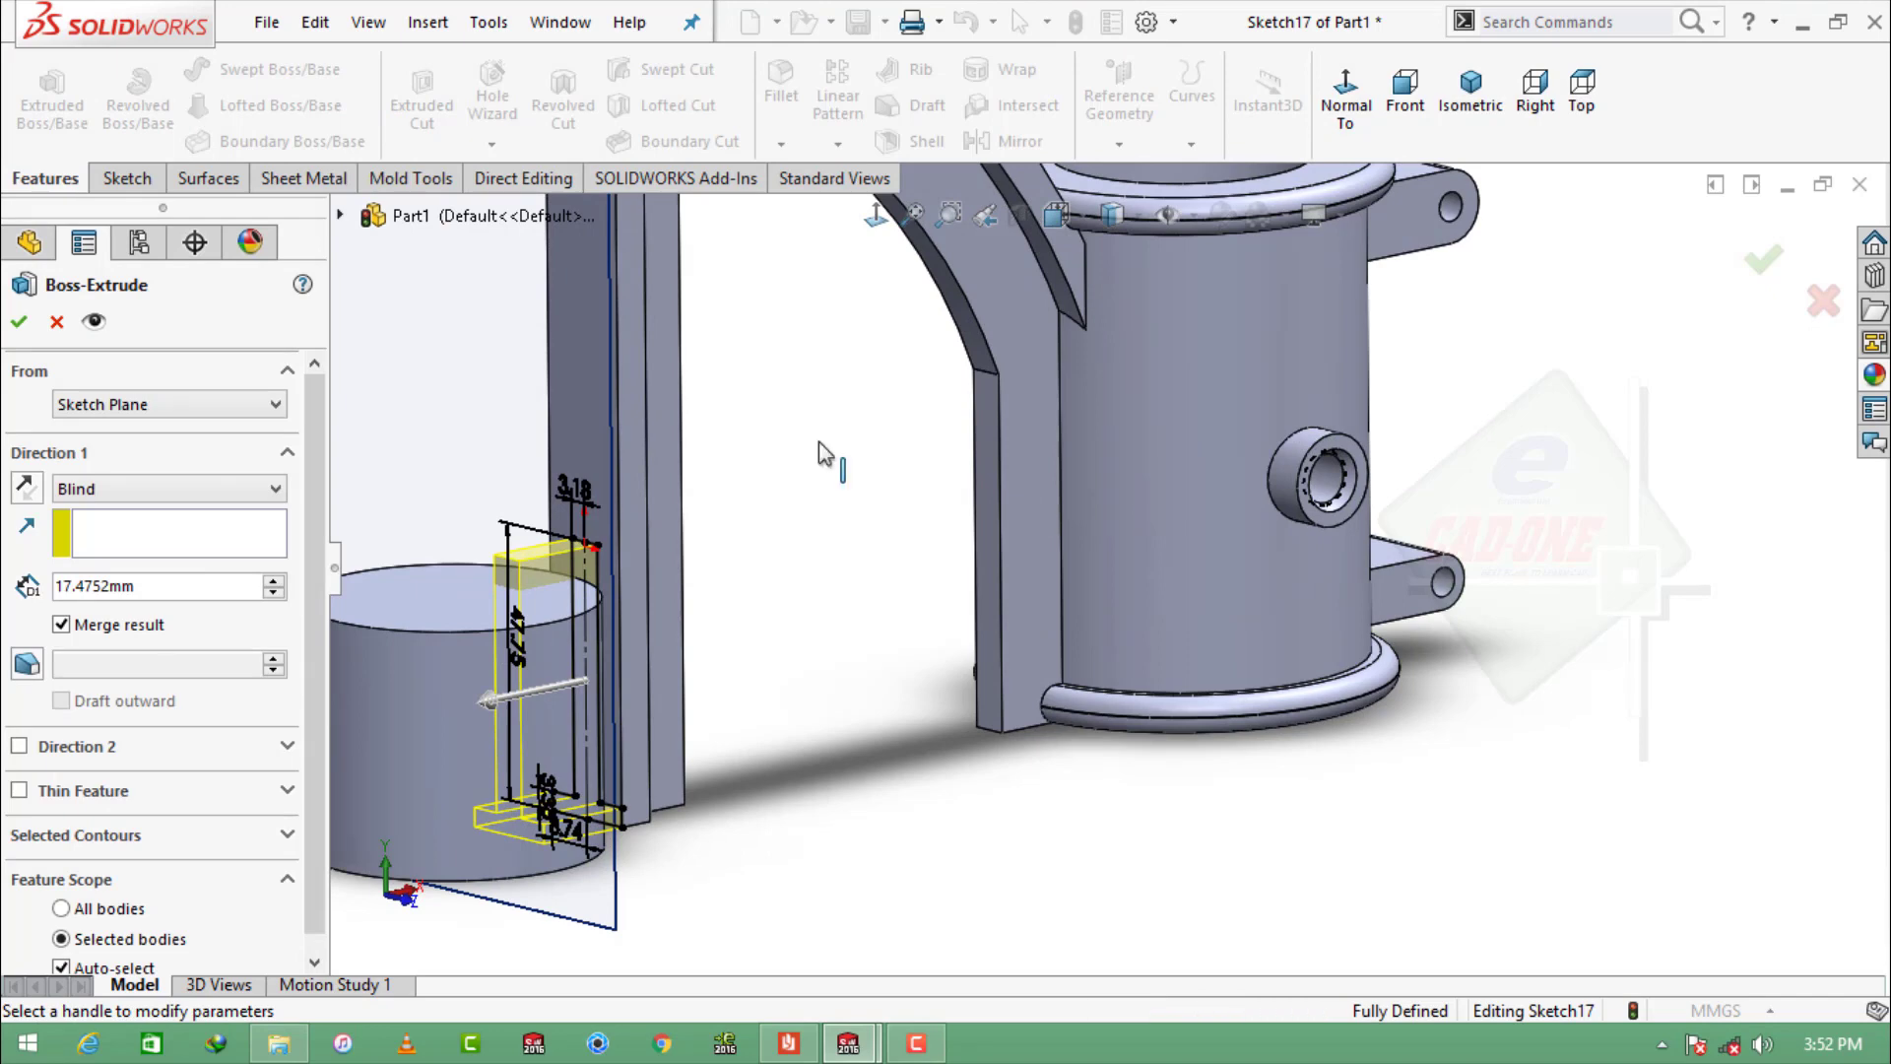
left_click(133, 488)
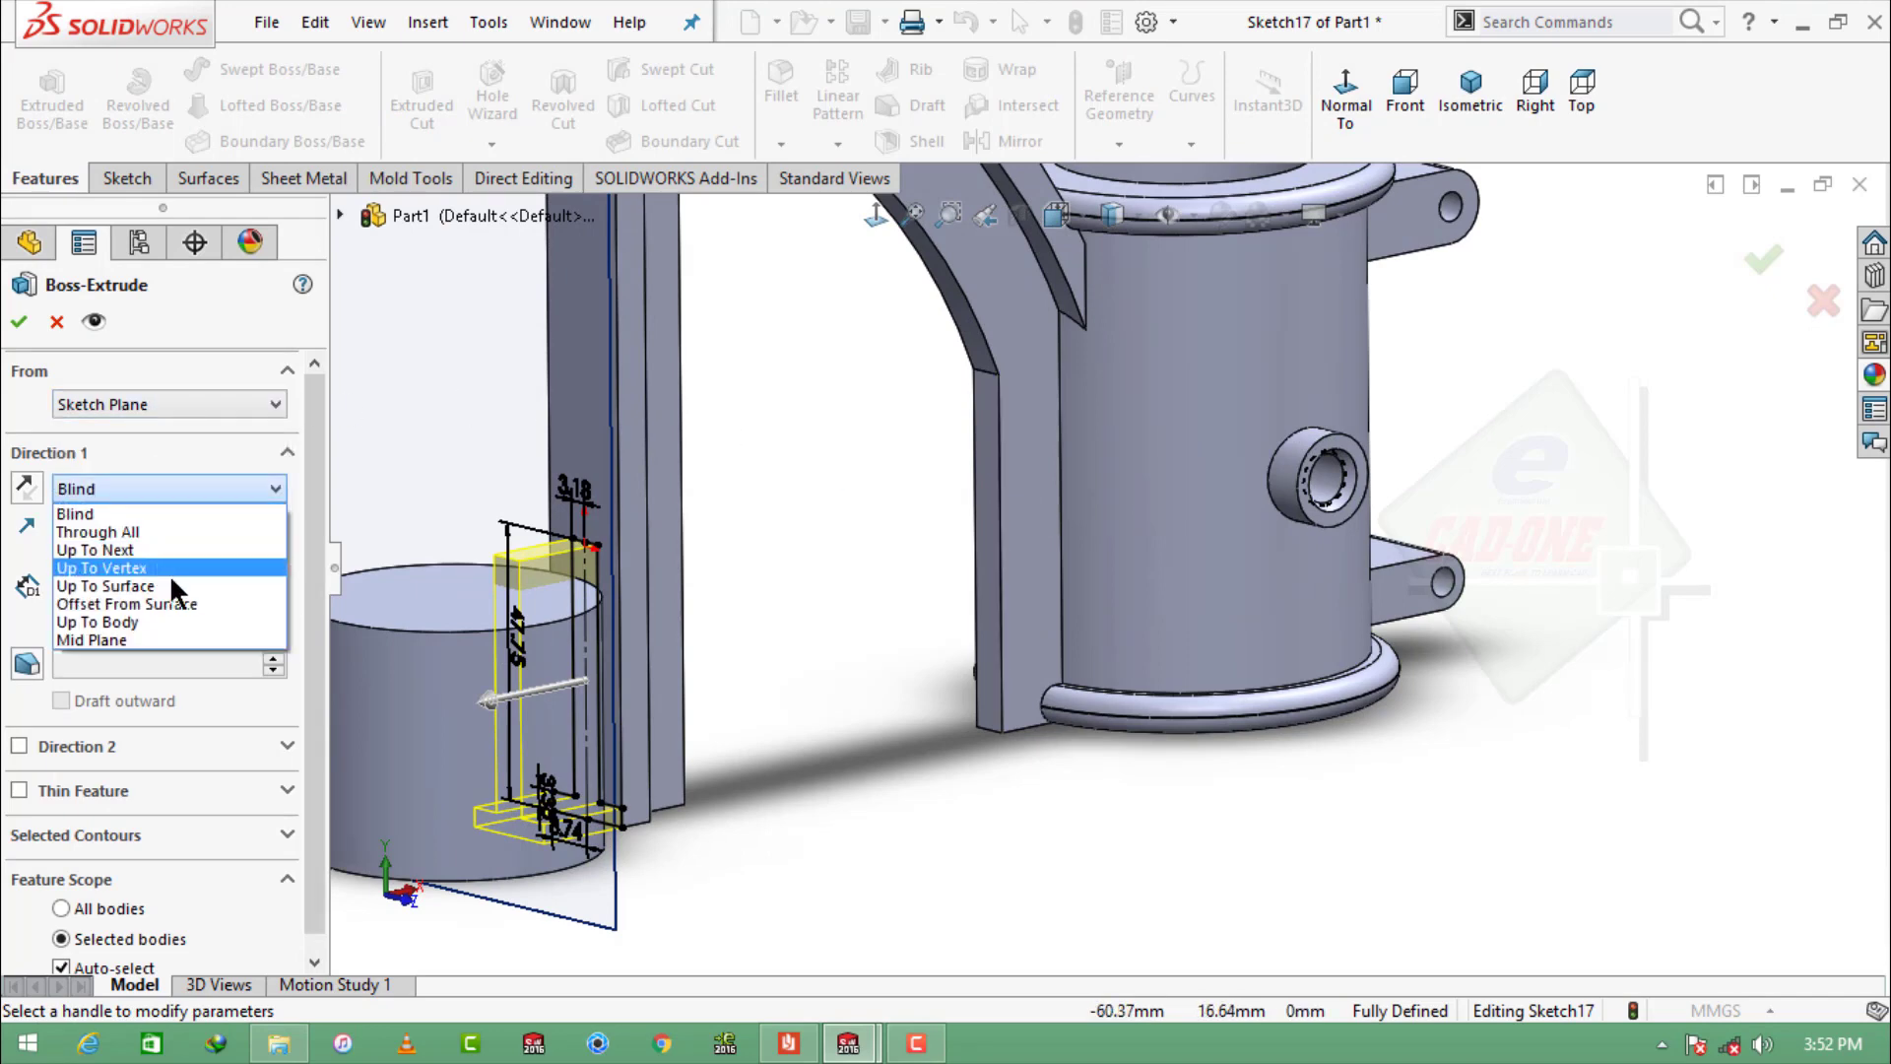
left_click(105, 585)
left_click(1095, 623)
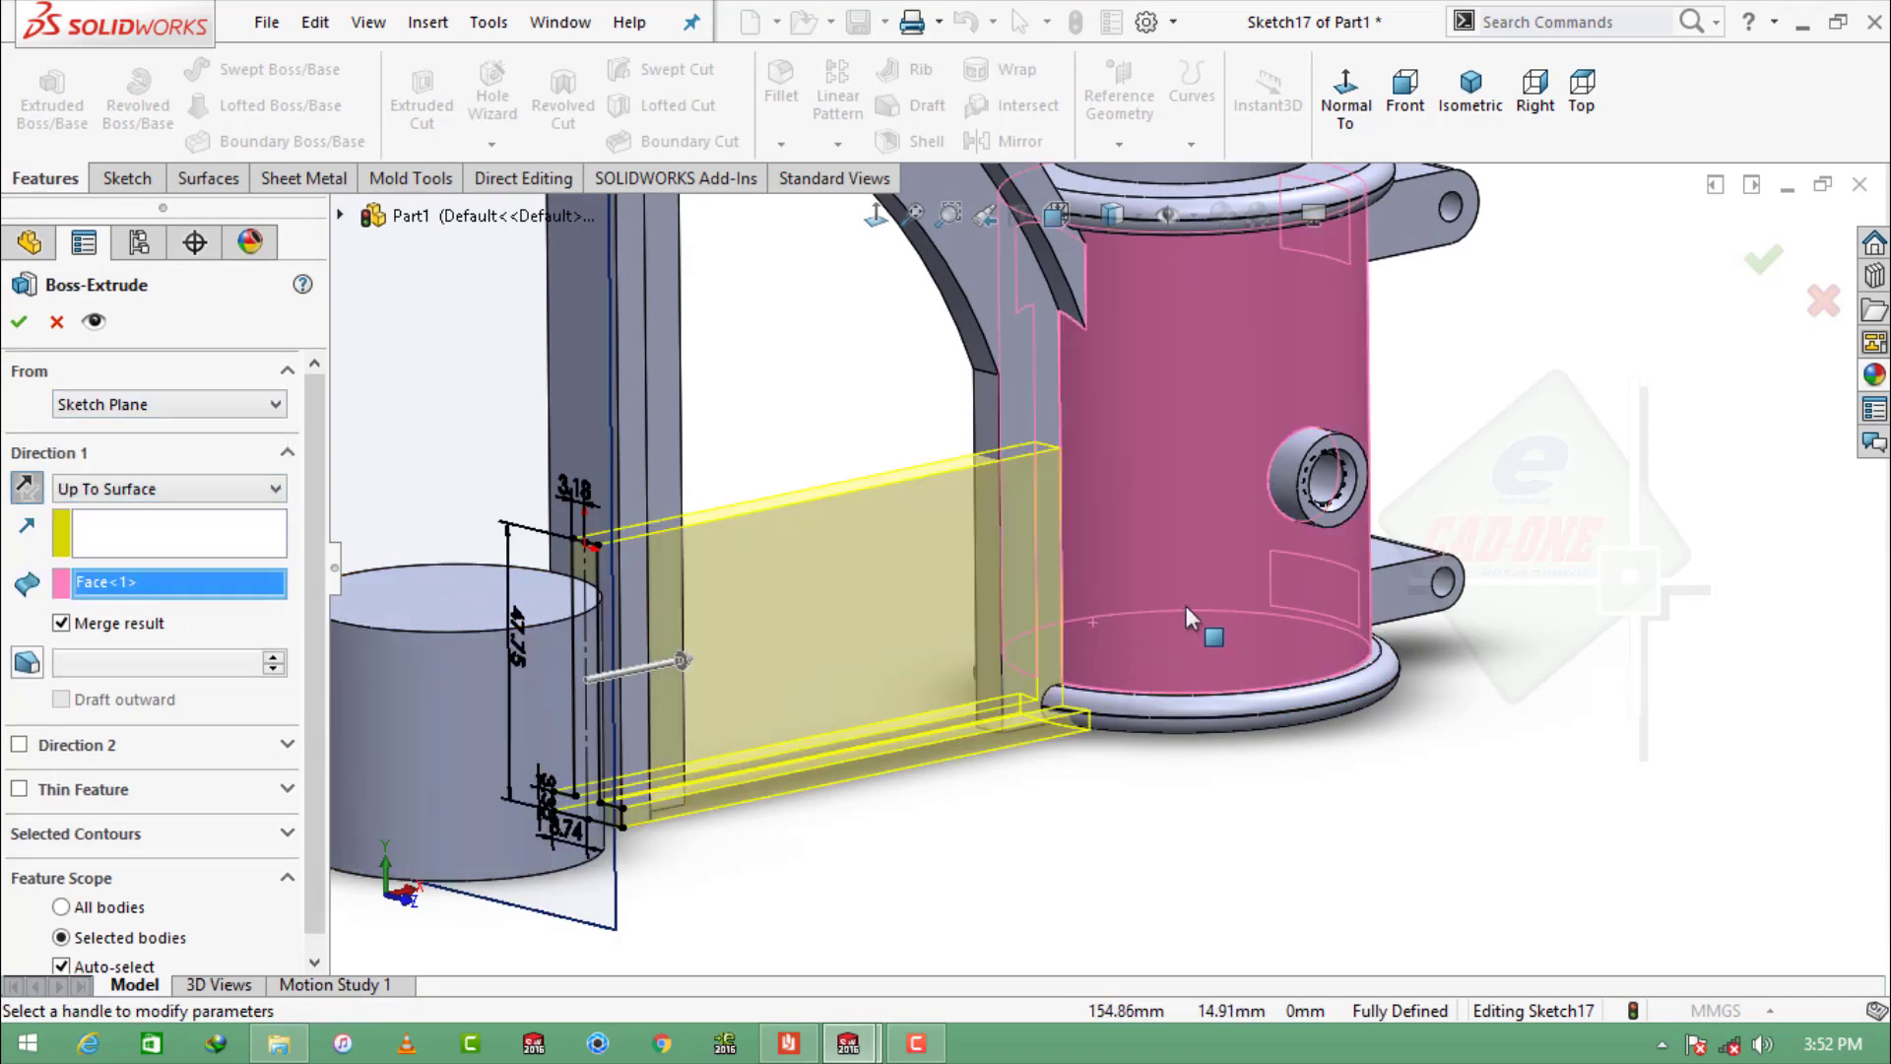
middle_click_drag(1186, 606, 1074, 665)
left_click(23, 326)
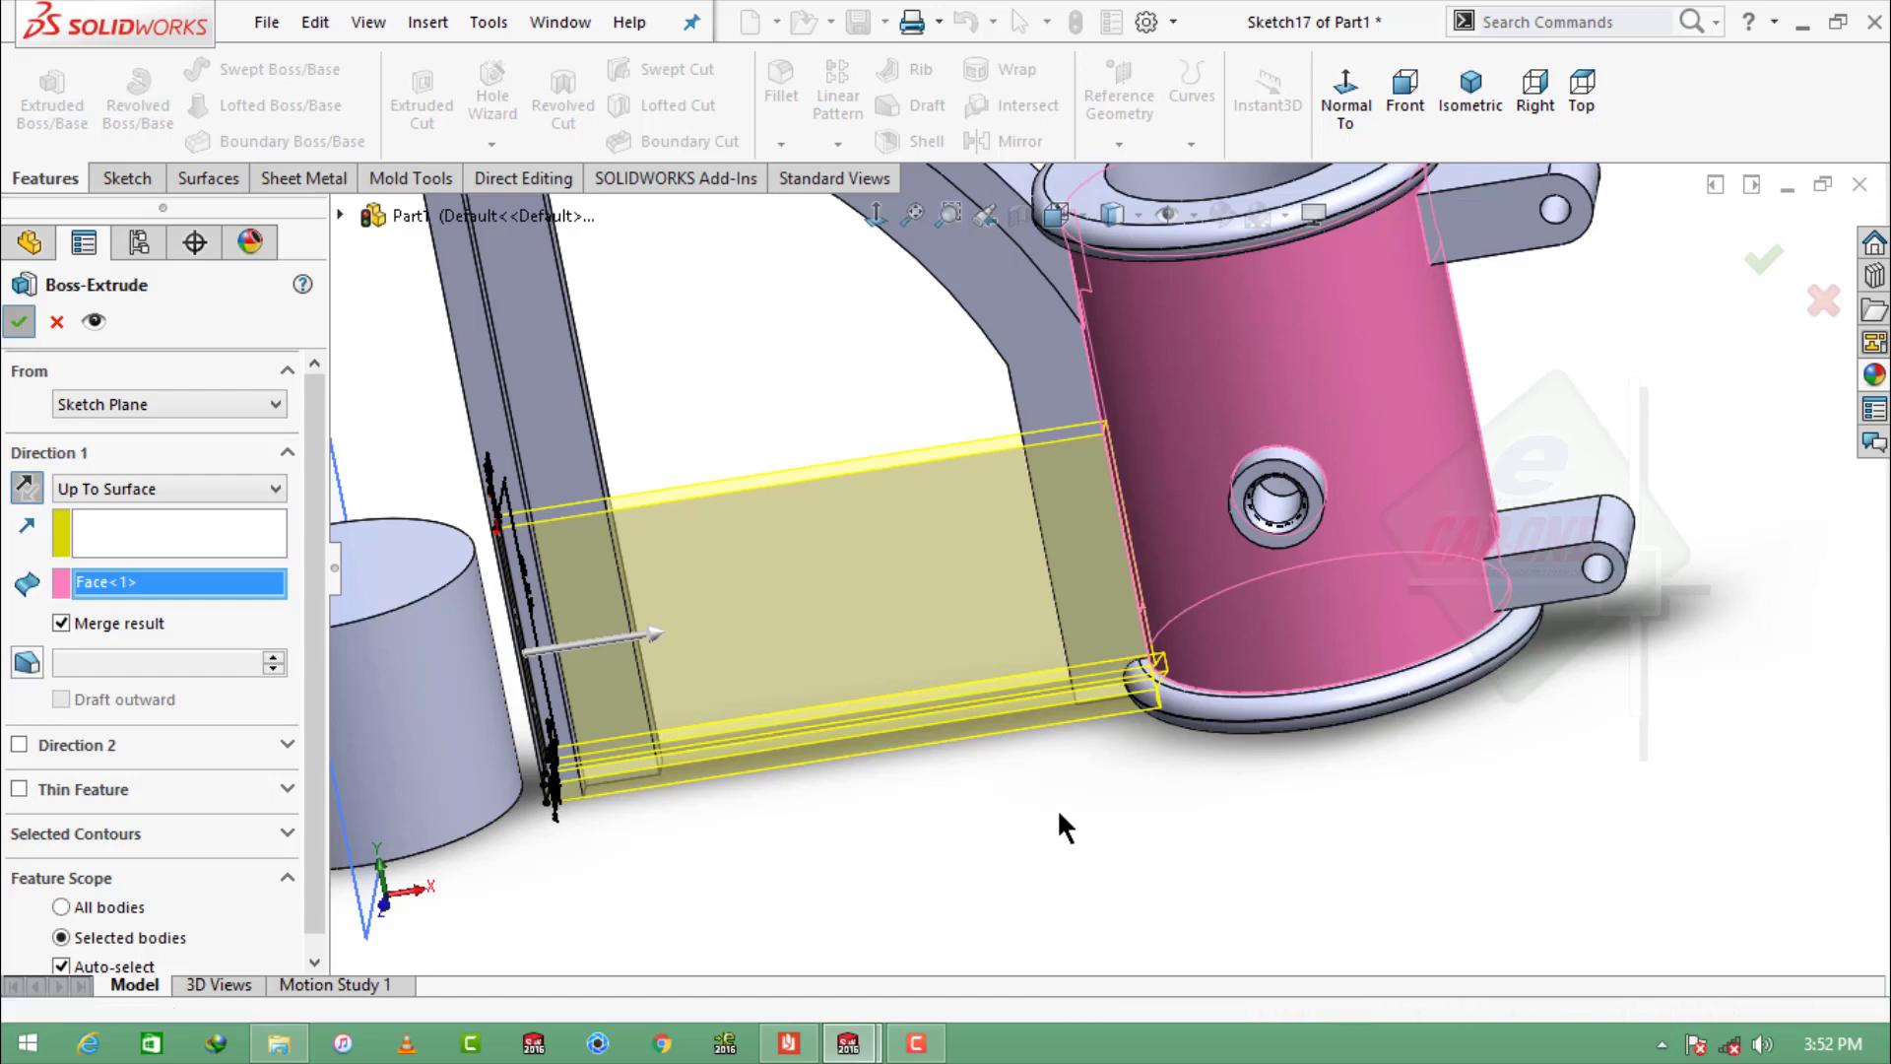
middle_click_drag(1107, 780, 1298, 720)
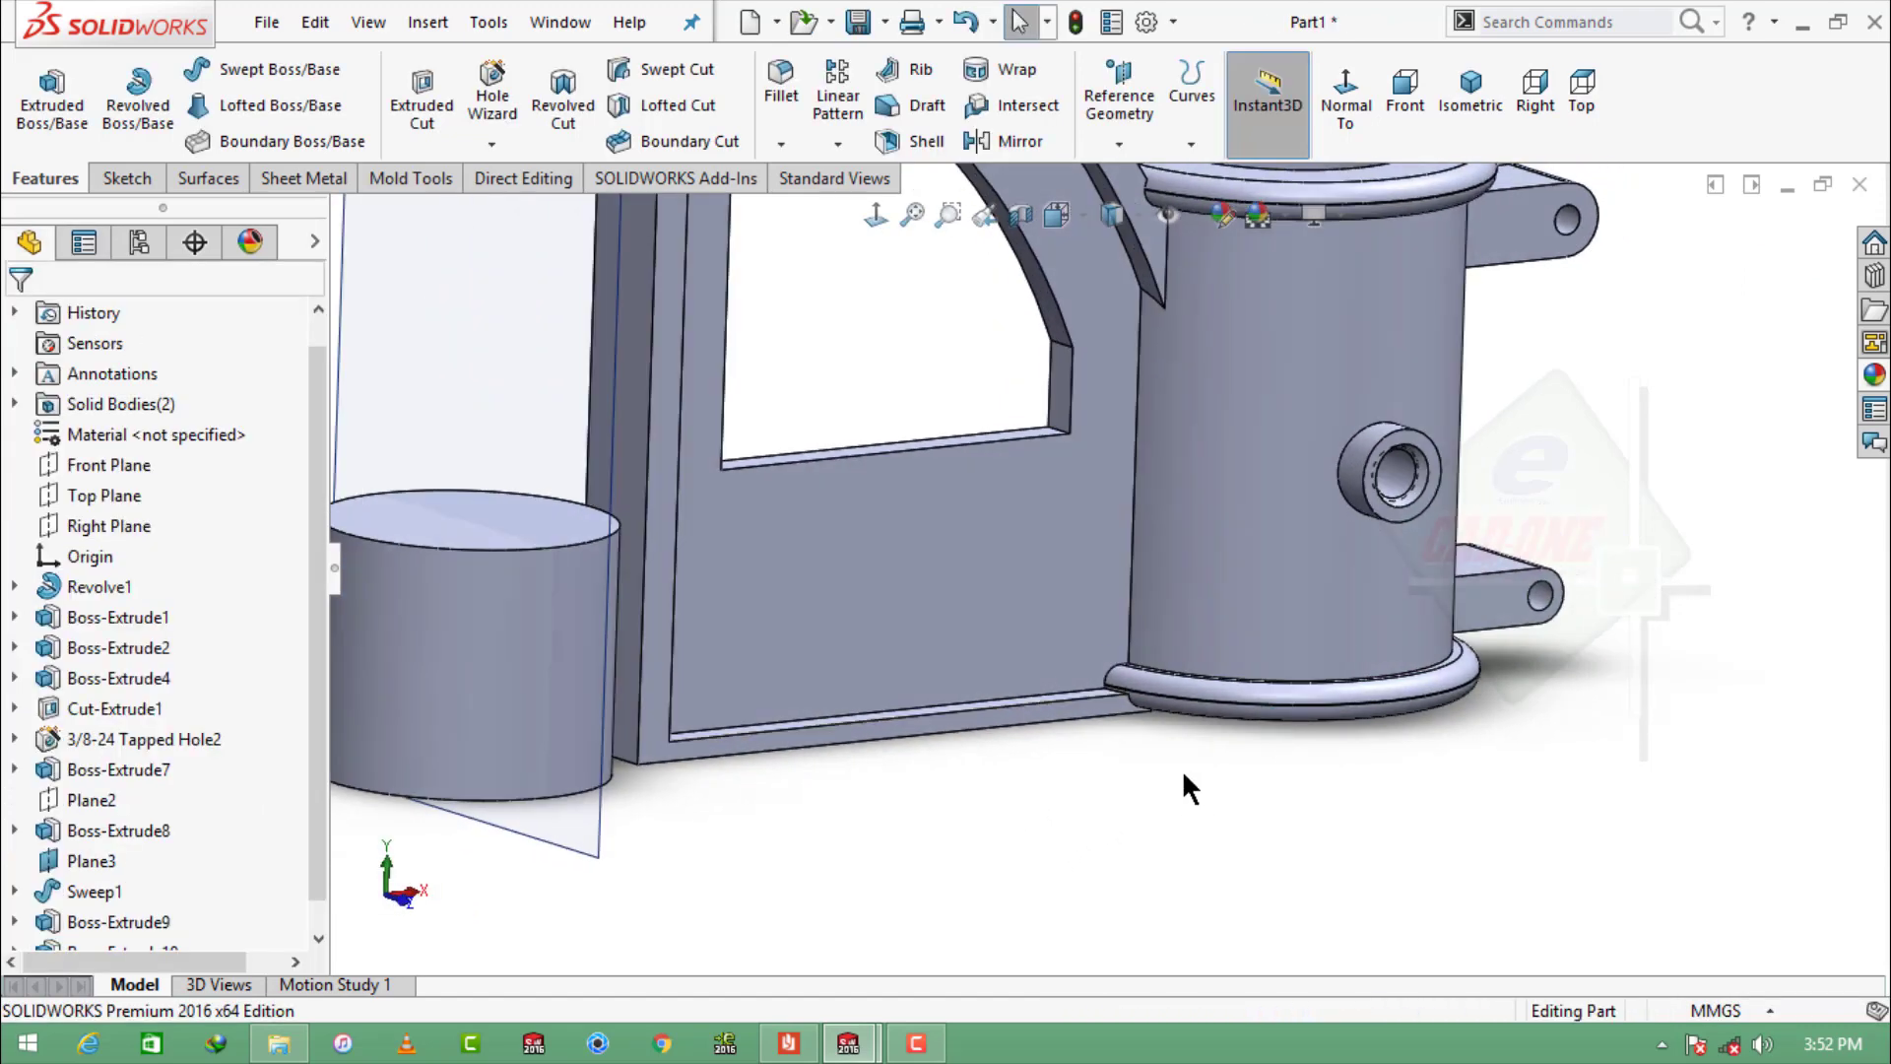
Step: Start a new sketch on the Front Plane and face it squarely
left_click(105, 493)
left_click(86, 465)
left_click(108, 423)
left_click(1240, 114)
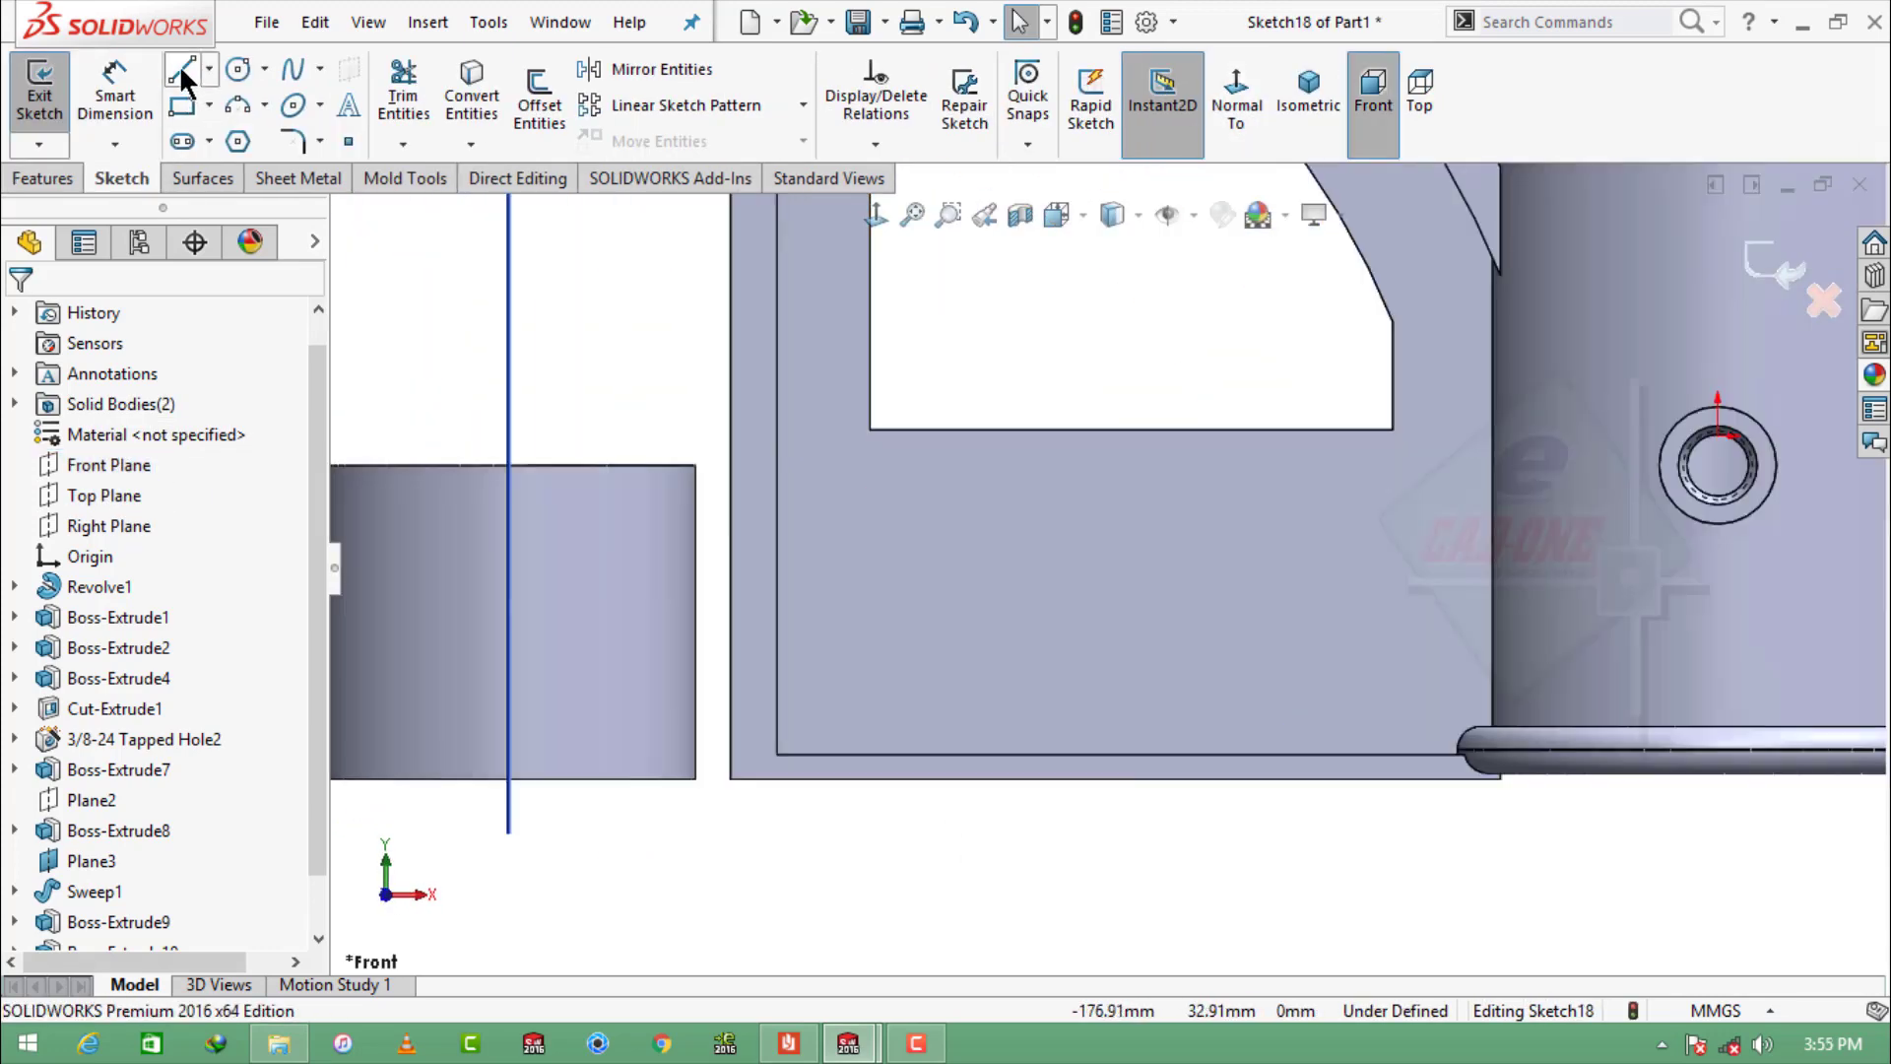
Step: Sketch a vertical line about 30.8 mm long upward from the lower web's bottom edge, near the vertical bar
left_click(180, 69)
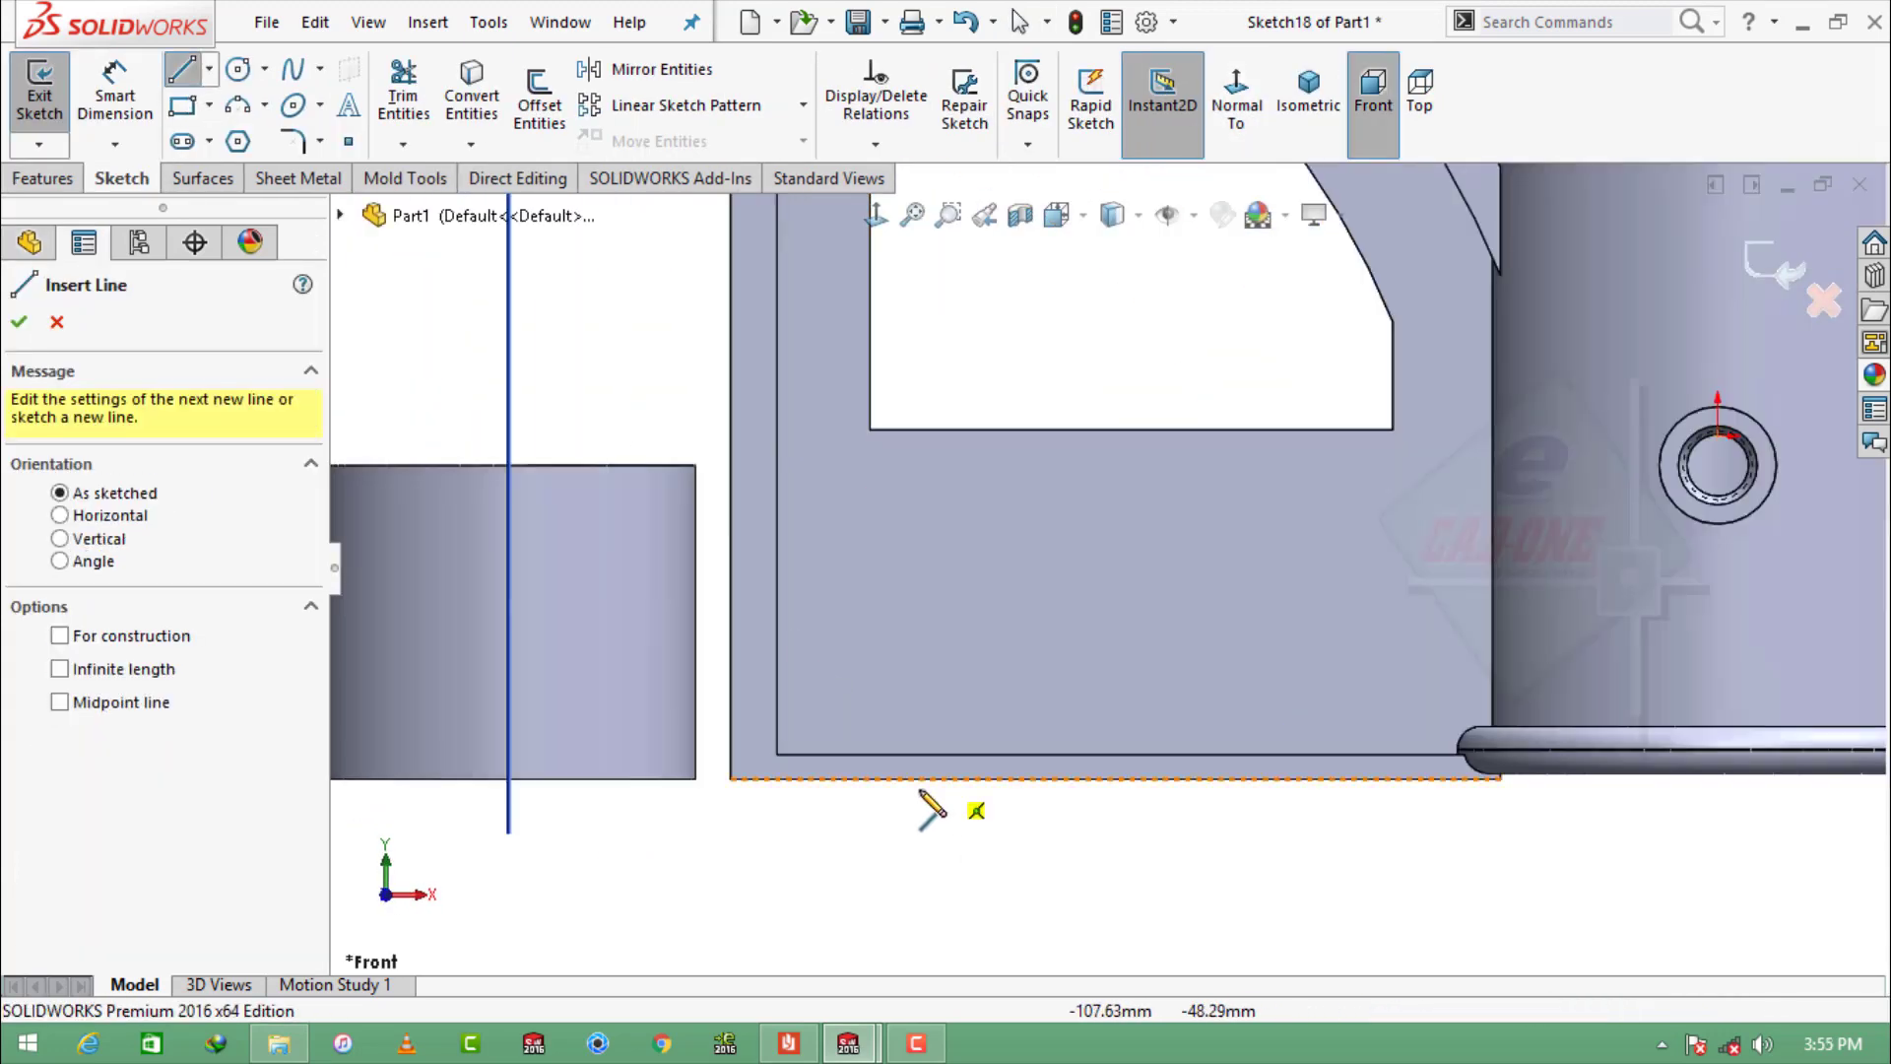
left_click(899, 778)
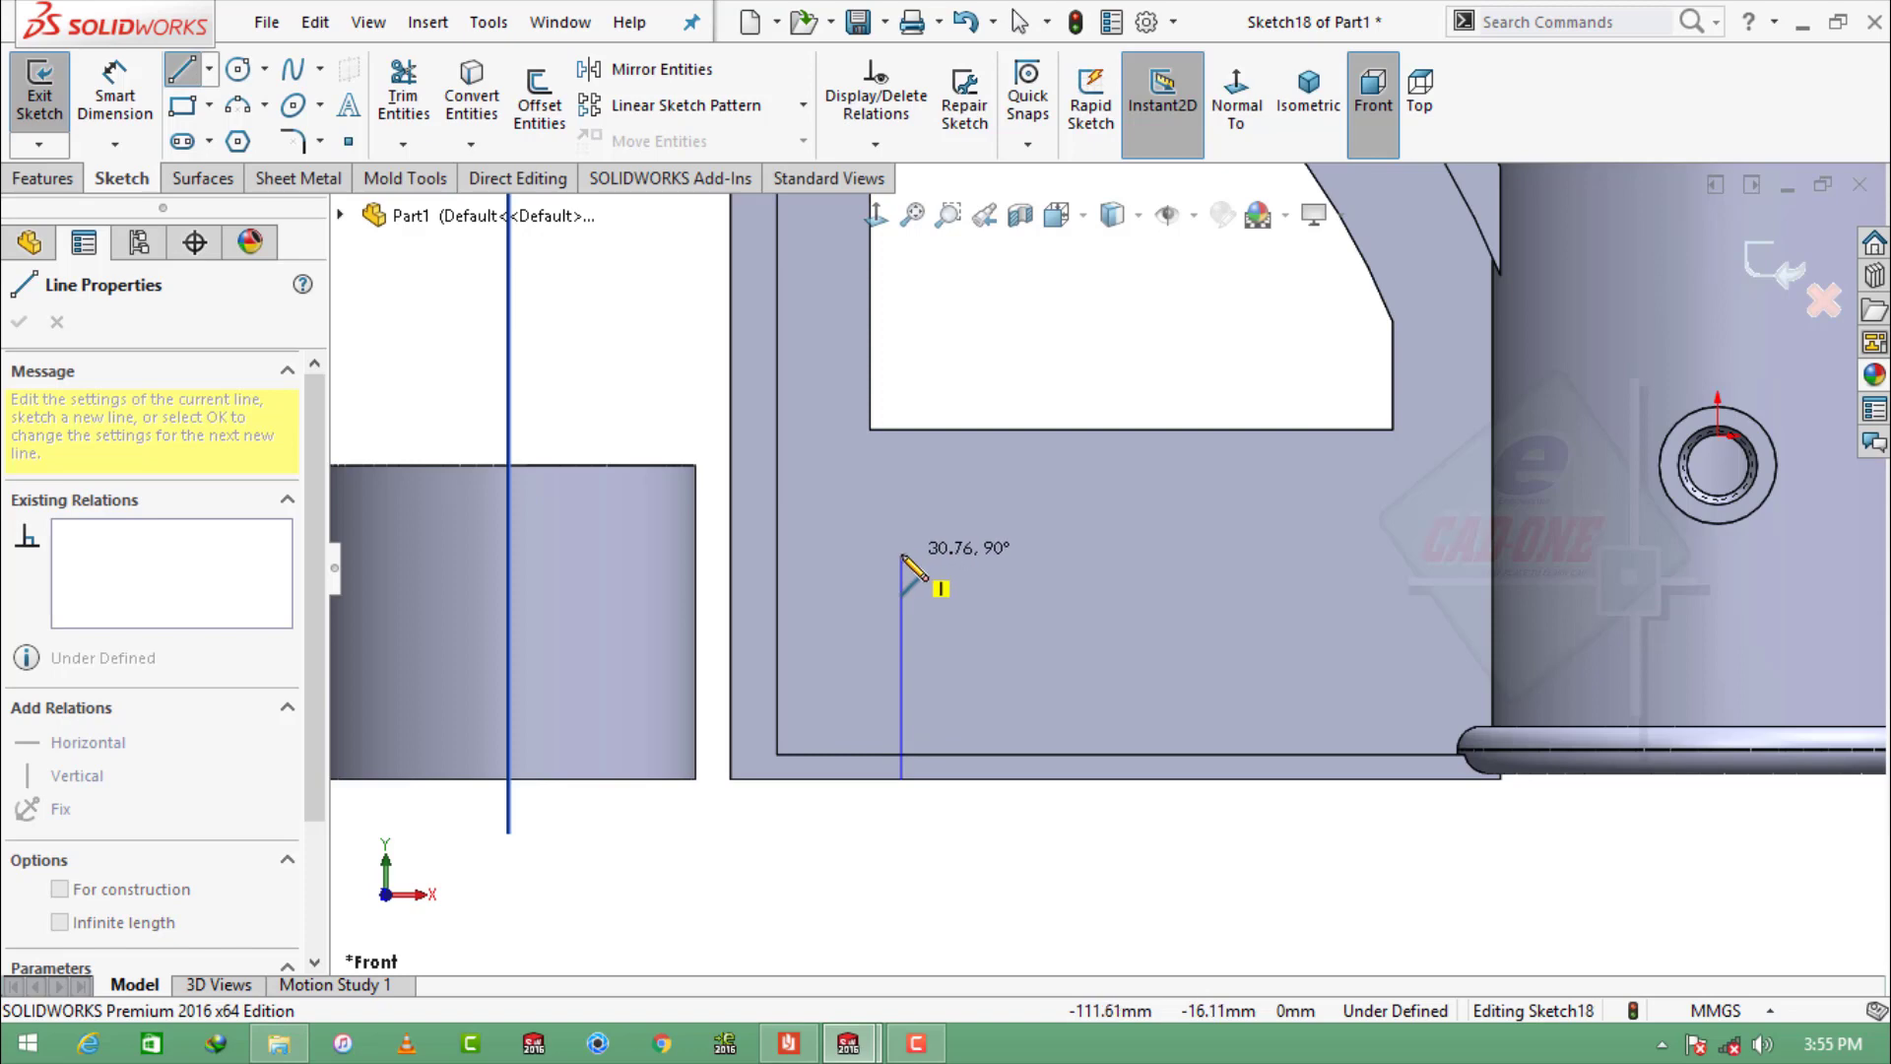
left_click(902, 556)
Step: Sketch a three-point arc of about 25.7 mm radius from the vertical line's upper end over to the small cylinder's bottom edge
left_click(238, 104)
left_click(902, 555)
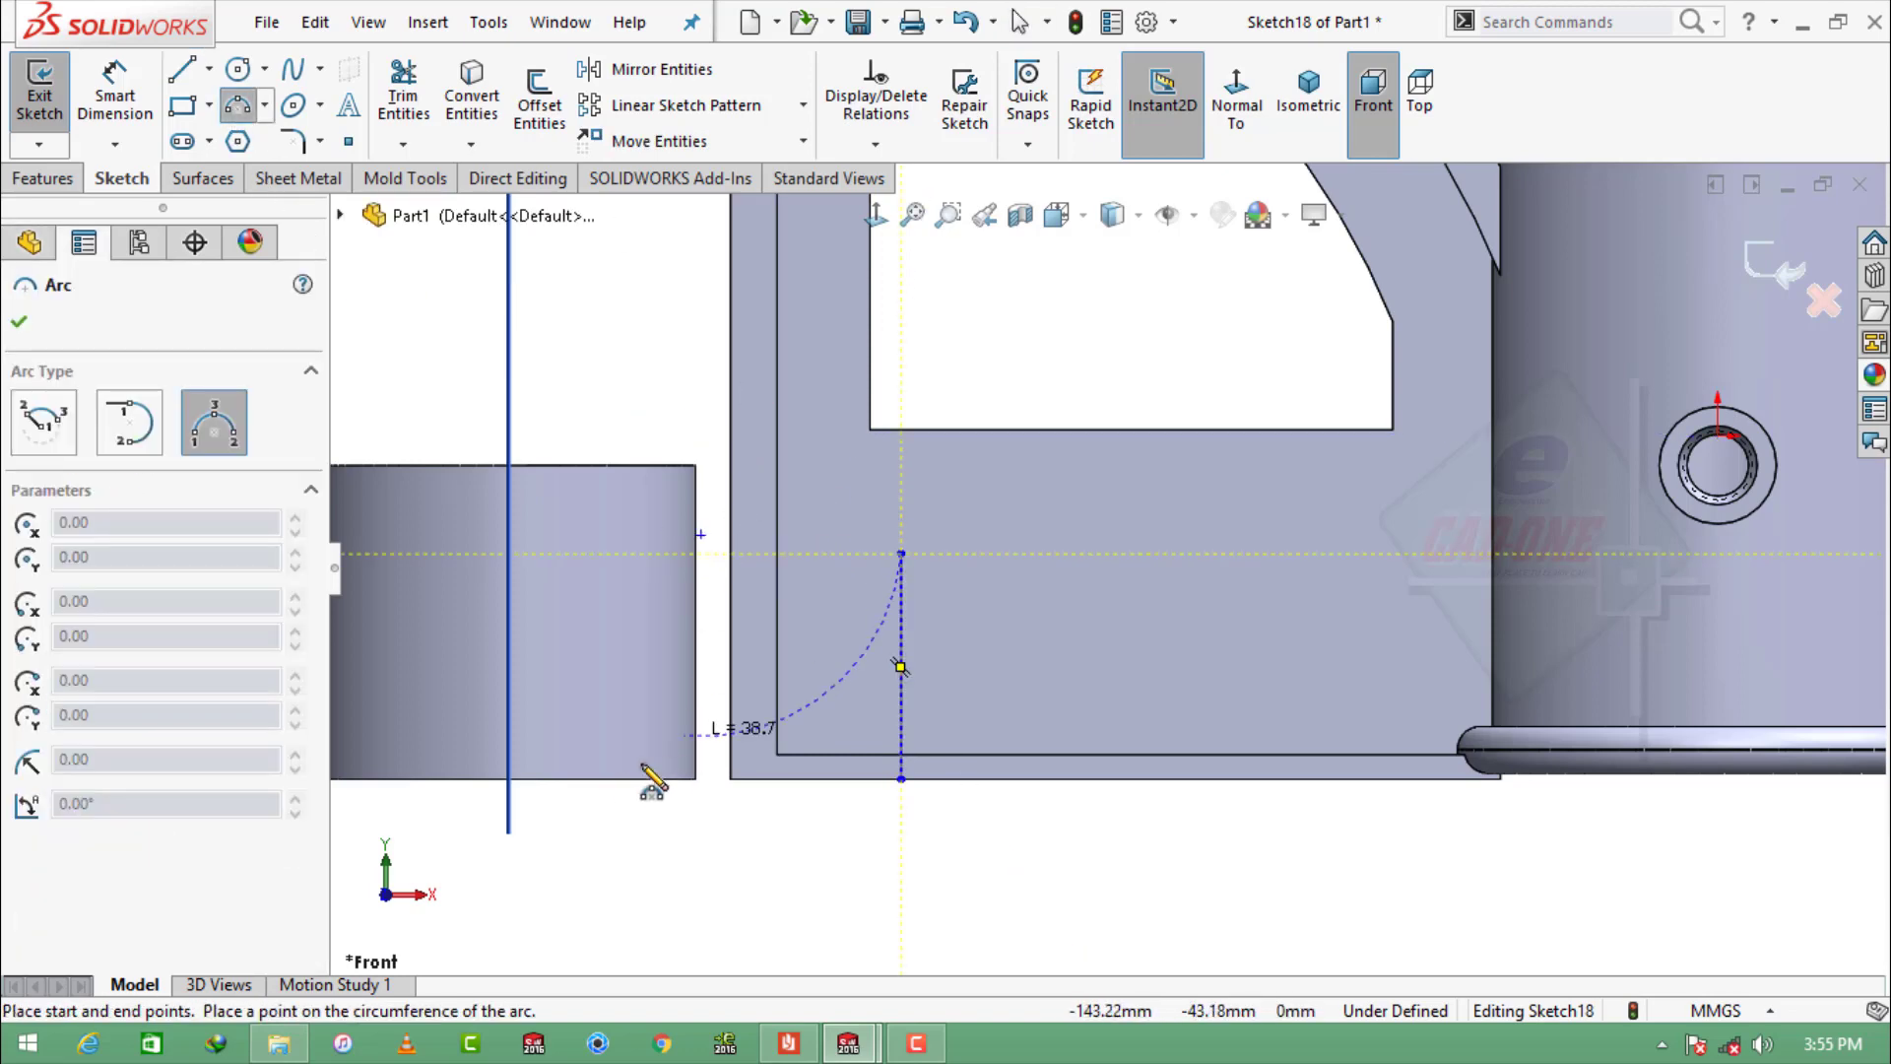
left_click(599, 779)
left_click(773, 488)
key("Escape")
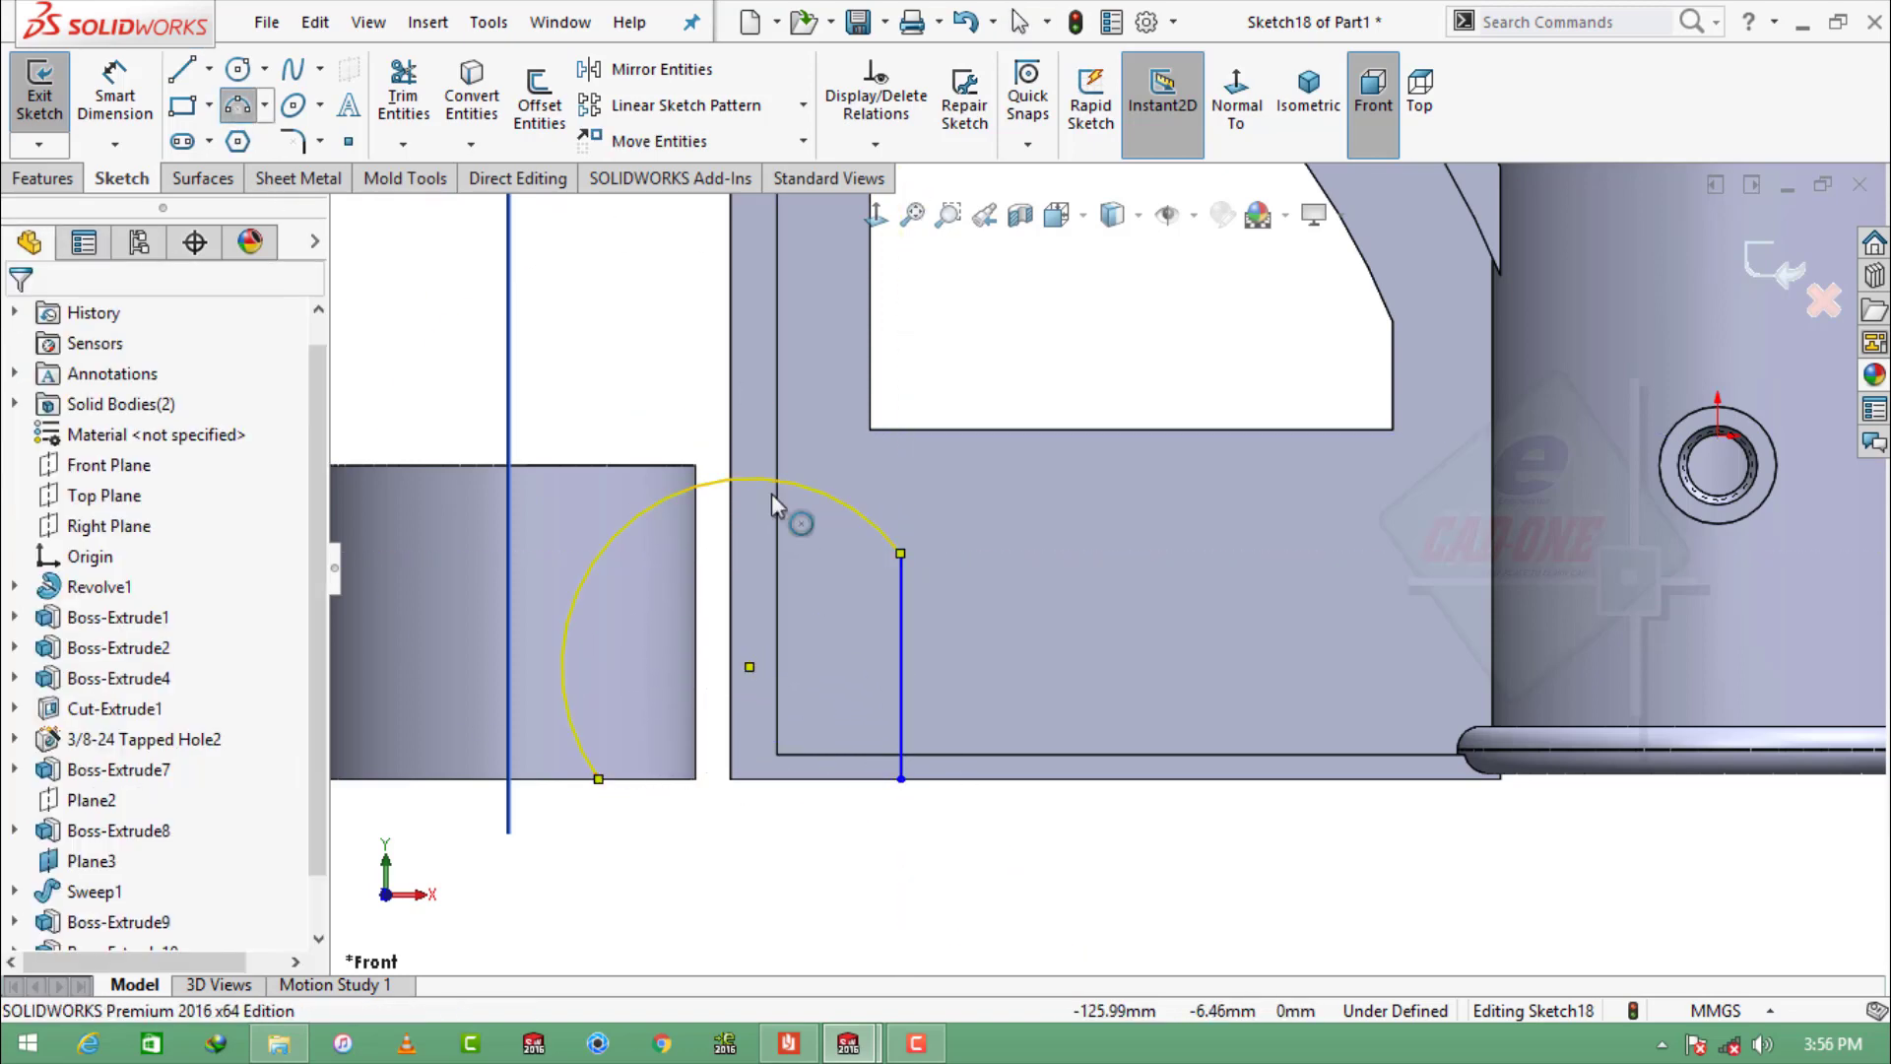
Step: Convert the vertical bar's inner flange edge into the sketch and trim away its portion above the arc
left_click(775, 312)
left_click(403, 99)
left_click(404, 99)
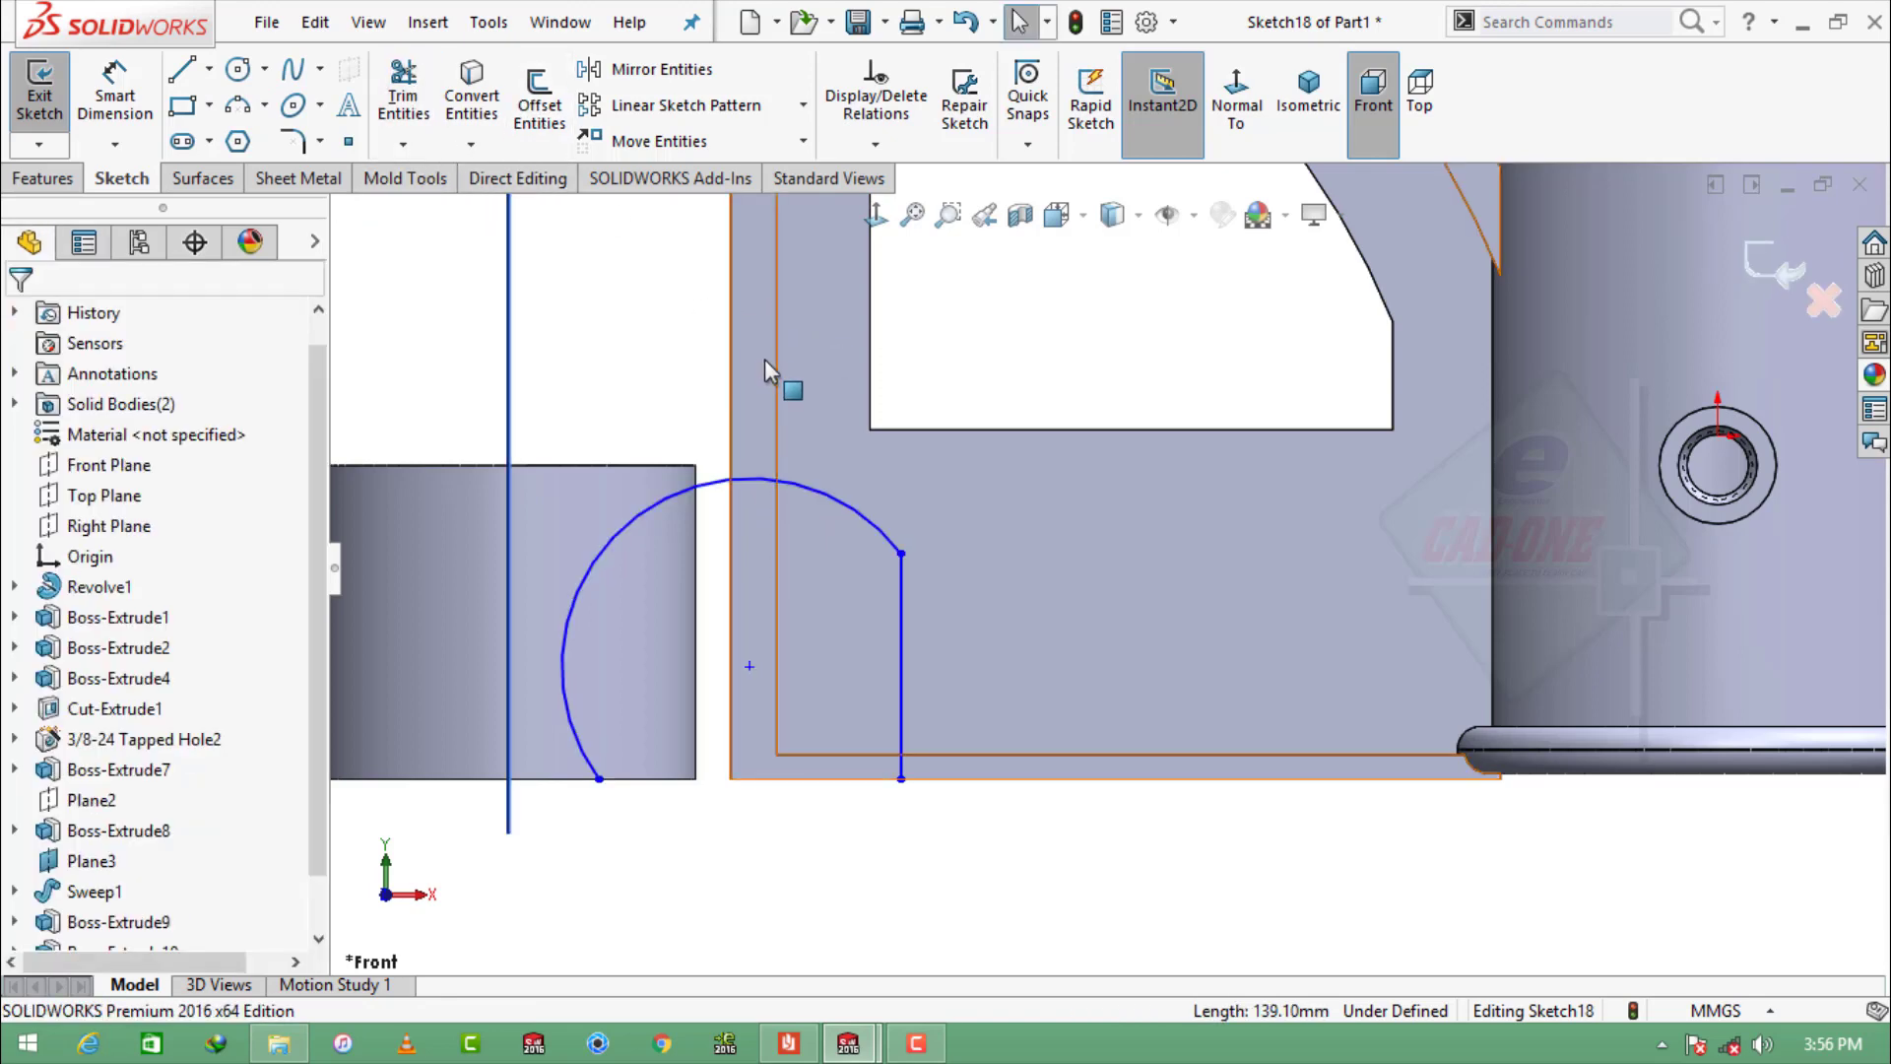
left_click(405, 97)
left_click_drag(717, 300, 896, 411)
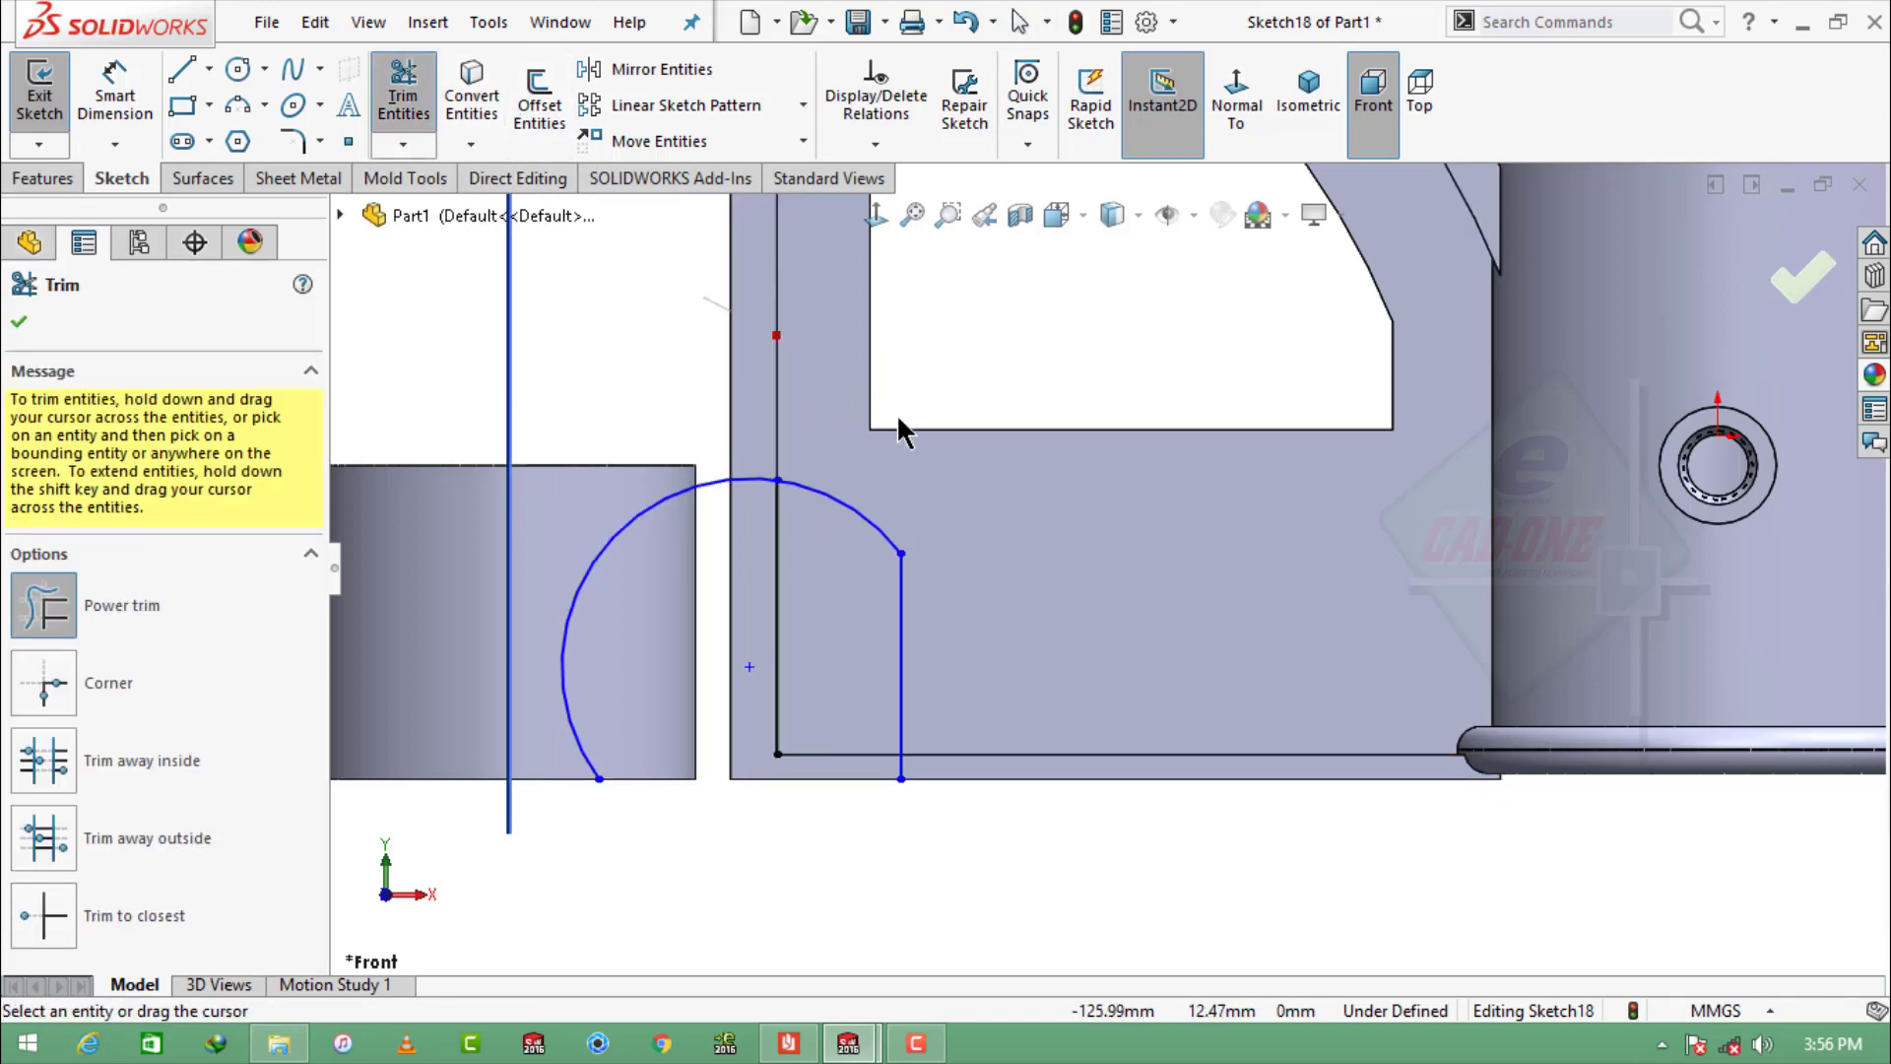
Step: Dimension the arc's radius as 53.848/2 mm
left_click(115, 96)
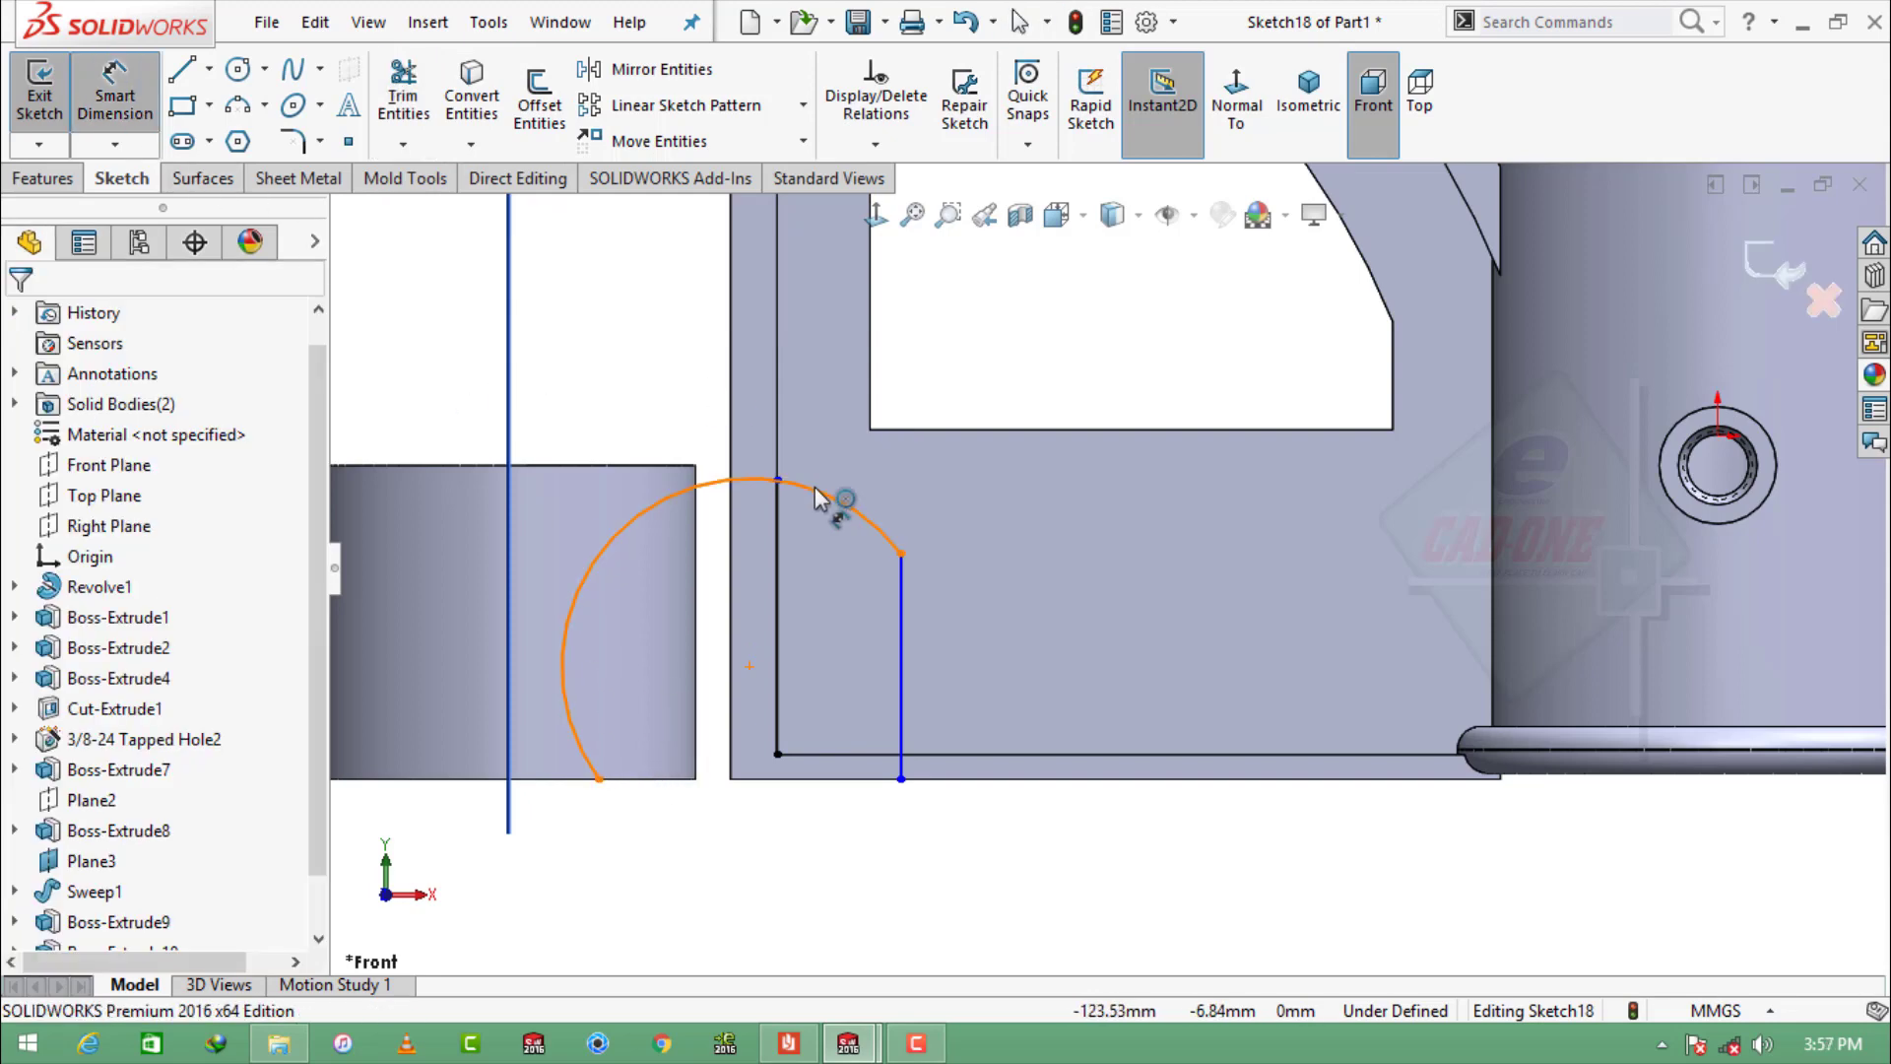
left_click(849, 512)
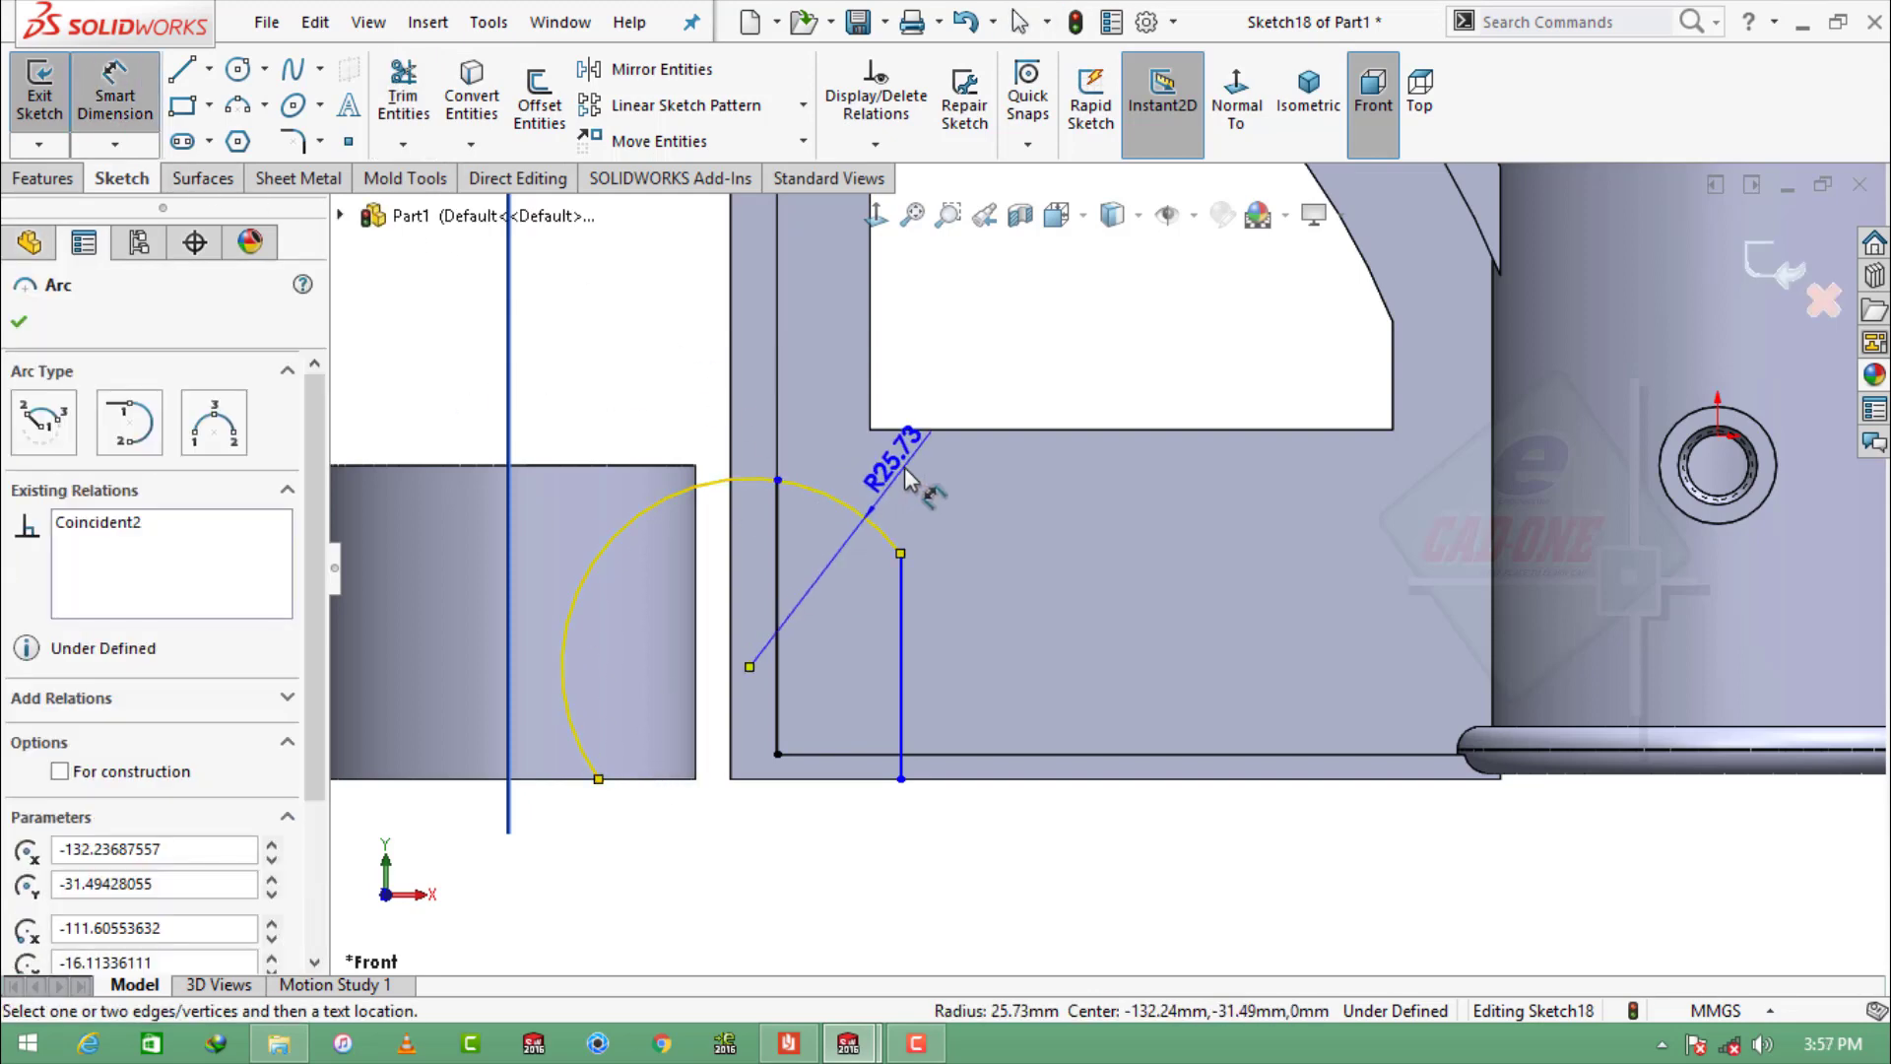
left_click(1251, 584)
type("53")
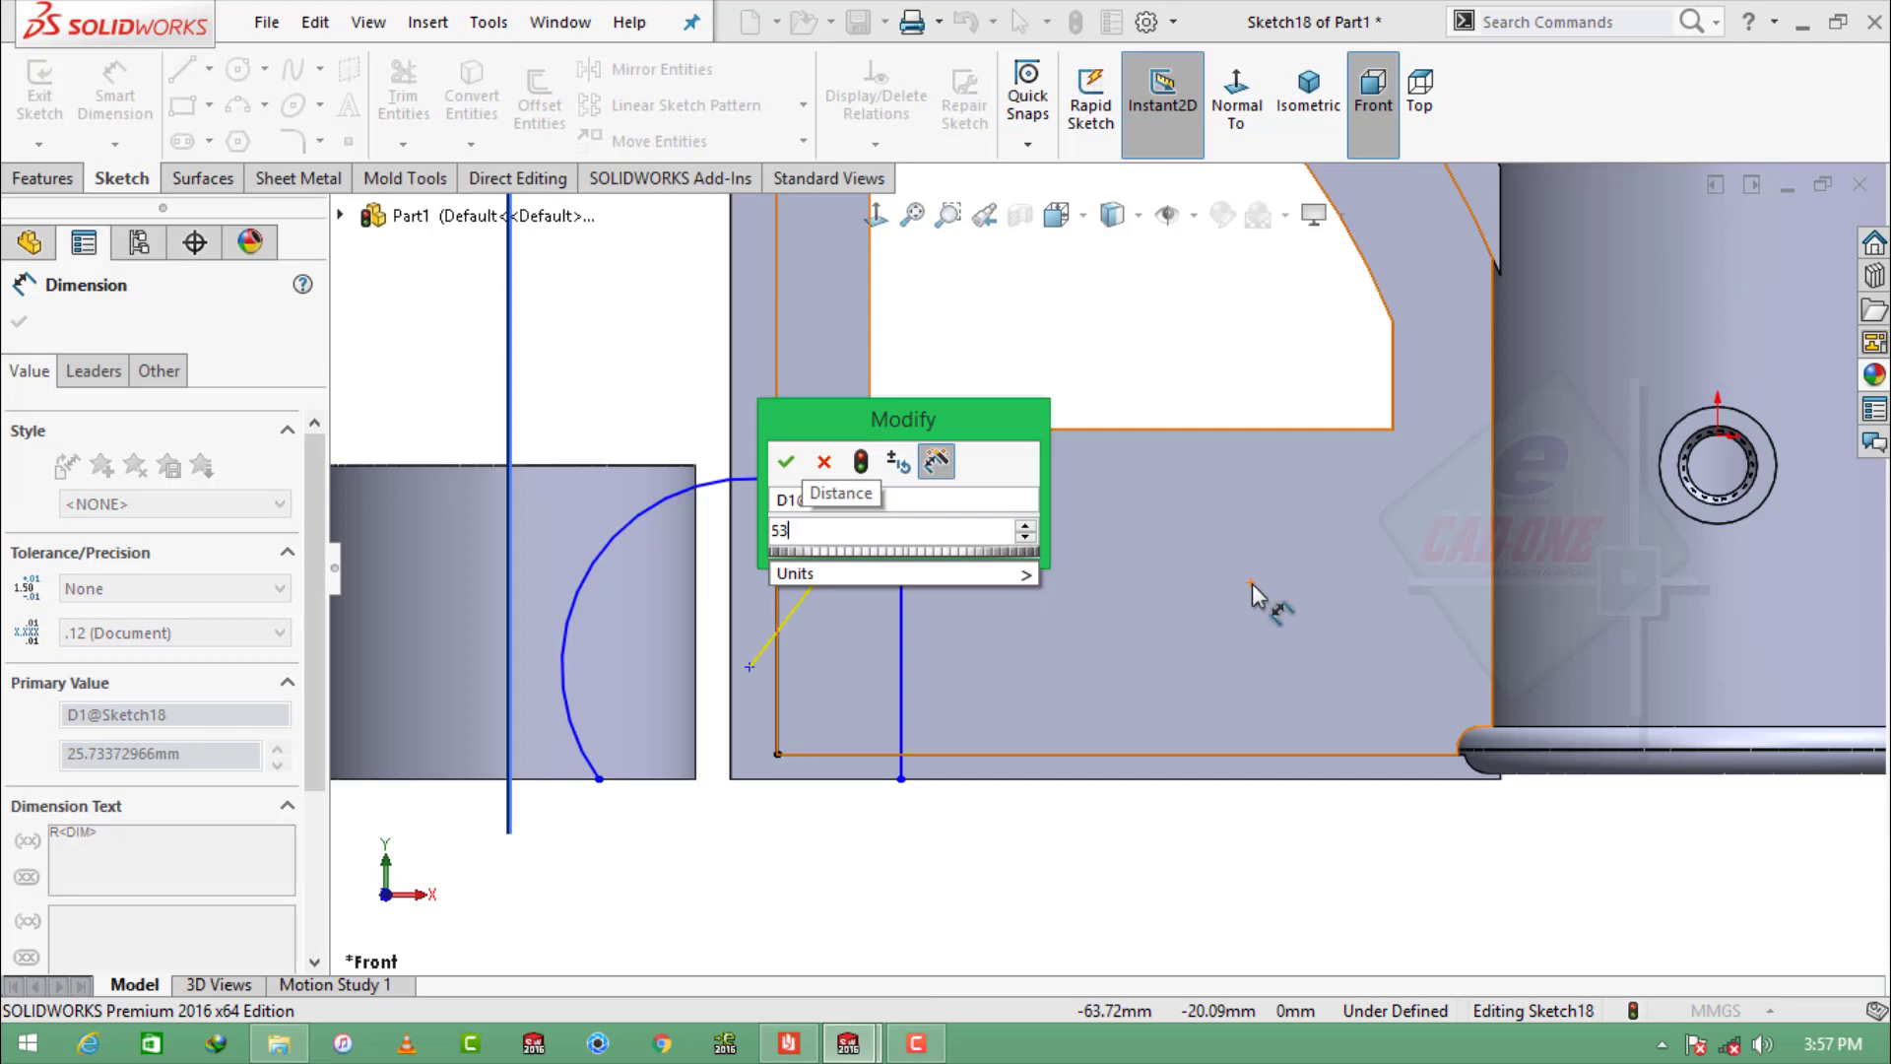
type(".848")
key("Return")
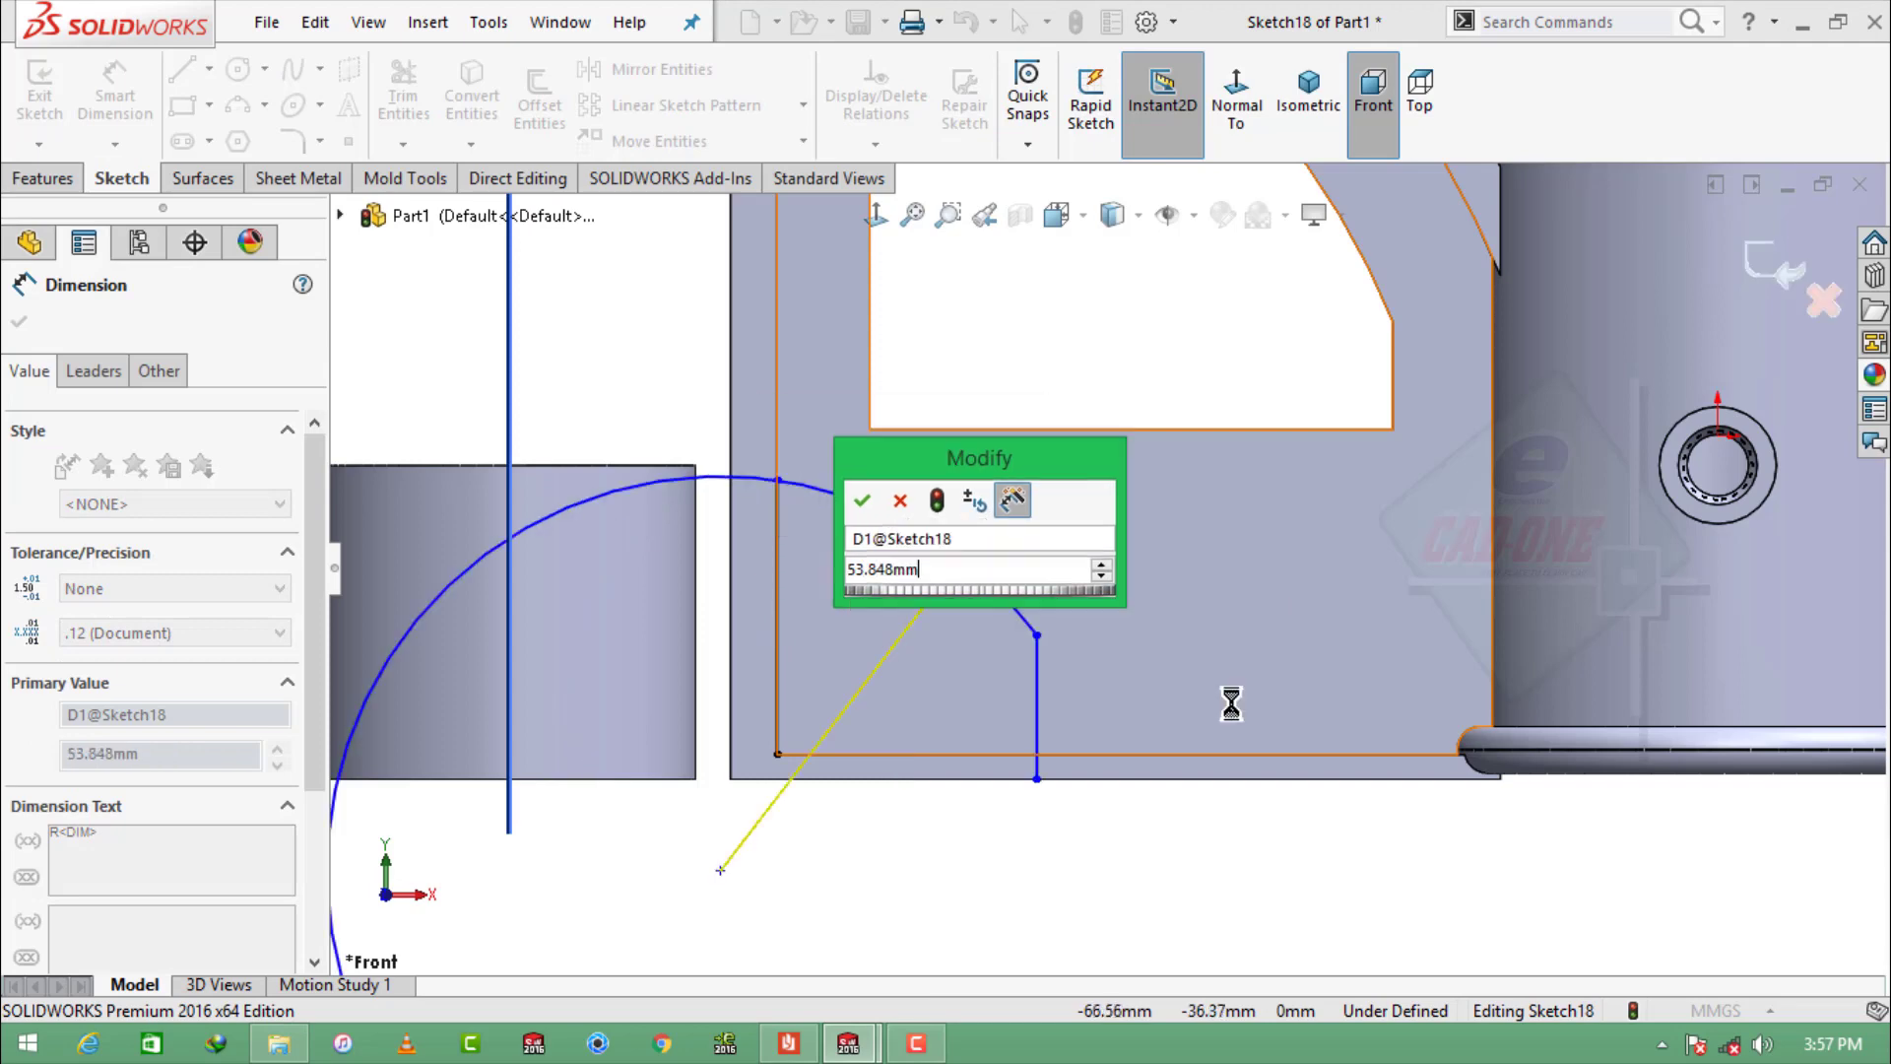
type("/2")
key("Return")
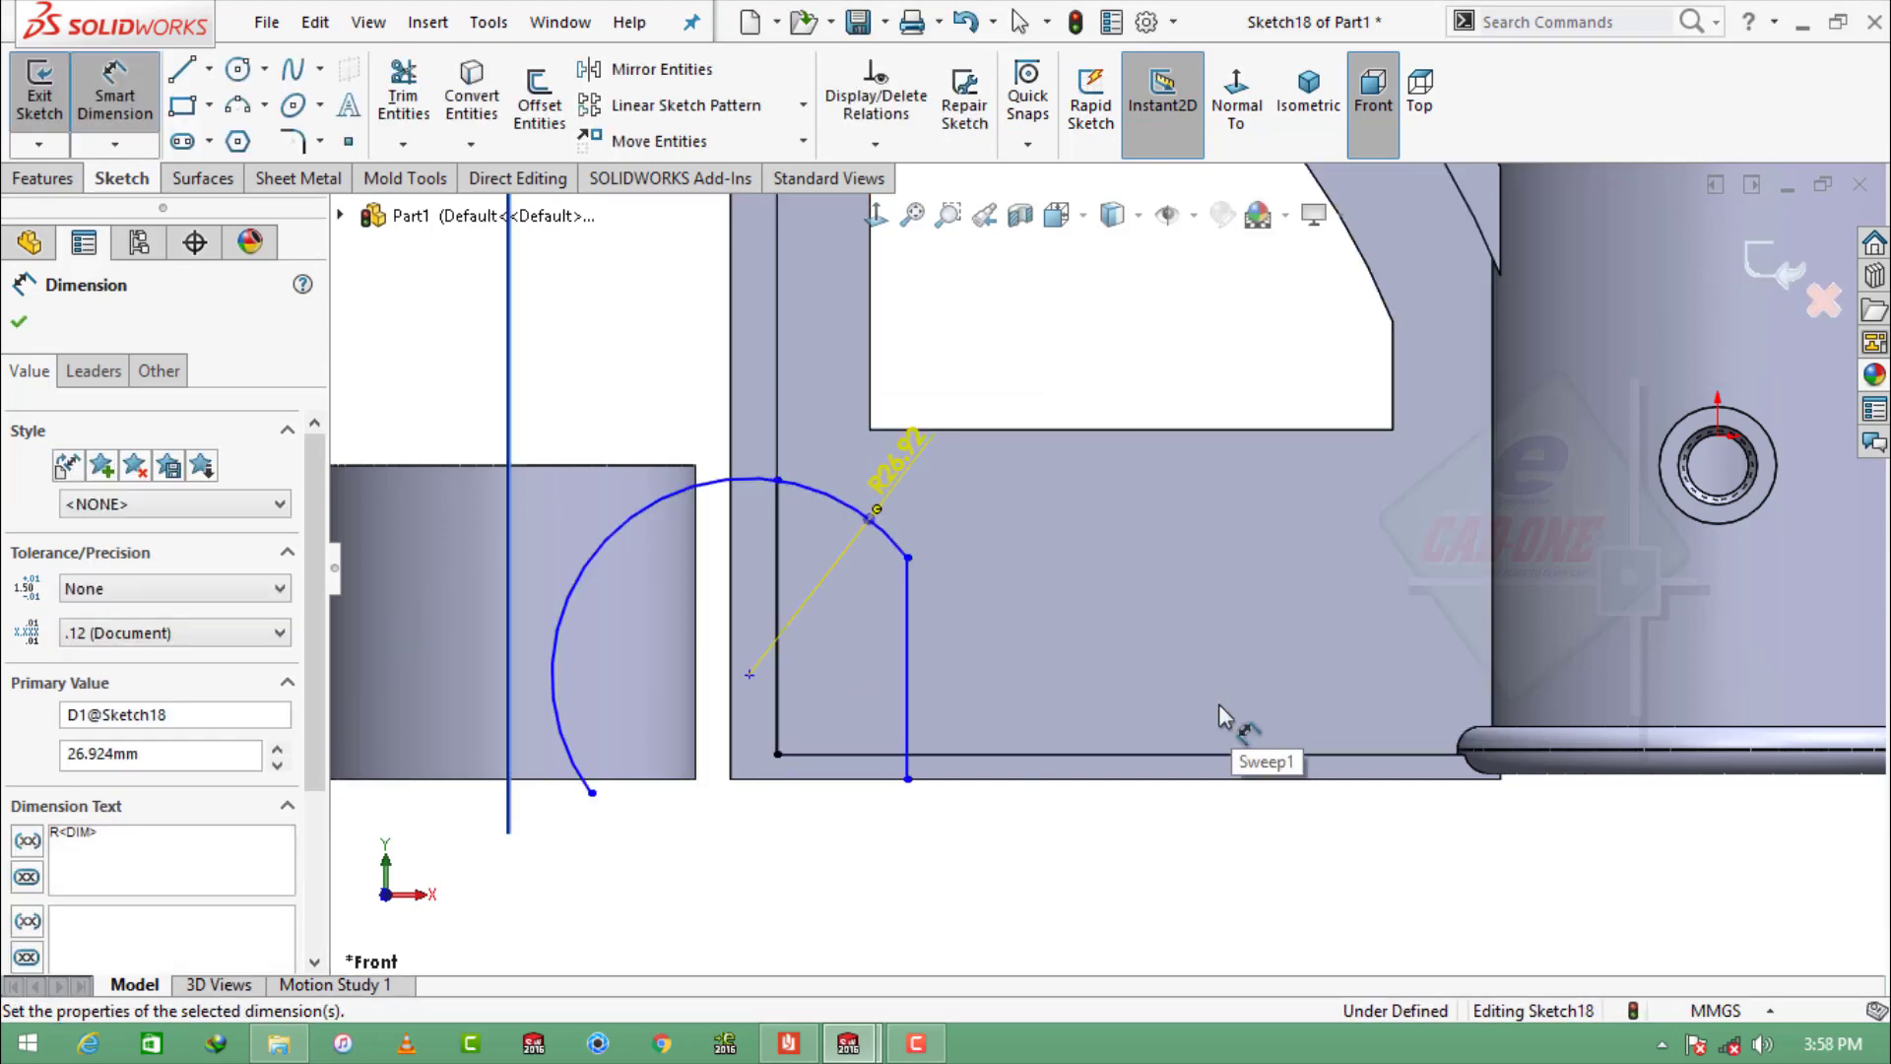
left_click(1188, 701)
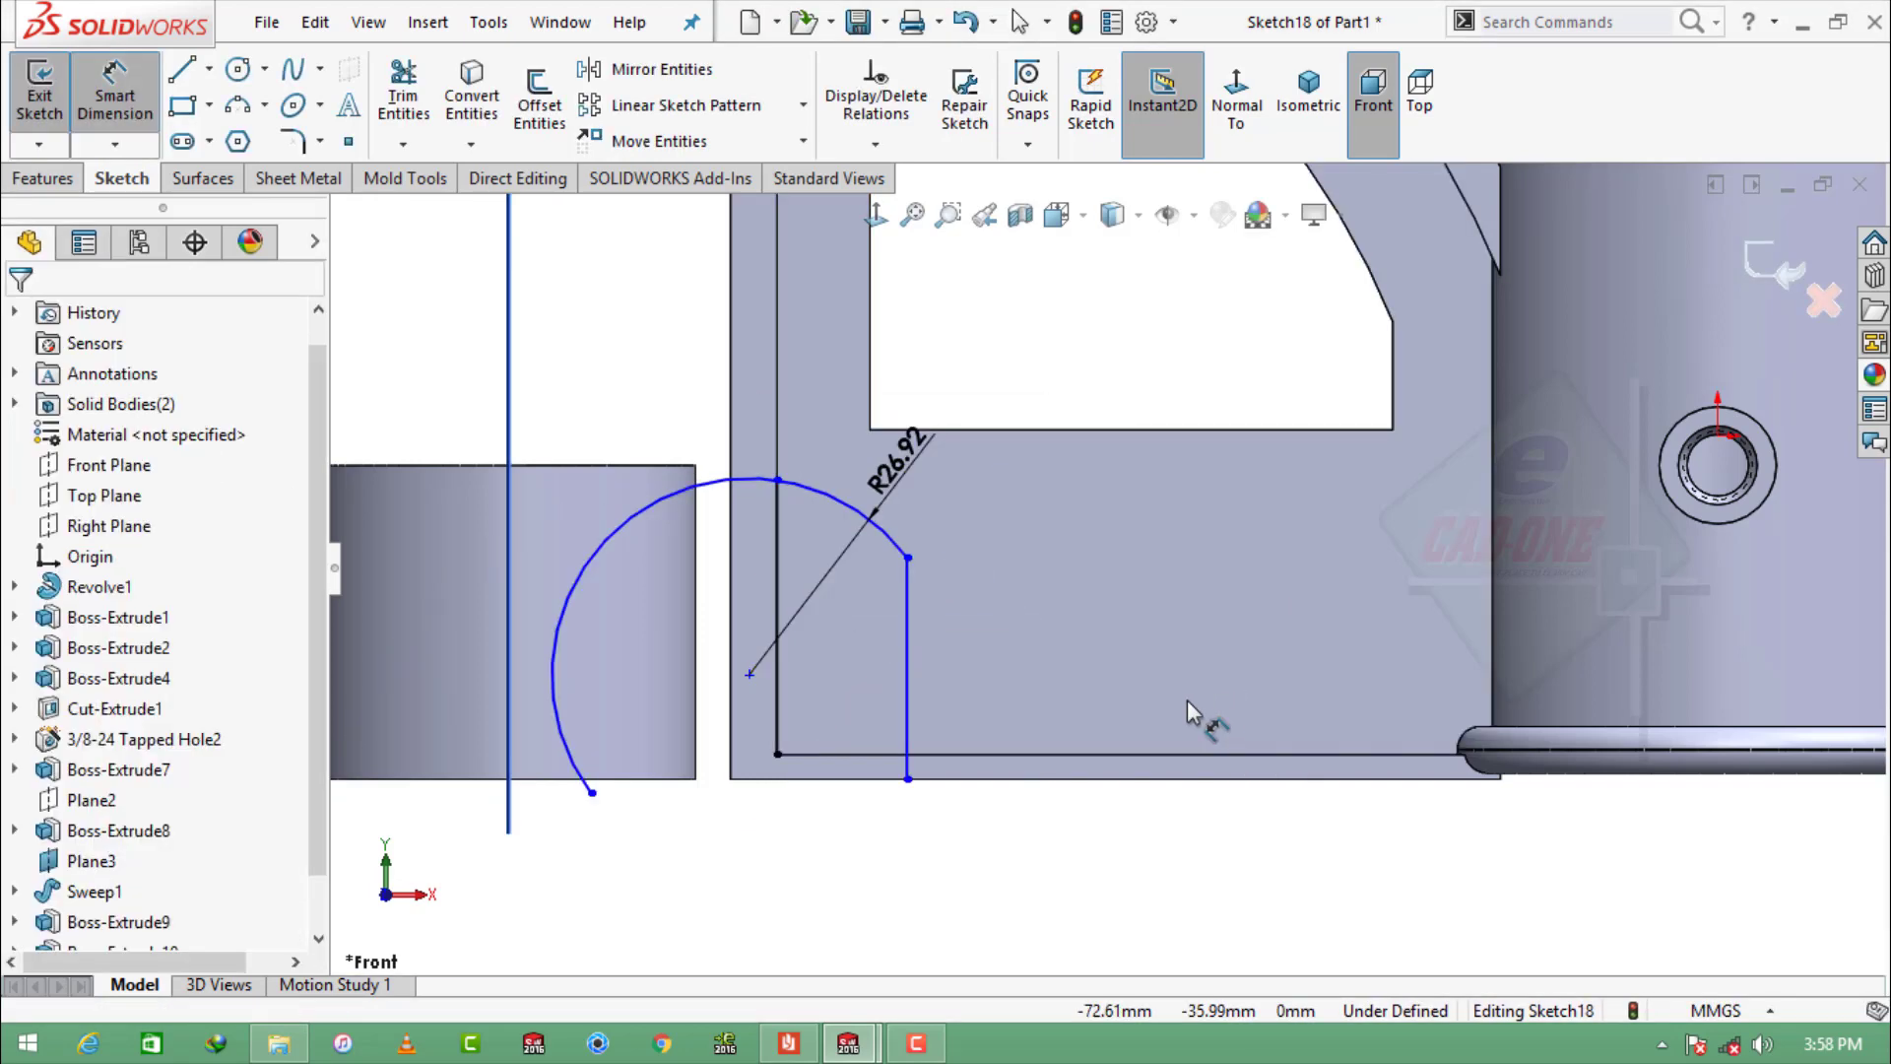
Step: Dimension the vertical distance between the arc's centre and its lower endpoint as 19.05 mm
left_click(748, 674)
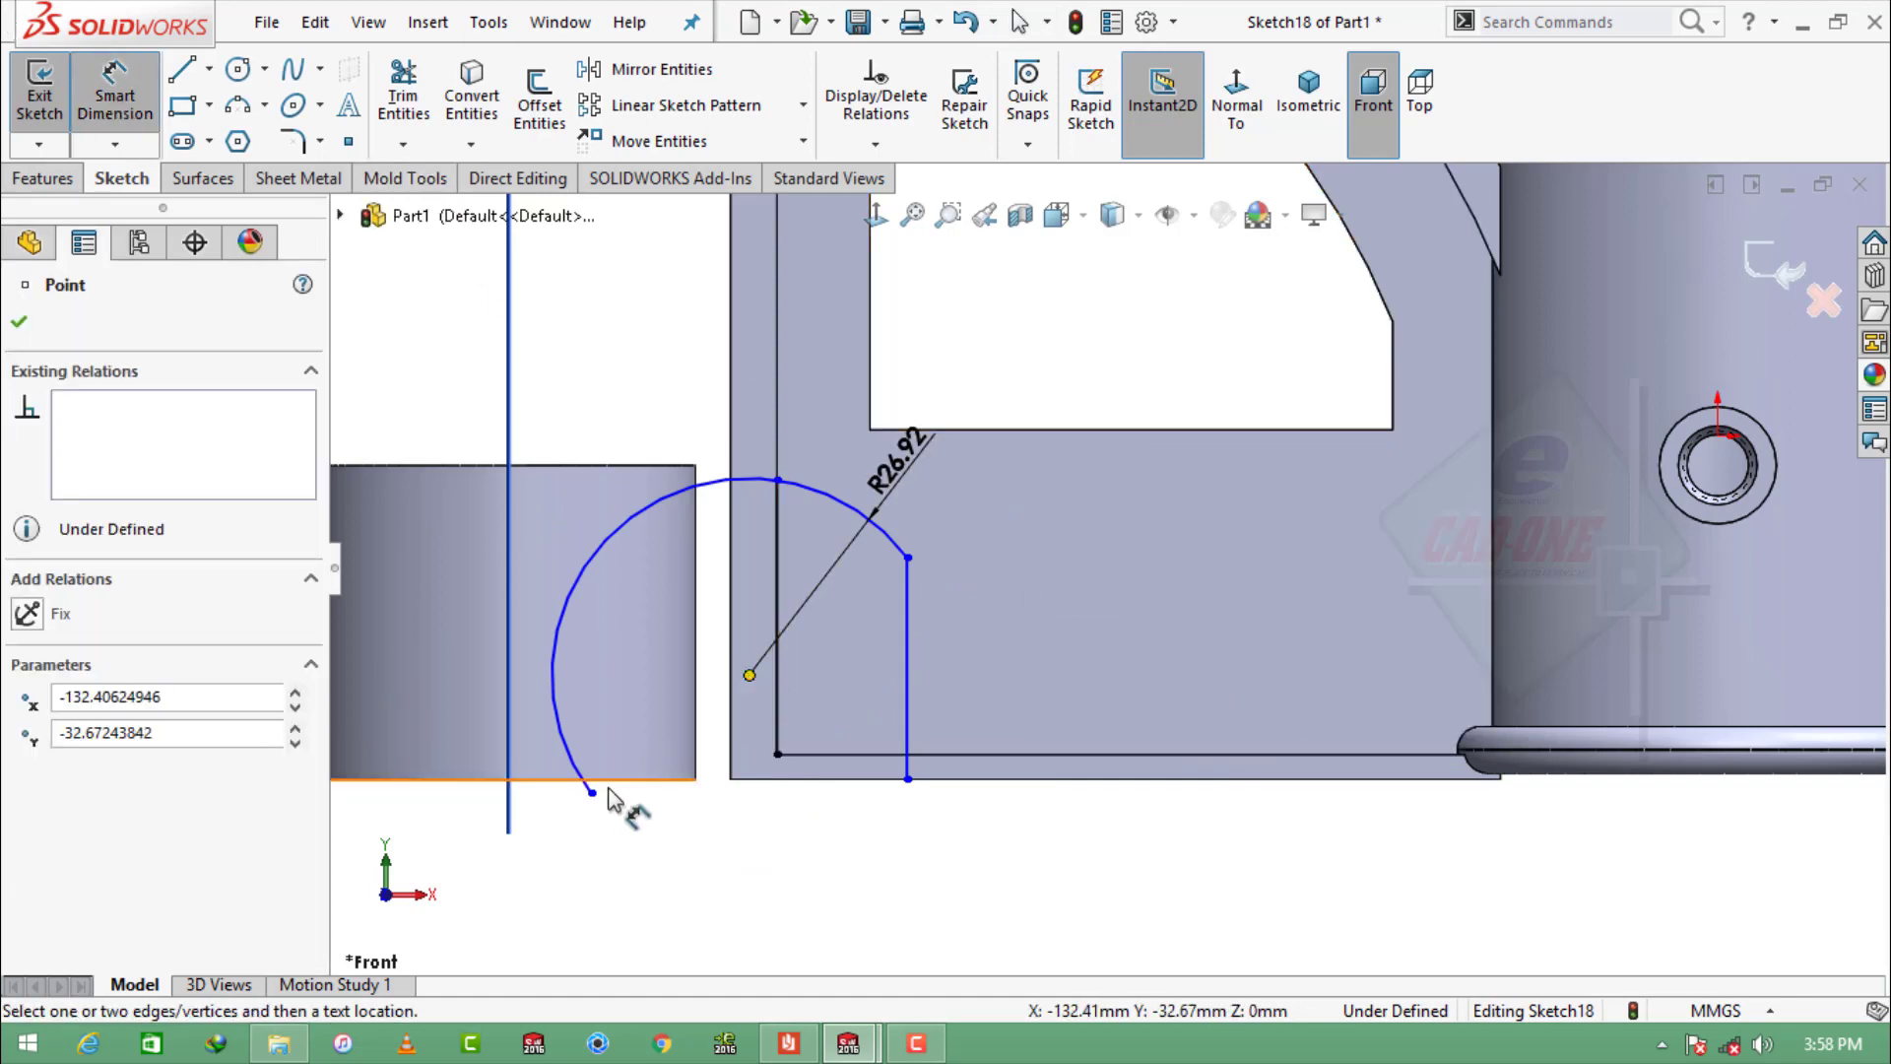
left_click(591, 792)
left_click(498, 754)
type("19.05")
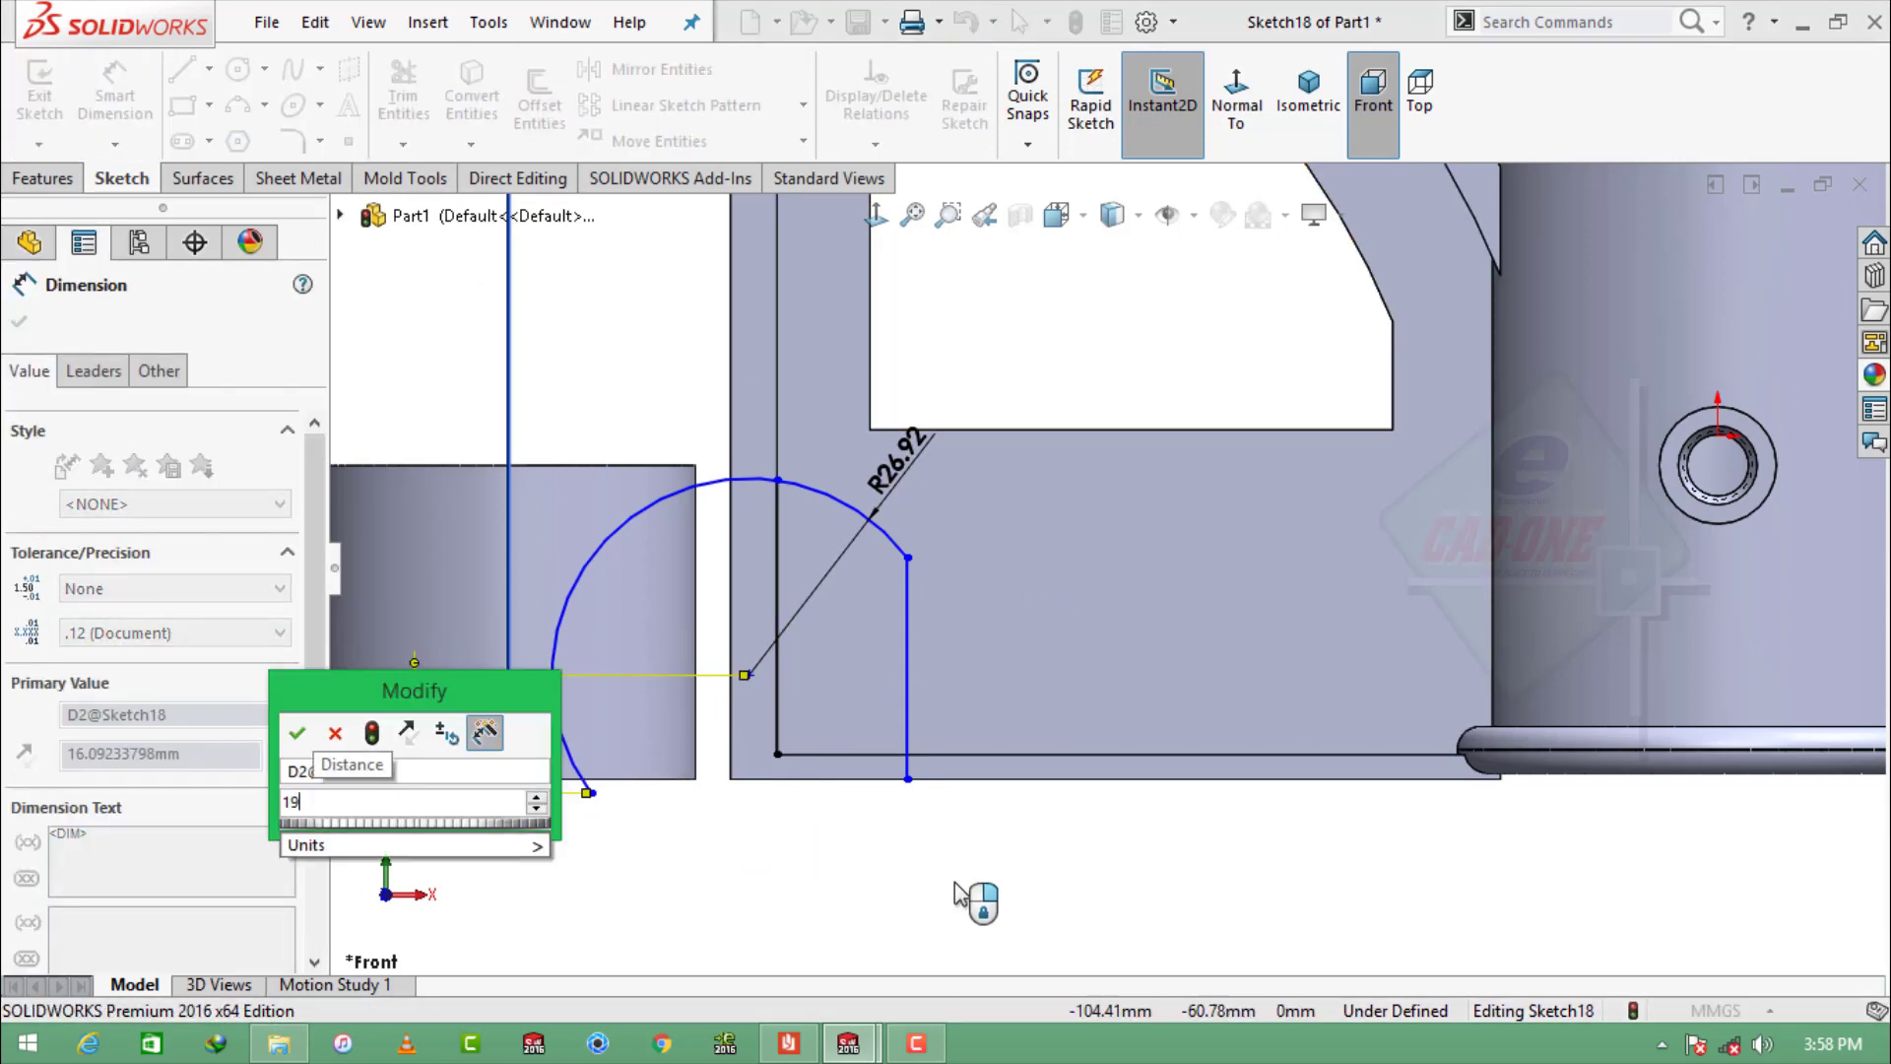
key("Return")
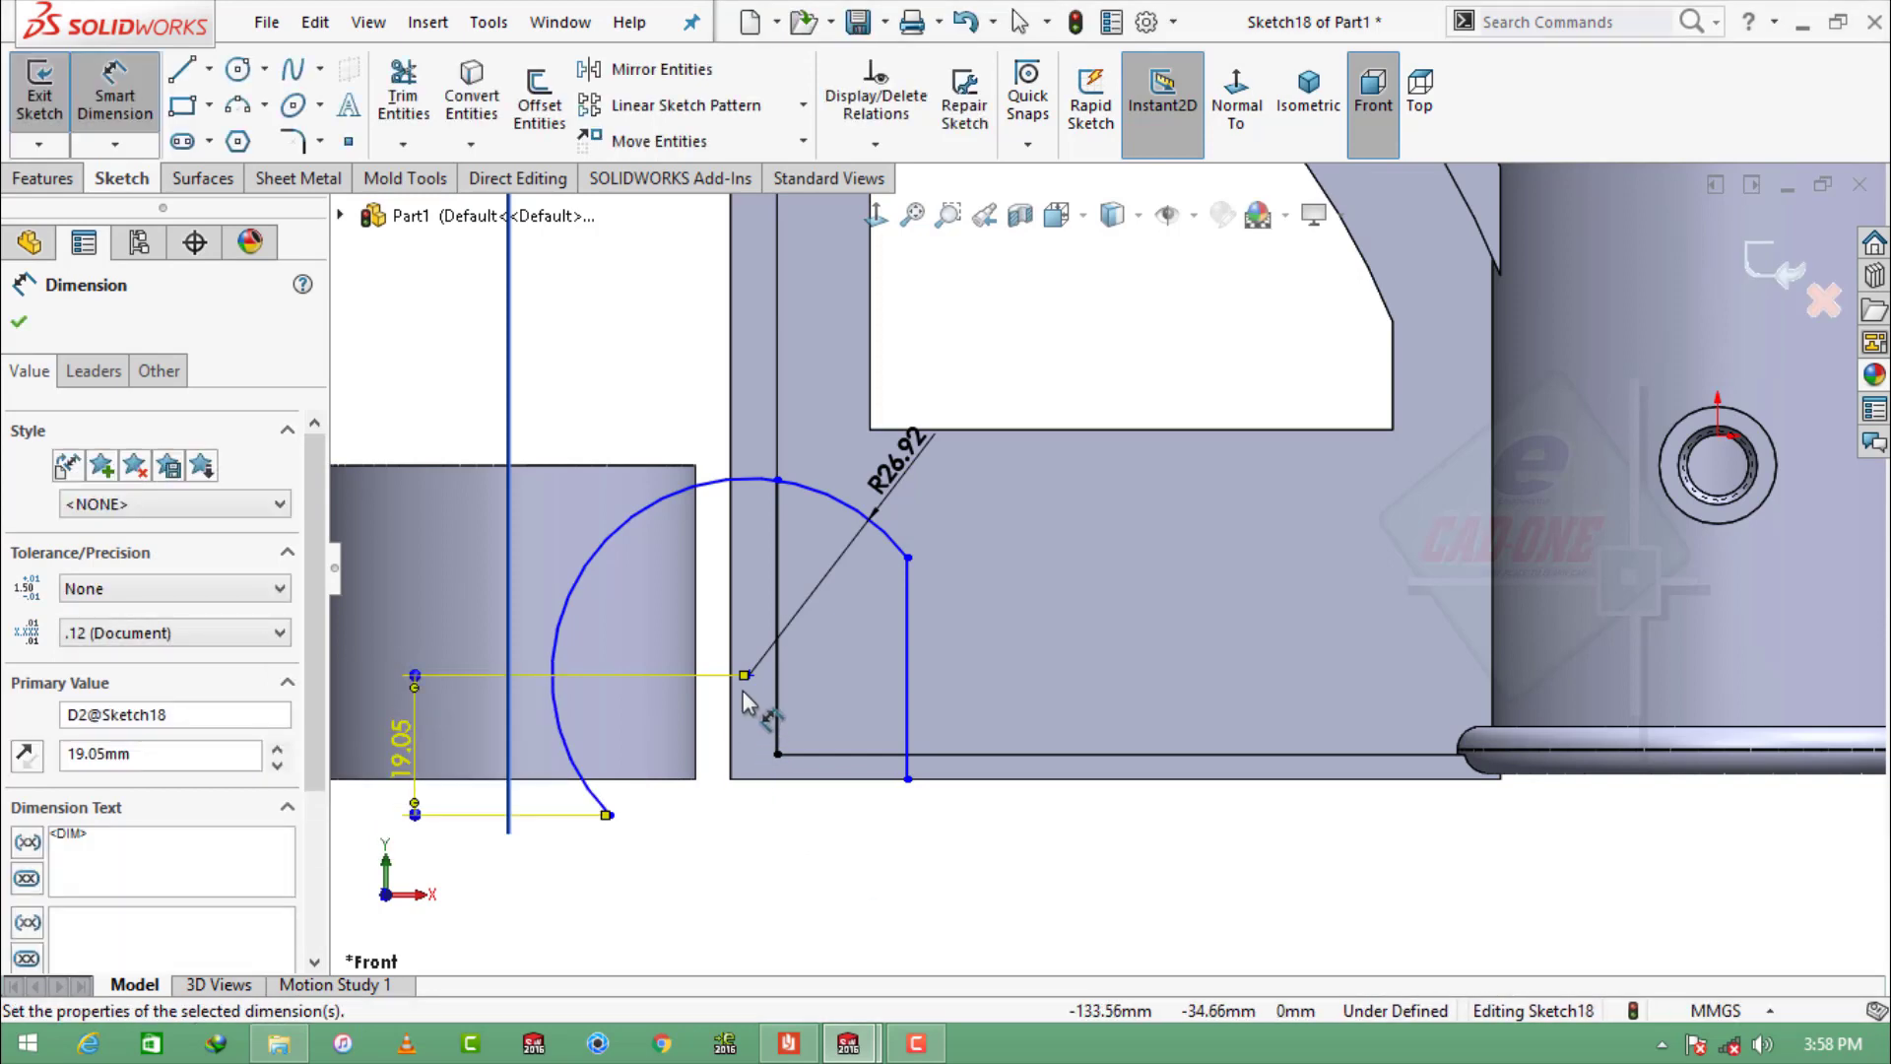
Step: Dimension the horizontal distance between the arc's centre and Plane3 as 32.588 mm
left_click(747, 675)
left_click(509, 820)
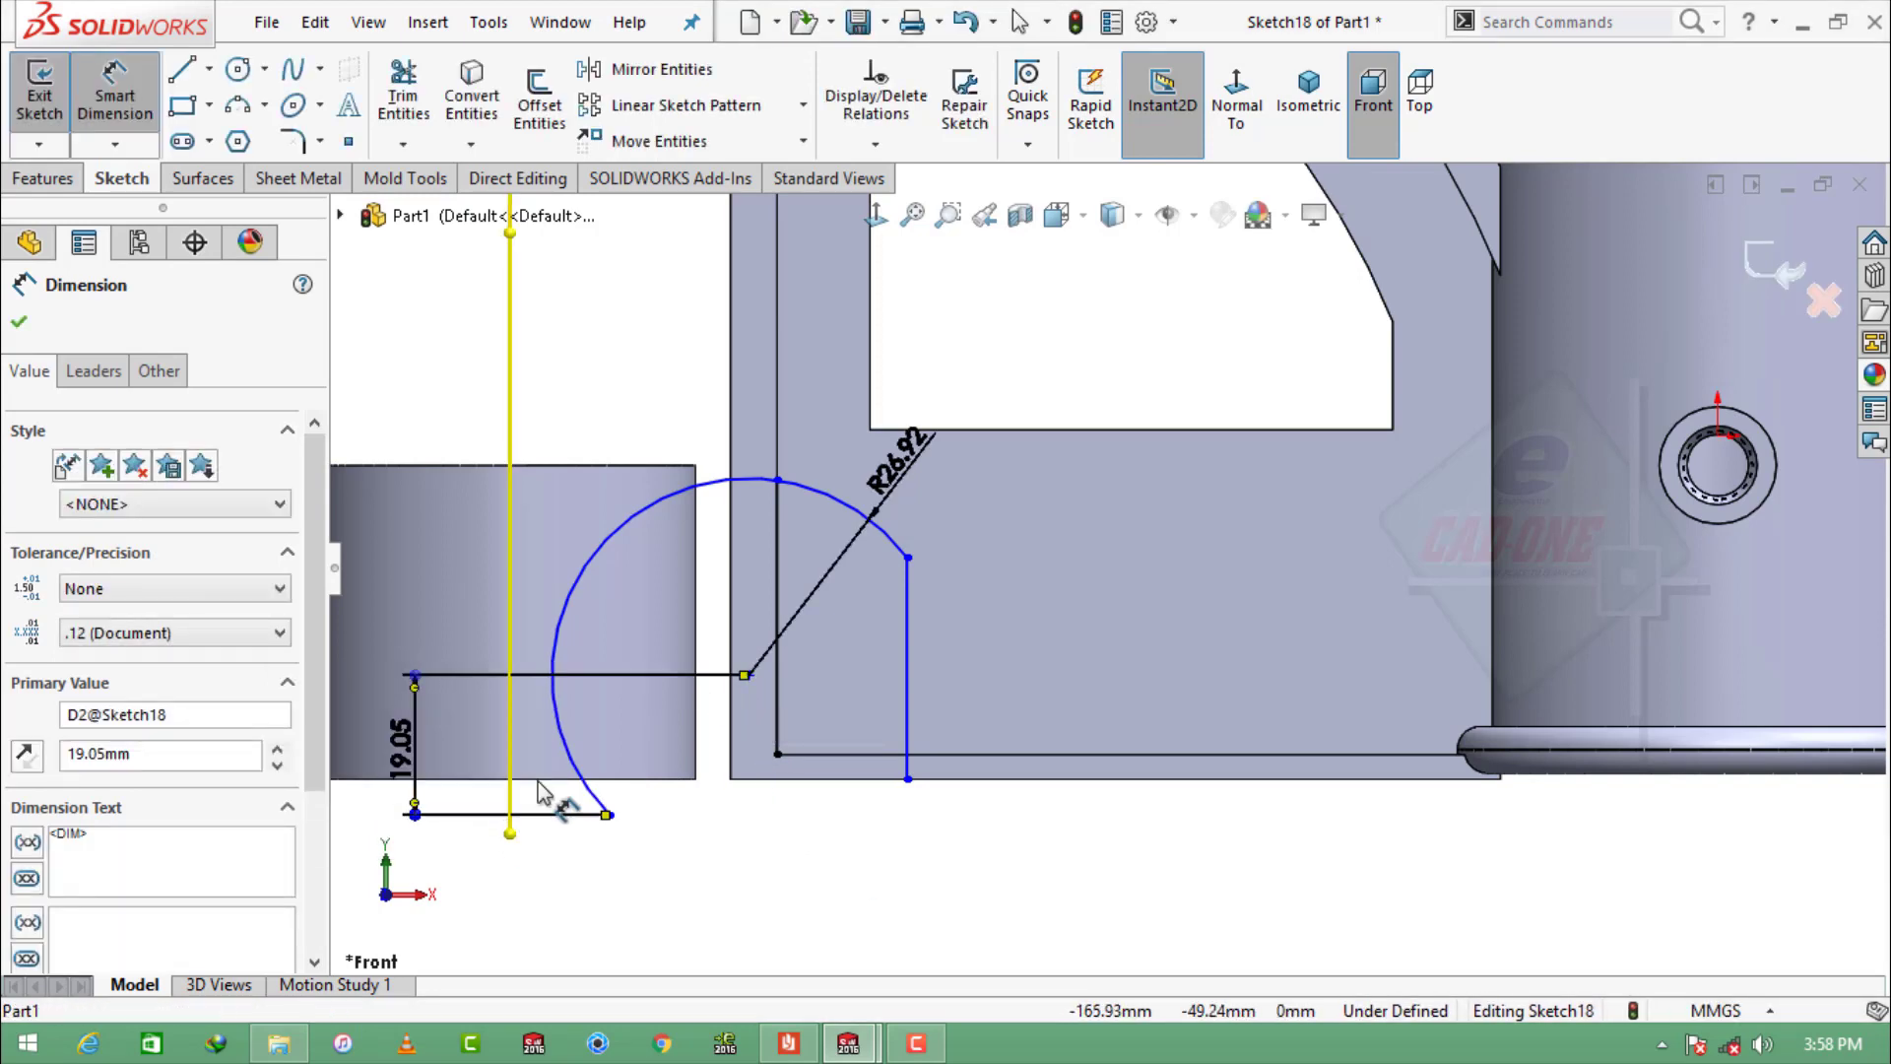
left_click(680, 872)
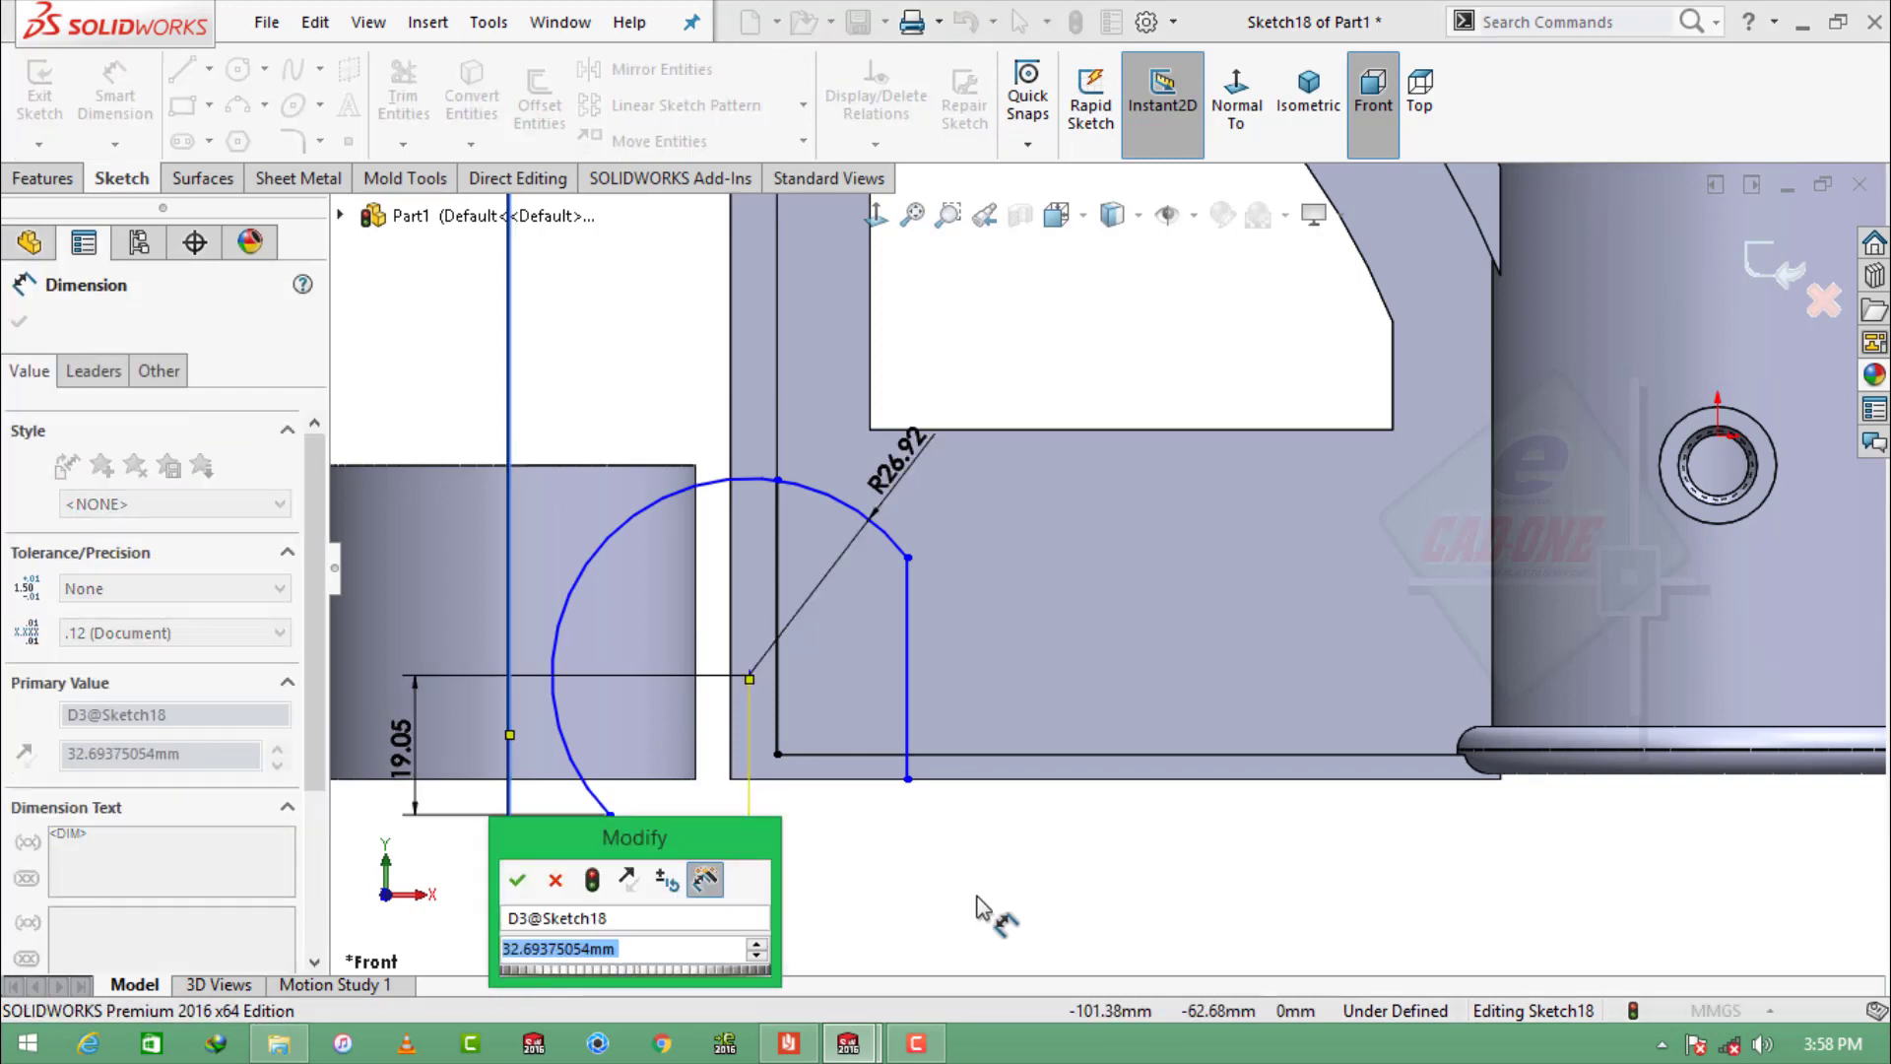
type("32.588")
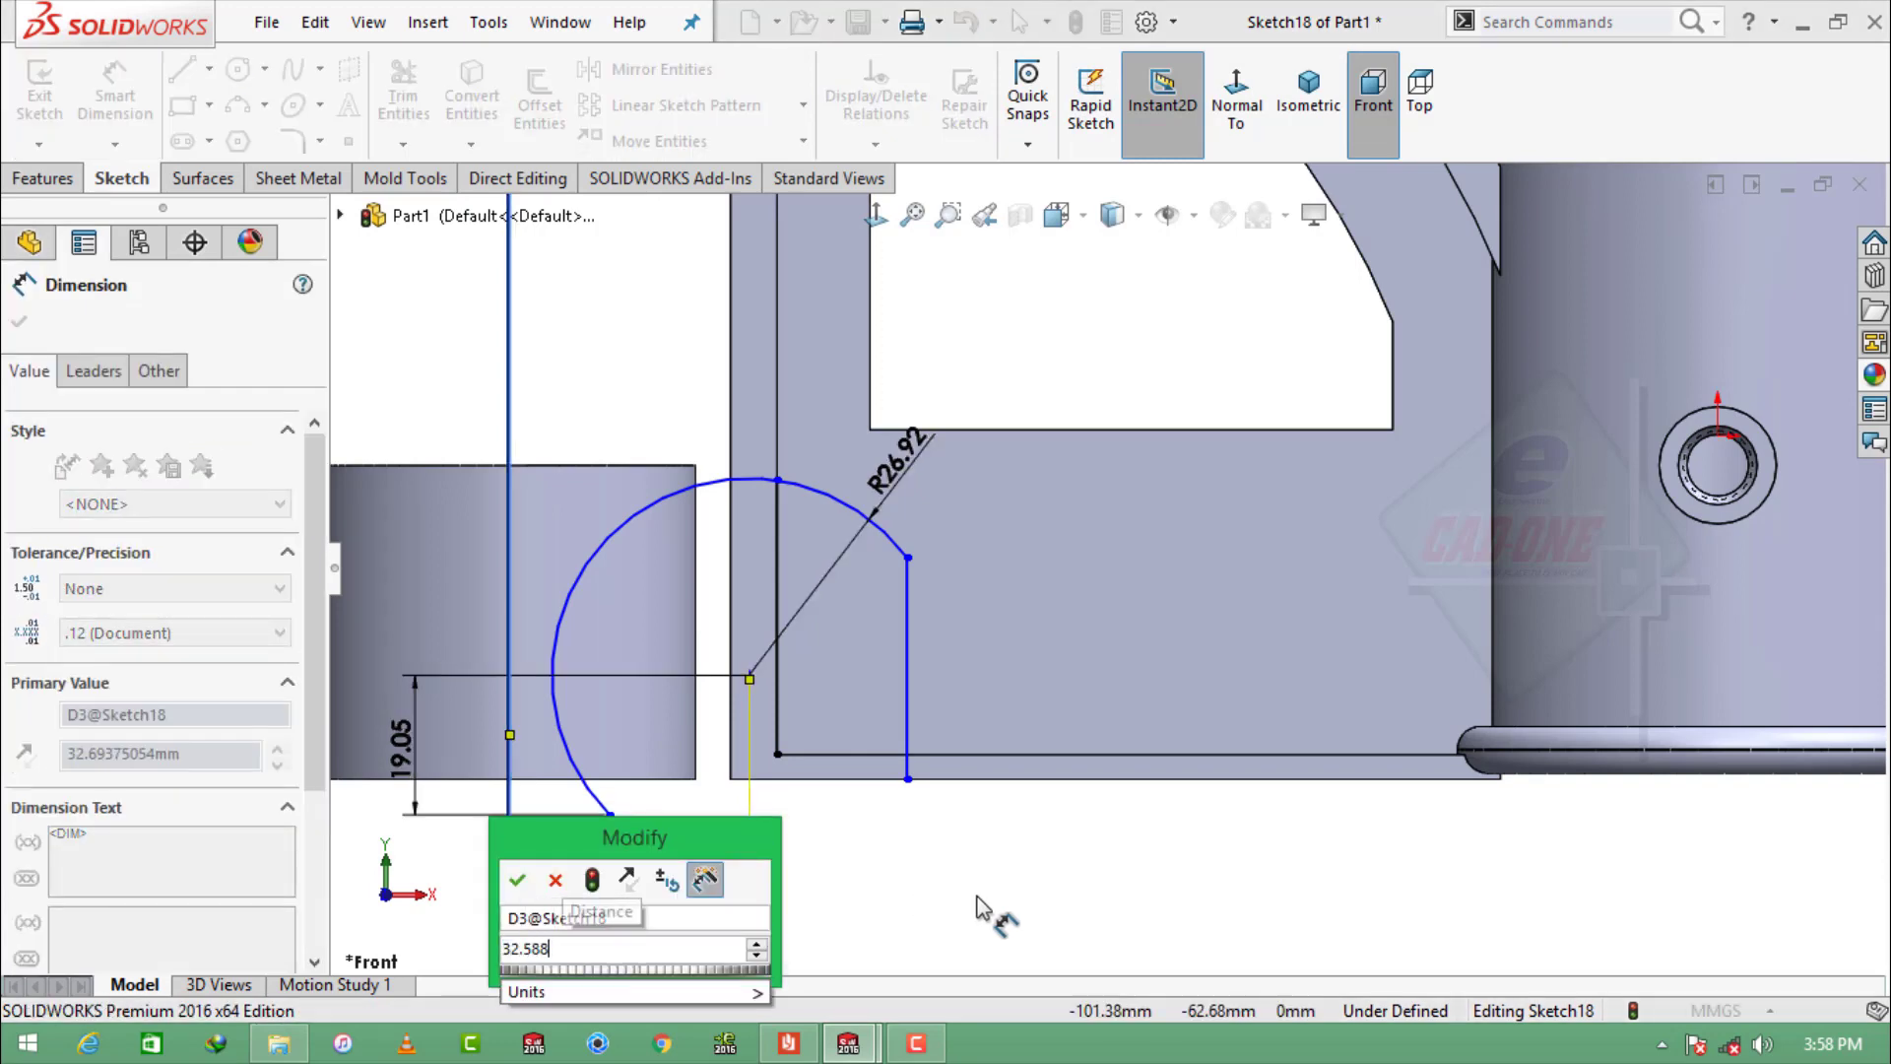
key("Return")
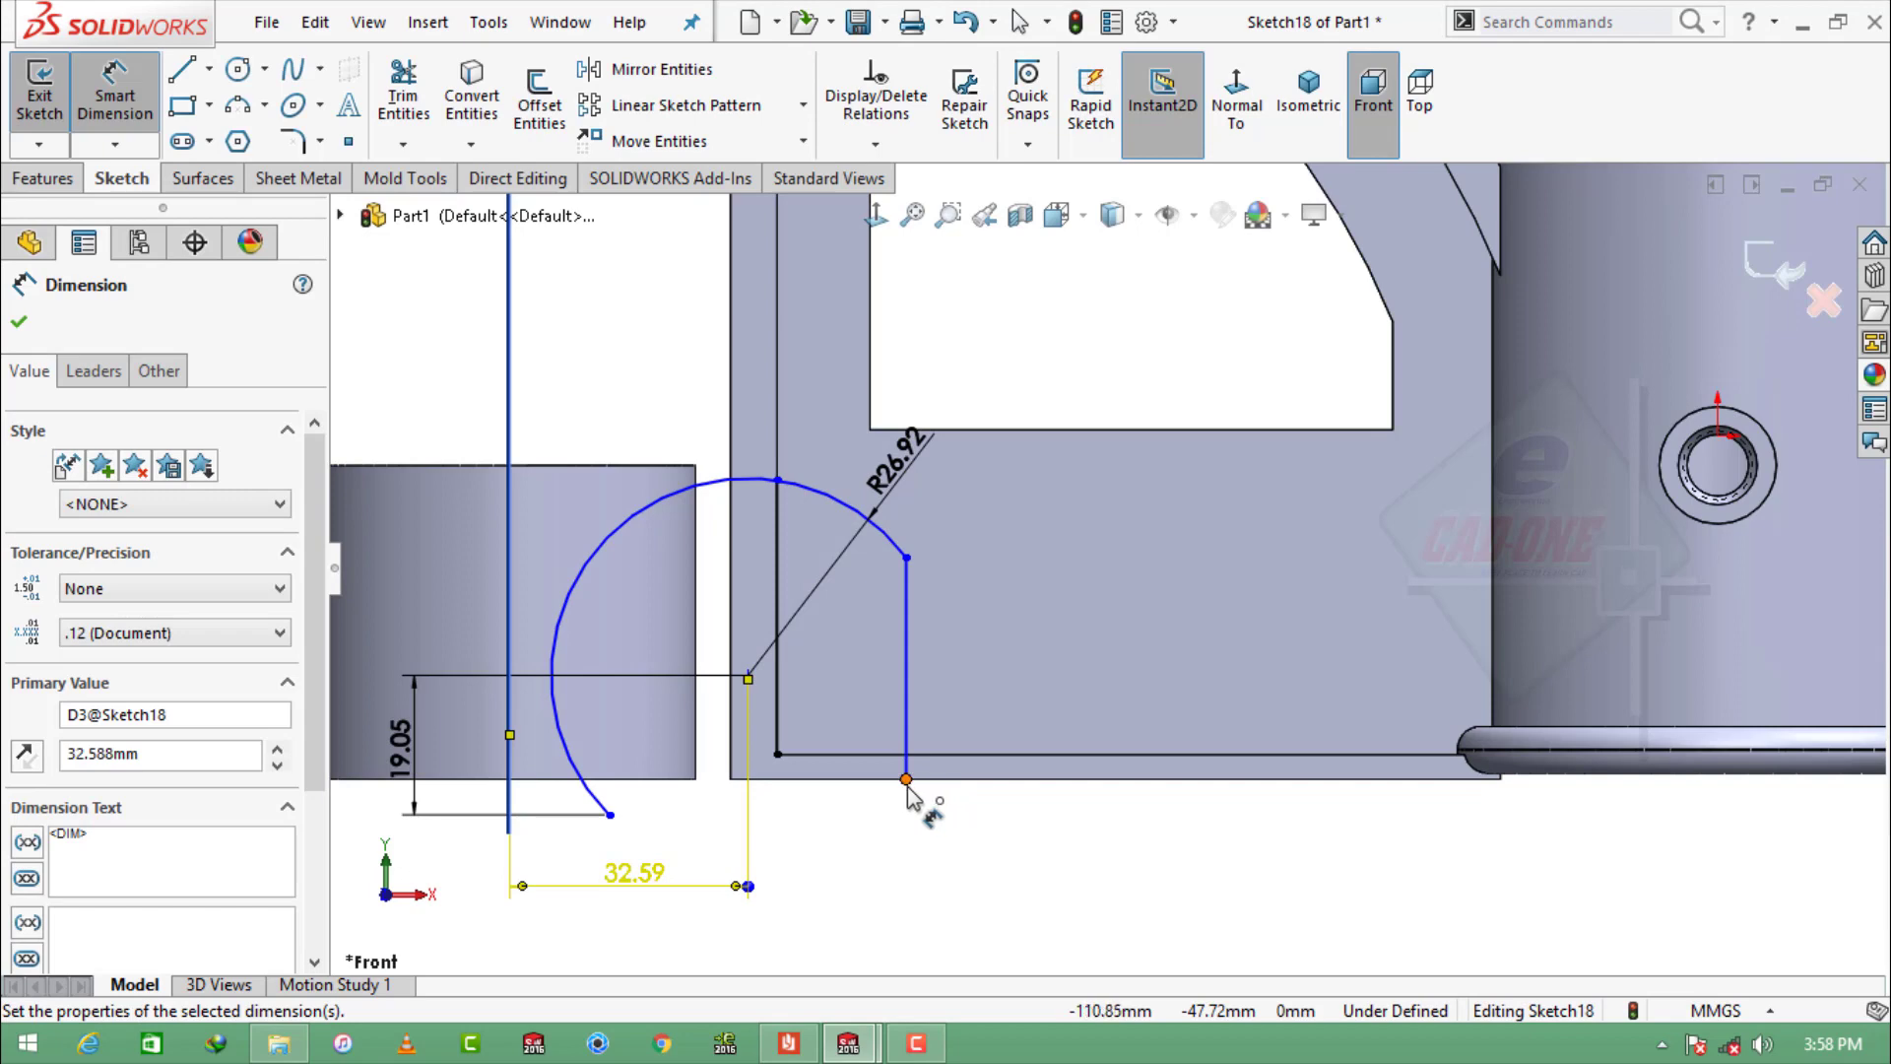
key("Escape")
Step: Add a horizontal relation between the vertical line's lower endpoint and the arc's lower endpoint
left_click(906, 778)
left_click(609, 814, "ctrl")
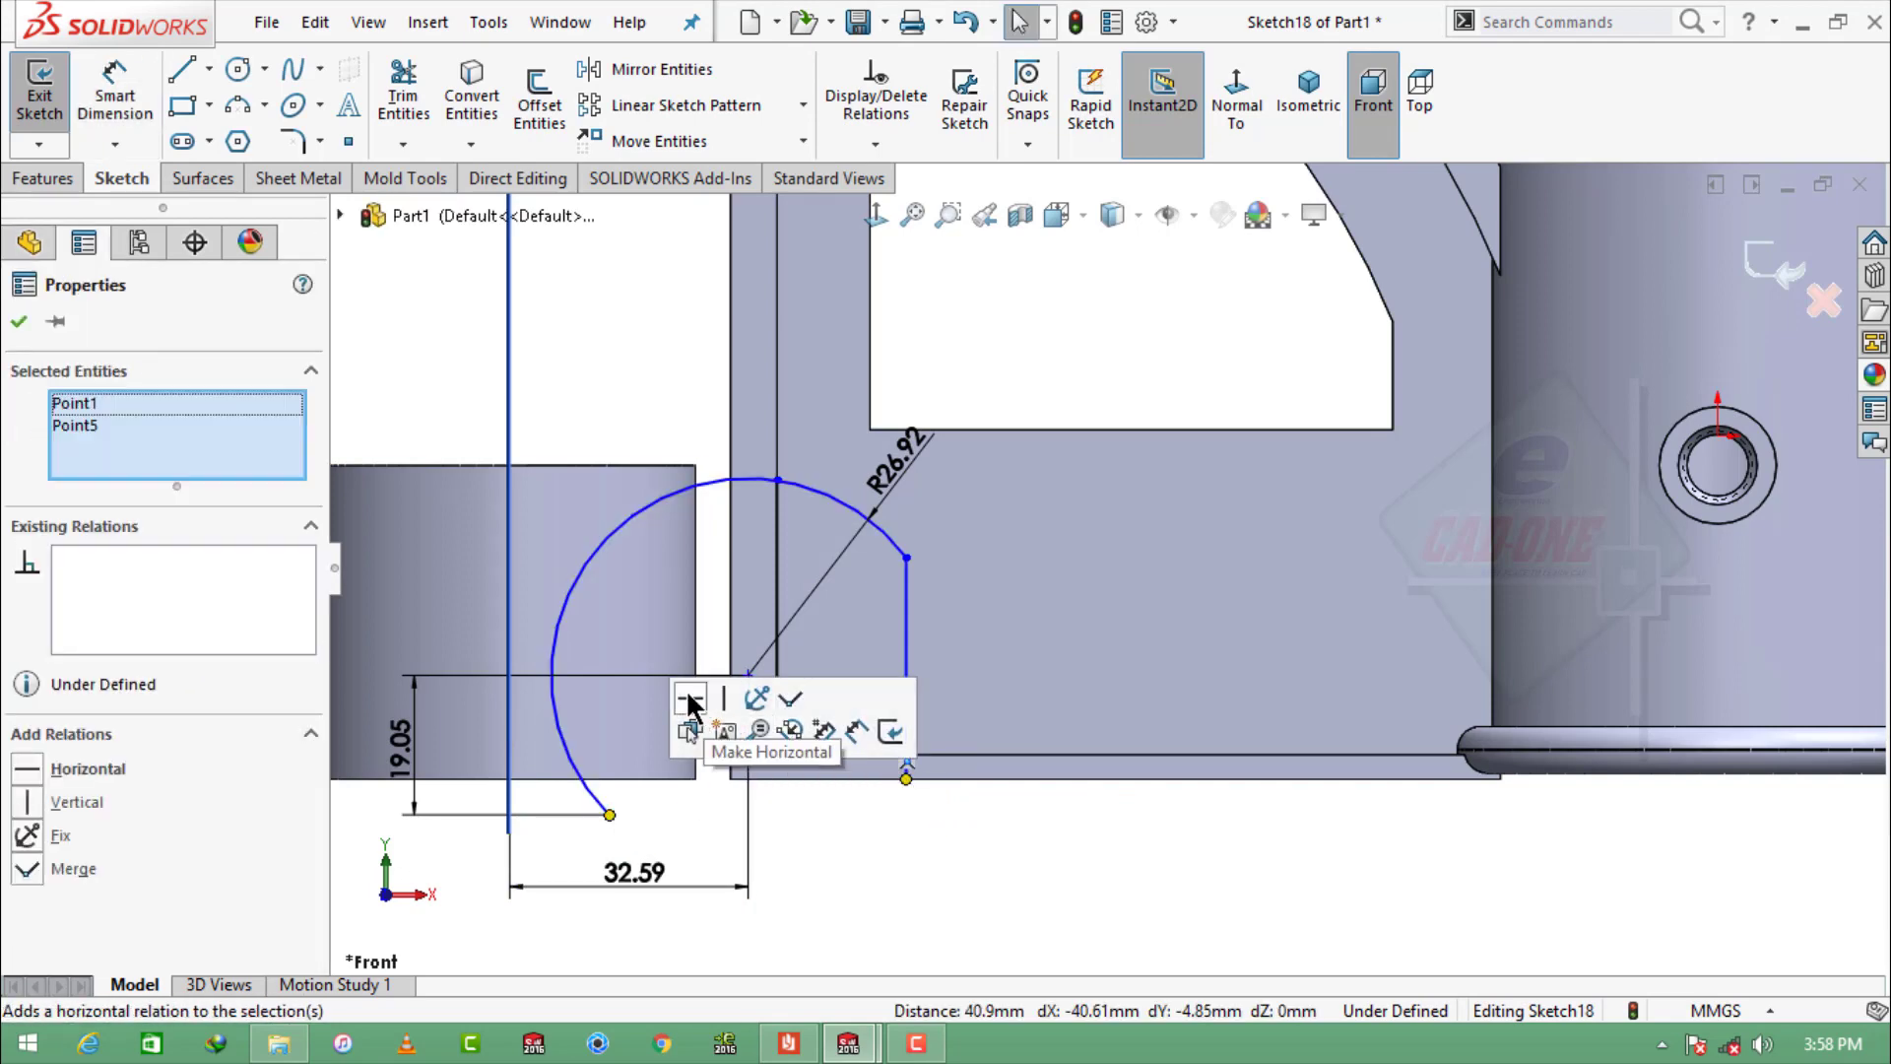
left_click(690, 701)
left_click(1109, 847)
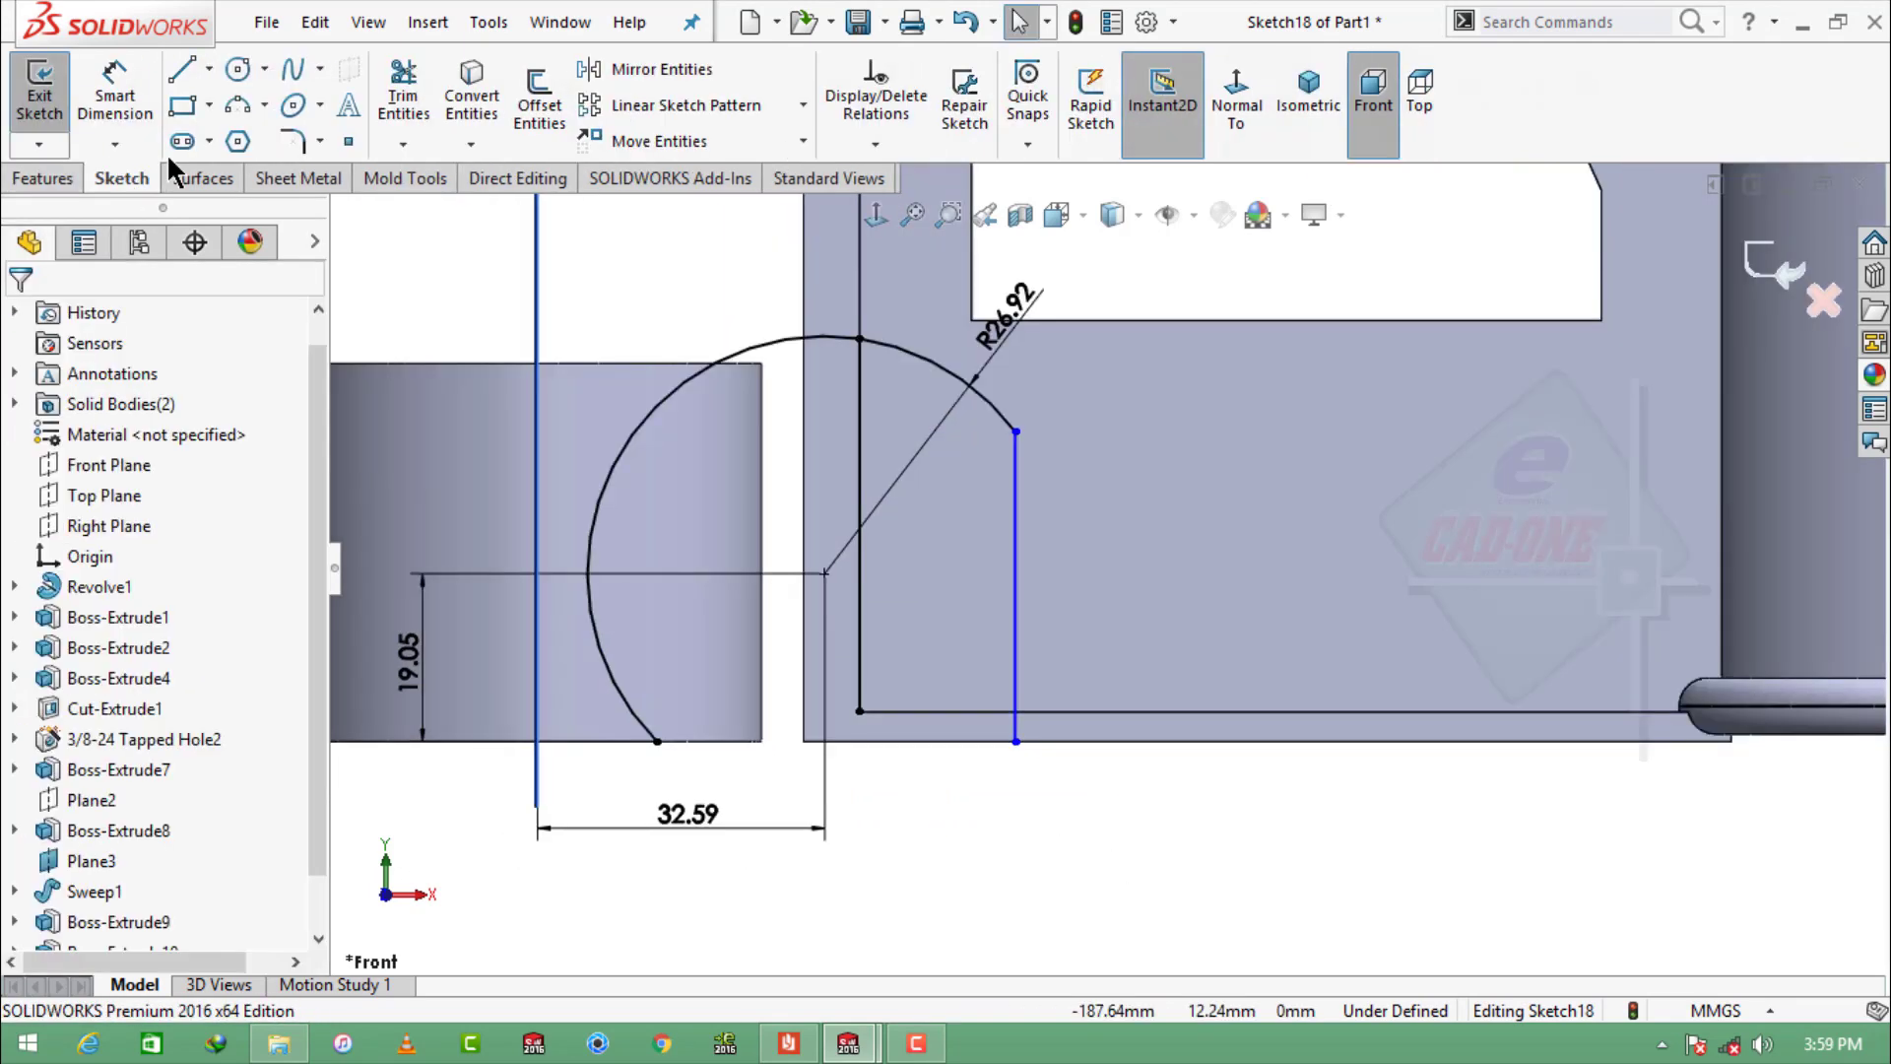
Step: Close the profile with a horizontal line between its two lower endpoints and trim away the converted flange edge inside it
left_click(183, 71)
left_click(658, 742)
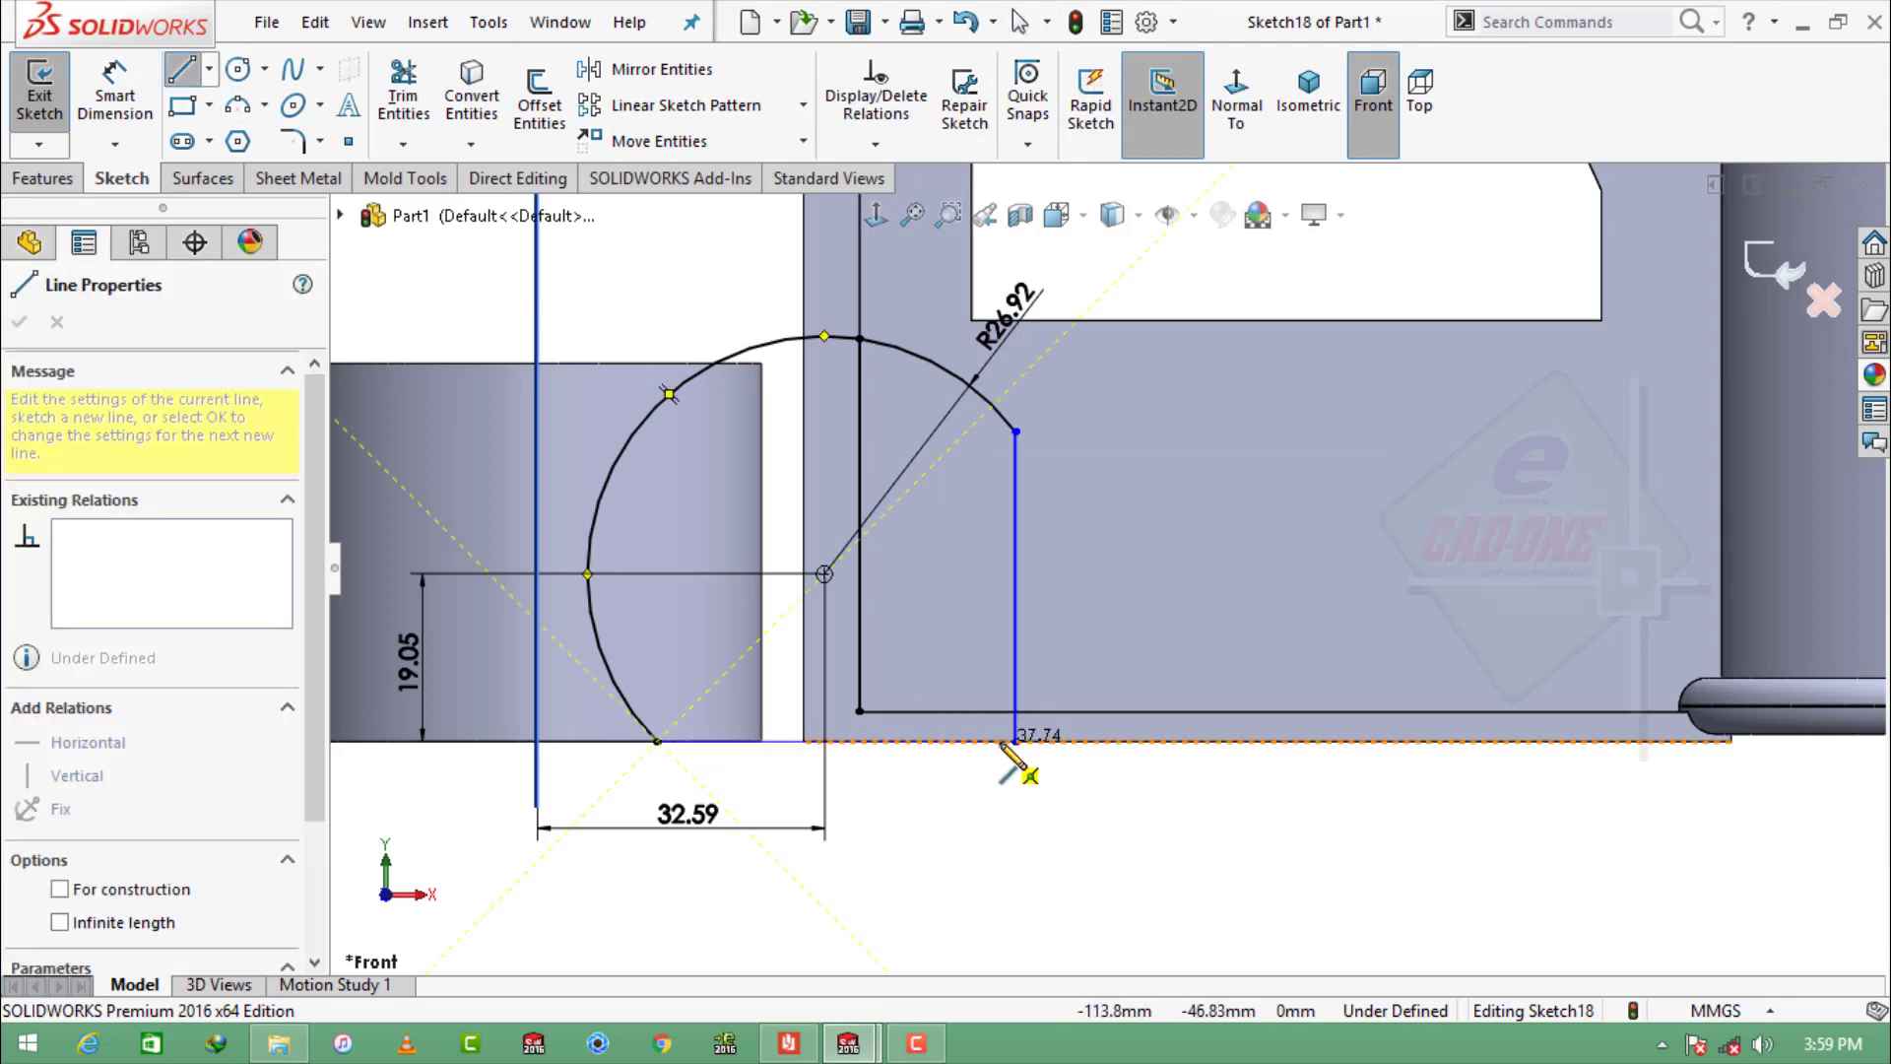
left_click(1015, 741)
left_click(403, 99)
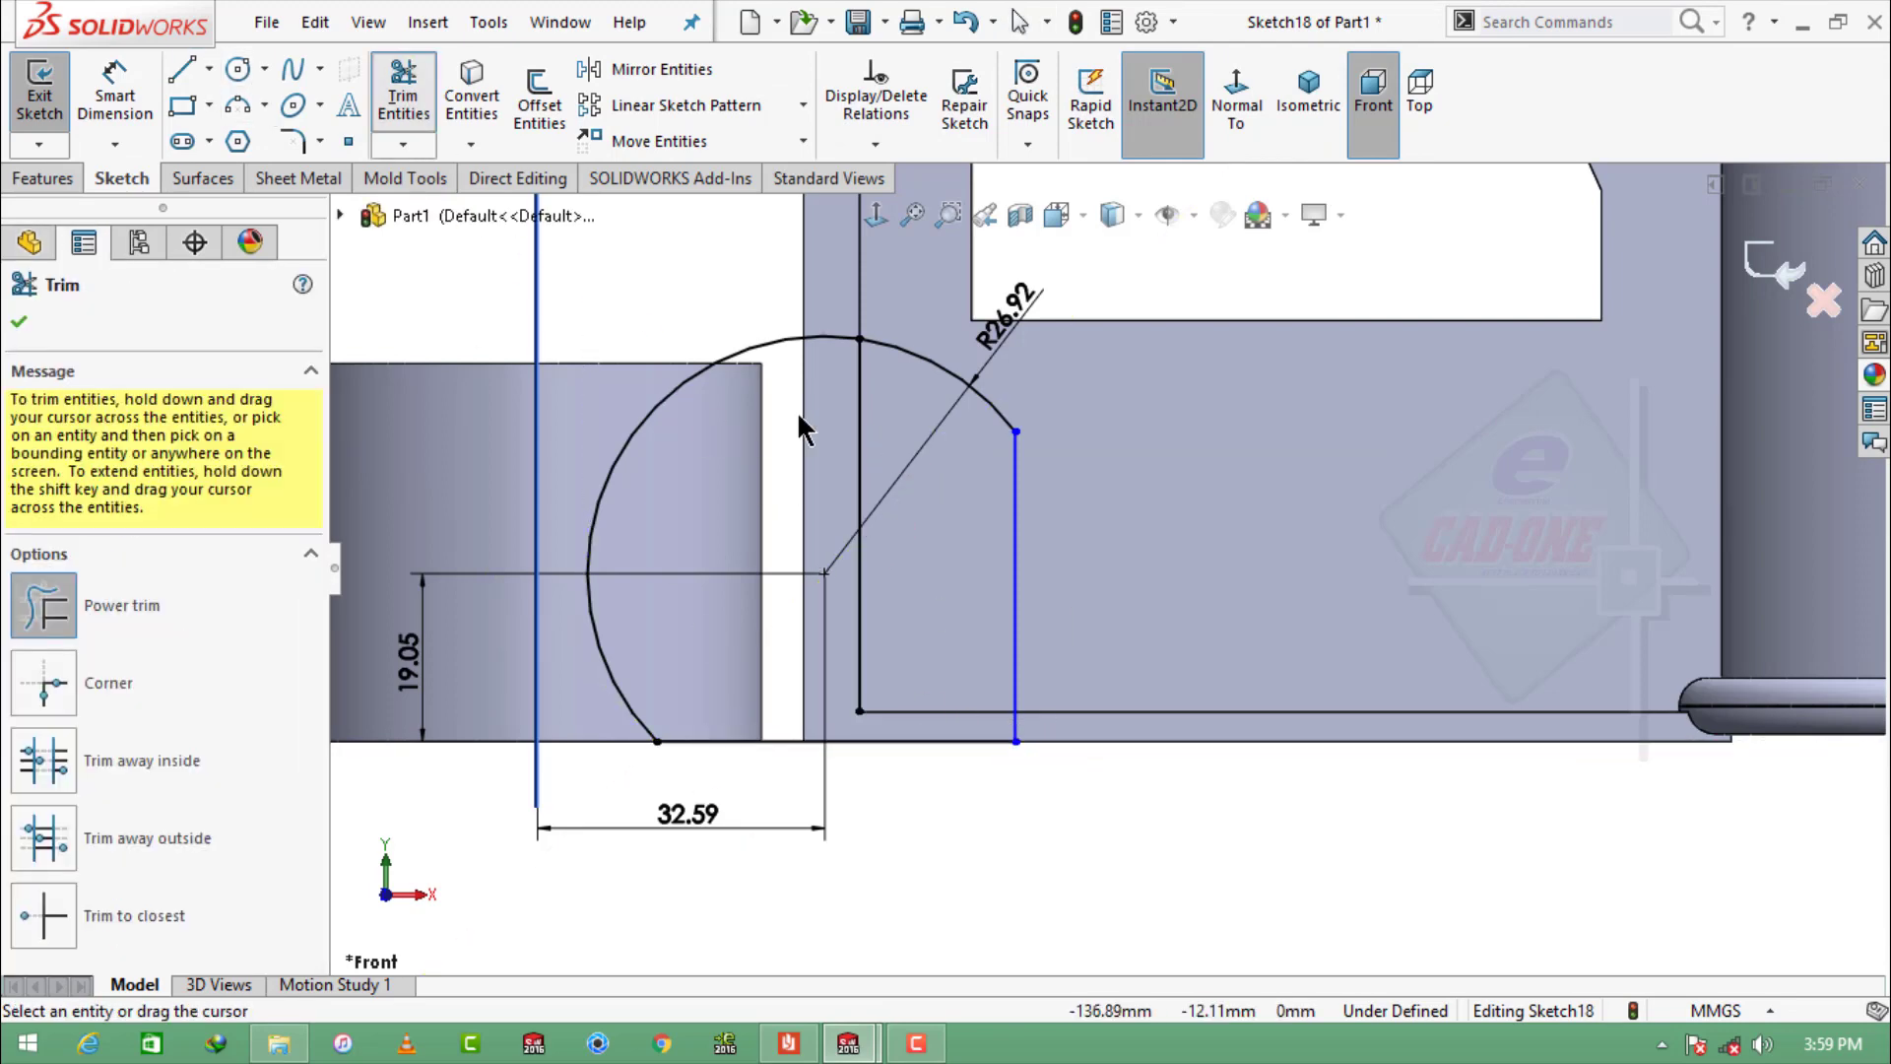
left_click_drag(800, 412, 878, 446)
key("Escape")
Step: Extrude the closed arc profile with a Mid Plane depth of 39.624 mm, merging the result
scroll(1103, 522, "up", 4)
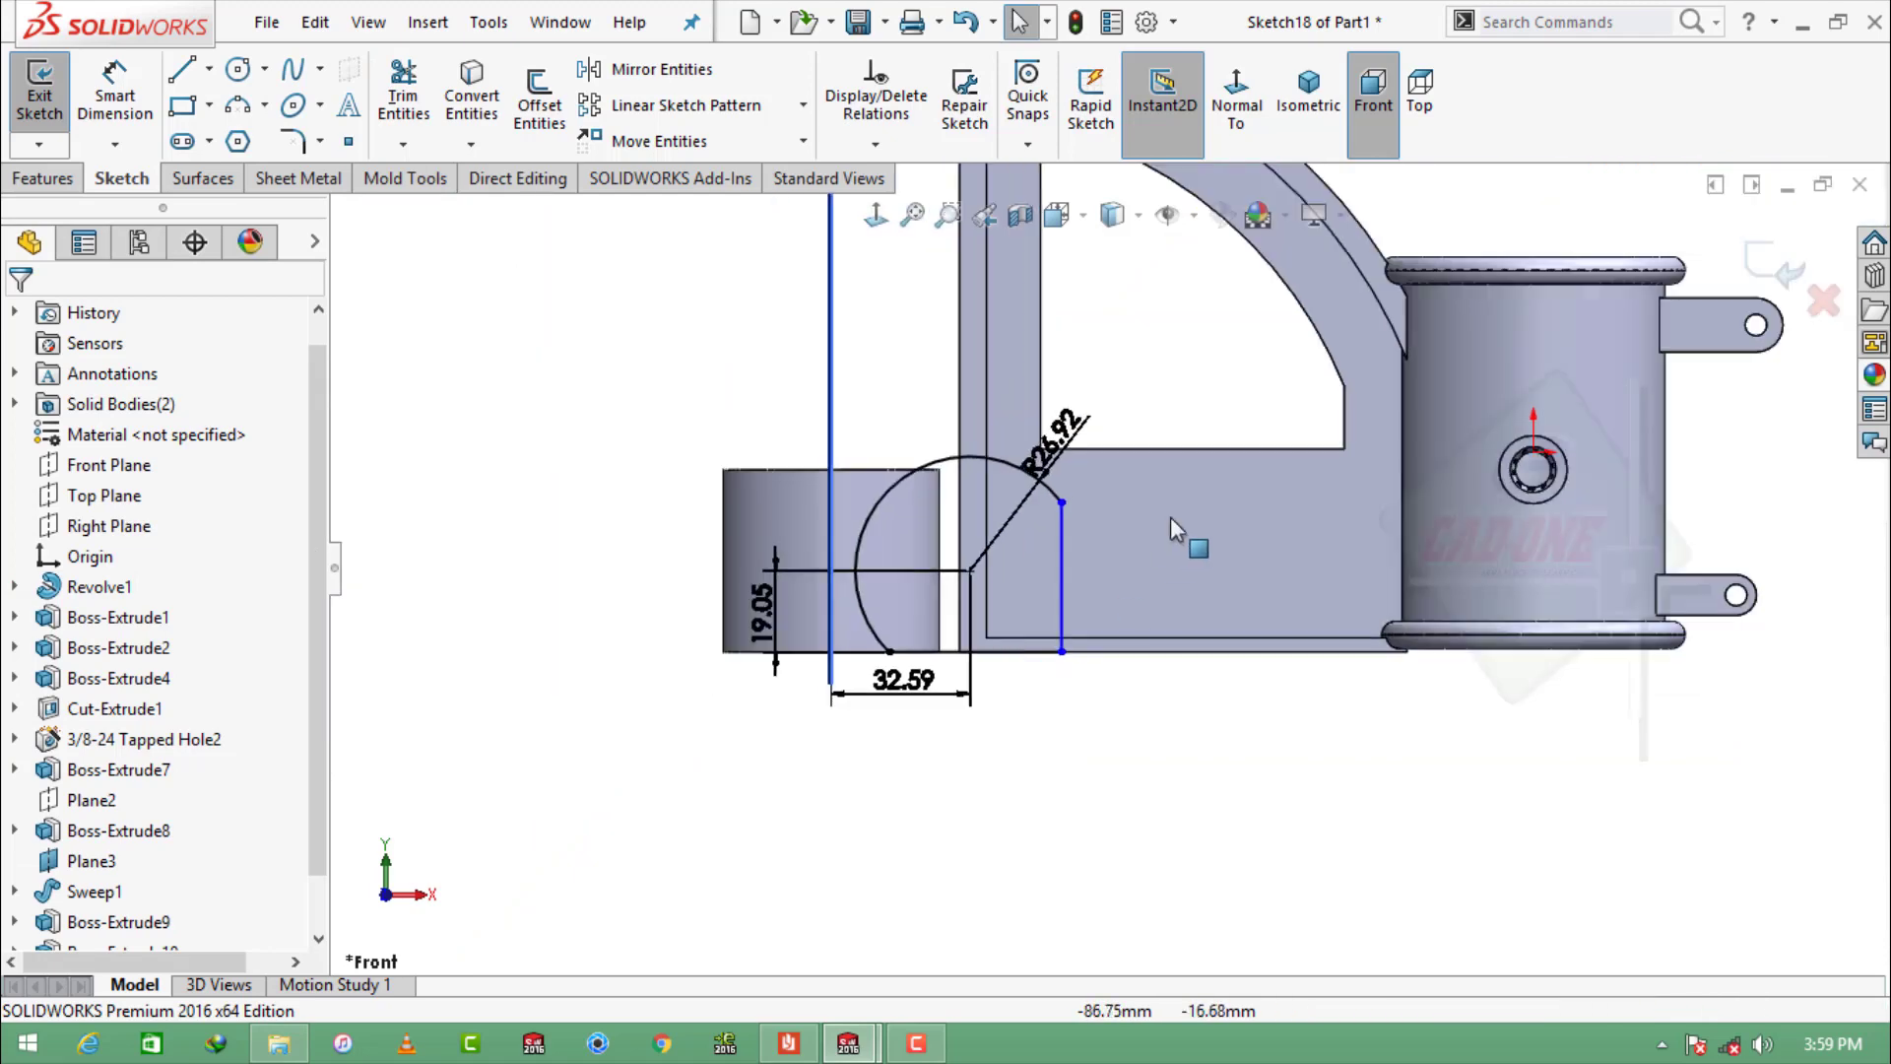
scroll(1172, 517, "down", 1)
left_click(59, 181)
left_click(64, 109)
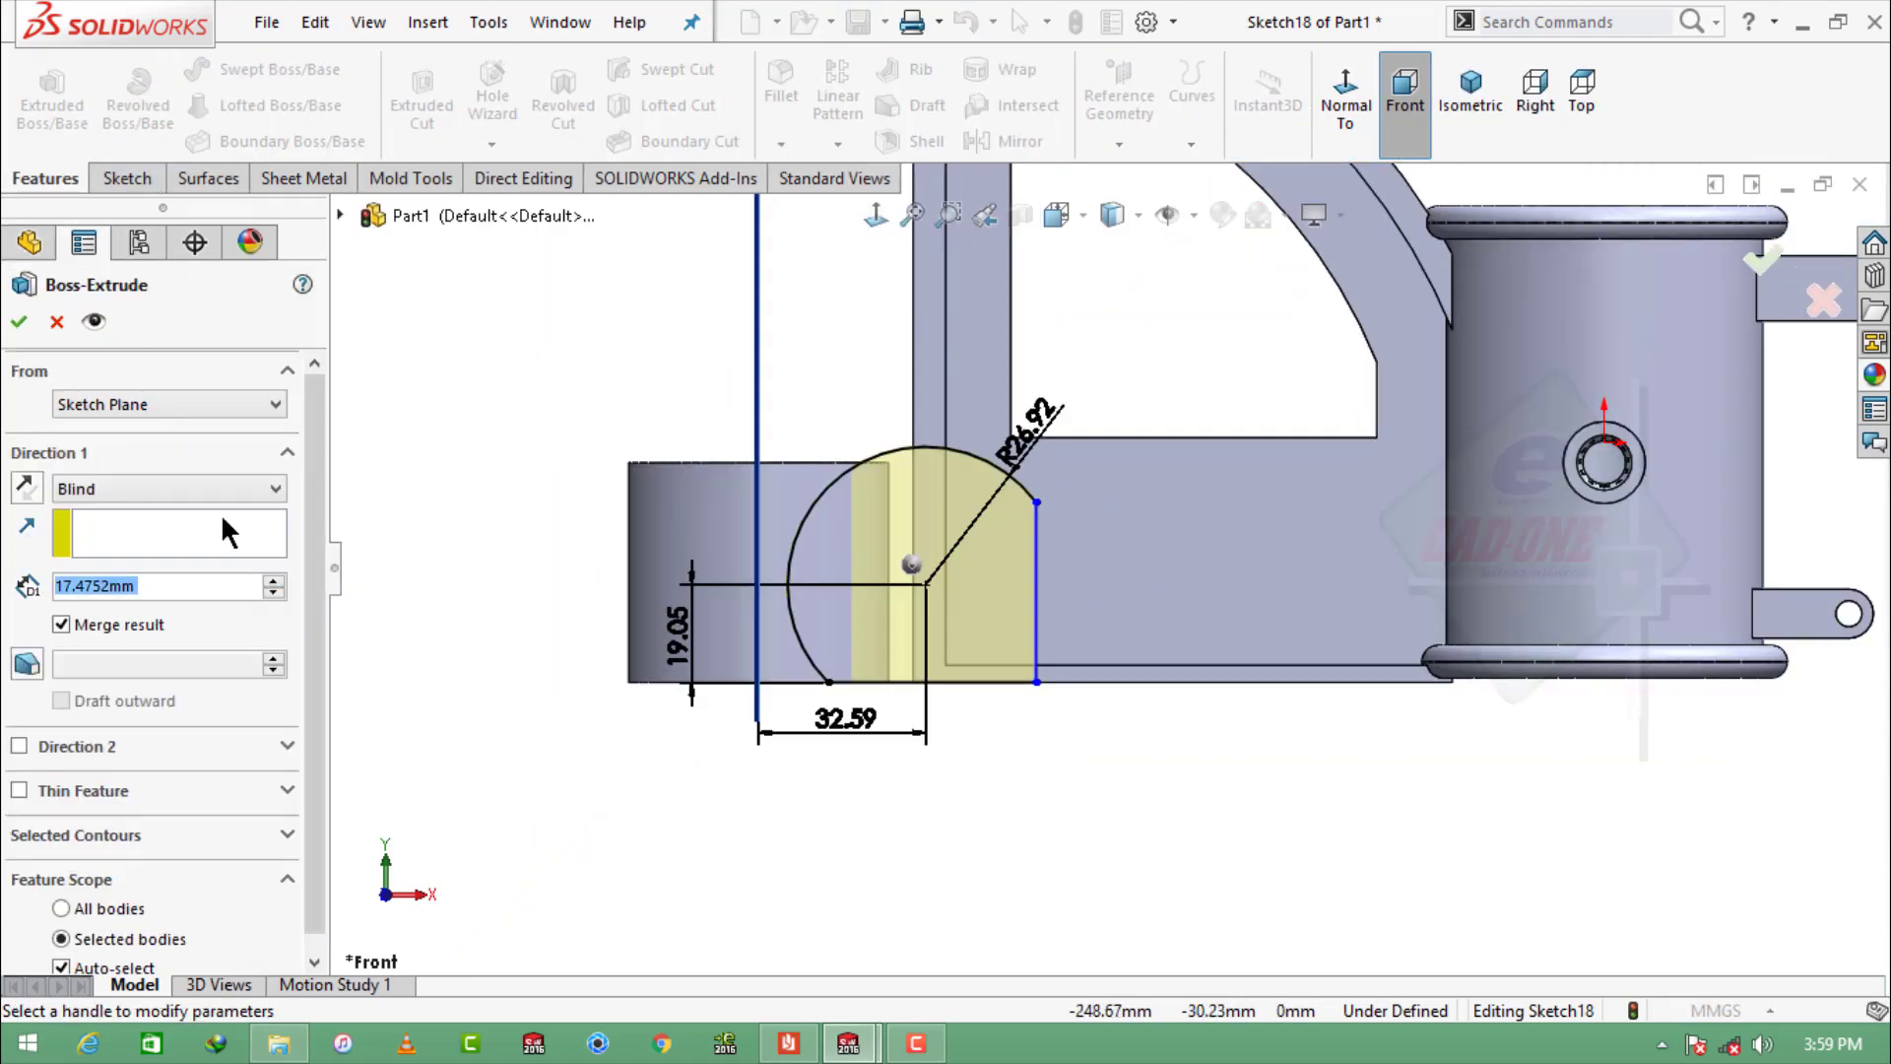
left_click(167, 488)
left_click(123, 611)
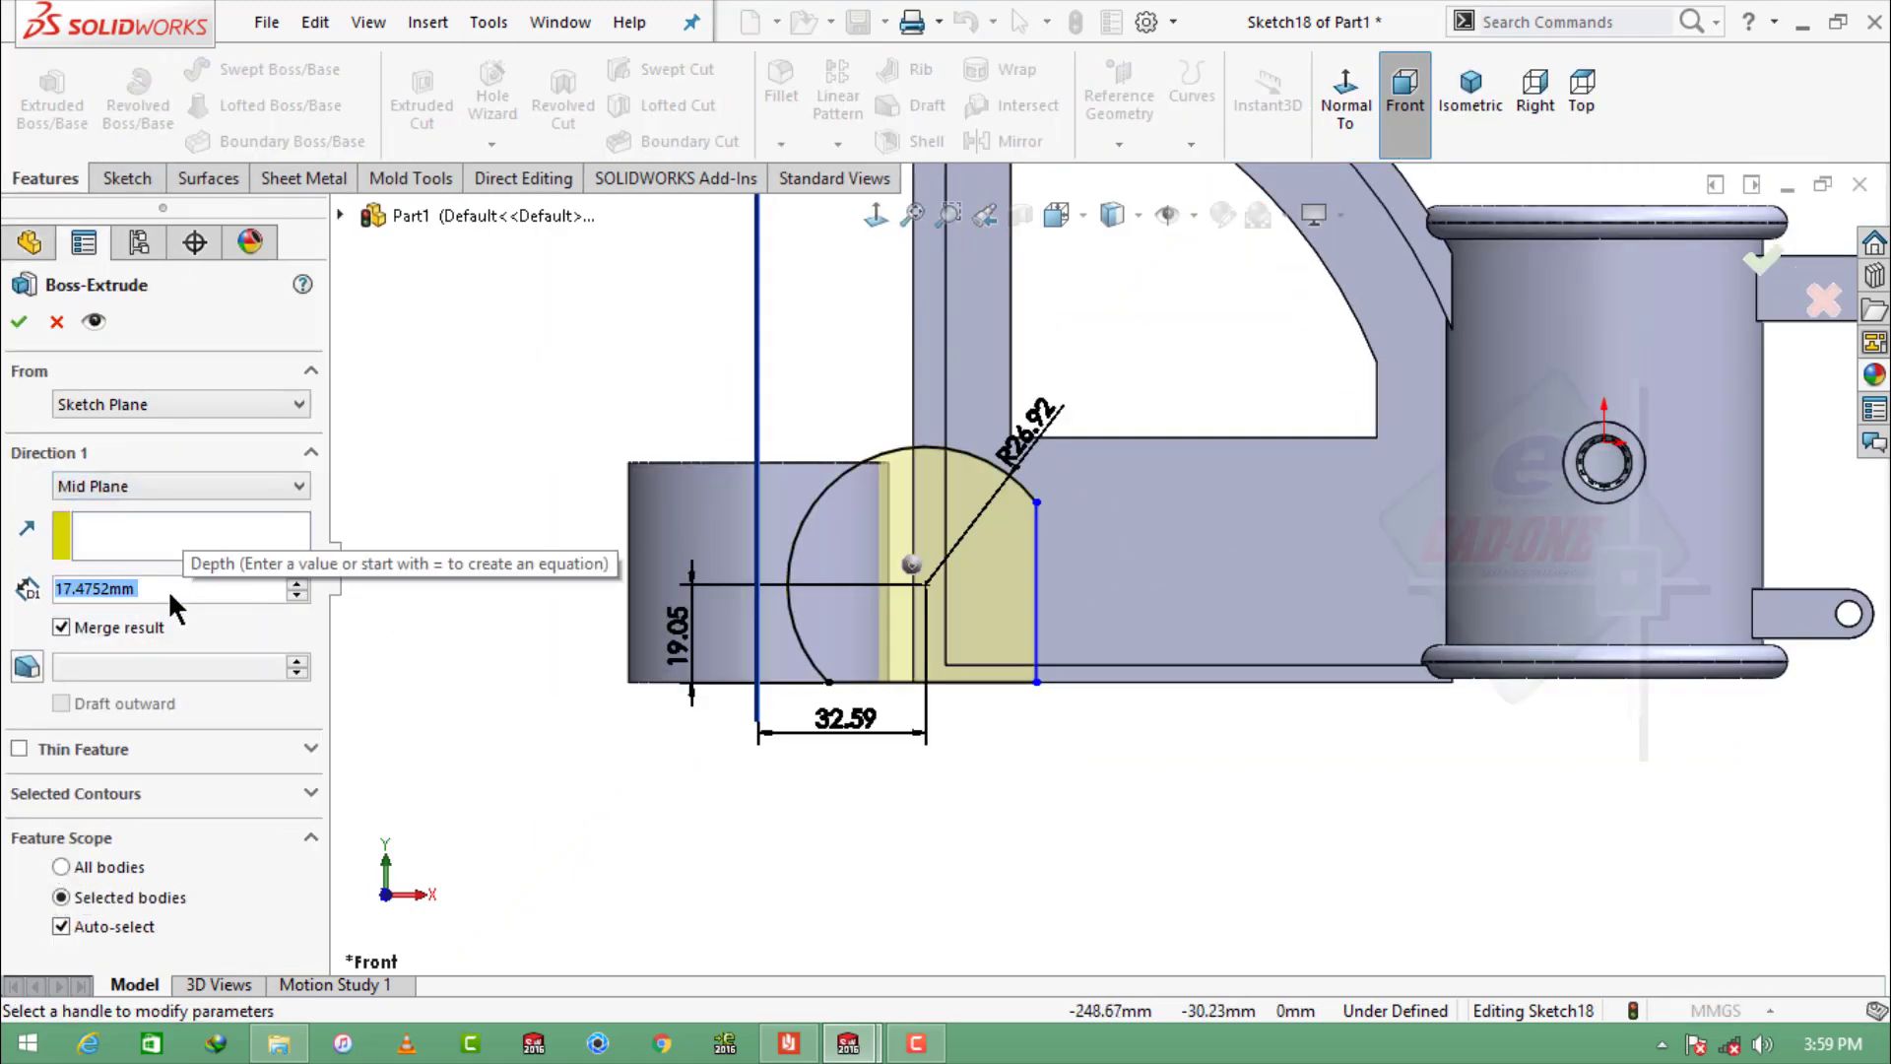
type("39.")
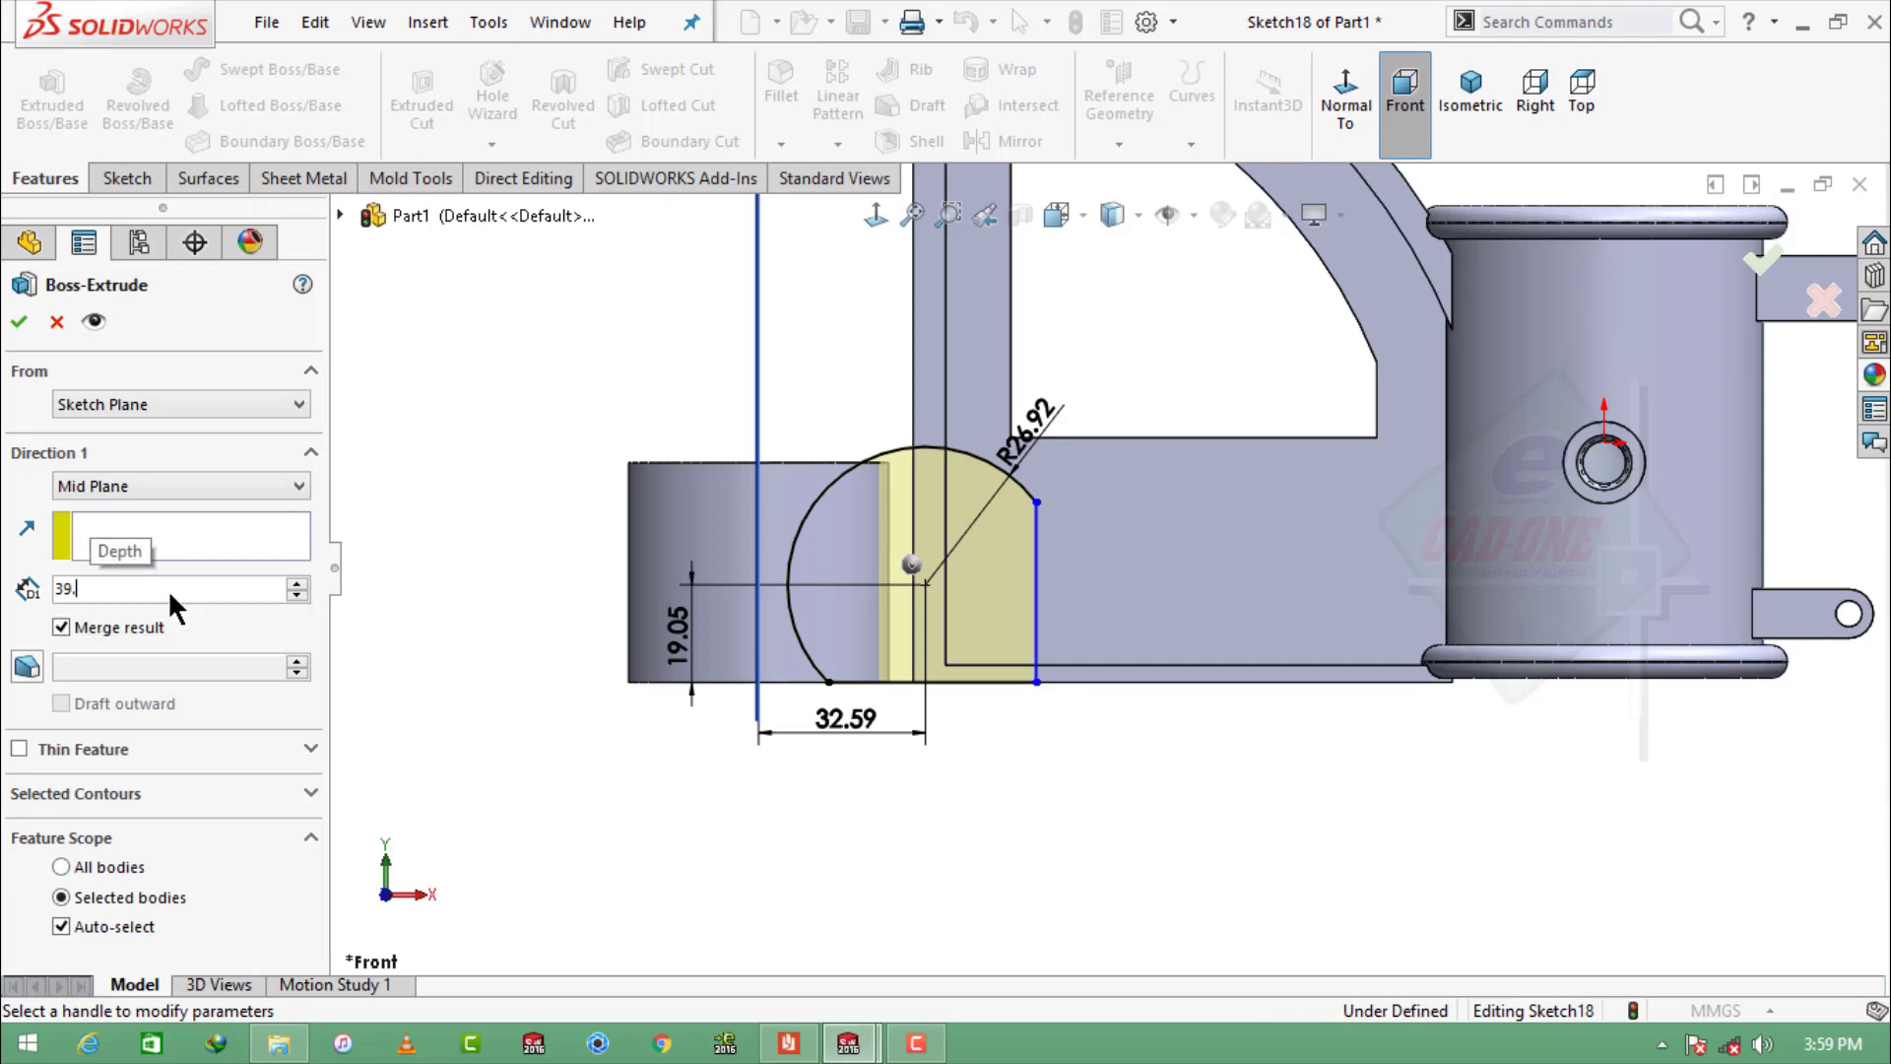
type("624")
key("Return")
left_click(19, 322)
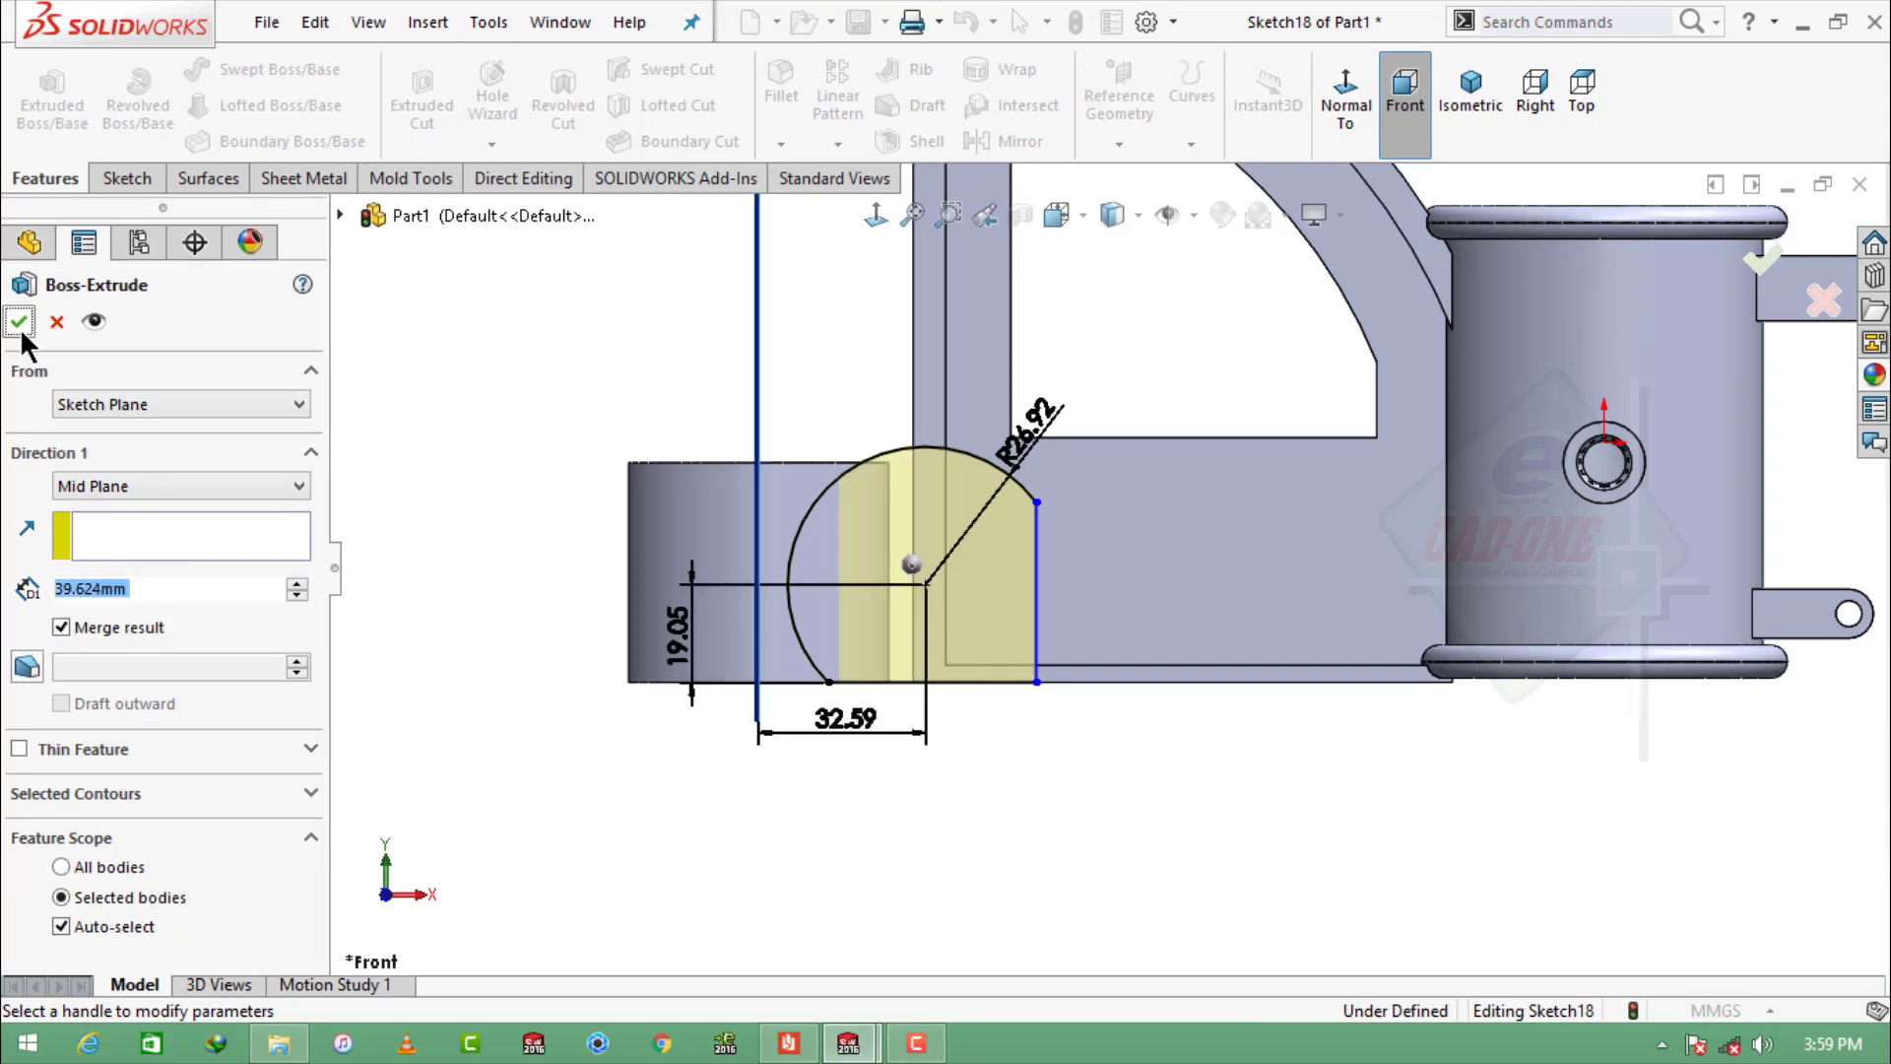
Step: Start a sketch on the arched boss's flat front face and draw a circle of about 15.4 mm radius concentric with its arc
middle_click_drag(1110, 512, 1070, 633)
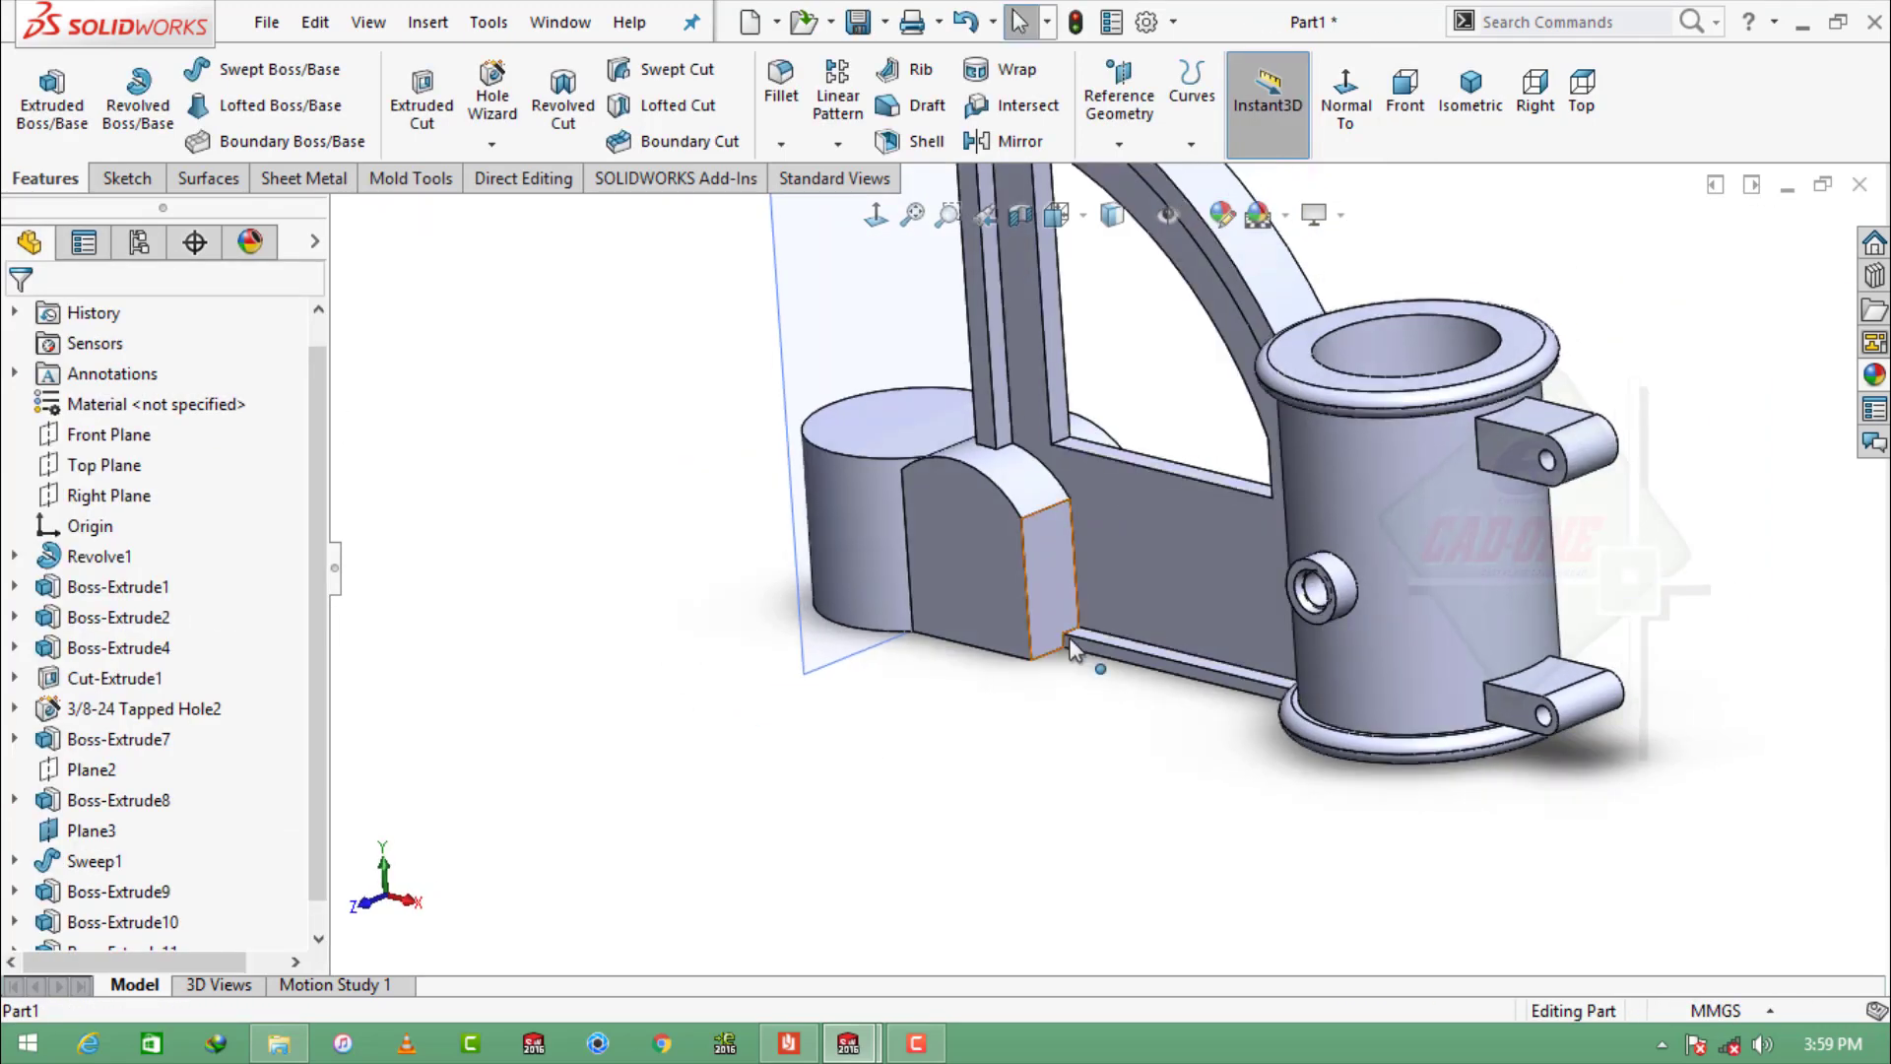
scroll(1078, 630, "up", 5)
middle_click_drag(1204, 617, 1265, 484)
scroll(1270, 483, "down", 1)
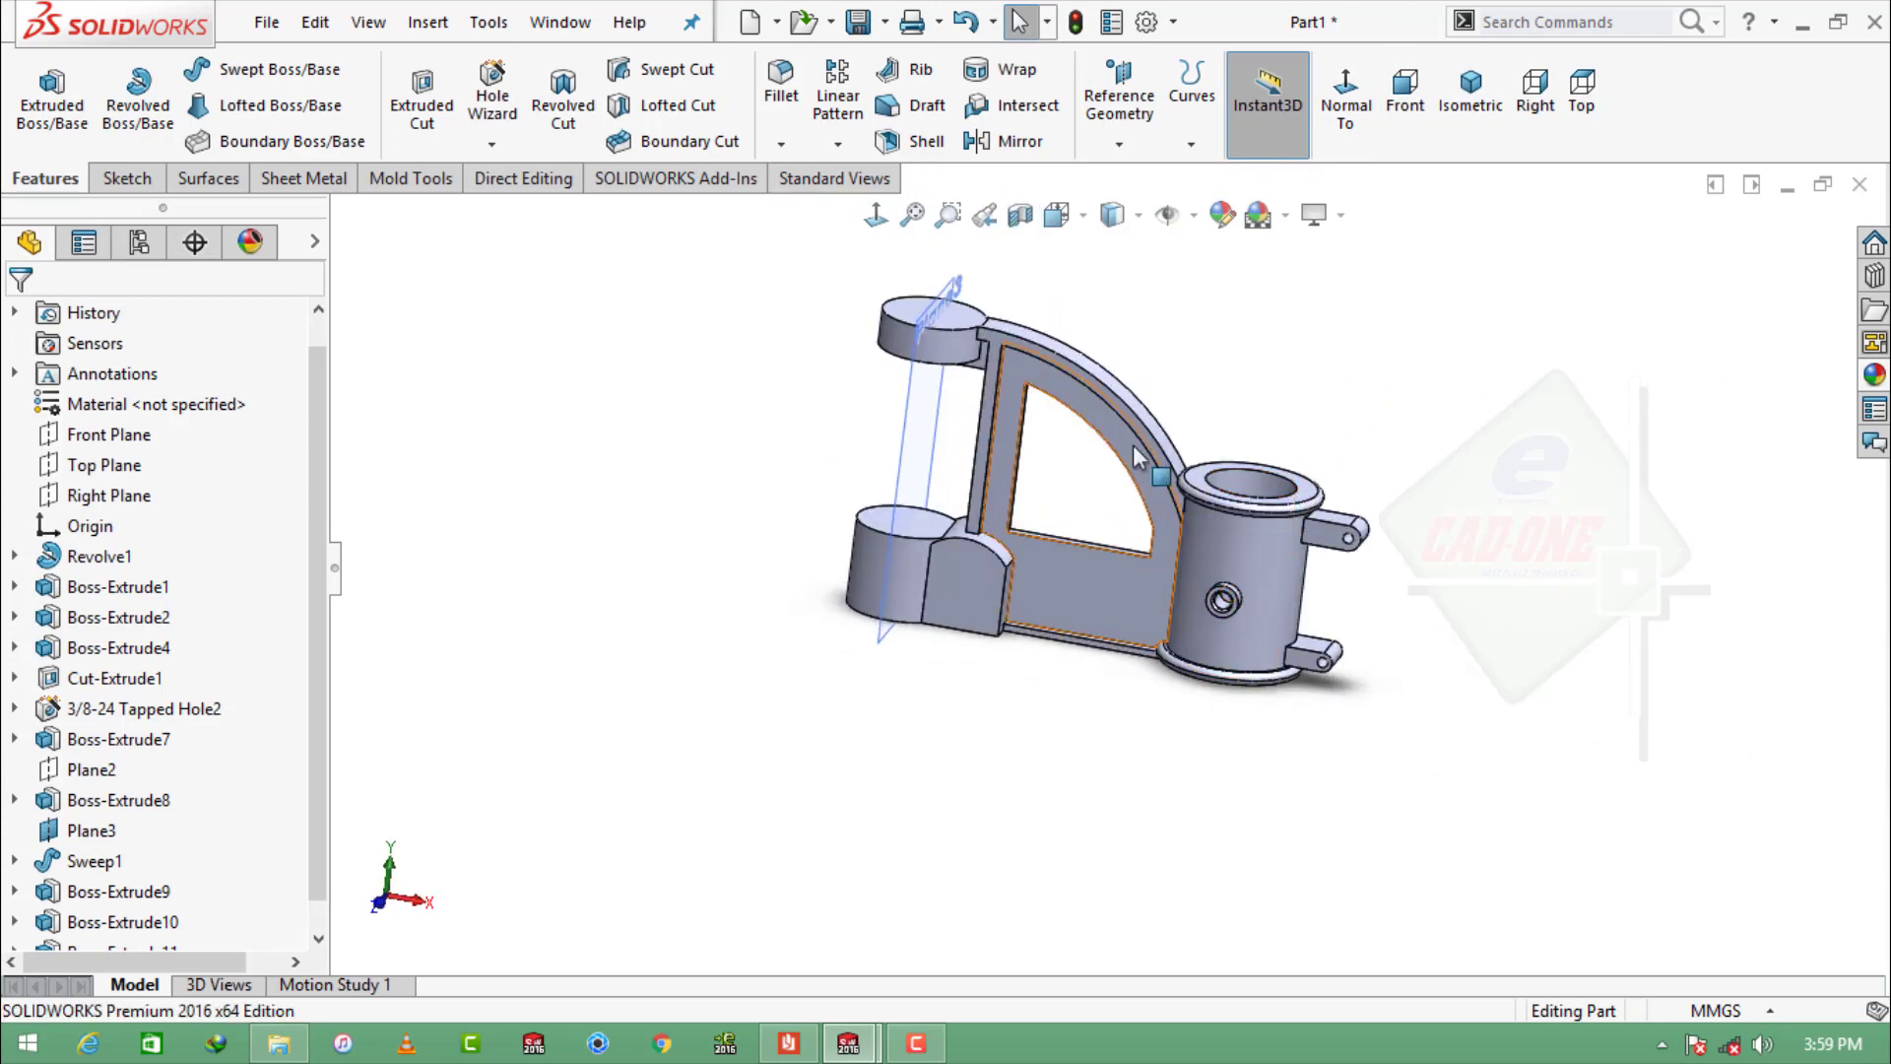
left_click(951, 587)
left_click(1084, 568)
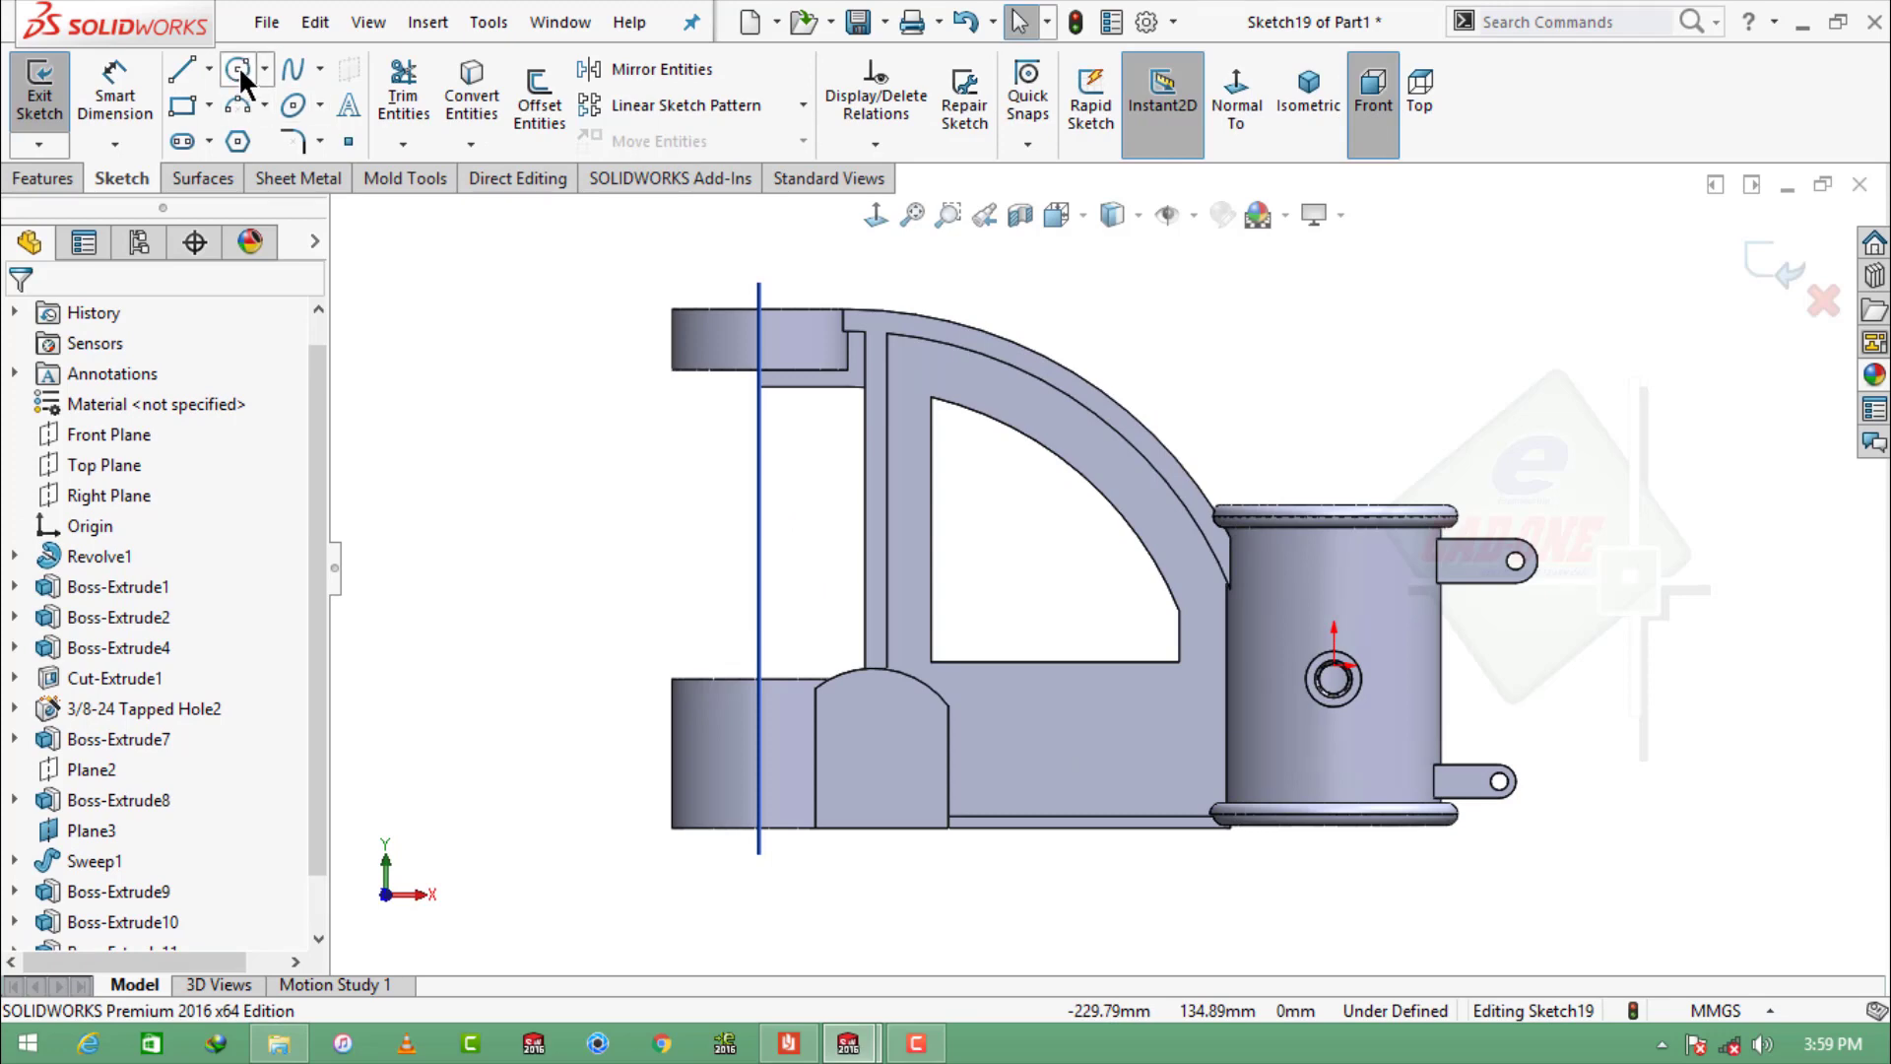
left_click(240, 71)
scroll(891, 778, "down", 2)
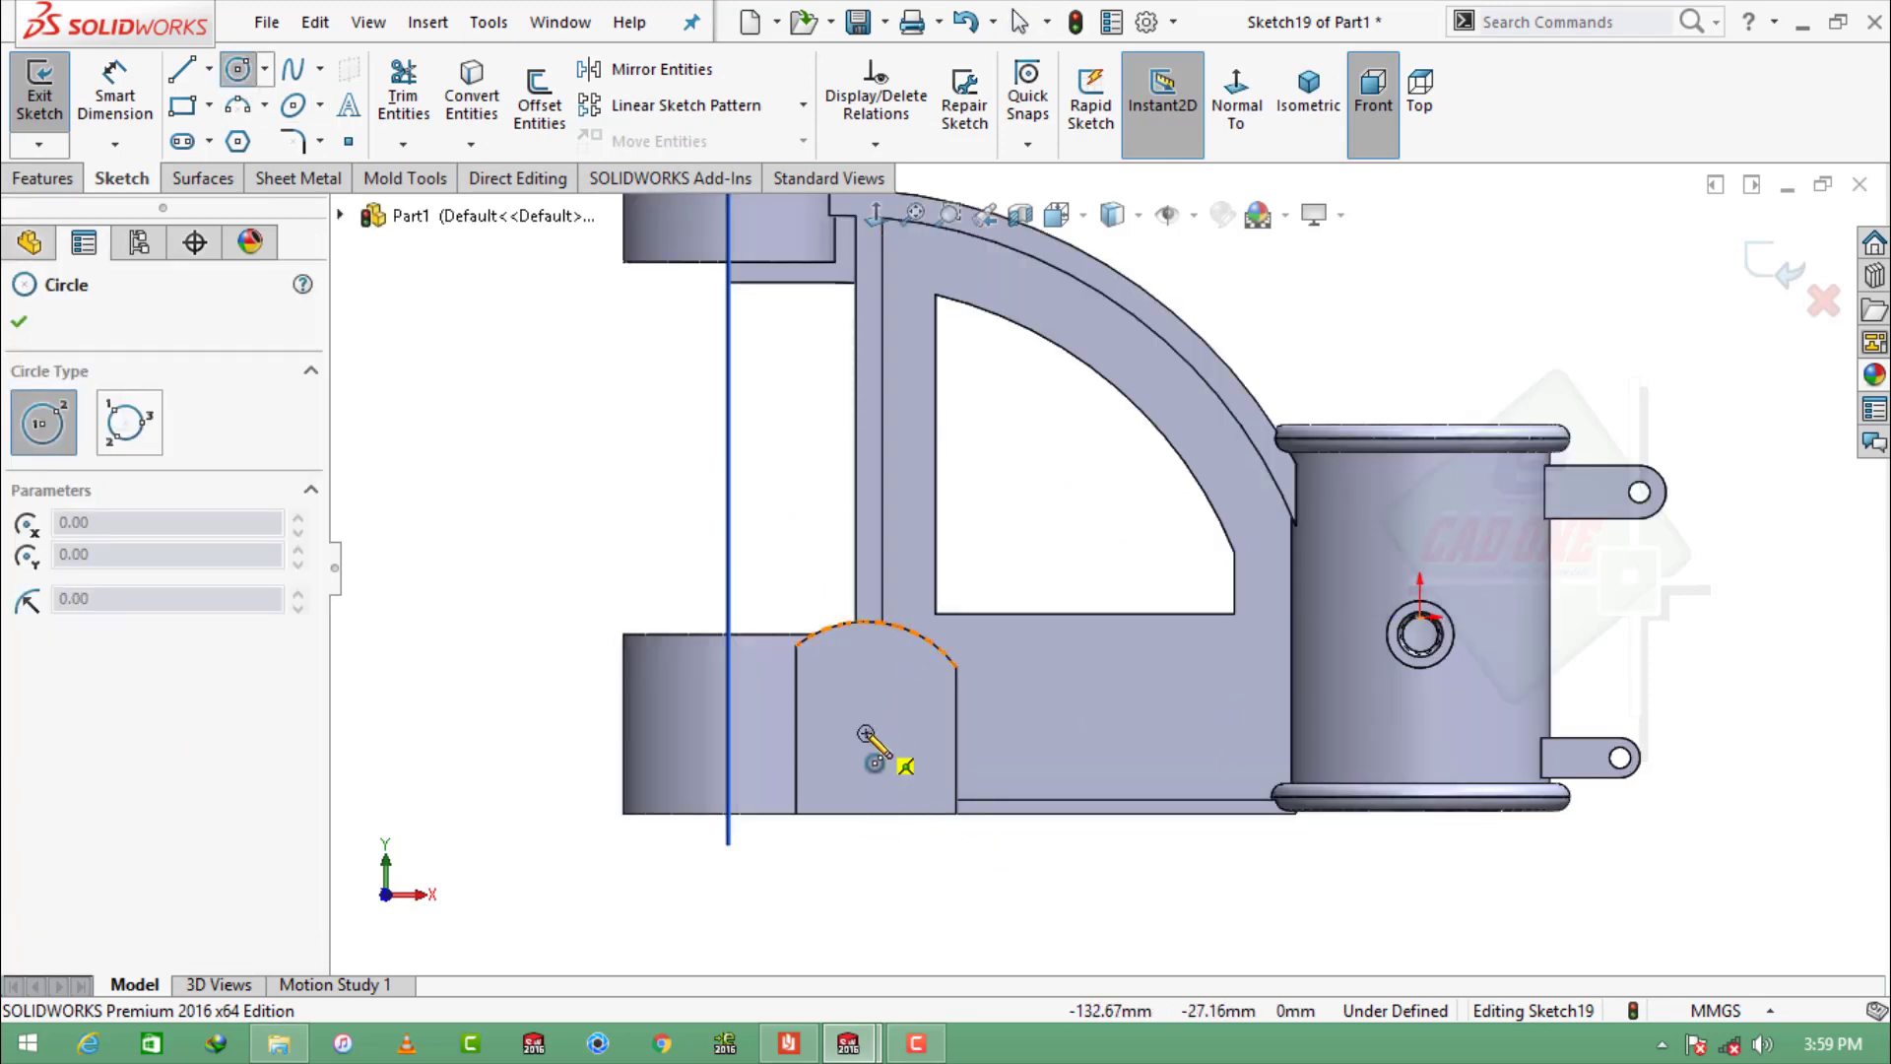
left_click(866, 733)
left_click(865, 672)
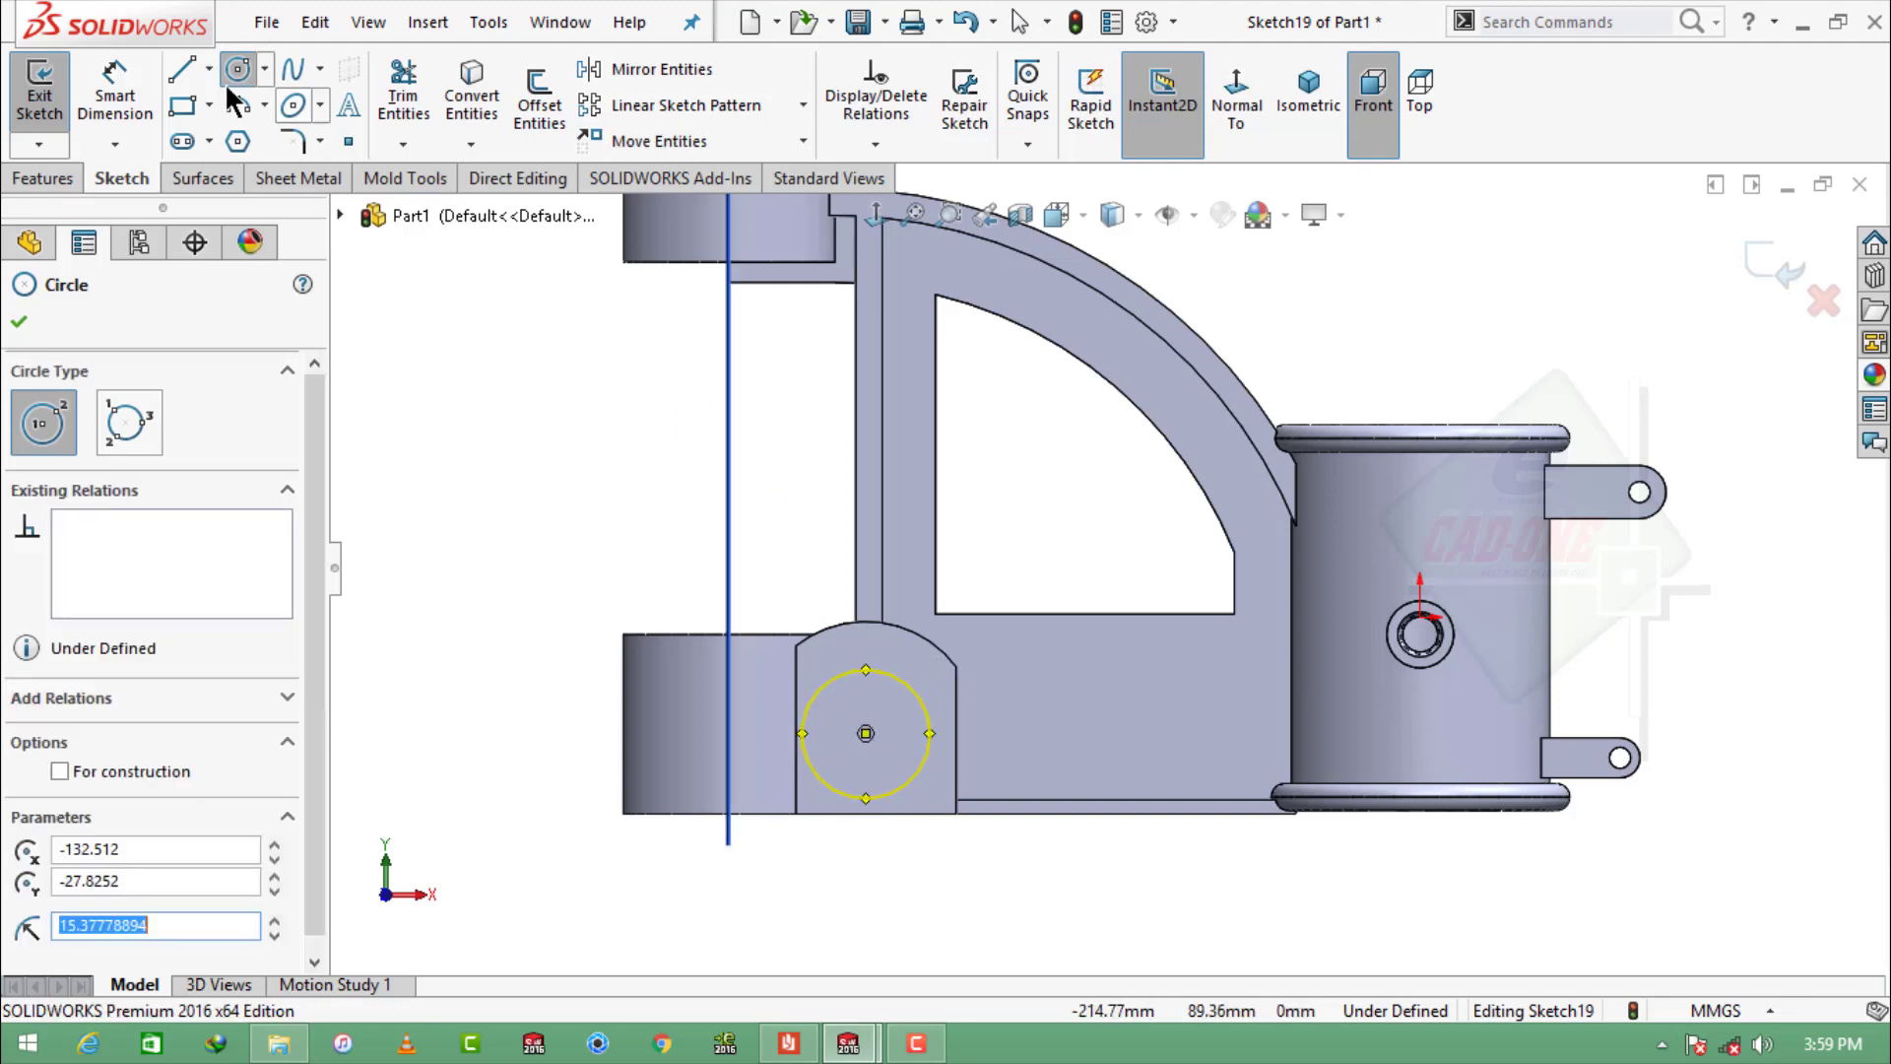
Step: Dimension the circle's diameter as 31.75 mm
key("d")
left_click(919, 711)
left_click(1320, 821)
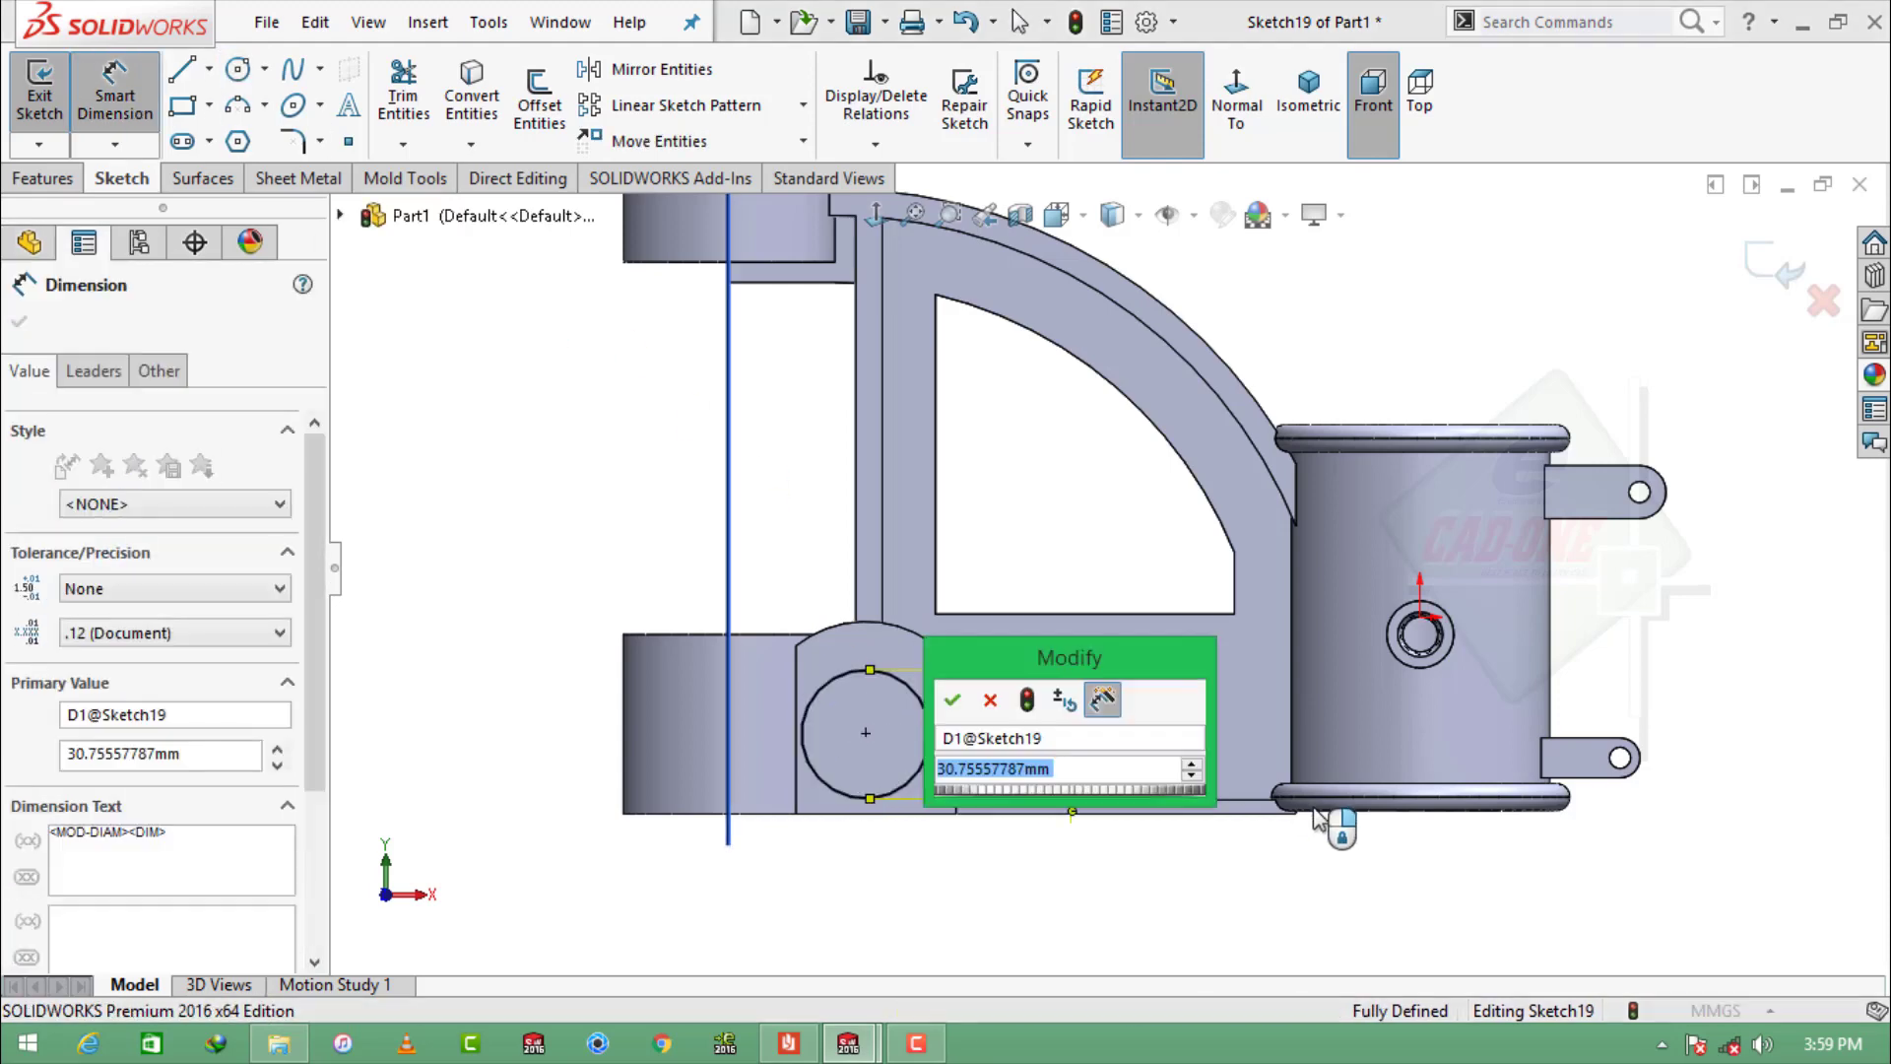
type("31.75")
key("Return")
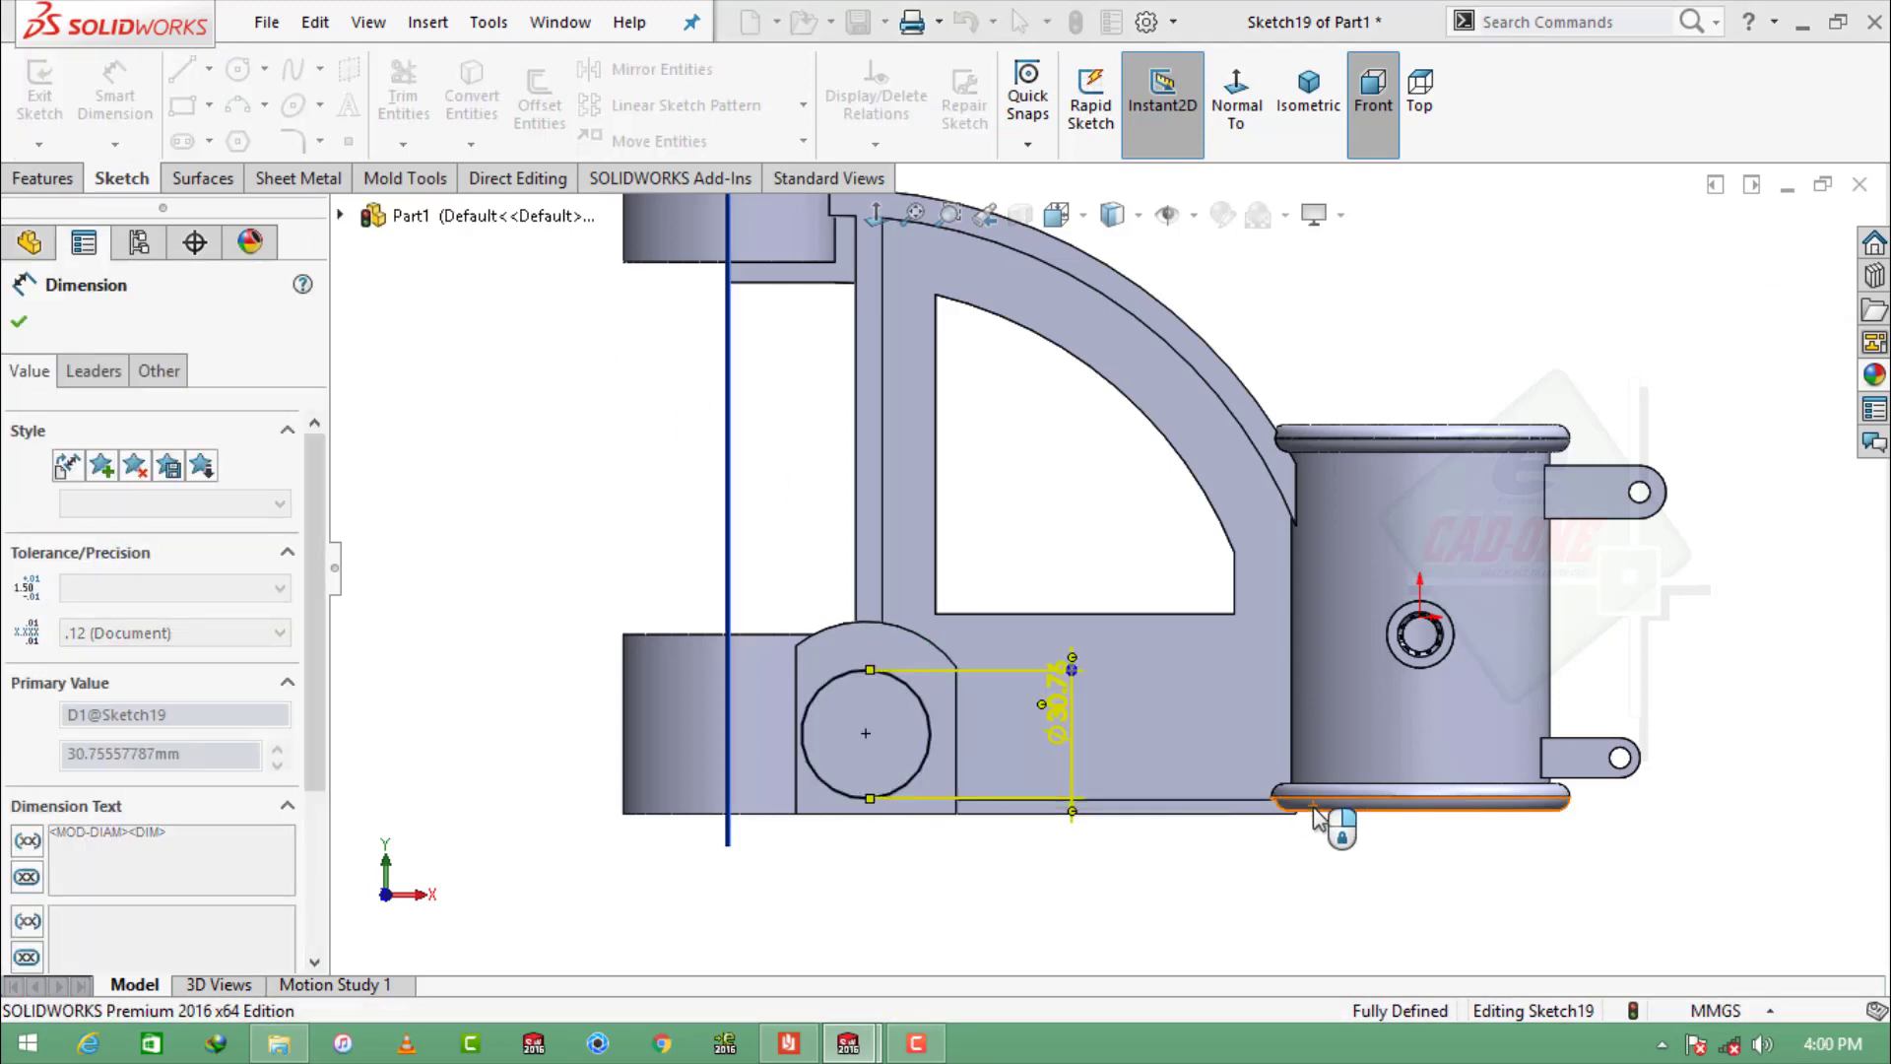
Step: Extrude the circle on the arched boss with a Mid Plane depth of 55.5752 mm, merging the result
left_click(42, 178)
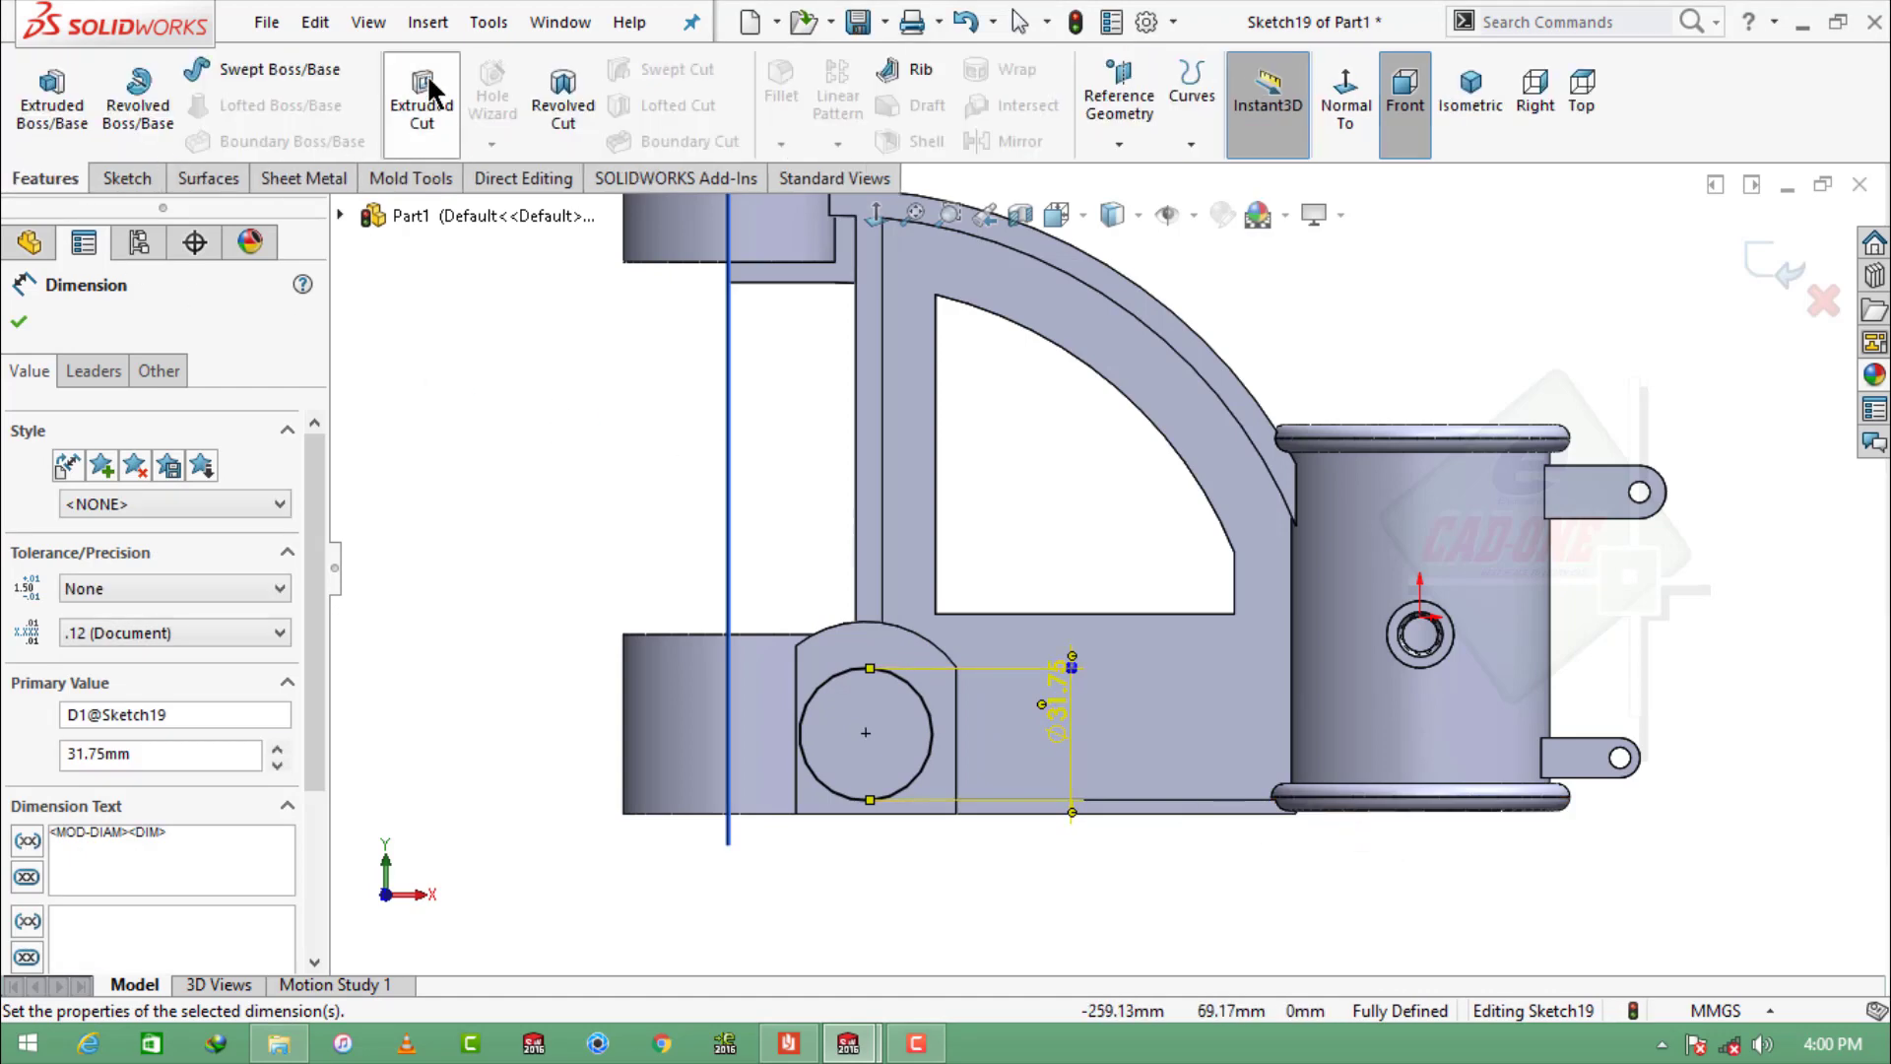
key("Escape")
key("ctrl+7")
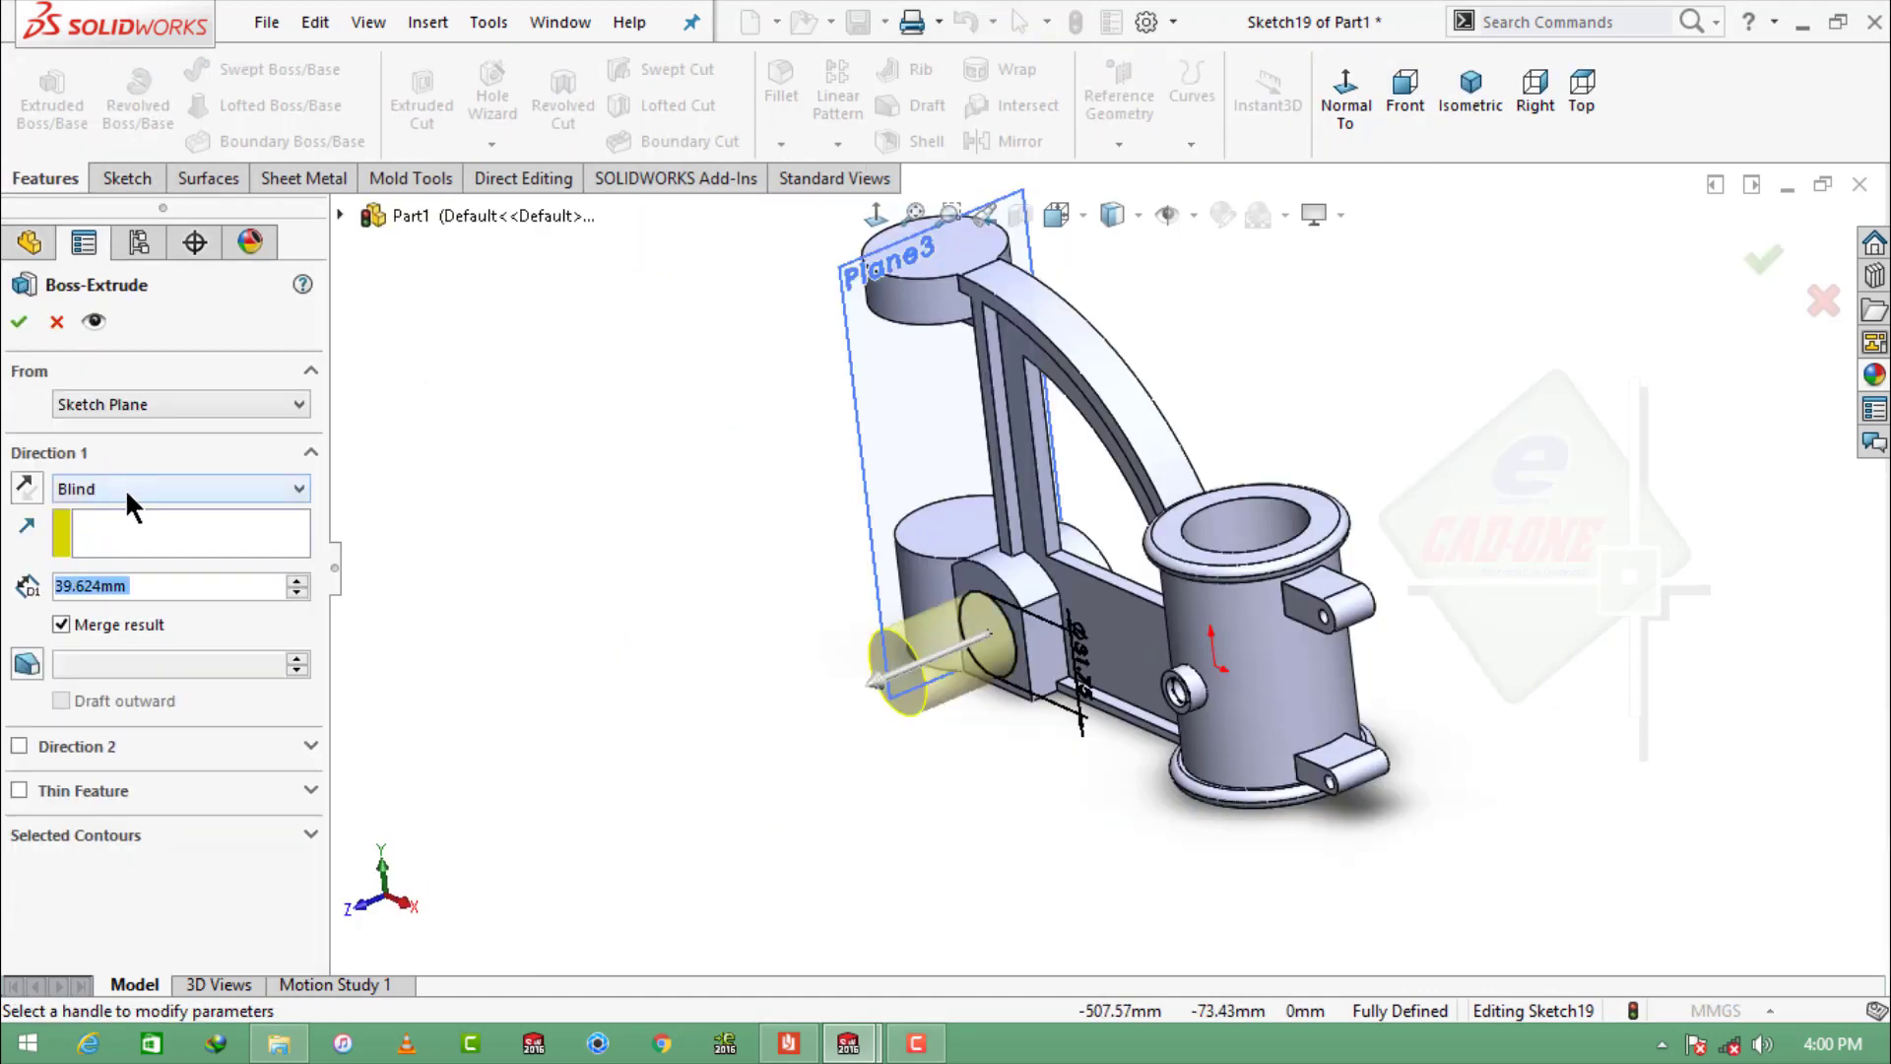
left_click(128, 488)
left_click(131, 632)
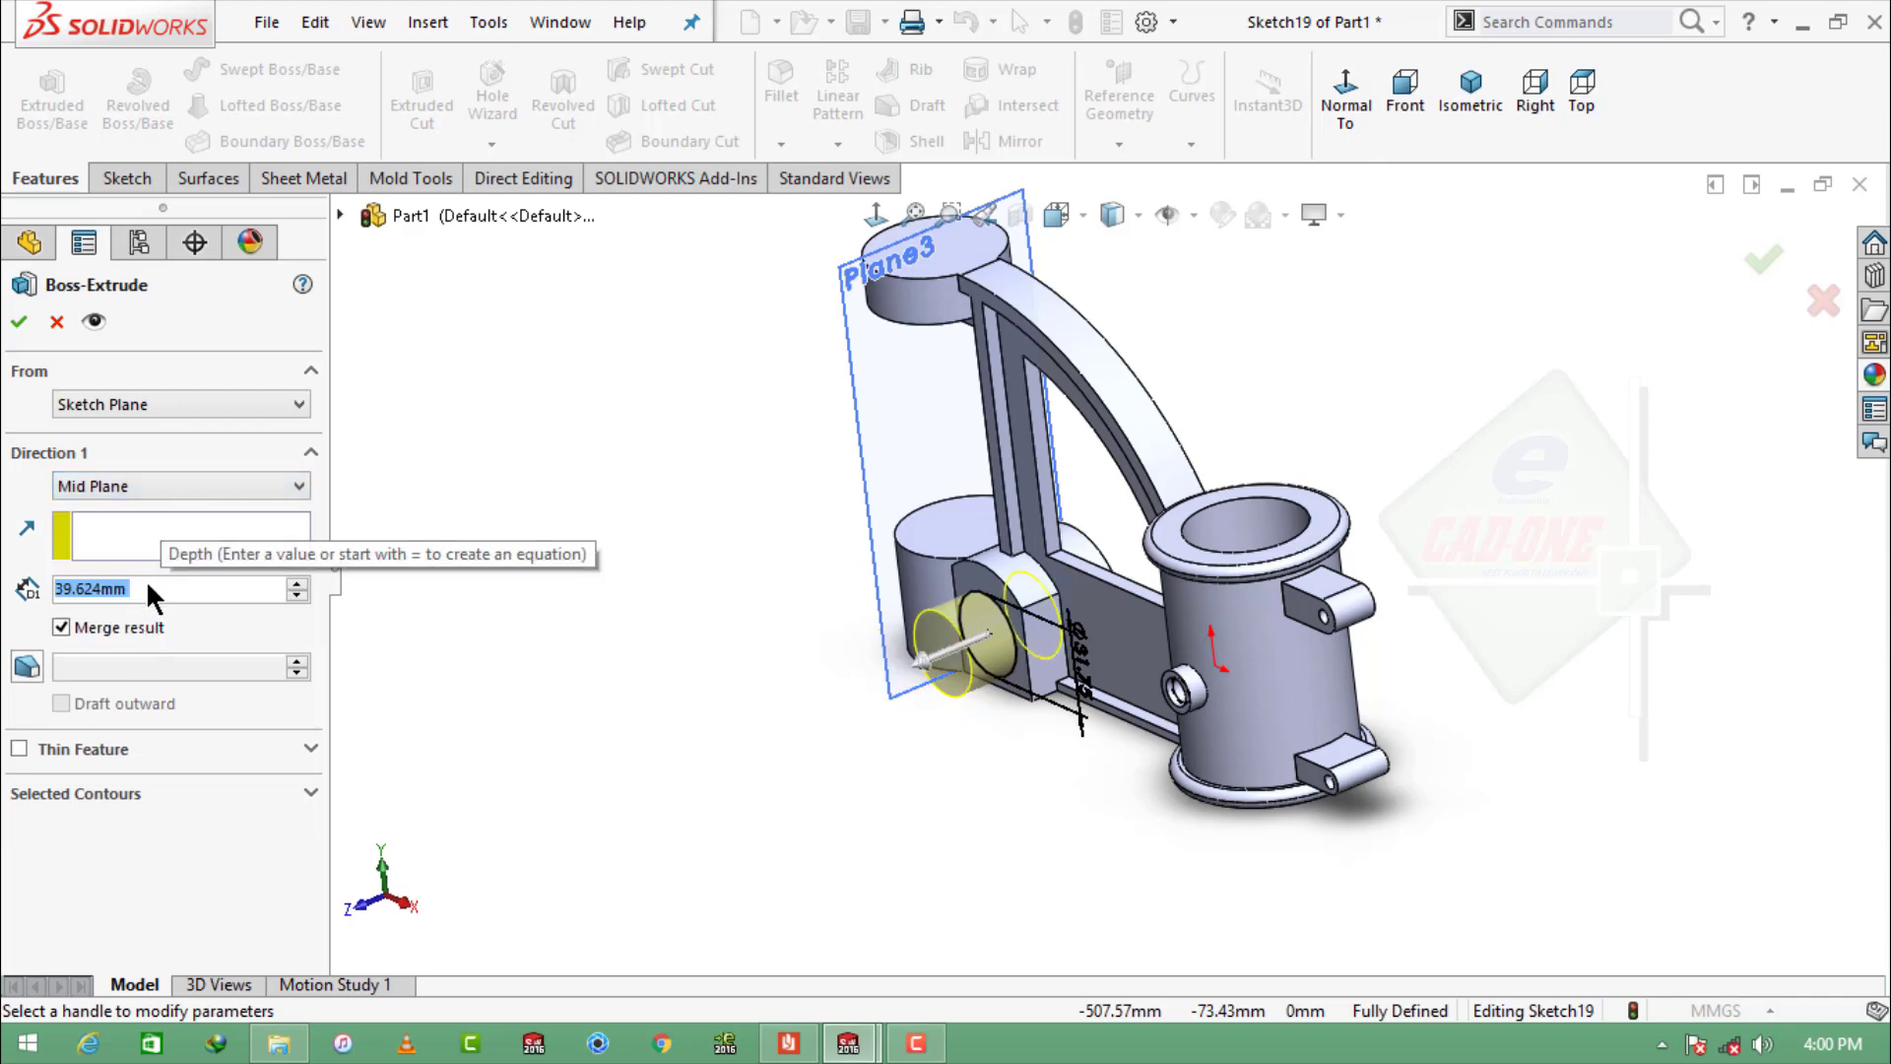
type("55.5752")
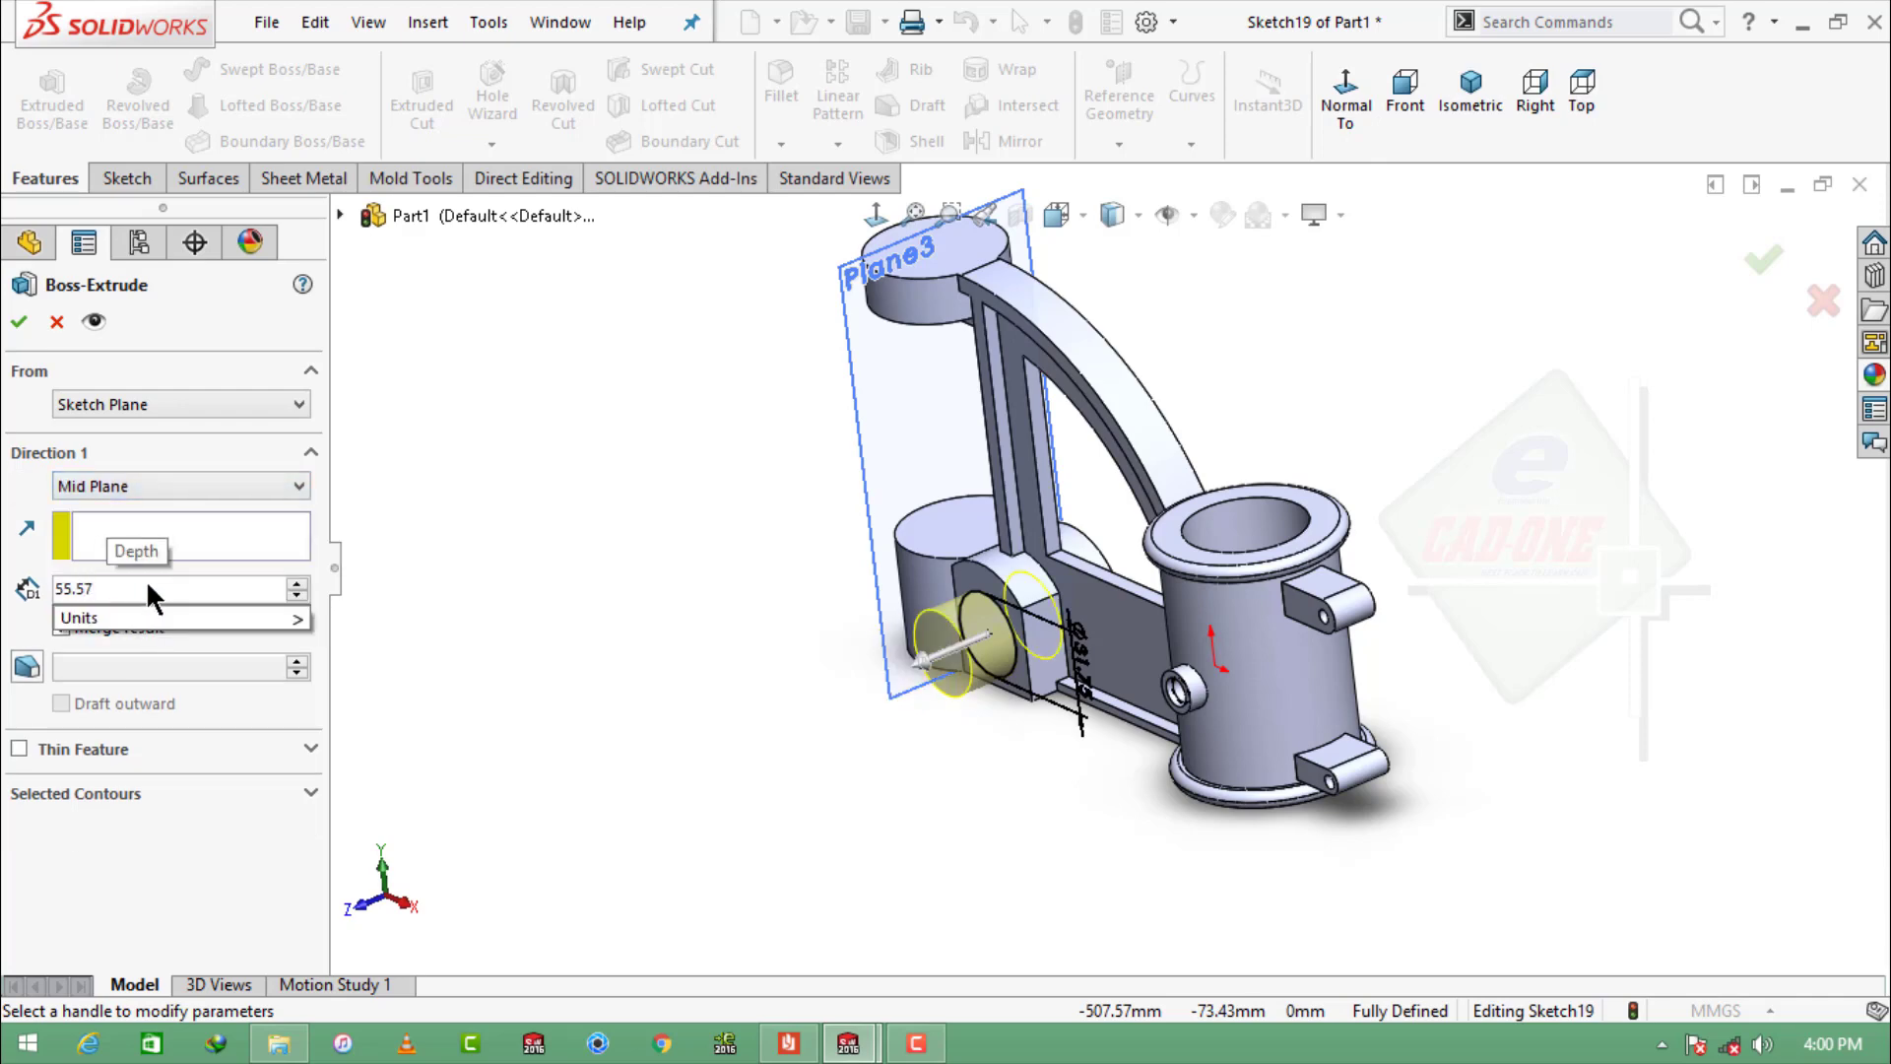
key("Return")
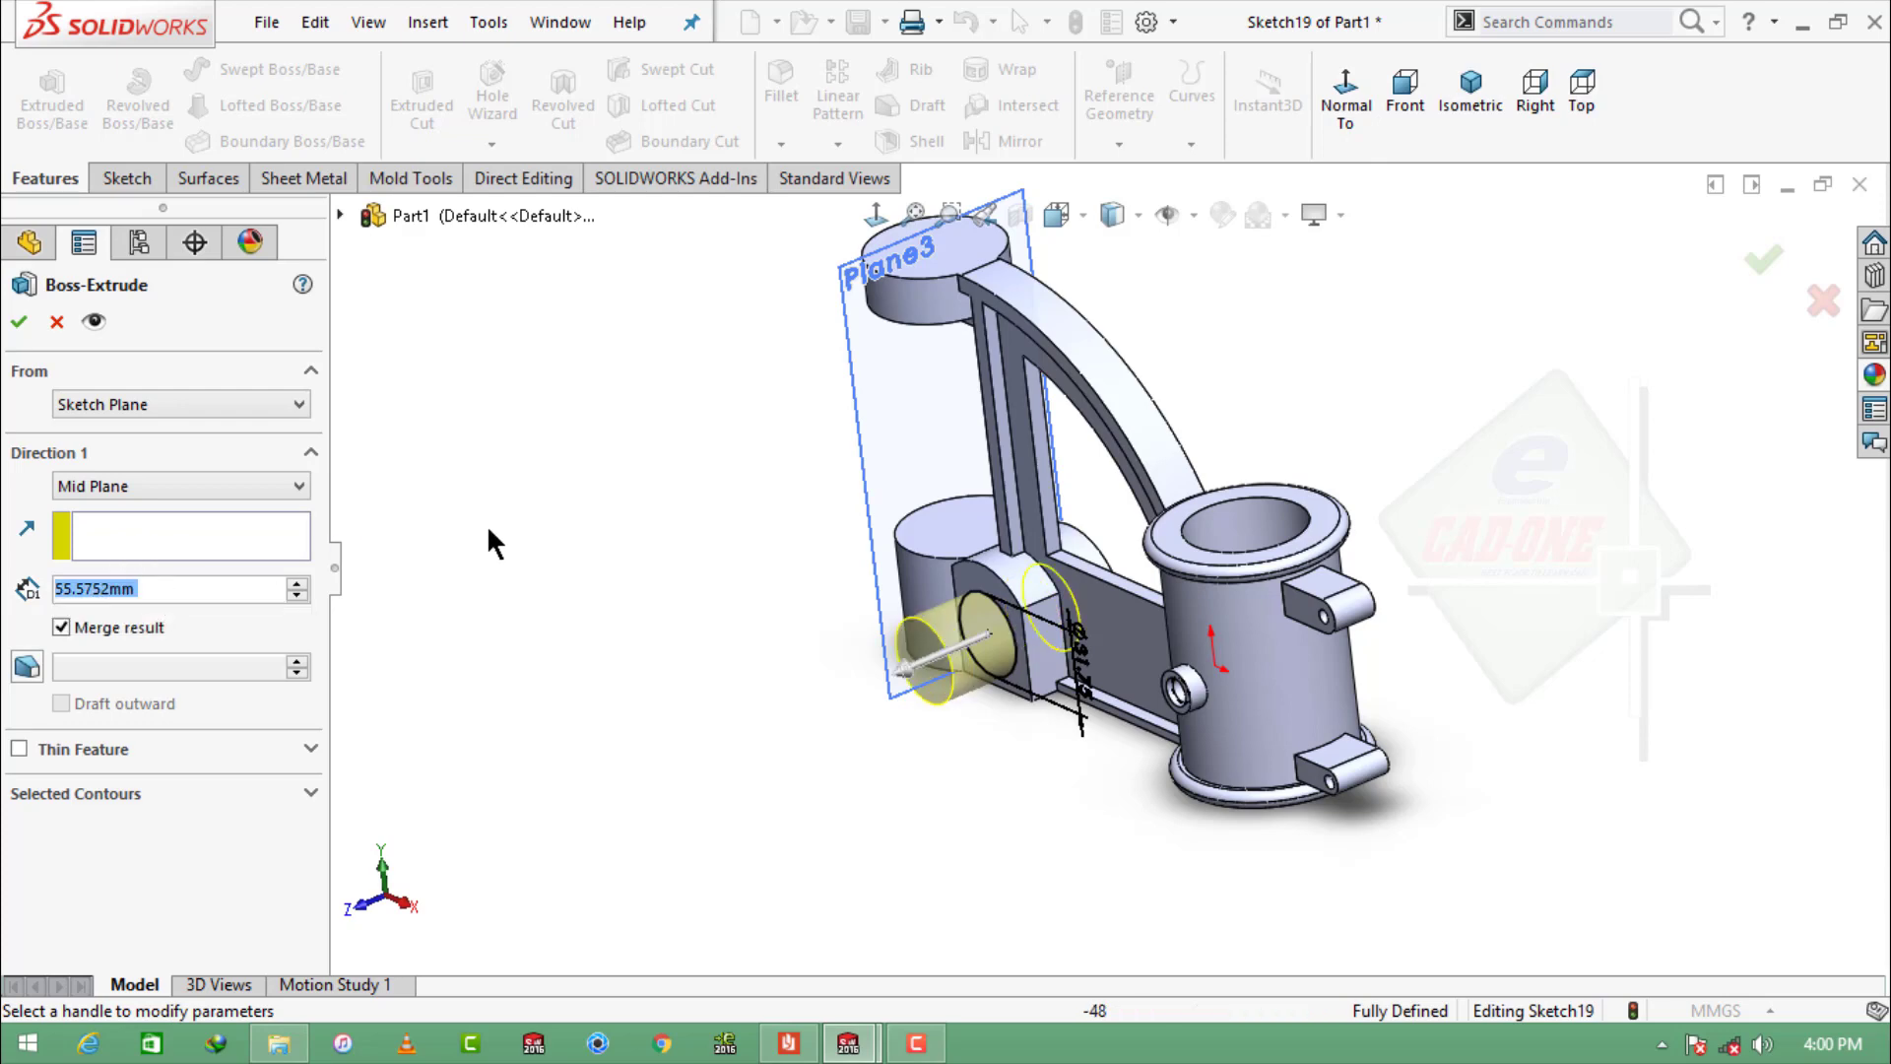
middle_click_drag(490, 536, 665, 678)
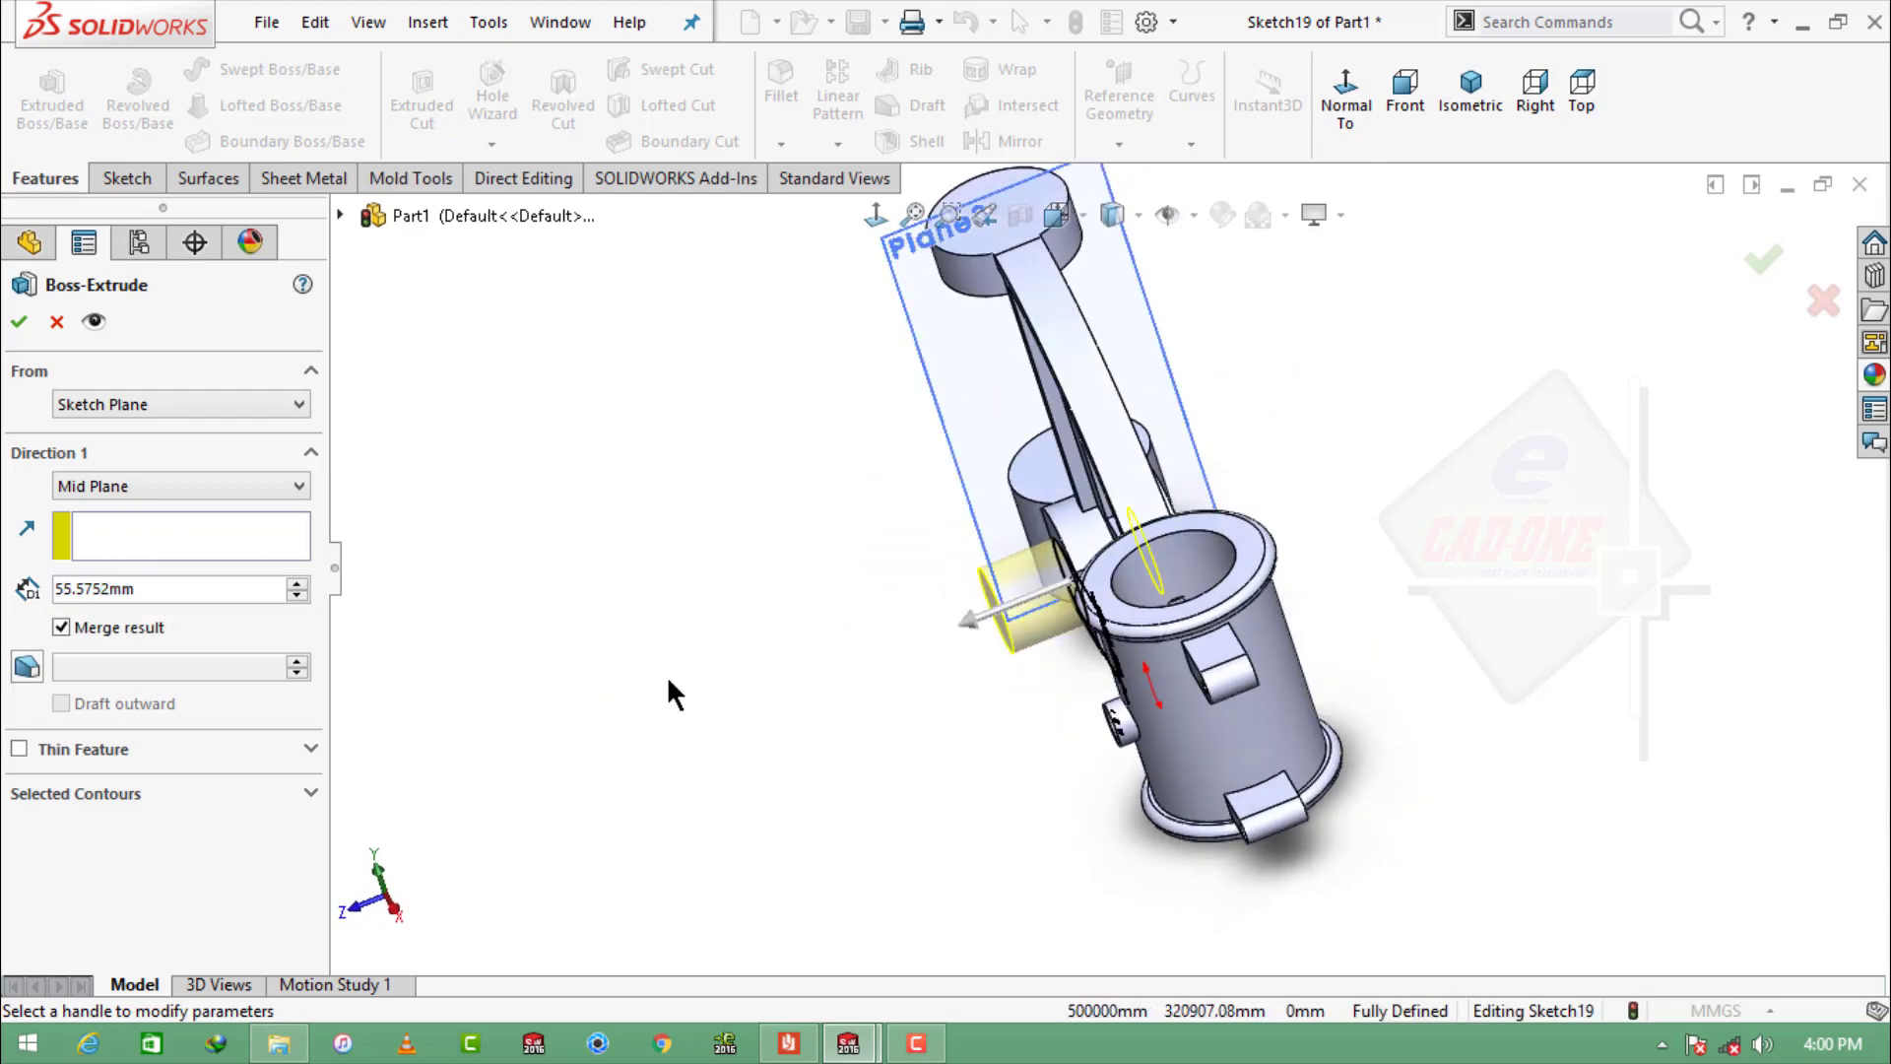
left_click(21, 322)
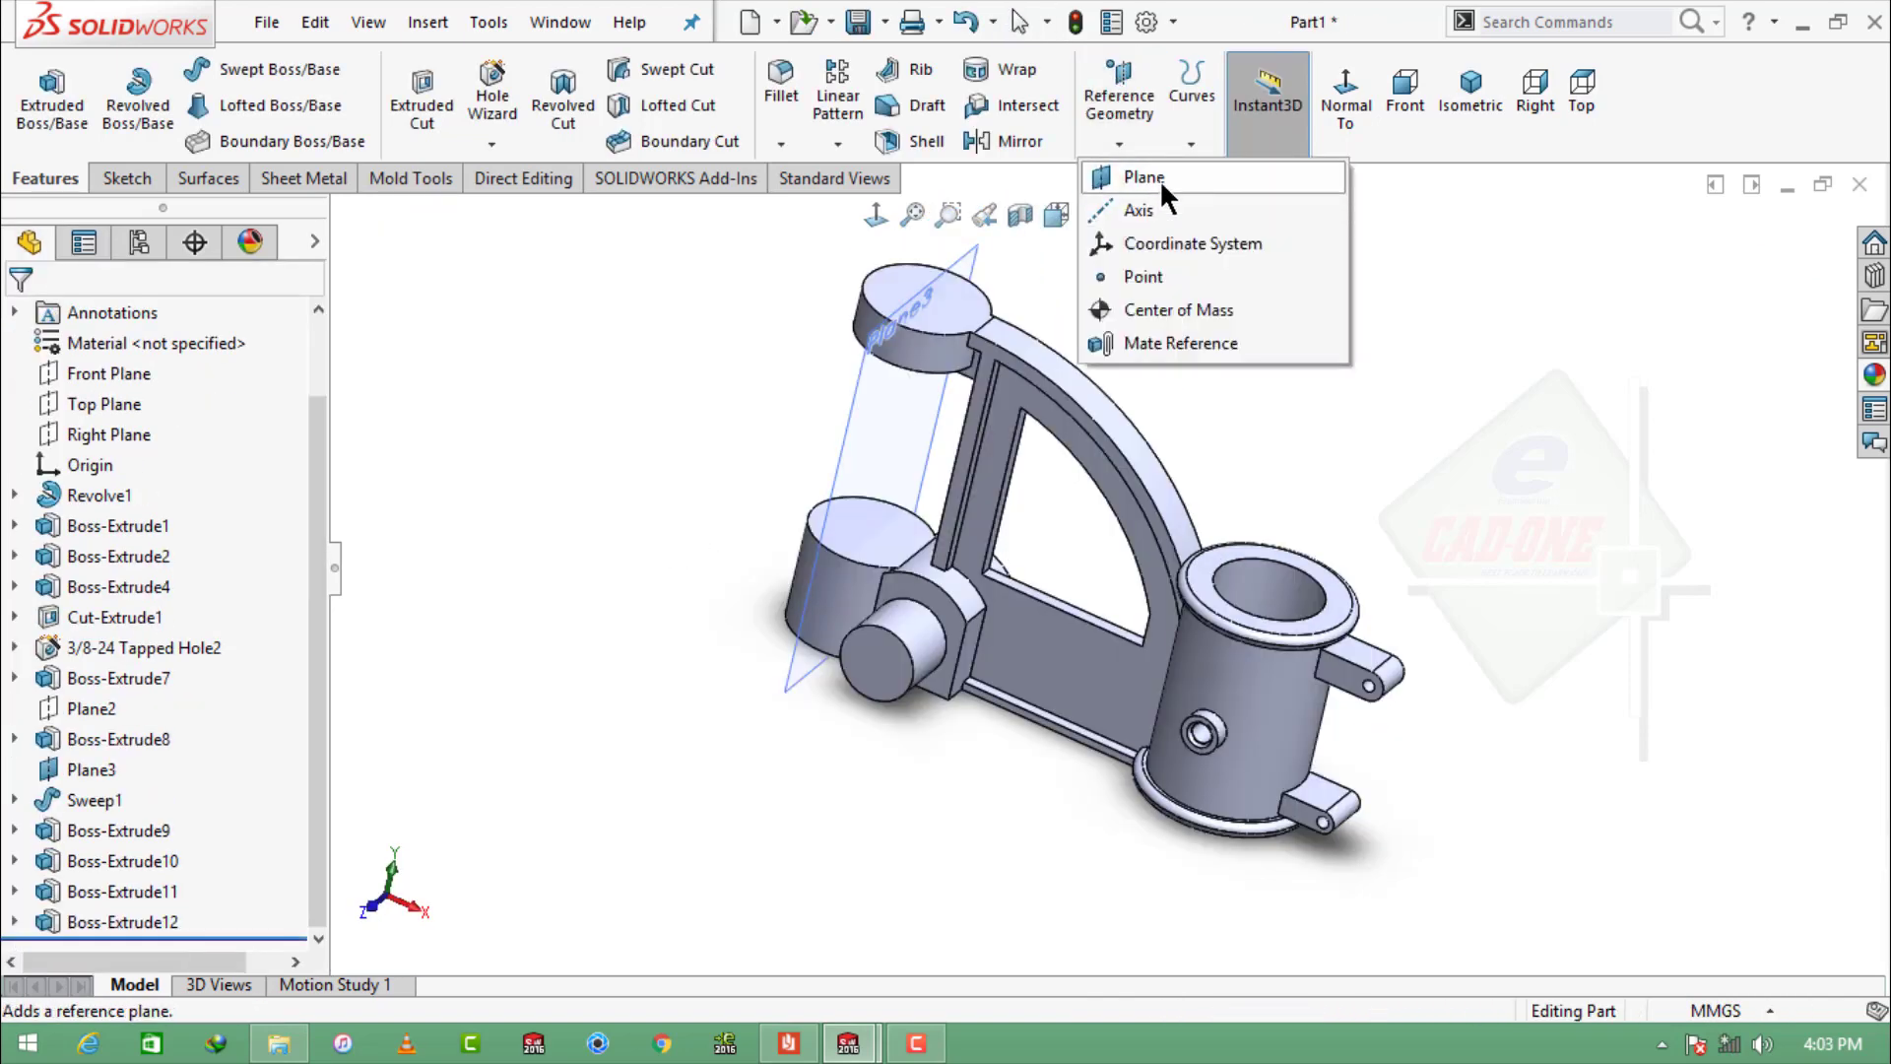
Step: Create a reference plane offset 32.882 mm from Plane3 towards the large cylinder and start a sketch on it
left_click(1162, 187)
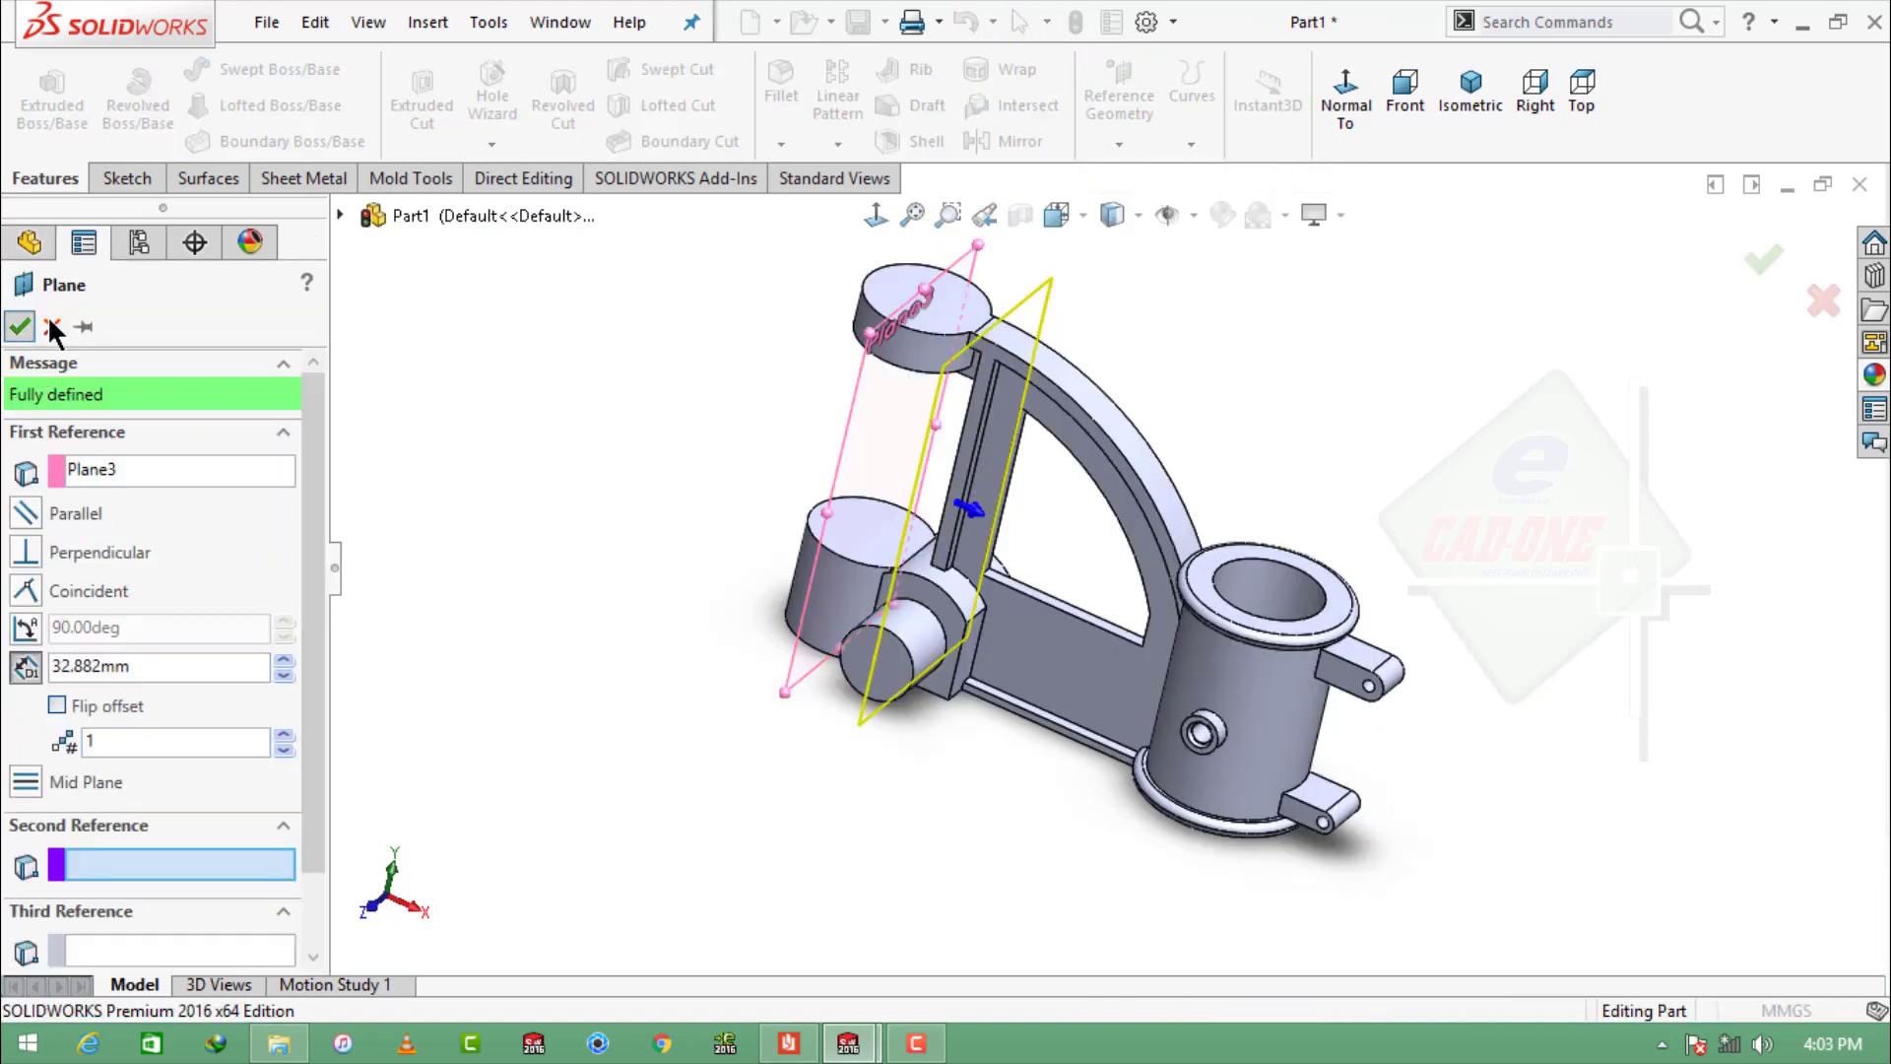
left_click(20, 326)
left_click(1034, 357)
left_click(1153, 228)
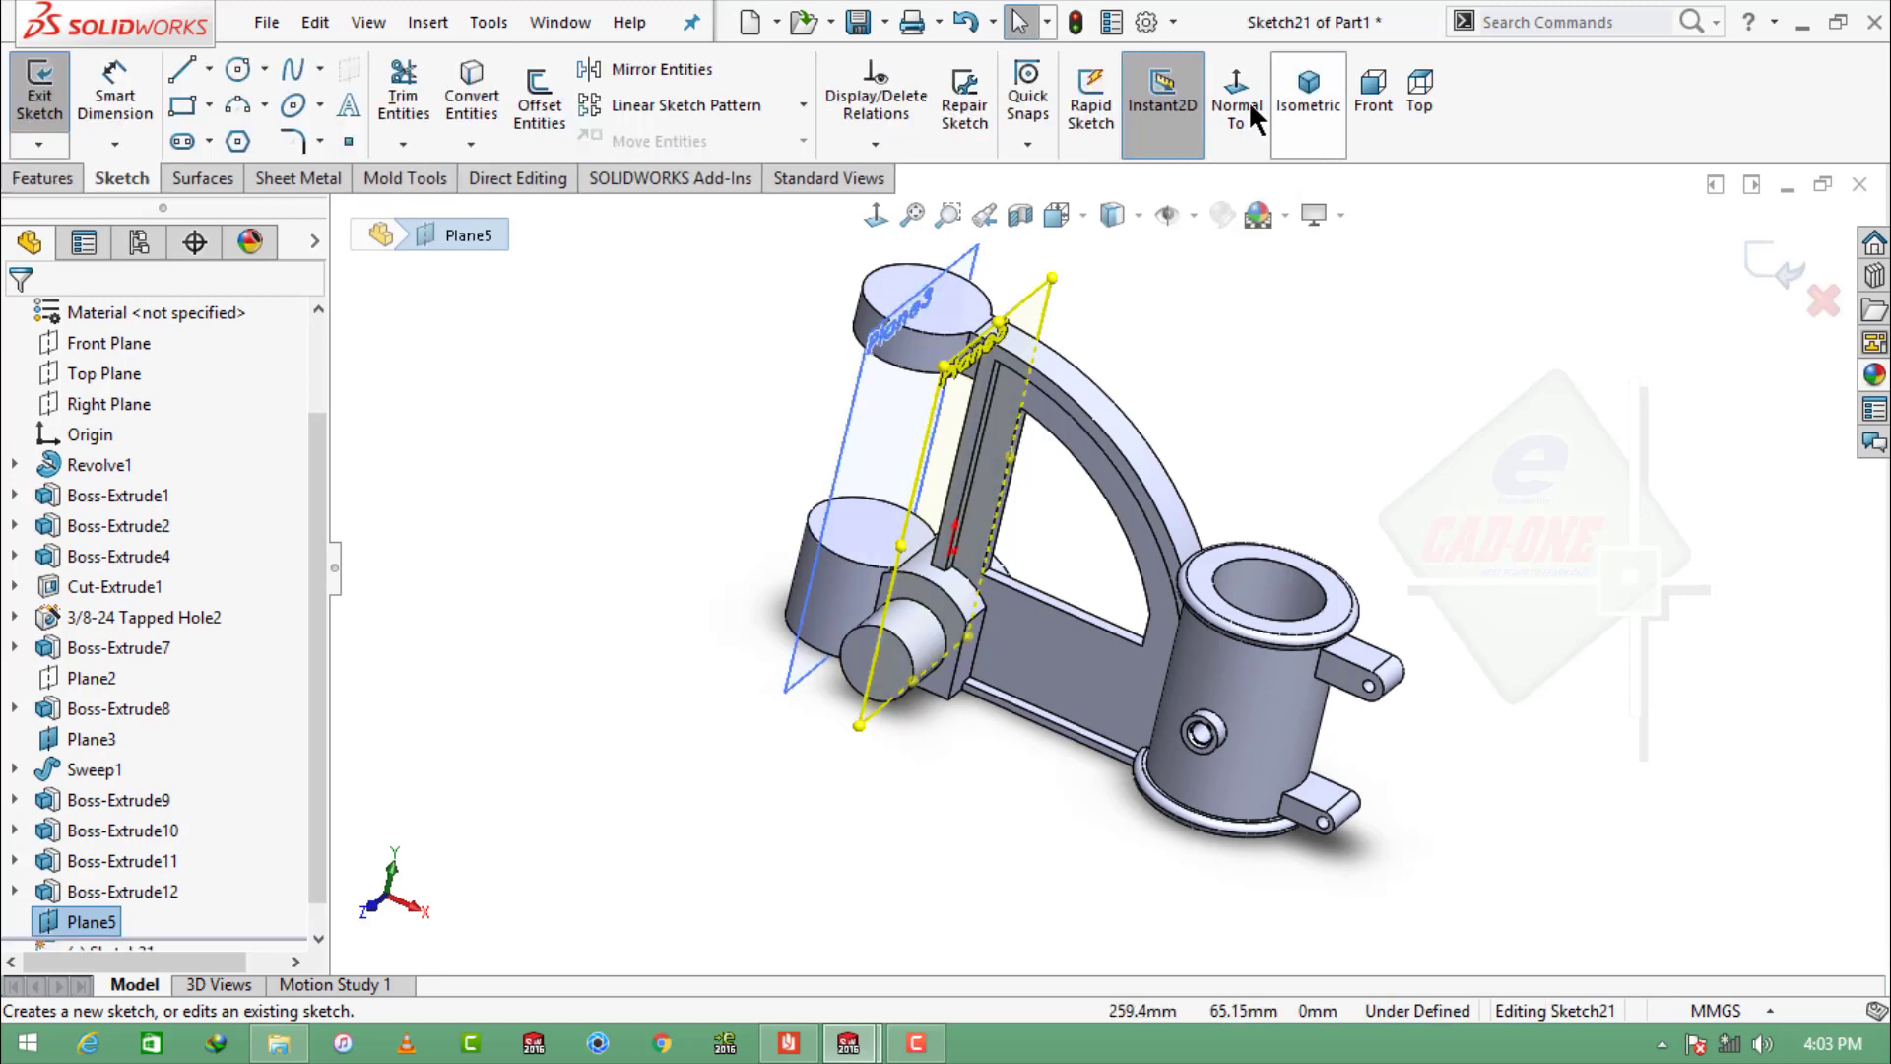
Step: Draw a vertical centerline about 34.6 mm long upward from the middle of the part's bottom edge
left_click(237, 68)
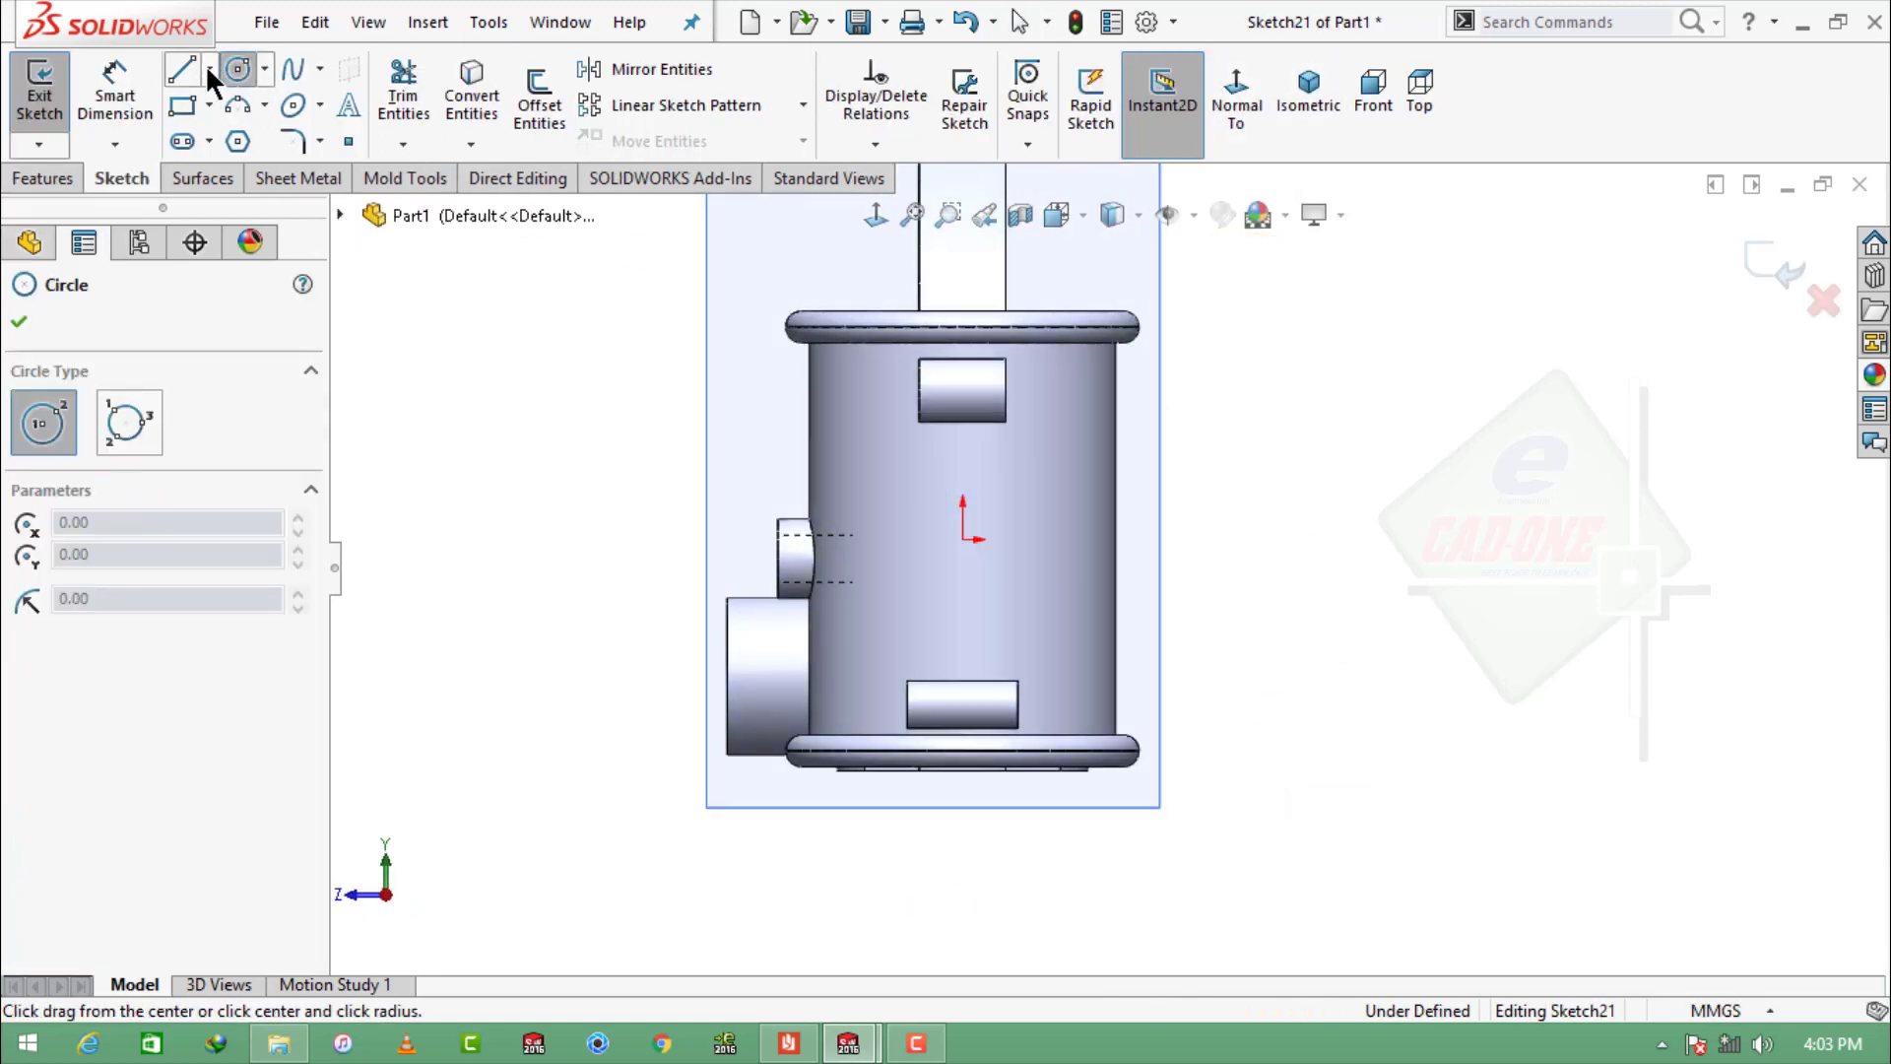
left_click(209, 68)
left_click(246, 135)
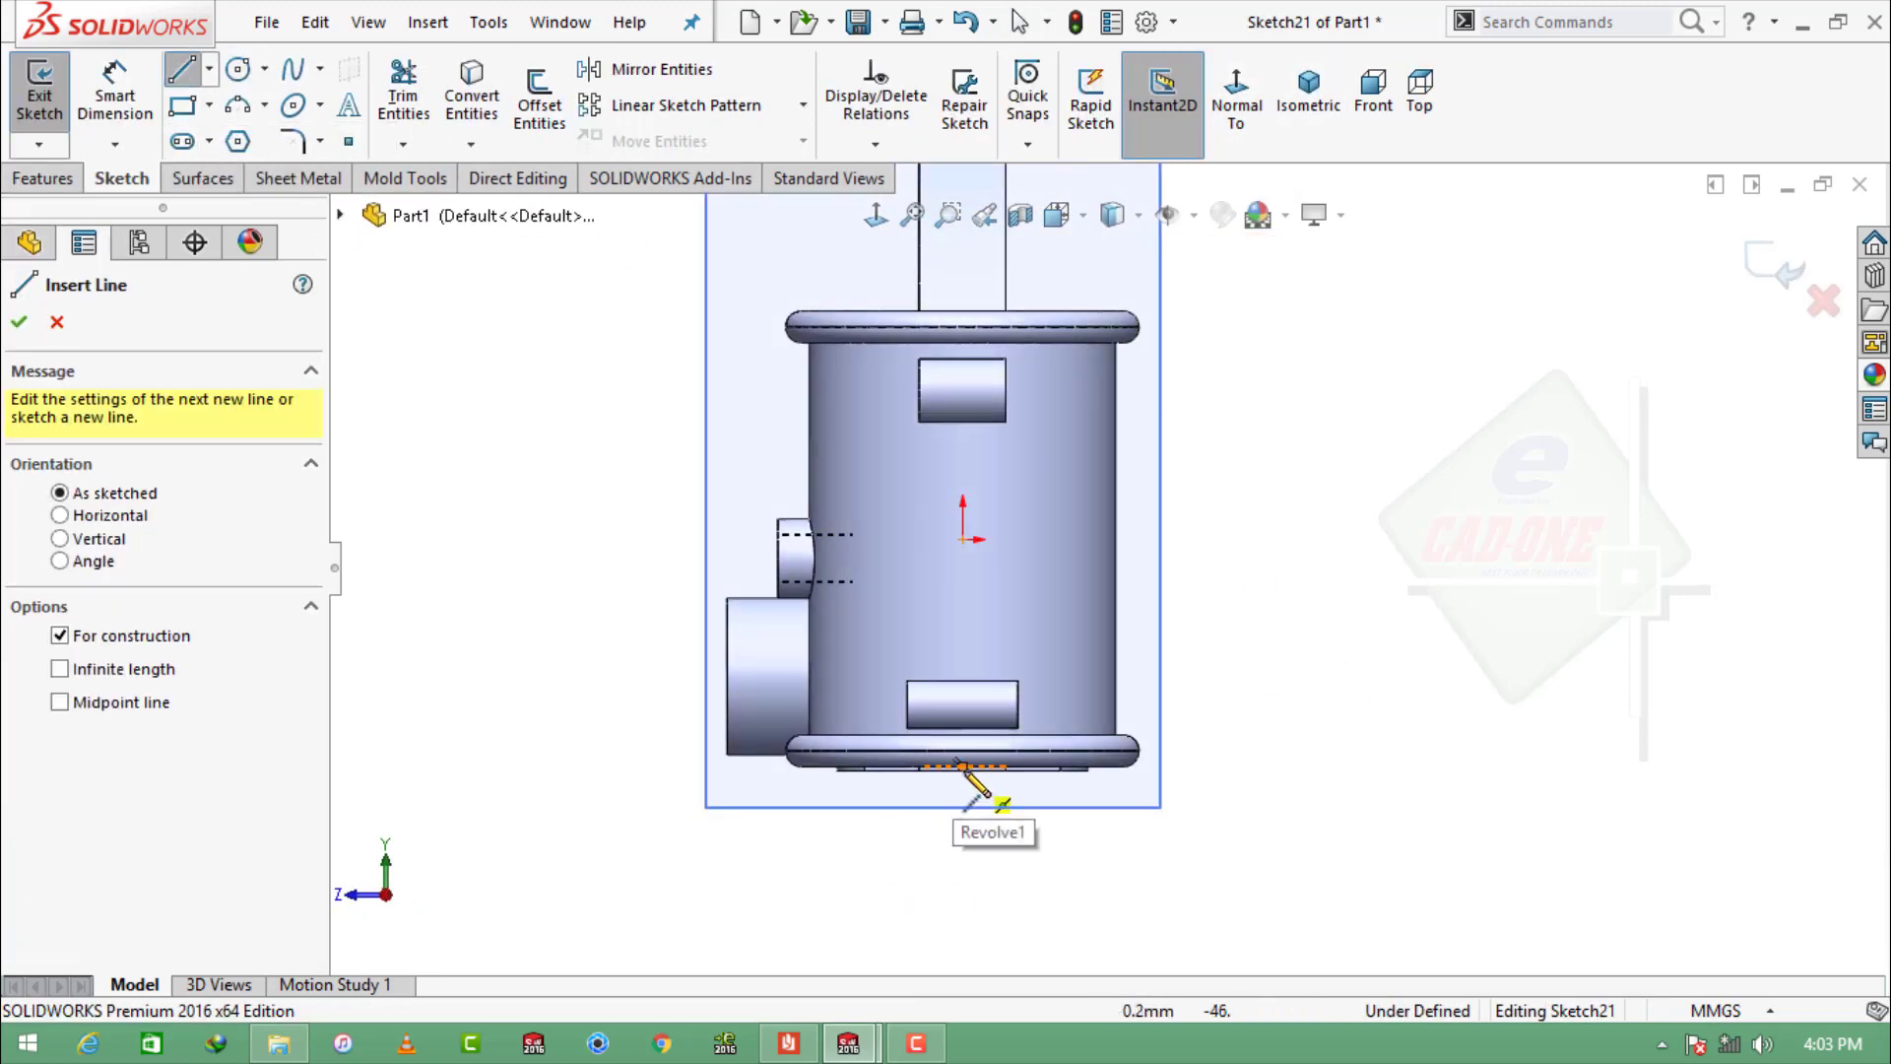
left_click(963, 771)
left_click(964, 599)
Step: Dimension the vertical centerline's length as 36.83 mm
left_click(116, 99)
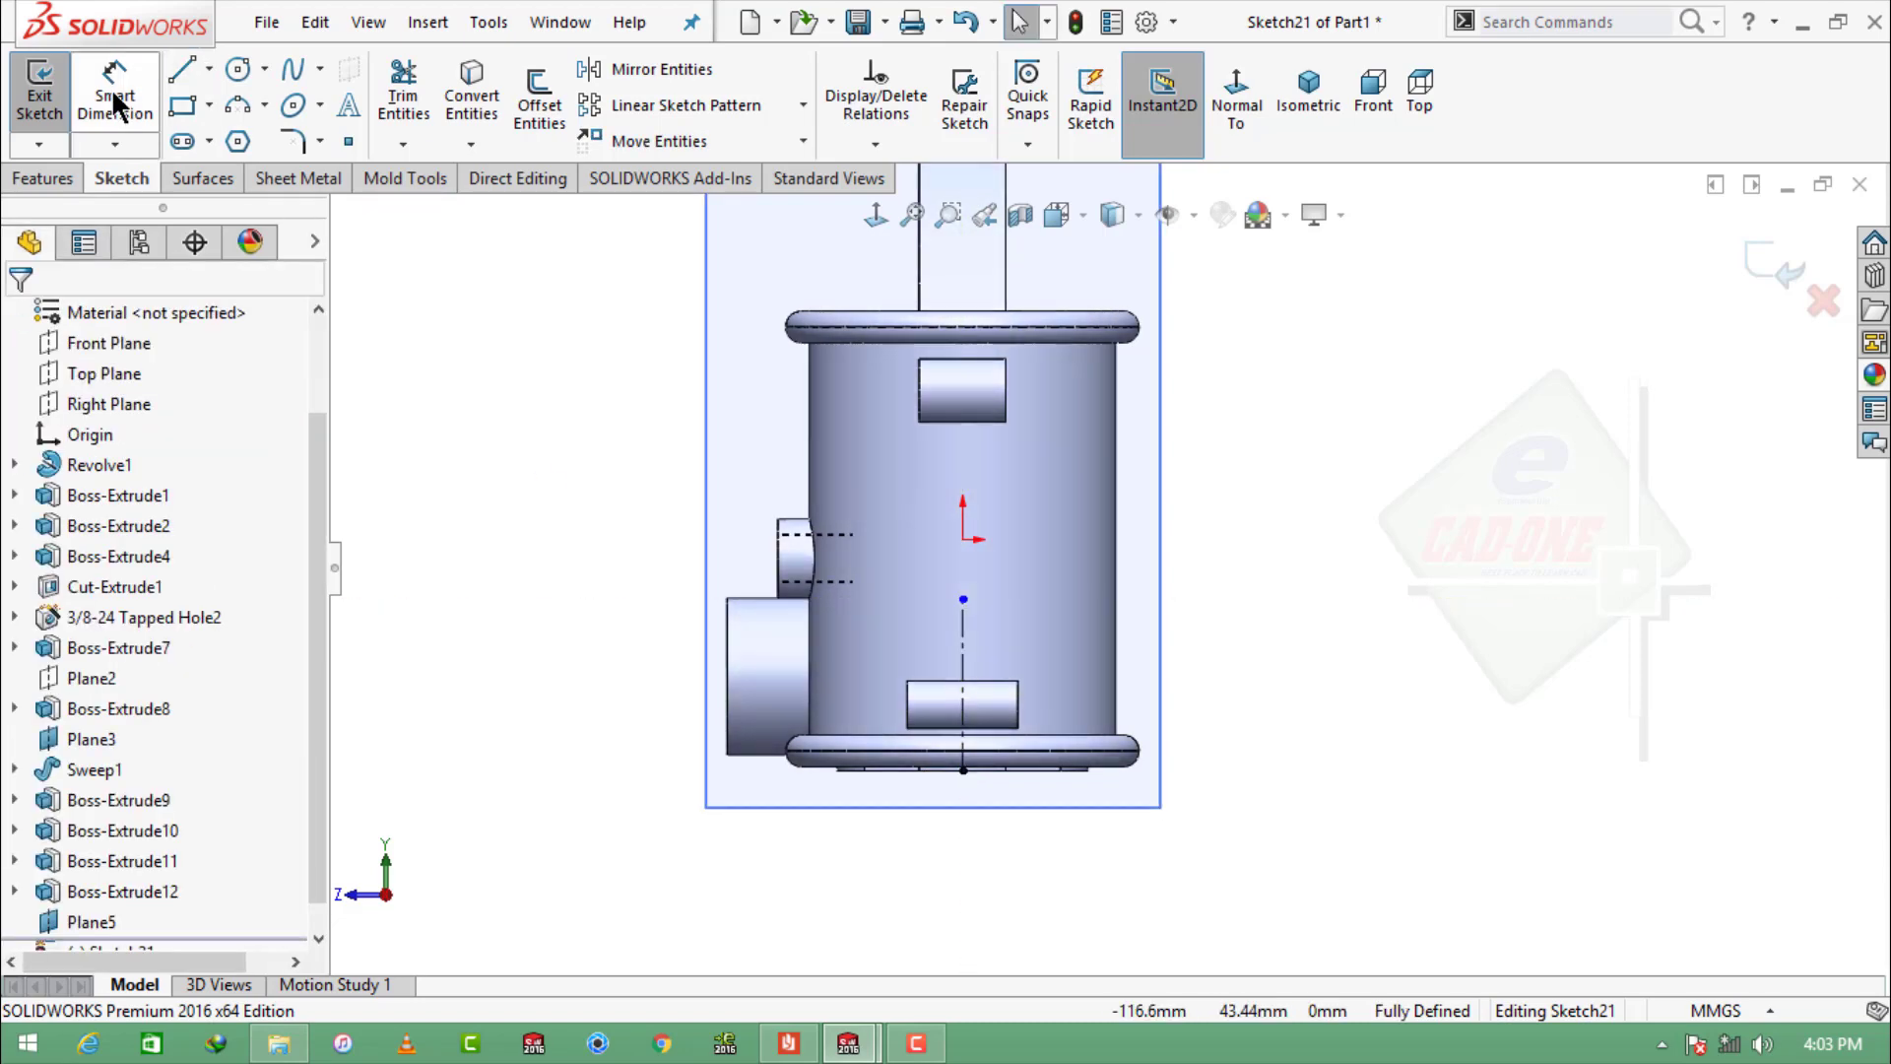
left_click(969, 638)
left_click(1320, 668)
type("36.83")
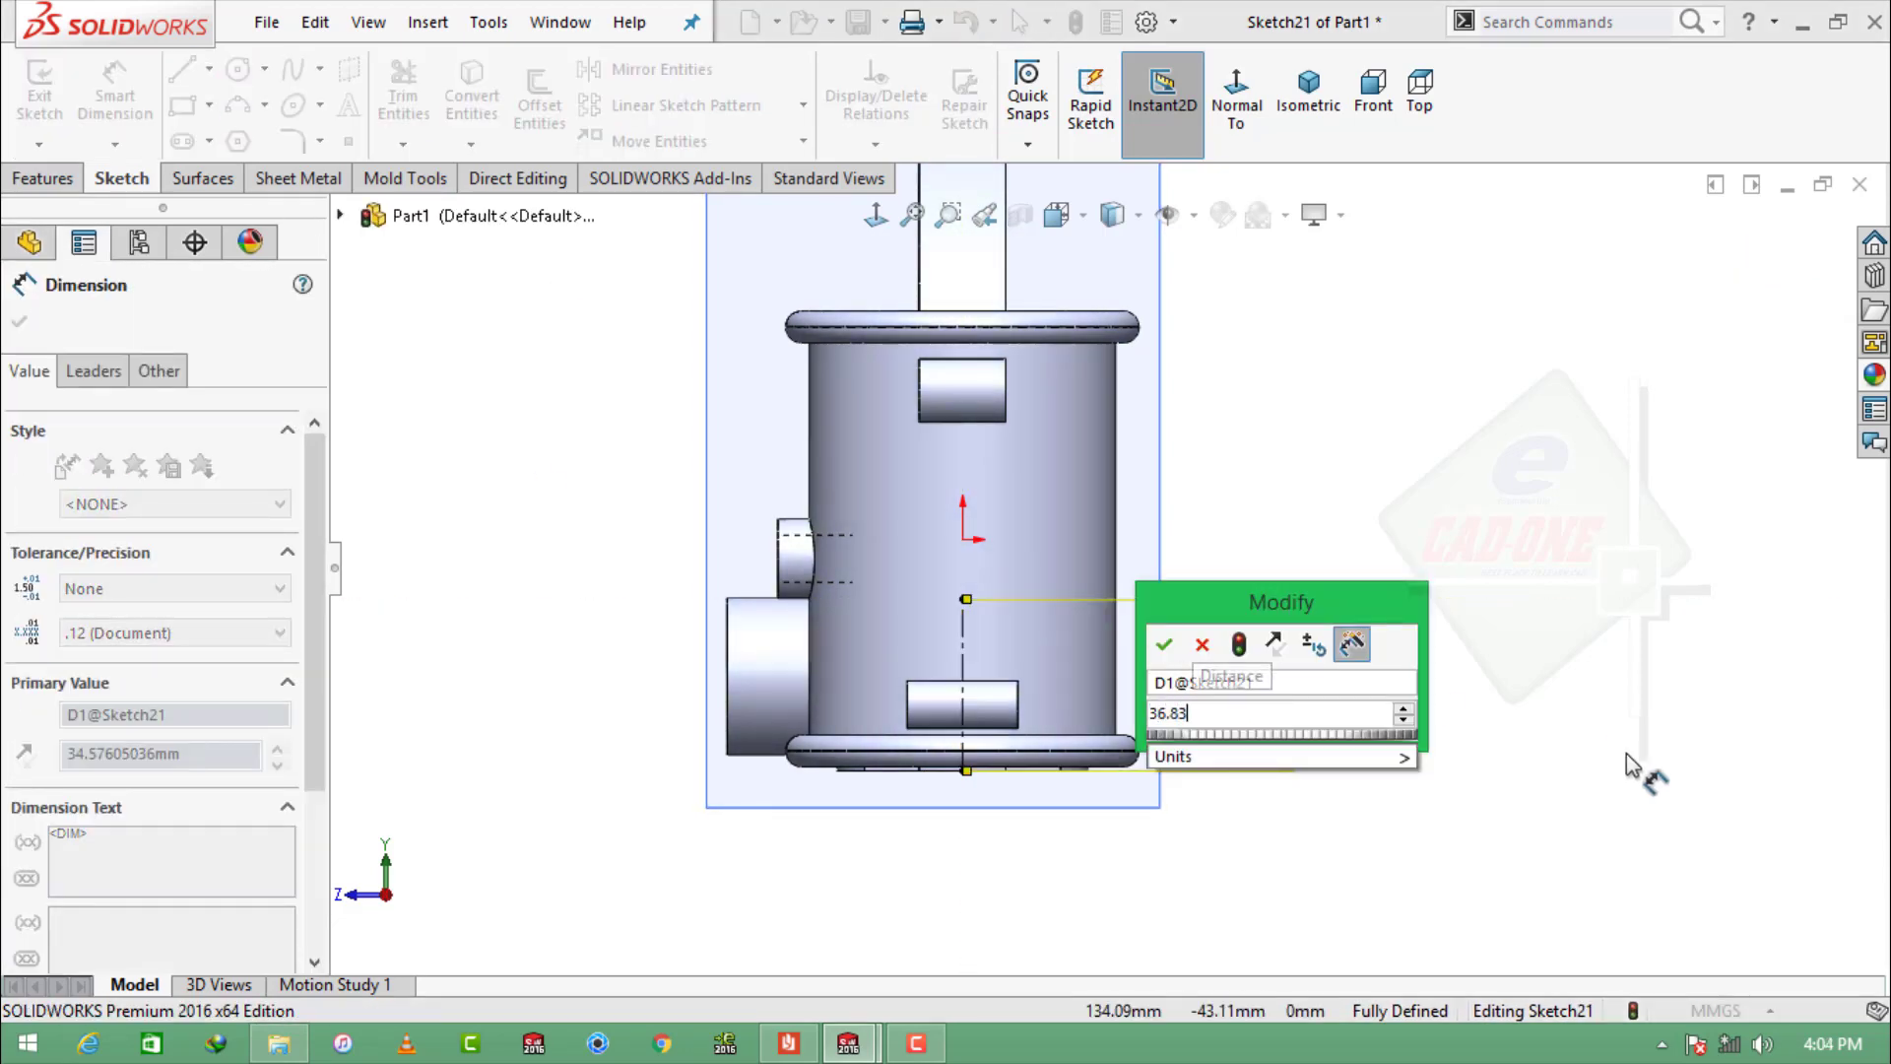
key("Return")
key("Escape")
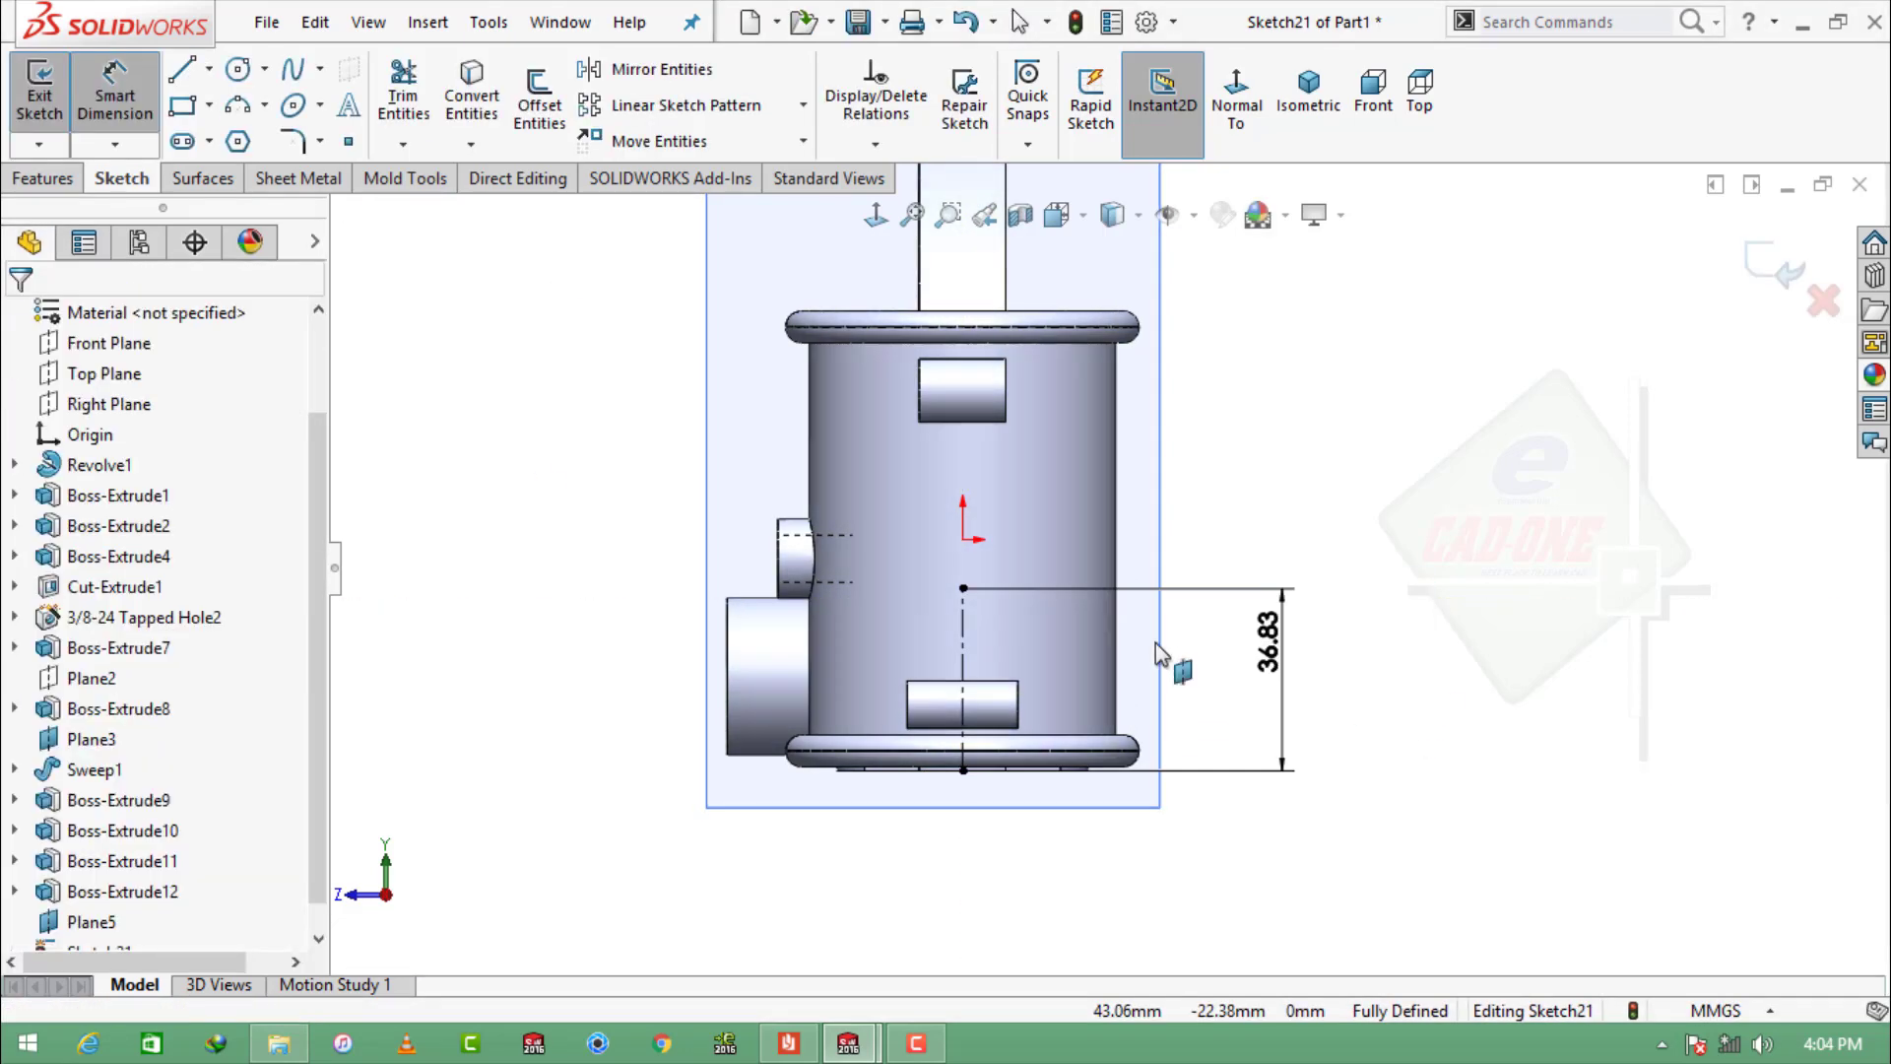
Step: Draw a stepped half-profile of connected horizontal and vertical lines from the centerline's upper endpoint down and back to the centerline
left_click(181, 69)
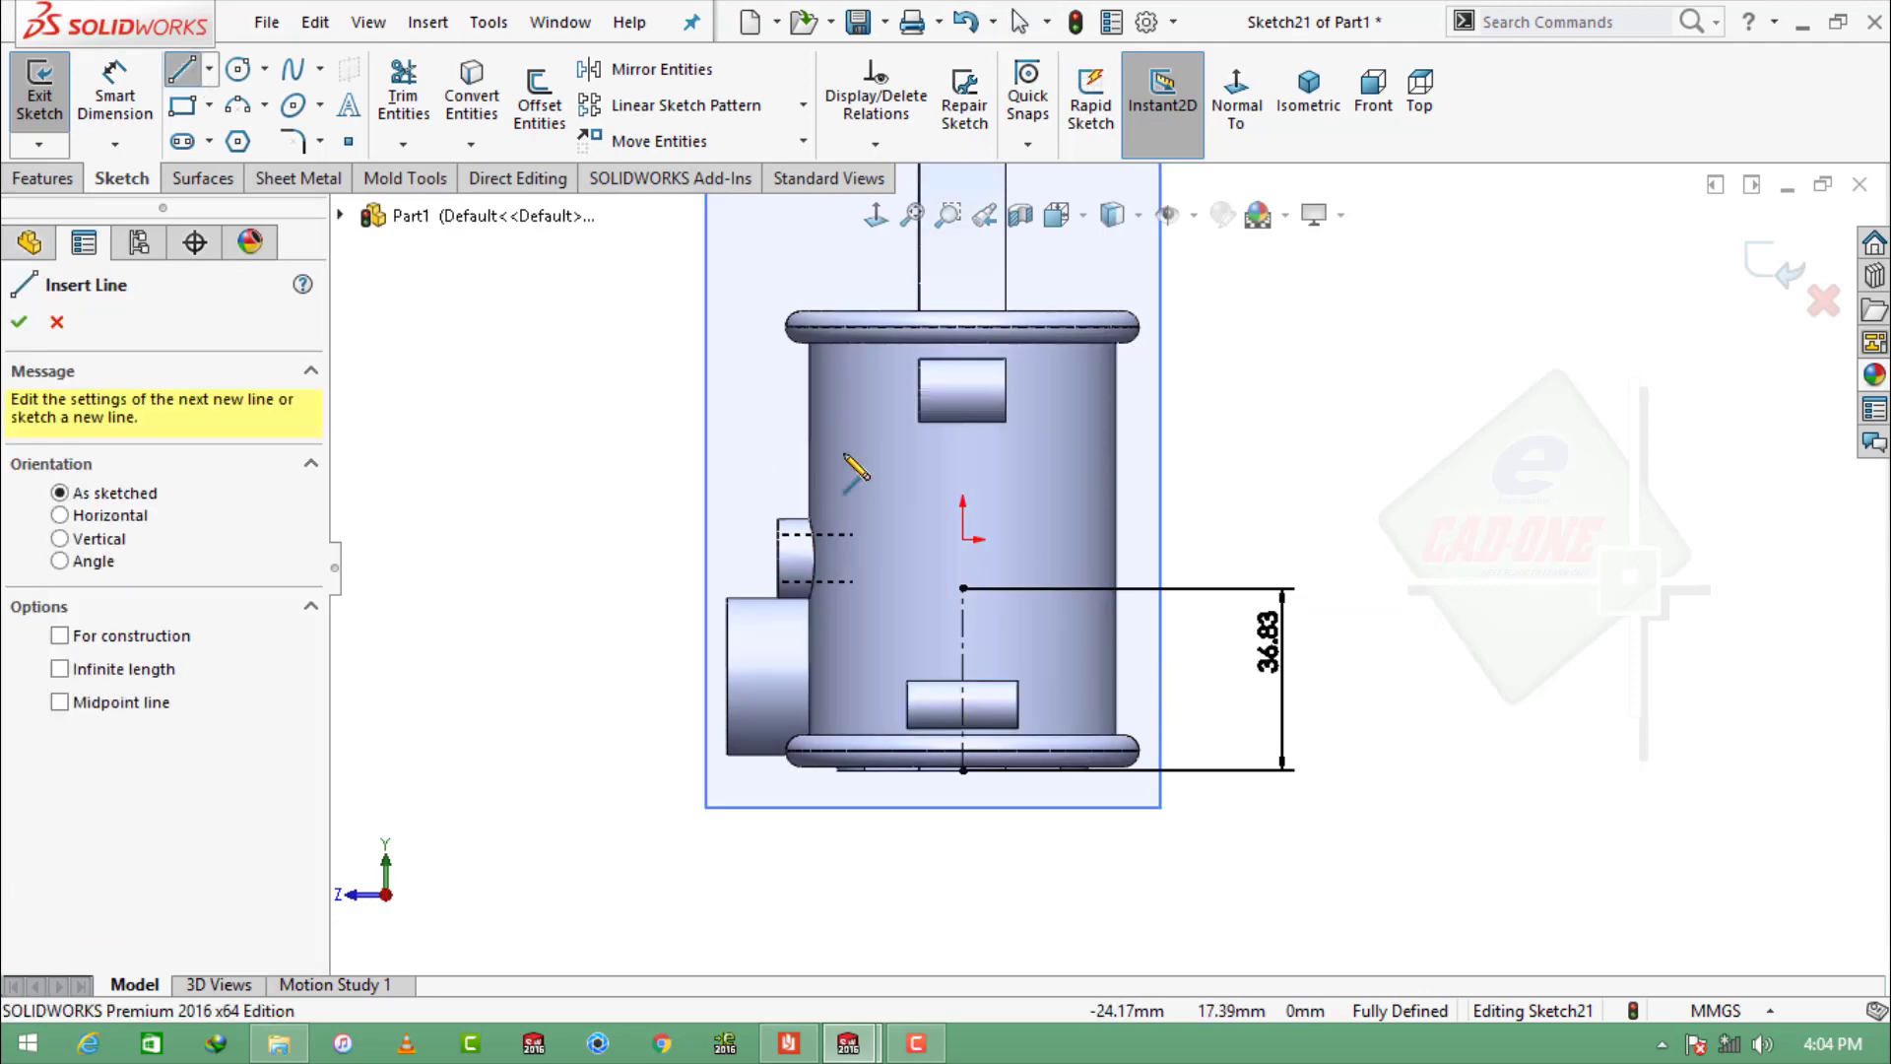
left_click(963, 589)
left_click(904, 588)
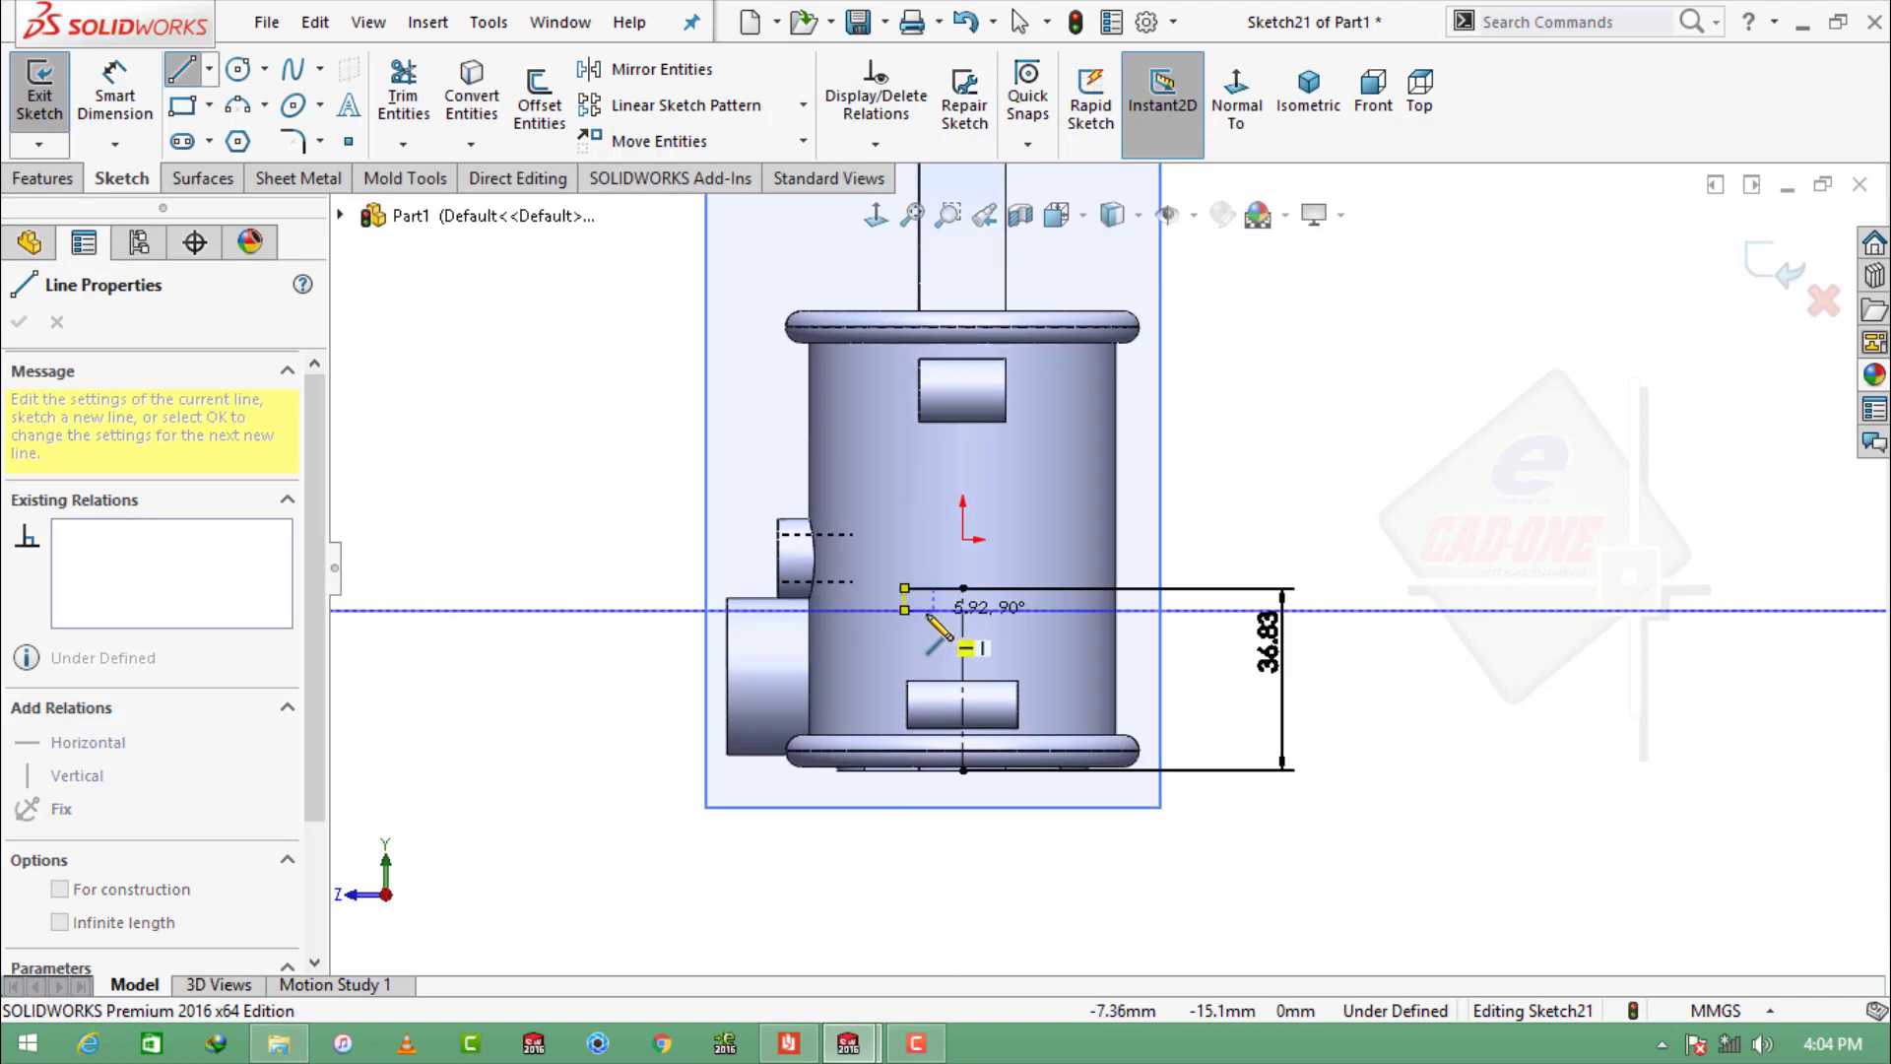
left_click(904, 610)
left_click(934, 609)
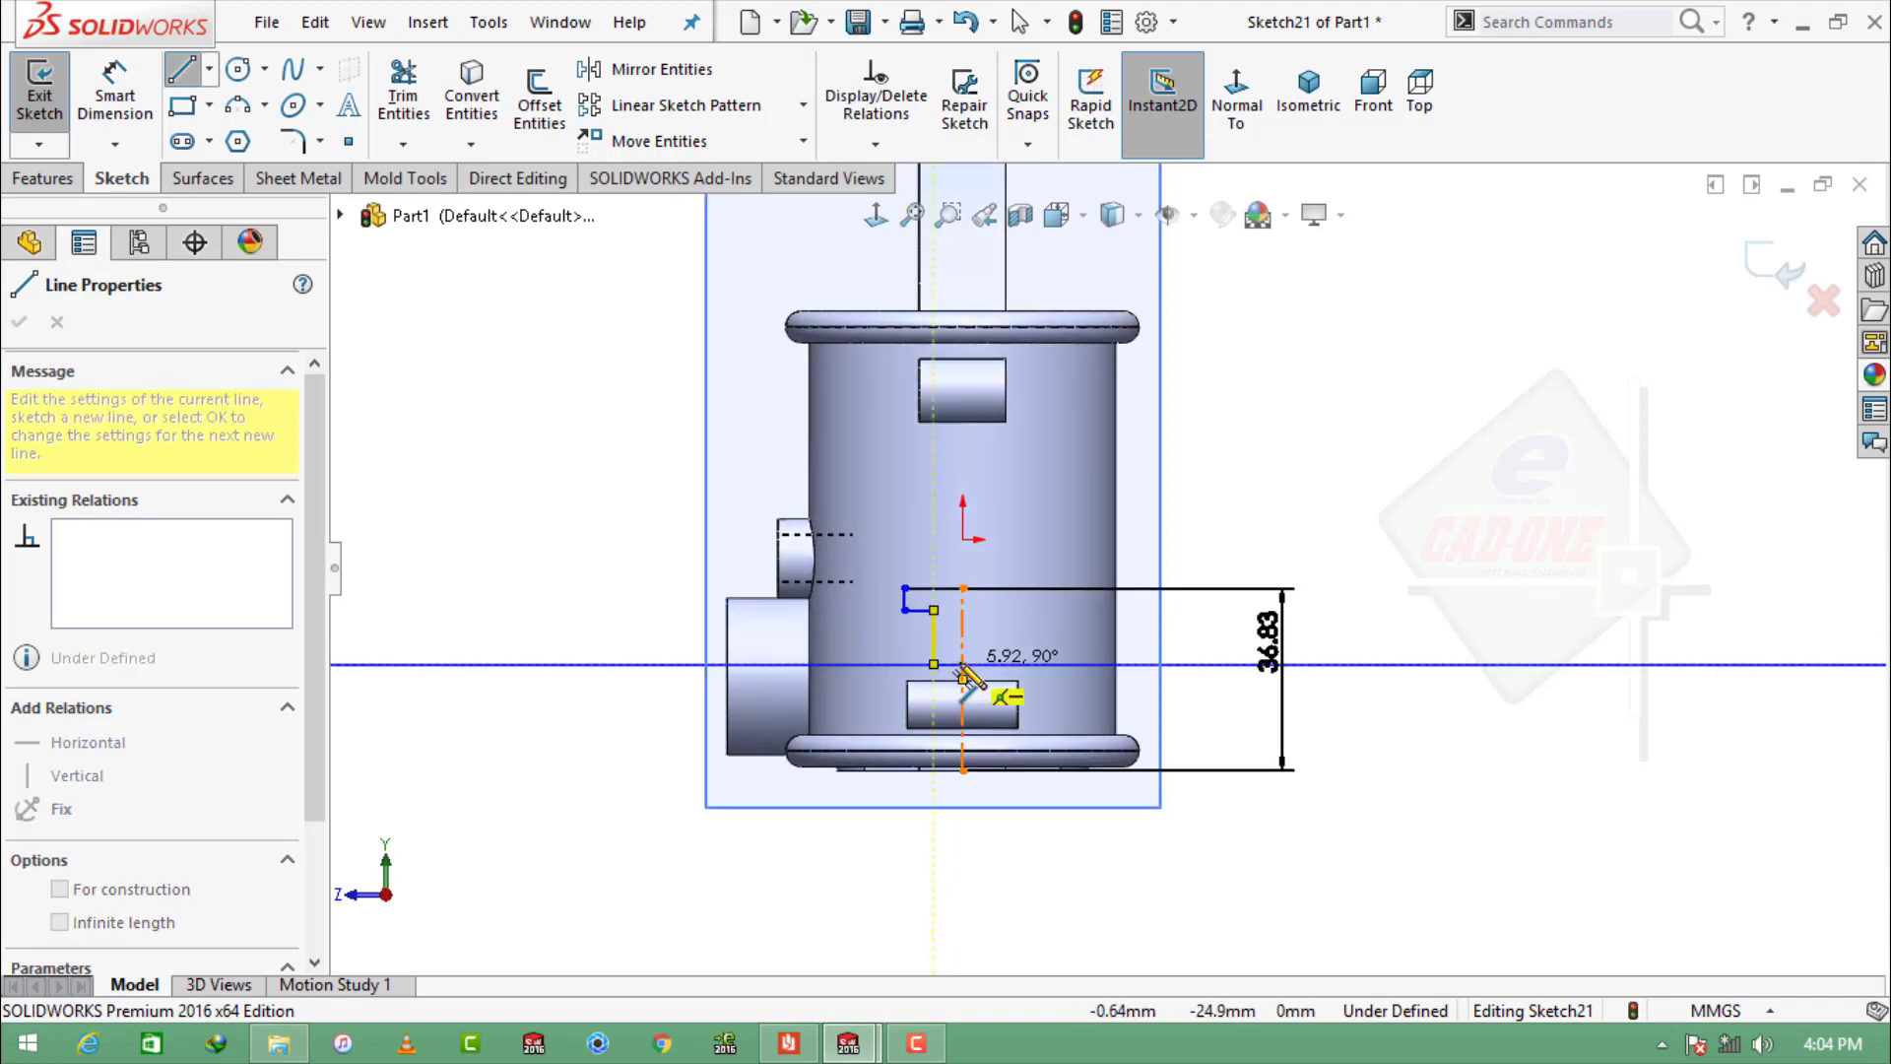
left_click(963, 665)
key("Escape")
key("Escape")
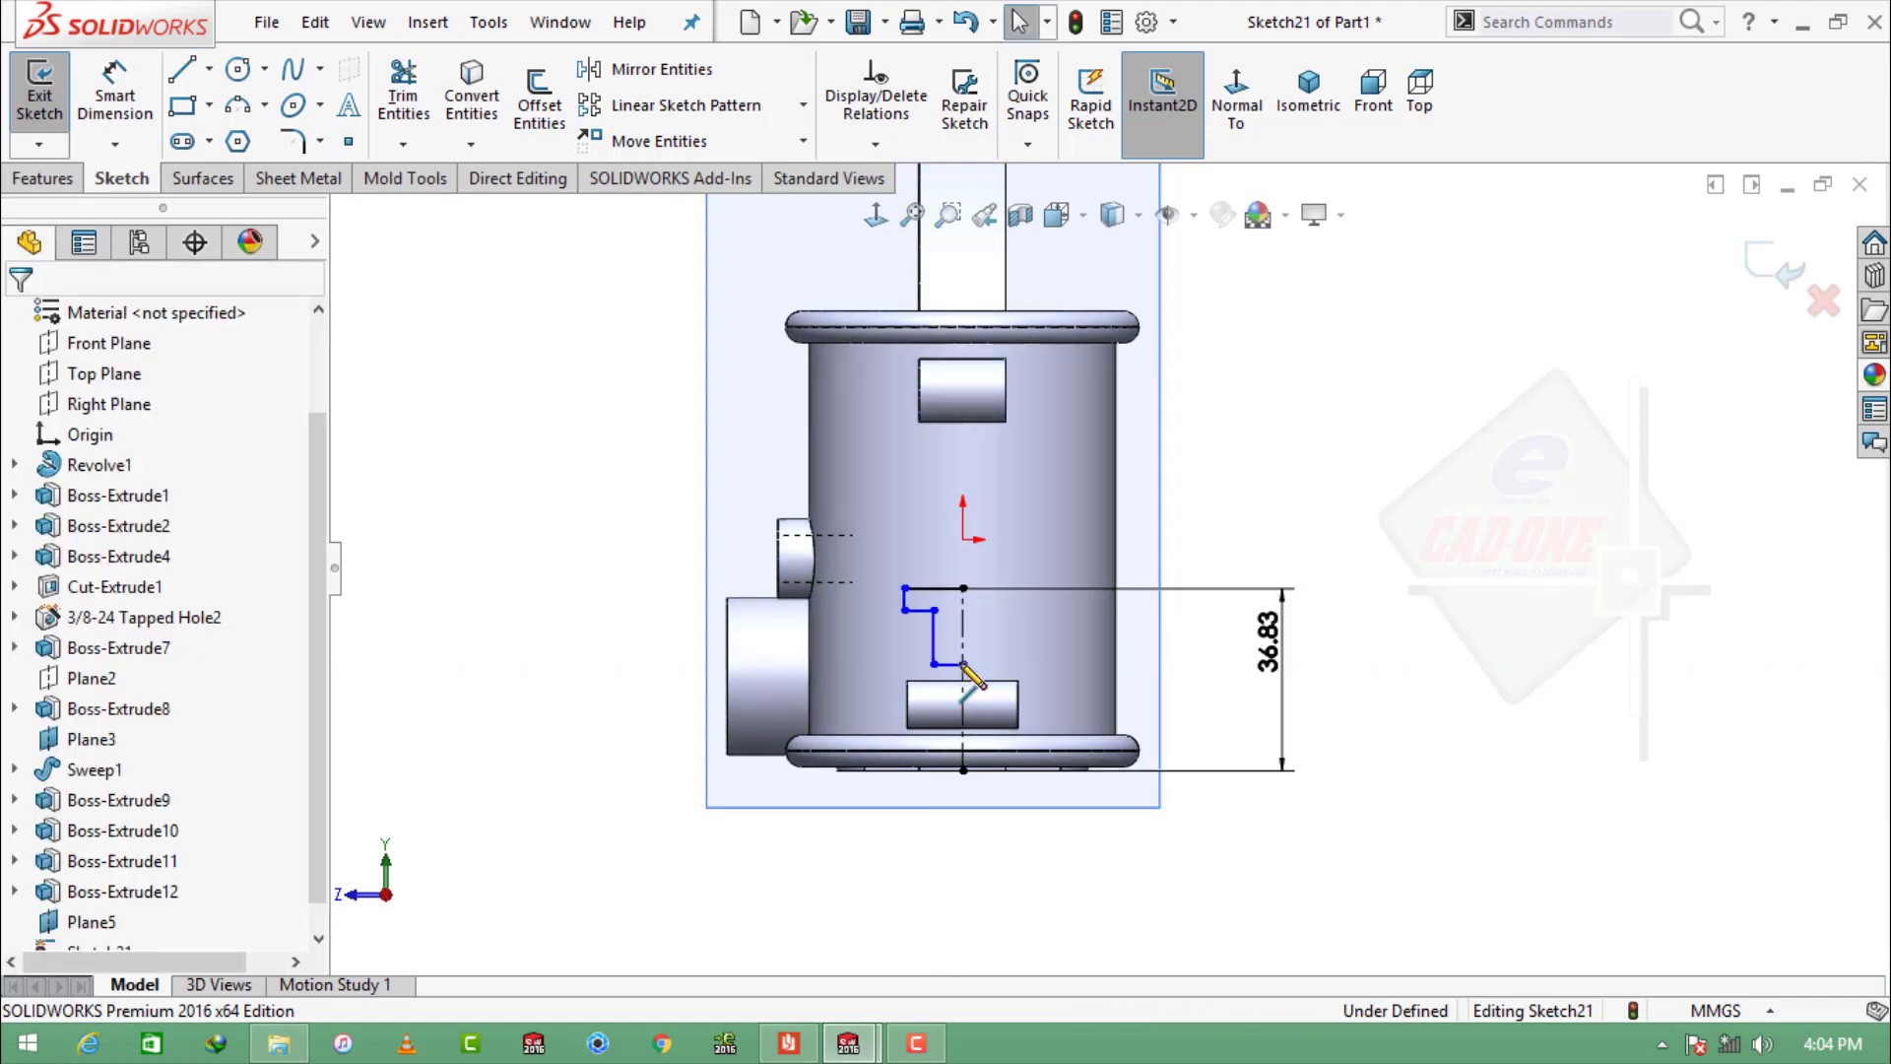
Step: Dimension the distance between the half-profile's upper and lower horizontal lines as 17.78 mm
left_click(115, 91)
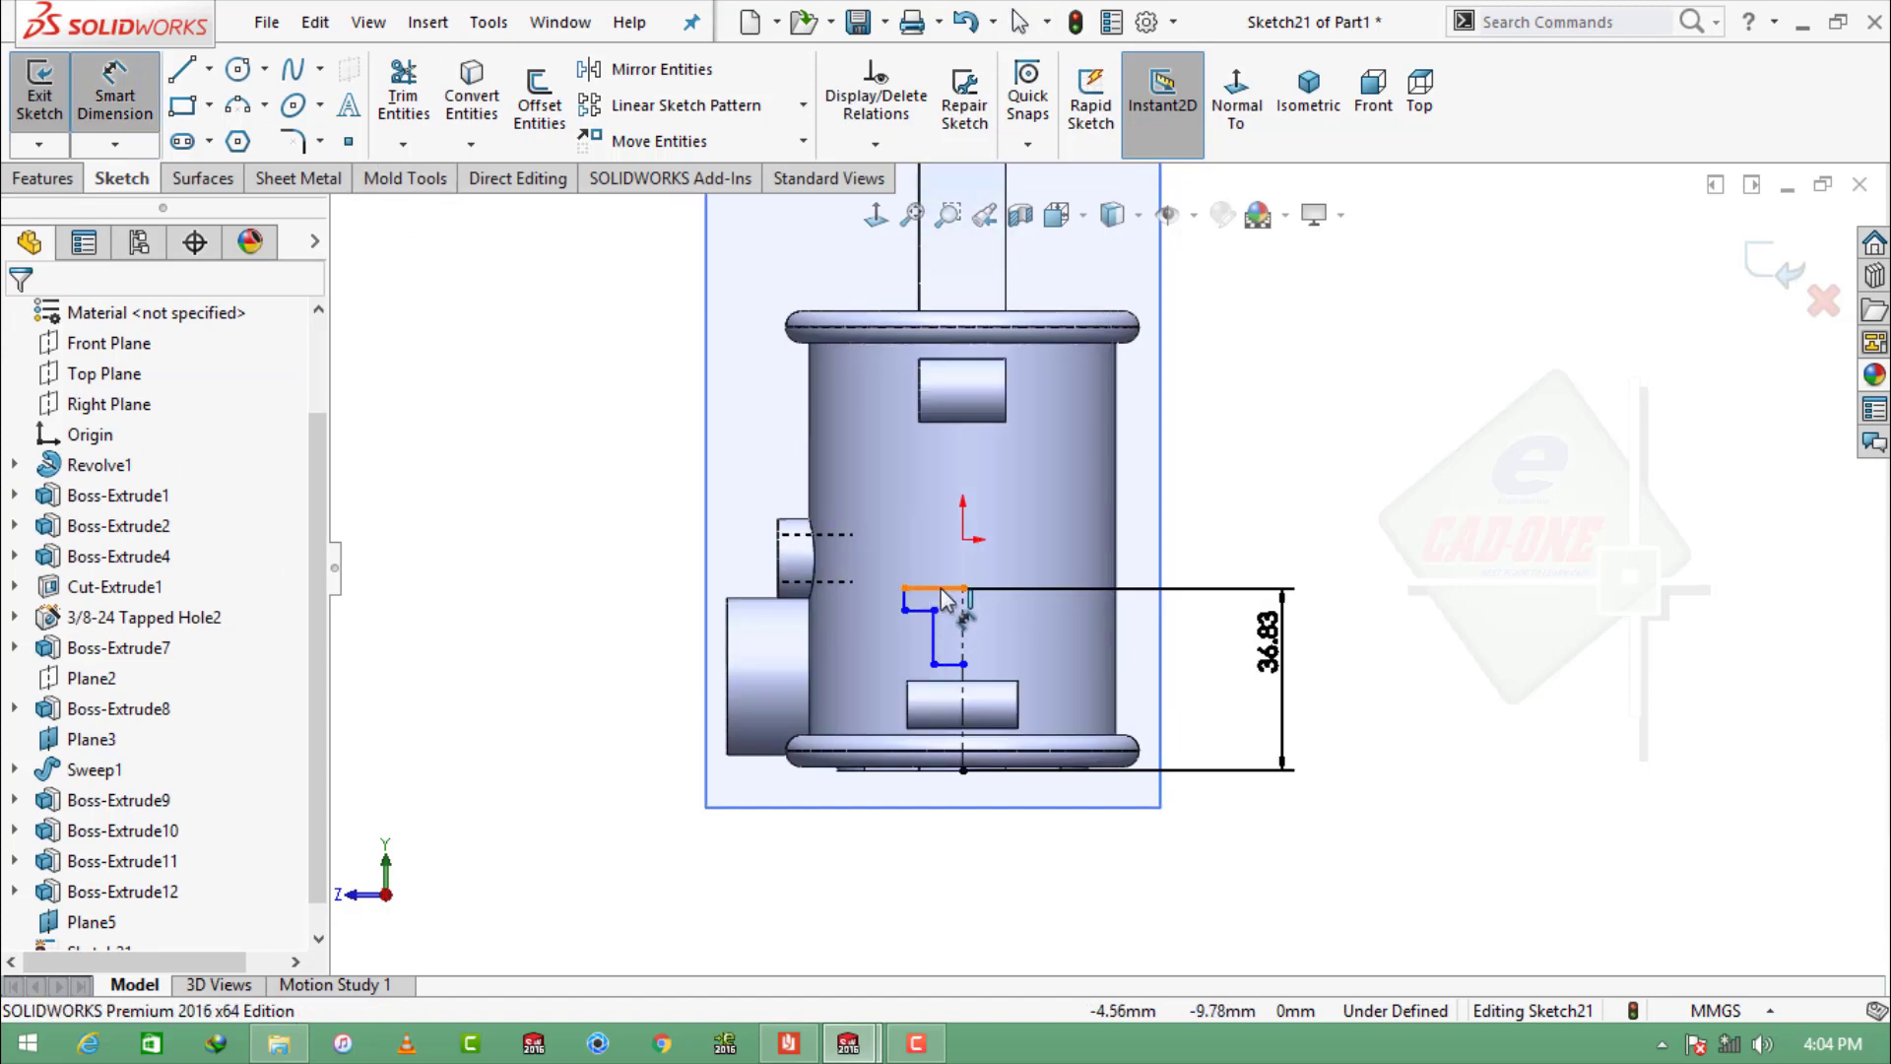
scroll(965, 704, "down", 5)
left_click(887, 402)
left_click(921, 595)
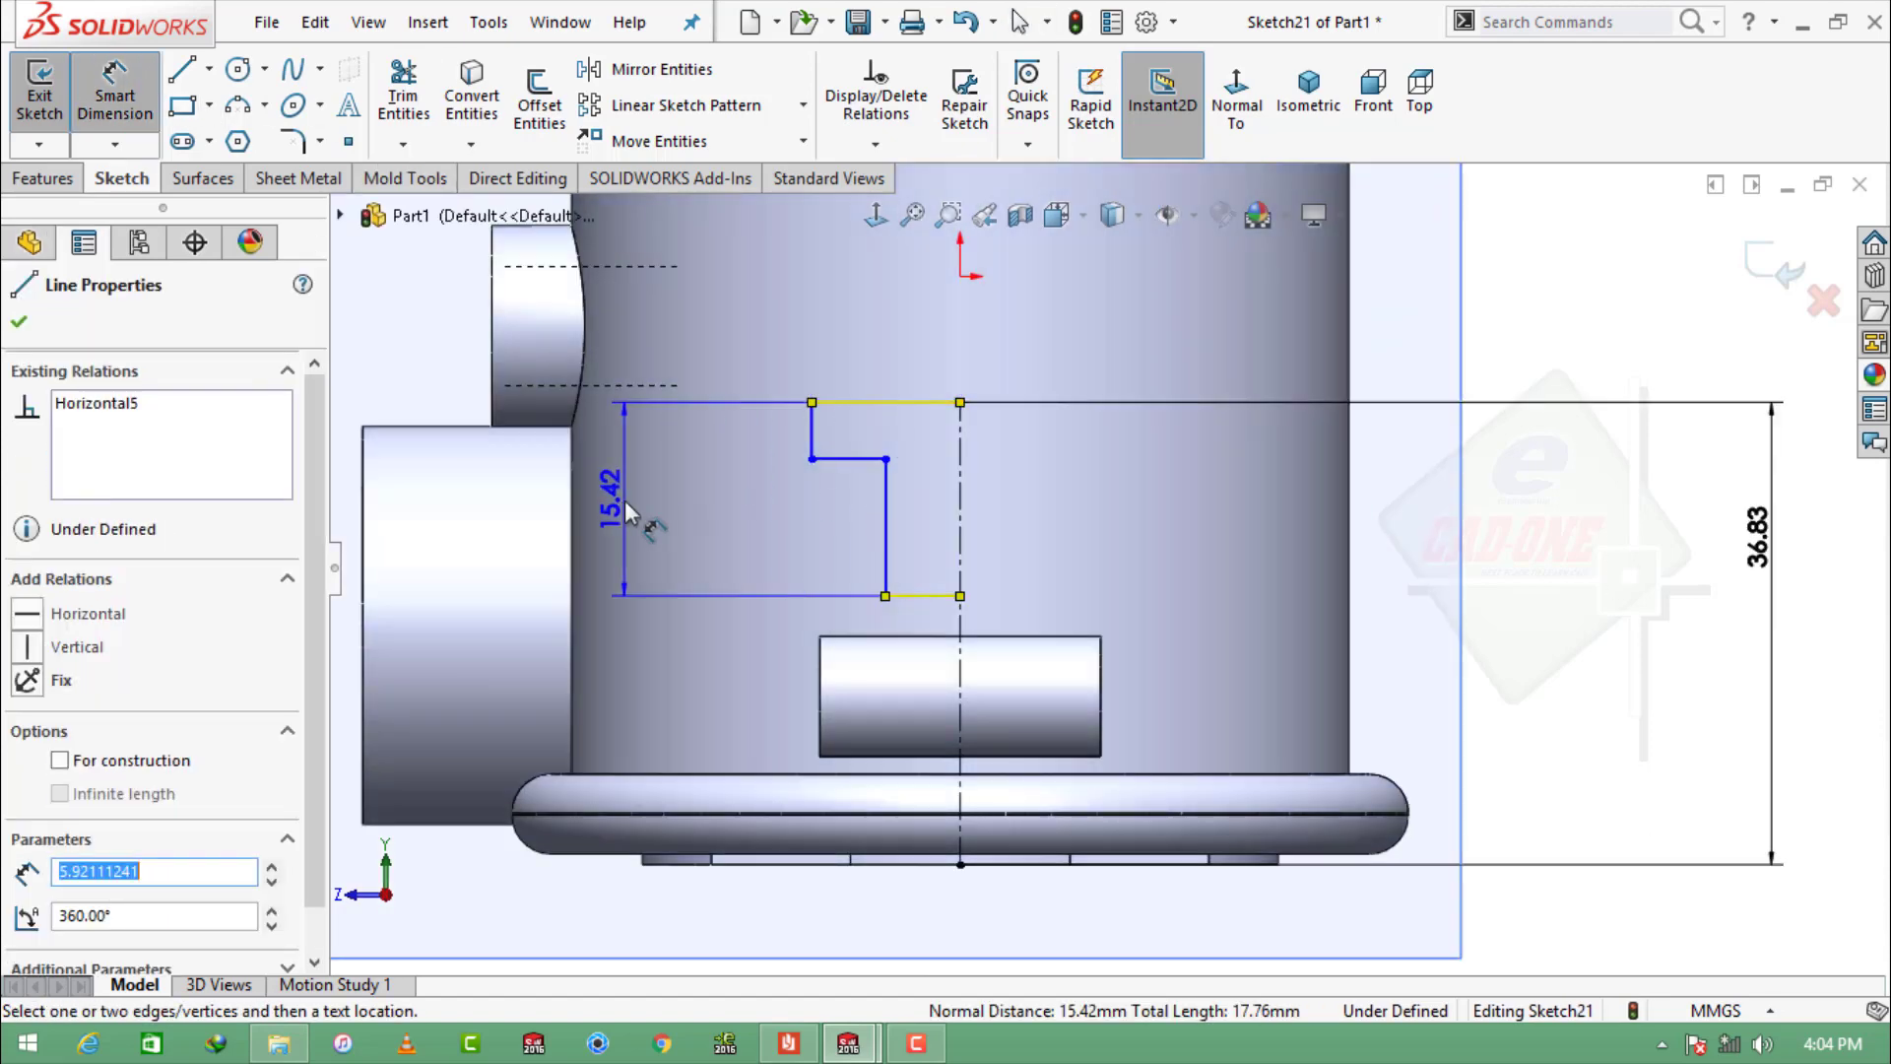
left_click(825, 510)
type("17.")
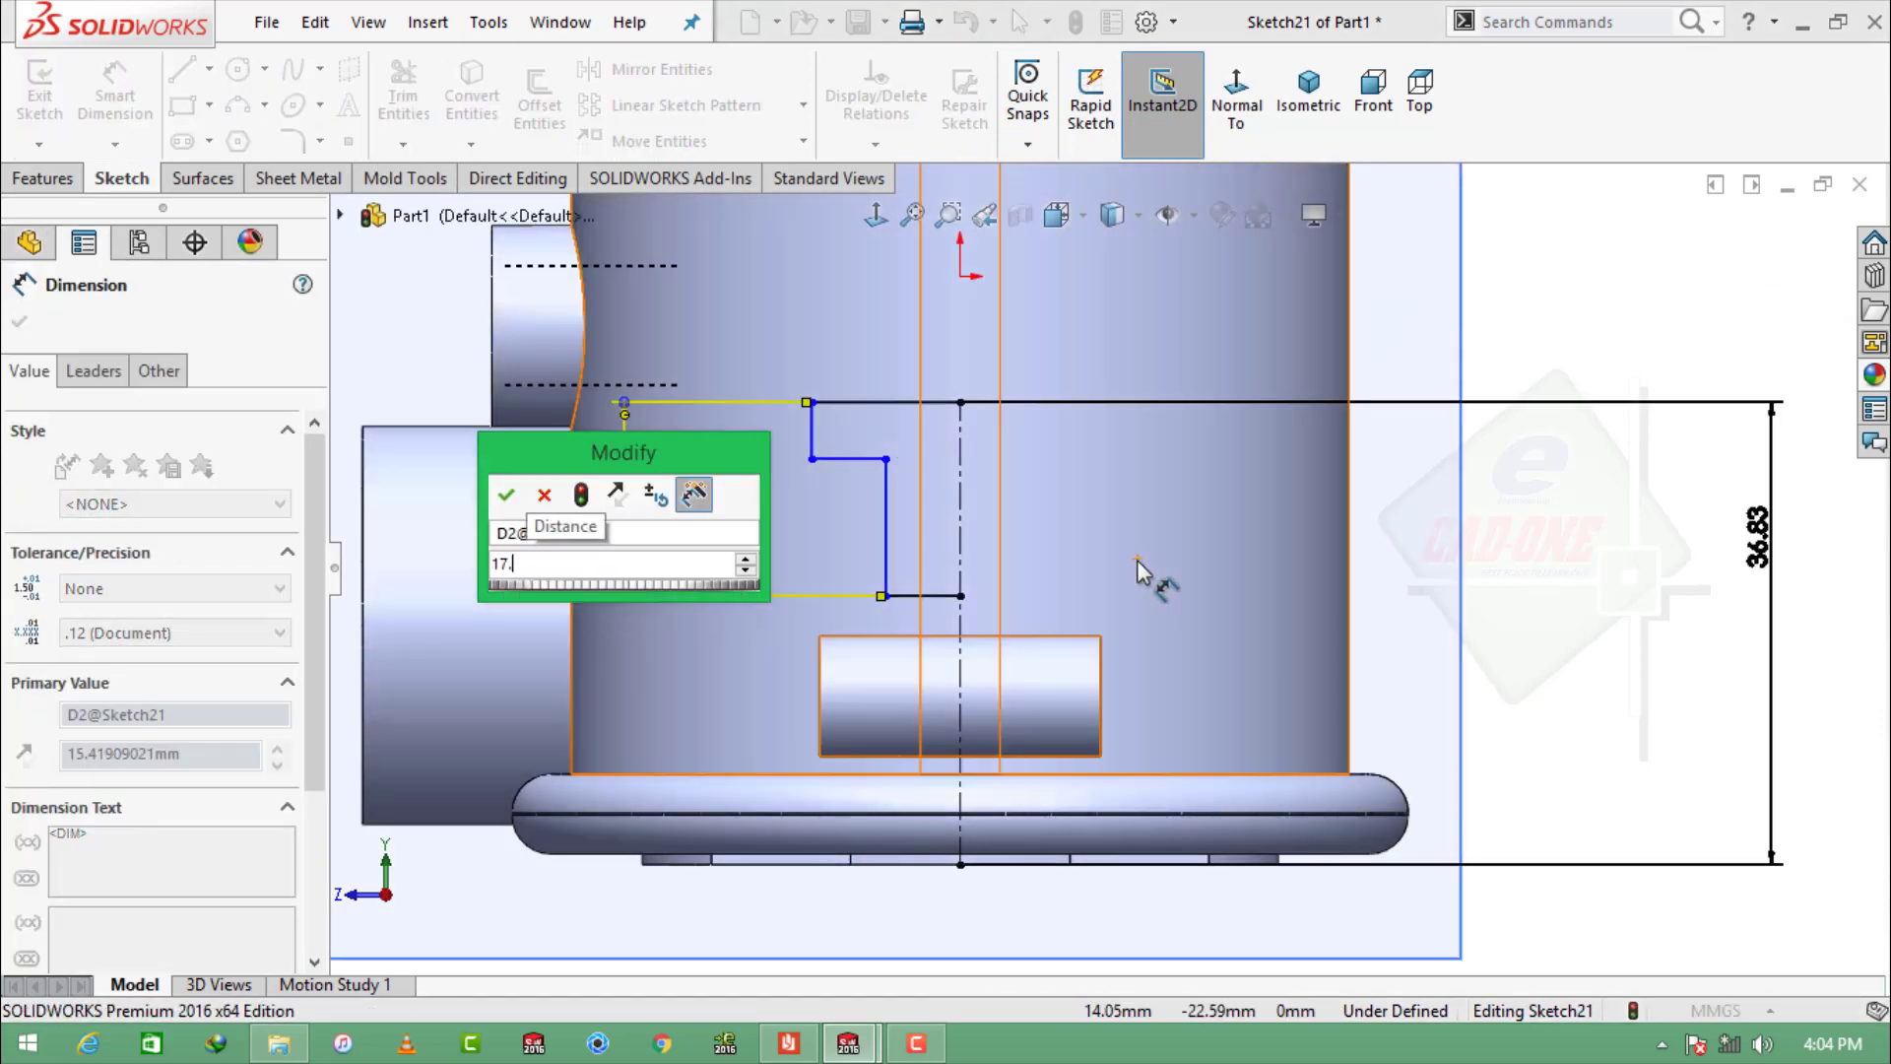
type("78")
key("Return")
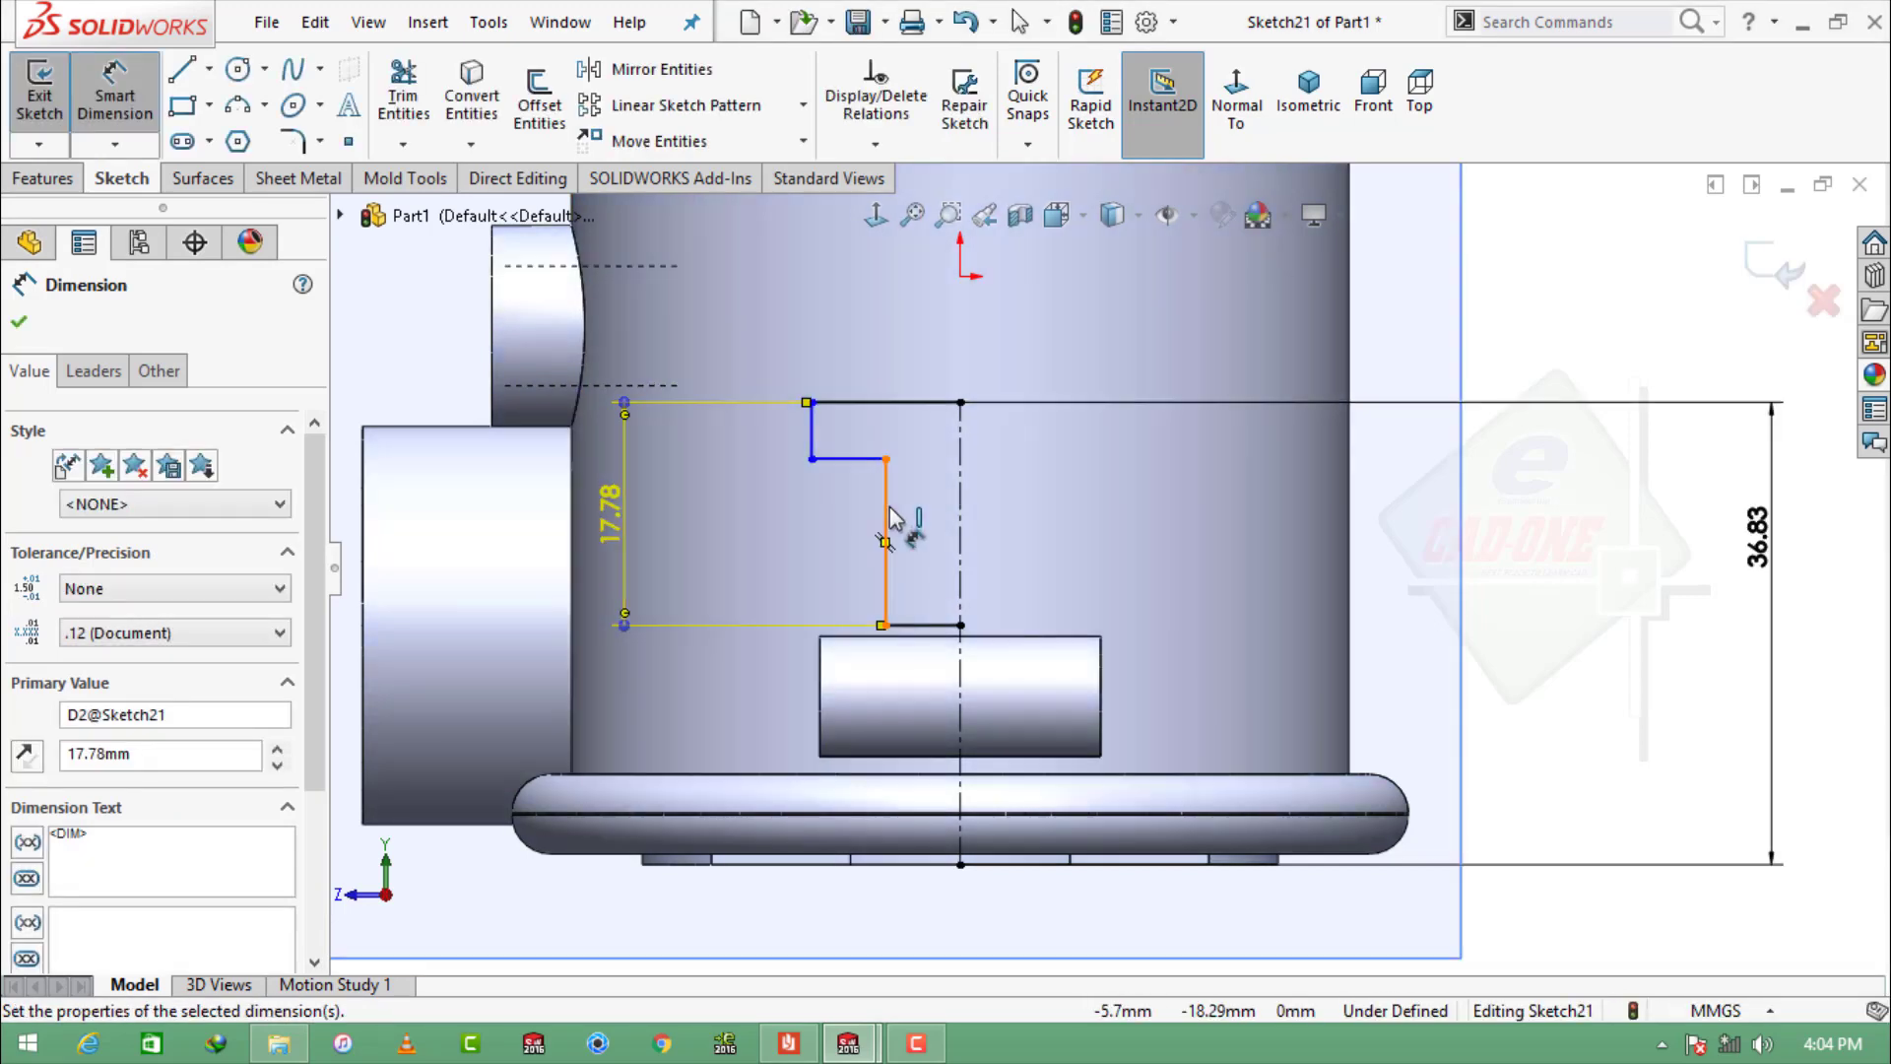
Step: Dimension the short upper vertical line of the half-profile as 3.048 mm
left_click(813, 449)
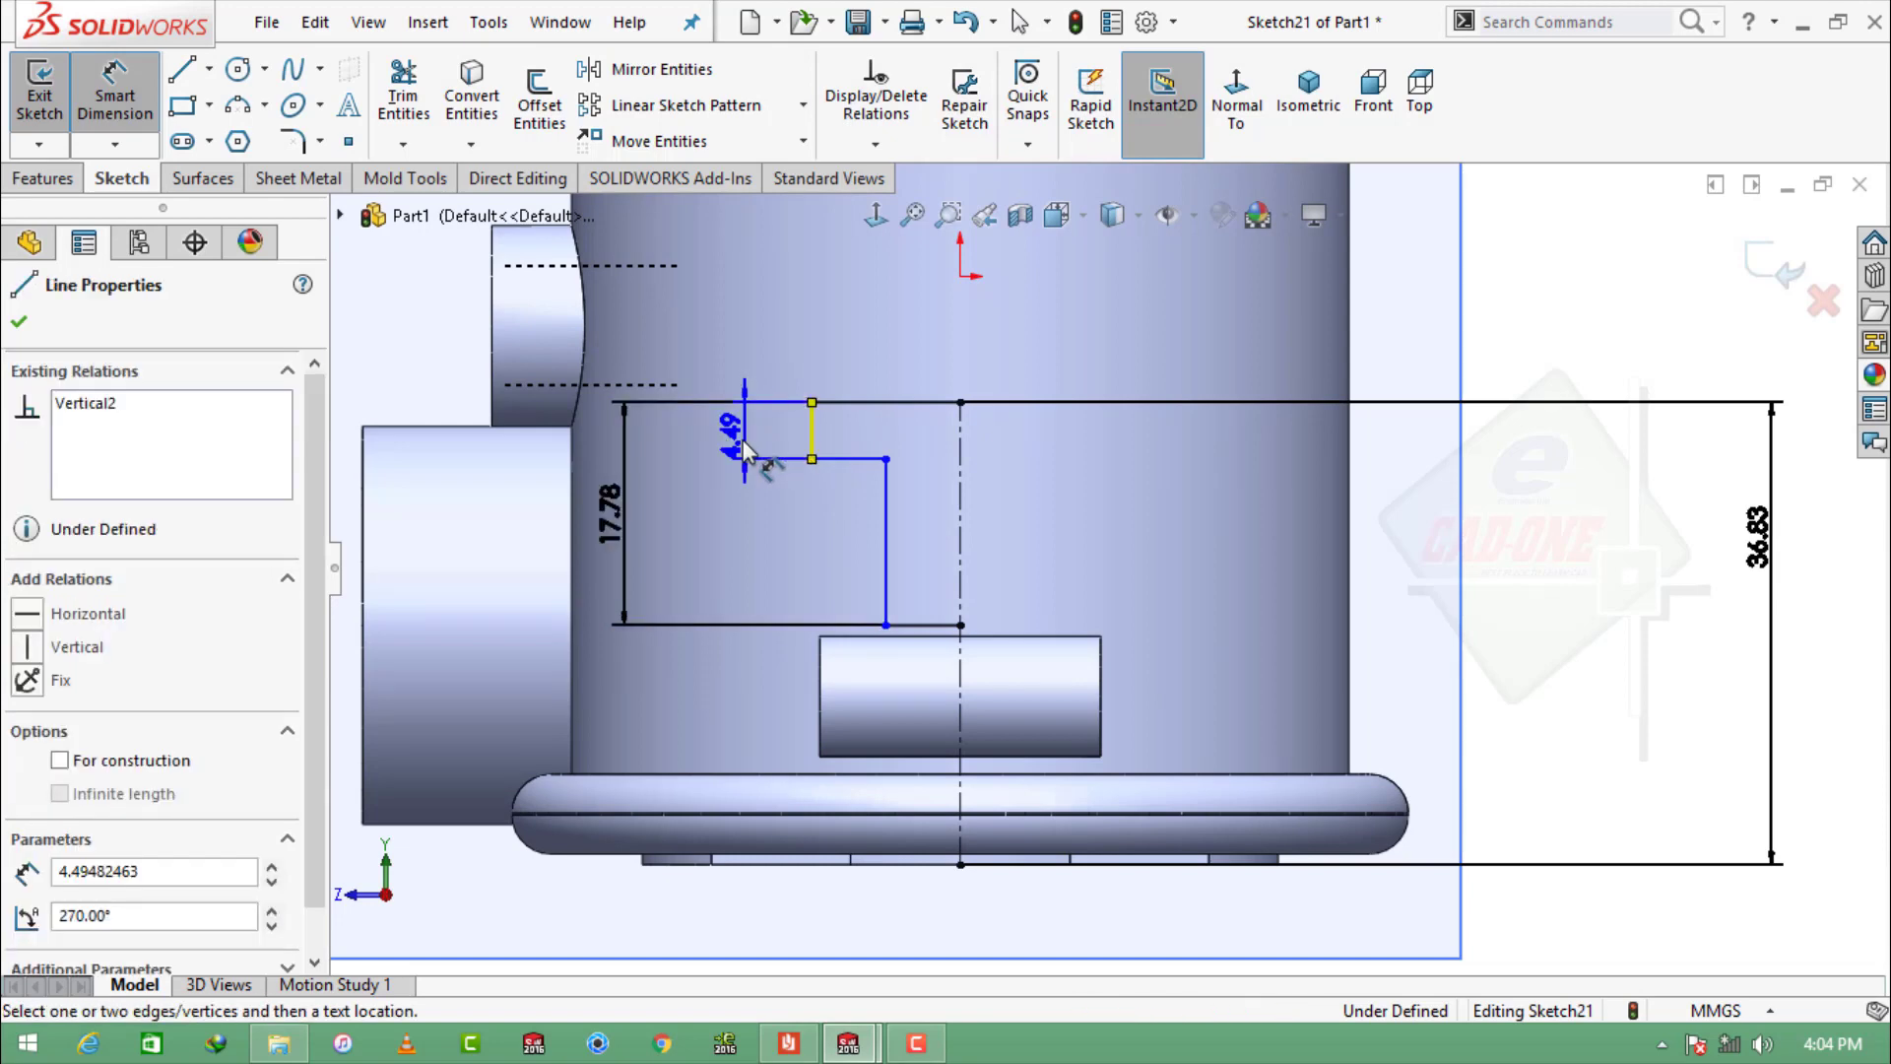
left_click(717, 451)
type("3.")
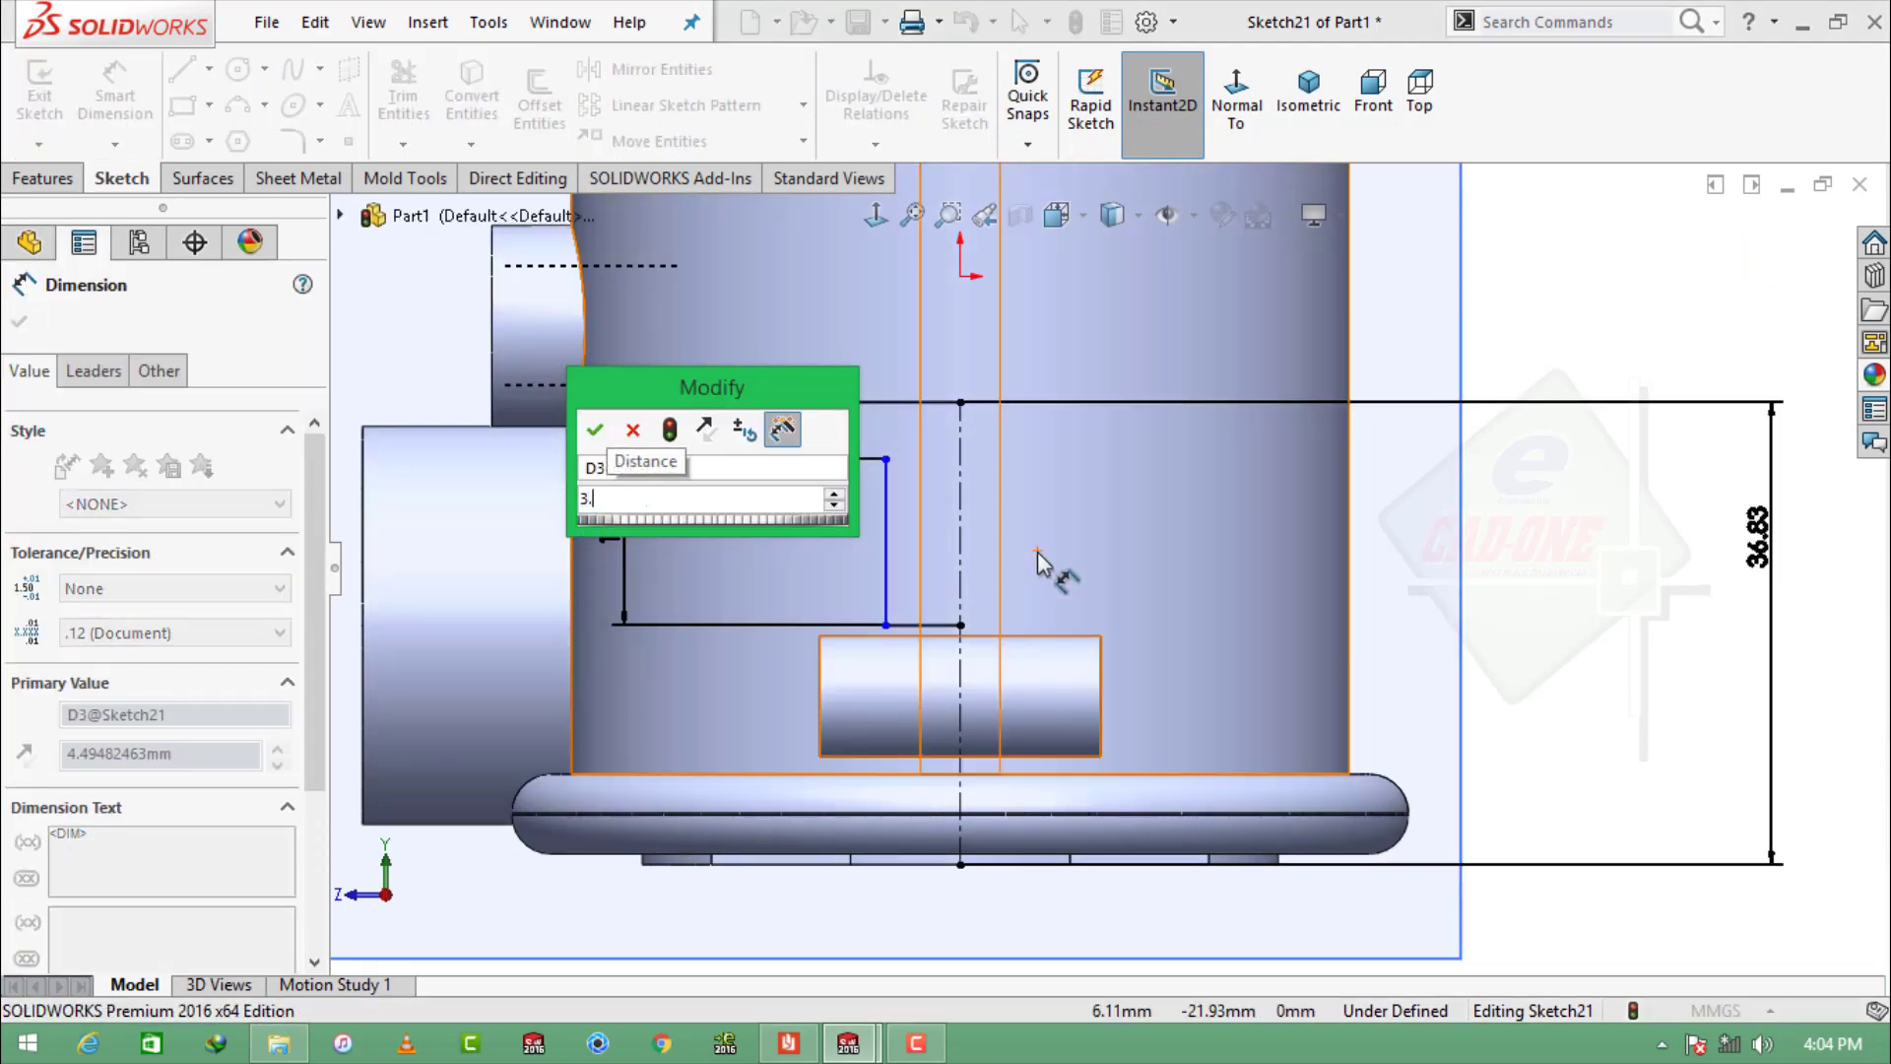
type("048")
key("Return")
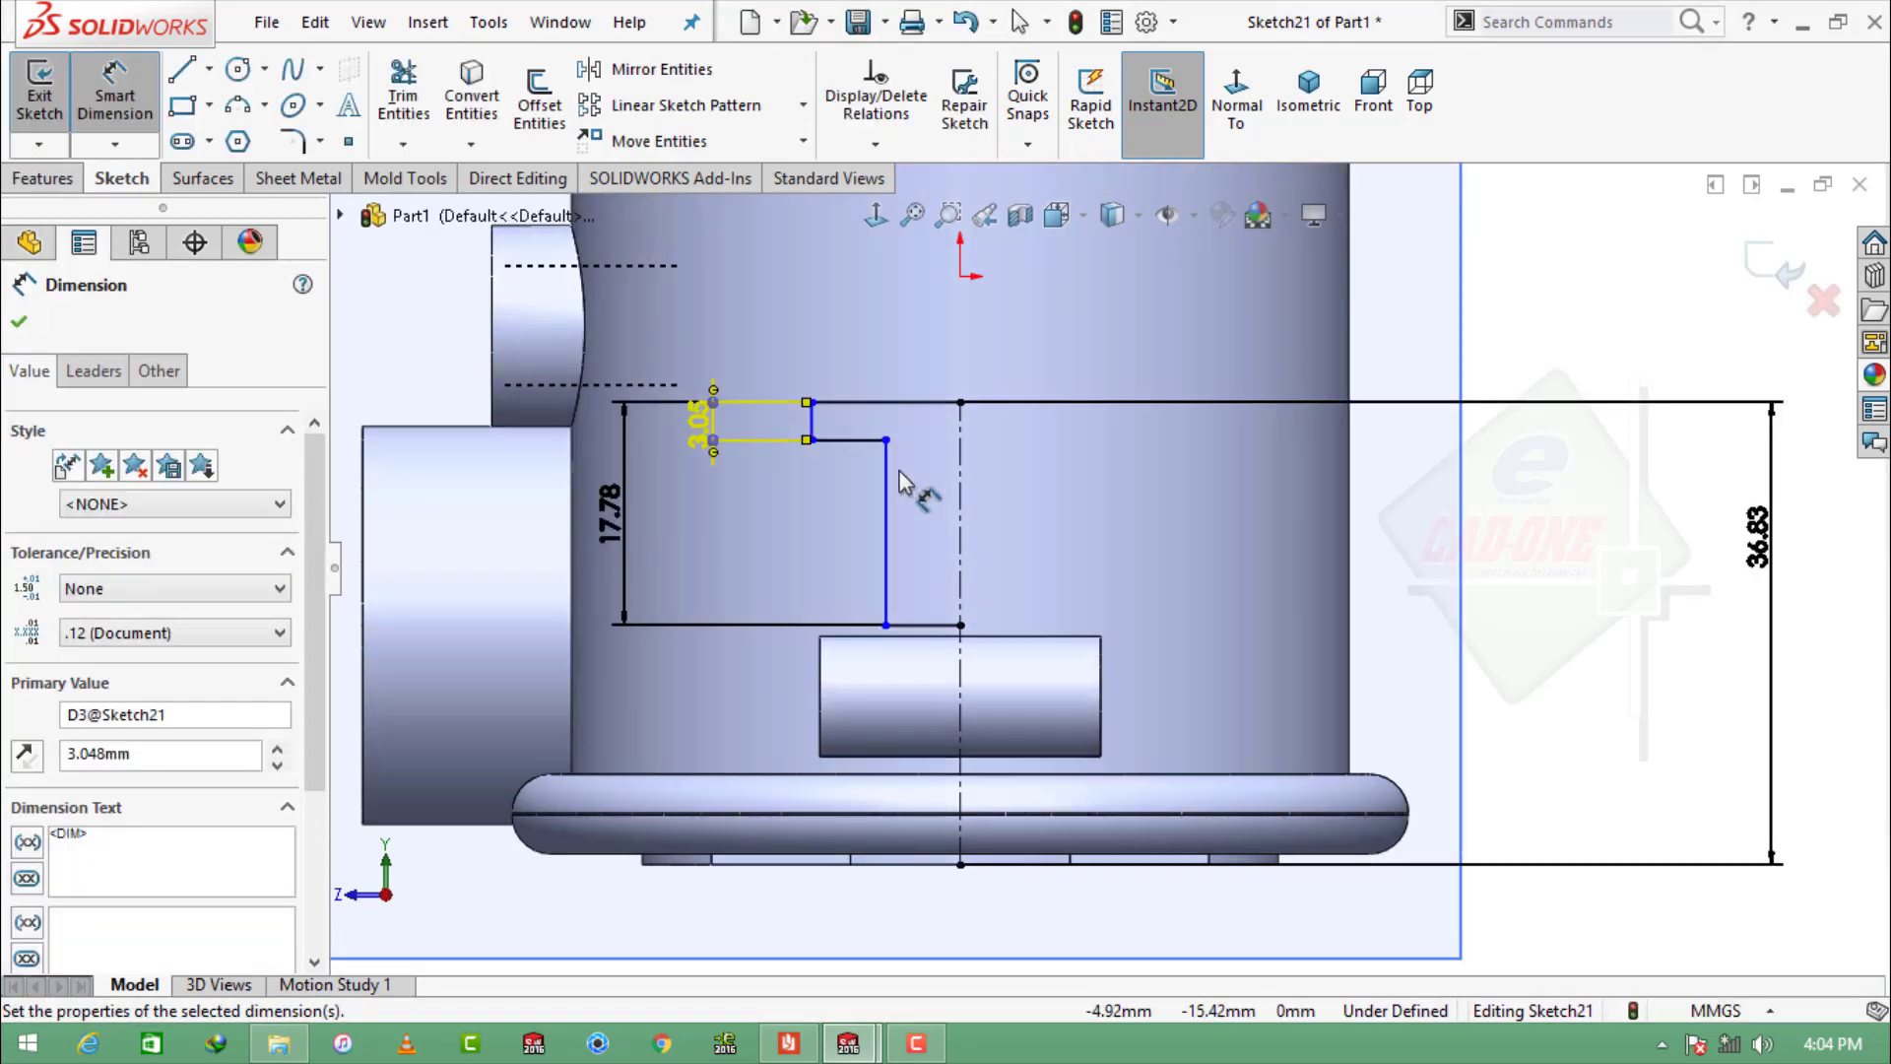
Step: Draw a circle of 1.524 mm radius centred on the short vertical line's midpoint and trim it to an outward semicircular end
left_click(237, 68)
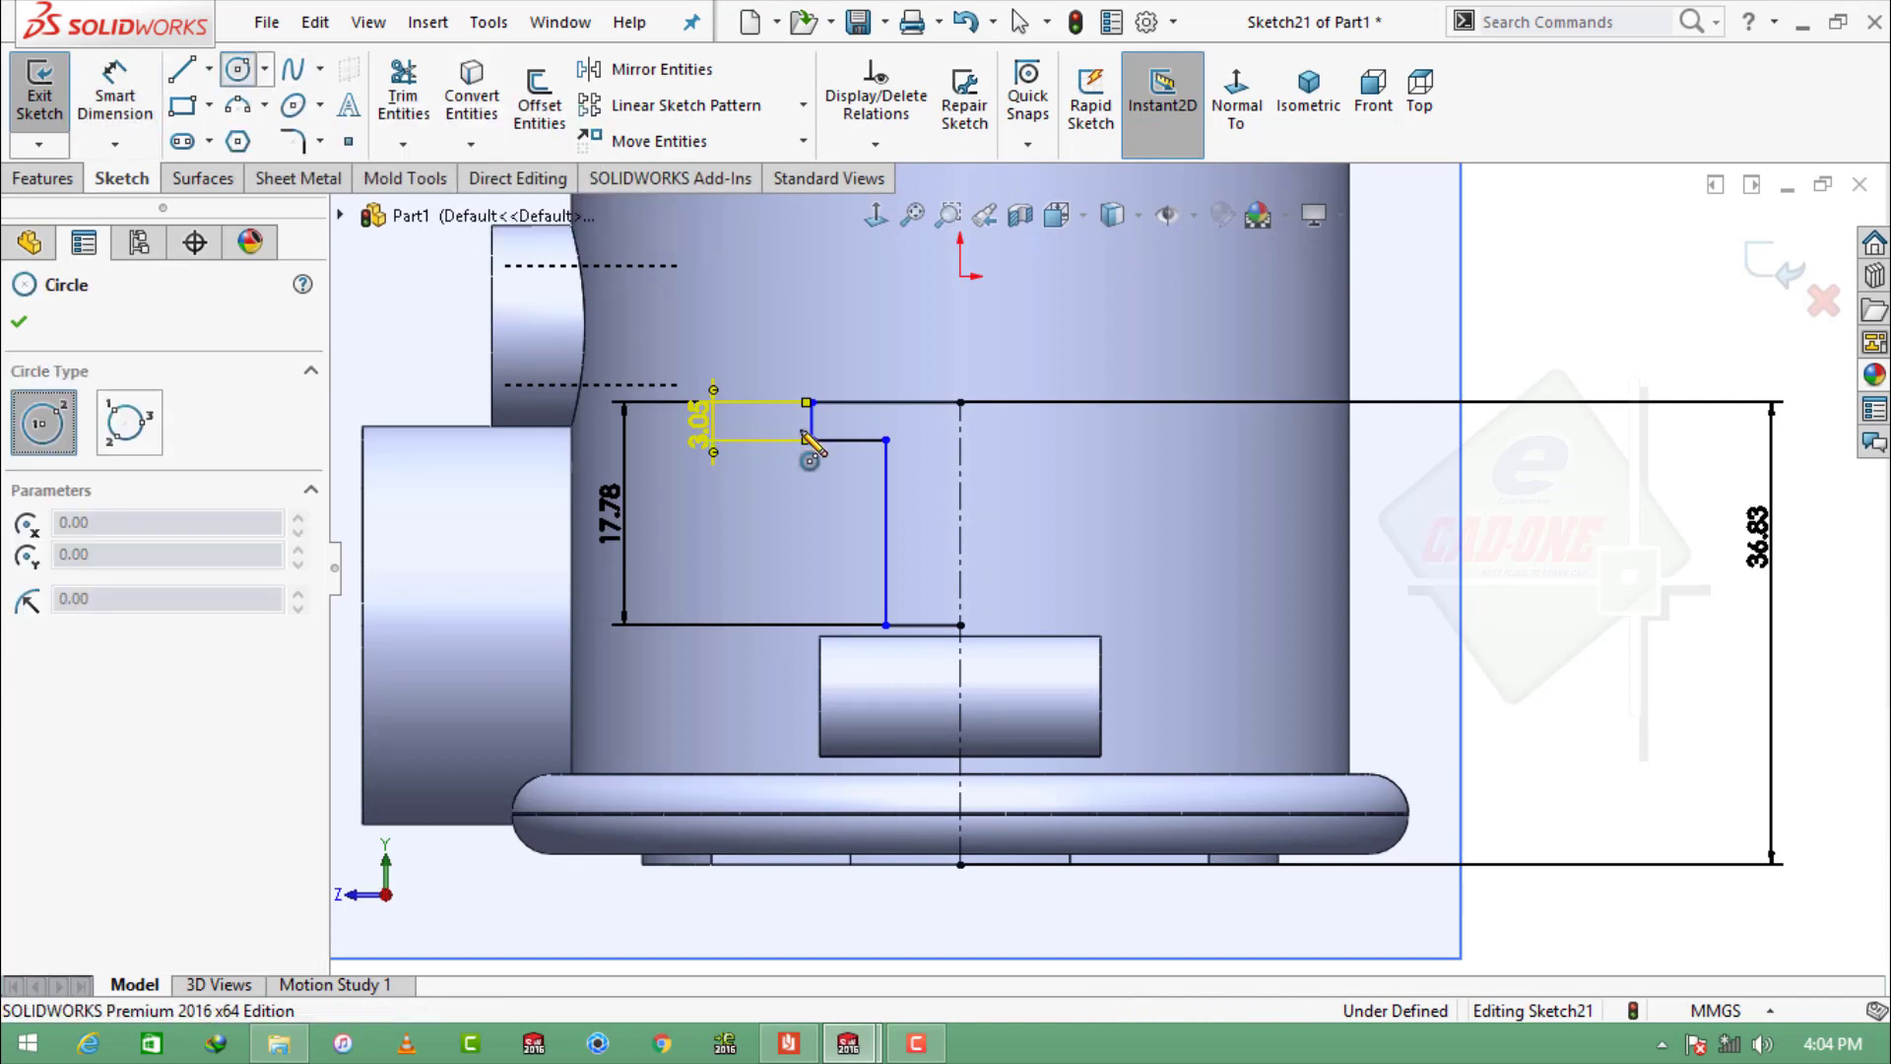
scroll(812, 424, "down", 3)
left_click(807, 448)
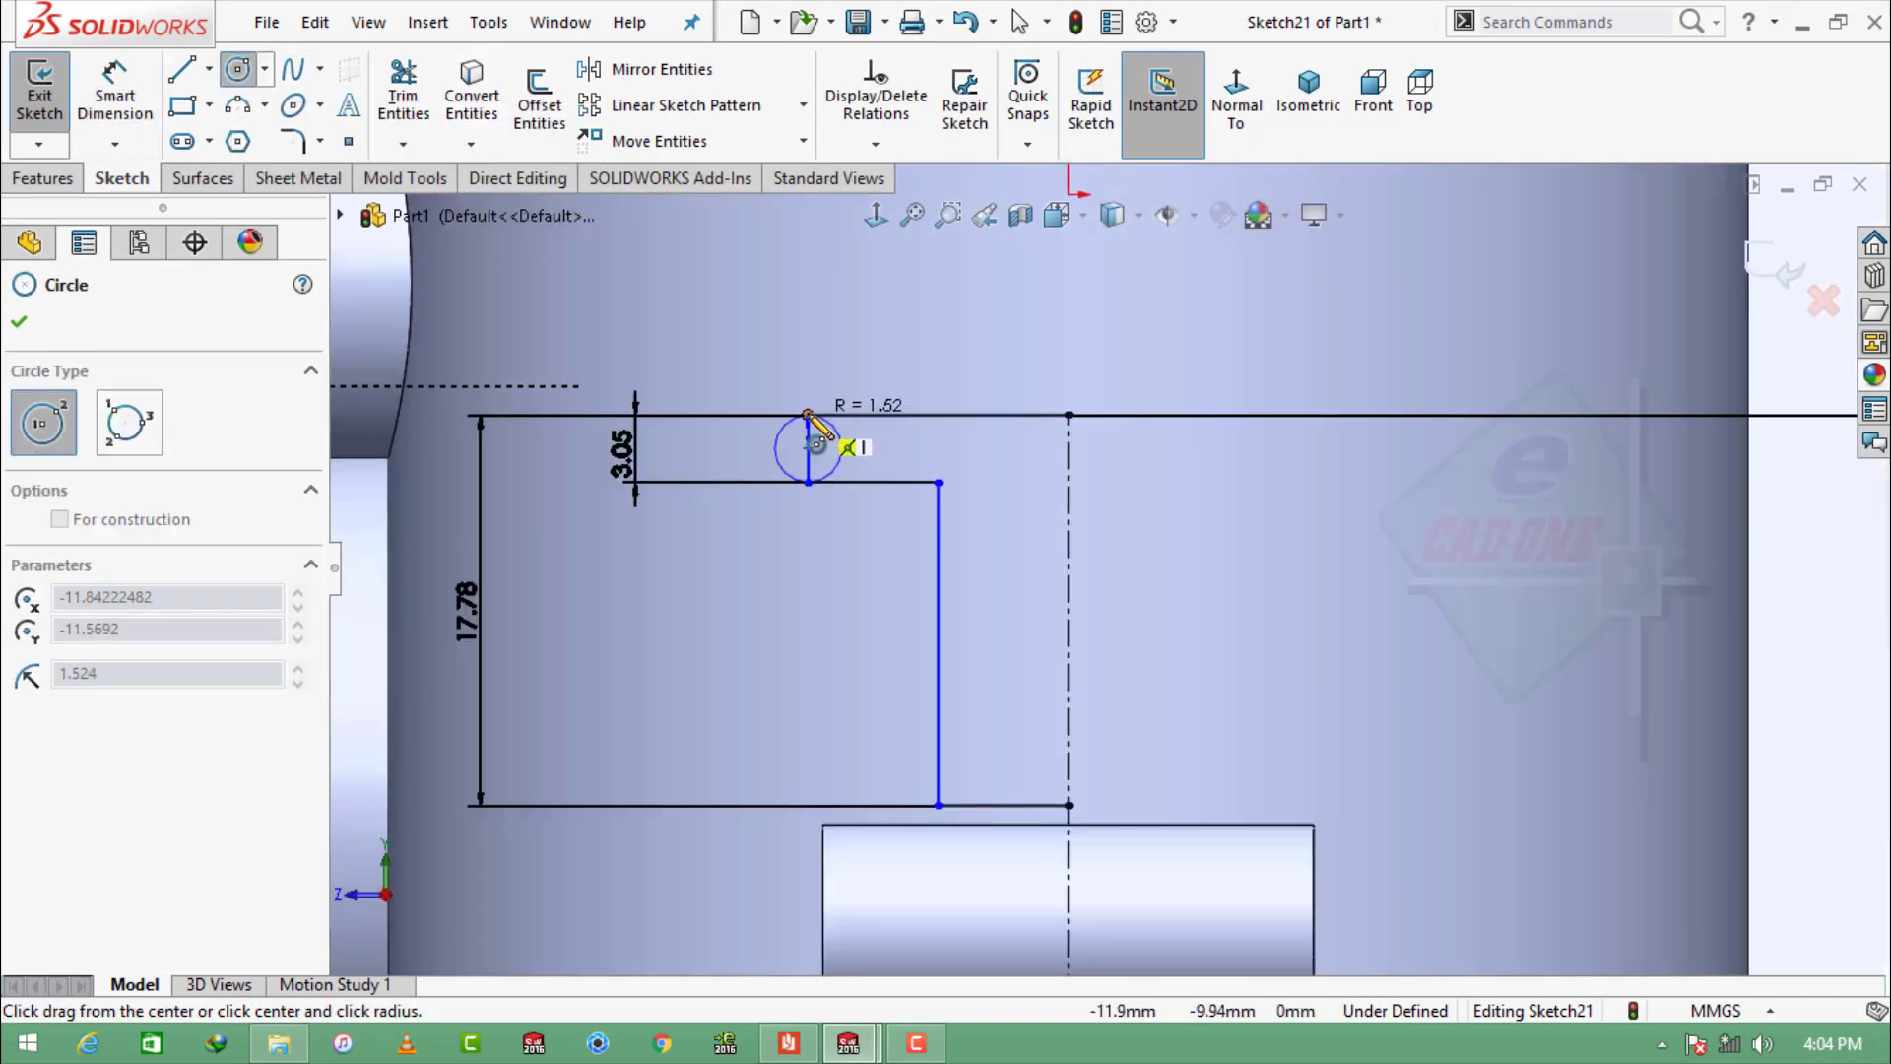
left_click(808, 415)
left_click(379, 79)
left_click_drag(906, 450, 788, 450)
Step: Dimension the distance from the arc's upper endpoint to the centerline's upper endpoint as 14.478/2 mm
left_click(116, 91)
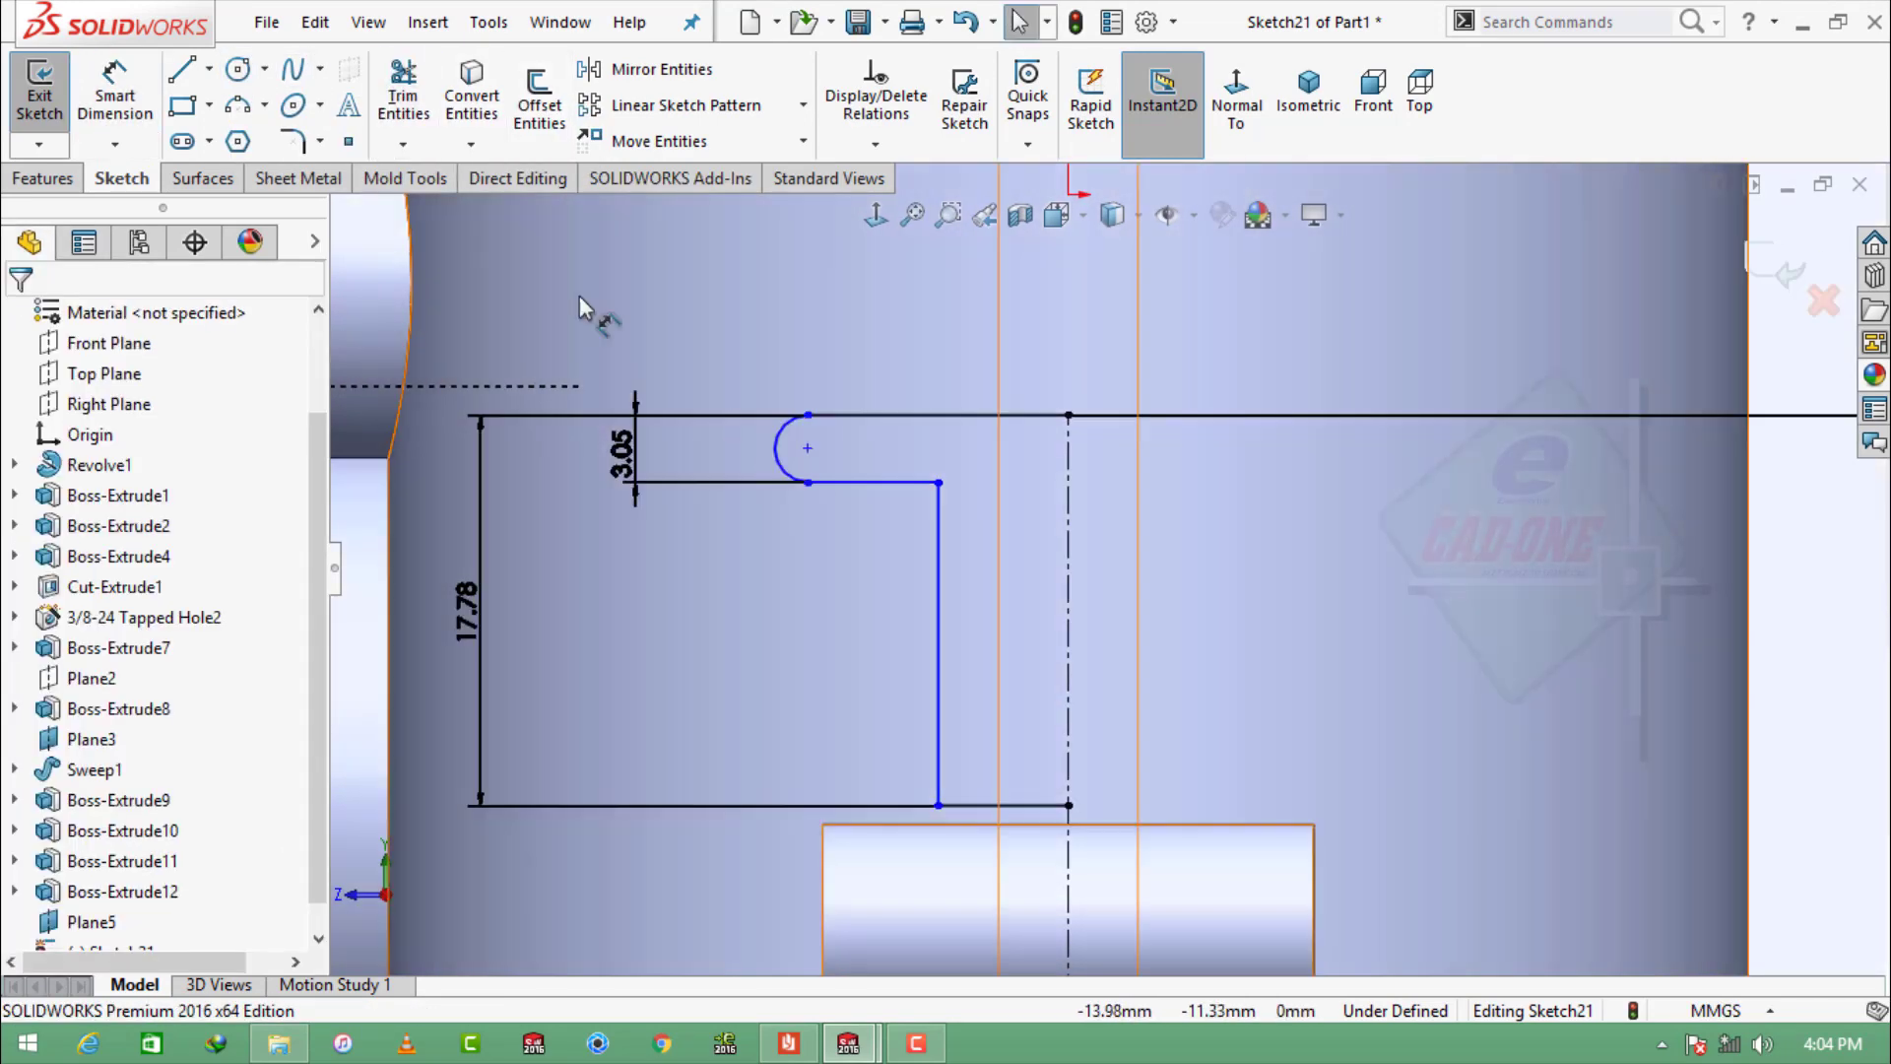
left_click(808, 415)
left_click(1069, 414)
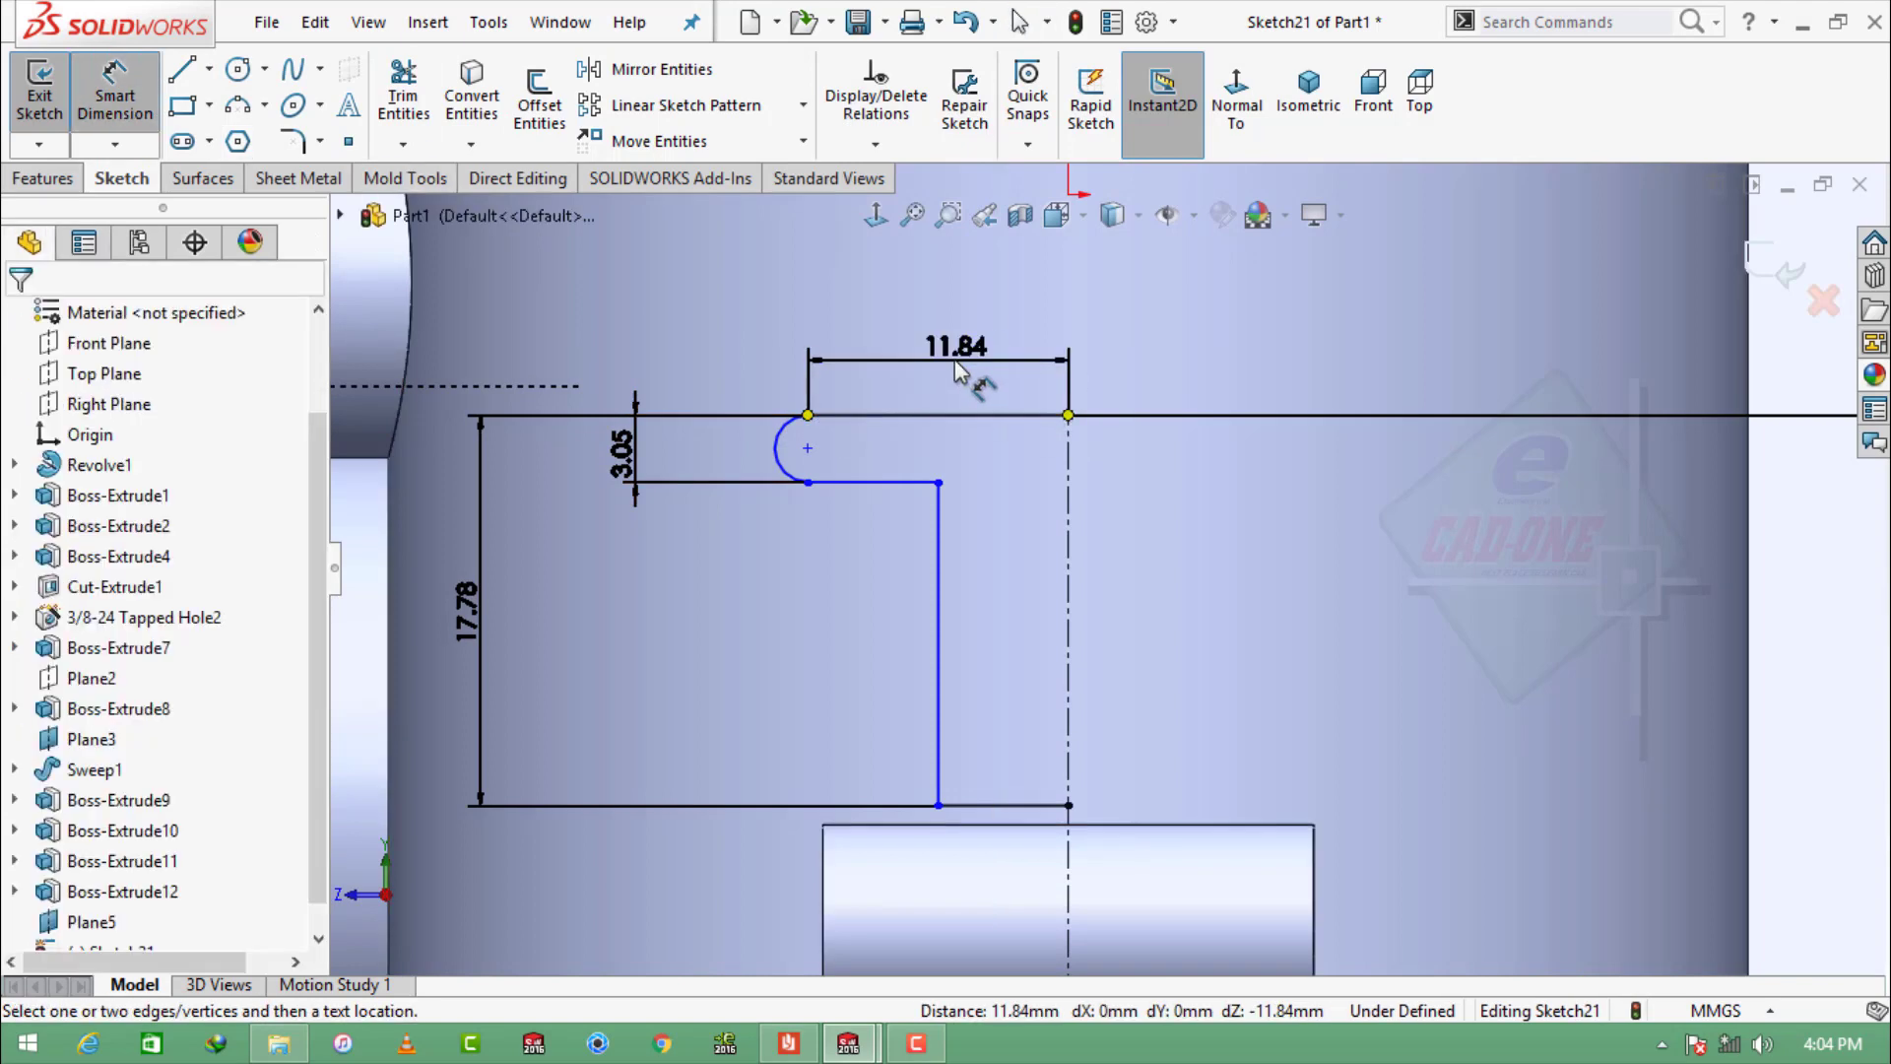
left_click(951, 379)
type("14")
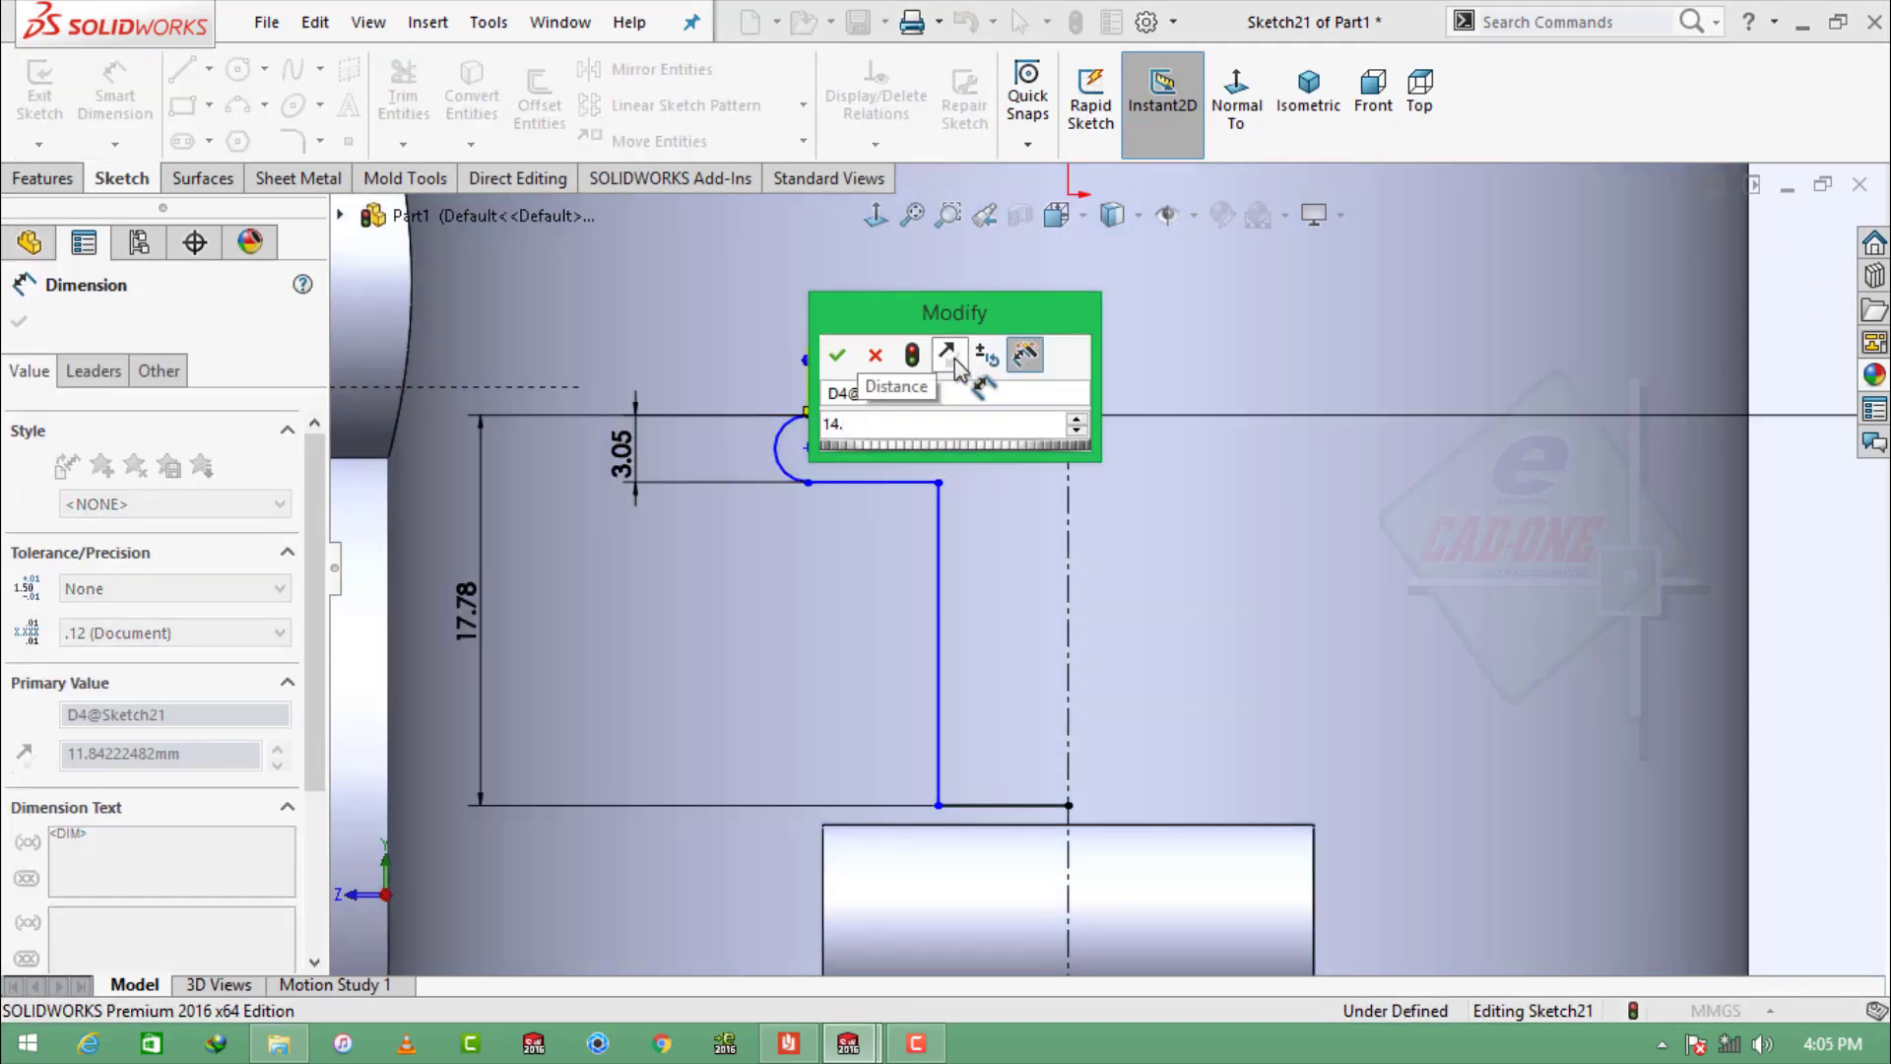
type(".478/2")
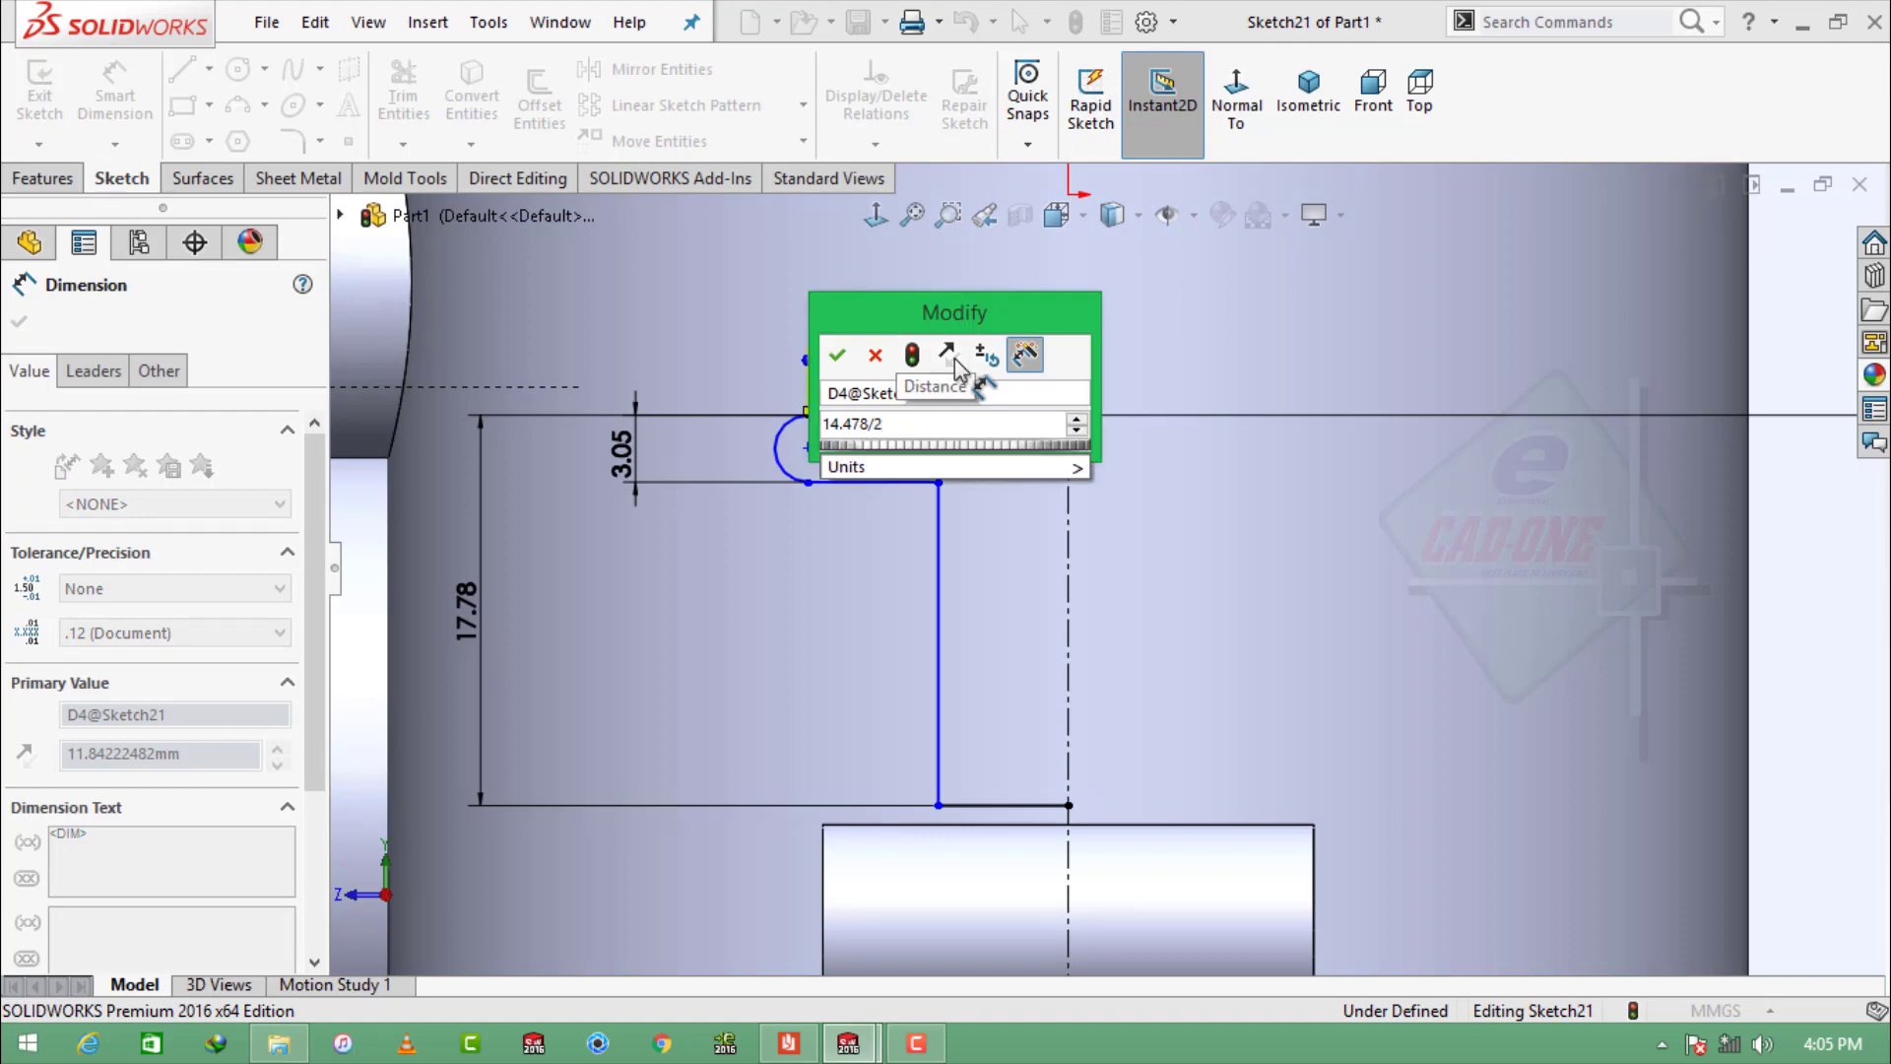
key("Return")
key("Escape")
Step: Mirror the half-profile's lines and arc about the vertical centerline to complete the T-shaped profile
left_click(652, 77)
left_click_drag(1225, 292, 796, 872)
left_click(175, 756)
left_click(1068, 455)
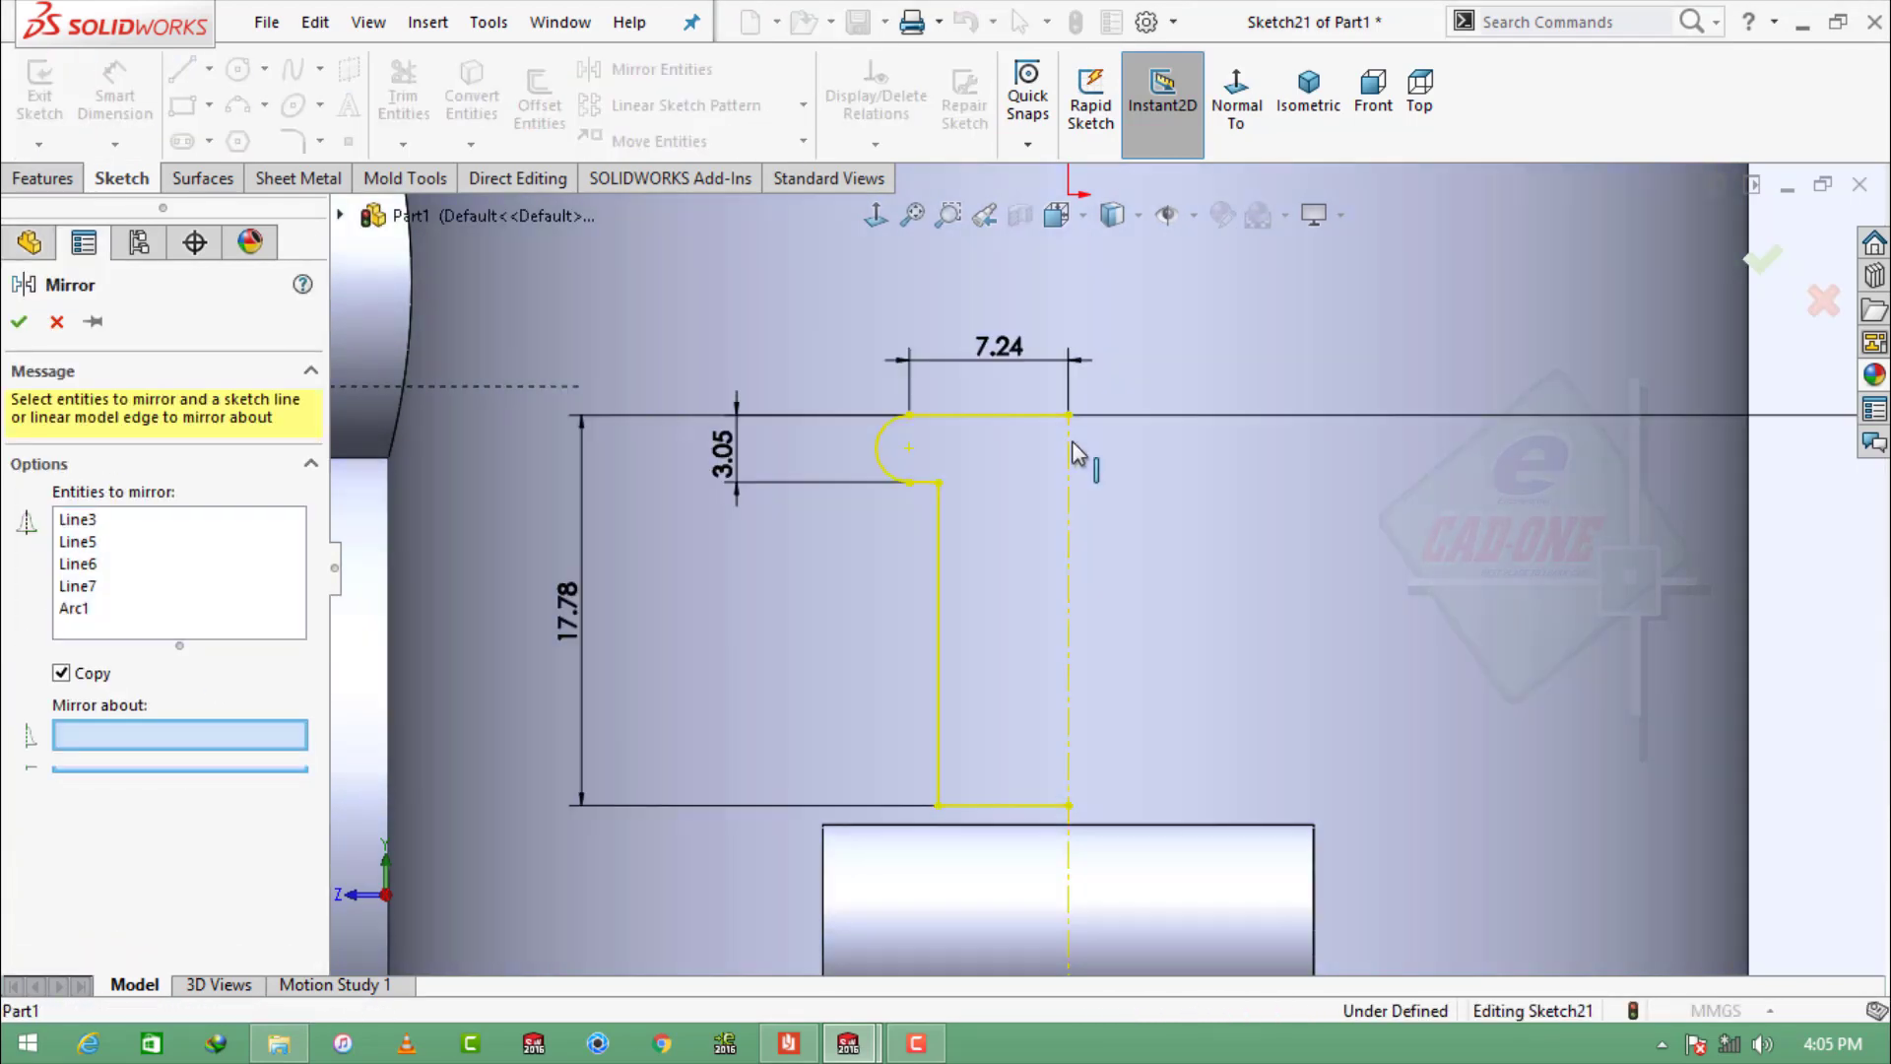
left_click(20, 321)
scroll(1090, 536, "up", 4)
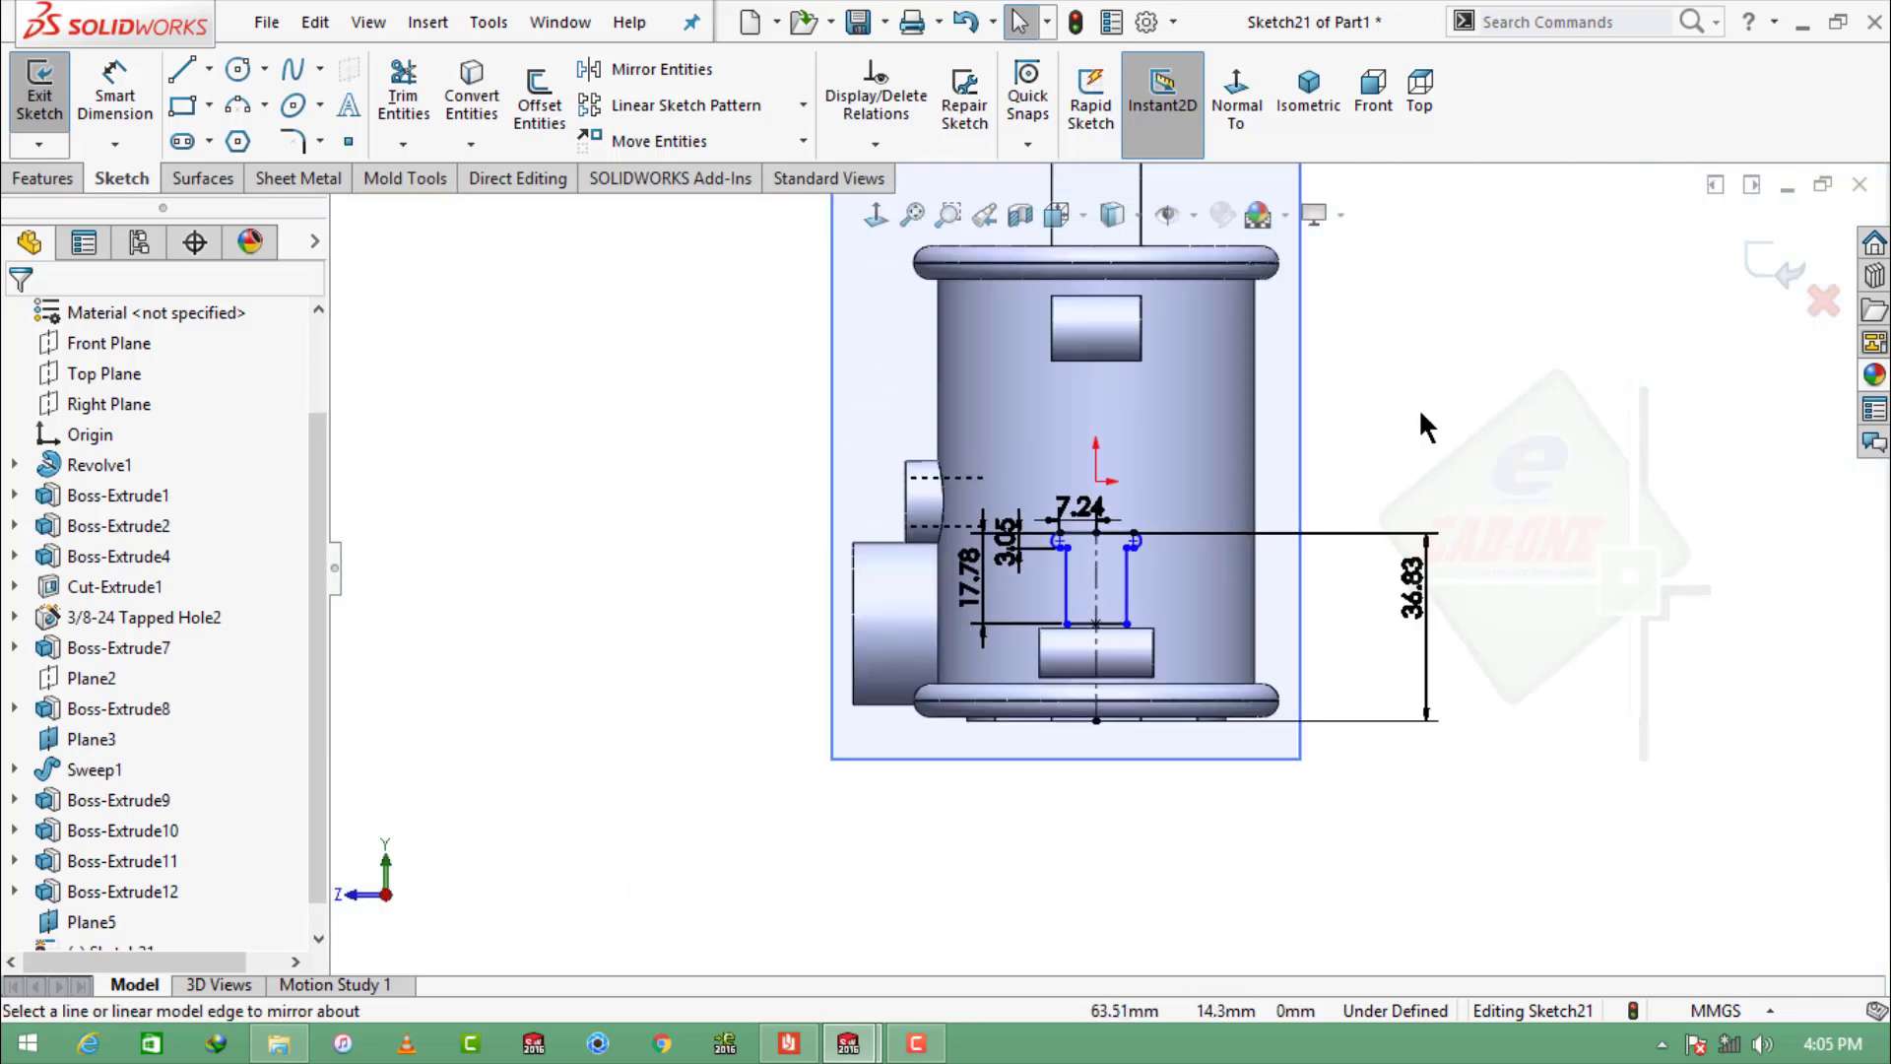
scroll(1308, 564, "down", 3)
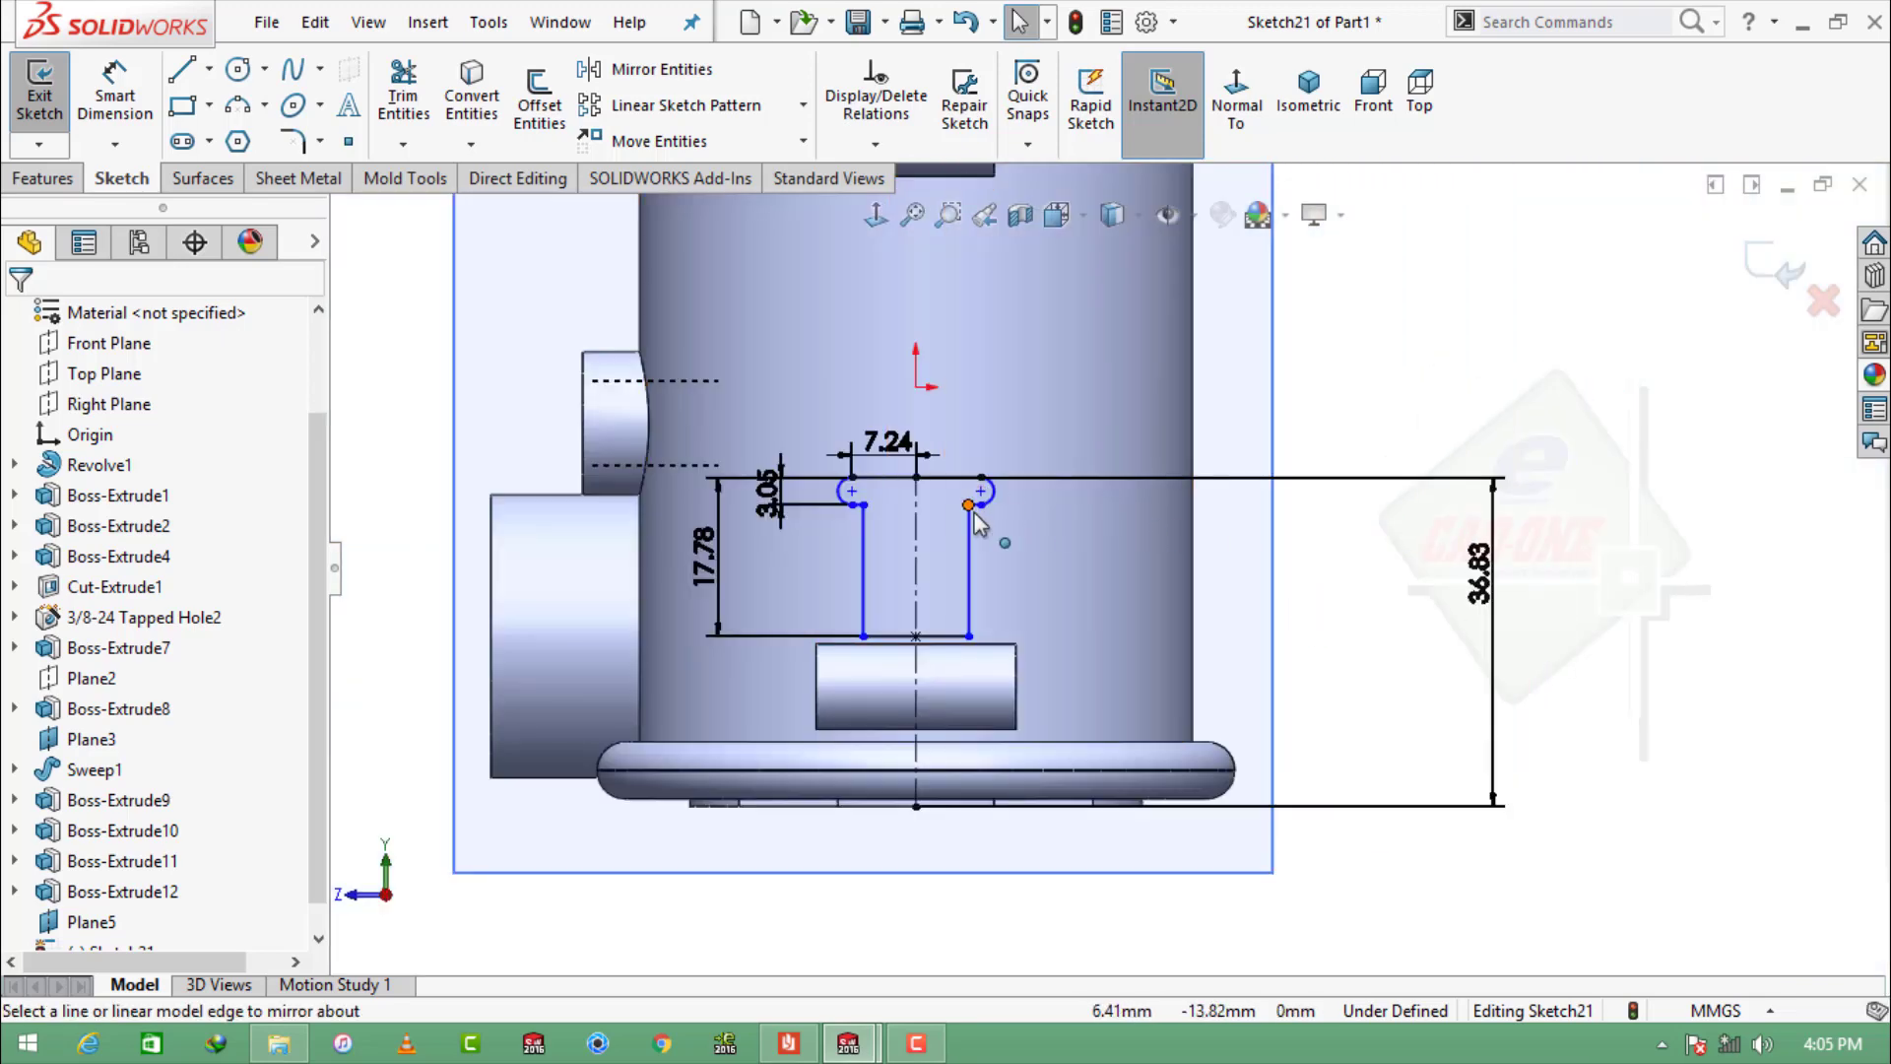
Step: Cut the T-shaped profile with a Revolved Cut of 360 degrees, Blind, about its bottom horizontal line
left_click(42, 178)
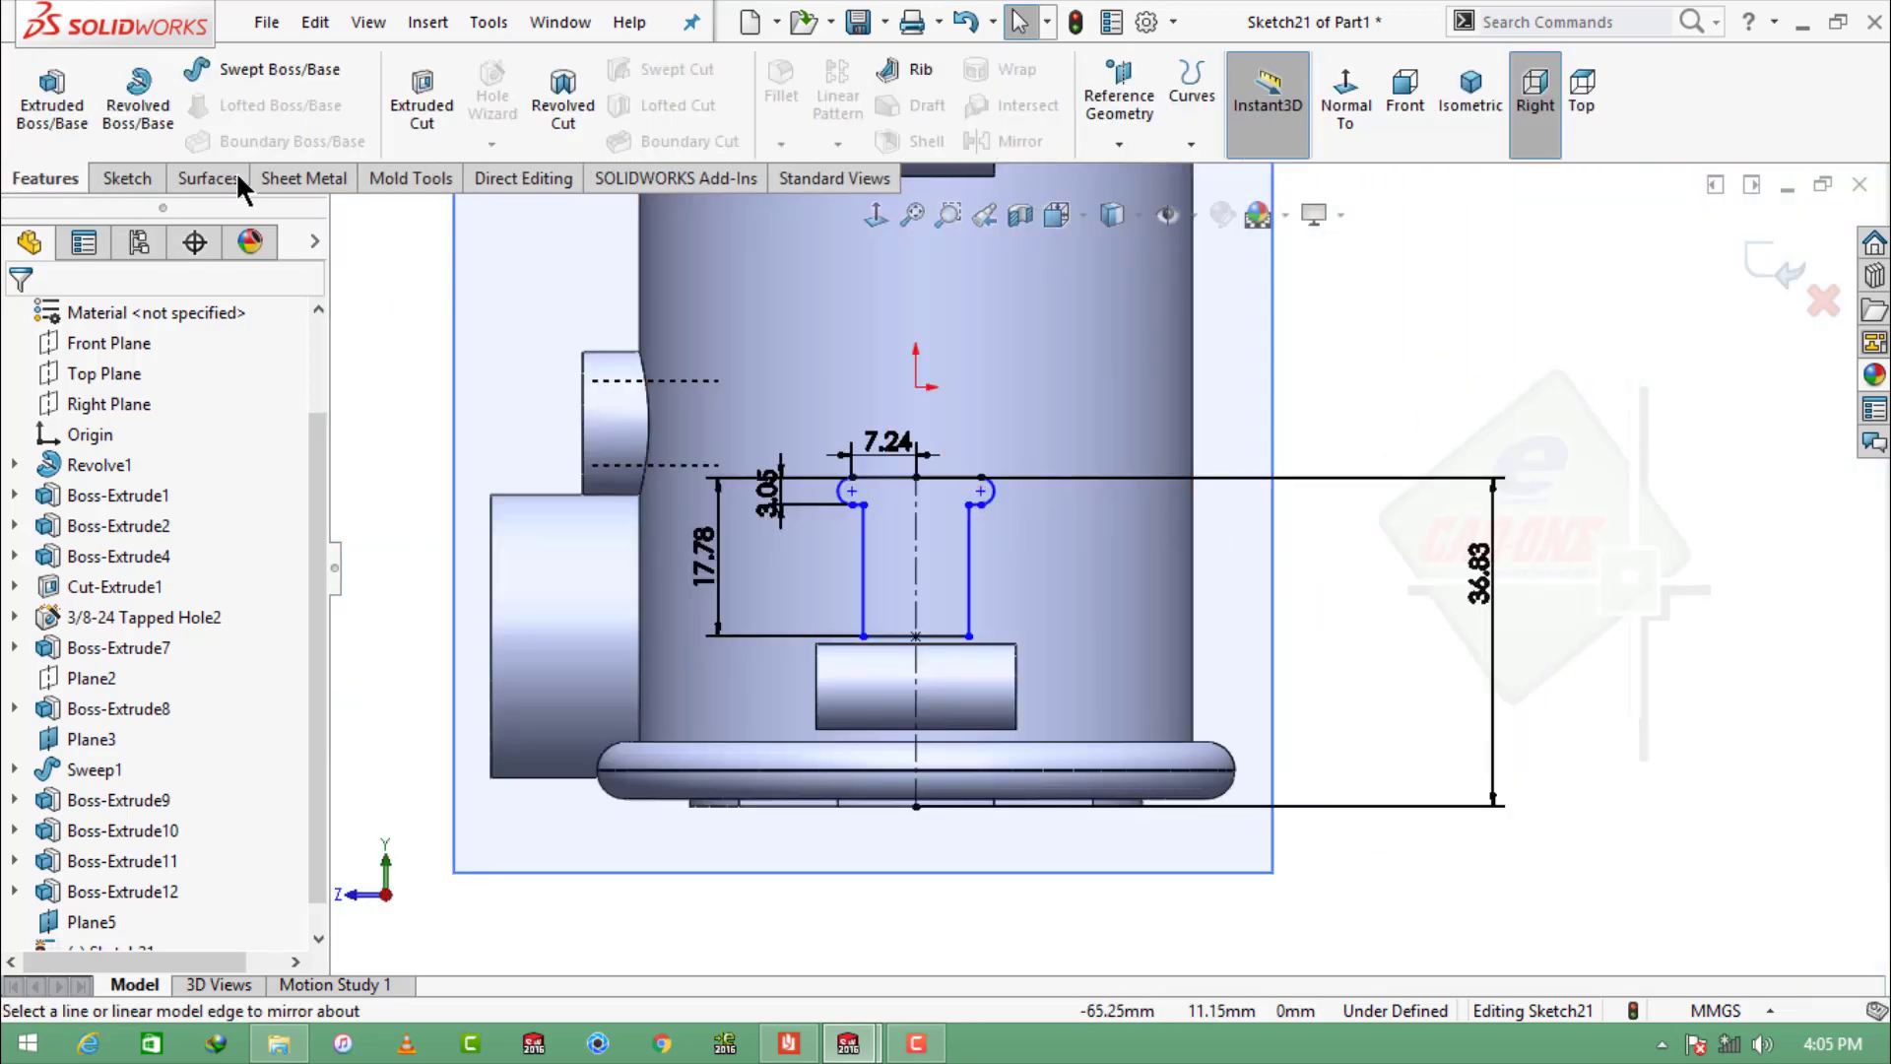
left_click(562, 104)
left_click(948, 637)
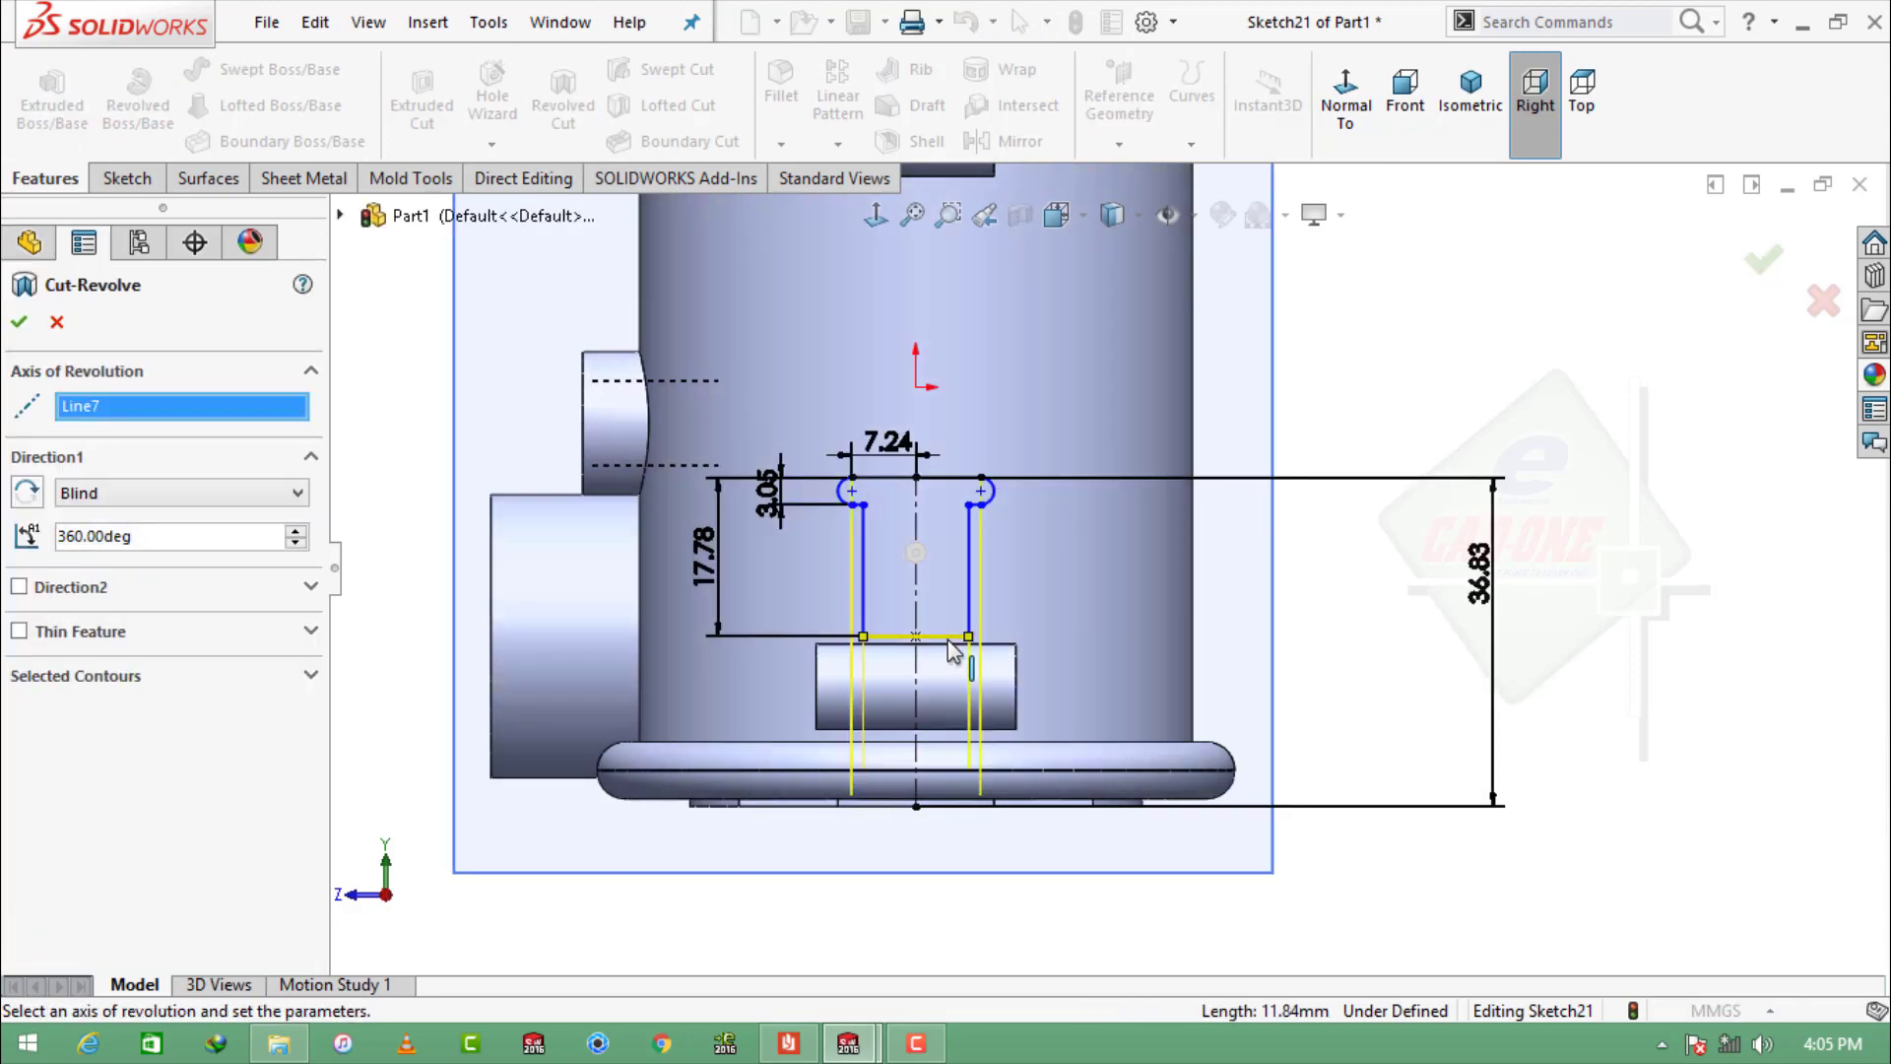
left_click(18, 321)
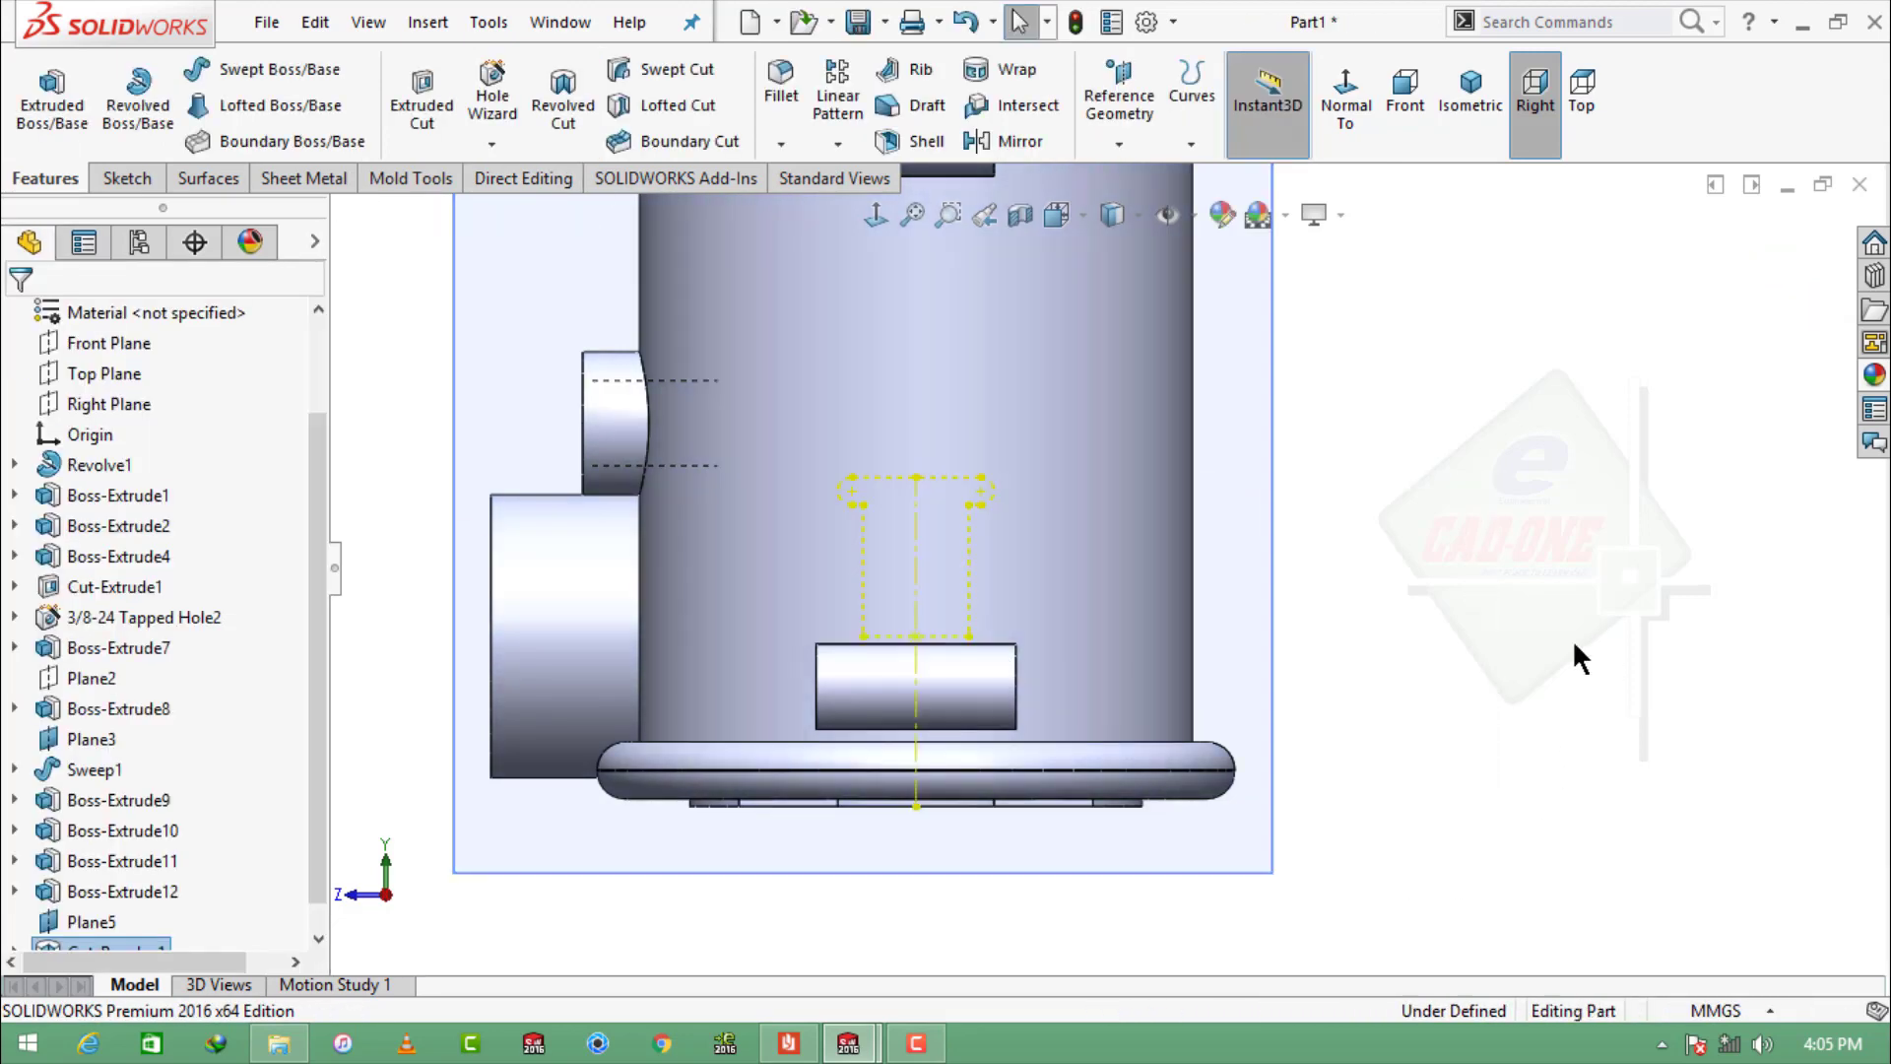
Step: Hide the reference planes Plane5 and Plane3
middle_click_drag(847, 647, 646, 510)
left_click(706, 337)
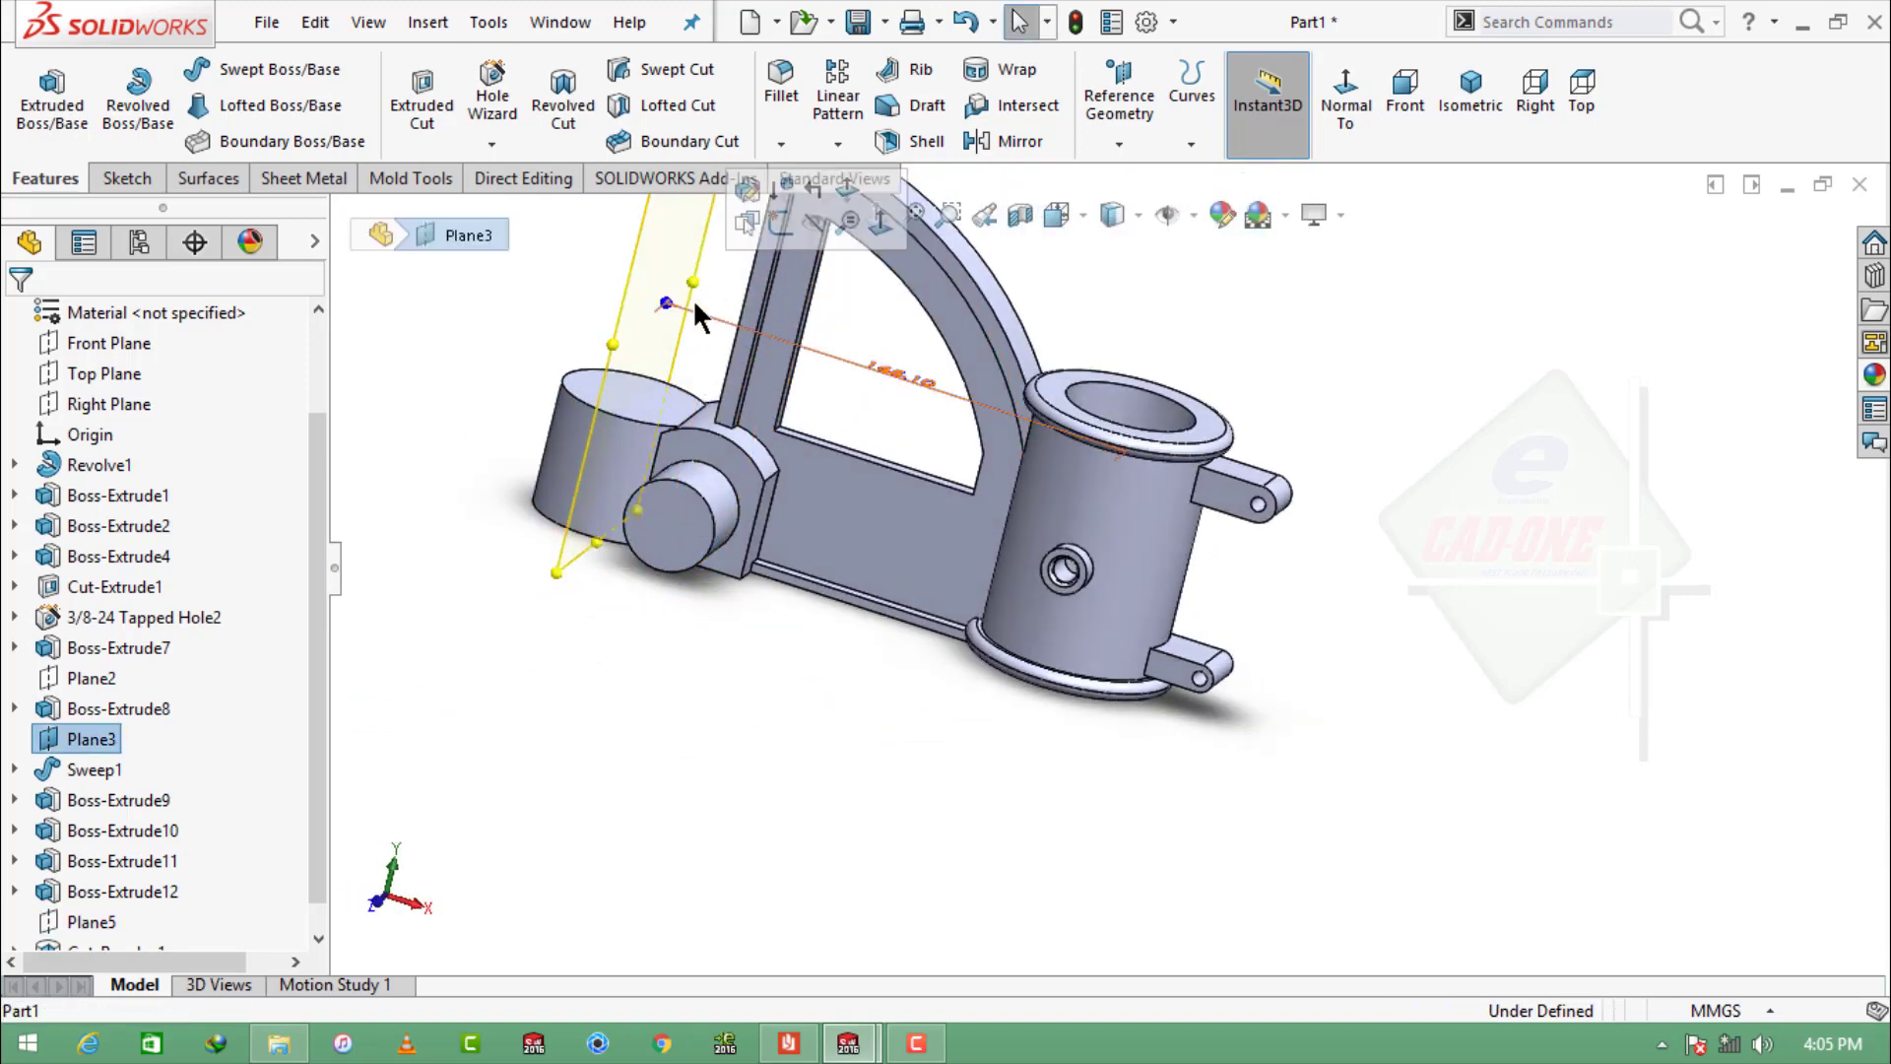
left_click(843, 258)
Step: Start a sketch on the cylindrical stub's end face and draw a concentric circle of about 13.5 mm radius
left_click(890, 664)
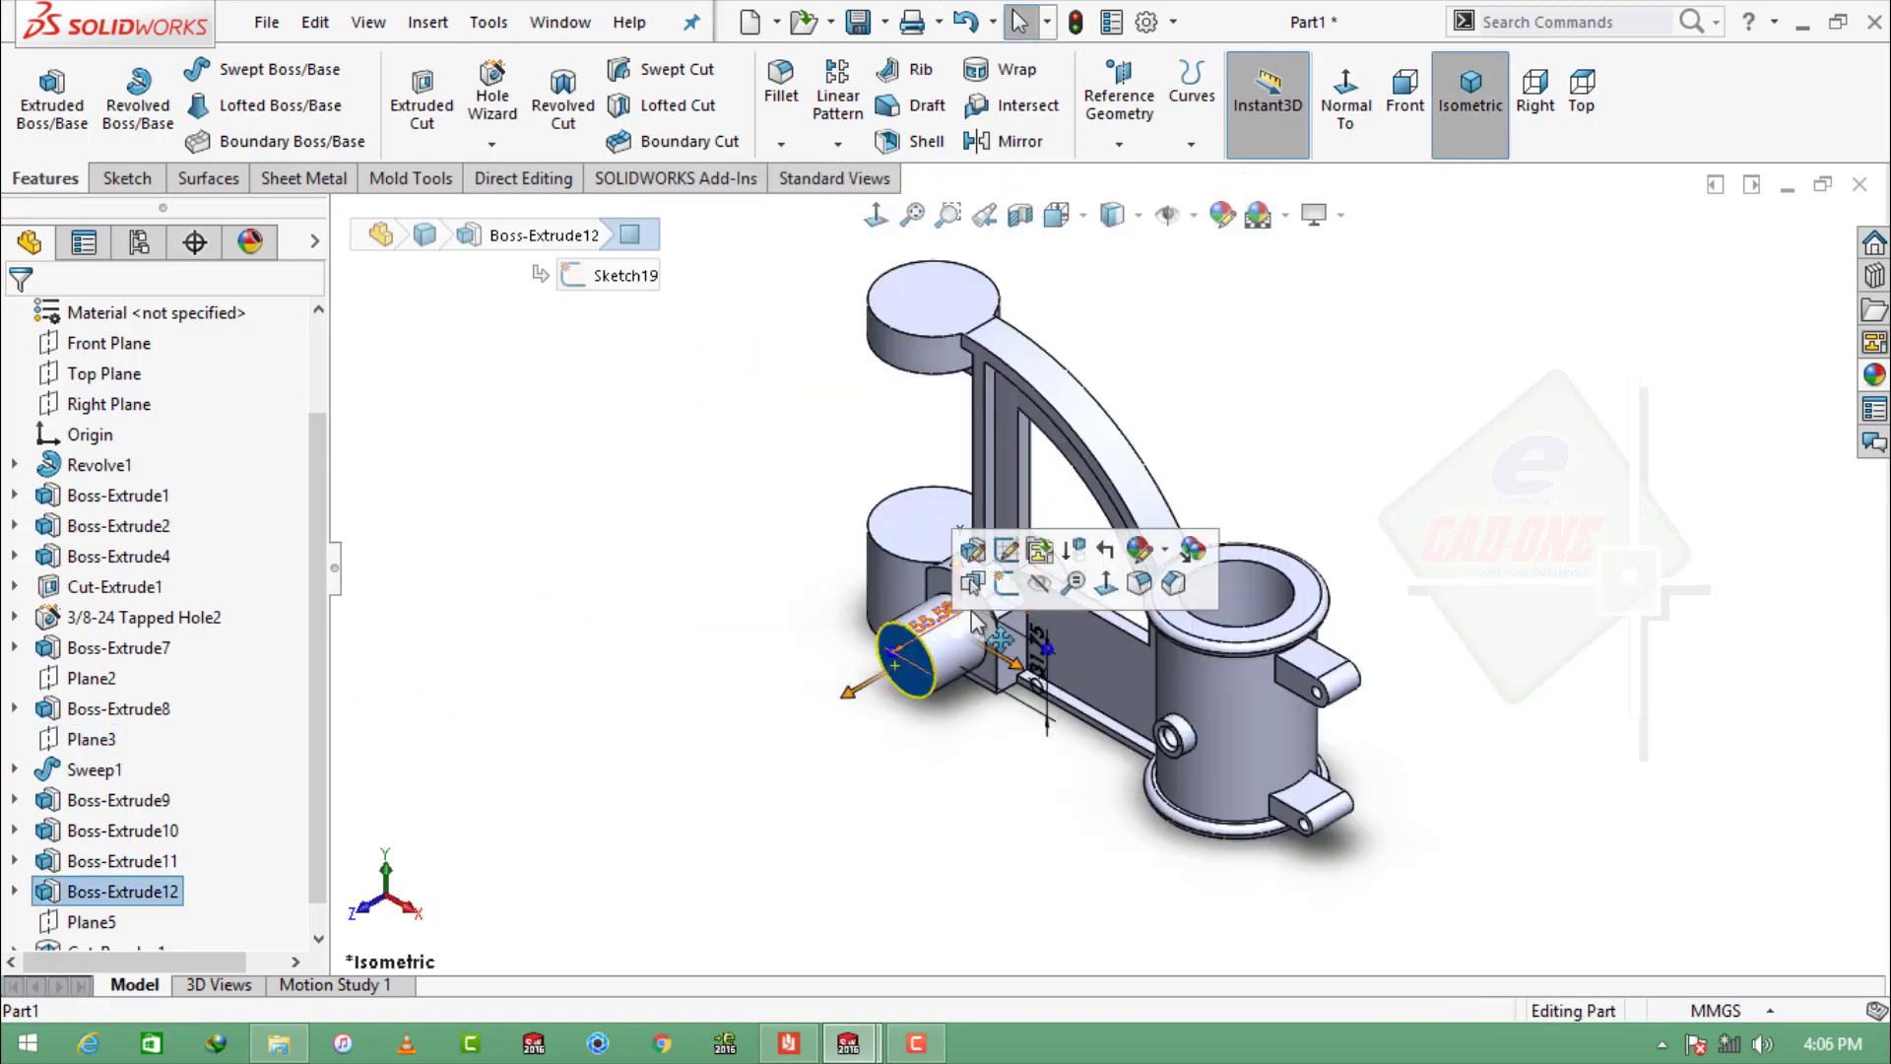
left_click(1001, 584)
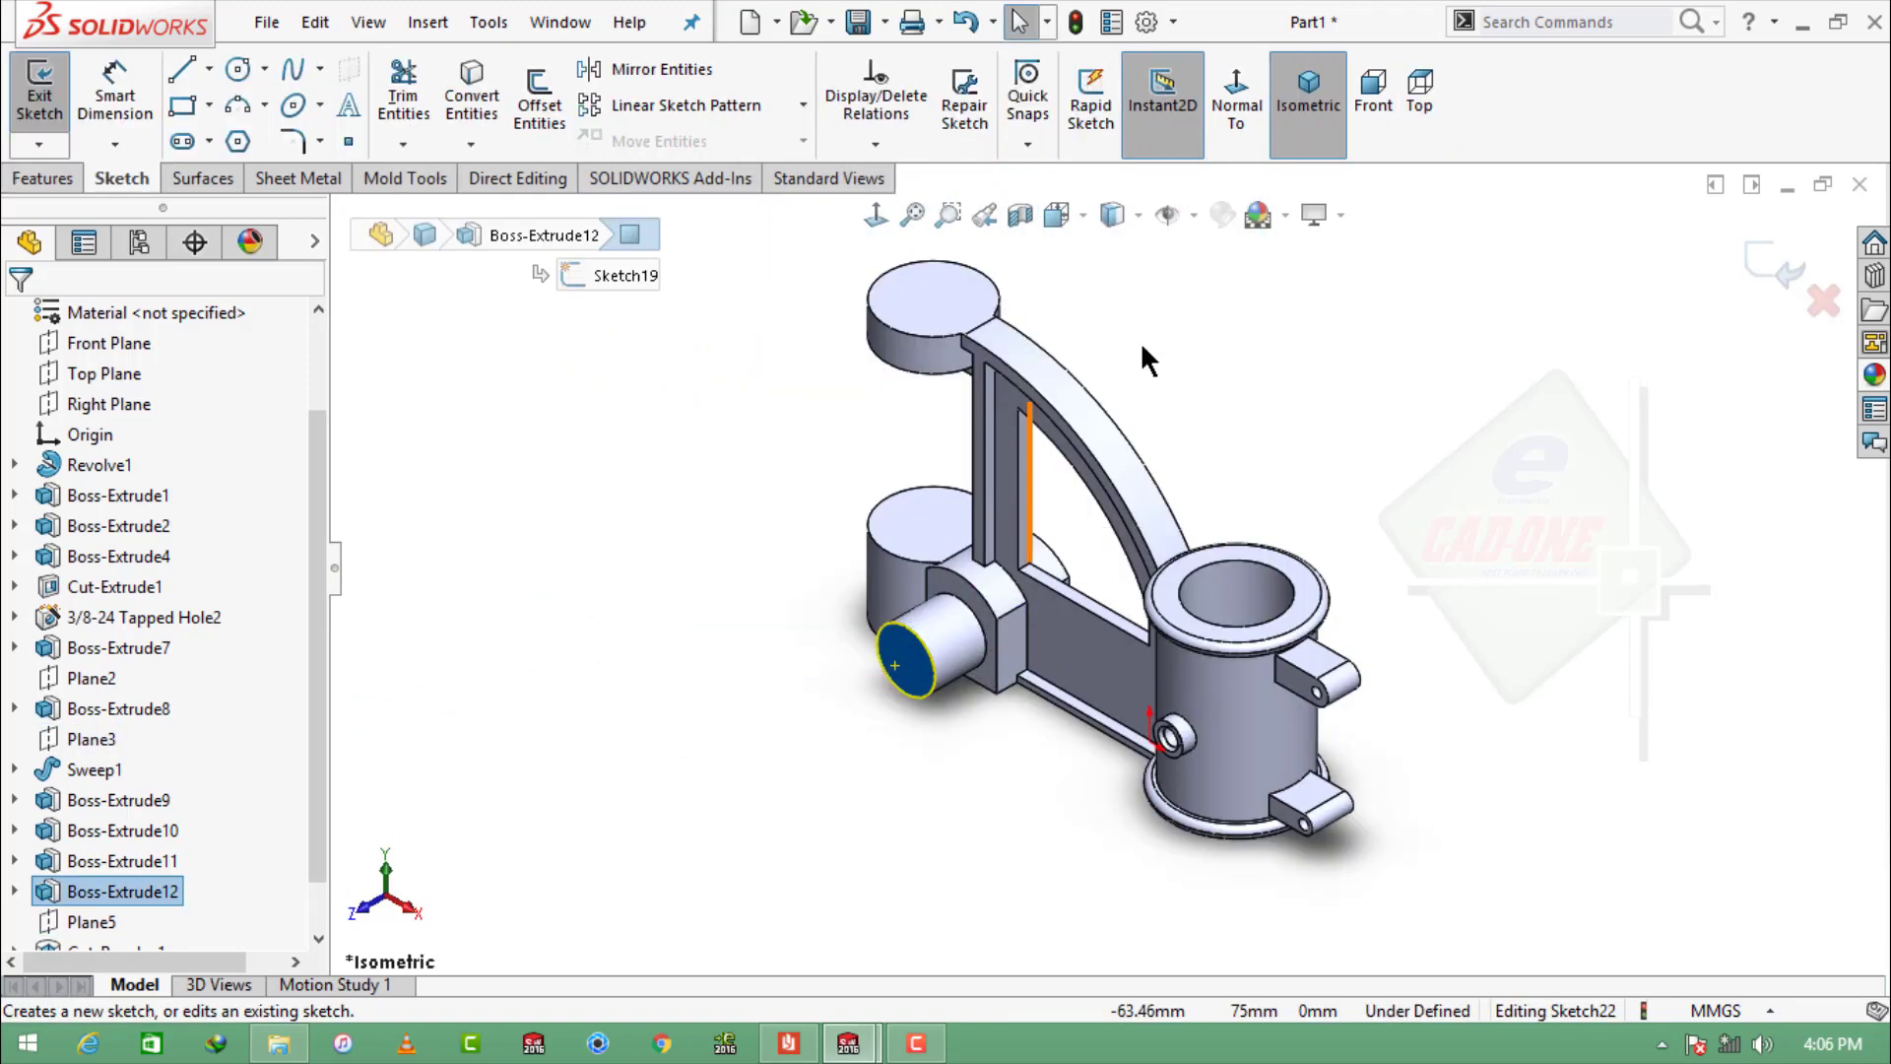
left_click(1217, 128)
left_click(237, 69)
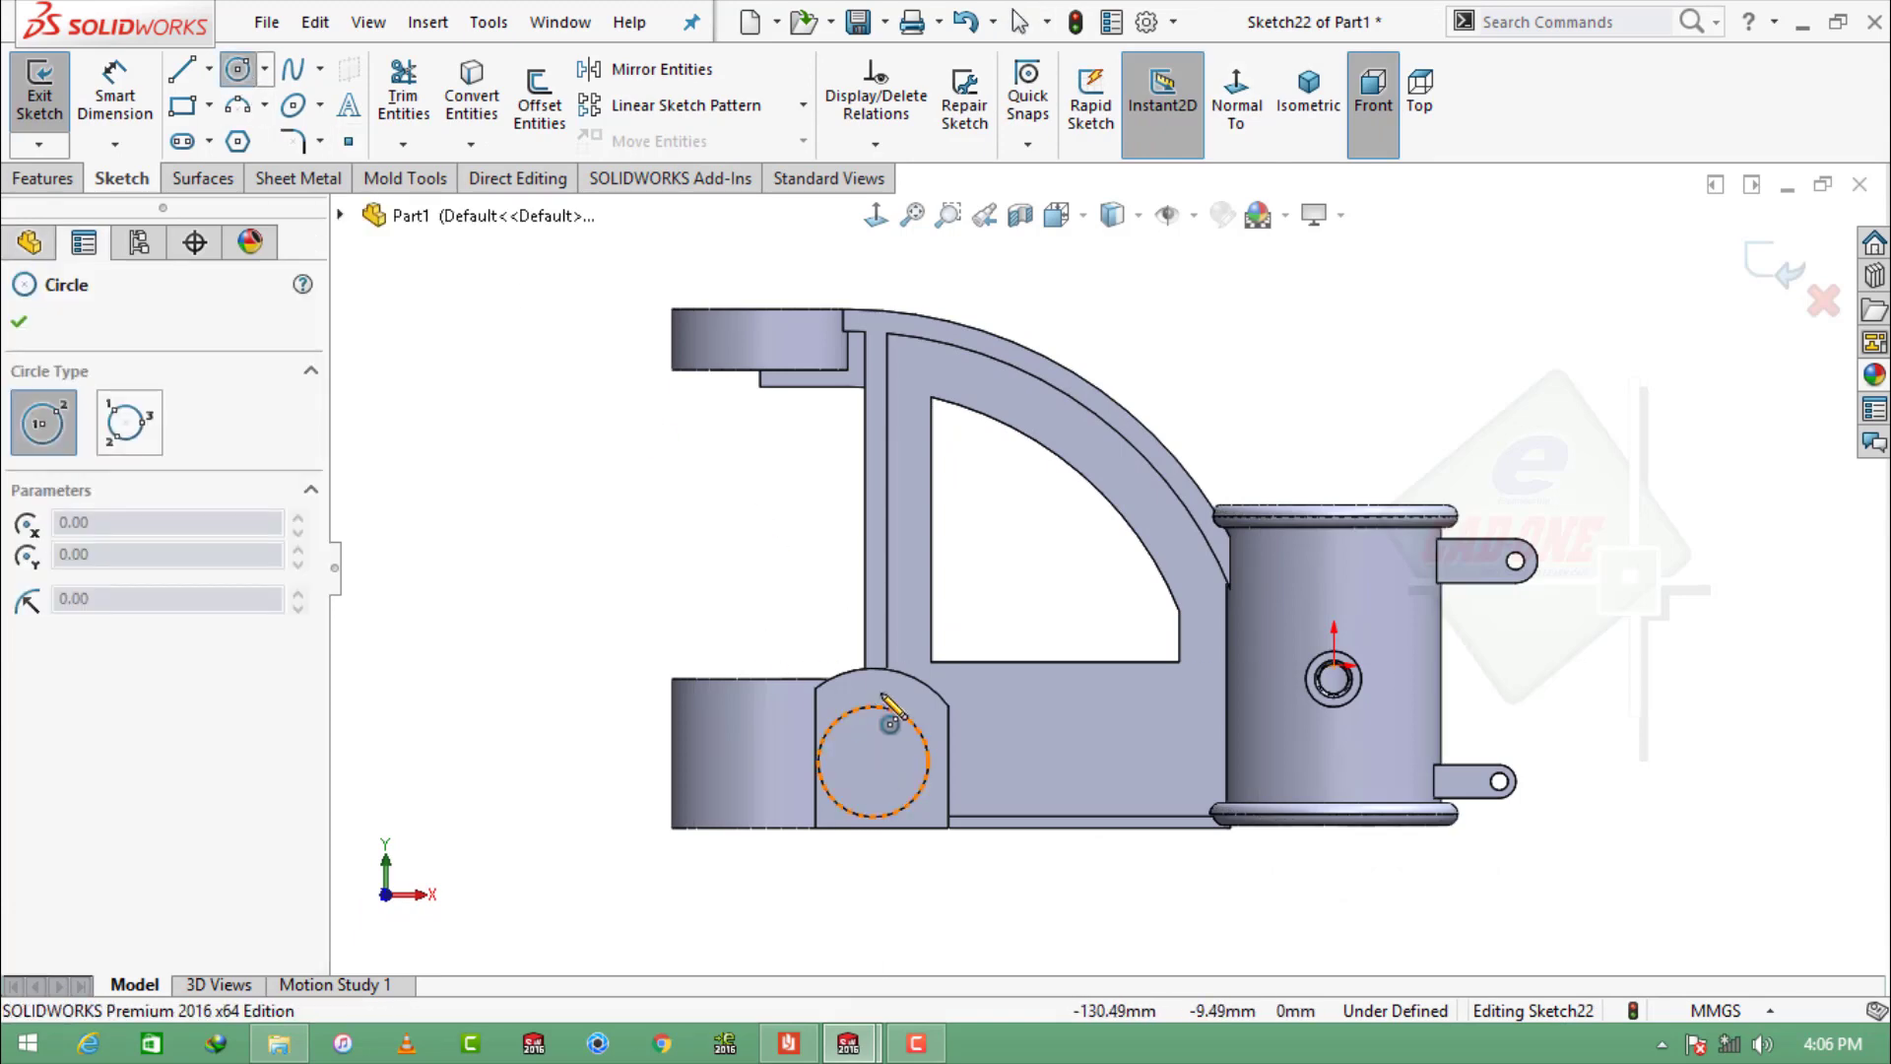
left_click(918, 791)
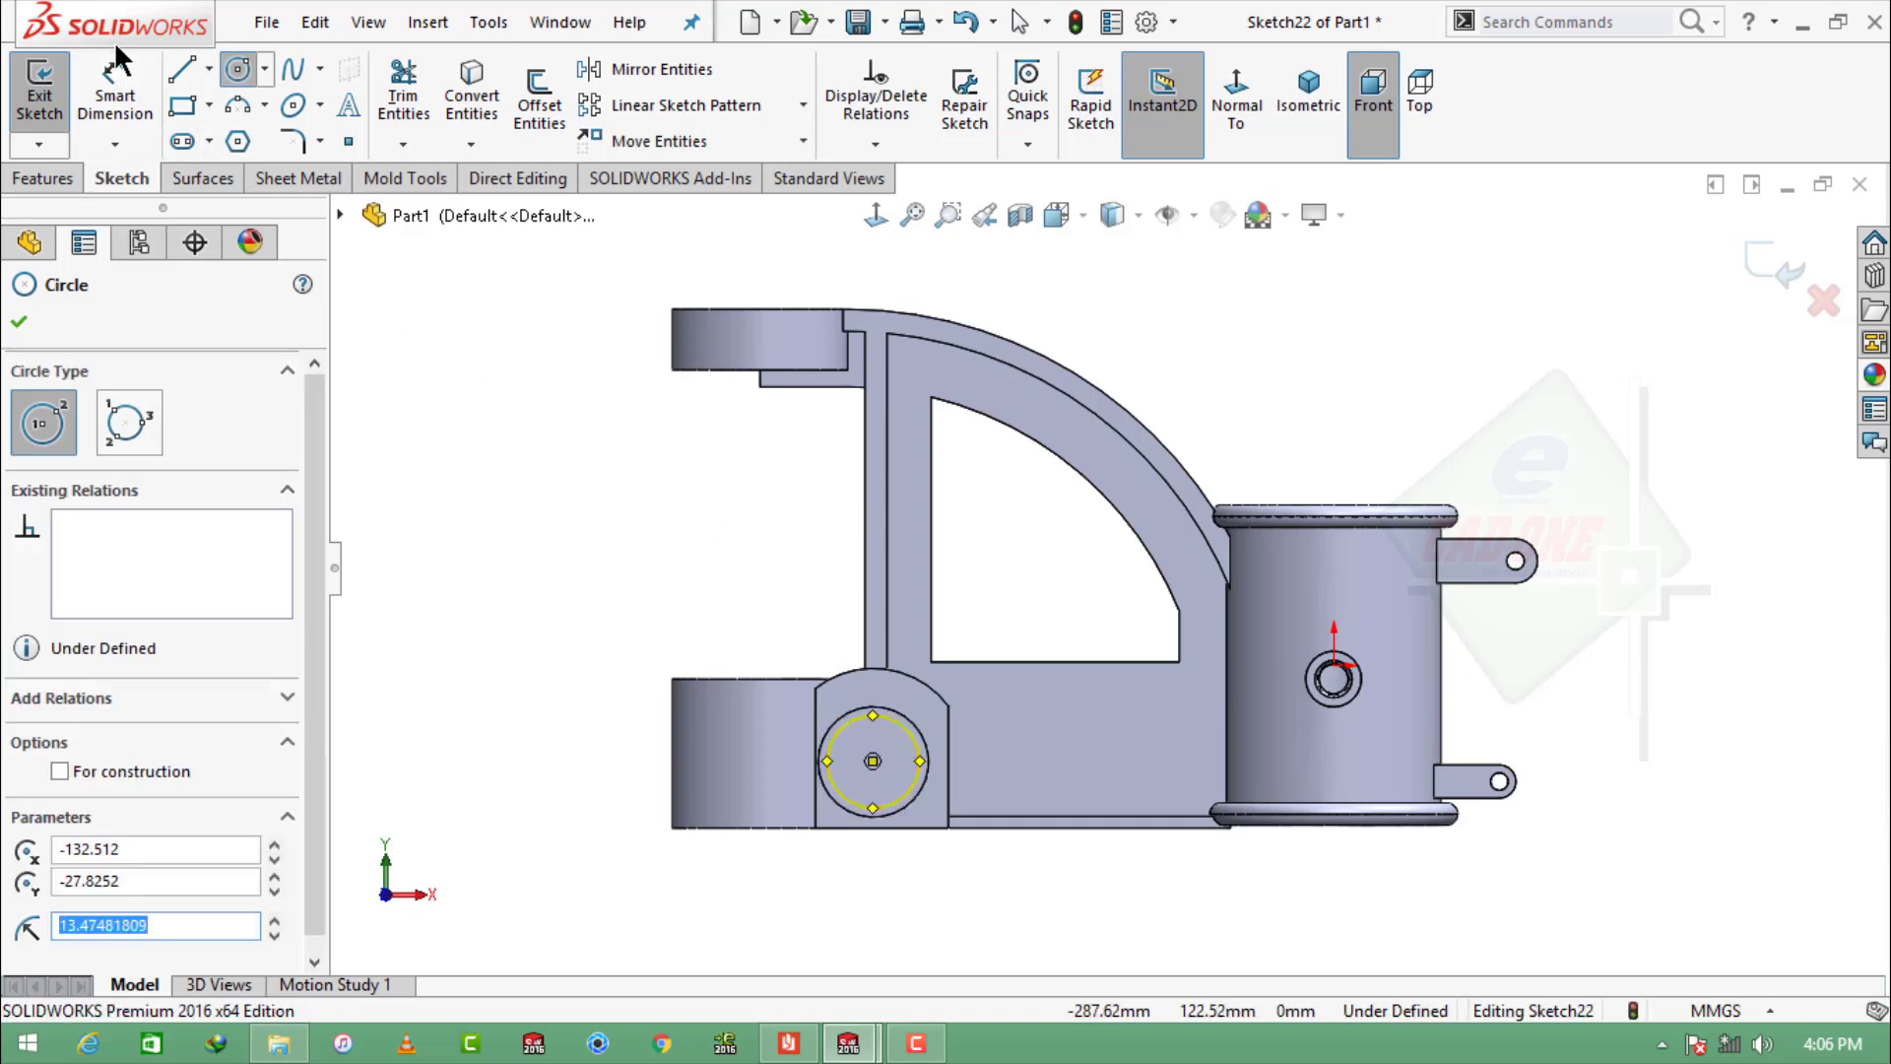
Step: Dimension the circle on the stub's end face with a diameter of 19.101 mm
left_click(116, 93)
left_click(819, 748)
left_click(630, 759)
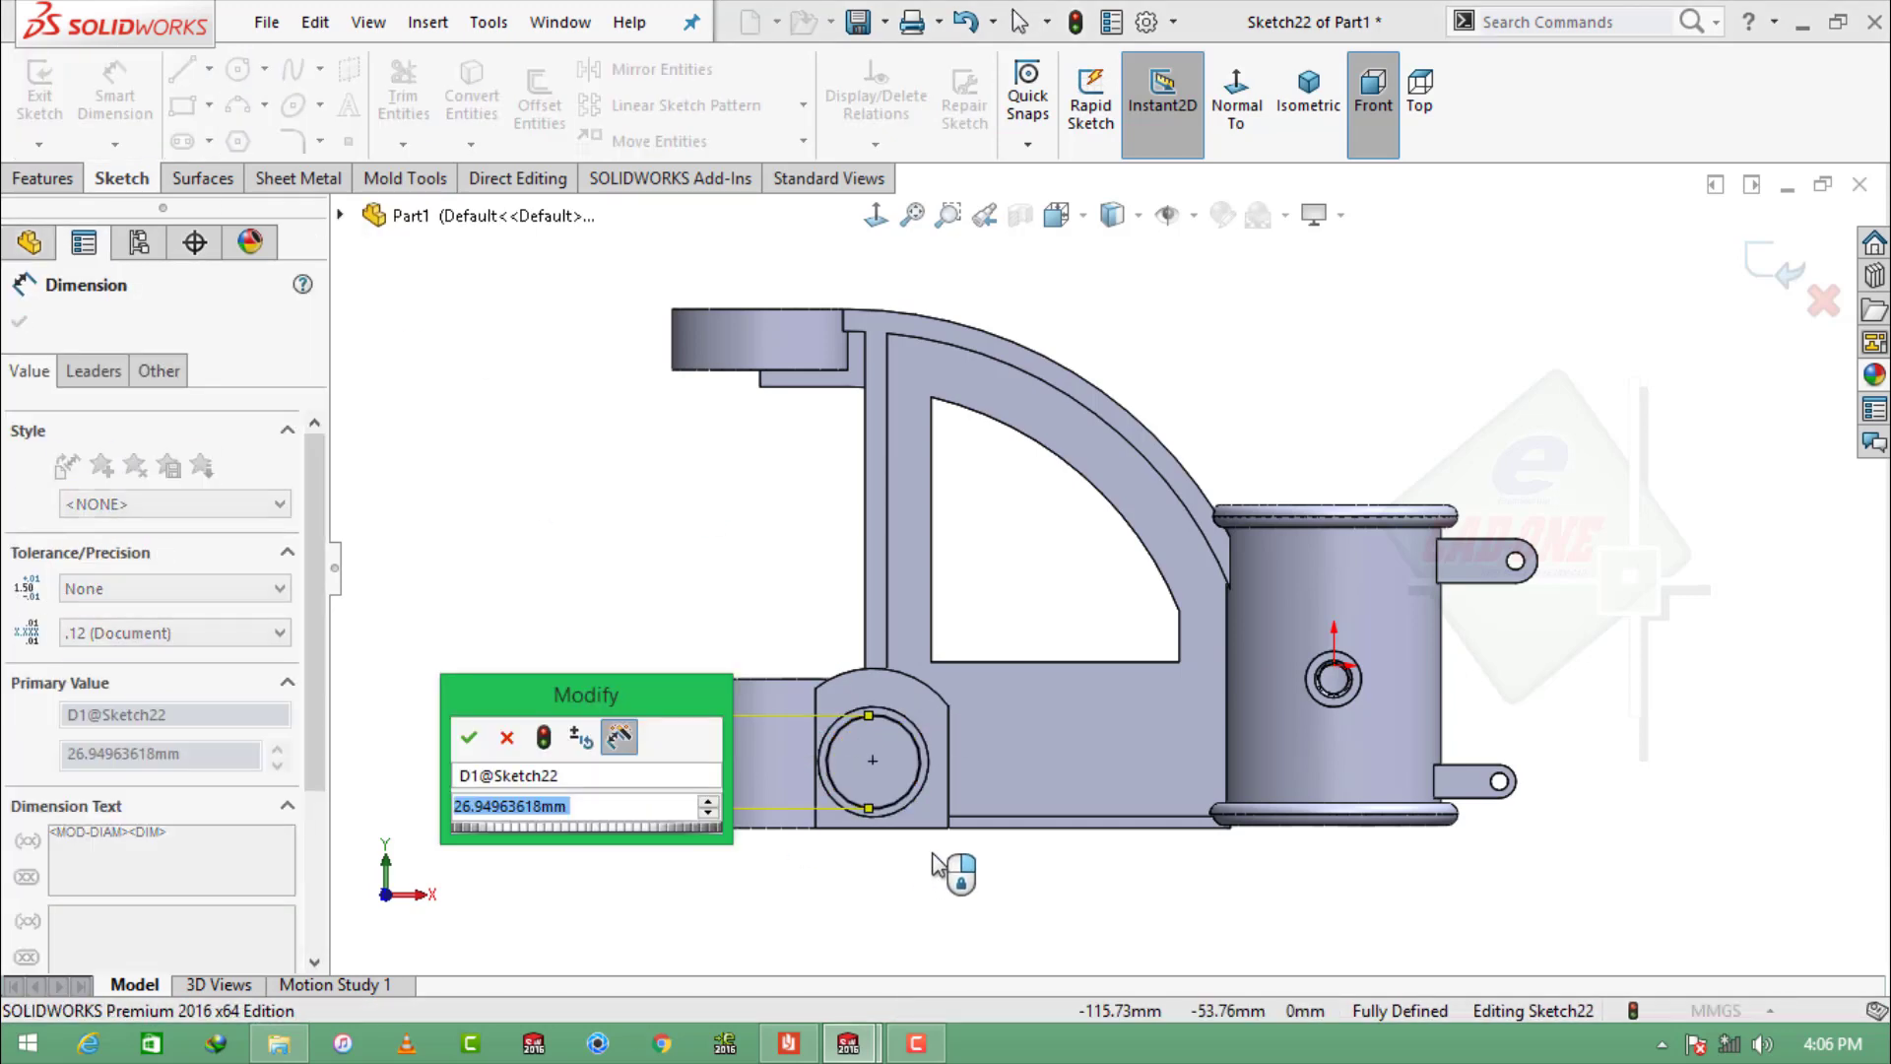
type("19.101")
key("Return")
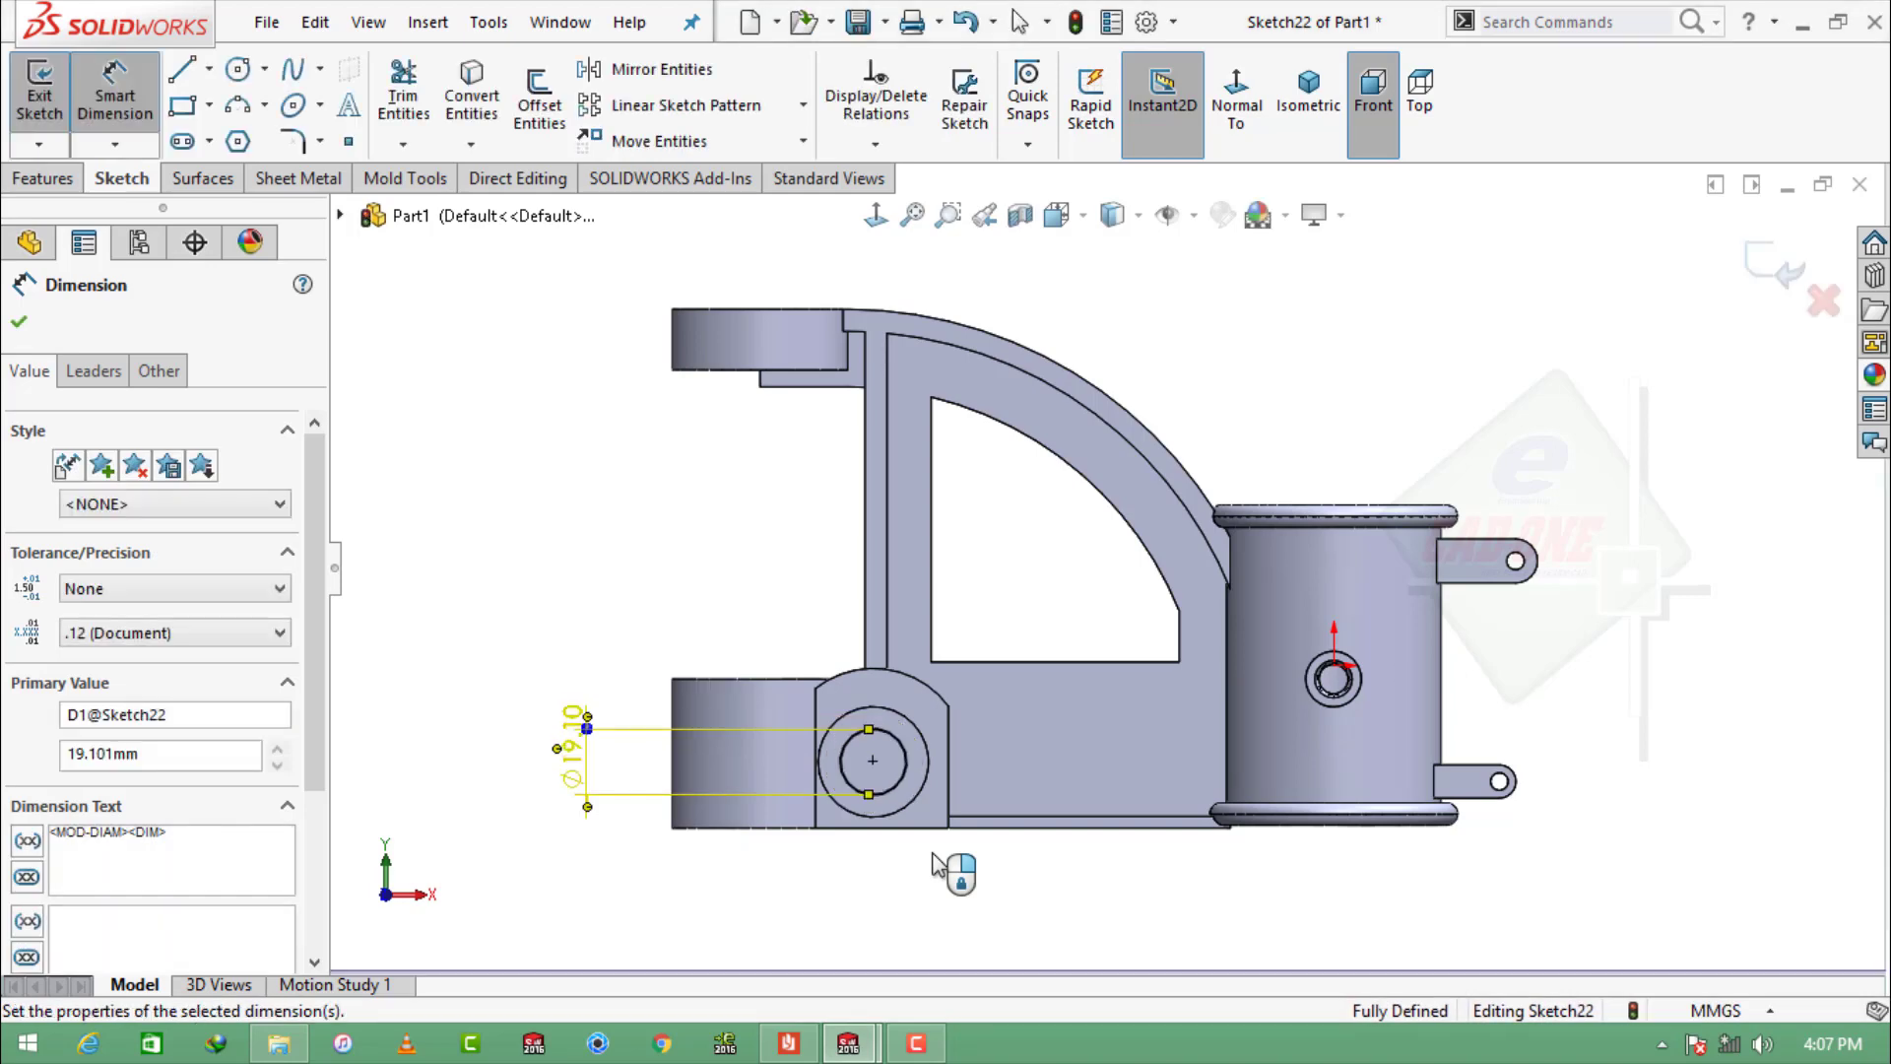
key("Escape")
Step: Cut the circle through the stub and the part behind it with an Extruded Cut set to Through All
left_click(49, 183)
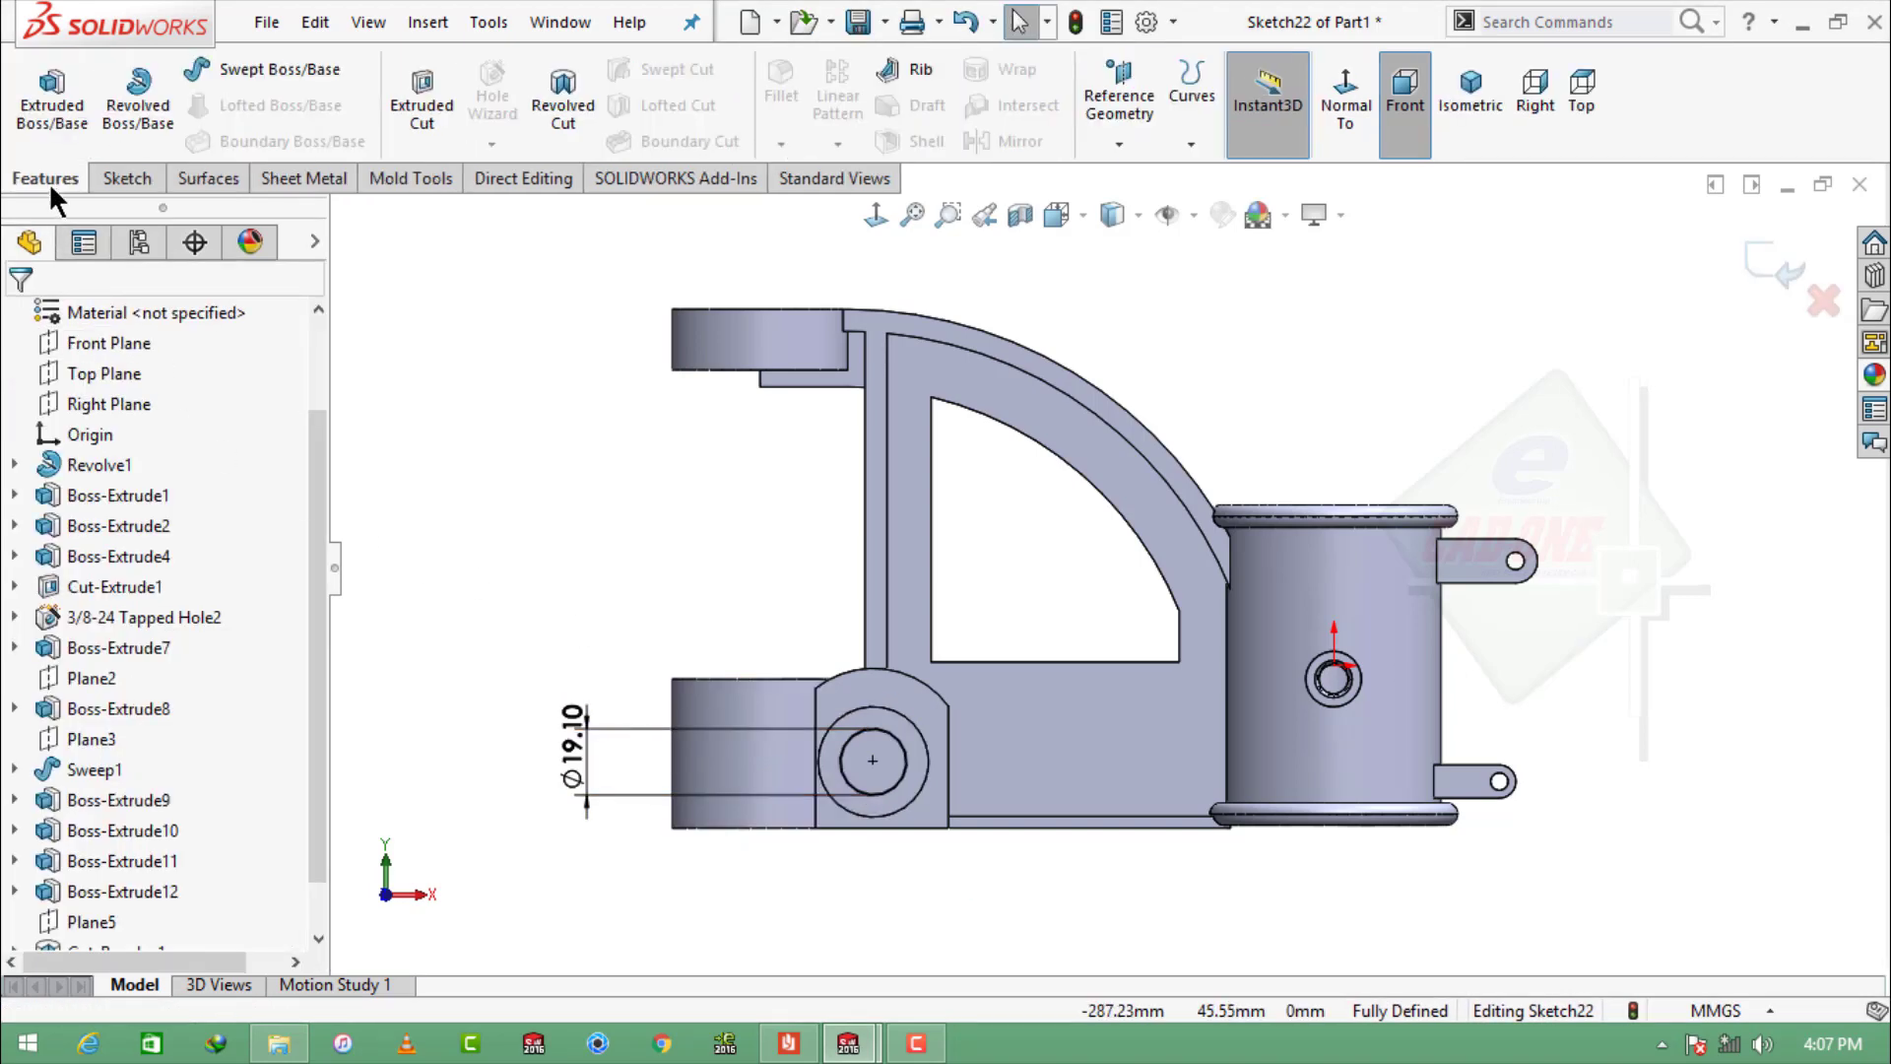
left_click(419, 106)
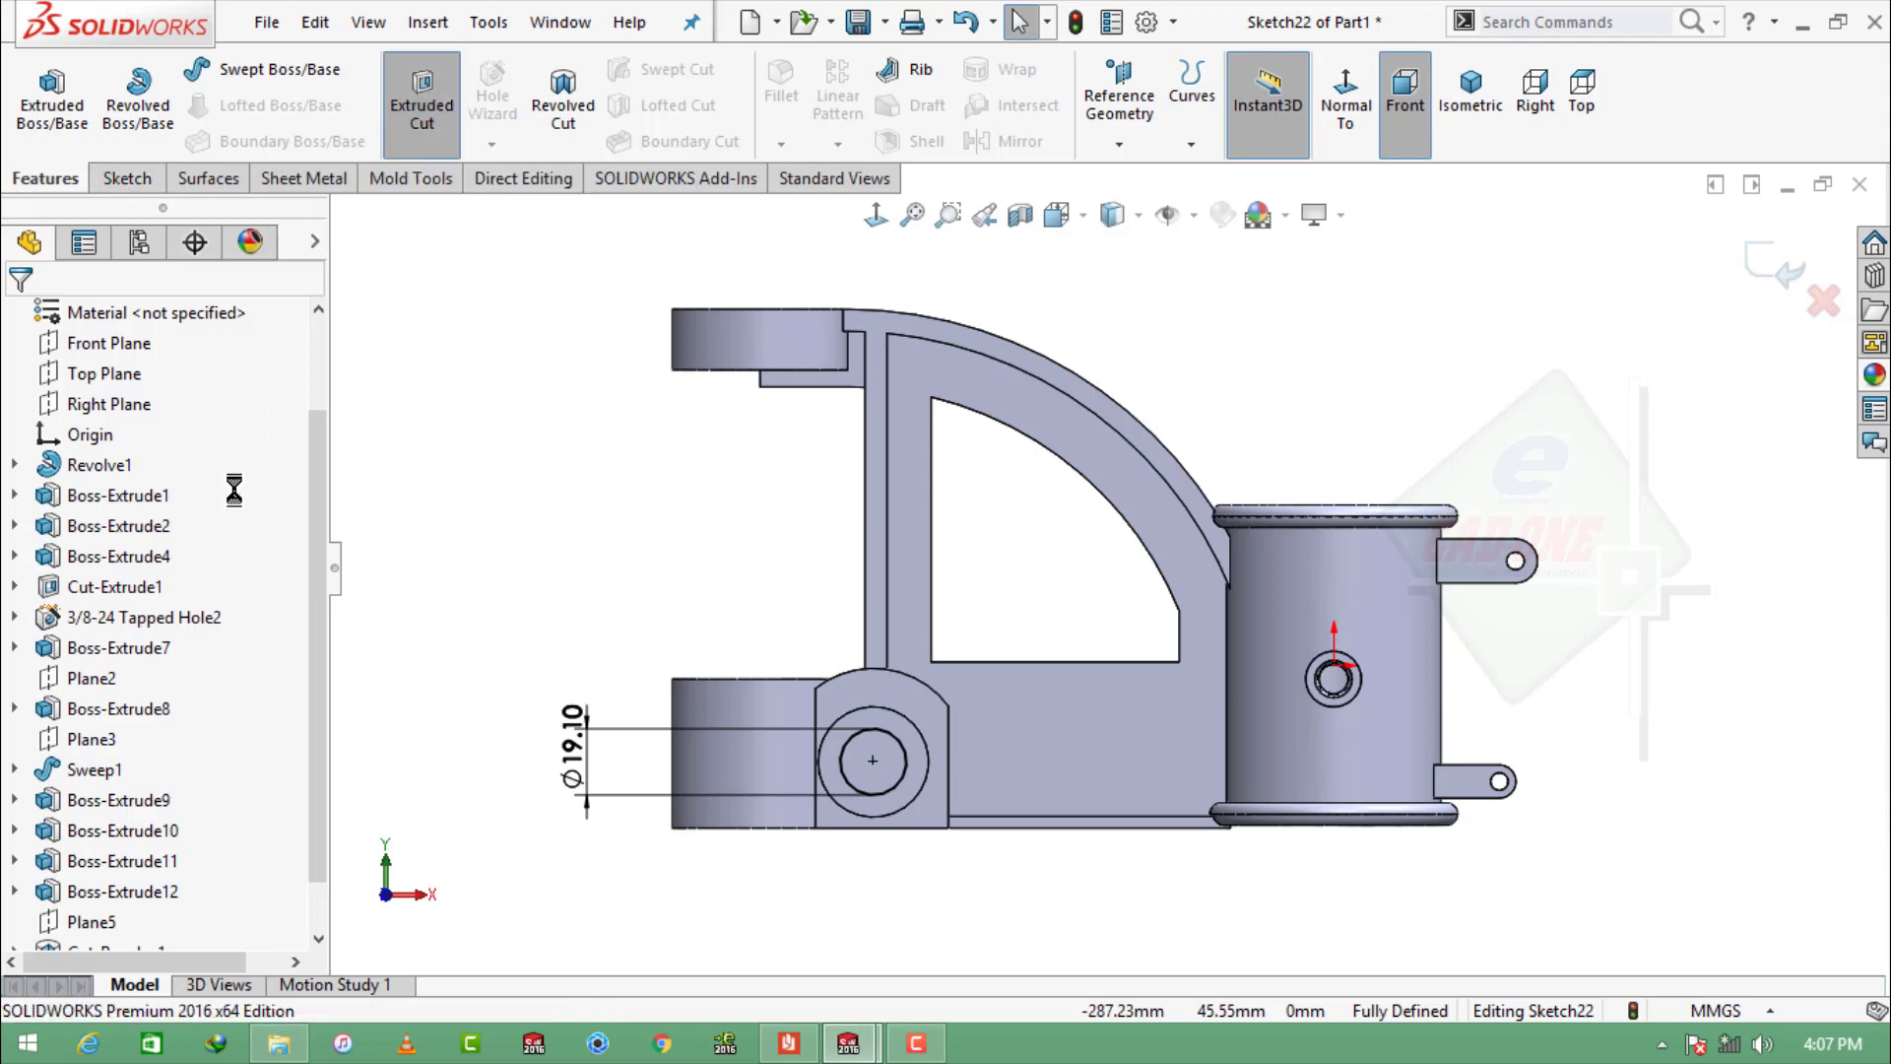
left_click(209, 489)
left_click(178, 536)
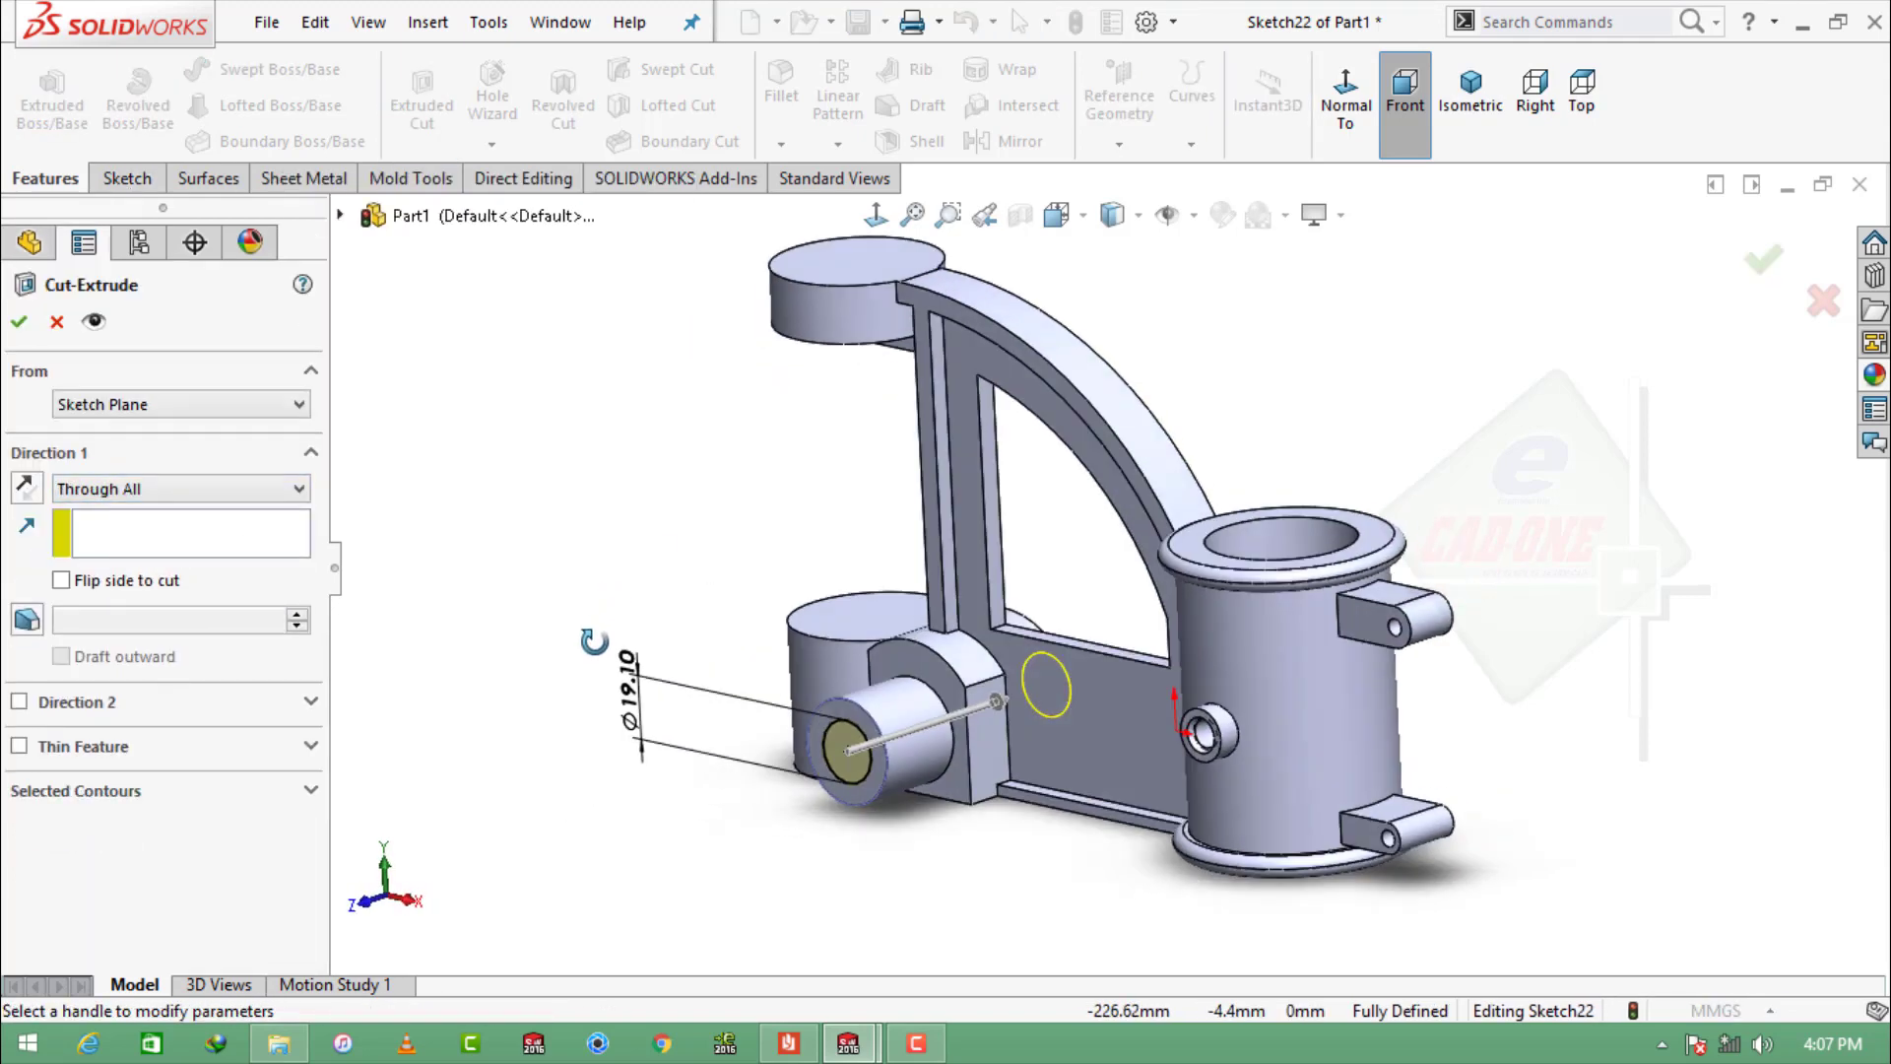
left_click(19, 321)
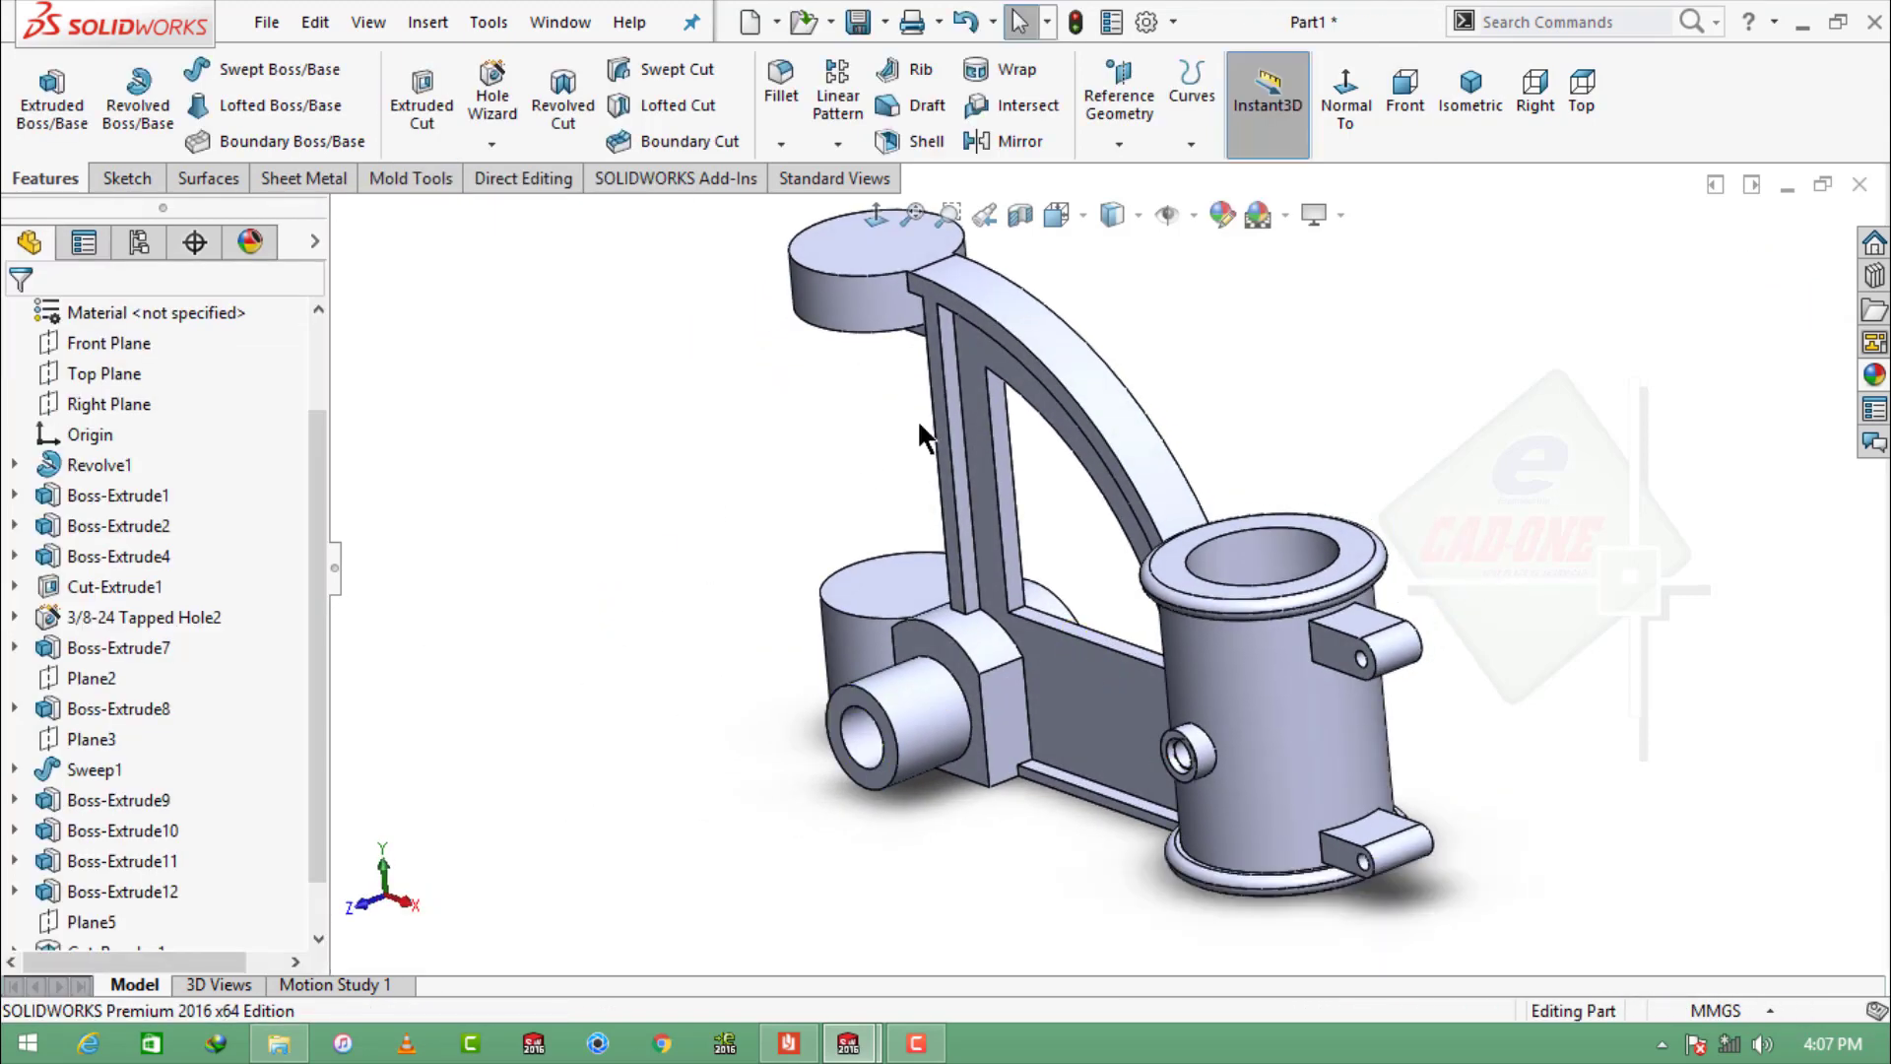
middle_click_drag(920, 434, 1038, 235)
scroll(908, 349, "down", 2)
middle_click_drag(908, 349, 825, 513)
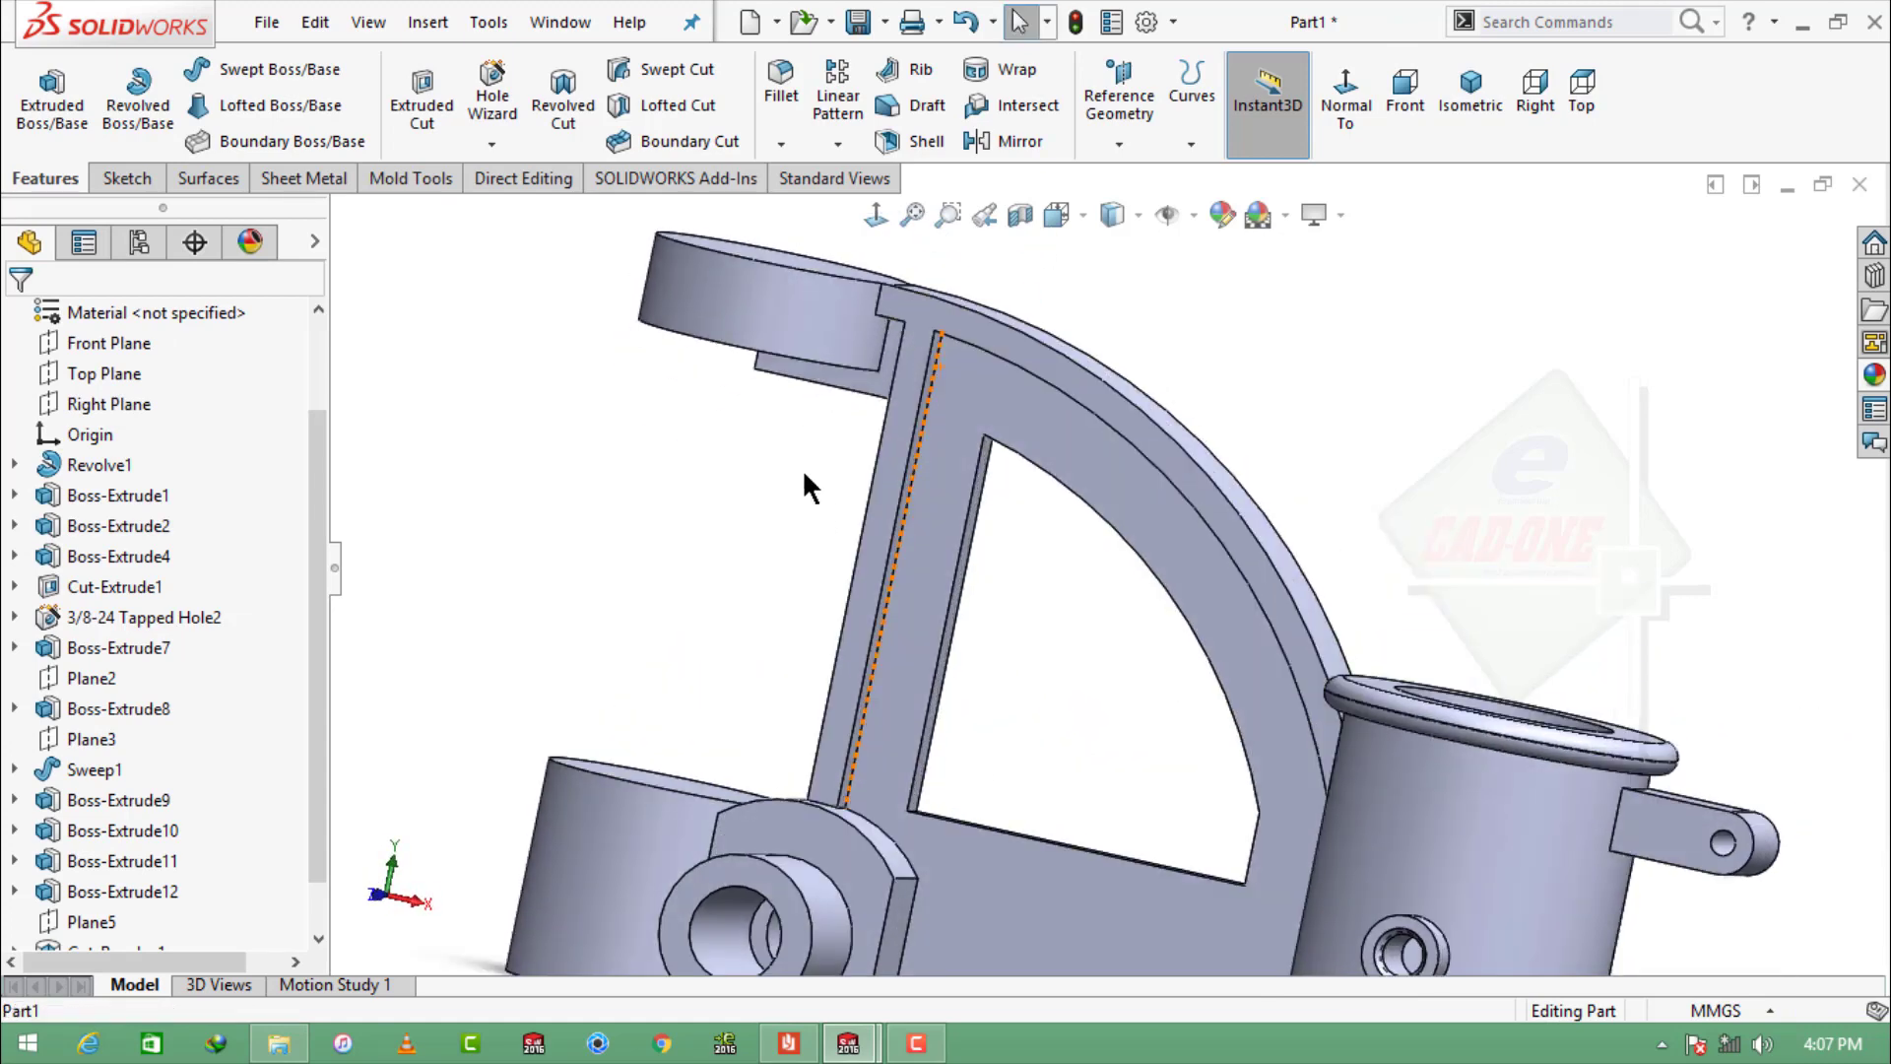
Step: Start a sketch on the arched arm's front face and outline the rectangular ledge under the upper round boss with lines
middle_click_drag(812, 473, 880, 384)
scroll(877, 374, "down", 2)
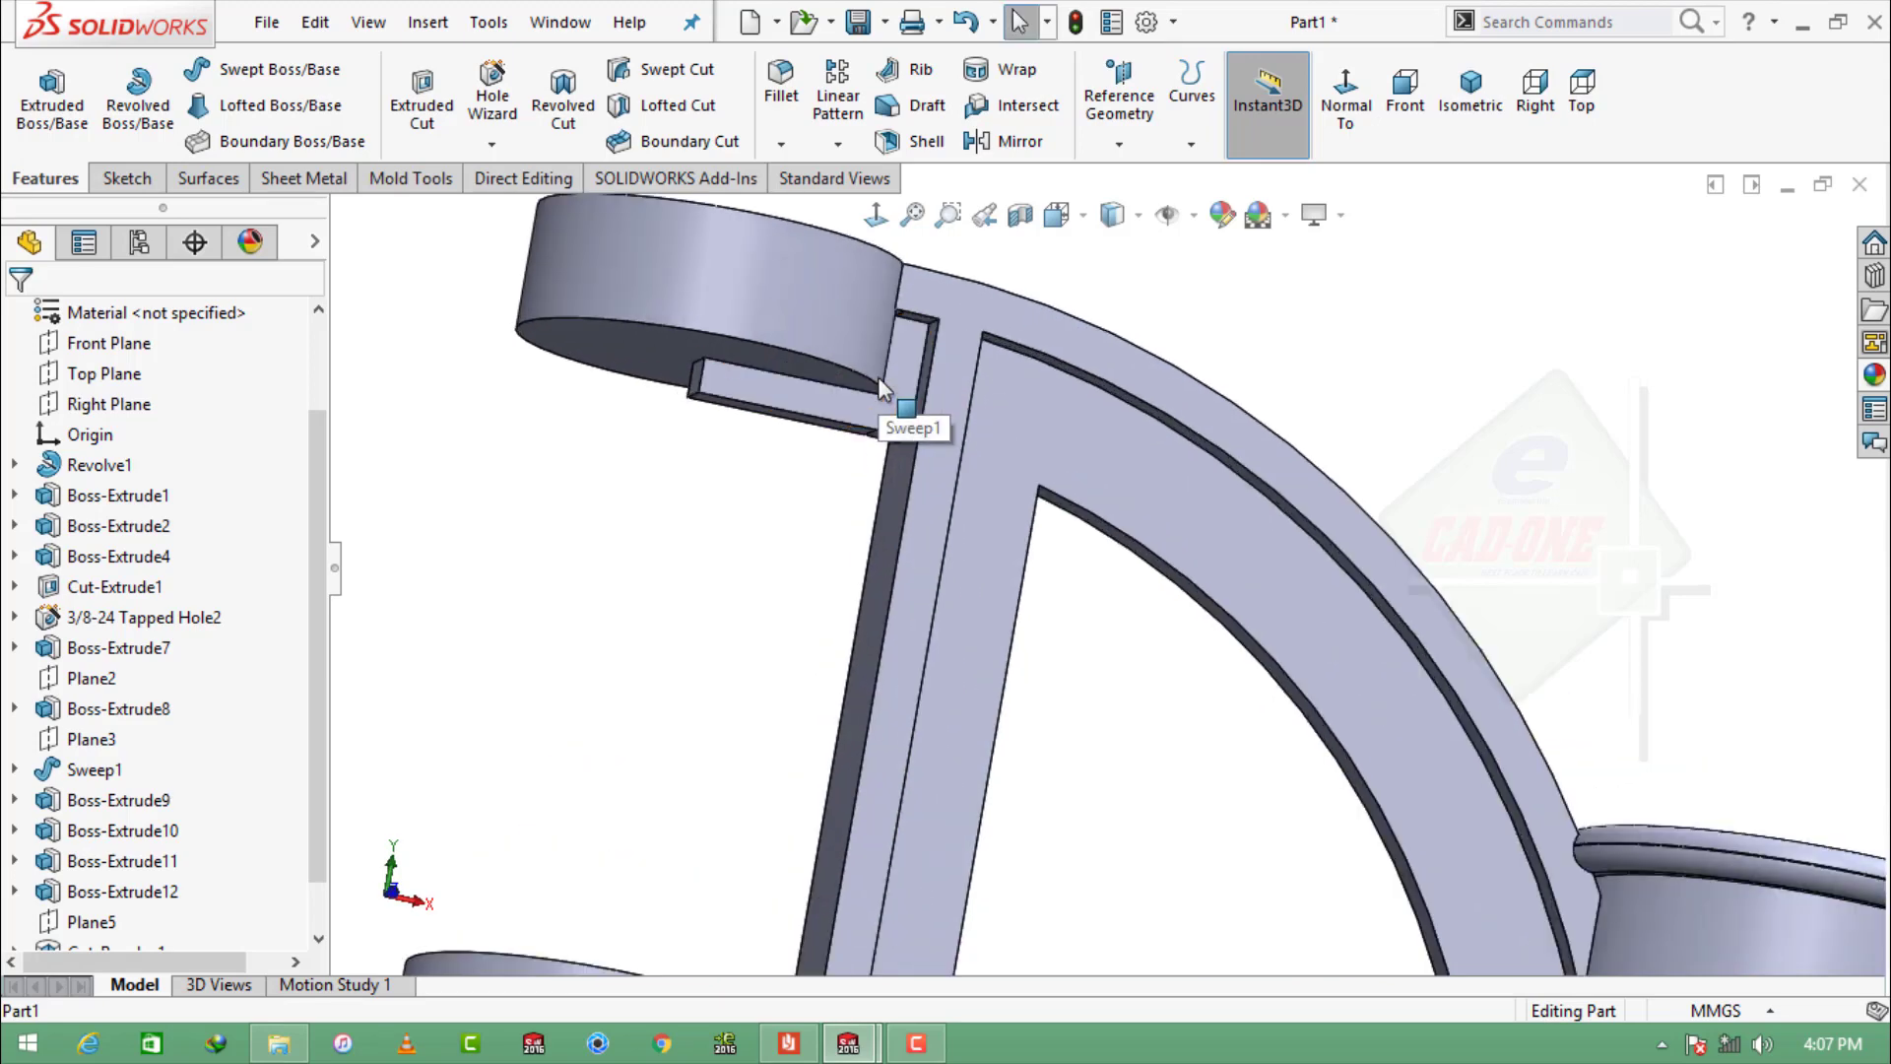
left_click(773, 388)
left_click(850, 304)
key("ctrl+8")
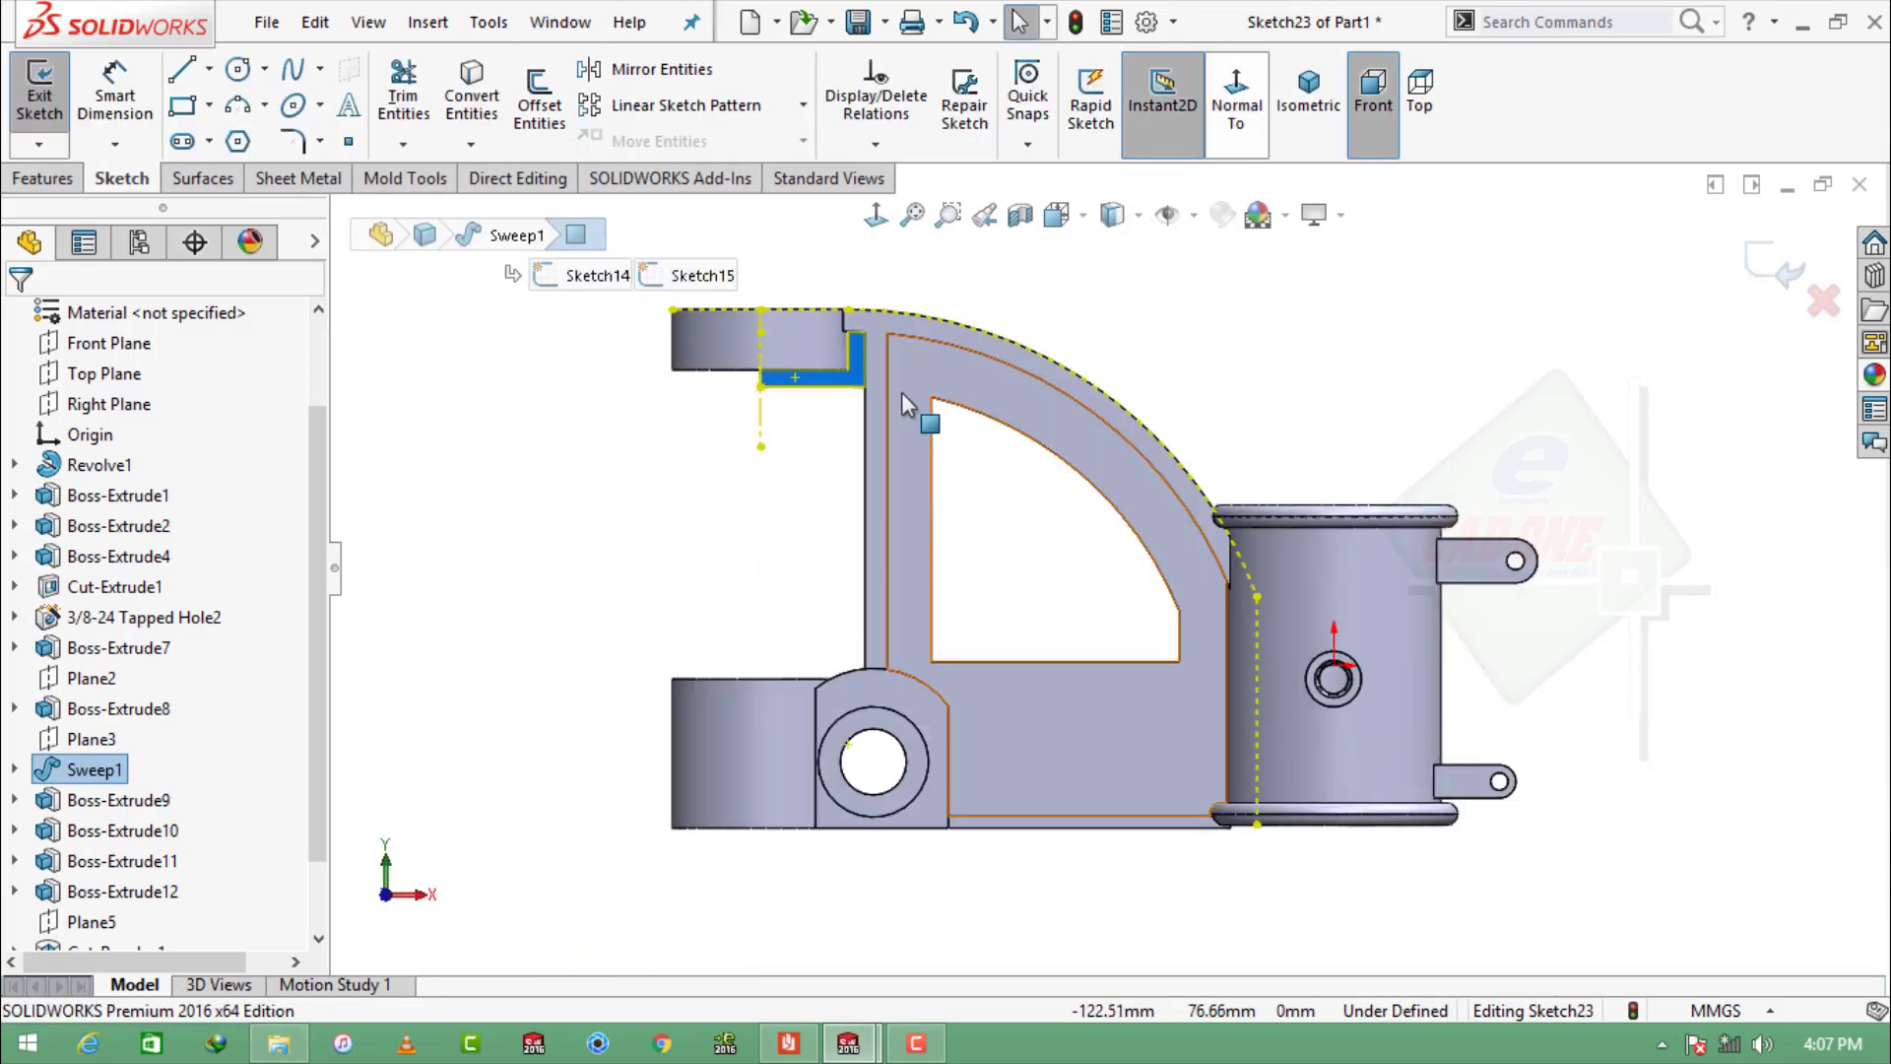
scroll(902, 392, "down", 5)
left_click(209, 68)
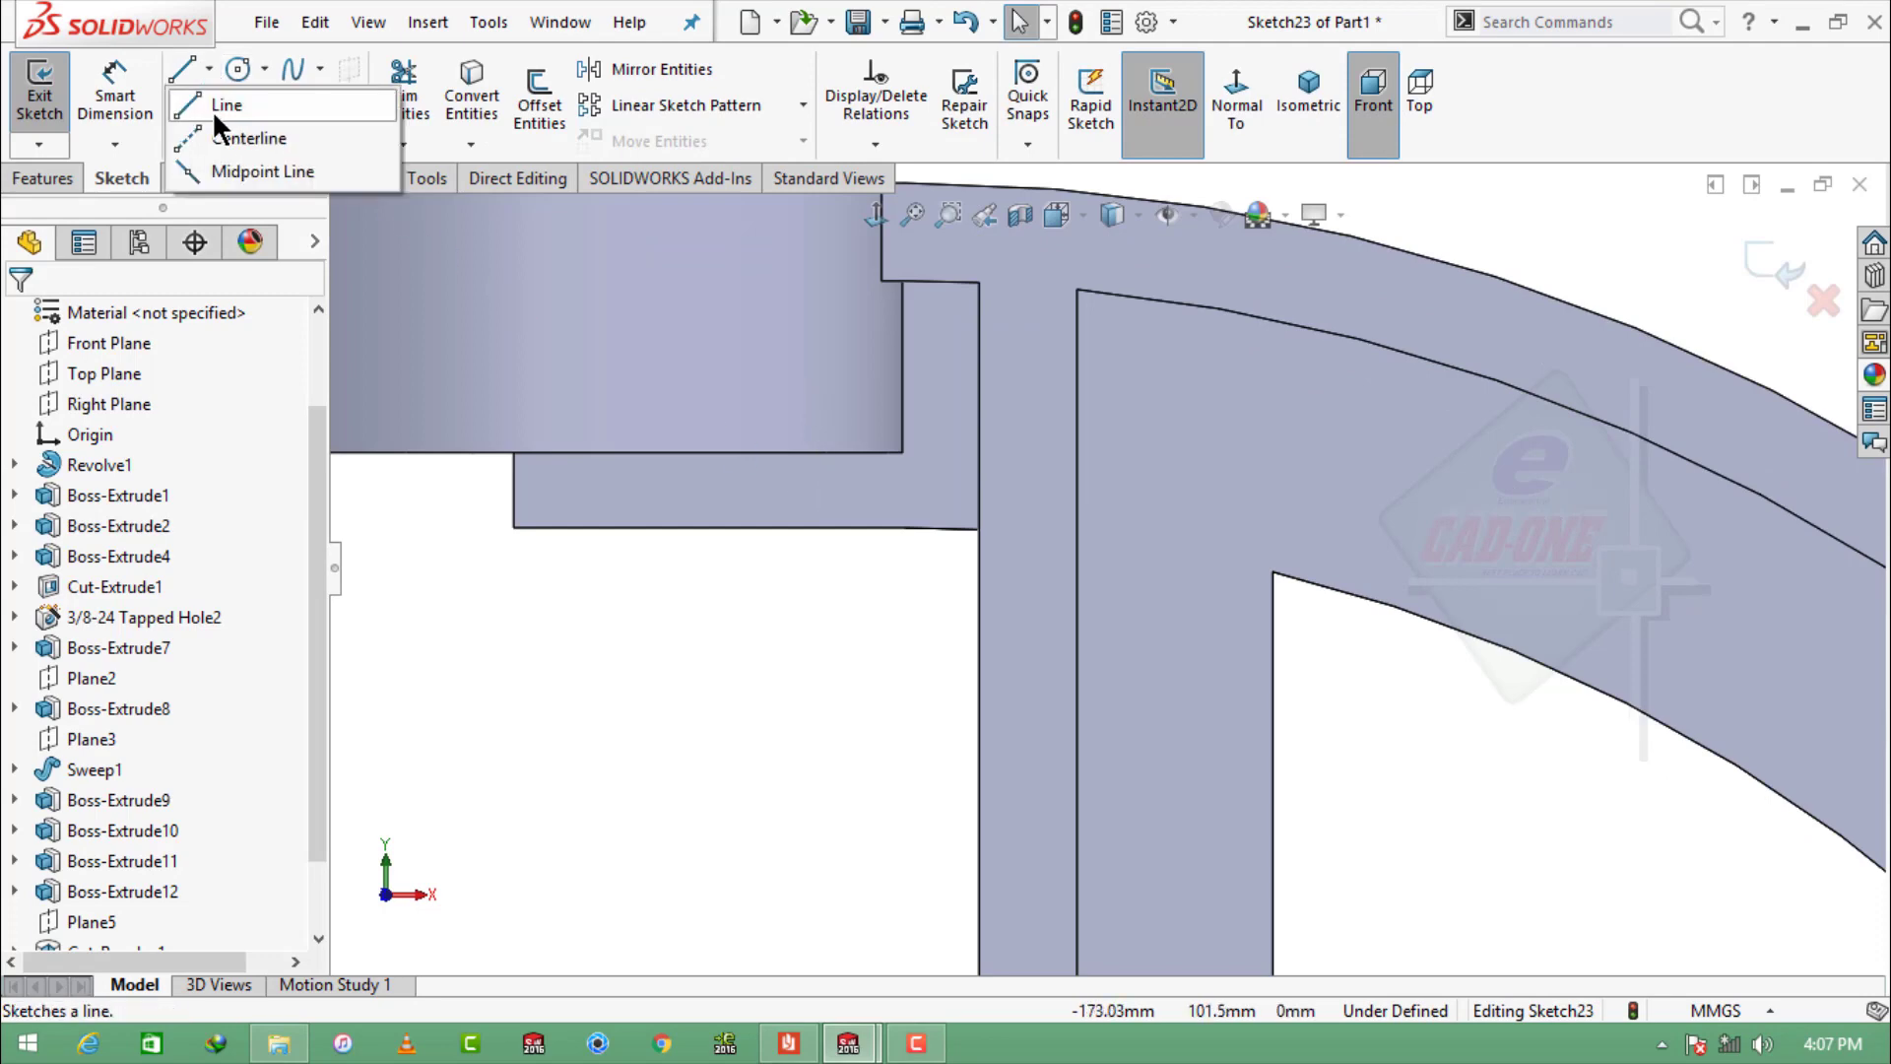
left_click(217, 109)
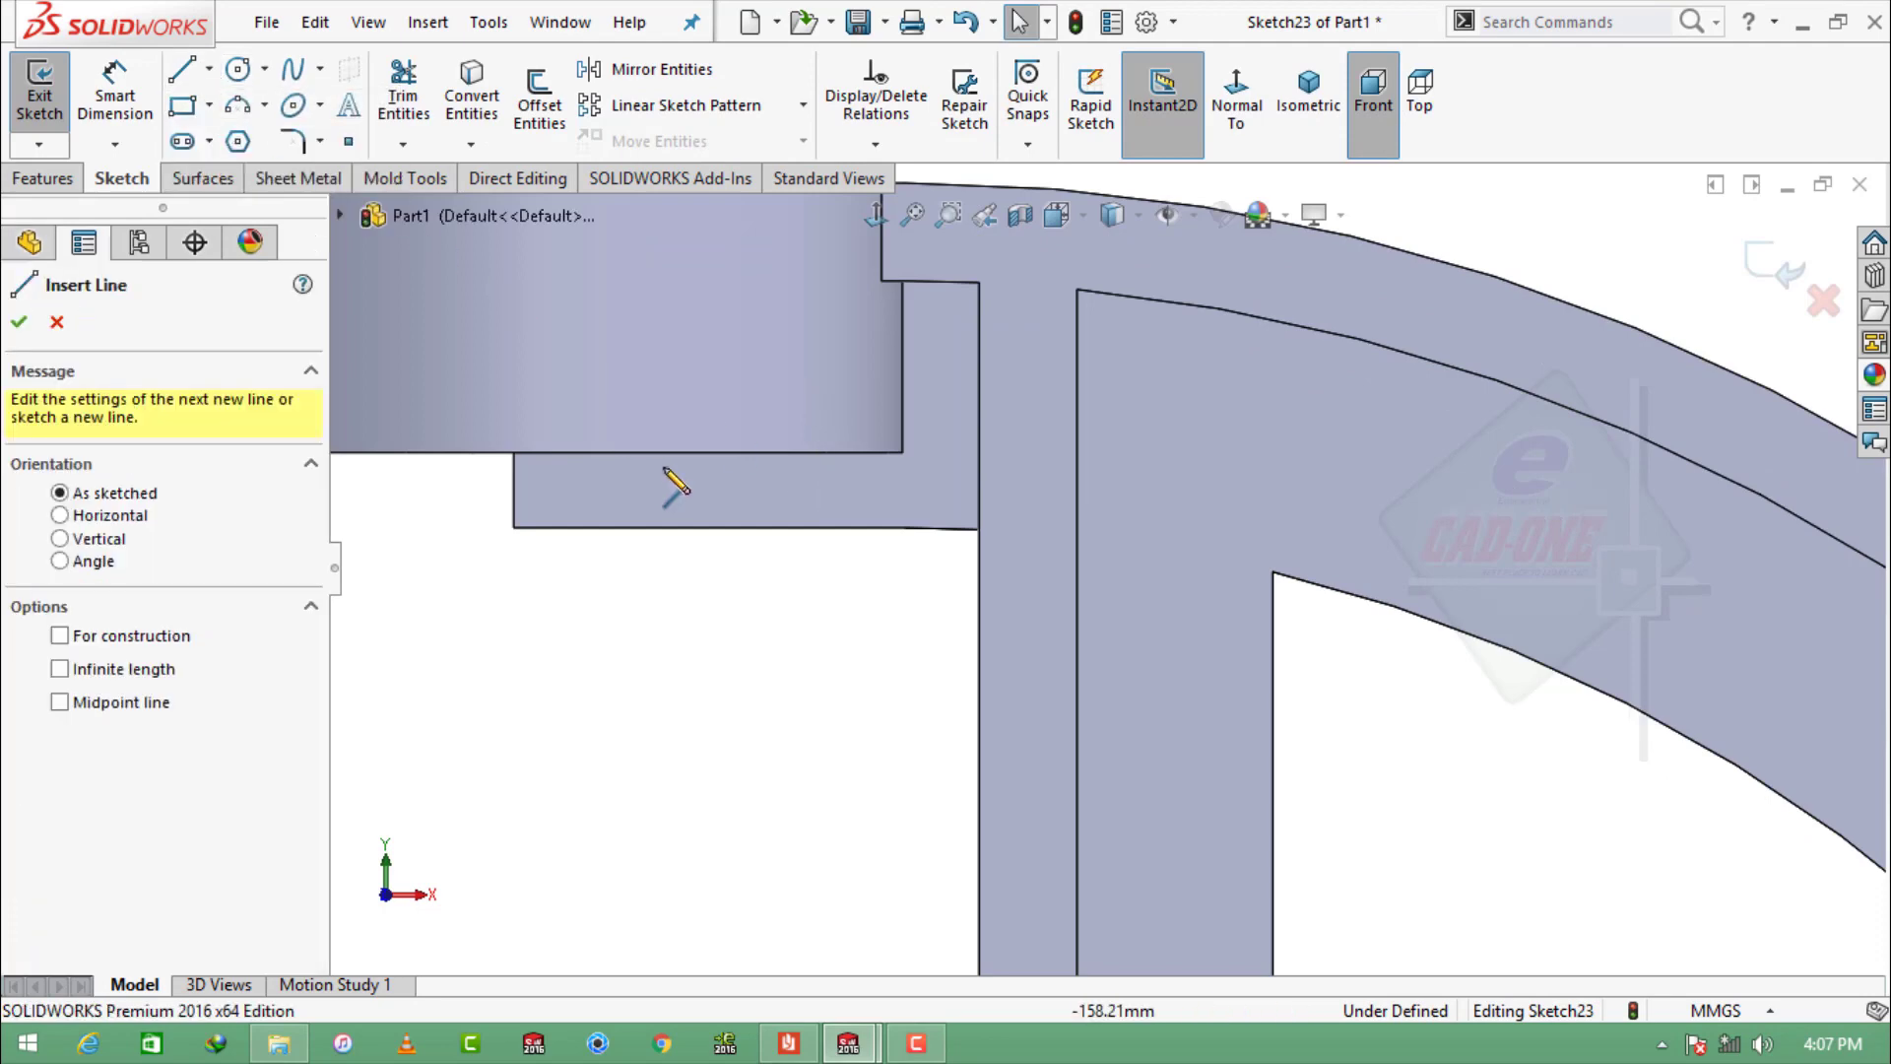
left_click(979, 530)
left_click(514, 527)
left_click(513, 452)
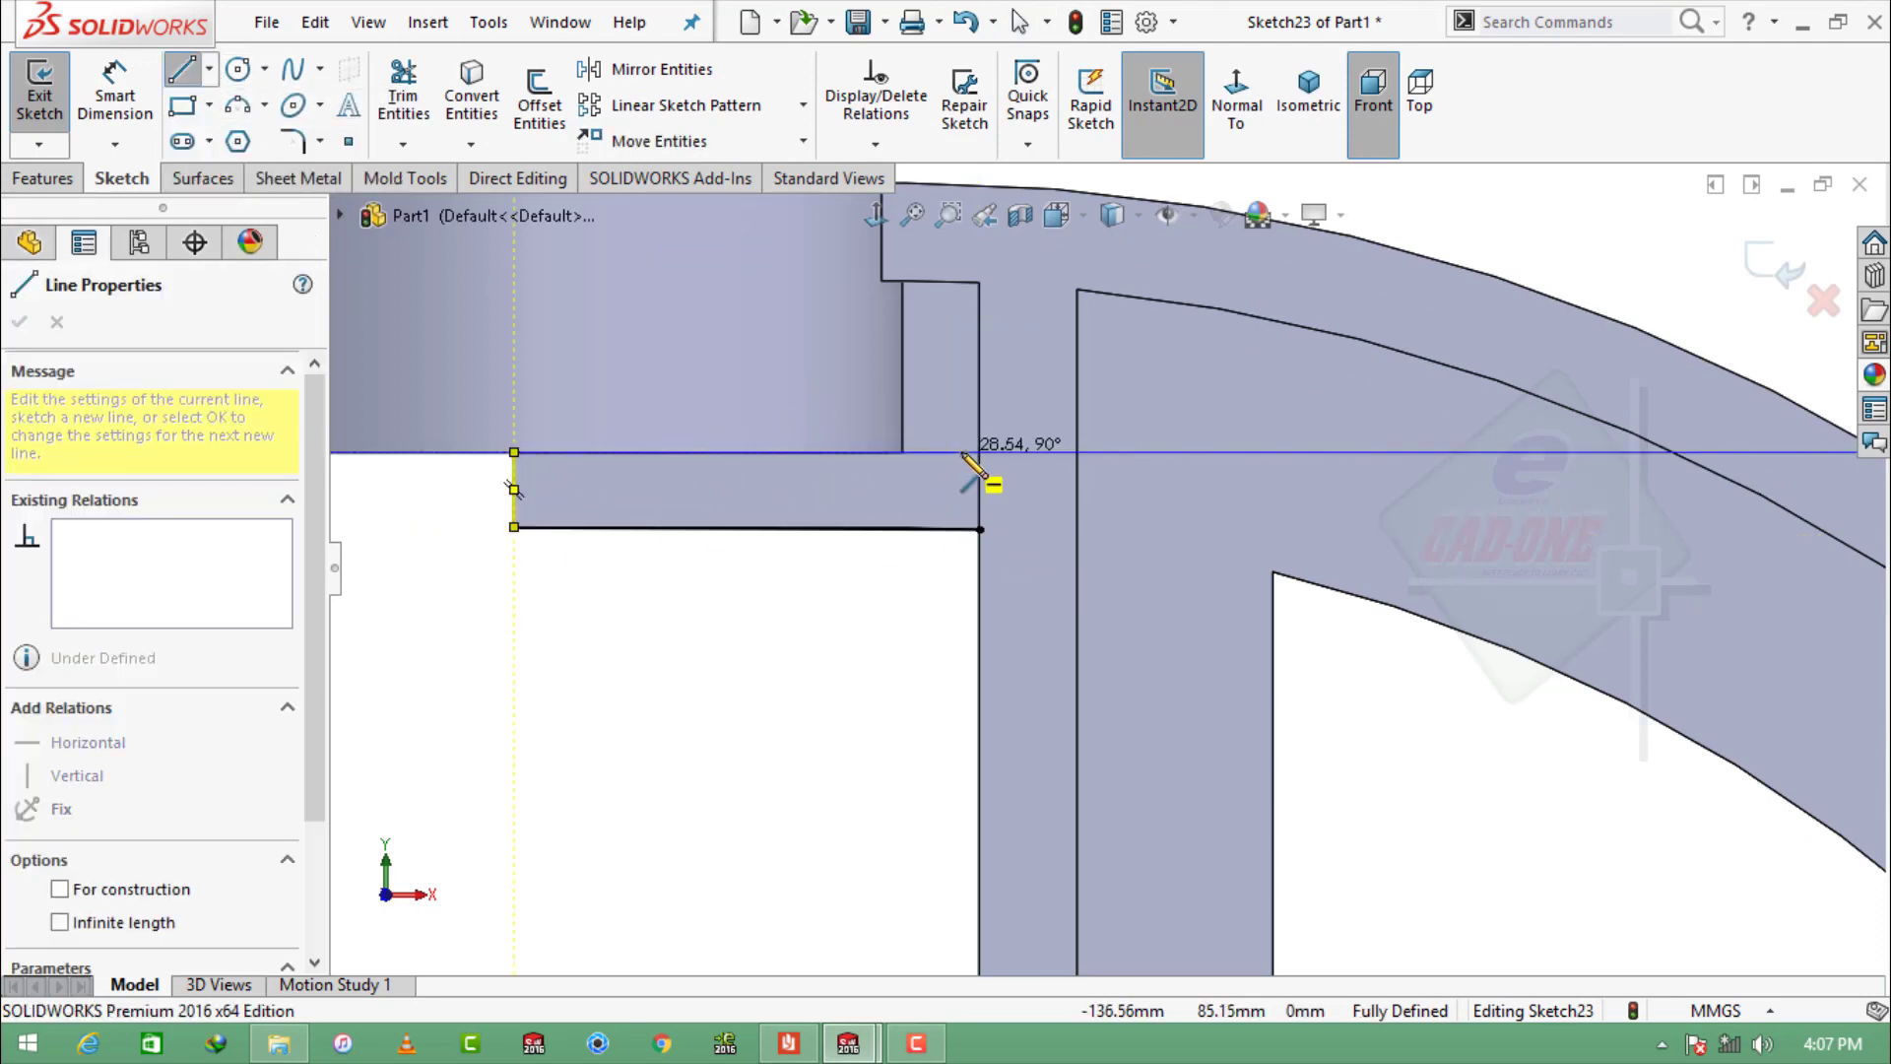
left_click(979, 453)
left_click(979, 530)
scroll(993, 581, "up", 5)
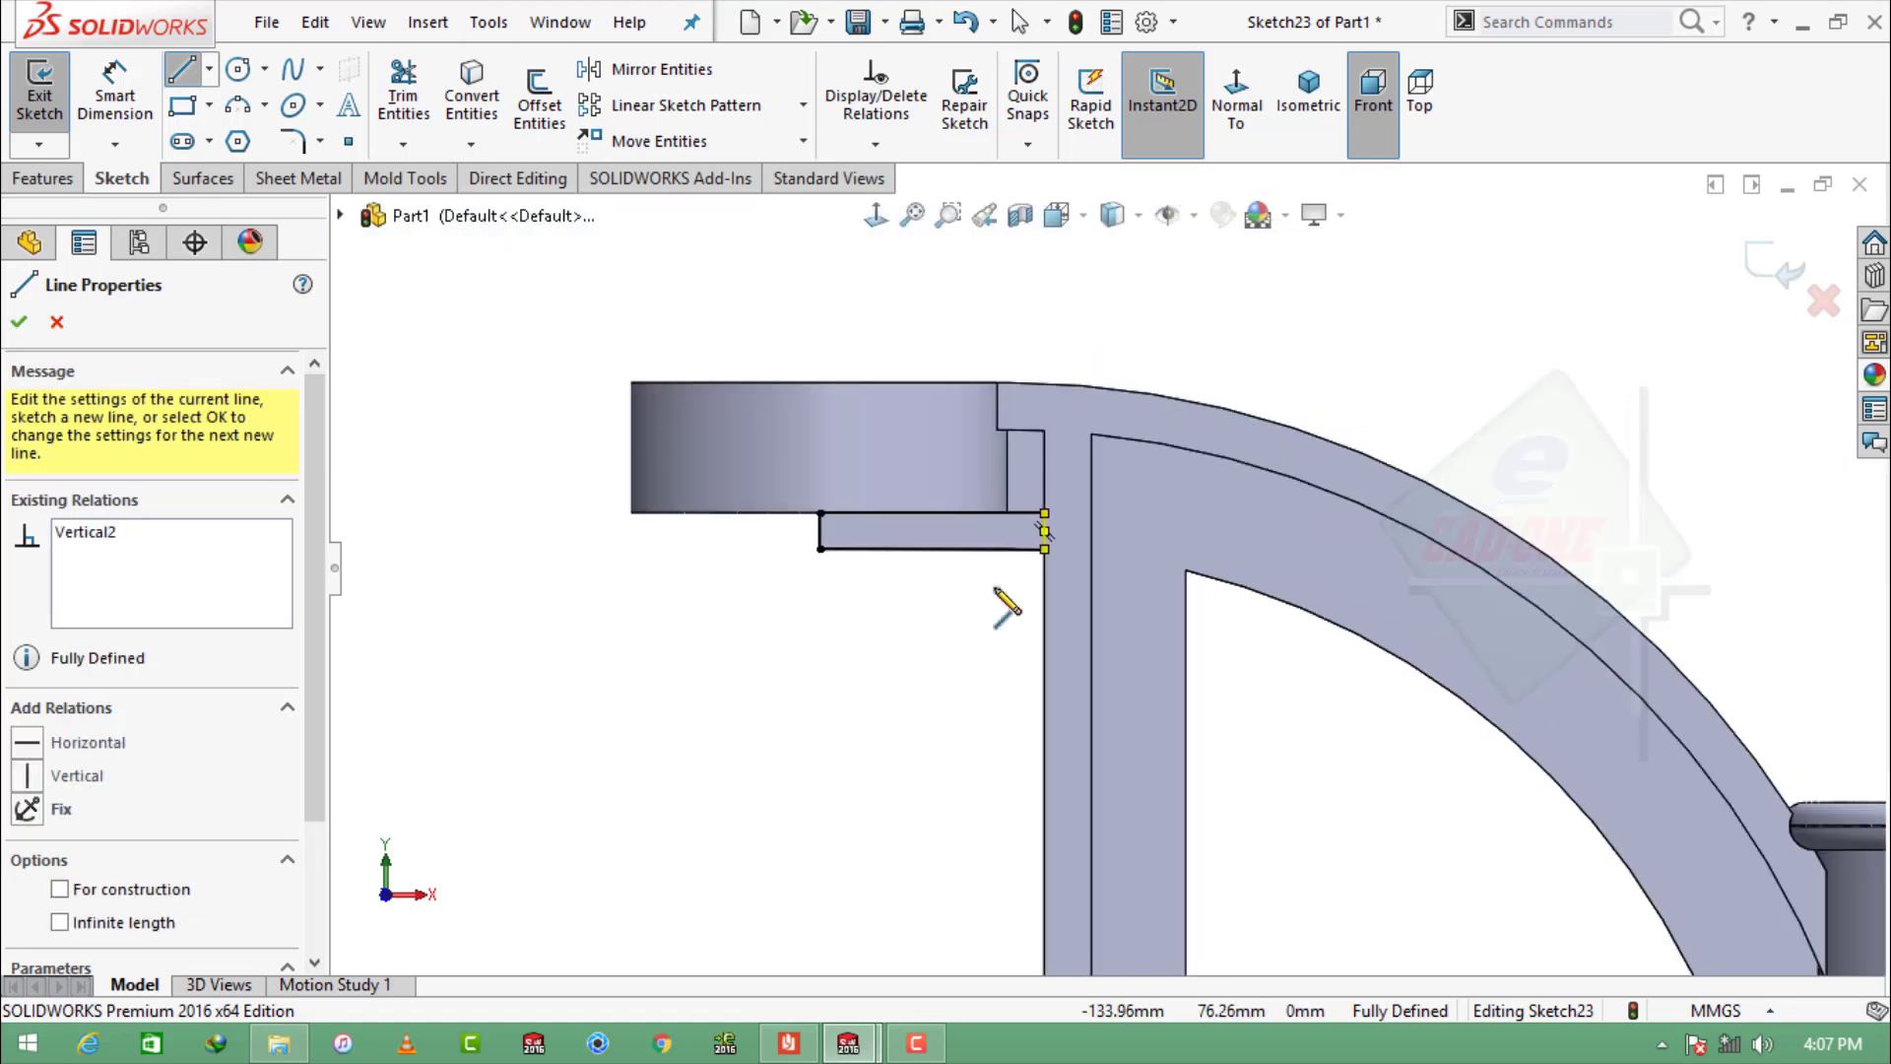
Step: Cut away the sketched ledge under the upper round boss with an Extruded Cut set to Through All - Both
middle_click_drag(994, 587, 944, 421)
key("Escape")
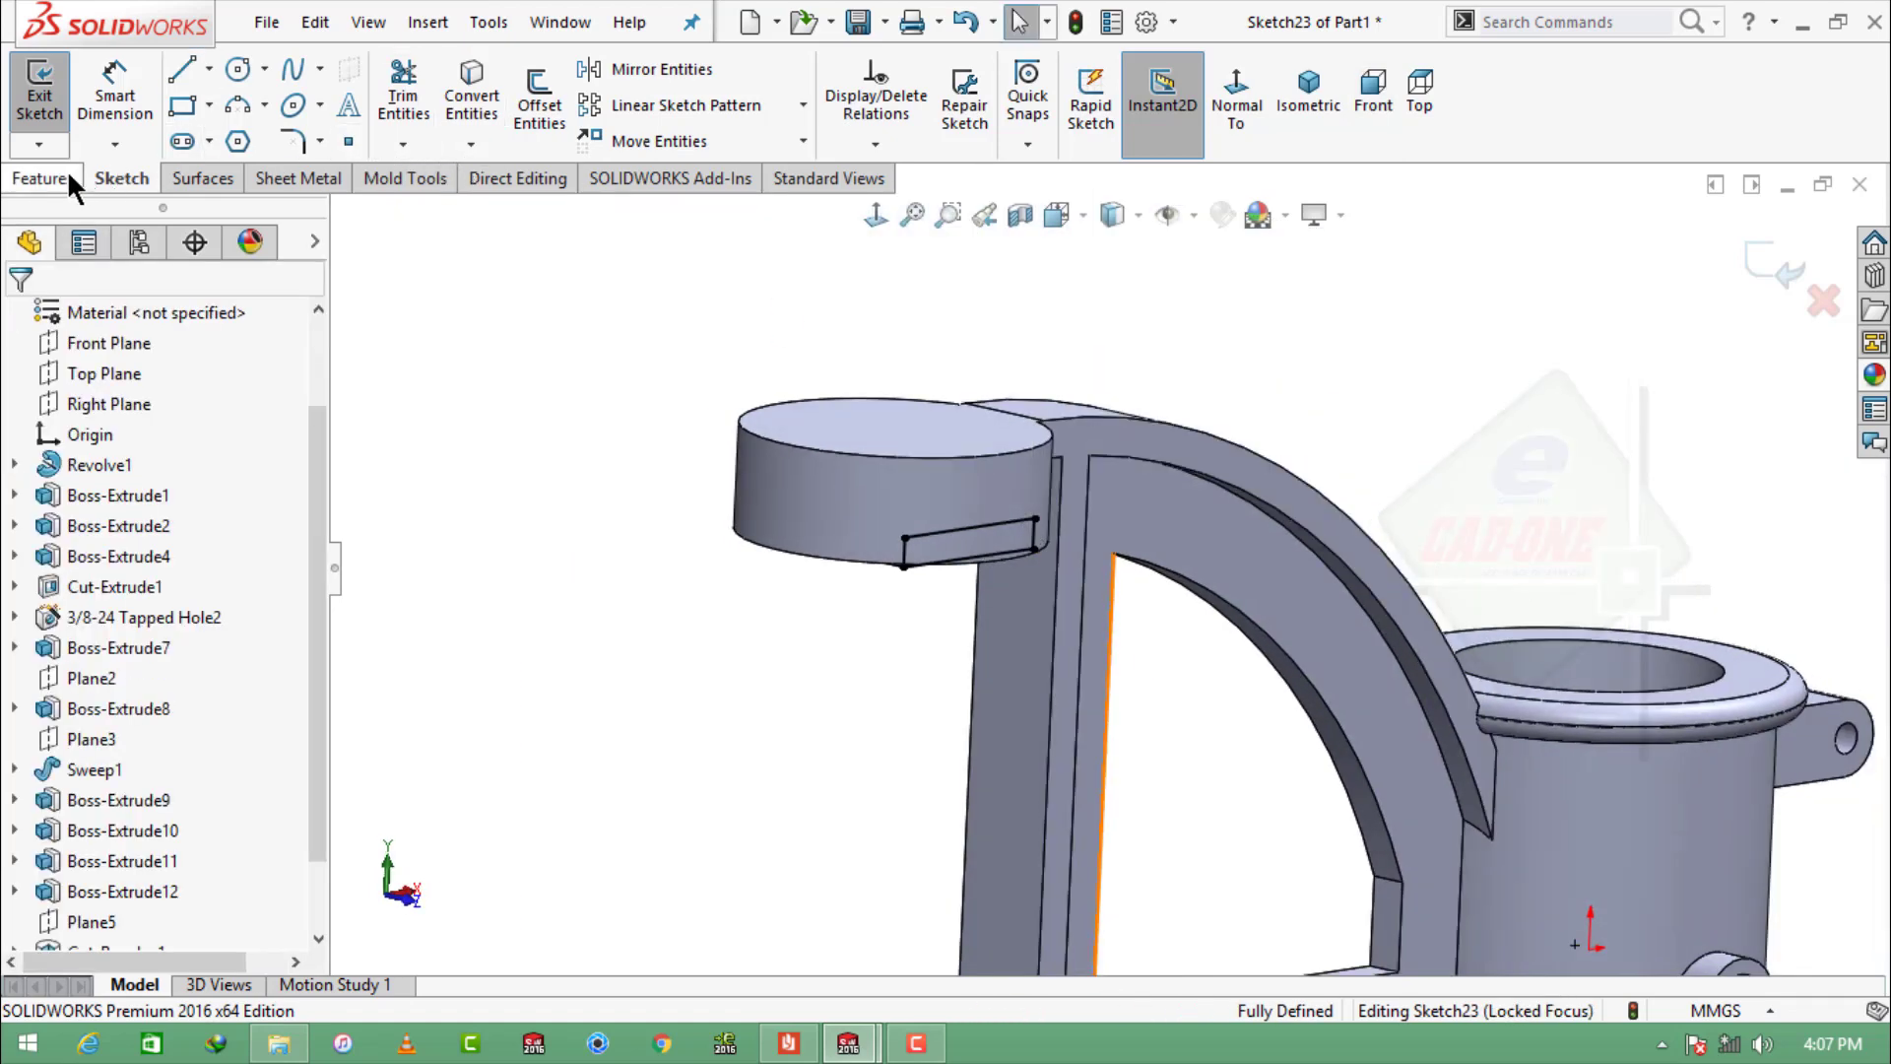
left_click(42, 178)
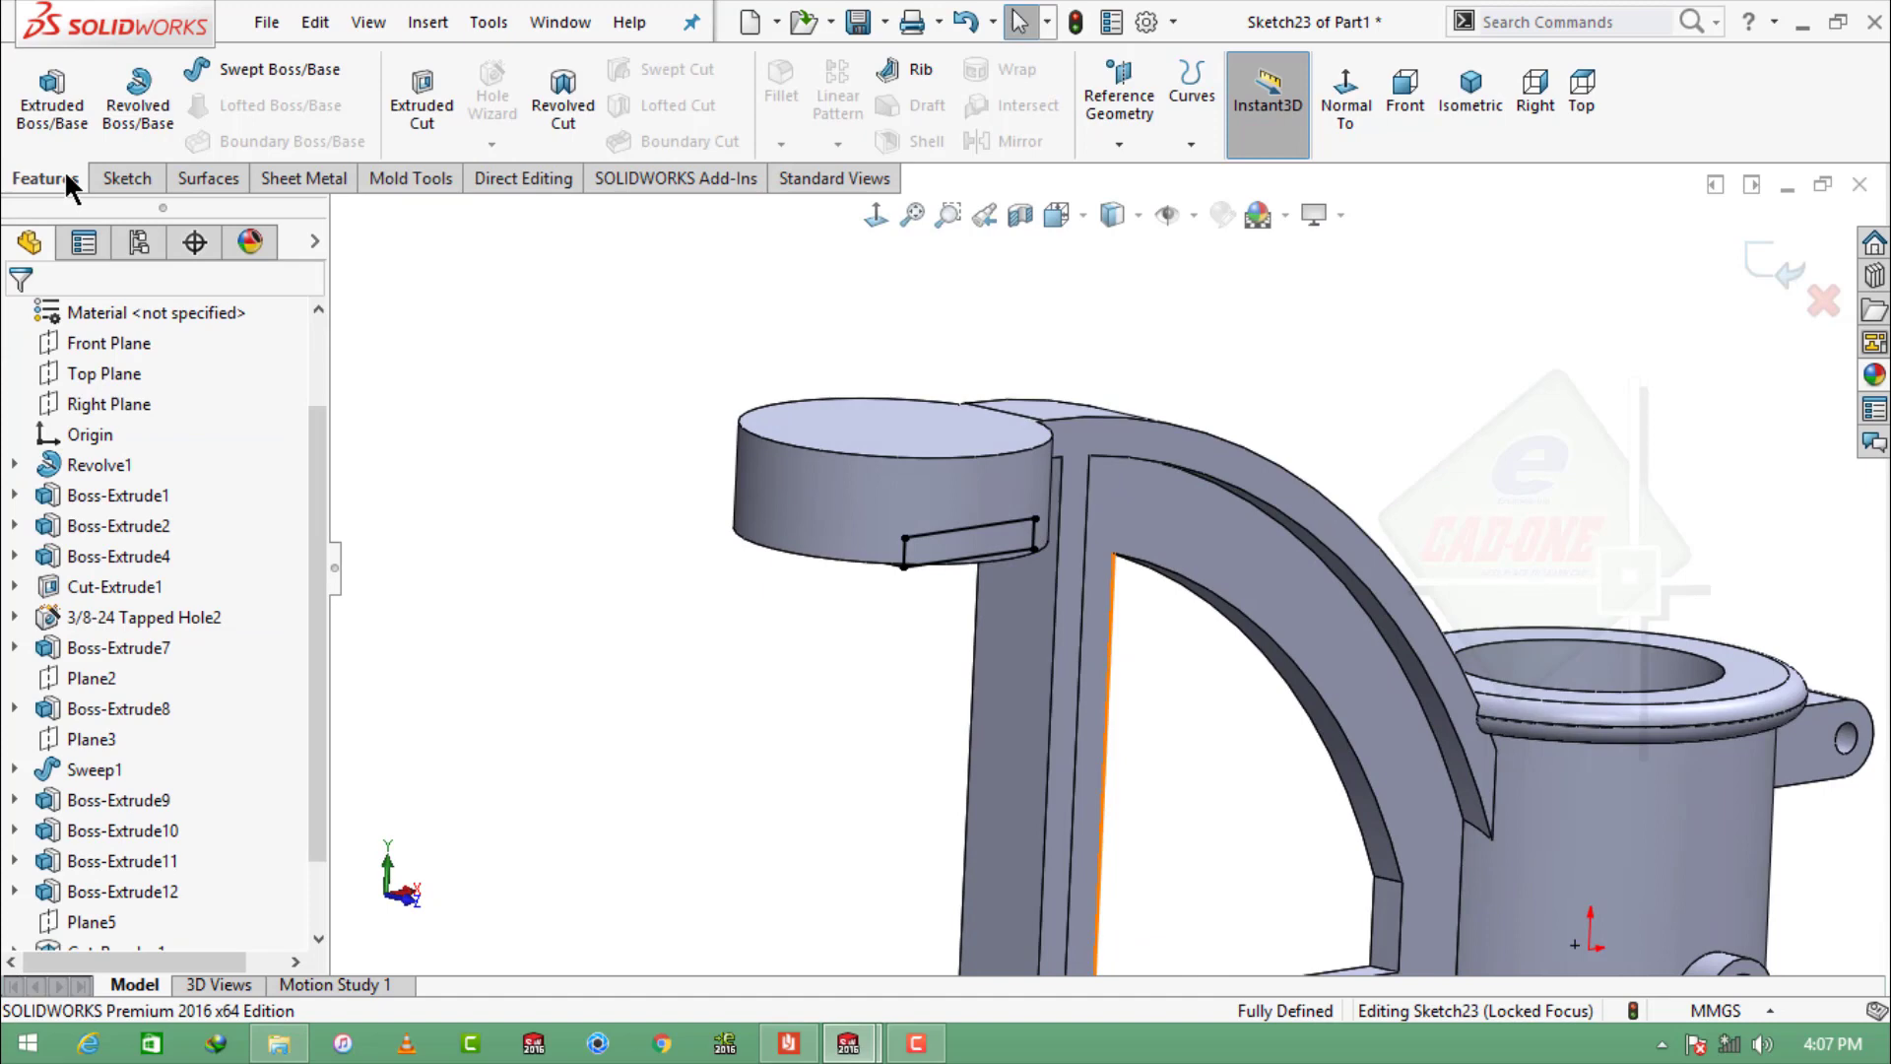
left_click(422, 104)
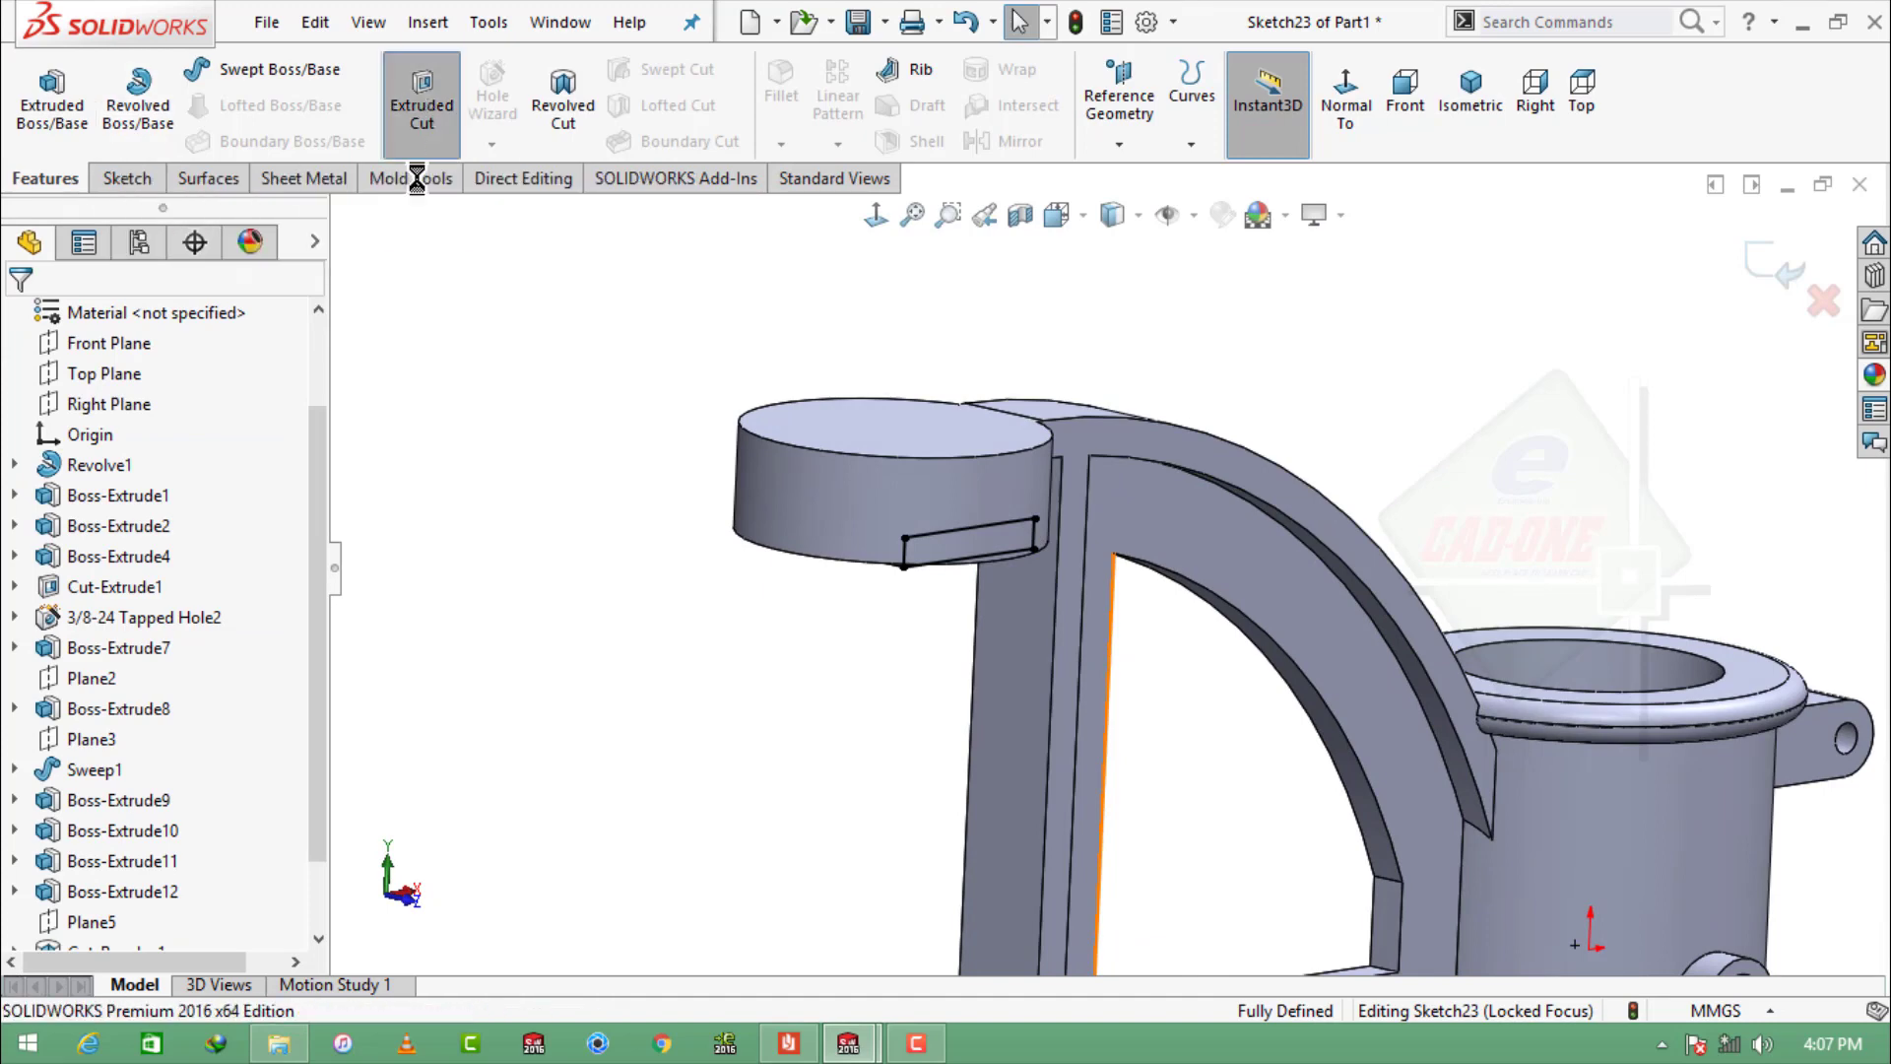
left_click(165, 486)
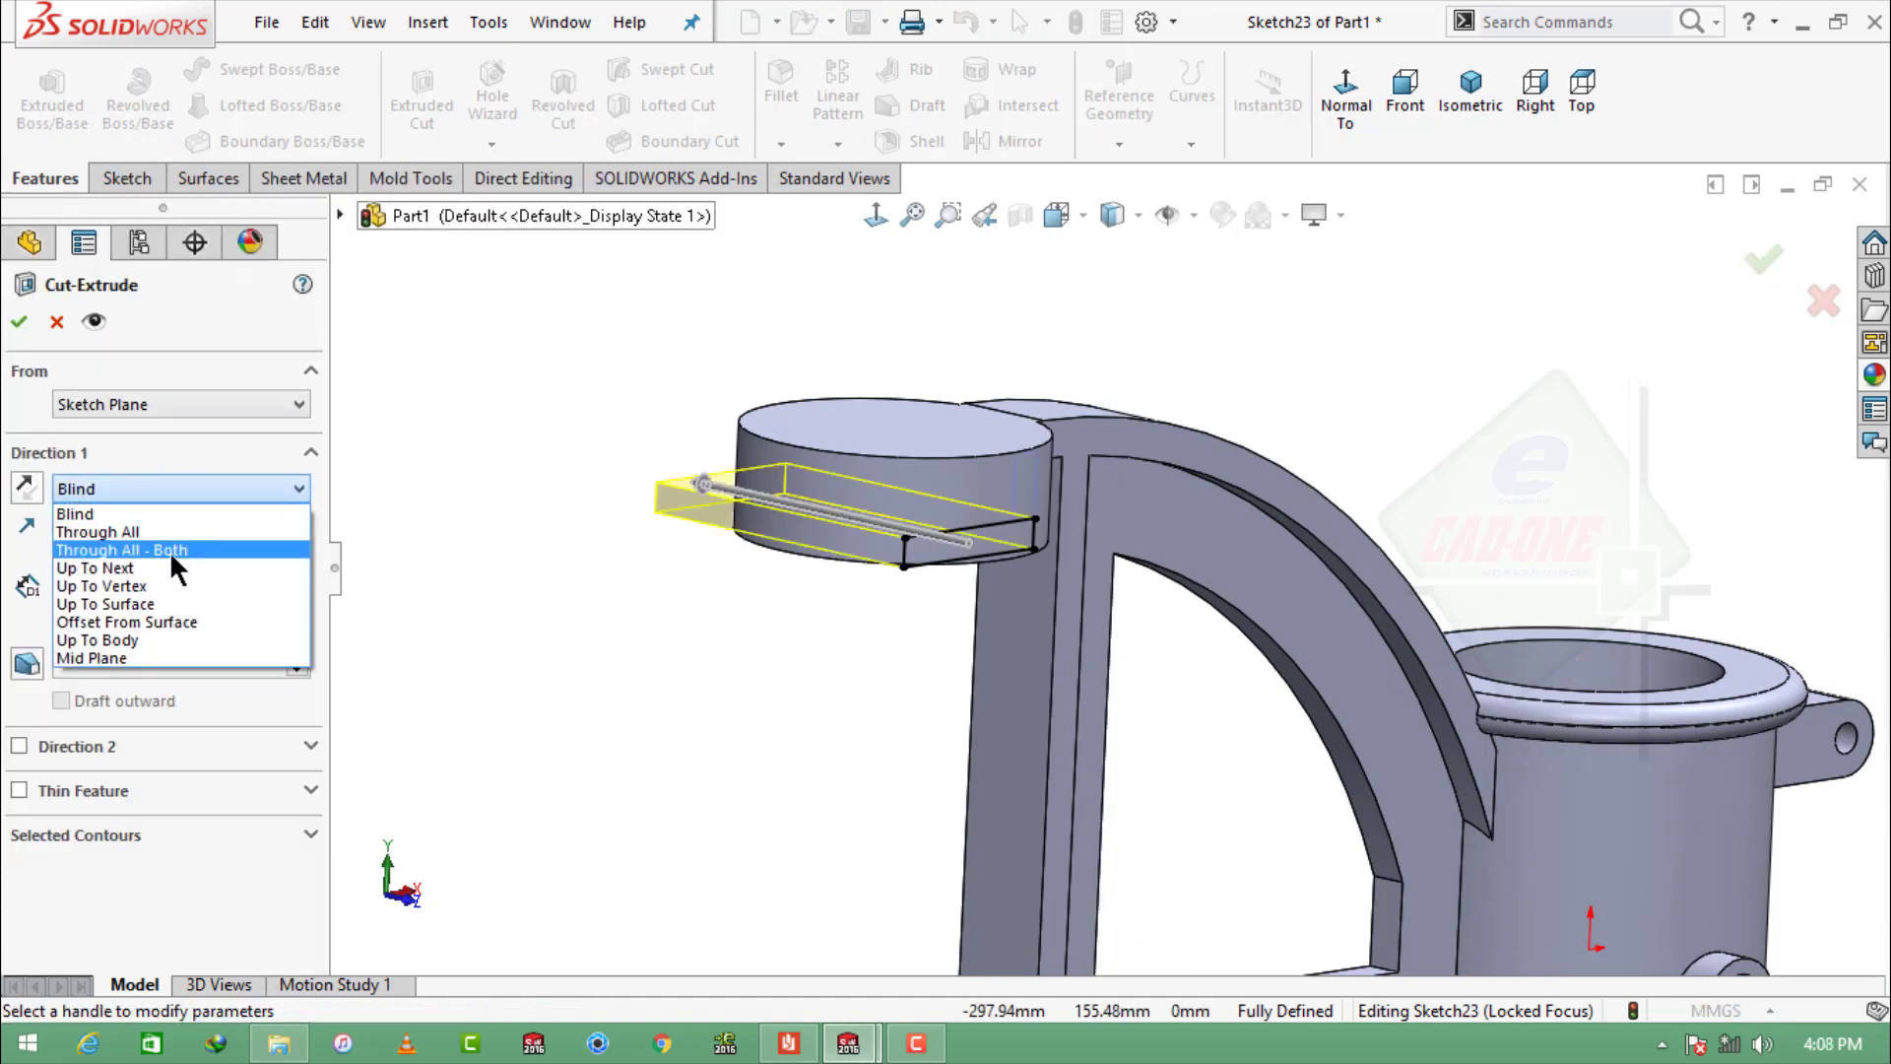
left_click(169, 548)
left_click(20, 323)
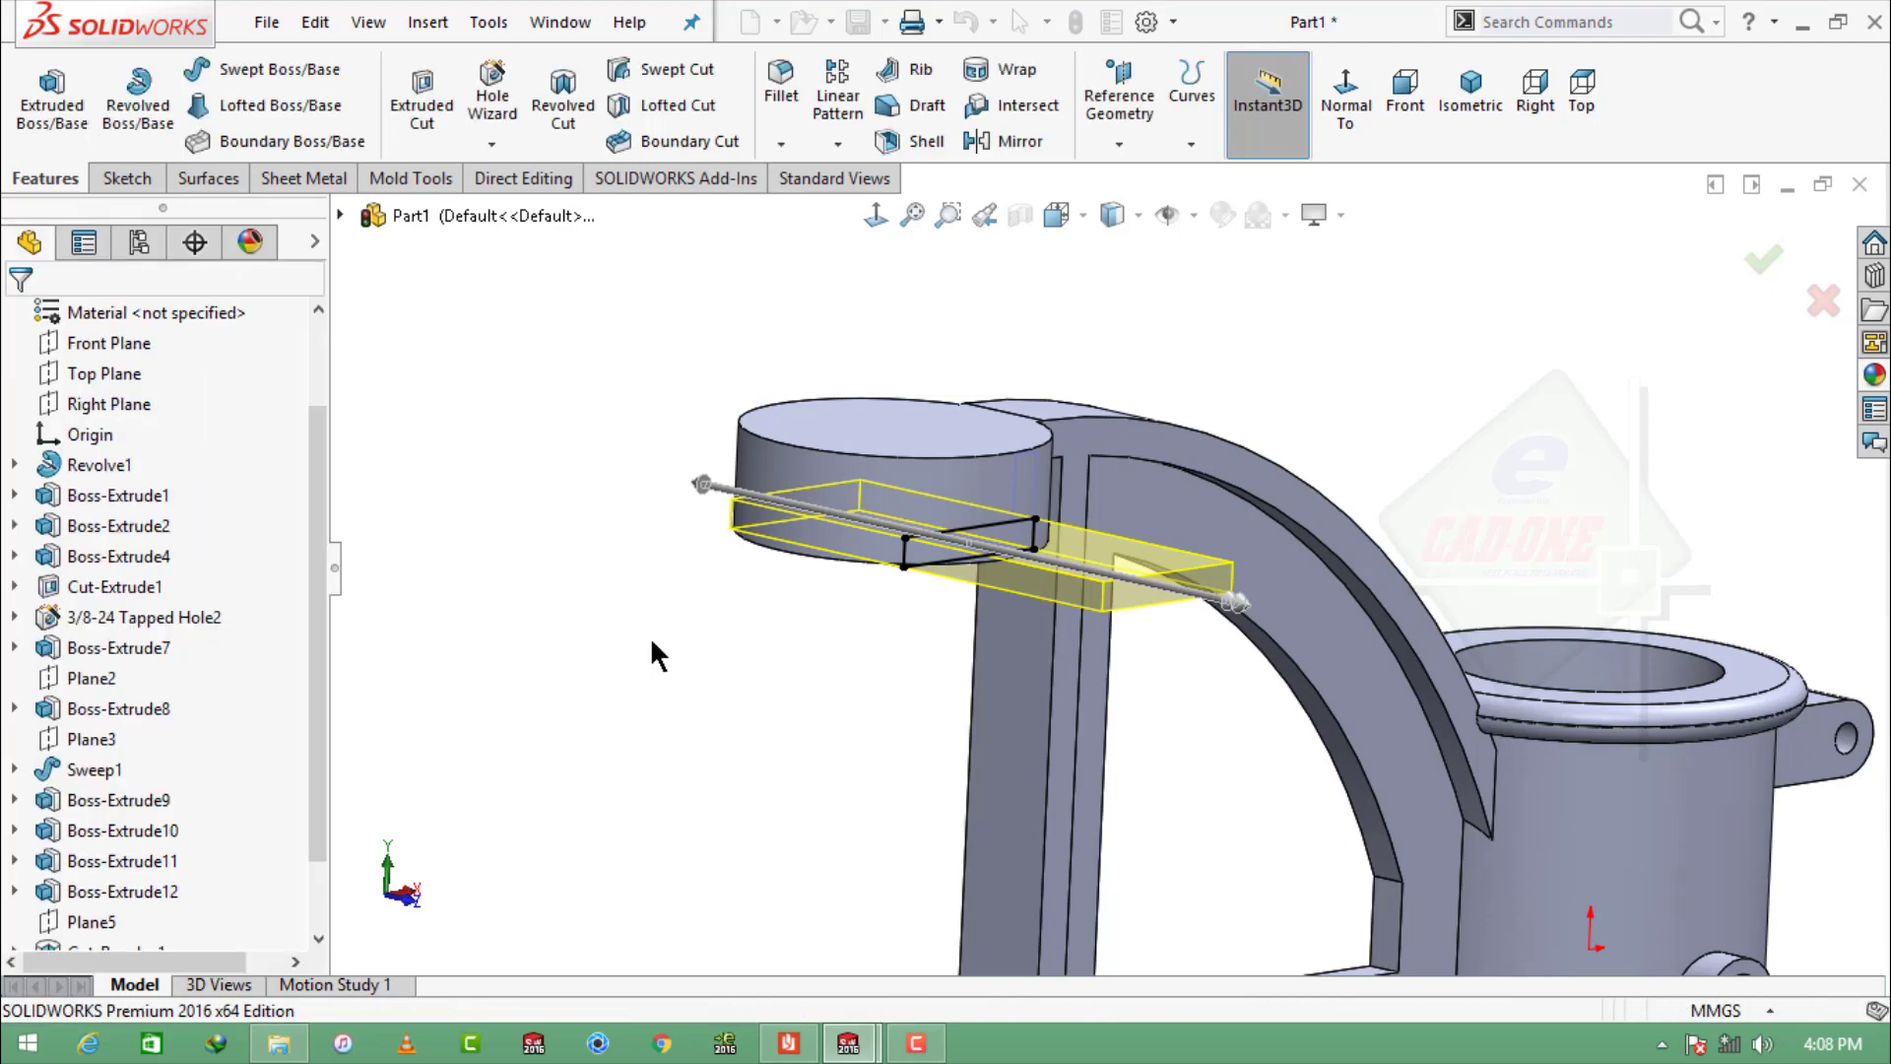
Step: Start a sketch on the upper round boss's top face and draw a concentric circle of about 16.2 mm radius
middle_click_drag(921, 625, 794, 612)
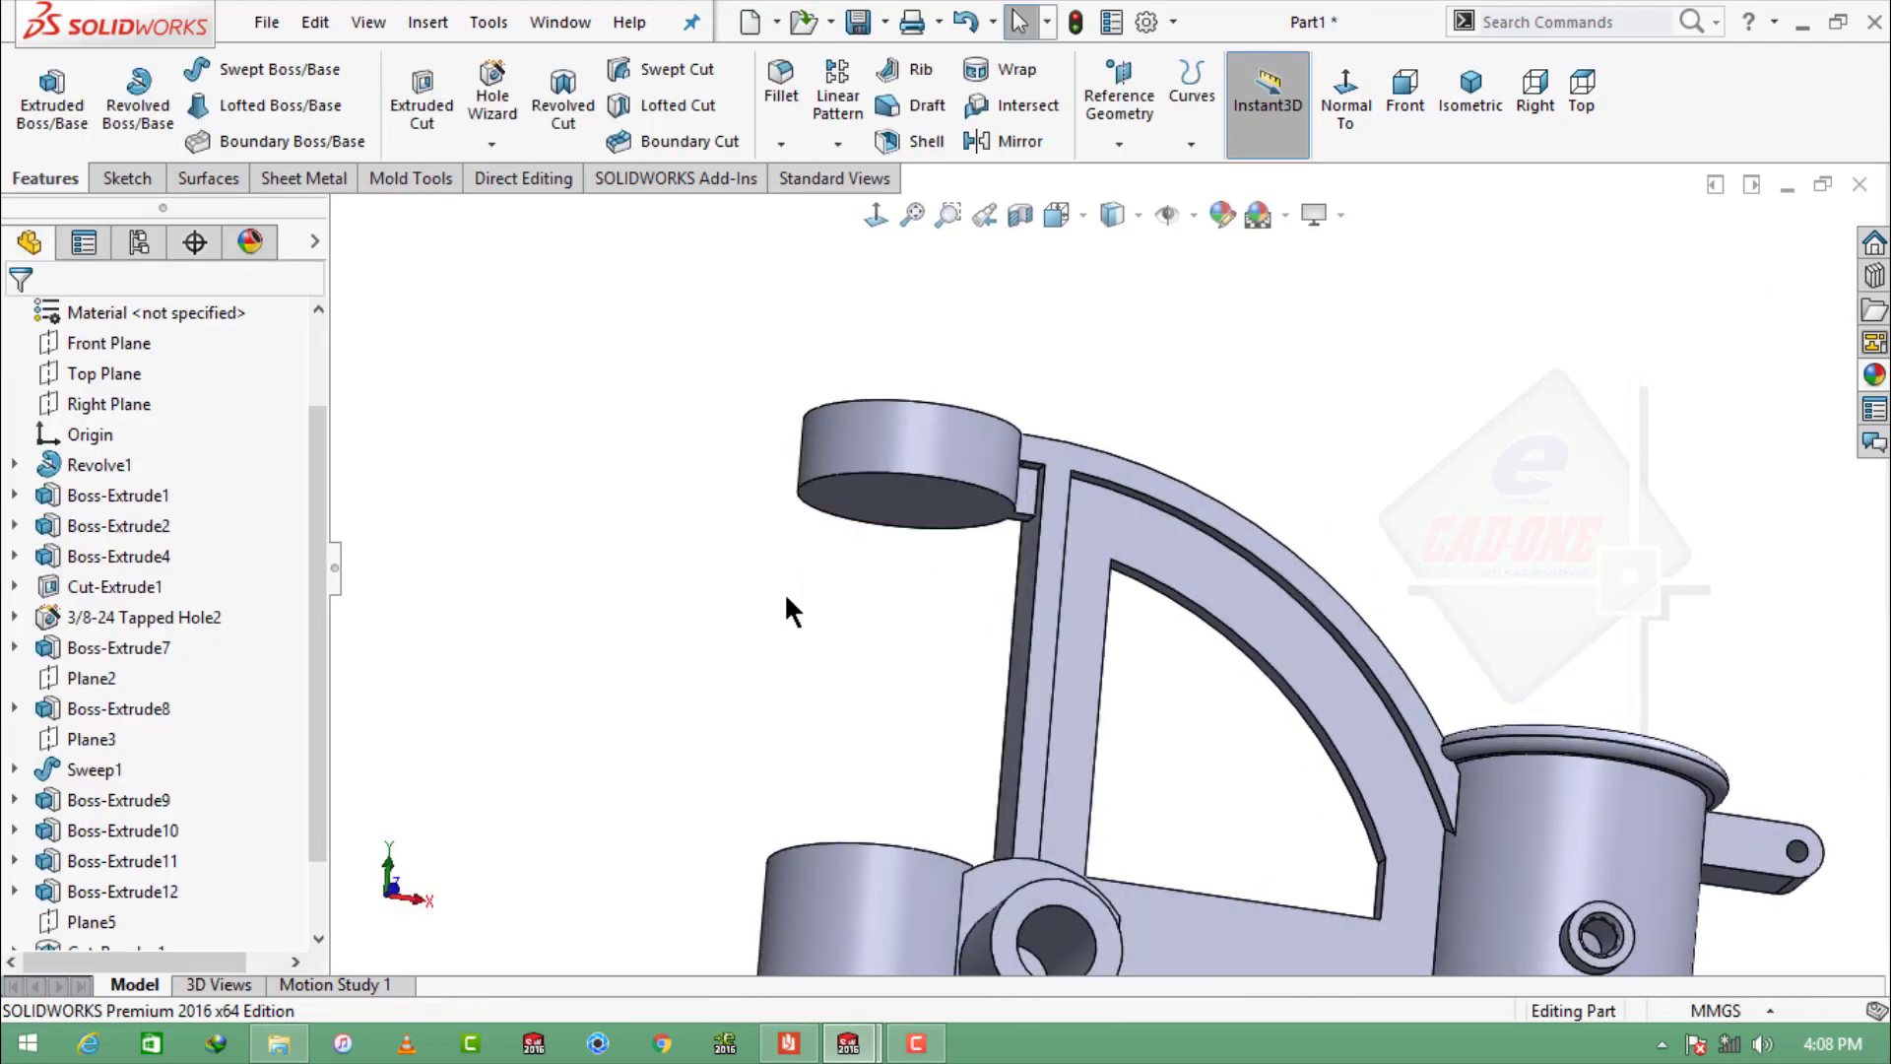
middle_click_drag(904, 536, 884, 522)
left_click(884, 522)
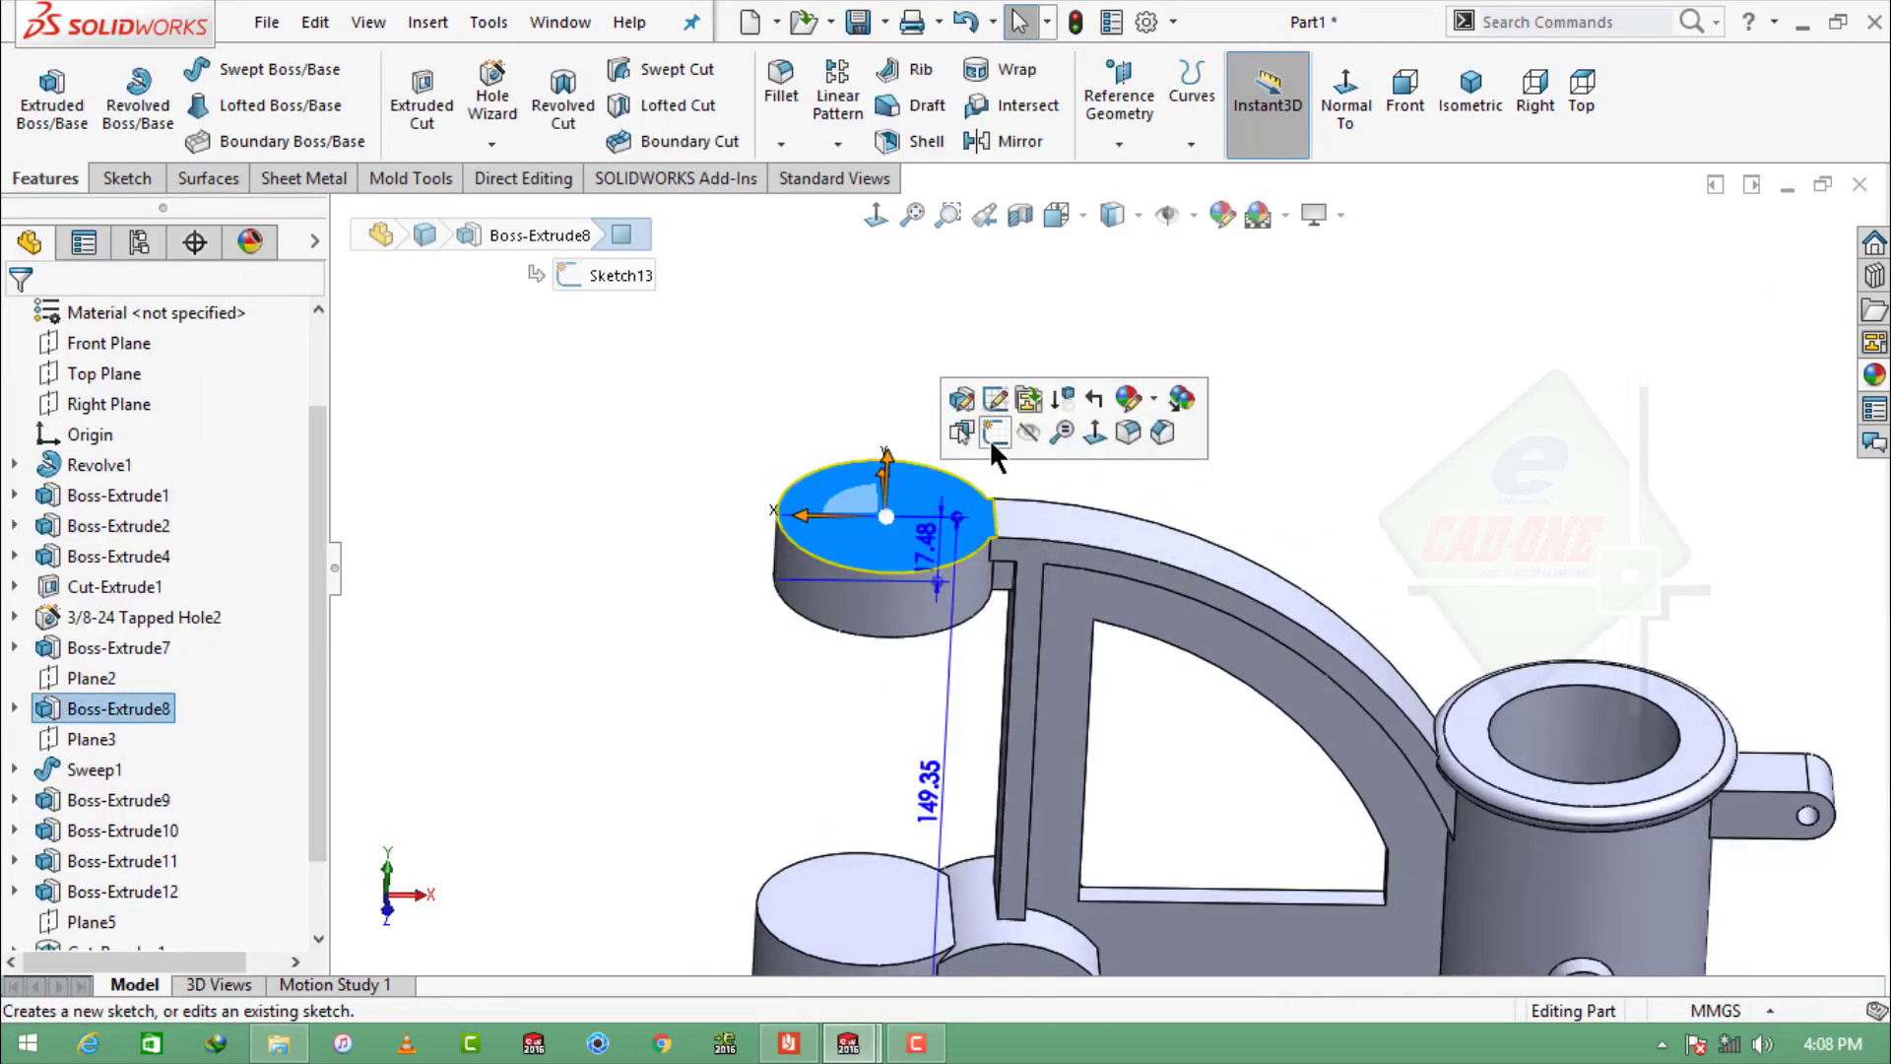
left_click(989, 439)
left_click(1239, 110)
left_click(1101, 412)
left_click(238, 69)
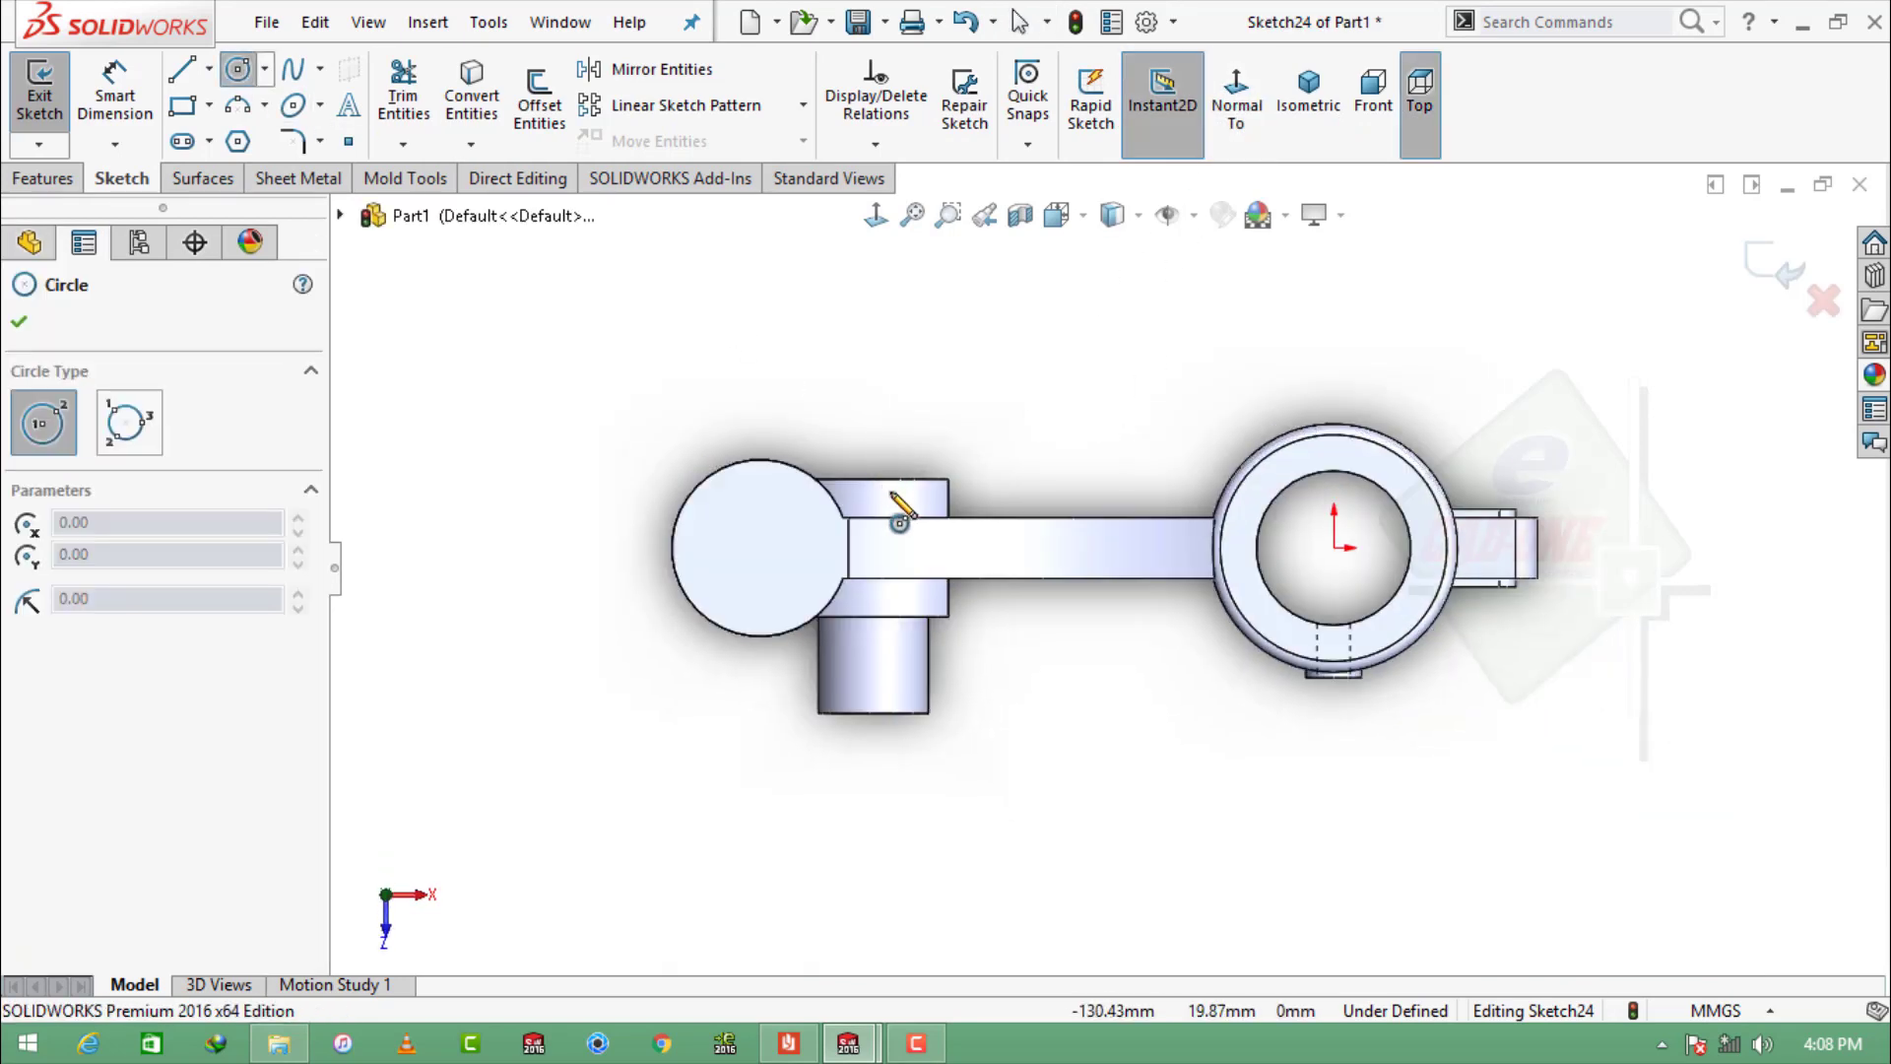
scroll(709, 463, "down", 3)
left_click(703, 614)
left_click(703, 515)
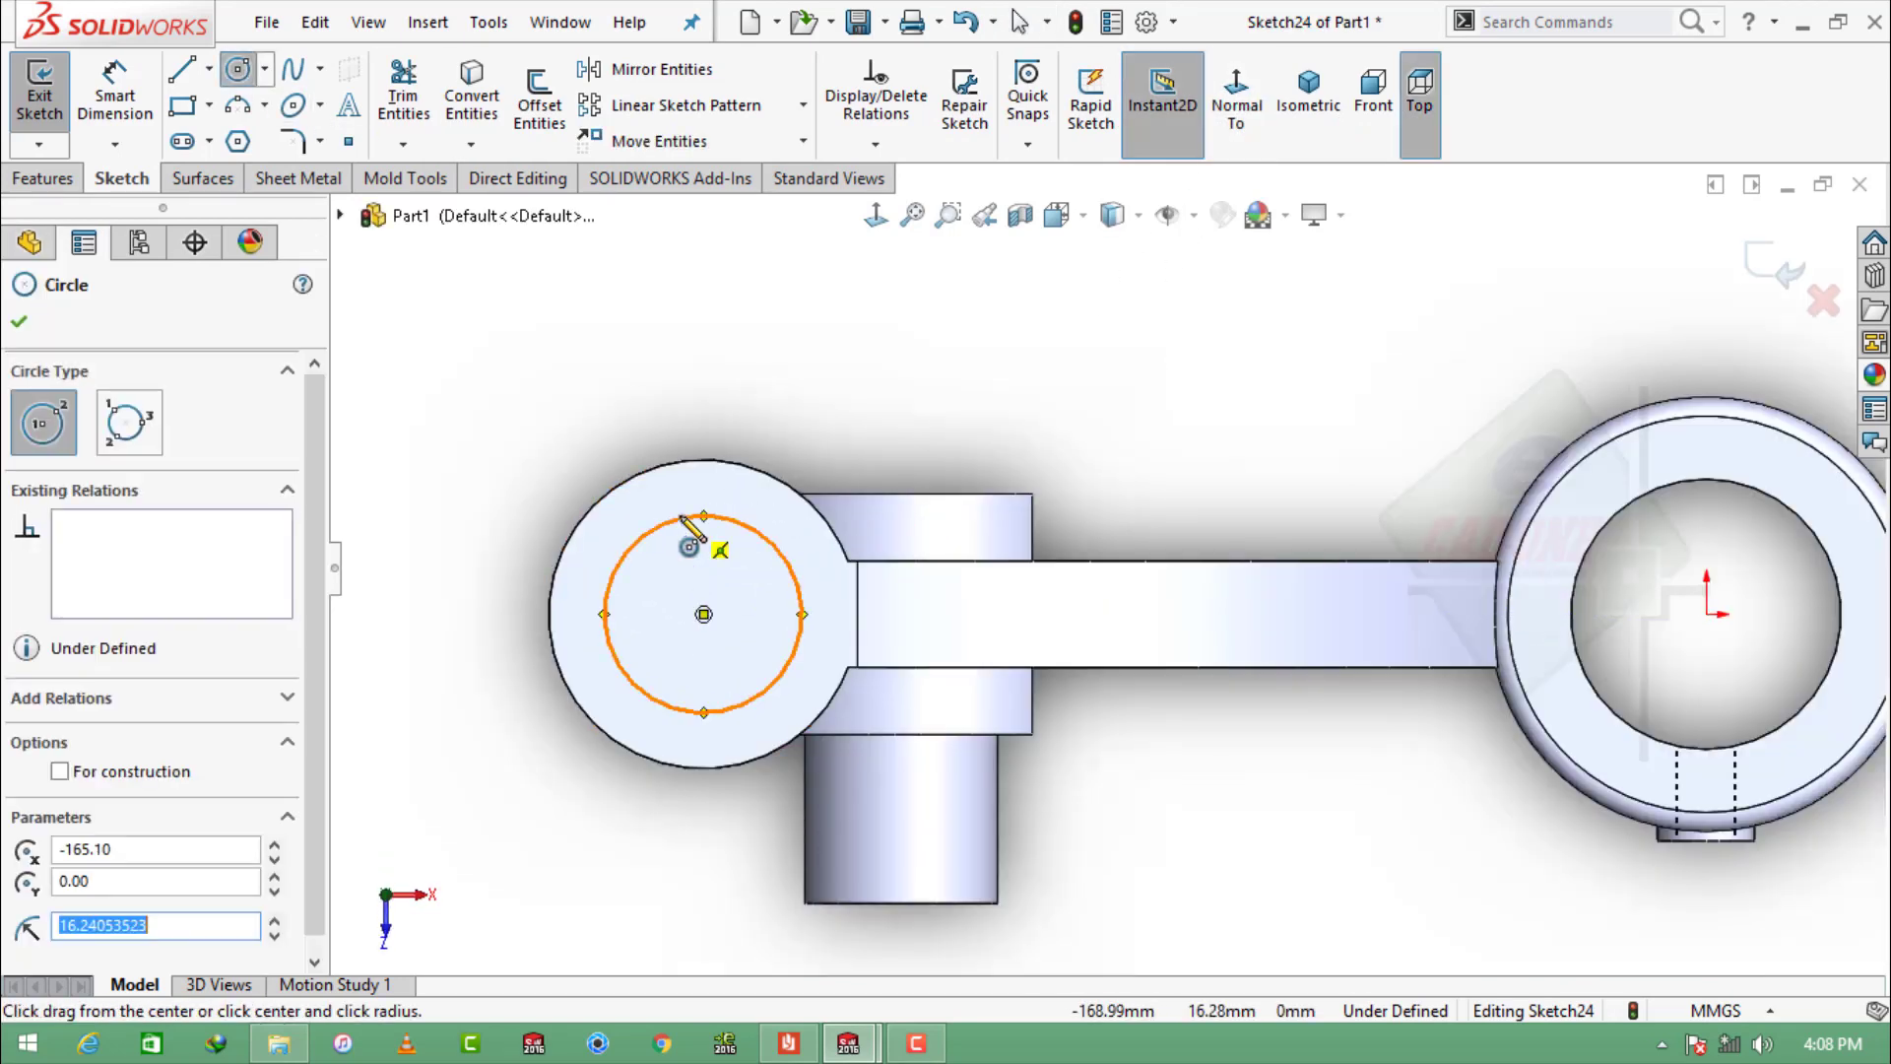
Step: Dimension the circle on the upper round boss with a diameter of 34.925 mm
left_click(138, 113)
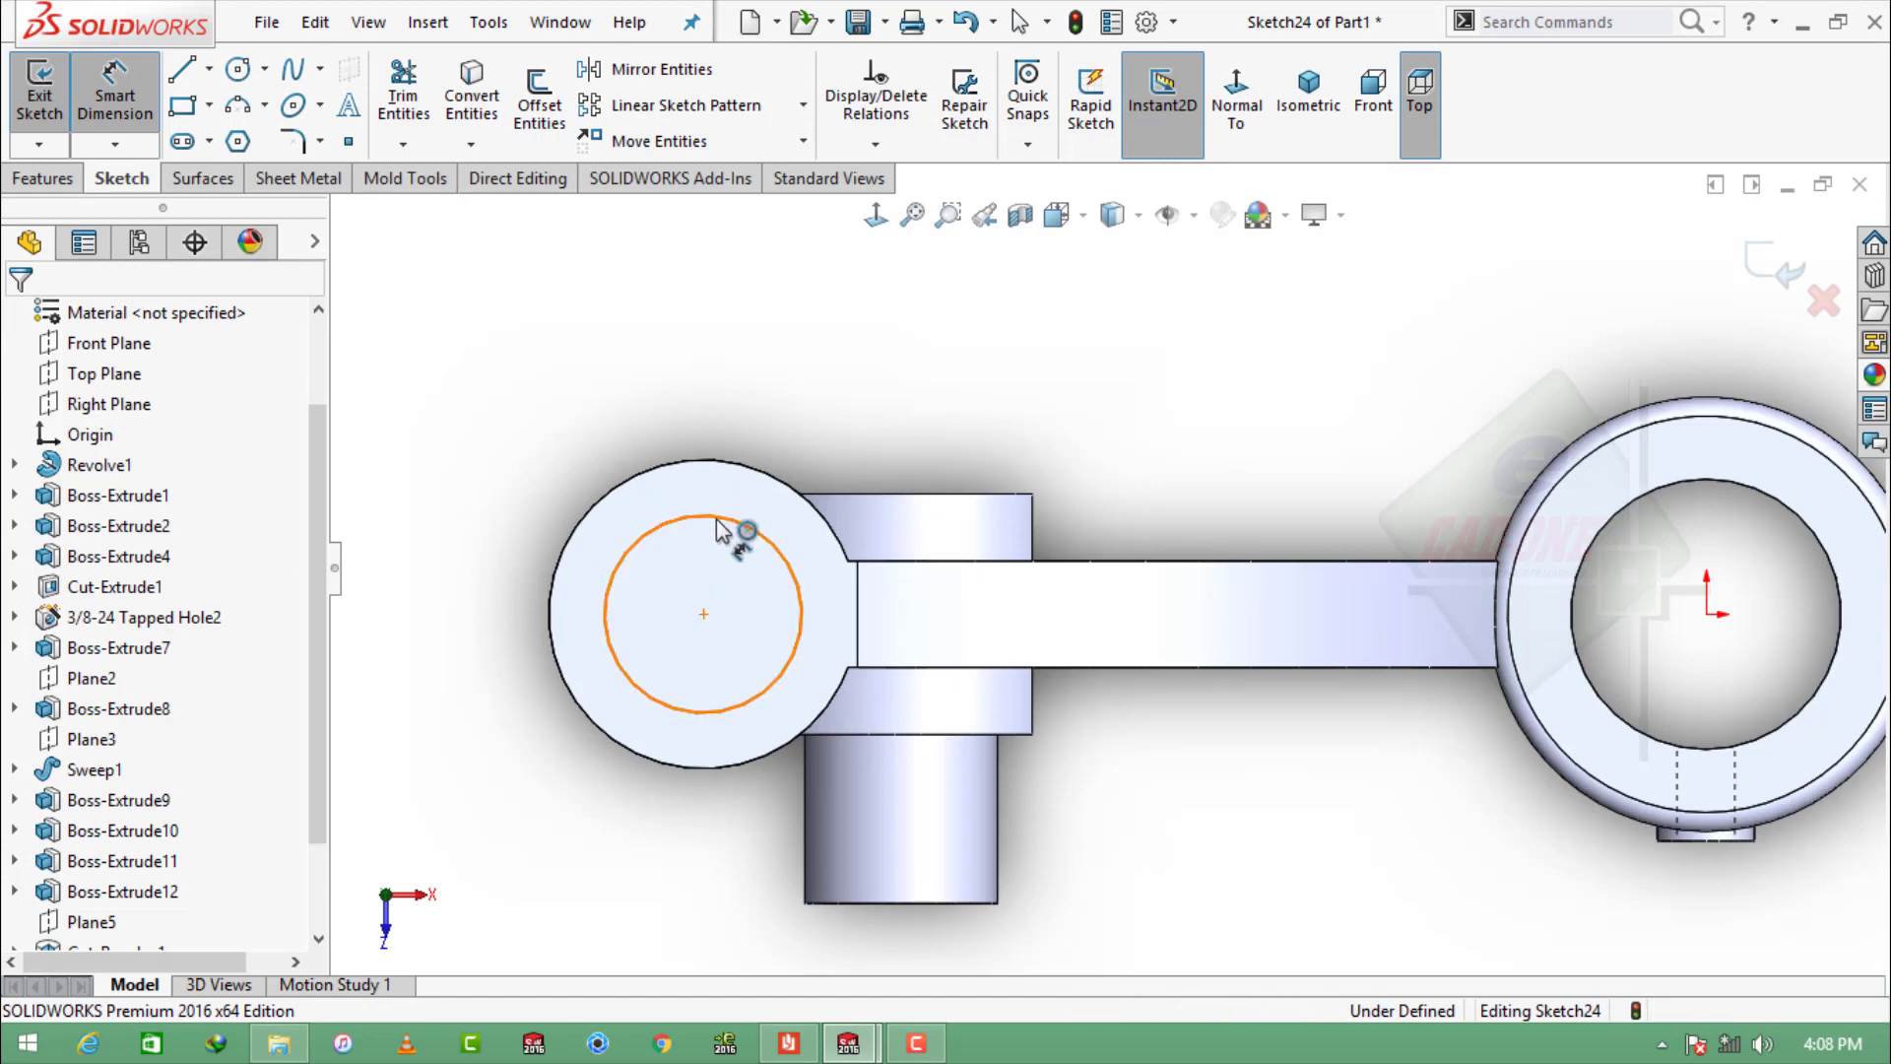
left_click(724, 523)
left_click(1083, 453)
type("34.")
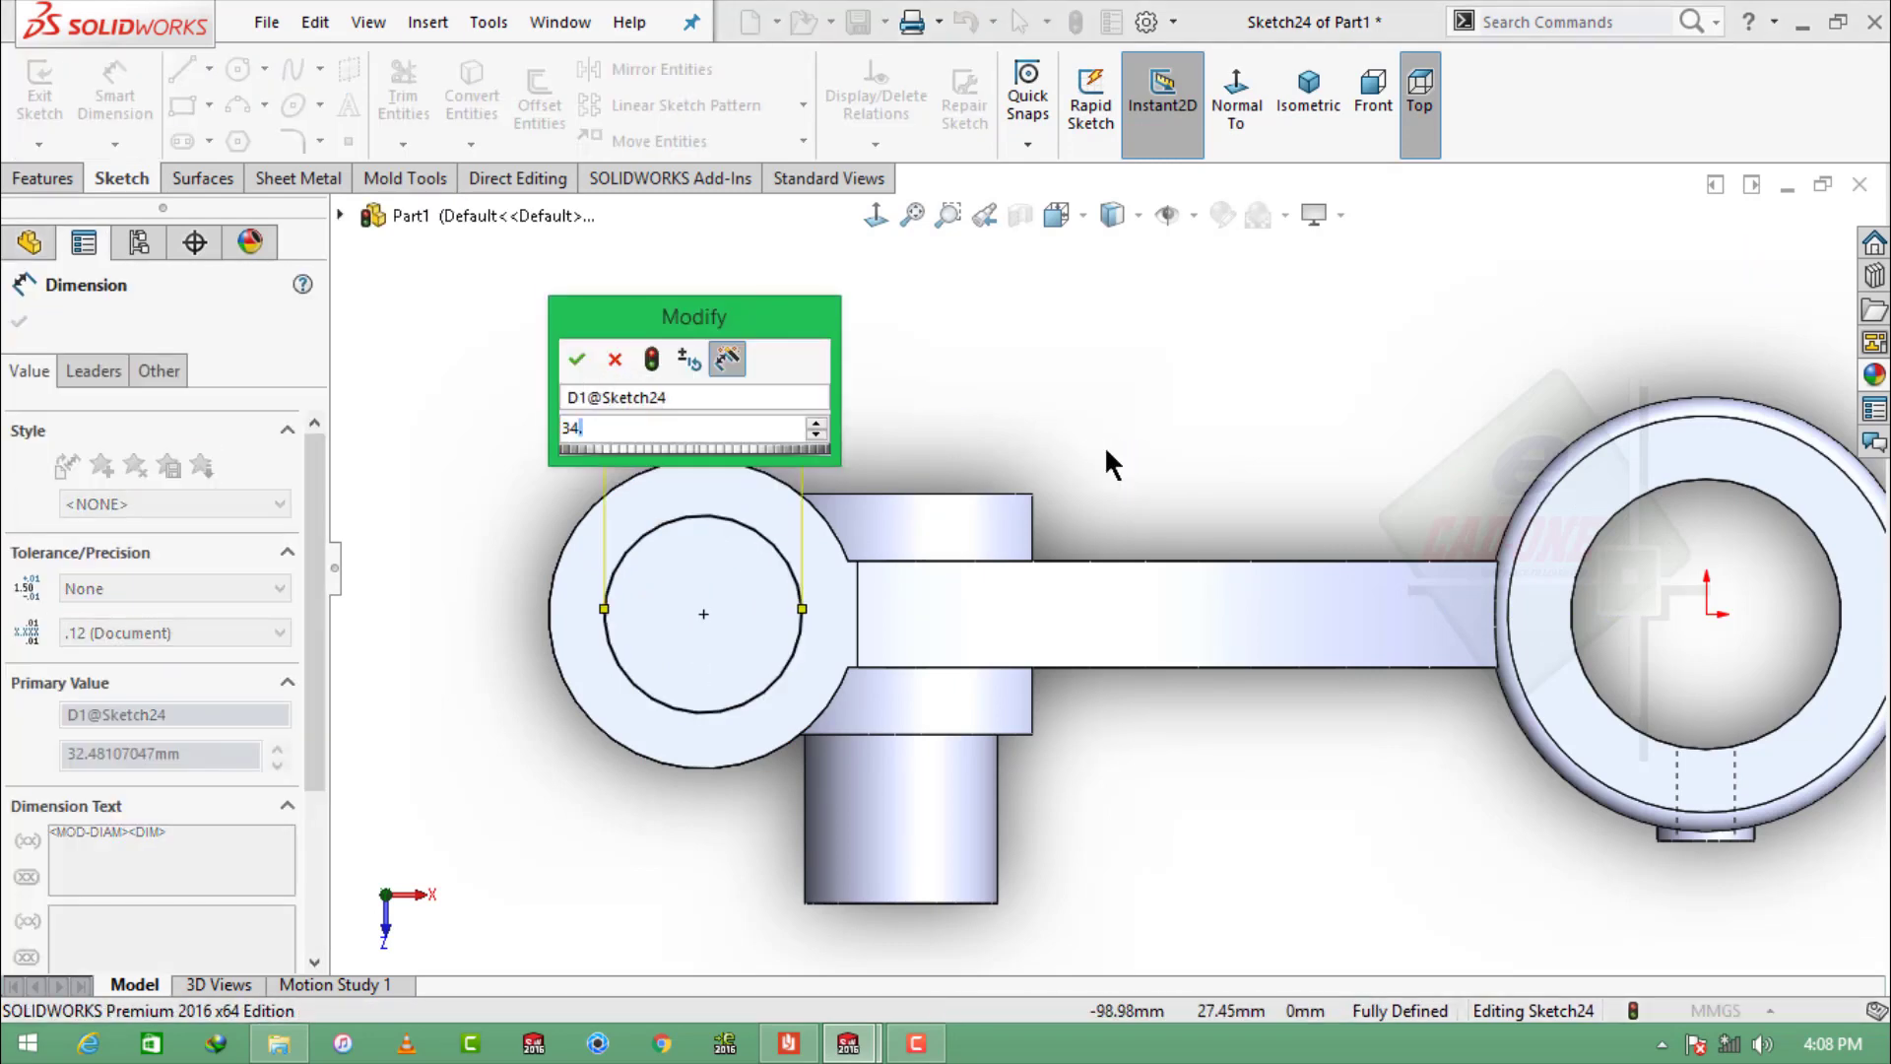
type("925")
key("Return")
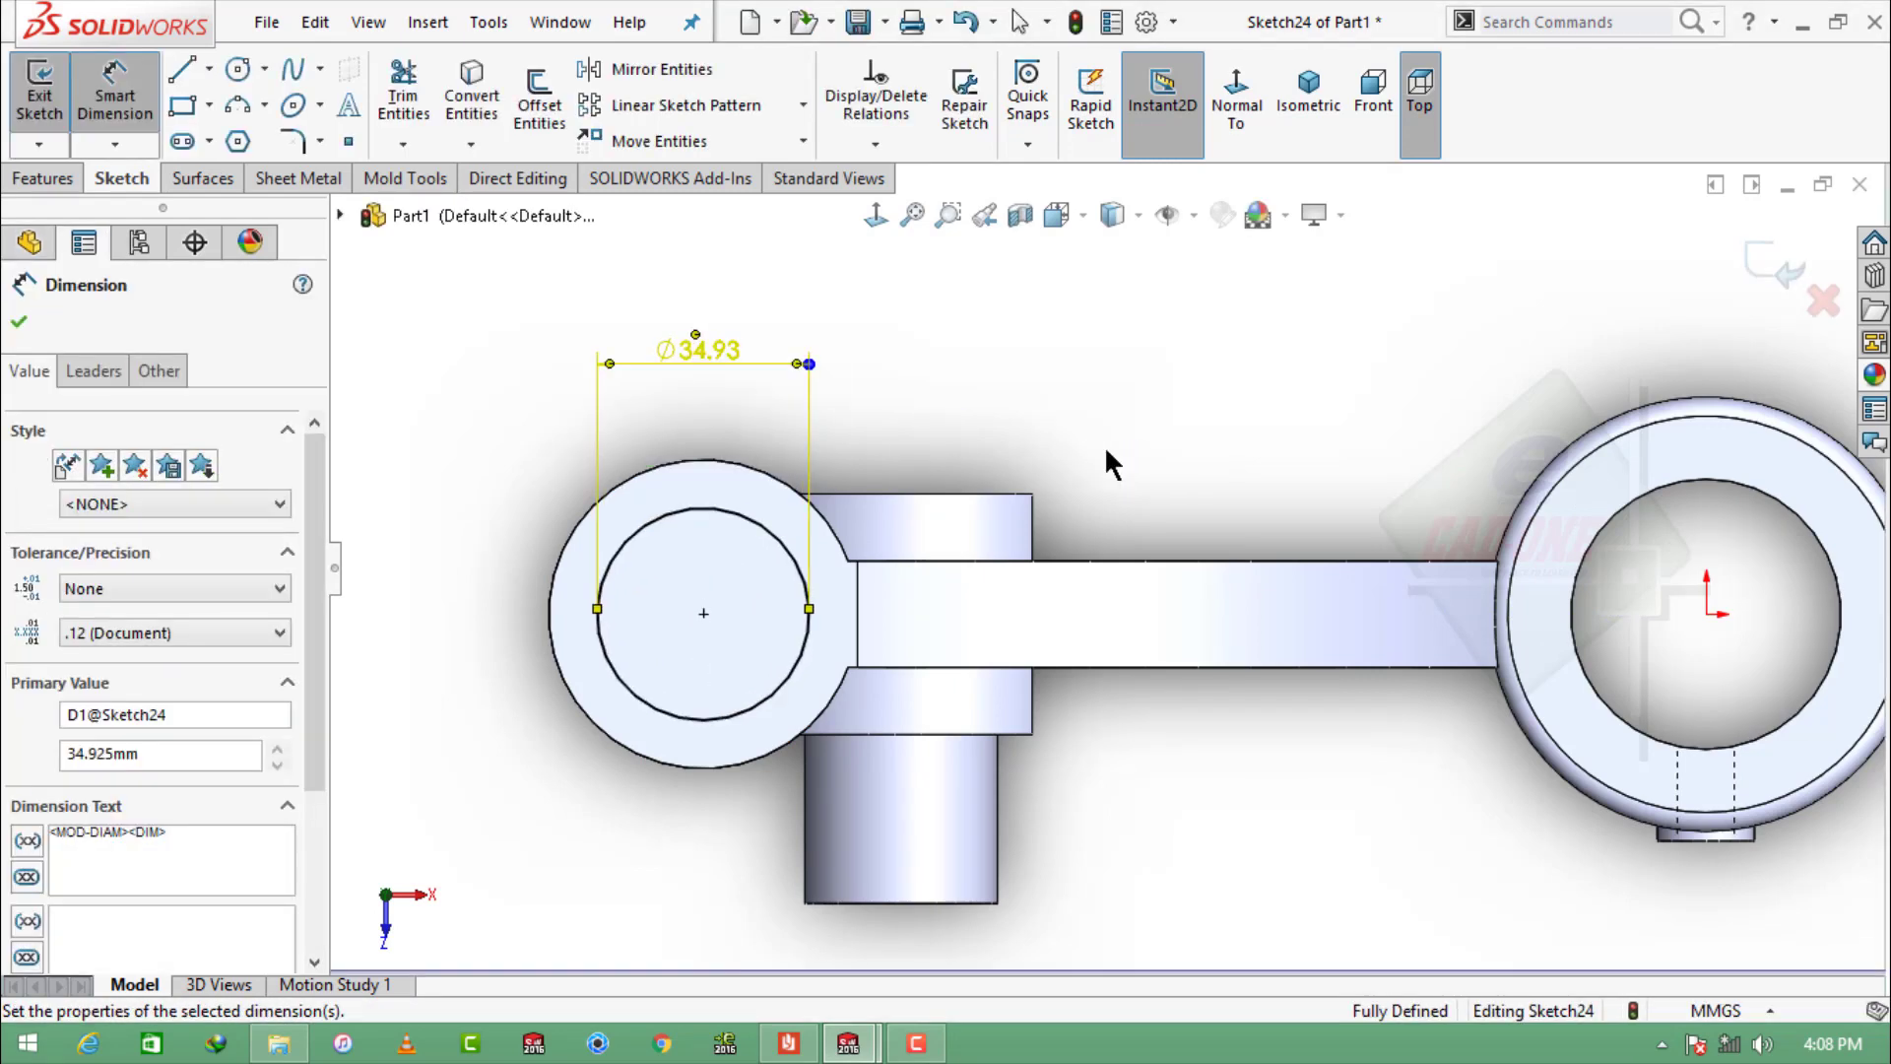
Step: Cut the circle through the upper round boss with a Blind Extruded Cut 55.5752 mm deep
left_click(43, 180)
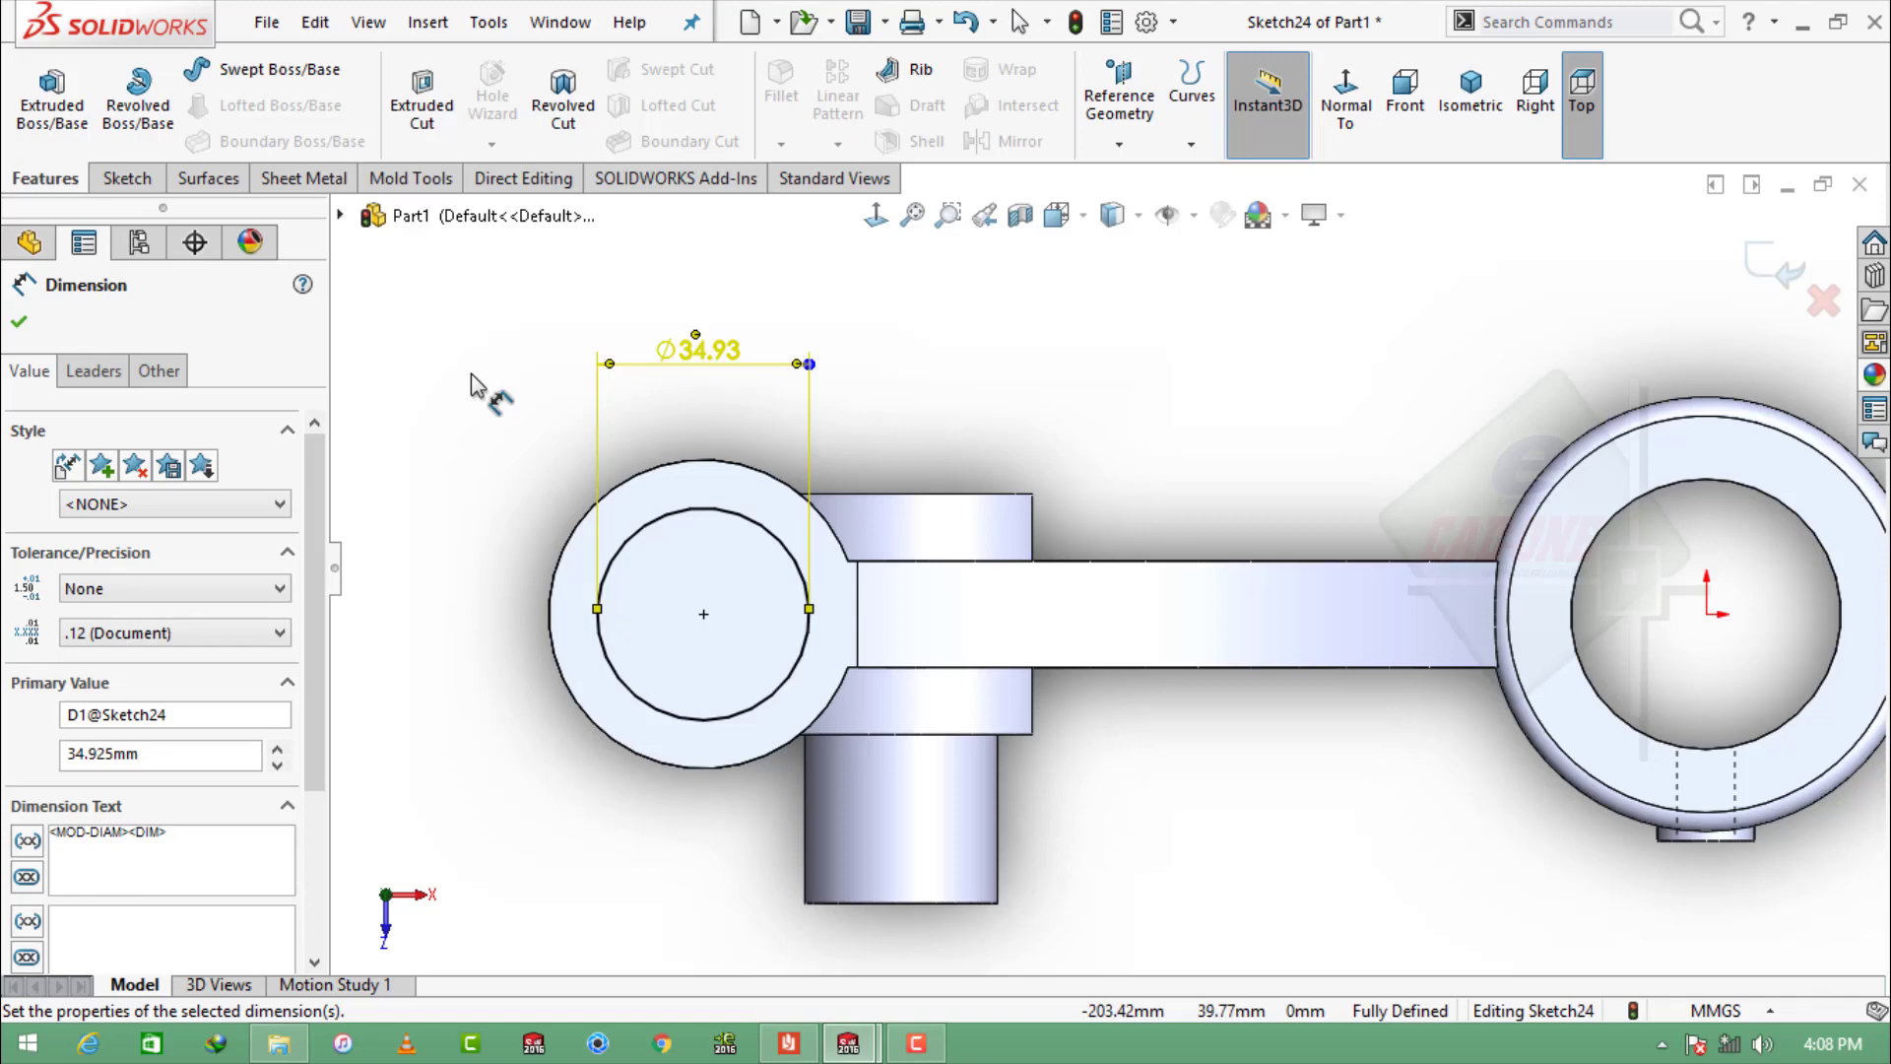
left_click(414, 109)
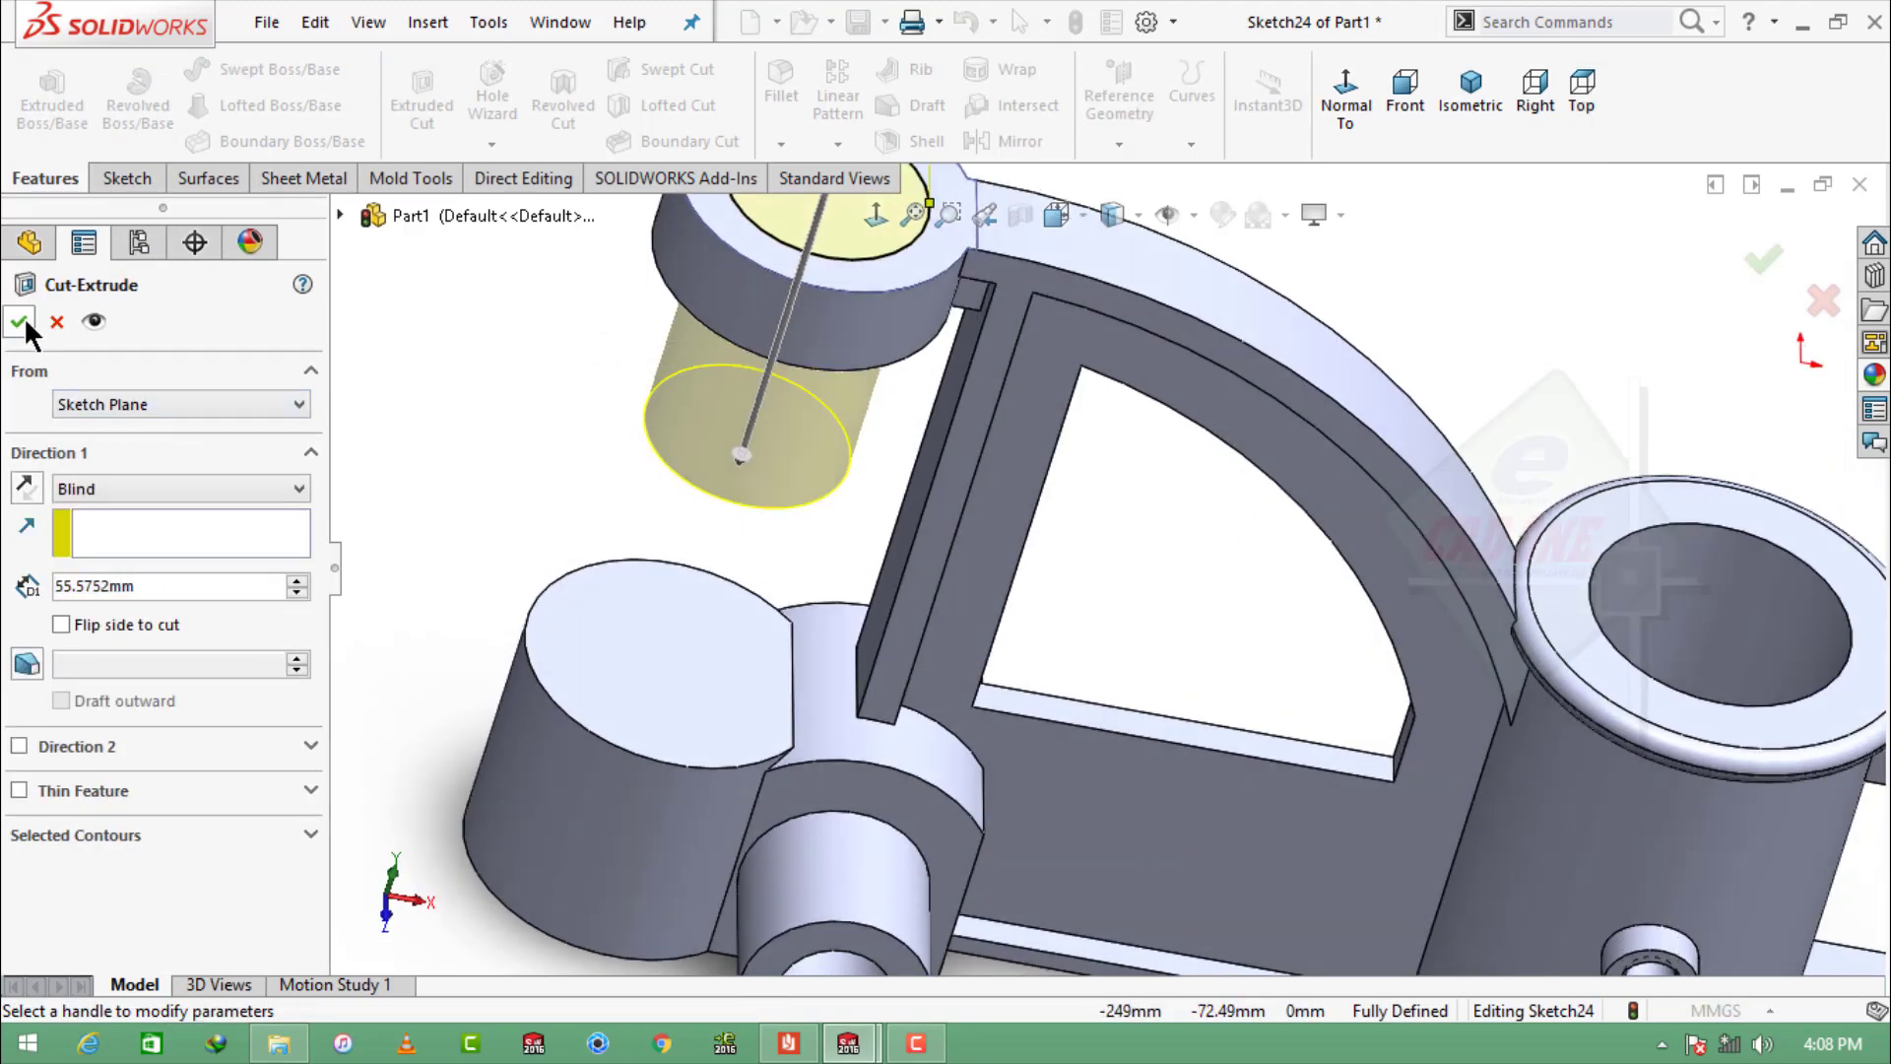
left_click(22, 322)
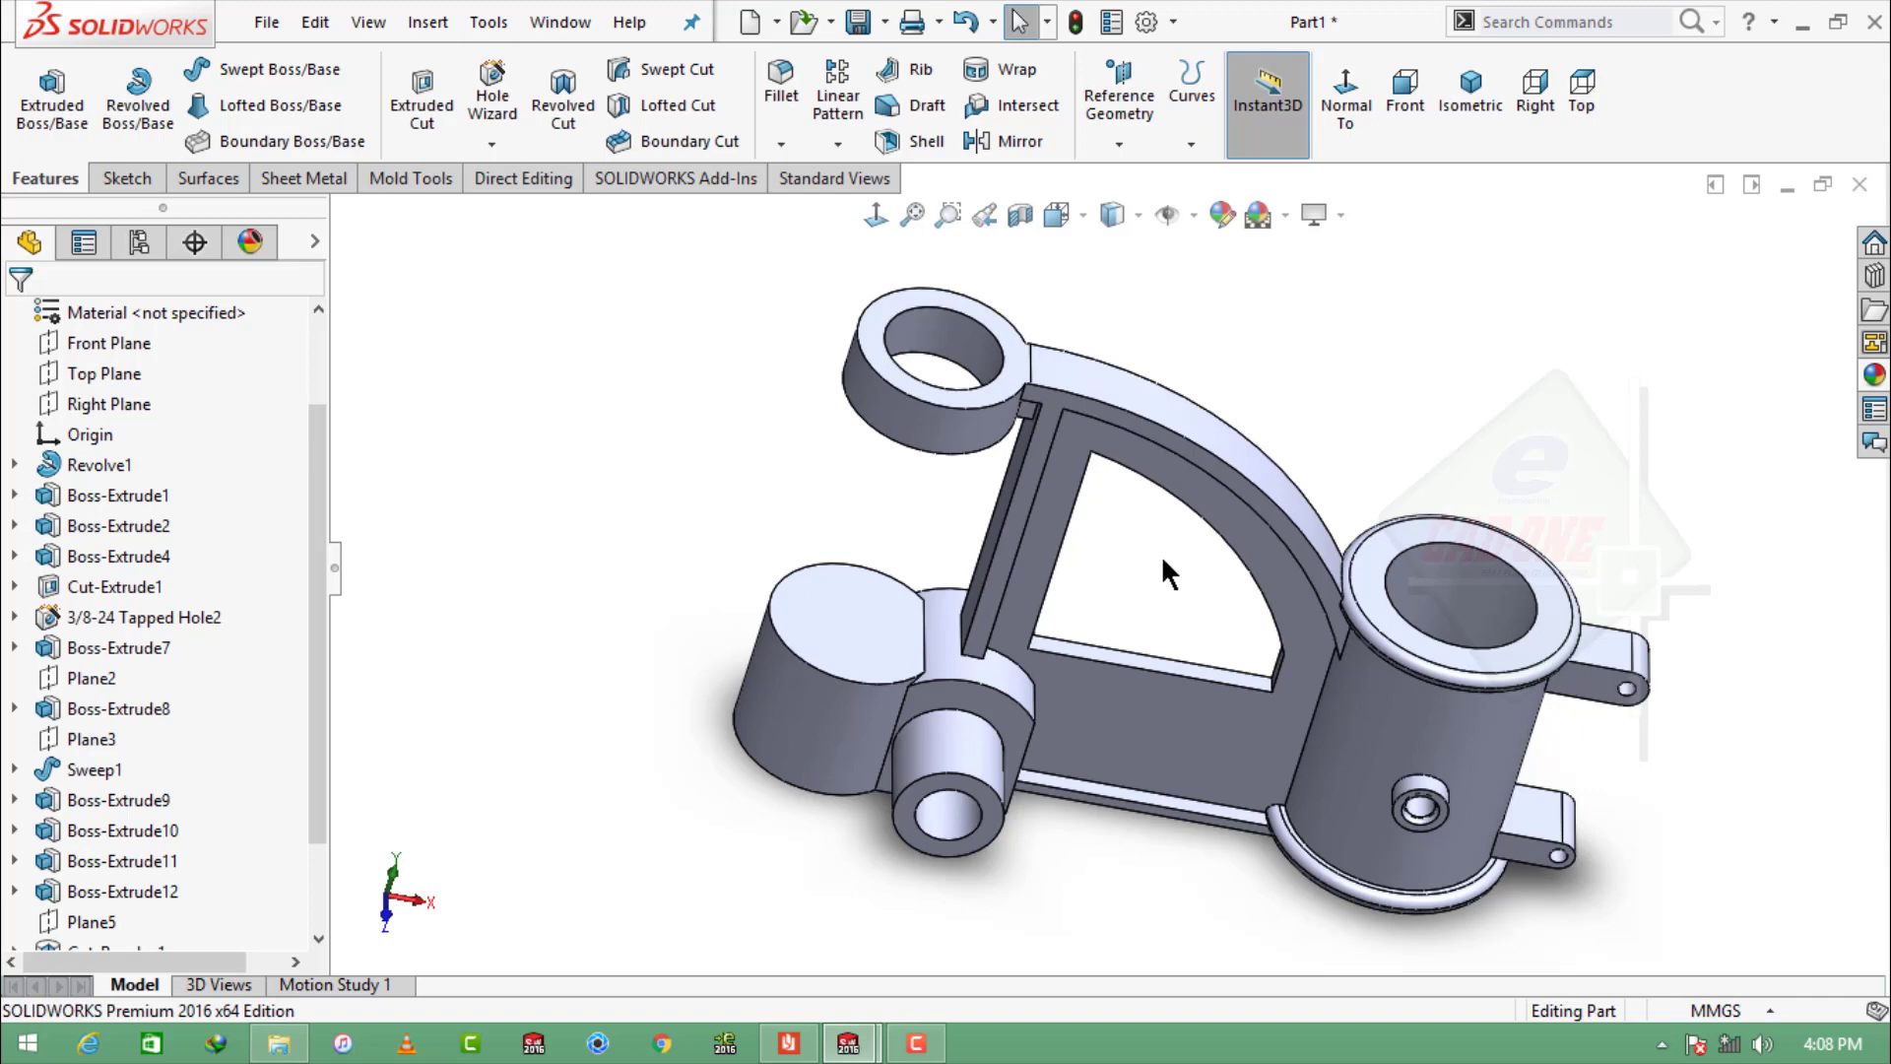
Step: Start a sketch on the lower cylindrical boss's top face and draw a concentric circle of about 9.4 mm radius
left_click(884, 645)
left_click(985, 560)
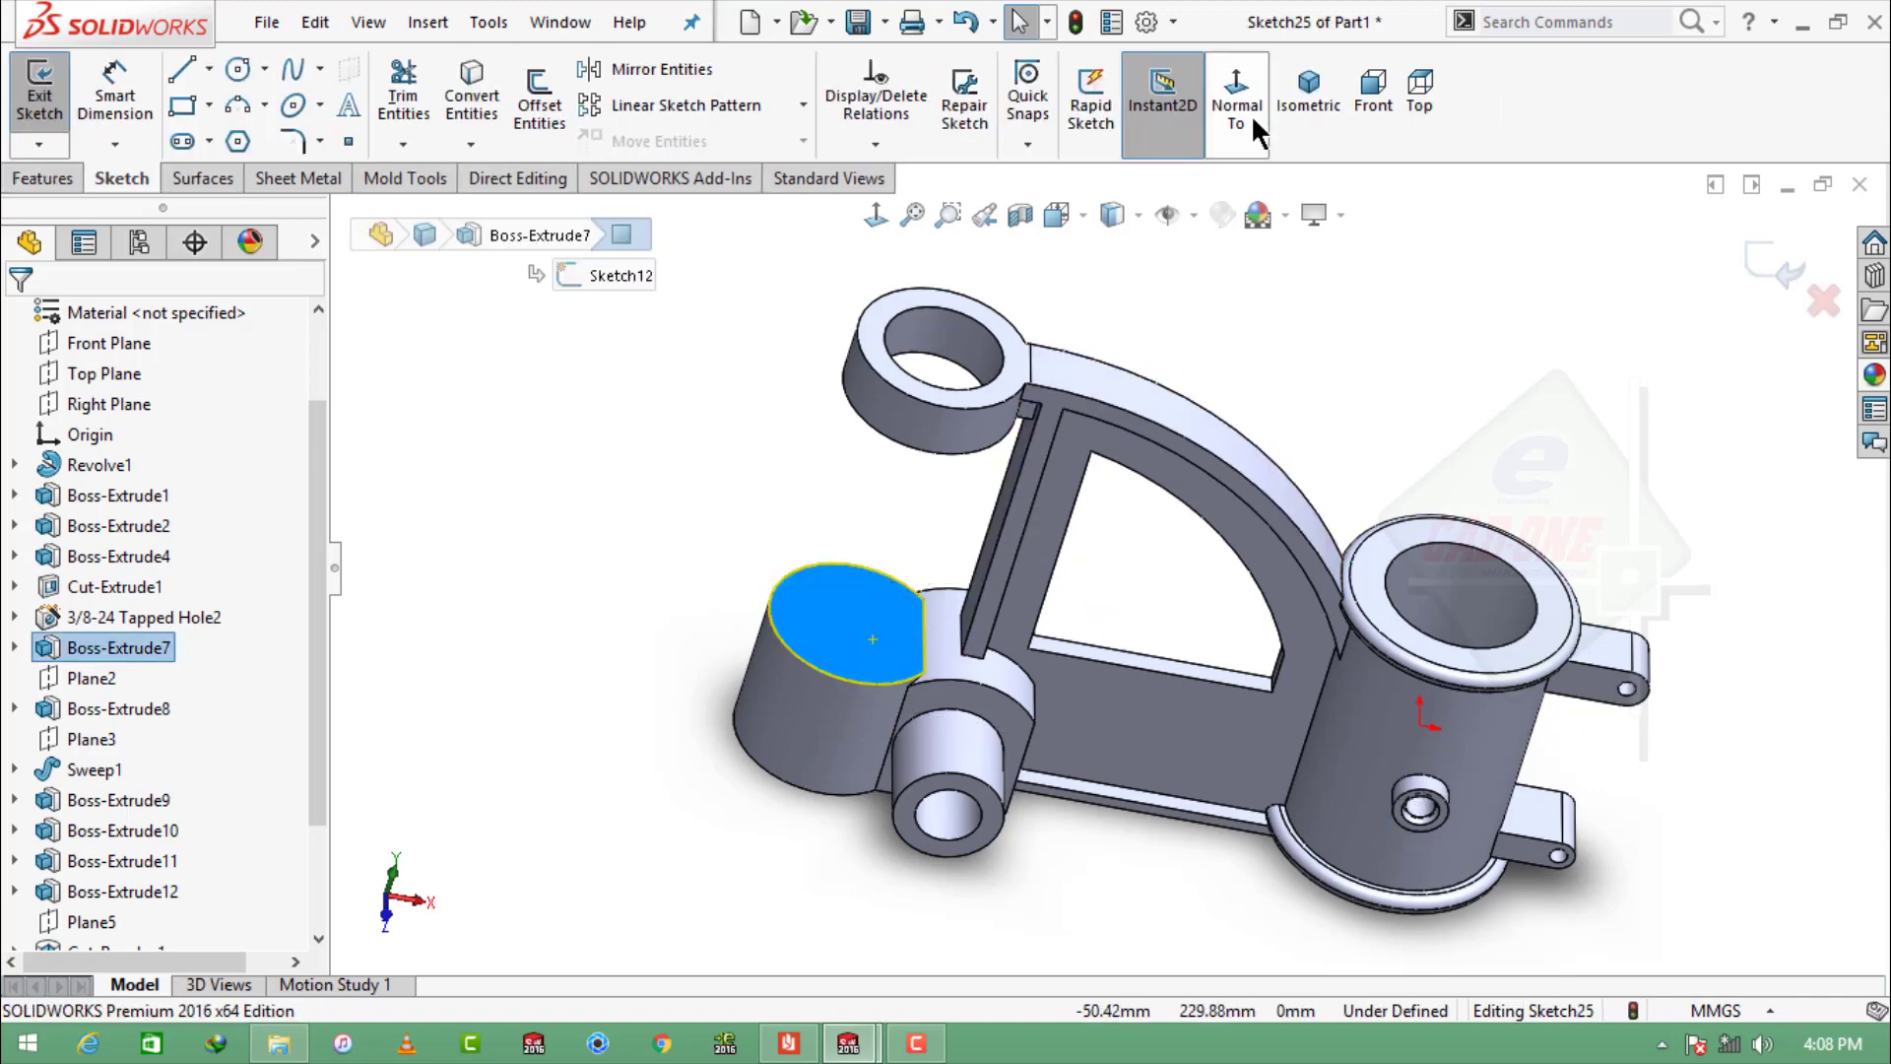
left_click(1237, 109)
left_click(239, 75)
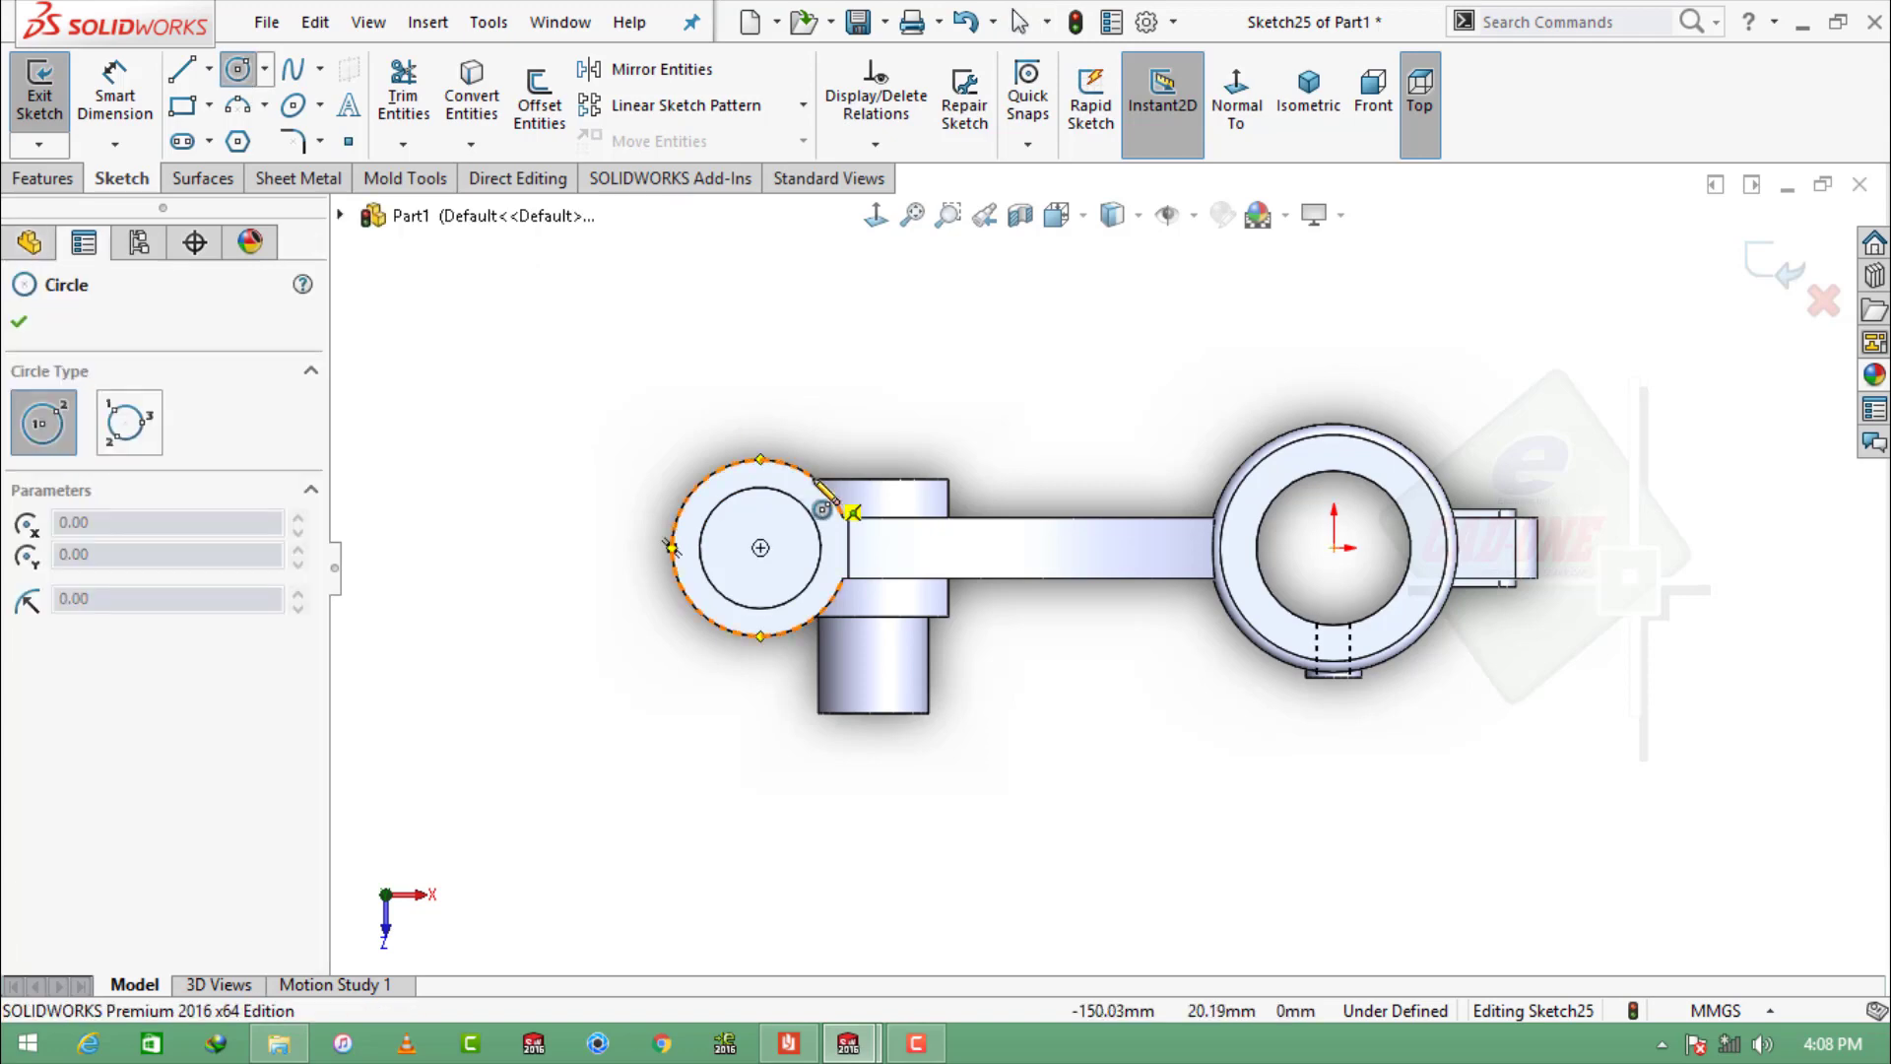
left_click(760, 548)
left_click(794, 547)
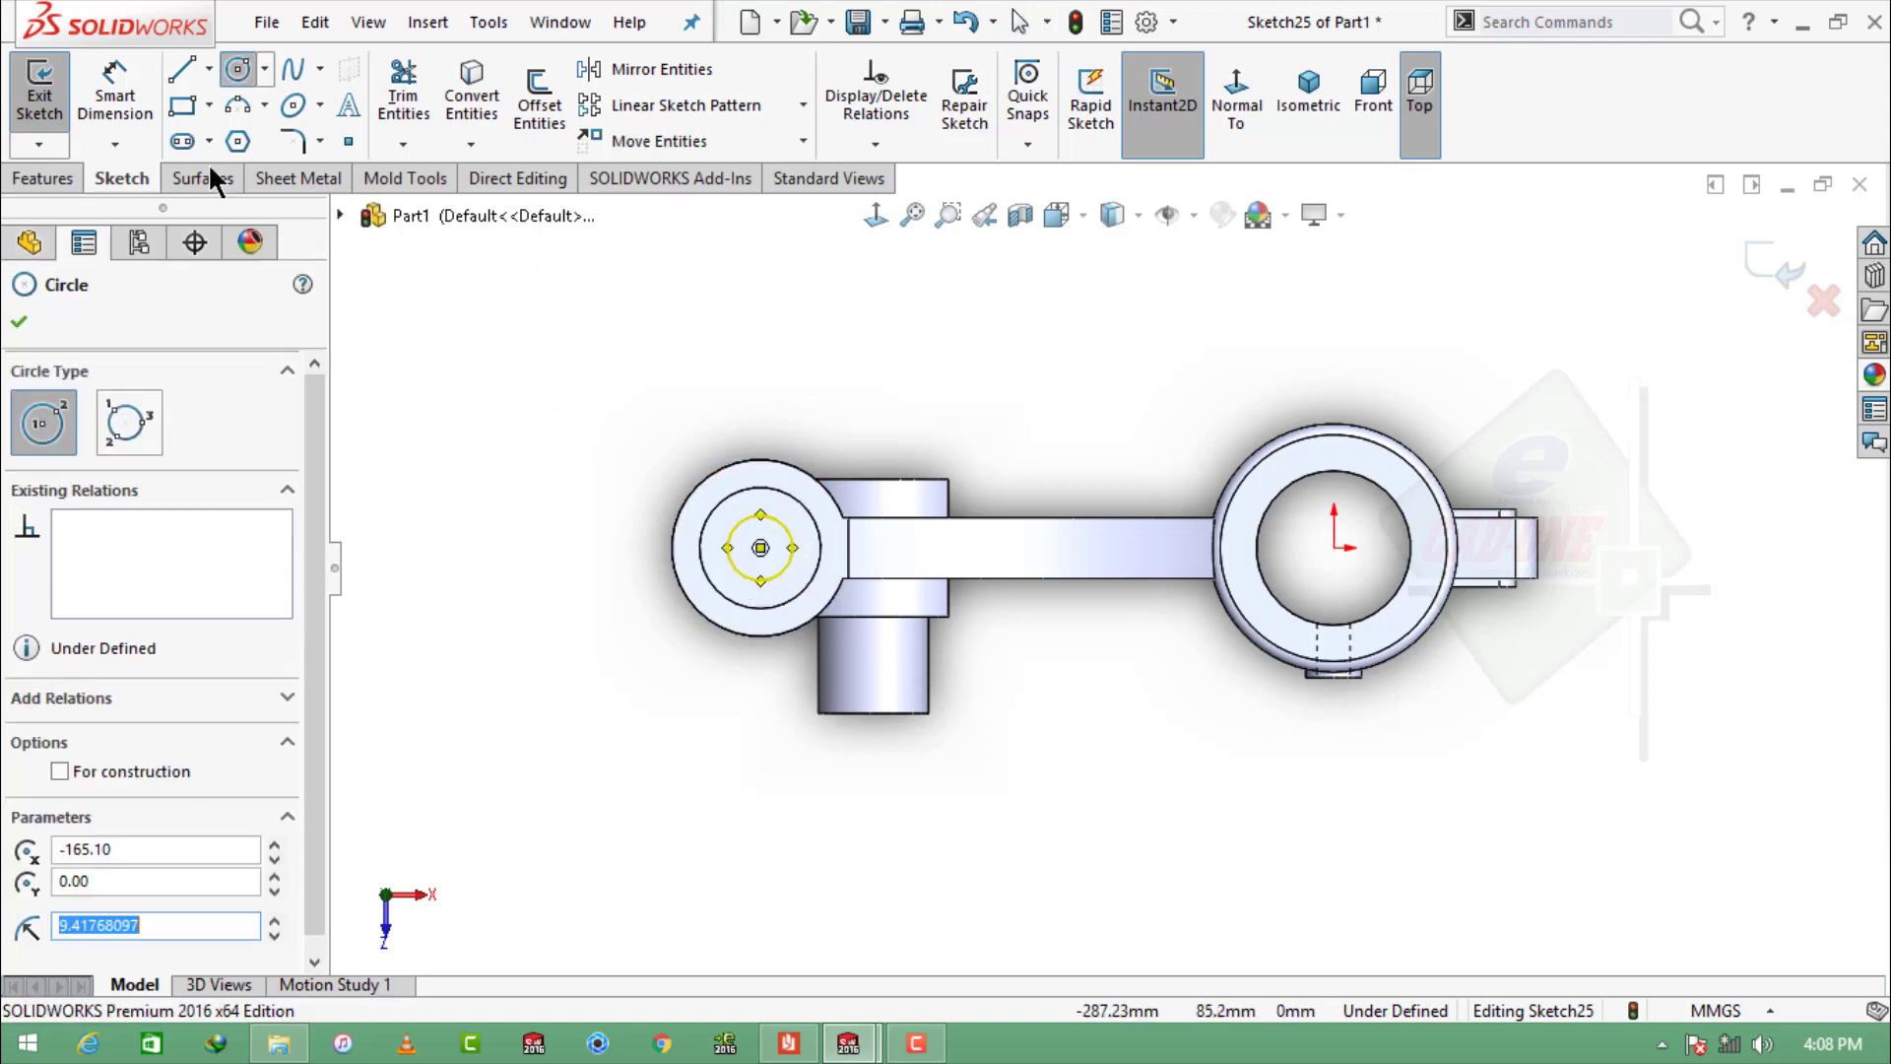
Step: Dimension the circle on the lower cylindrical boss with a diameter of 38.151 mm
left_click(116, 96)
left_click(796, 532)
left_click(1025, 437)
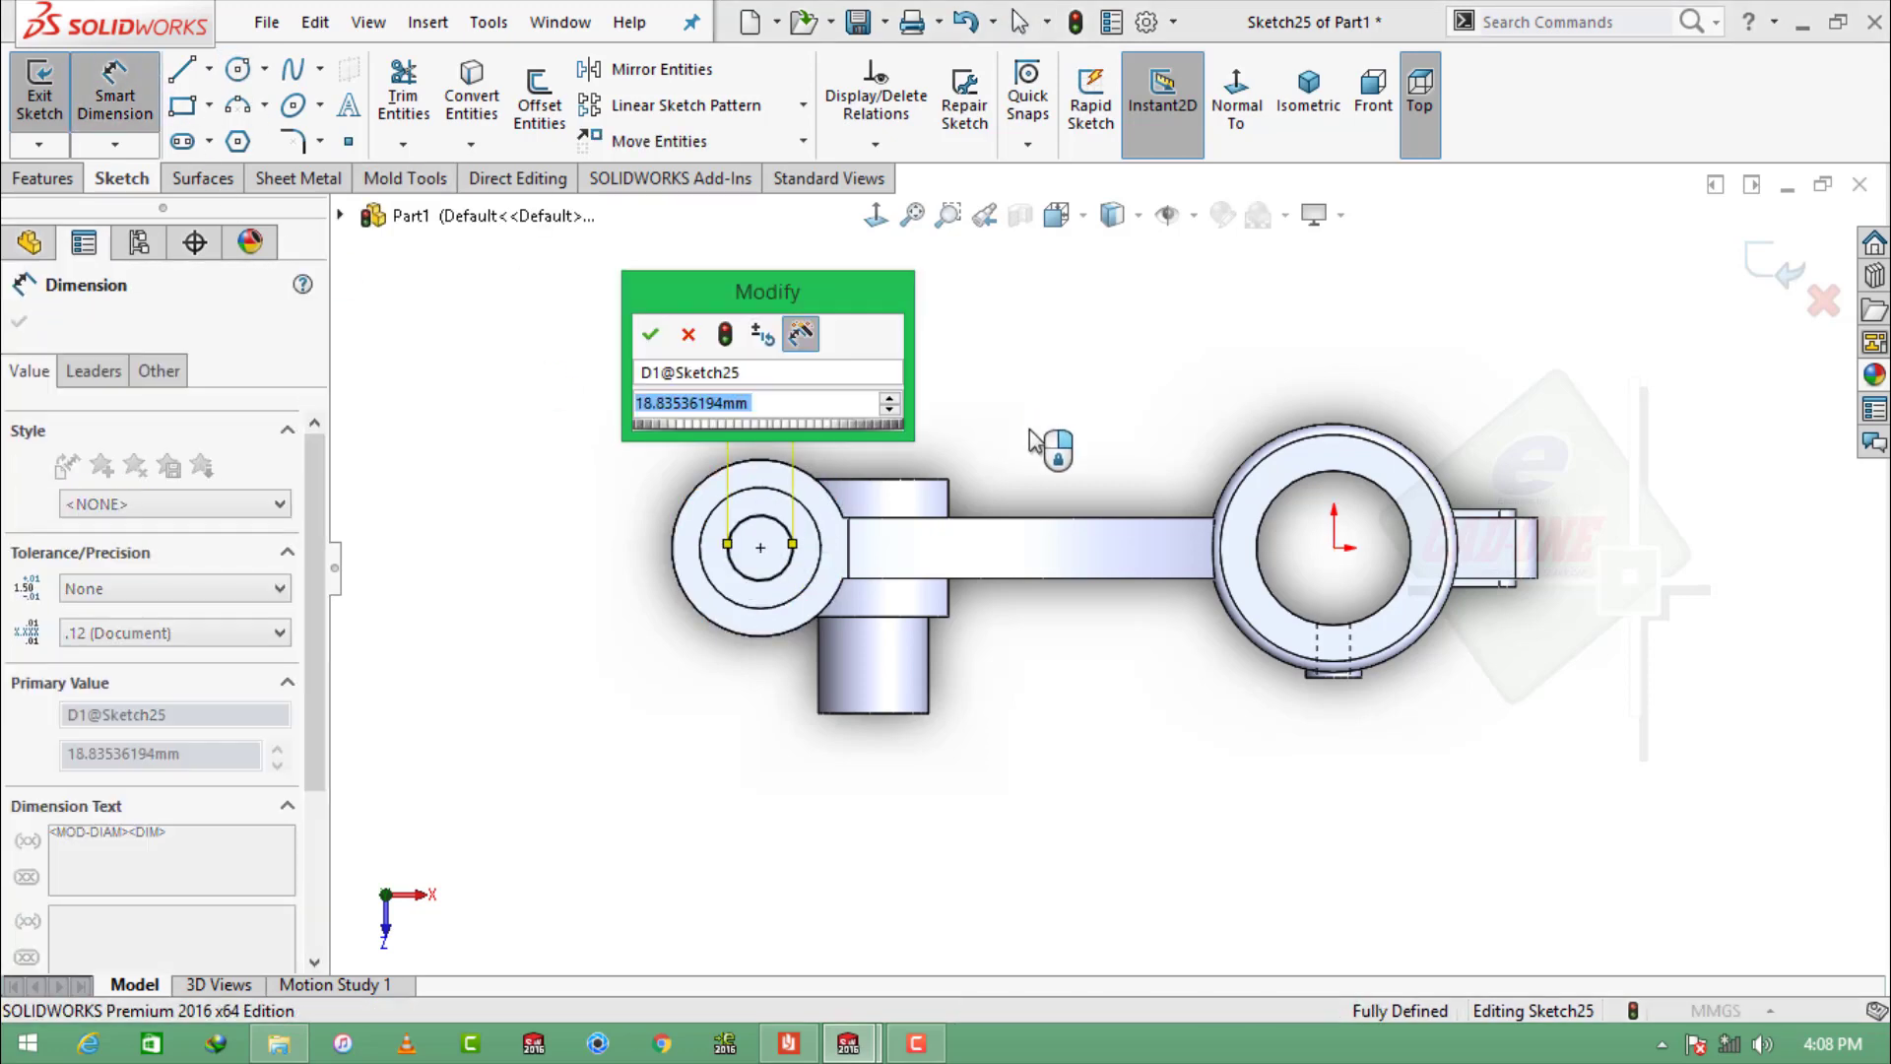
type("38.151")
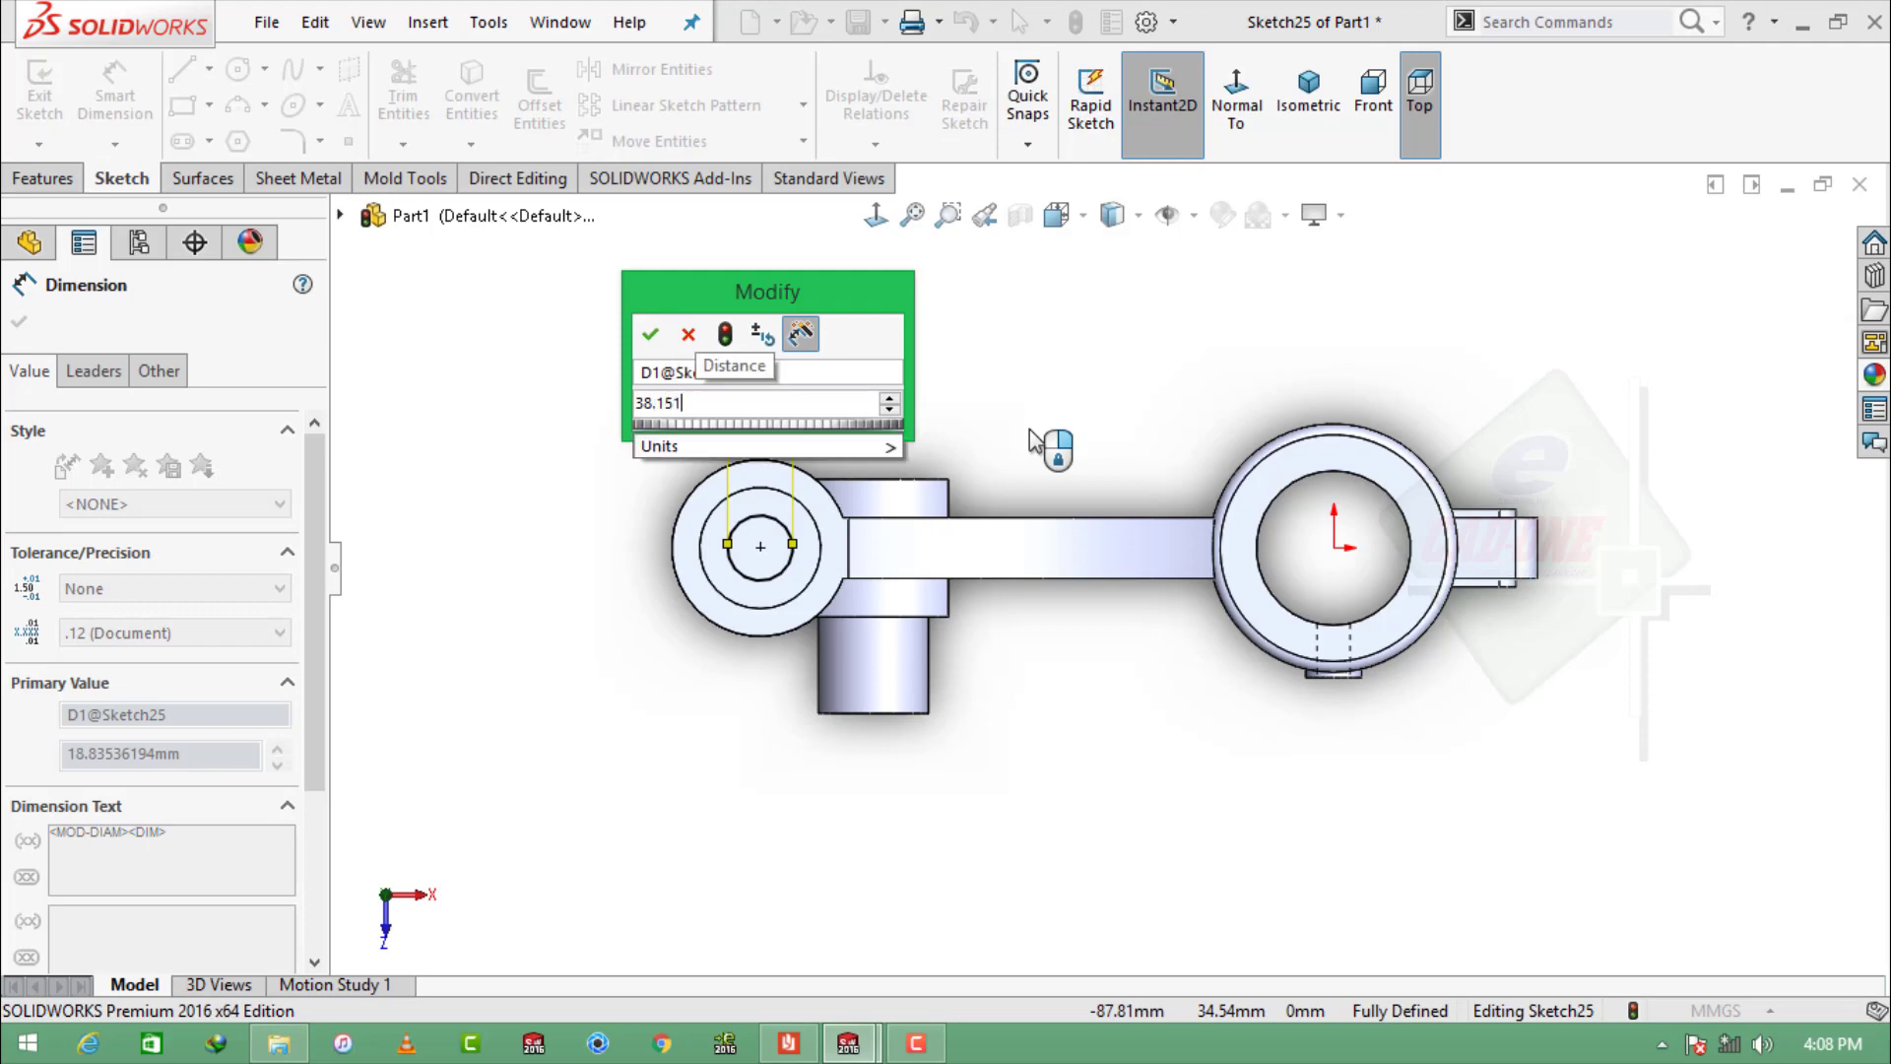
key("Return")
Step: Cut the circle through the lower cylindrical boss with an Extruded Cut set to Through All
left_click(21, 178)
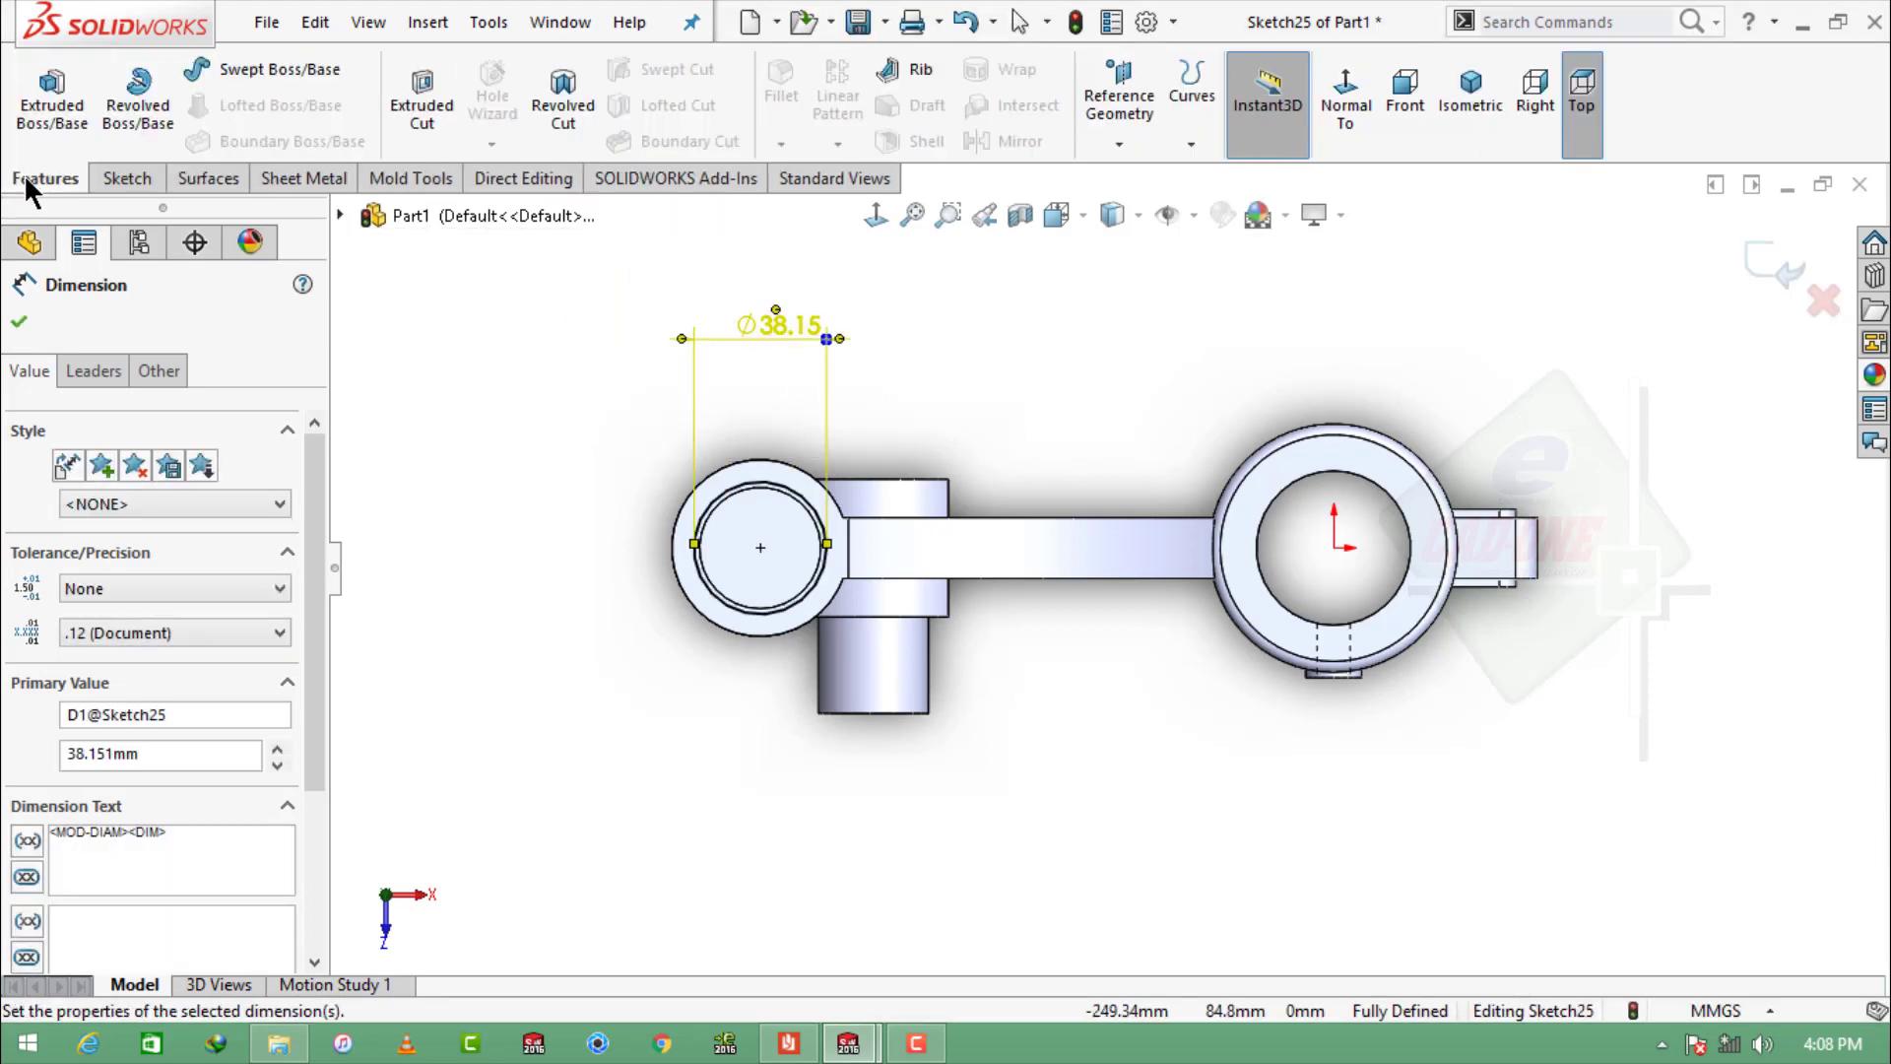
left_click(422, 99)
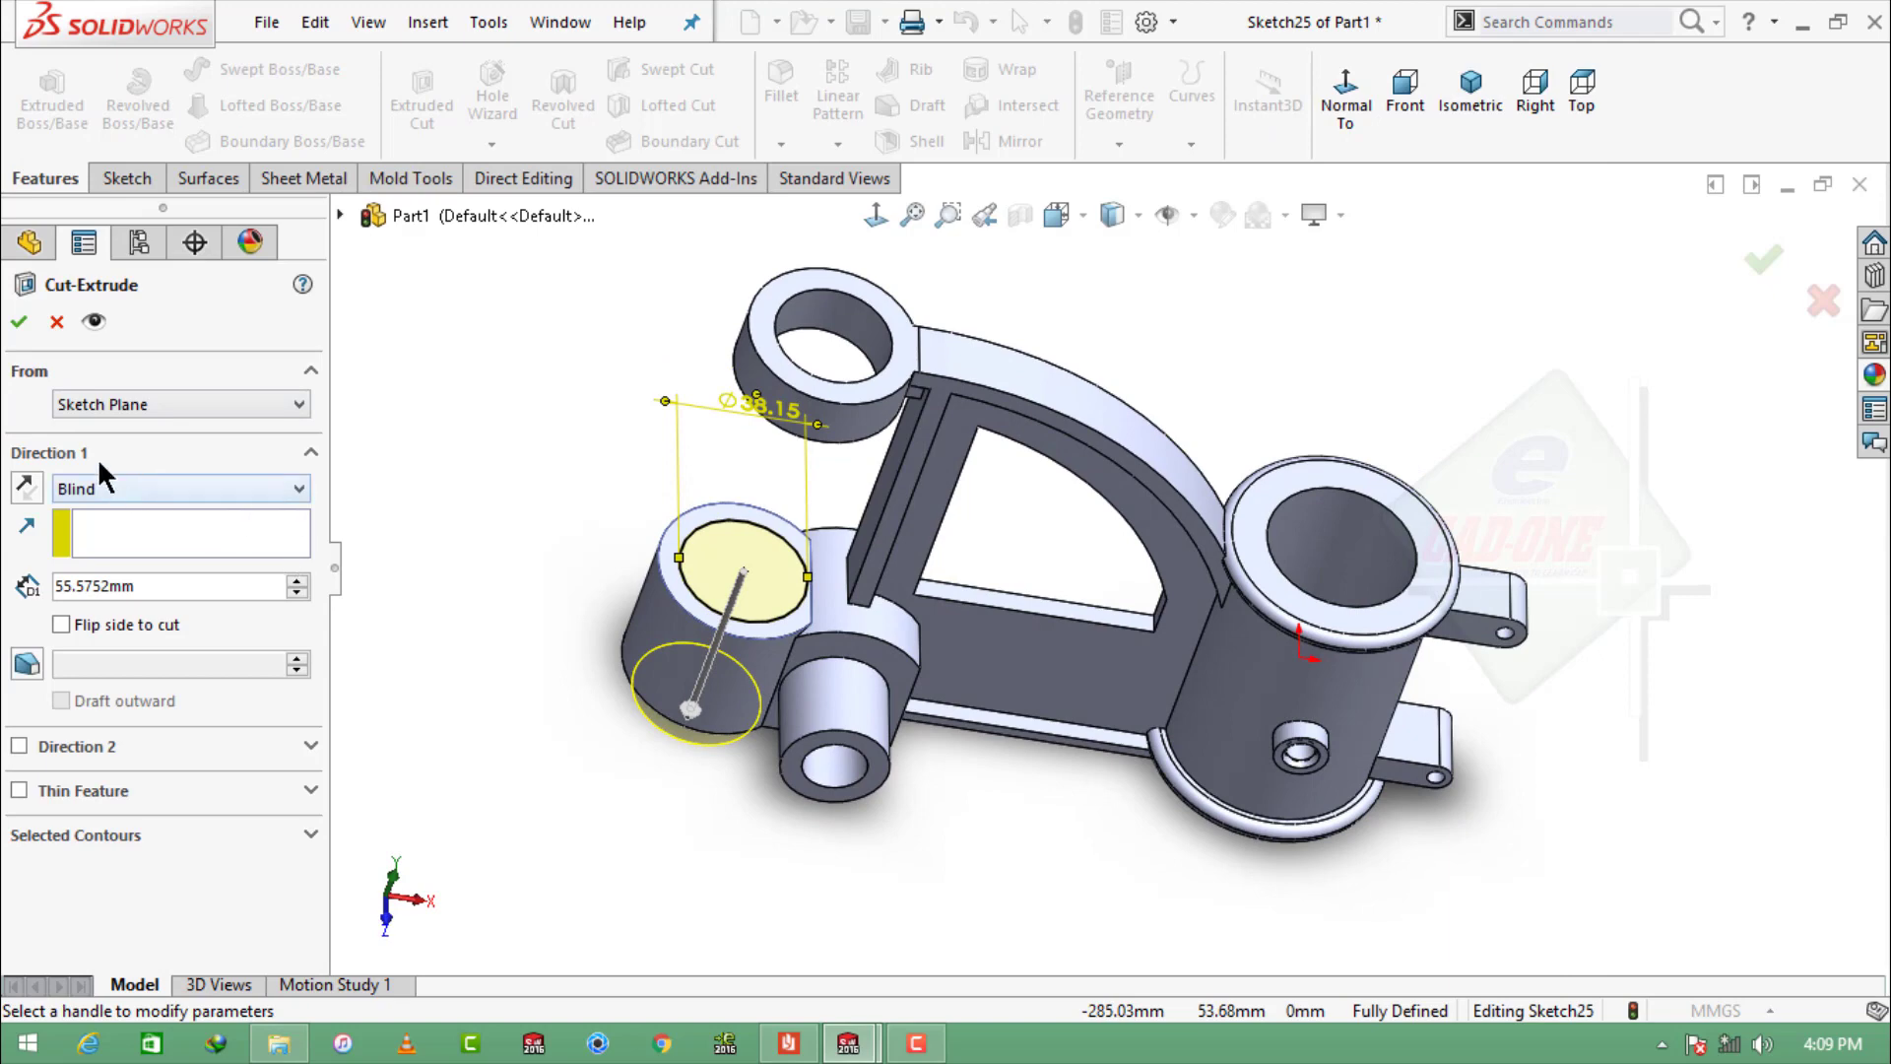
left_click(175, 485)
left_click(146, 528)
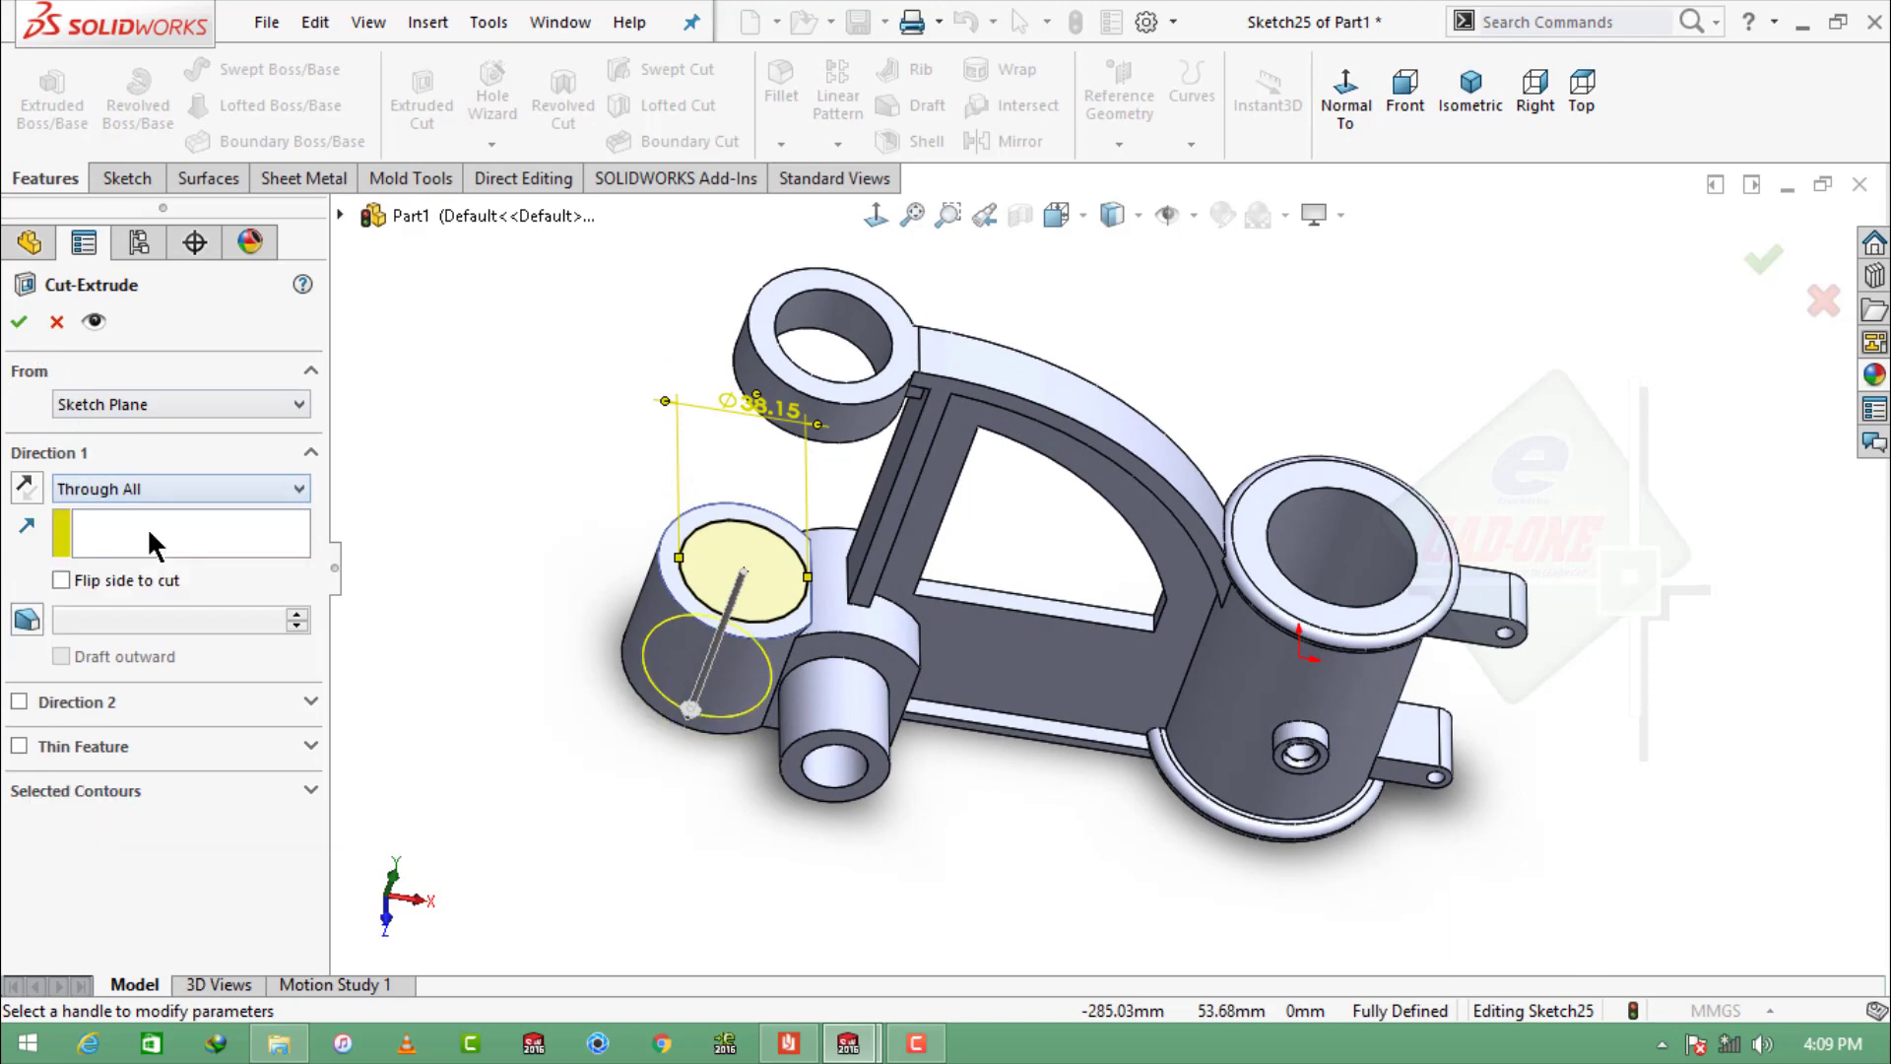
left_click(19, 321)
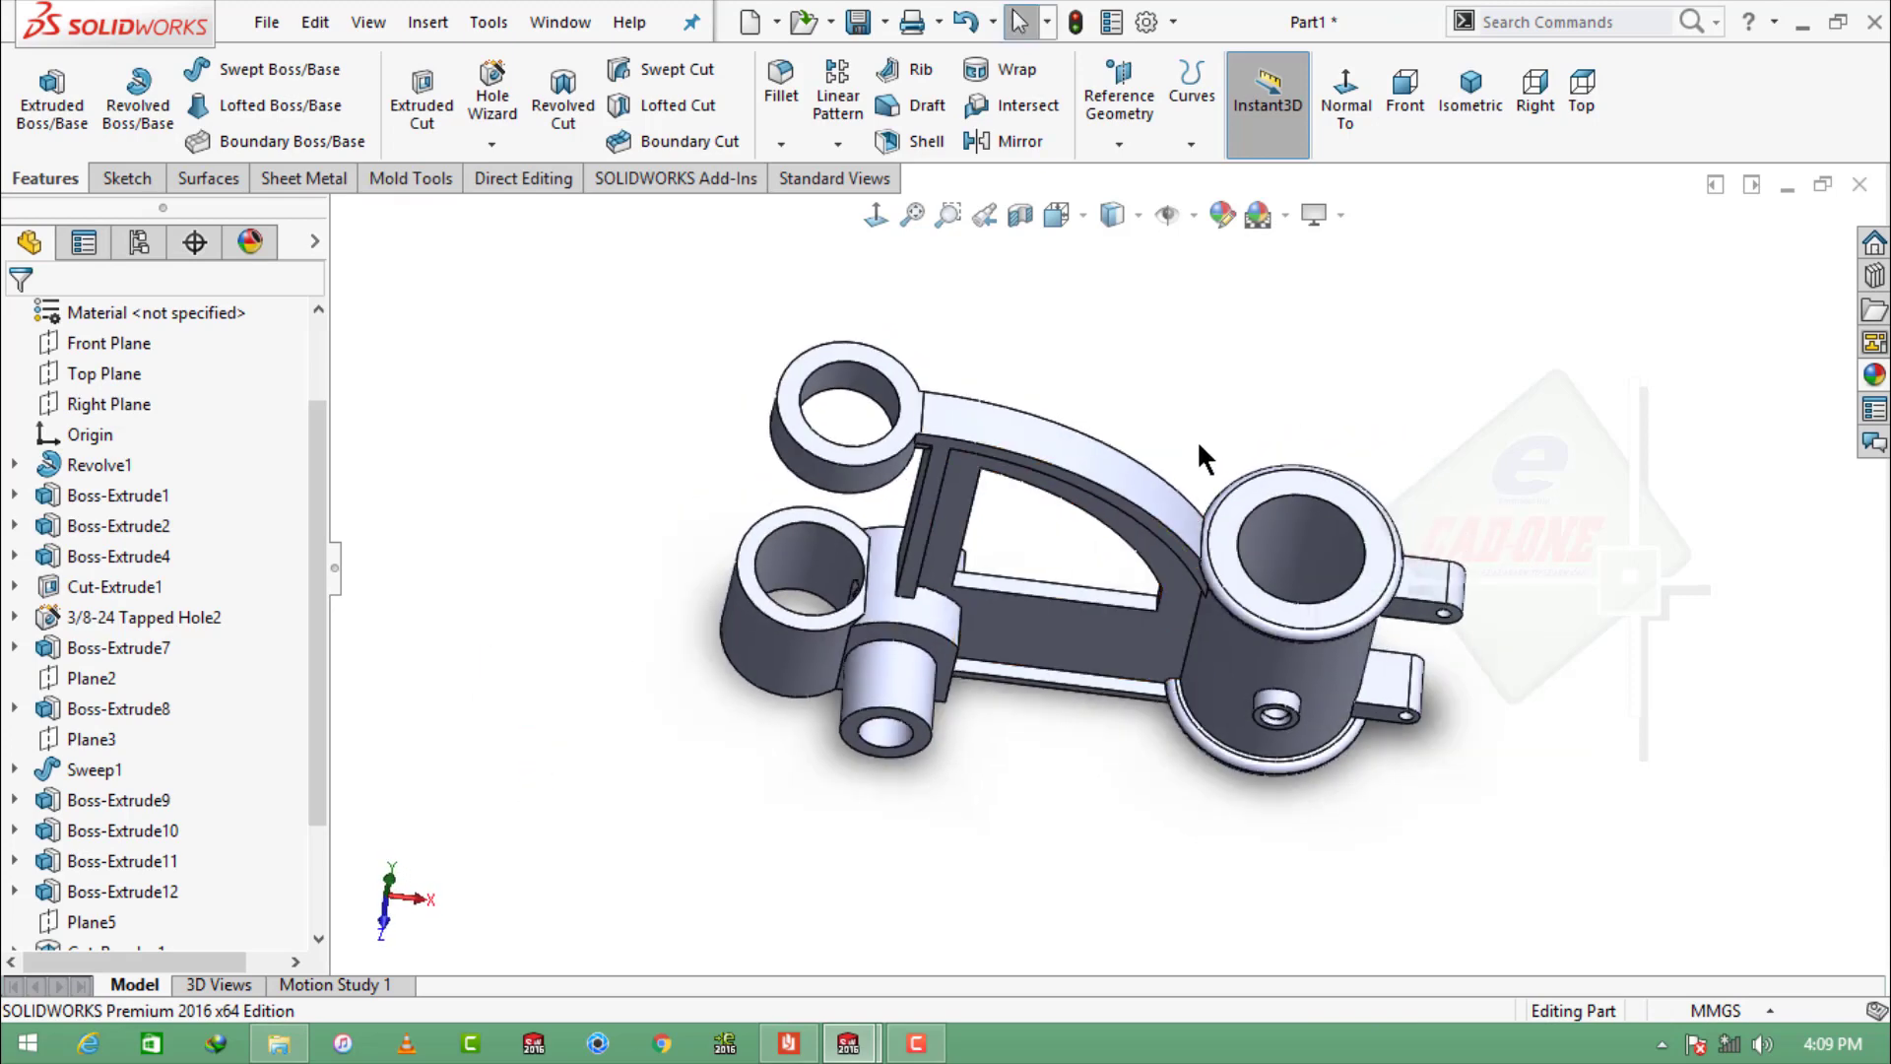
Step: Start a sketch on the small triangular face inside the notch beside the upper ring
middle_click_drag(950, 522, 964, 360)
scroll(964, 360, "down", 1)
scroll(964, 361, "down", 3)
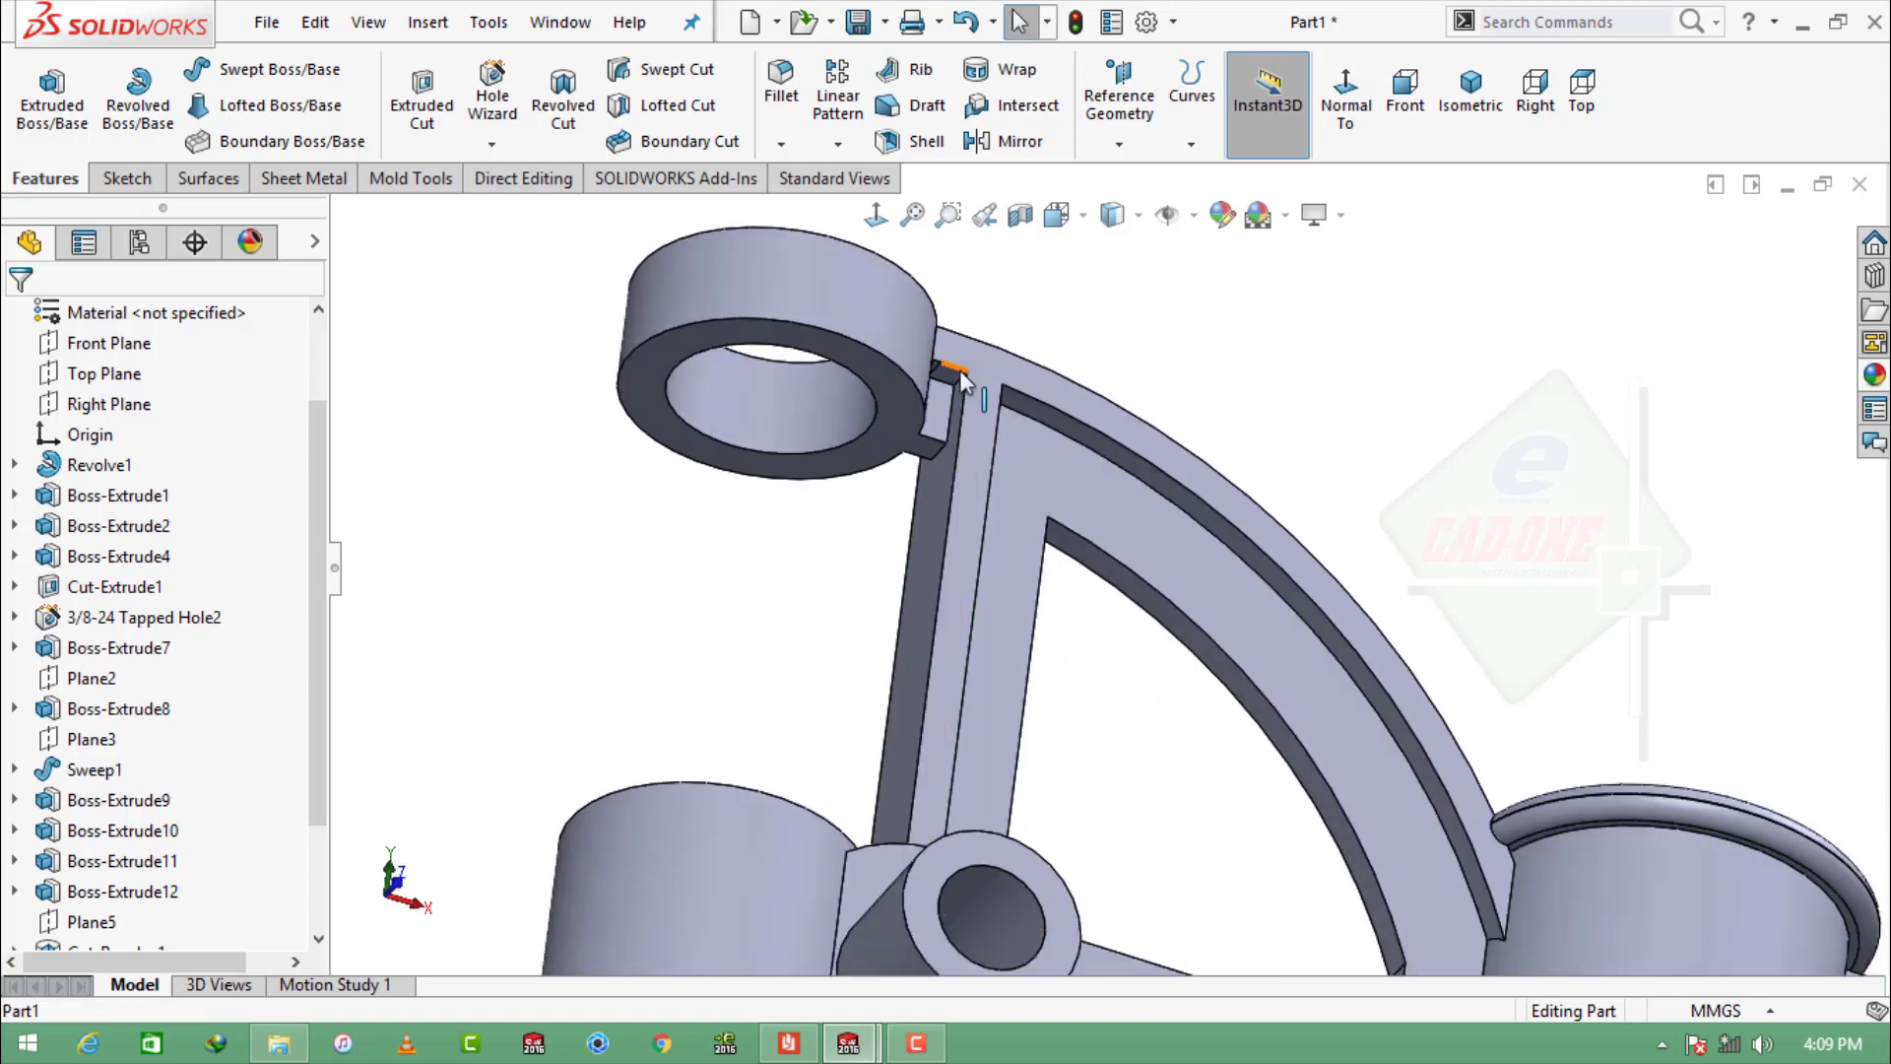
scroll(962, 381, "down", 3)
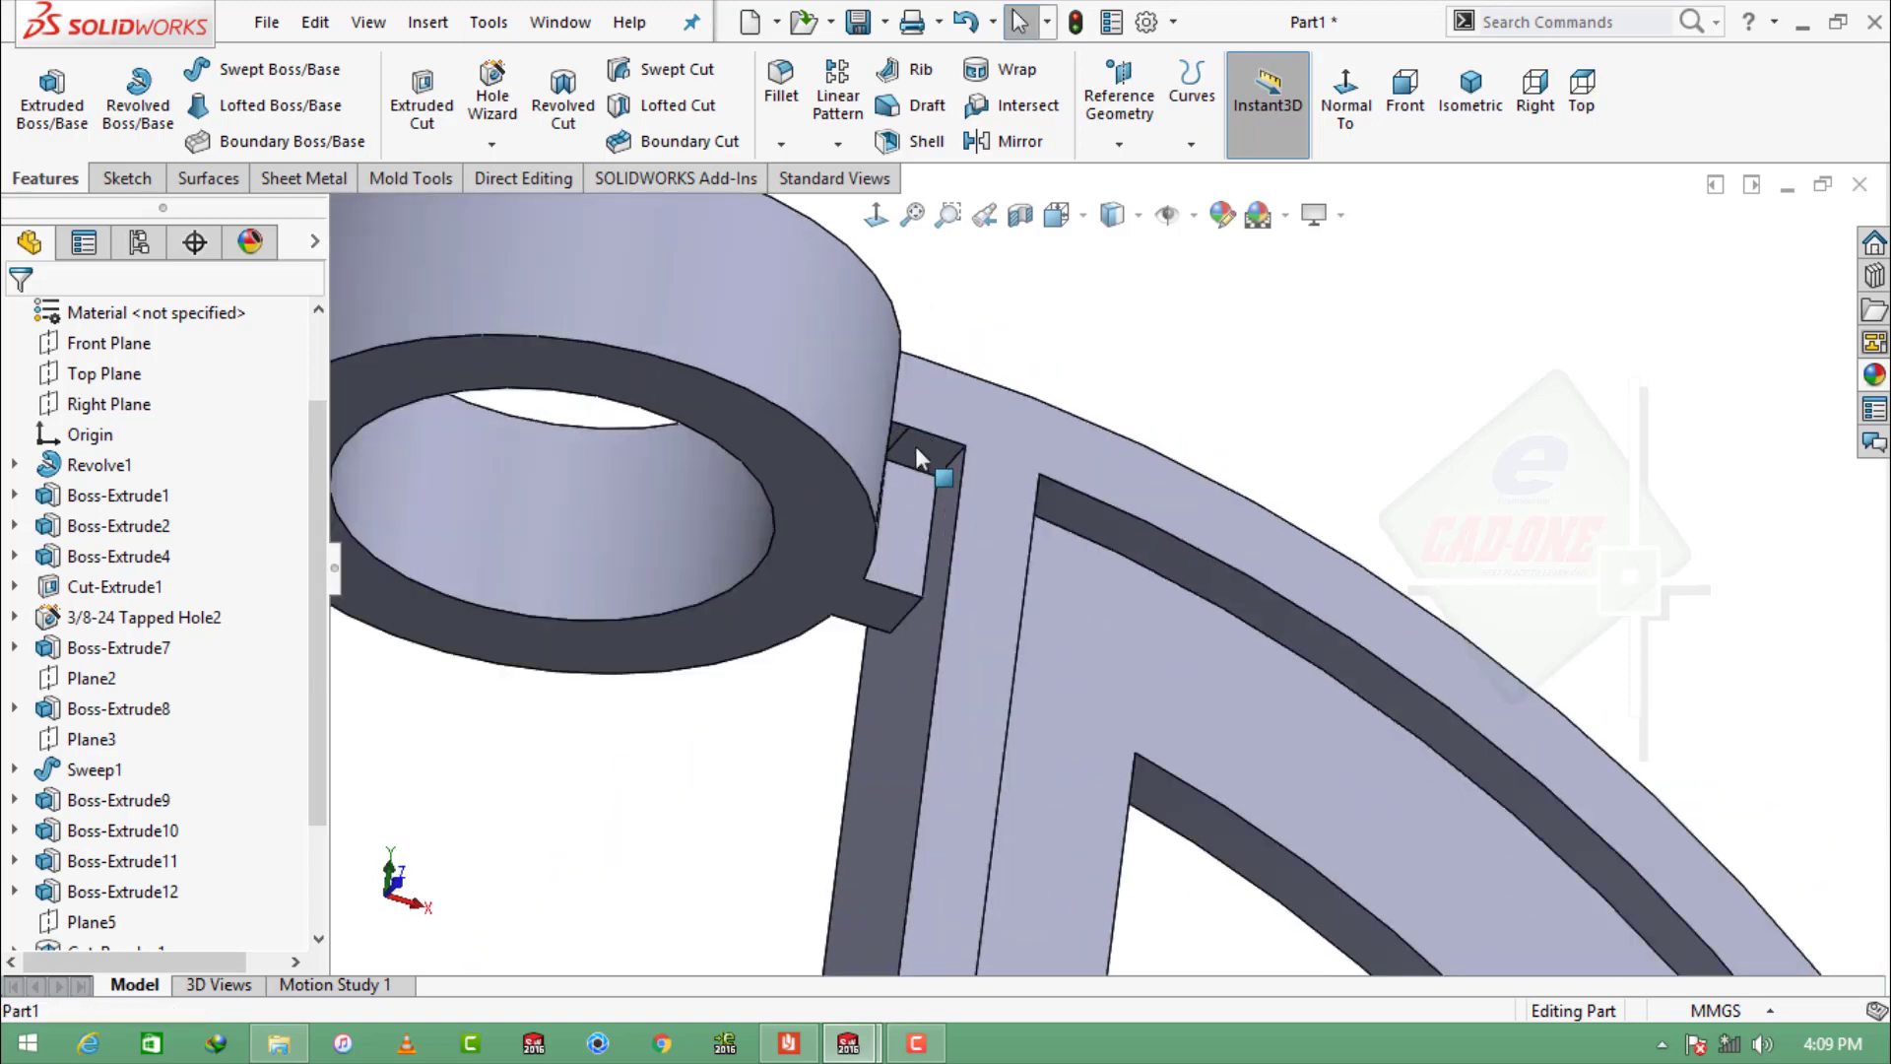
left_click(924, 453)
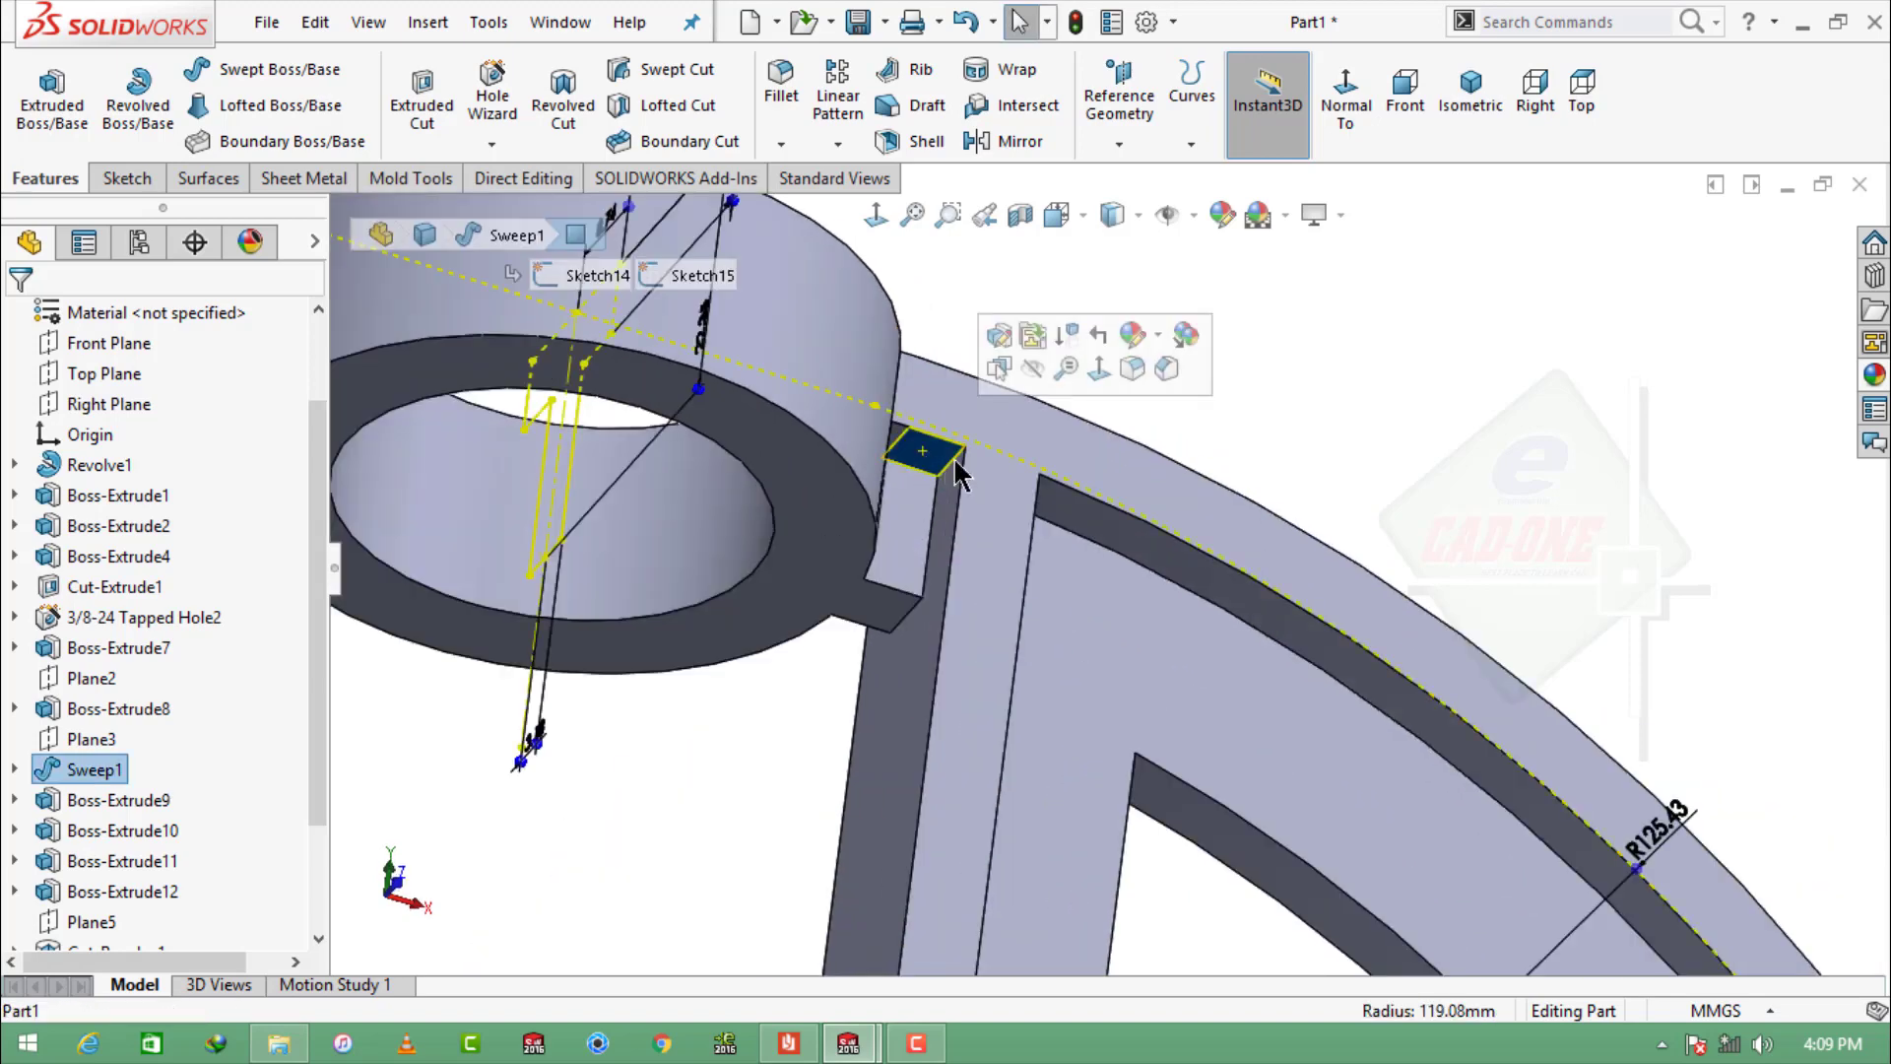
left_click(1363, 468)
middle_click_drag(1044, 561, 1027, 474)
scroll(1025, 493, "down", 3)
left_click(1034, 487)
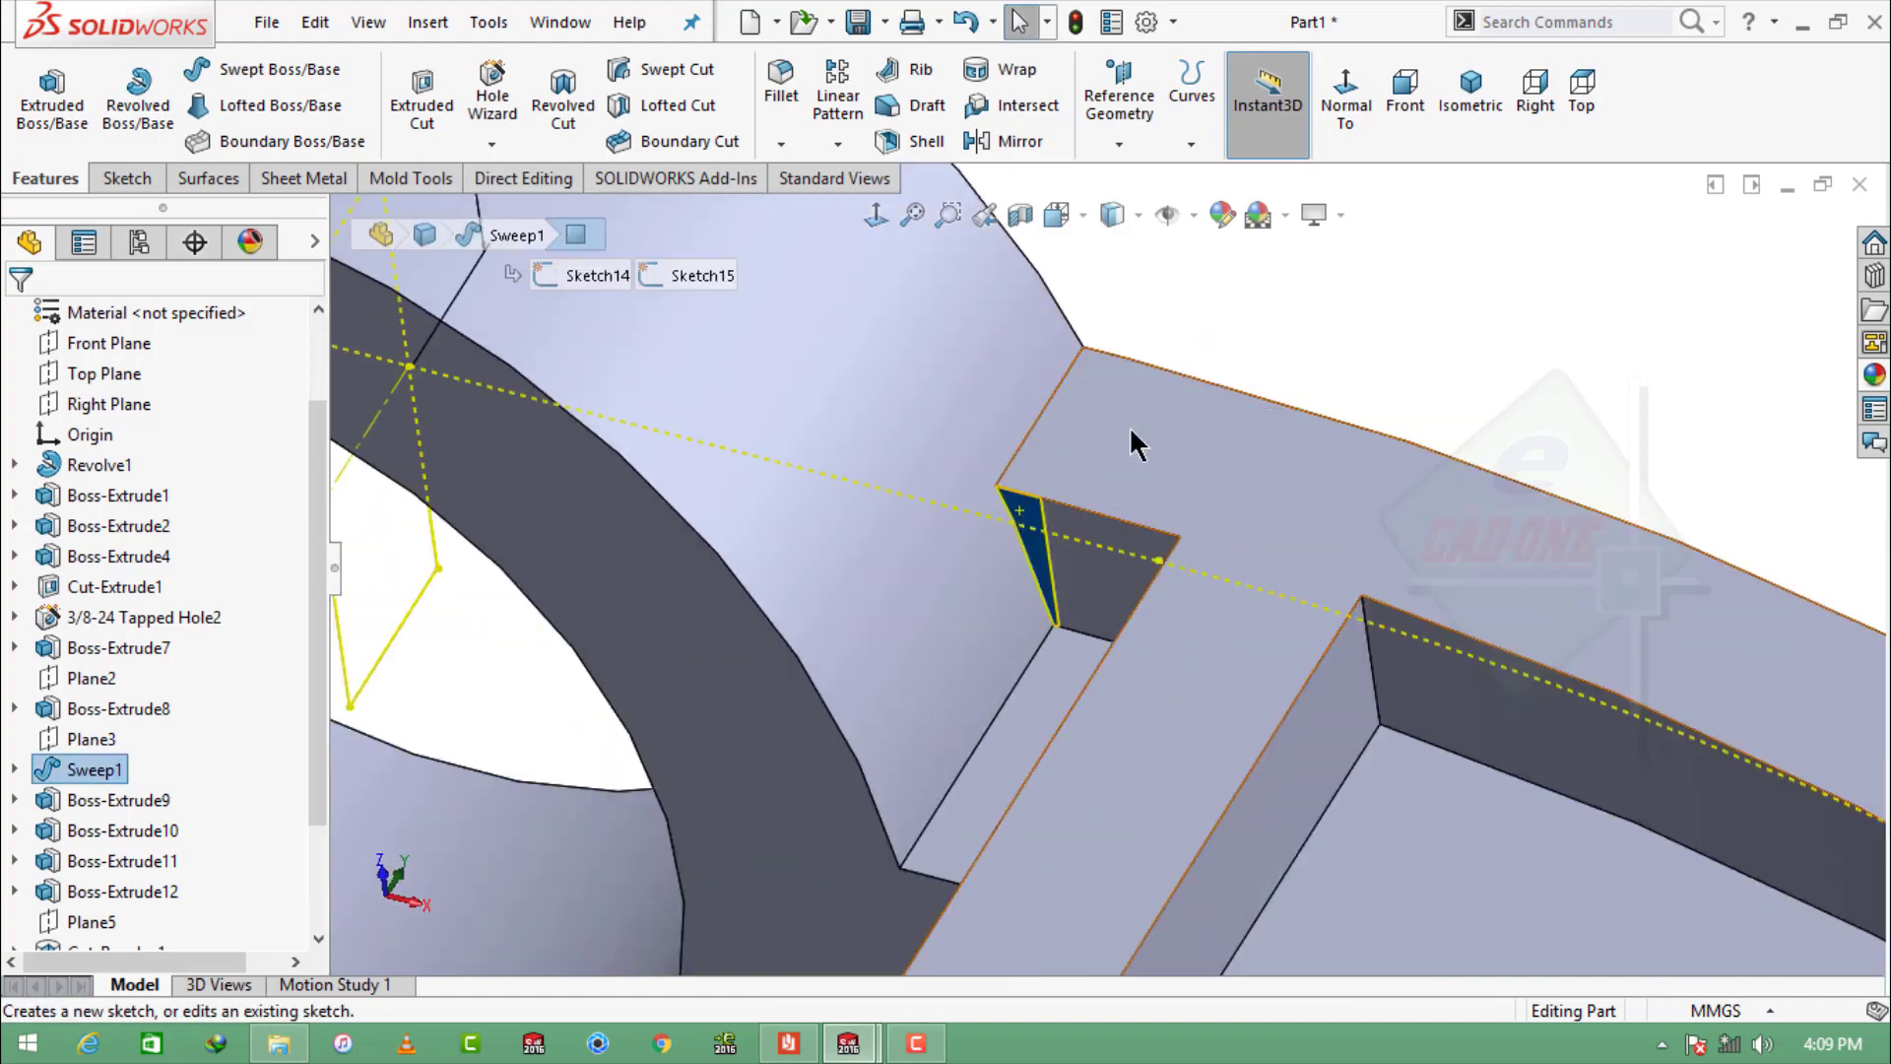
left_click(1131, 435)
left_click(1244, 120)
Step: Convert the outlines of the triangular and adjoining rectangular notch faces into the sketch and trim away their shared line
scroll(1088, 571, "down", 4)
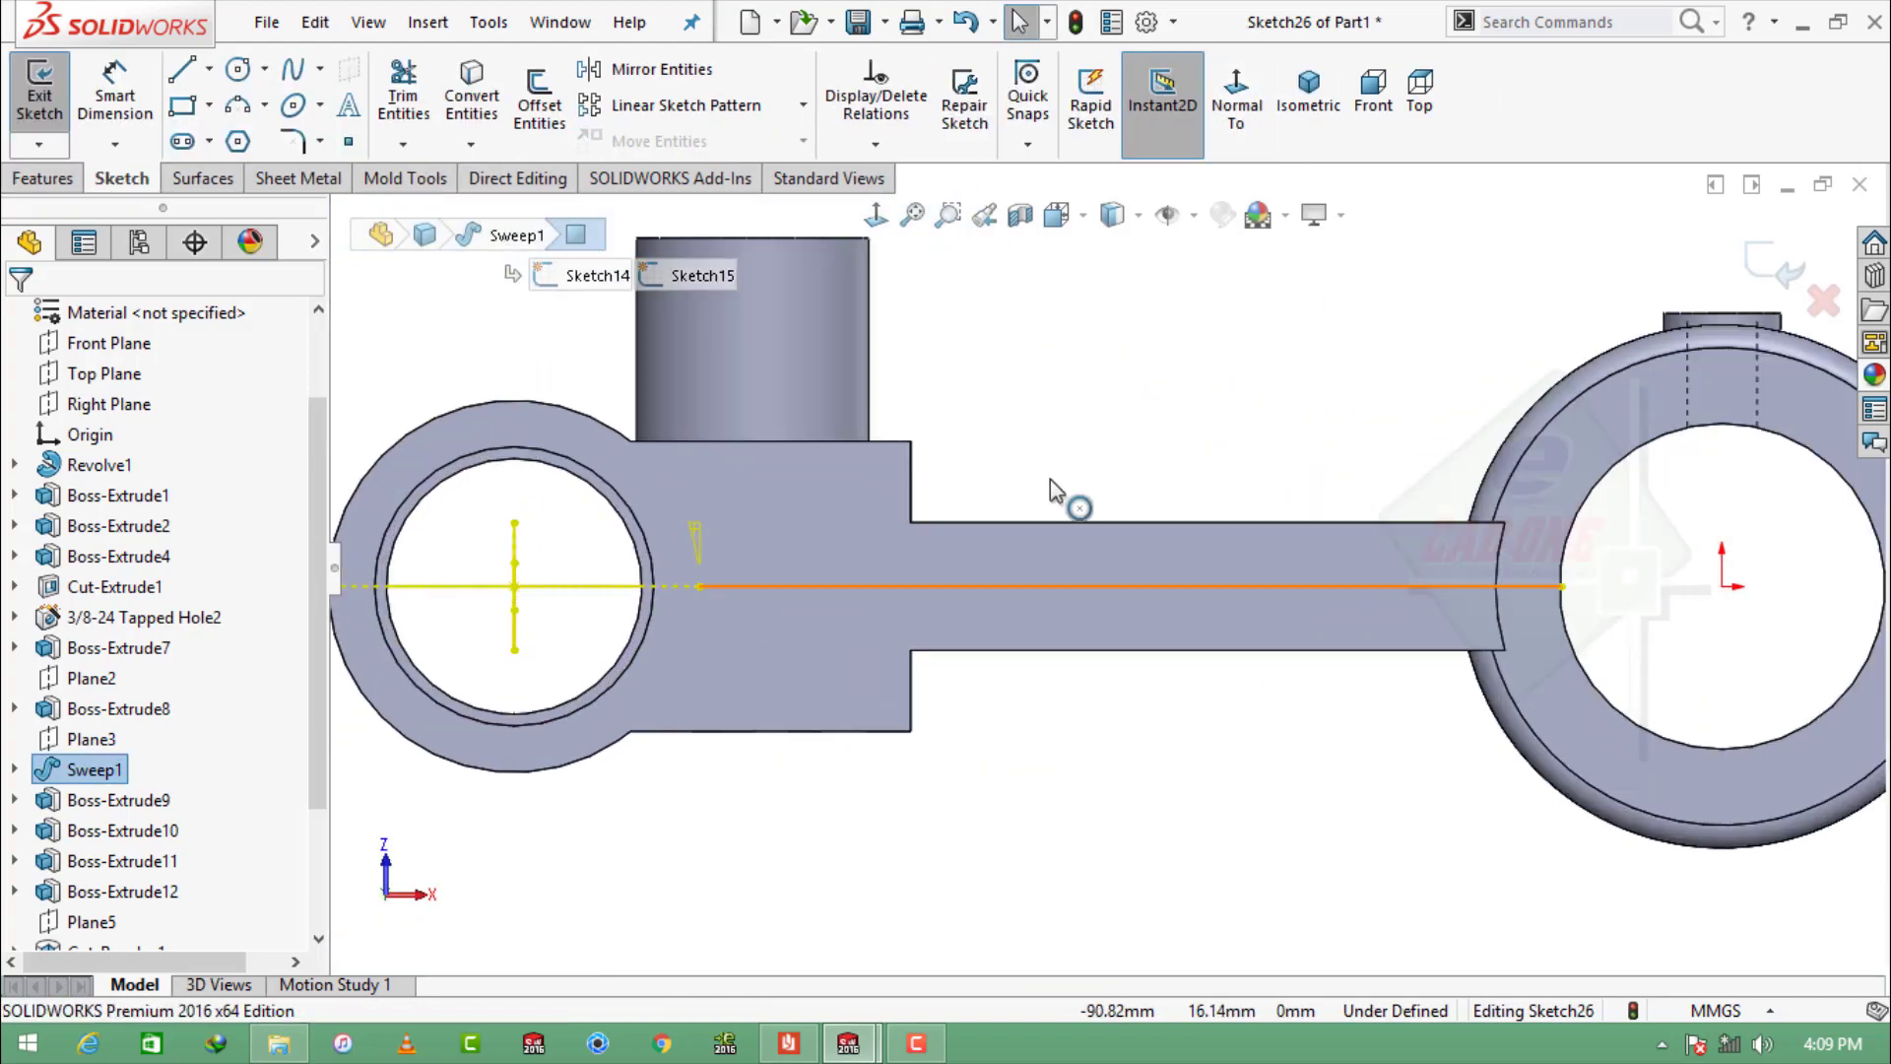
middle_click_drag(1052, 481, 1044, 586)
scroll(1044, 583, "up", 4)
scroll(1107, 359, "down", 8)
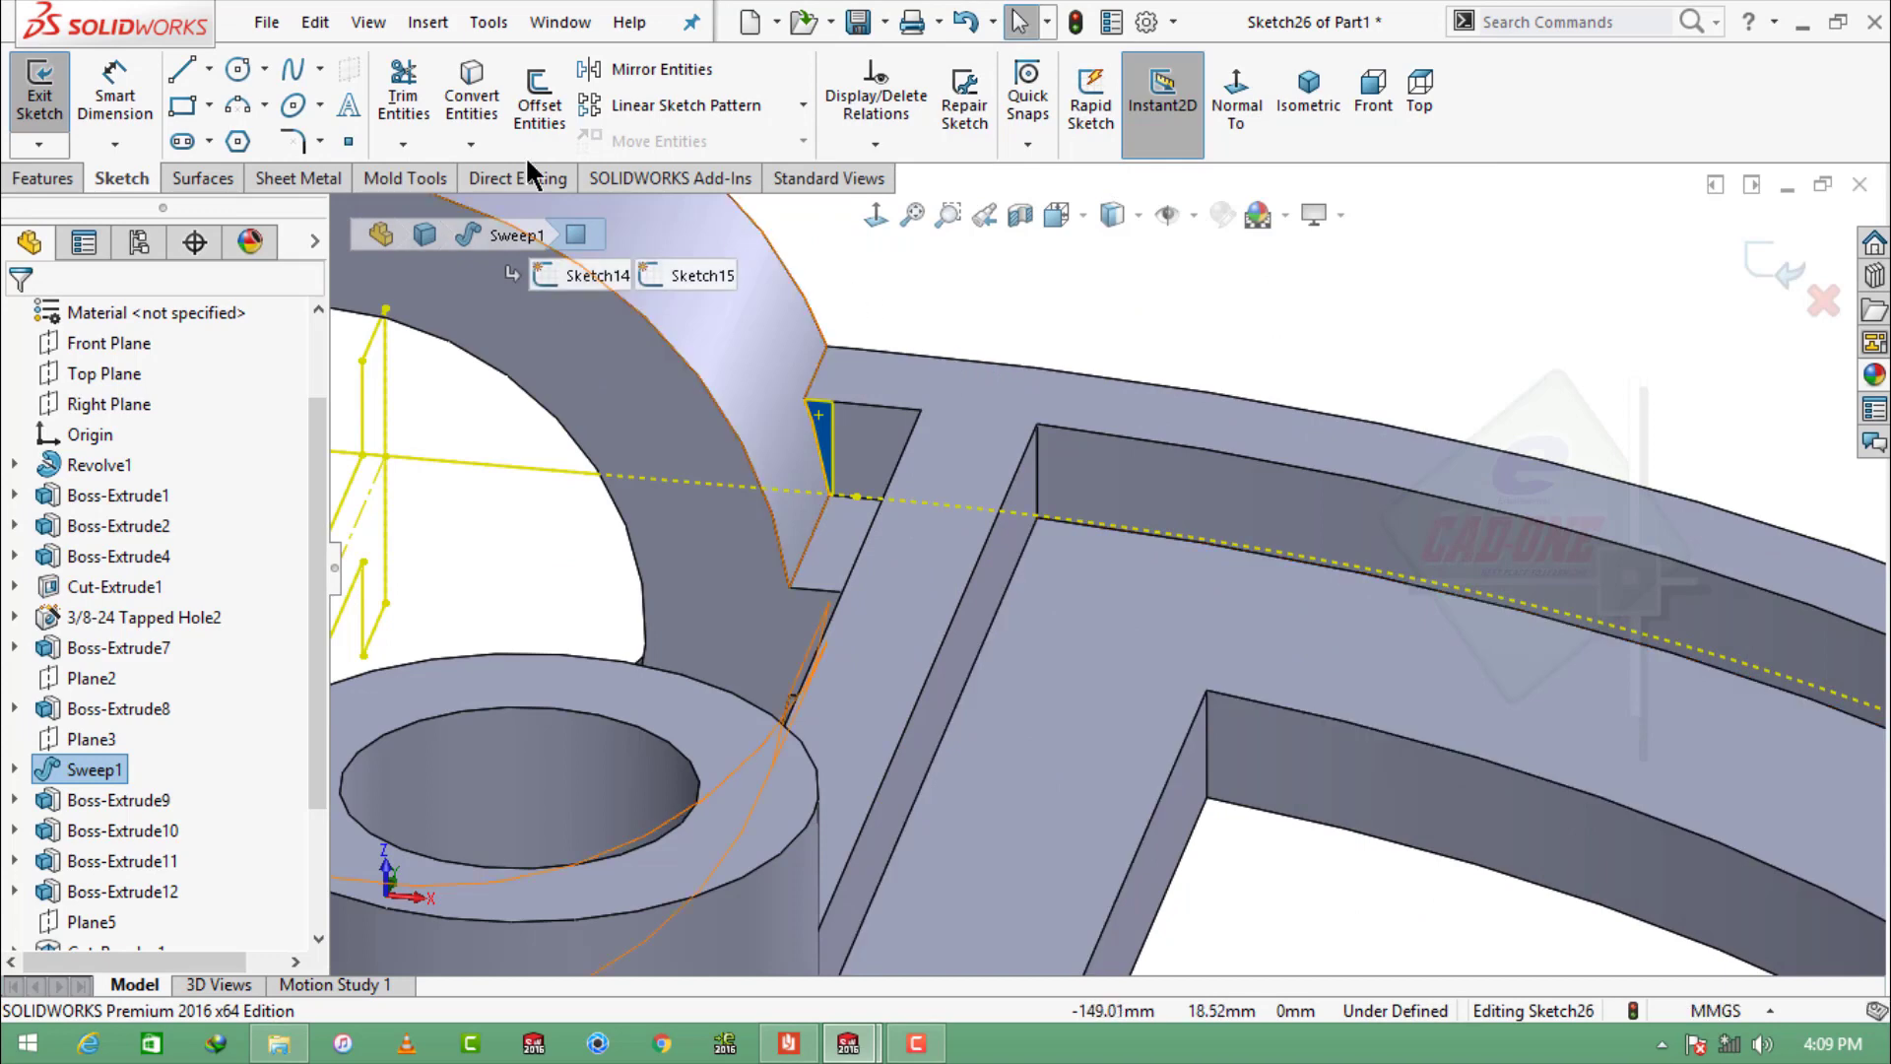
left_click(472, 104)
scroll(920, 499, "down", 4)
scroll(936, 505, "down", 2)
left_click(936, 504)
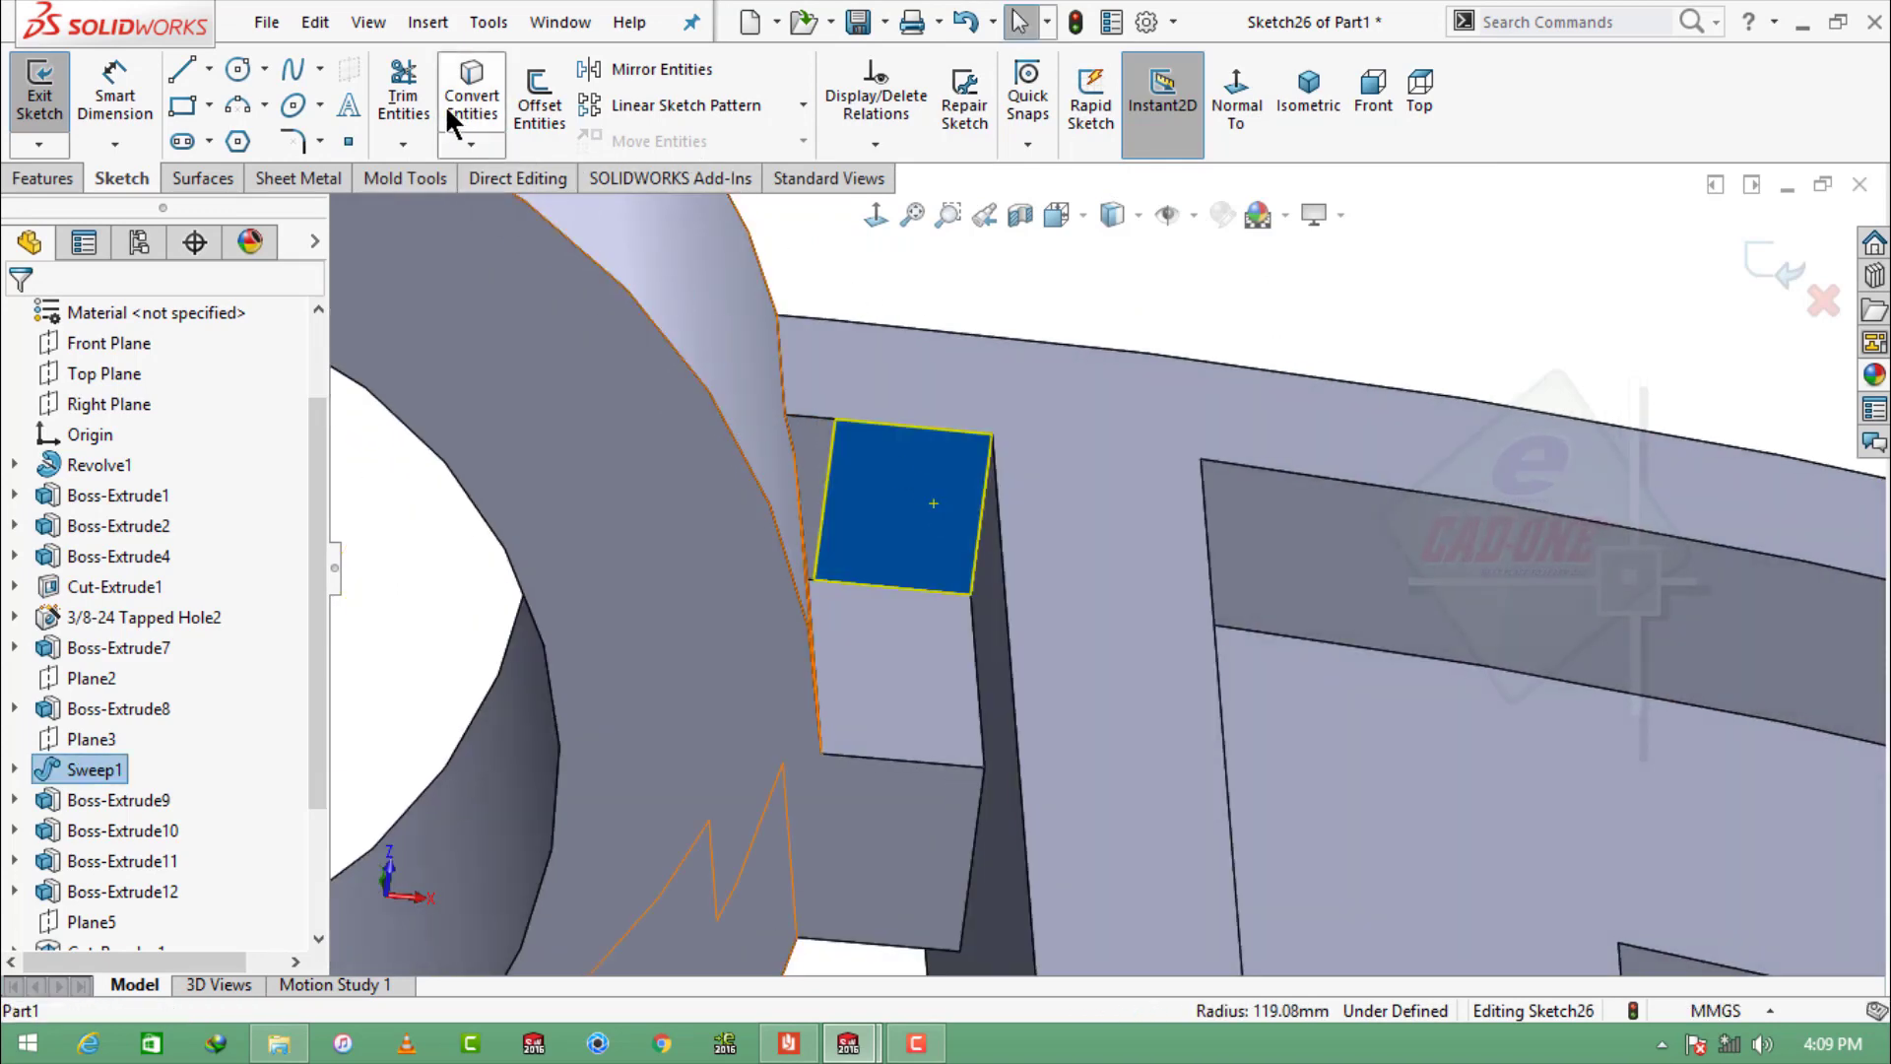
left_click(472, 98)
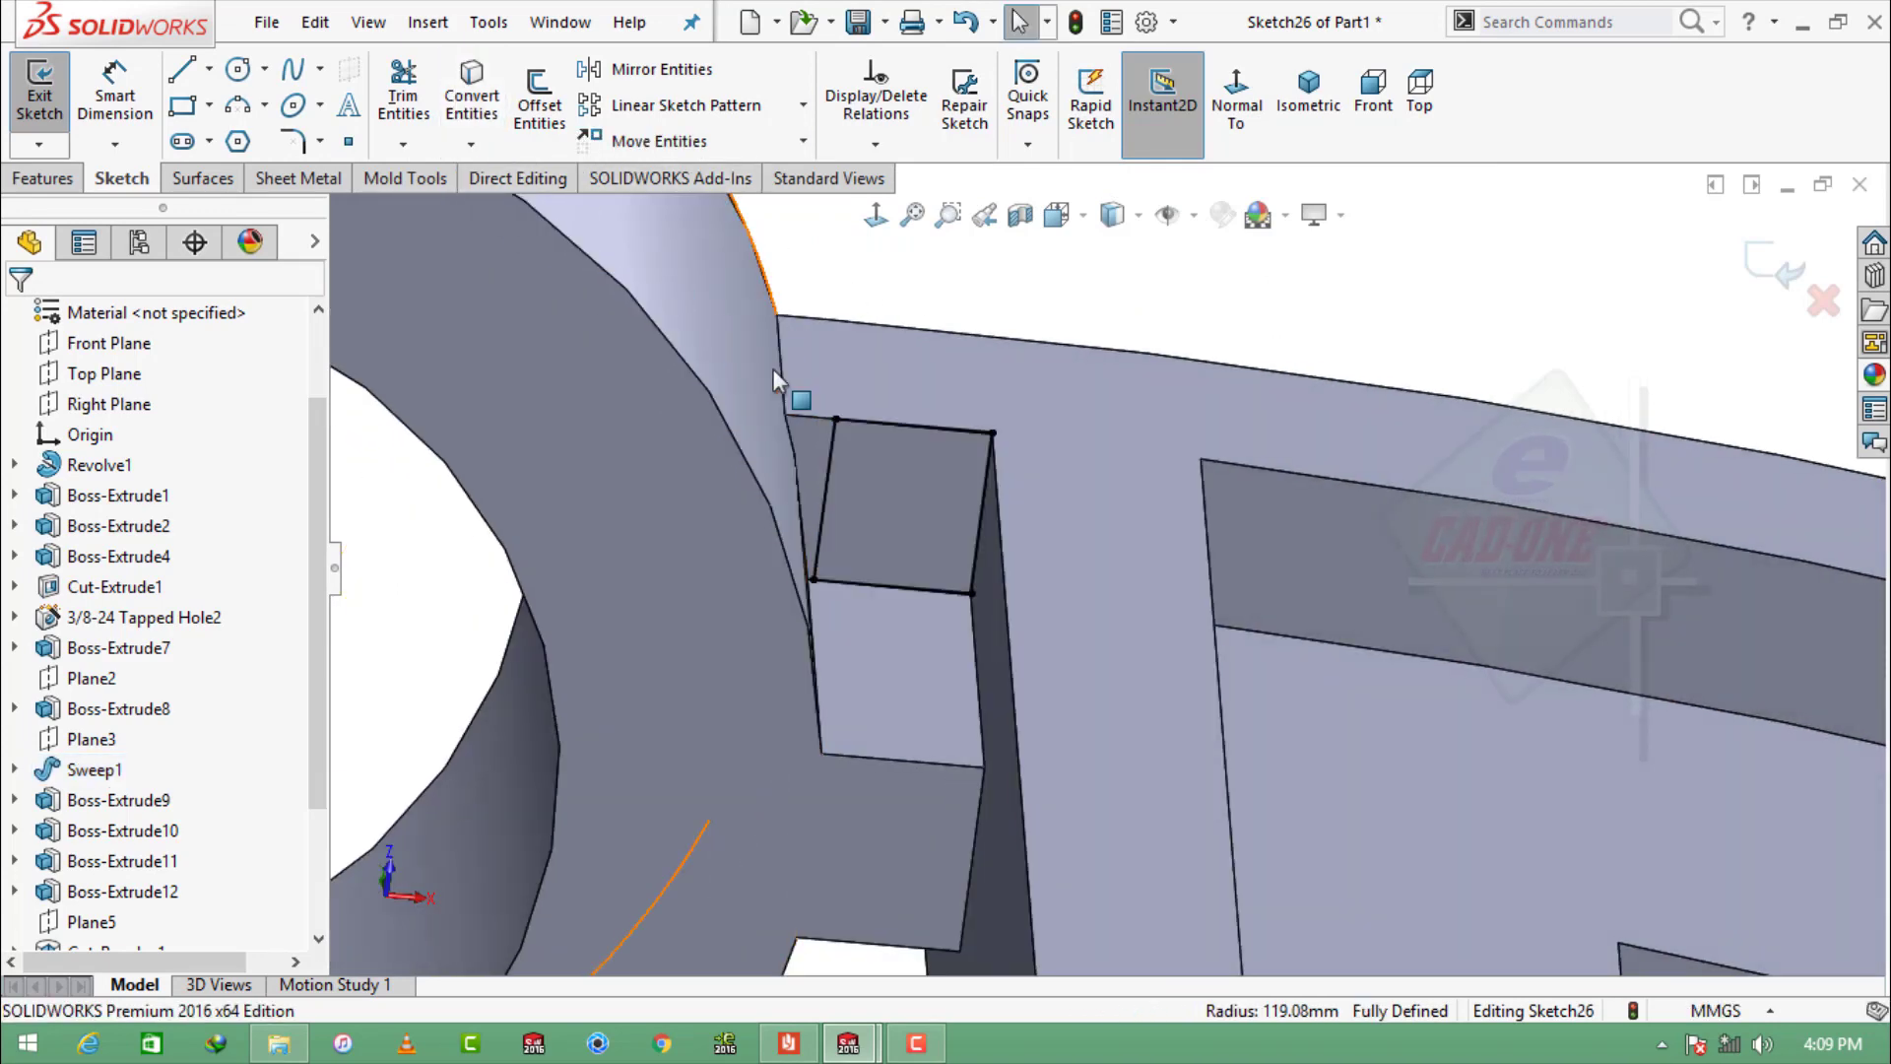
left_click(404, 98)
scroll(801, 435, "down", 3)
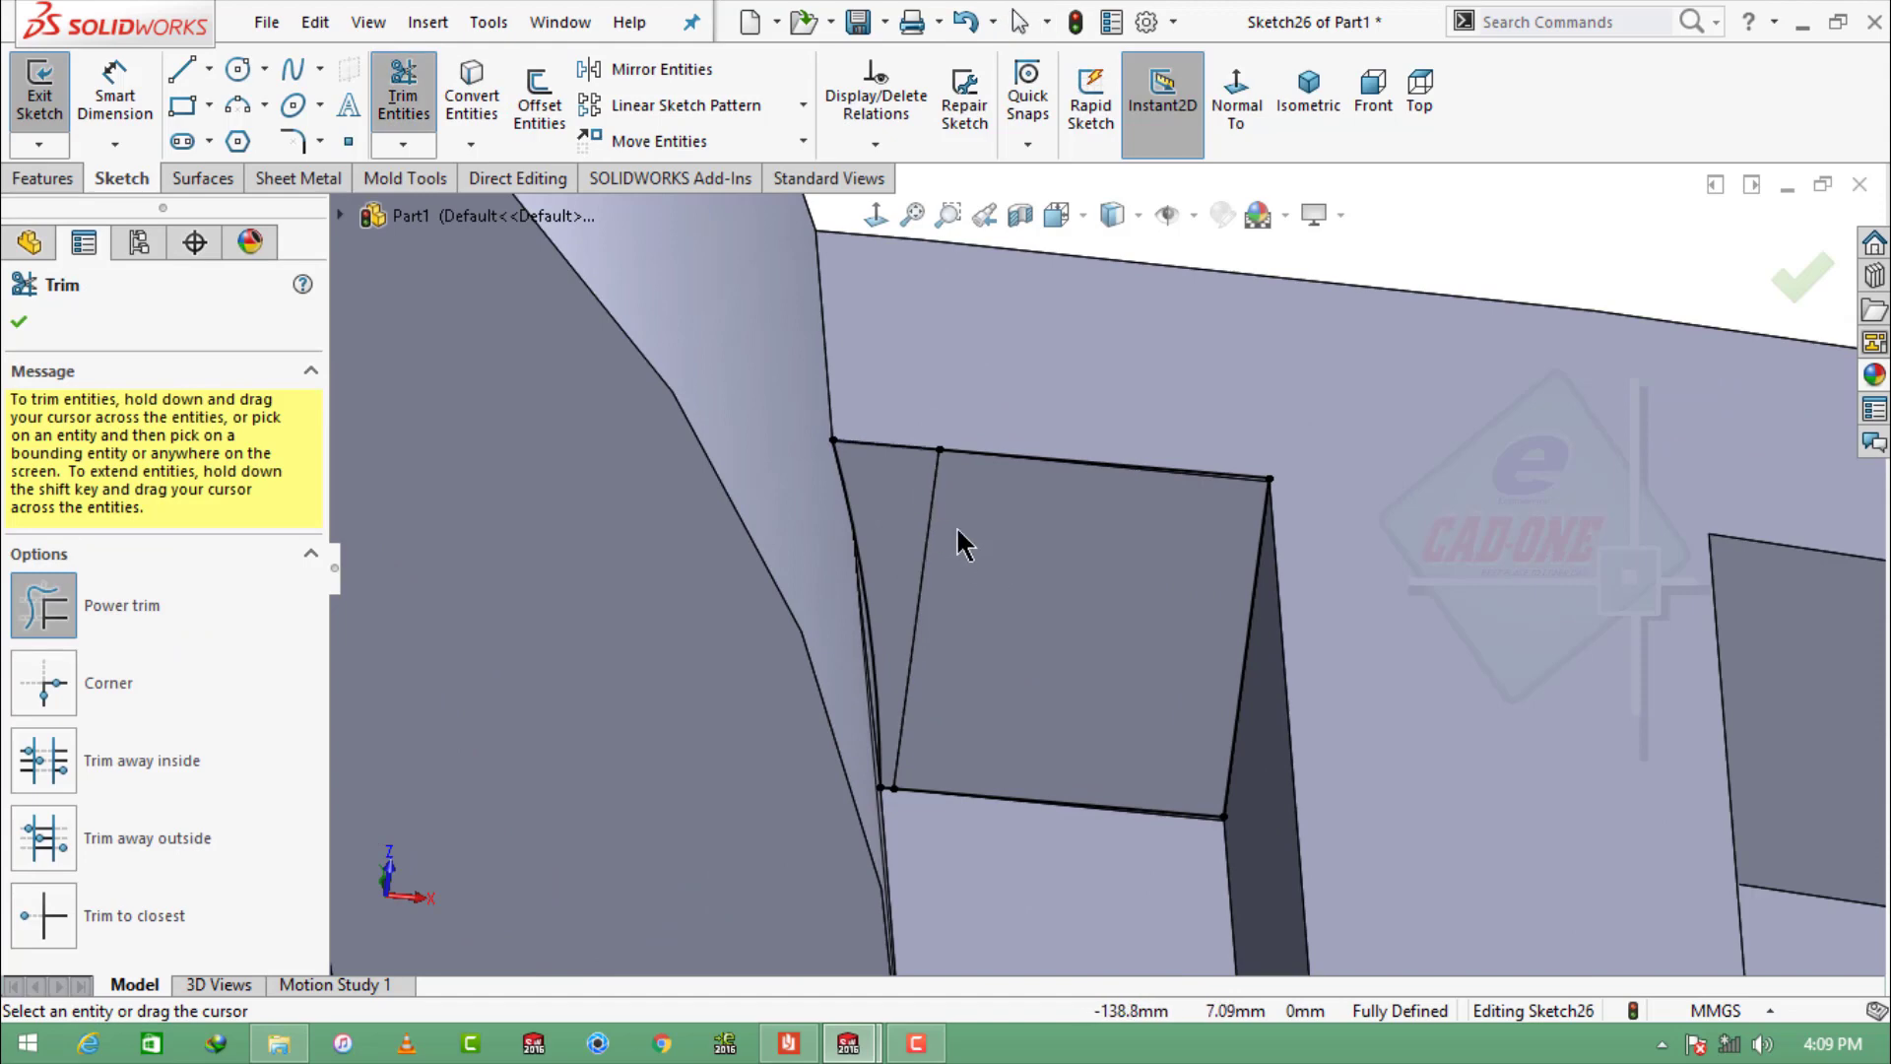
Step: Fill the notch with an Extruded Boss set to Up To Surface, ending at the upper ring's flat bottom face
scroll(970, 548, "up", 3)
left_click(42, 178)
left_click(53, 95)
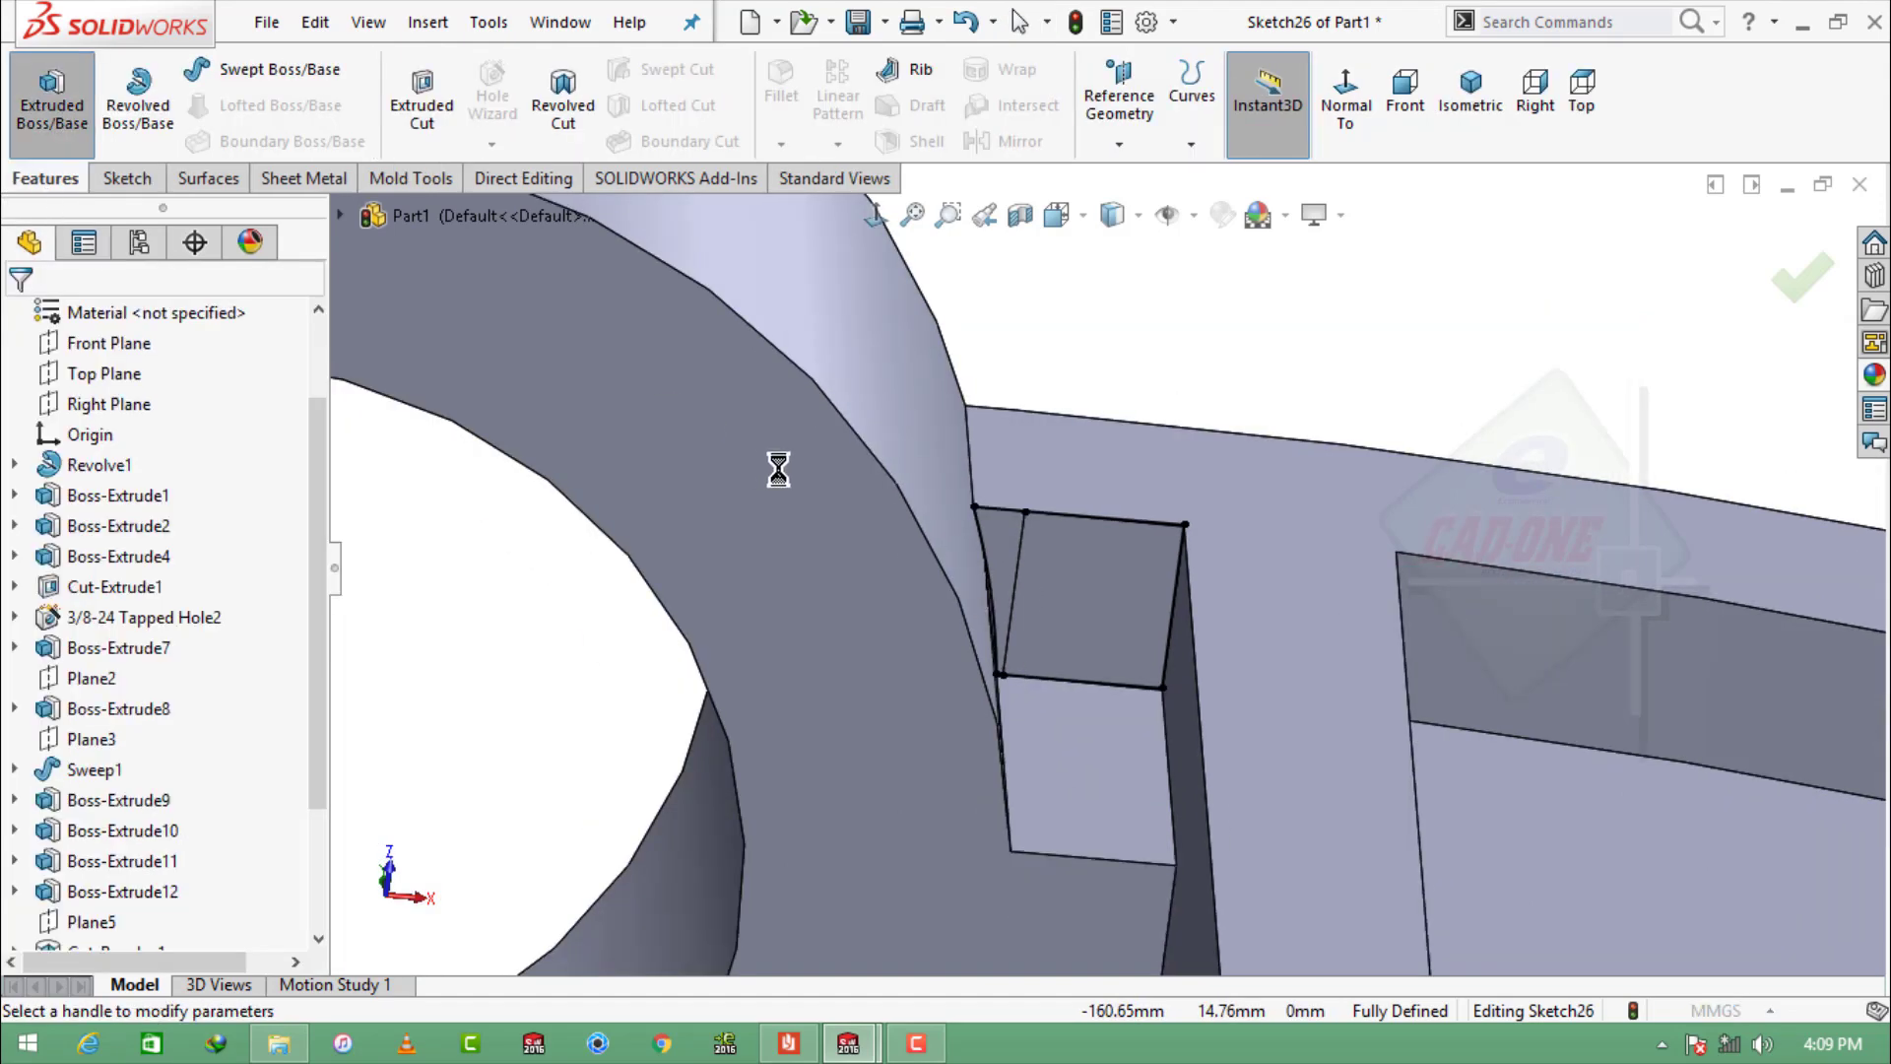
left_click(198, 489)
left_click(152, 579)
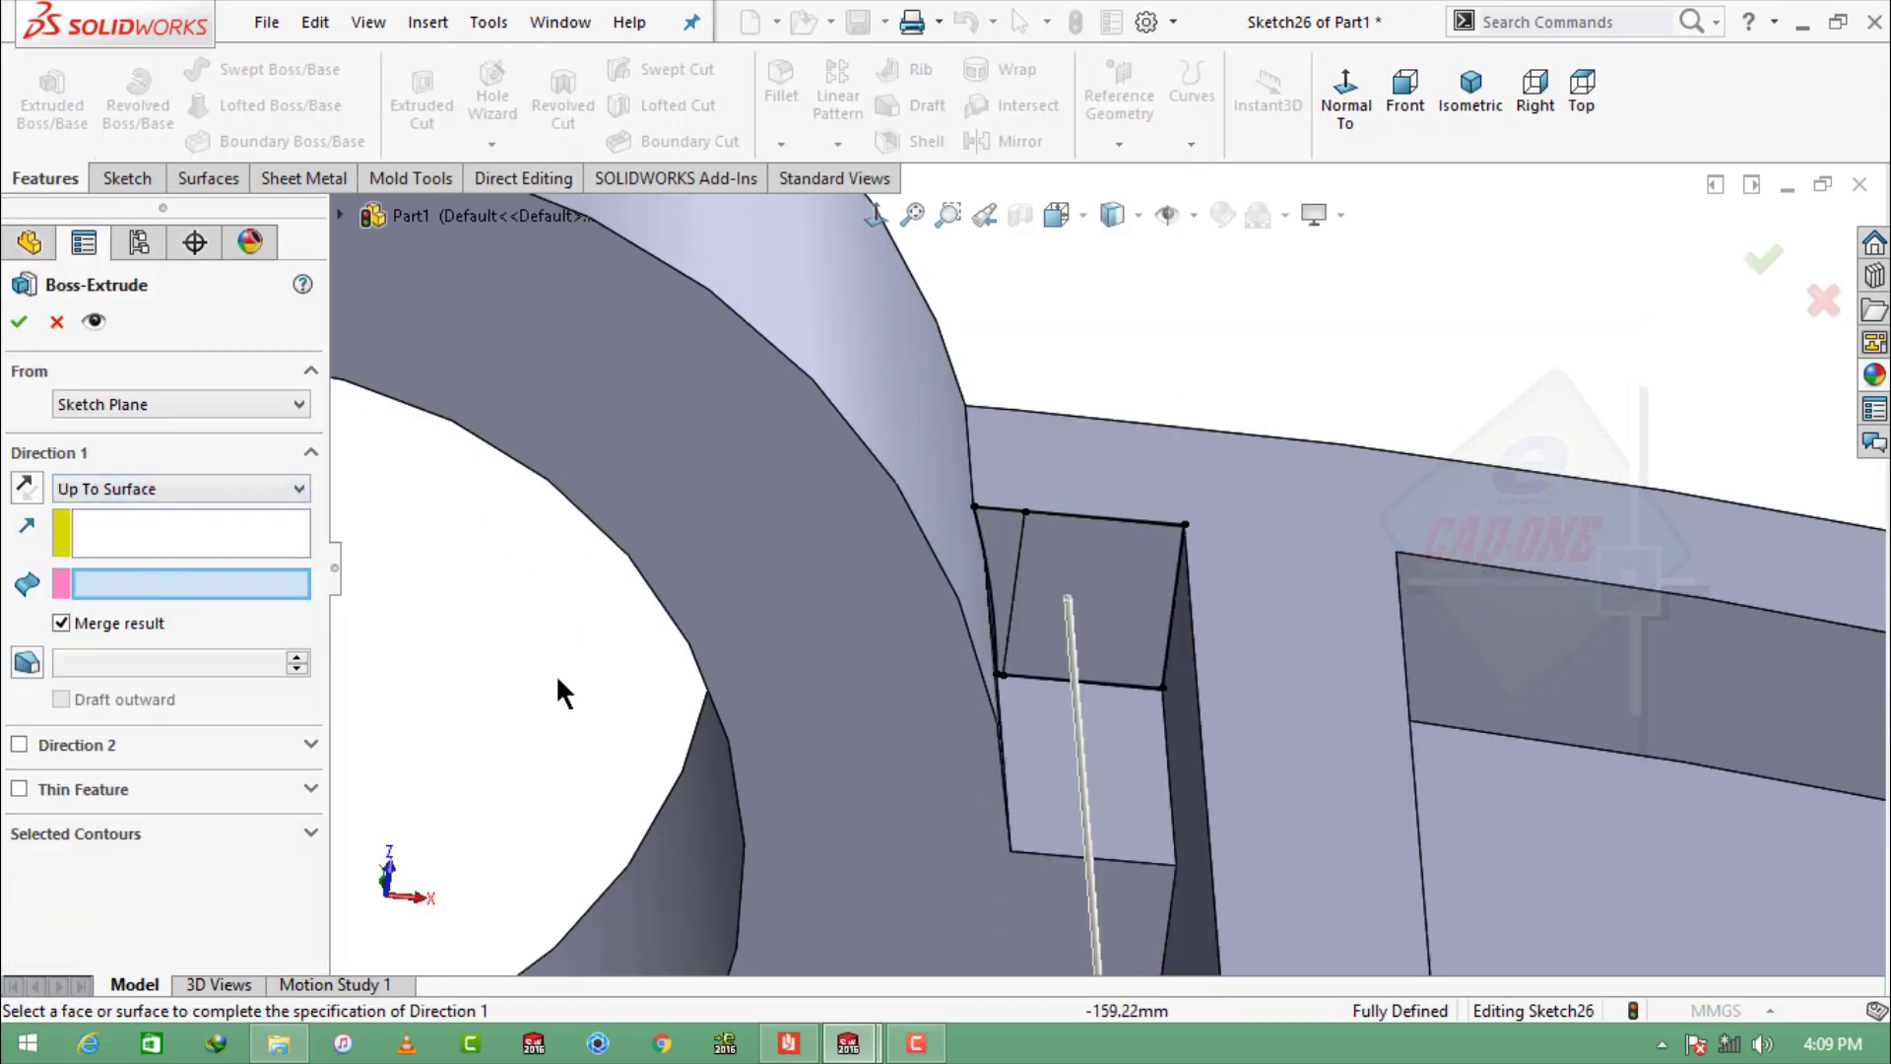
left_click(833, 716)
left_click(18, 321)
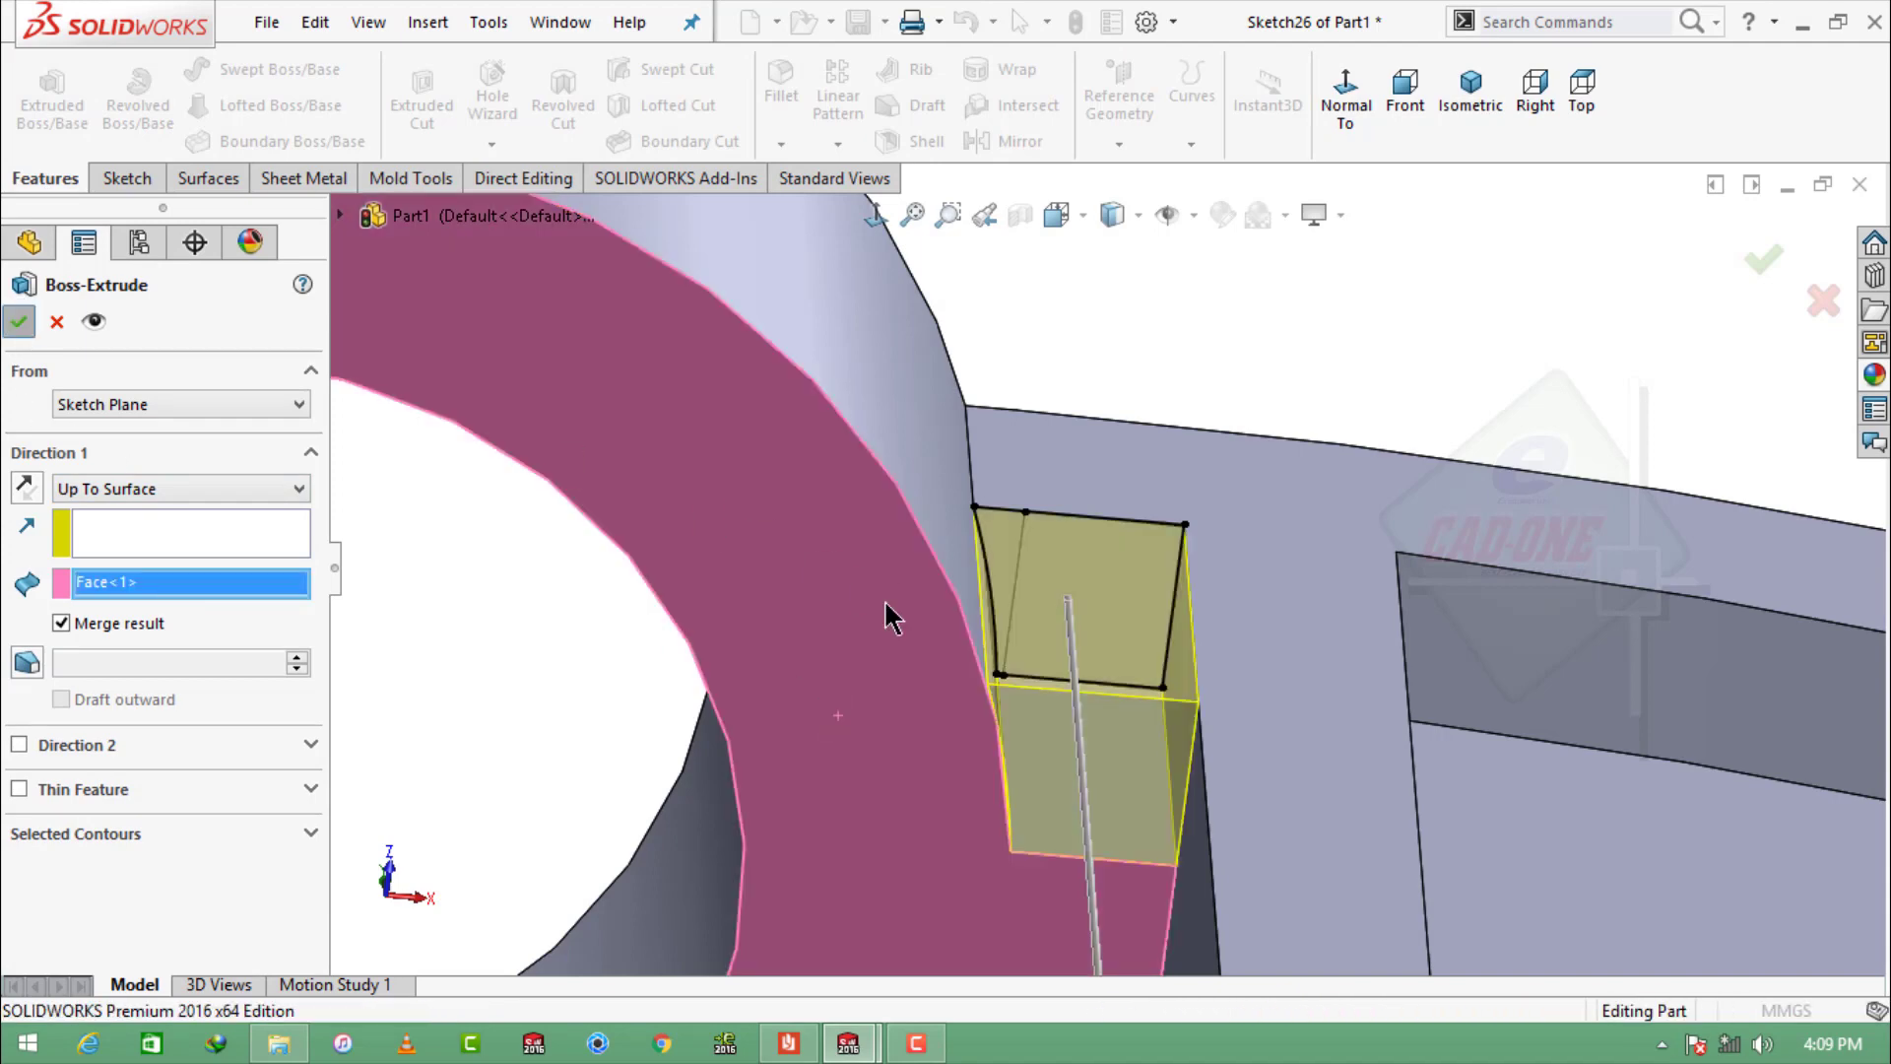
Step: Start a sketch on the small triangular face inside the matching notch on the arm's opposite side
scroll(891, 619, "up", 6)
middle_click_drag(1083, 594, 1265, 662)
scroll(1265, 662, "down", 5)
middle_click_drag(1330, 742, 1113, 530)
scroll(1113, 530, "down", 2)
left_click(1019, 465)
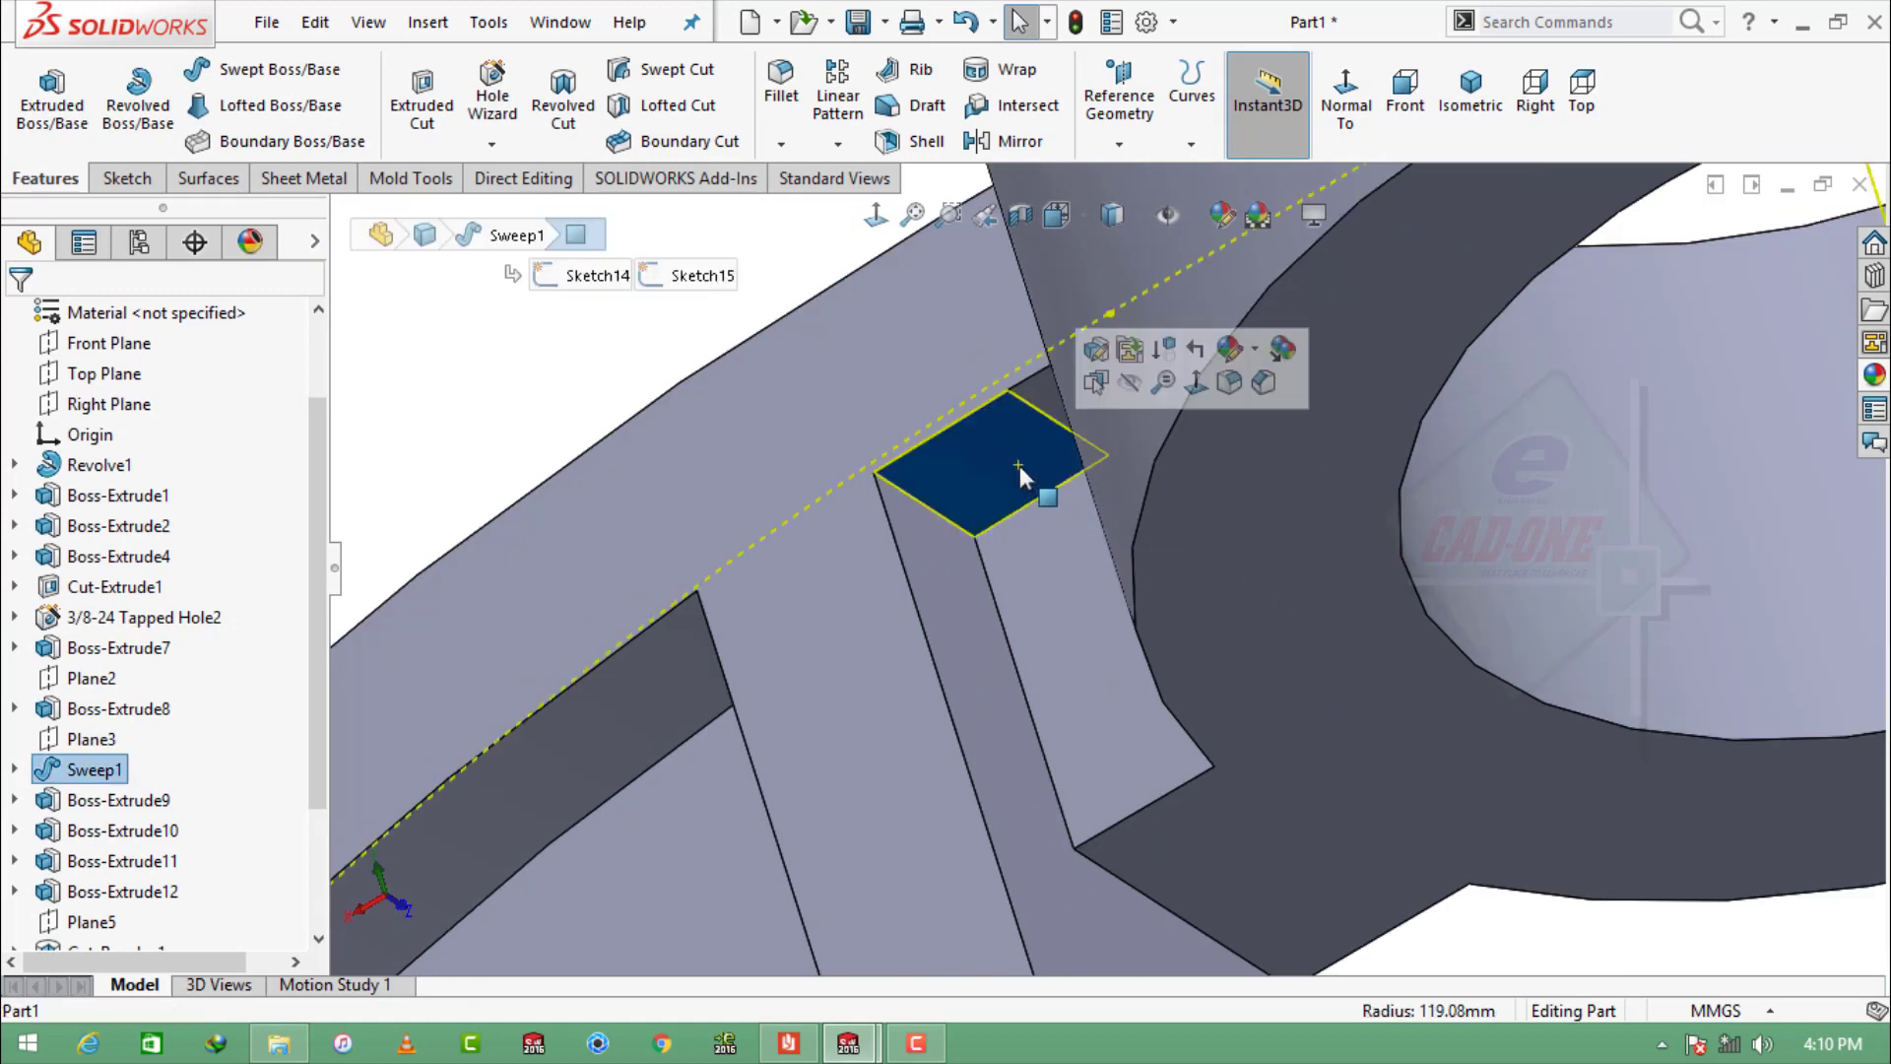
middle_click_drag(1099, 453, 934, 475)
key("Escape")
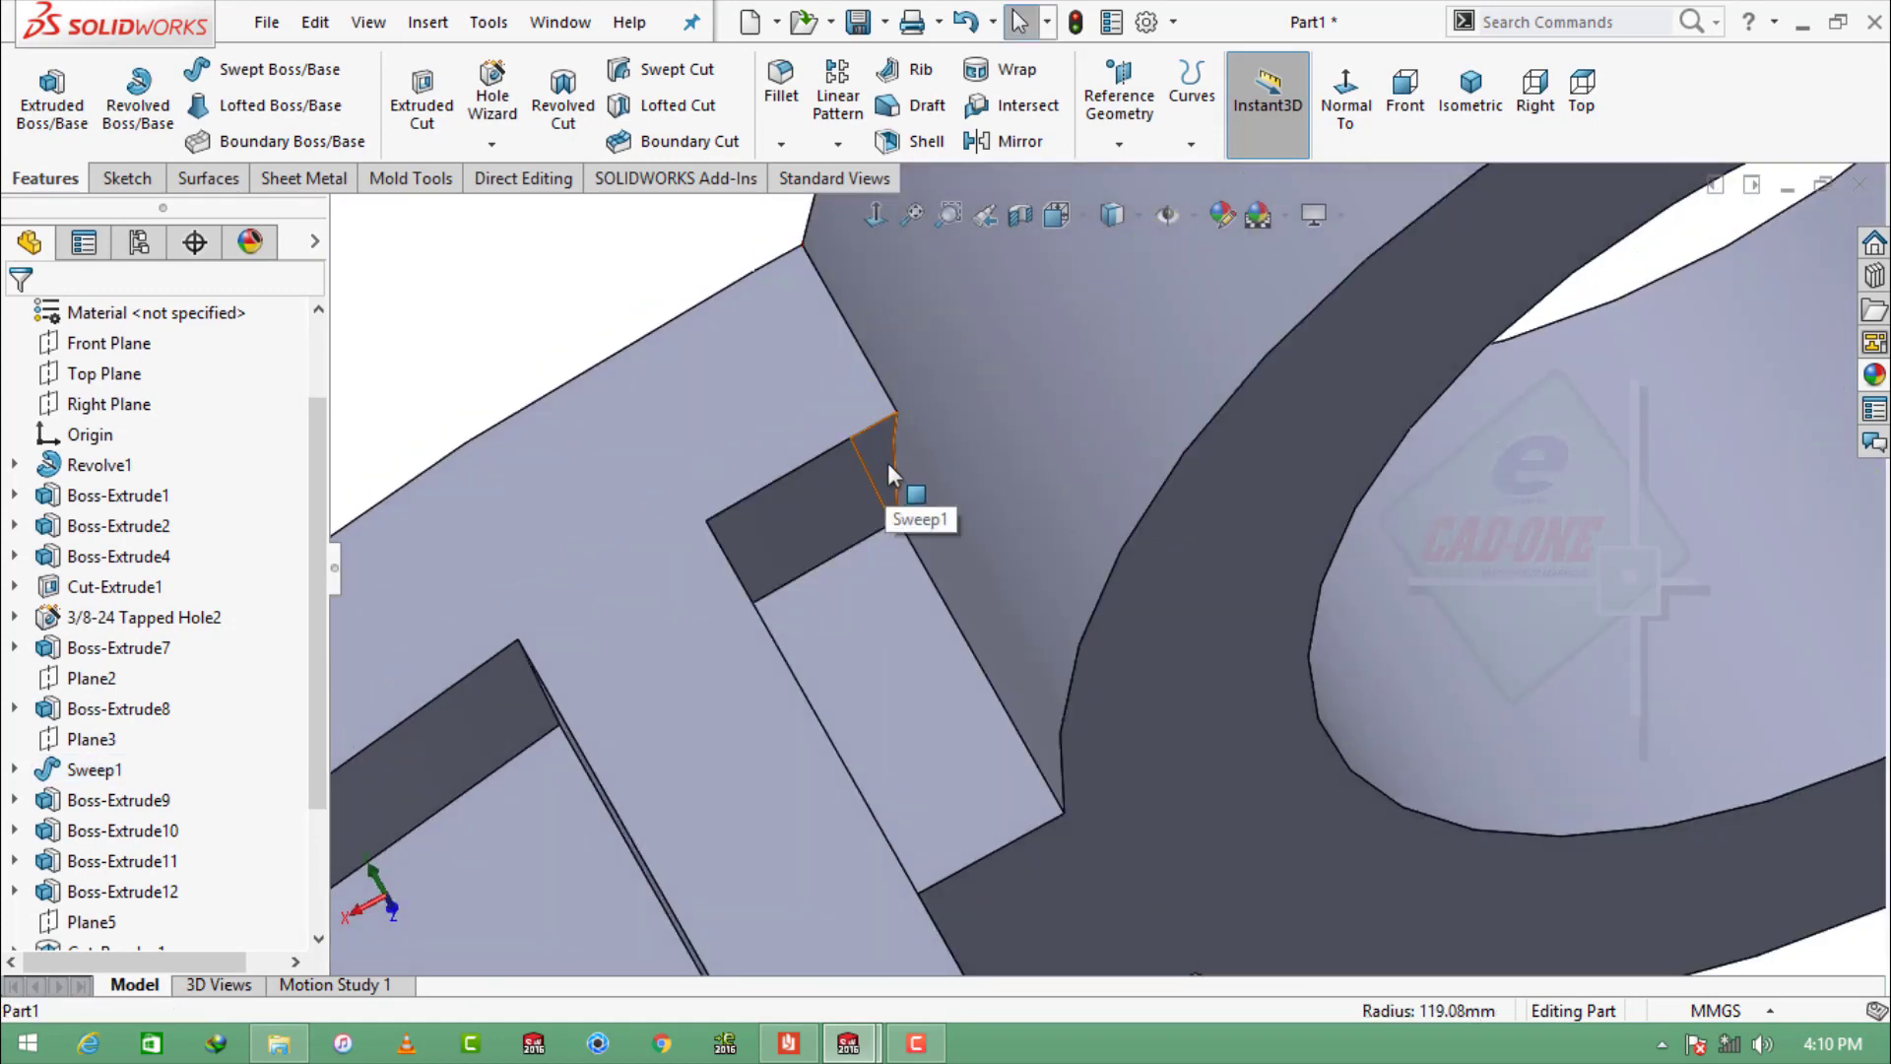
left_click(888, 463)
left_click(992, 374)
Step: Convert the outlines of both faces of the opposite notch into the sketch and trim away their shared line
left_click(473, 98)
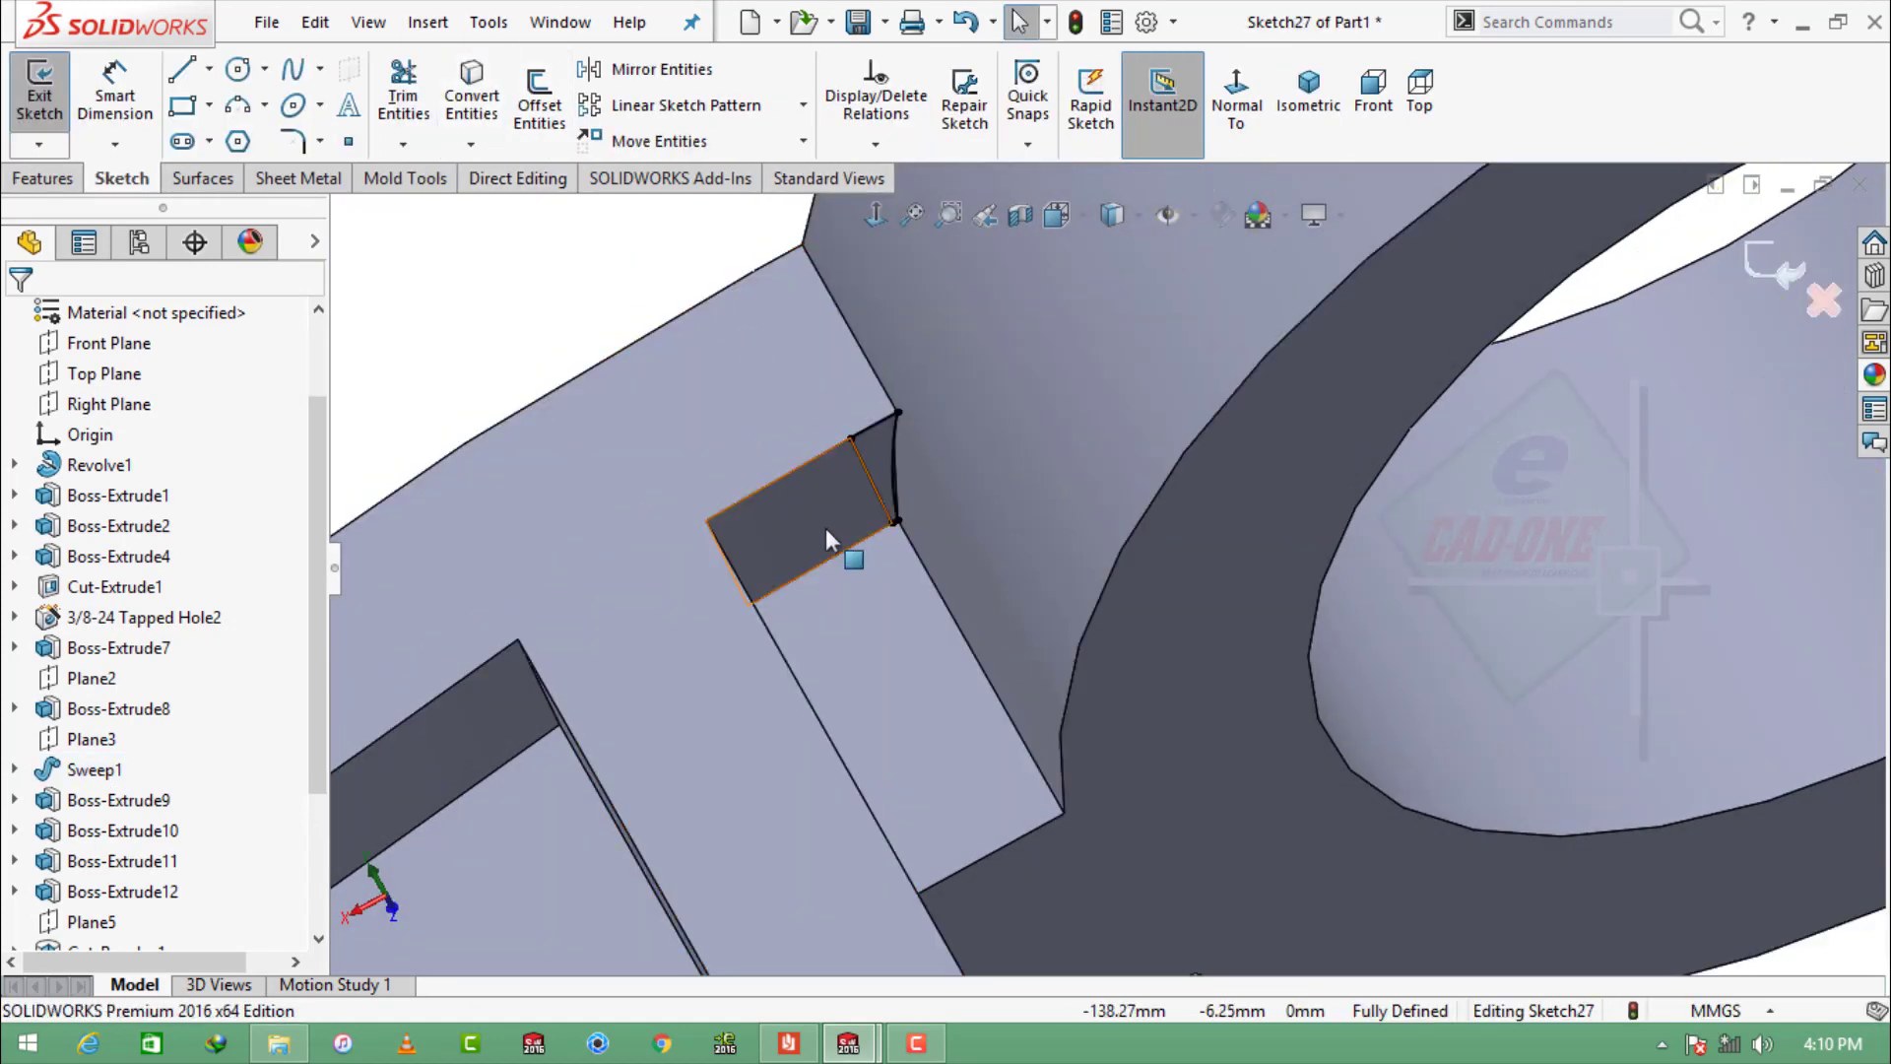
left_click(826, 528)
left_click(473, 98)
scroll(877, 470, "down", 2)
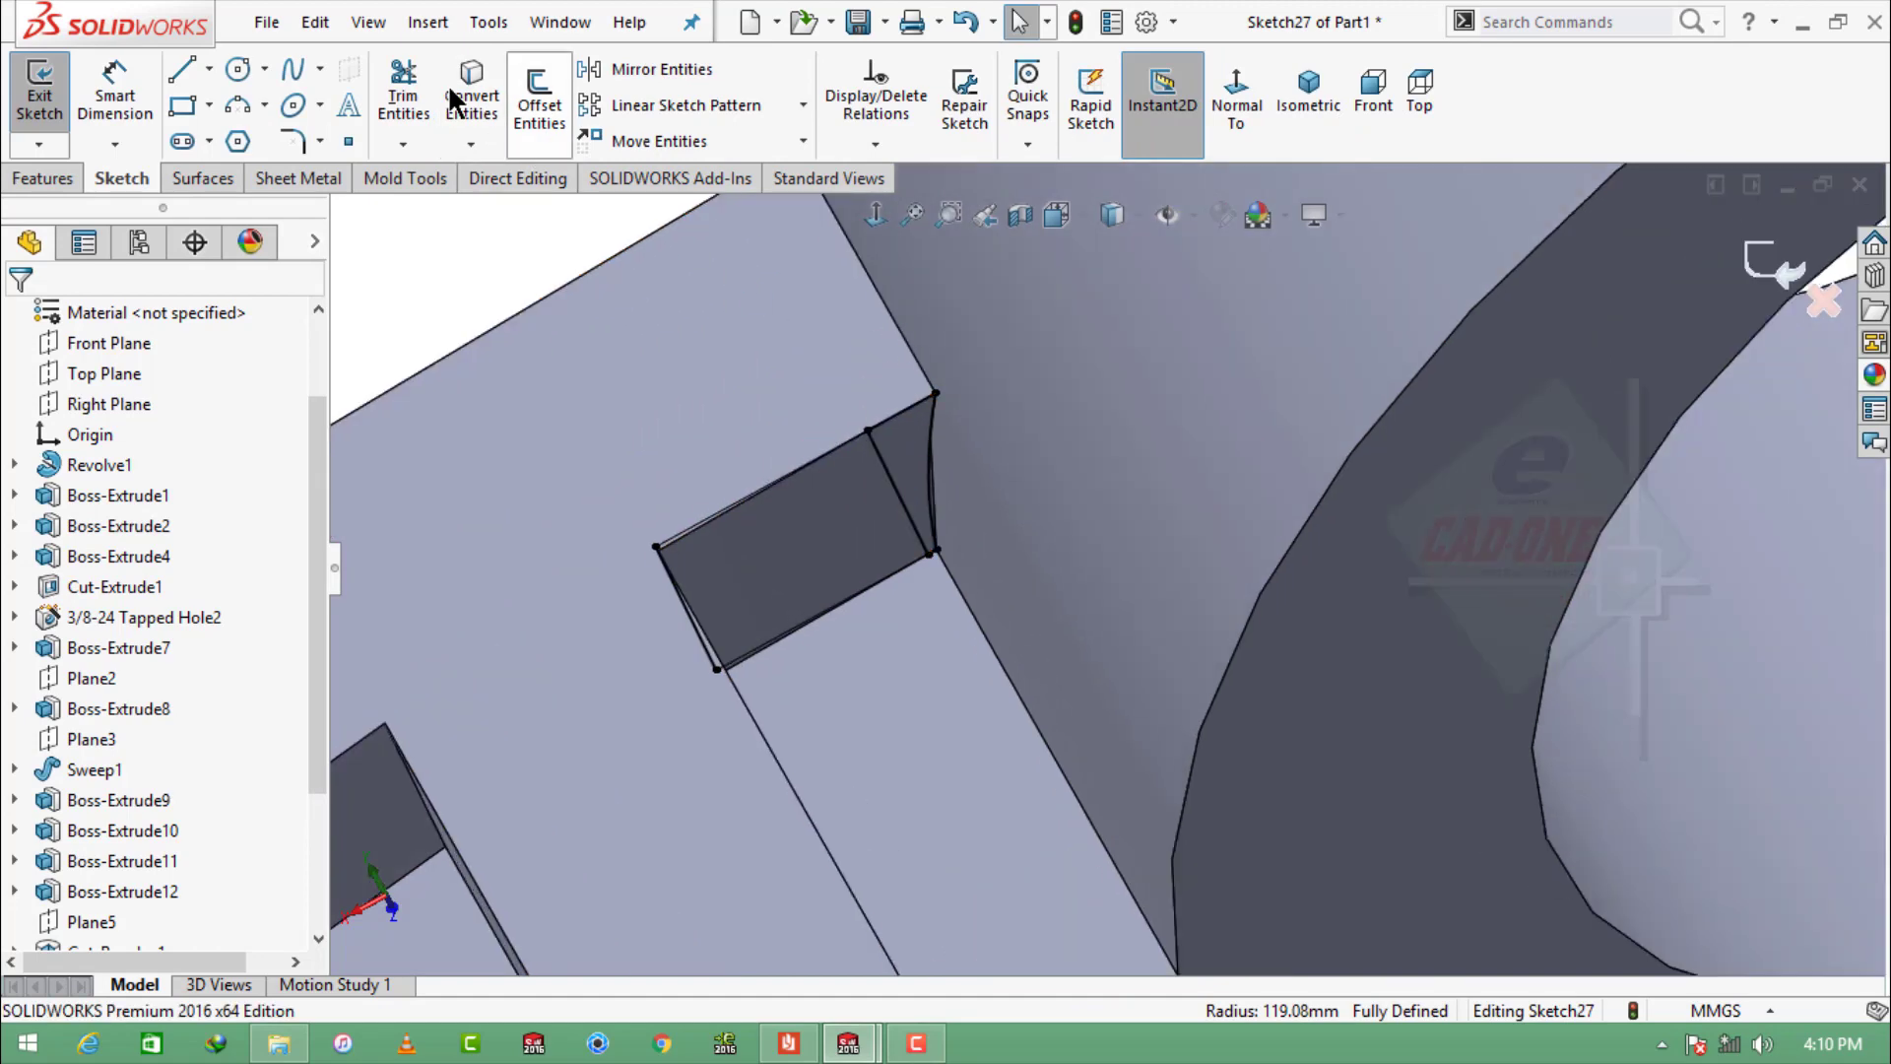
left_click(403, 98)
Step: Fill the opposite notch with an Extruded Boss set to Up To Surface, using the ring's bottom face as the end
left_click(43, 179)
left_click(49, 138)
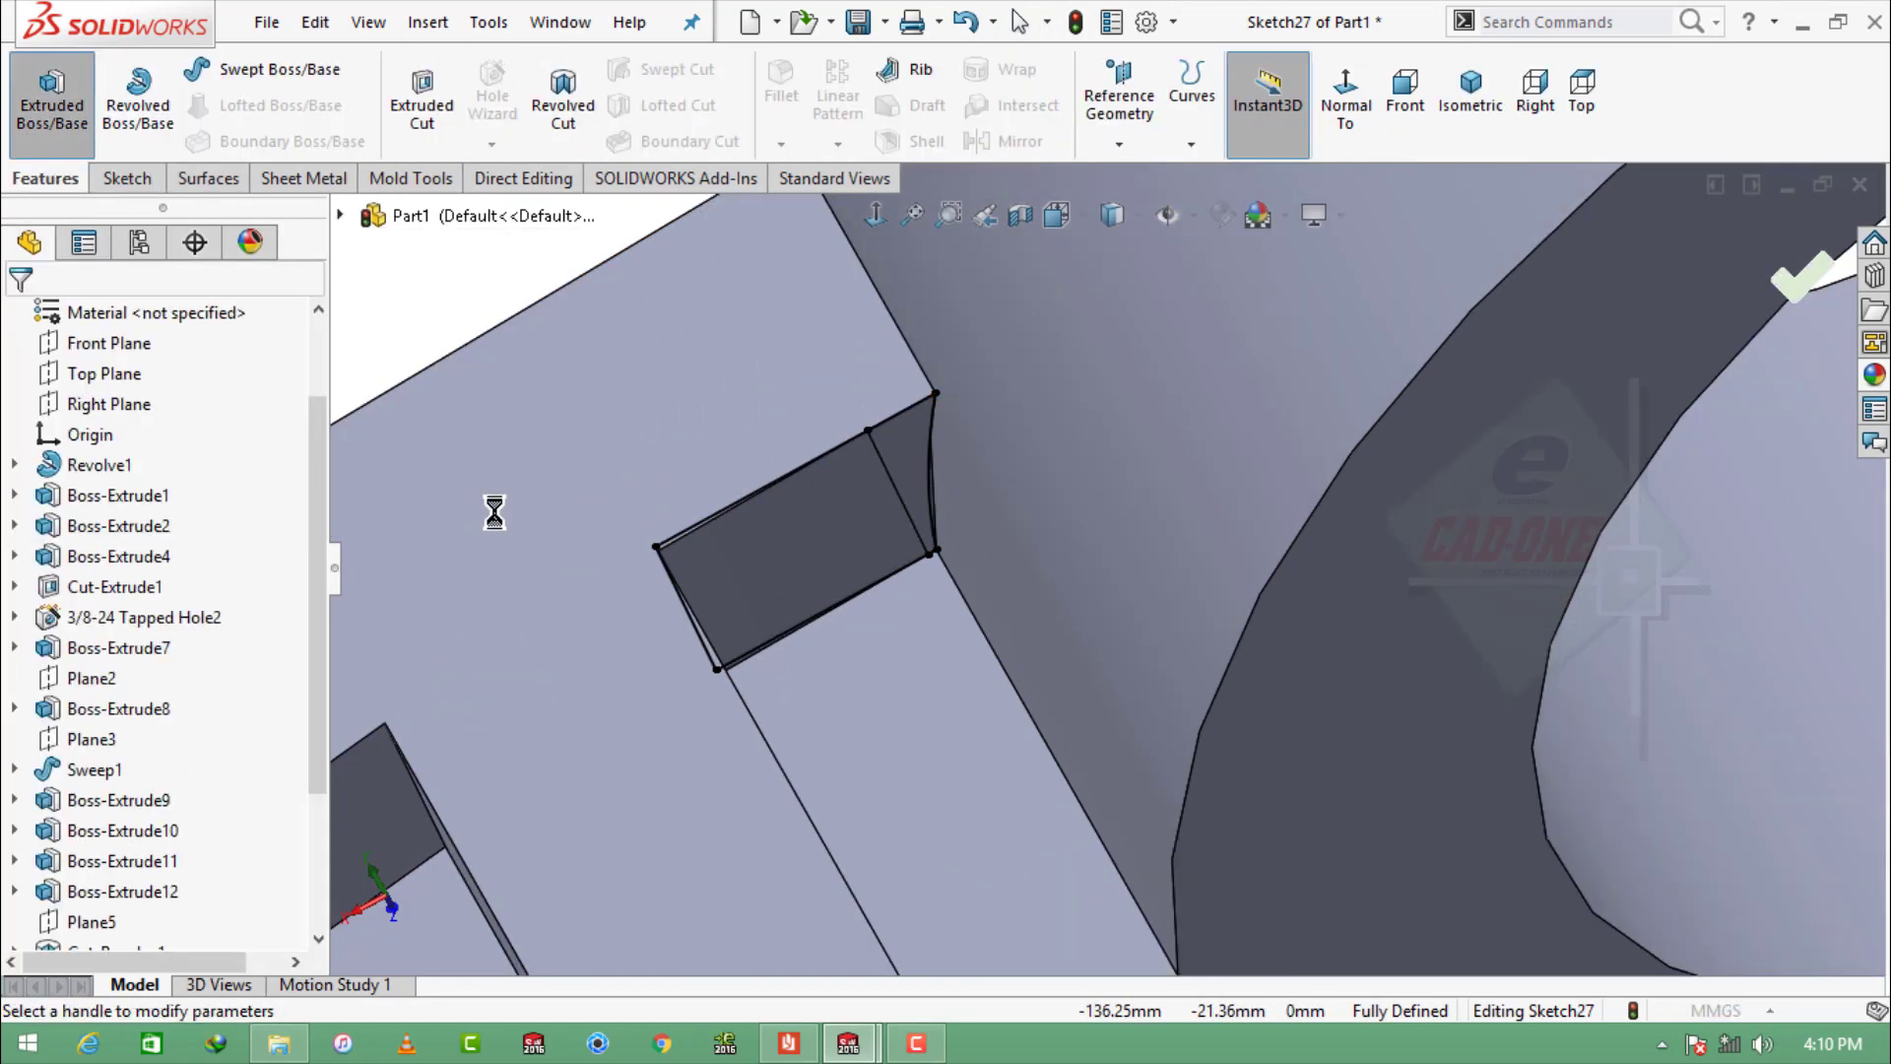
left_click(181, 493)
left_click(157, 579)
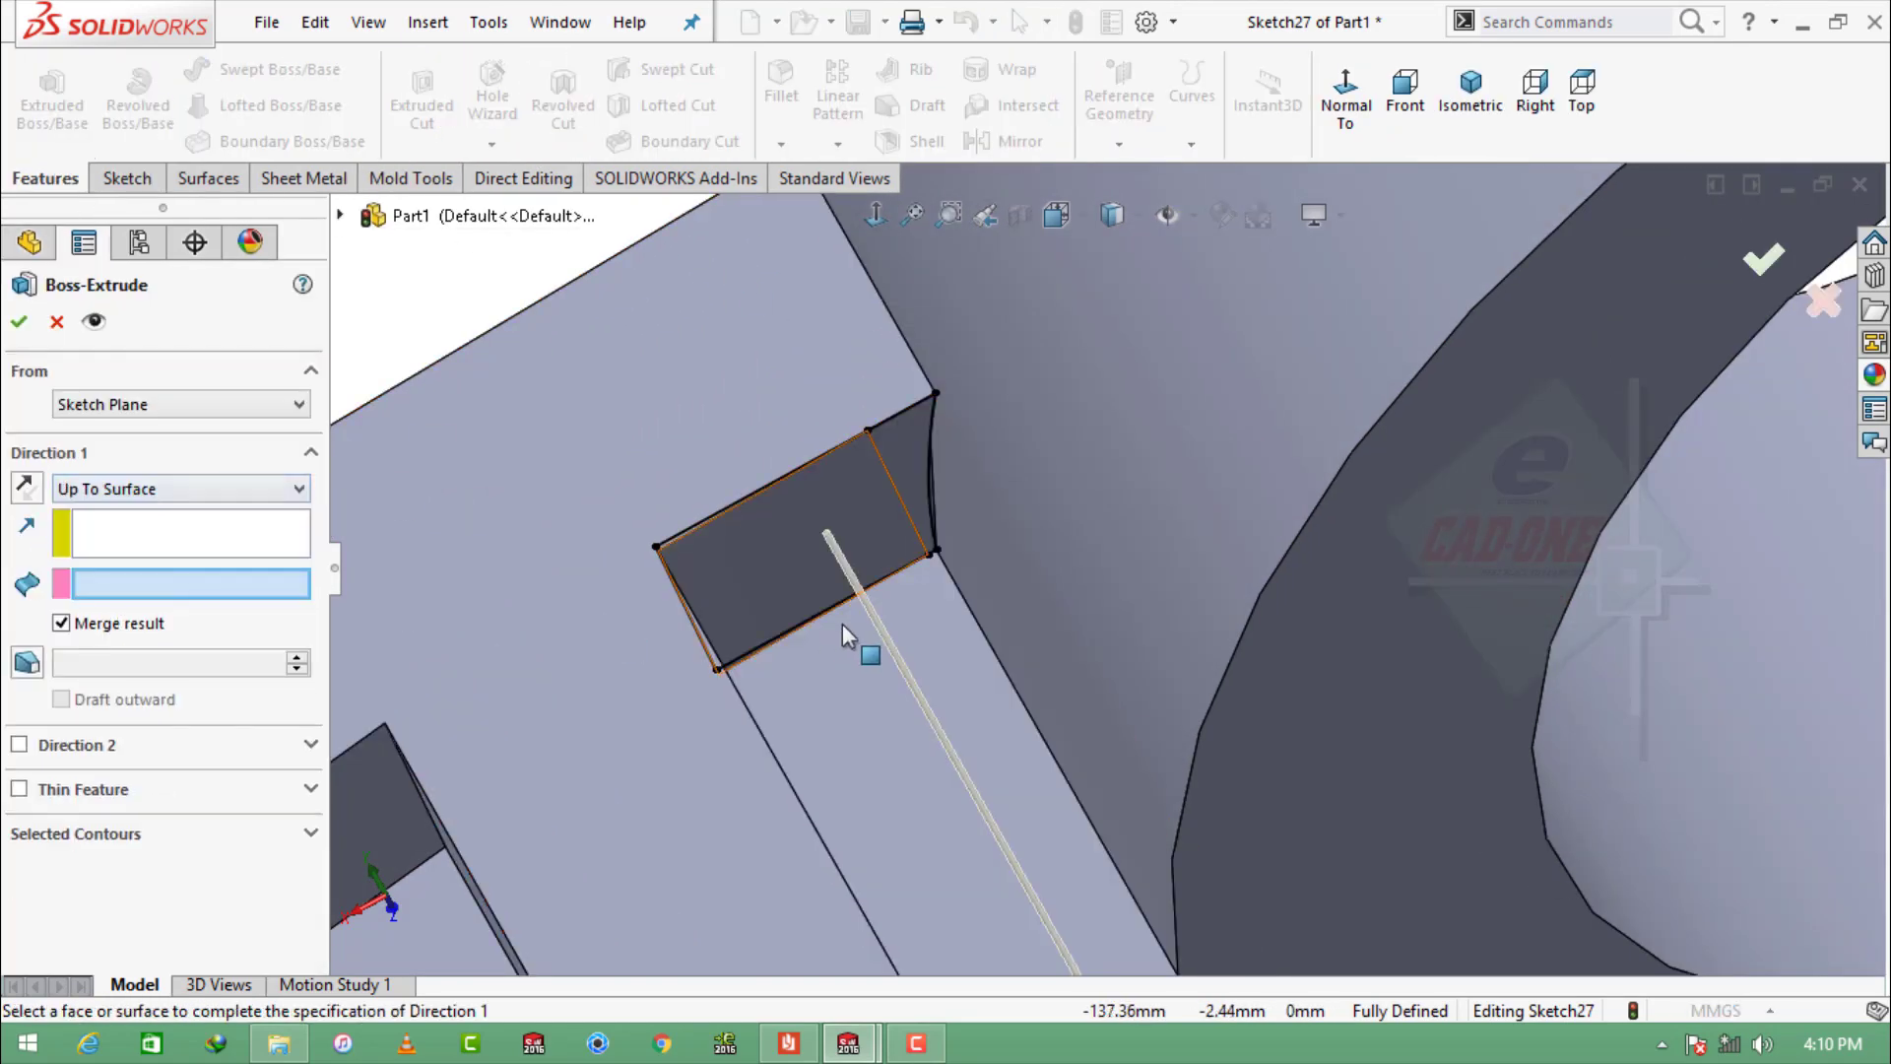
scroll(1103, 650, "up", 2)
left_click(1223, 684)
left_click(19, 321)
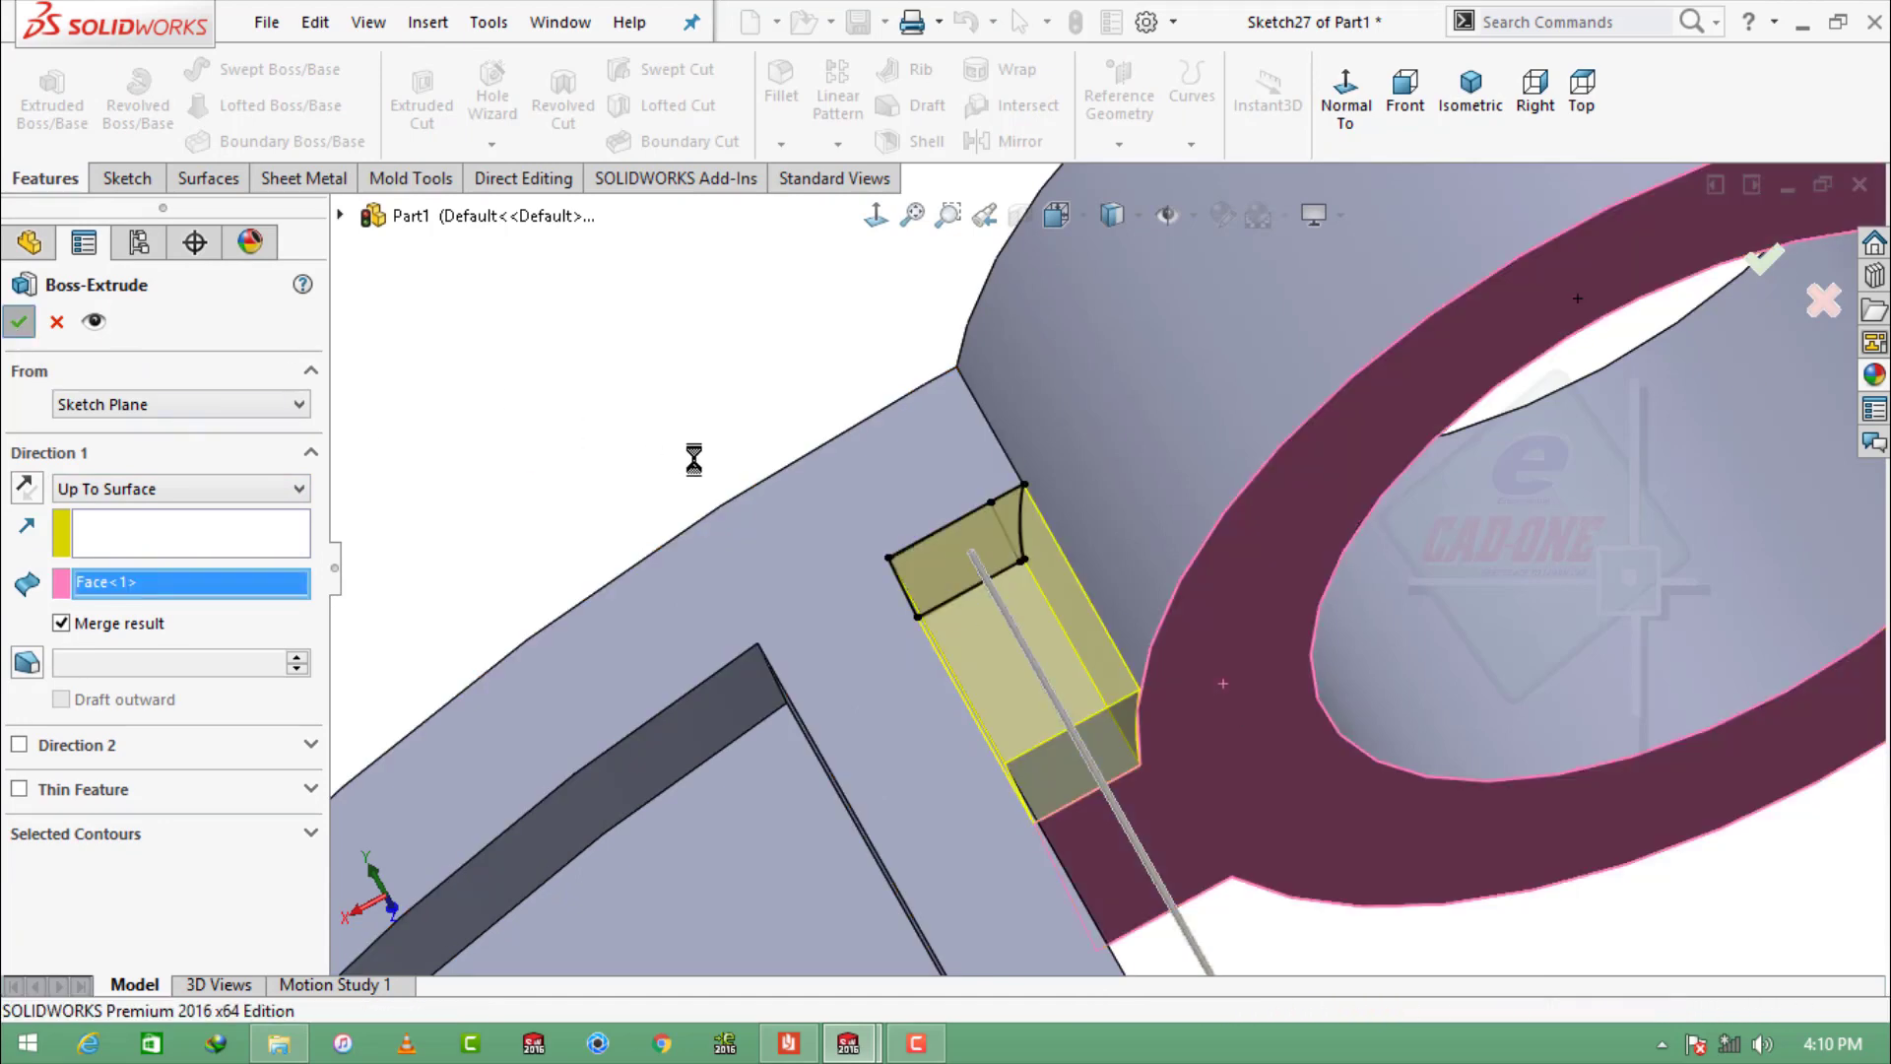
Step: Fillet the short corner edge where the upper ring's web meets the vertical rib with a 6 mm radius
scroll(695, 455, "up", 10)
middle_click_drag(1180, 772, 1360, 443)
scroll(1212, 689, "up", 3)
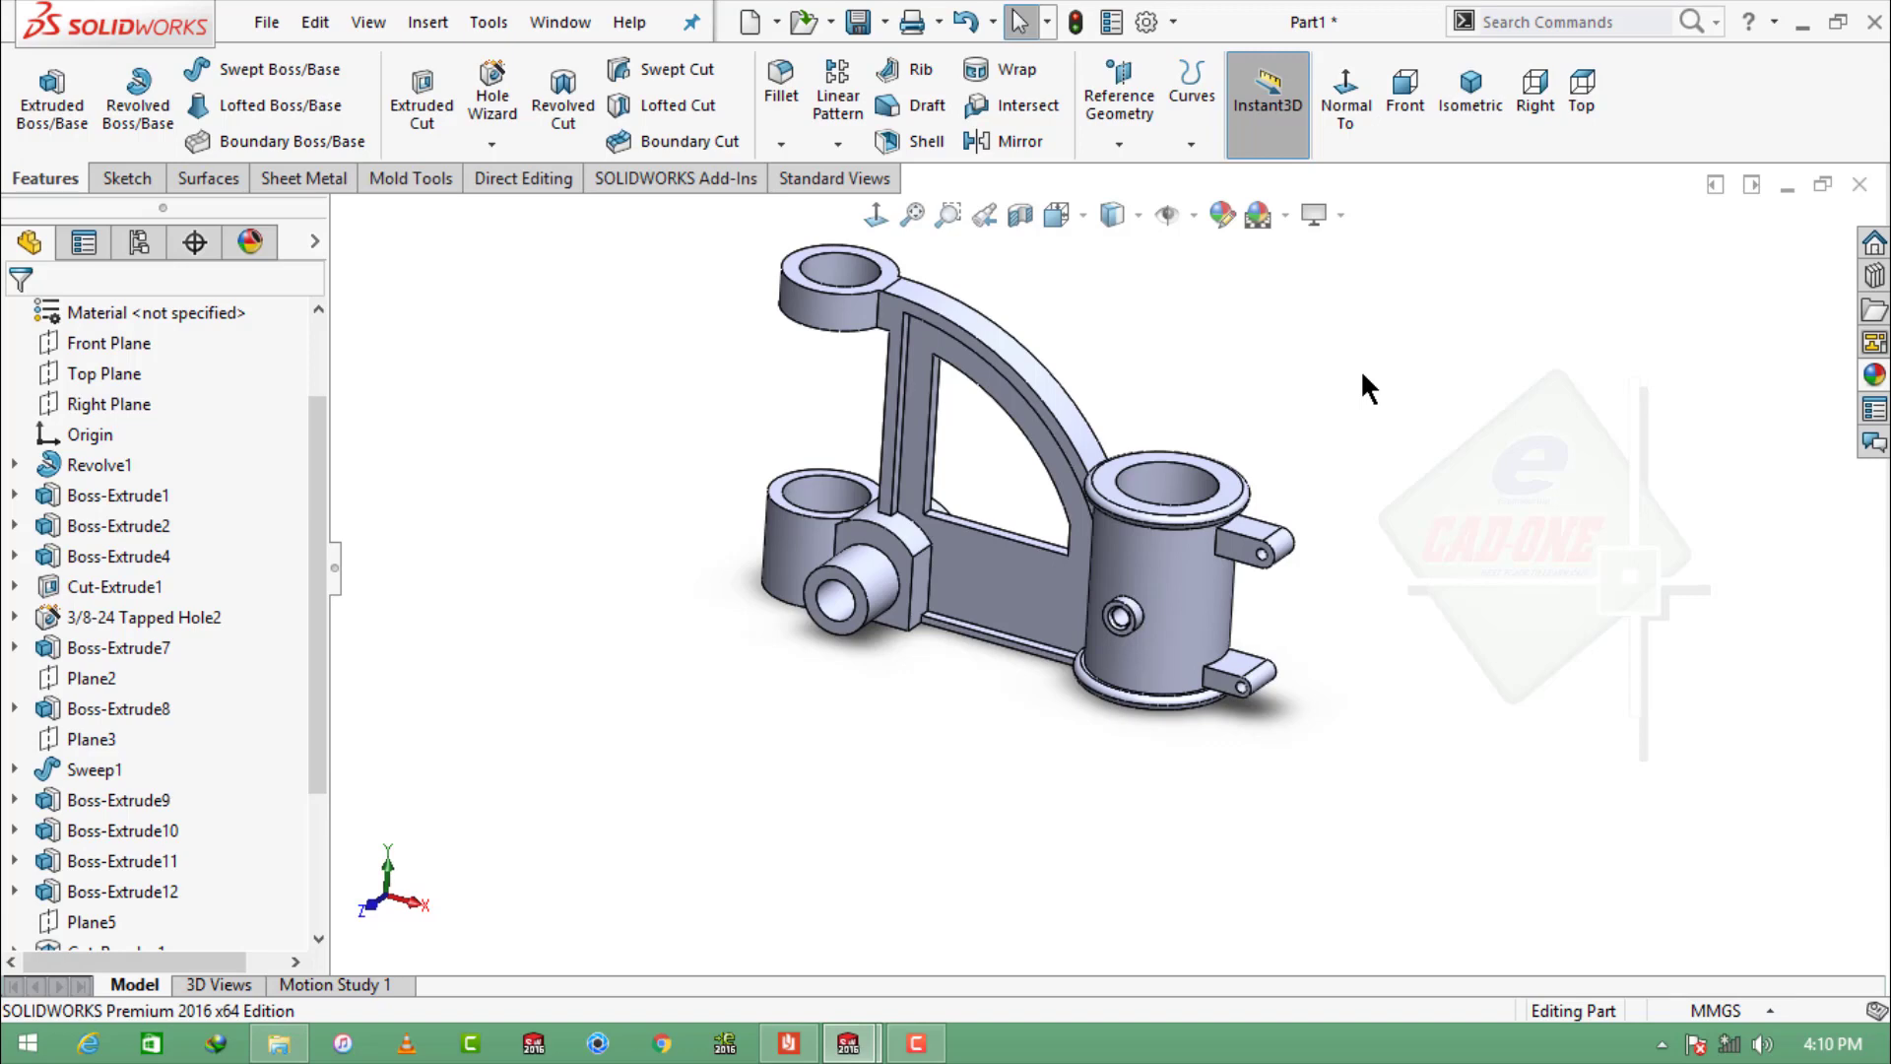
middle_click_drag(1247, 503, 1204, 394)
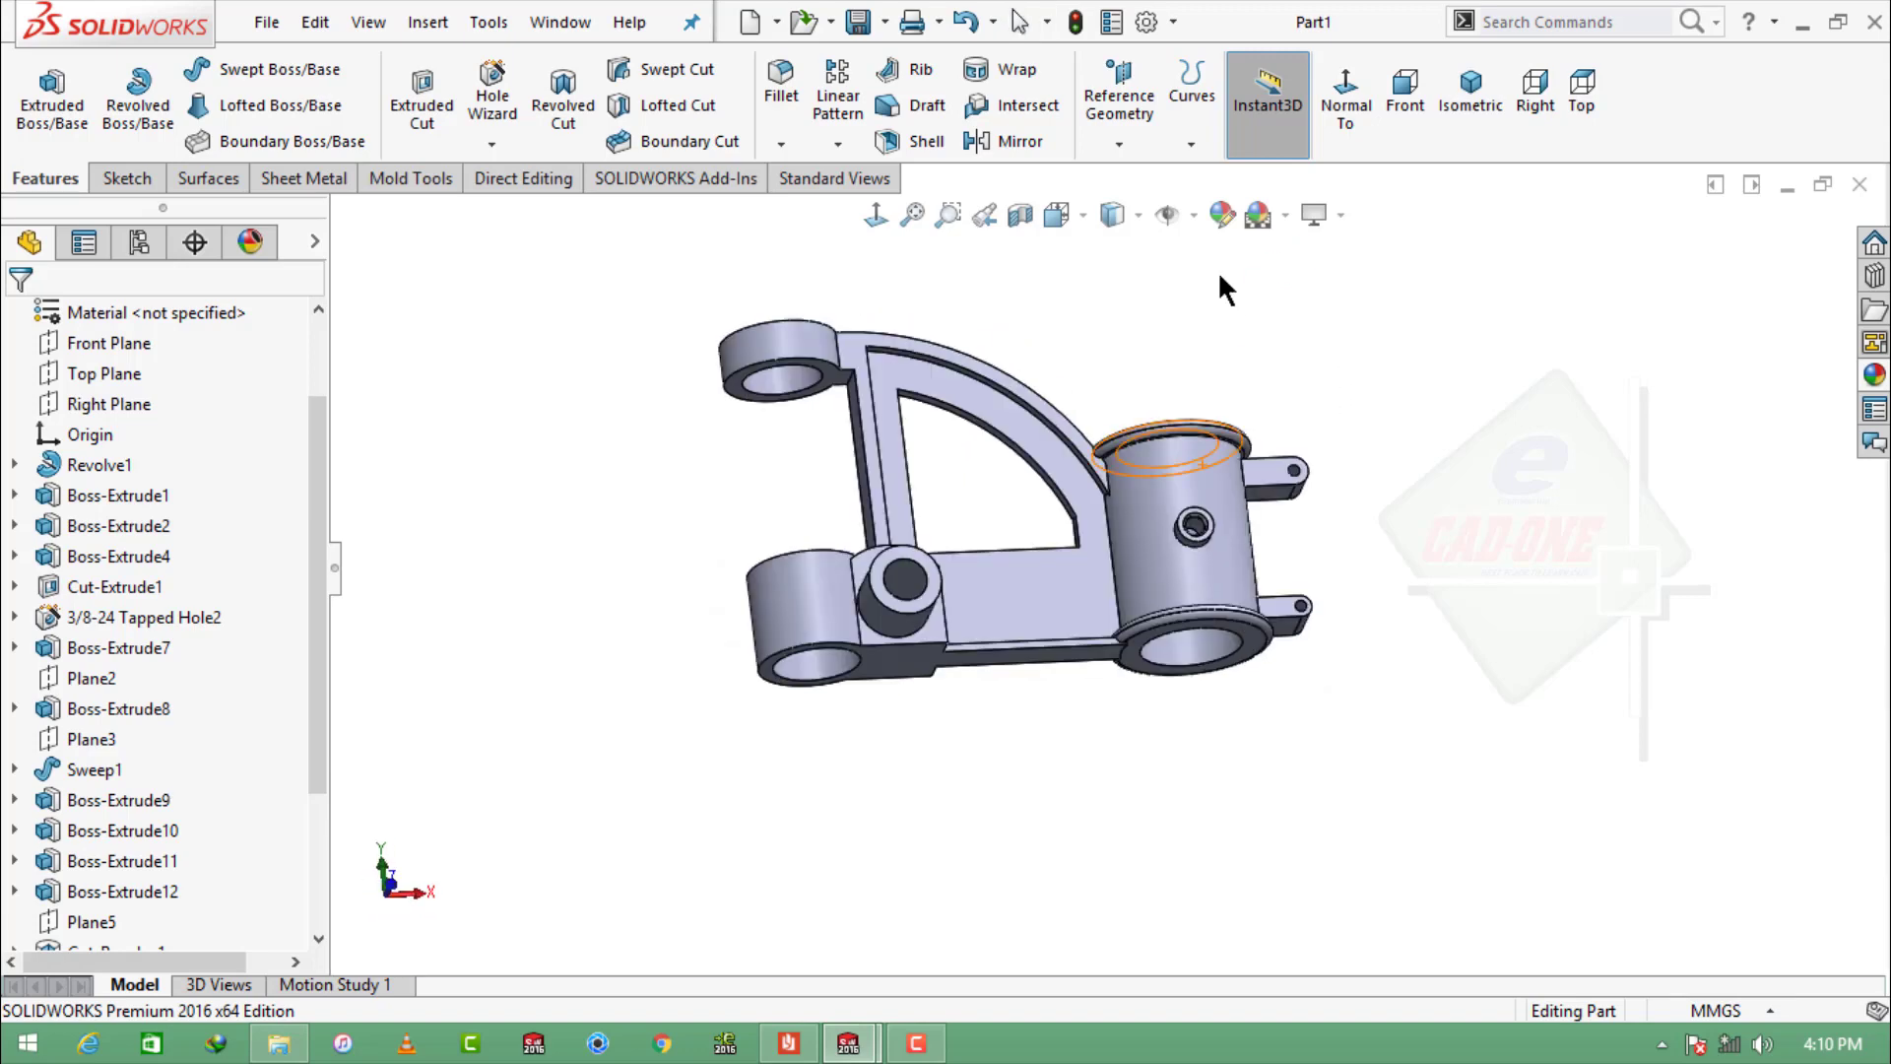
scroll(837, 276, "down", 5)
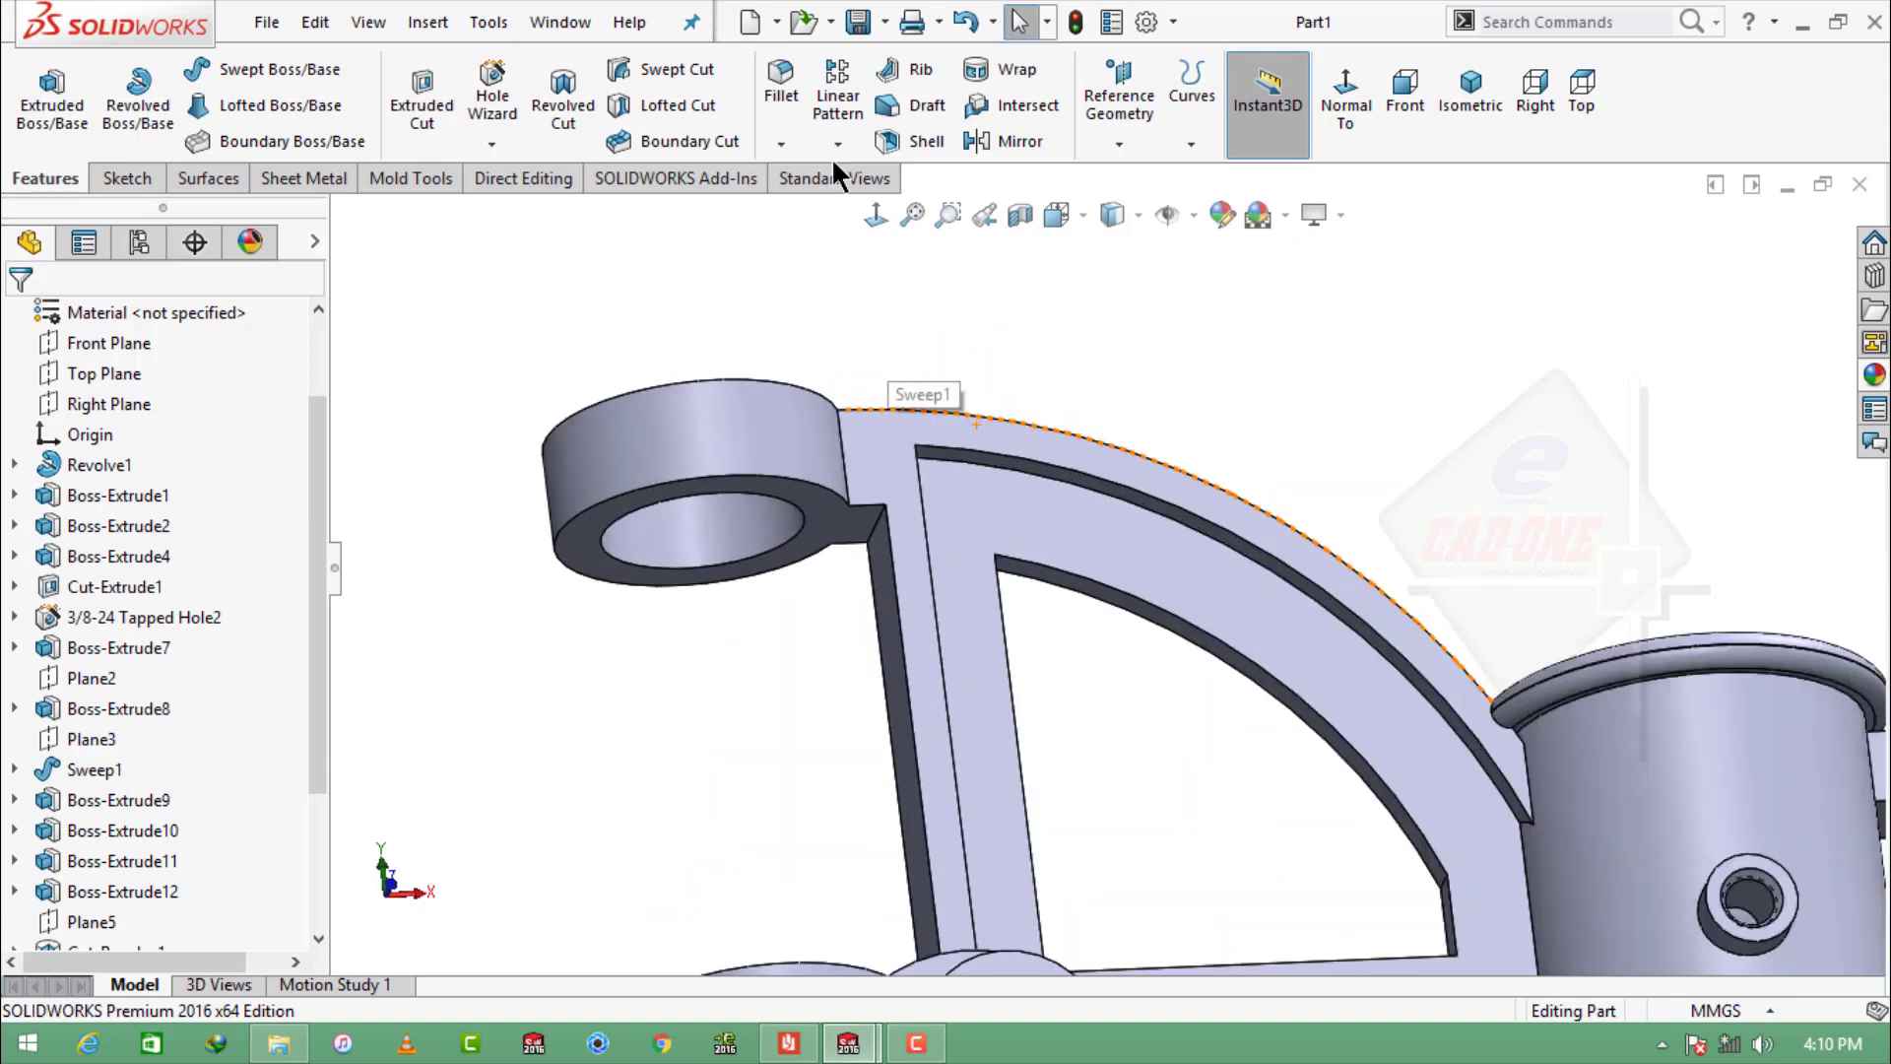
scroll(832, 469, "down", 5)
left_click(837, 475)
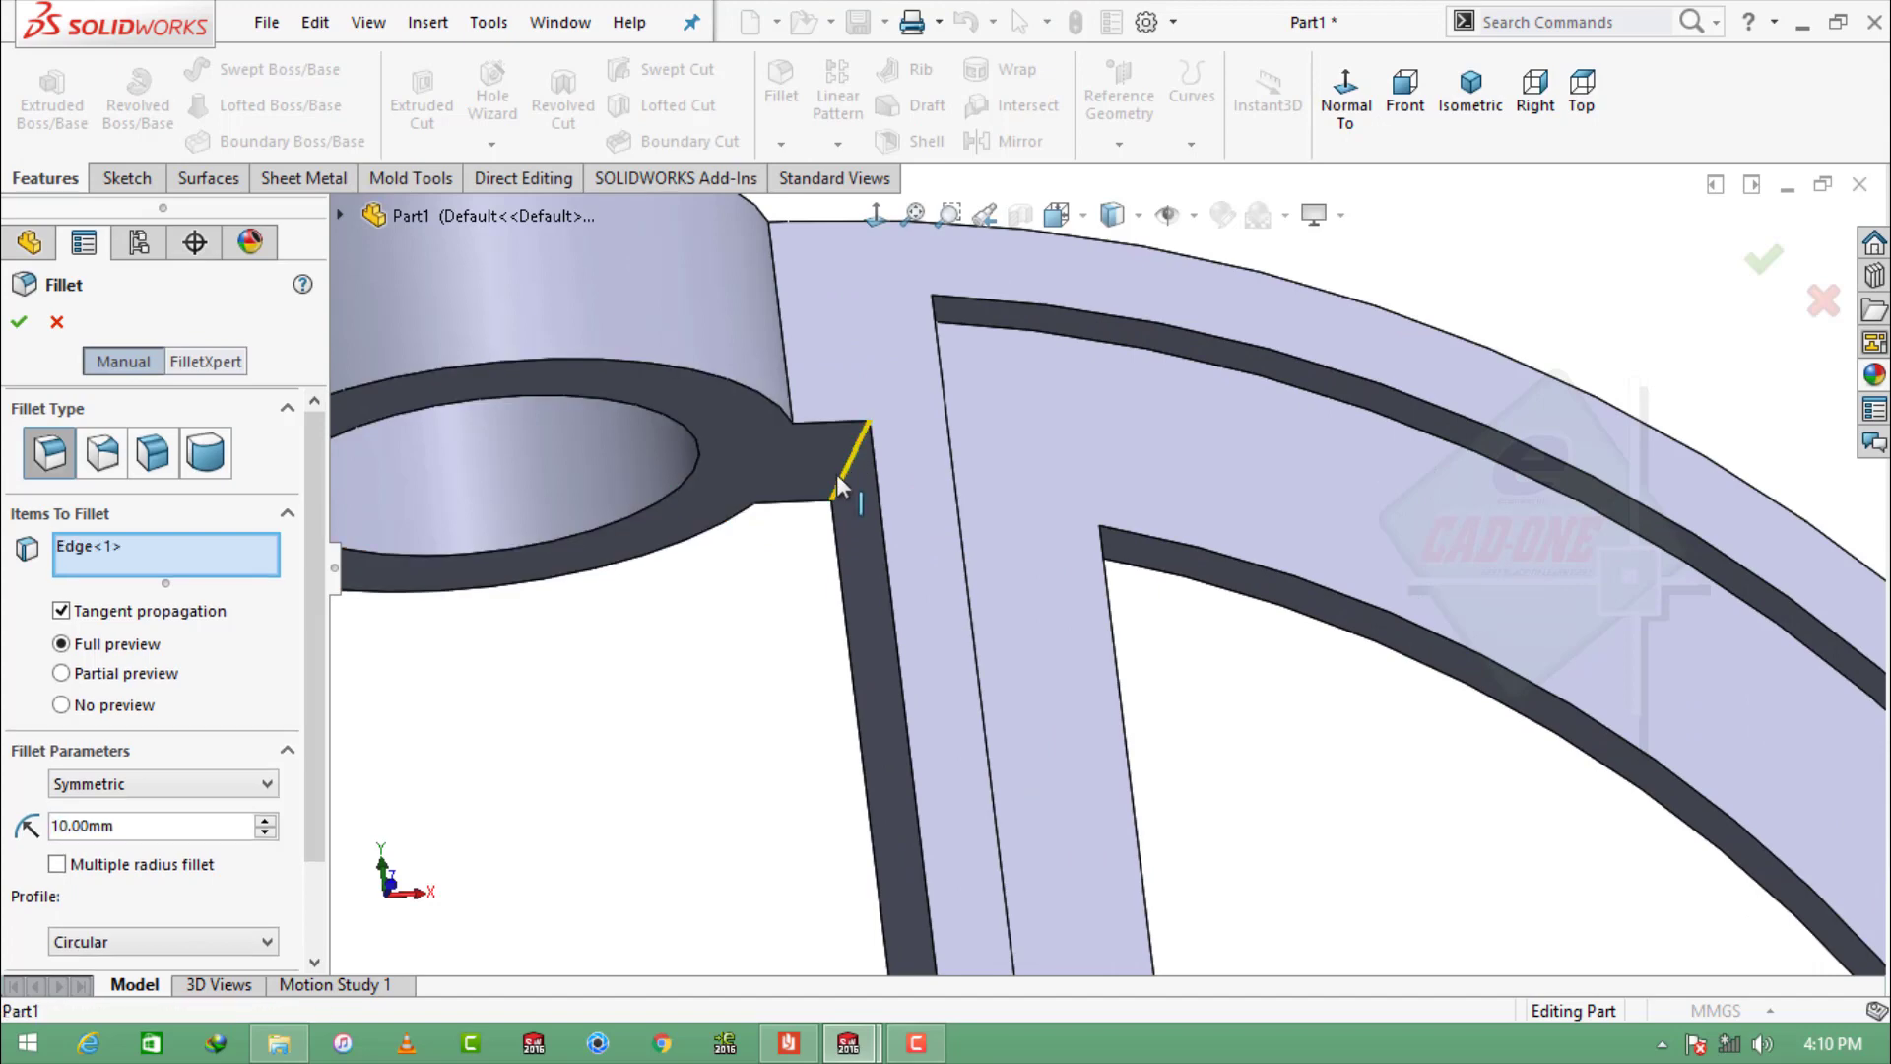
type("6")
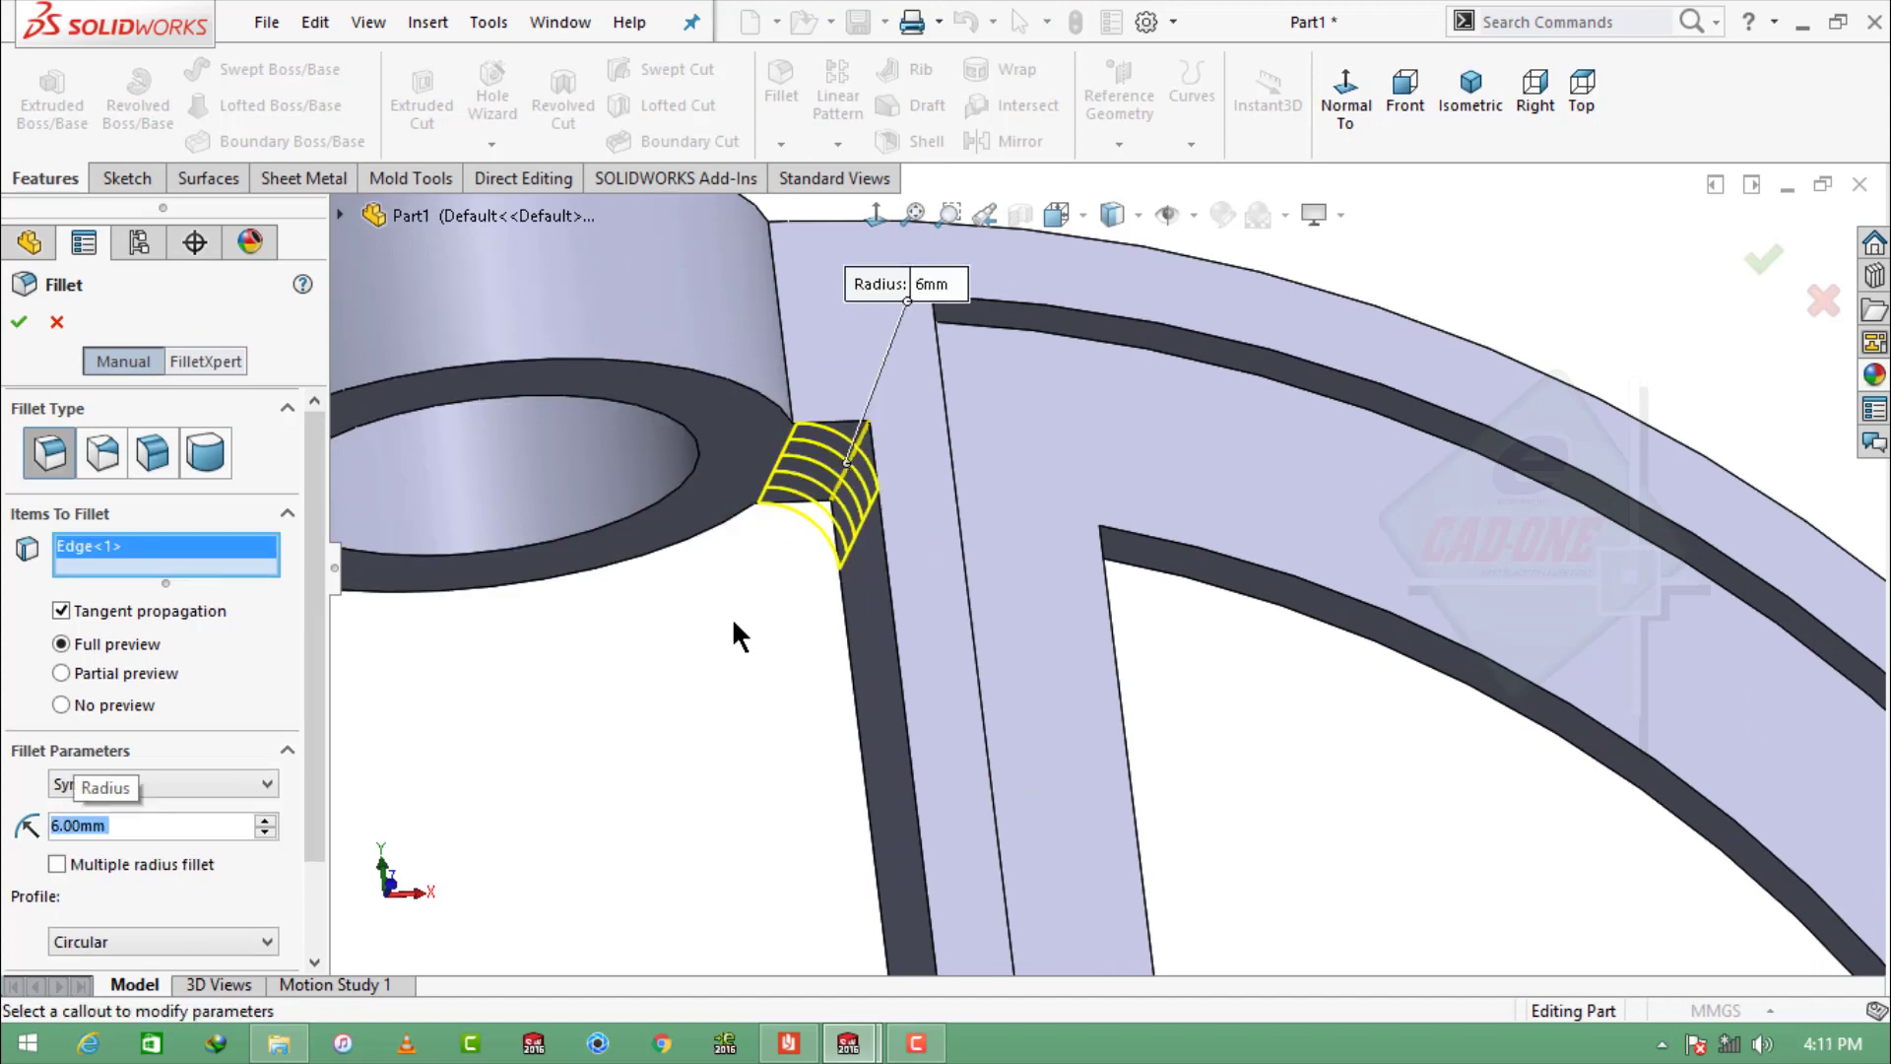
key("Return")
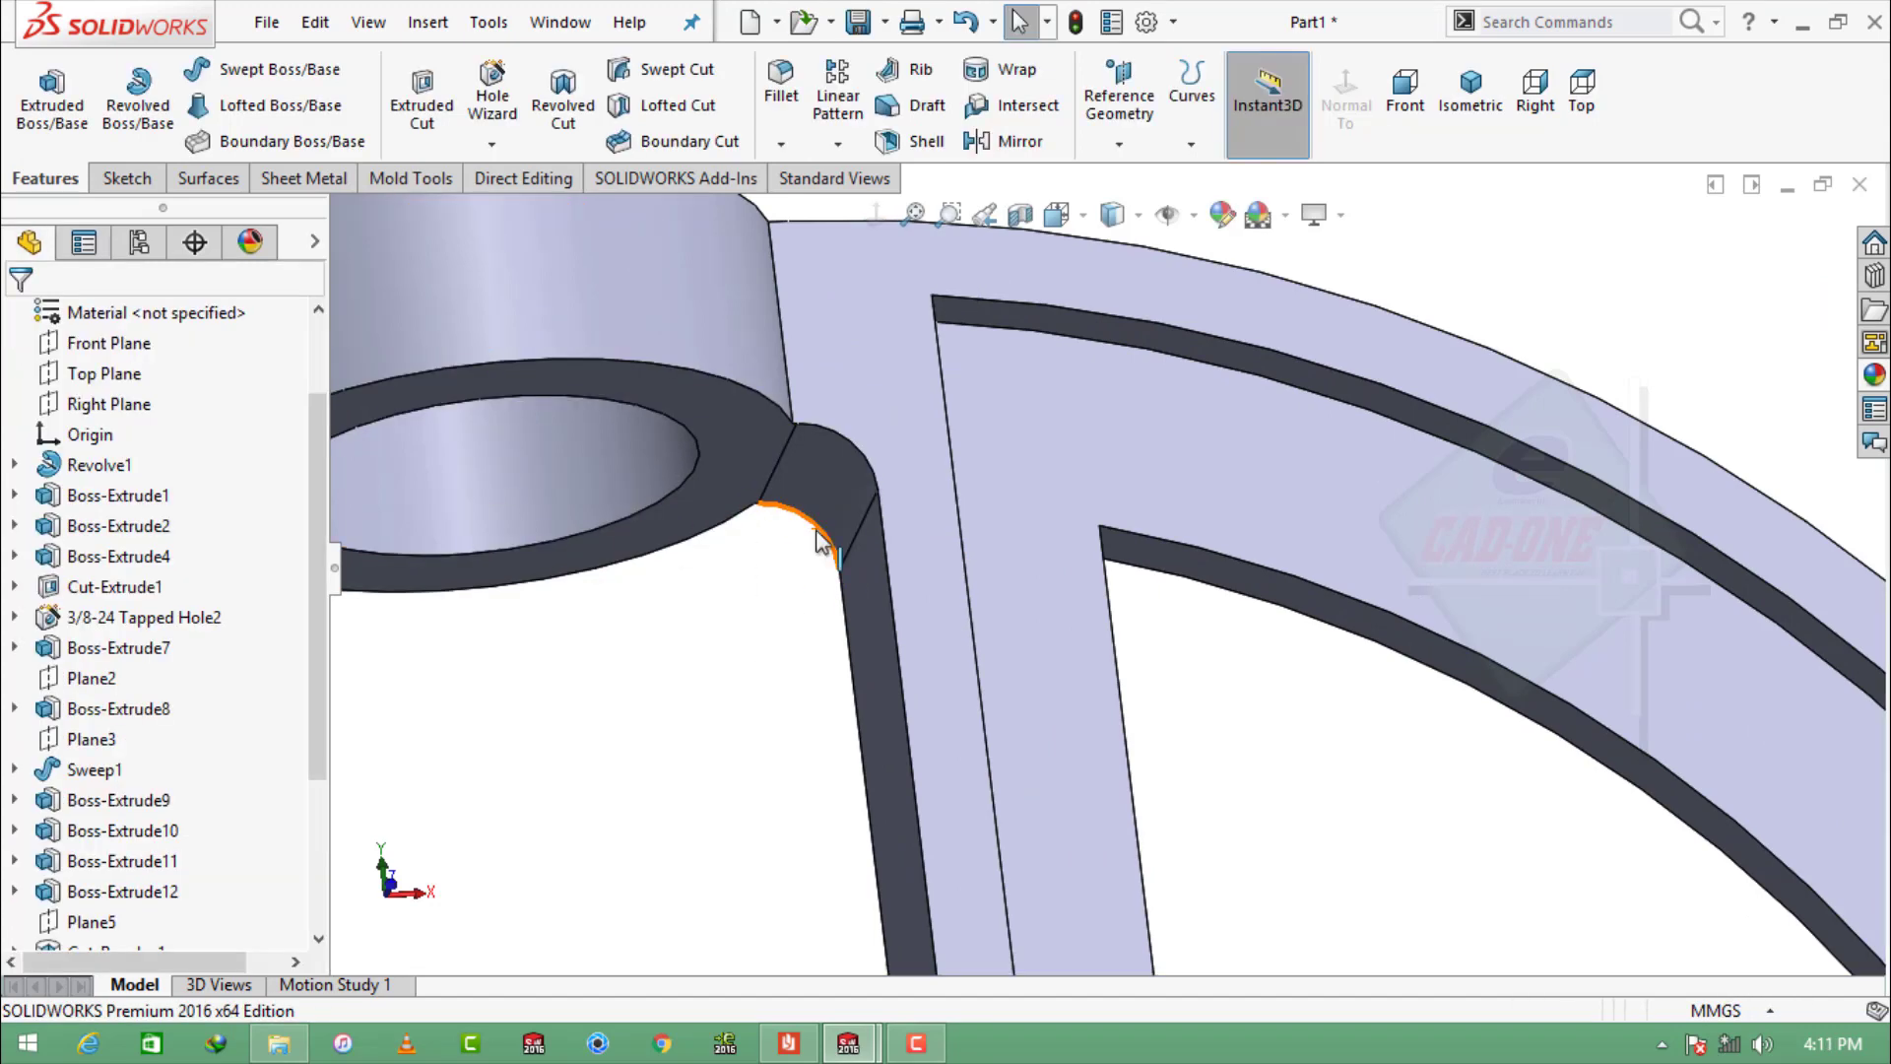
Step: Fillet the inner and outer edges of the arm's vertical rib and rim with a 3 mm radius
scroll(1084, 591, "up", 5)
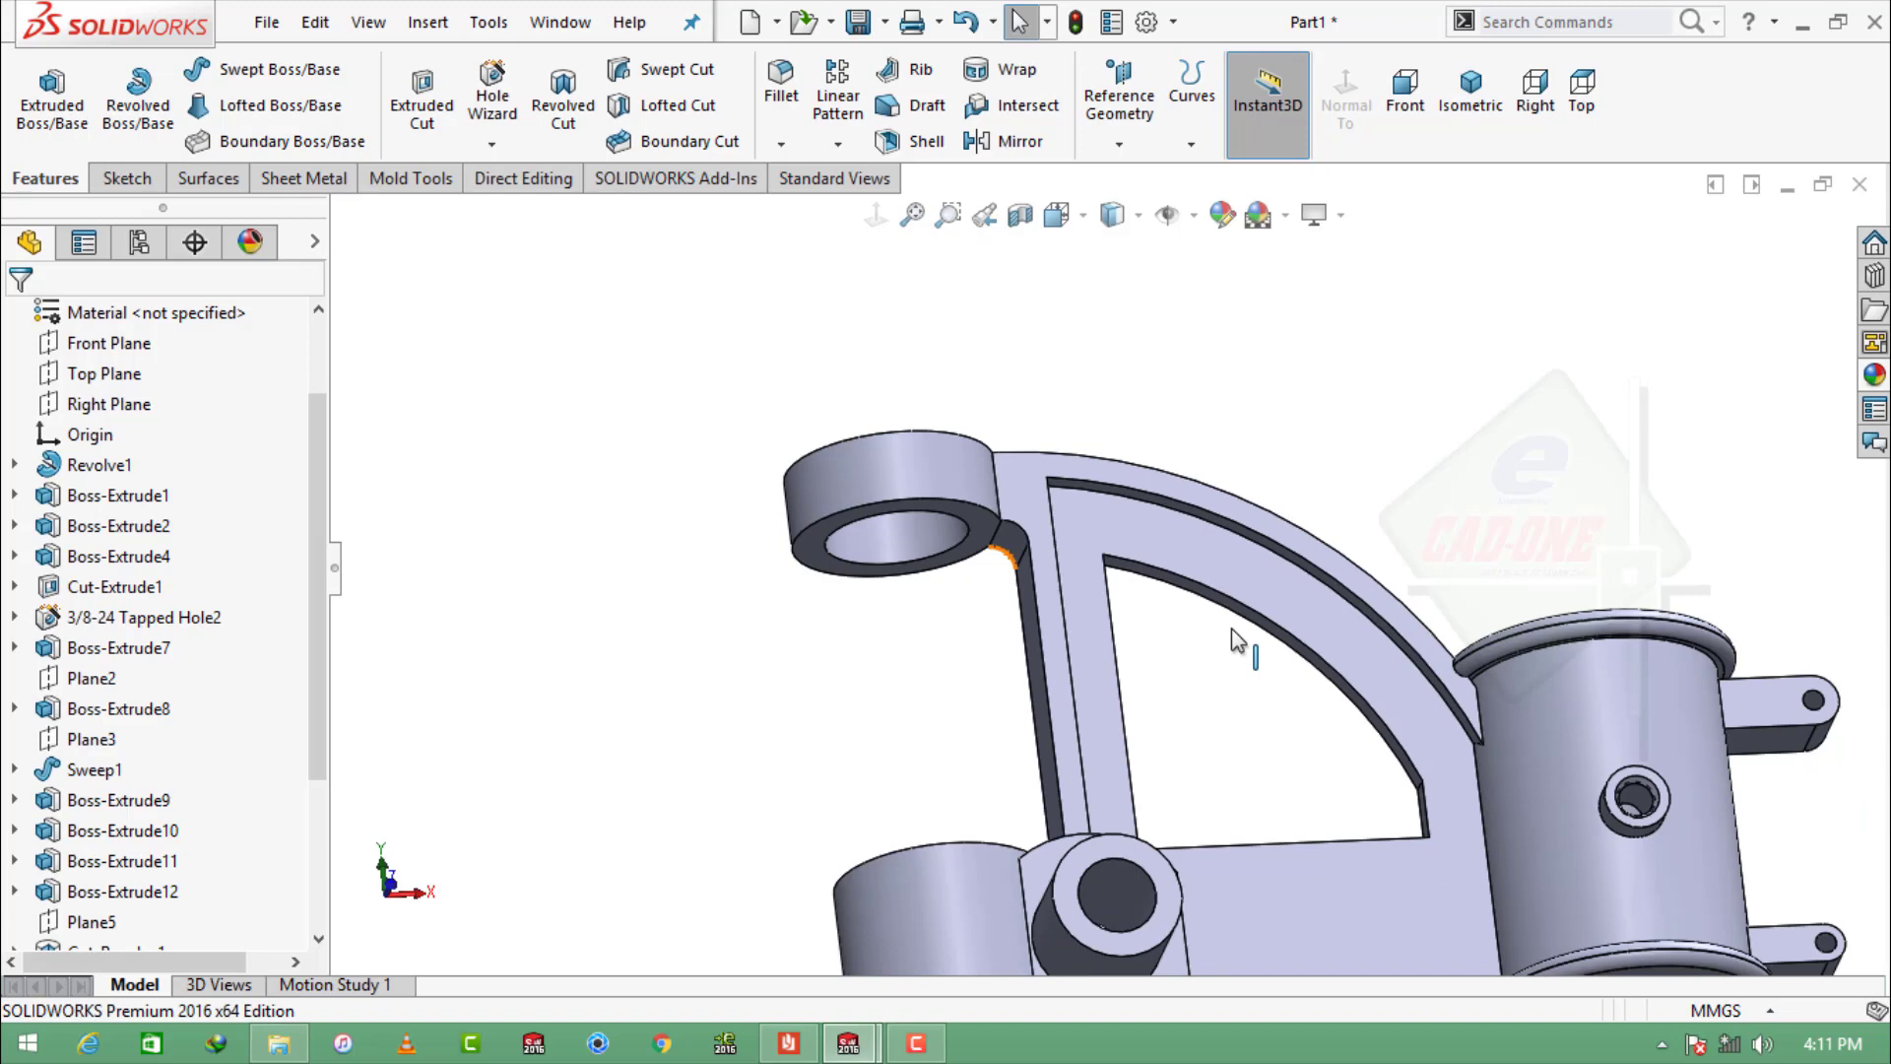
middle_click_drag(1202, 647, 1113, 702)
left_click(783, 87)
type("3")
key("Return")
scroll(1037, 533, "down", 4)
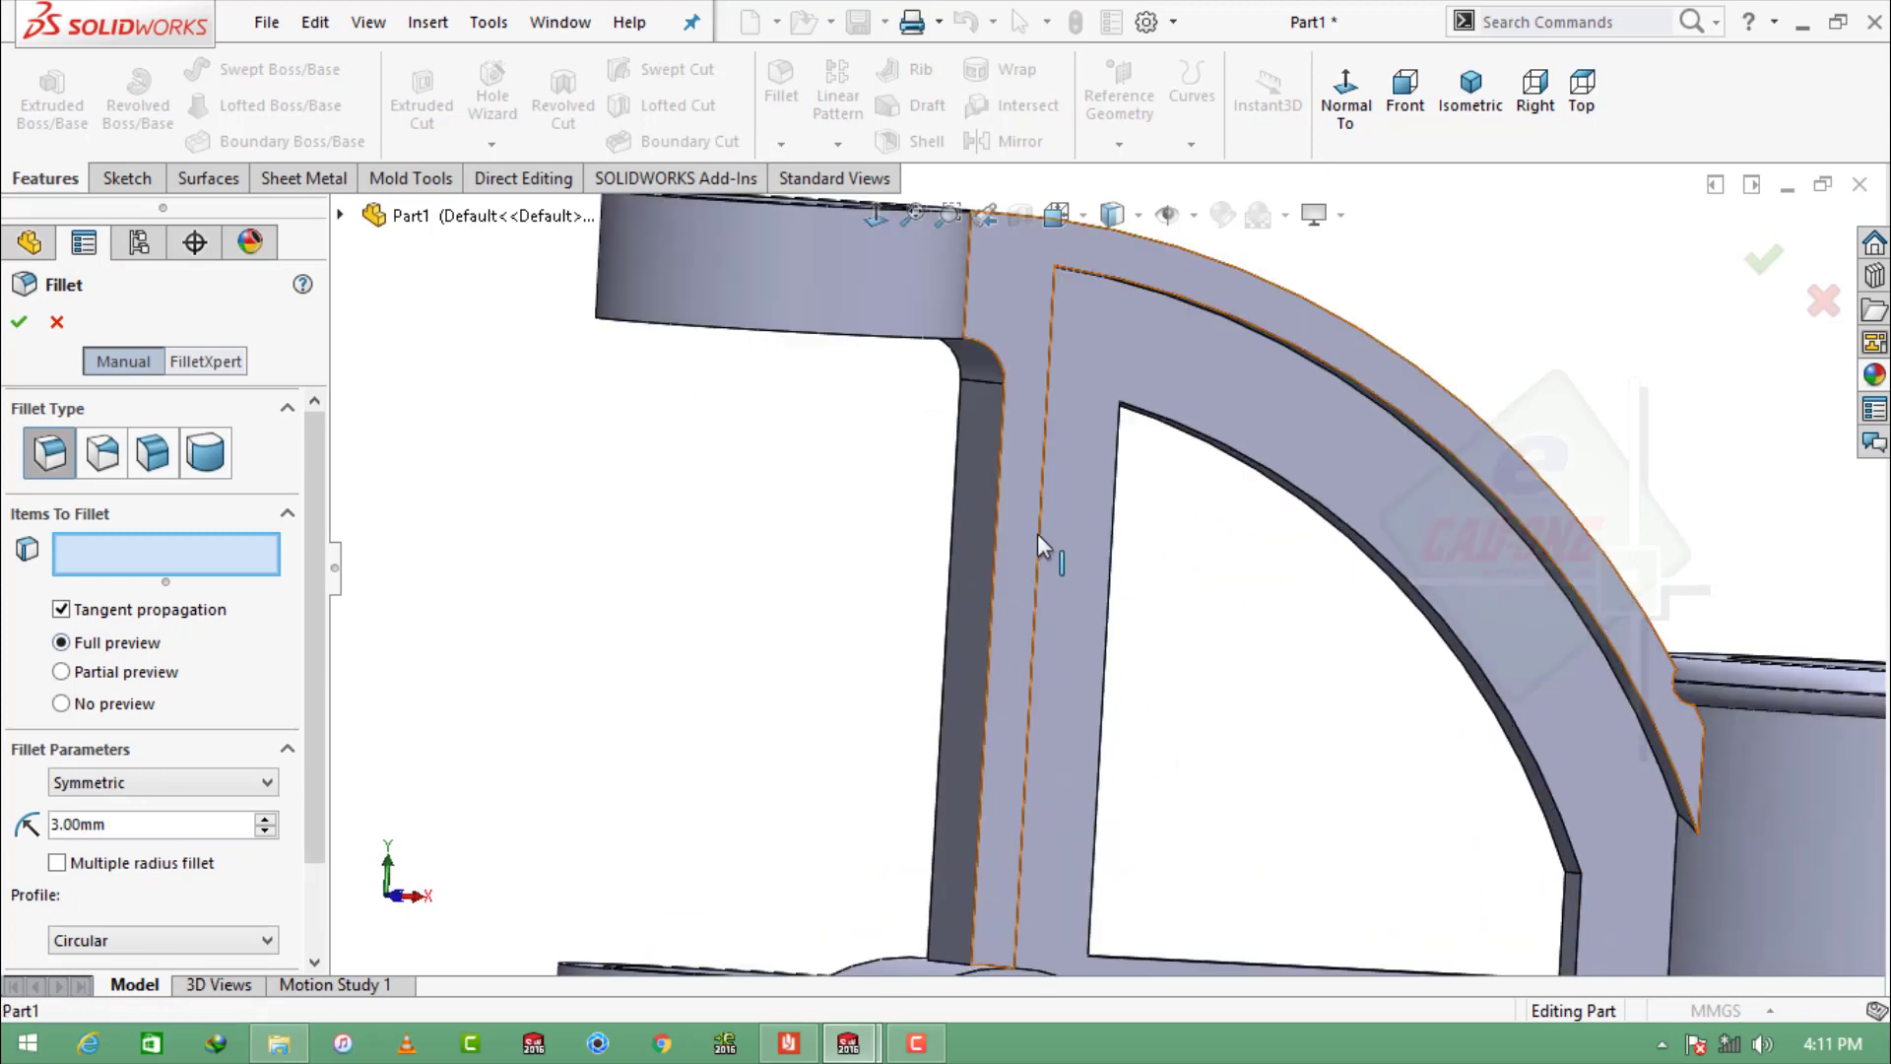
left_click(1038, 533)
left_click(1001, 553)
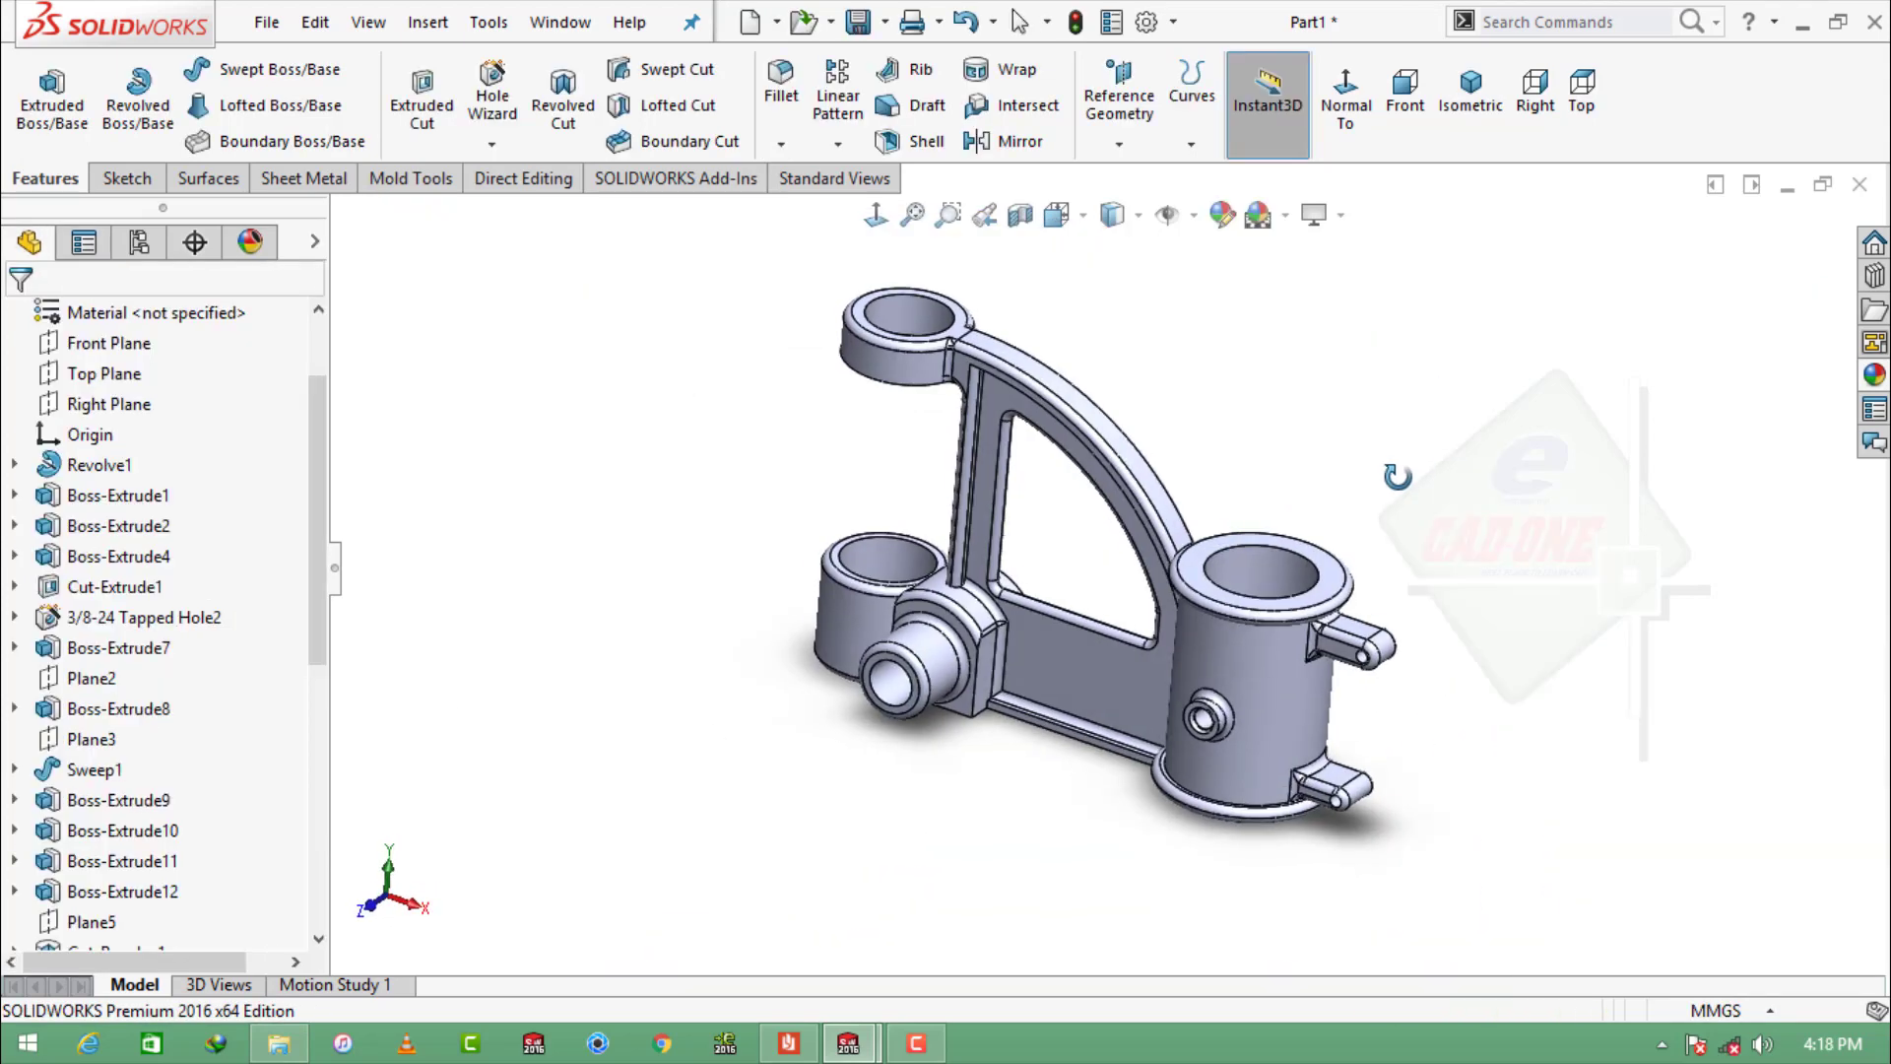
Step: Apply a yellow Satin Finish plastic appearance to the whole part
left_click(1874, 375)
left_click(1488, 294)
left_click(1487, 263)
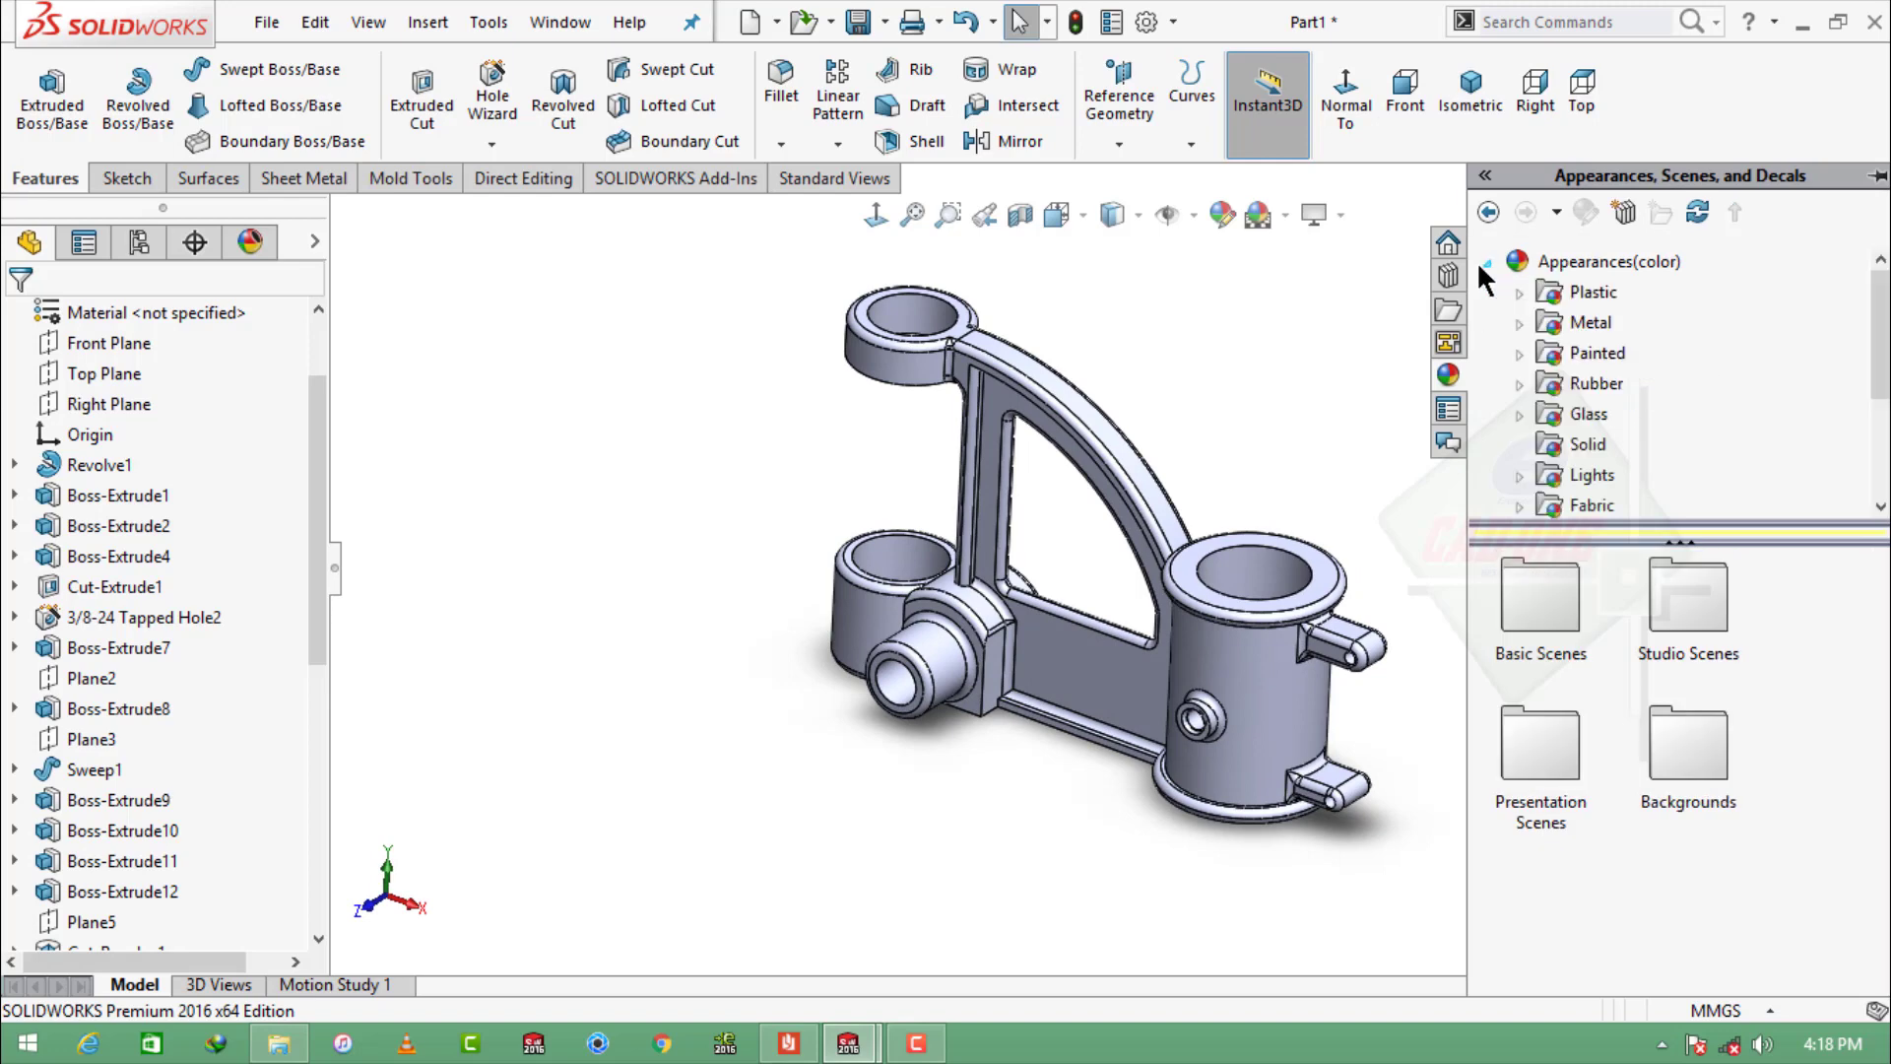
double_click(1594, 292)
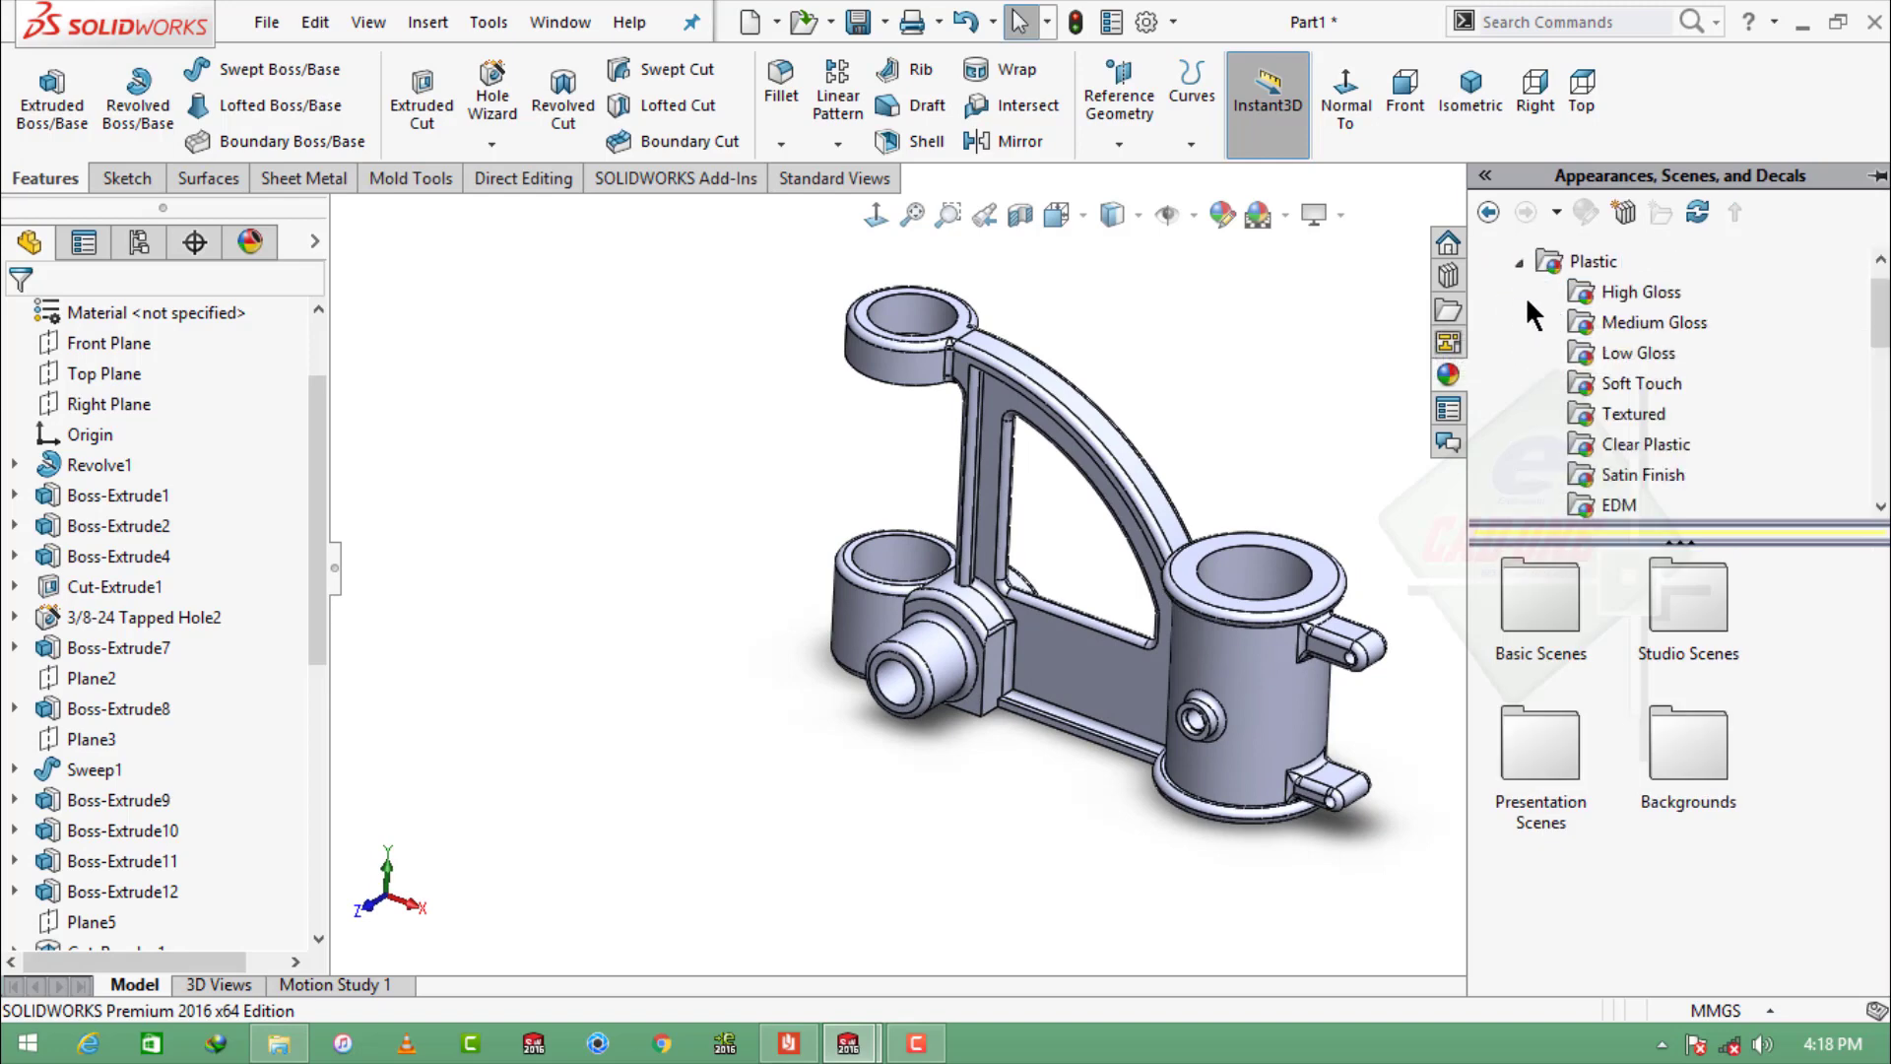
left_click(1643, 475)
scroll(1711, 970, "down", 3)
double_click(1705, 911)
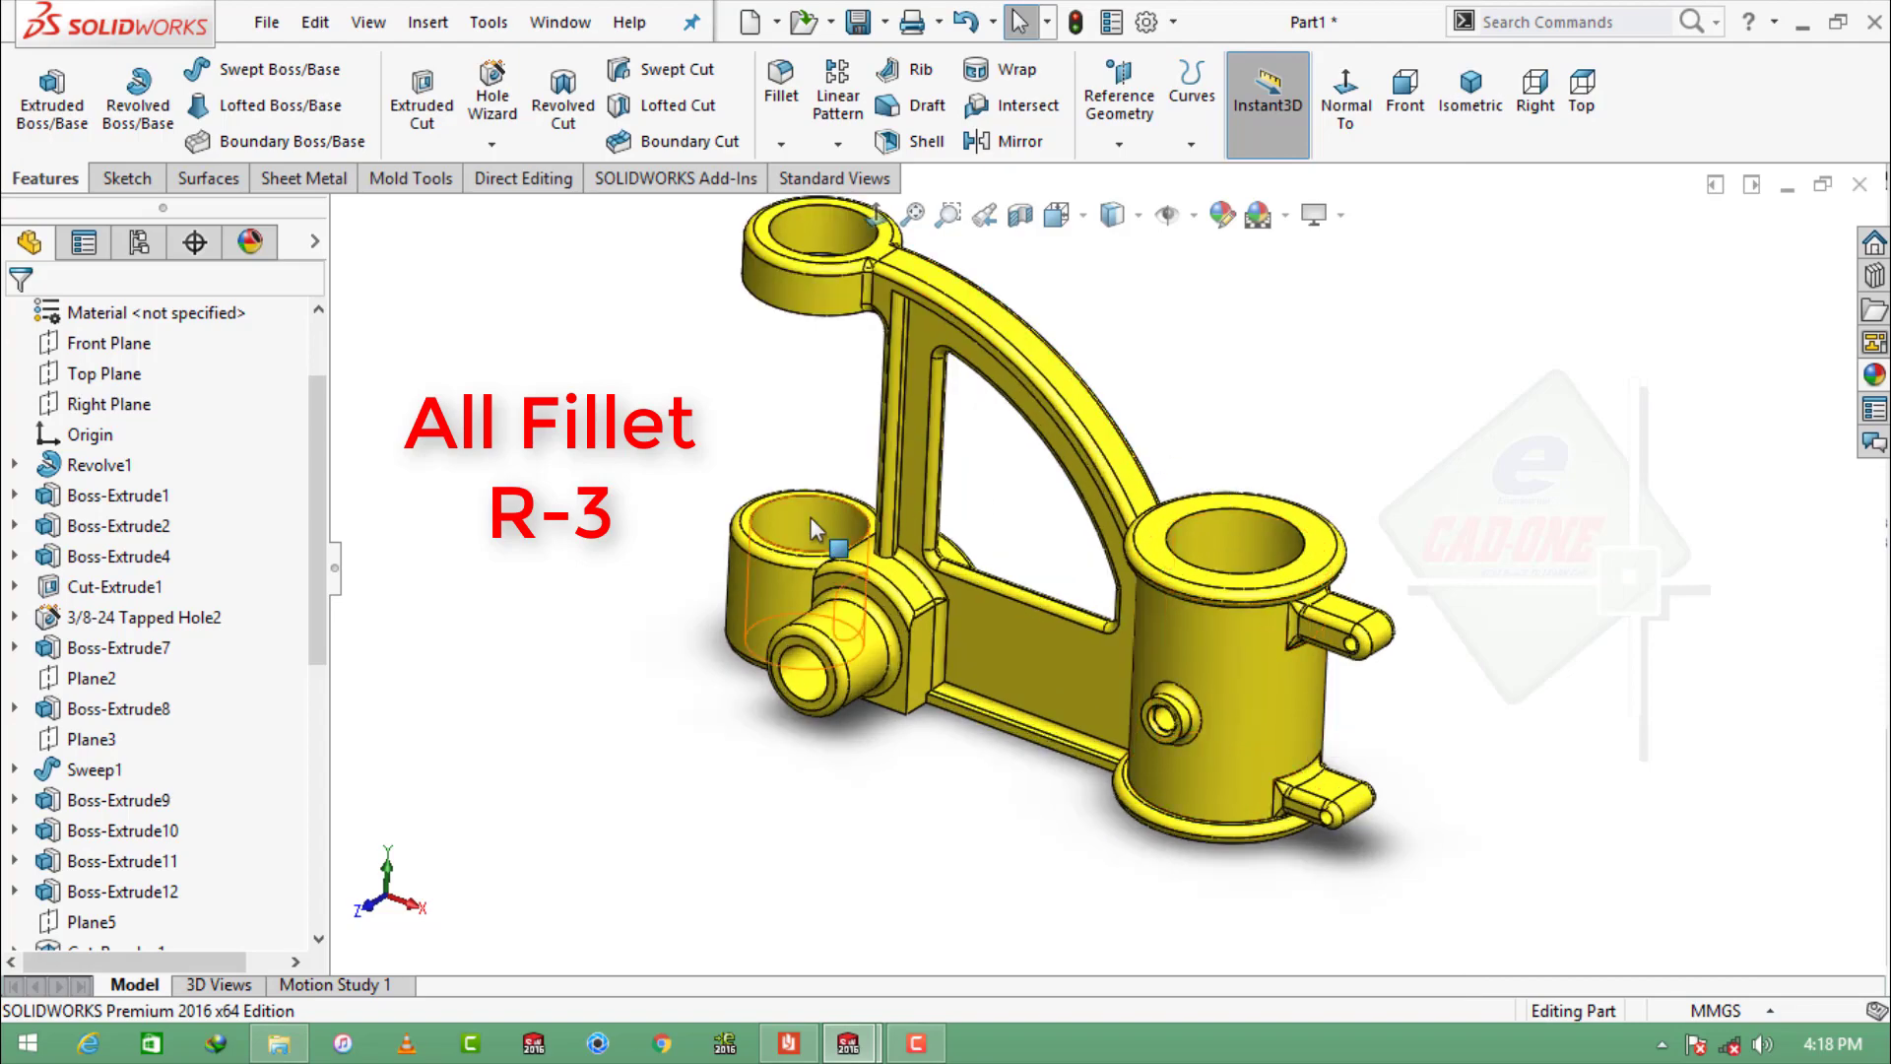
Step: Select together the inner faces of both round bosses, the hollow stub, the large cylinder and the small tapped hole
left_click(816, 527)
left_click(826, 239, "ctrl")
left_click(806, 673, "ctrl")
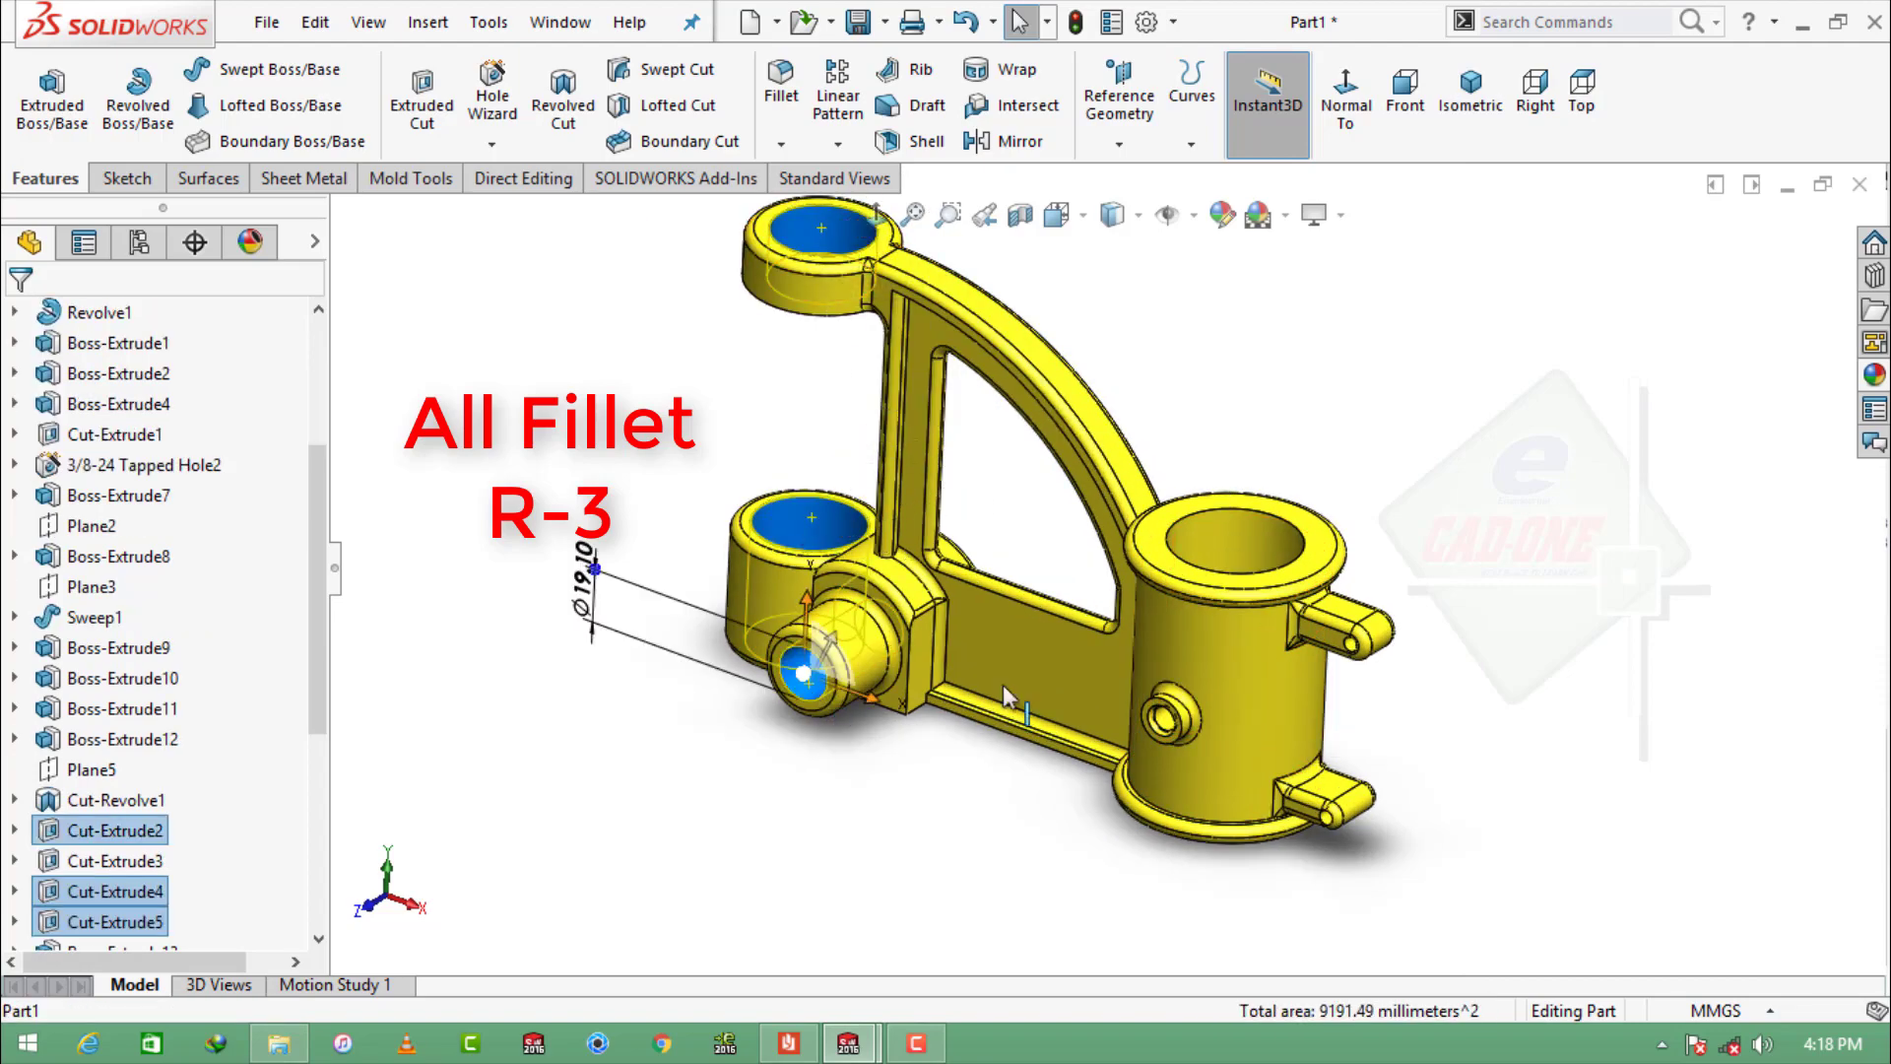
left_click(1266, 542, "ctrl")
scroll(1182, 729, "down", 5)
left_click(1046, 636, "ctrl")
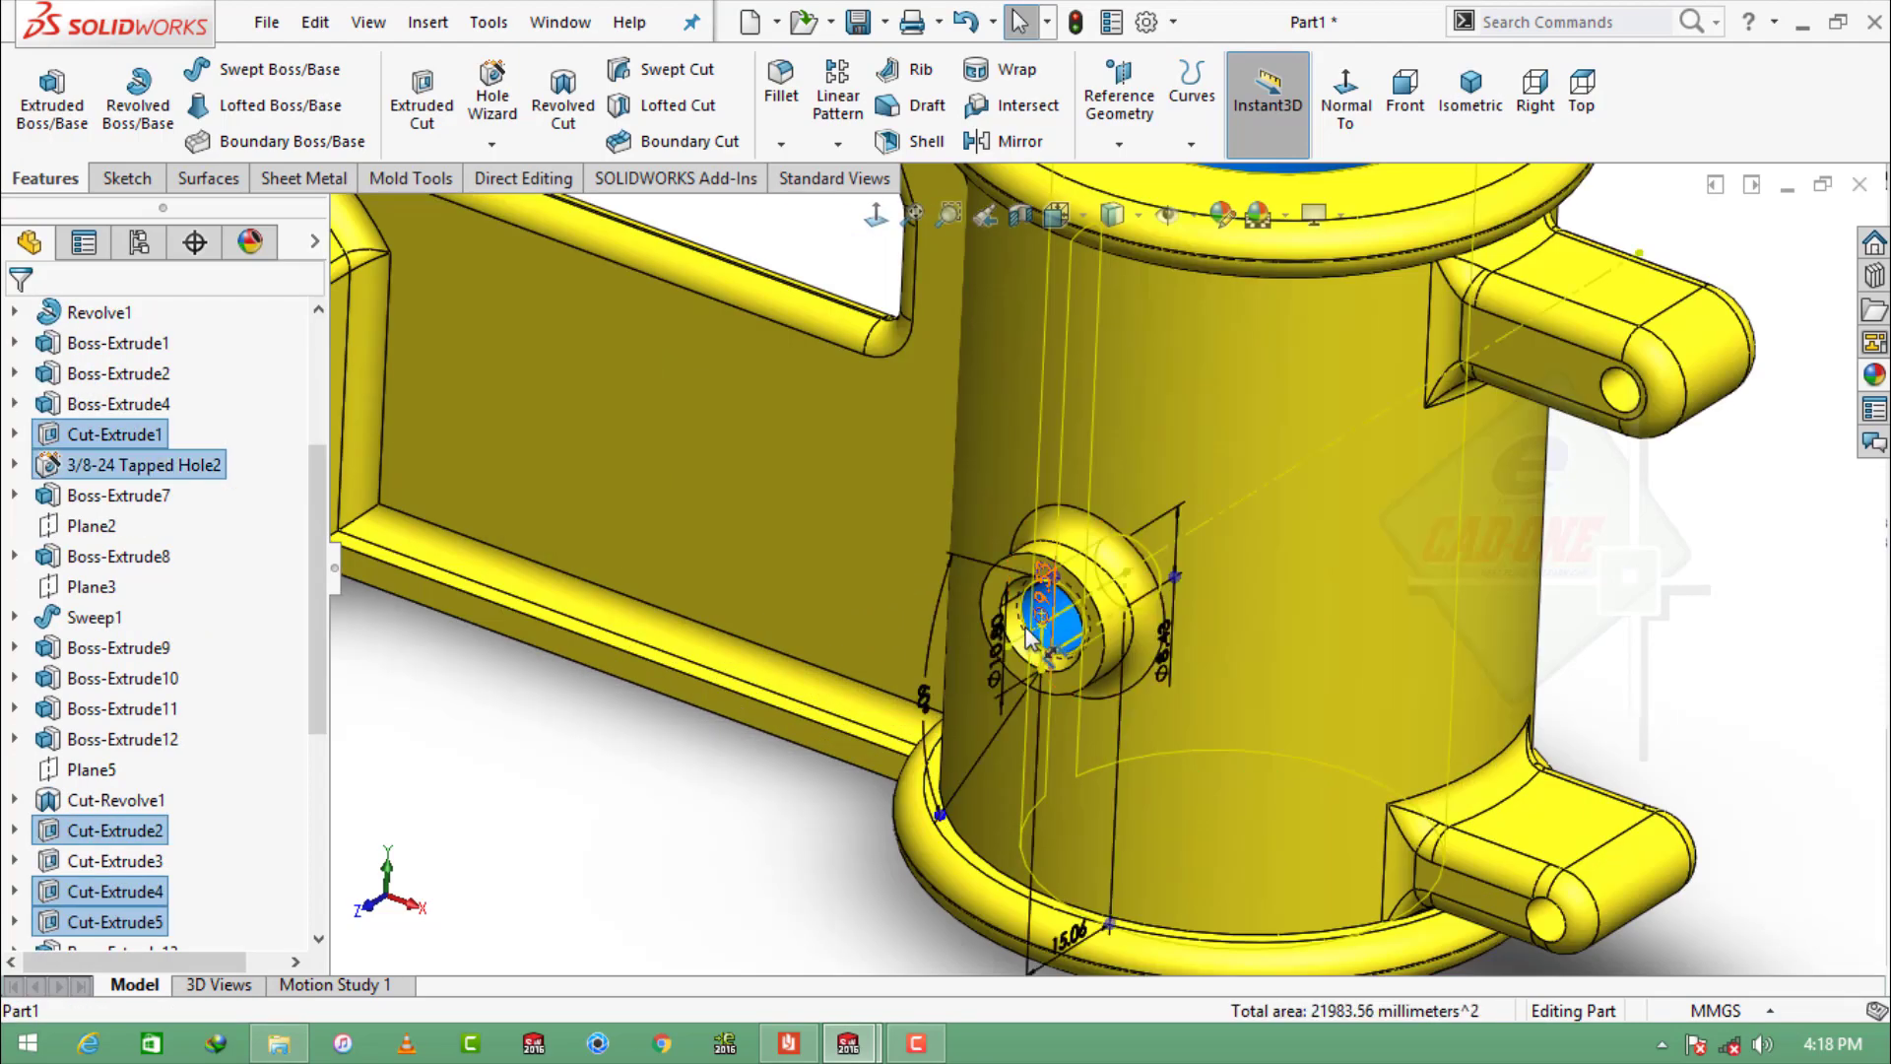
scroll(1034, 631, "down", 3)
left_click(1028, 594, "ctrl")
Step: Add the inner faces of the small holes in both side lugs of the large cylinder to the bore selection
scroll(1062, 595, "up", 5)
scroll(1643, 835, "down", 6)
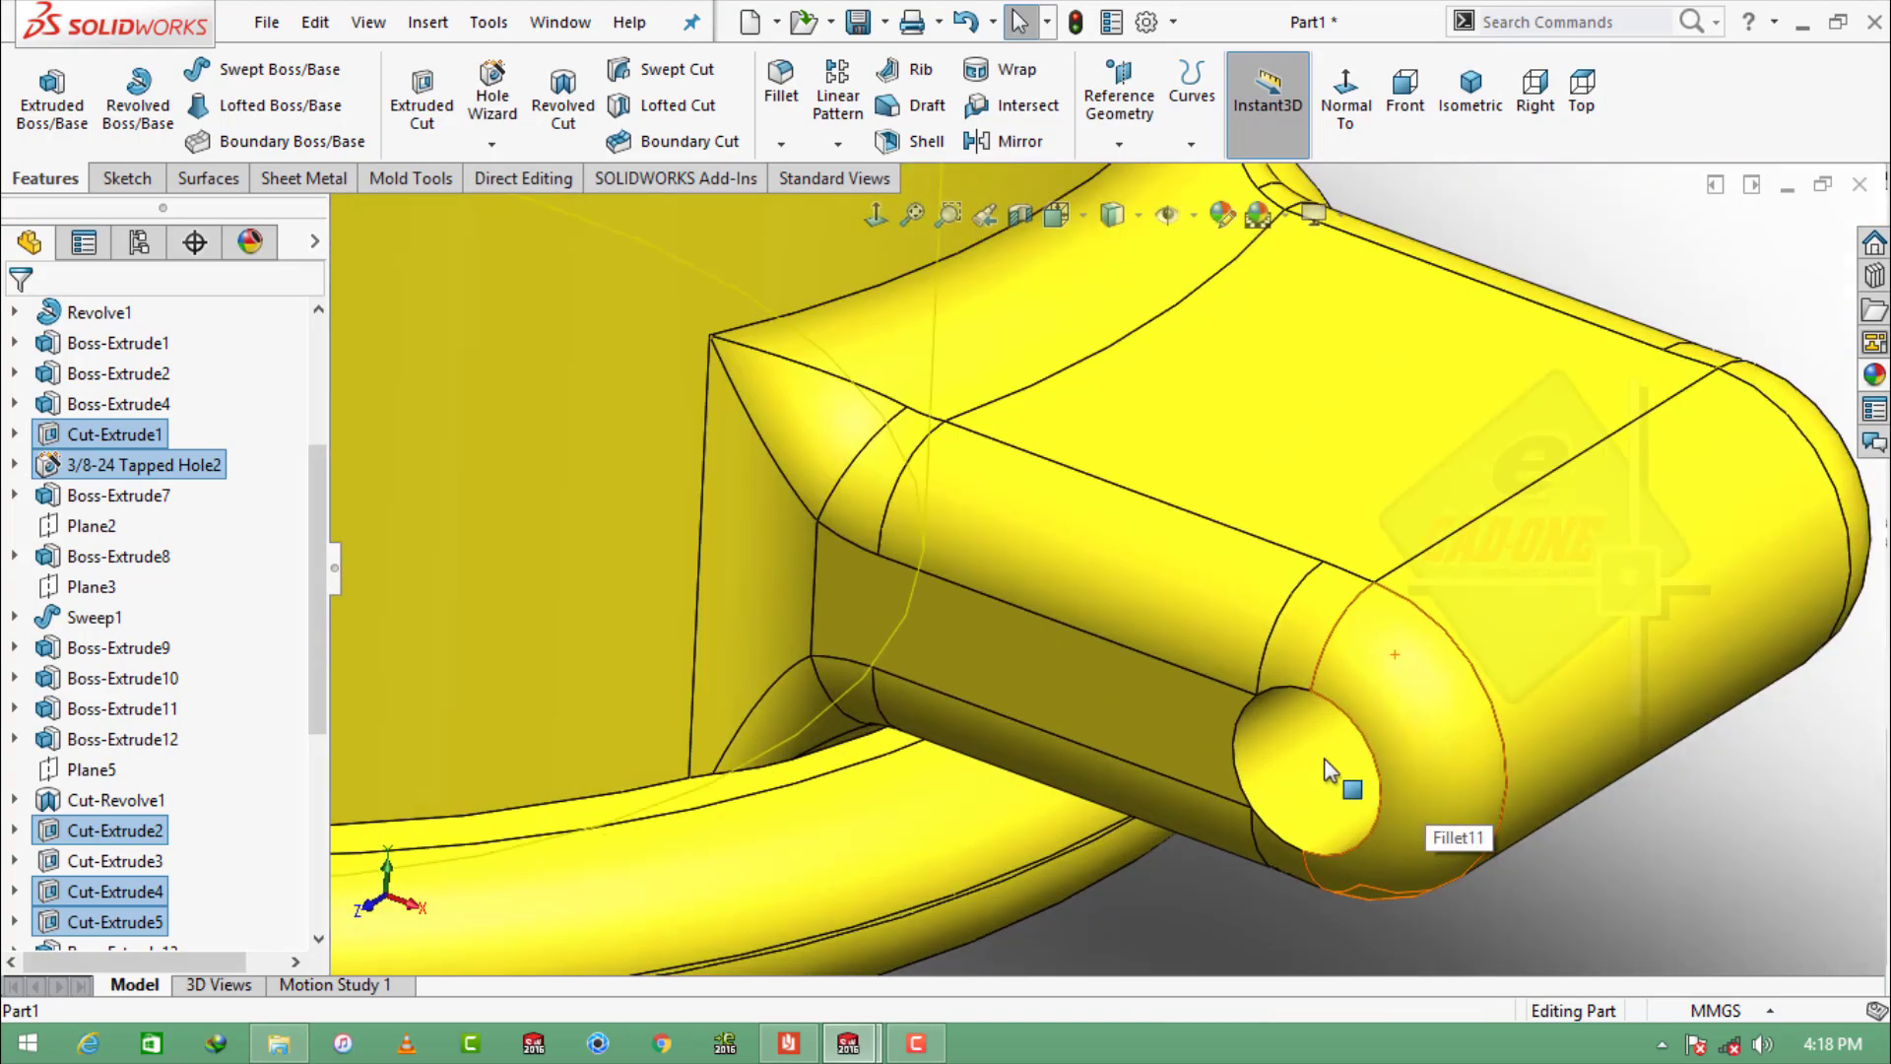
left_click(1323, 760, "ctrl")
scroll(1352, 857, "up", 2)
scroll(1350, 853, "up", 6)
scroll(1133, 404, "down", 7)
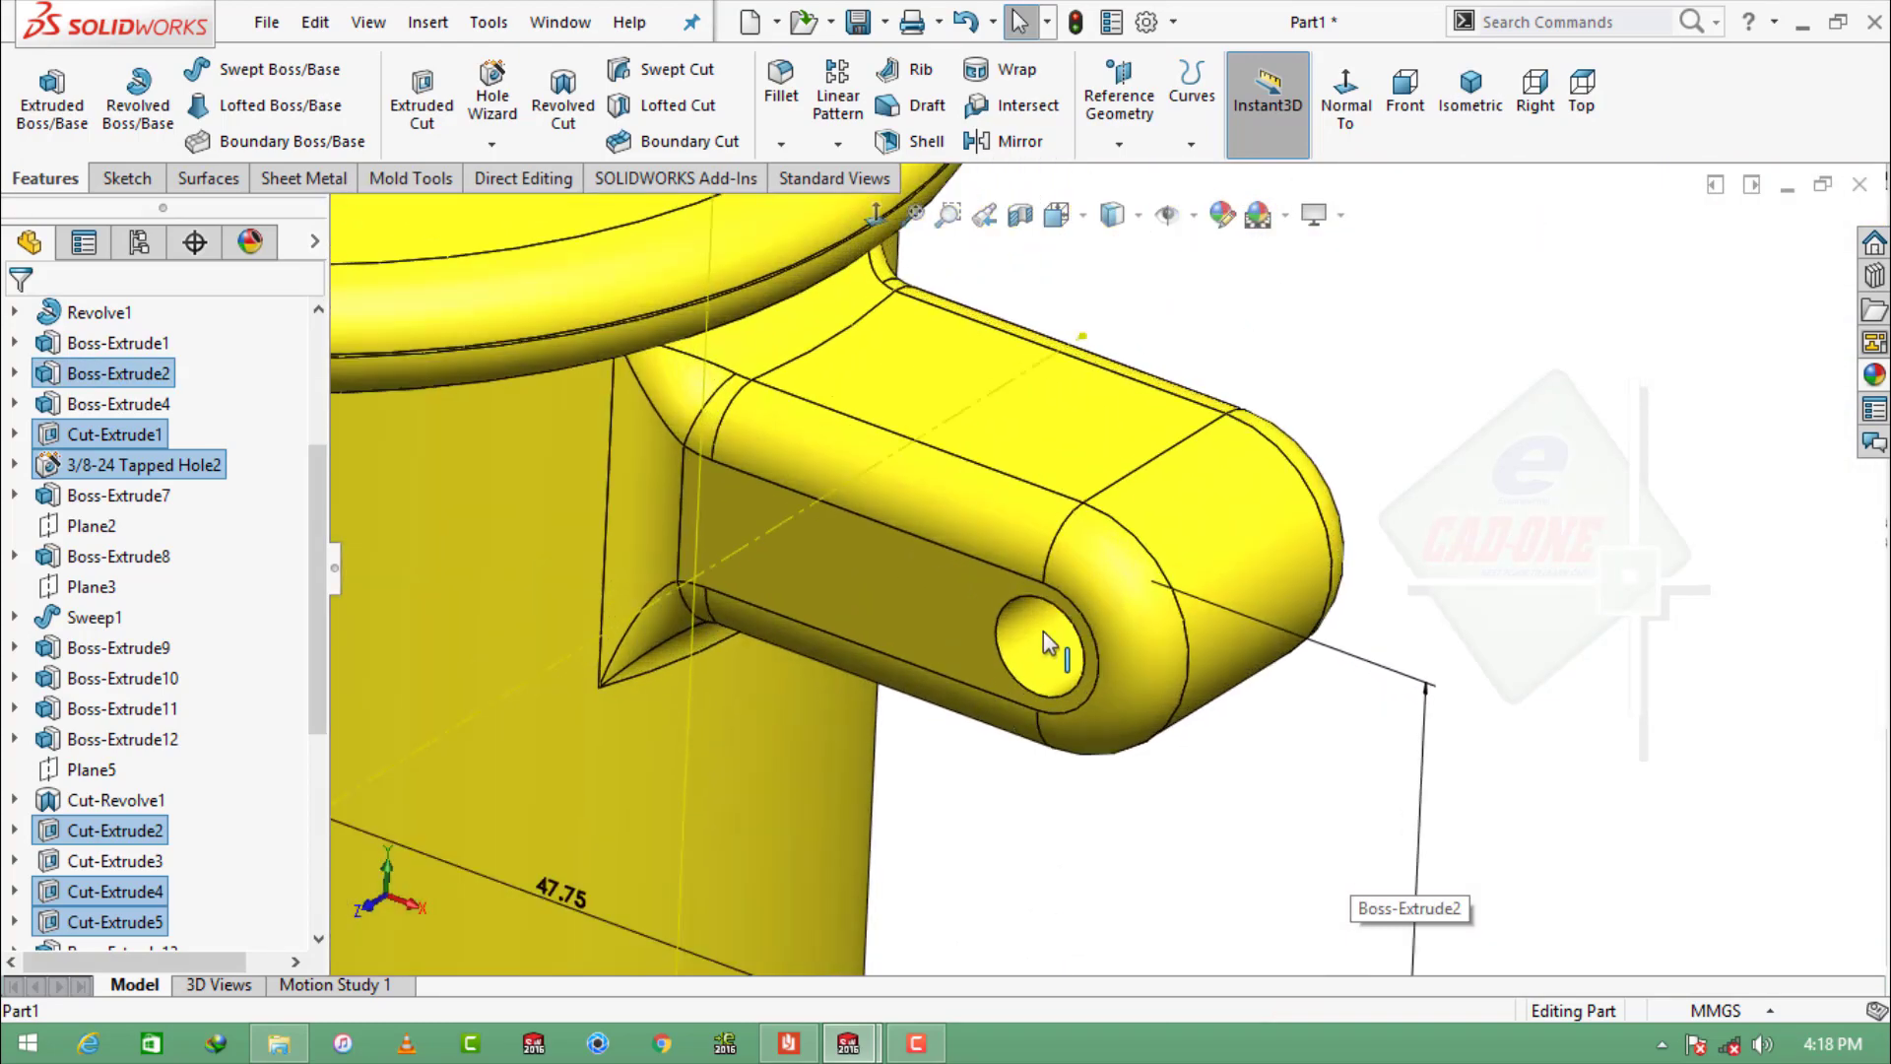
left_click(1046, 633, "ctrl")
scroll(1239, 694, "up", 4)
scroll(1243, 707, "up", 6)
scroll(909, 619, "down", 6)
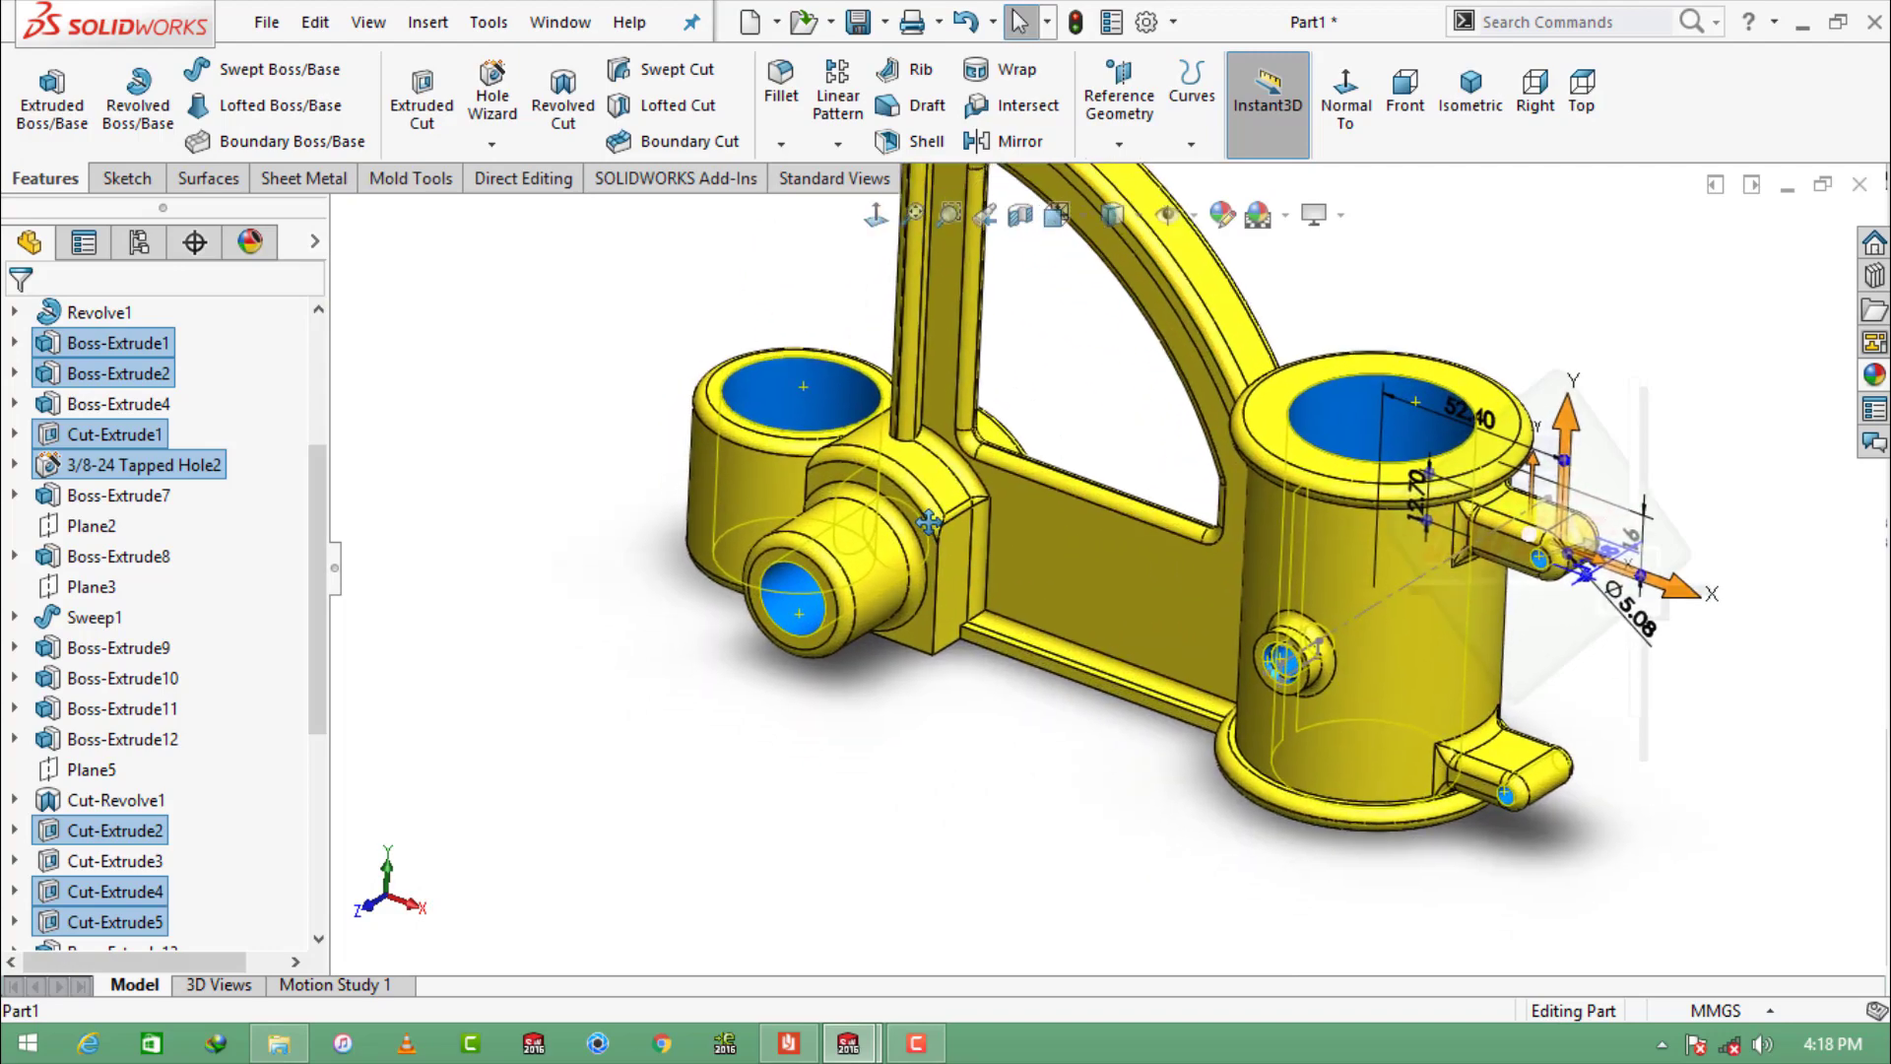
Step: Add the cross hole on the arm's rear side to the selection and apply the cream satin finish plastic appearance to all selected features
middle_click_drag(909, 618, 762, 554)
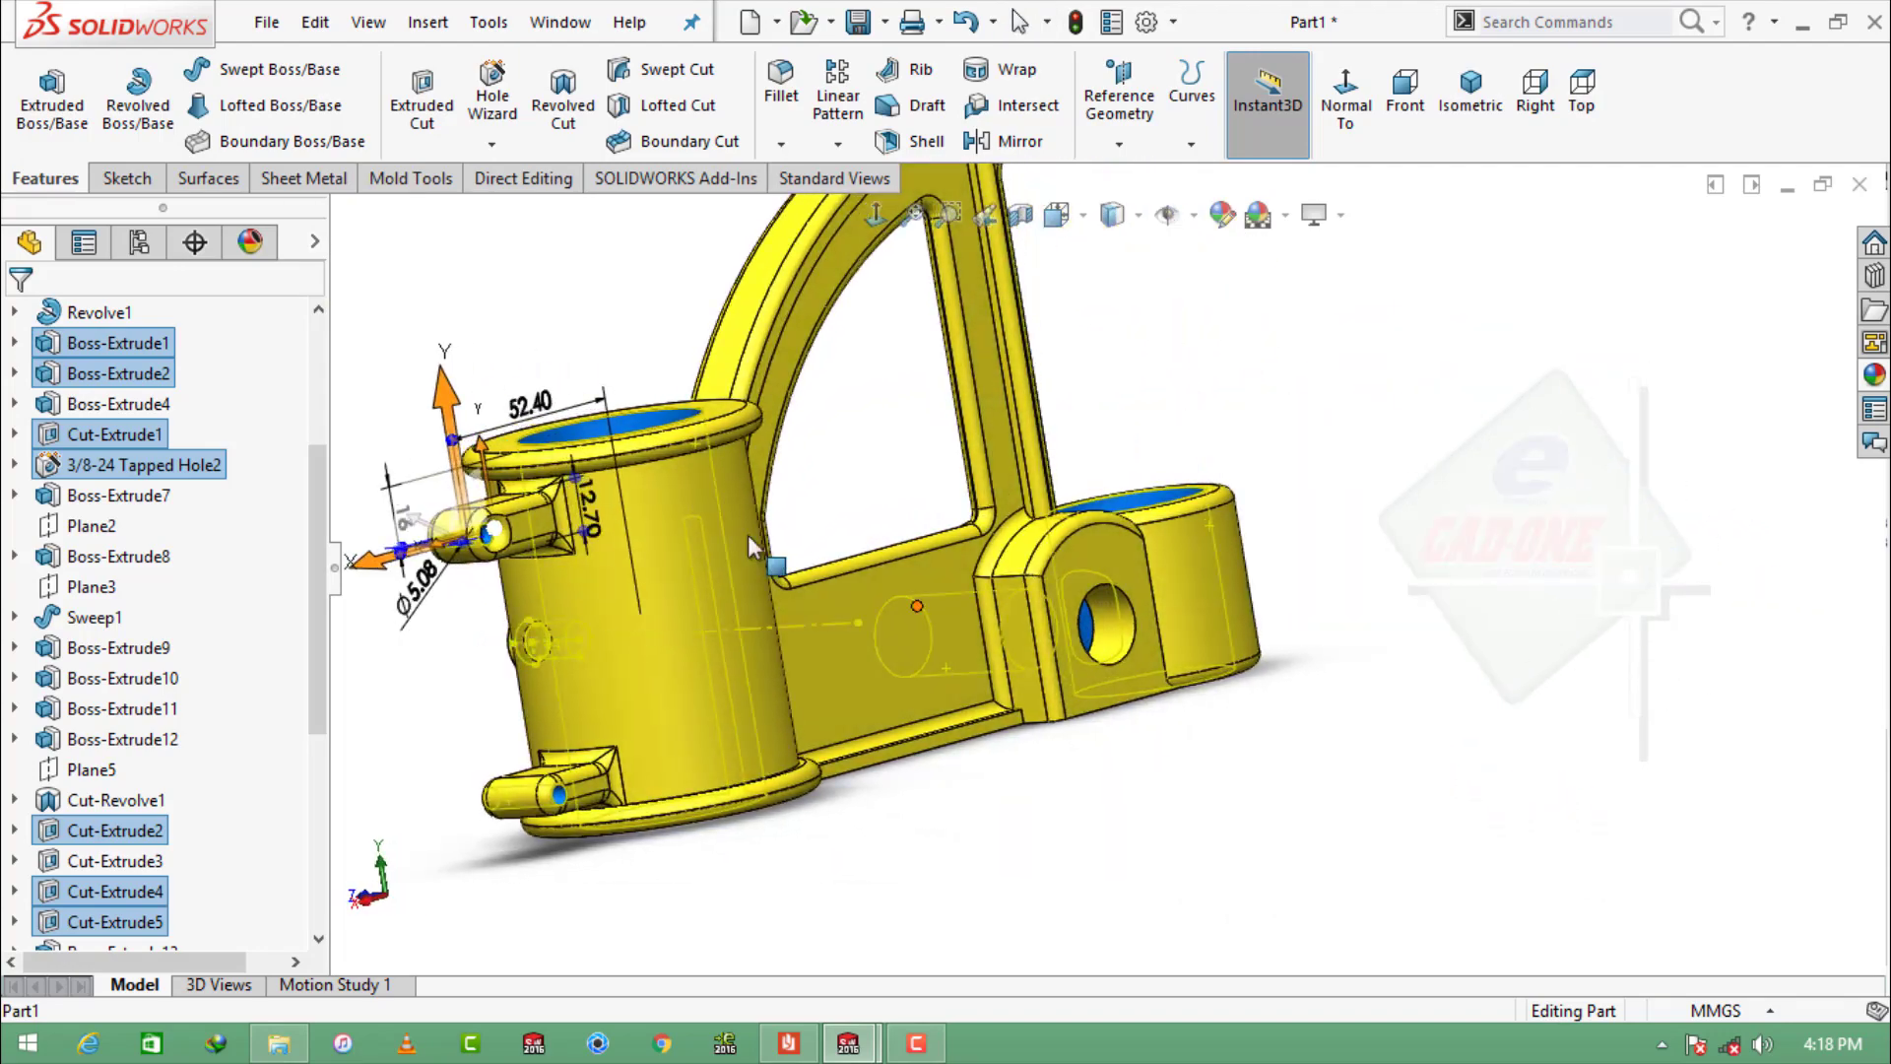
scroll(1148, 616, "down", 4)
left_click(1146, 613, "ctrl")
left_click(1873, 374)
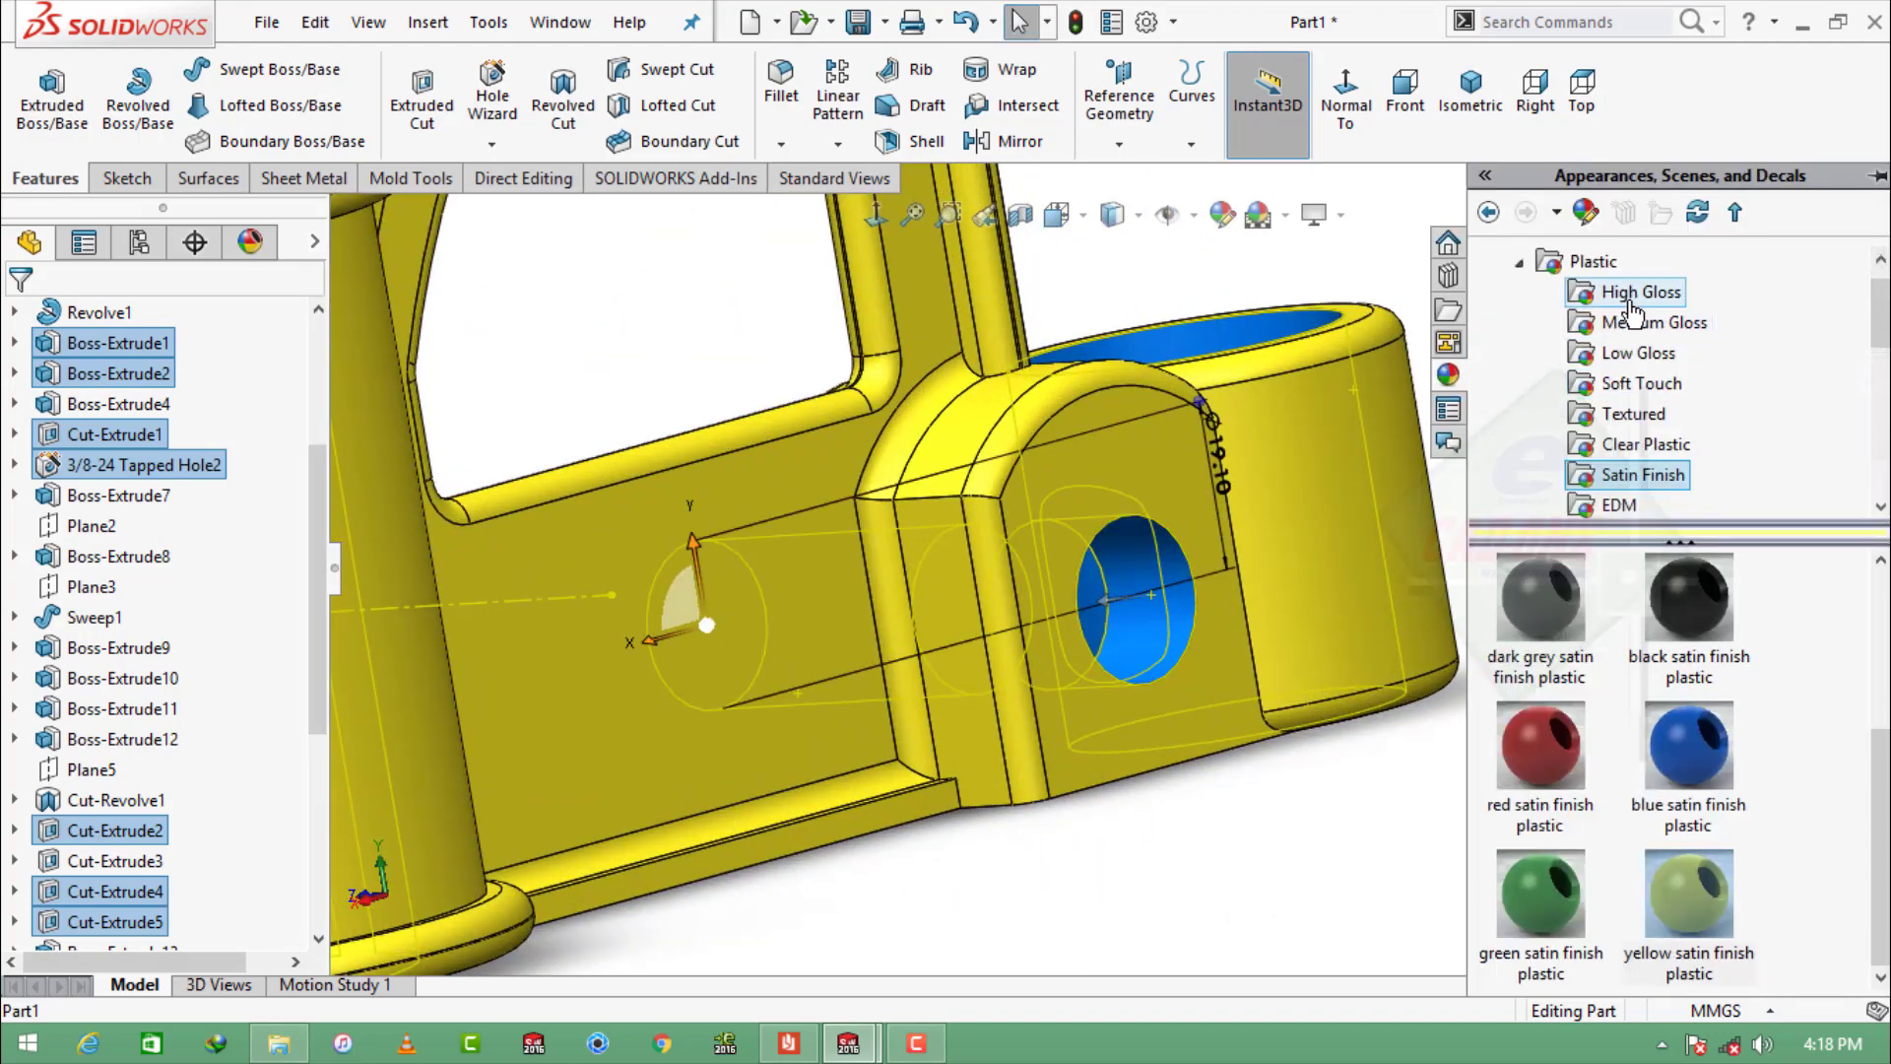
scroll(1823, 713, "up", 3)
double_click(1709, 601)
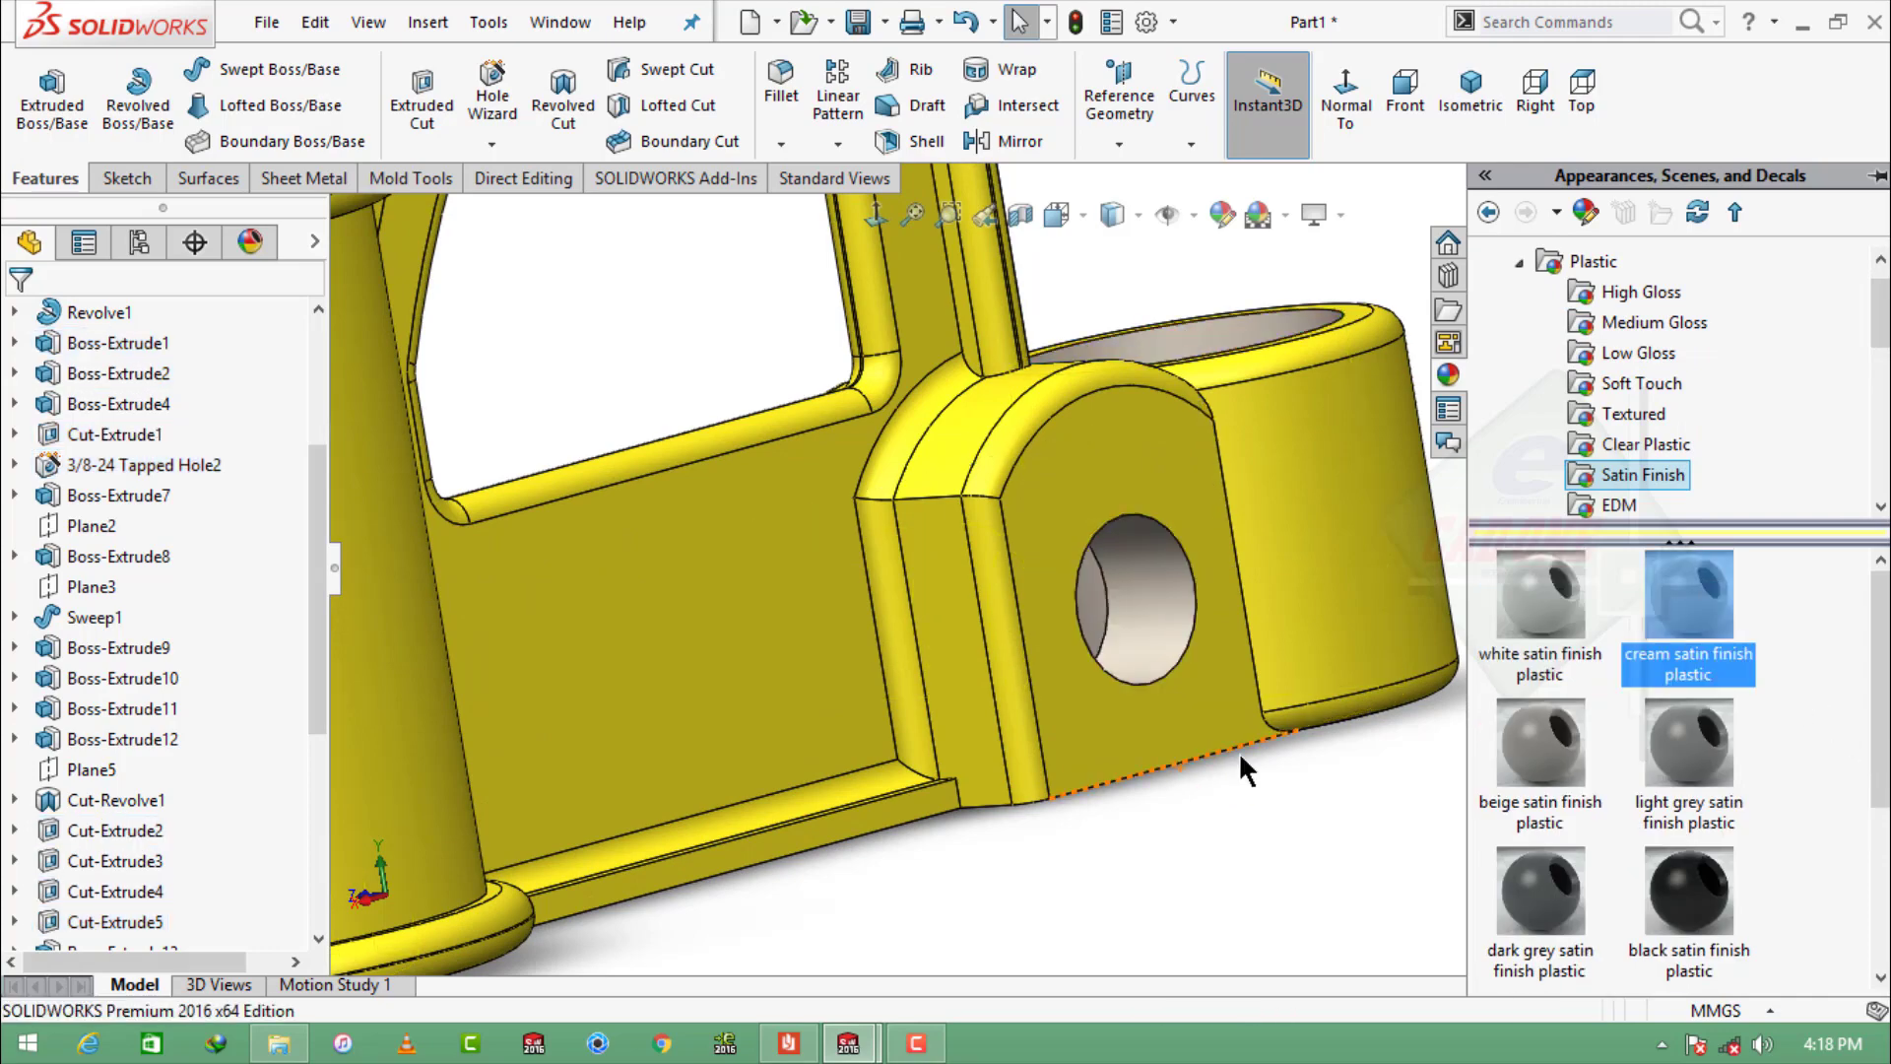
Step: Select all fillet features from Fillet1 to Fillet13 and apply the cream satin finish plastic appearance to them
scroll(1239, 748, "up", 6)
middle_click_drag(1239, 748, 1230, 845)
middle_click_drag(1097, 703, 1091, 698)
scroll(1005, 480, "down", 3)
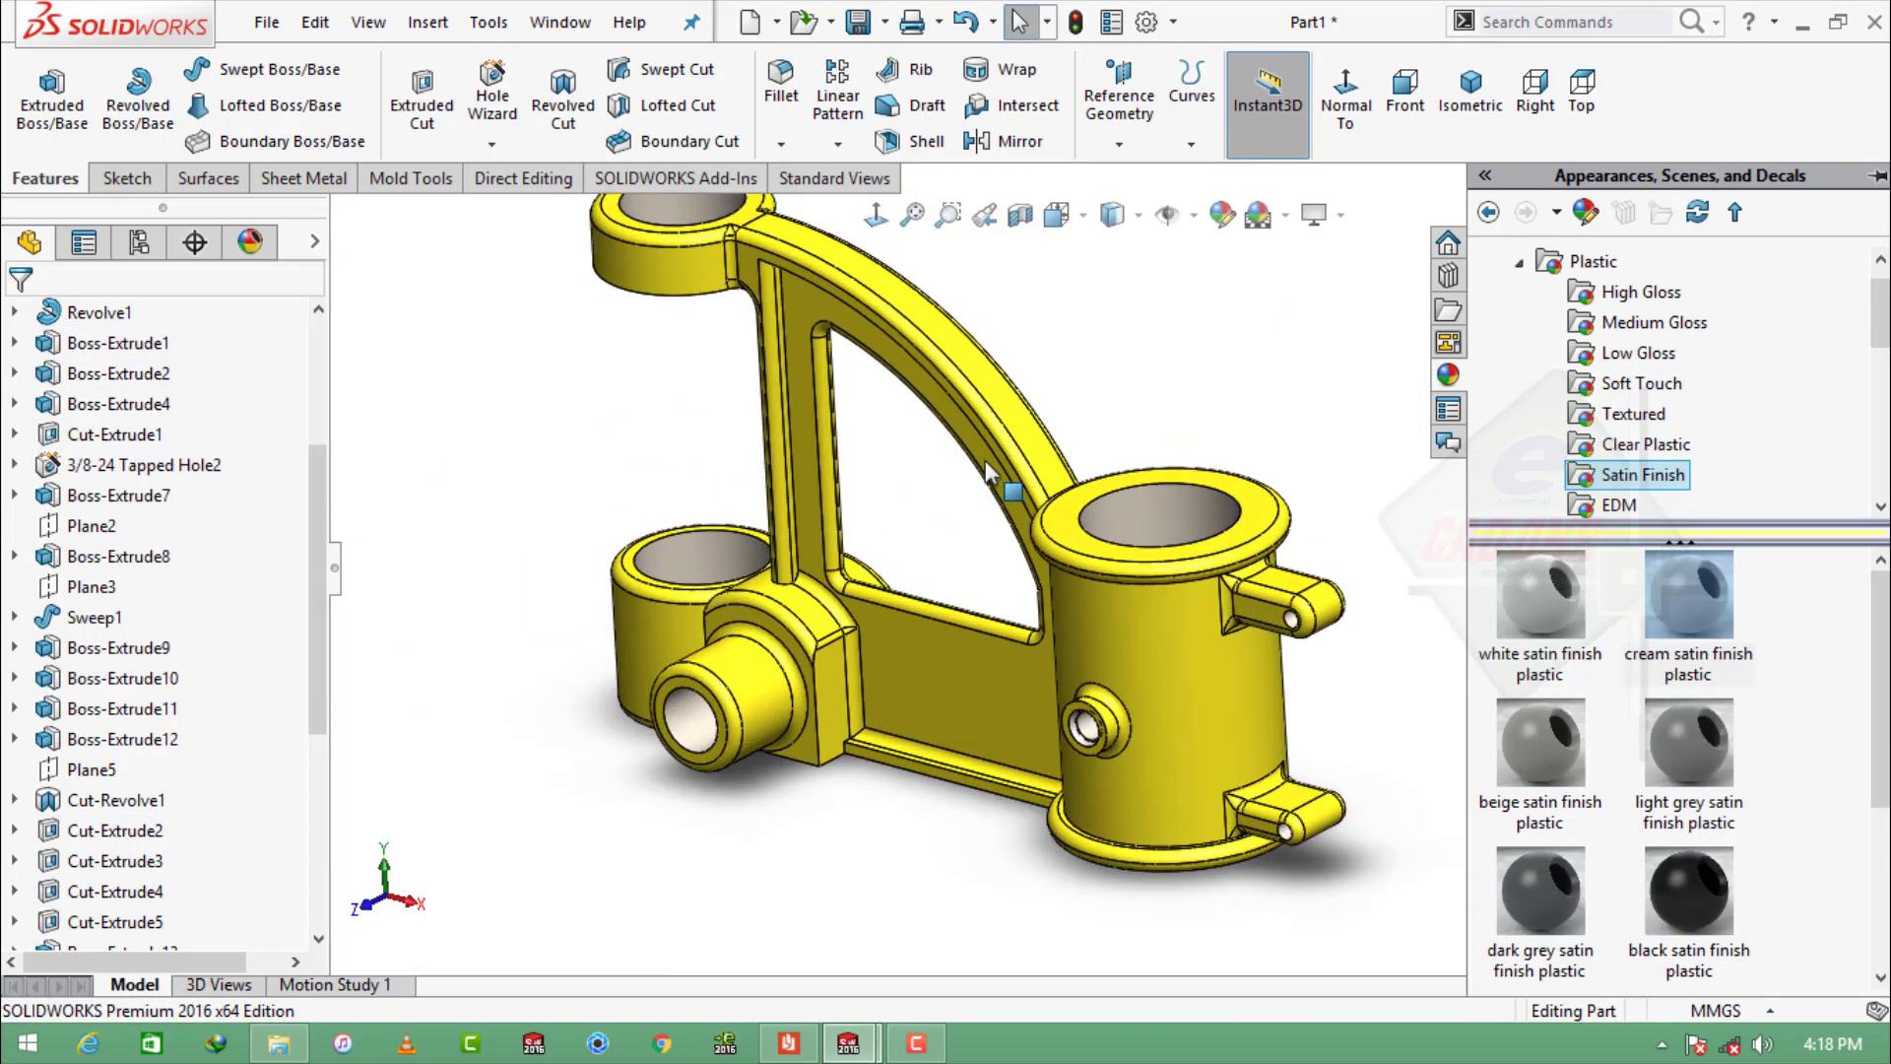
left_click_drag(320, 558, 333, 752)
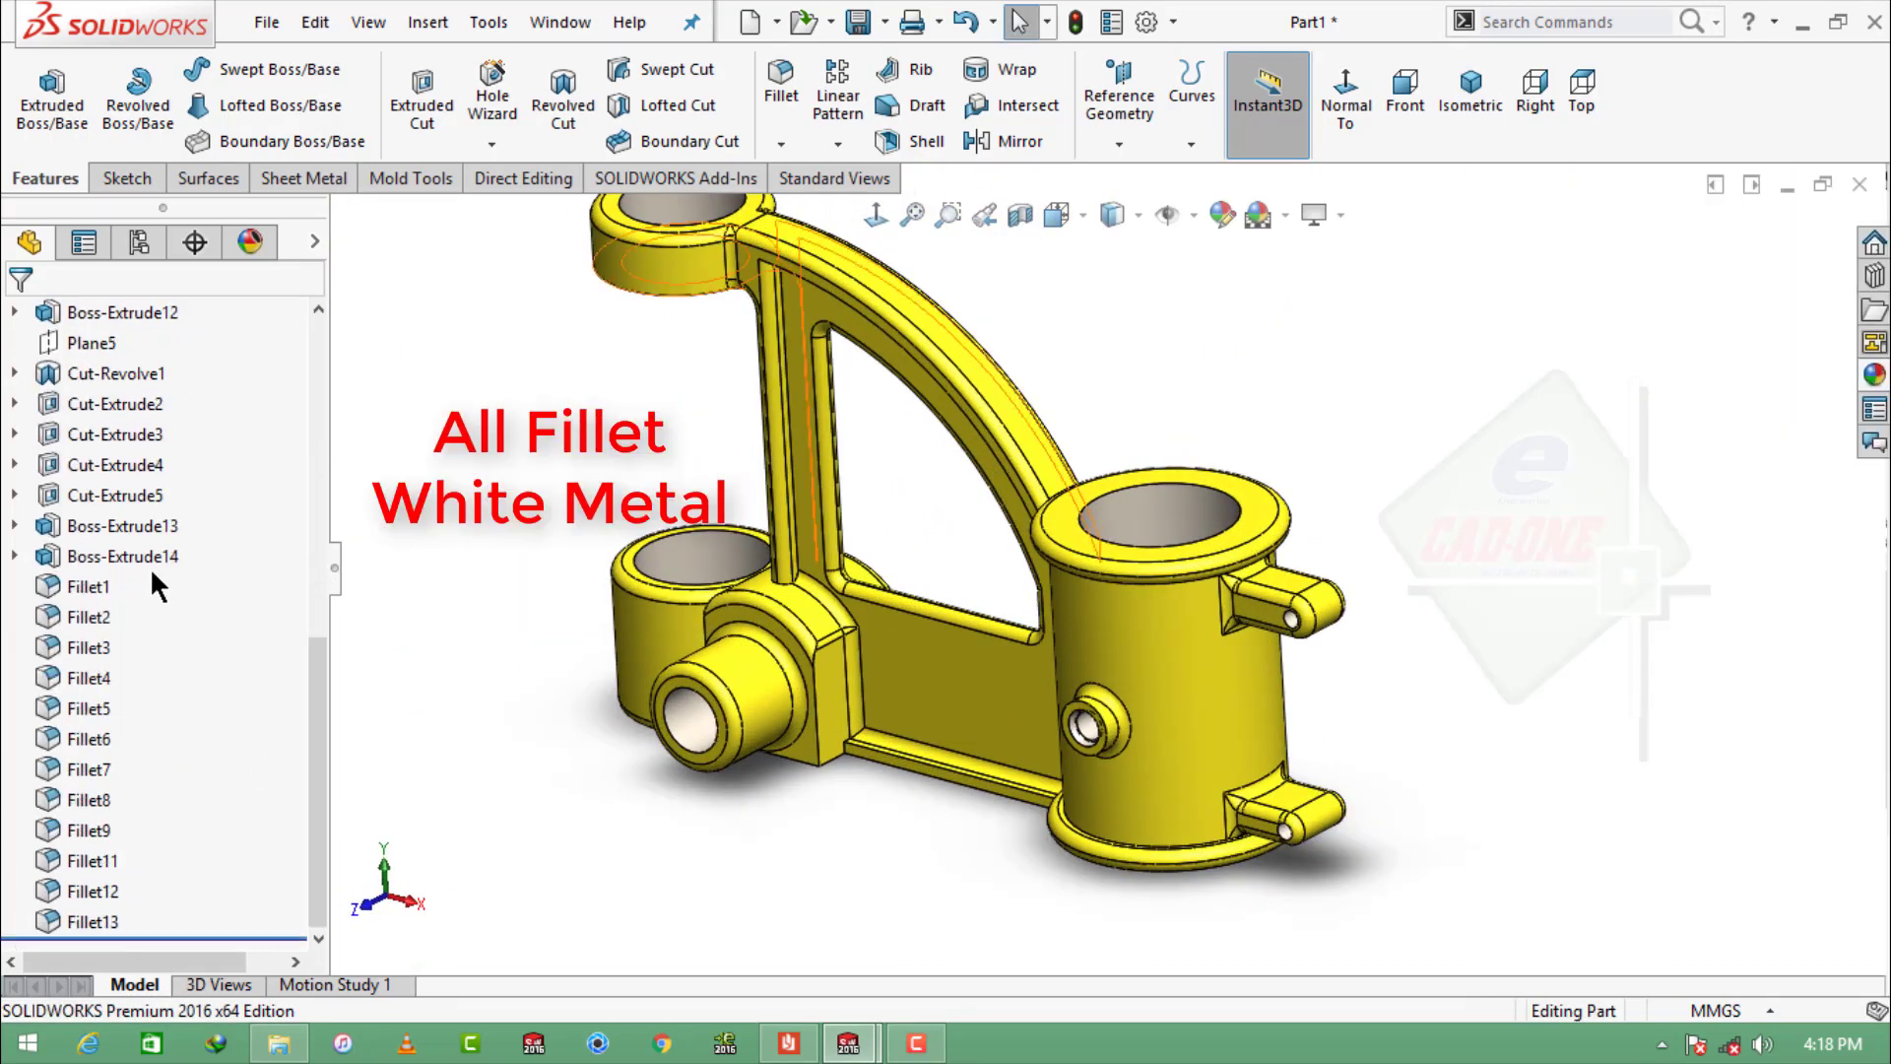
left_click_drag(150, 566, 138, 647)
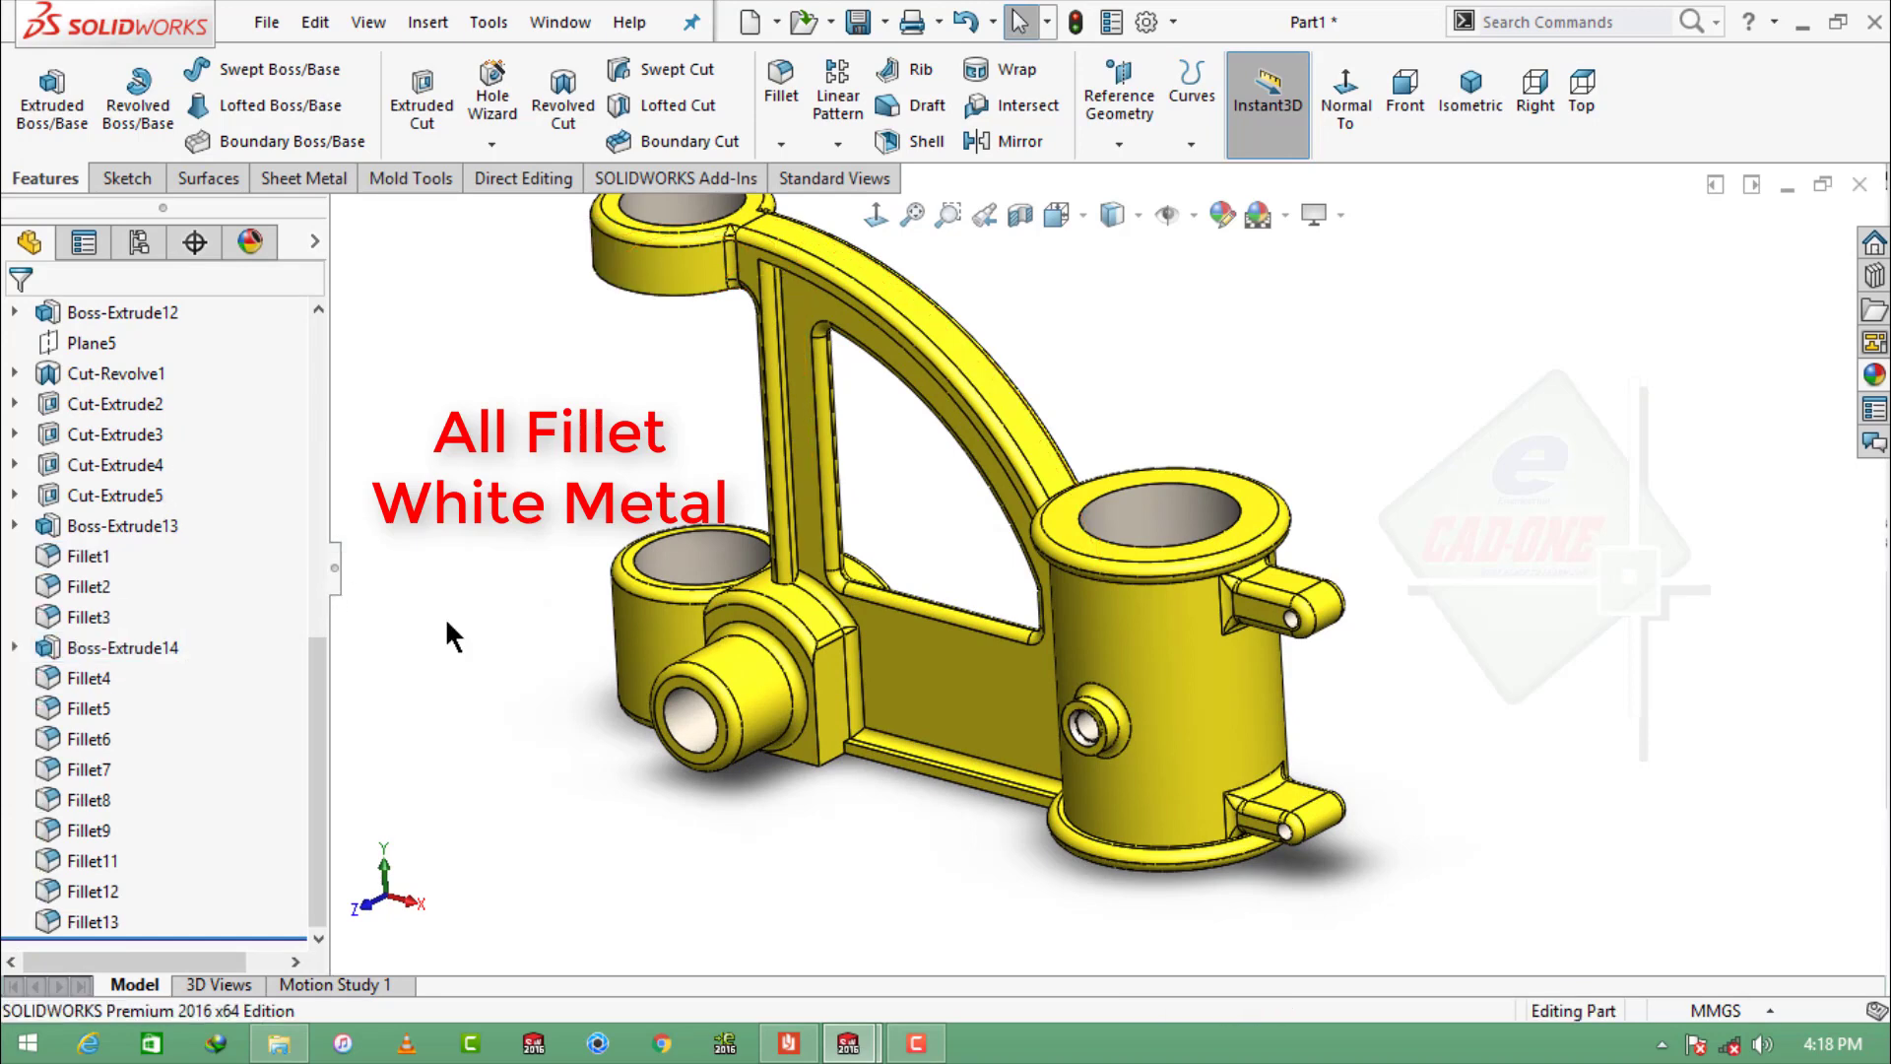
left_click_drag(145, 578, 8, 926)
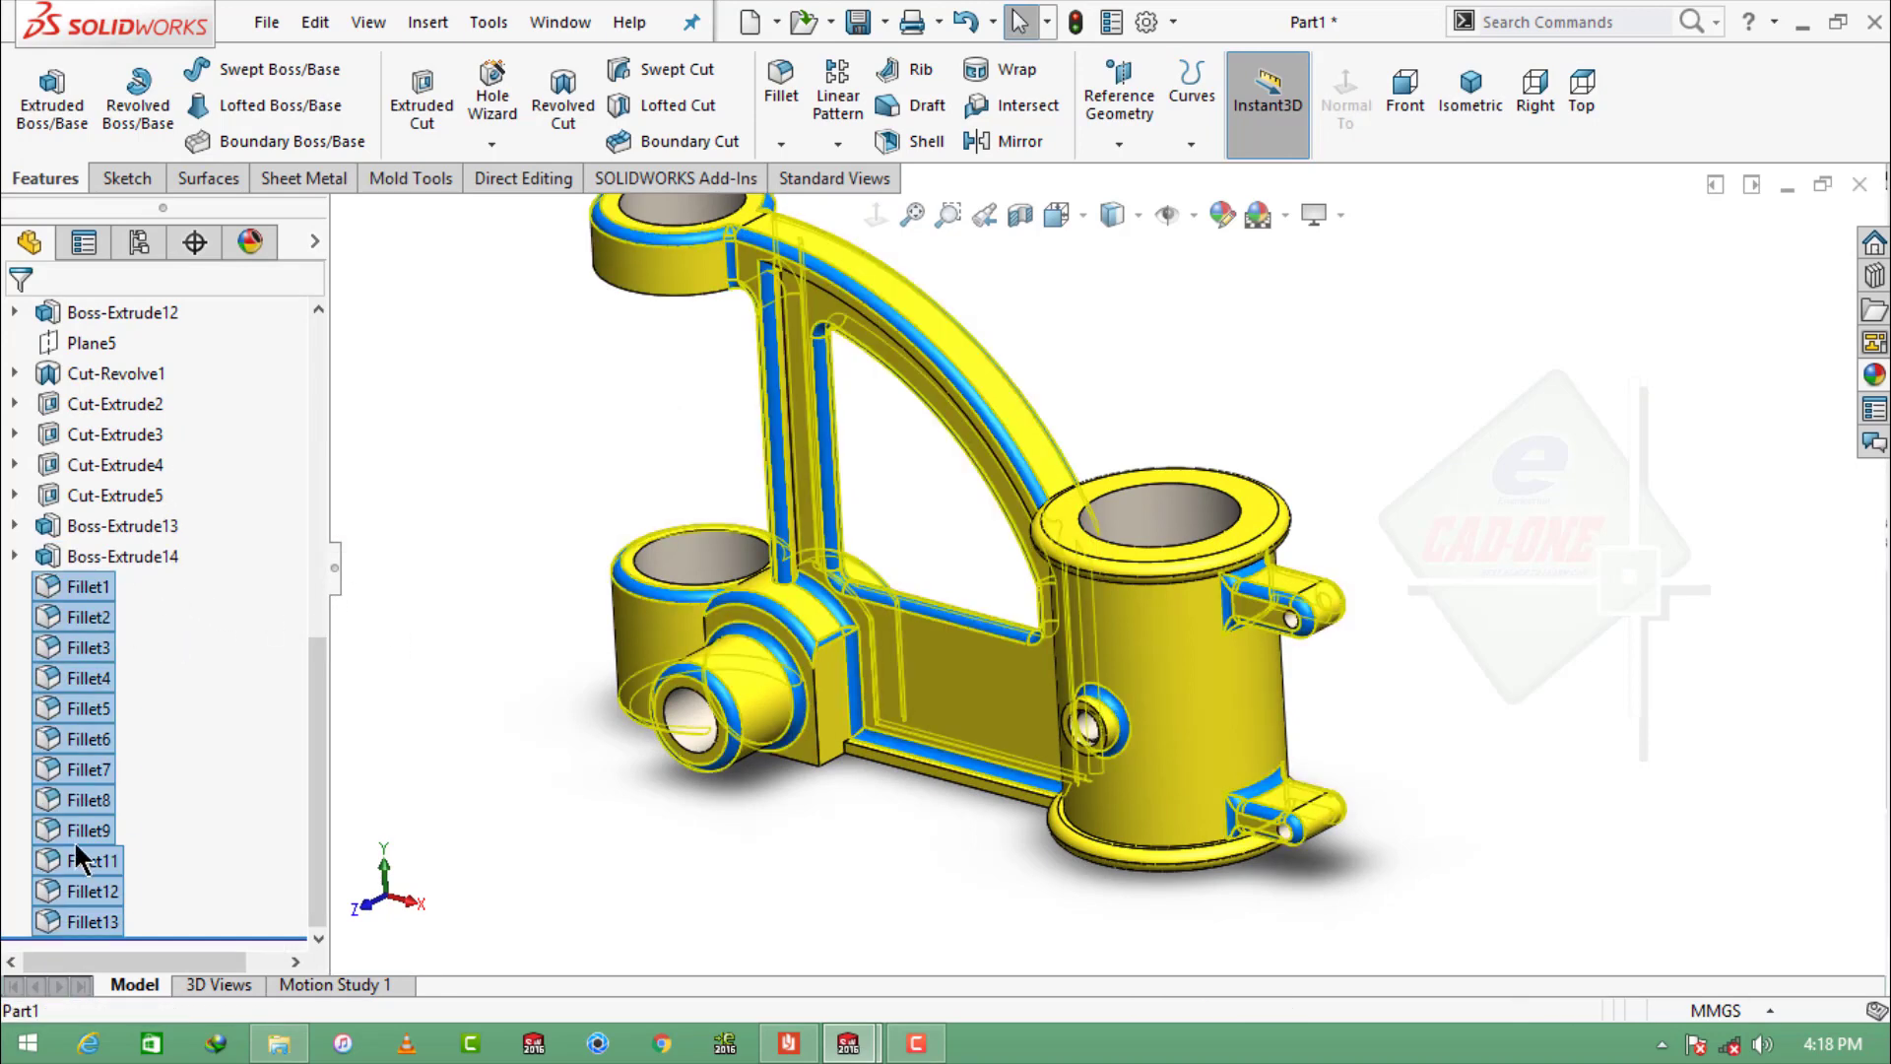
left_click(1873, 374)
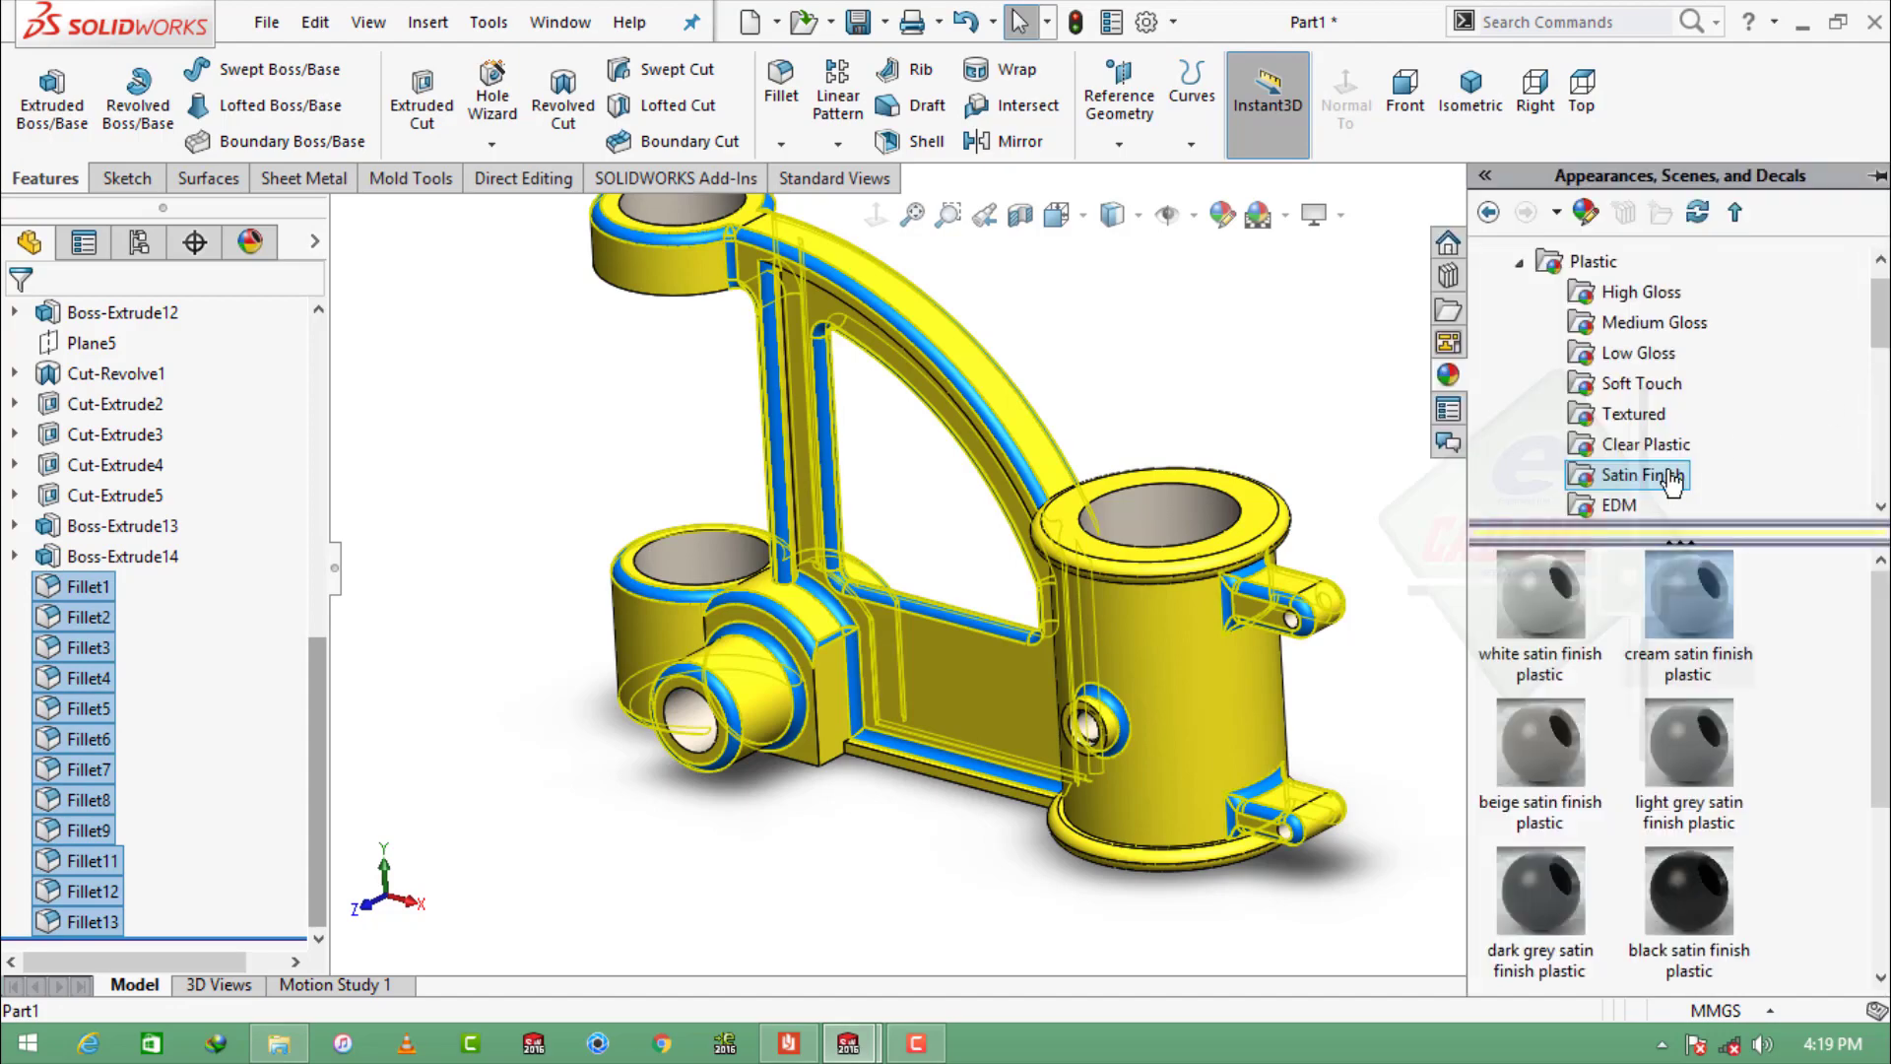
double_click(1689, 594)
middle_click_drag(1219, 452, 1288, 485)
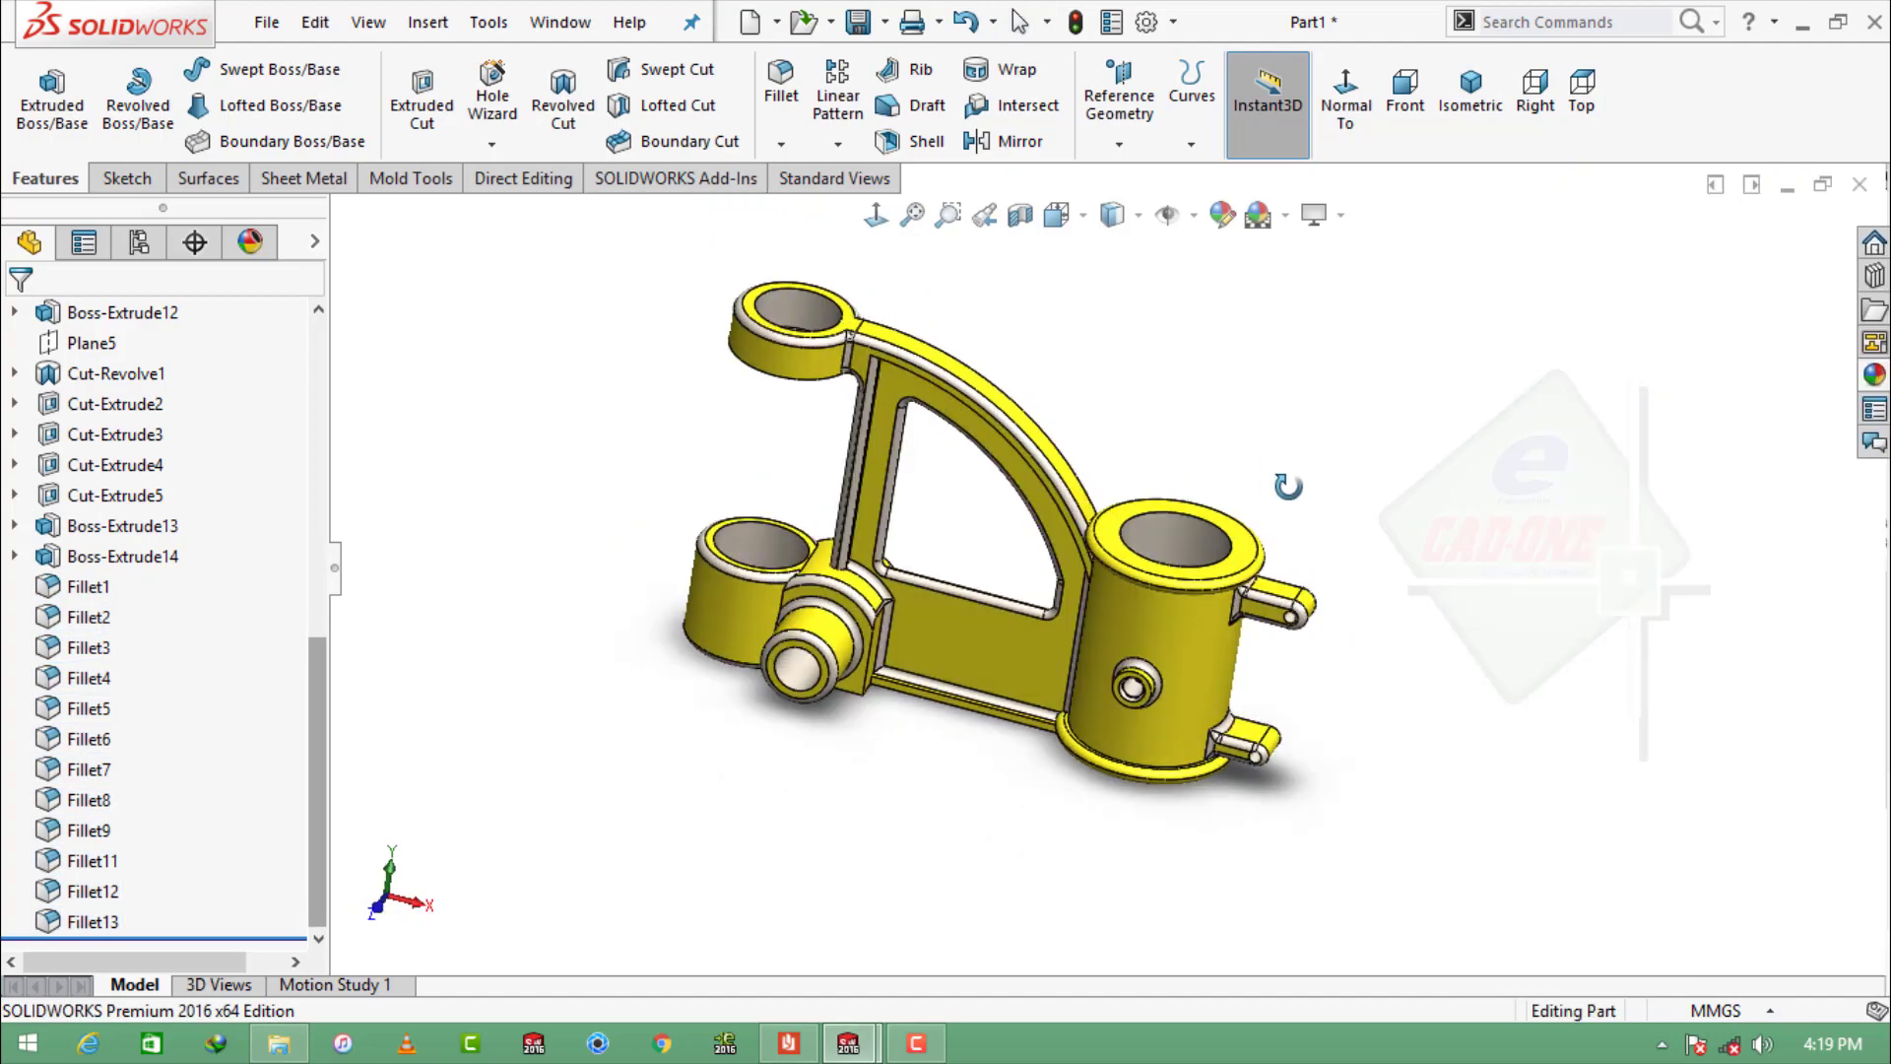
scroll(1289, 486, "down", 3)
left_click(1113, 581)
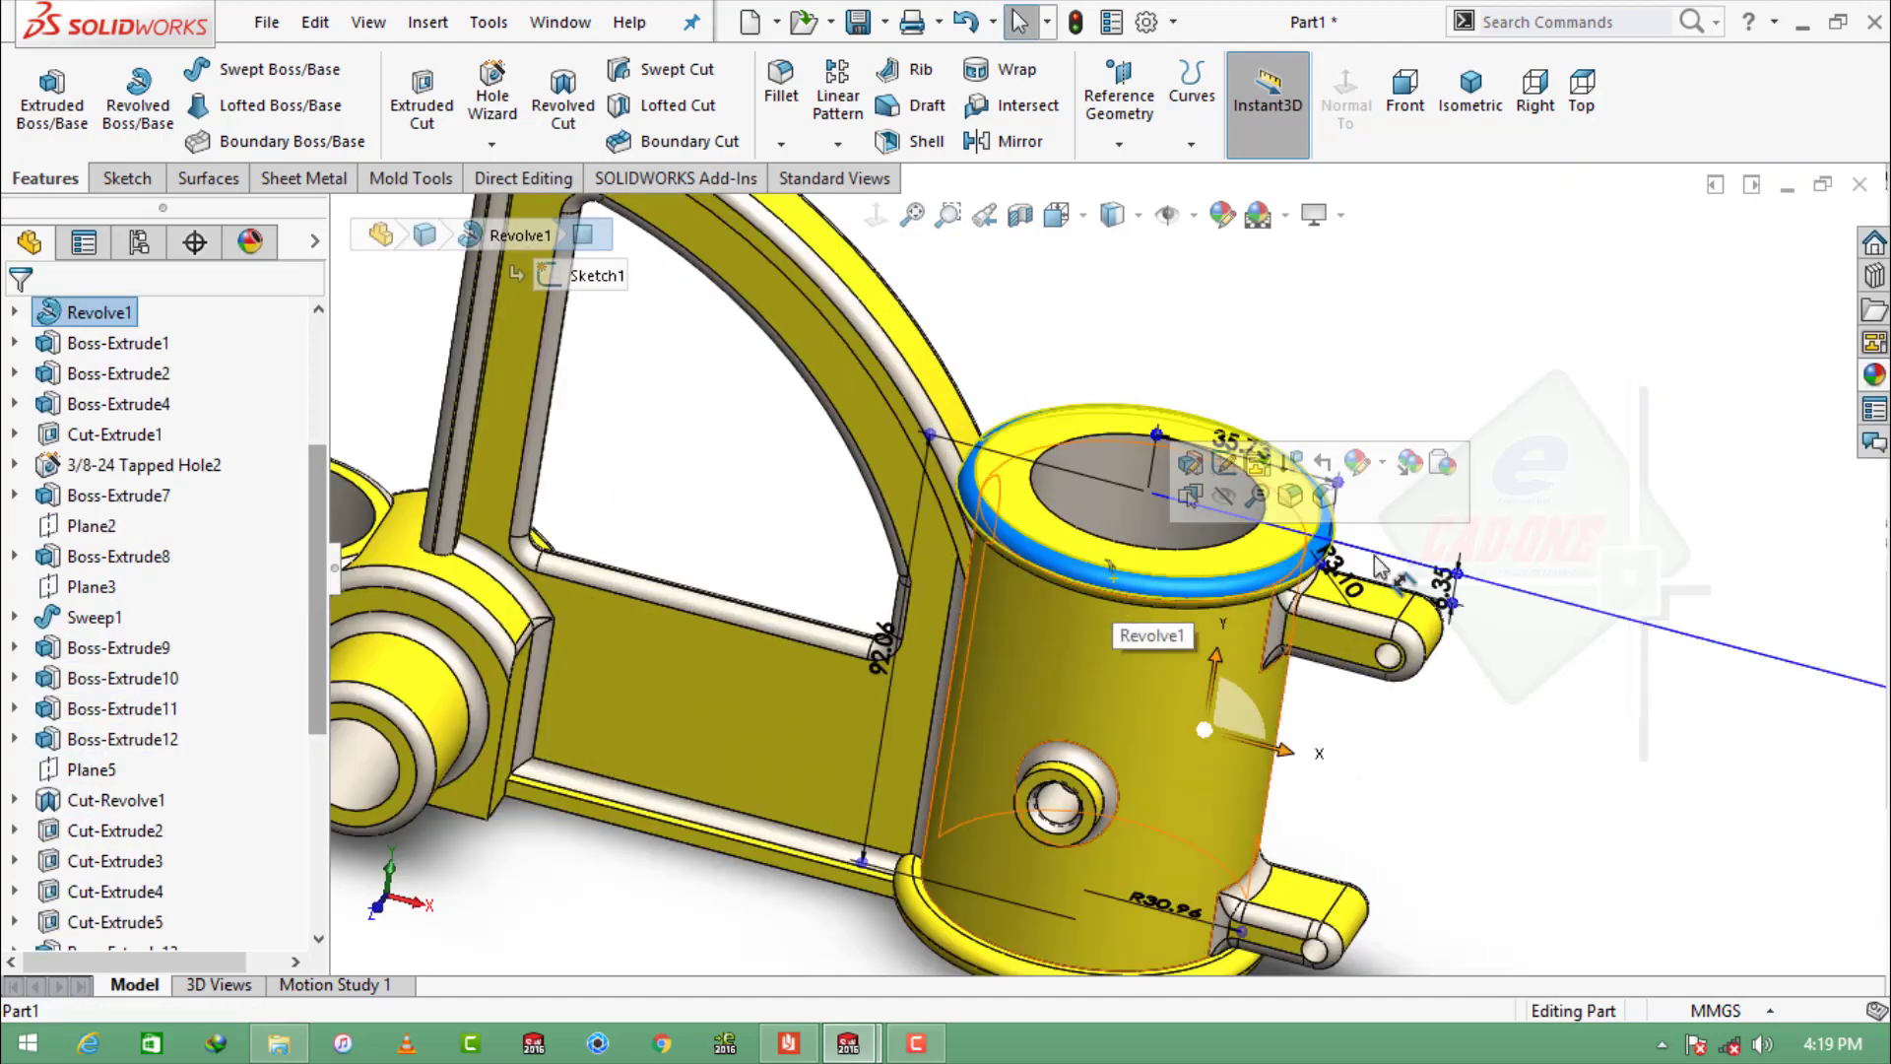
left_click(1497, 456)
middle_click_drag(1497, 457, 1493, 504)
scroll(1469, 430, "up", 3)
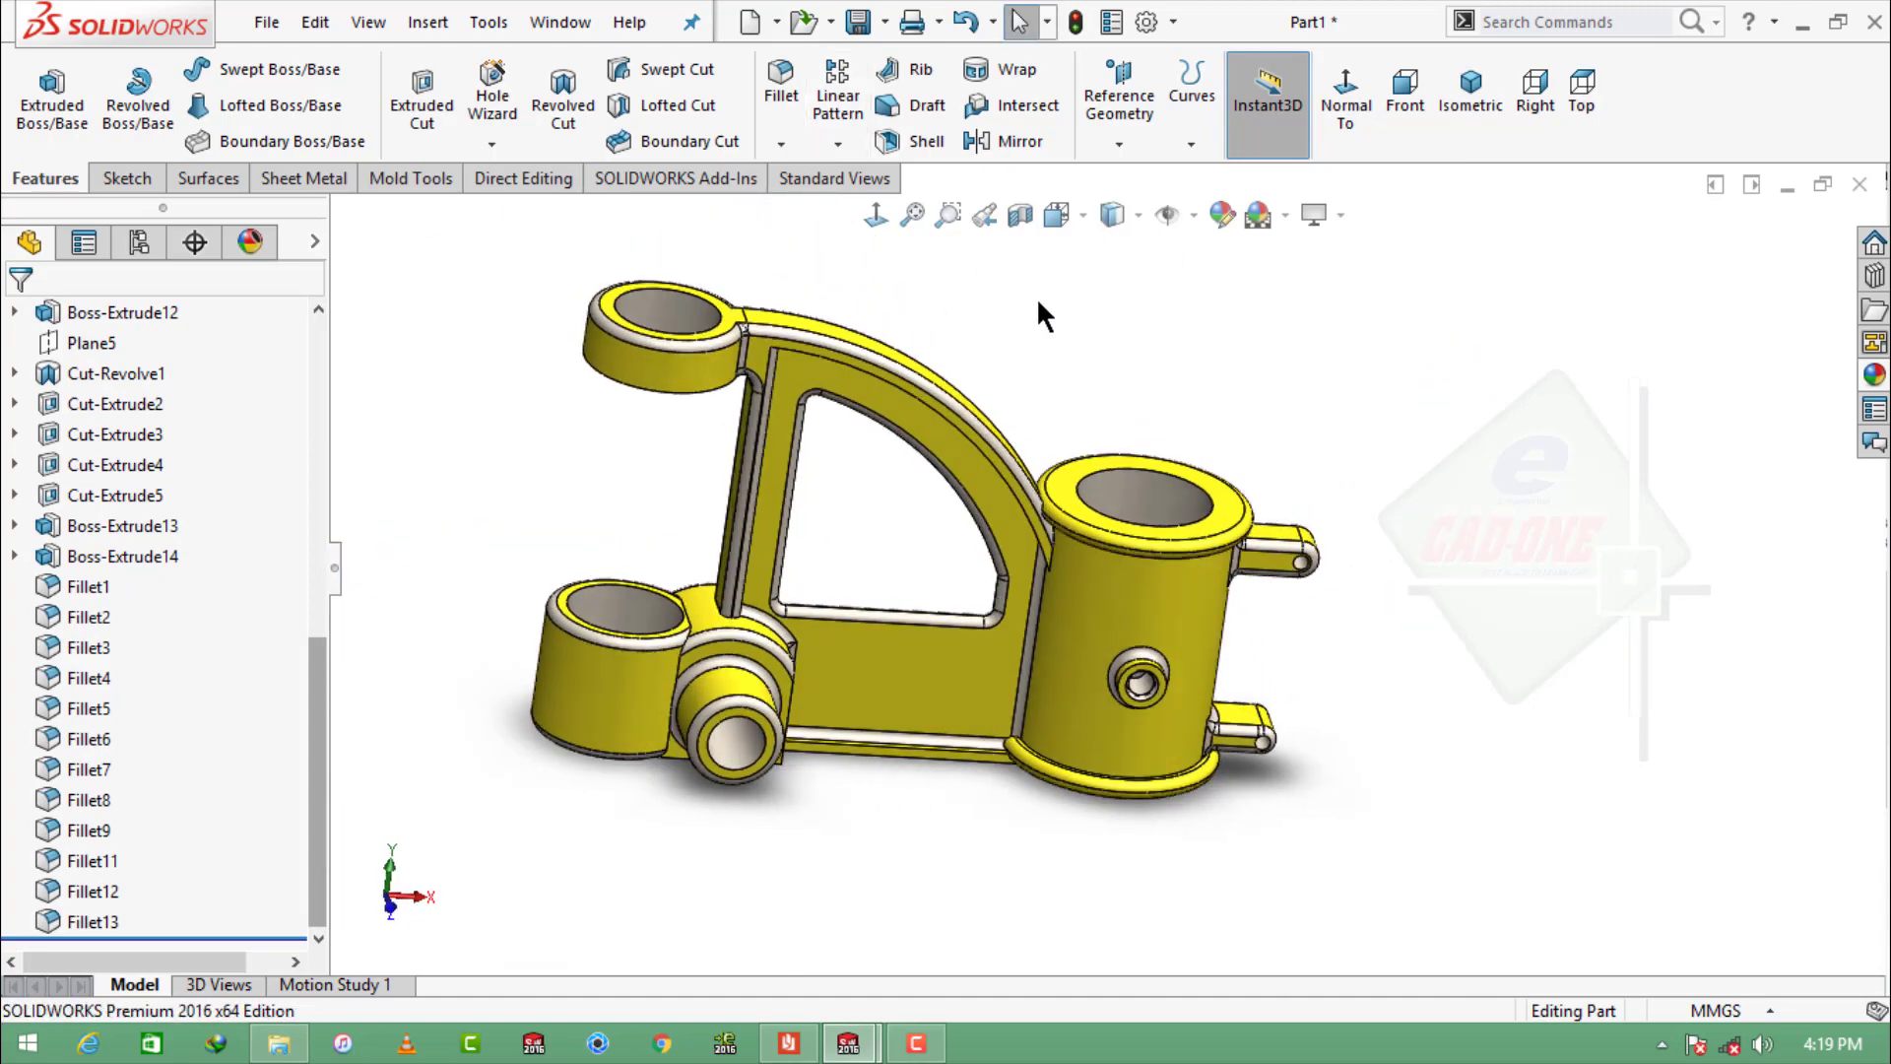
Step: Try to fillet the edge where the large cylinder meets the curved rim of the arm with a 3 mm radius
middle_click_drag(1072, 386, 758, 439)
left_click(781, 84)
scroll(946, 581, "down", 5)
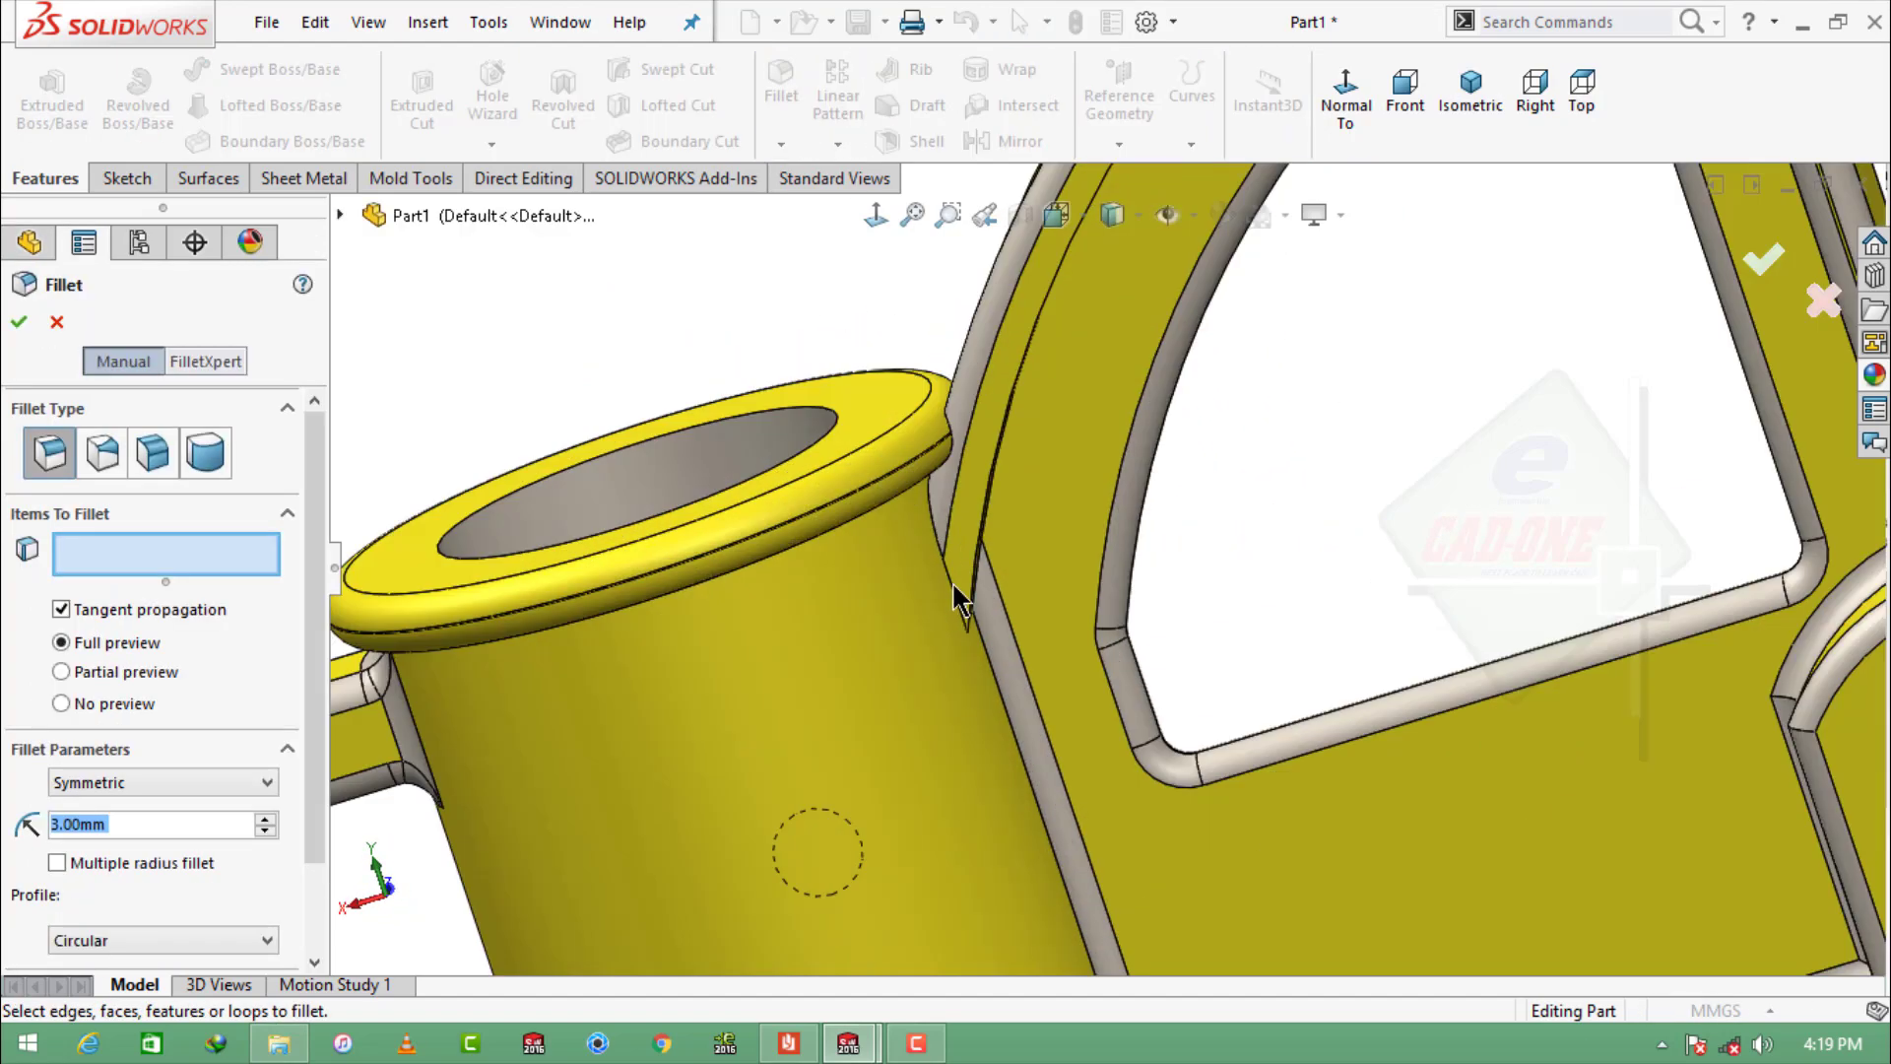
left_click(948, 581)
scroll(1014, 640, "up", 2)
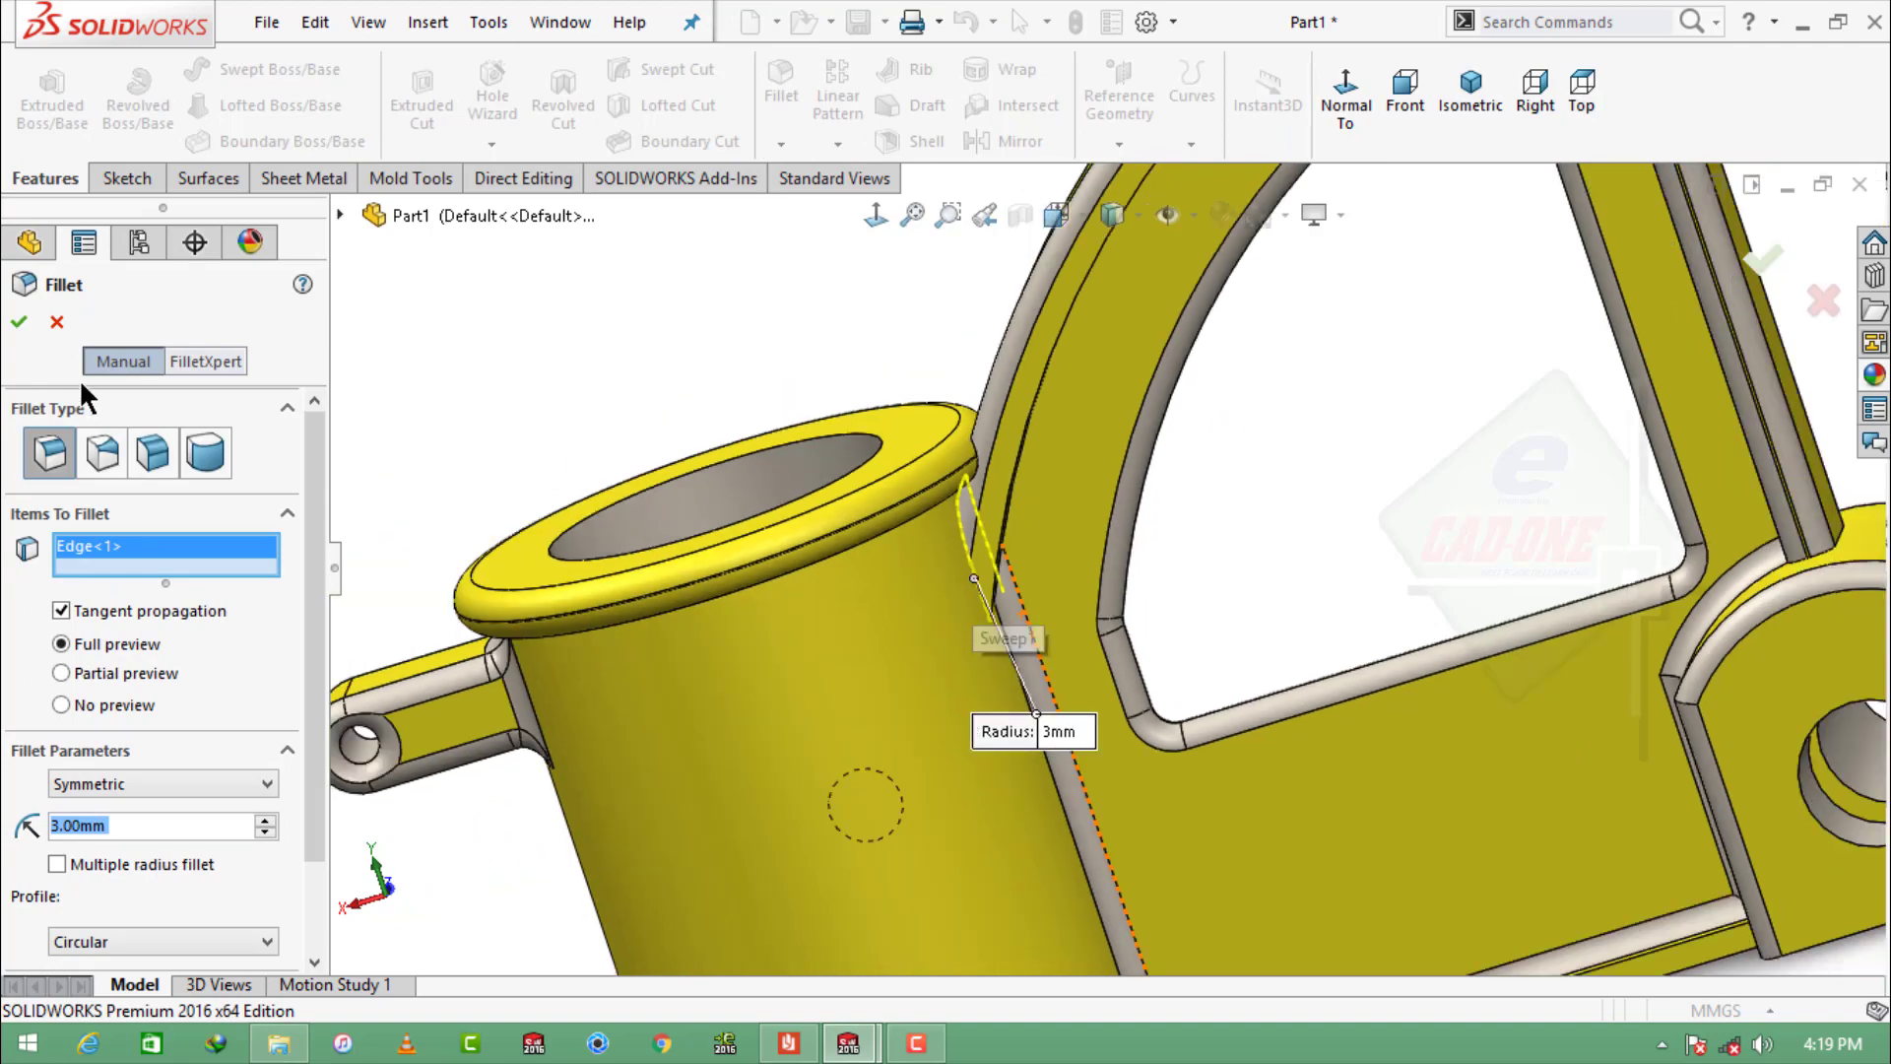
left_click(25, 333)
key("Escape")
key("Escape")
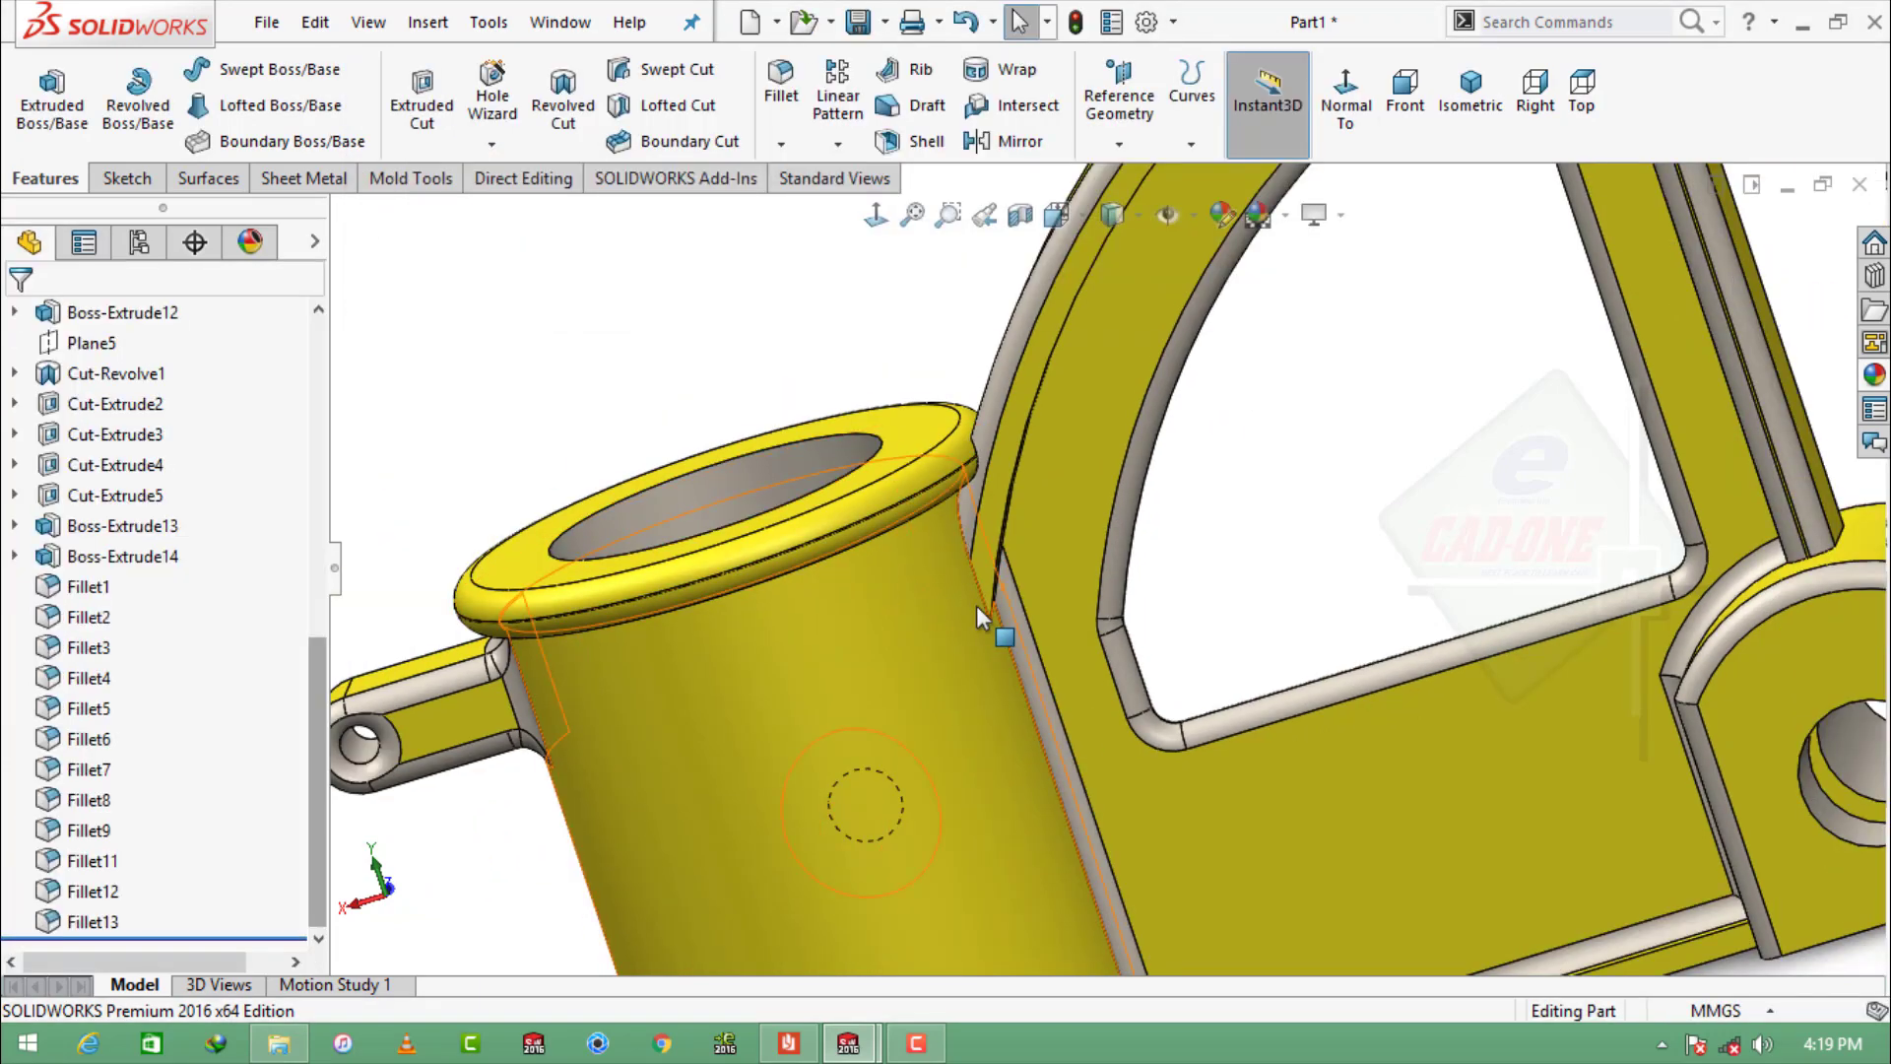
Step: Show the part in isometric view and set the display style to shaded without edges
scroll(977, 605, "up", 5)
mouse_move(1024, 609)
middle_mouse_down()
mouse_move(1183, 587)
mouse_move(1359, 401)
mouse_move(1280, 394)
middle_mouse_up()
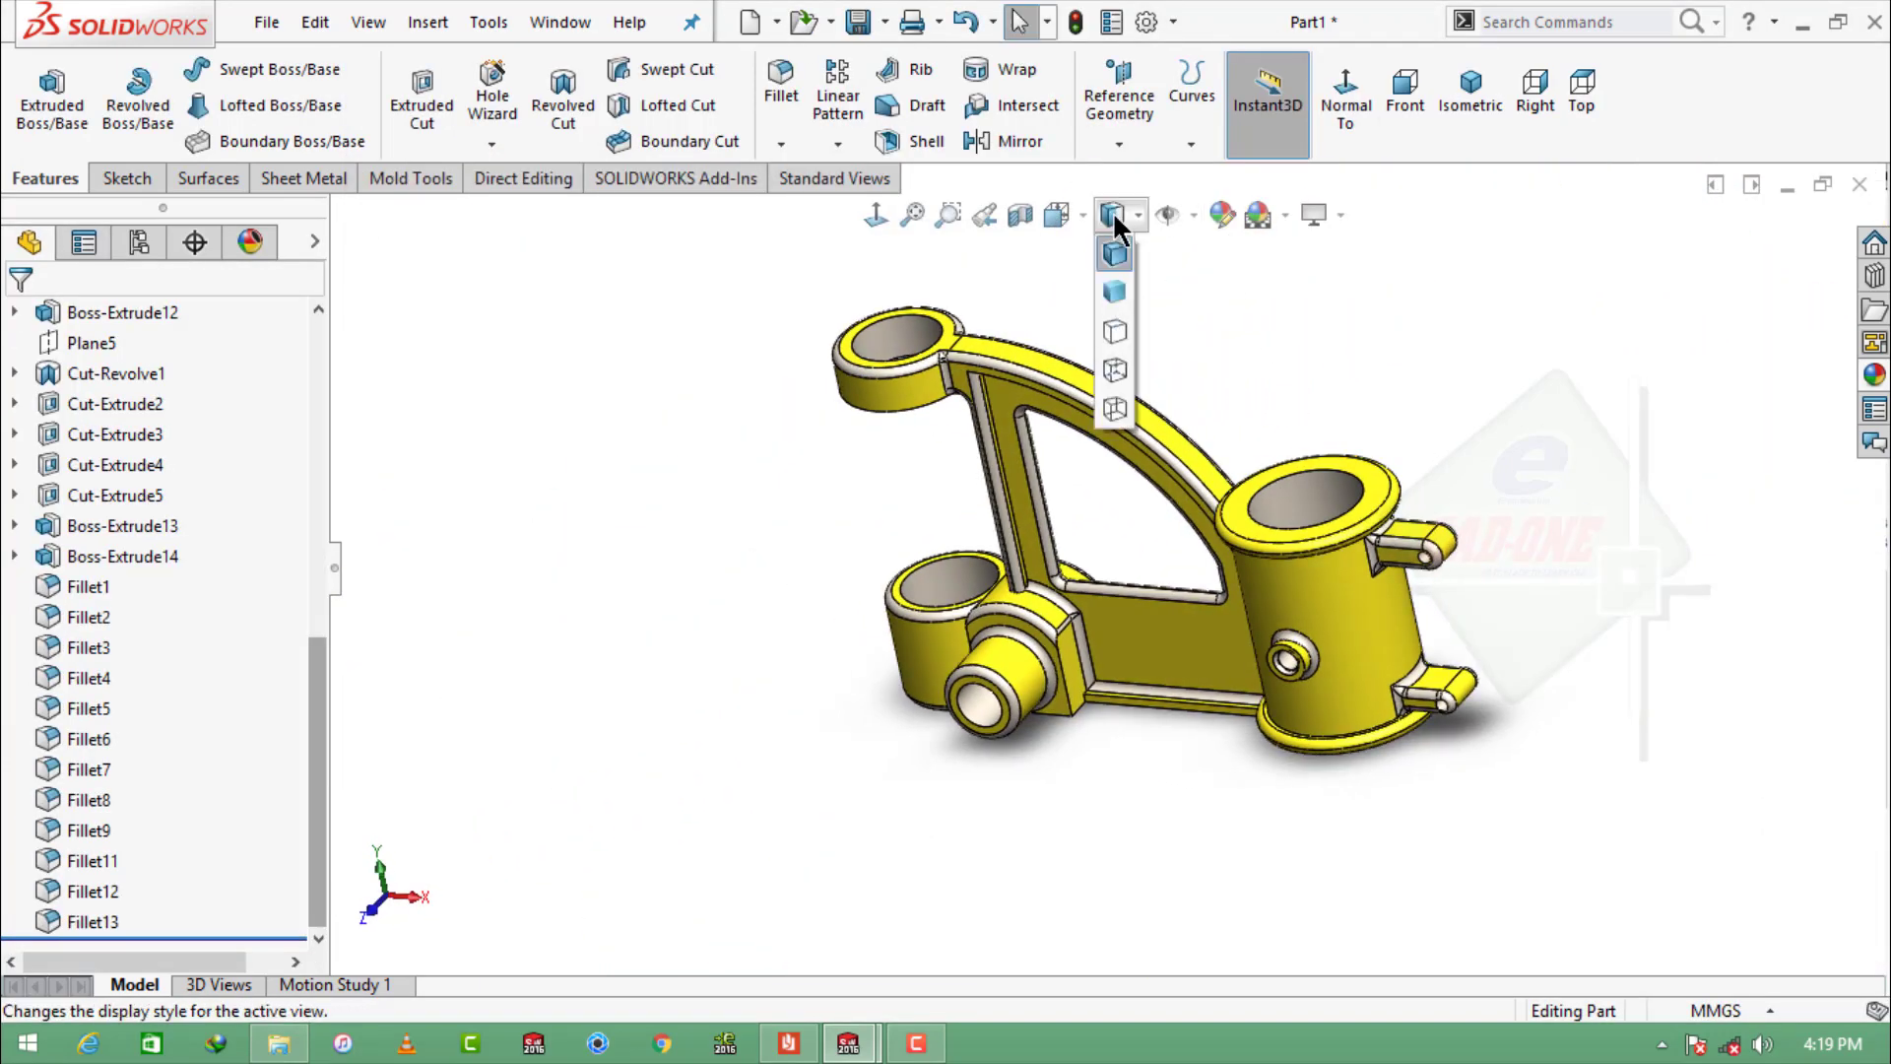
left_click(1116, 293)
left_click(1406, 99)
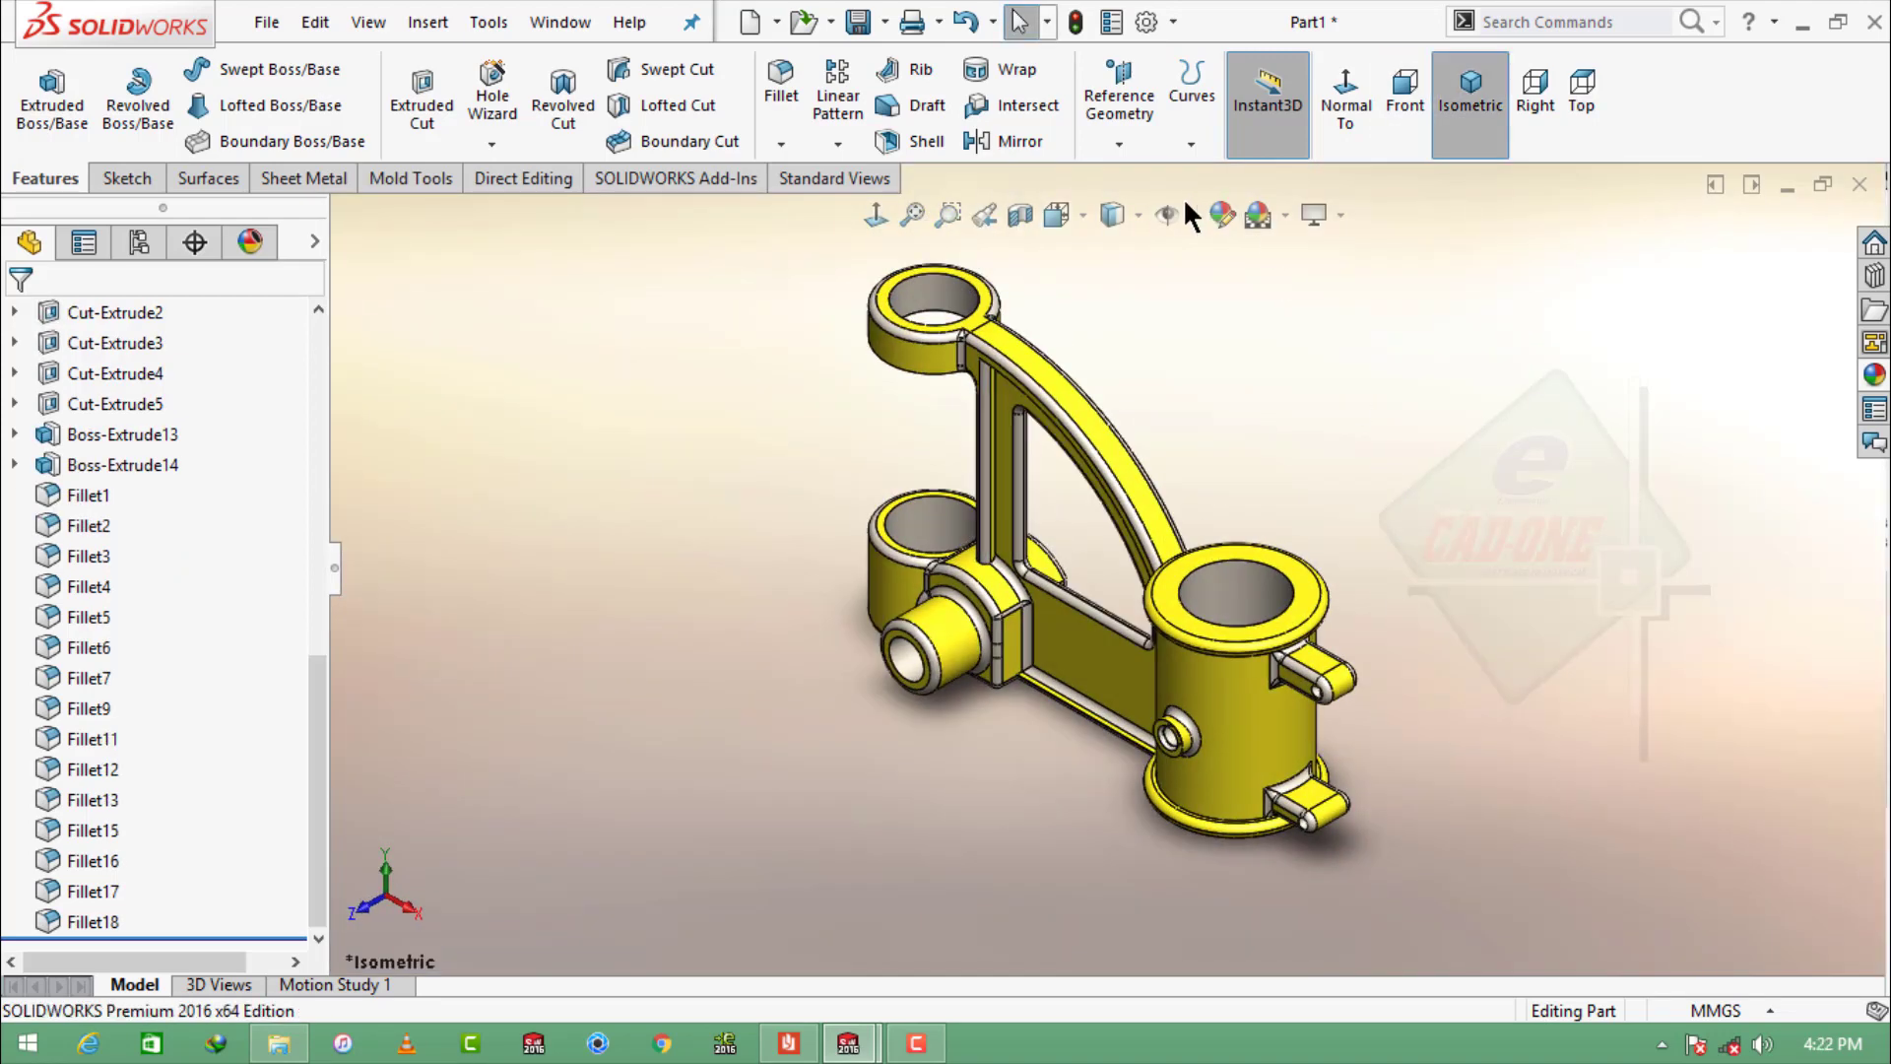
left_click(1135, 215)
left_click(1117, 294)
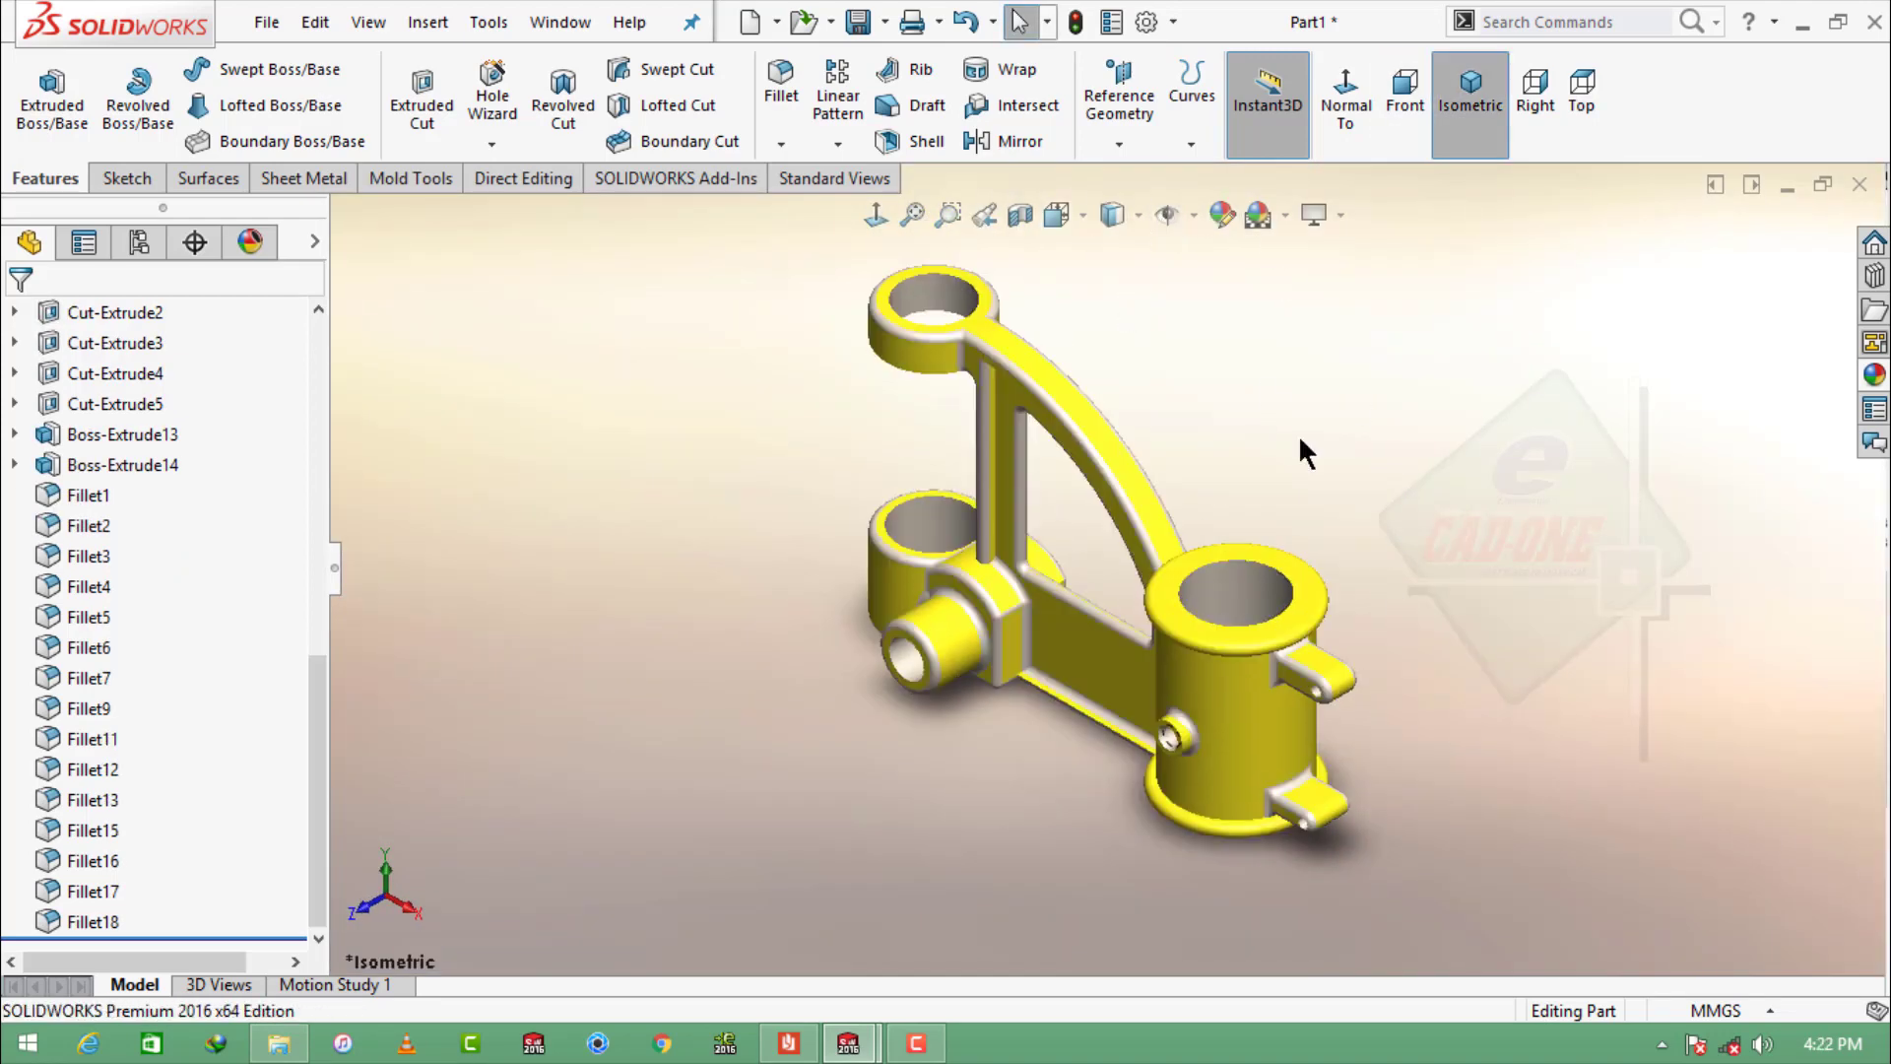
Step: Orient the finished bracket to show its front side at an angle and save the part
scroll(1398, 709, "down", 1)
middle_click_drag(1397, 708, 1424, 623)
key("ctrl+s")
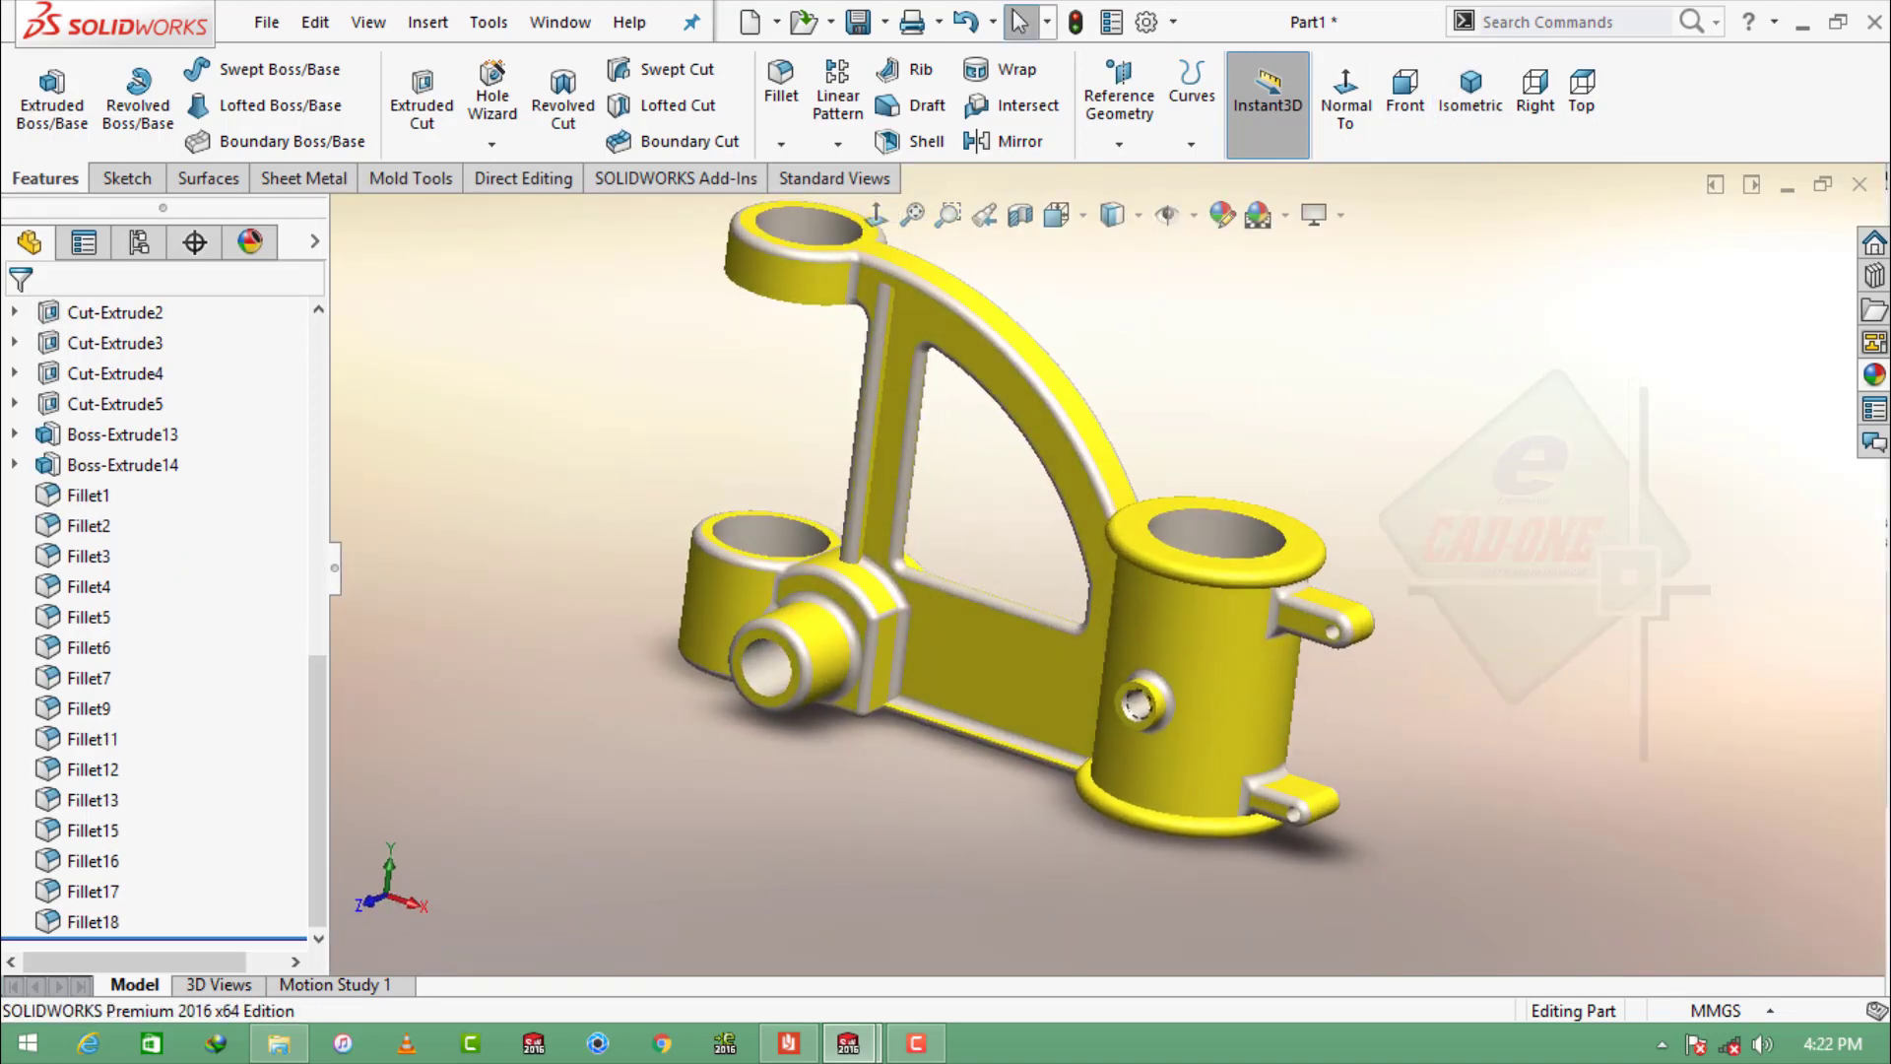